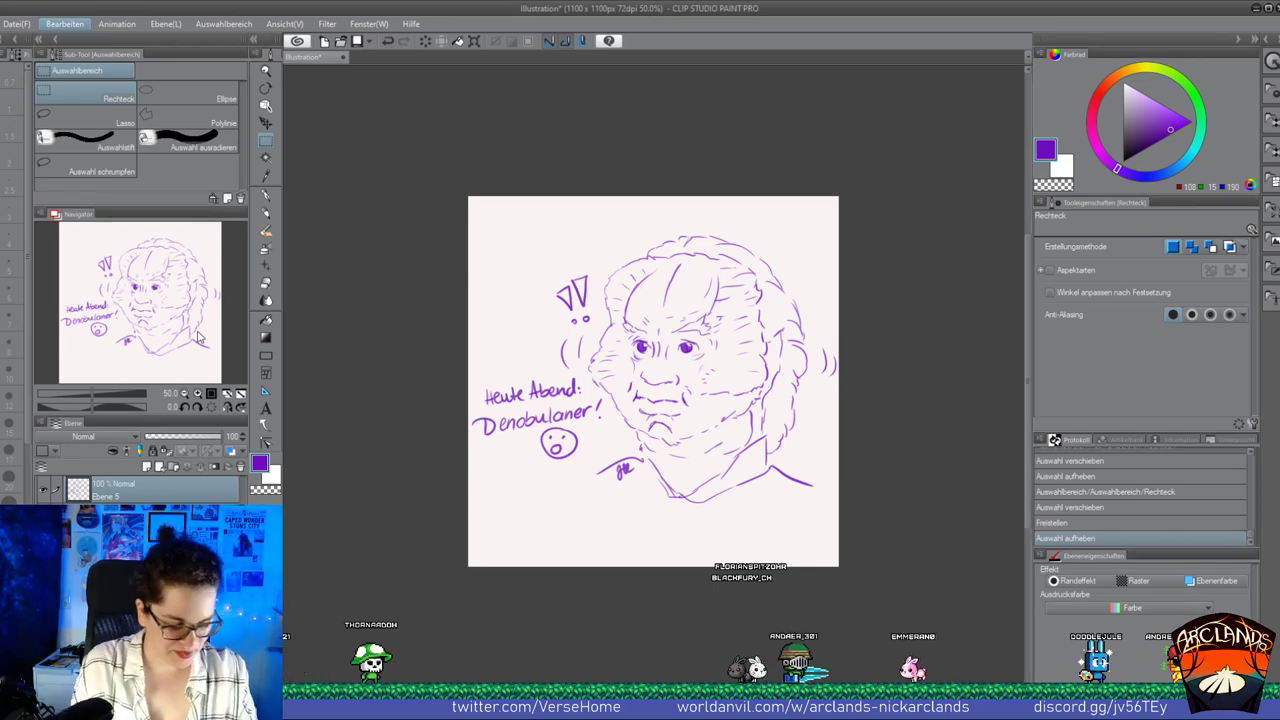
Enlarge the canvas on all sides around the portrait sketch to about 2408 × 1962 px
key("ctrl+t")
left_click_drag(831, 187, 1100, 32)
left_click_drag(470, 570, 280, 692)
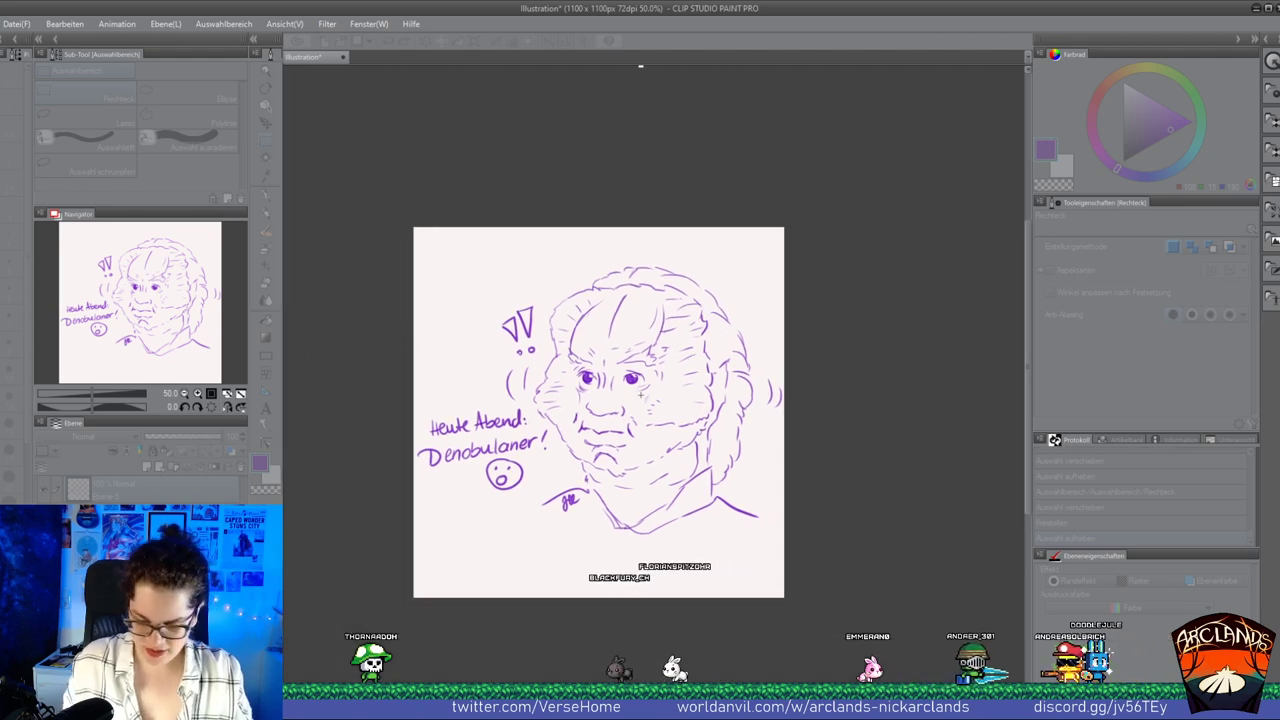
key("Return")
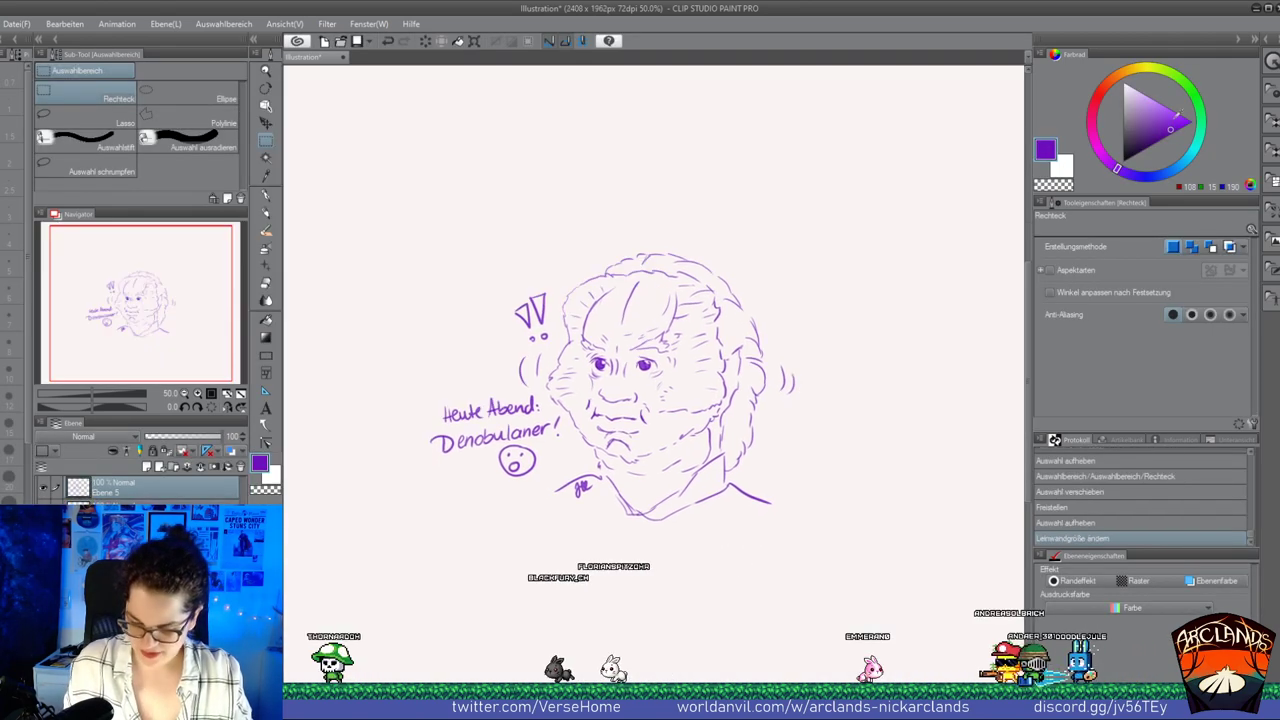
key("ctrl+0")
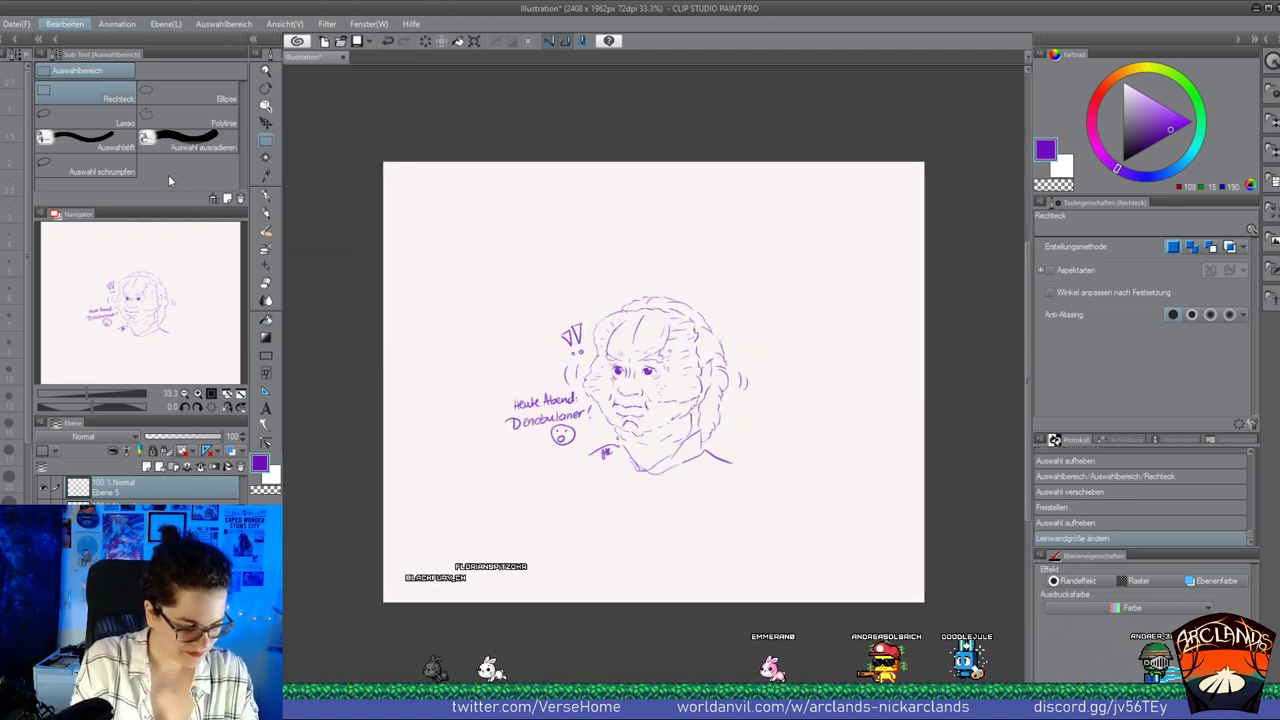
Enlarge the canvas further in every direction to about 3623 × 2679 px
key("ctrl+alt+c")
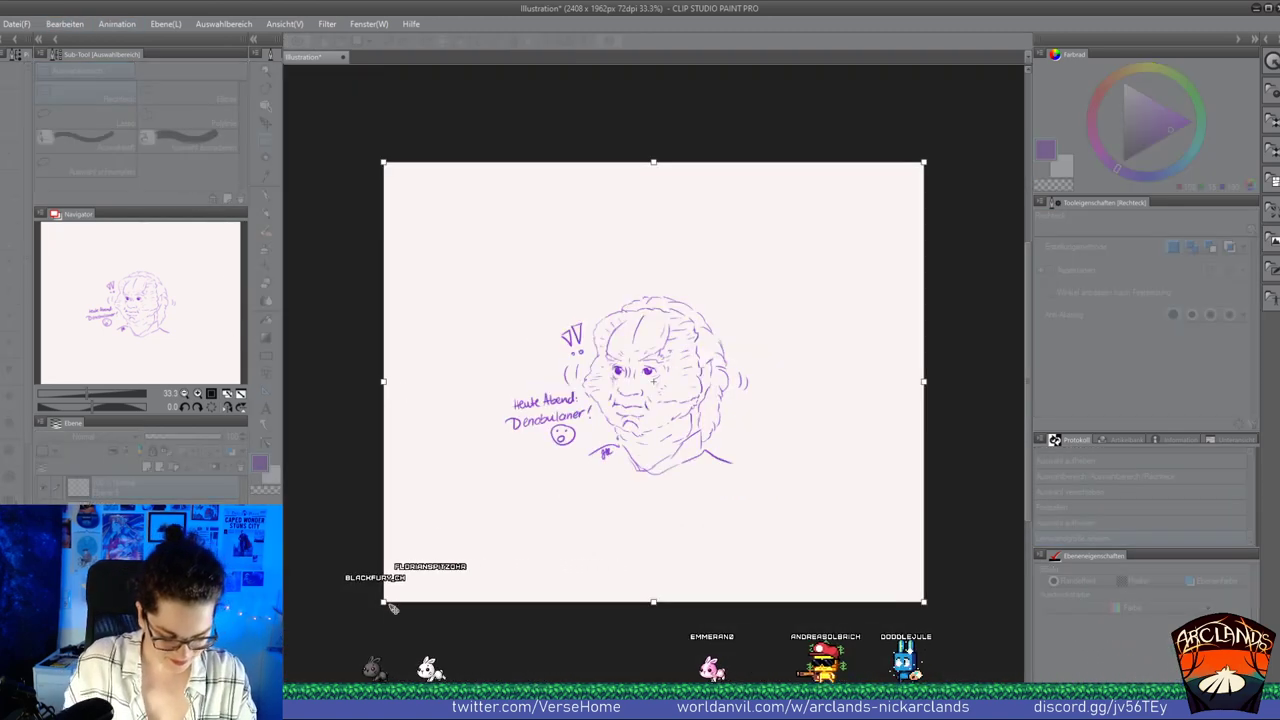
left_click_drag(384, 602, 224, 716)
left_click_drag(930, 166, 1042, 167)
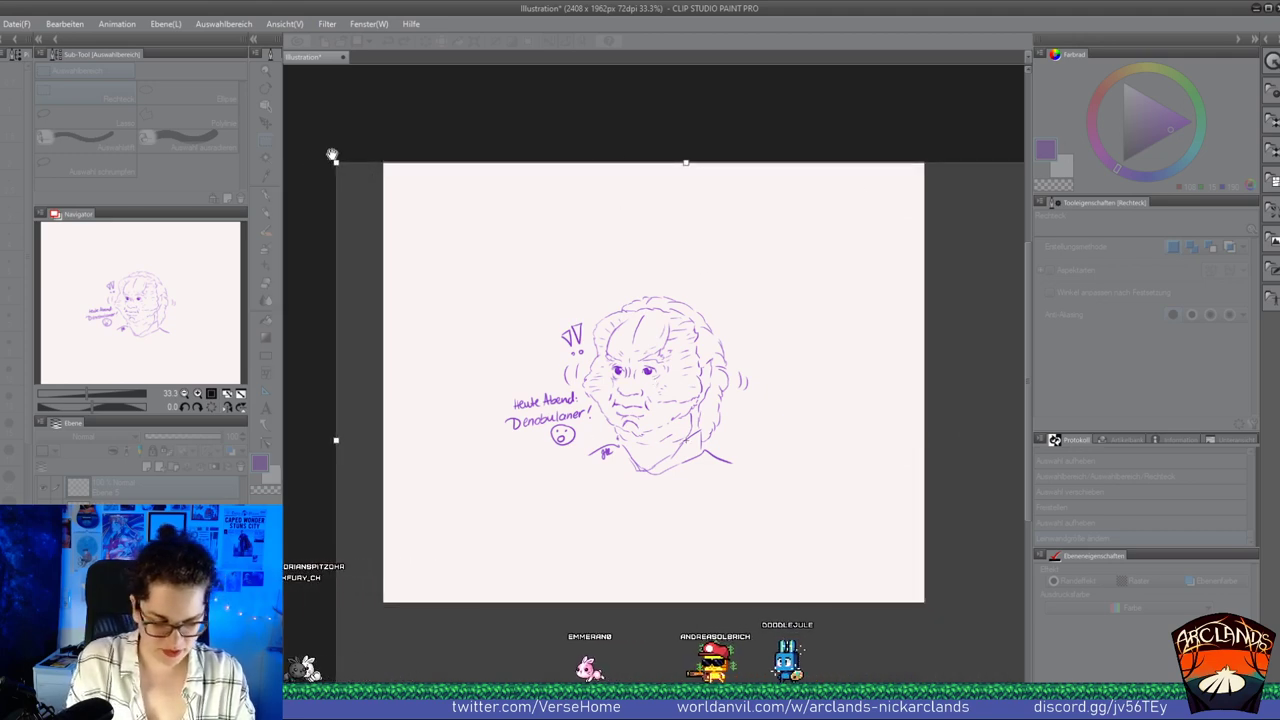
left_click_drag(336, 161, 232, 113)
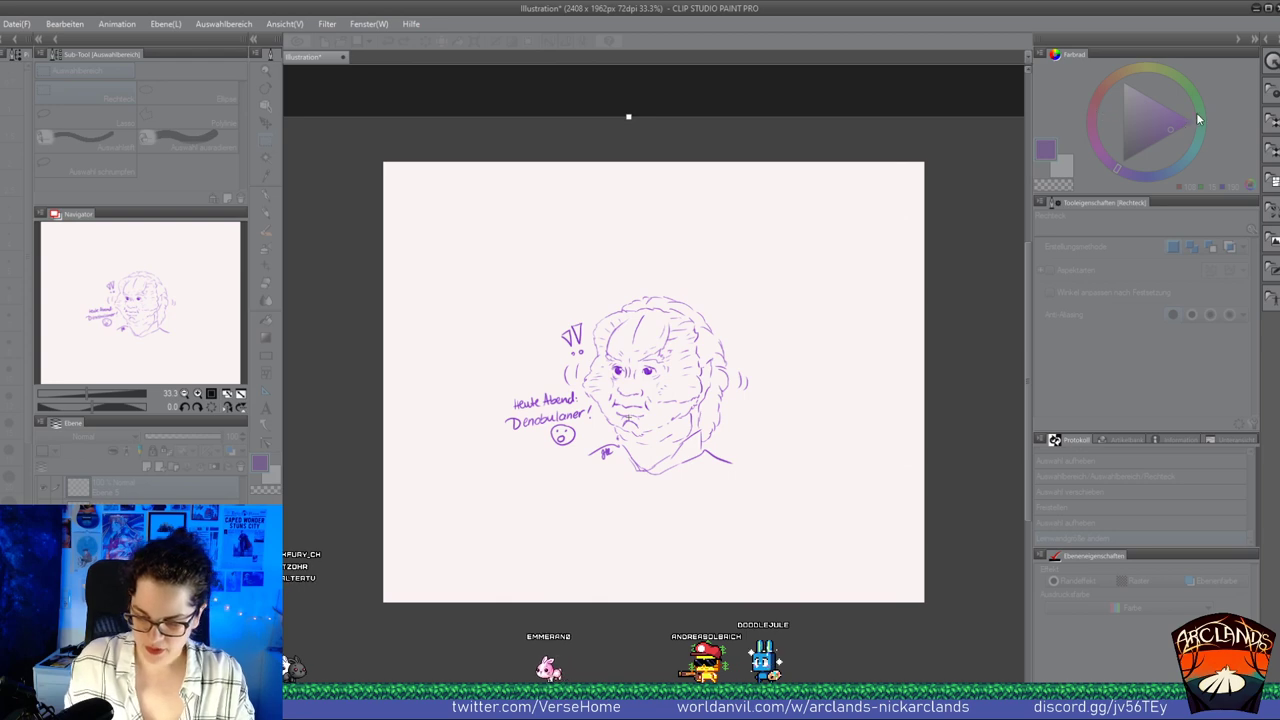
key("Return")
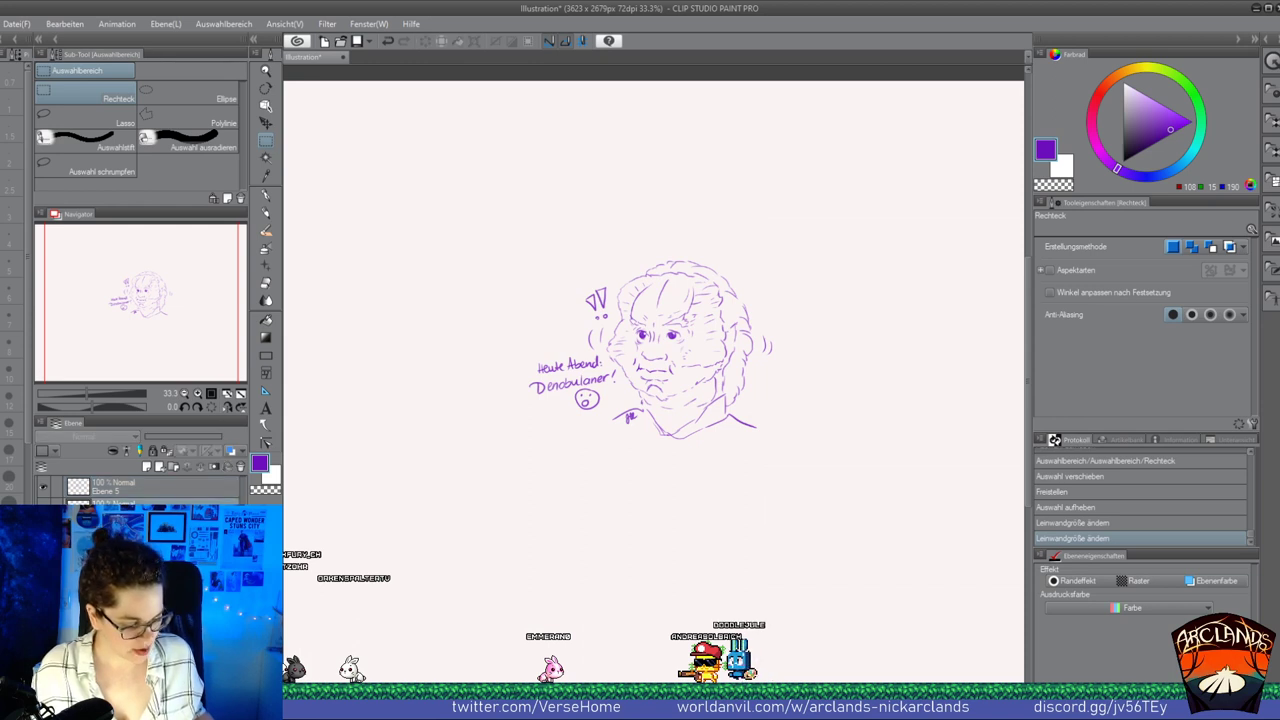
Bring in the reference photo of the face and move it to the upper-right area of the canvas
left_click(242, 467)
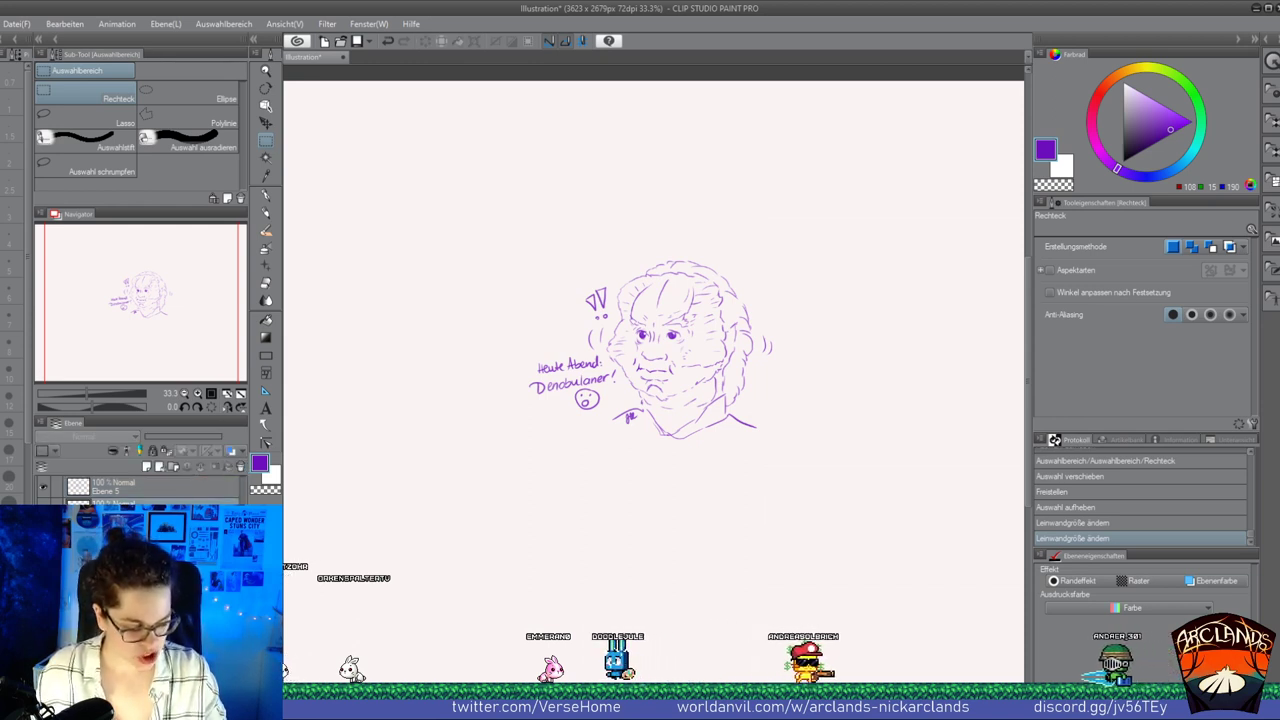
key("ctrl+v")
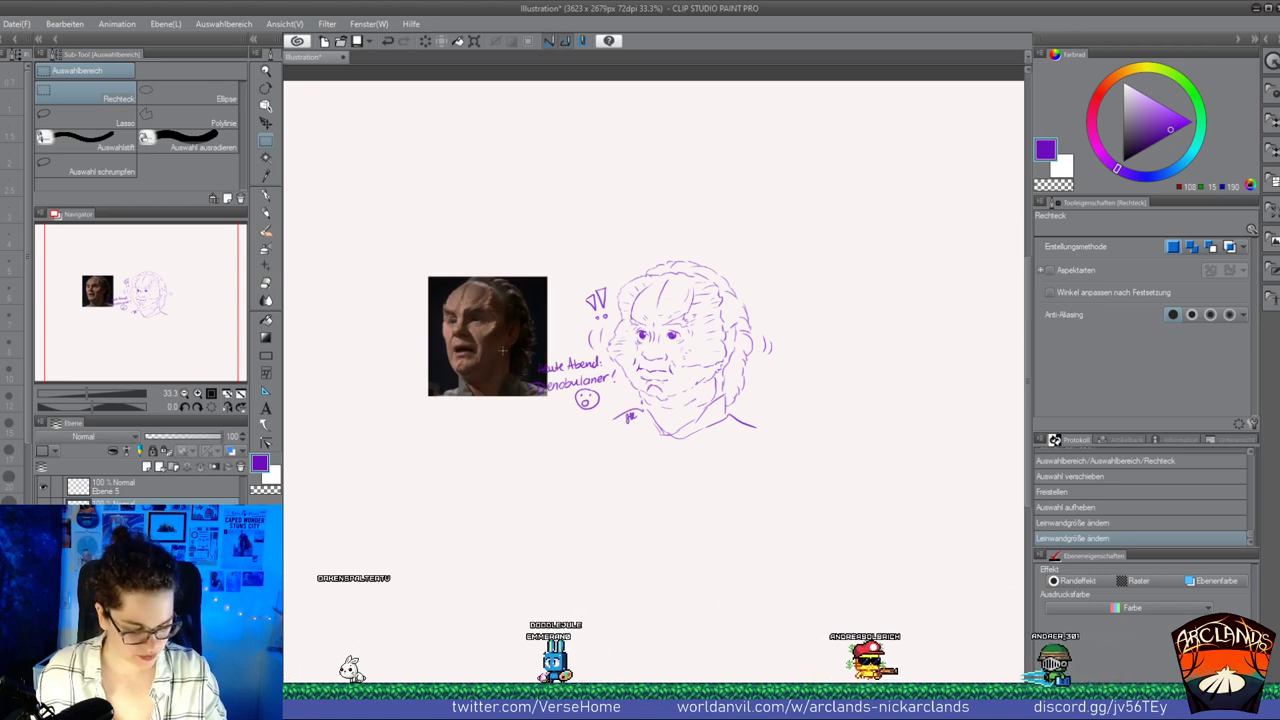
left_click(265, 122)
mouse_move(499, 311)
left_mouse_down()
mouse_move(745, 183)
mouse_move(919, 179)
left_mouse_up()
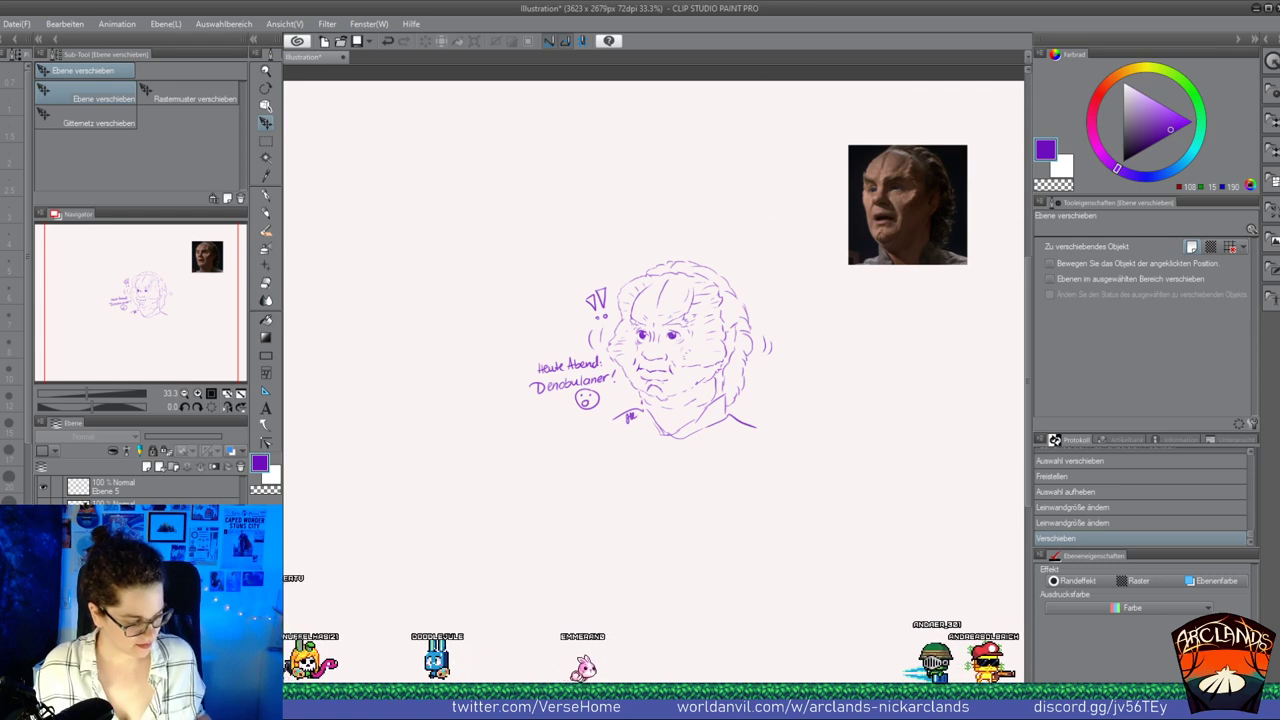
Delete the selected leftover layer and move the purple portrait sketch with its caption directly below the reference face photo
left_click(240, 467)
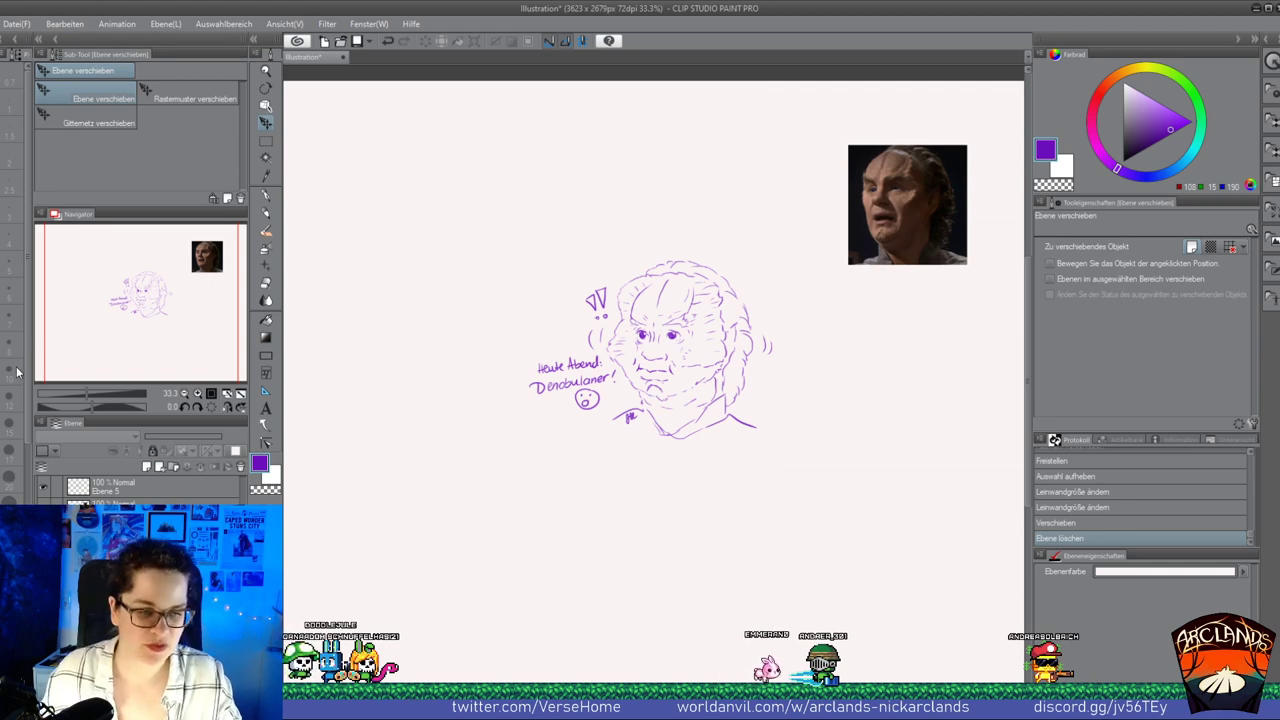
left_click_drag(214, 289, 204, 320)
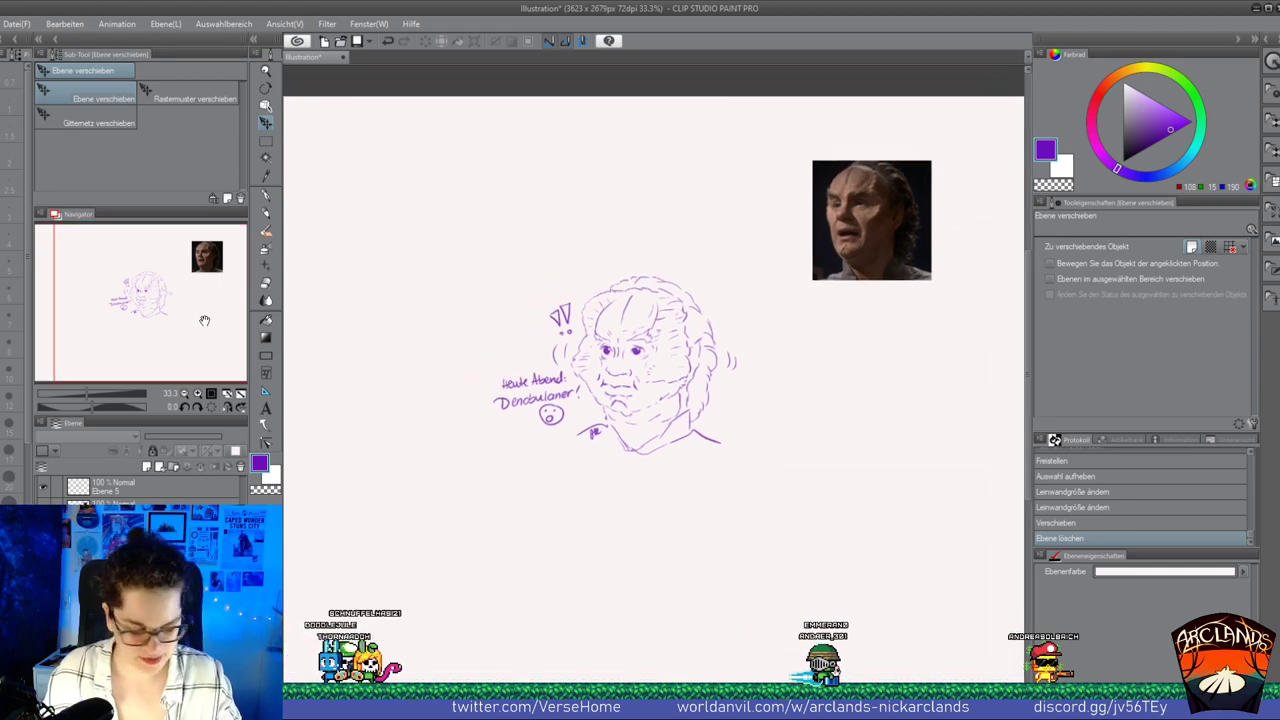
left_click(120, 487)
mouse_move(590, 333)
left_mouse_down()
mouse_move(640, 273)
mouse_move(625, 203)
mouse_move(845, 363)
mouse_move(891, 365)
left_mouse_up()
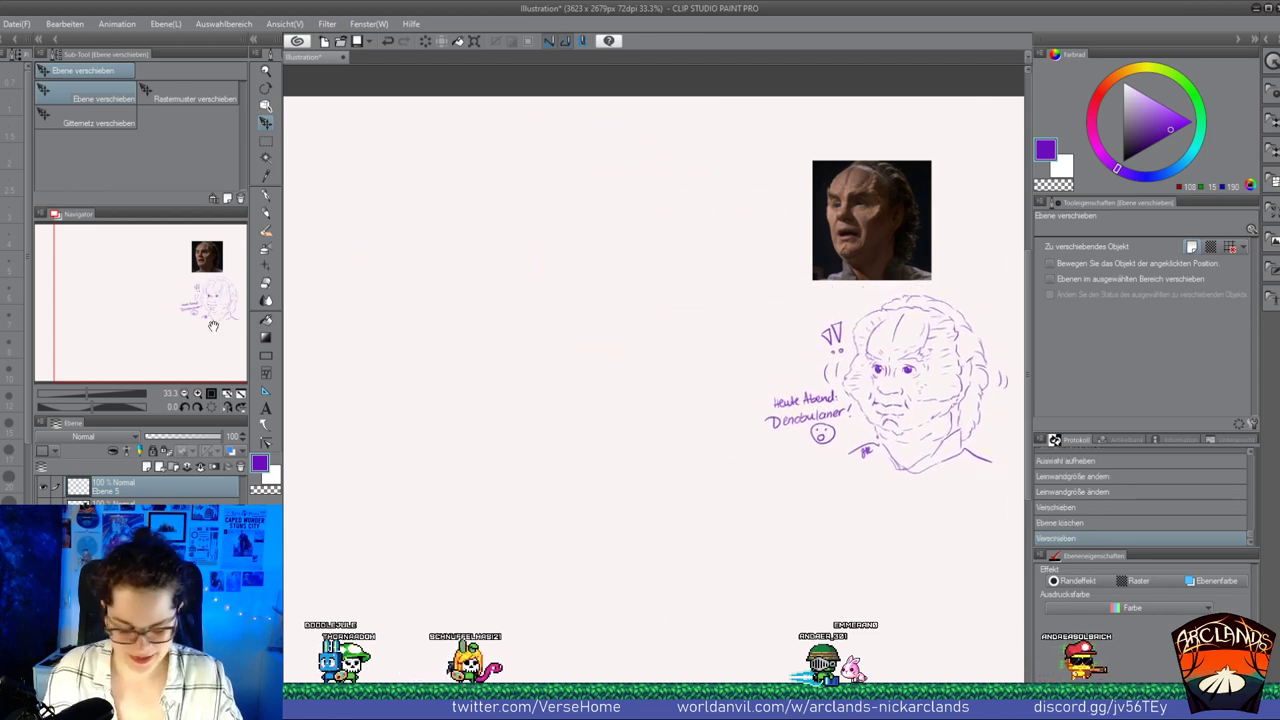
On a new raster layer, handwrite "ENSIGN RINIX" near the canvas's upper-left corner with the dark pencil and underline it with a zigzag
left_click(148, 467)
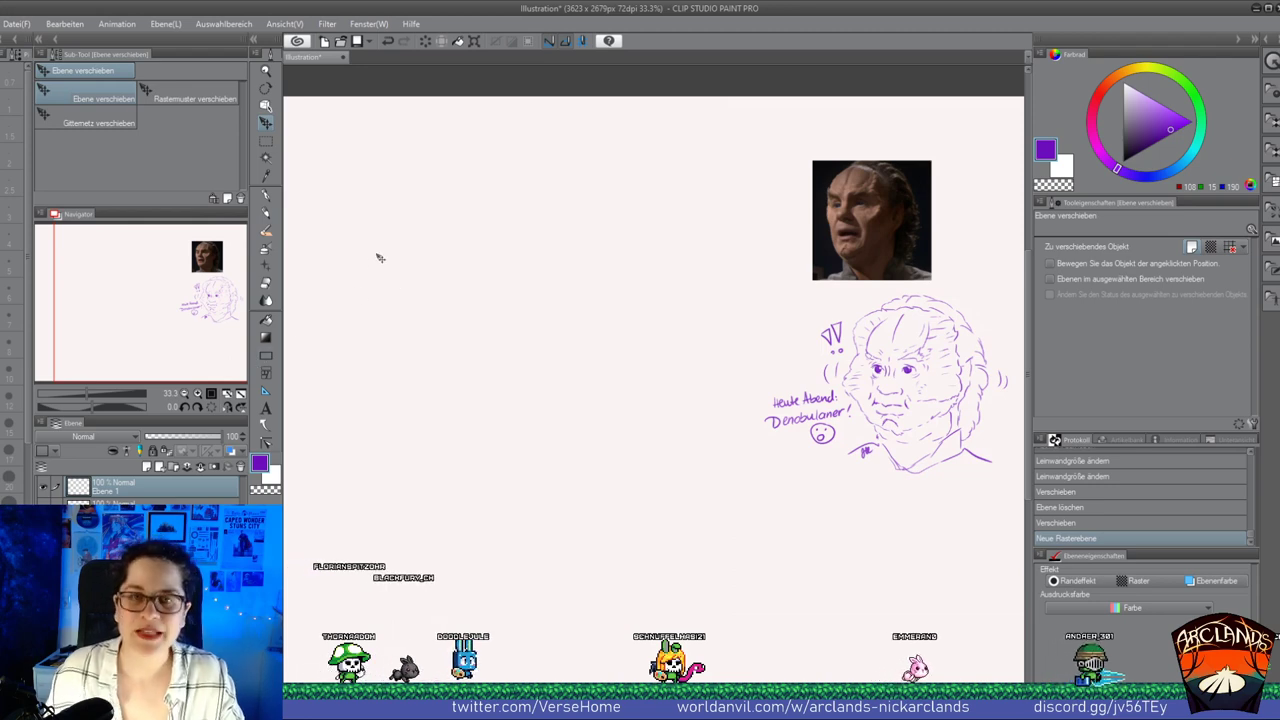
key("p")
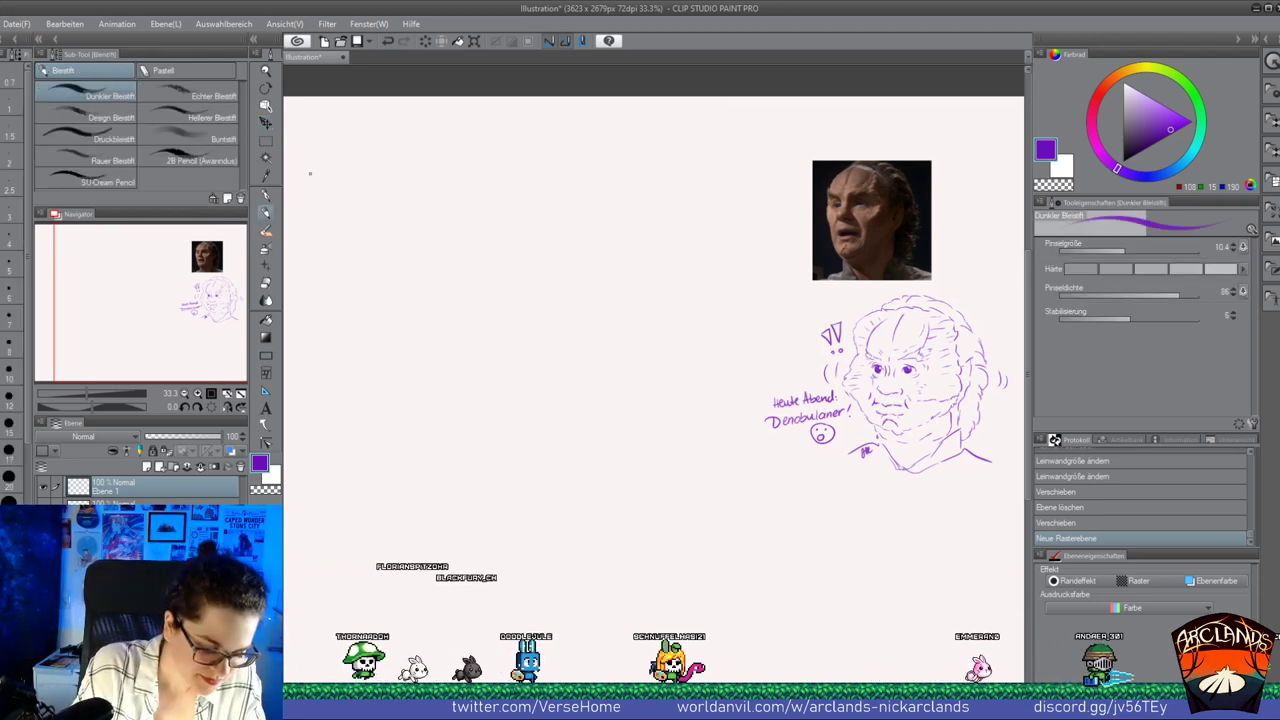
mouse_move(313, 175)
left_mouse_down()
mouse_move(325, 186)
mouse_move(321, 172)
left_mouse_up()
left_click_drag(314, 181, 324, 186)
mouse_move(323, 175)
left_mouse_down()
mouse_move(342, 186)
mouse_move(379, 158)
mouse_move(401, 166)
mouse_move(439, 150)
left_mouse_up()
left_click_drag(439, 136, 429, 151)
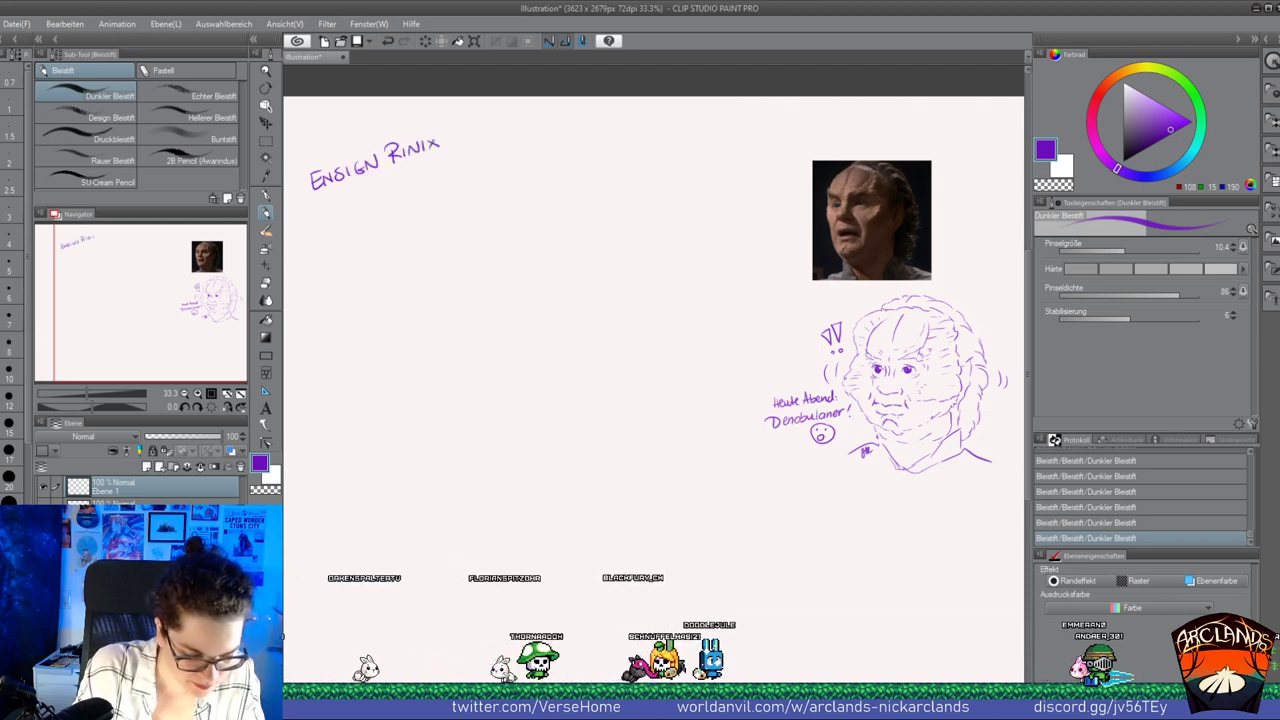
left_click_drag(323, 197, 378, 204)
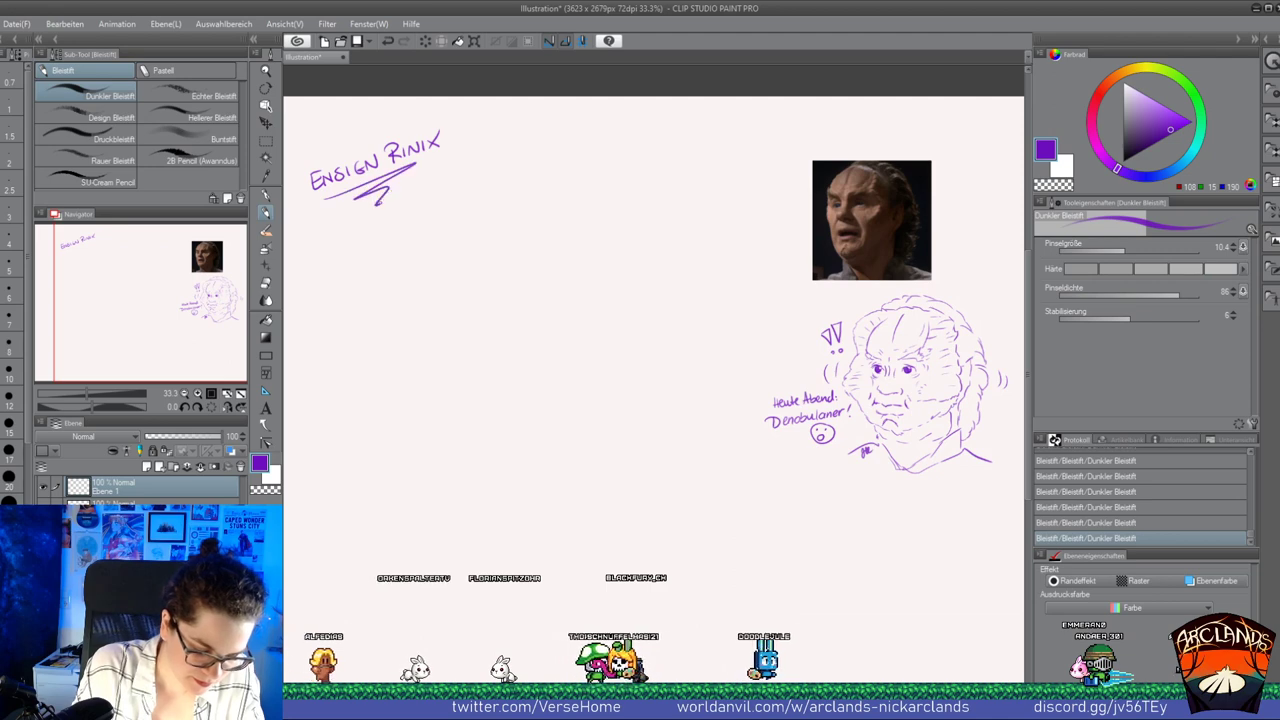
Handwrite "(Astrometrics)" below the underlined title
mouse_move(327, 250)
left_mouse_down()
mouse_move(333, 230)
mouse_move(341, 250)
mouse_move(405, 216)
left_mouse_up()
left_click_drag(408, 202, 413, 206)
mouse_move(415, 208)
left_mouse_down()
mouse_move(456, 186)
mouse_move(325, 264)
mouse_move(475, 176)
mouse_move(461, 207)
left_mouse_up()
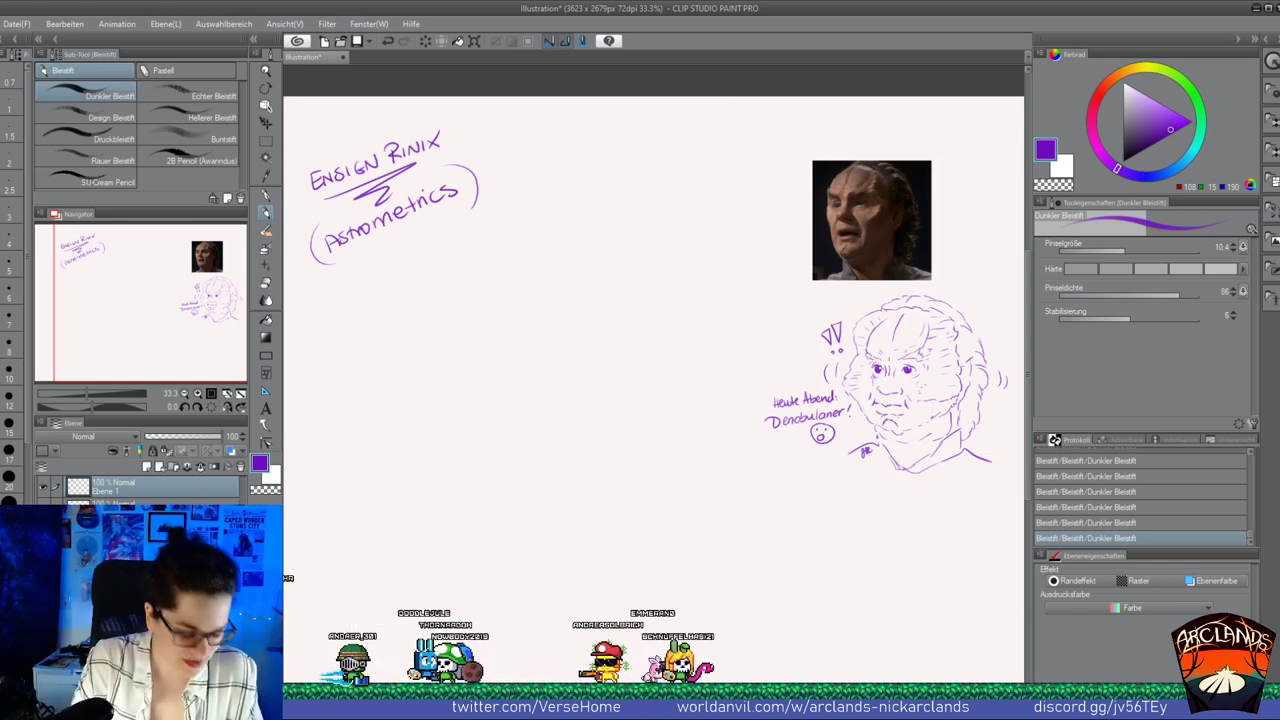
Add a new raster layer, then paste the hands-on-hips pose photo, centre it on the canvas and scale it to about 291%
left_click(45, 488)
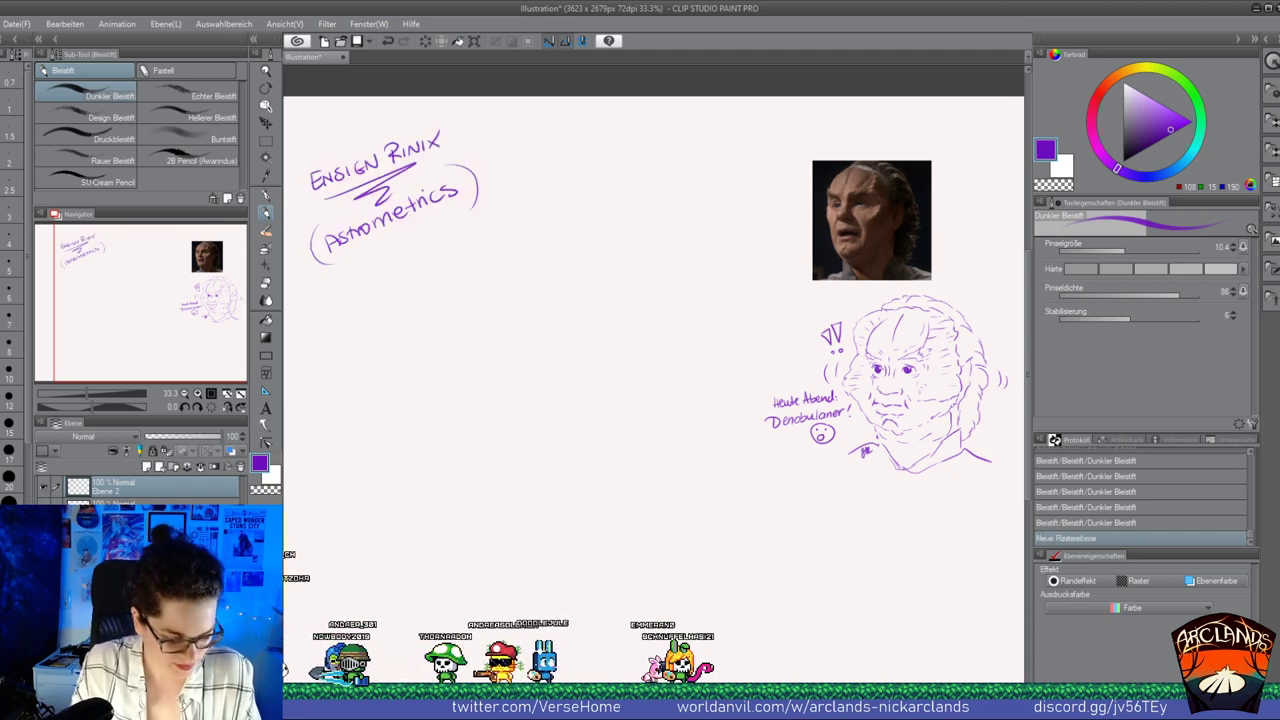
left_click_drag(206, 344, 220, 364)
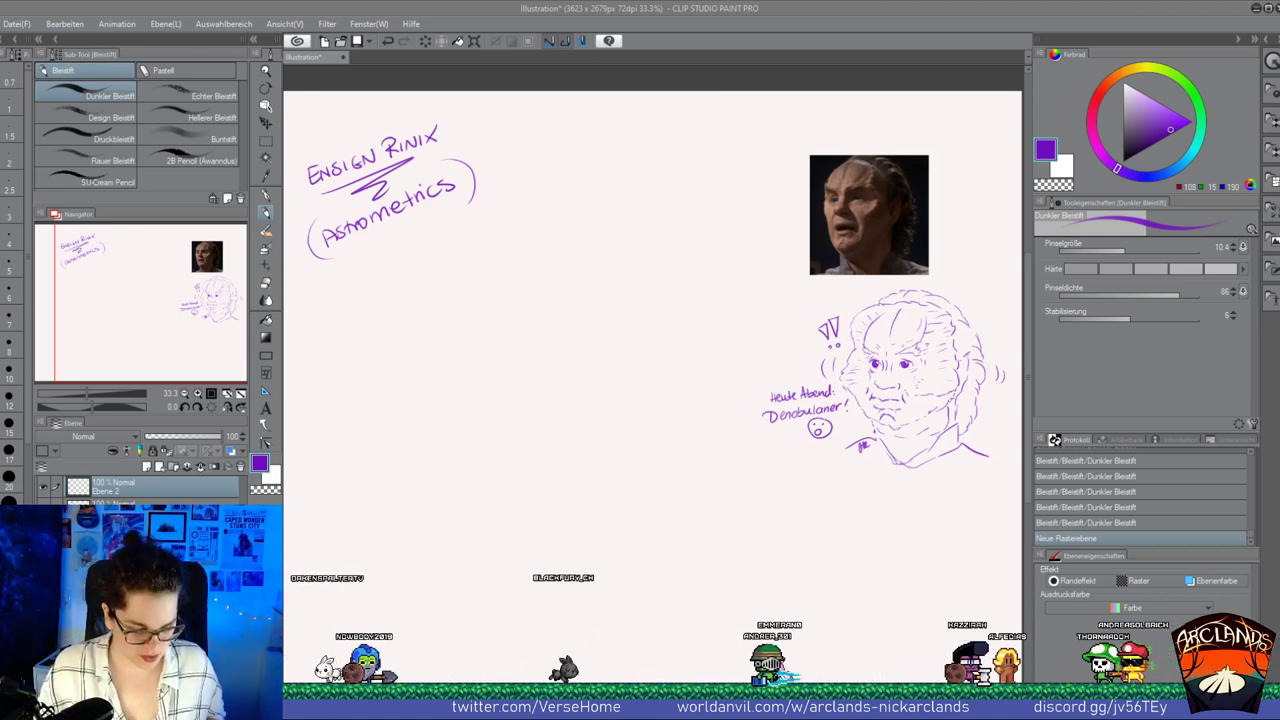
key("k")
key("ctrl+v")
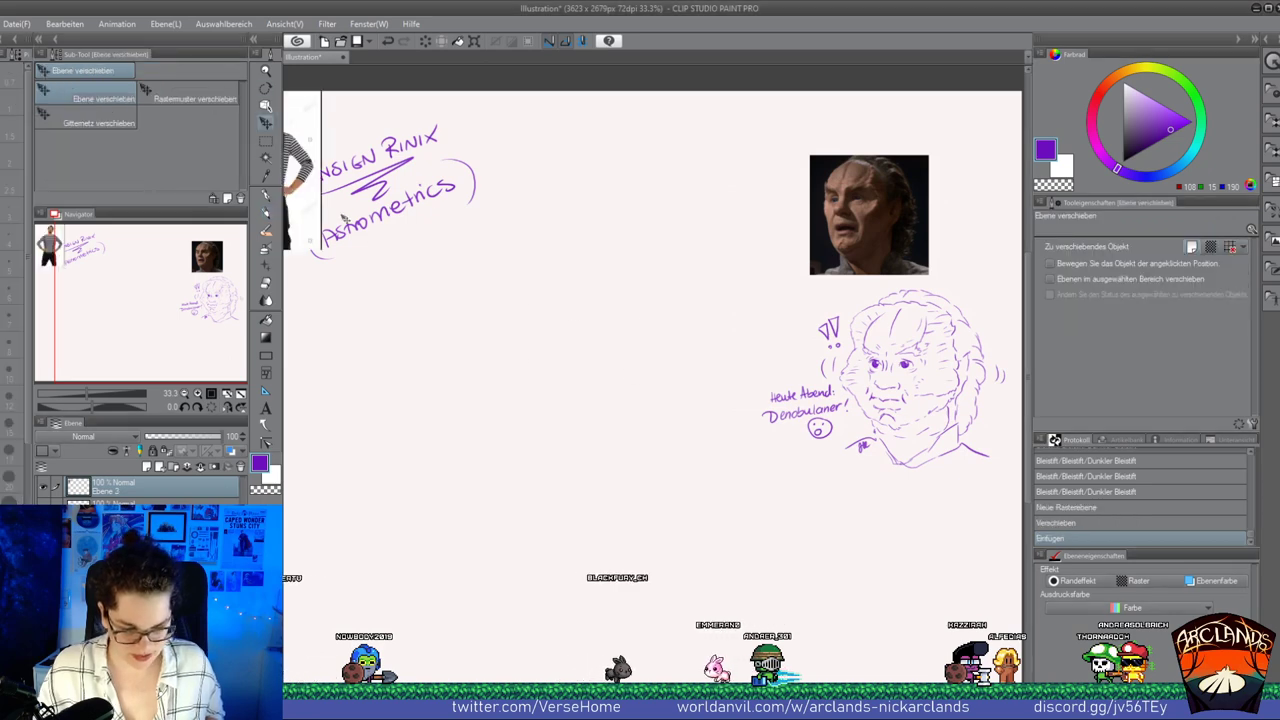
left_click_drag(343, 216, 717, 672)
key("ctrl+t")
left_click_drag(618, 570, 624, 530)
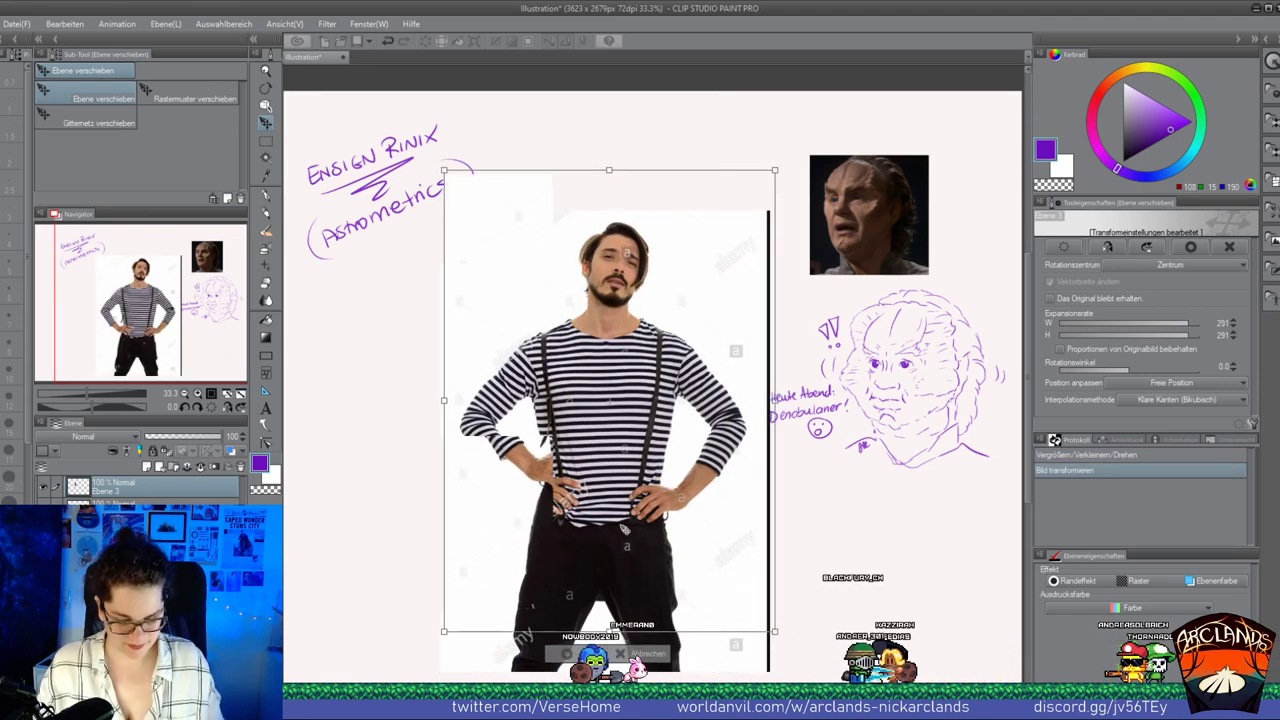
key("Return")
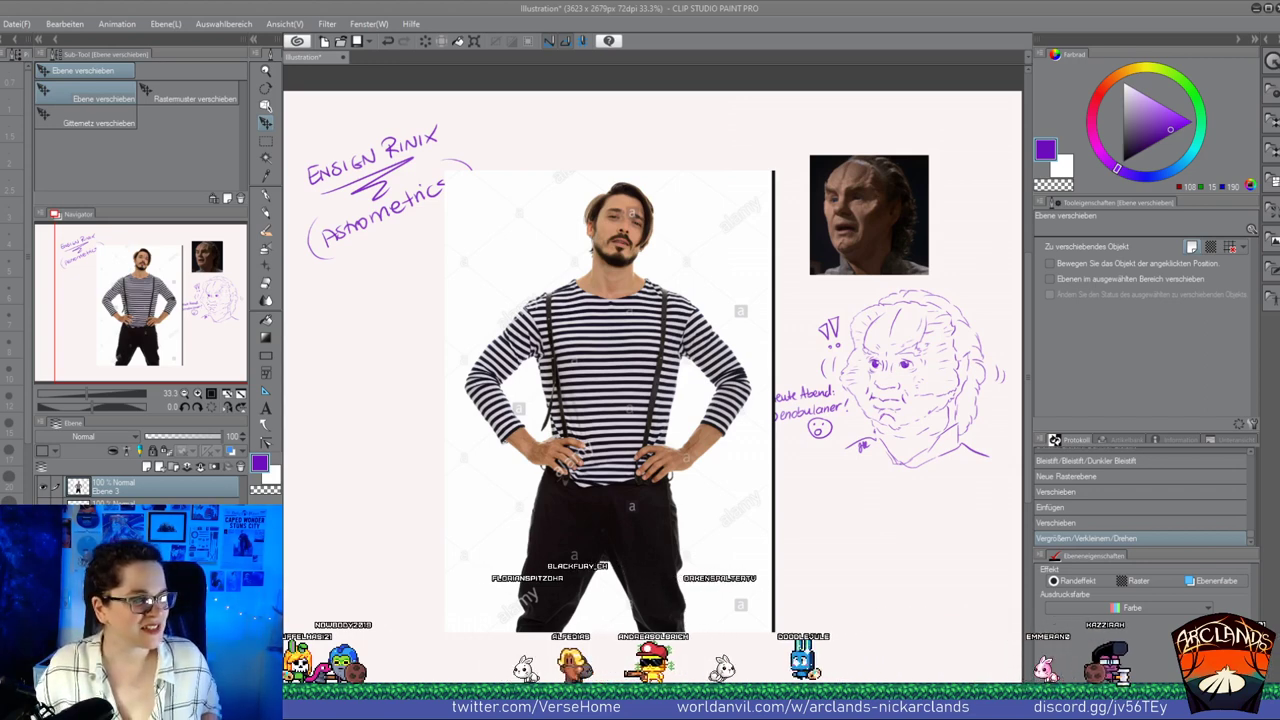
Paste the pose photo with one arm raised behind the head and scale it to about 393%
left_click(426, 277)
key("ctrl+v")
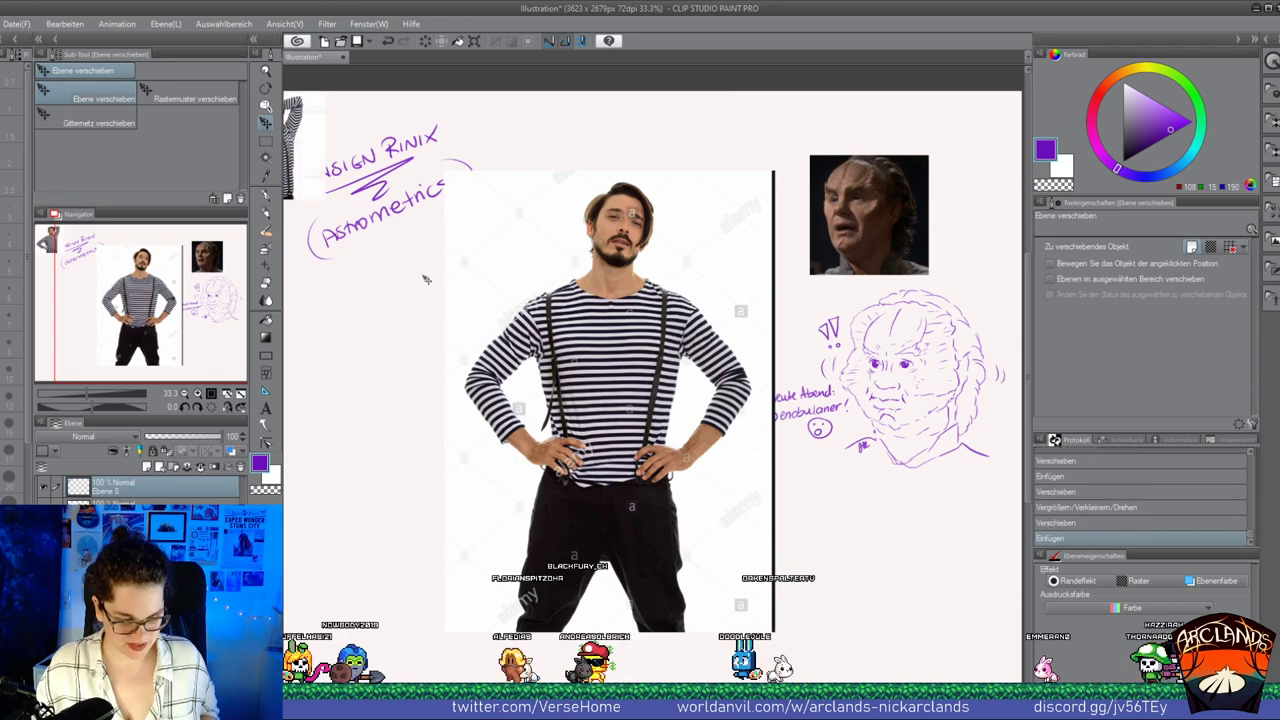
left_click_drag(346, 181, 475, 241)
key("ctrl+t")
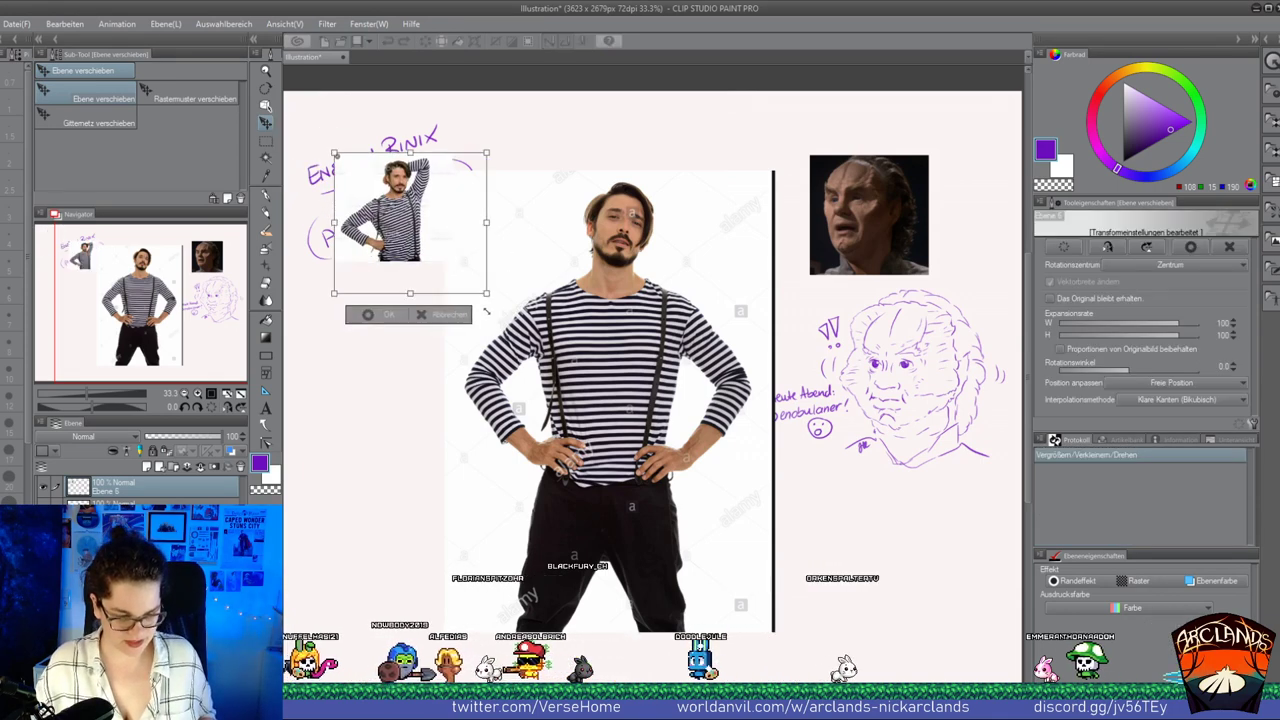
left_click_drag(475, 290, 815, 600)
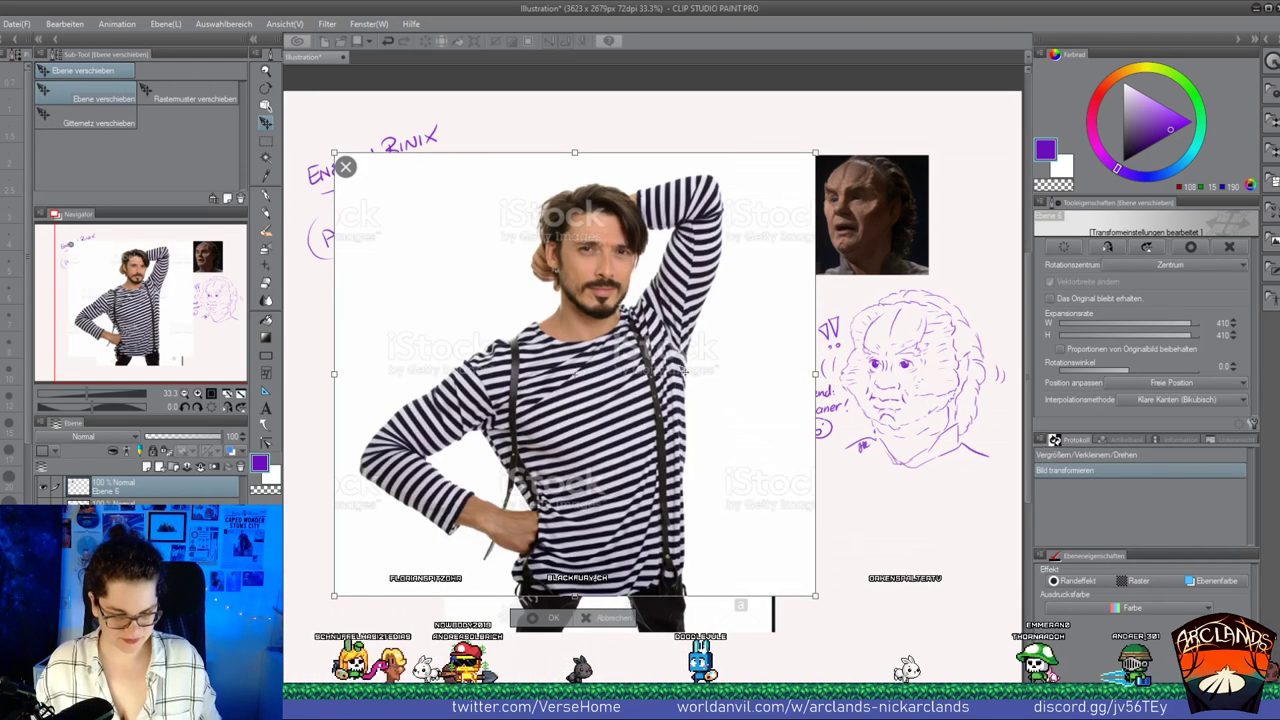
key("ctrl+z")
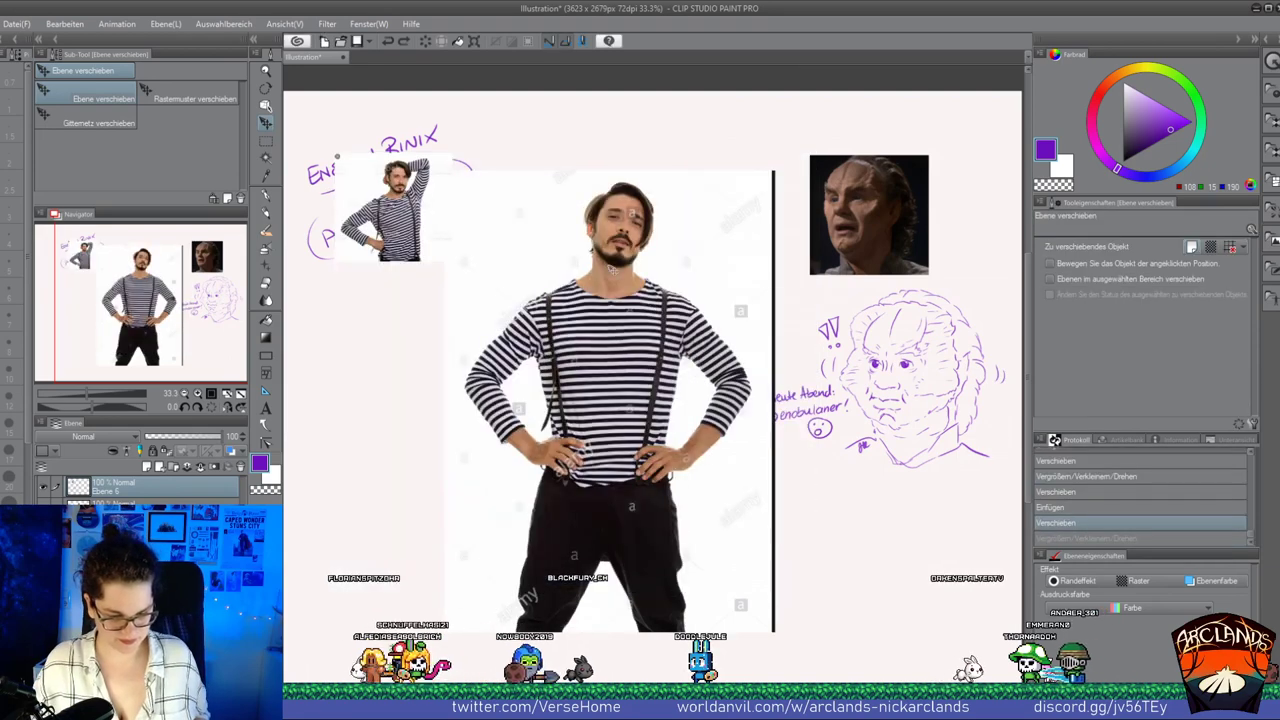
left_click_drag(460, 283, 793, 610)
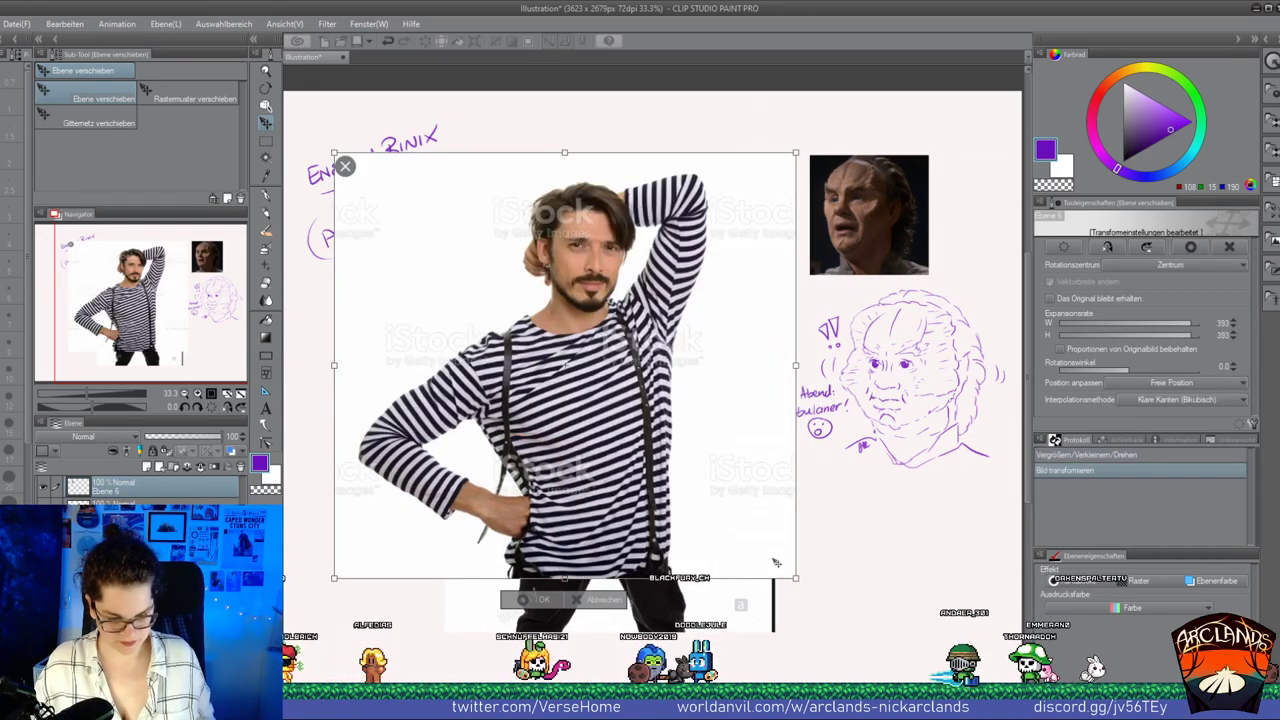
key("Return")
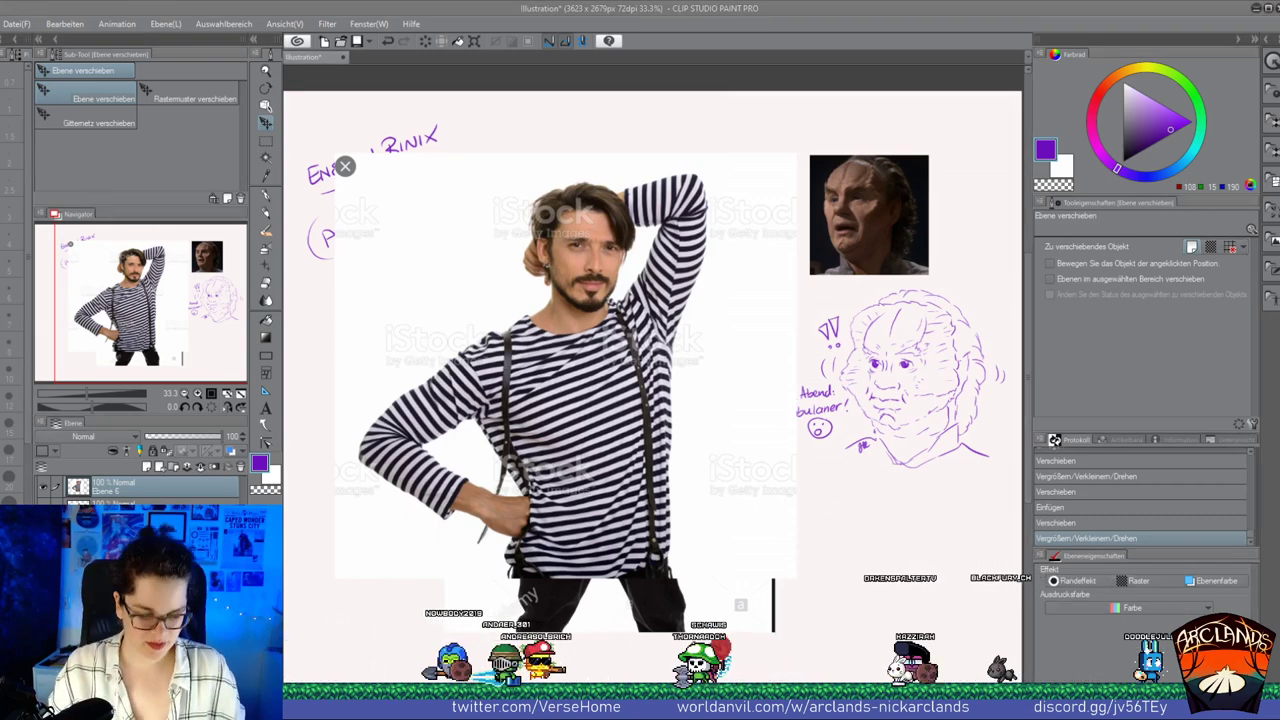
Arrange the pose photos side by side, hands-on-hips left and raised-arm right, and set the hands-on-hips photo's layer as a draft layer
left_click_drag(492, 317, 726, 336)
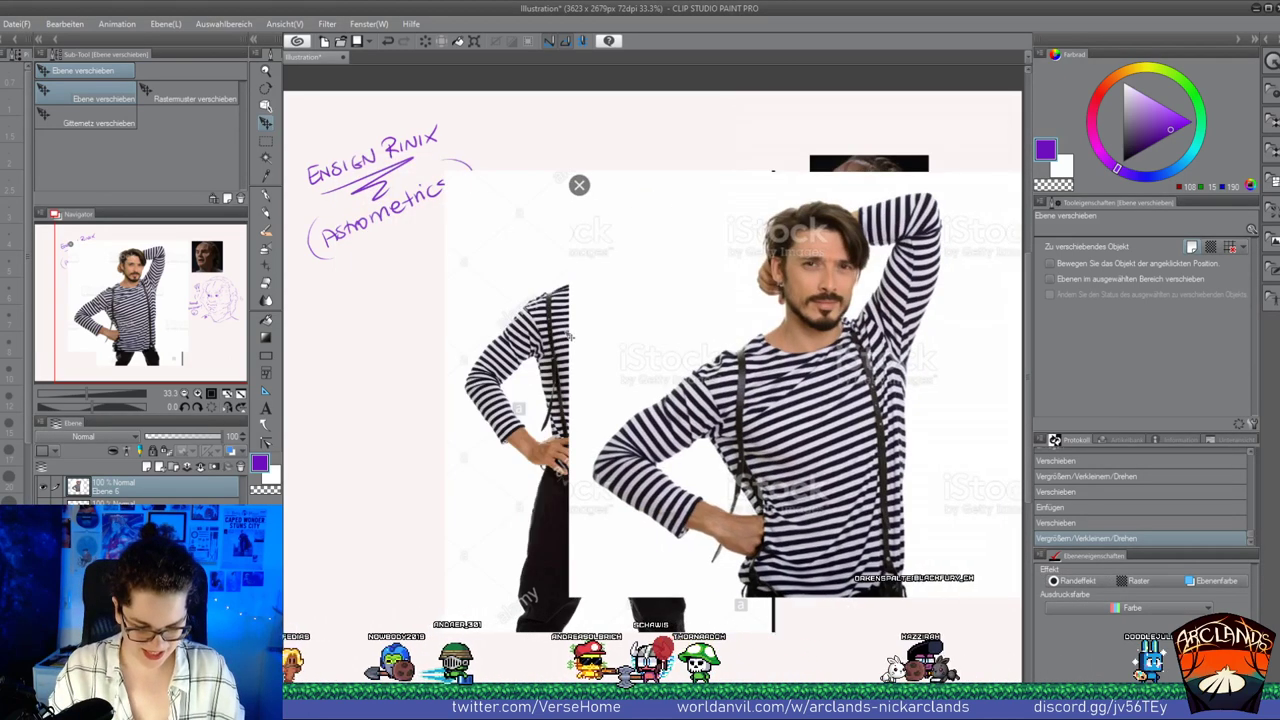
left_click(150, 505)
left_click_drag(481, 478, 342, 460)
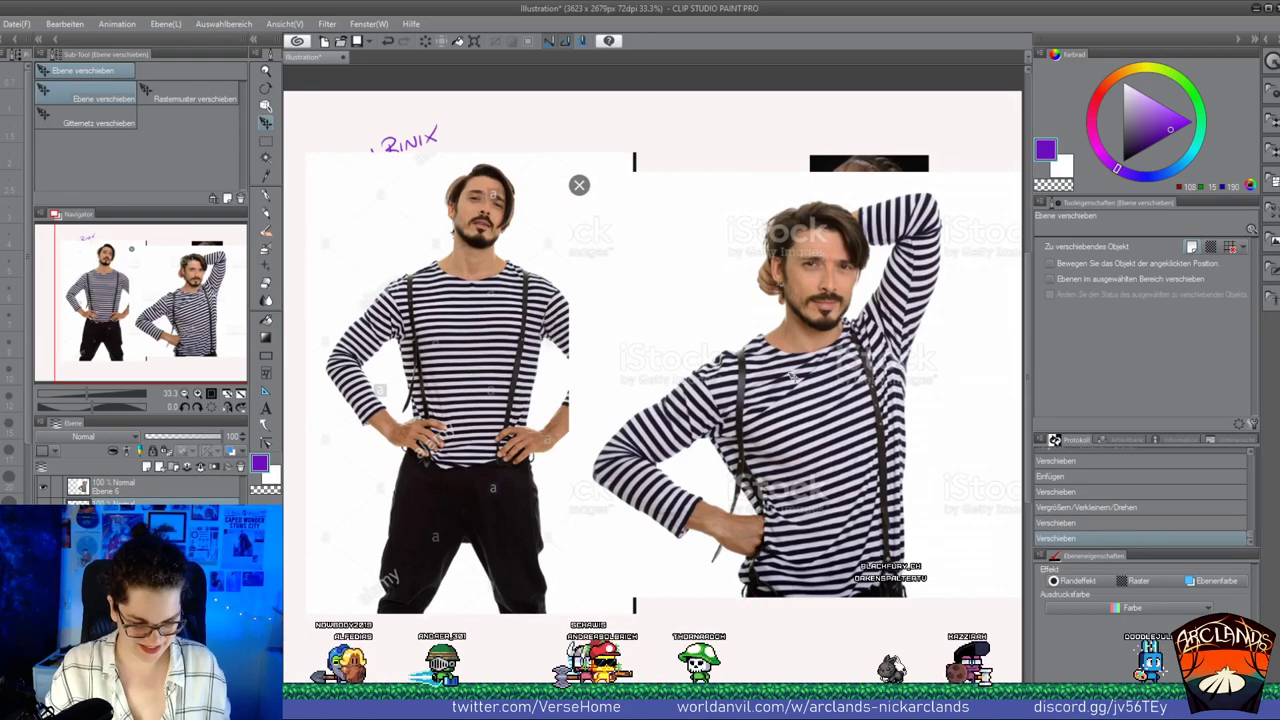
left_click_drag(446, 315, 435, 313)
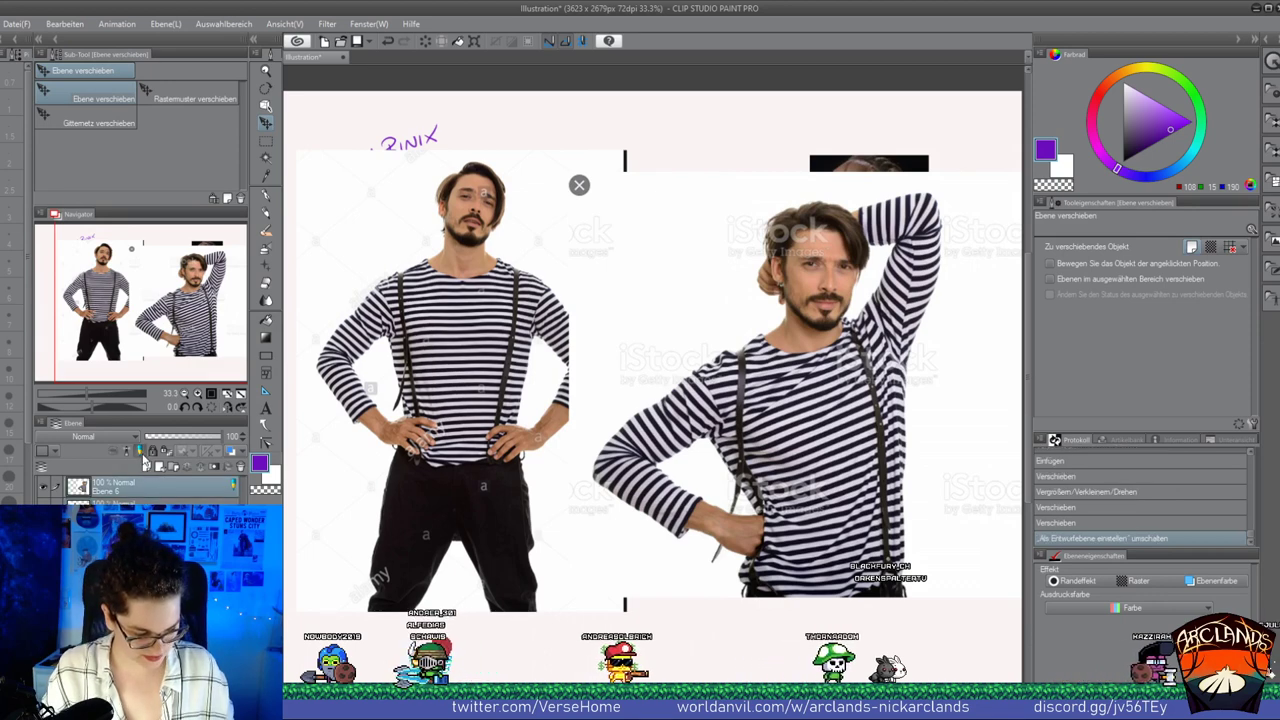
Add a new raster layer and trace the figure in the raised-arm pose photo in purple with the Dunkler Bleistift pencil
left_click(147, 466)
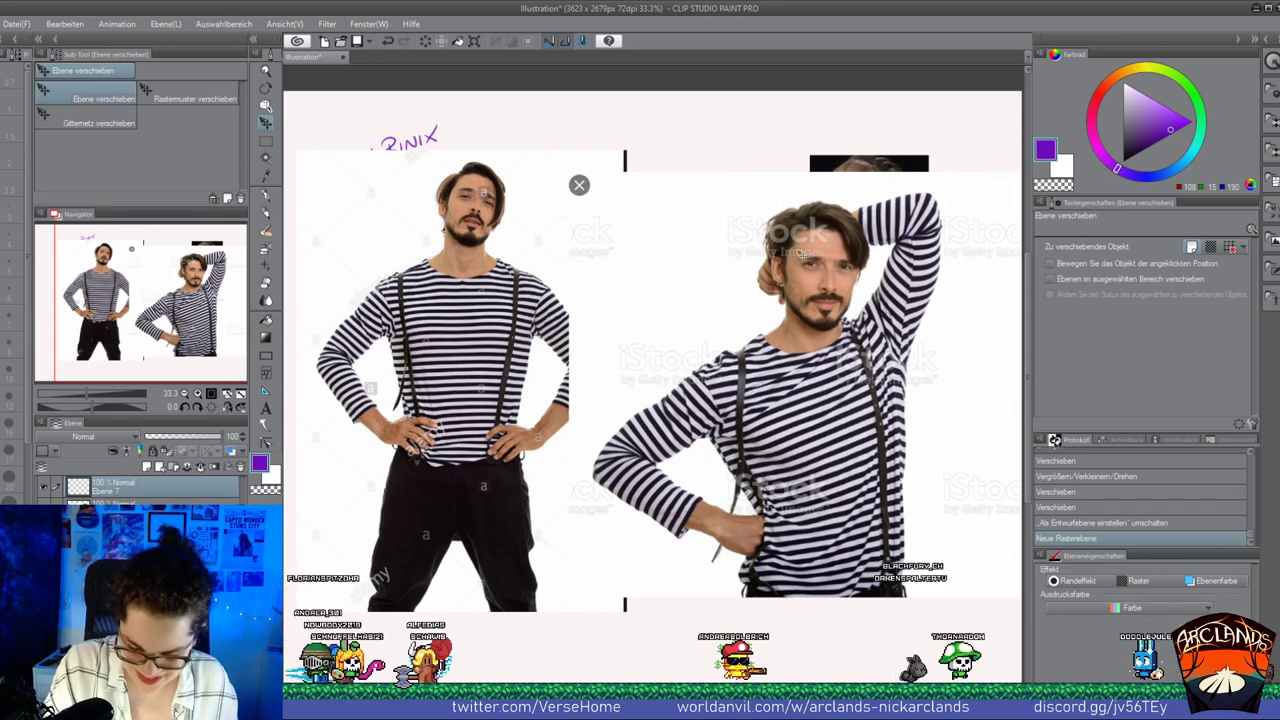
key("p")
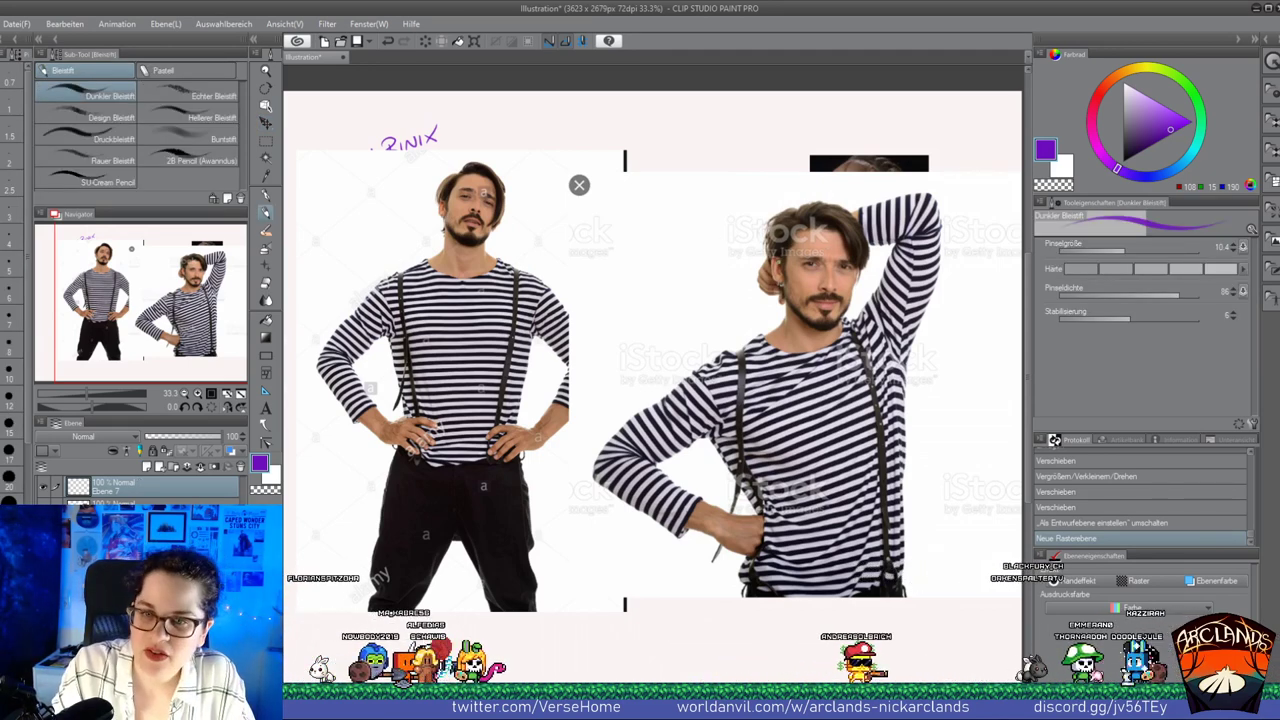
left_click(472, 200)
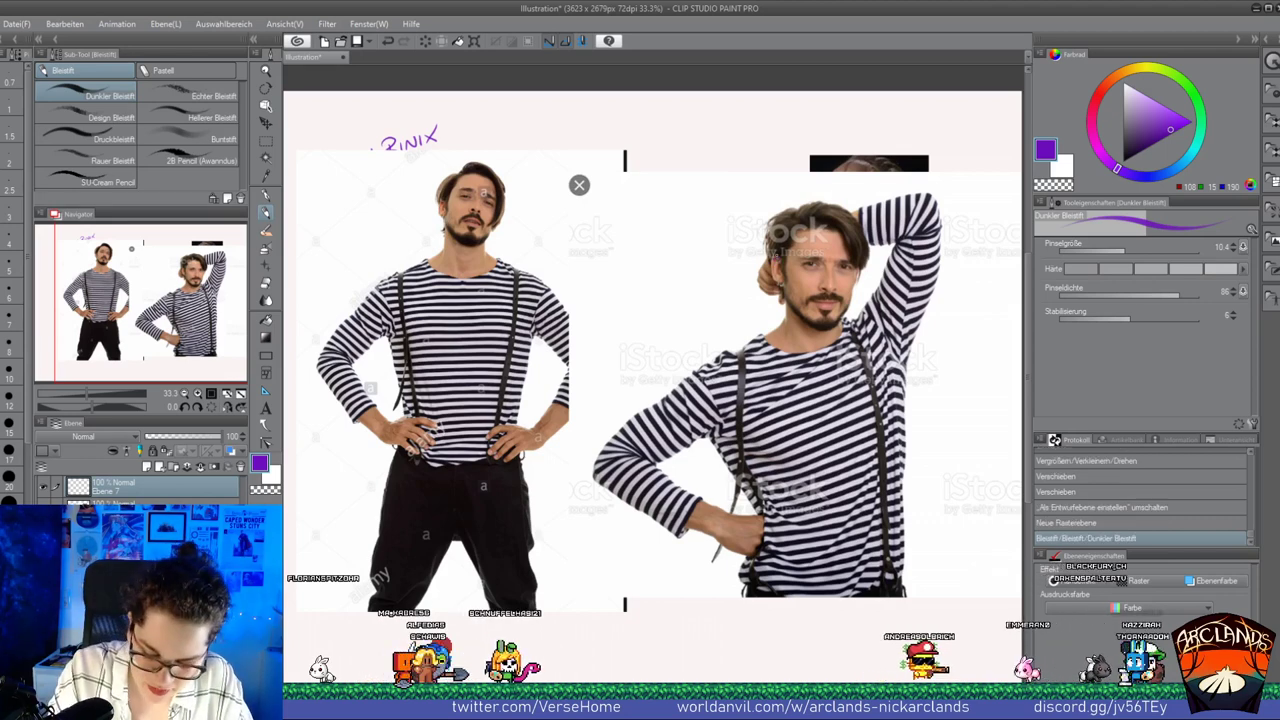
left_click_drag(774, 262, 776, 280)
left_click_drag(776, 276, 781, 288)
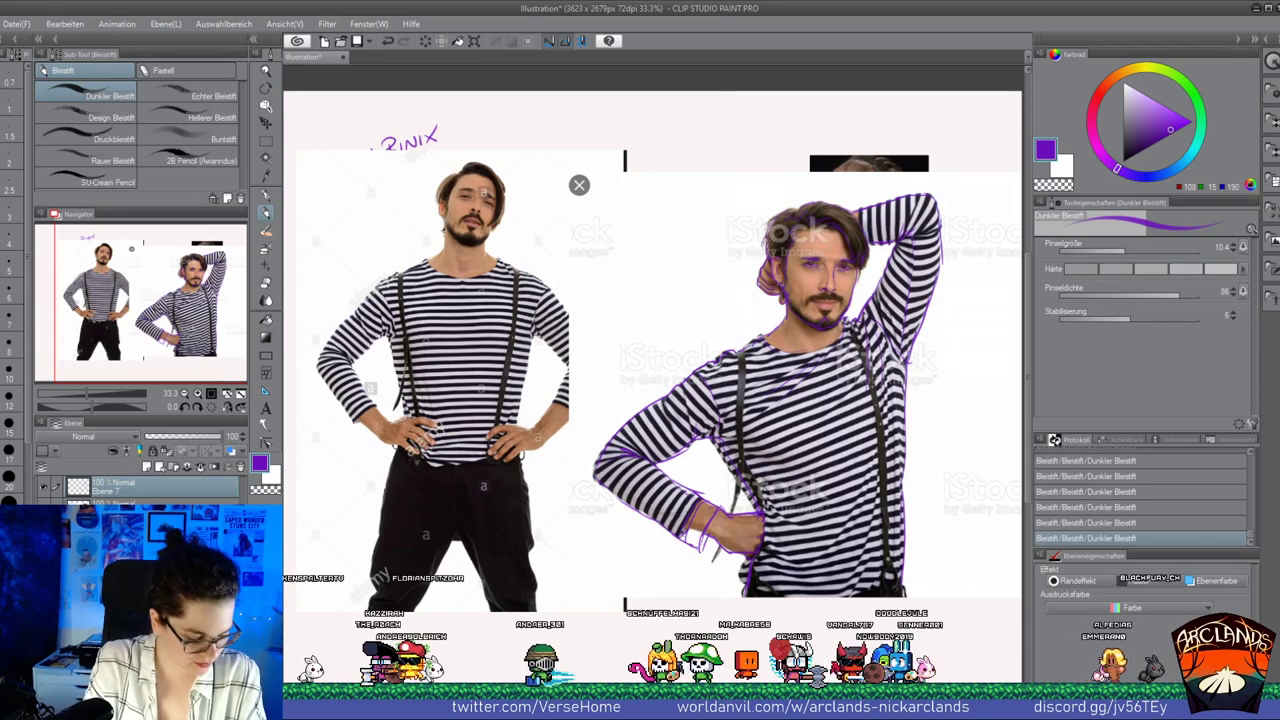
Hide the raised-arm pose photo so only its traced outline shows
left_click(43, 529)
left_click(43, 509)
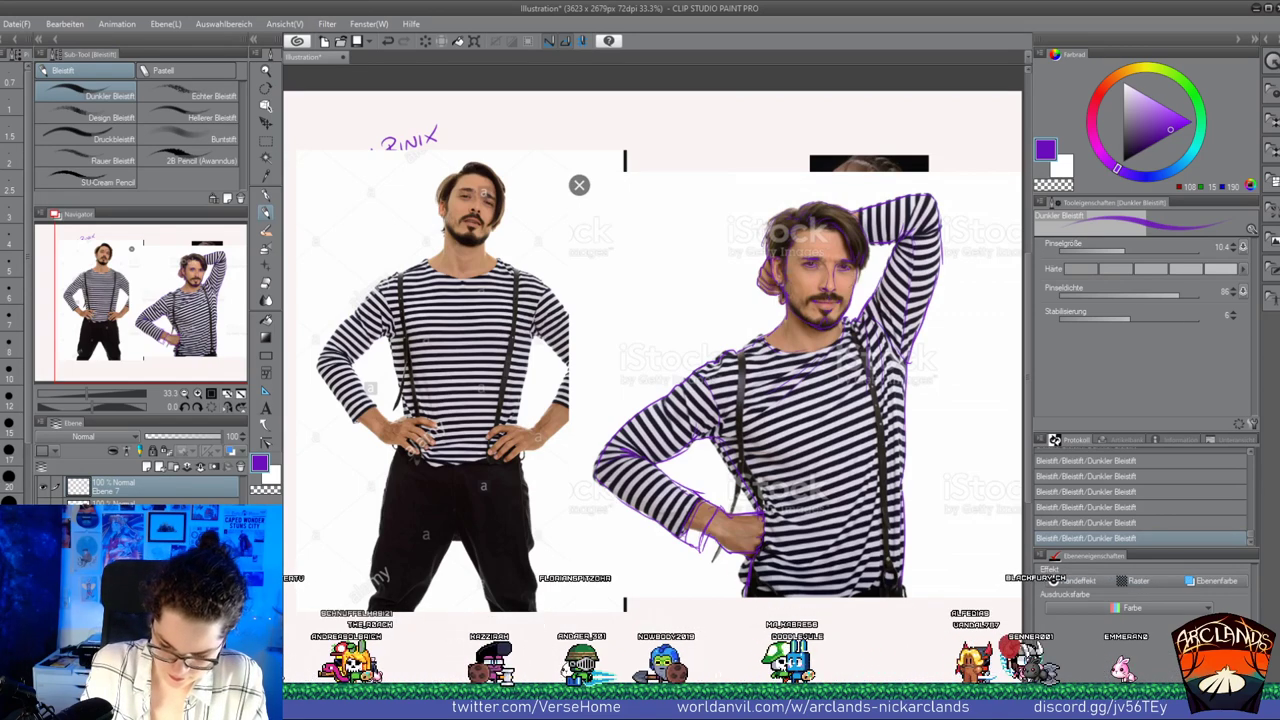
left_click(43, 507)
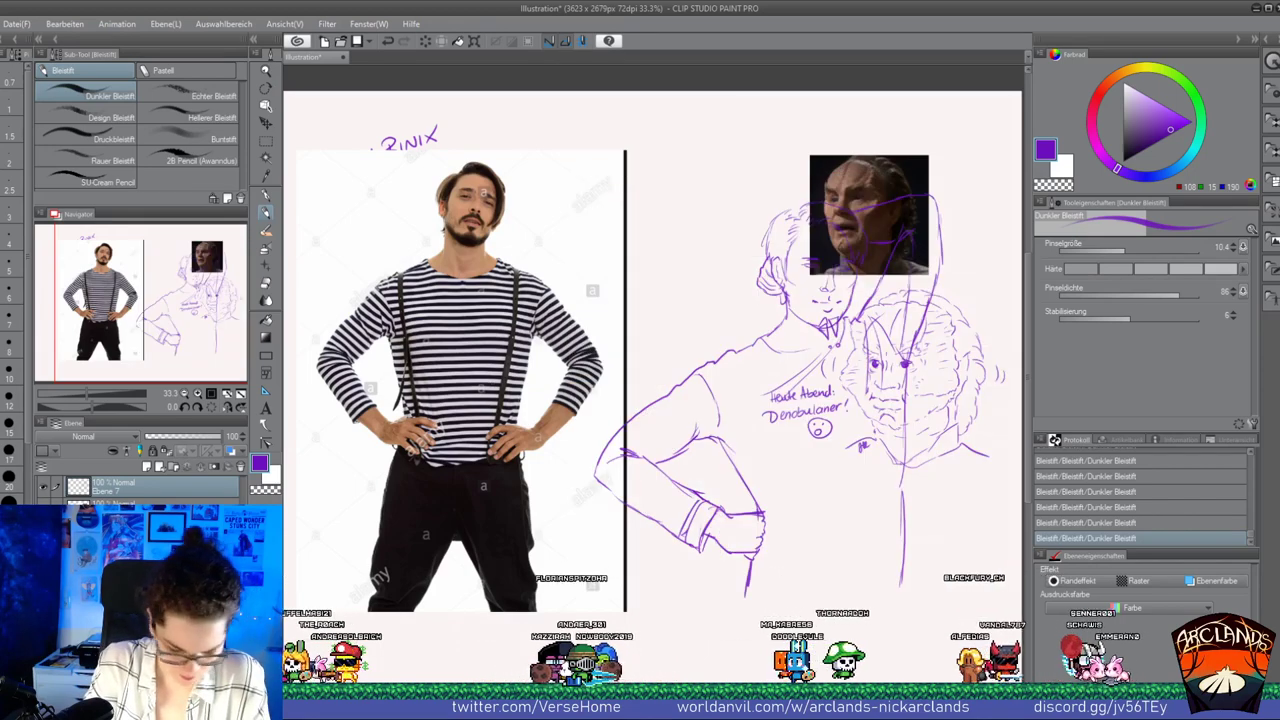
Move the Denobulan face photo to the canvas's upper-right corner and the head sketch with its notes to the left side
key("k")
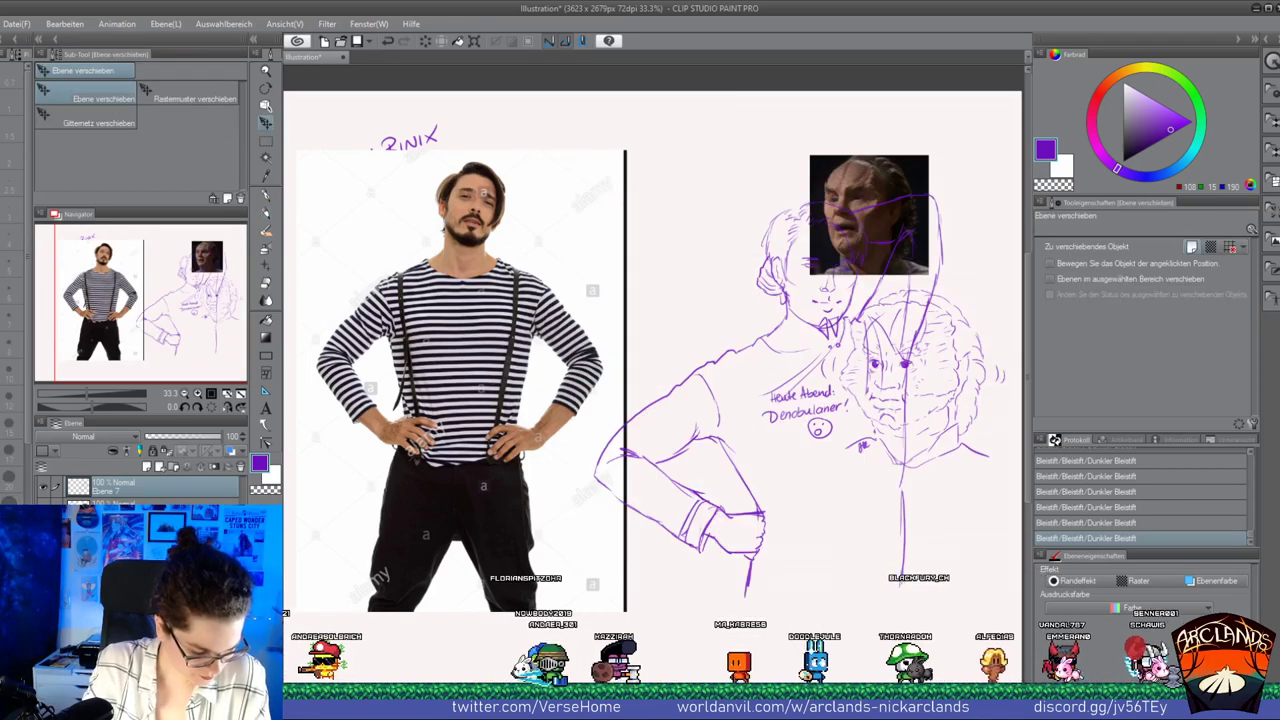
left_click_drag(869, 215, 966, 149)
mouse_move(922, 434)
left_mouse_down()
mouse_move(946, 668)
mouse_move(634, 427)
mouse_move(540, 420)
mouse_move(425, 437)
left_mouse_up()
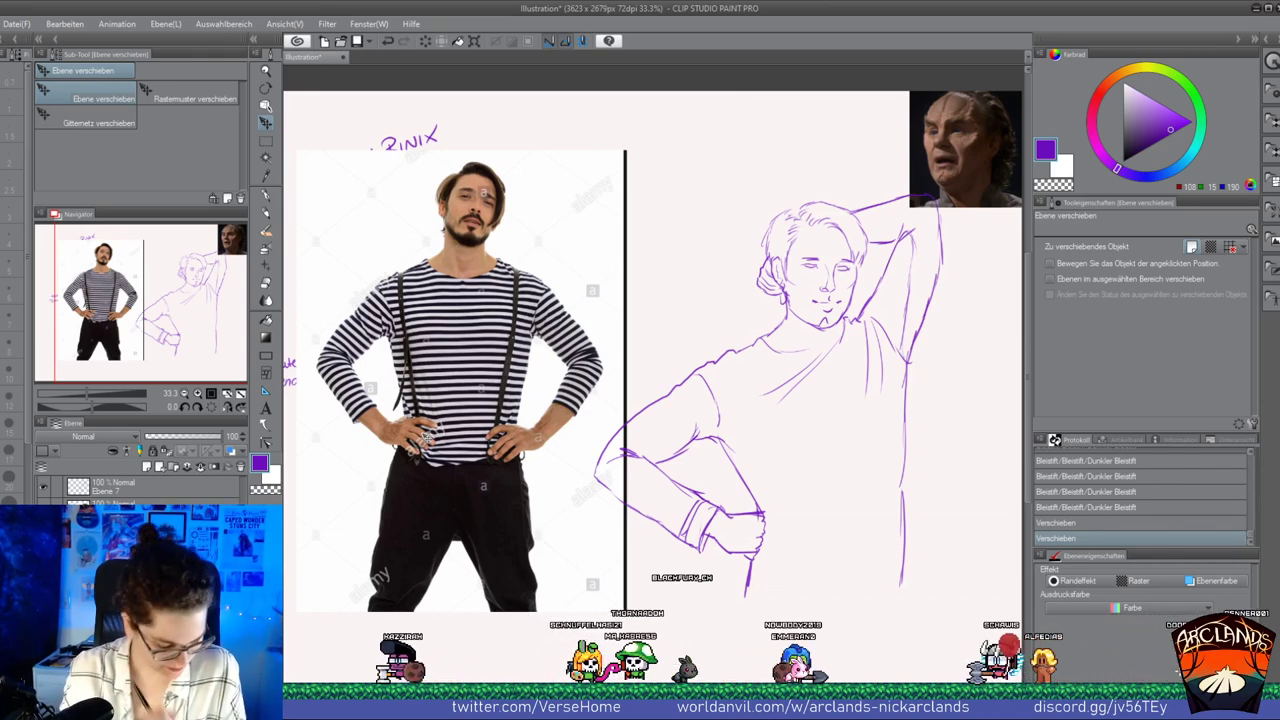
Hide the hands-on-hips photo and move the traced figure left, beside the Denobulan head sketch
left_click(43, 509)
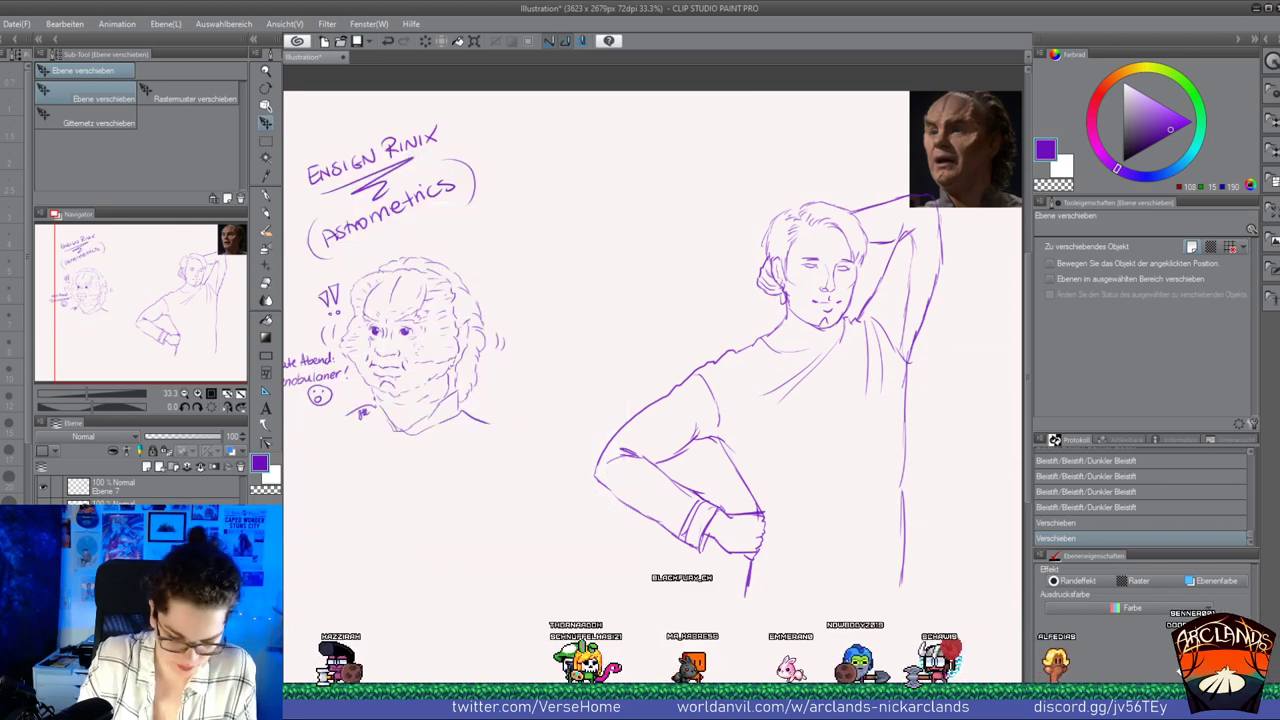
left_click_drag(781, 424, 663, 414)
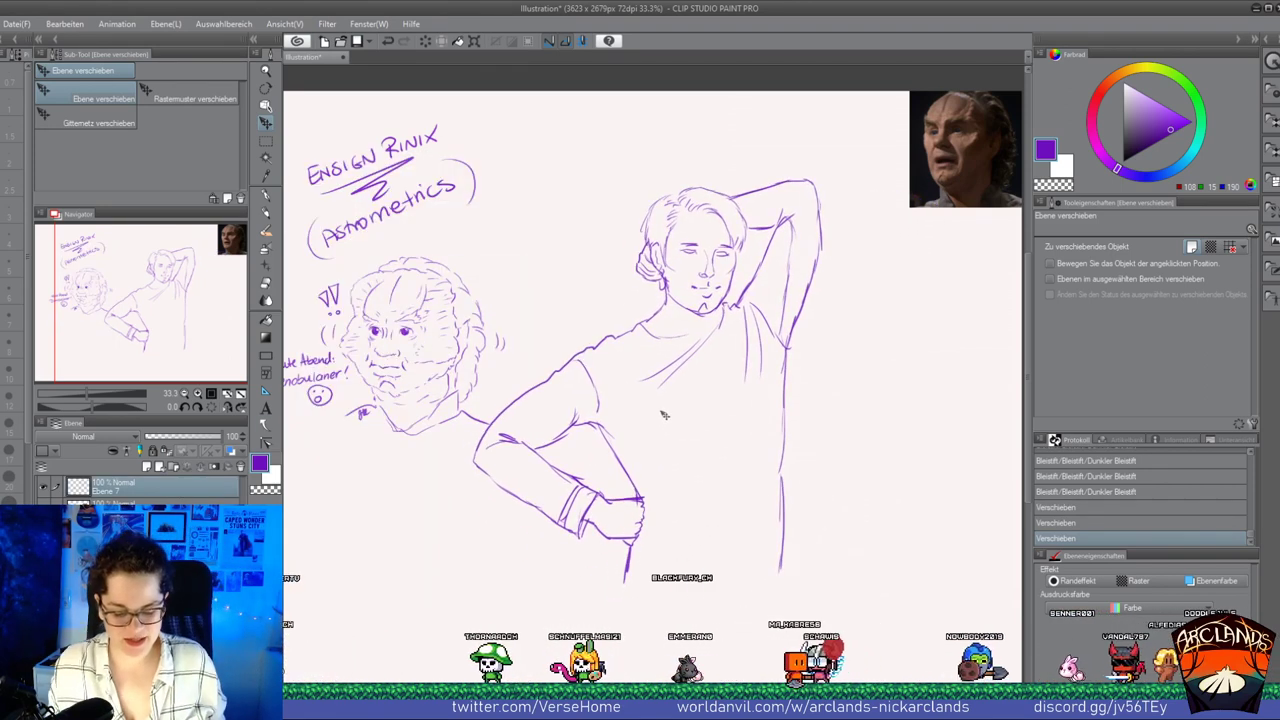
left_click_drag(663, 414, 705, 488)
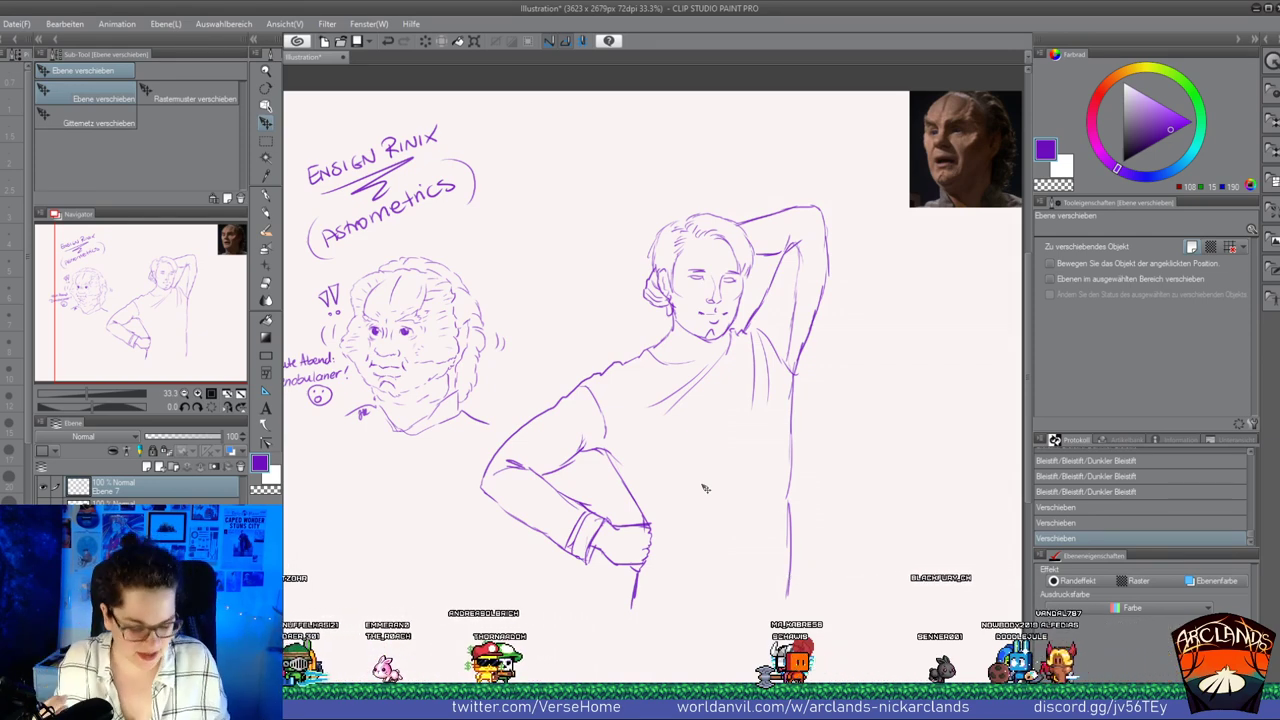
Erase the traced figure's eyebrows with the hard eraser
left_click(268, 286)
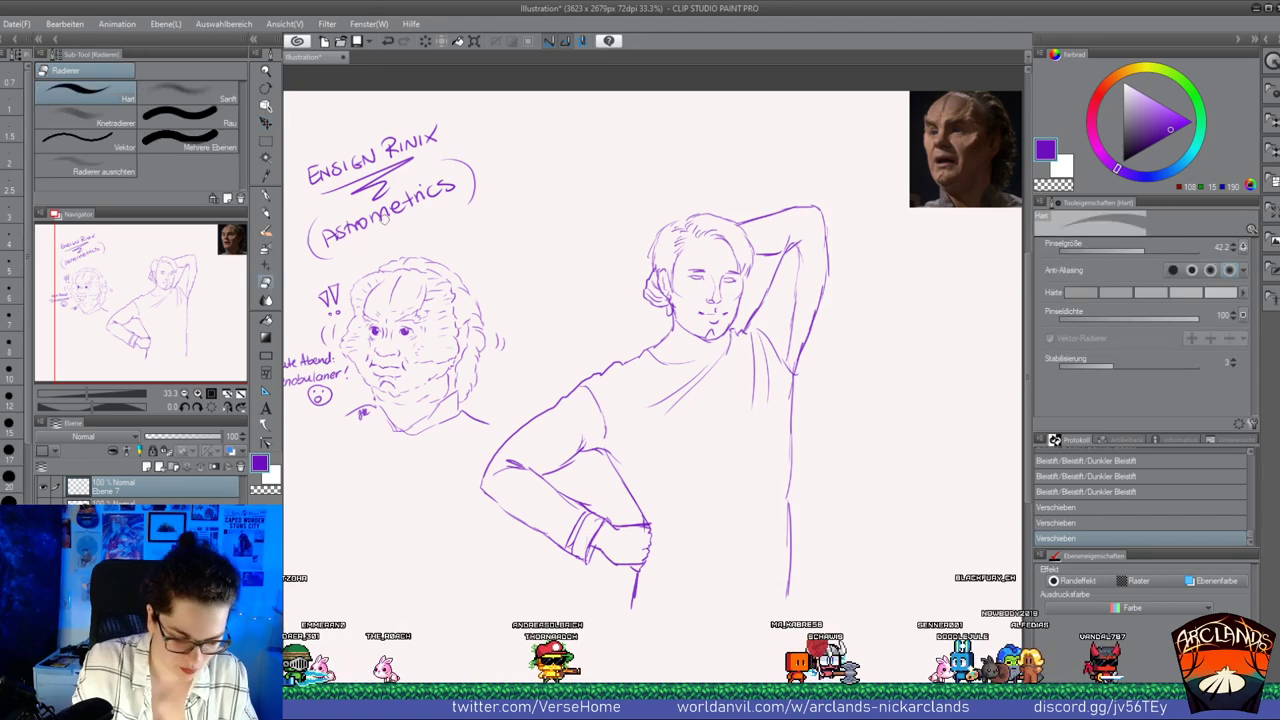
left_click_drag(689, 267, 702, 266)
left_click_drag(690, 269, 703, 269)
left_click(695, 271)
left_click(697, 271)
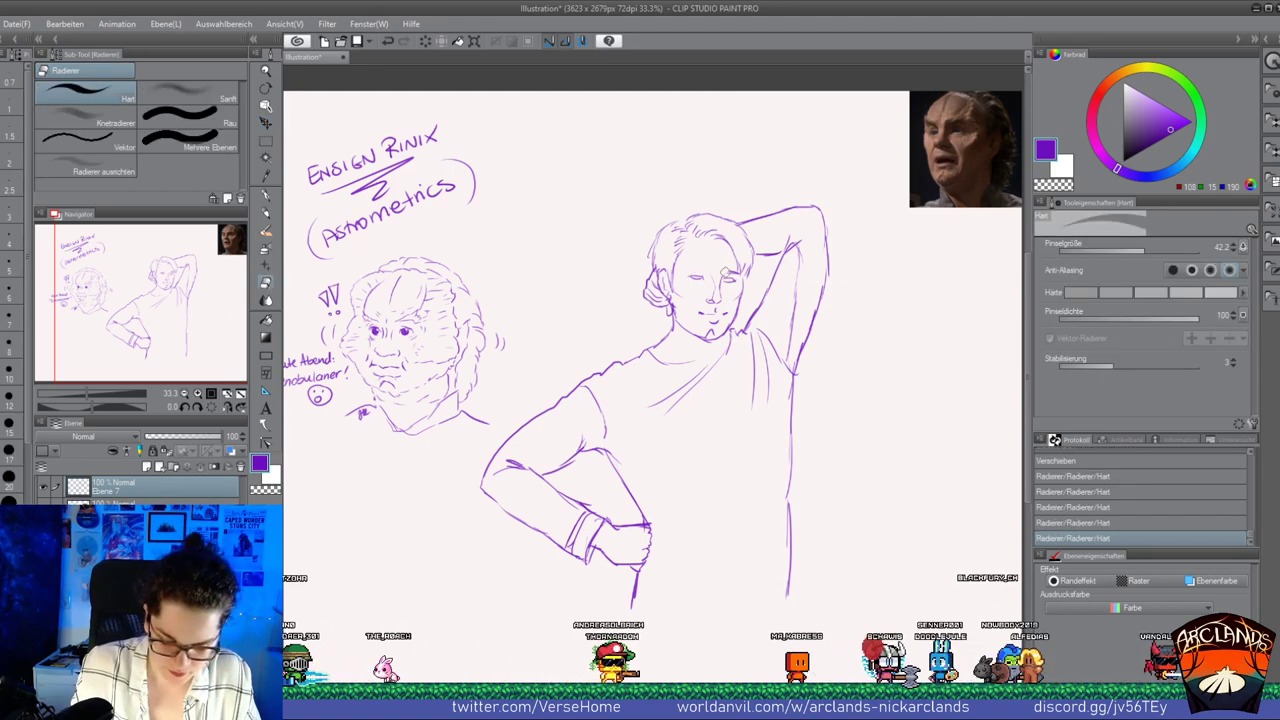
left_click(728, 280)
left_click(731, 279)
Redraw both of the figure's eyebrows in pencil, slanting up toward the nose
key("p")
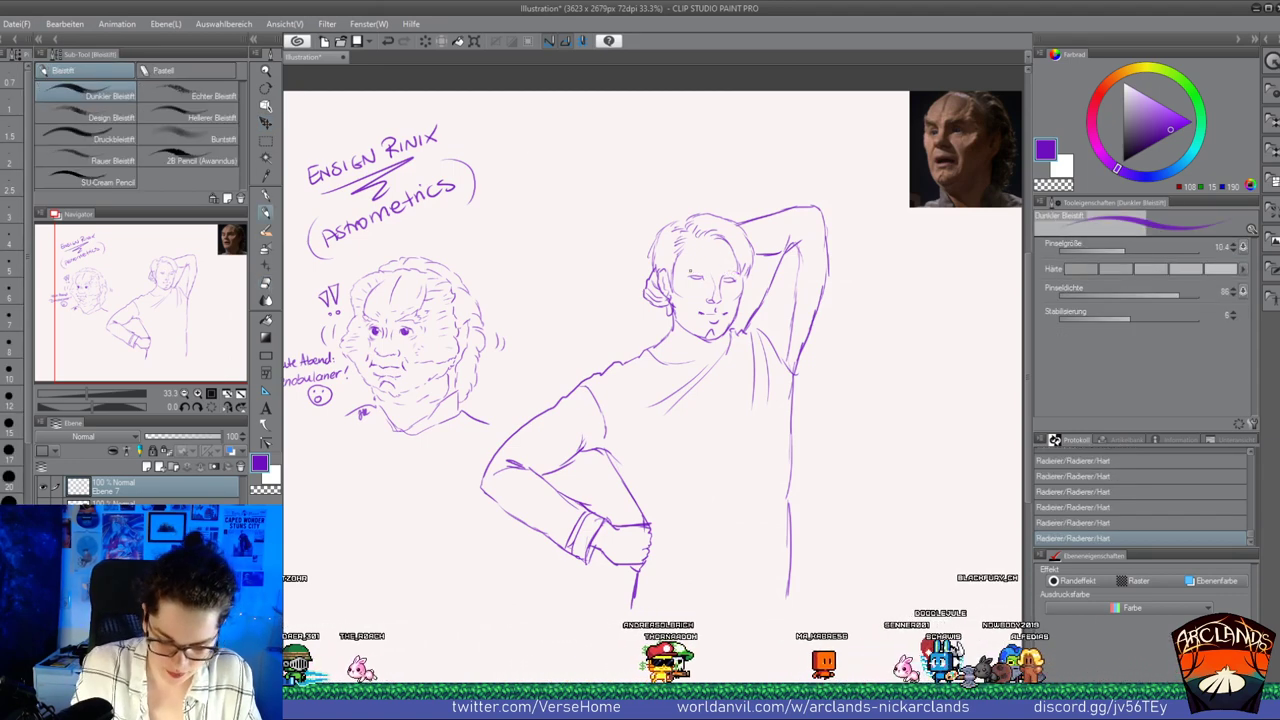
left_click_drag(690, 270, 703, 268)
left_click_drag(690, 278, 737, 272)
mouse_move(727, 268)
left_mouse_down()
mouse_move(739, 273)
mouse_move(704, 268)
left_mouse_up()
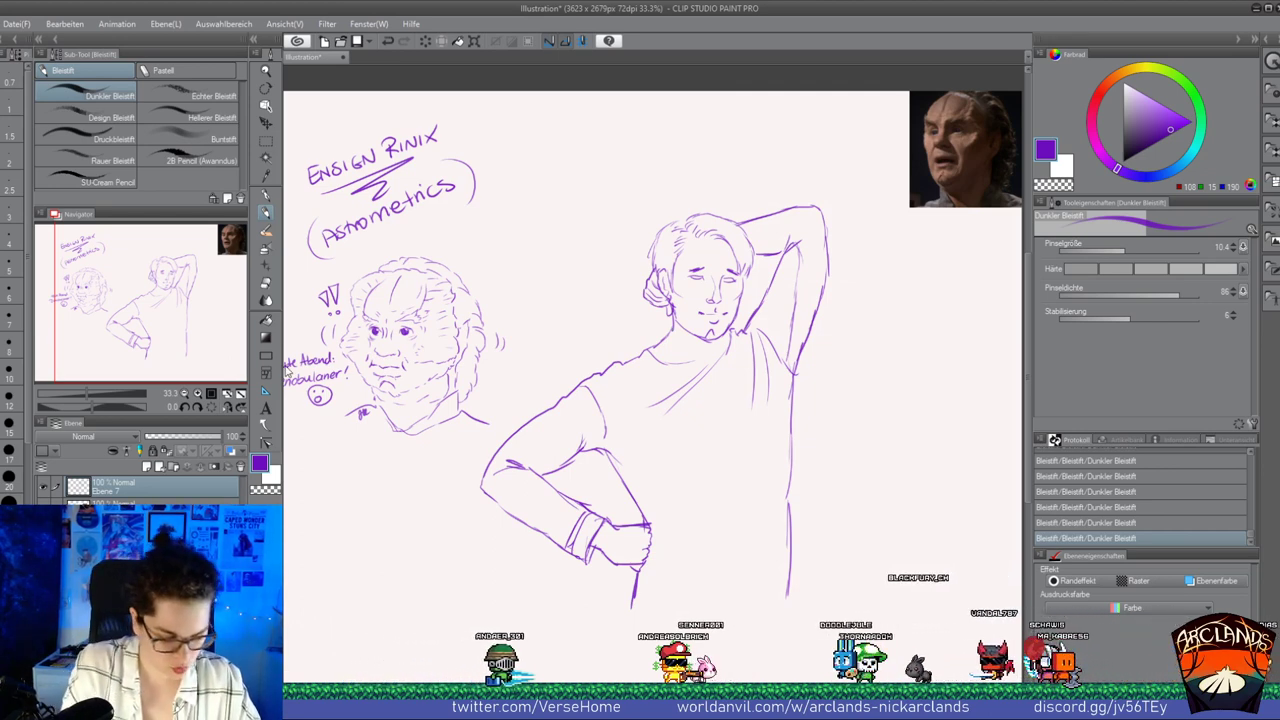
Erase the hair outline around the figure's head and thin out the strands at the hairline and the stray forearm lines
key("e")
mouse_move(650, 257)
left_mouse_down()
mouse_move(721, 213)
mouse_move(748, 268)
mouse_move(731, 244)
mouse_move(755, 276)
left_mouse_up()
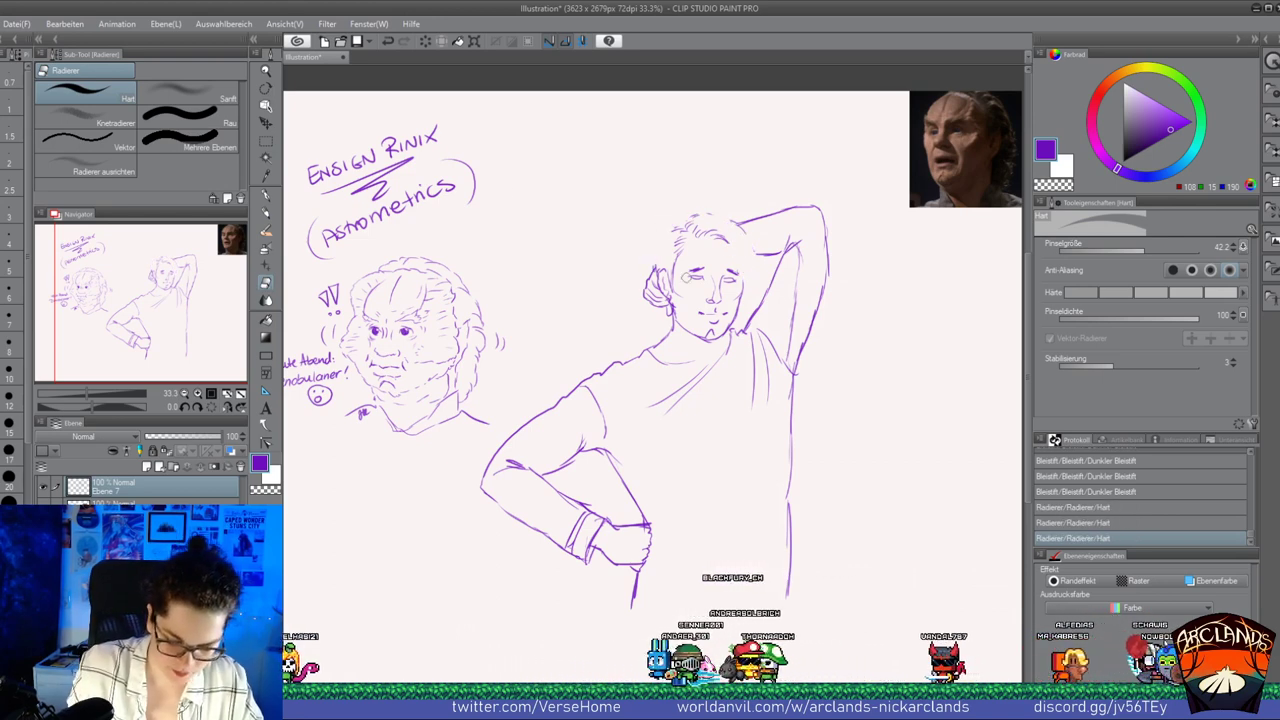
mouse_move(562, 499)
left_mouse_down()
mouse_move(588, 515)
mouse_move(577, 510)
left_mouse_up()
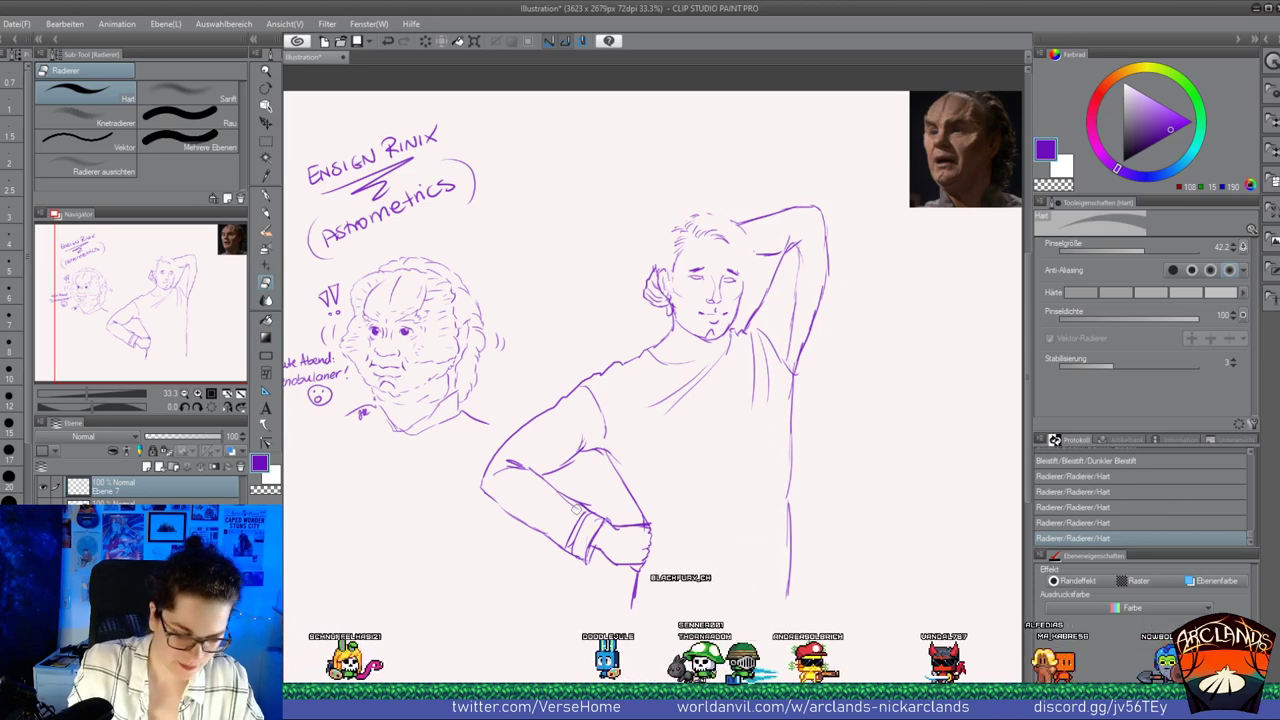
left_click(265, 211)
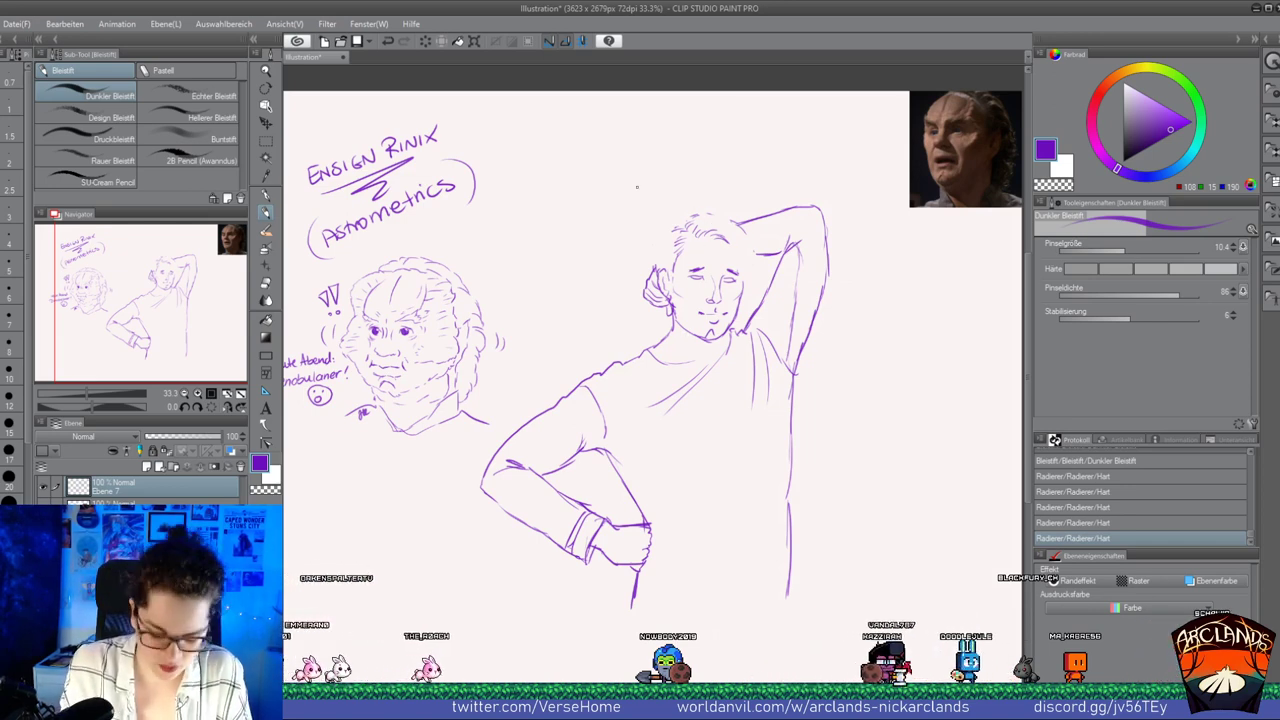
left_click(265, 284)
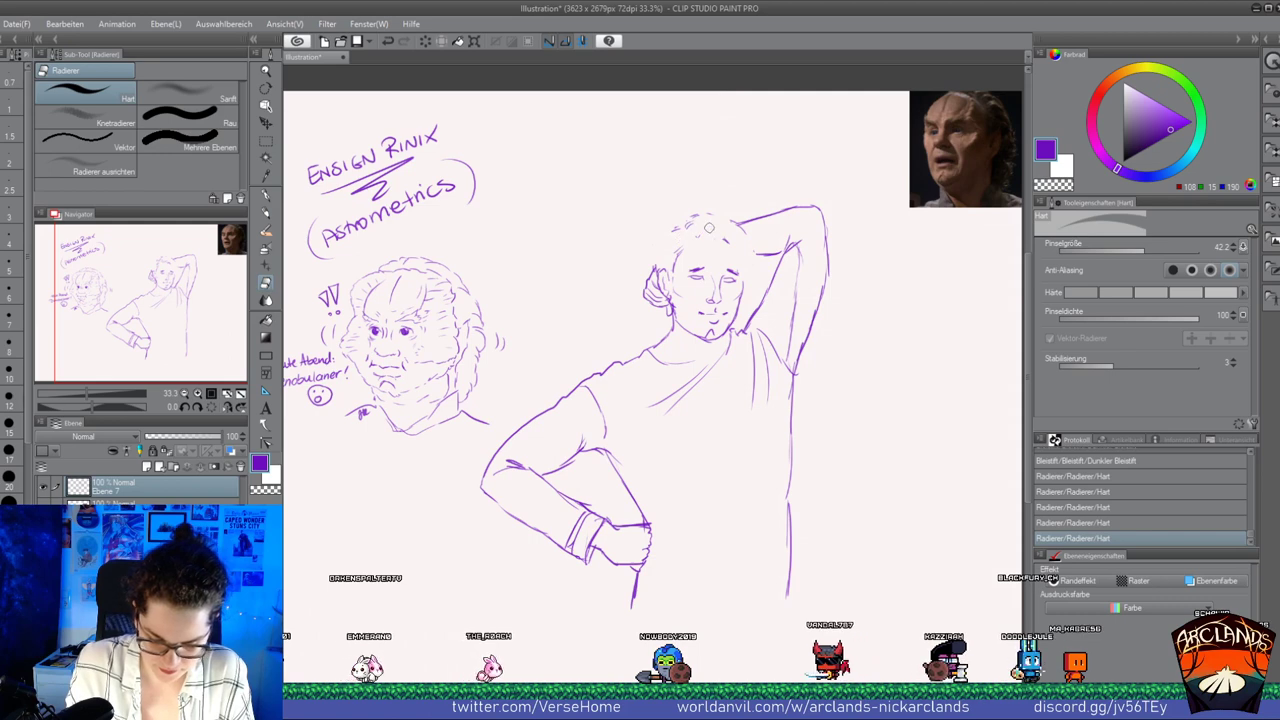
Draw a rounded skull outline for the figure and erase the leftover hair strokes inside it
key("p")
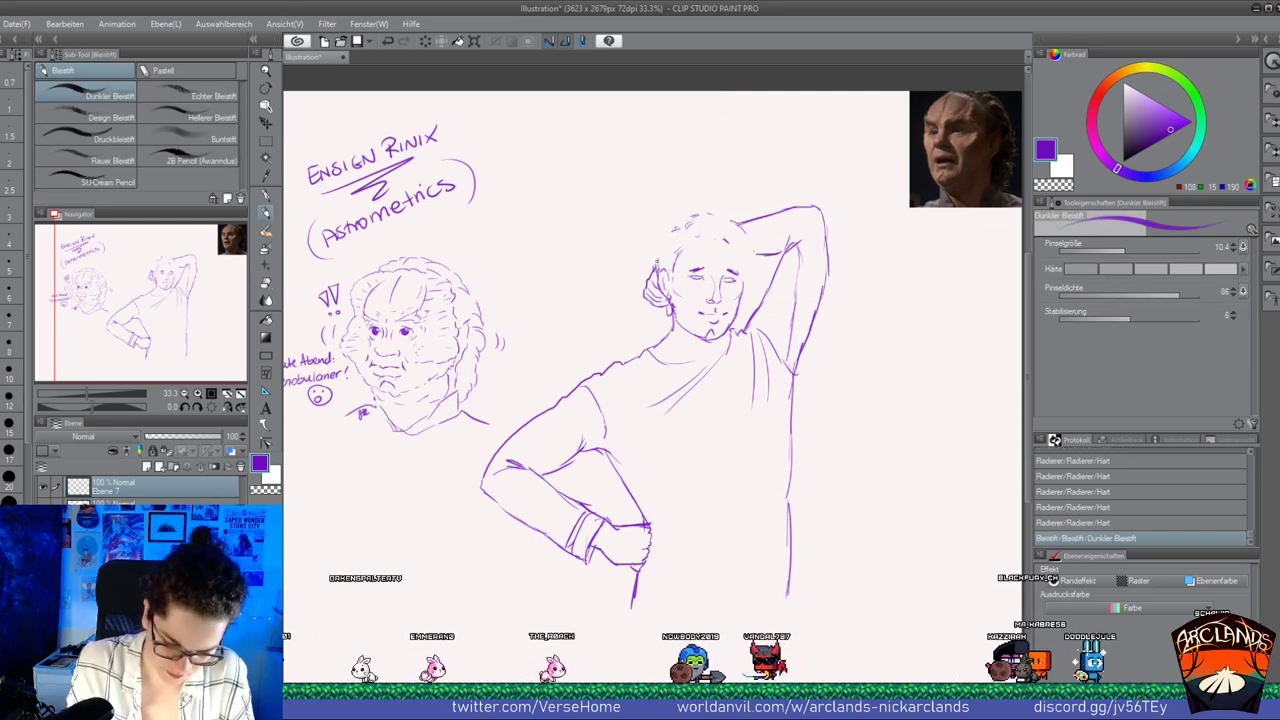
left_click_drag(657, 262, 655, 270)
mouse_move(658, 266)
left_mouse_down()
mouse_move(674, 216)
mouse_move(665, 229)
mouse_move(706, 211)
left_mouse_up()
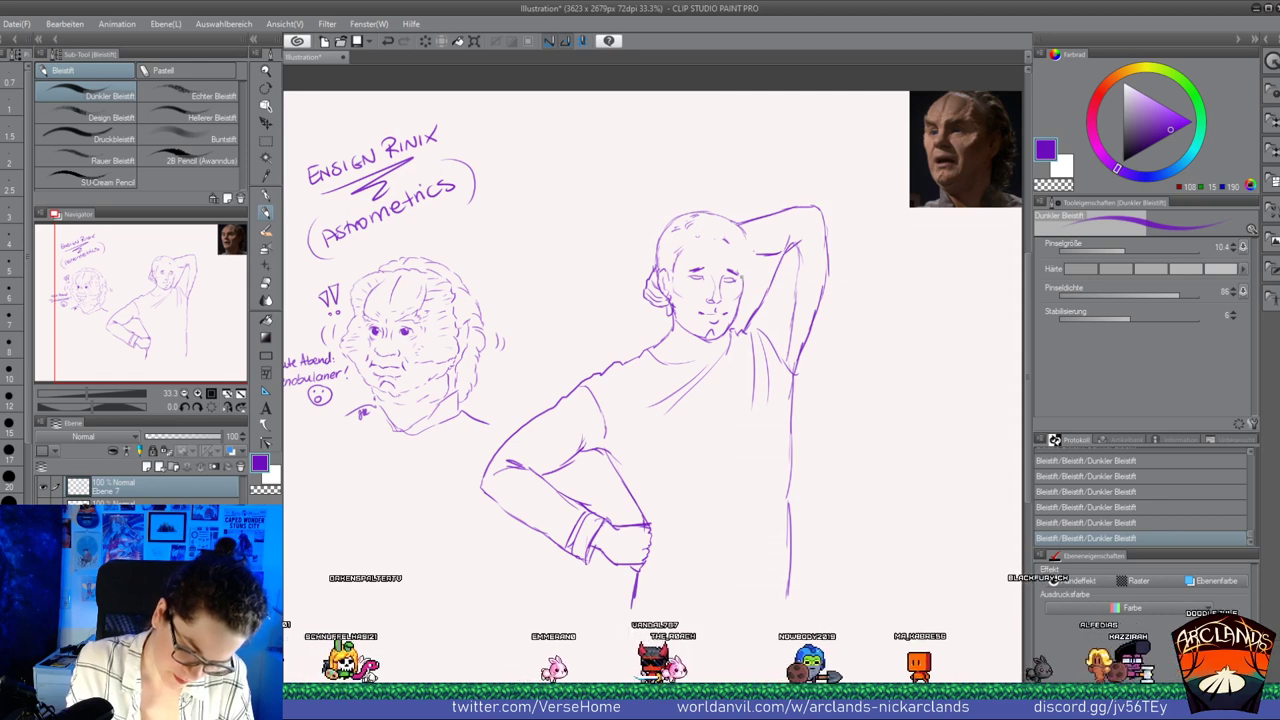
key("e")
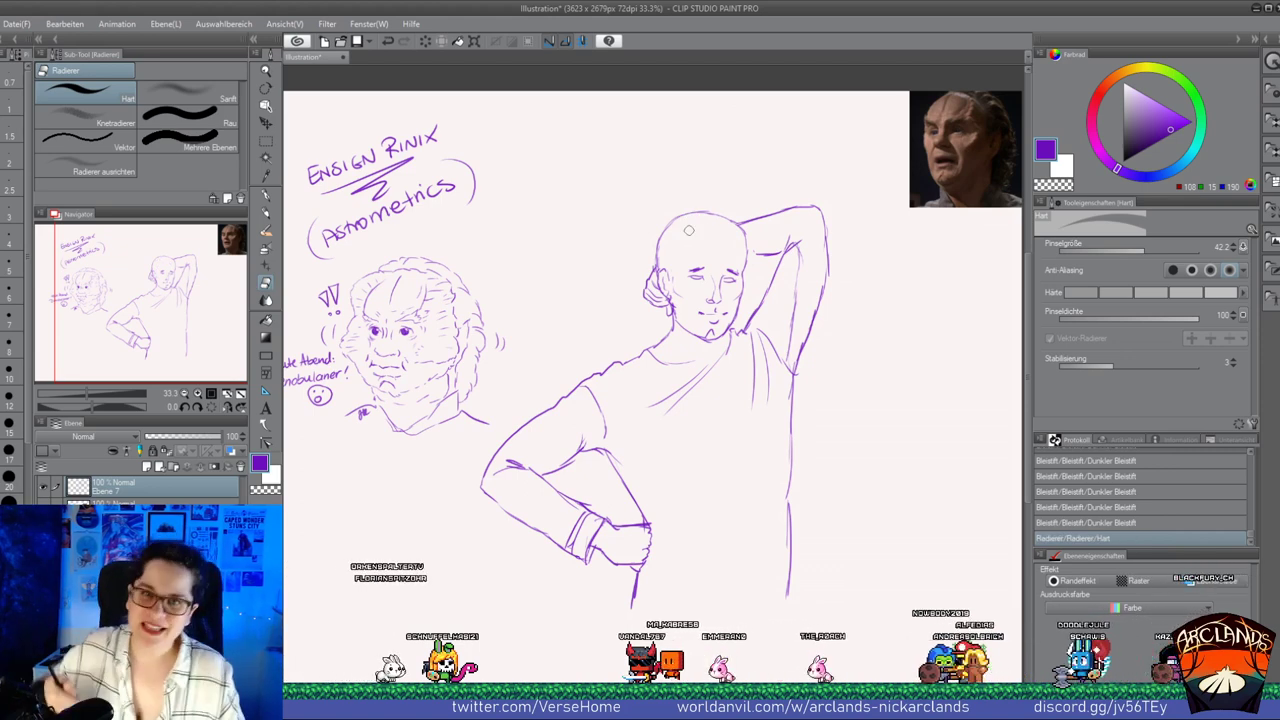
Sketch the Denobulan forehead ridges and reinforce the head outline, and rework the eyebrows into flatter strokes
left_click(265, 212)
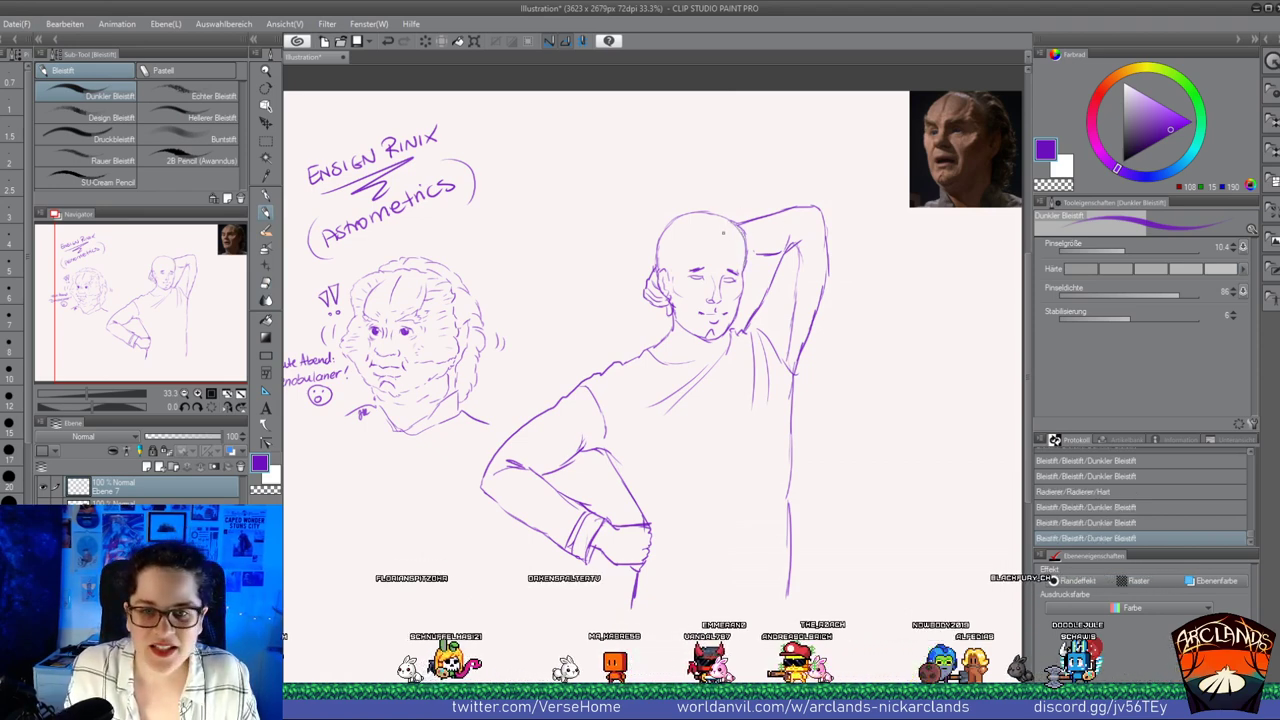
mouse_move(724, 236)
left_mouse_down()
mouse_move(705, 229)
mouse_move(698, 242)
left_mouse_up()
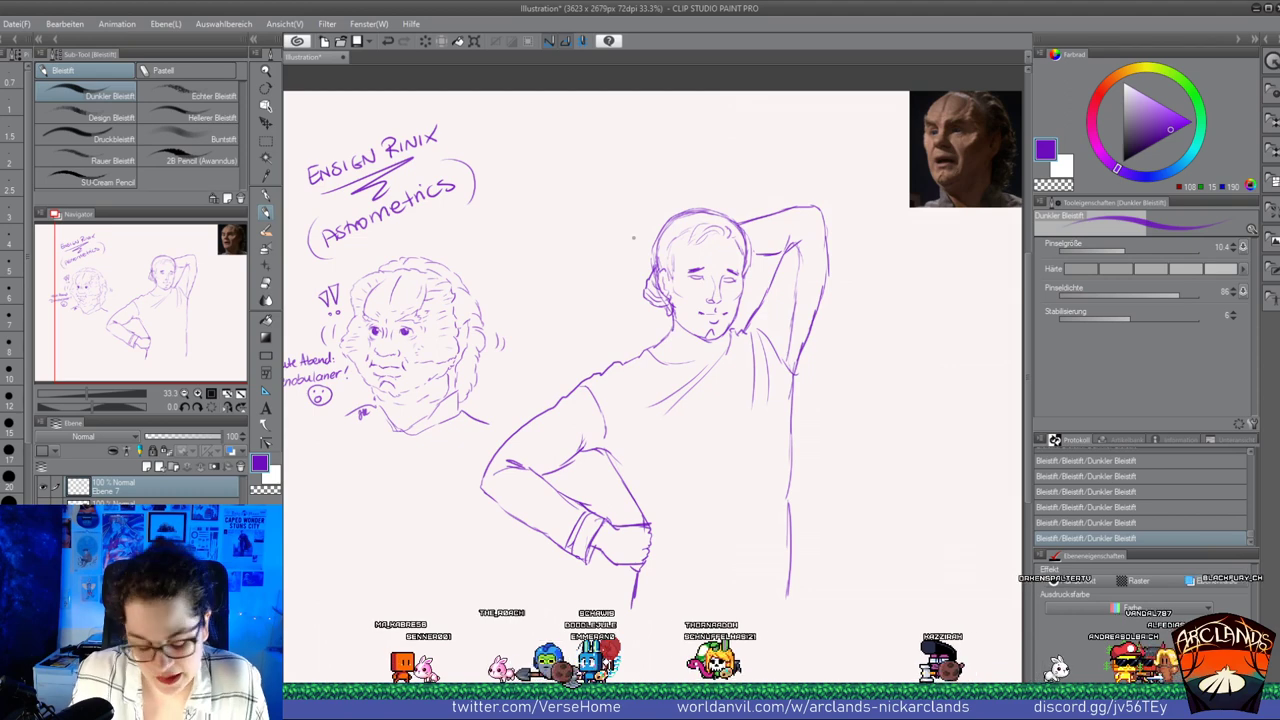
left_click(266, 284)
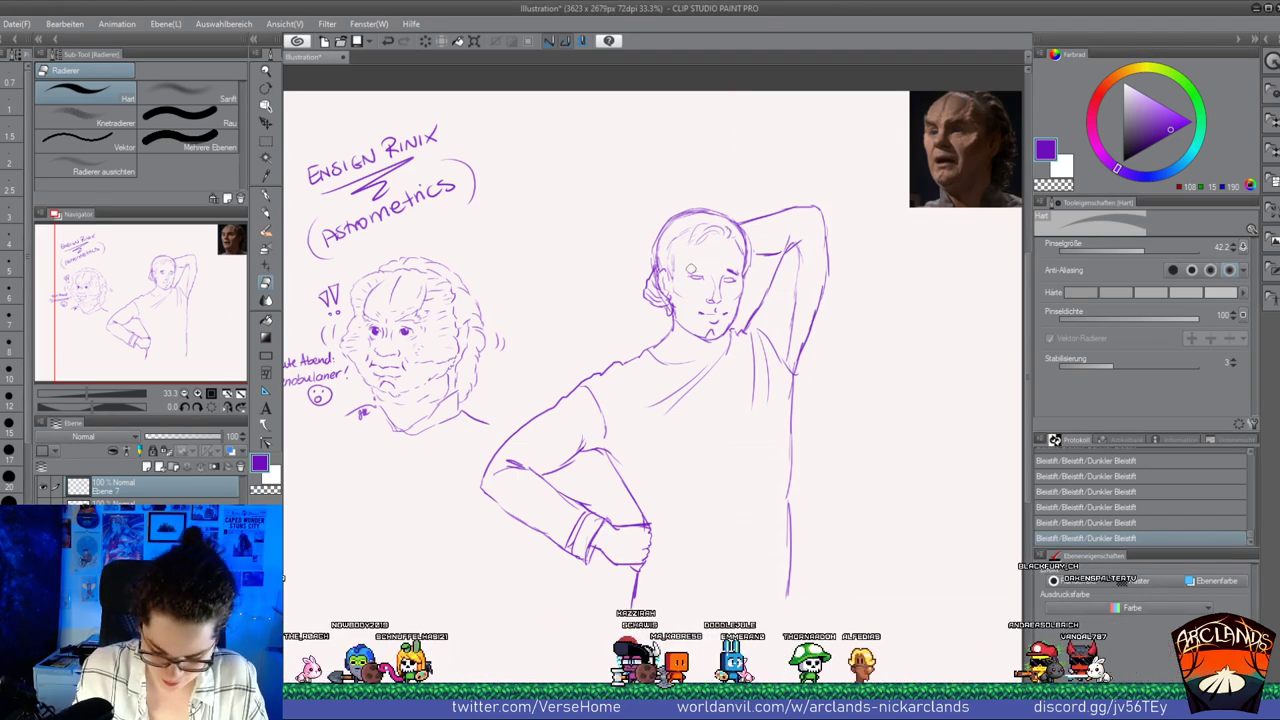
key("p")
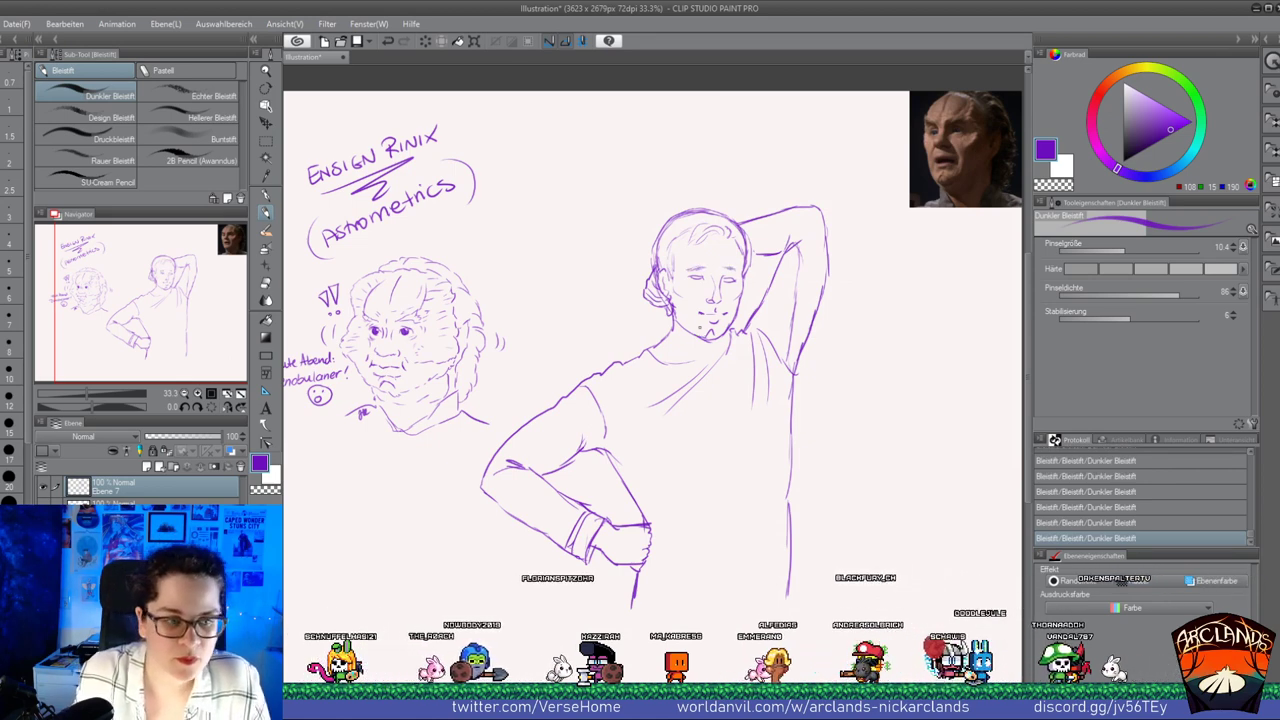
key("e")
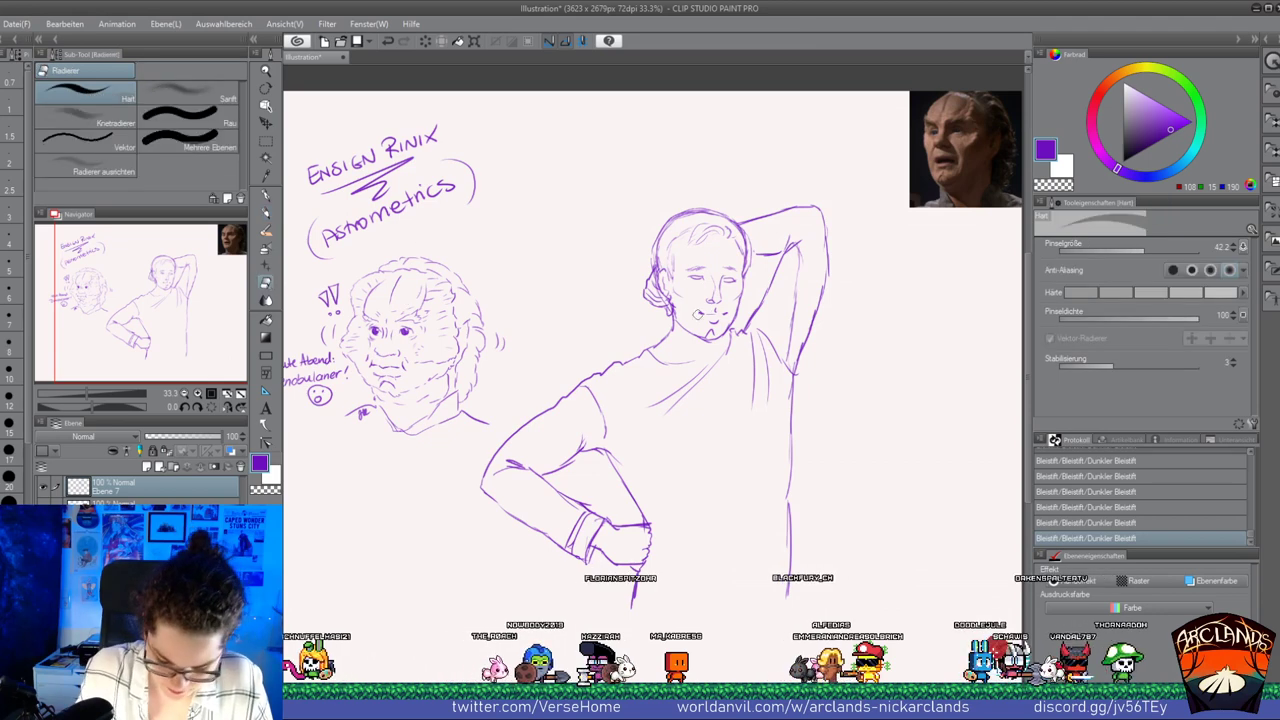
mouse_move(699, 312)
left_mouse_down()
mouse_move(724, 317)
mouse_move(710, 317)
left_mouse_up()
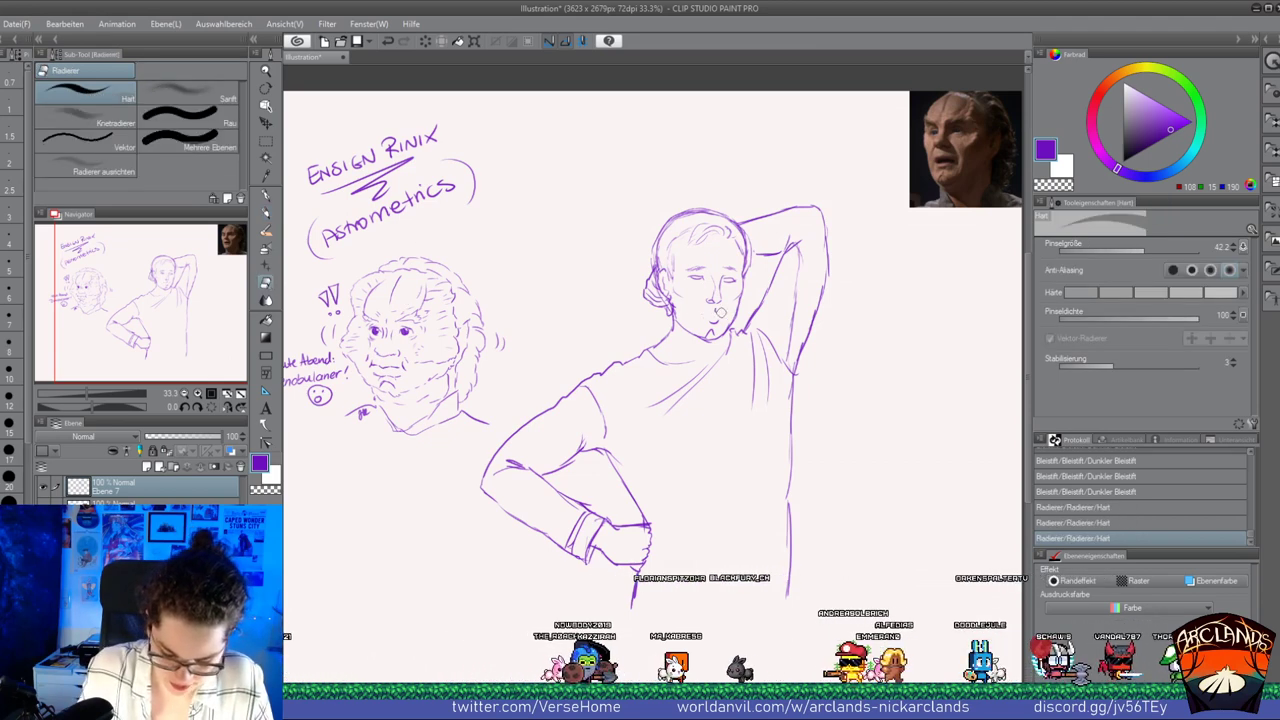
left_click(1105, 477)
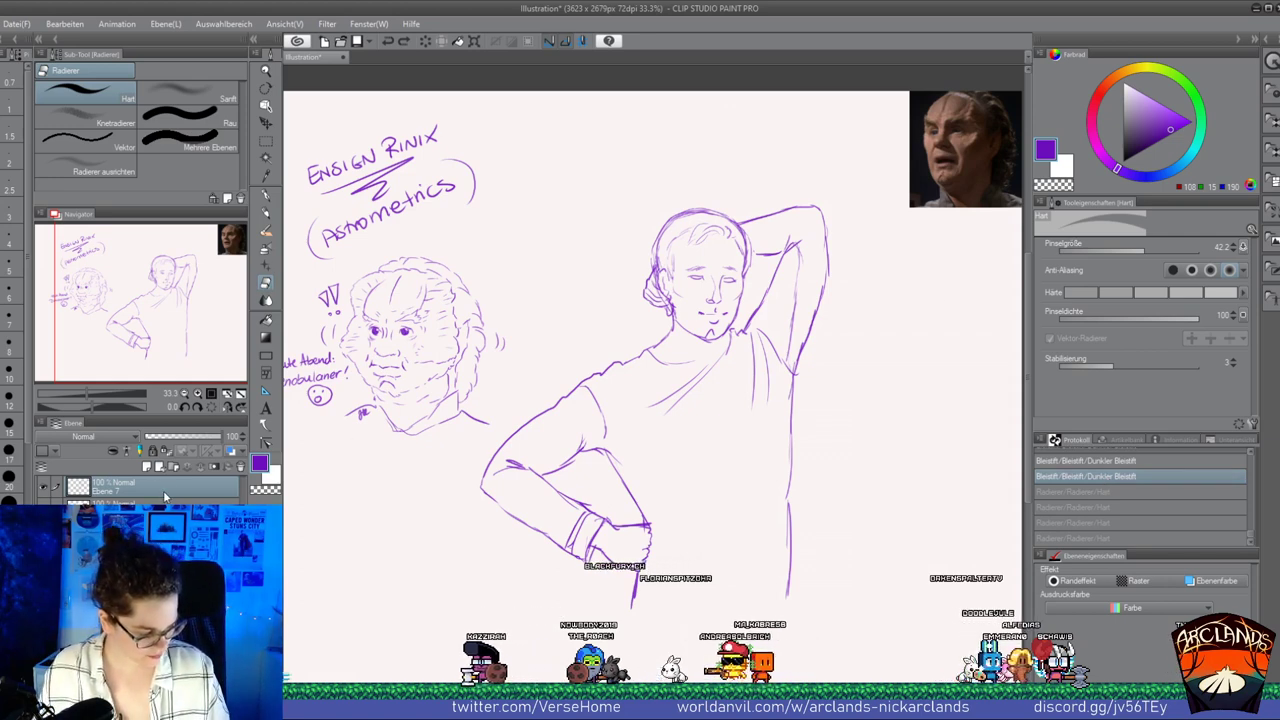
Duplicate the figure's sketch layer, erase the mouth on the copy and adjust the original layer's opacity as a faint guide
left_click_drag(164, 492, 147, 467)
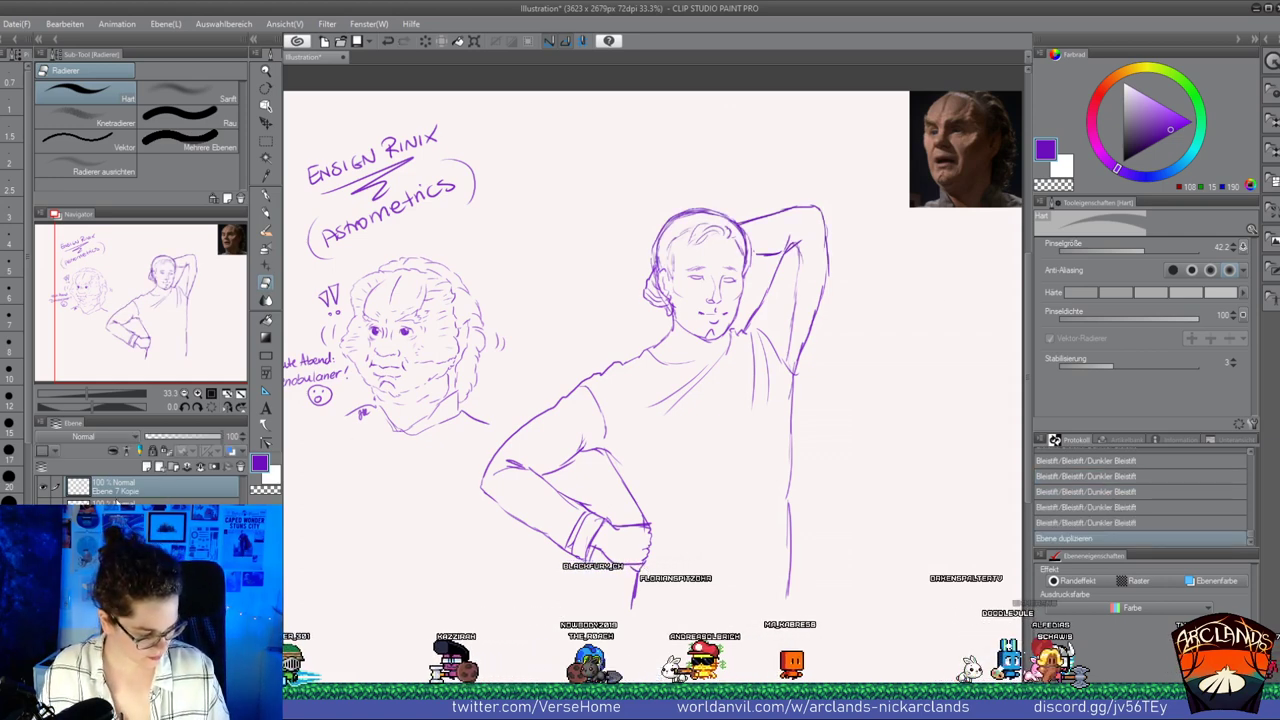
left_click(165, 440)
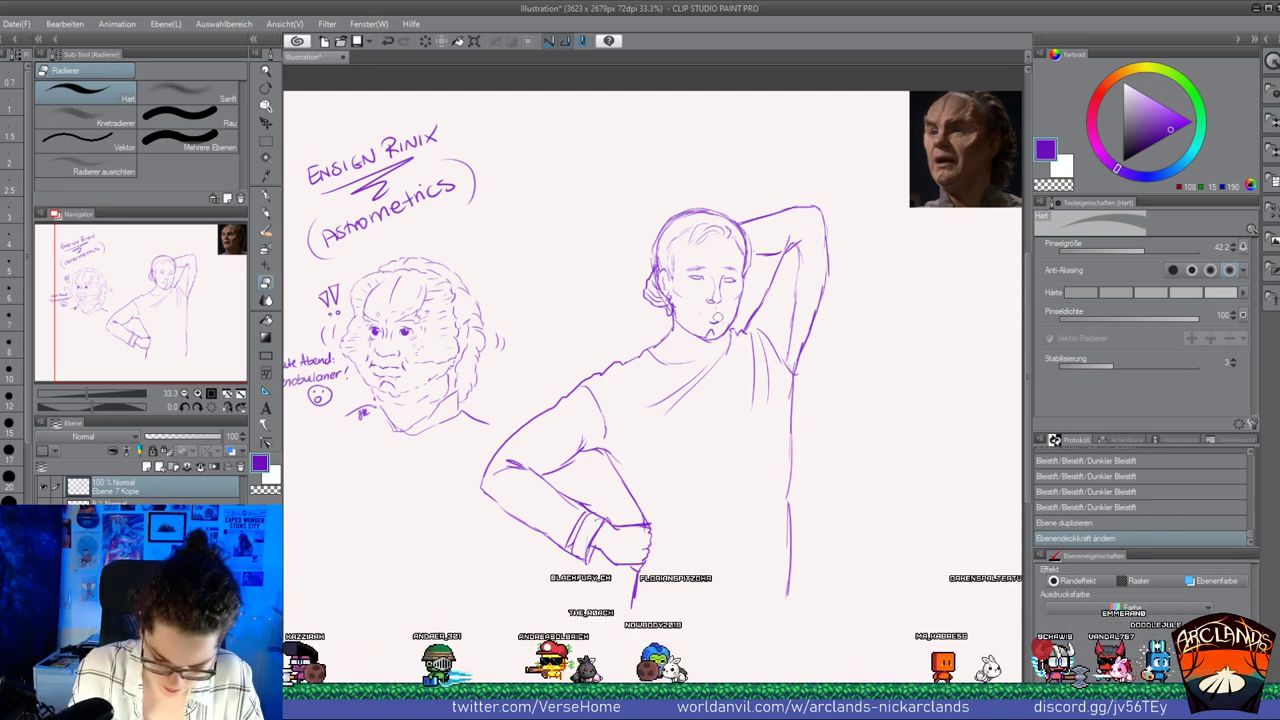
left_click(184, 502)
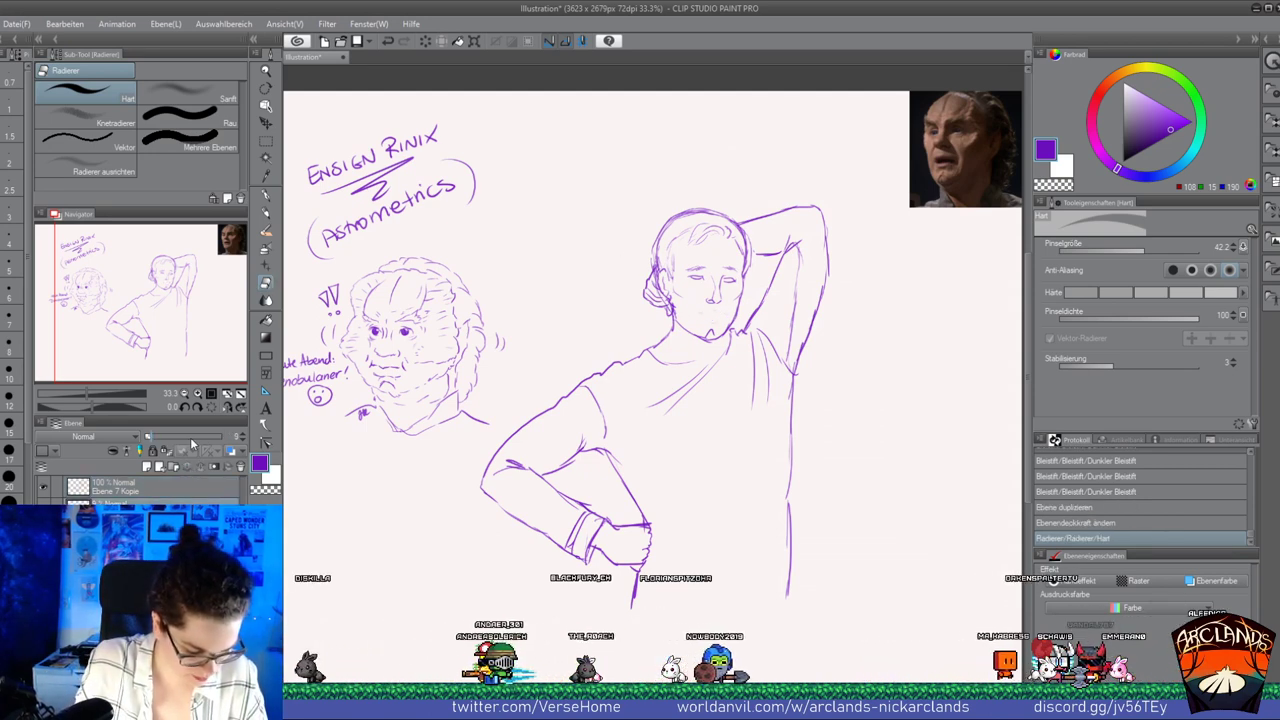
left_click_drag(193, 443, 243, 437)
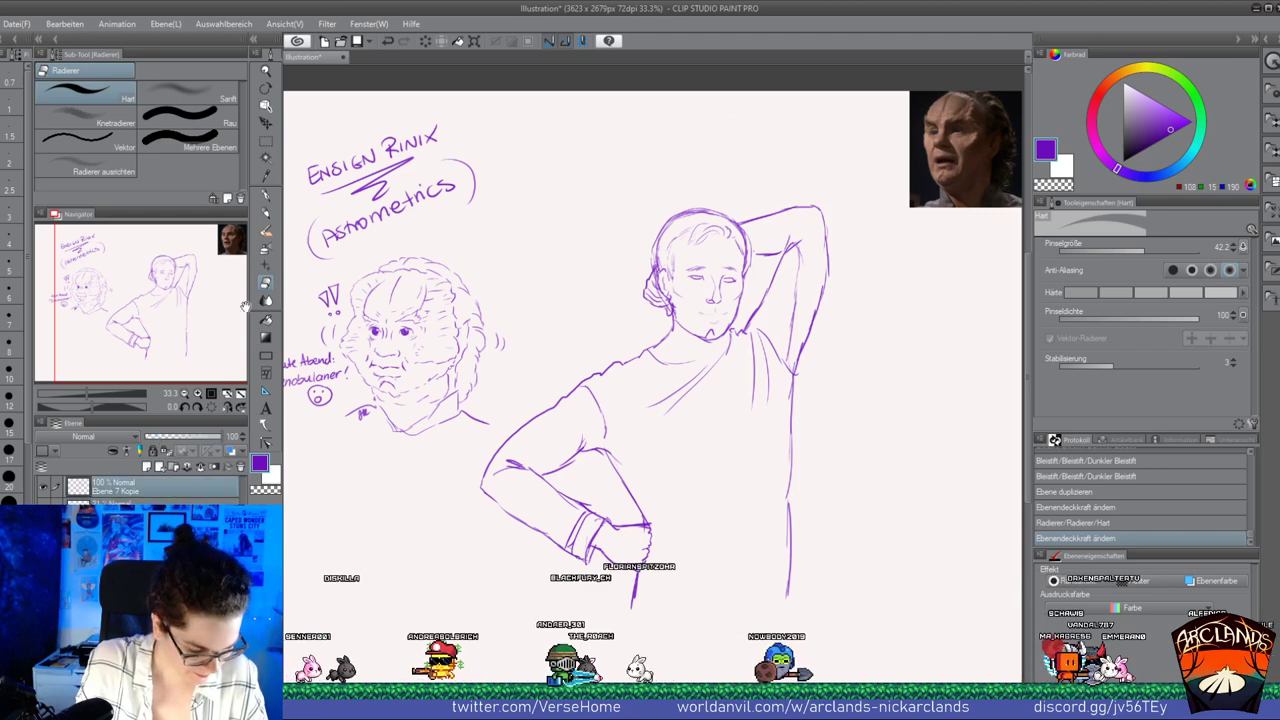
Redraw the figure's mouth in pencil with a wider lip line on the duplicated layer
key("p")
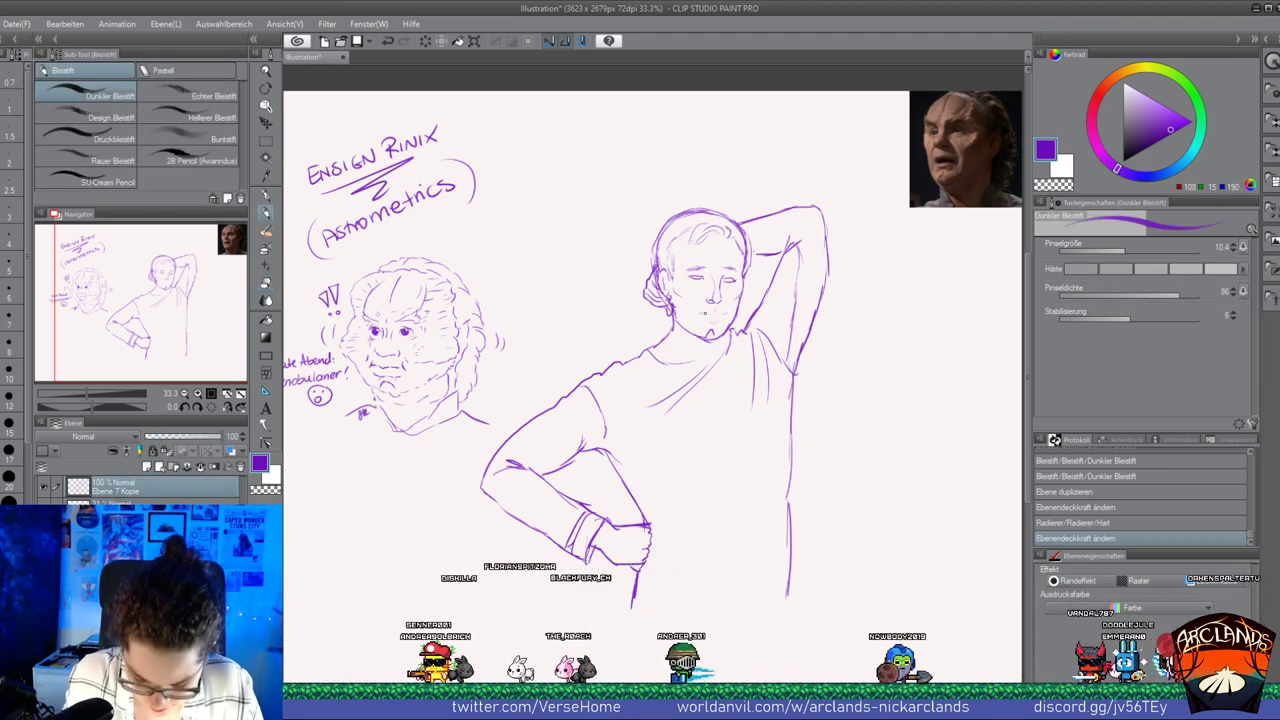
left_click_drag(701, 313, 729, 312)
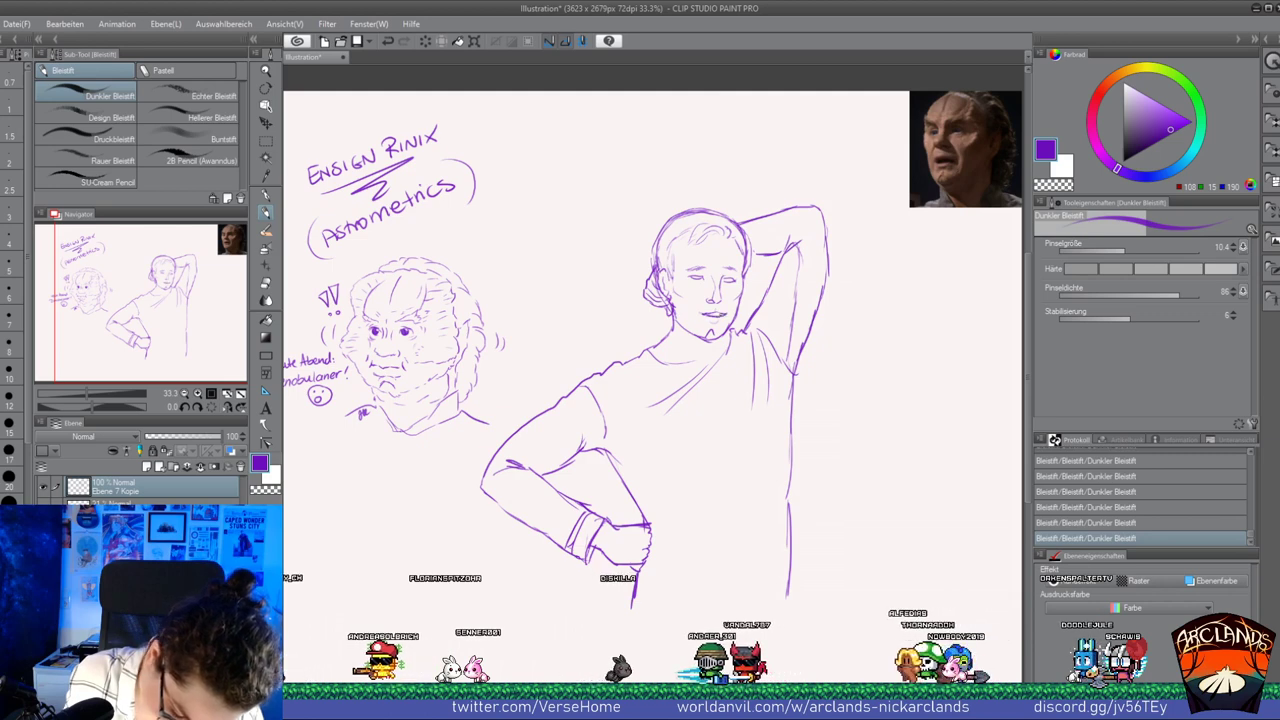
Undo the last pencil strokes on the figure, and move the wavy-haired Denobulan head sketch closer to the posed figure
key("ctrl+z")
key("ctrl+z")
key("ctrl+z")
key("ctrl+z")
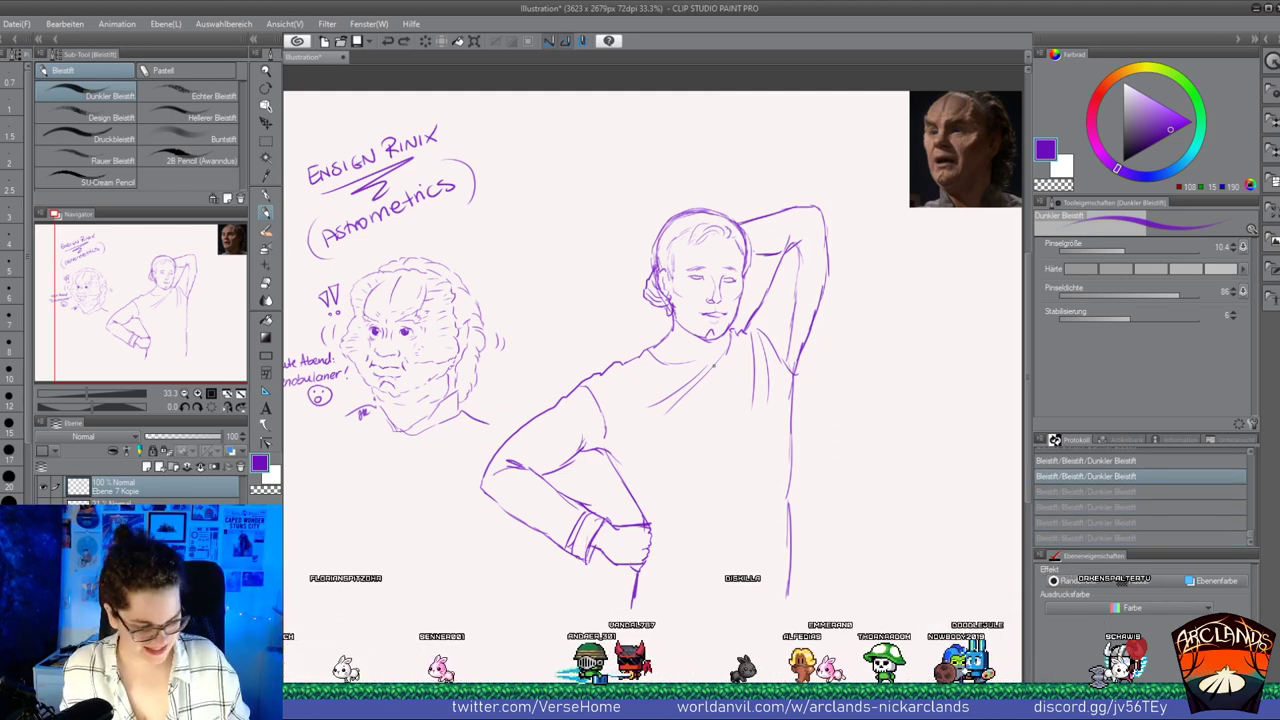
scroll(714, 366, "up", 1)
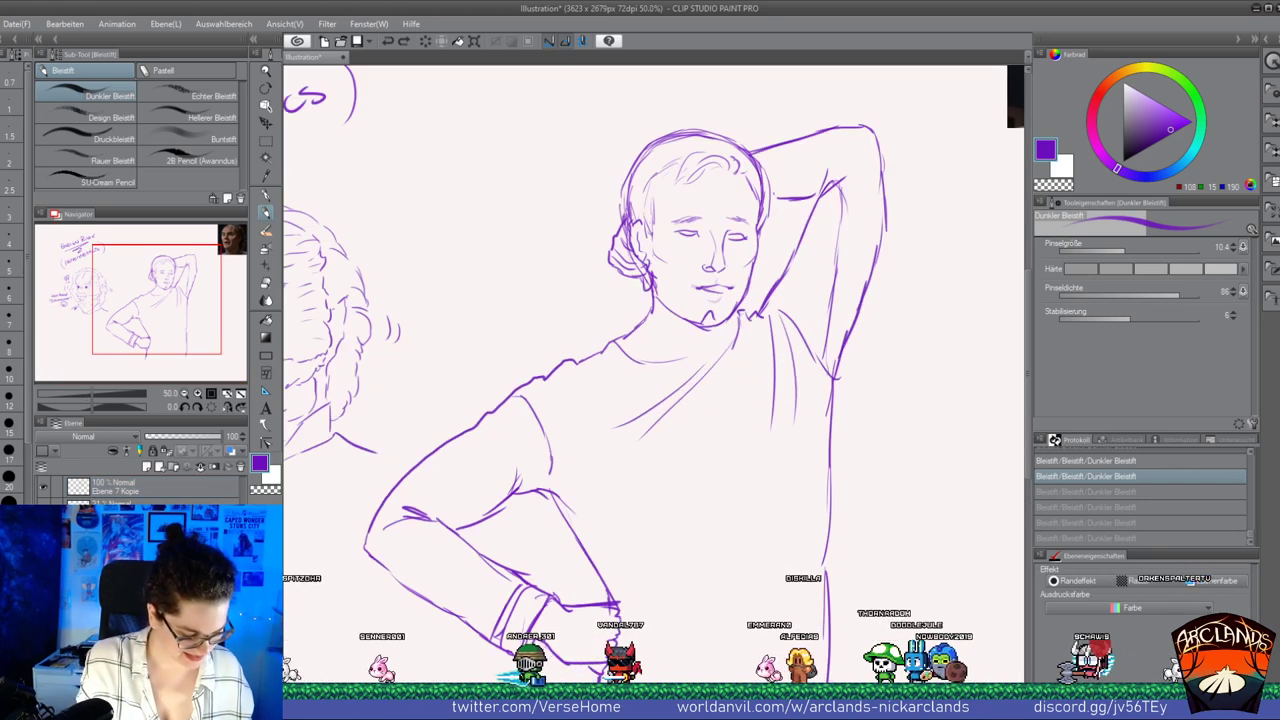
key("k")
mouse_move(379, 274)
left_mouse_down()
mouse_move(459, 234)
mouse_move(480, 200)
mouse_move(472, 209)
left_mouse_up()
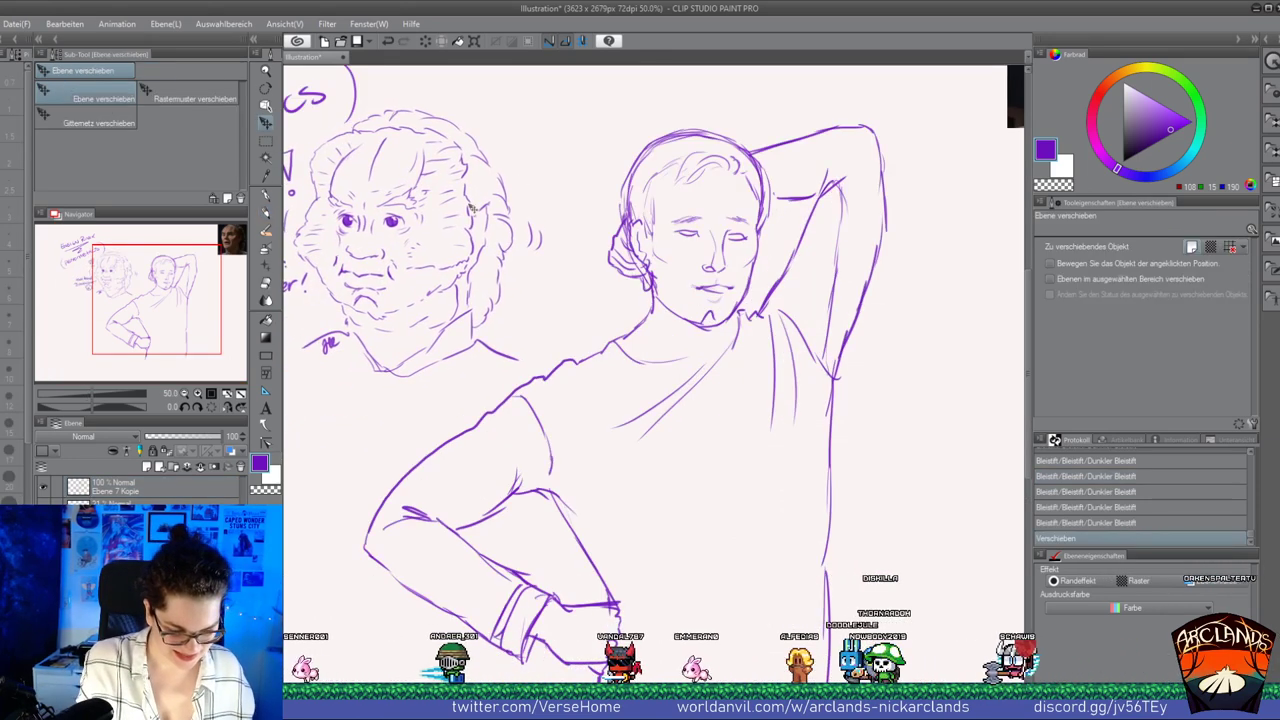
Erase the figure's mouth and redraw the lip line in dark pencil
left_click(266, 285)
left_click_drag(735, 283, 712, 287)
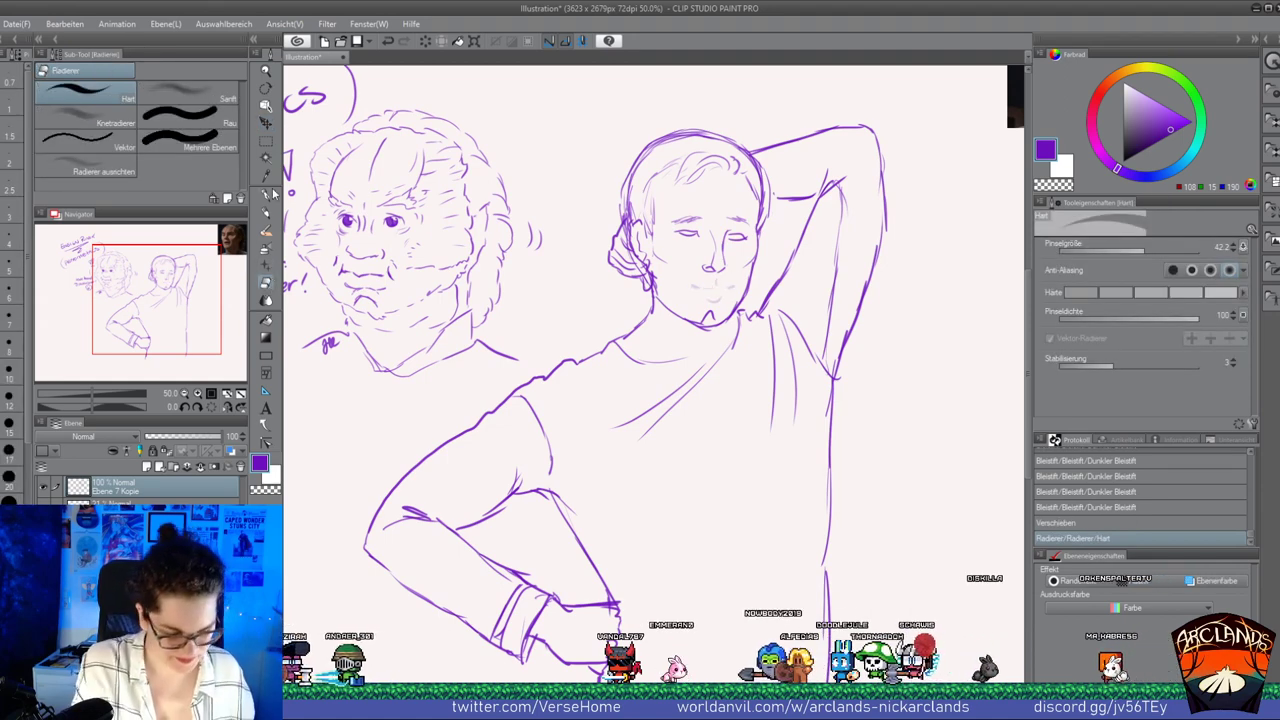
left_click(267, 215)
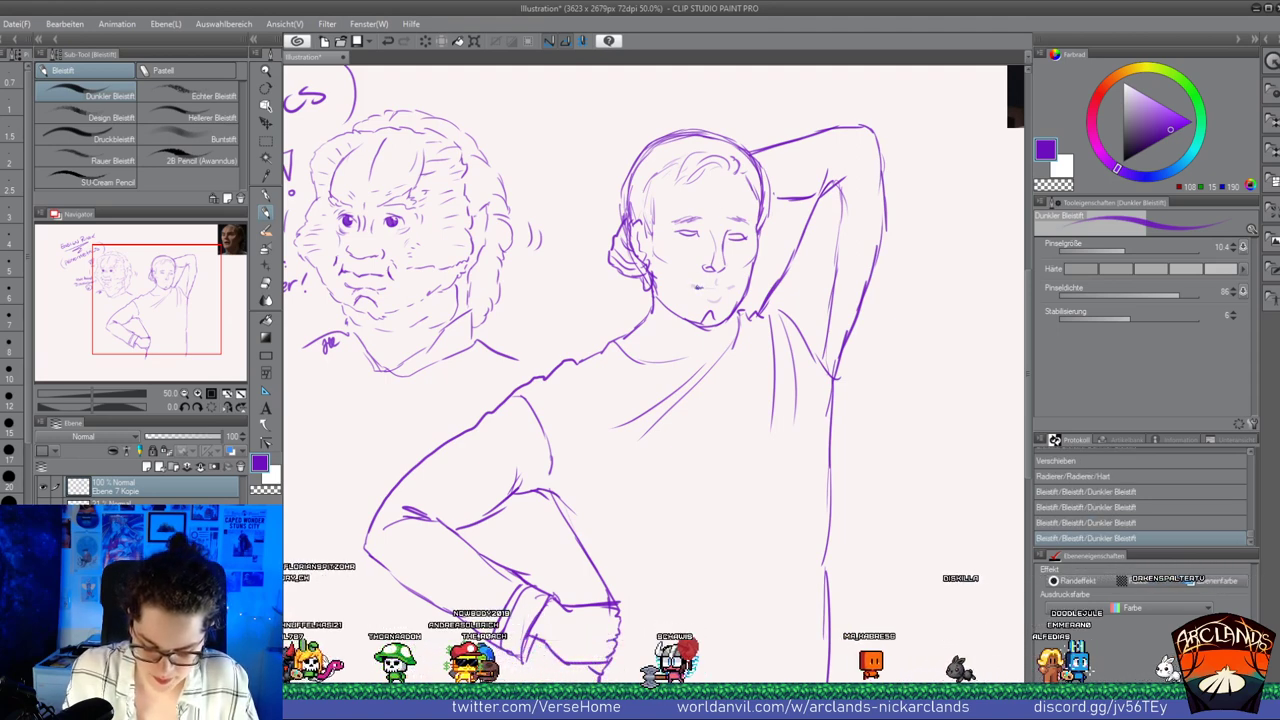
left_click_drag(694, 288, 702, 289)
left_click_drag(702, 289, 709, 287)
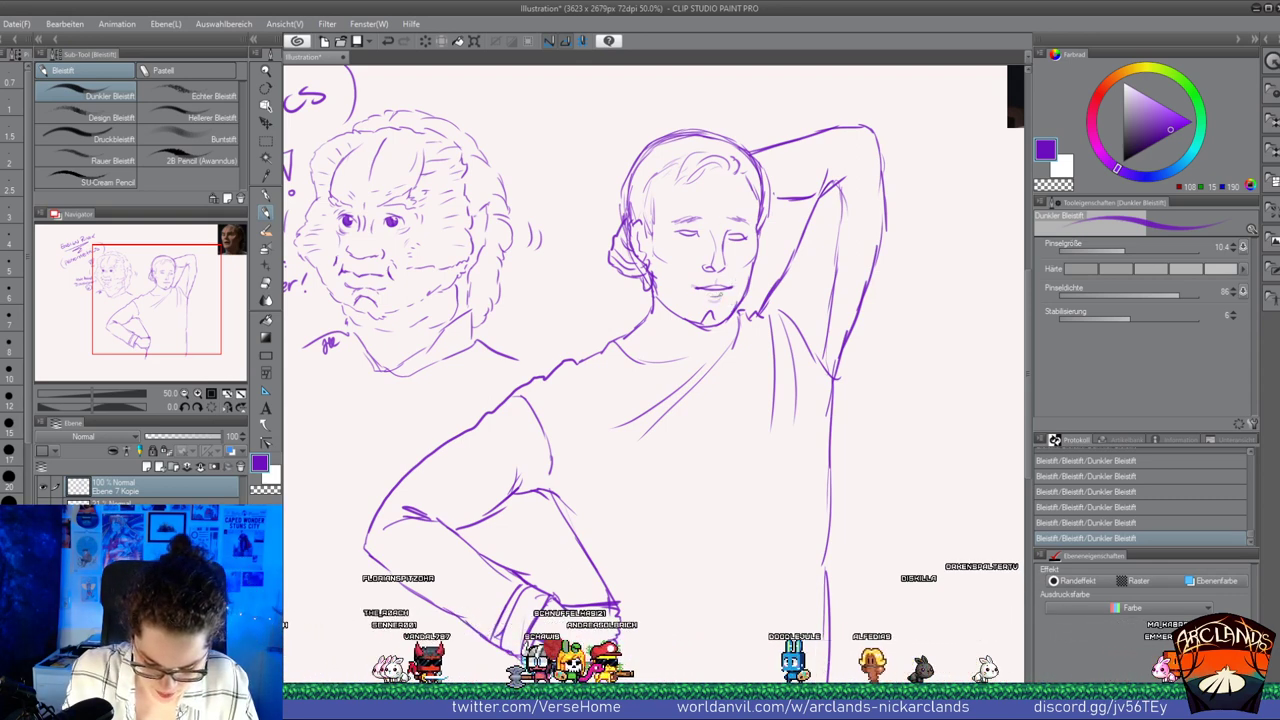
Erase part of the figure's upper lip, redraw a wider lip line and add an upturned mouth corner
key("e")
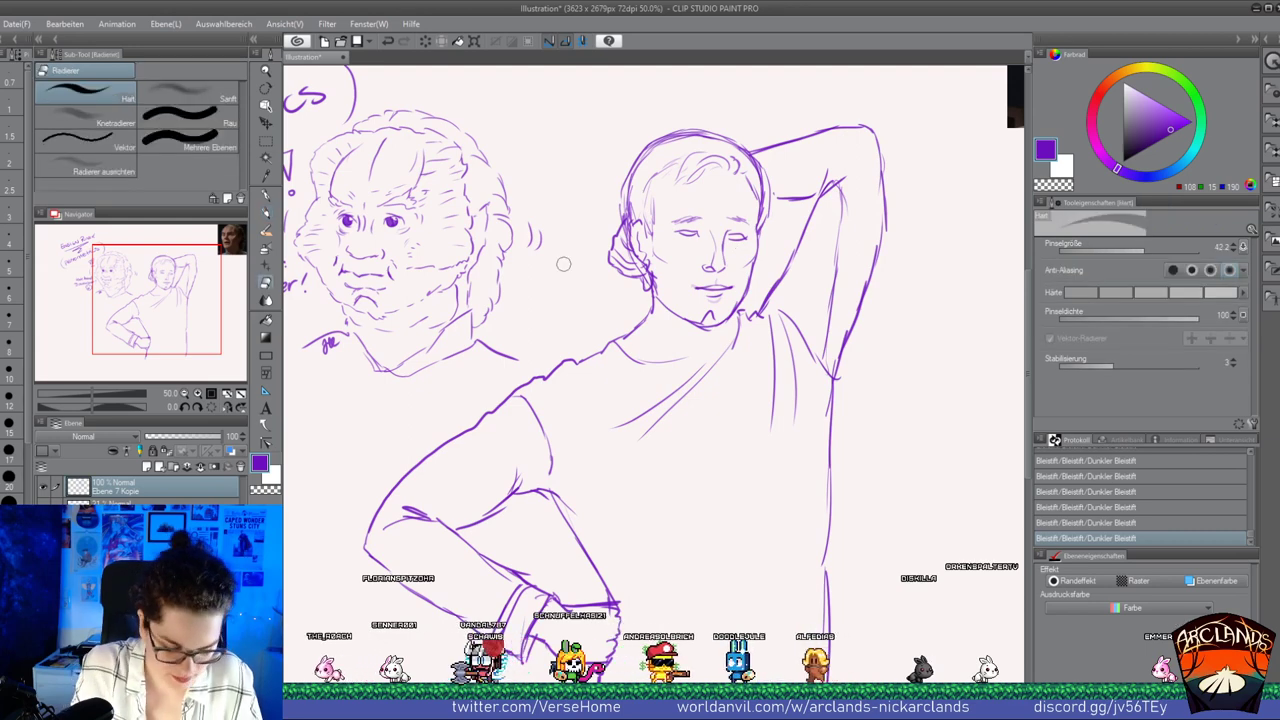
left_click_drag(704, 287, 716, 284)
left_click(266, 213)
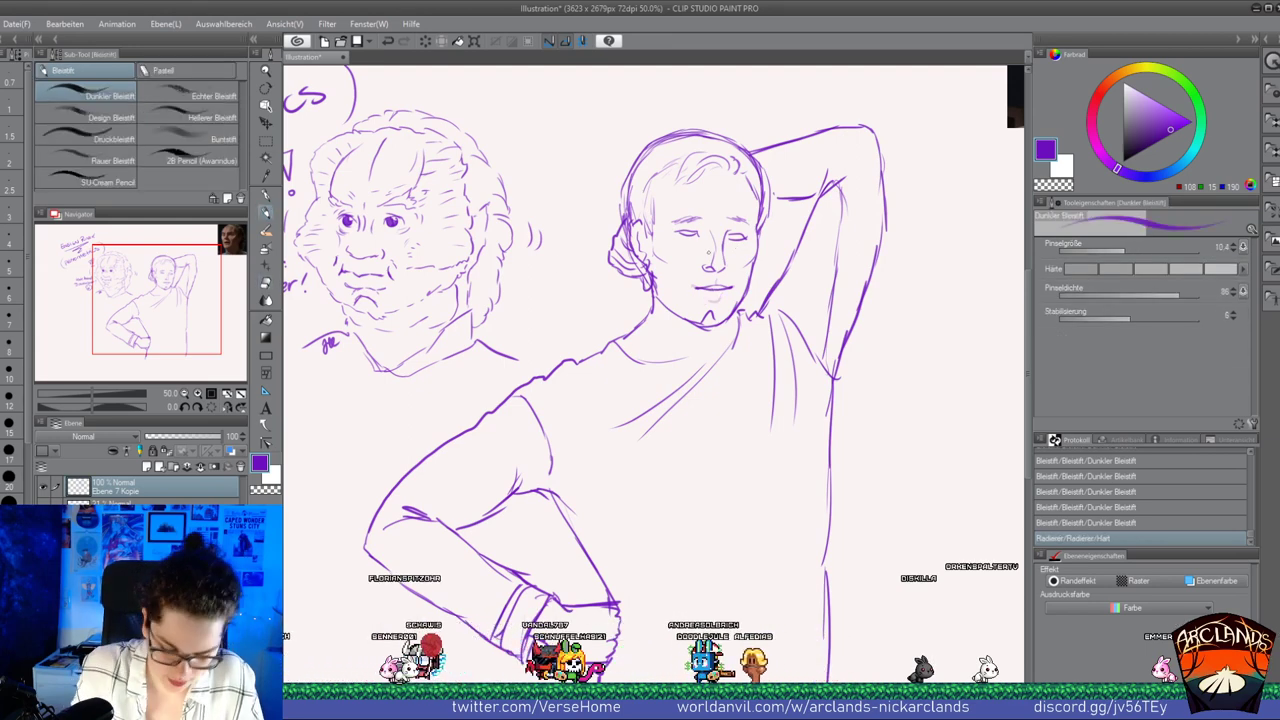
left_click_drag(696, 289, 733, 289)
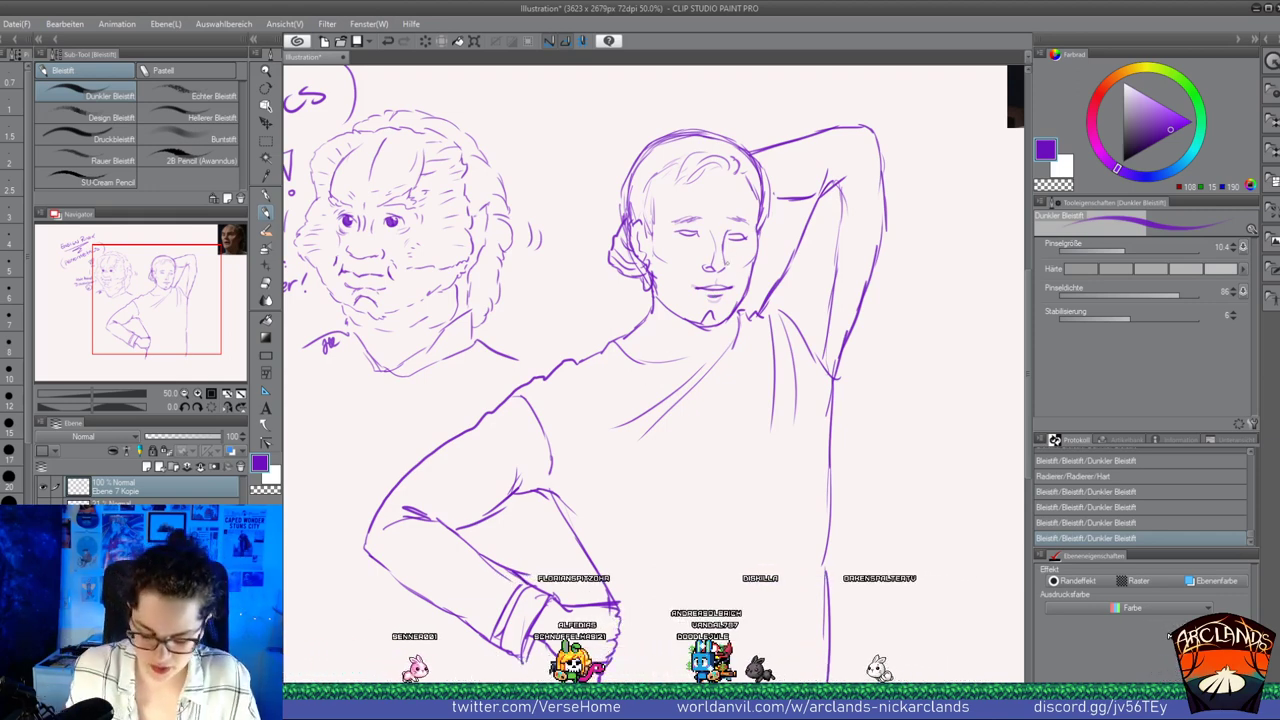
mouse_move(703, 300)
left_mouse_down()
mouse_move(717, 299)
mouse_move(707, 287)
left_mouse_up()
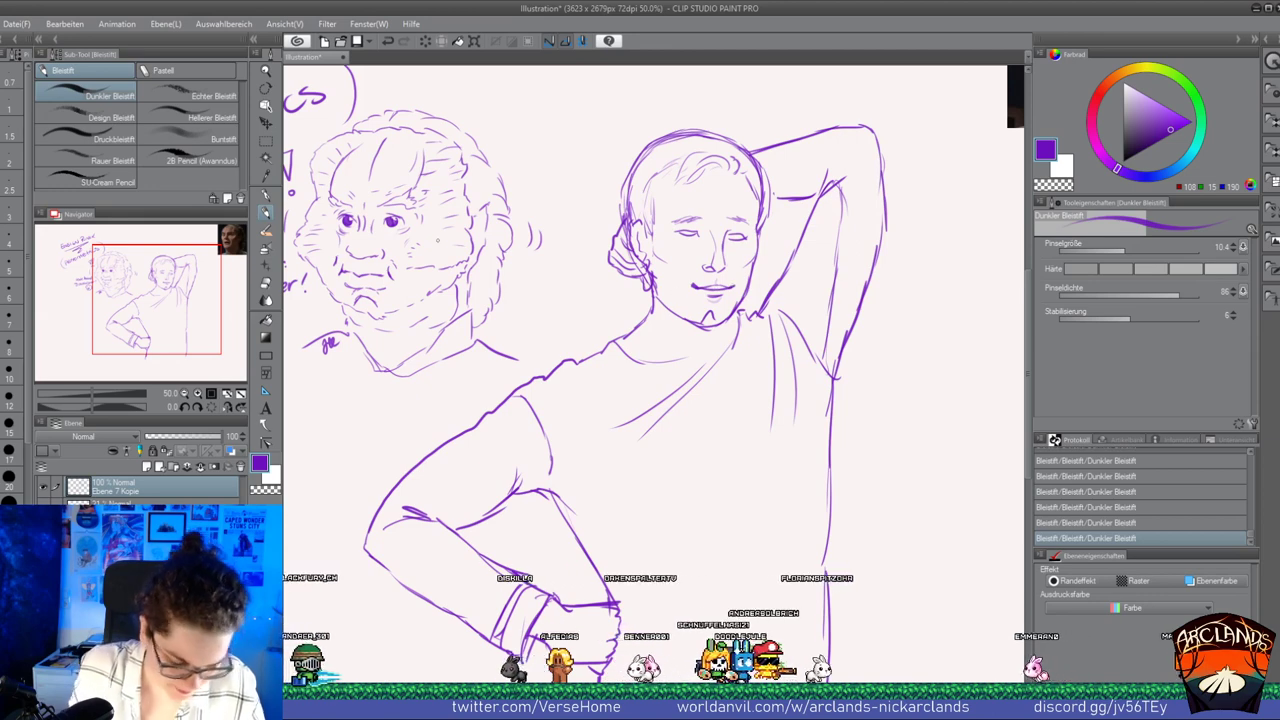
Erase the upturned mouth corner and redraw it in pencil as a smaller, softer smile
key("e")
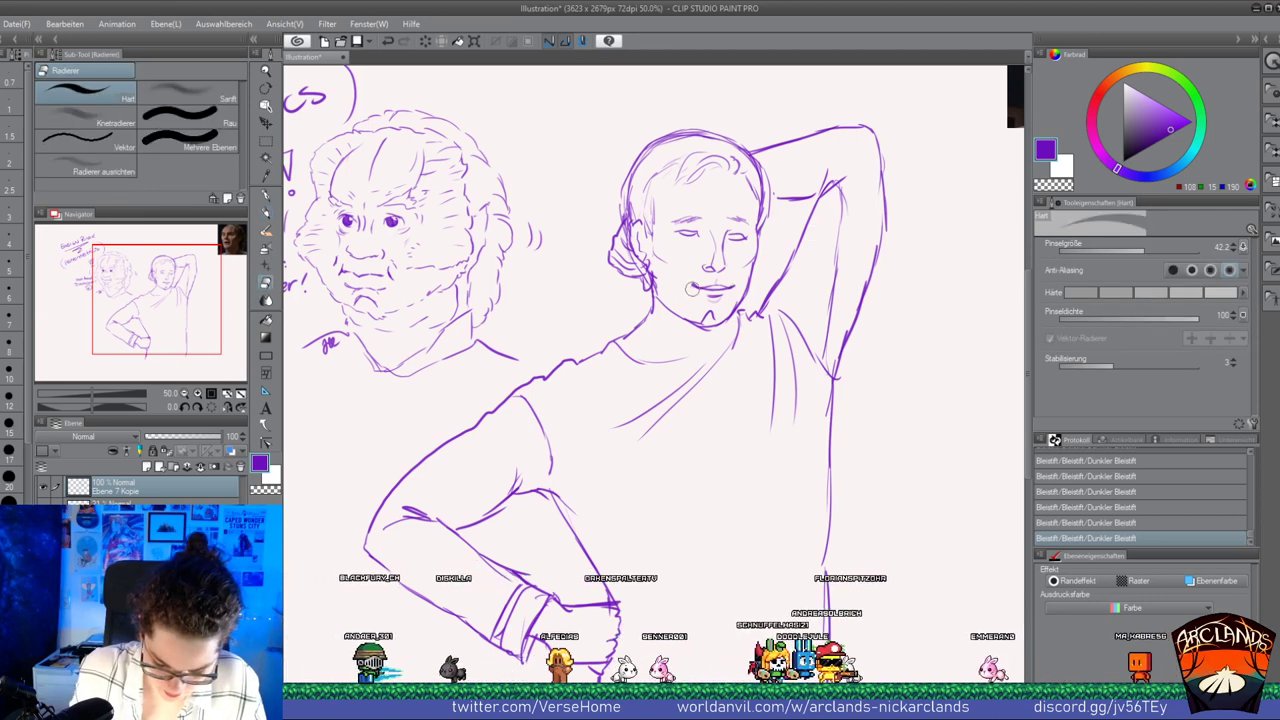
mouse_move(691, 283)
left_mouse_down()
mouse_move(734, 290)
mouse_move(702, 300)
left_mouse_up()
left_click_drag(700, 300, 706, 303)
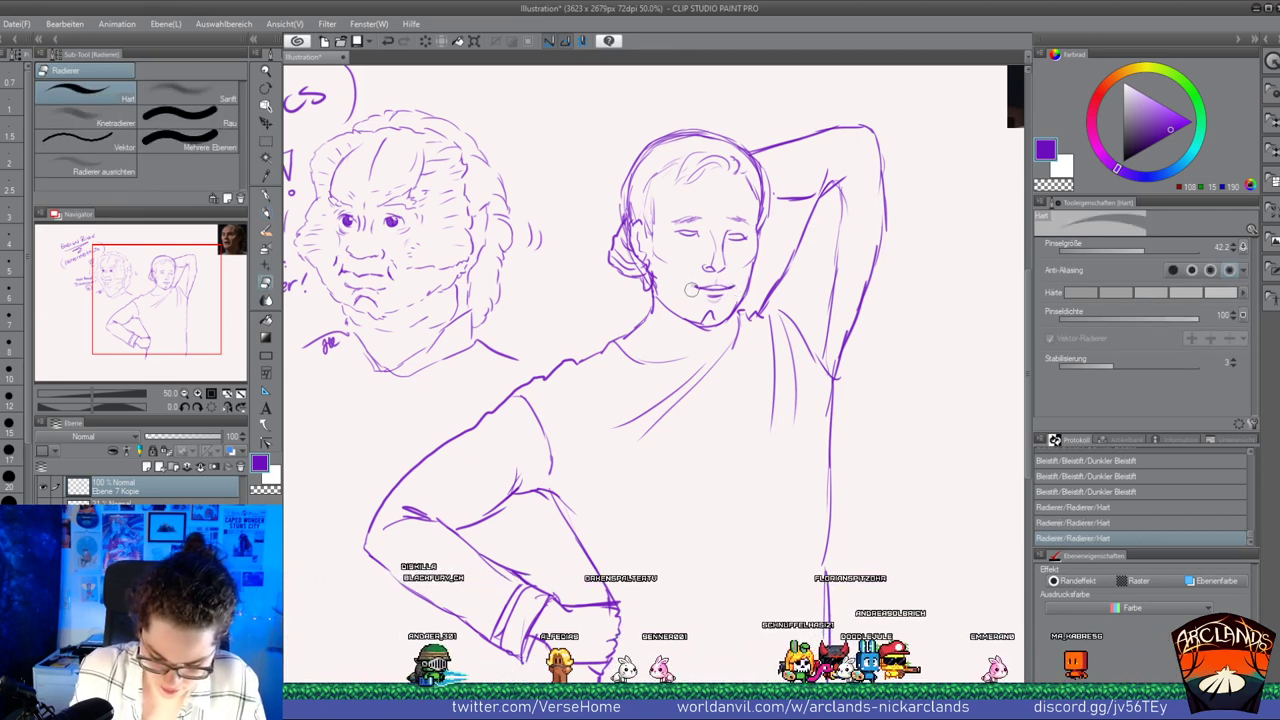
key("p")
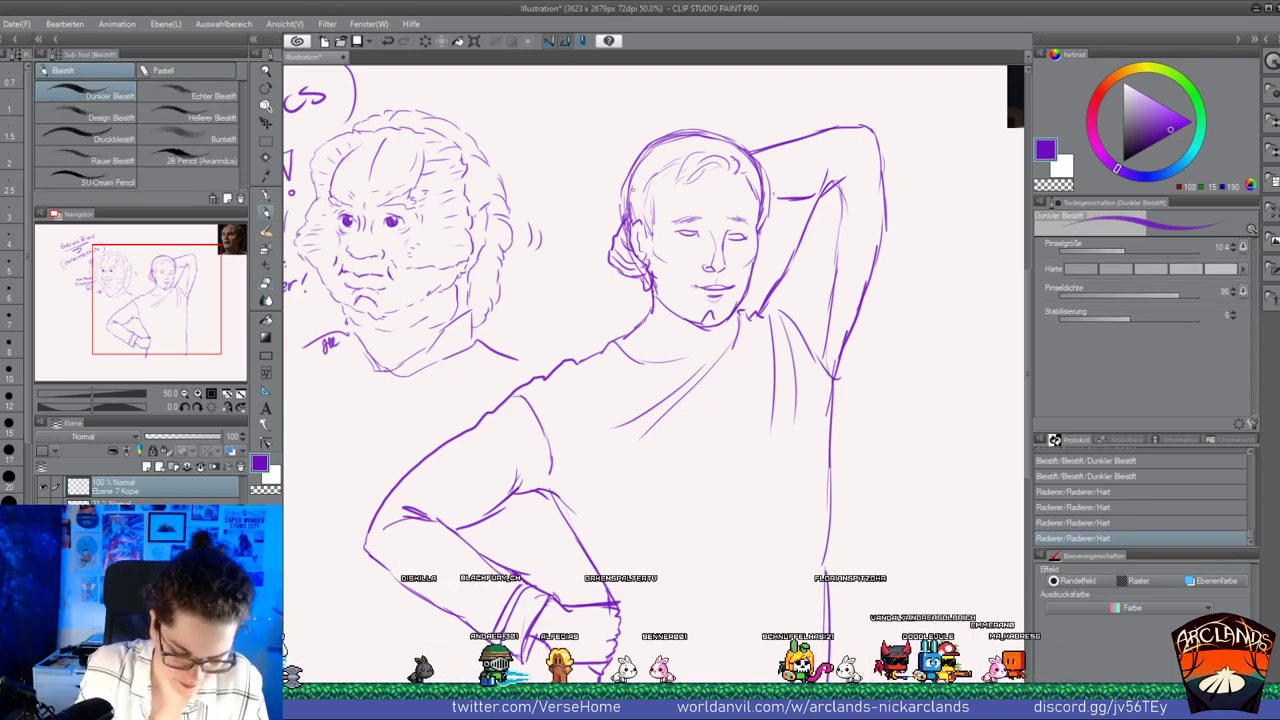
mouse_move(694, 285)
left_mouse_down()
mouse_move(712, 291)
mouse_move(698, 290)
left_mouse_up()
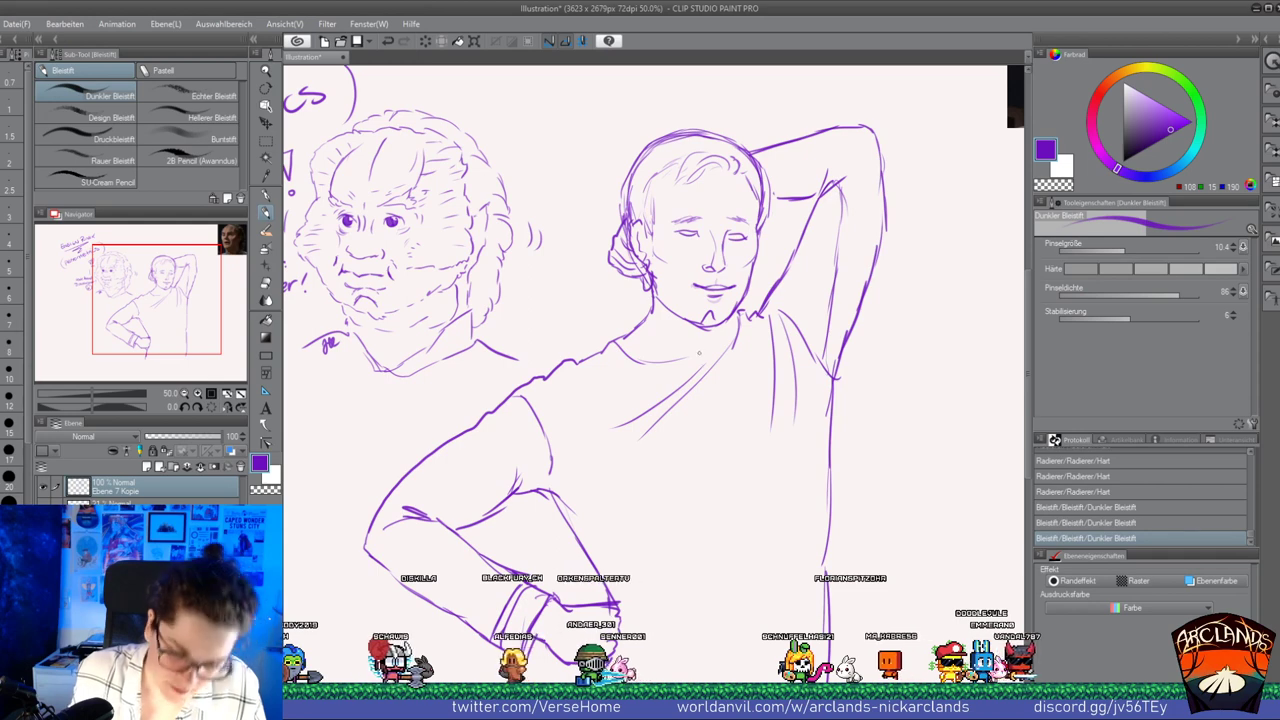
Replace the figure's lip line with a slightly open smile in pencil, compare it with the earlier version and clean it up with the hard eraser
key("e")
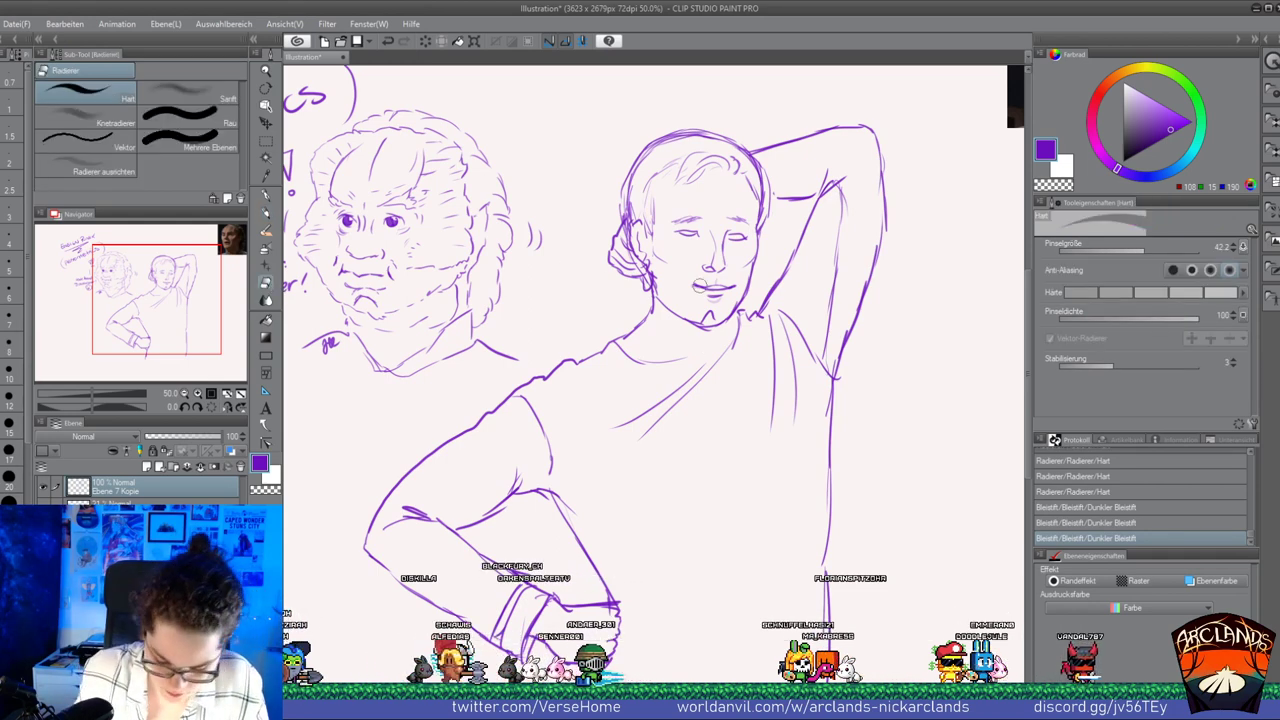
mouse_move(736, 292)
left_mouse_down()
mouse_move(695, 271)
mouse_move(706, 283)
mouse_move(735, 278)
left_mouse_up()
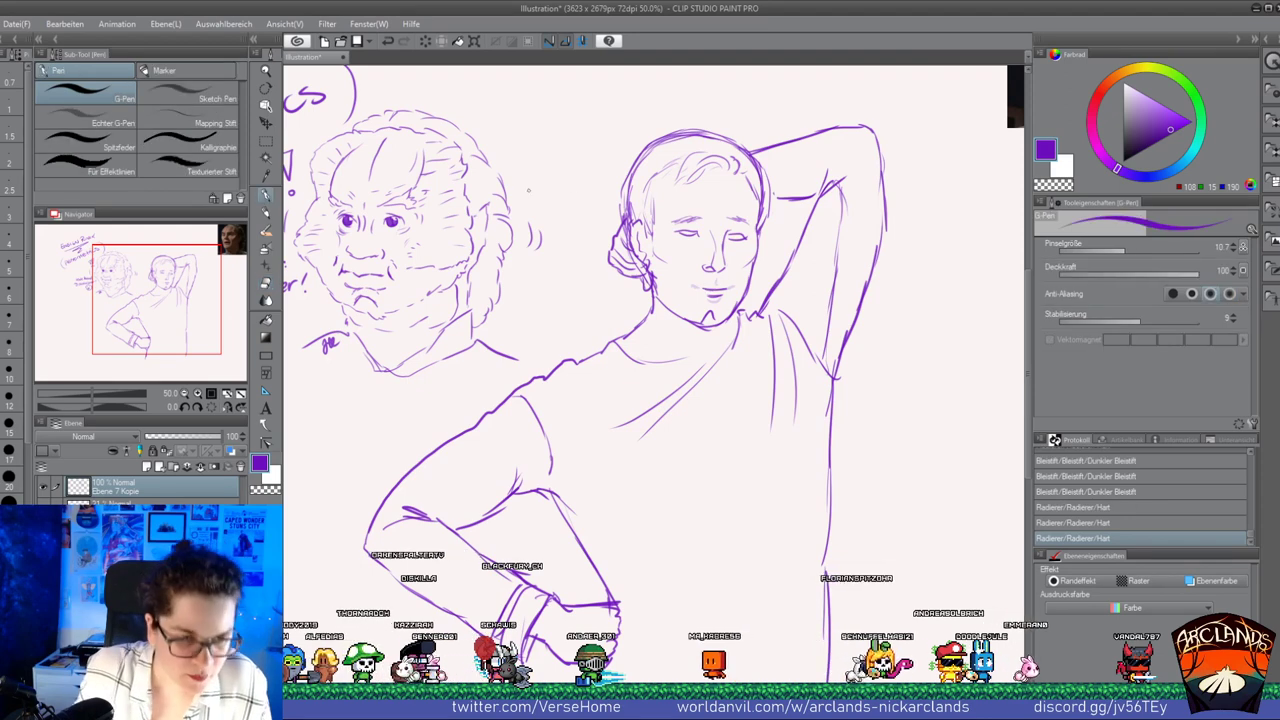
left_click(267, 215)
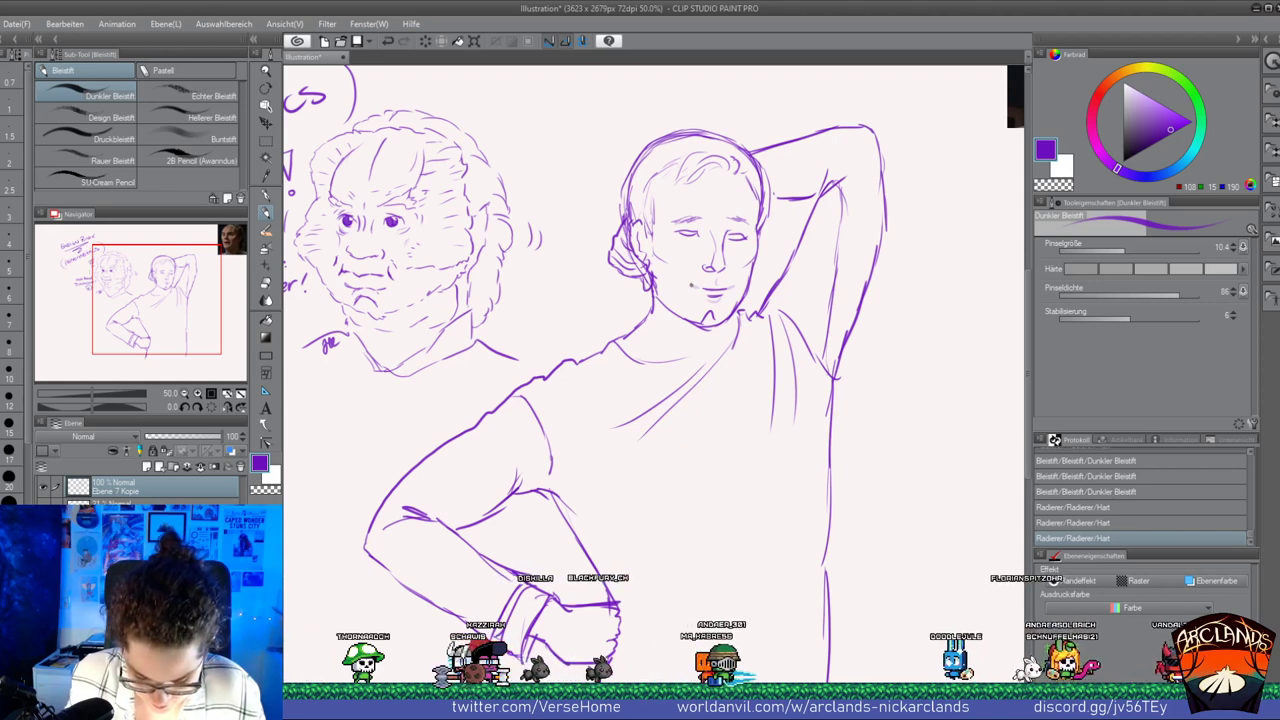
left_click_drag(691, 285, 703, 290)
left_click_drag(694, 287, 721, 290)
left_click_drag(712, 291, 732, 289)
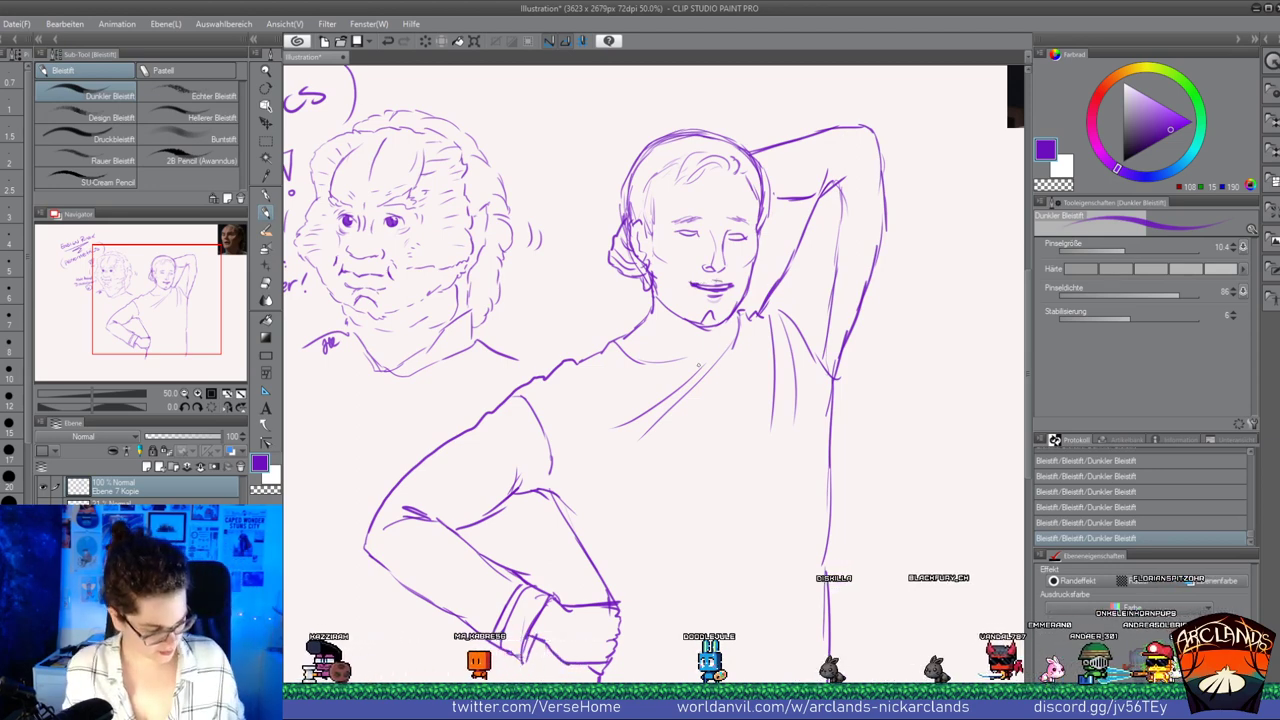
key("ctrl+z")
key("ctrl+z")
key("ctrl+y")
key("ctrl+y")
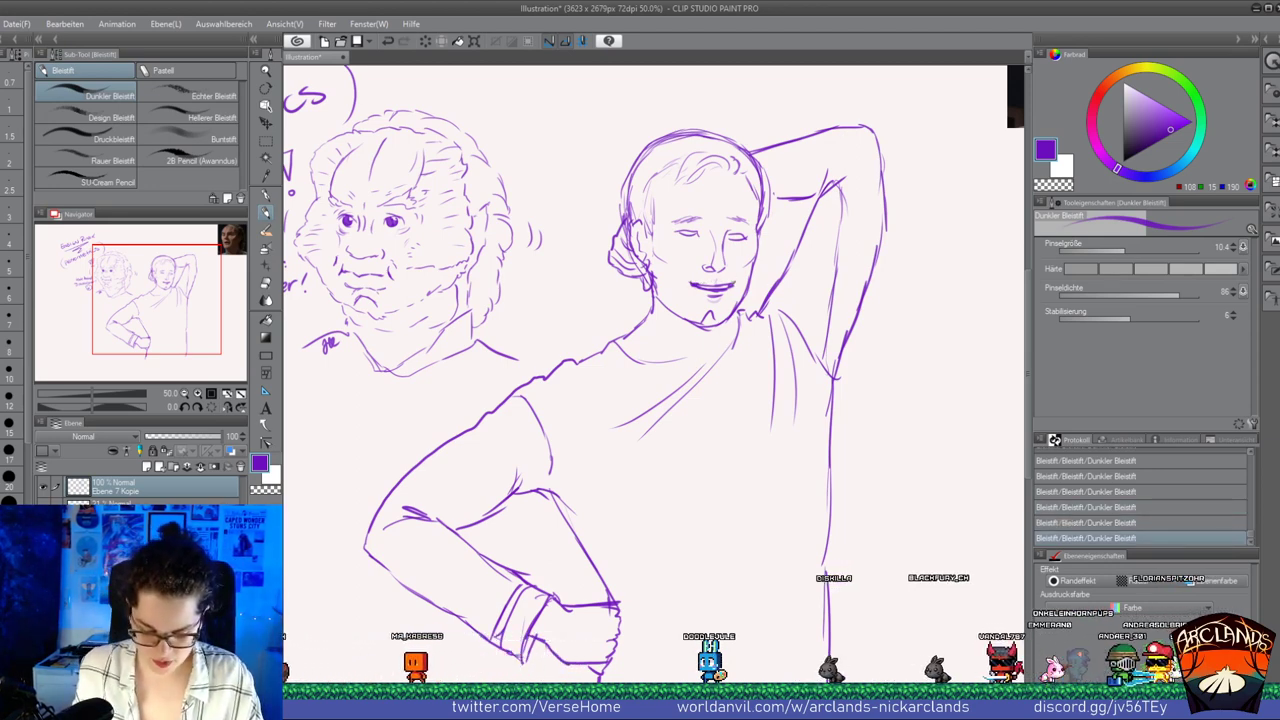
left_click(266, 281)
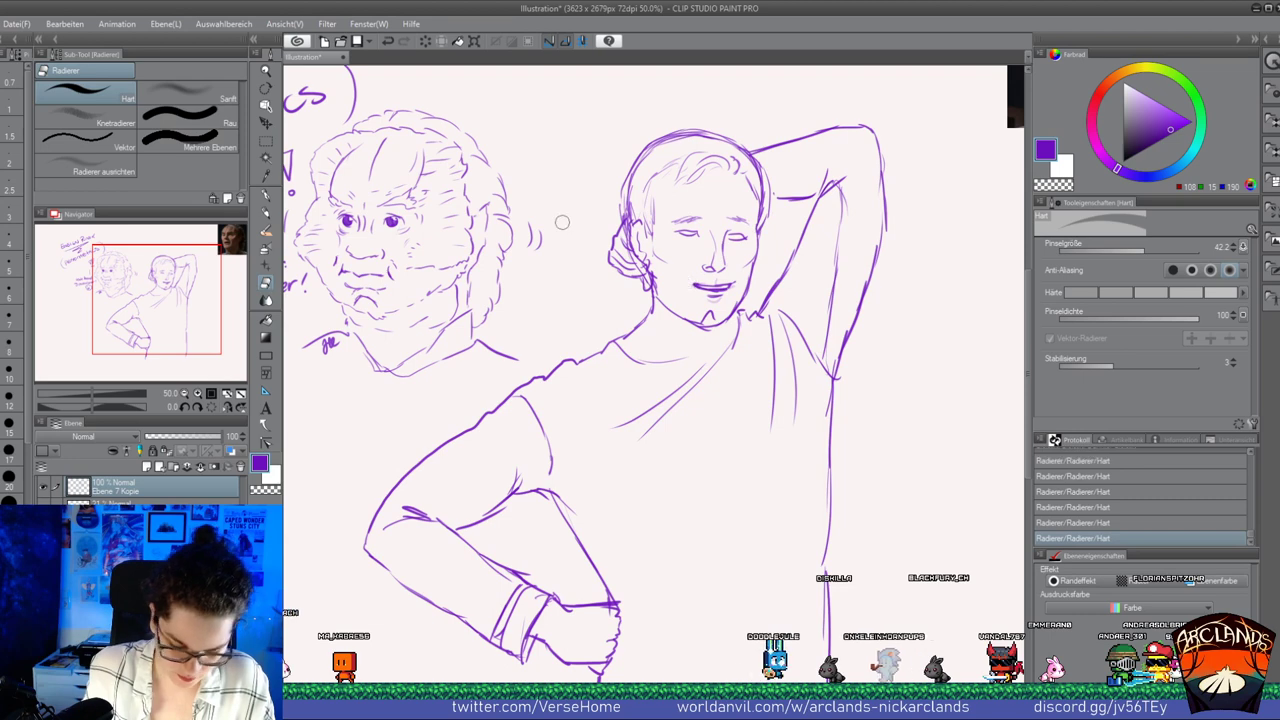
Touch up the face contour in pencil, then erase the figure's nose and redraw it with a broader base
left_click(266, 213)
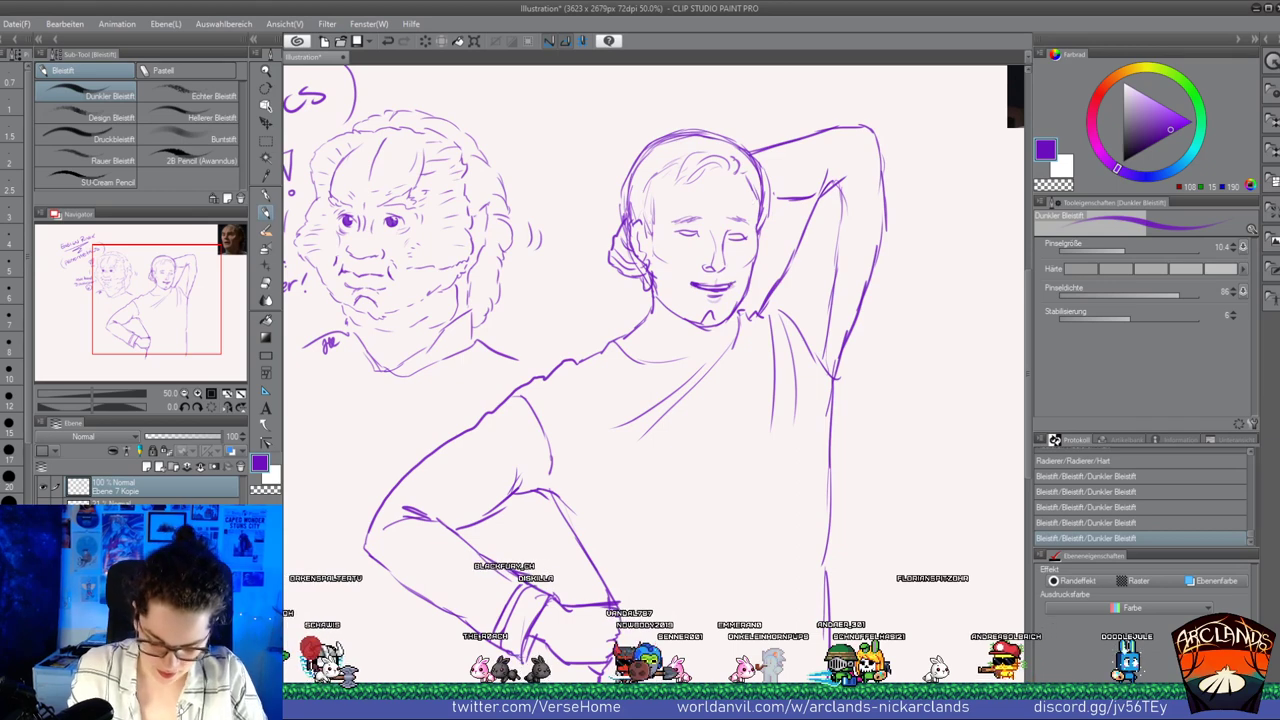
left_click_drag(753, 202, 757, 228)
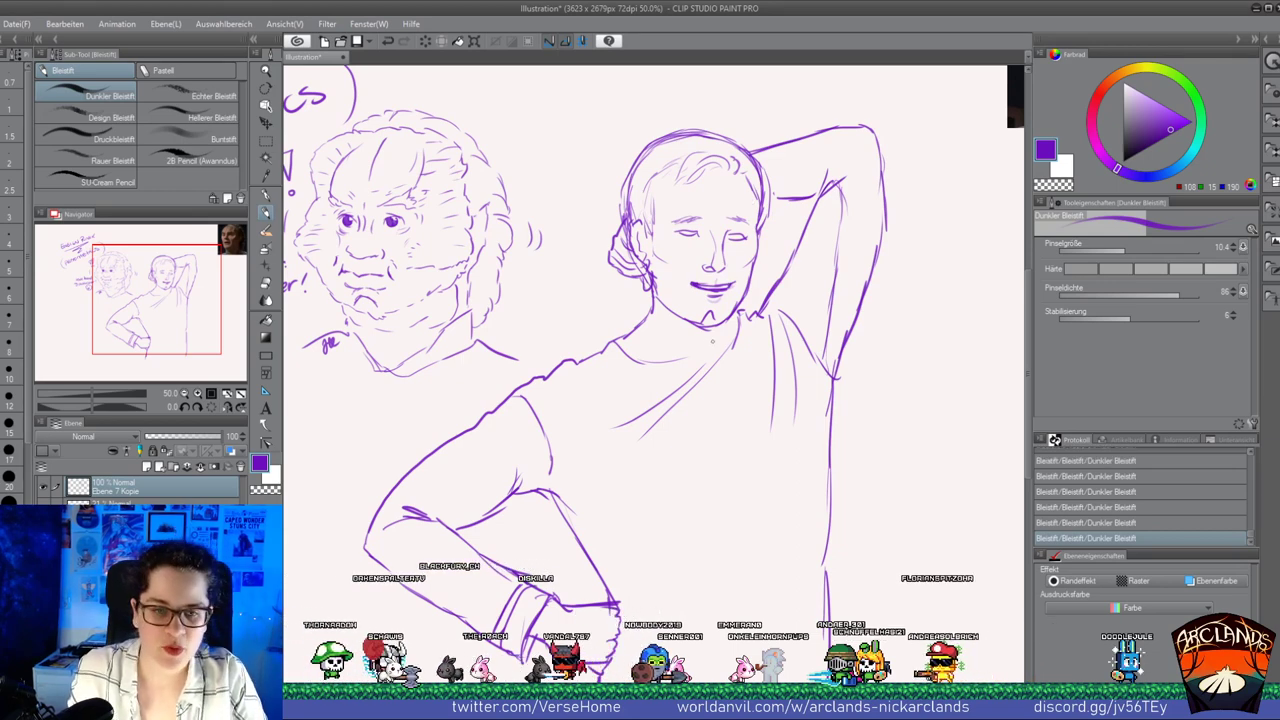
left_click(266, 286)
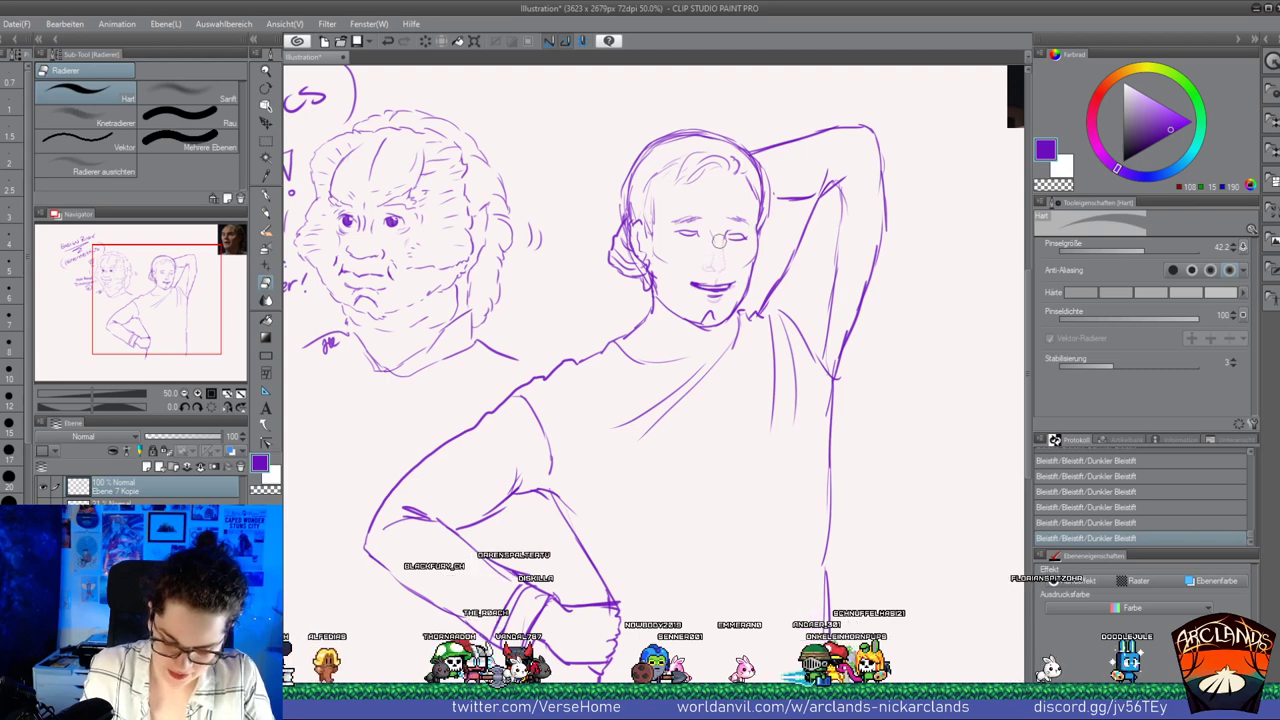
left_click_drag(722, 230, 724, 250)
left_click(266, 213)
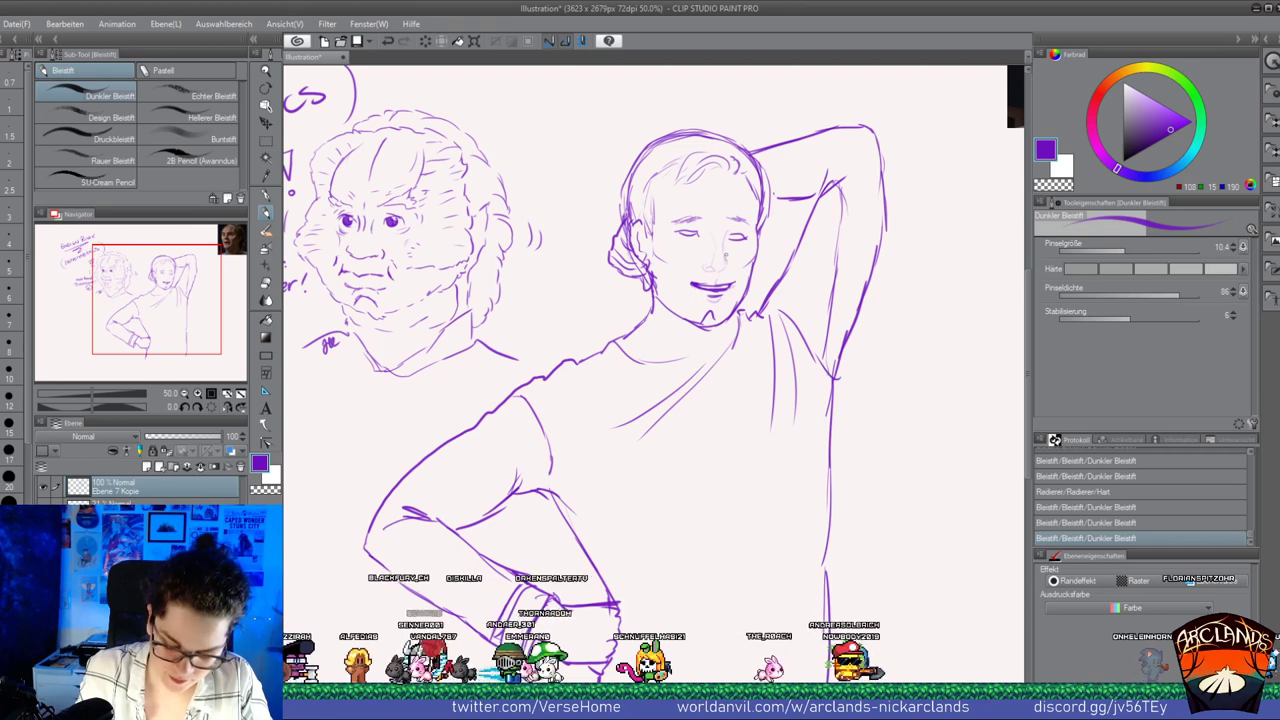
left_click_drag(703, 264, 701, 270)
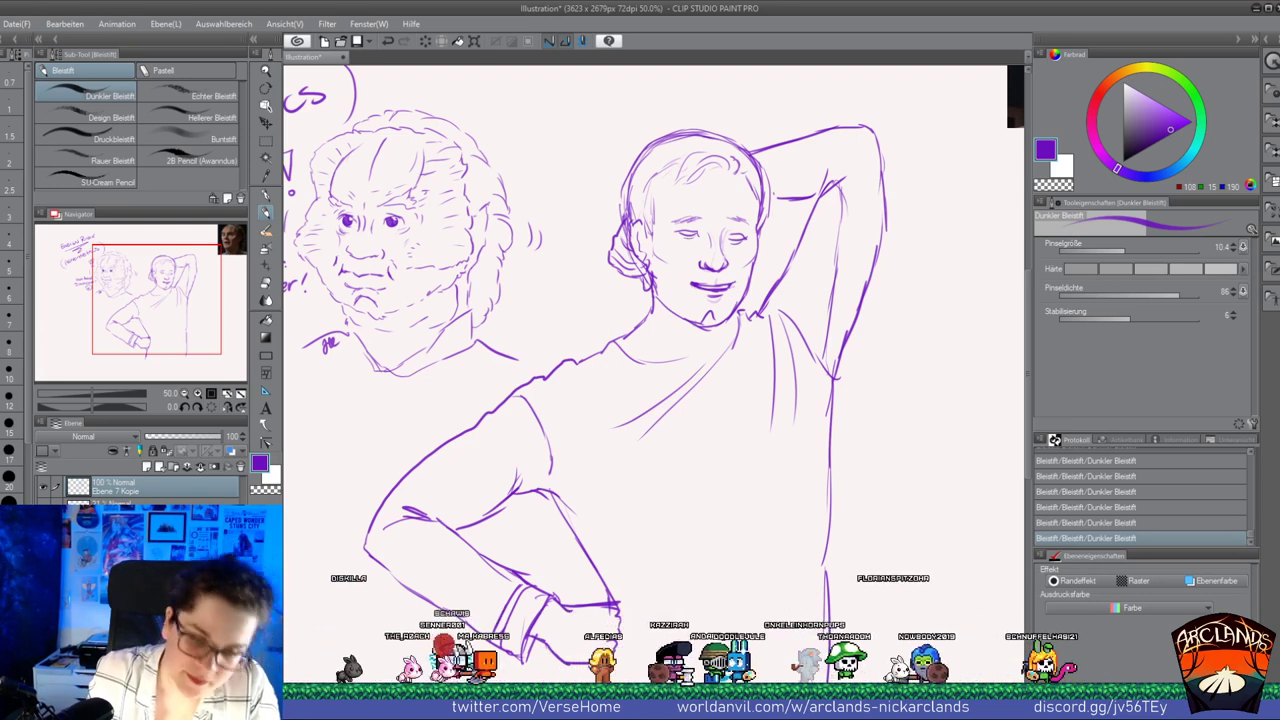
Clean up the face lines and fade the curl strokes on the figure's forehead with the hard eraser
key("e")
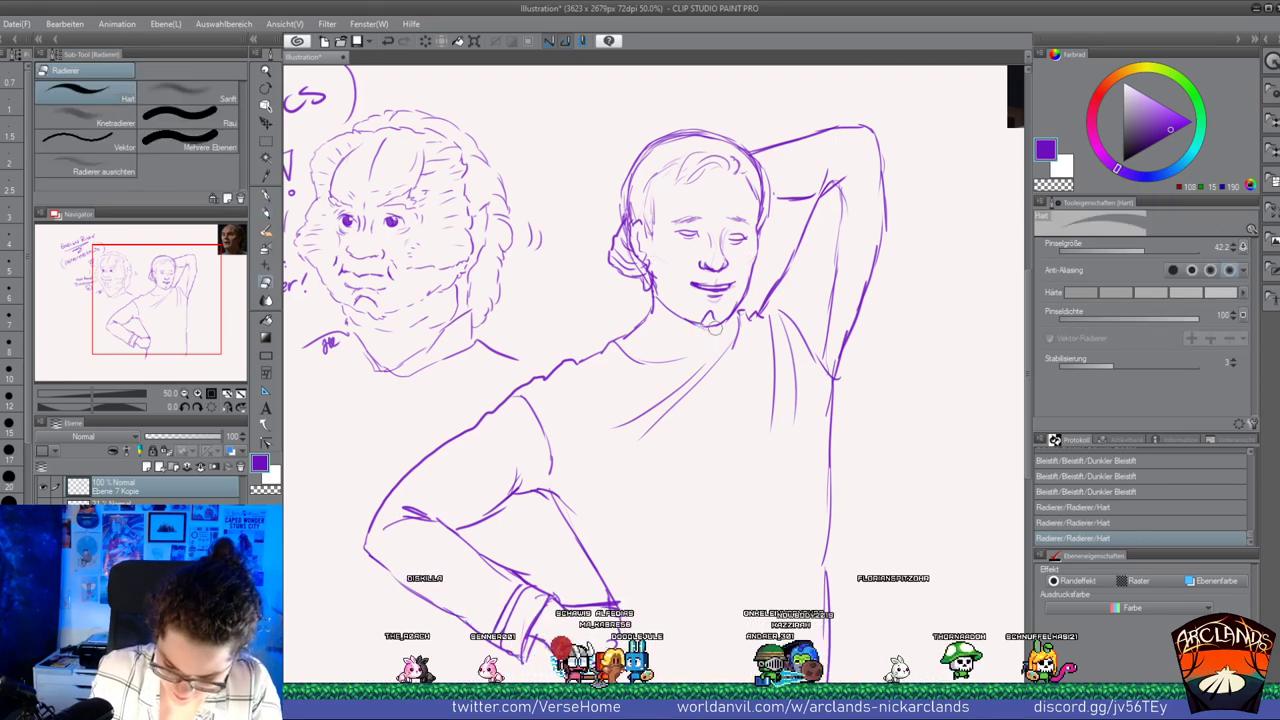
left_click(266, 214)
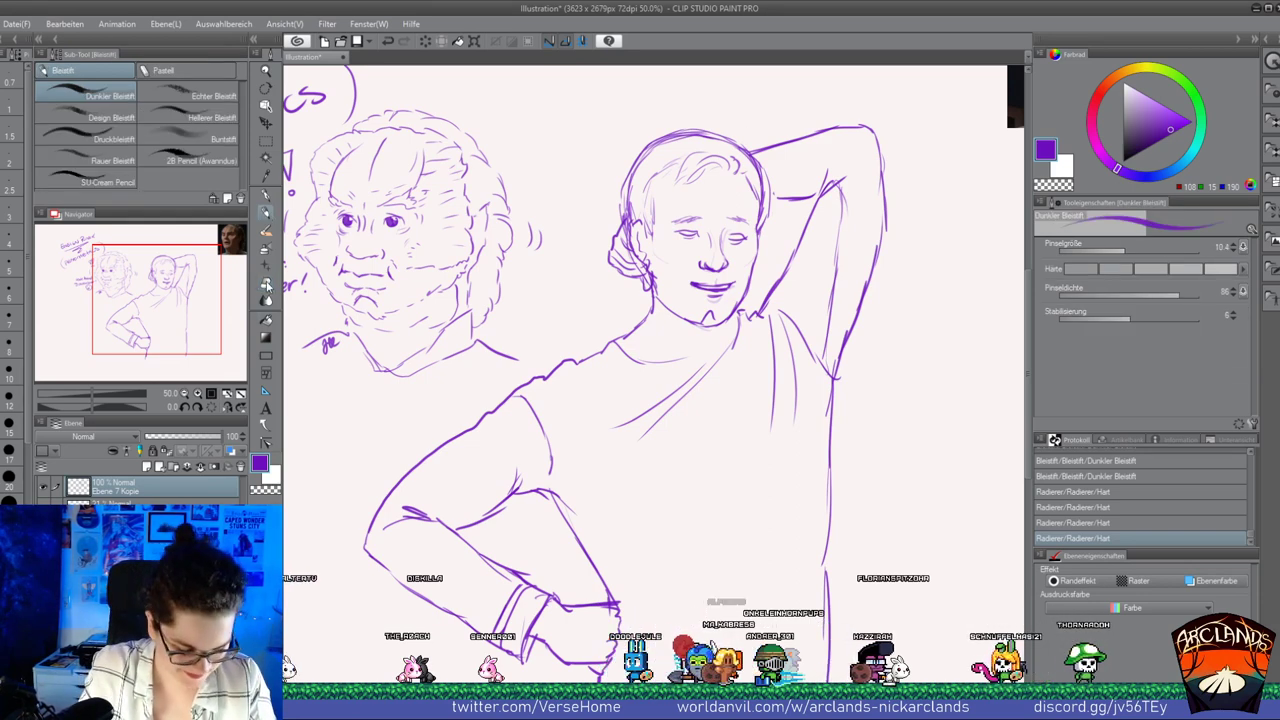
left_click(266, 285)
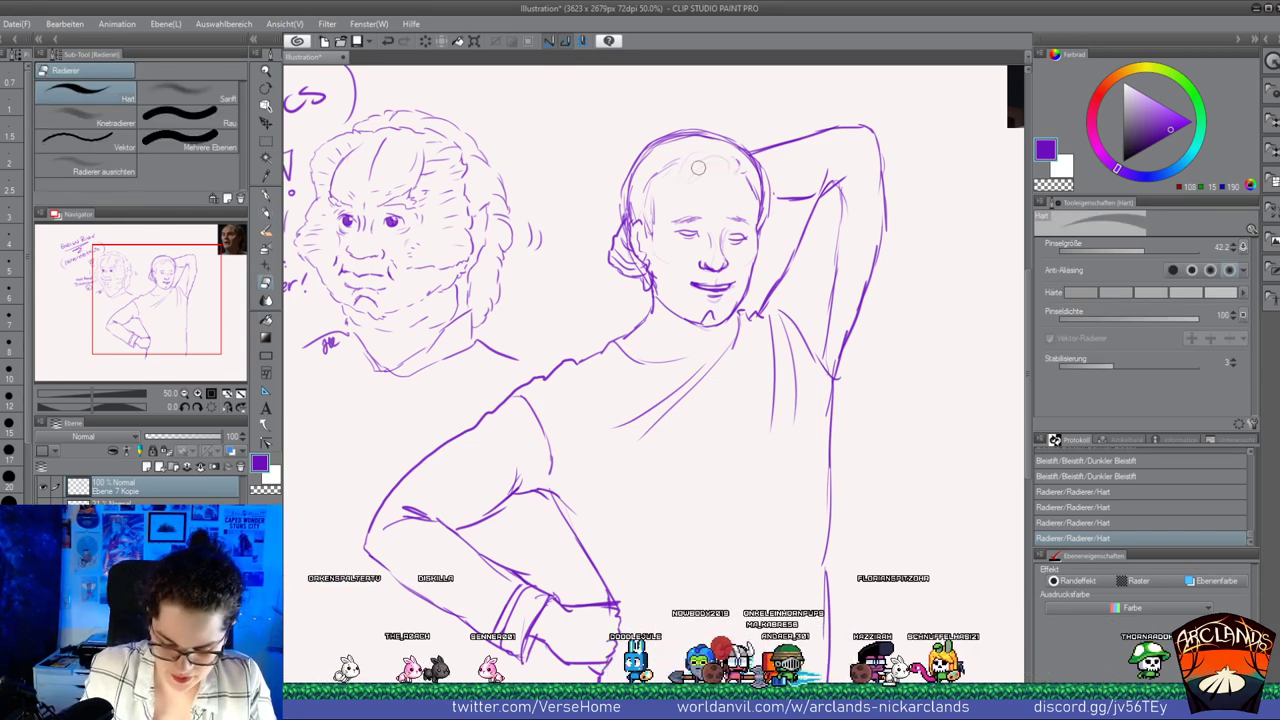
left_click(269, 216)
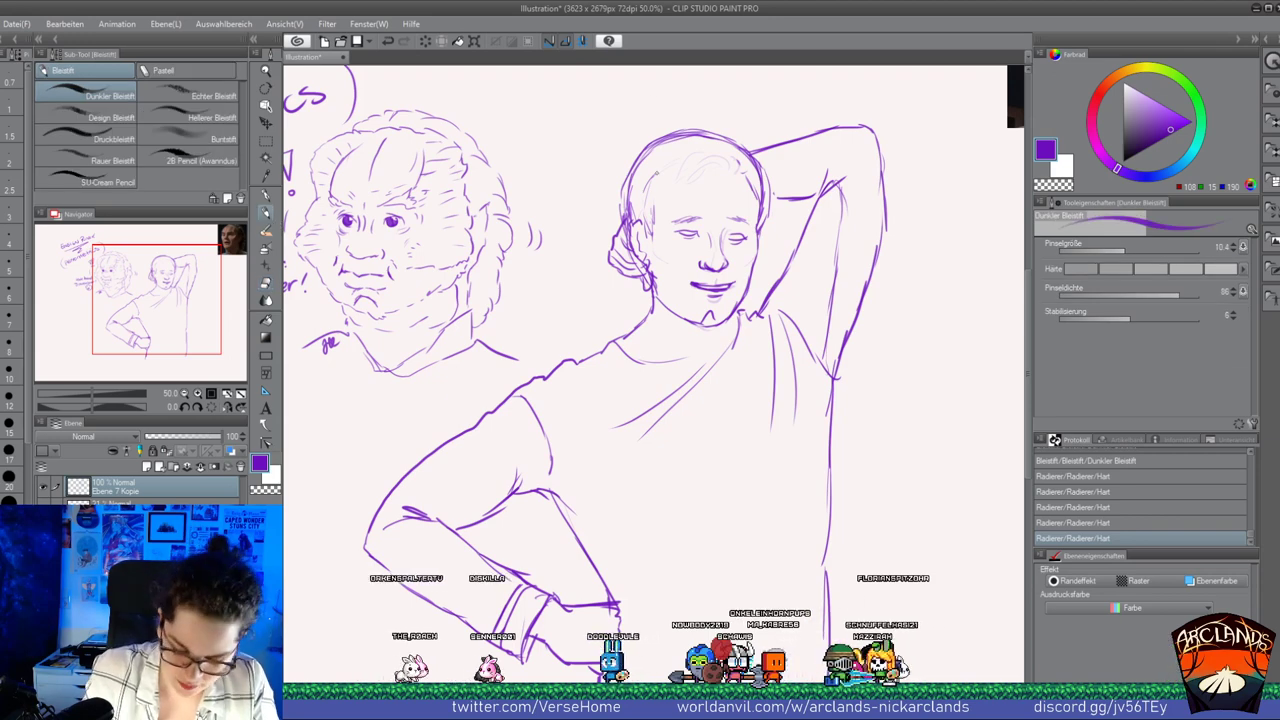
Sketch a short-haired hairline on the figure, and add the uniform's collar, front closure and curved chest seam
left_click_drag(669, 165, 660, 170)
left_click_drag(680, 161, 668, 167)
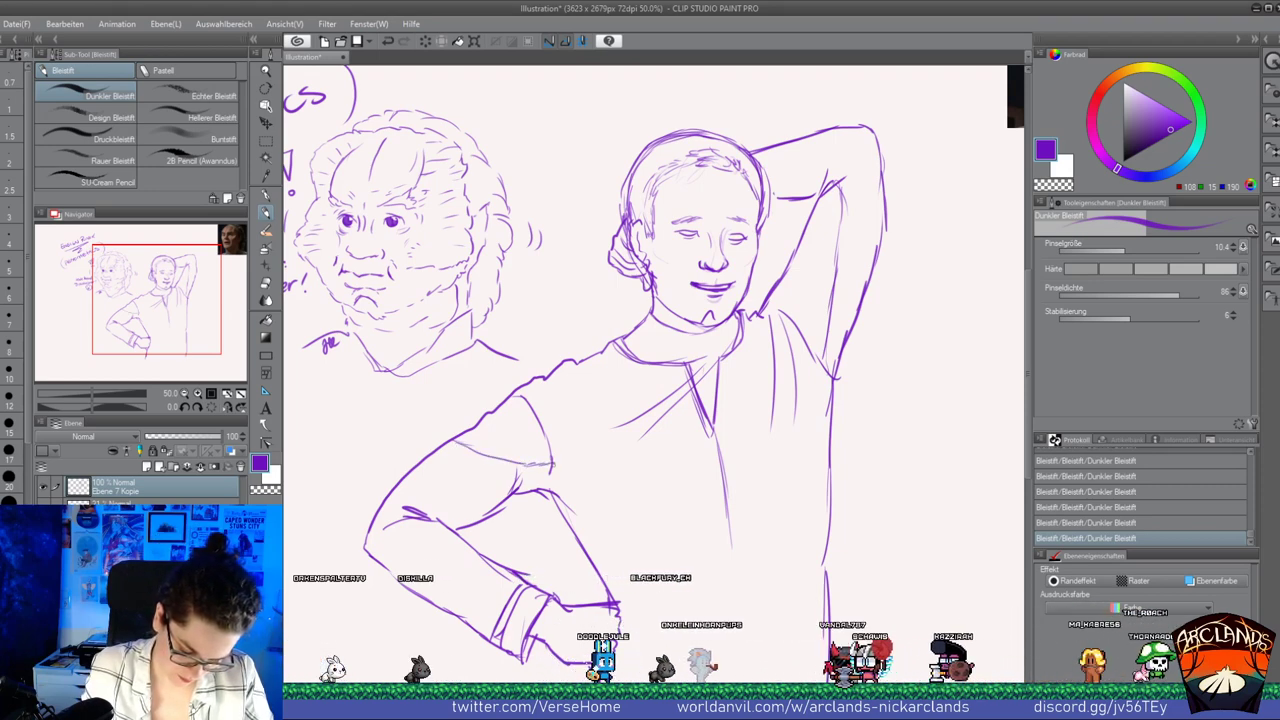
left_click_drag(558, 467, 720, 494)
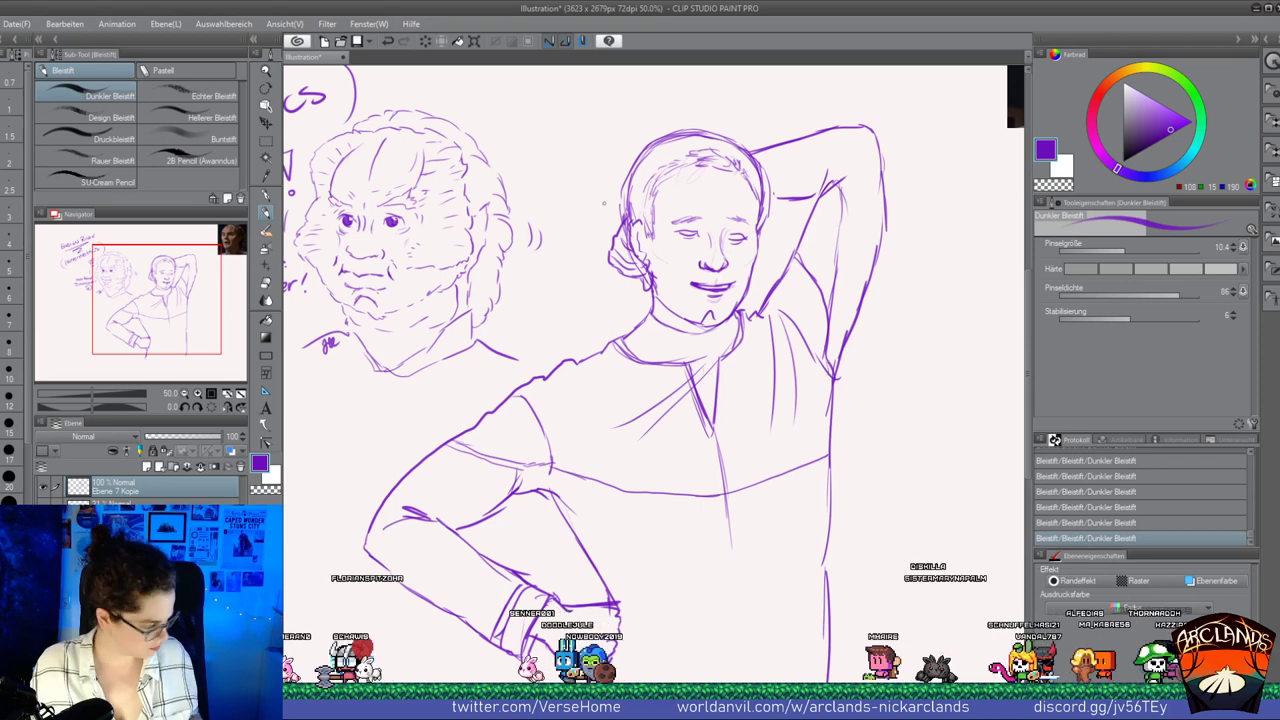
Paste the Starfleet uniform reference picture and move it beside the figure's lower torso, undoing the stray pencil stroke
key("ctrl+v")
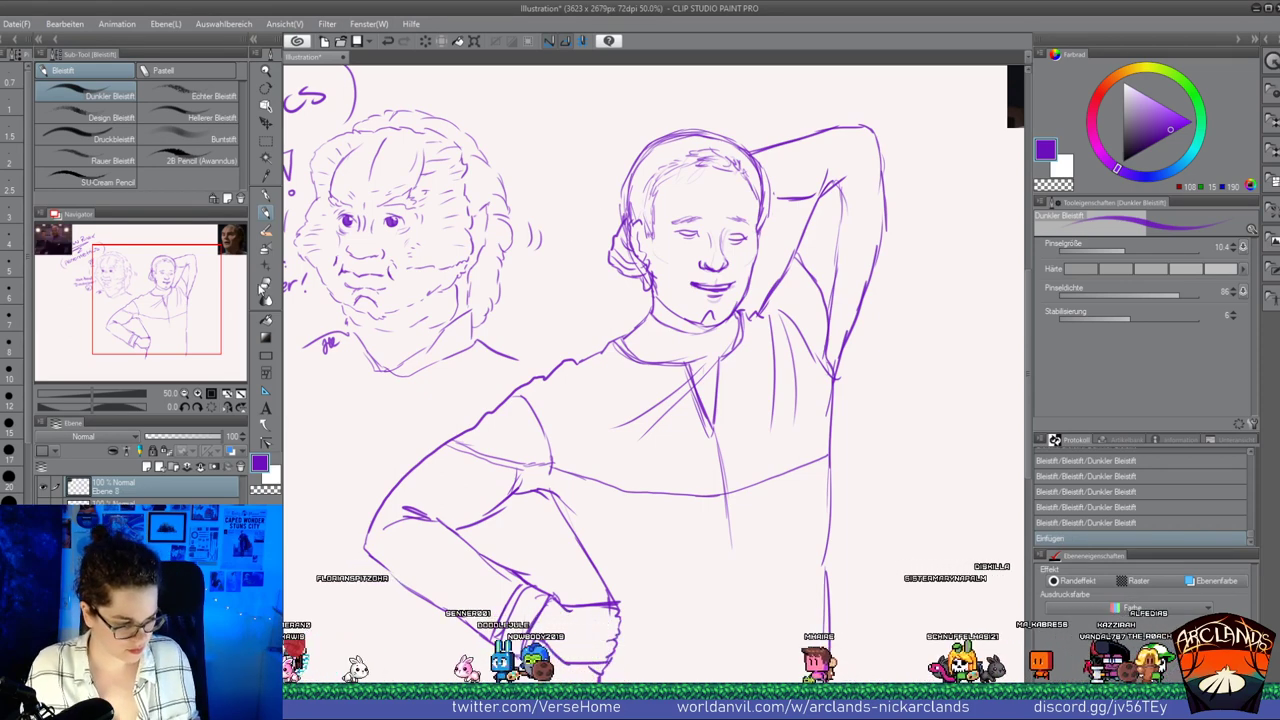
left_click_drag(380, 268, 528, 456)
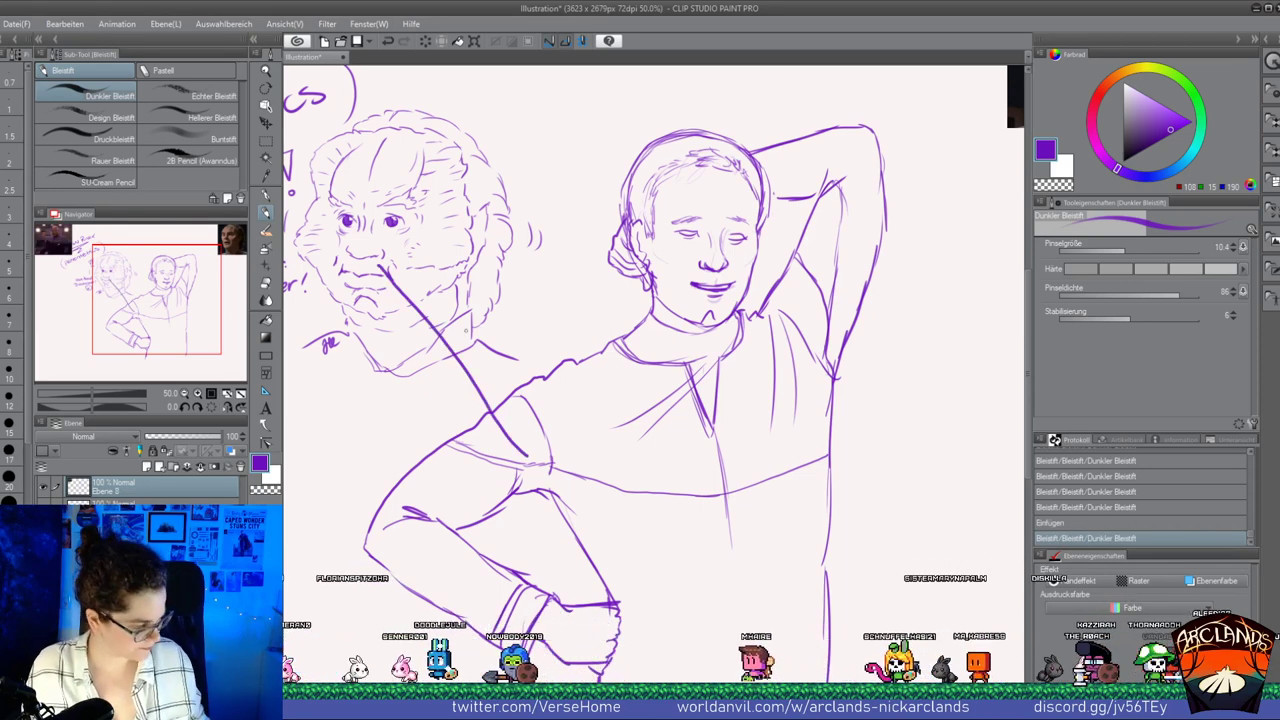
key("ctrl+z")
key("k")
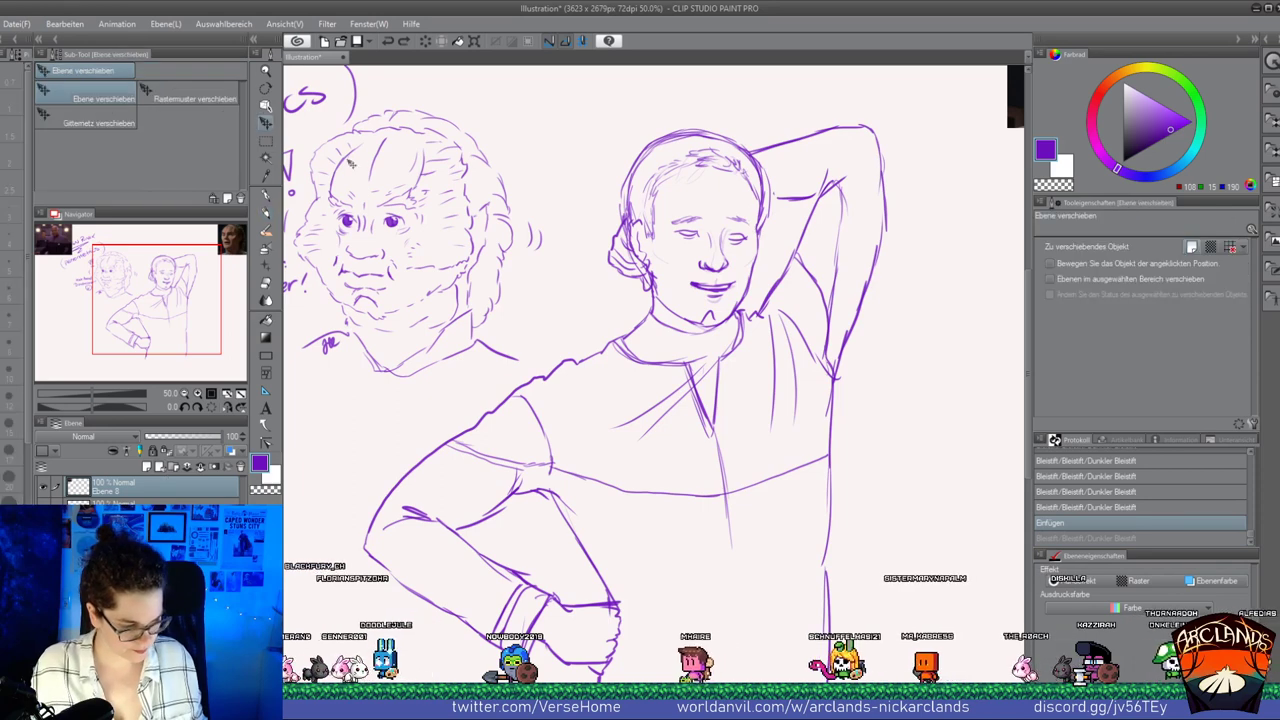
left_click_drag(350, 163, 597, 477)
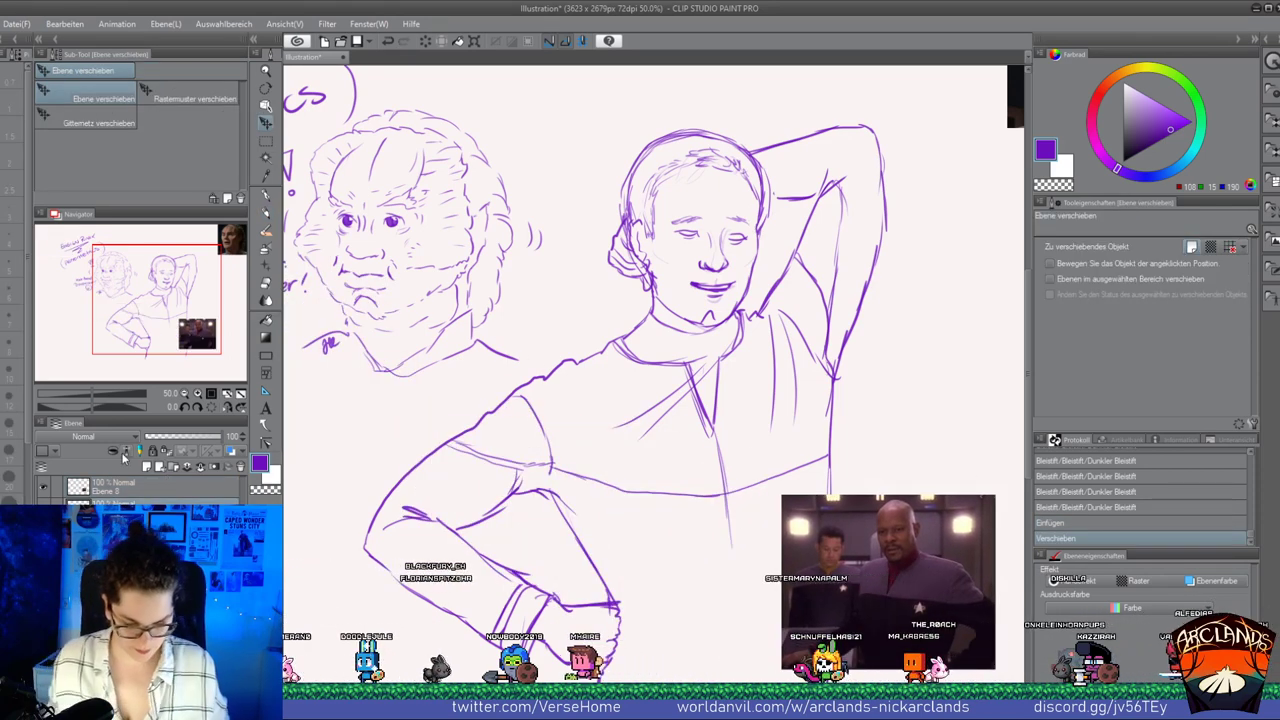
Pencil a higher chest seam on the uniform, curving from the lowered arm's sleeve across the chest up to the raised arm's shoulder
left_click(265, 212)
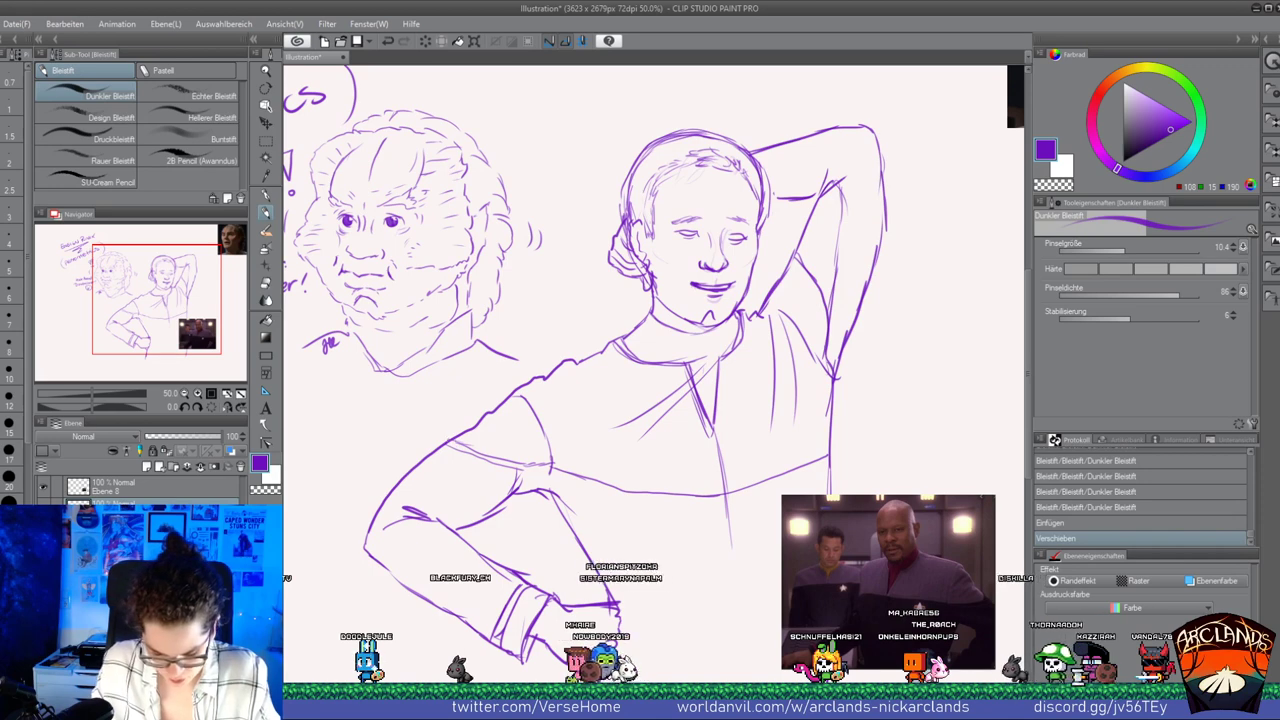
left_click_drag(548, 648, 578, 662)
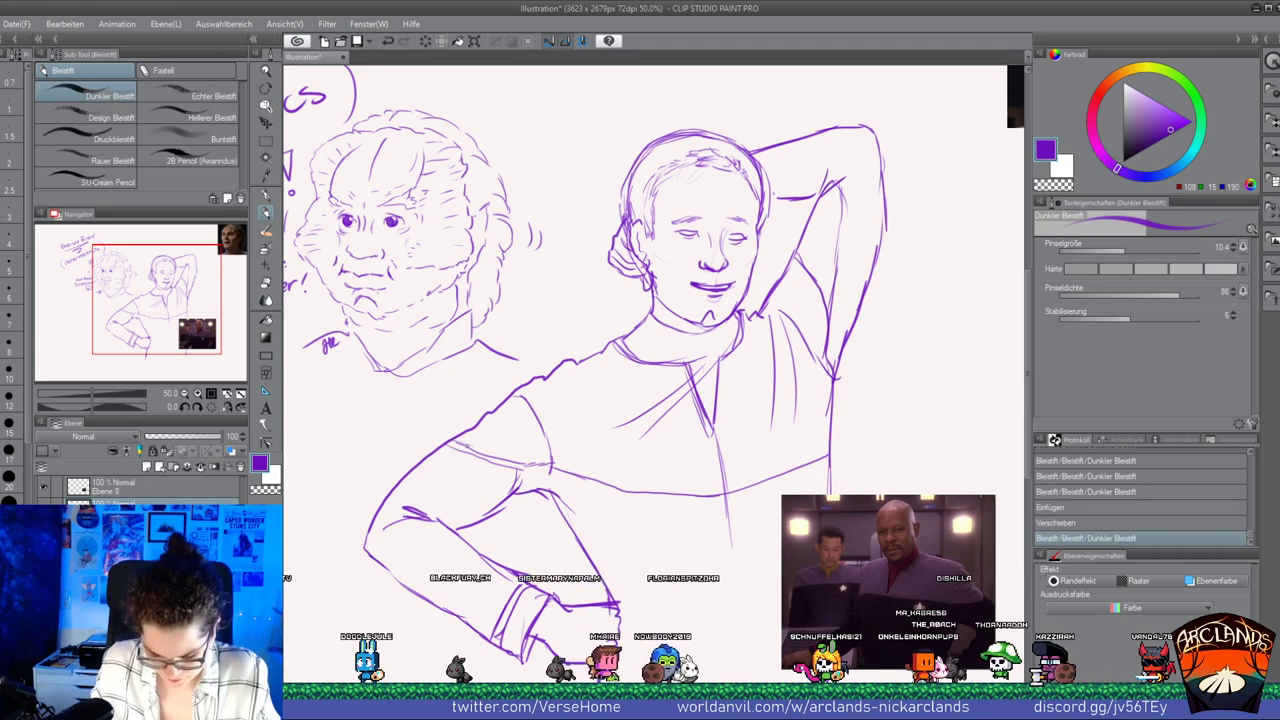
mouse_move(461, 433)
left_mouse_down()
mouse_move(463, 450)
mouse_move(516, 465)
mouse_move(760, 484)
mouse_move(828, 456)
left_mouse_up()
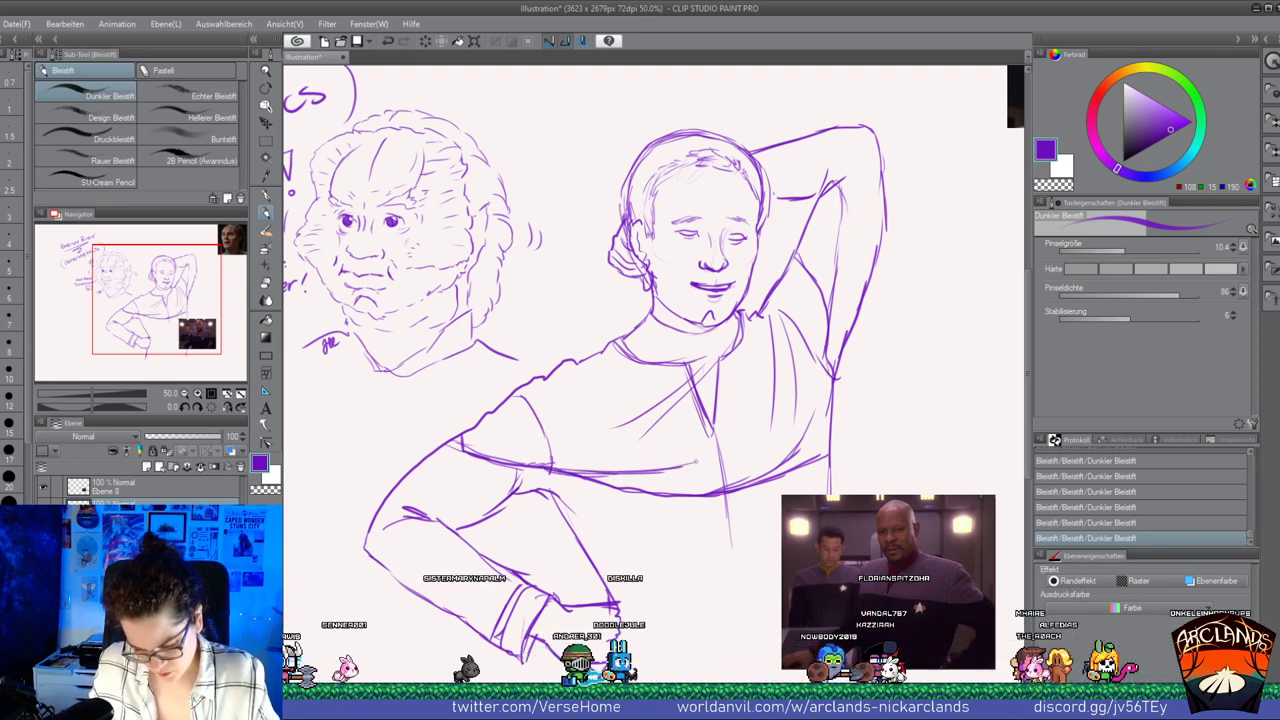
left_click_drag(696, 462, 787, 422)
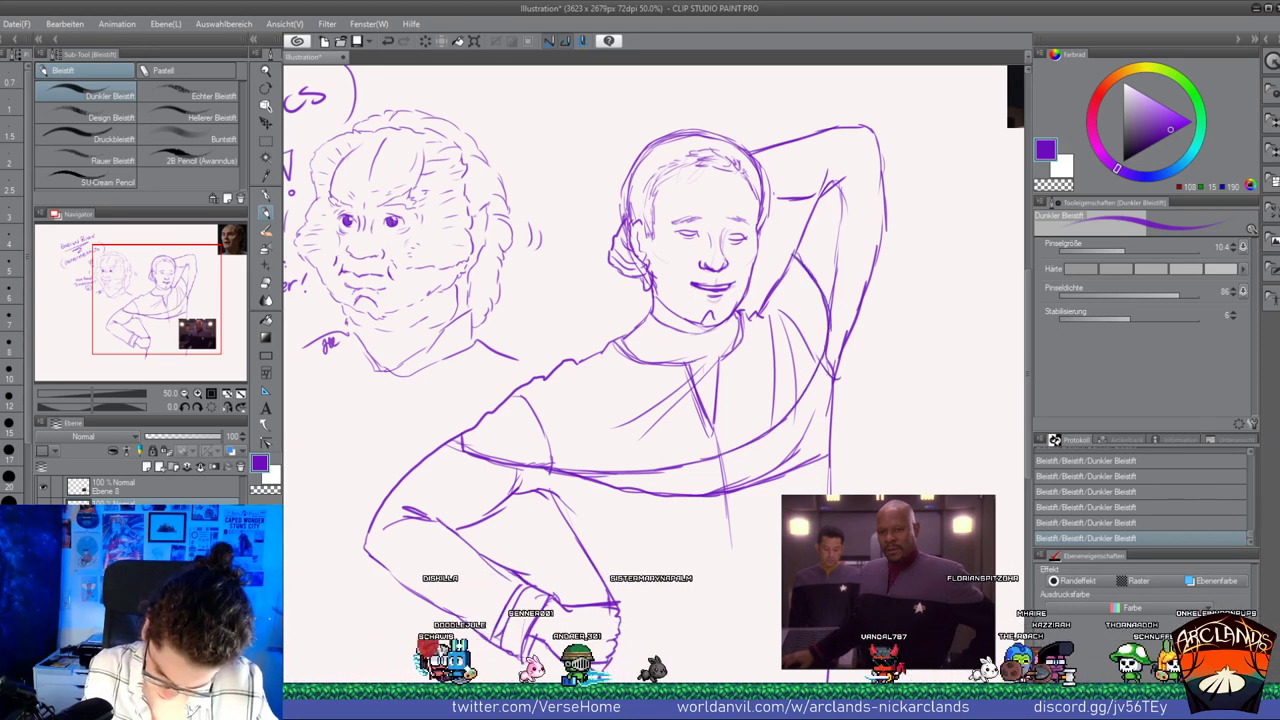
Erase the old lower chest seam and the stray line ends at the armpit and sleeve with the hard eraser
left_click(265, 298)
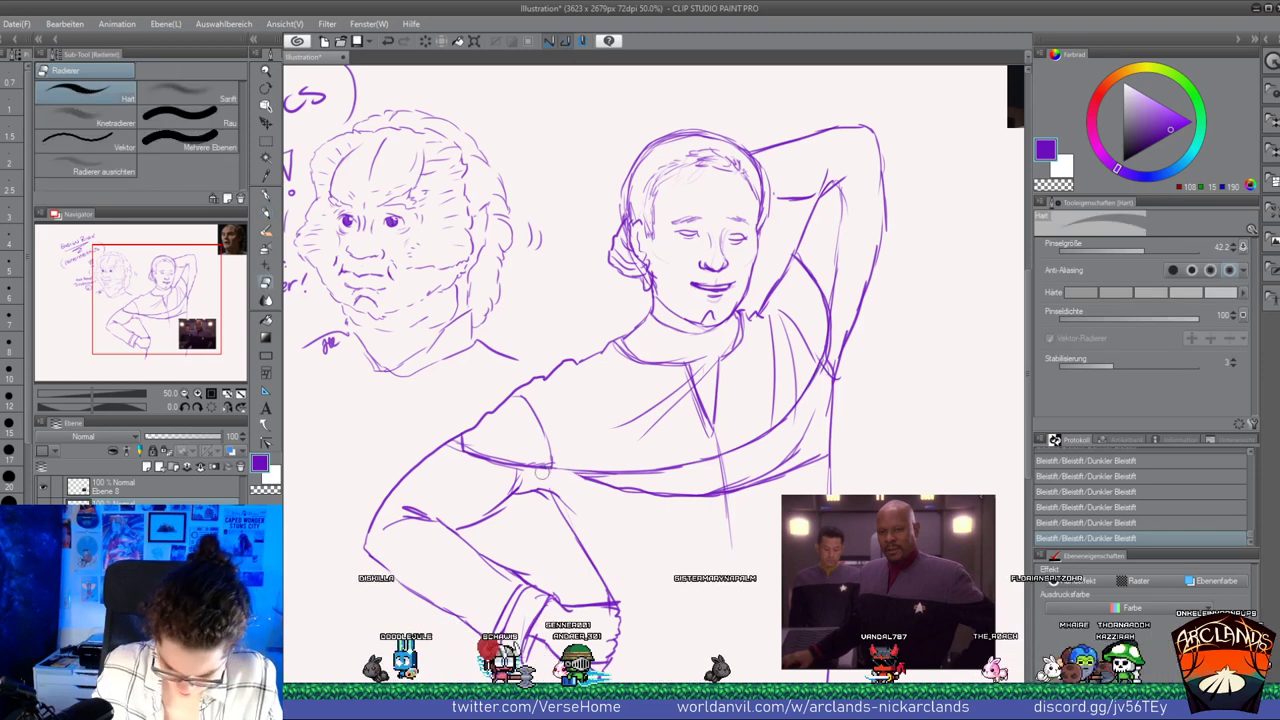
left_click_drag(613, 482, 697, 495)
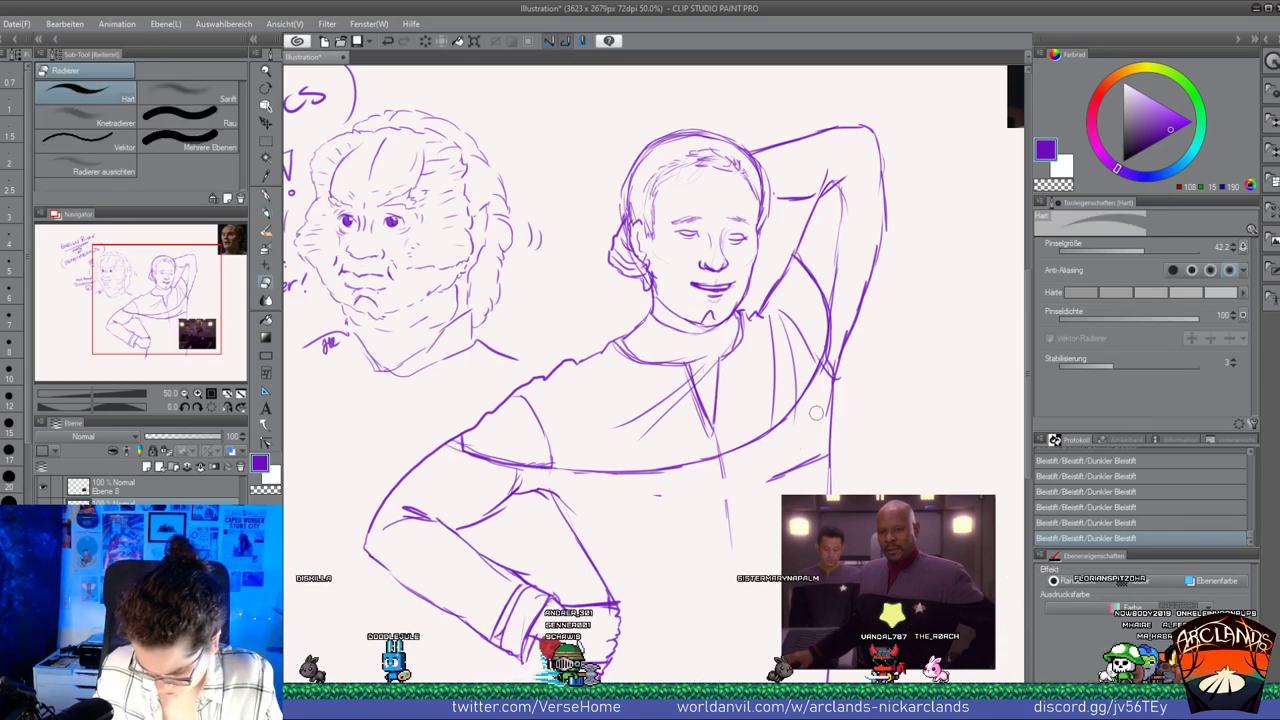
left_click_drag(822, 457, 824, 440)
left_click_drag(843, 371, 842, 384)
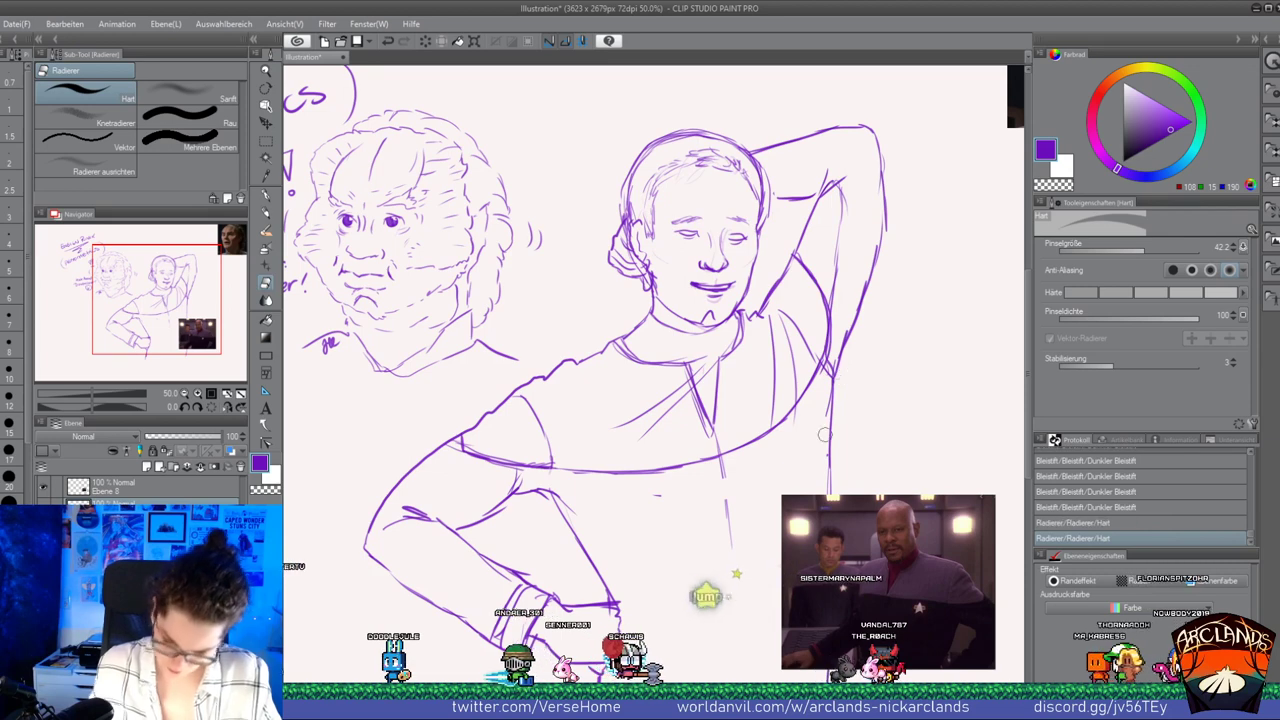
left_click_drag(825, 434, 824, 404)
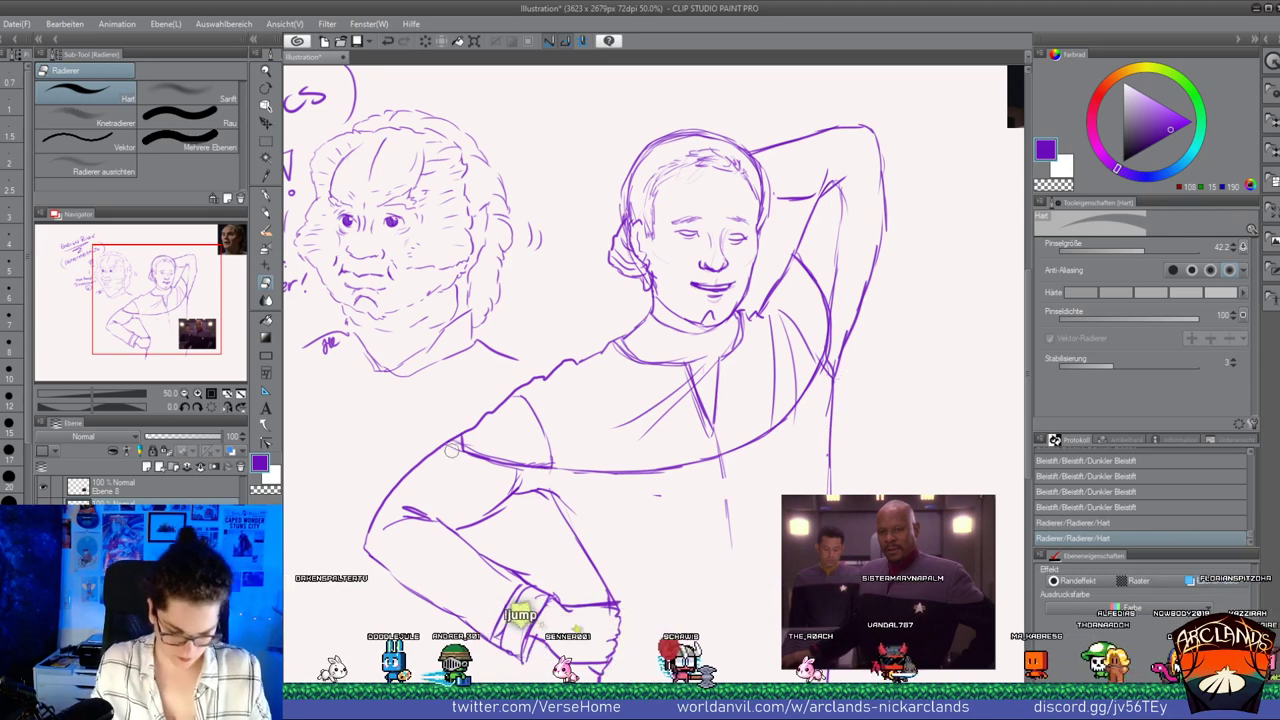
mouse_move(452, 449)
left_mouse_down()
mouse_move(473, 471)
mouse_move(462, 460)
mouse_move(518, 469)
mouse_move(467, 443)
mouse_move(556, 446)
left_mouse_up()
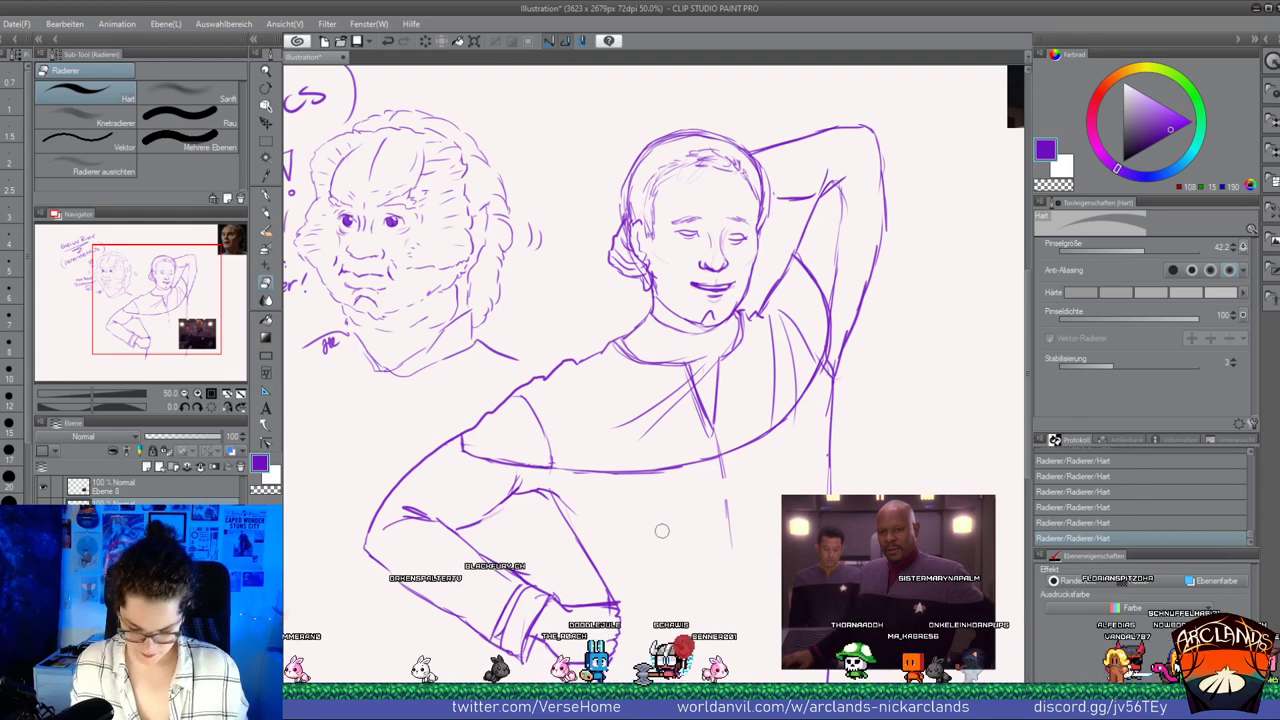
Strengthen the uniform's collar line in dark pencil, erase its leftover lines, and save the drawing as rinix
left_click(267, 211)
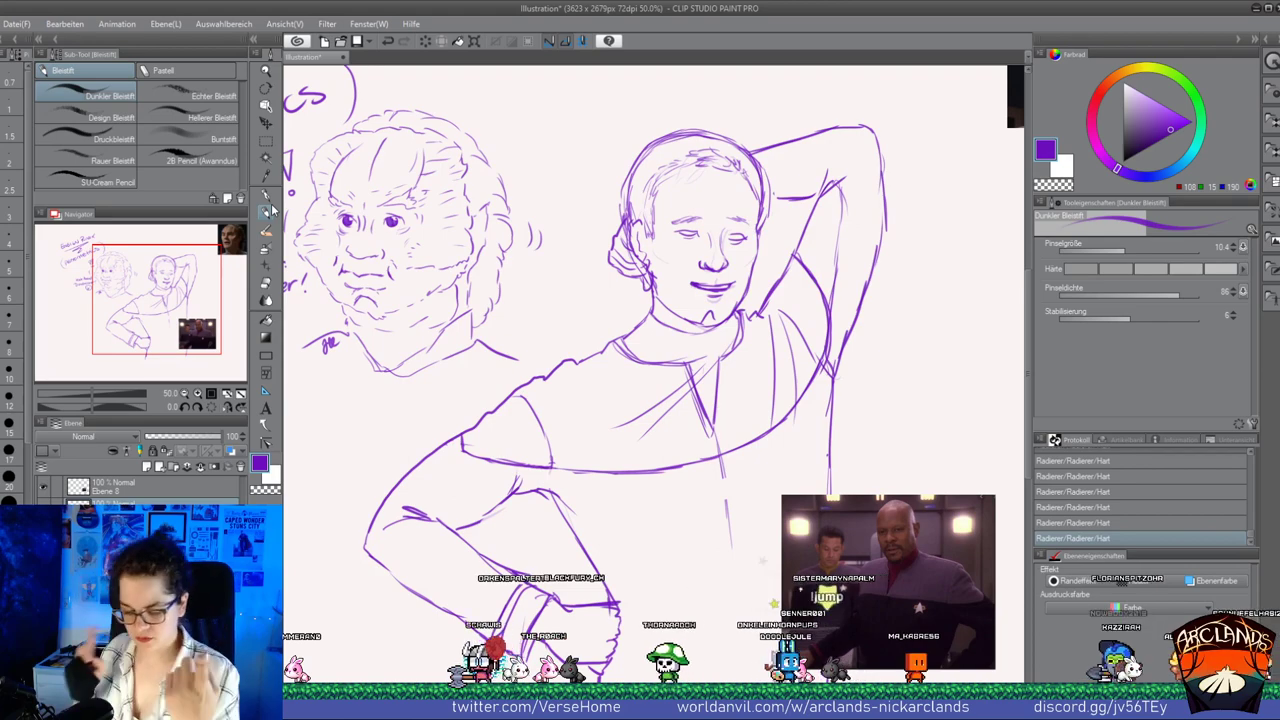
left_click_drag(606, 606, 617, 634)
left_click_drag(617, 634, 606, 662)
left_click_drag(607, 660, 598, 670)
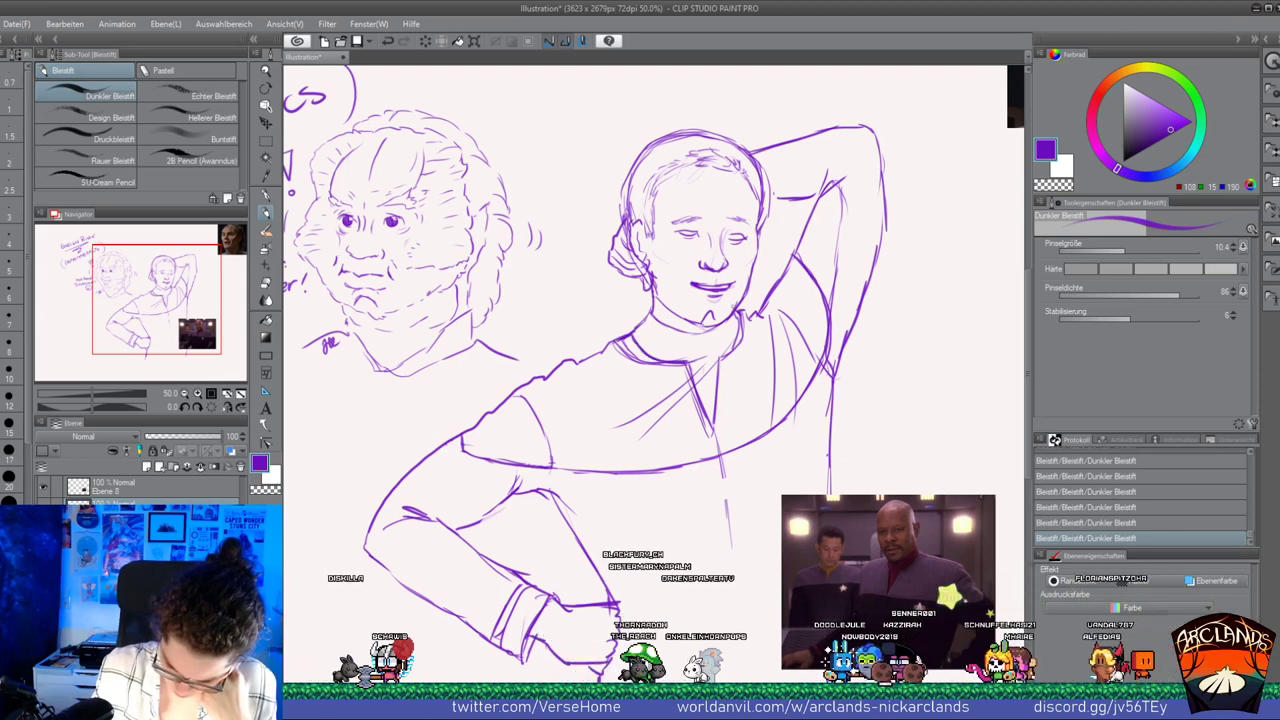
left_click(268, 285)
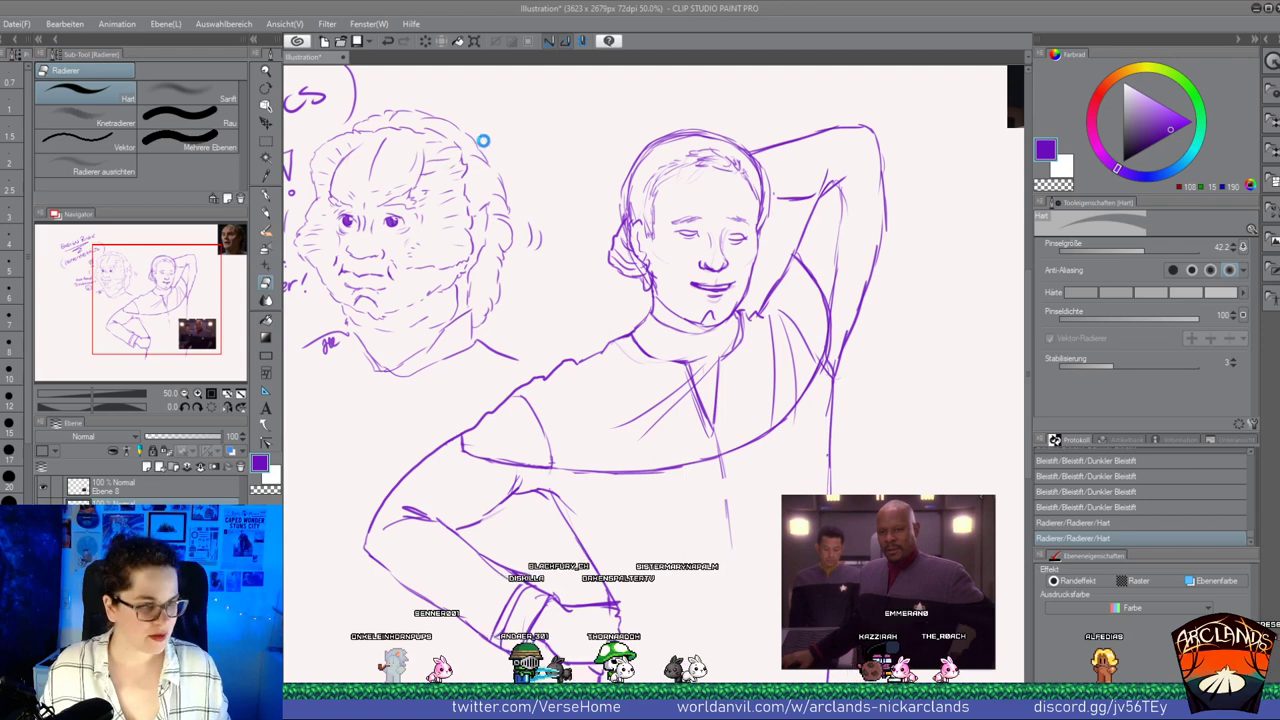
key("Return")
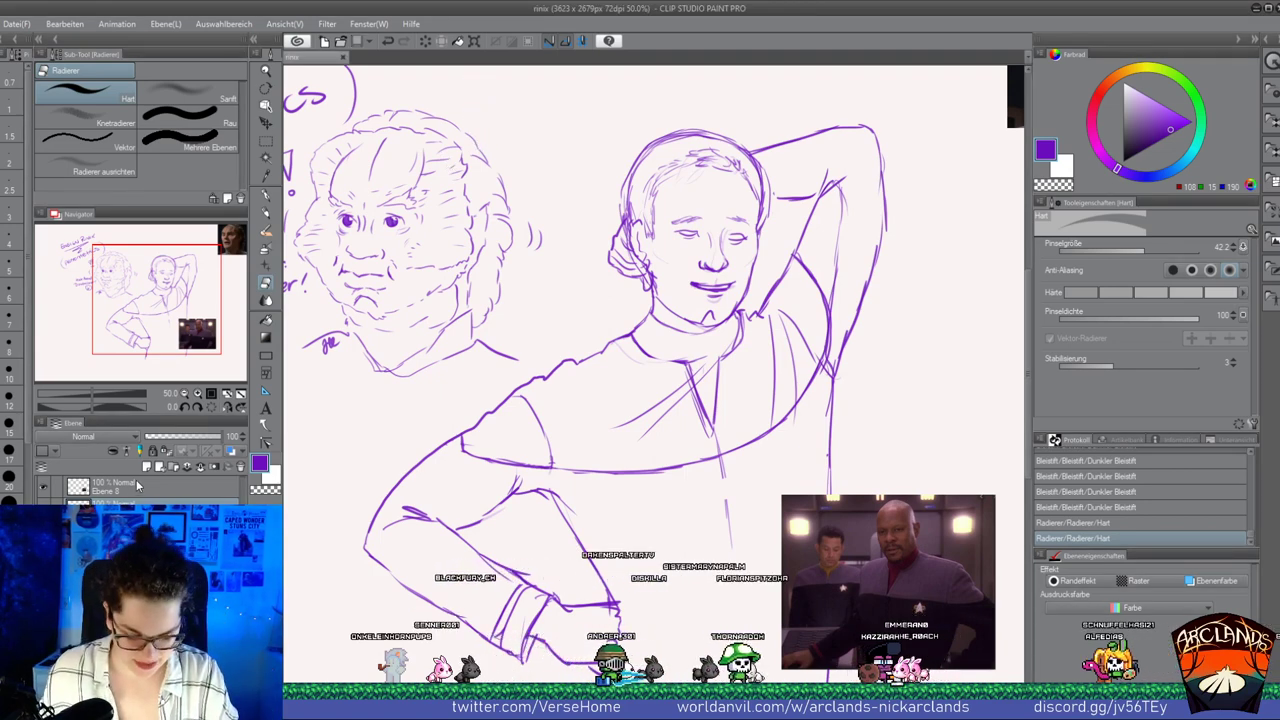
Fade the outline of the figure's head with the hard eraser and redraw the short hair in dark pencil
left_click_drag(618, 344, 636, 360)
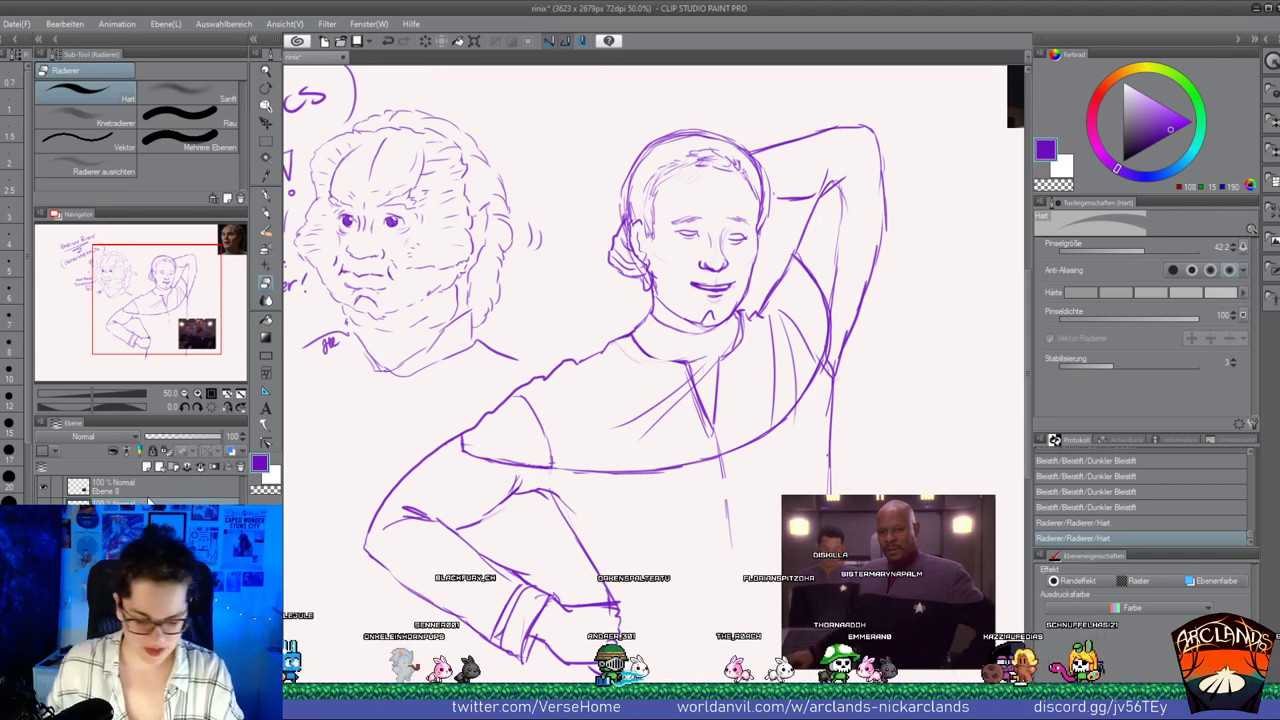
mouse_move(636, 205)
left_mouse_down()
mouse_move(663, 146)
mouse_move(705, 137)
mouse_move(633, 184)
mouse_move(638, 165)
mouse_move(684, 131)
mouse_move(731, 138)
left_mouse_up()
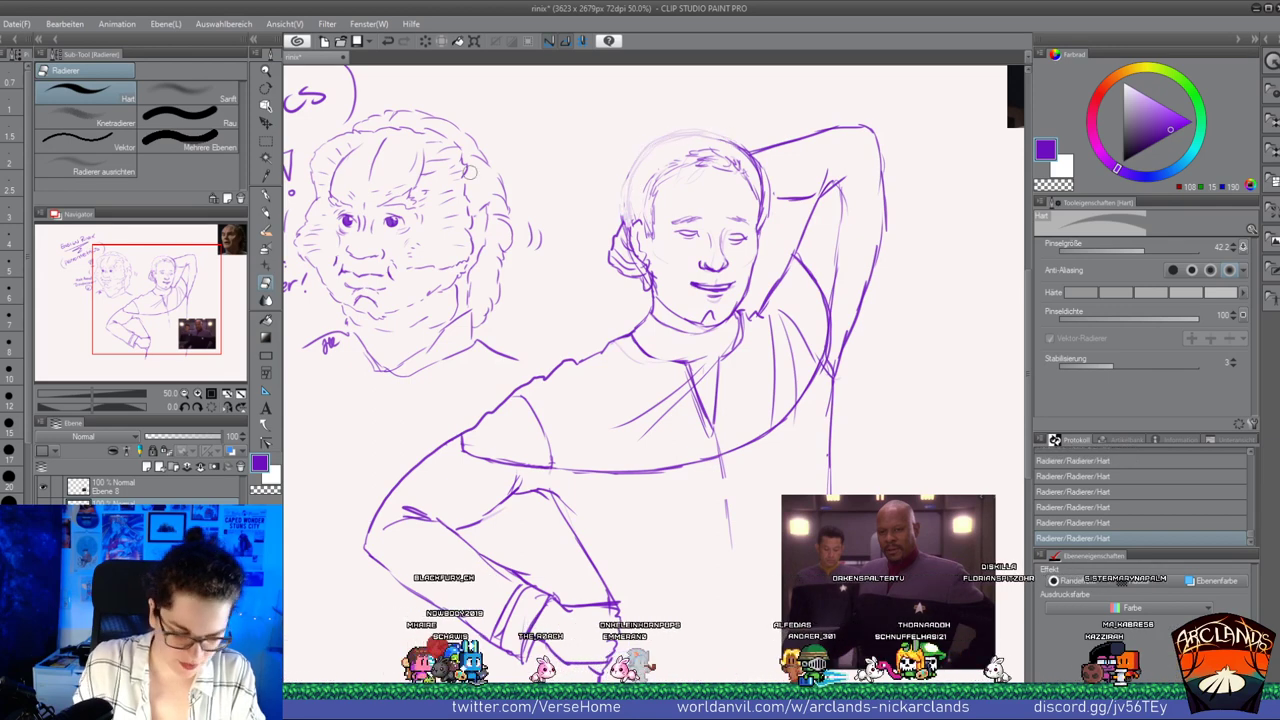
left_click(266, 211)
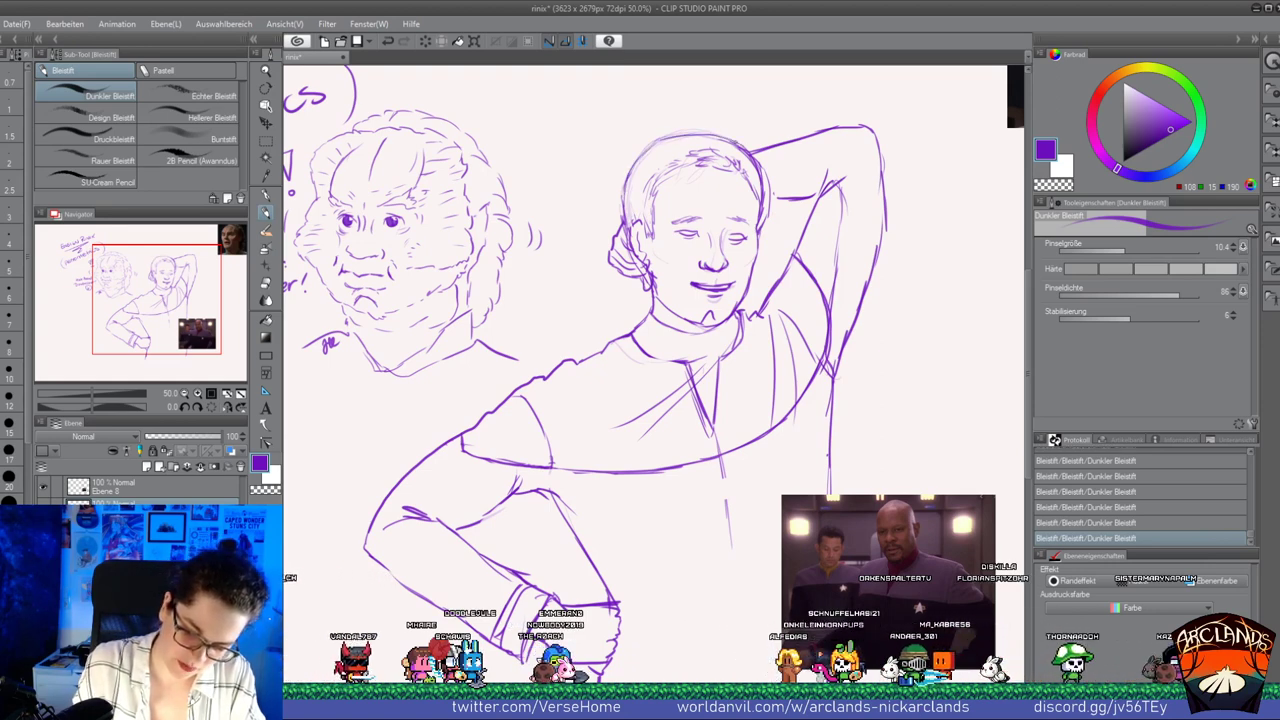
left_click(267, 284)
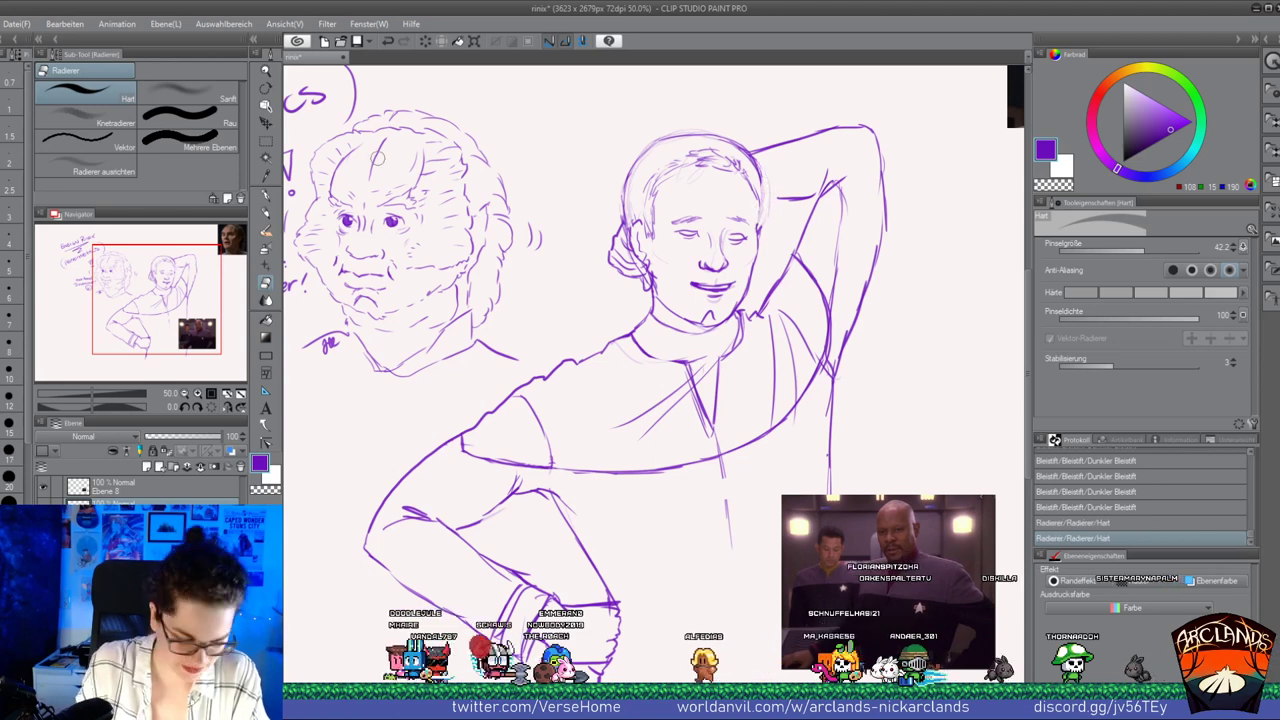
key("p")
mouse_move(553, 600)
left_mouse_down()
mouse_move(533, 636)
mouse_move(580, 665)
left_mouse_up()
left_click_drag(616, 612, 619, 642)
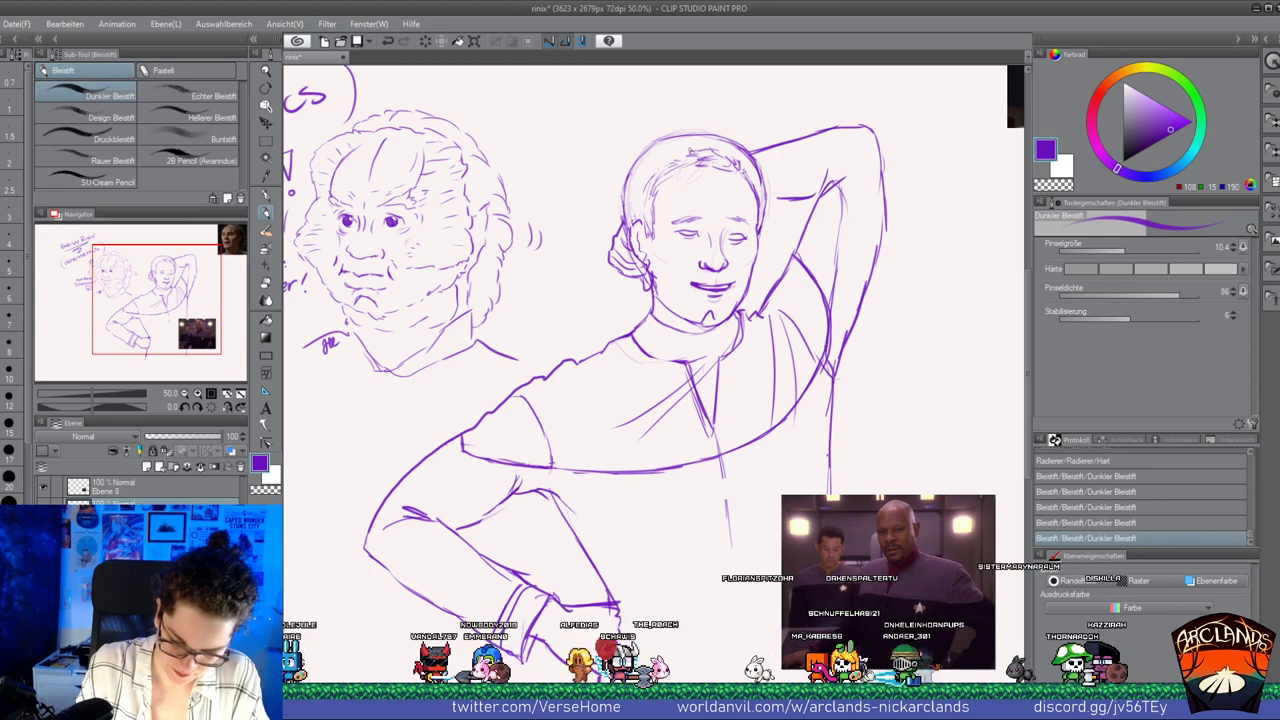
left_click_drag(688, 147, 741, 167)
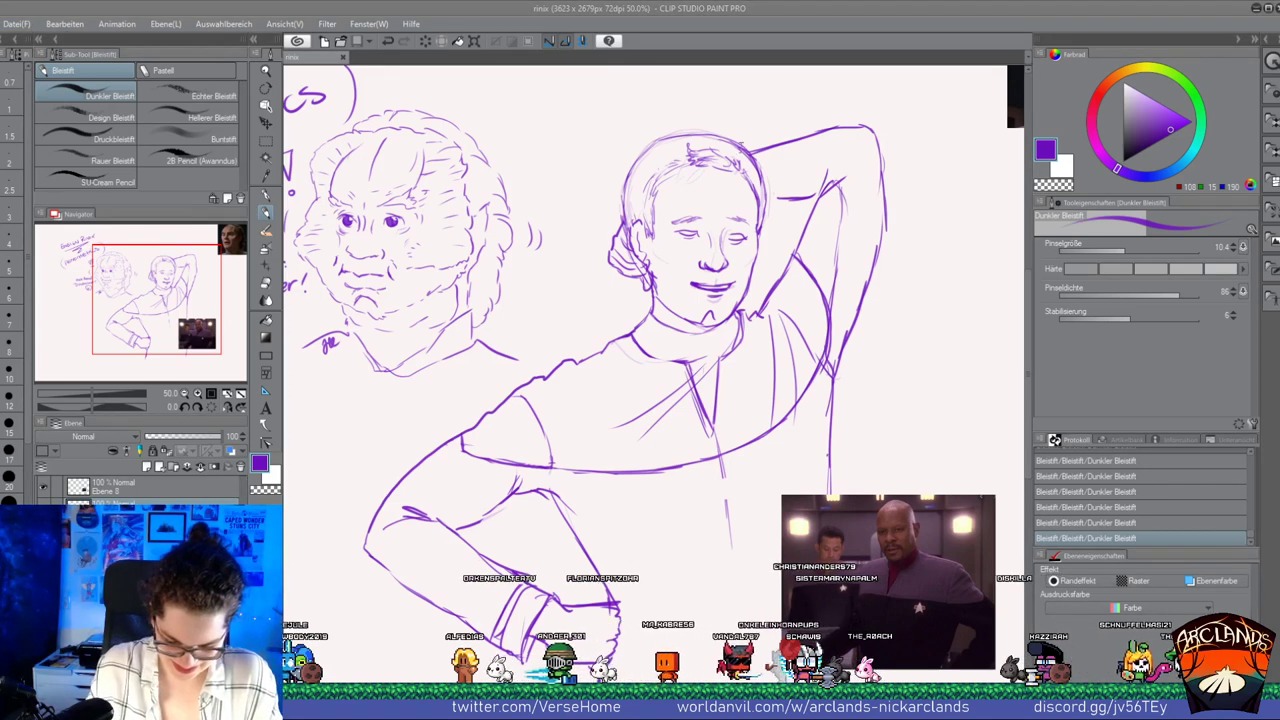
Create a new 3907 x 3907 px illustration at 72 dpi and sketch a cow head's outline with a round skull and narrower muzzle
left_click(810, 114)
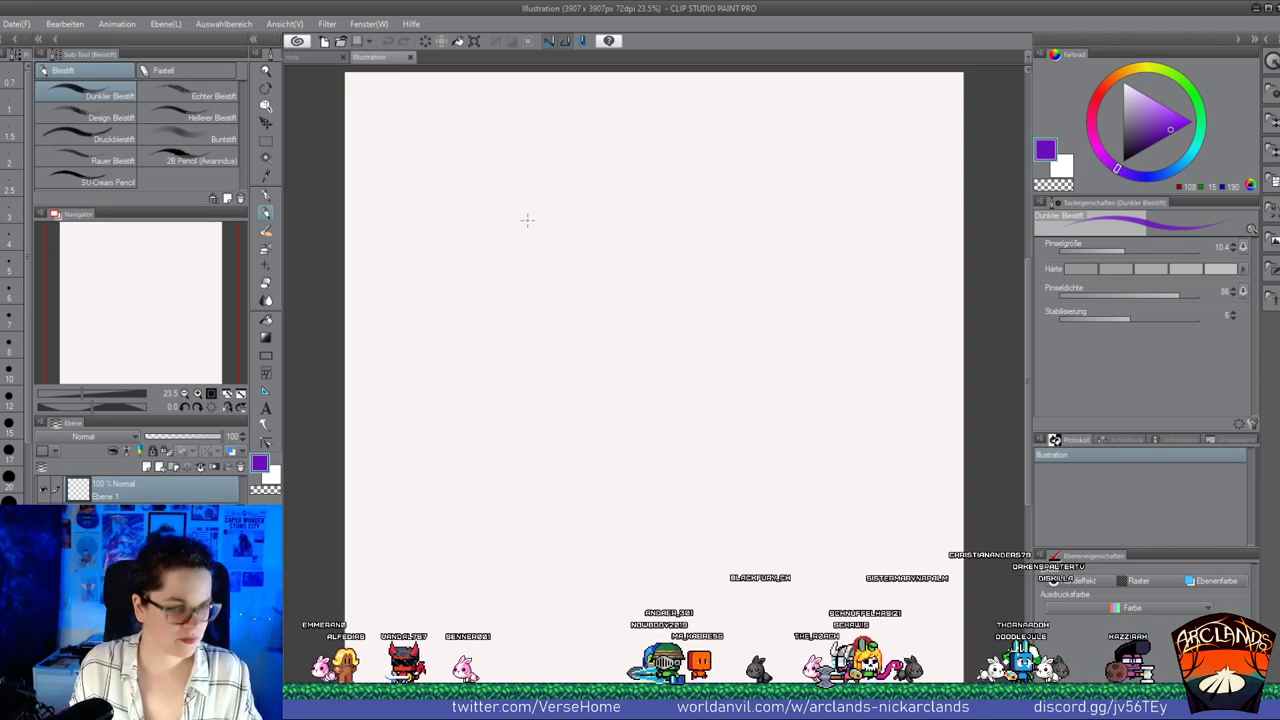
left_click_drag(525, 257, 557, 247)
mouse_move(554, 246)
left_mouse_down()
mouse_move(589, 241)
mouse_move(595, 253)
mouse_move(521, 264)
mouse_move(504, 328)
mouse_move(528, 380)
left_mouse_up()
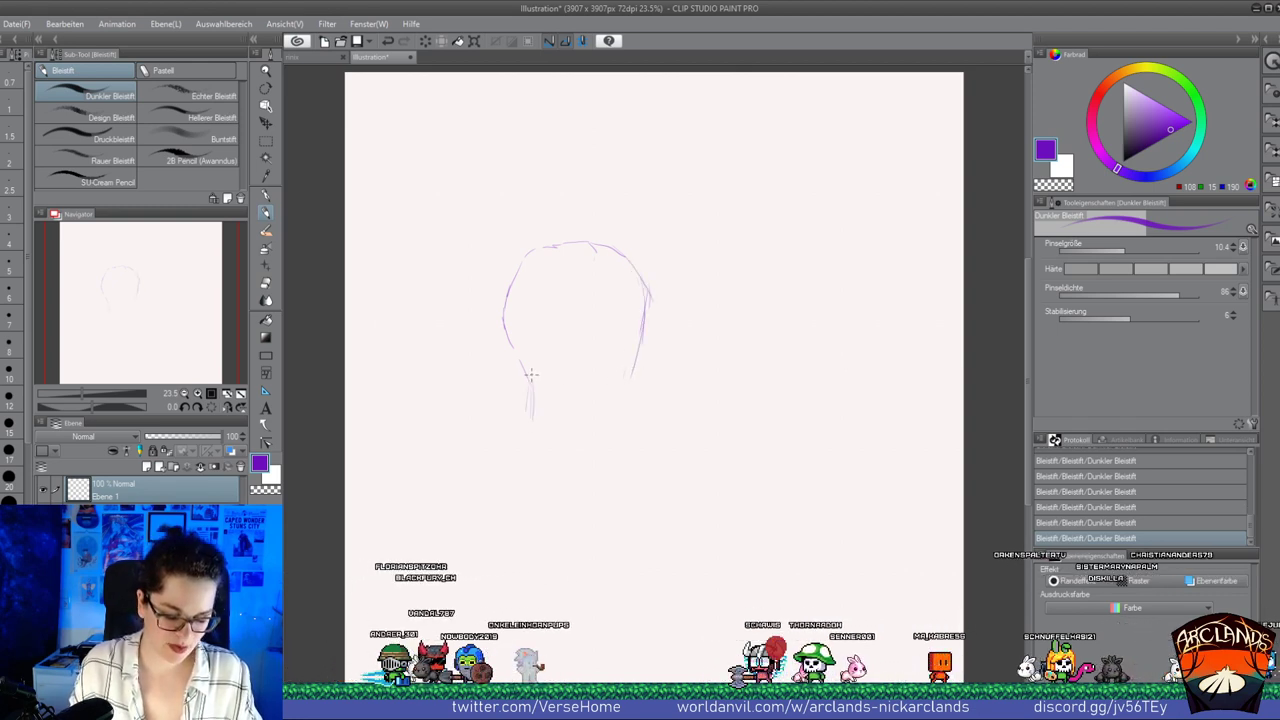
left_click_drag(530, 376, 530, 435)
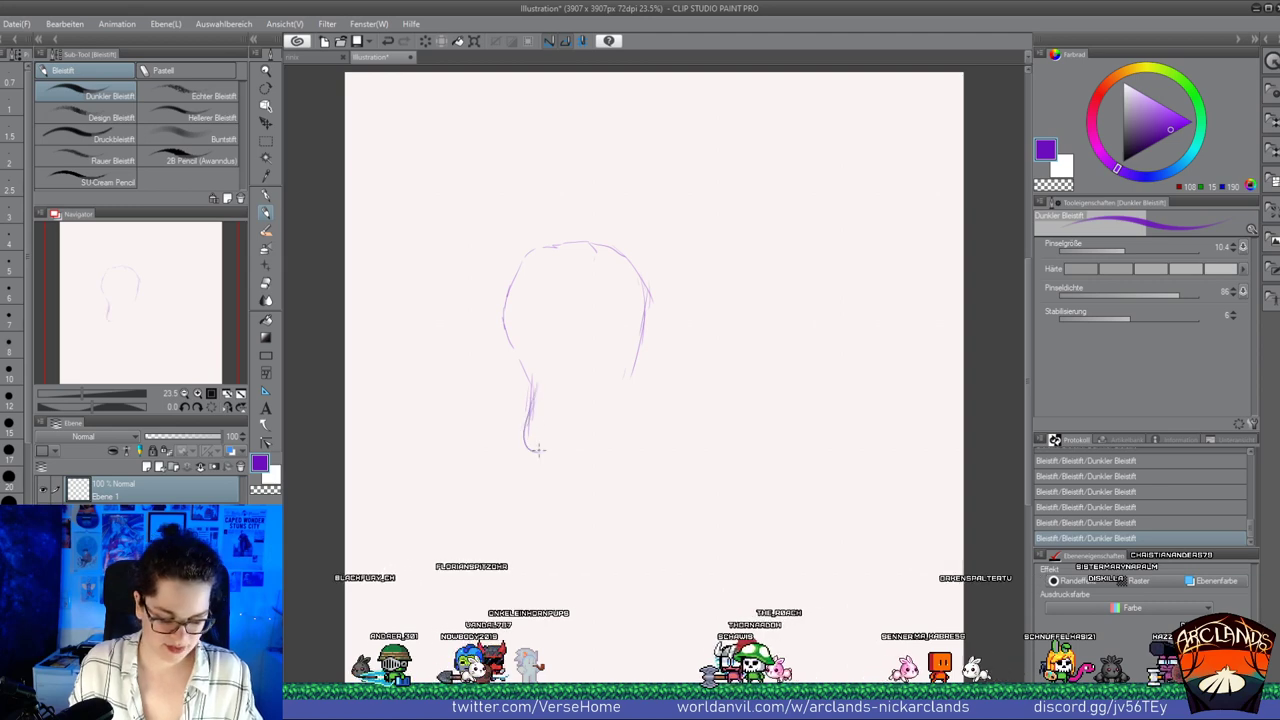
left_click_drag(590, 467, 635, 431)
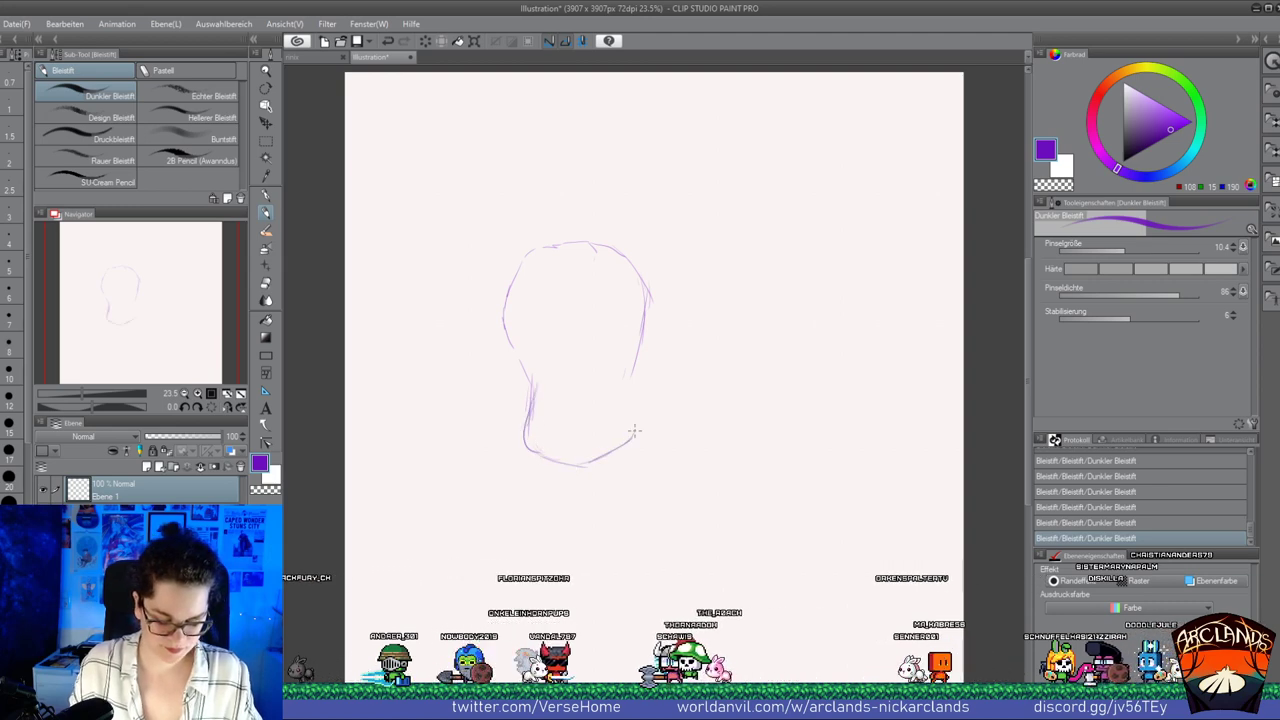
left_click_drag(622, 379, 635, 428)
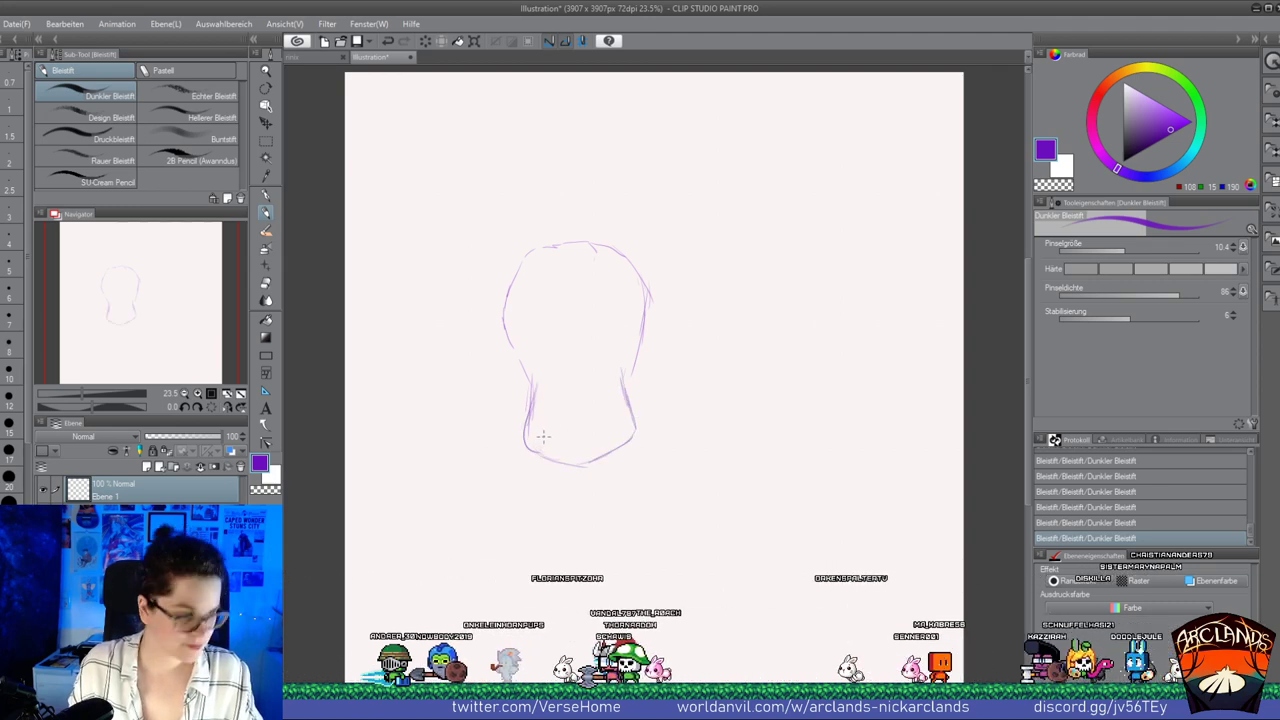
Sketch the cow's nose with two nostrils and the curved inner contours running down both sides of the face
mouse_move(549, 421)
left_mouse_down()
mouse_move(558, 440)
mouse_move(620, 435)
left_mouse_up()
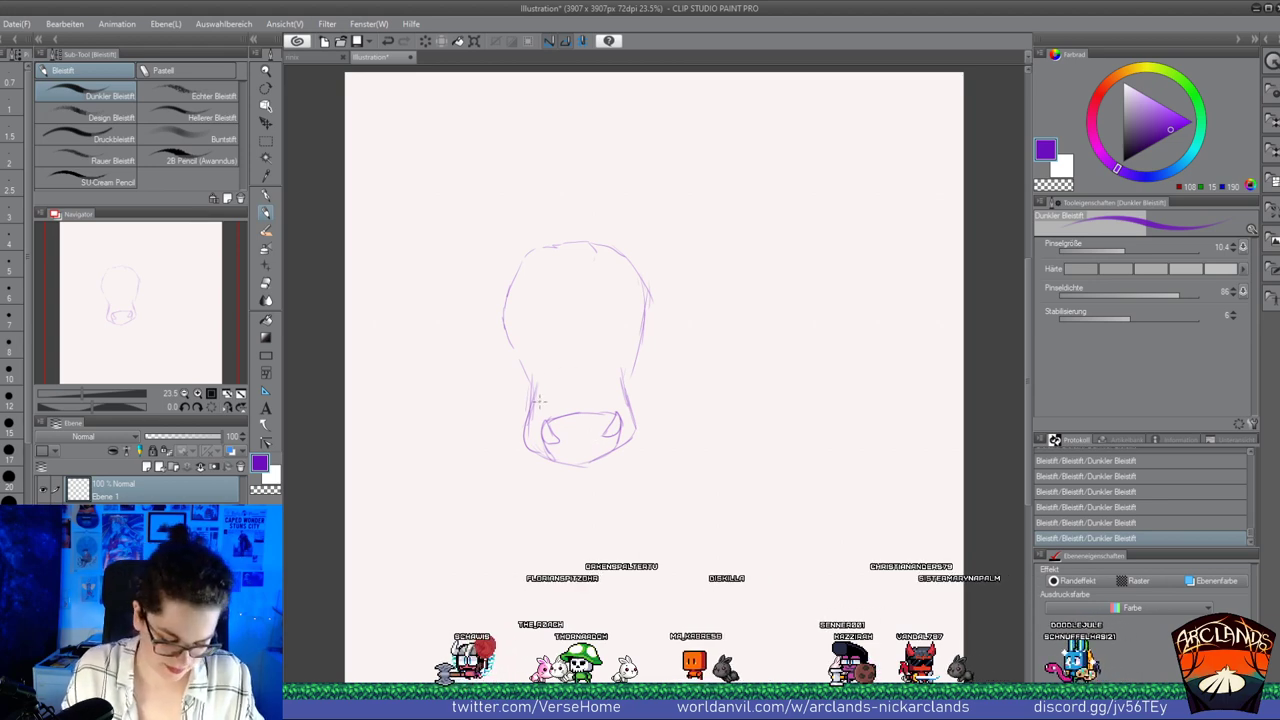
mouse_move(526, 267)
left_mouse_down()
mouse_move(557, 342)
mouse_move(541, 389)
left_mouse_up()
mouse_move(624, 386)
left_mouse_down()
mouse_move(599, 329)
mouse_move(623, 266)
left_mouse_up()
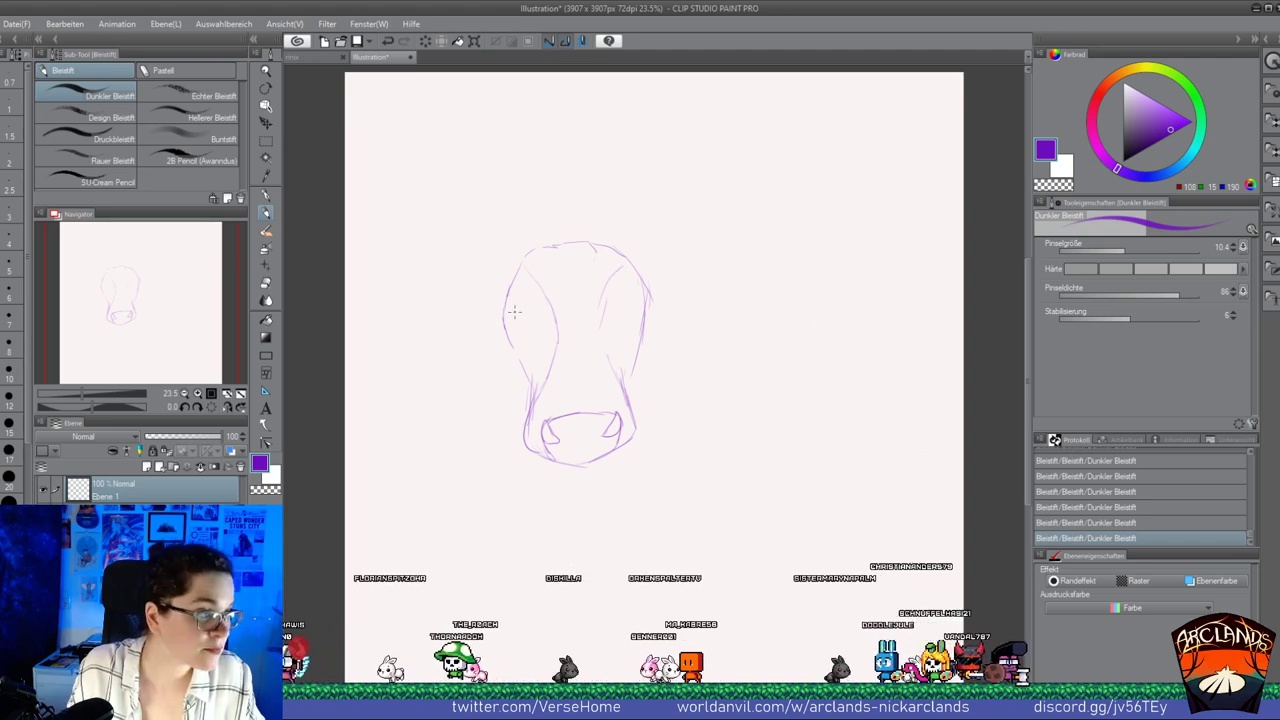
Draw the cow's two side eyes with lashes and add a third lashed eye in the middle of the forehead
mouse_move(520, 298)
left_mouse_down()
mouse_move(530, 321)
mouse_move(503, 302)
left_mouse_up()
mouse_move(628, 293)
left_mouse_down()
mouse_move(614, 305)
mouse_move(628, 292)
left_mouse_up()
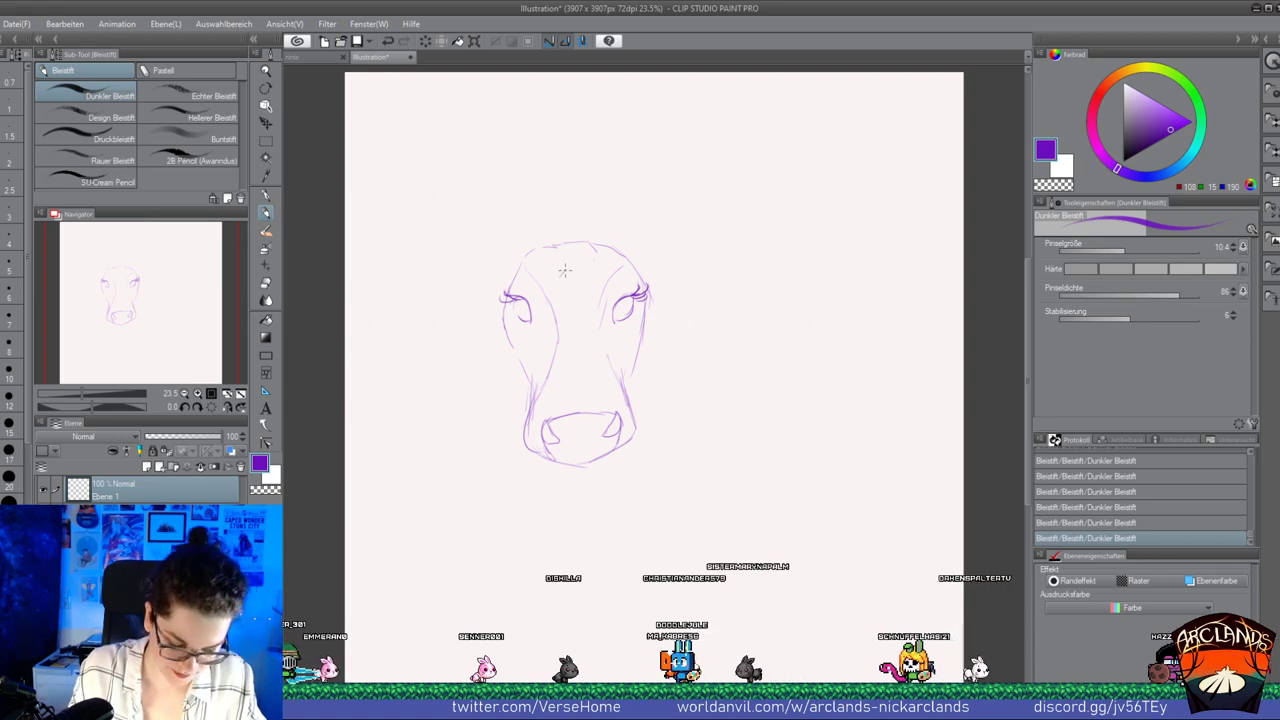
left_click_drag(561, 275, 590, 282)
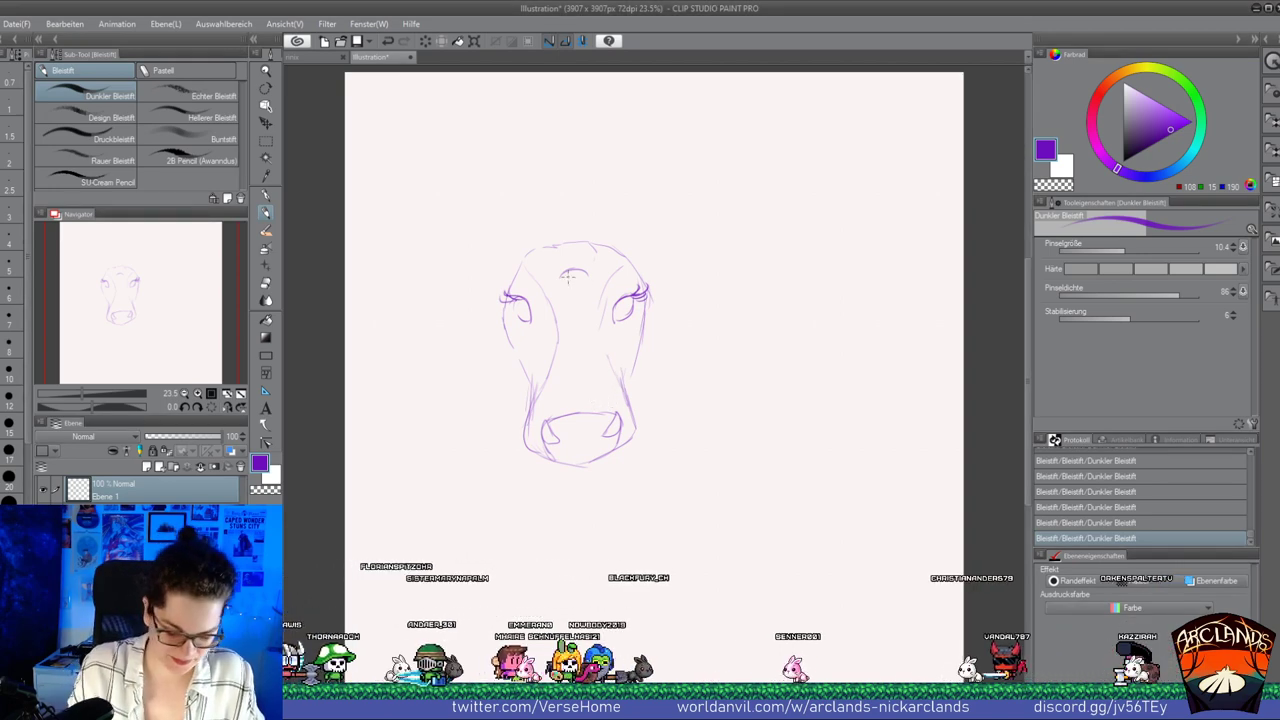
mouse_move(596, 270)
left_mouse_down()
mouse_move(549, 273)
mouse_move(594, 274)
left_mouse_up()
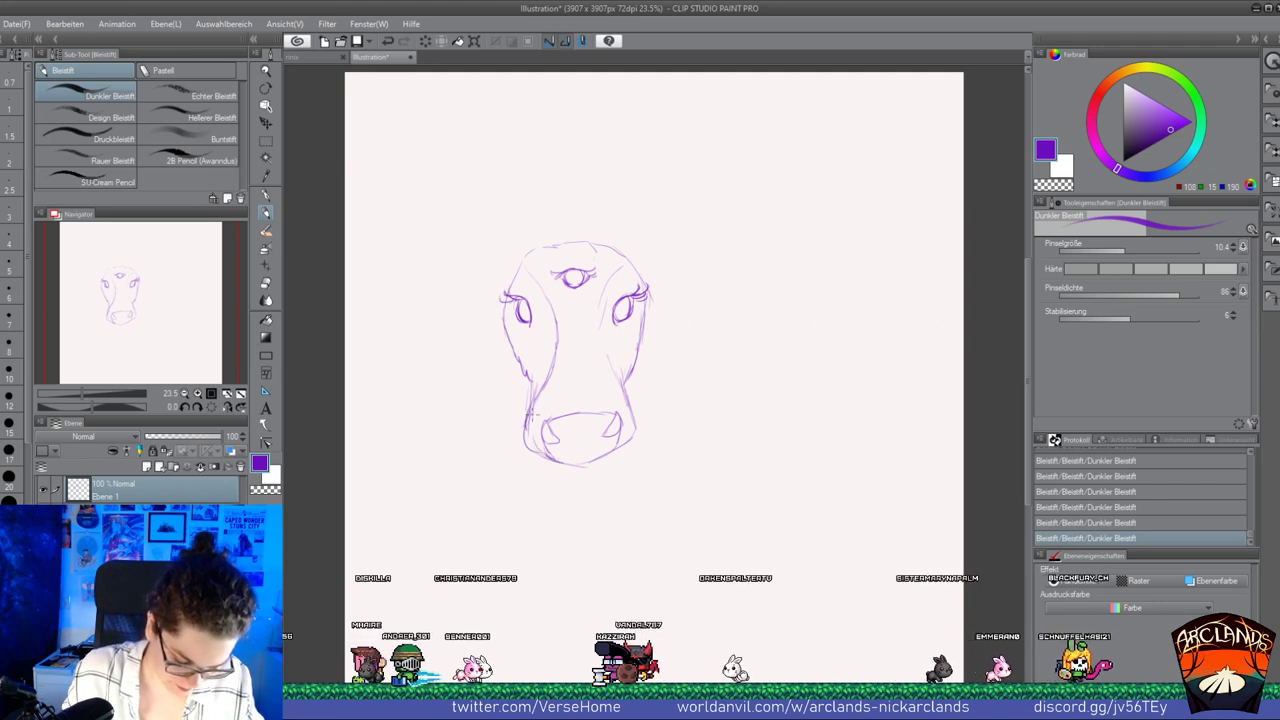
Darken the outline of the cow's muzzle, the nose and nostrils, and the inner contour beside the eye
mouse_move(535, 388)
left_mouse_down()
mouse_move(523, 432)
mouse_move(558, 462)
left_mouse_up()
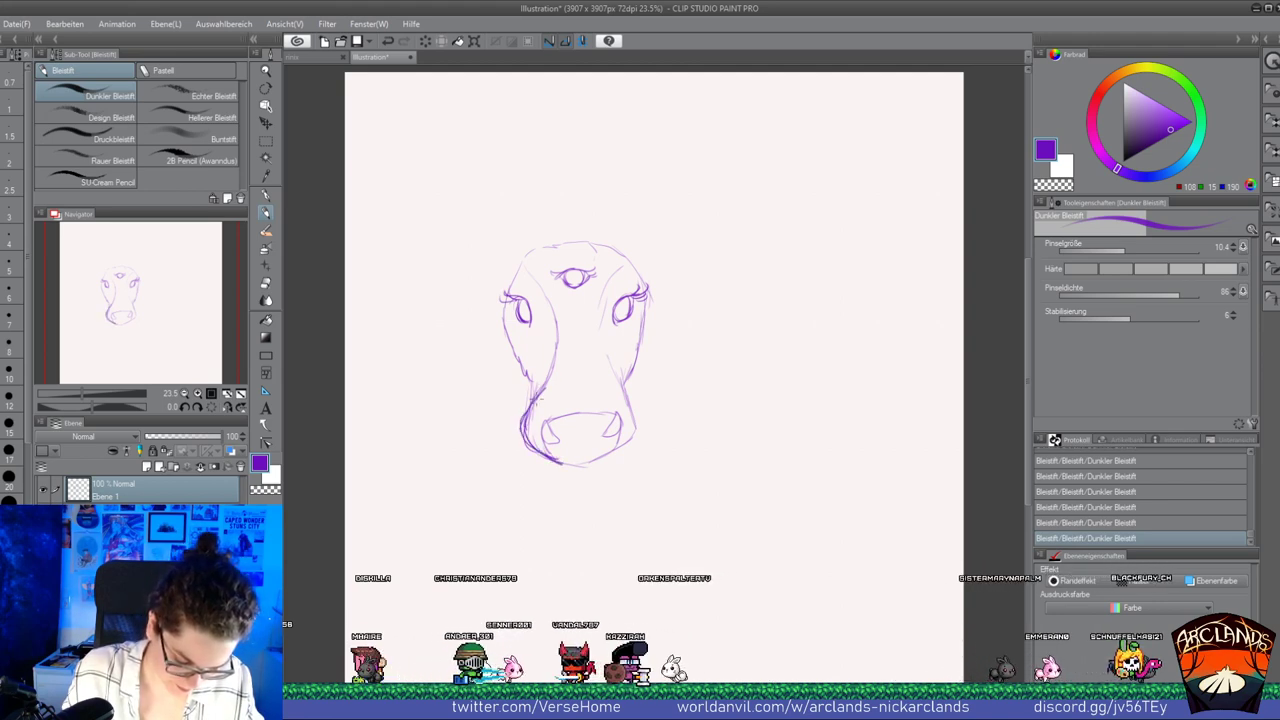
mouse_move(617, 376)
left_mouse_down()
mouse_move(637, 437)
mouse_move(560, 463)
left_mouse_up()
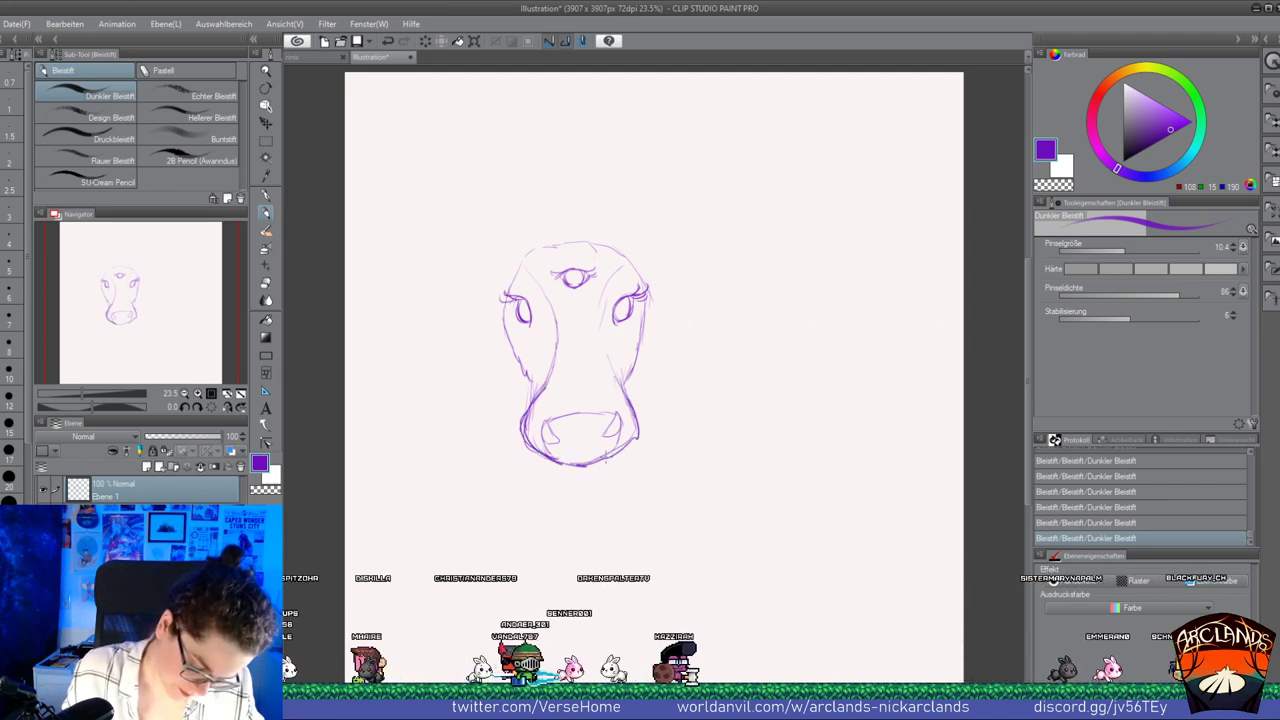
mouse_move(546, 420)
left_mouse_down()
mouse_move(557, 442)
mouse_move(546, 441)
left_mouse_up()
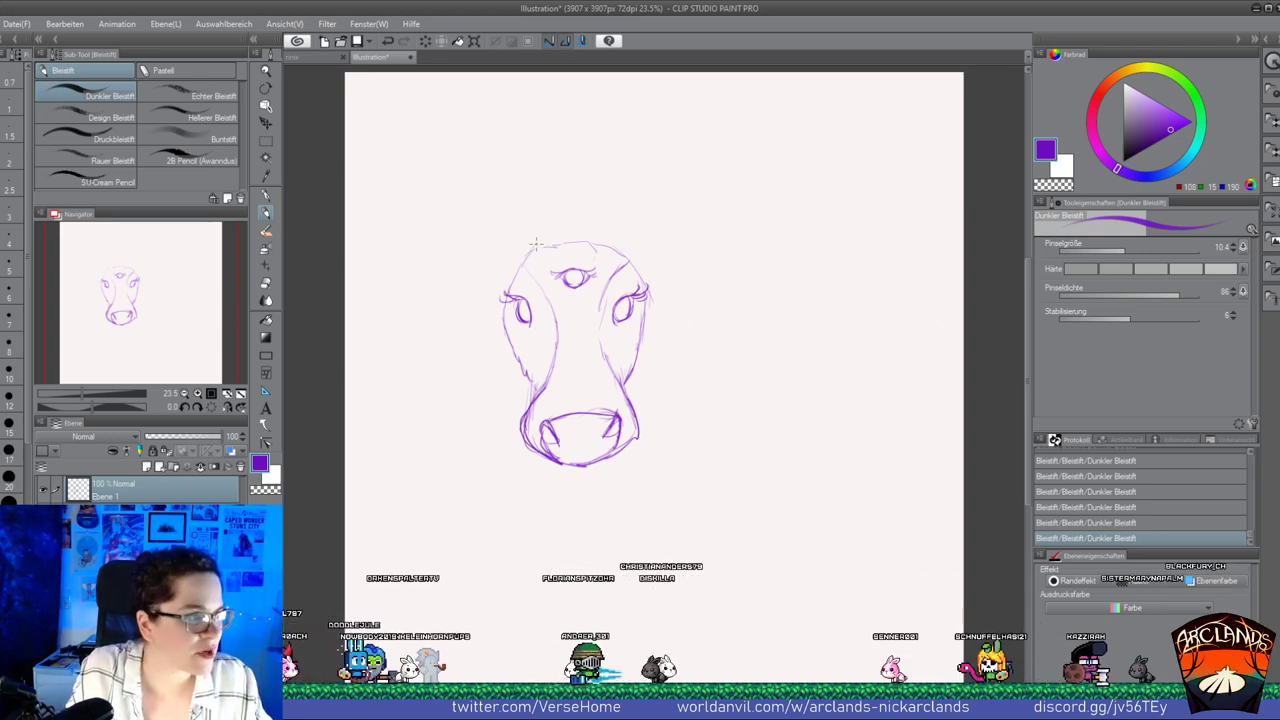
Sketch a curly tuft of hair on top of the cow's head and a large ear with inner fur on the left side
mouse_move(554, 229)
left_mouse_down()
mouse_move(582, 205)
mouse_move(604, 217)
mouse_move(615, 263)
mouse_move(554, 263)
mouse_move(567, 254)
mouse_move(550, 258)
mouse_move(544, 225)
mouse_move(541, 258)
left_mouse_up()
left_click_drag(616, 233, 633, 256)
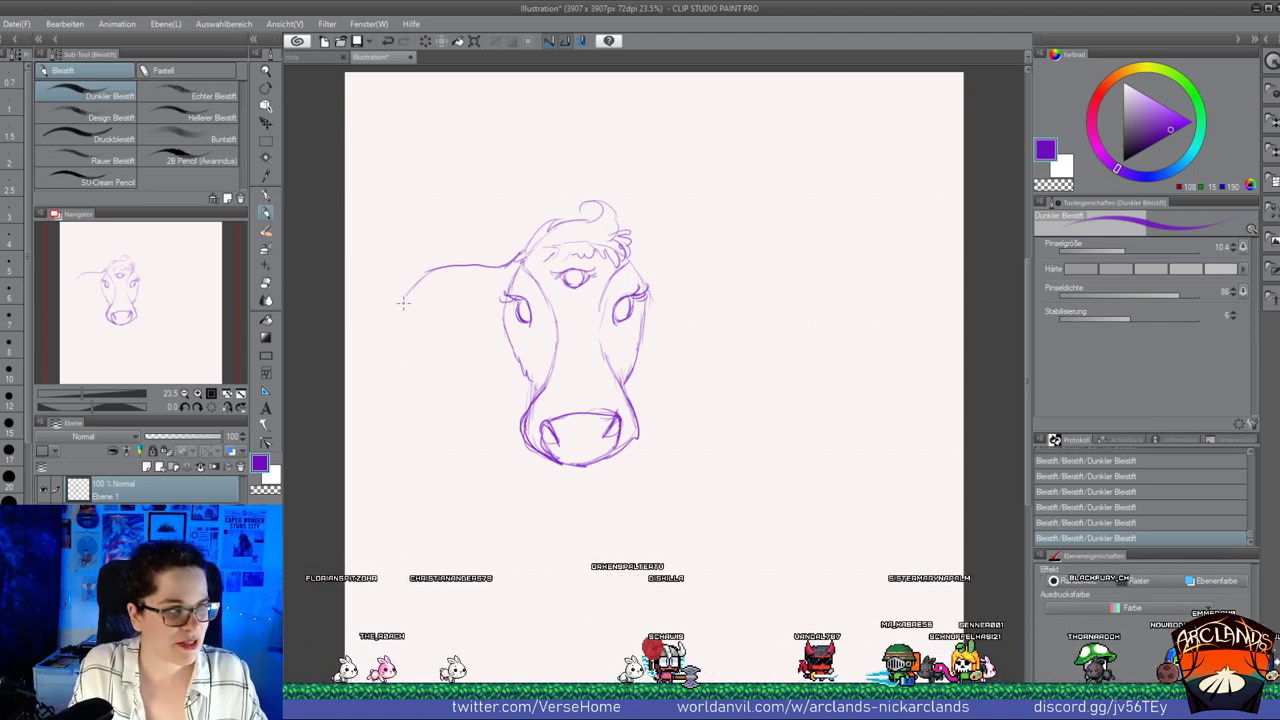
left_click_drag(405, 300, 430, 328)
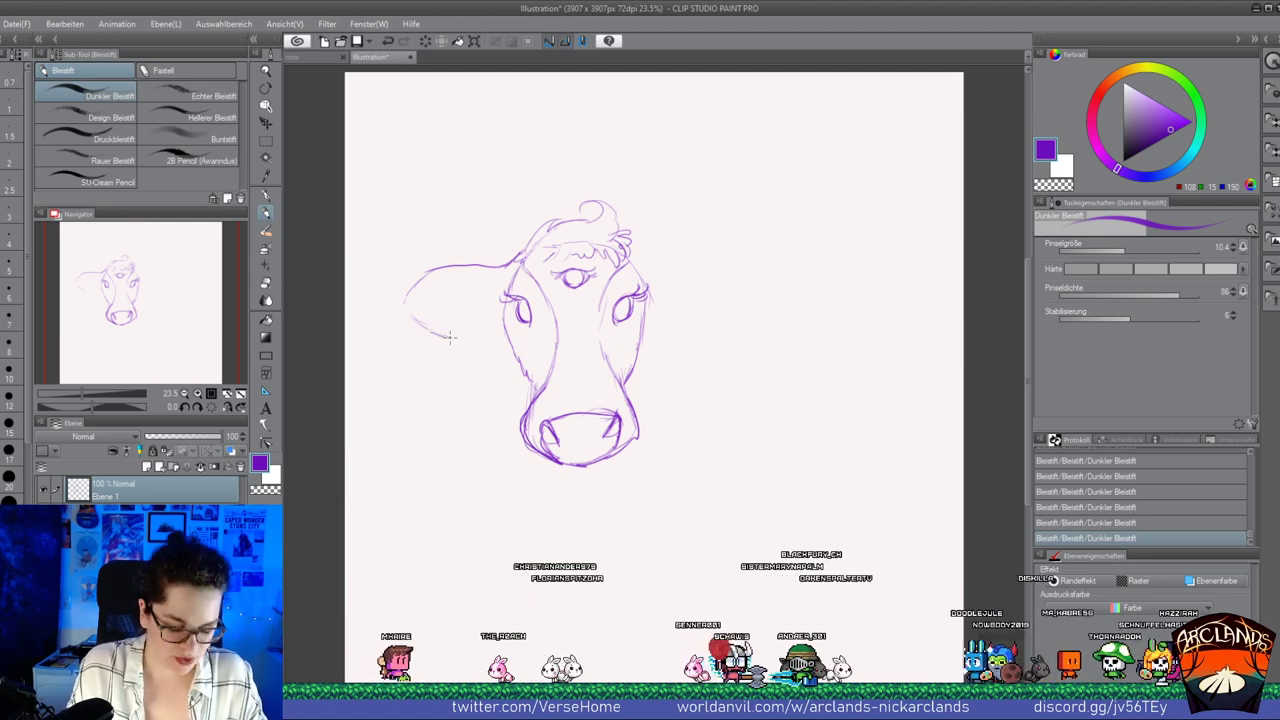
left_click_drag(450, 337, 491, 314)
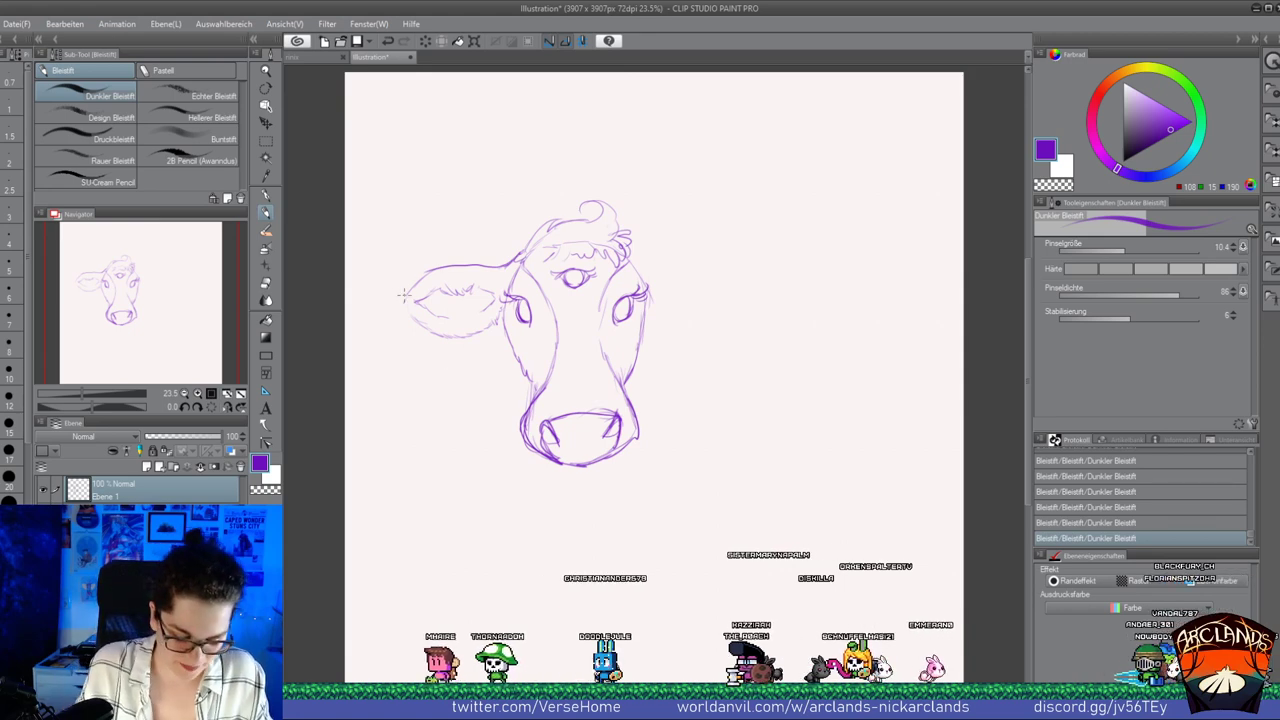
Finish the fur at the left ear's tip, lasso the whole ear and paste a copy on its own layer
mouse_move(410, 290)
left_mouse_down()
mouse_move(401, 304)
mouse_move(413, 317)
left_mouse_up()
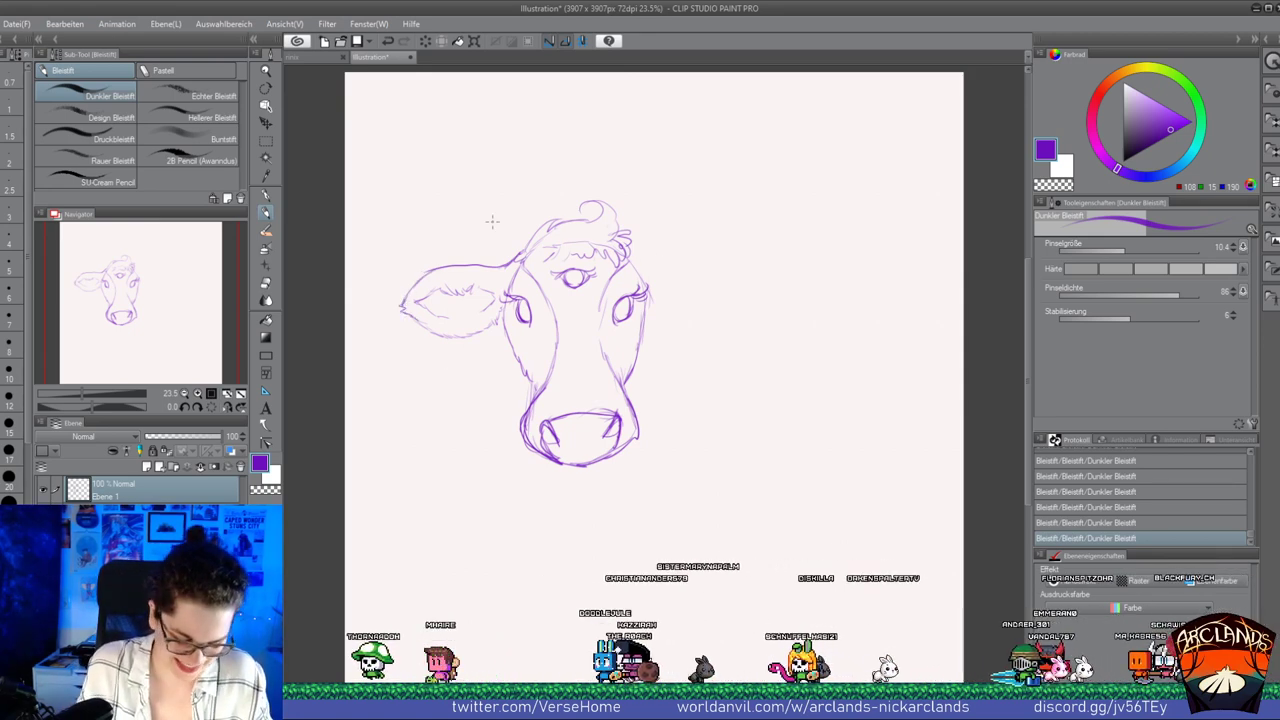
left_click(266, 142)
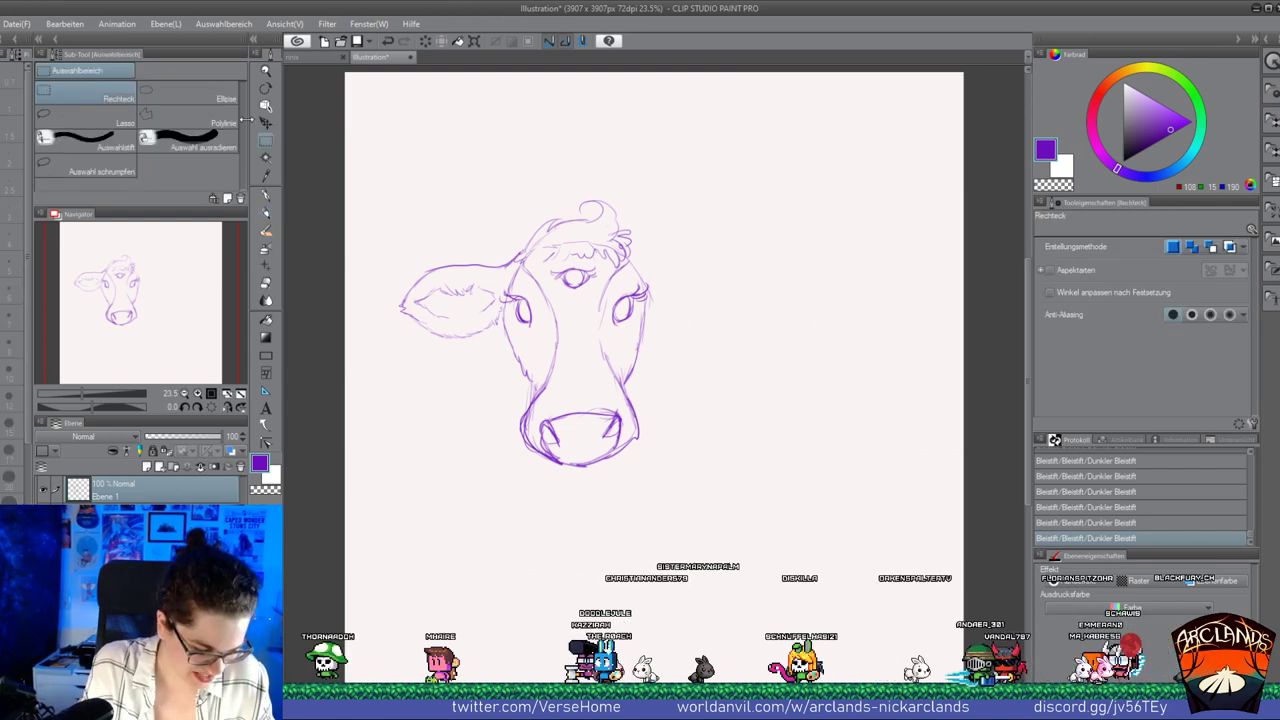
left_click(138, 121)
mouse_move(524, 248)
left_mouse_down()
mouse_move(451, 246)
mouse_move(476, 338)
mouse_move(493, 325)
left_mouse_up()
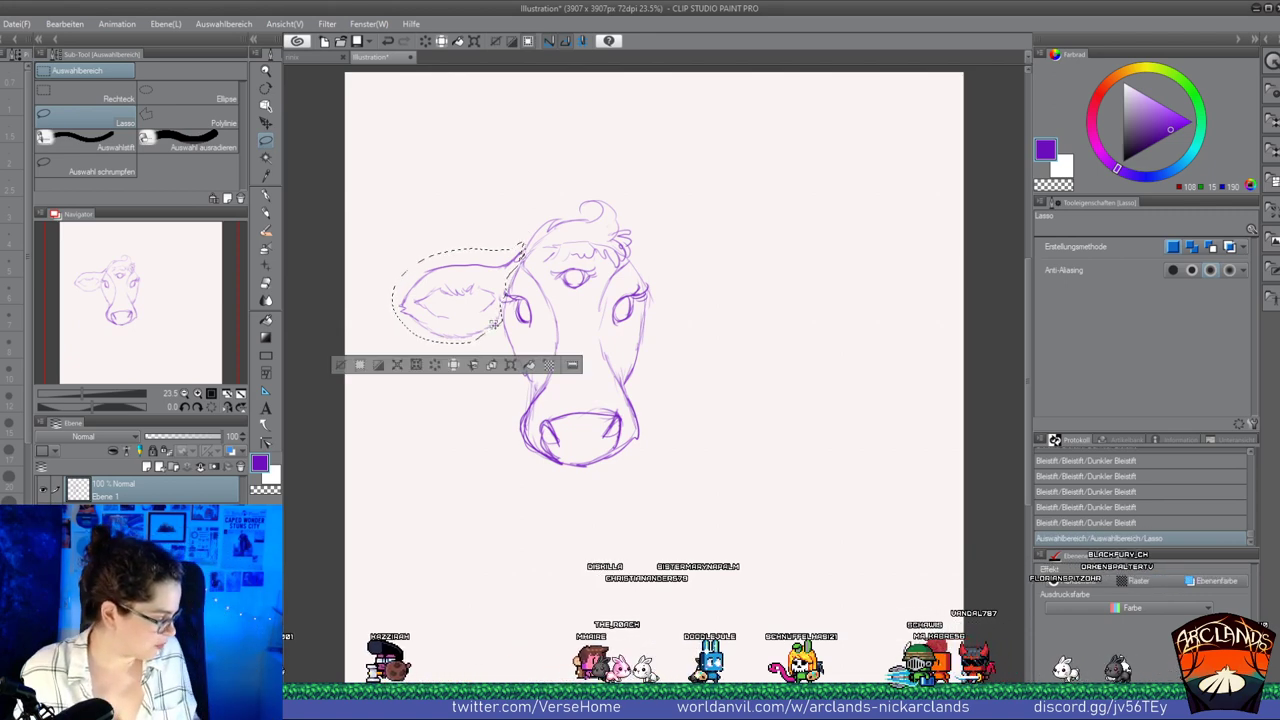
key("ctrl+v")
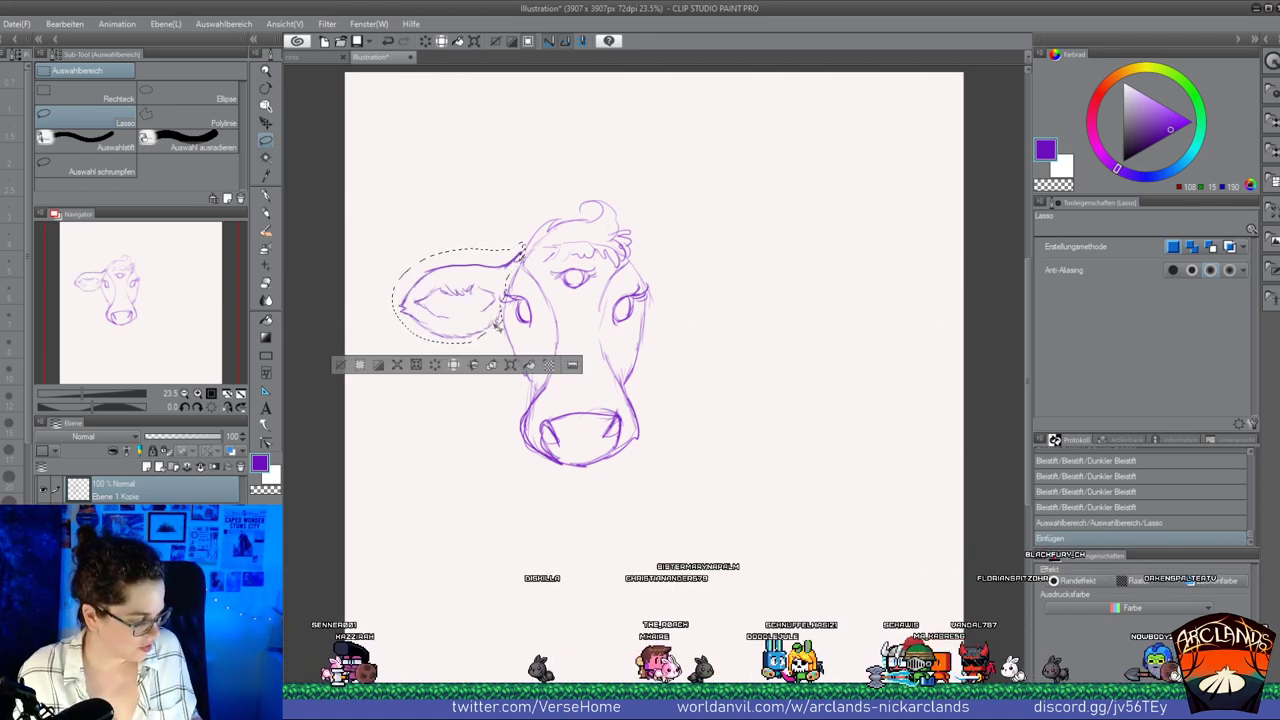
Mirror the copied ear, fit it to the right side of the cow's head and merge it into the sketch layer
left_click(265, 124)
left_click_drag(479, 302, 735, 291)
left_click(65, 24)
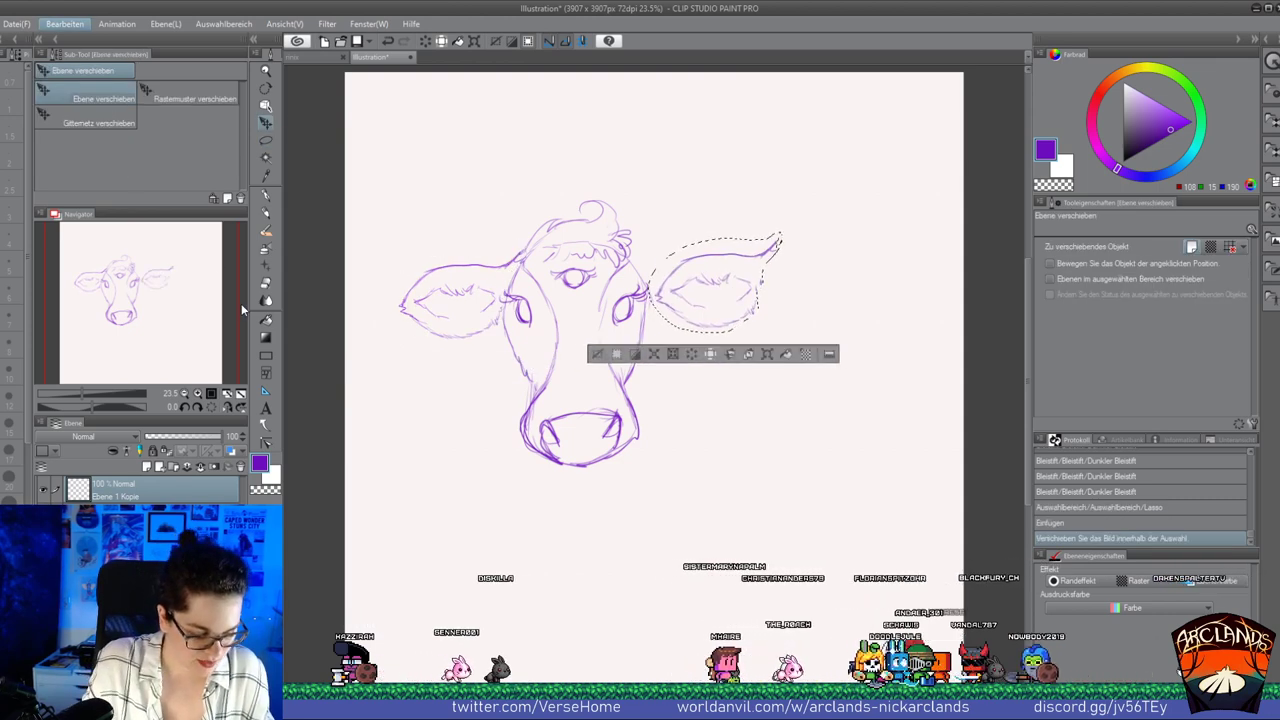
left_click(378, 349)
left_click_drag(735, 300, 703, 310)
left_click(668, 368)
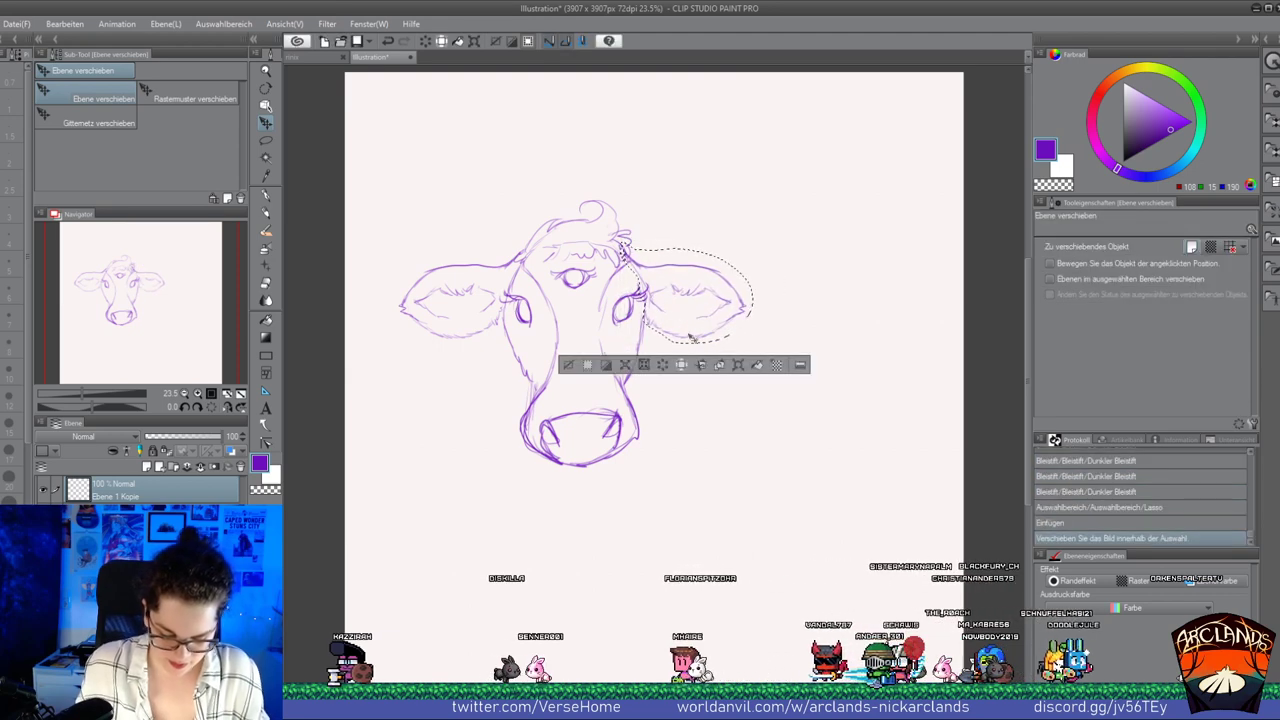
key("ctrl+d")
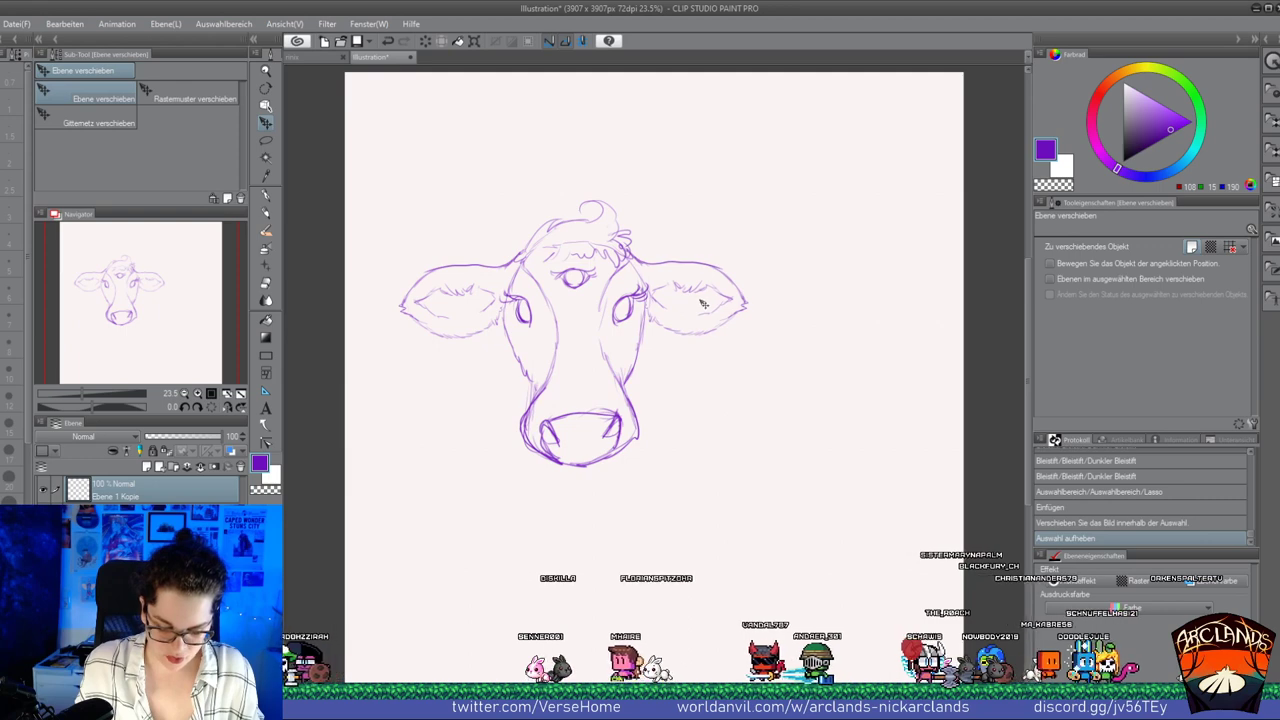
left_click_drag(703, 303, 709, 310)
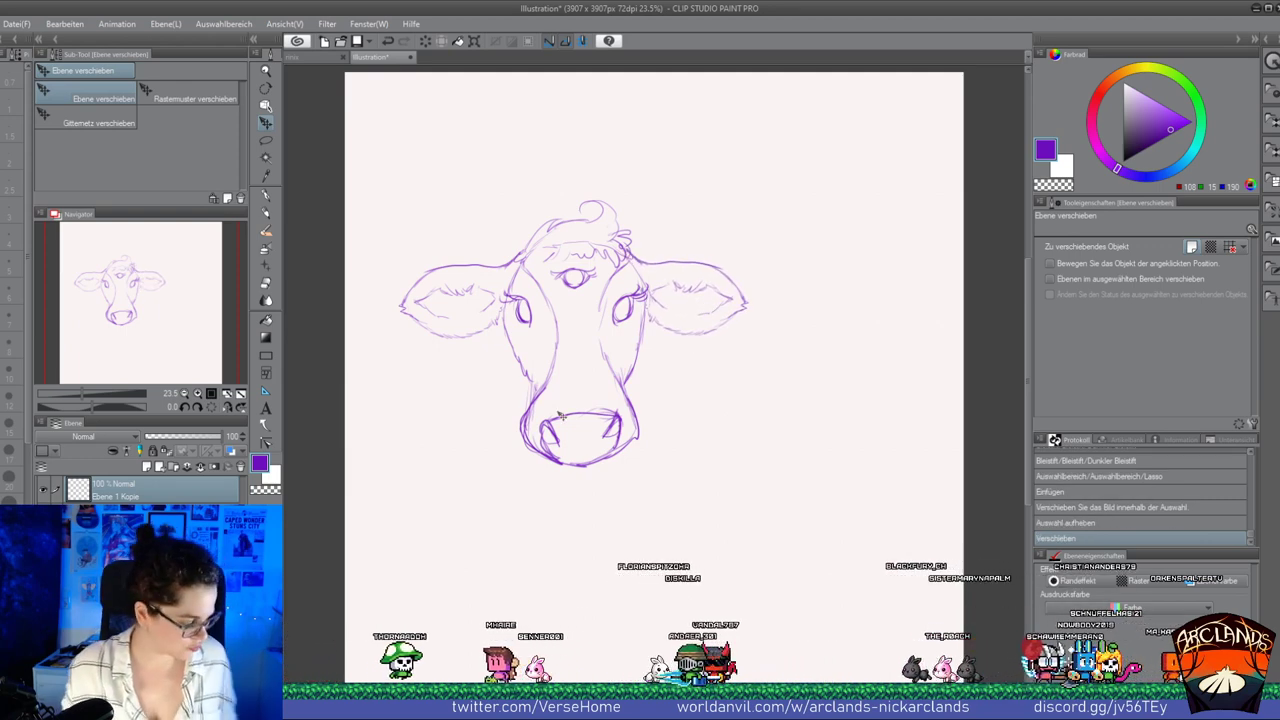
key("ctrl+e")
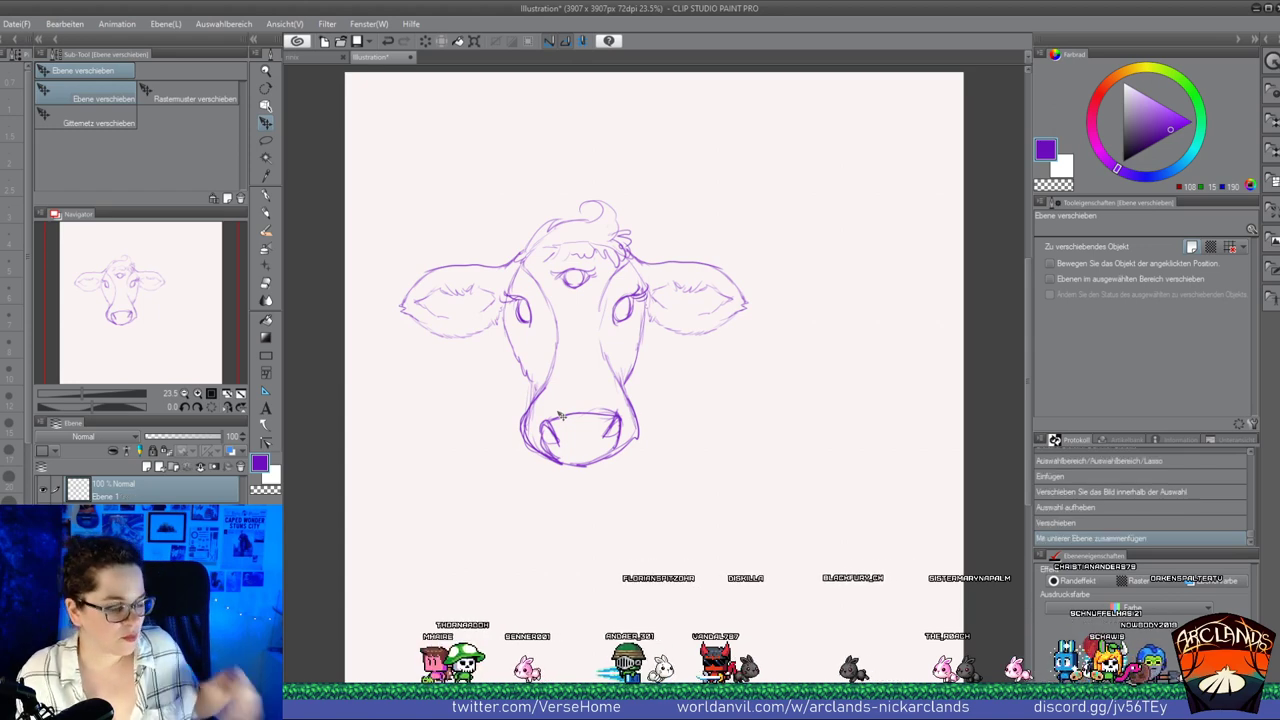
Pencil a first back line, the chest and two front legs with hooves below the cow's head
key("p")
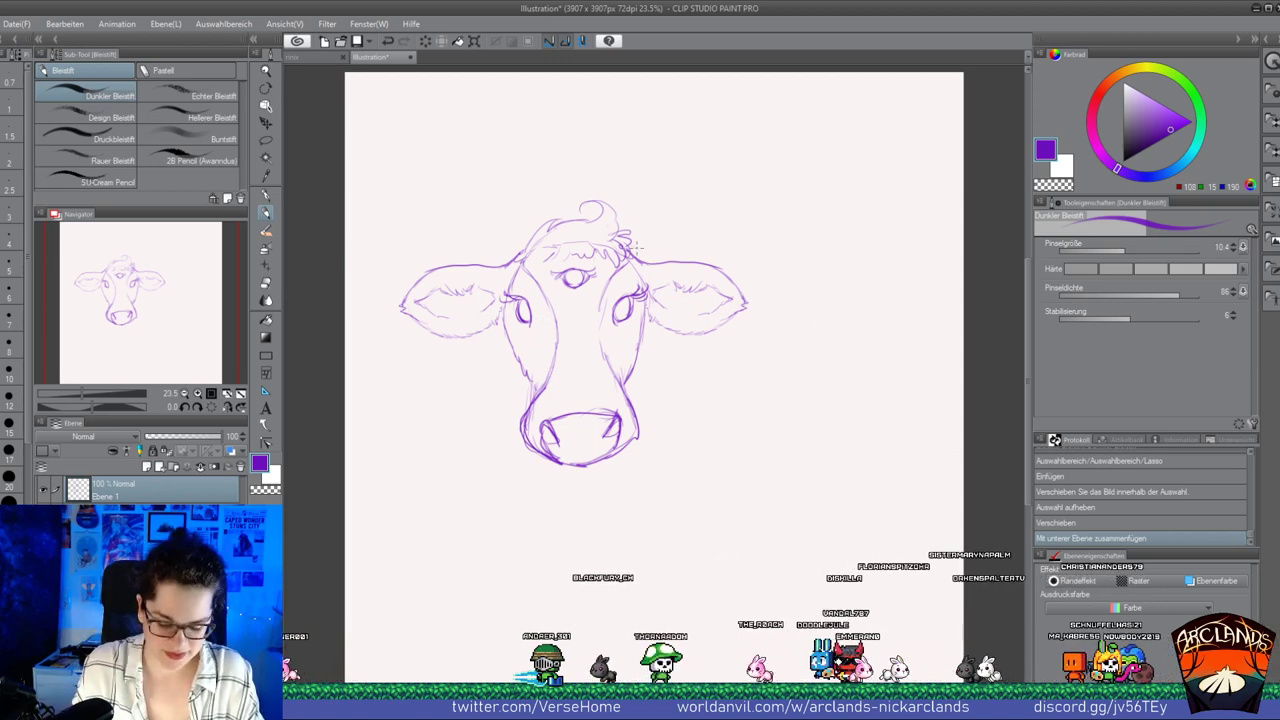
left_click_drag(616, 232, 630, 244)
left_click_drag(620, 236, 634, 248)
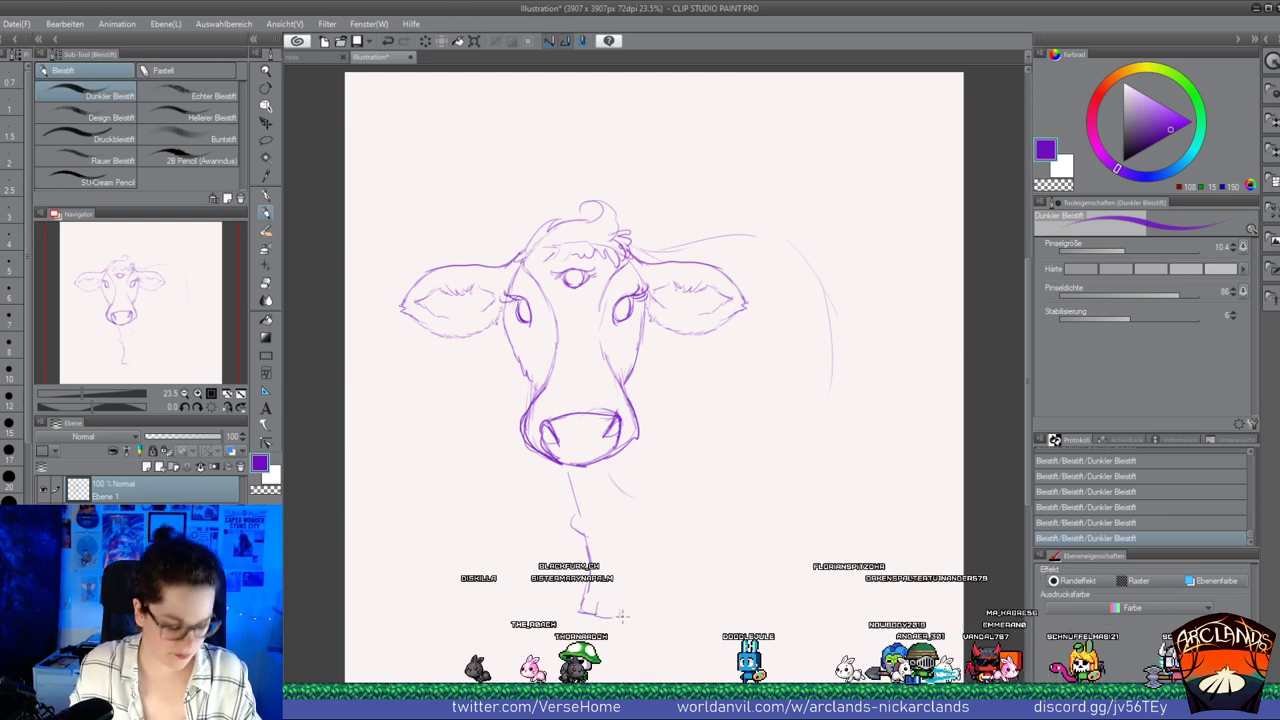
mouse_move(621, 600)
left_mouse_down()
mouse_move(621, 617)
mouse_move(628, 590)
mouse_move(590, 476)
mouse_move(641, 544)
mouse_move(670, 541)
left_mouse_up()
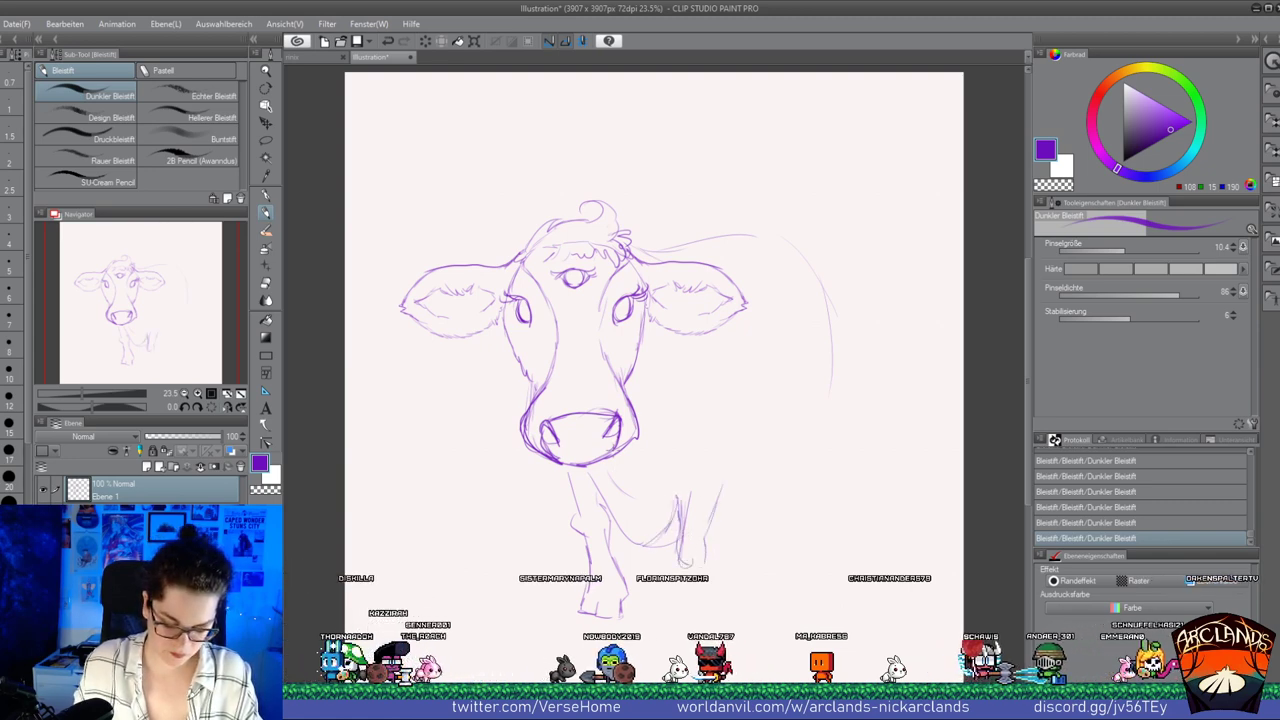
mouse_move(688, 568)
left_mouse_down()
mouse_move(672, 614)
mouse_move(706, 618)
mouse_move(714, 600)
mouse_move(697, 617)
left_mouse_up()
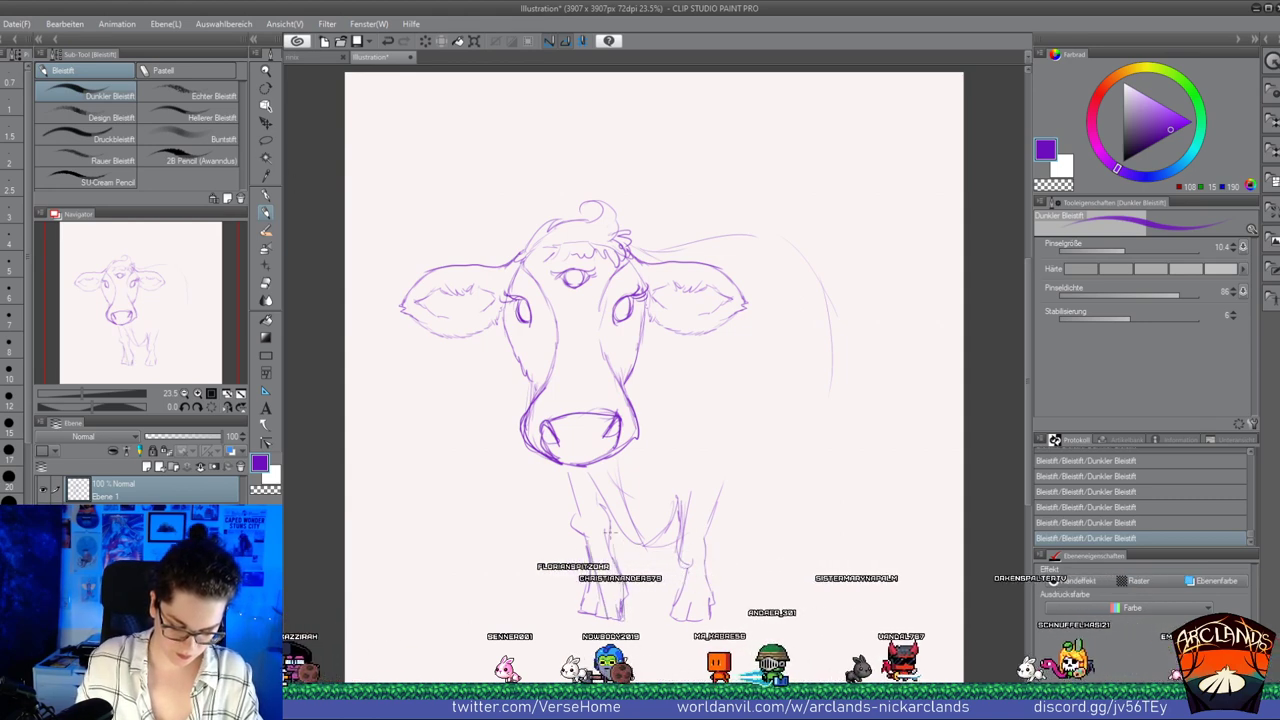
Replace the hoofed front legs with shorter tapering ones and outline the cow's rounded back, belly and hind legs
left_click(266, 288)
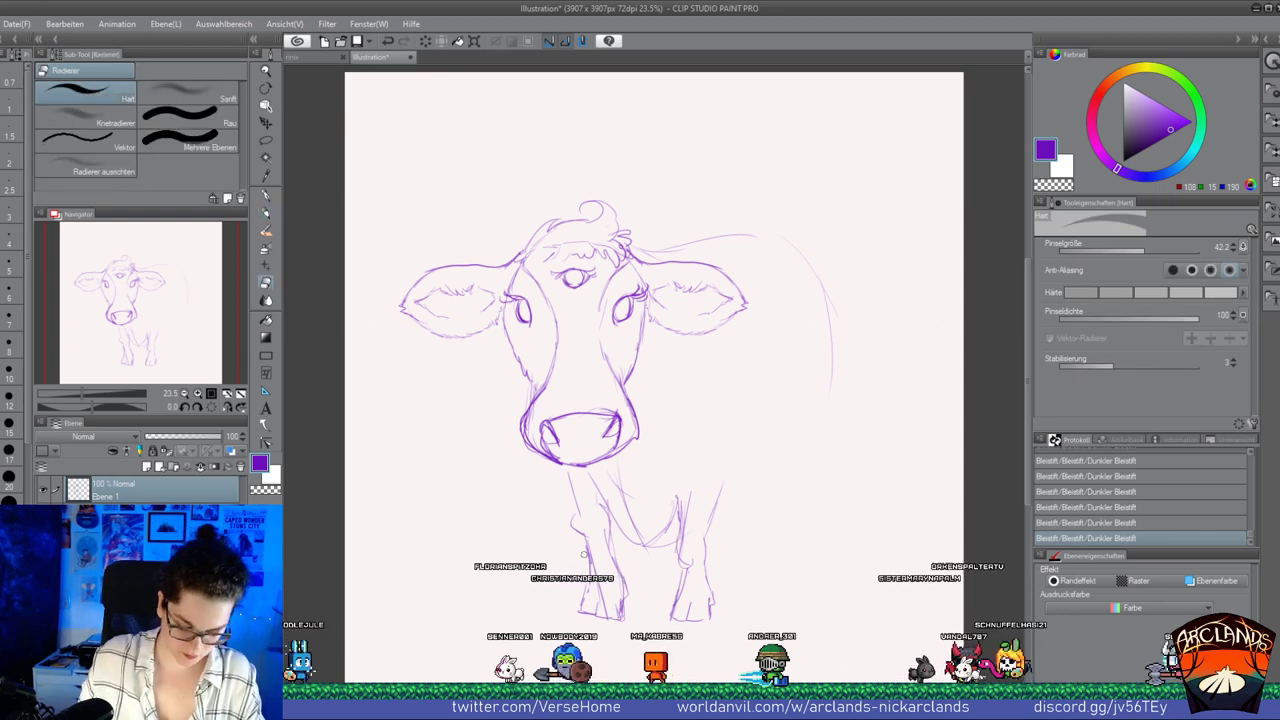
mouse_move(610, 533)
left_mouse_down()
mouse_move(606, 631)
mouse_move(645, 634)
mouse_move(704, 559)
mouse_move(702, 612)
mouse_move(682, 537)
left_mouse_up()
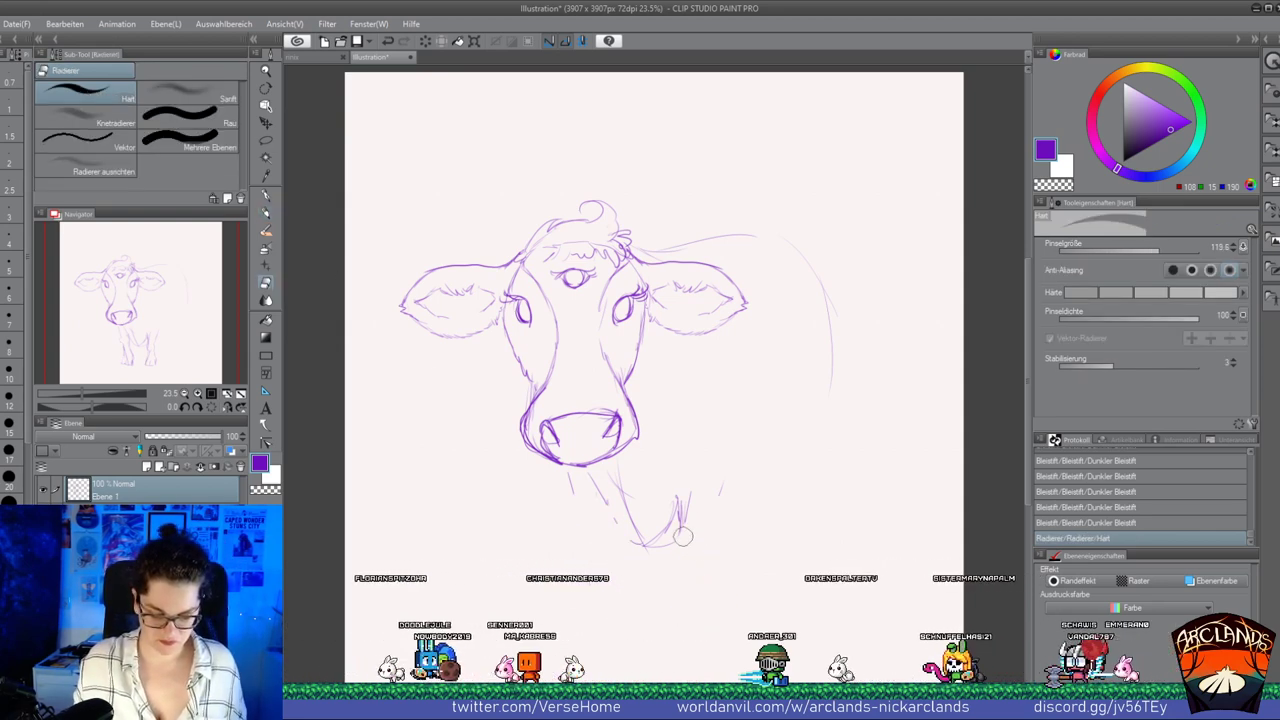
left_click(266, 212)
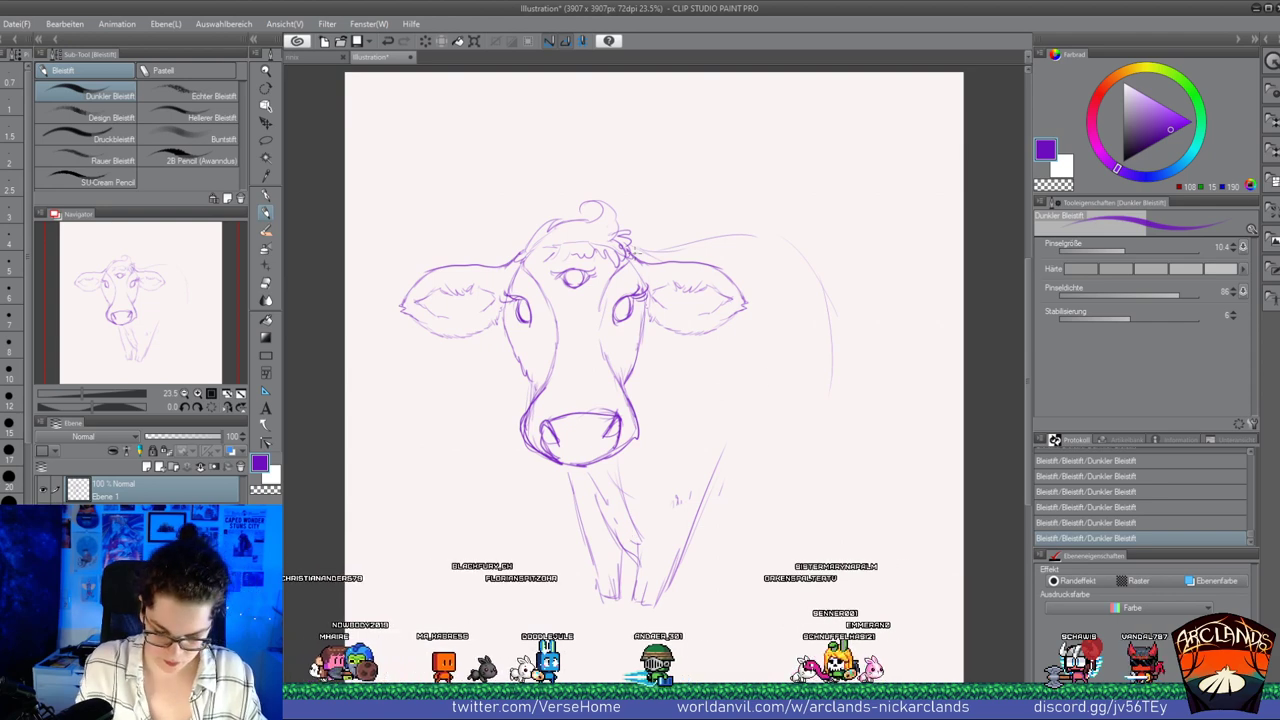
left_click_drag(660, 248, 775, 550)
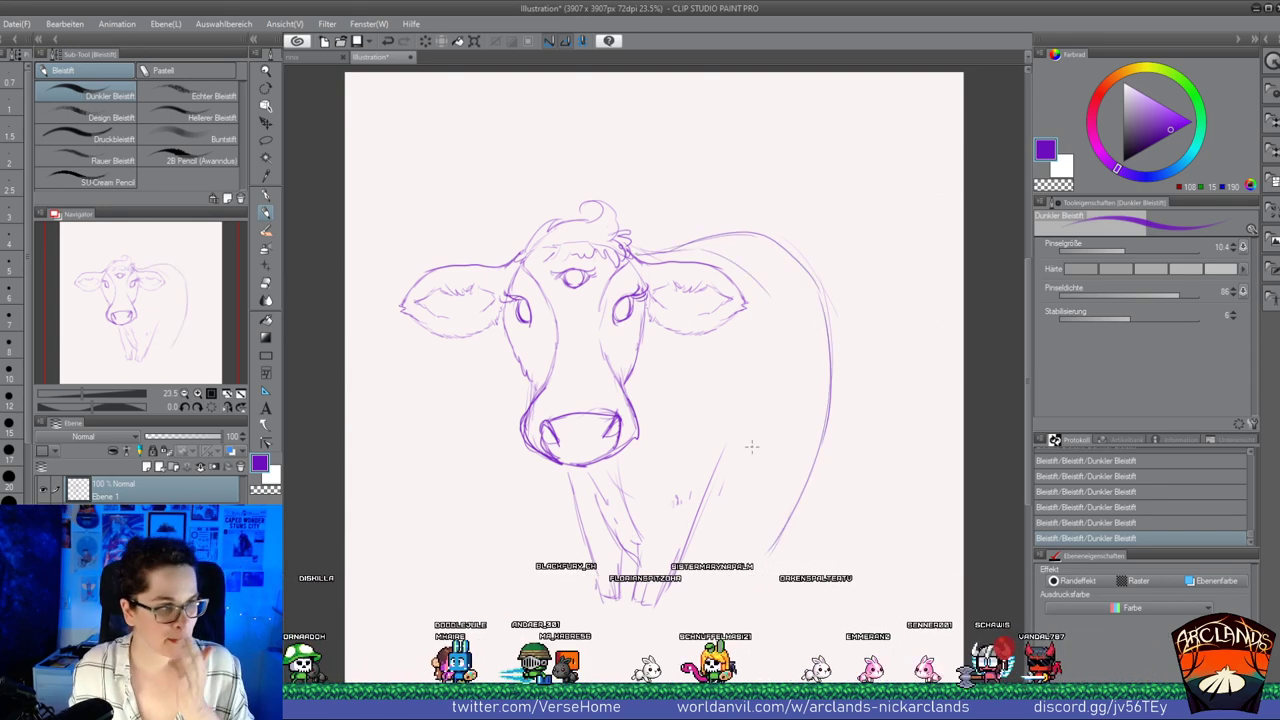
left_click_drag(698, 520, 785, 397)
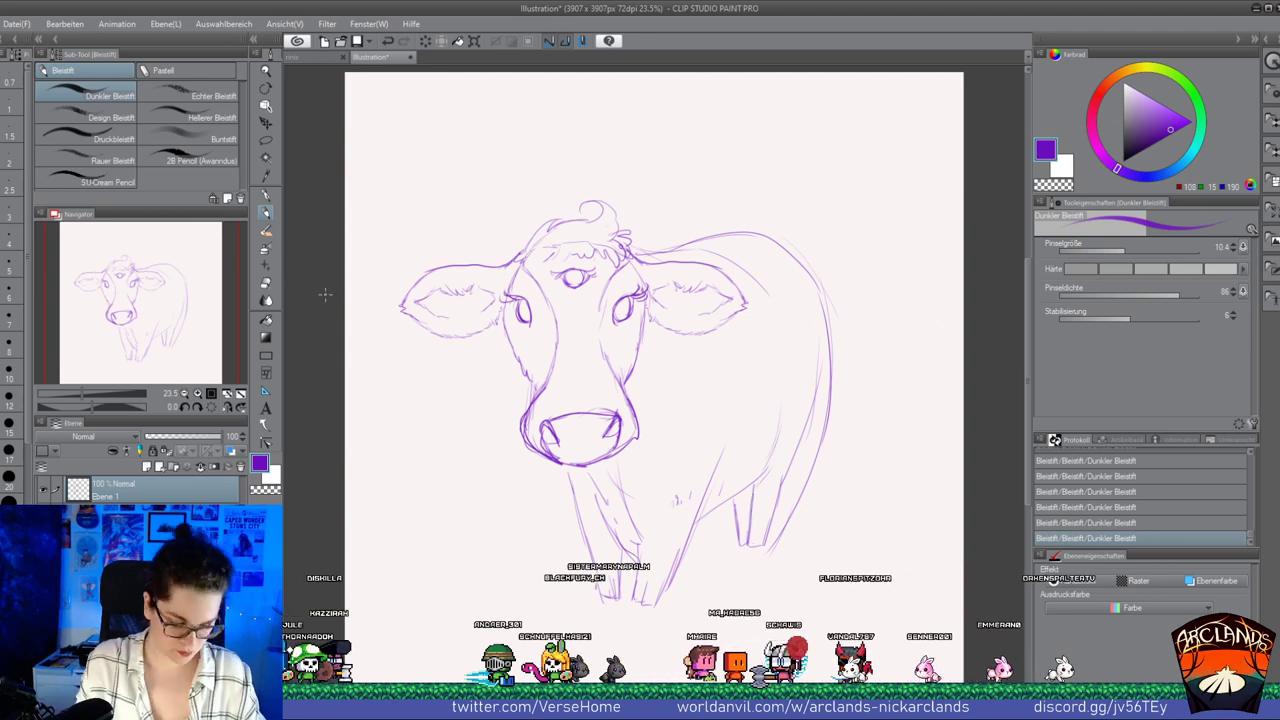
Erase the contour of the cow's back and rump and redraw it as a fuller curve rising behind the right ear
key("e")
mouse_move(822, 435)
left_mouse_down()
mouse_move(818, 298)
mouse_move(710, 219)
left_mouse_up()
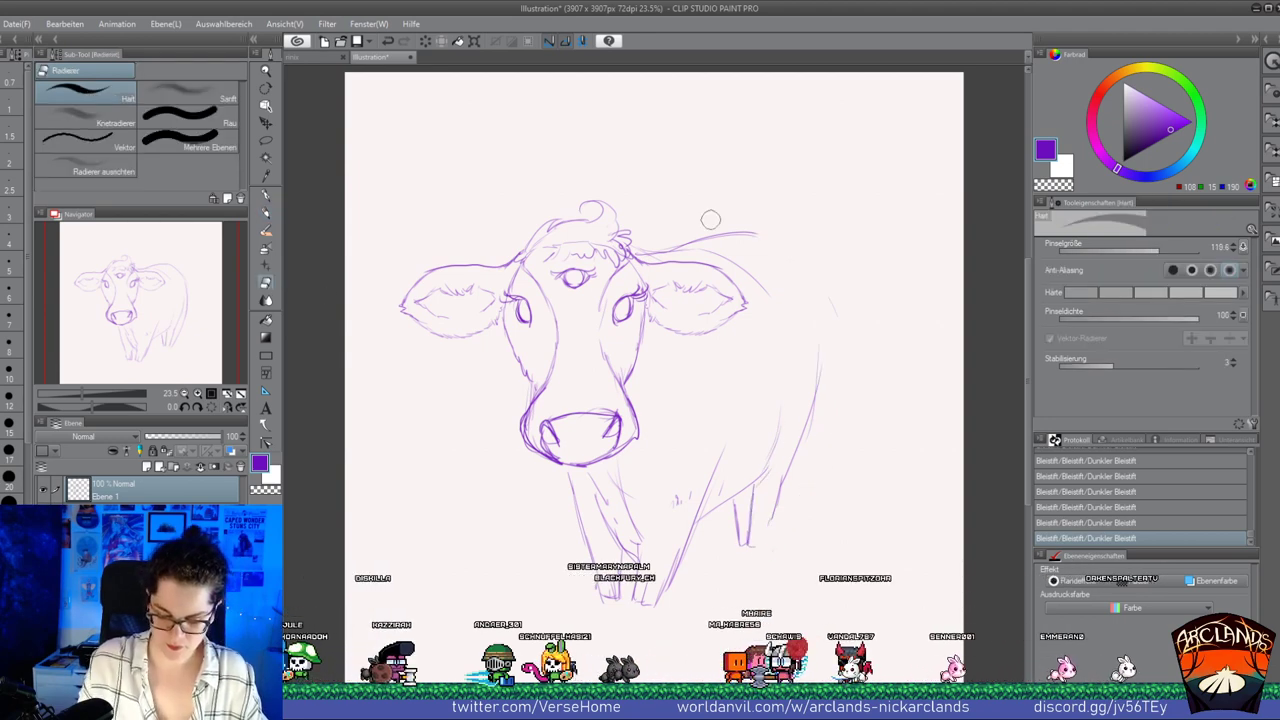
mouse_move(645, 247)
left_mouse_down()
mouse_move(708, 250)
mouse_move(762, 280)
left_mouse_up()
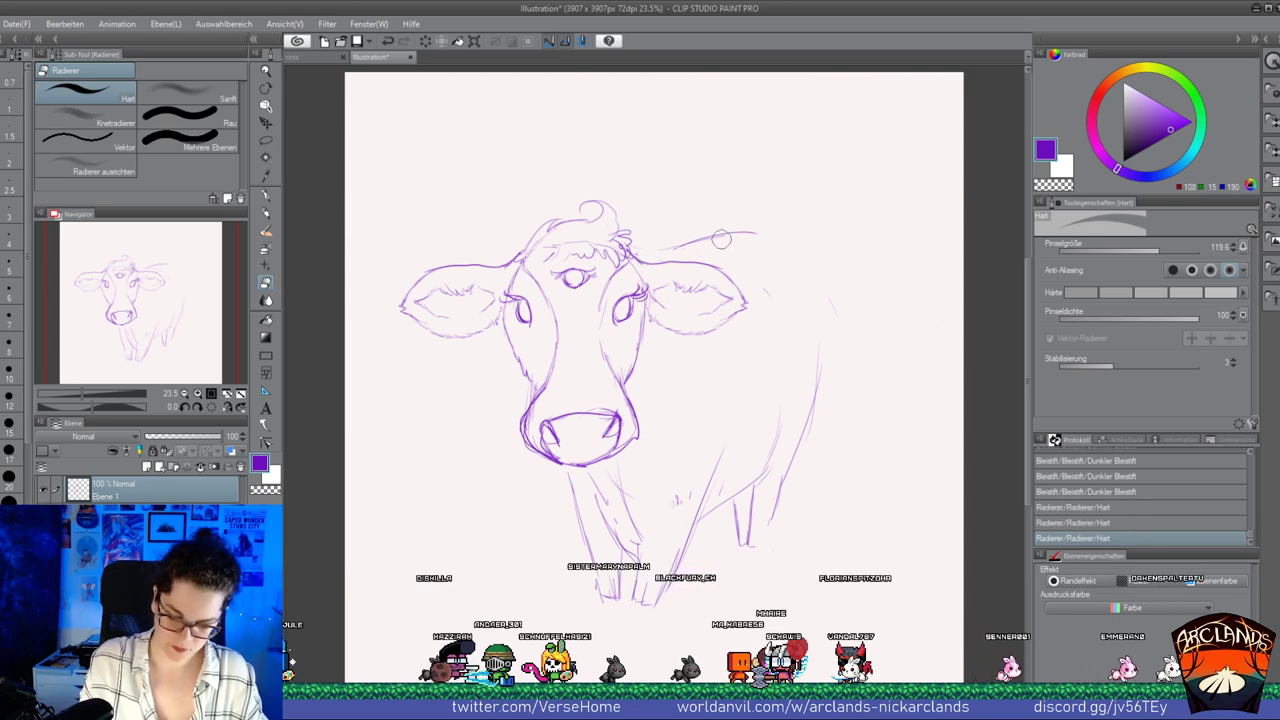
left_click_drag(721, 239, 680, 242)
key("p")
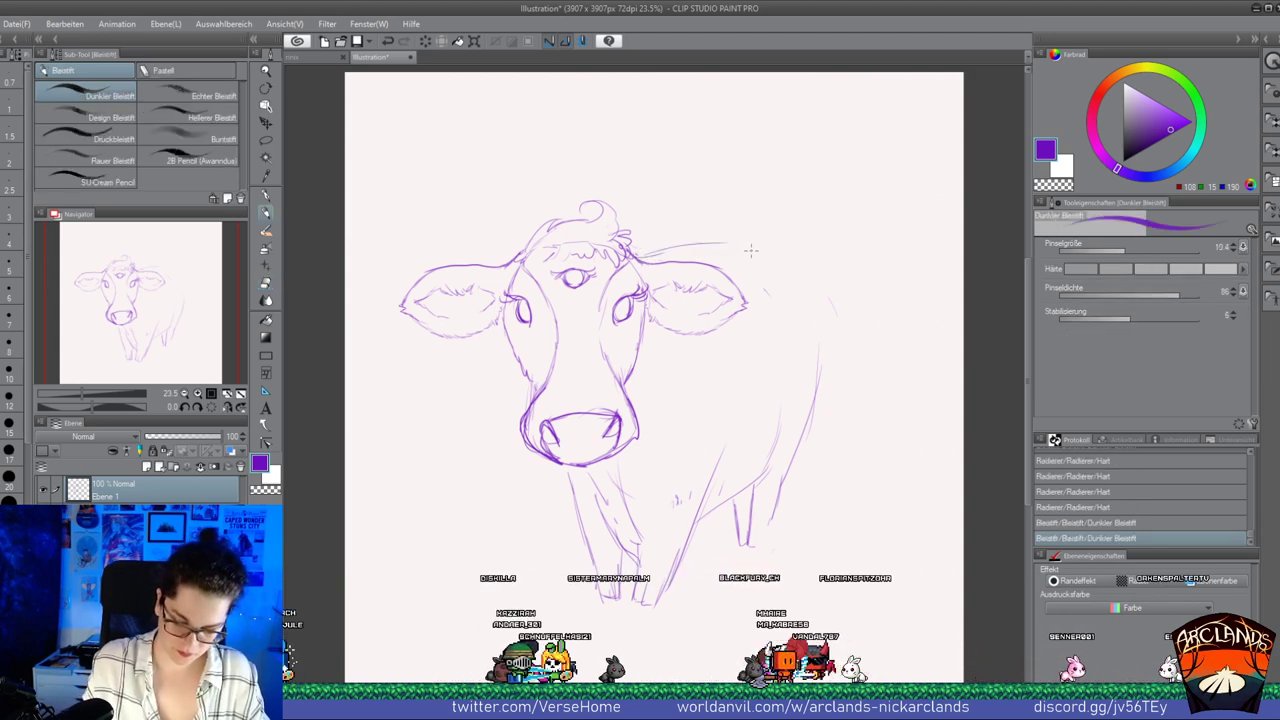
left_click_drag(645, 256, 678, 243)
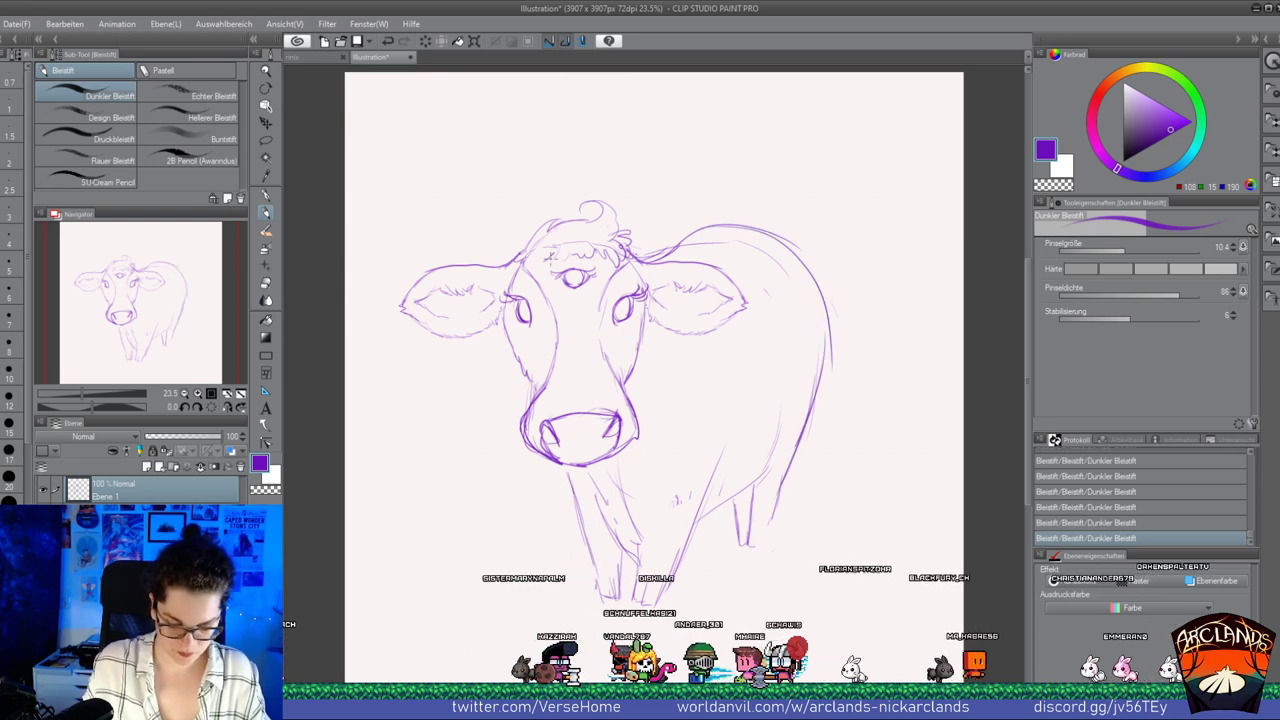
Erase the cow's two side eyes and the muzzle with its nostrils, keeping the forehead eye
key("e")
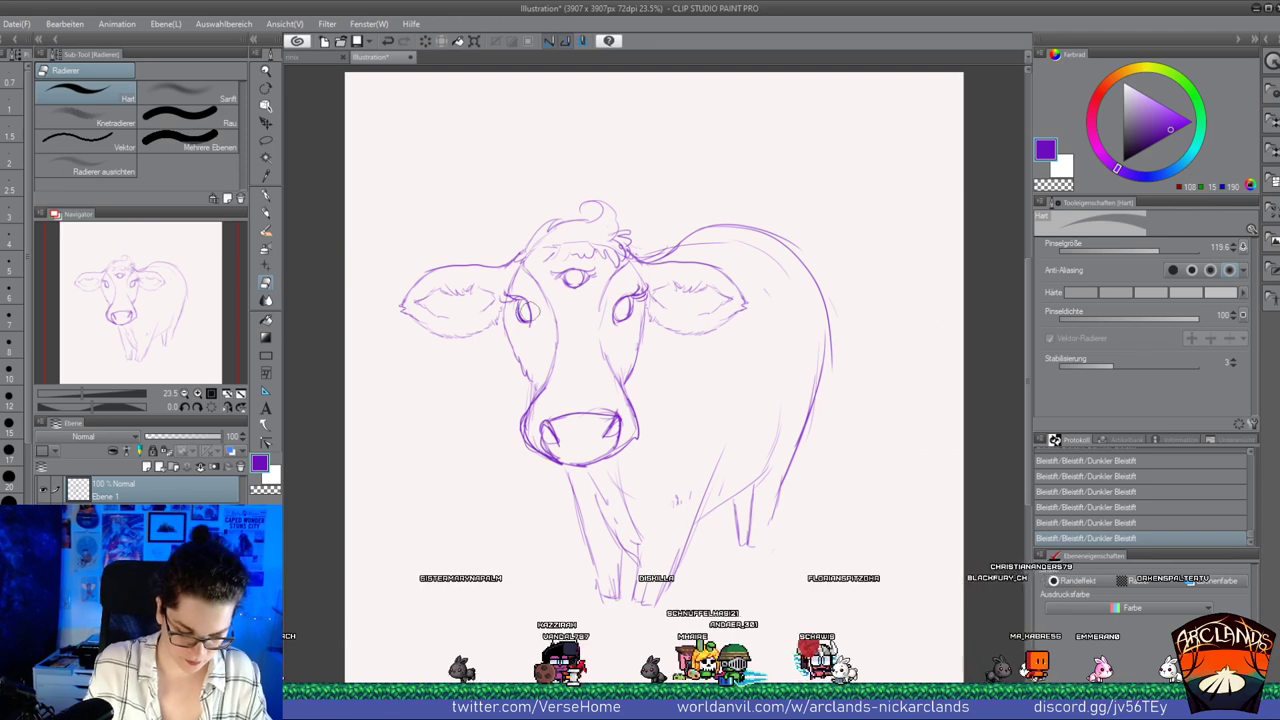
left_click_drag(531, 312, 510, 297)
left_click_drag(624, 312, 638, 295)
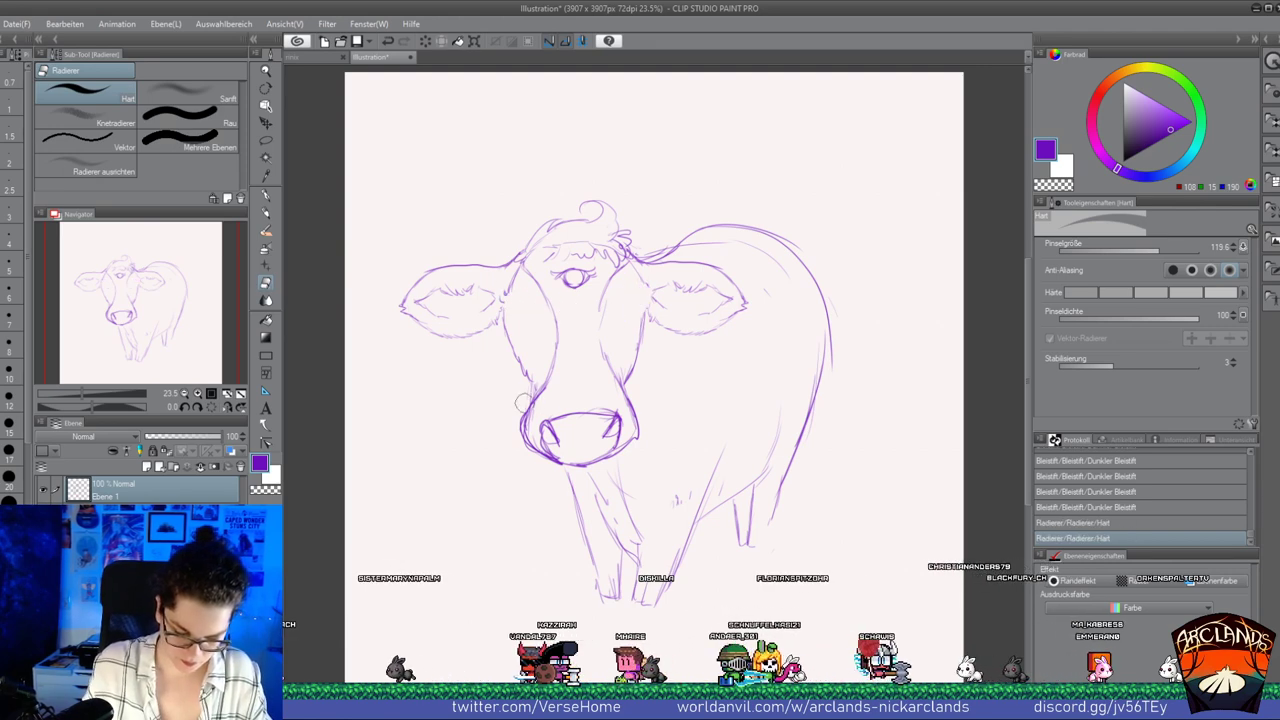
left_click_drag(526, 400, 535, 446)
mouse_move(629, 400)
left_mouse_down()
mouse_move(628, 445)
mouse_move(631, 413)
mouse_move(568, 454)
mouse_move(533, 439)
mouse_move(573, 460)
mouse_move(516, 426)
mouse_move(587, 434)
mouse_move(545, 425)
mouse_move(563, 466)
left_mouse_up()
Redraw the cow's nose with two rounded nostrils and the surrounding muzzle outline using the G-Pen
key("p")
left_click_drag(543, 424, 582, 426)
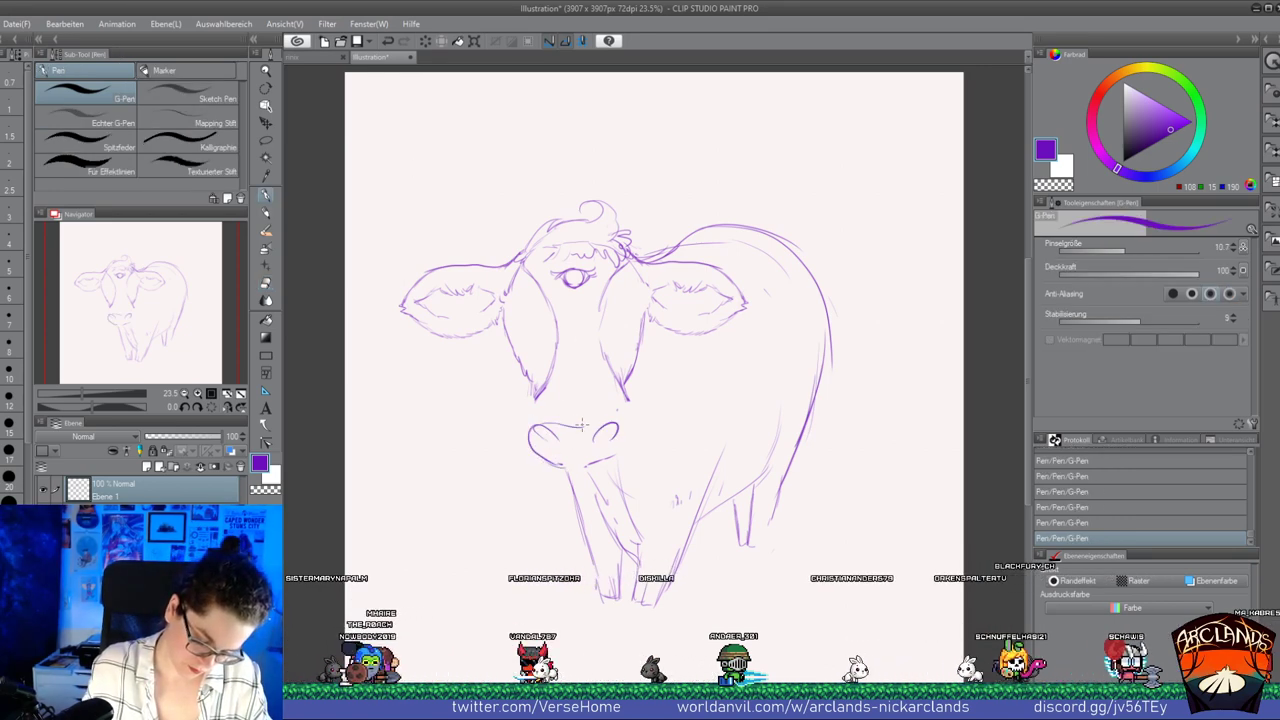
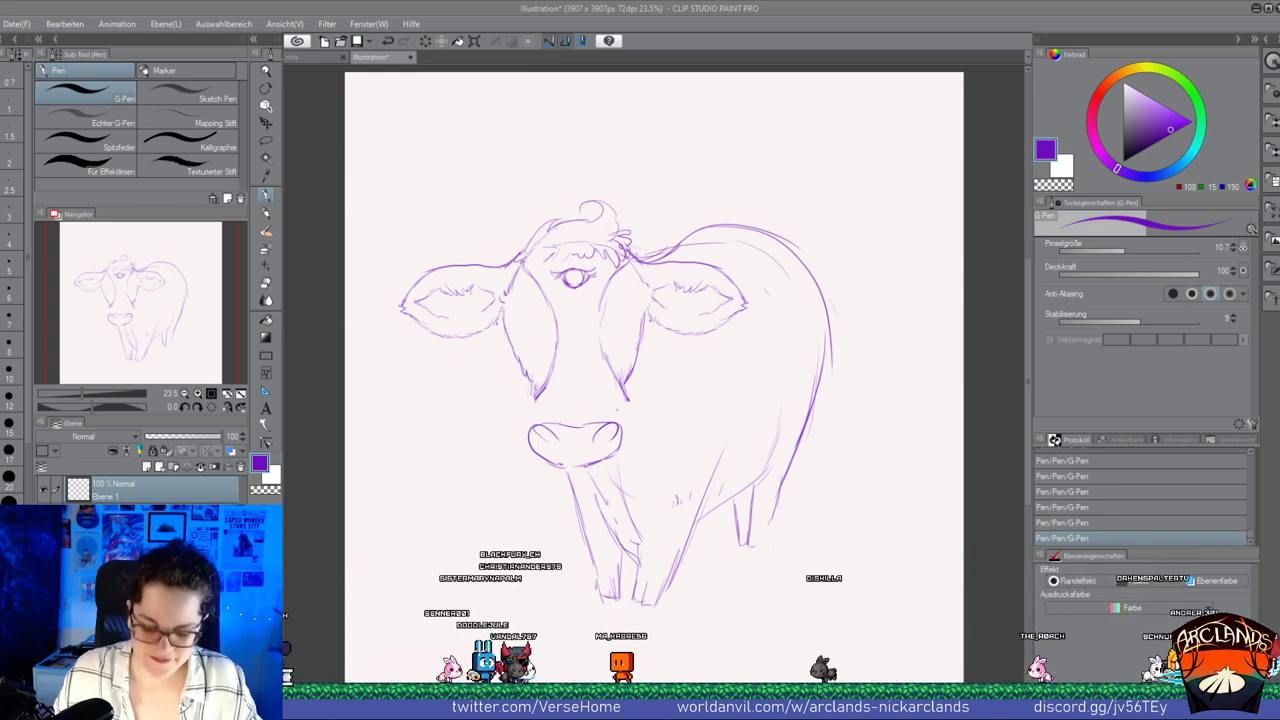
left_click(631, 5)
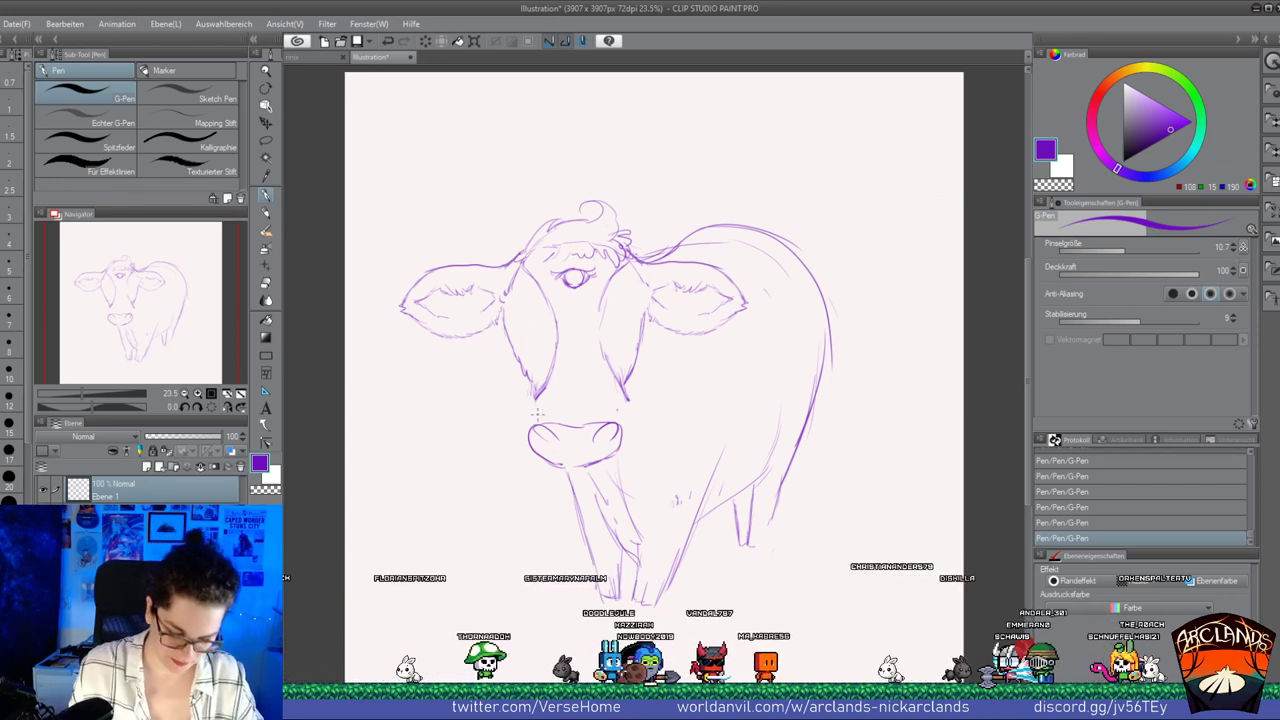
mouse_move(536, 400)
left_mouse_down()
mouse_move(522, 436)
mouse_move(561, 466)
left_mouse_up()
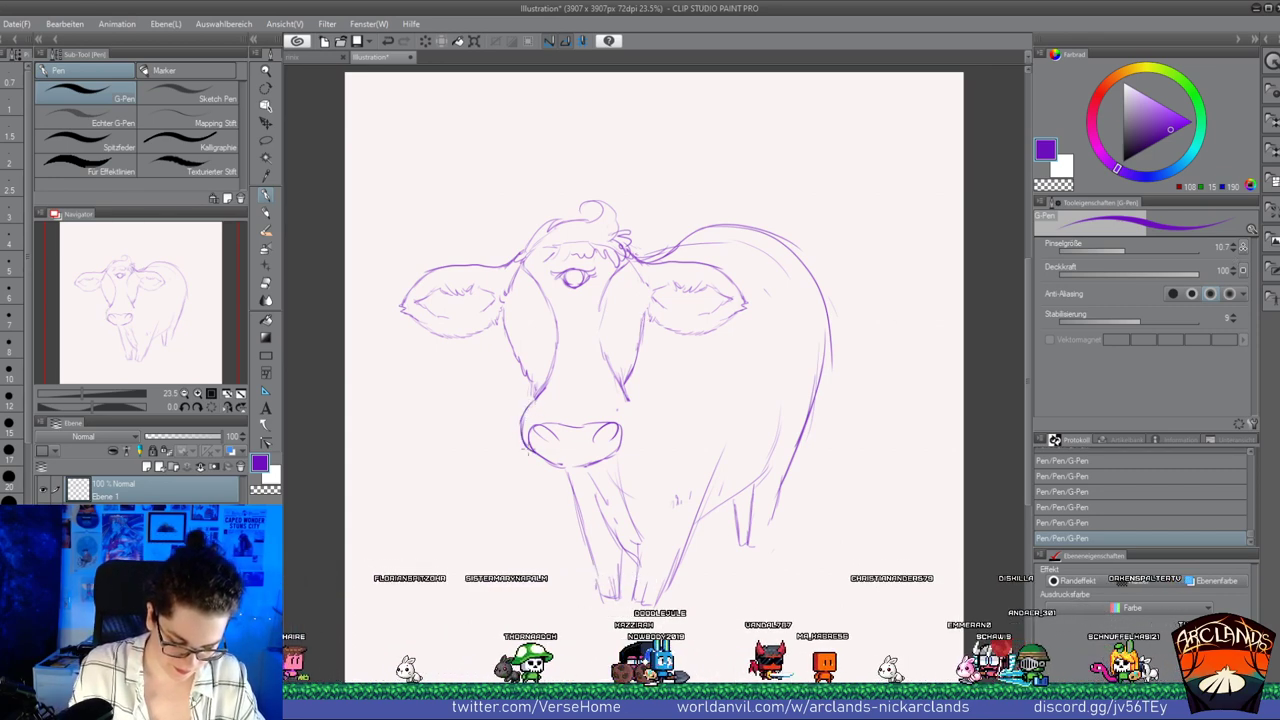
left_click_drag(625, 388, 584, 467)
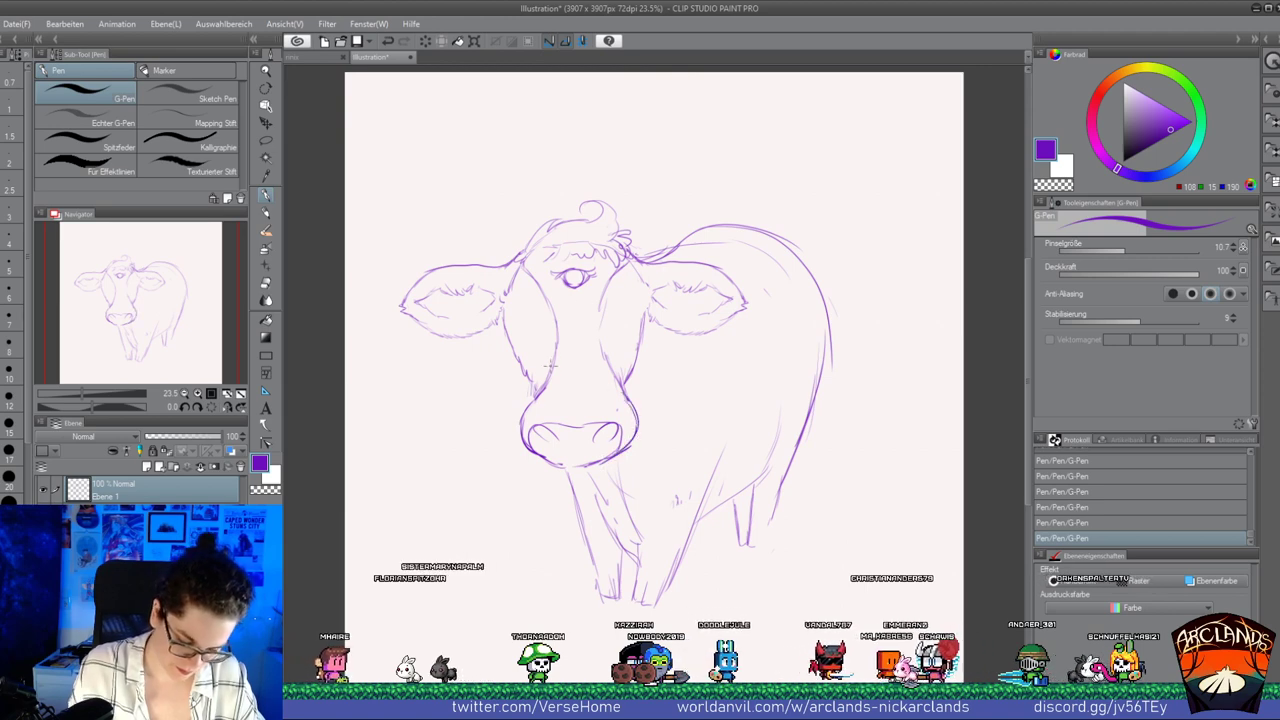
Thicken both sides of the muzzle outline and connect them to the inner face contours
left_click_drag(545, 387, 522, 430)
left_click_drag(547, 385, 522, 434)
left_click_drag(554, 335, 524, 402)
left_click_drag(604, 350, 637, 418)
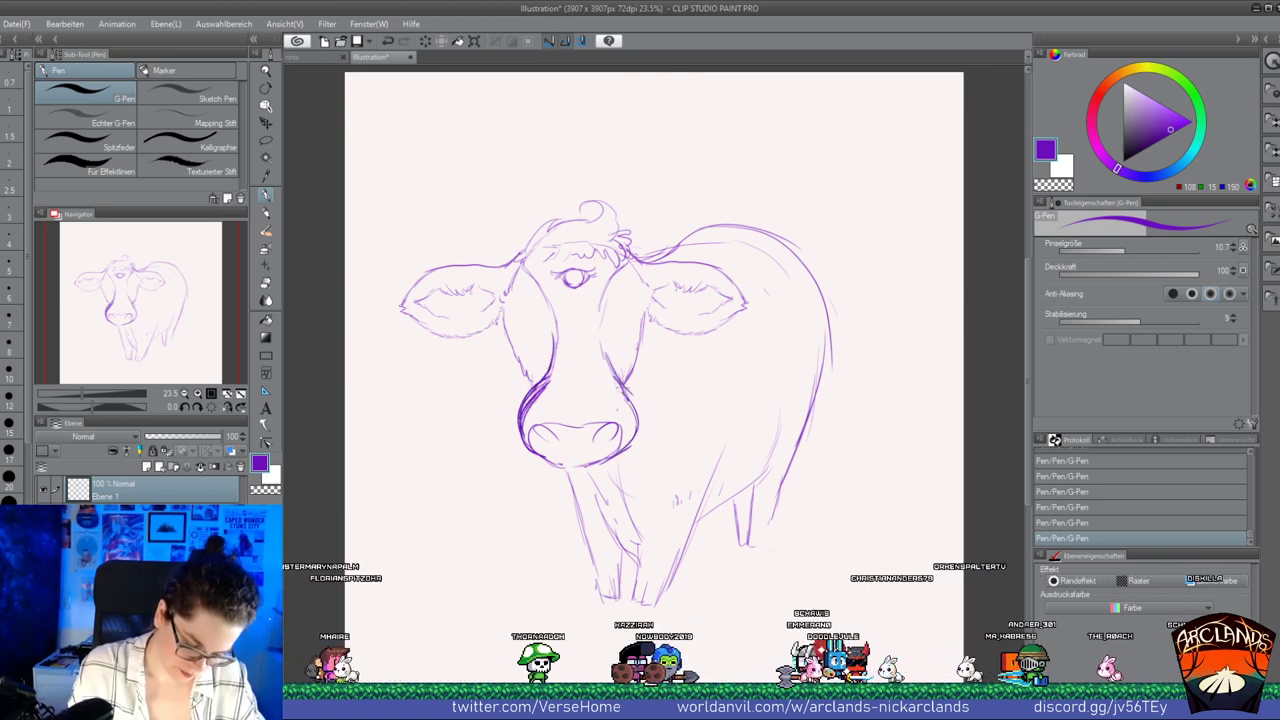
Redraw the two side eyes larger with pupils, highlights and thick lashes, and add matching lashes and shading to the forehead eye
left_click_drag(514, 300, 536, 325)
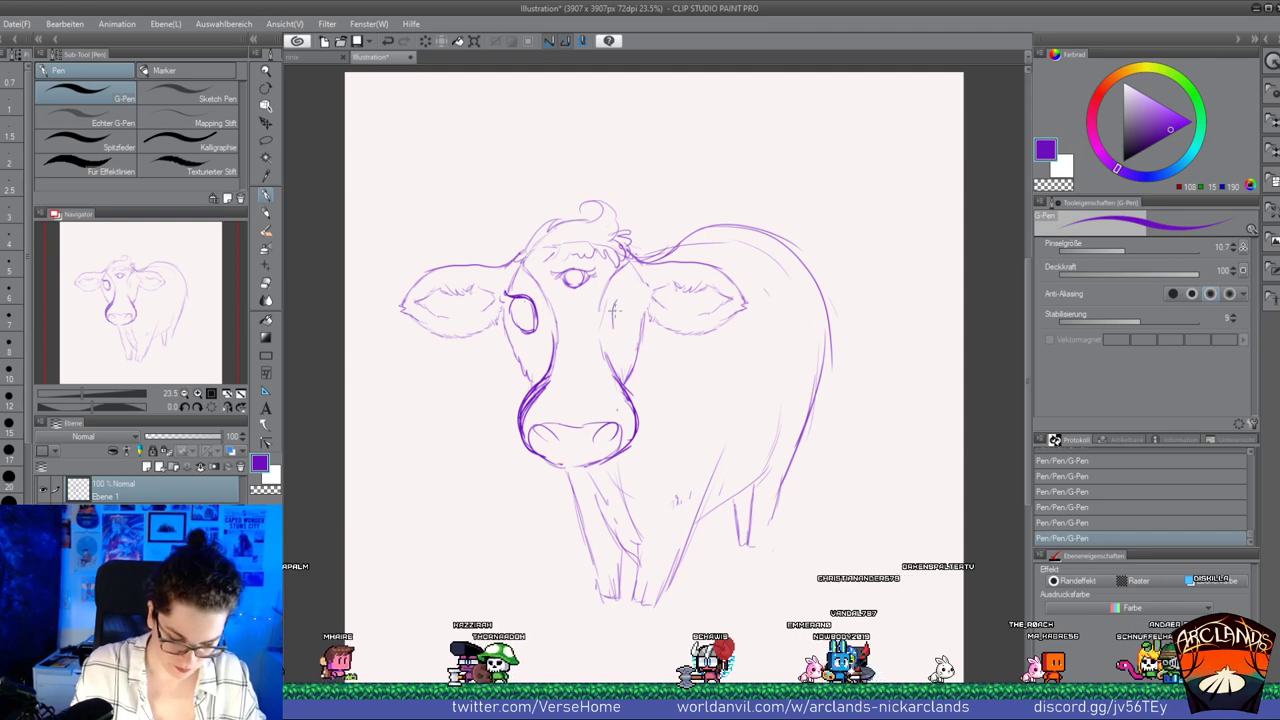
left_click_drag(628, 295, 615, 322)
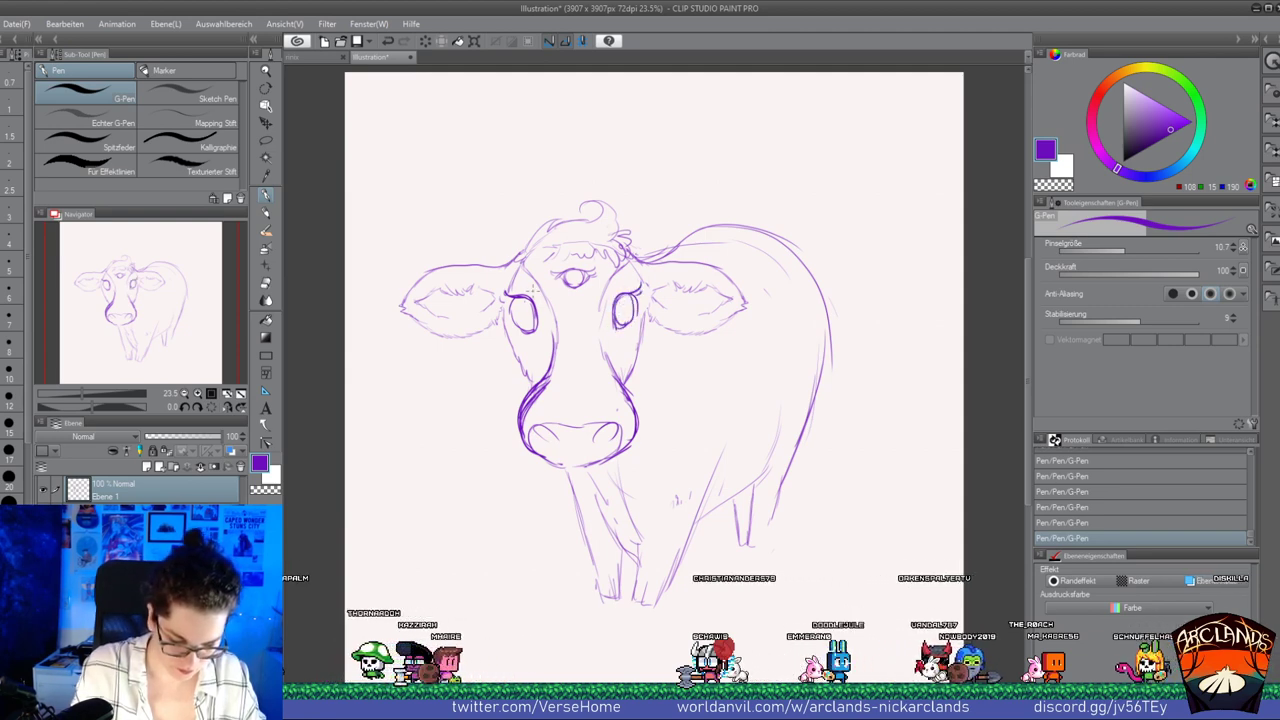
left_click_drag(522, 301, 529, 321)
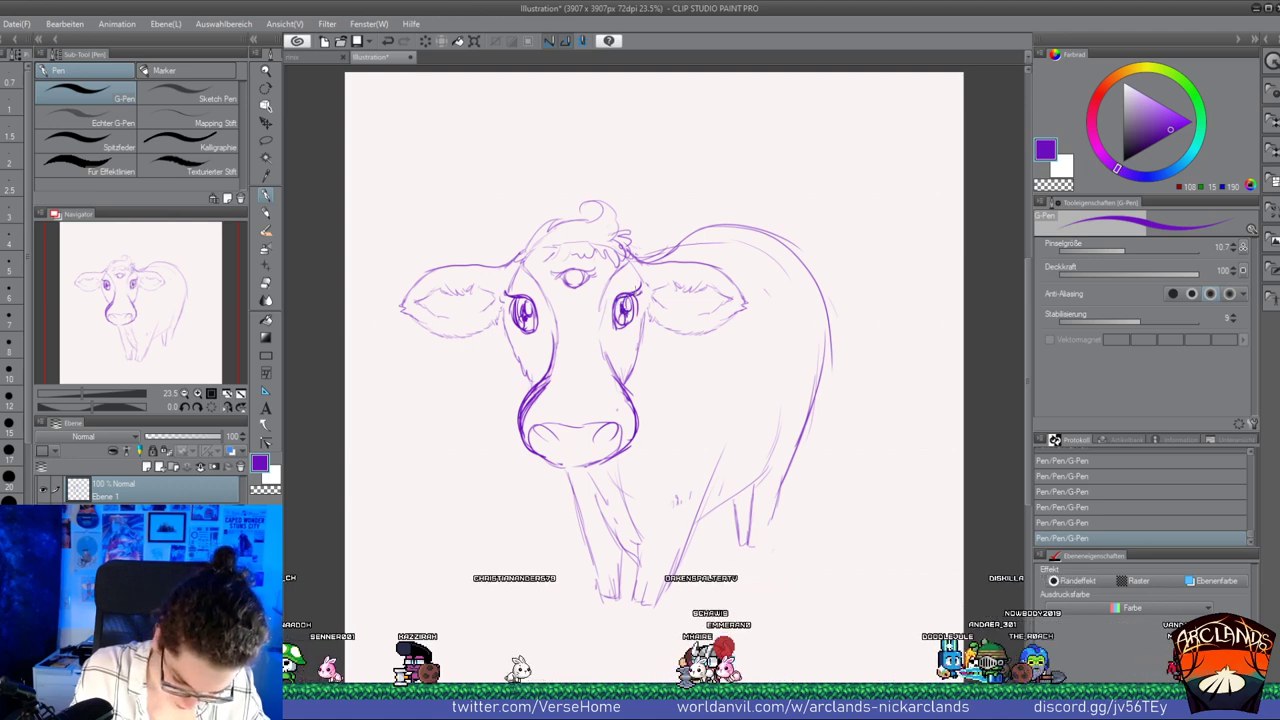
key("bracketright")
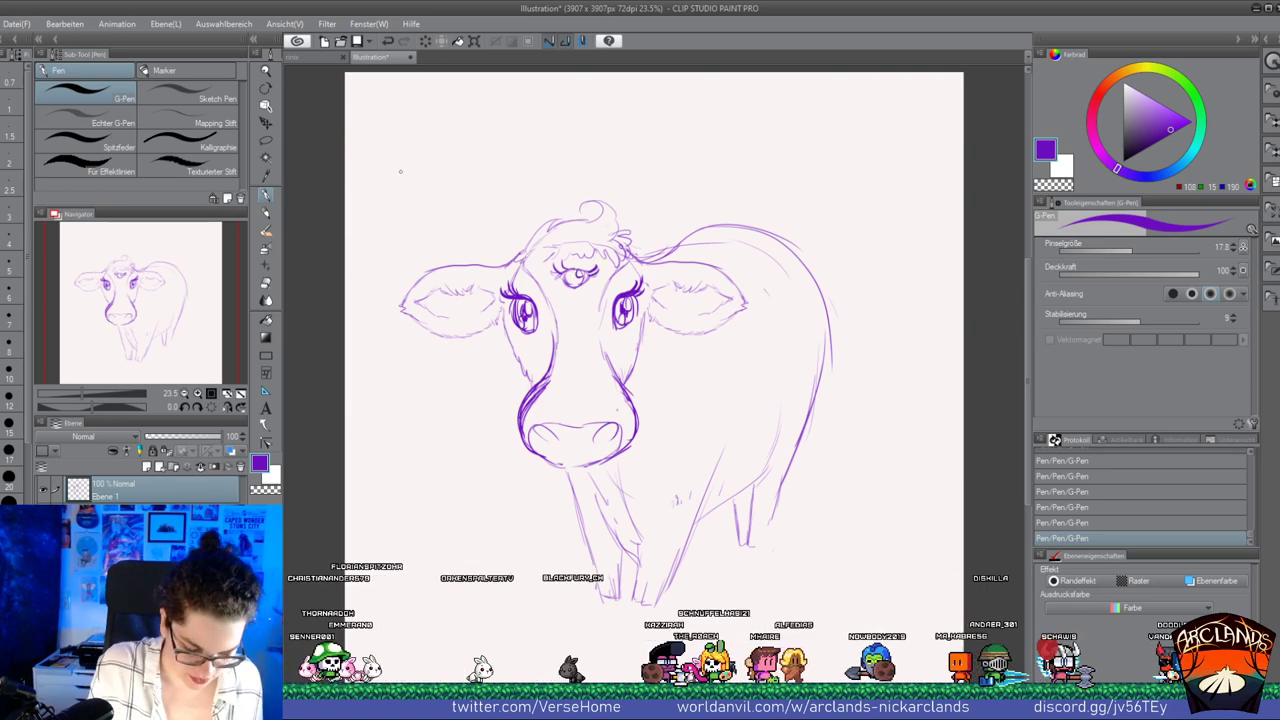
key("p")
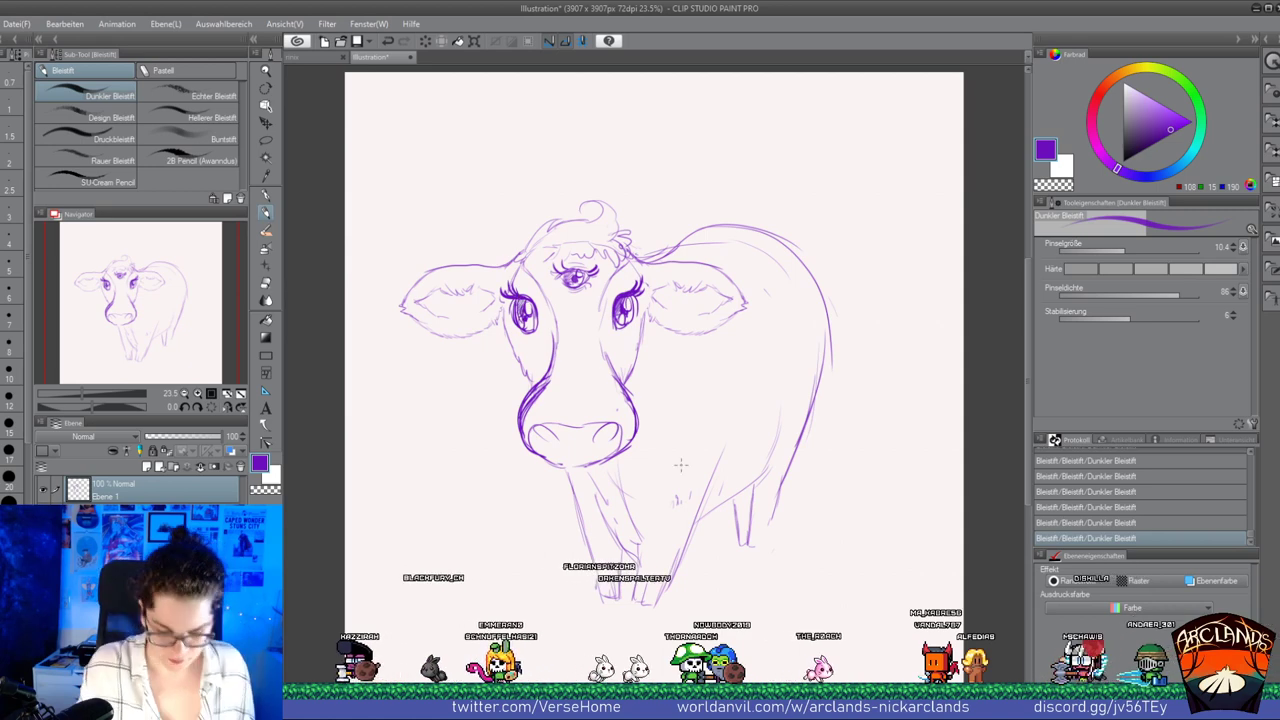
Enlarge the pencil to 31.4 and erase the excess strokes along both sides of the cow's muzzle outline
key("]")
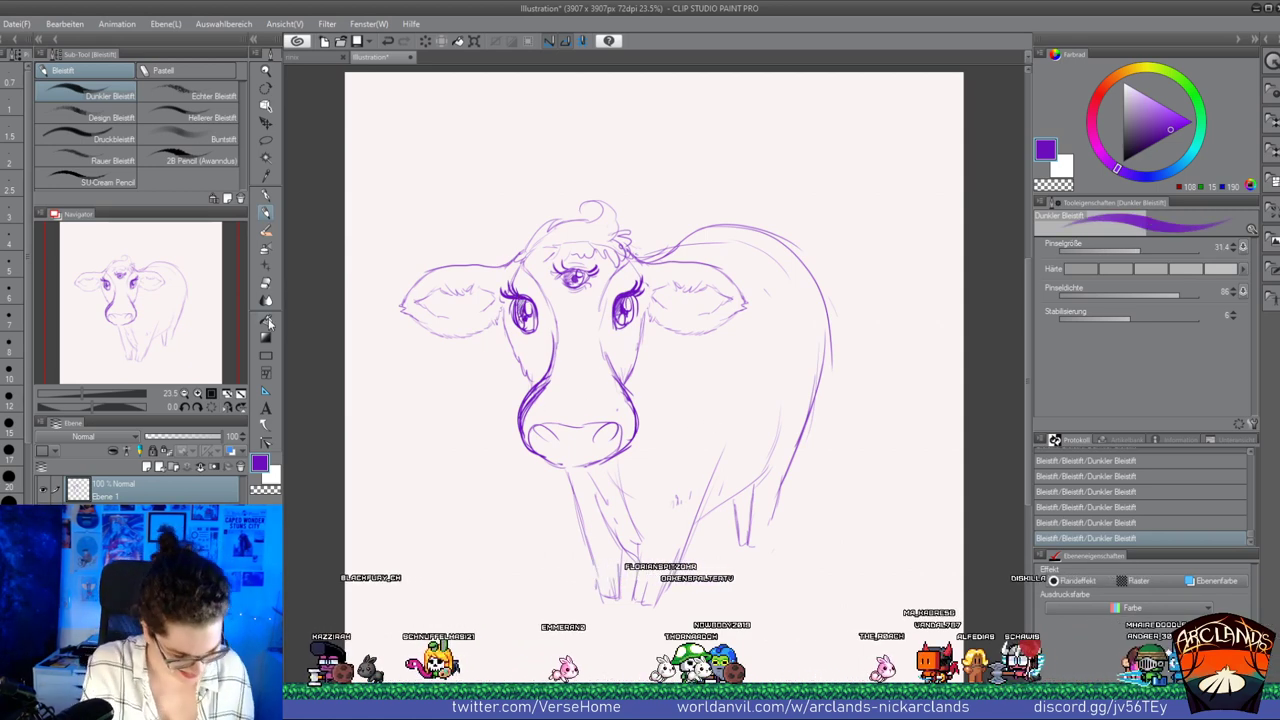
key("e")
mouse_move(528, 438)
left_mouse_down()
mouse_move(541, 455)
mouse_move(513, 415)
left_mouse_up()
left_click_drag(533, 422, 537, 407)
left_click_drag(615, 410, 614, 386)
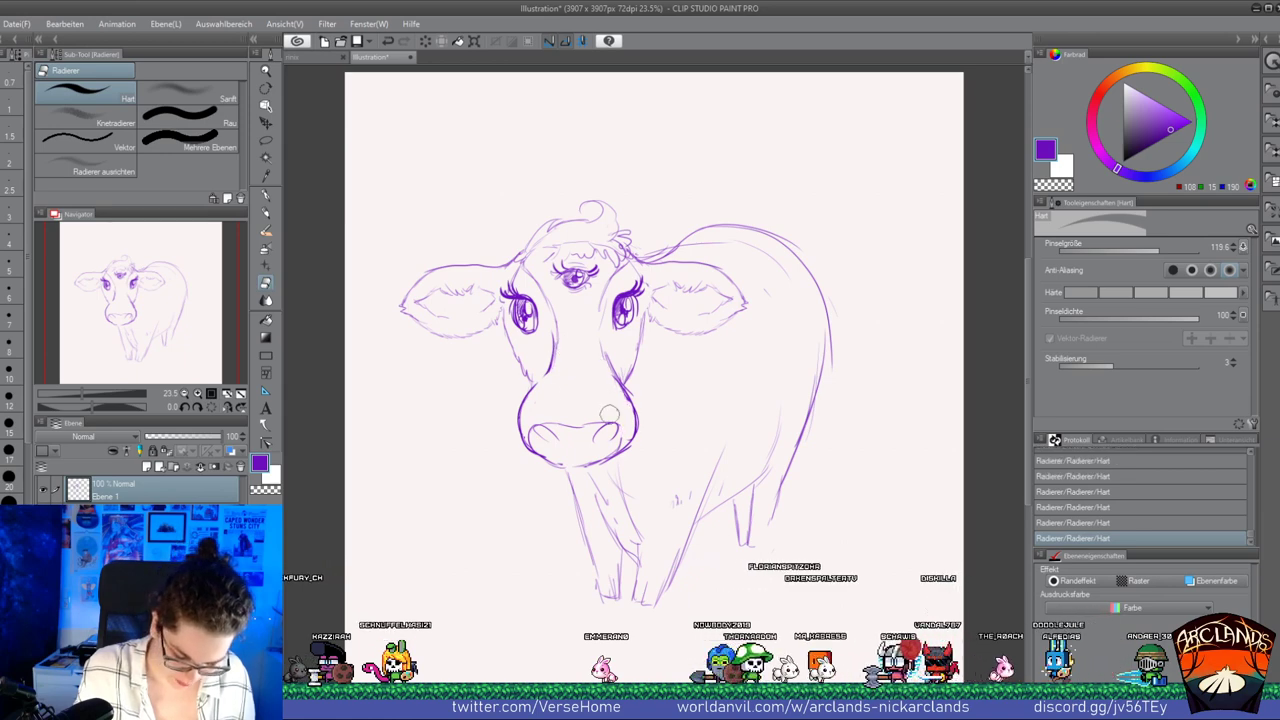
Redraw the inner face contours, cheeks, head outline, forehead curl and fringe with thicker pencil lines
left_click(266, 213)
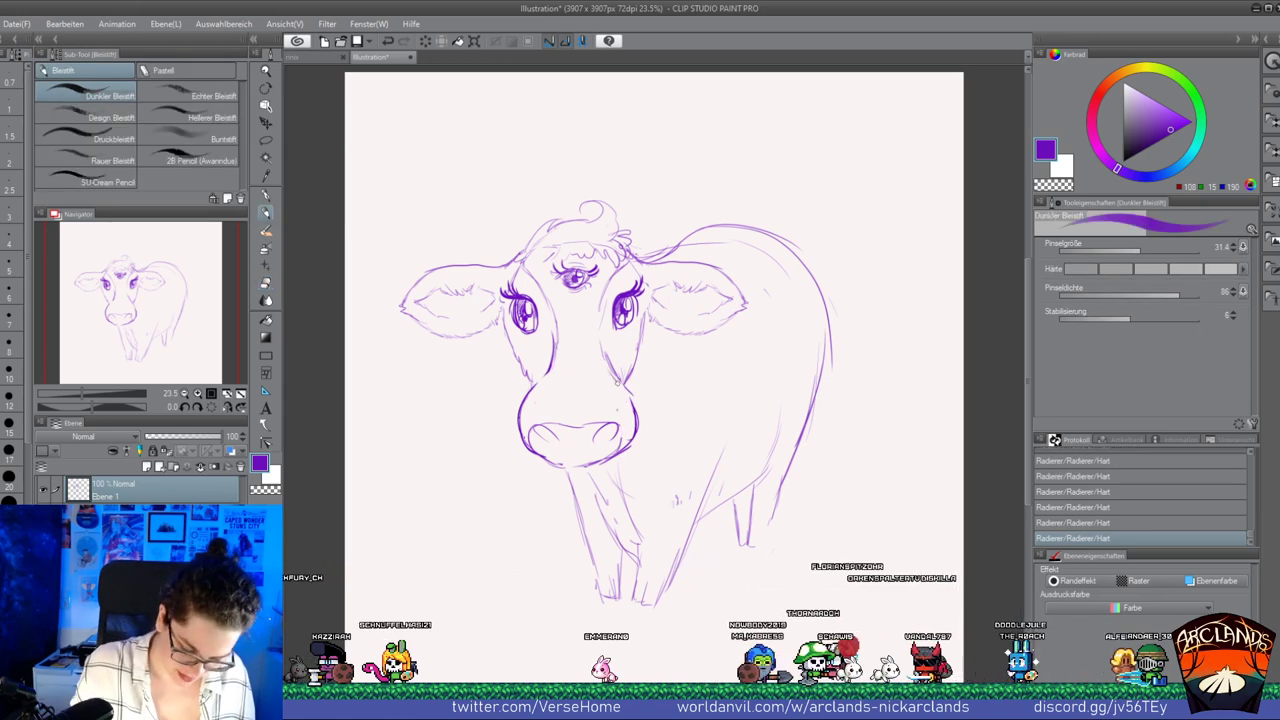
left_click_drag(604, 352, 637, 416)
left_click_drag(598, 333, 606, 362)
left_click_drag(600, 348, 625, 386)
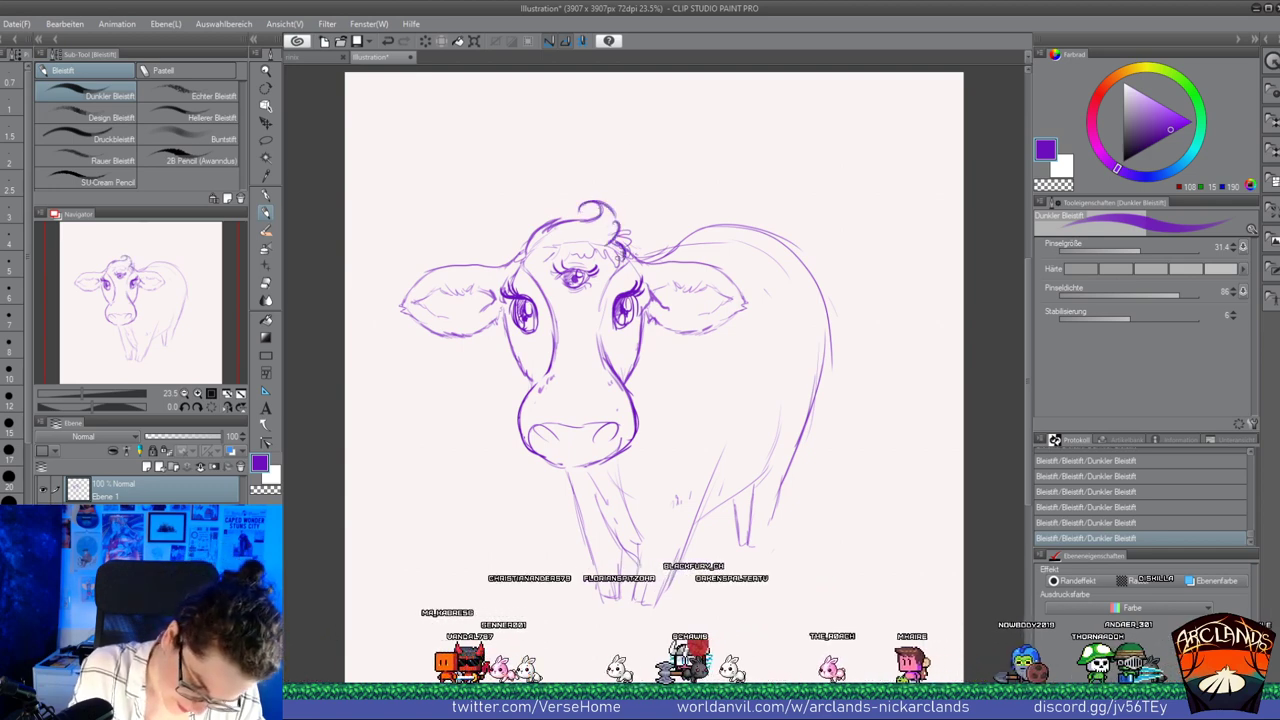
left_click_drag(557, 244, 561, 249)
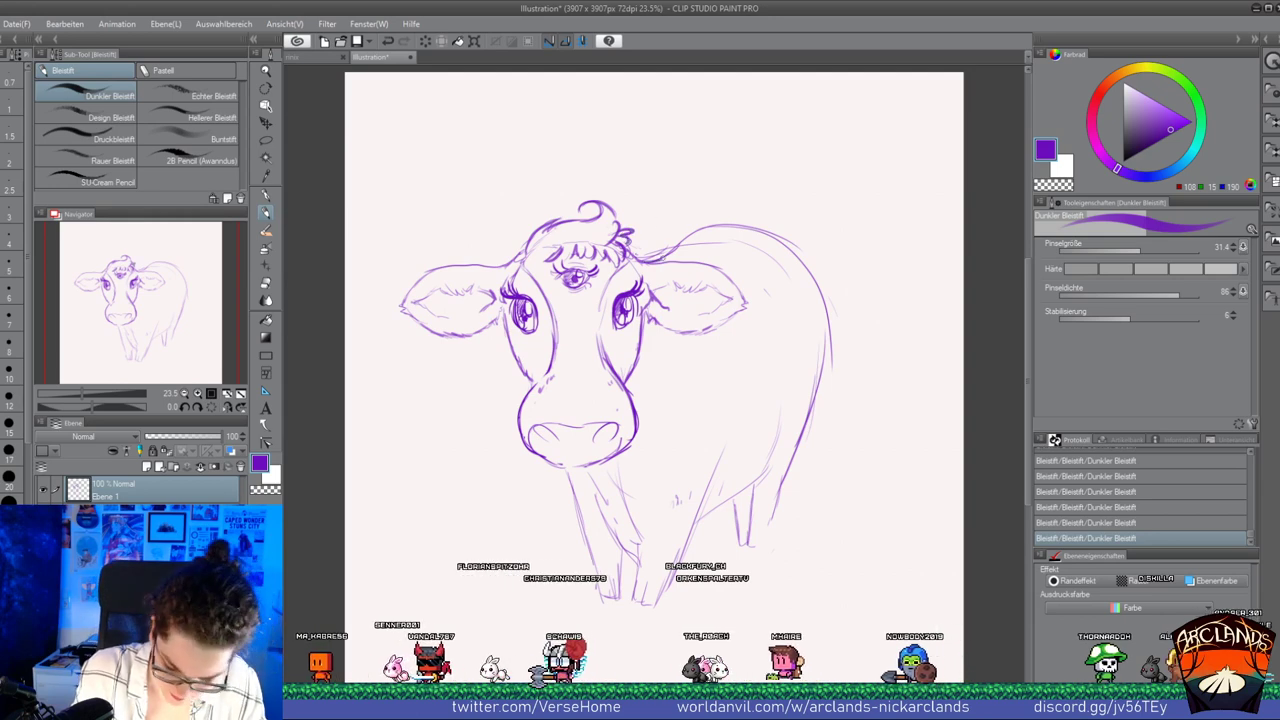
Erase the surplus inner contour line running along the cow's back behind the head
left_click(270, 284)
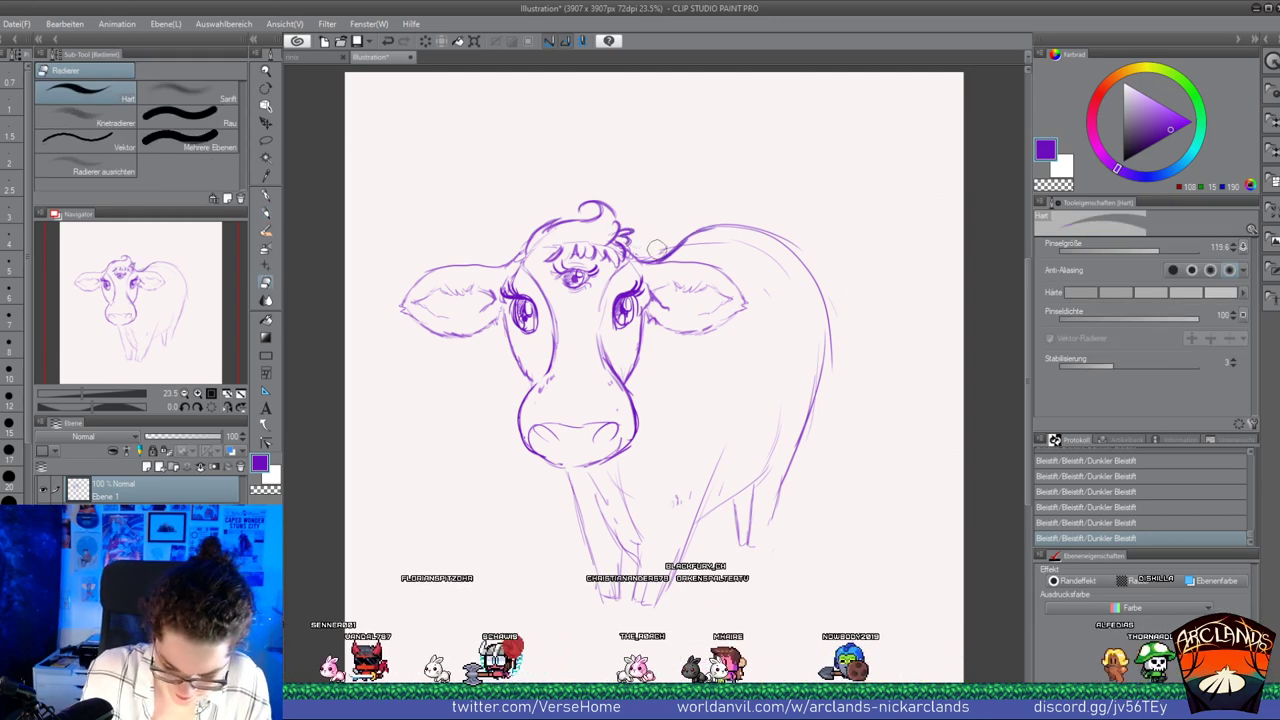
left_click_drag(660, 250, 676, 247)
left_click_drag(672, 248, 688, 245)
left_click_drag(684, 246, 750, 245)
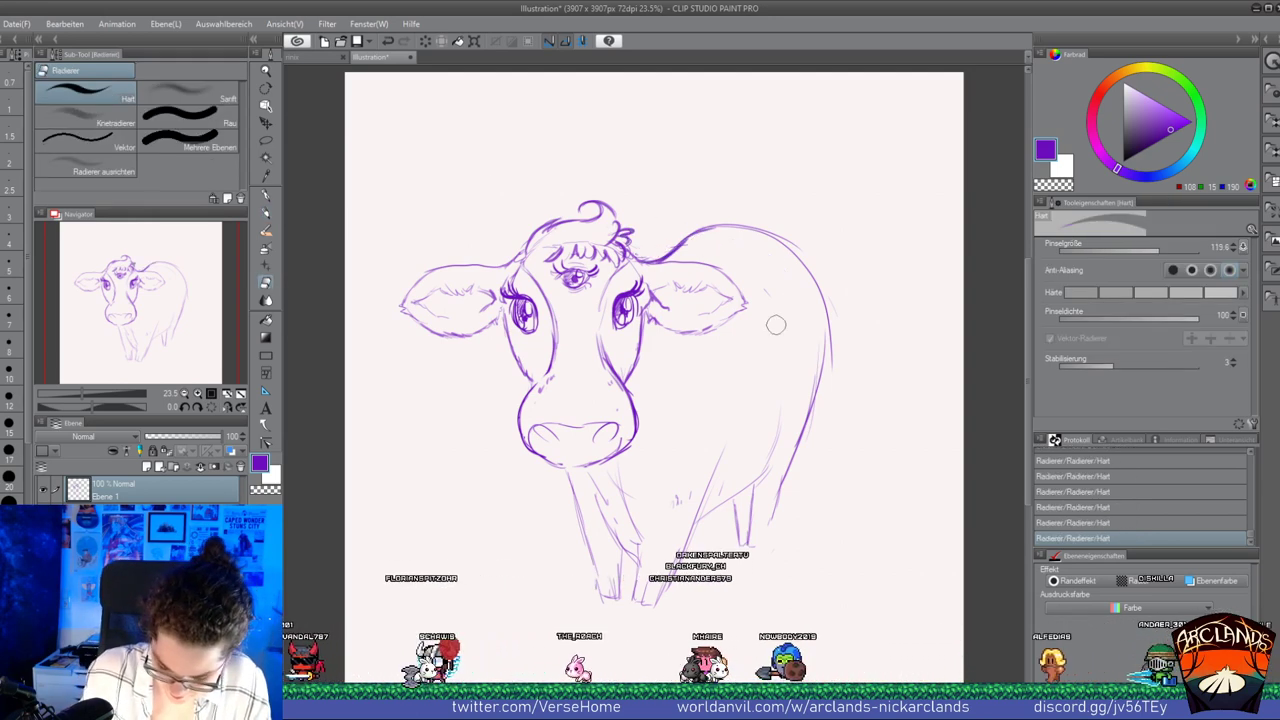
Darken the nostrils, chin, belly and leg outlines with the pencil, and erase stray marks beside the hind hoof
key("p")
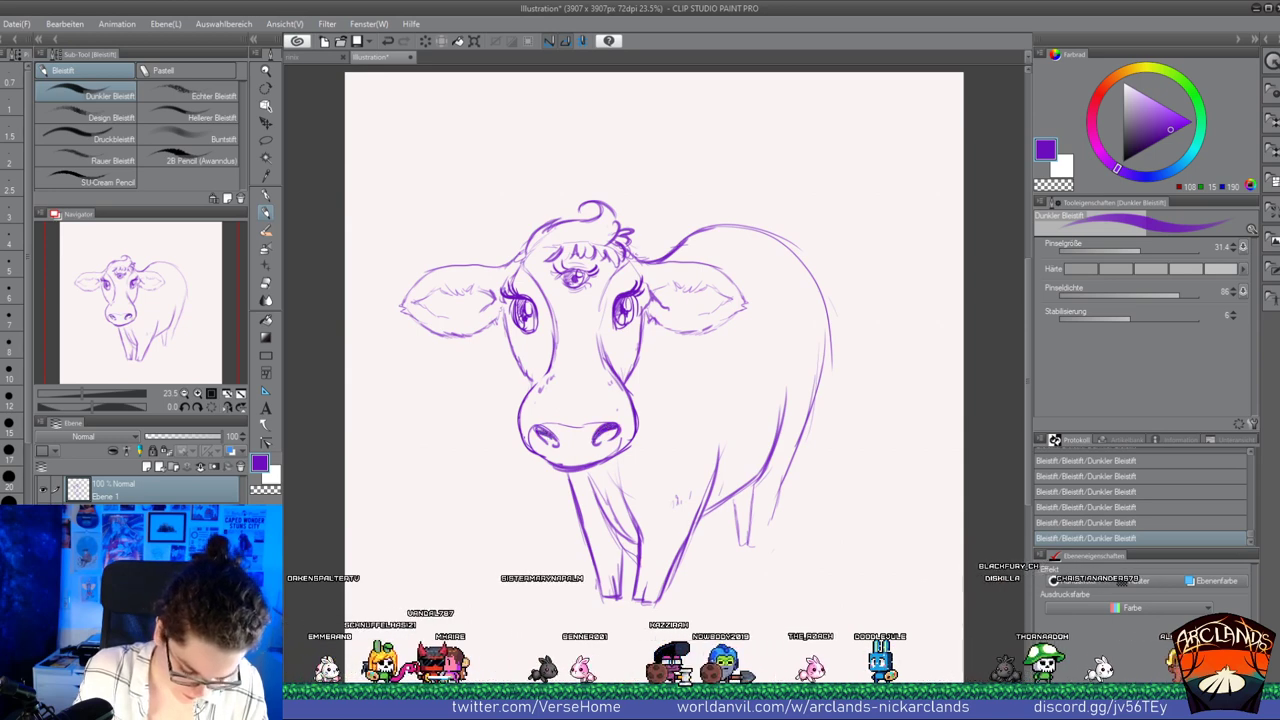
mouse_move(753, 482)
left_mouse_down()
mouse_move(749, 545)
mouse_move(764, 546)
left_mouse_up()
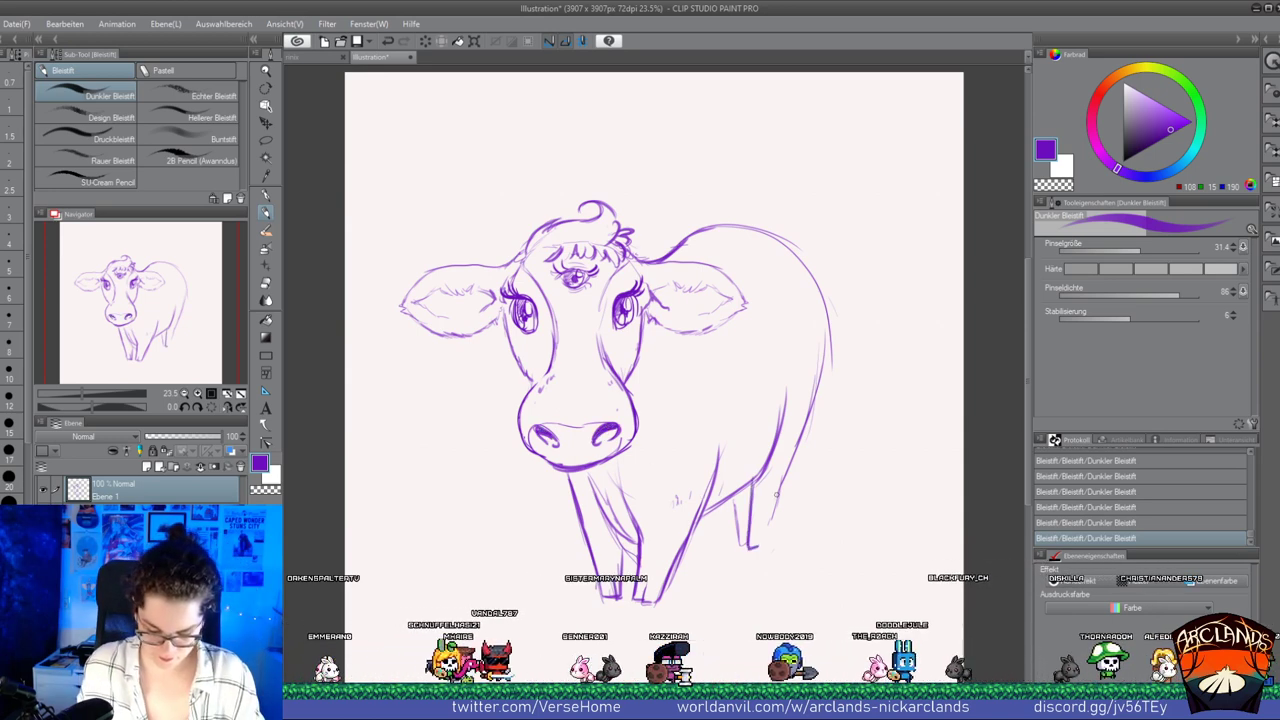
left_click_drag(731, 499, 731, 548)
left_click(266, 283)
left_click_drag(728, 535, 733, 555)
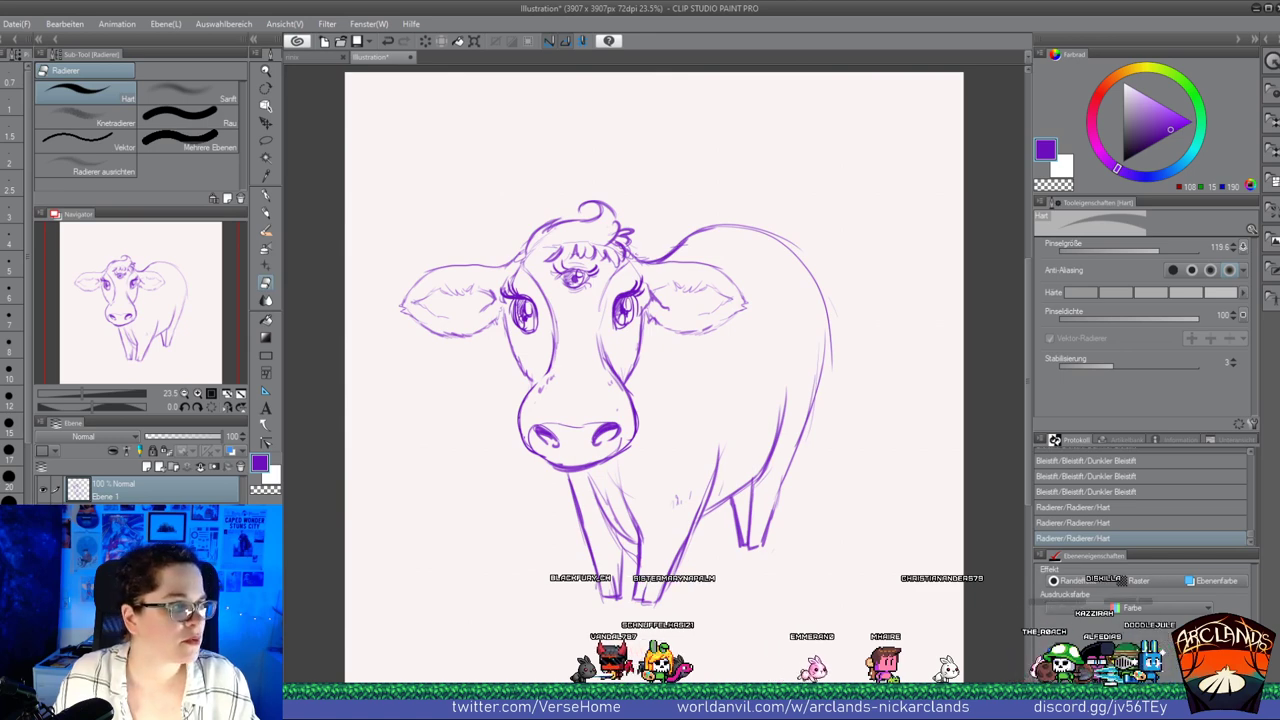
Rough in two spiral horn guides above the ears on a new raster layer and lower its opacity to 27%
left_click(265, 213)
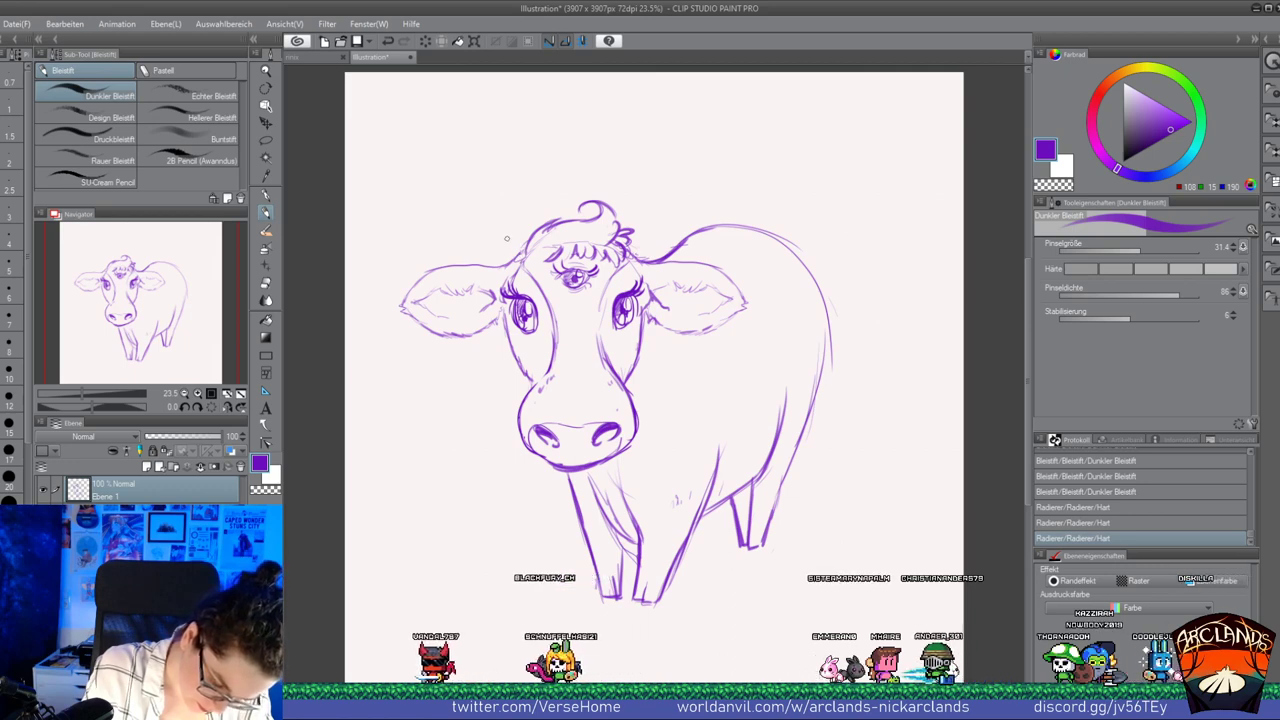
left_click(147, 467)
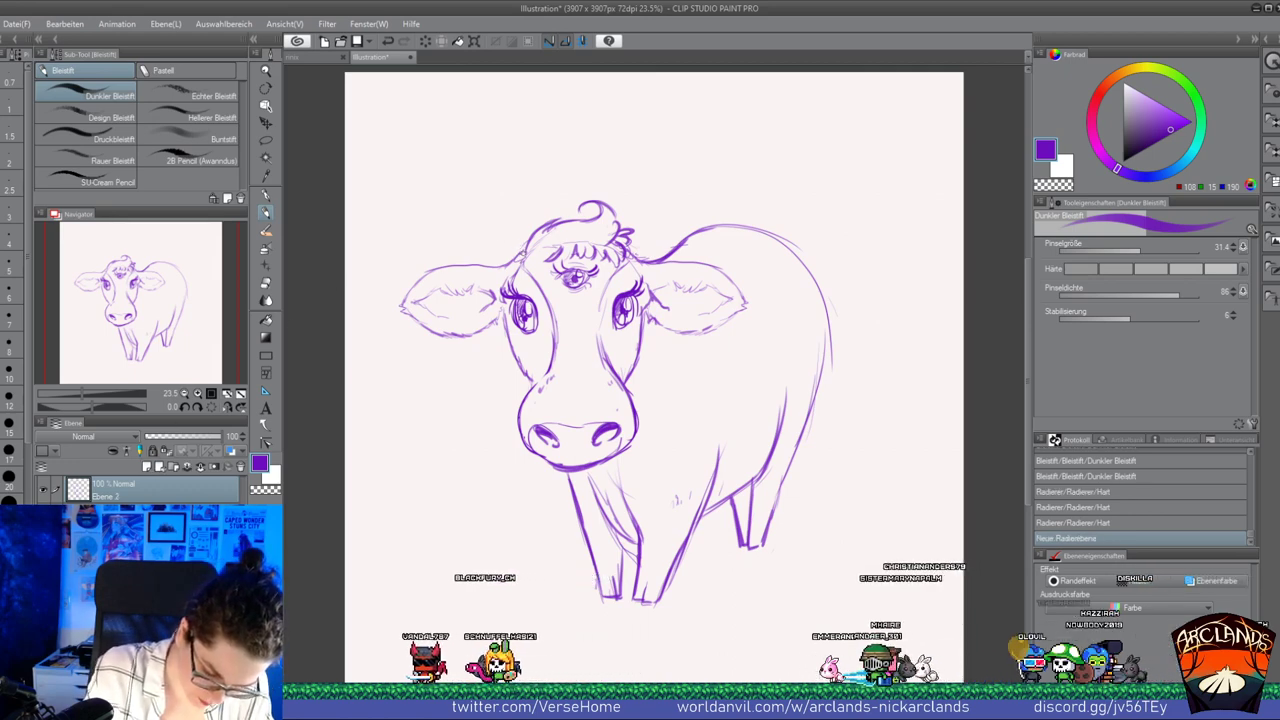
mouse_move(516, 241)
left_mouse_down()
mouse_move(483, 232)
mouse_move(498, 191)
left_mouse_up()
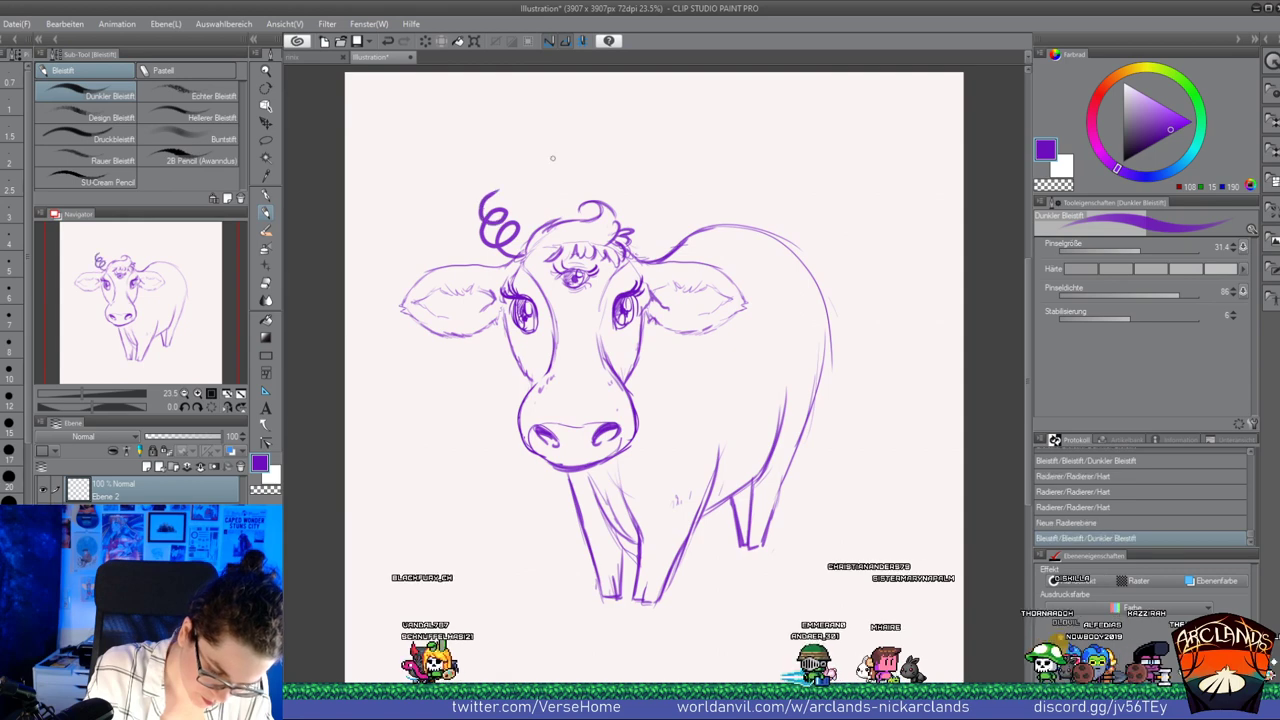
mouse_move(625, 253)
left_mouse_down()
mouse_move(641, 218)
mouse_move(663, 226)
mouse_move(662, 180)
left_mouse_up()
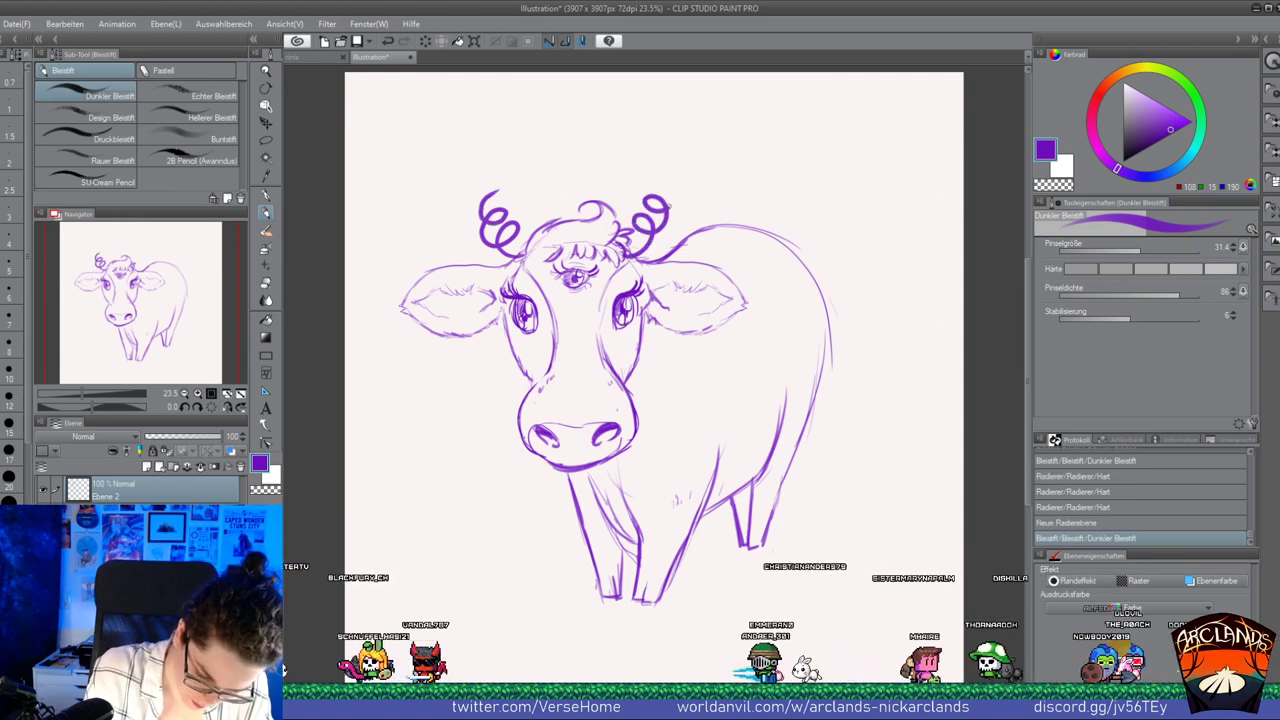
left_click(165, 437)
left_click(160, 517)
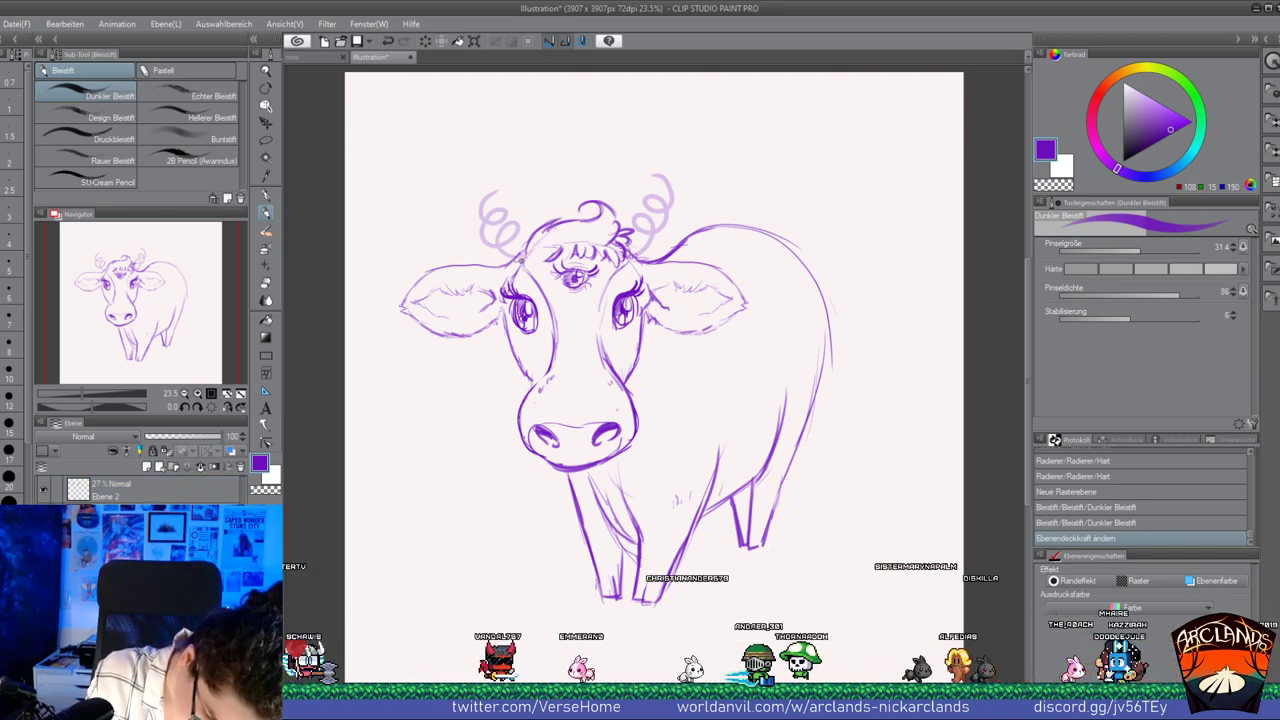
Draw both twisted horns over the faint spirals, with ringed segments tapering to curled tips and shading
mouse_move(519, 261)
left_mouse_down()
mouse_move(485, 238)
mouse_move(507, 248)
mouse_move(520, 228)
mouse_move(487, 241)
left_mouse_up()
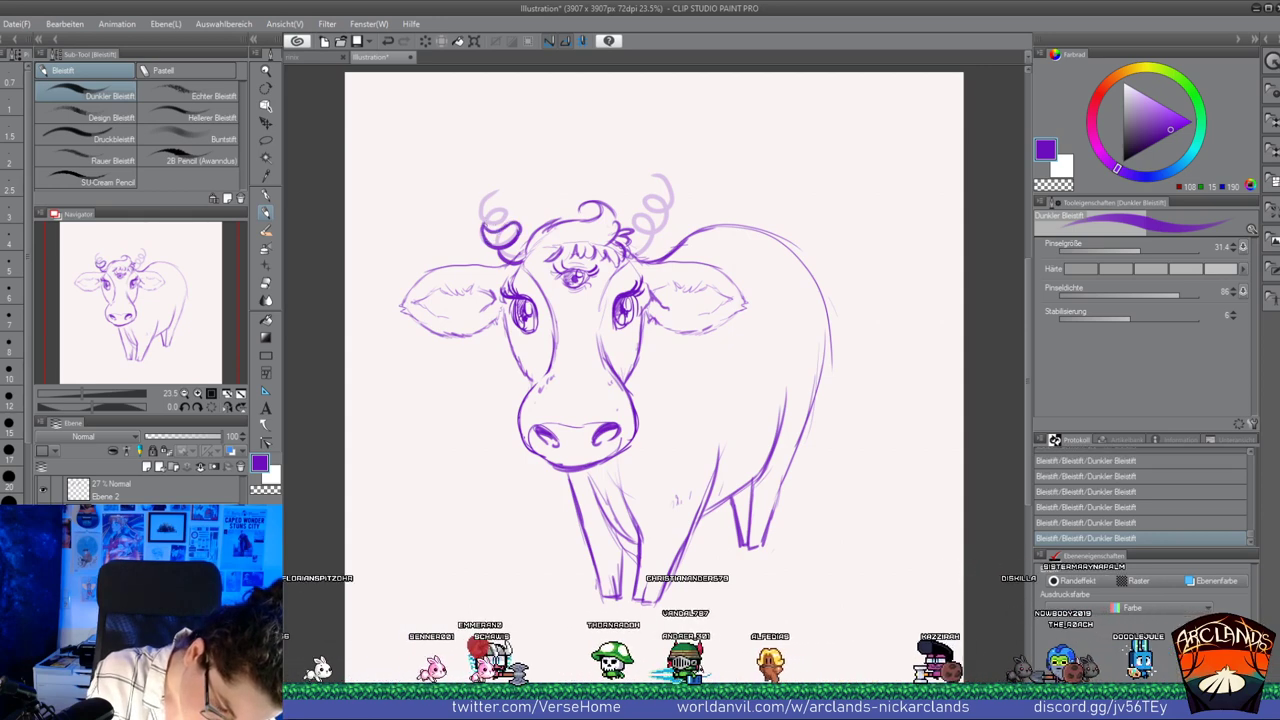
mouse_move(501, 205)
left_mouse_down()
mouse_move(482, 218)
mouse_move(506, 212)
left_mouse_up()
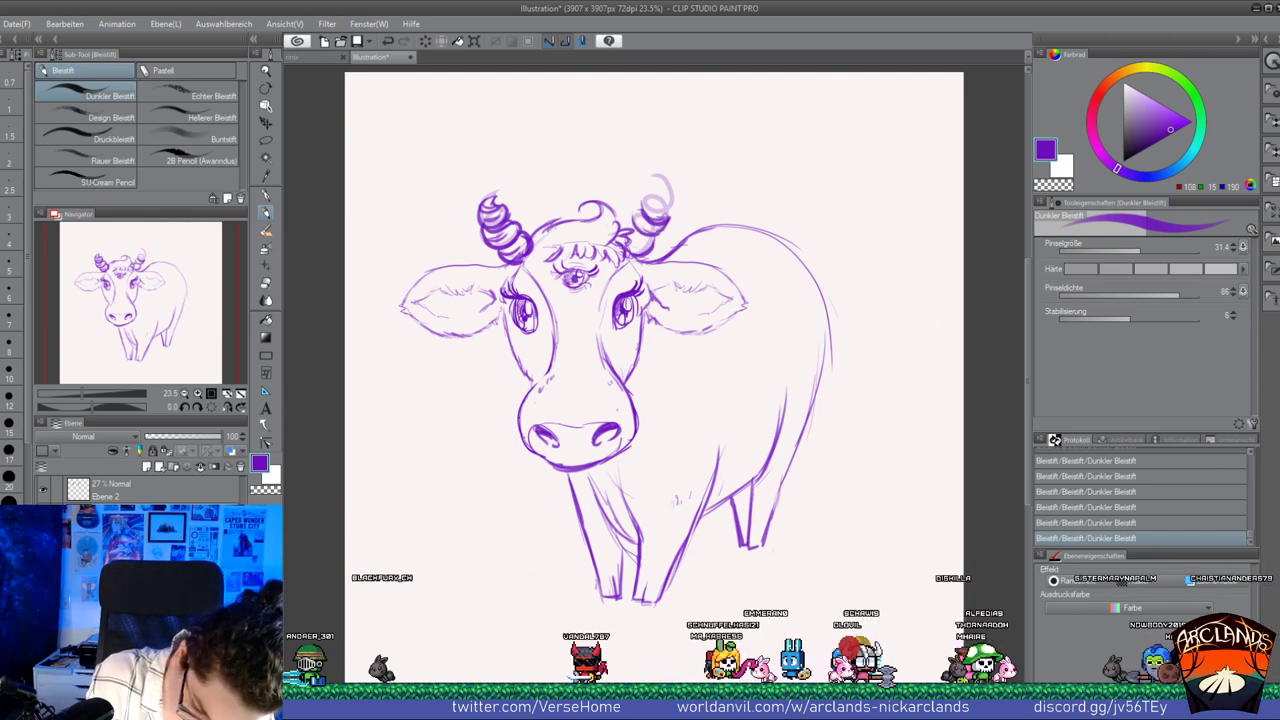
mouse_move(643, 207)
left_mouse_down()
mouse_move(671, 212)
mouse_move(666, 195)
left_mouse_up()
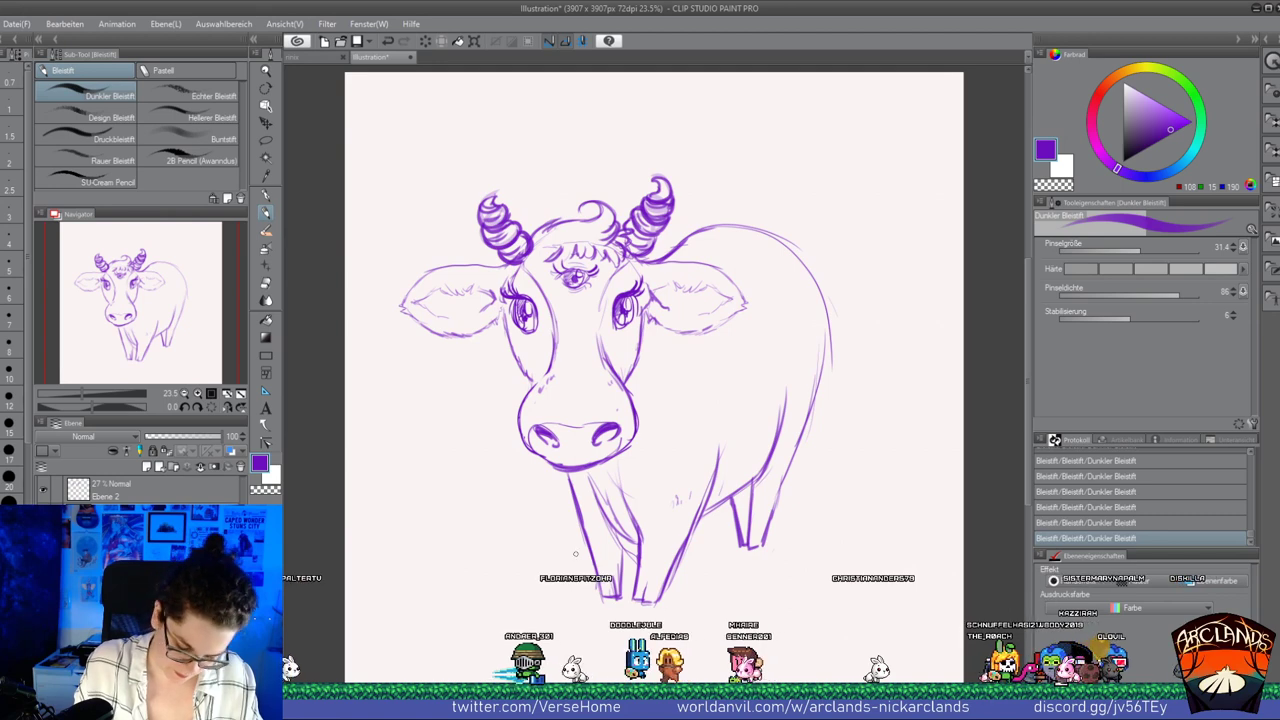
Draw bright cyan water ripples around the front and hind legs on a new raster layer
left_click(147, 467)
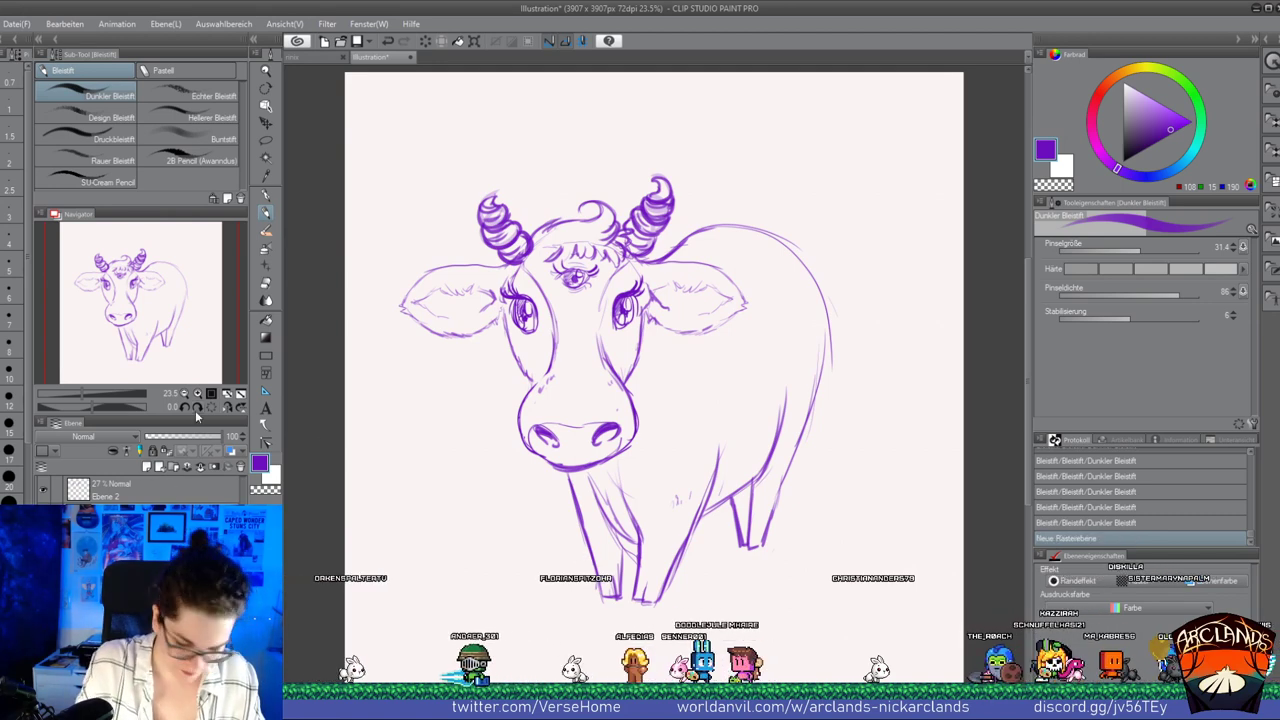
left_click(1168, 172)
left_click_drag(1171, 112, 1153, 100)
left_click(1190, 156)
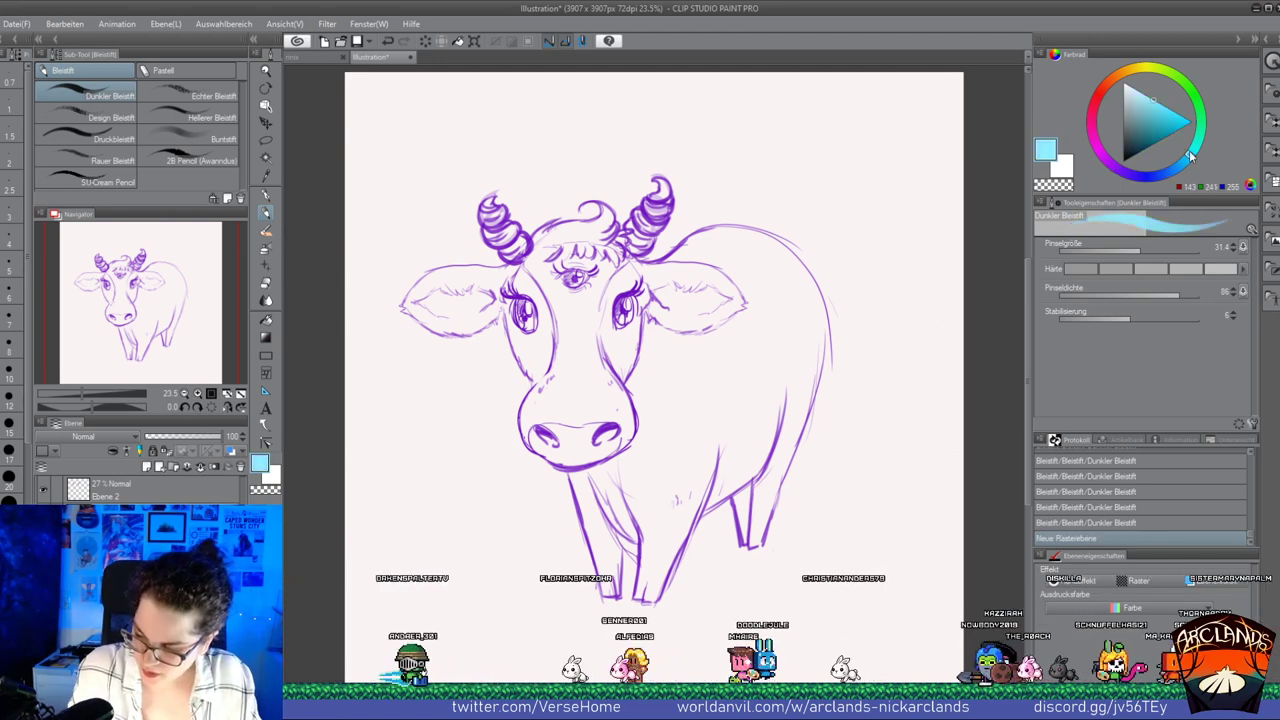
left_click(1183, 118)
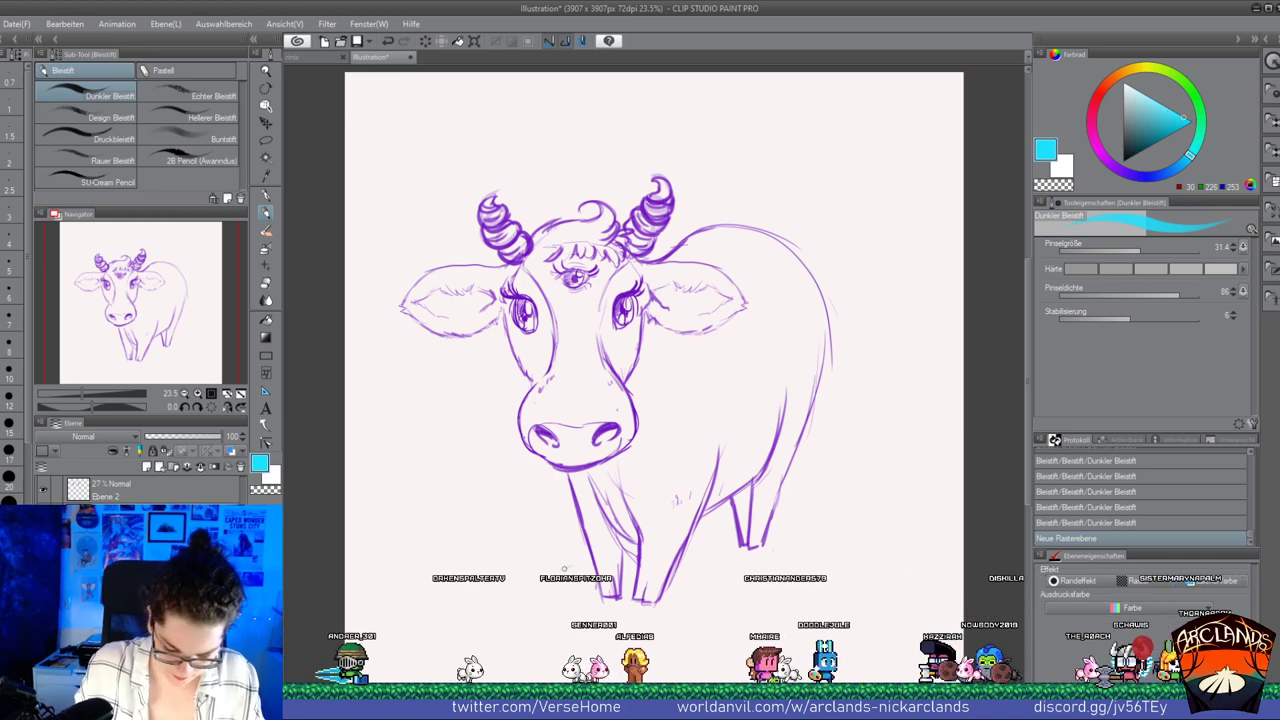
mouse_move(562, 569)
left_mouse_down()
mouse_move(659, 585)
mouse_move(692, 556)
left_mouse_up()
mouse_move(553, 569)
left_mouse_down()
mouse_move(670, 600)
mouse_move(696, 550)
left_mouse_up()
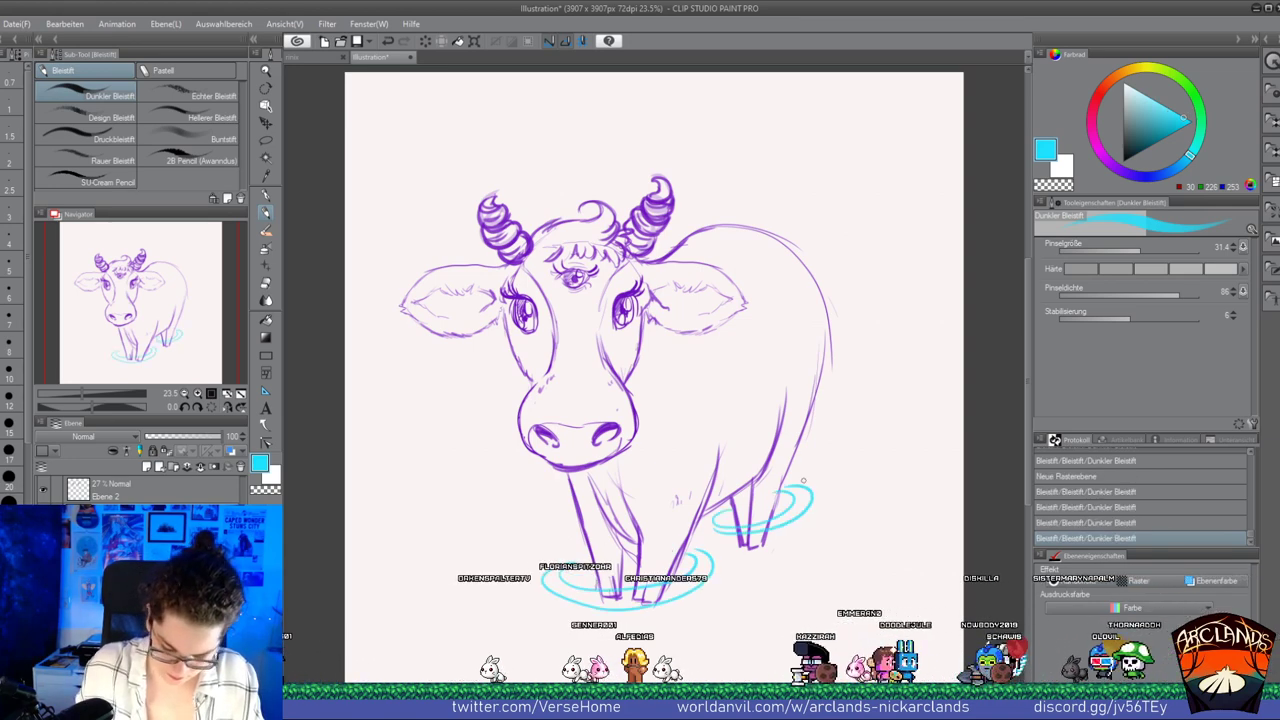
Fill a new raster layer with very dark navy blue as the background
left_click(150, 465)
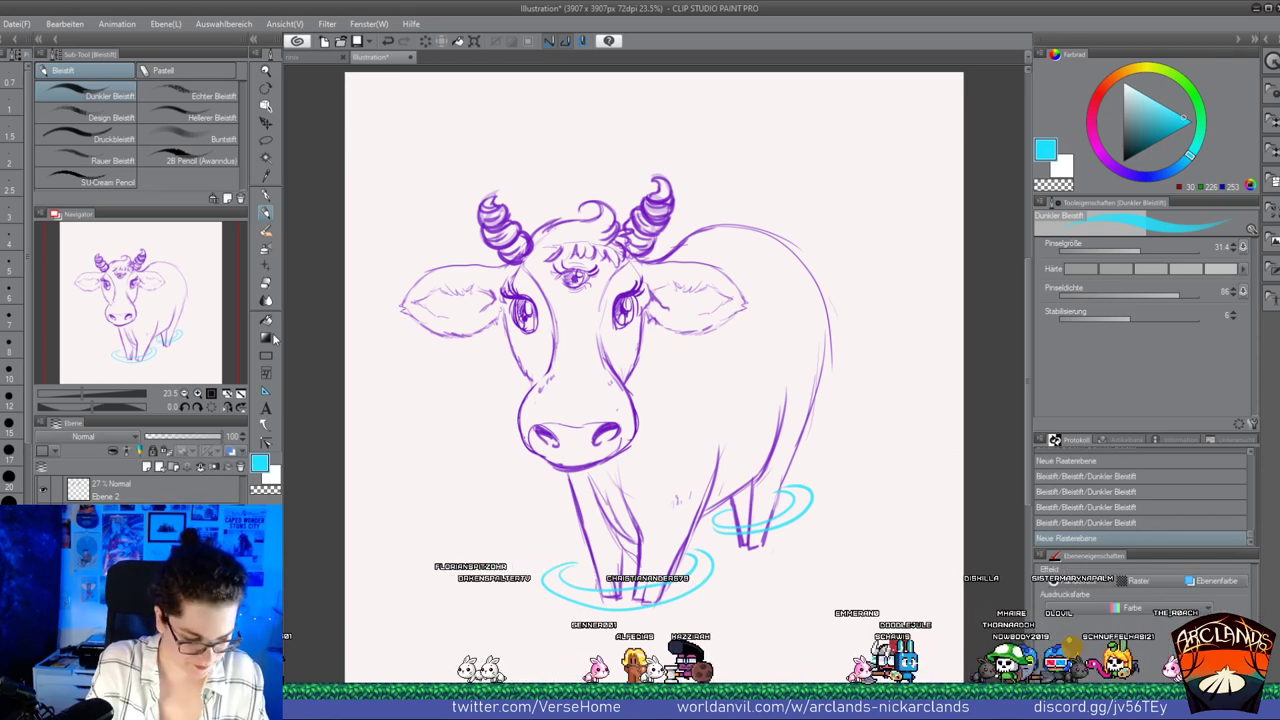
key("g")
mouse_move(1142, 147)
left_mouse_down()
mouse_move(1127, 158)
mouse_move(1171, 172)
mouse_move(1161, 179)
left_mouse_up()
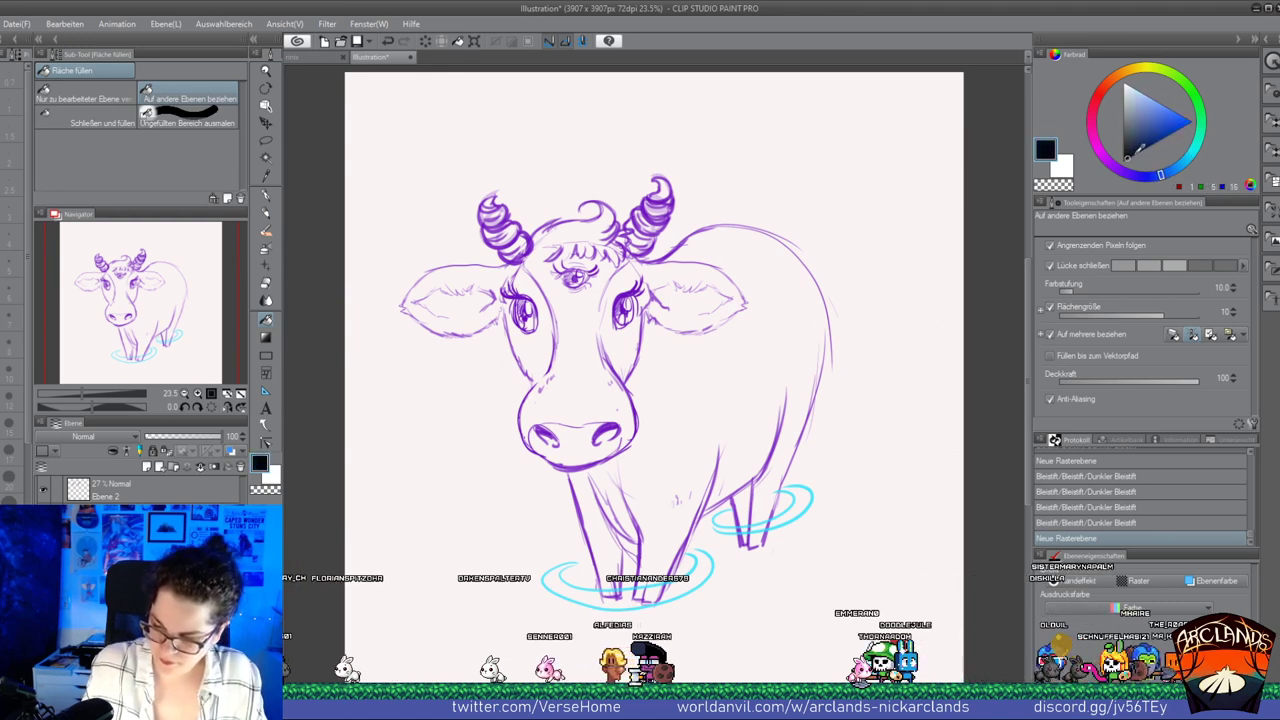
left_click(1136, 153)
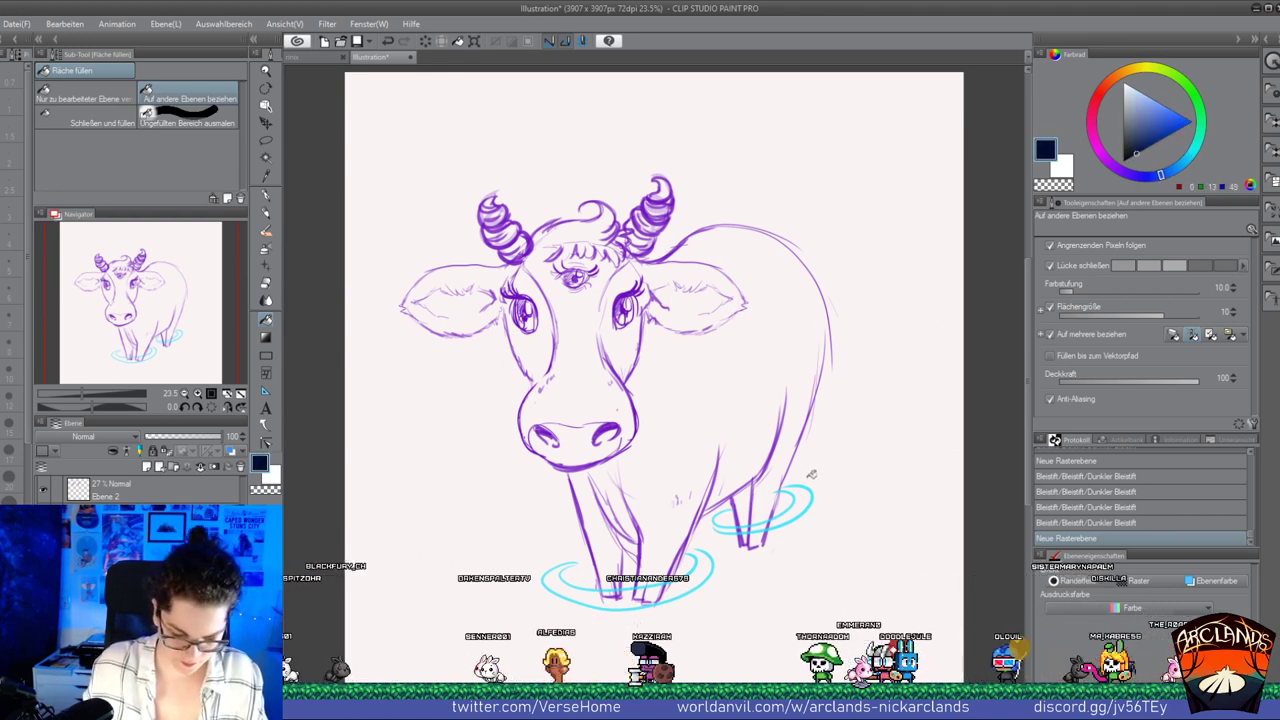
left_click(868, 476)
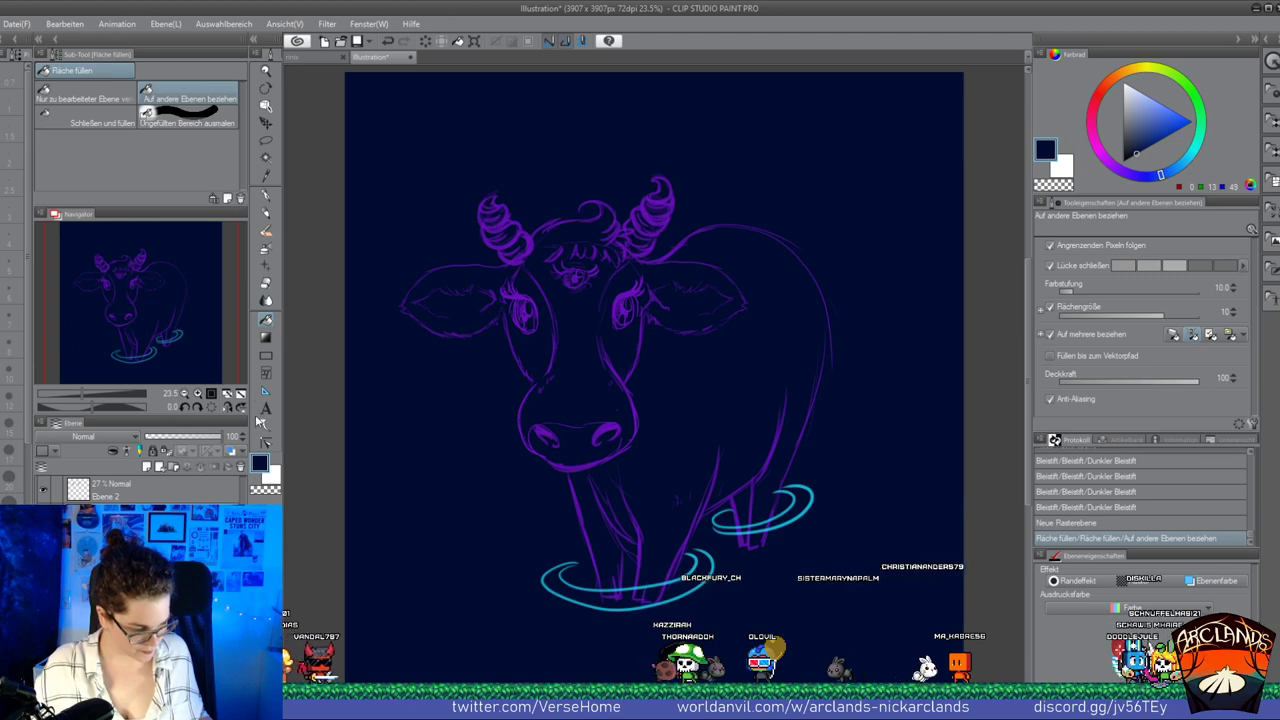
Merge the selected layers and lasso-select the cow's entire silhouette, including horns, ears and legs
key("shift+alt+e")
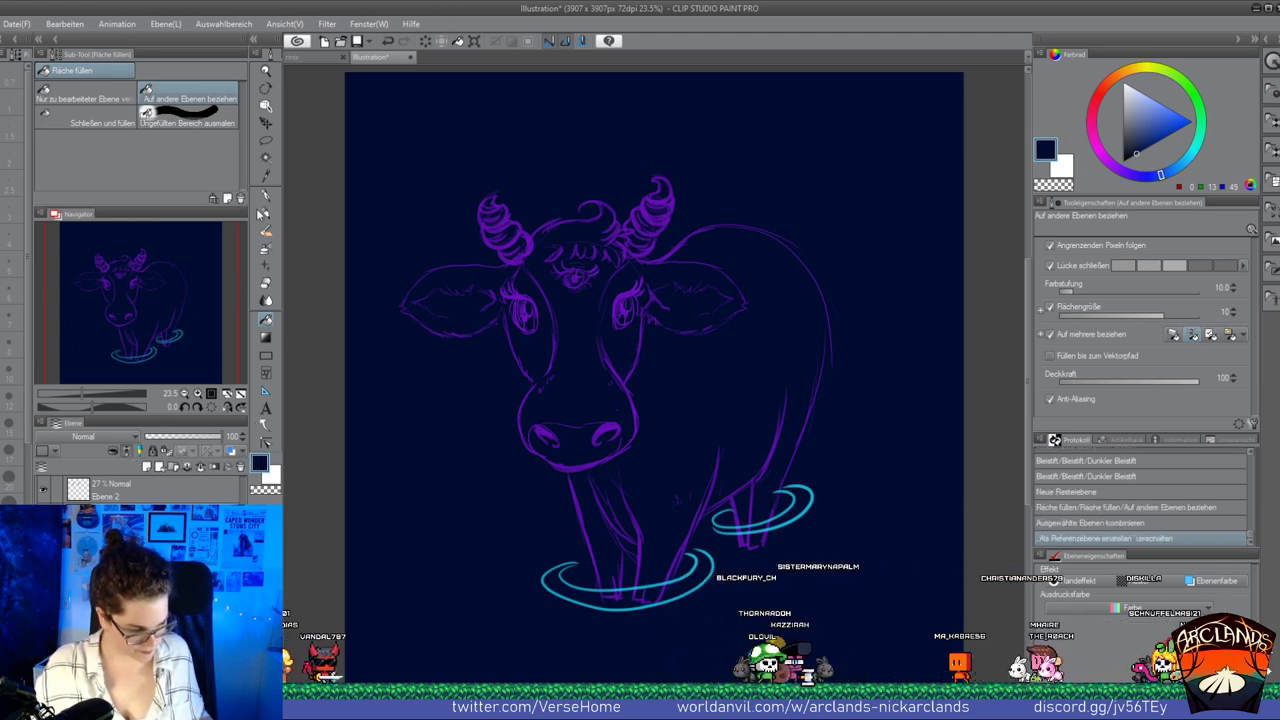
left_click(268, 143)
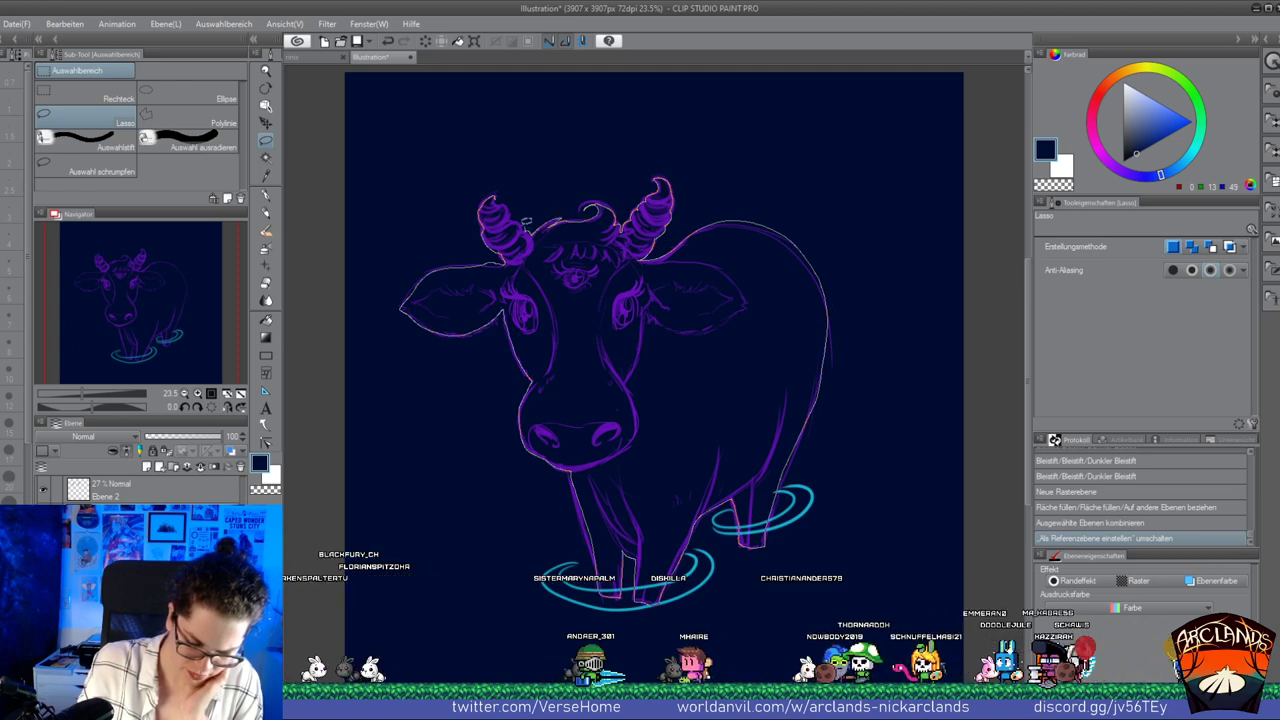
left_click_drag(497, 197, 492, 200)
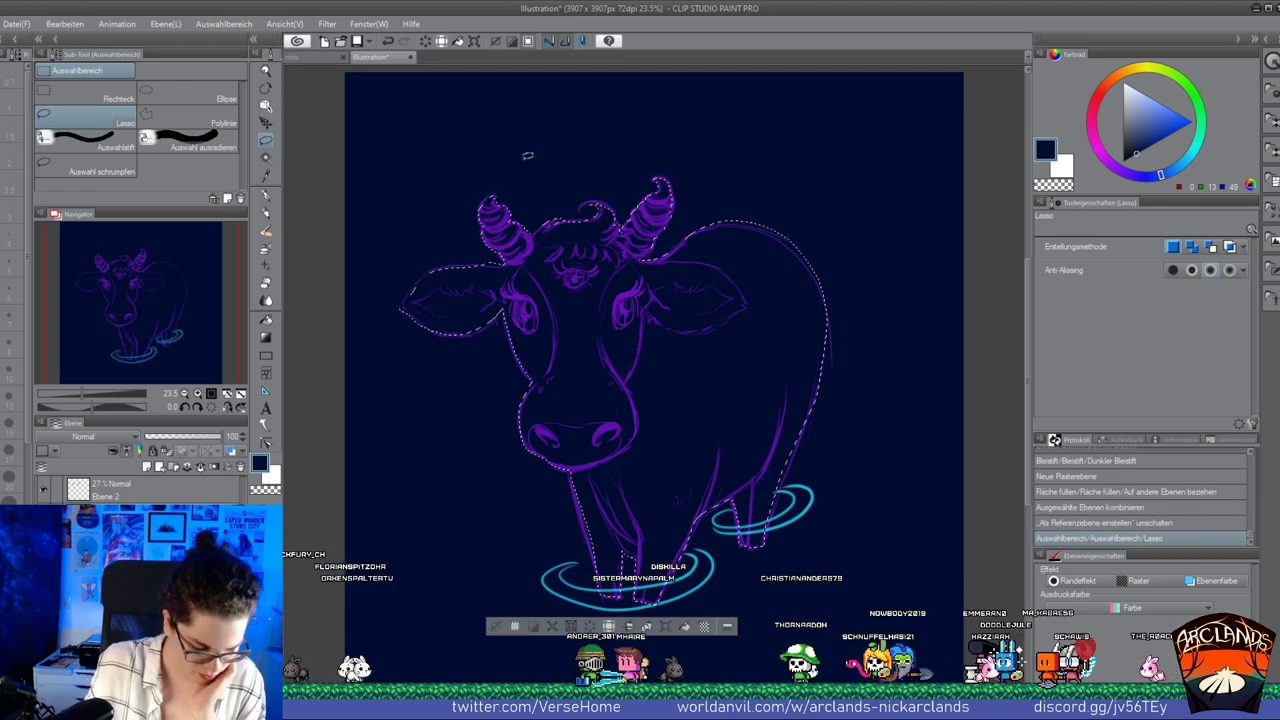
Toggle the reference layer setting, fill the whole cow selection with pale lavender blue on a new layer, and deselect
key("g")
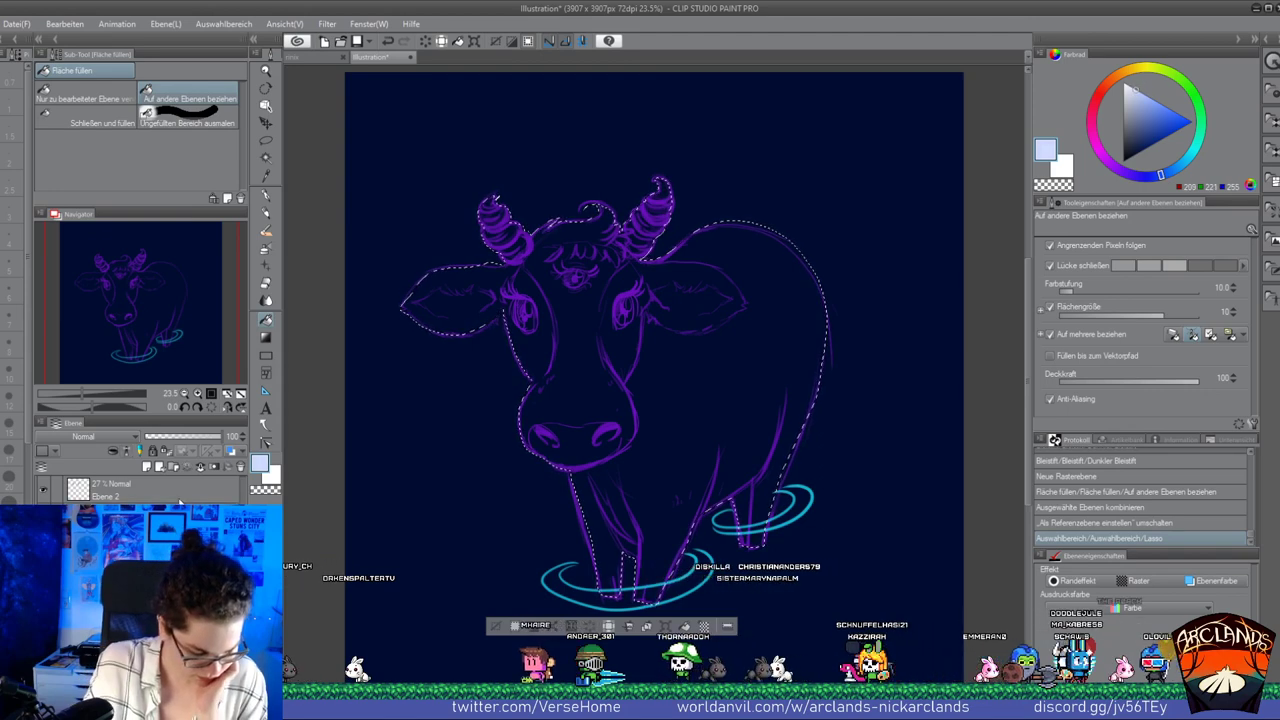
left_click(604, 437)
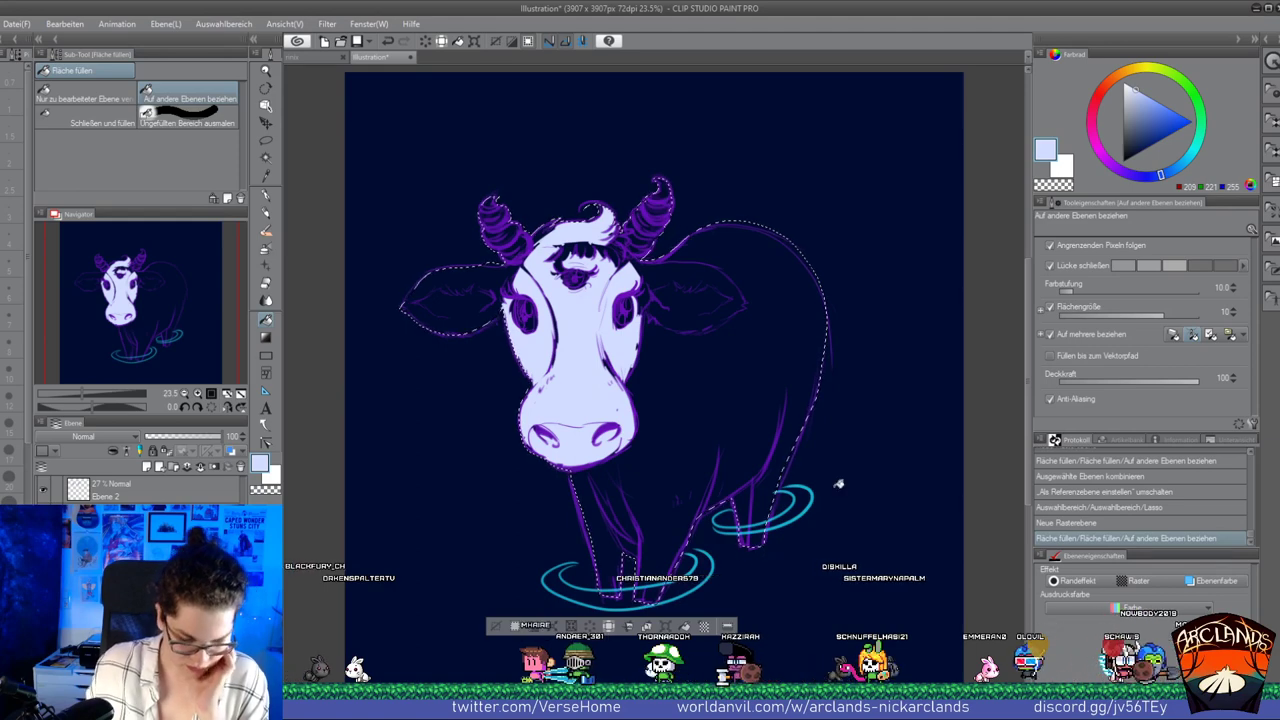
left_click(1100, 521)
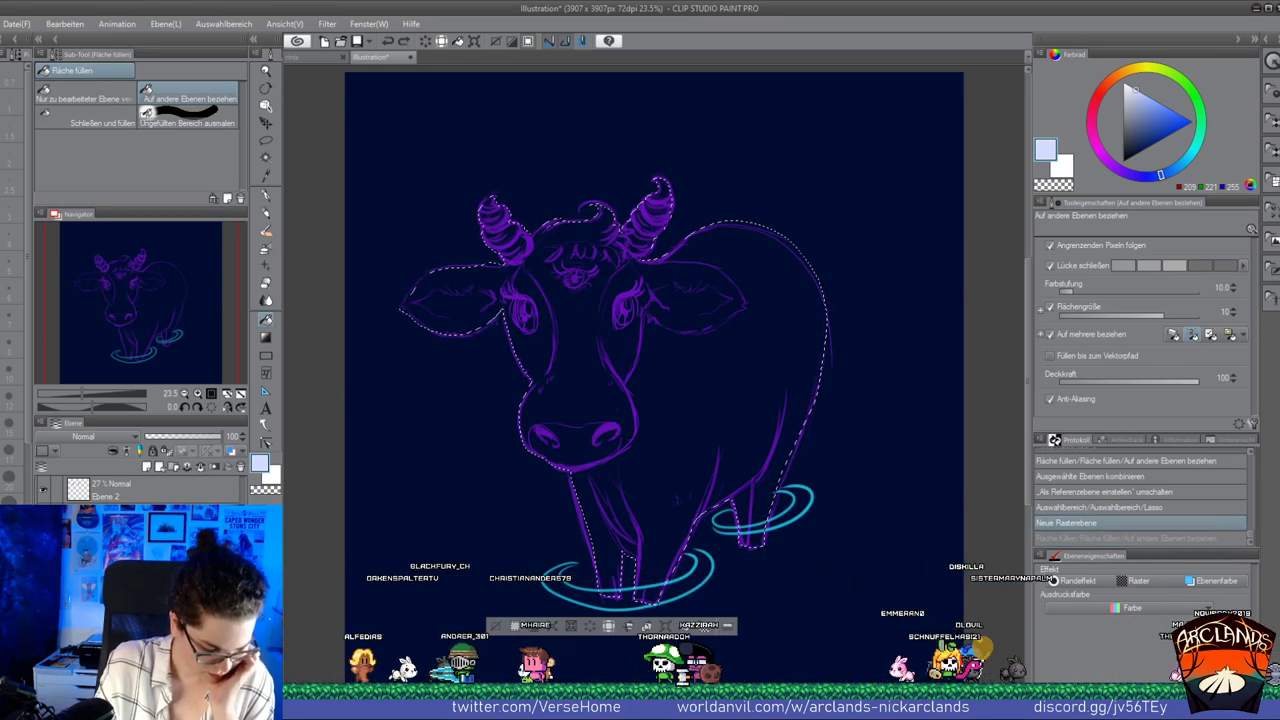
left_click(138, 467)
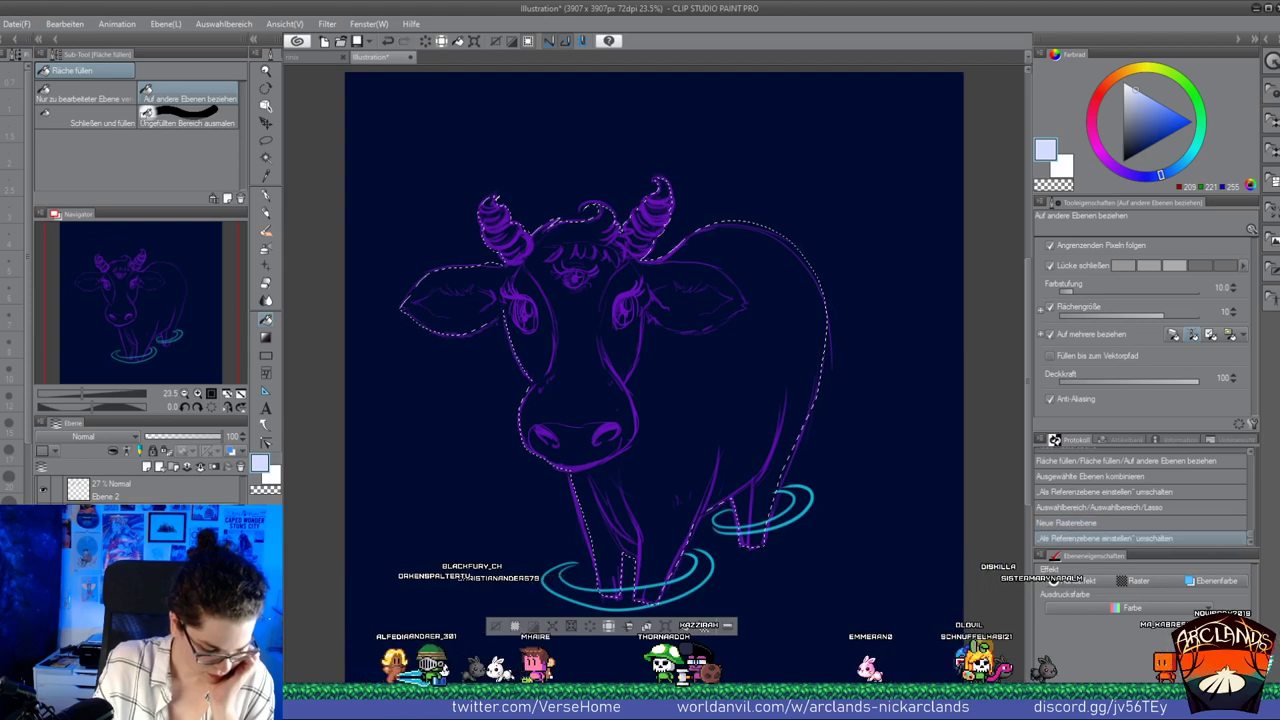
left_click(674, 376)
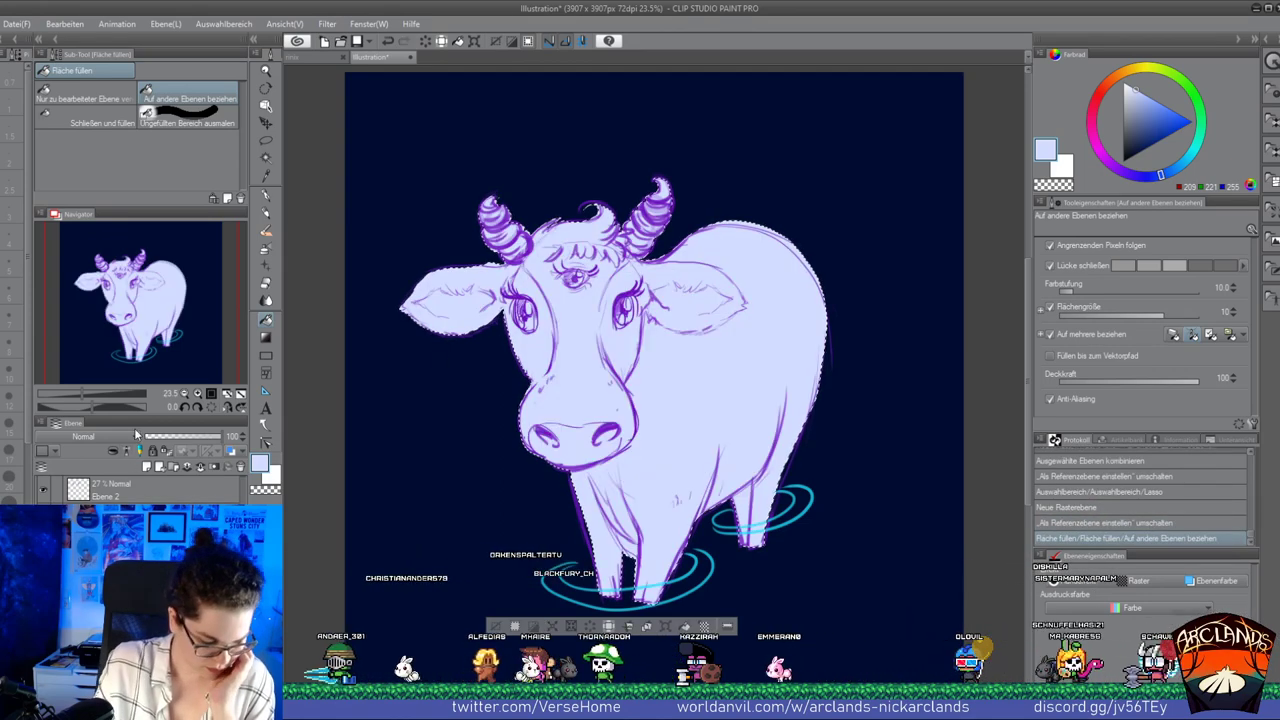
left_click(502, 624)
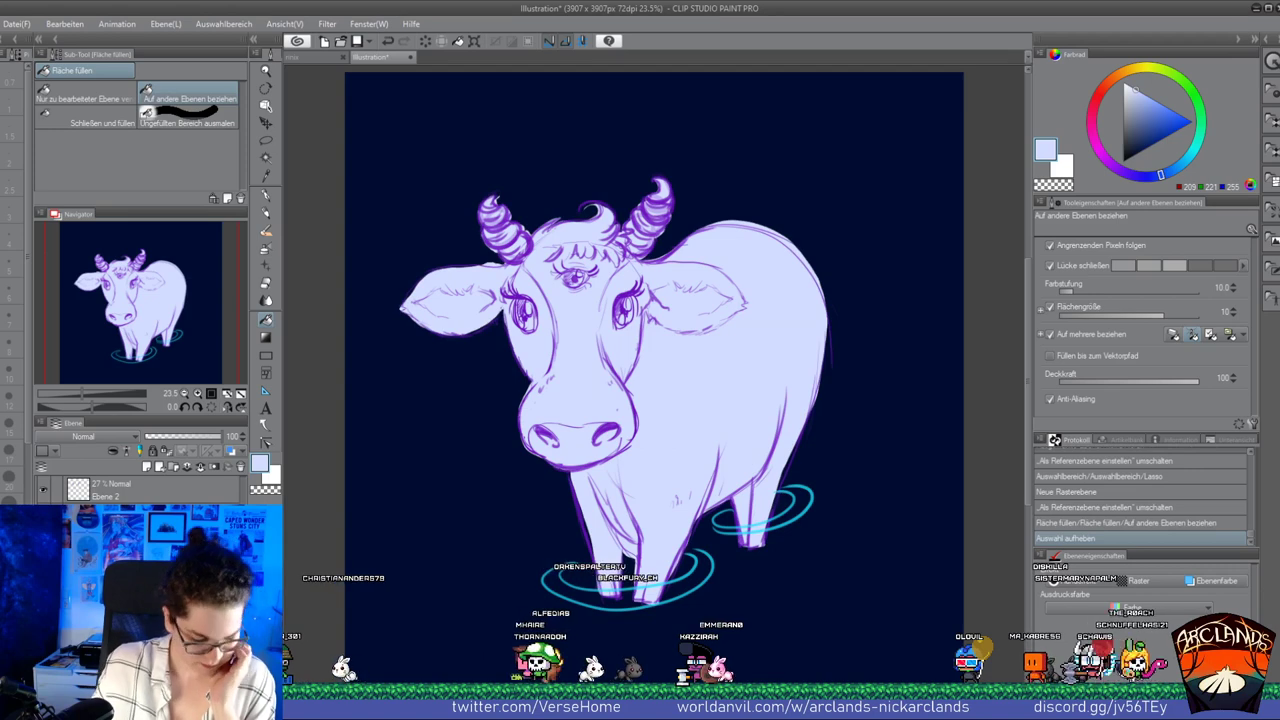
Scatter pale star sparkles in an arc around the cow with the Glitzer Kreis Kreuz decoration brush
left_click(265, 265)
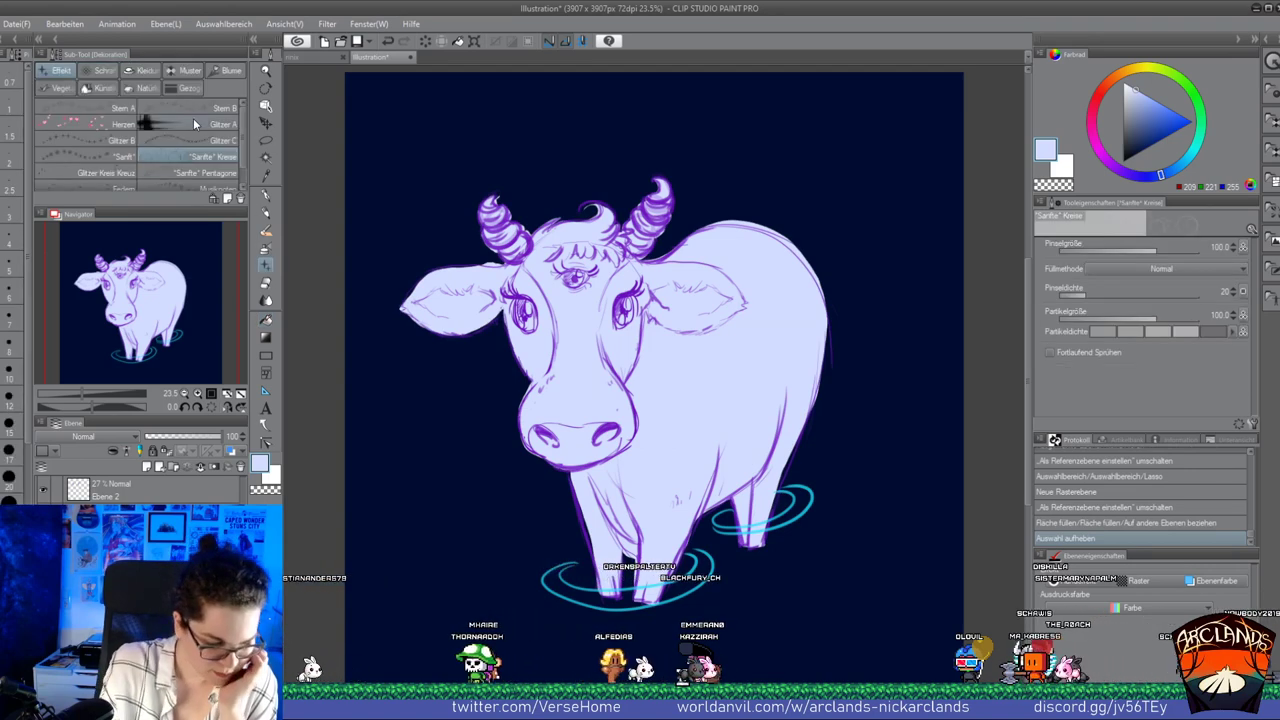
scroll(128, 158, "down", 1)
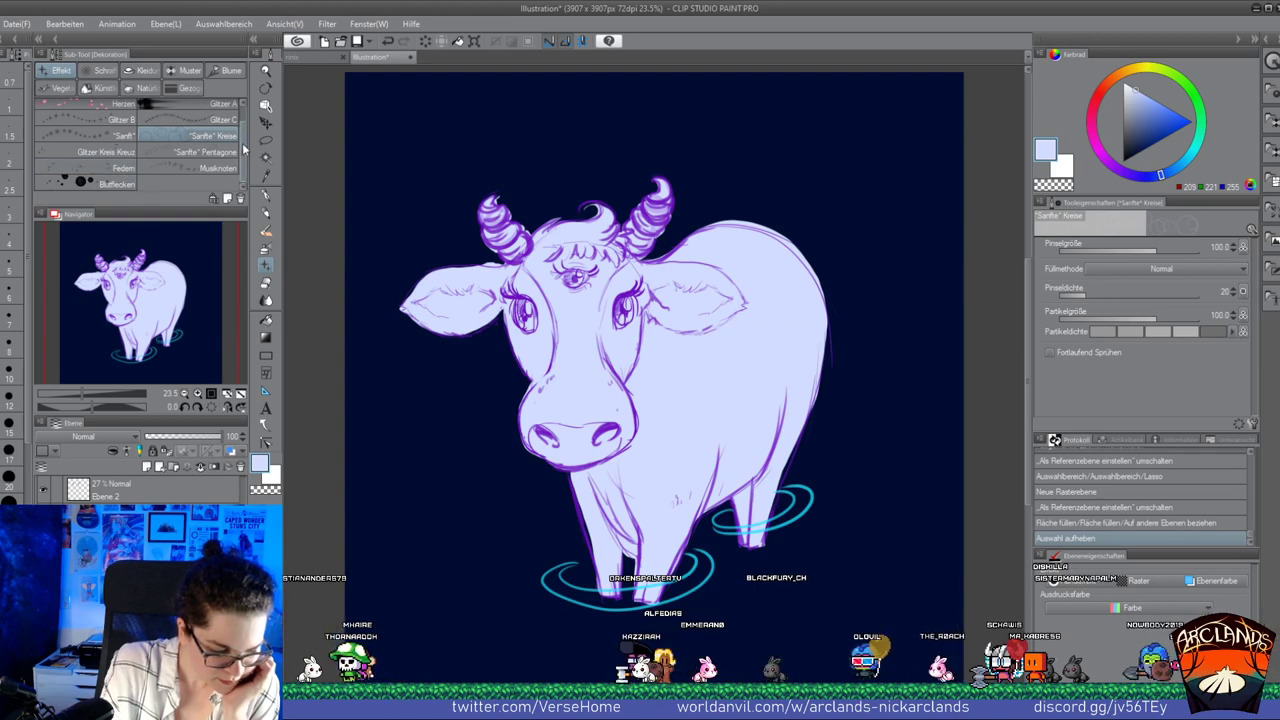
left_click_drag(243, 149, 243, 128)
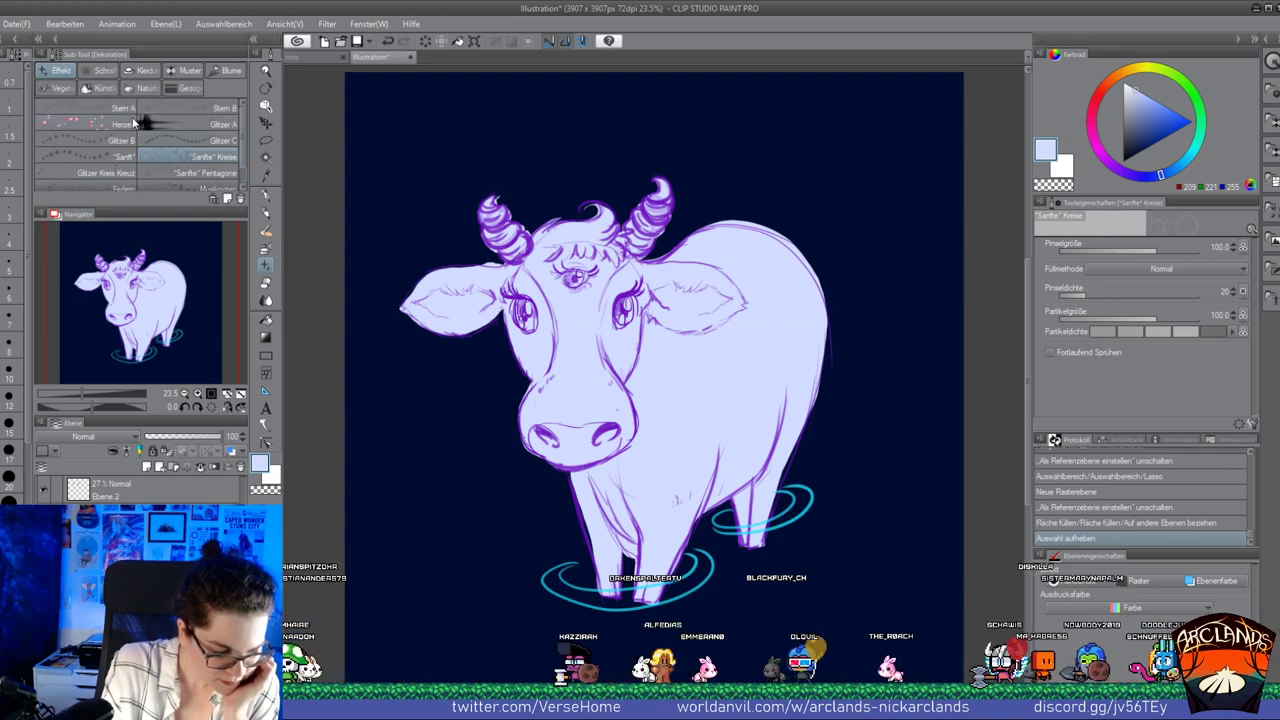
left_click(110, 174)
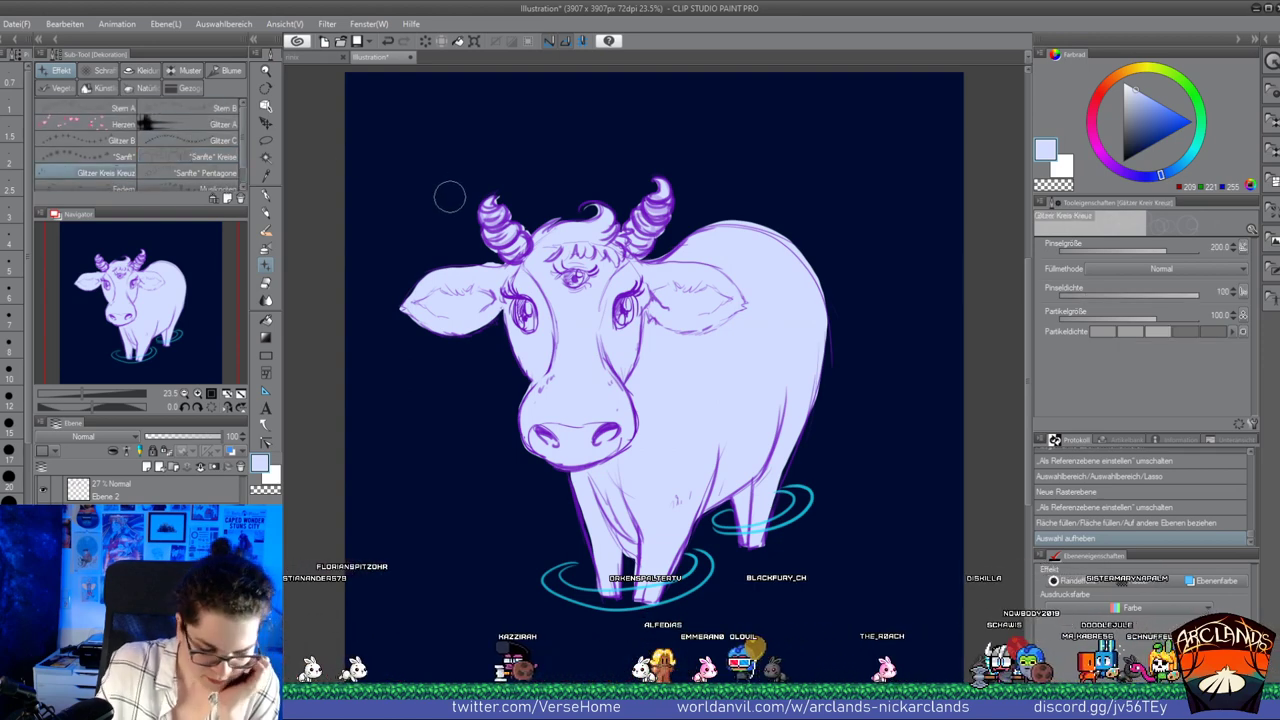
mouse_move(455, 187)
left_mouse_down()
mouse_move(553, 140)
mouse_move(668, 141)
mouse_move(846, 203)
mouse_move(940, 315)
left_mouse_up()
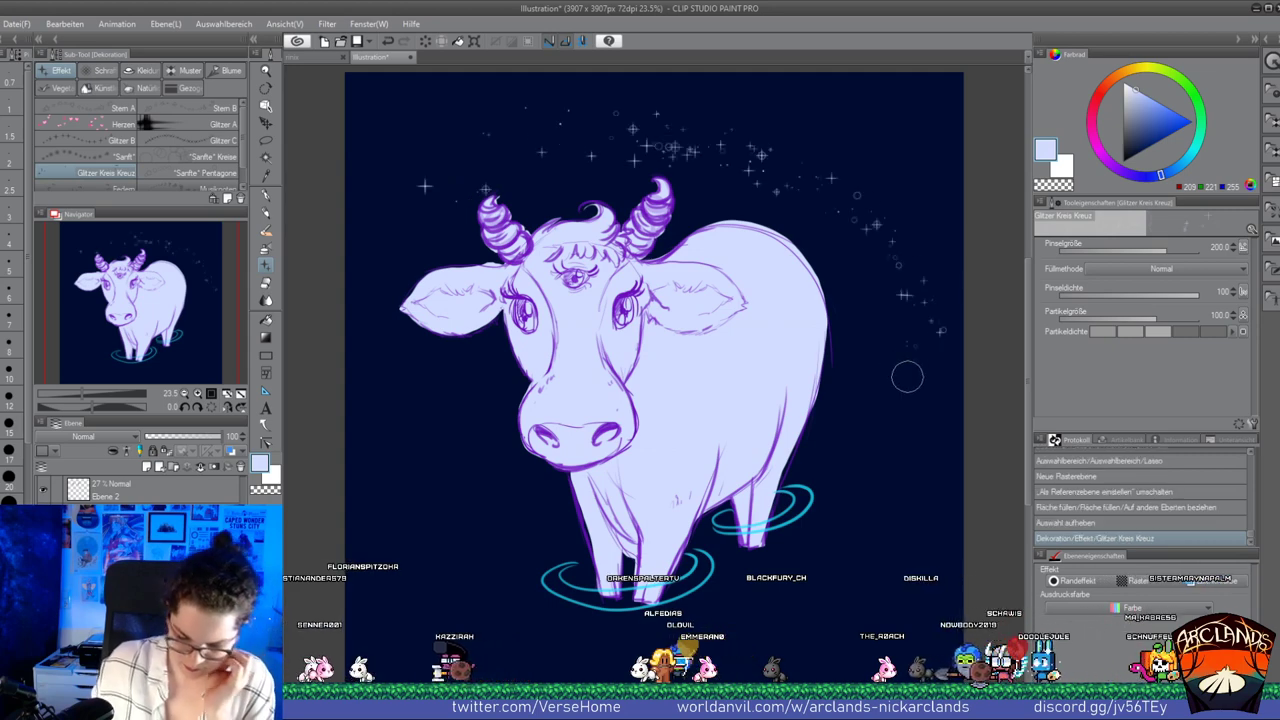
mouse_move(387, 443)
left_mouse_down()
mouse_move(459, 364)
mouse_move(797, 548)
mouse_move(681, 603)
mouse_move(809, 557)
mouse_move(893, 406)
mouse_move(783, 177)
left_mouse_up()
mouse_move(393, 393)
left_mouse_down()
mouse_move(558, 97)
mouse_move(894, 212)
mouse_move(906, 507)
mouse_move(694, 655)
mouse_move(432, 634)
mouse_move(397, 517)
left_mouse_up()
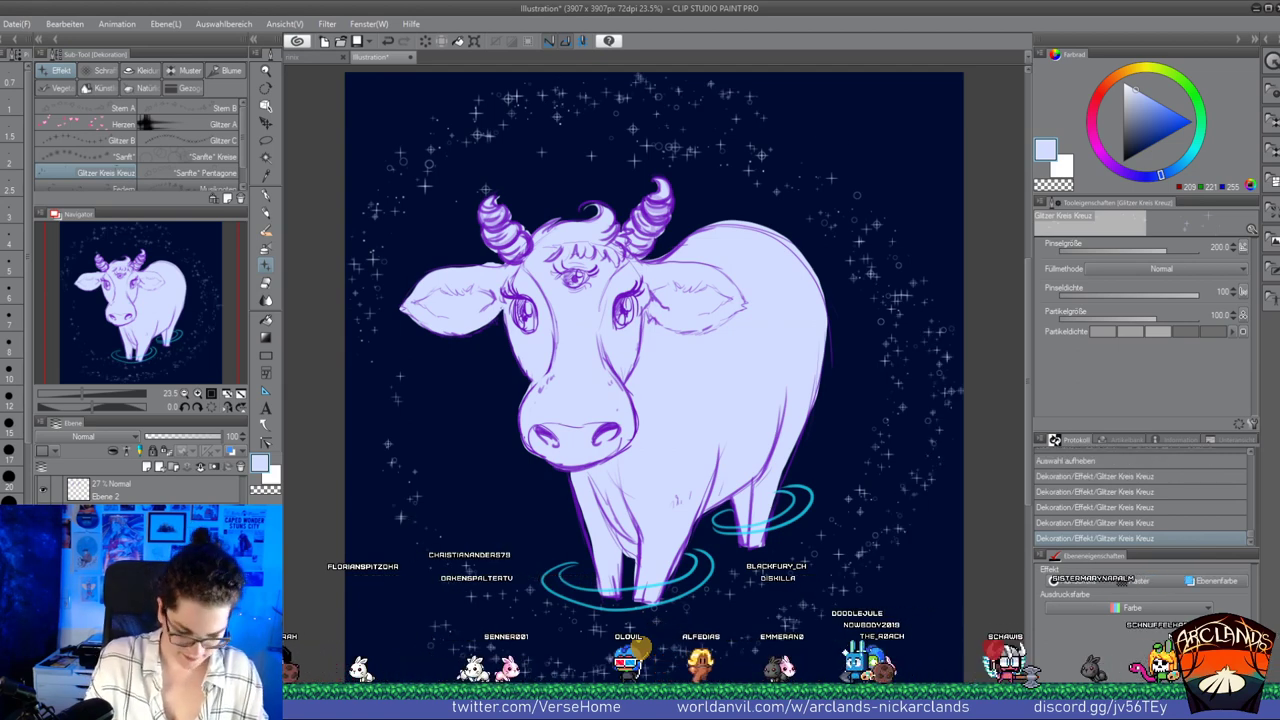
Spray a soft white glow around the cow's head, horns and body with the large Sanft airbrush
left_click(266, 246)
left_click_drag(500, 420, 590, 200)
mouse_move(717, 386)
left_mouse_down()
mouse_move(760, 334)
mouse_move(743, 403)
left_mouse_up()
left_click_drag(678, 446, 691, 519)
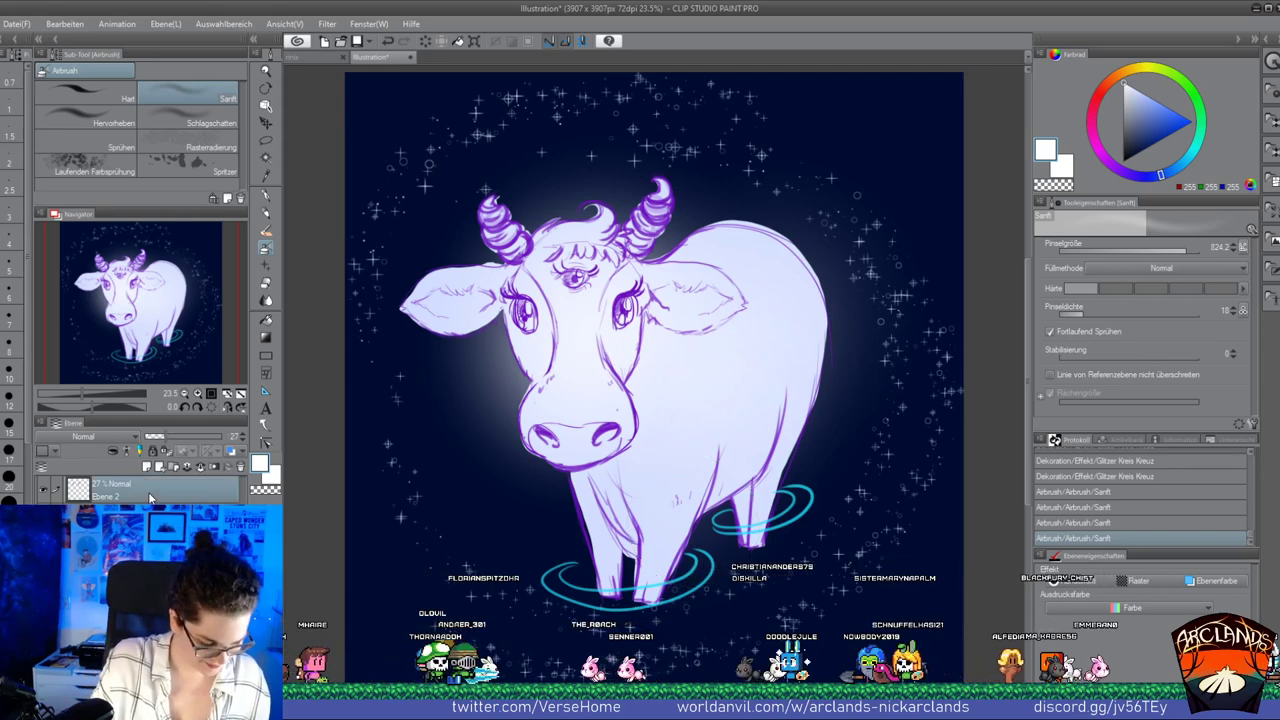
Airbrush soft bright cyan over the water ripples, the three eyes and the twisted horns on a new raster layer
left_click(43, 518)
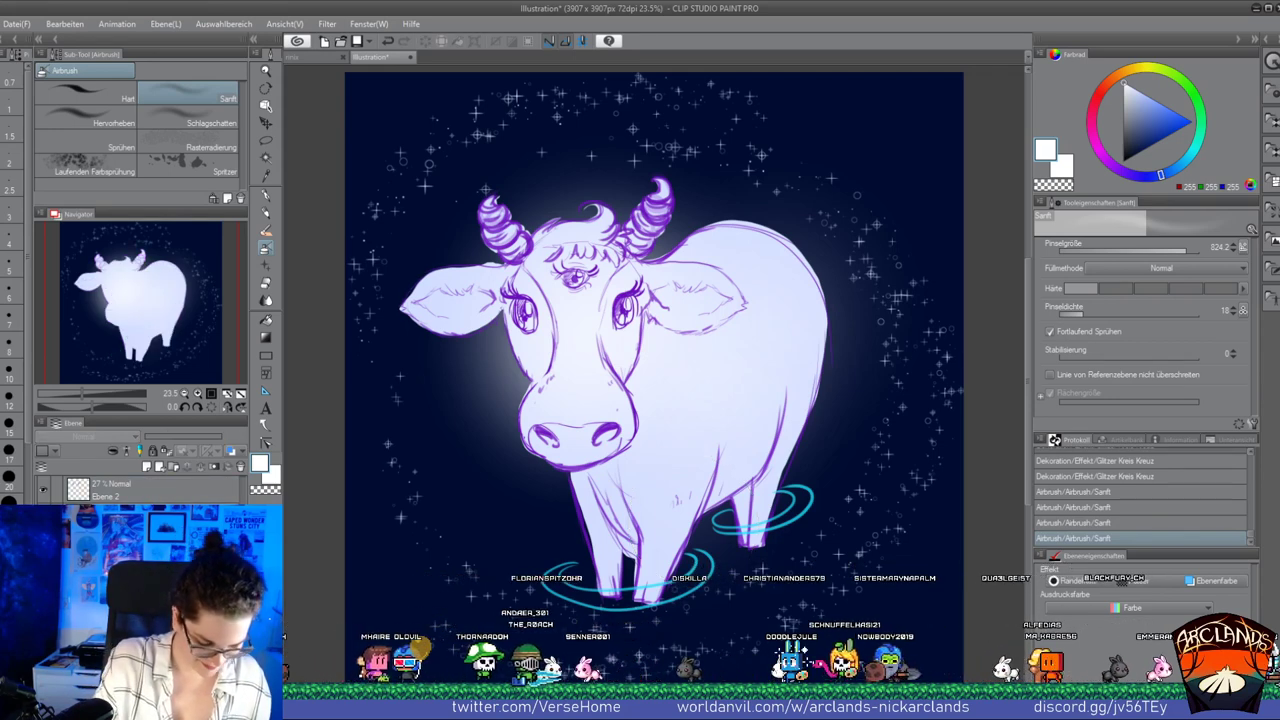
left_click(43, 518)
left_click(148, 466)
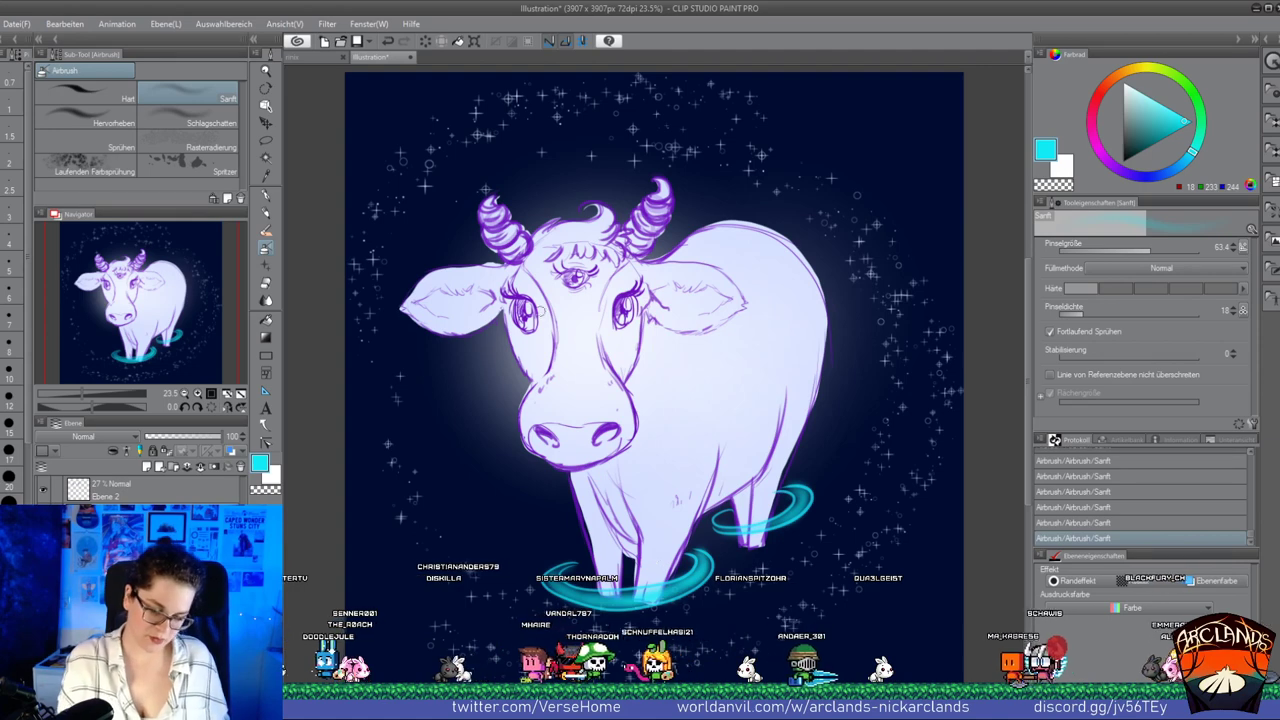
left_click_drag(524, 314, 530, 323)
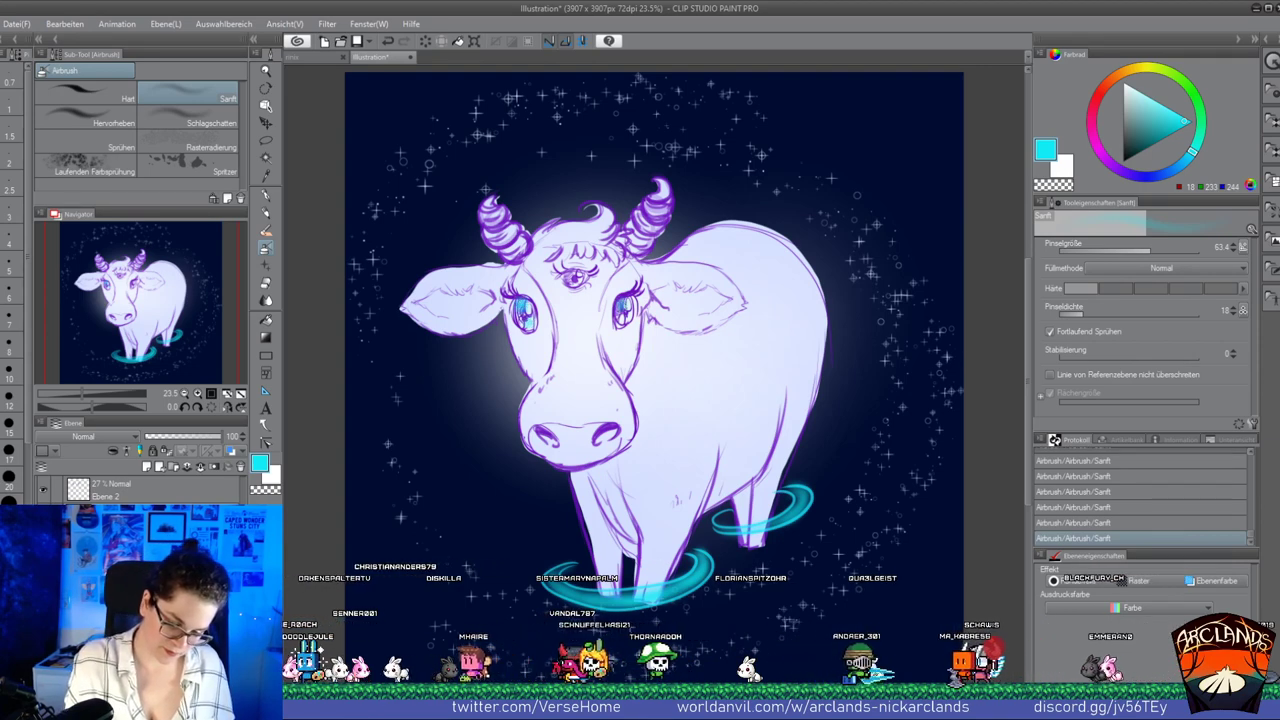
left_click_drag(627, 301, 622, 317)
left_click_drag(570, 277, 577, 280)
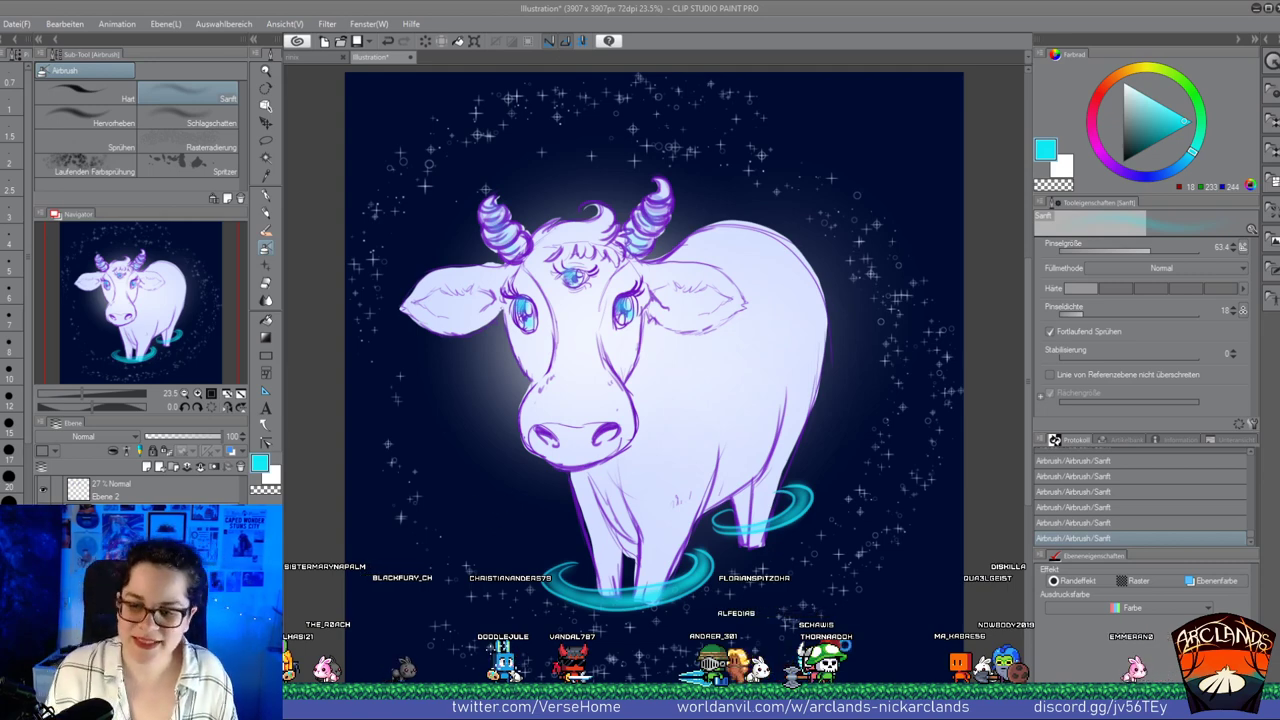
Save the illustration as space cow and delete the 27 % opacity layer Ebene 2
key("Return")
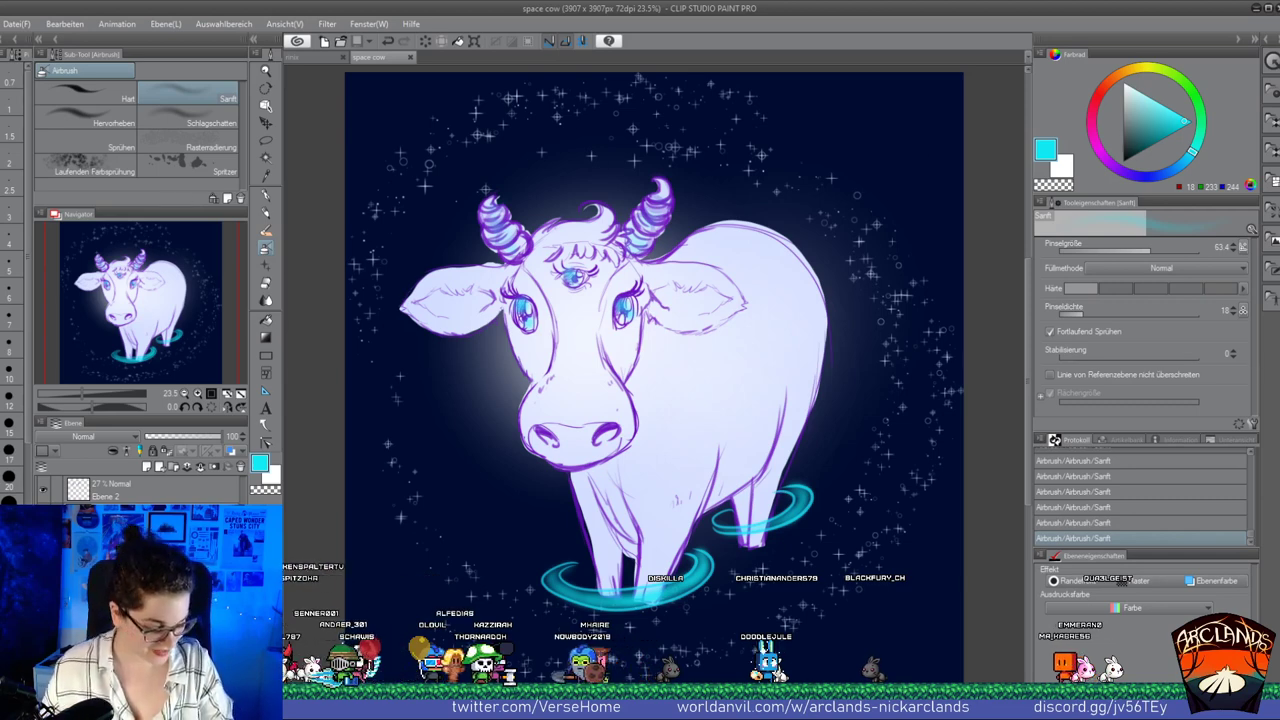
left_click(41, 490)
left_click(42, 491)
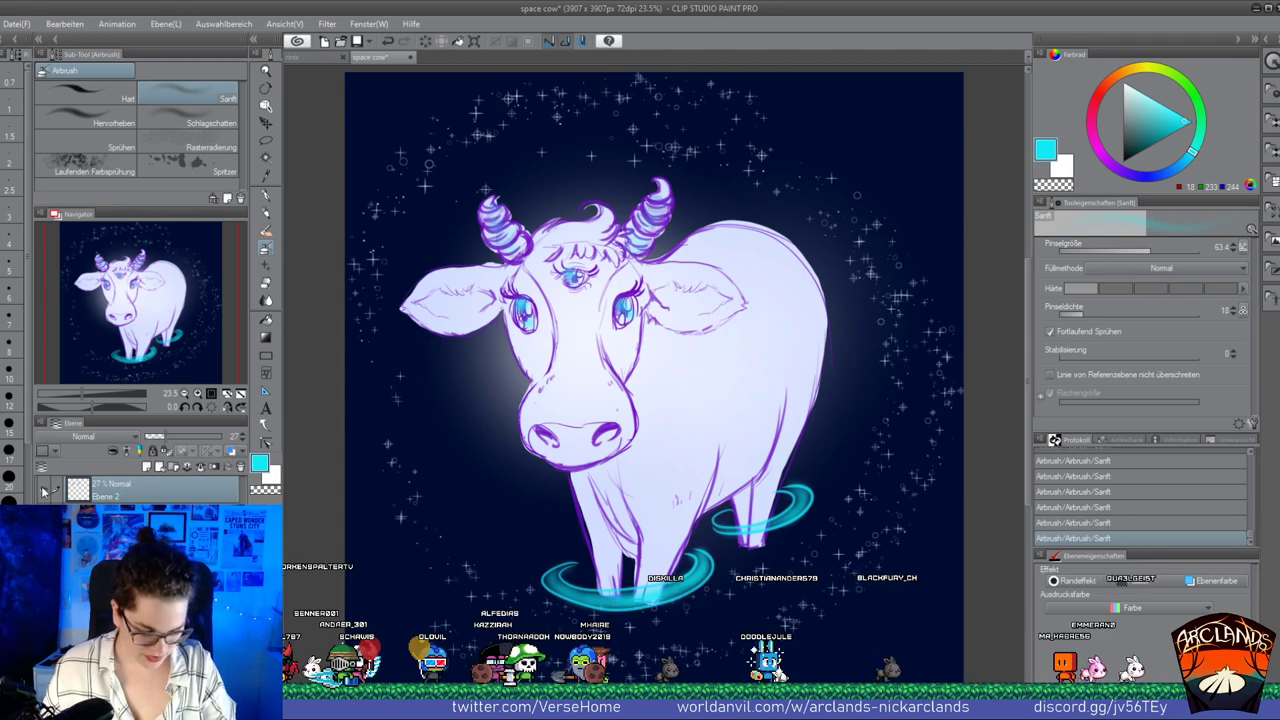
left_click(43, 491)
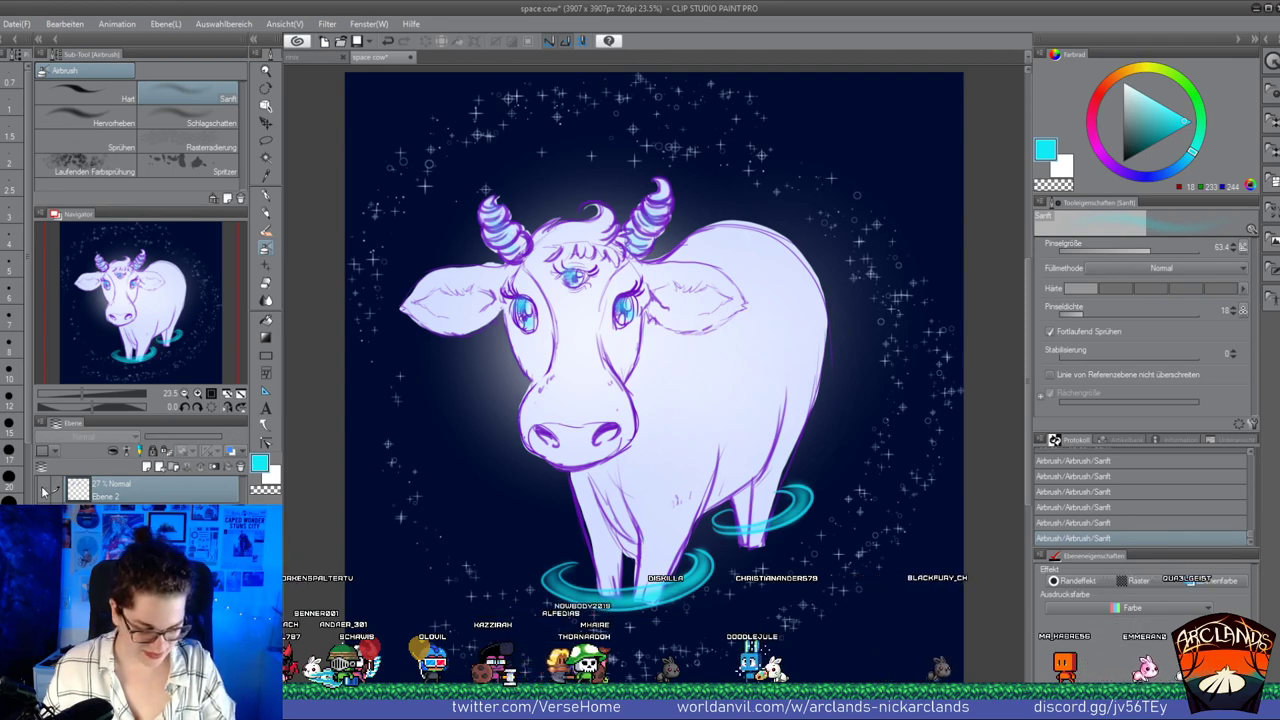
left_click(238, 467)
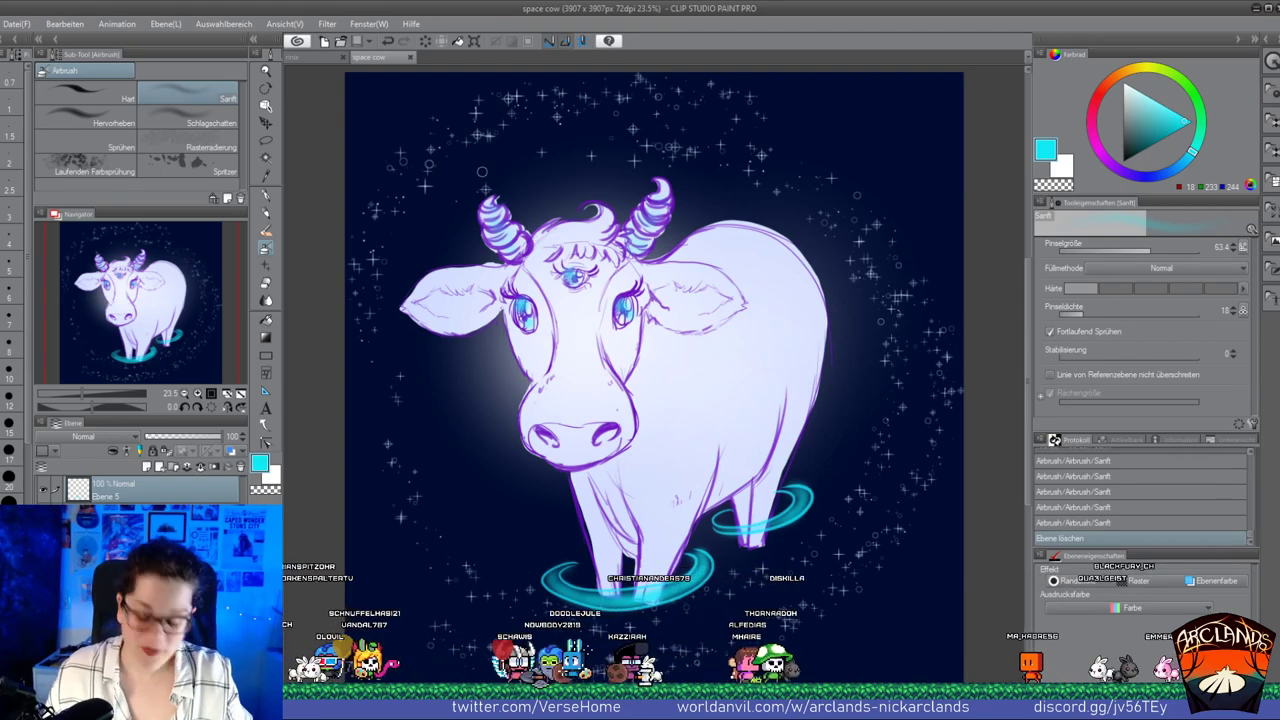
Switch to the rinix drawing and darken the figure's collar with the Dunkler Bleistift pencil in dark blue-violet
left_click(309, 58)
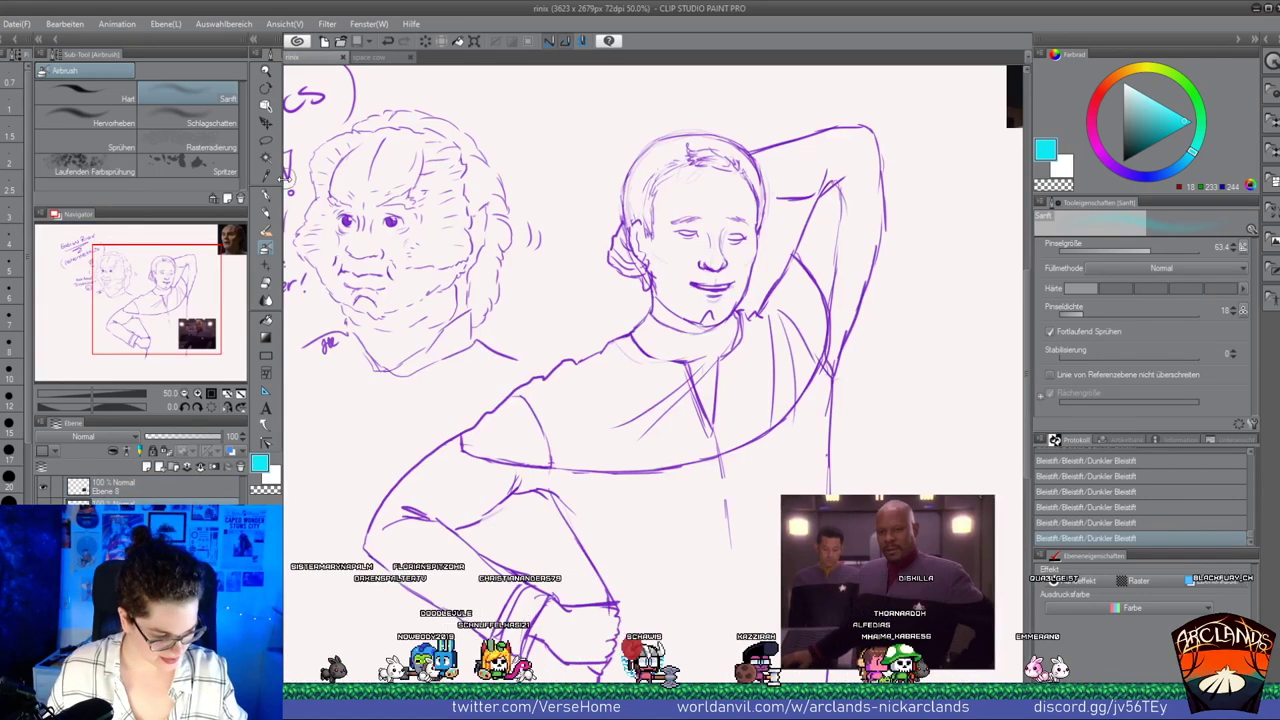
left_click(1133, 175)
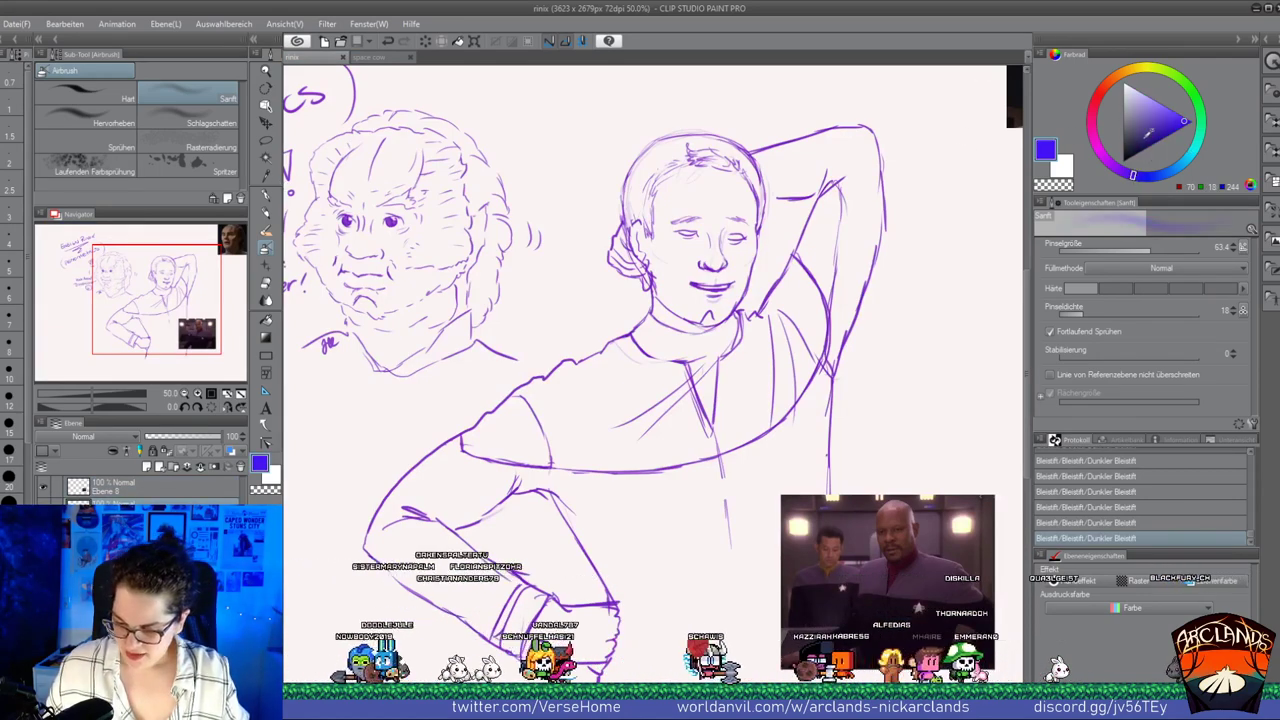
left_click(1167, 133)
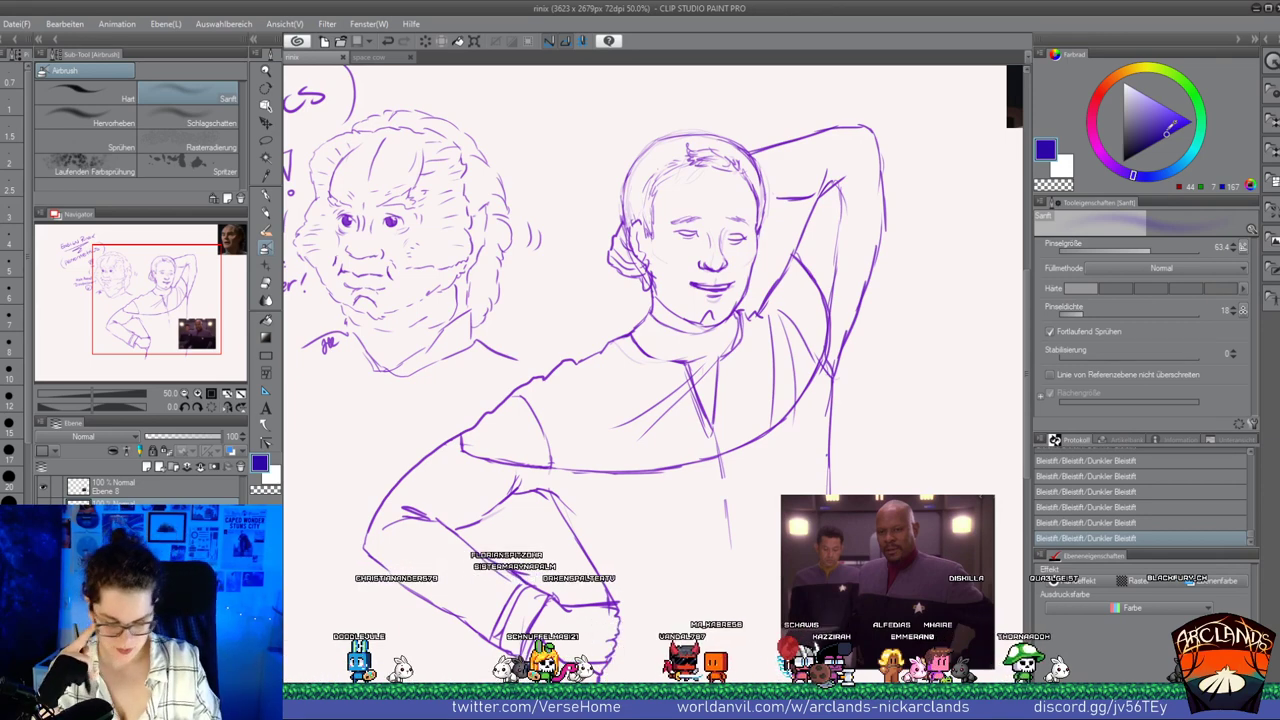
key("p")
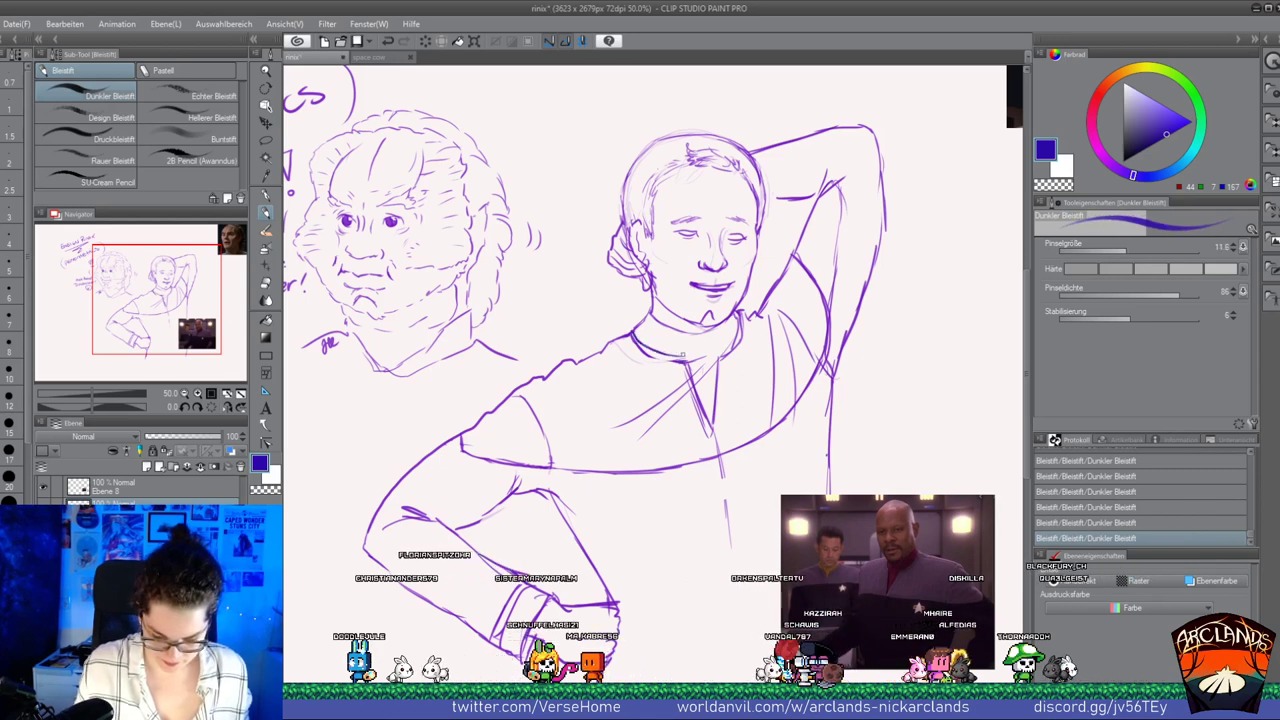
Erase the collar strokes, sample the sketch's purple, and redraw the collar and the uniform's front seam in pencil
left_click(266, 284)
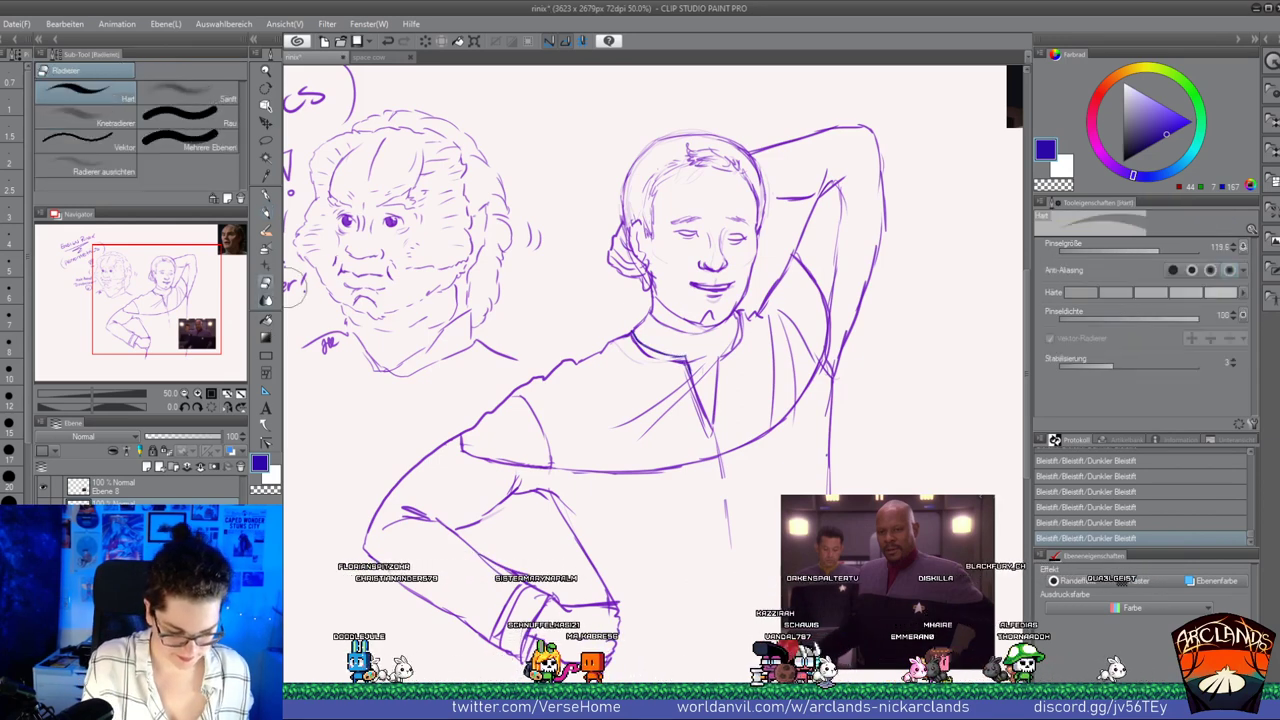
left_click_drag(638, 347, 680, 366)
left_click(267, 215)
left_click(651, 304, "alt")
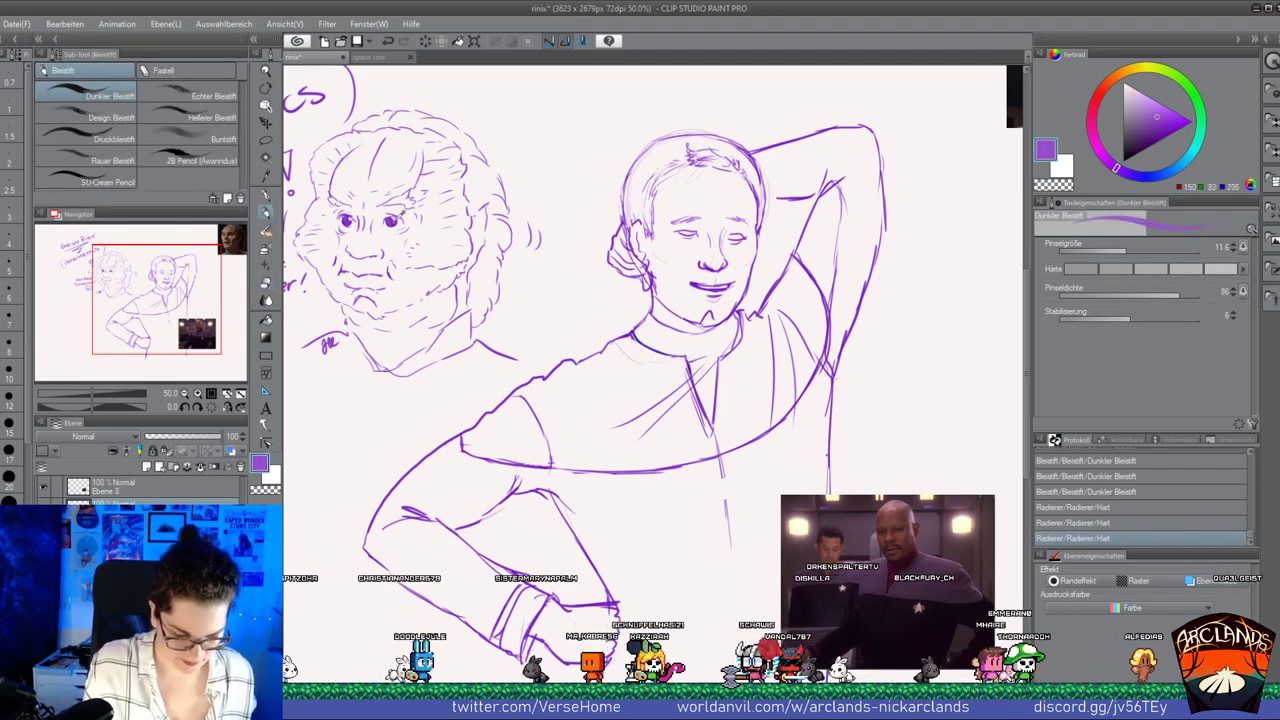
mouse_move(632, 334)
left_mouse_down()
mouse_move(718, 359)
mouse_move(721, 480)
left_mouse_up()
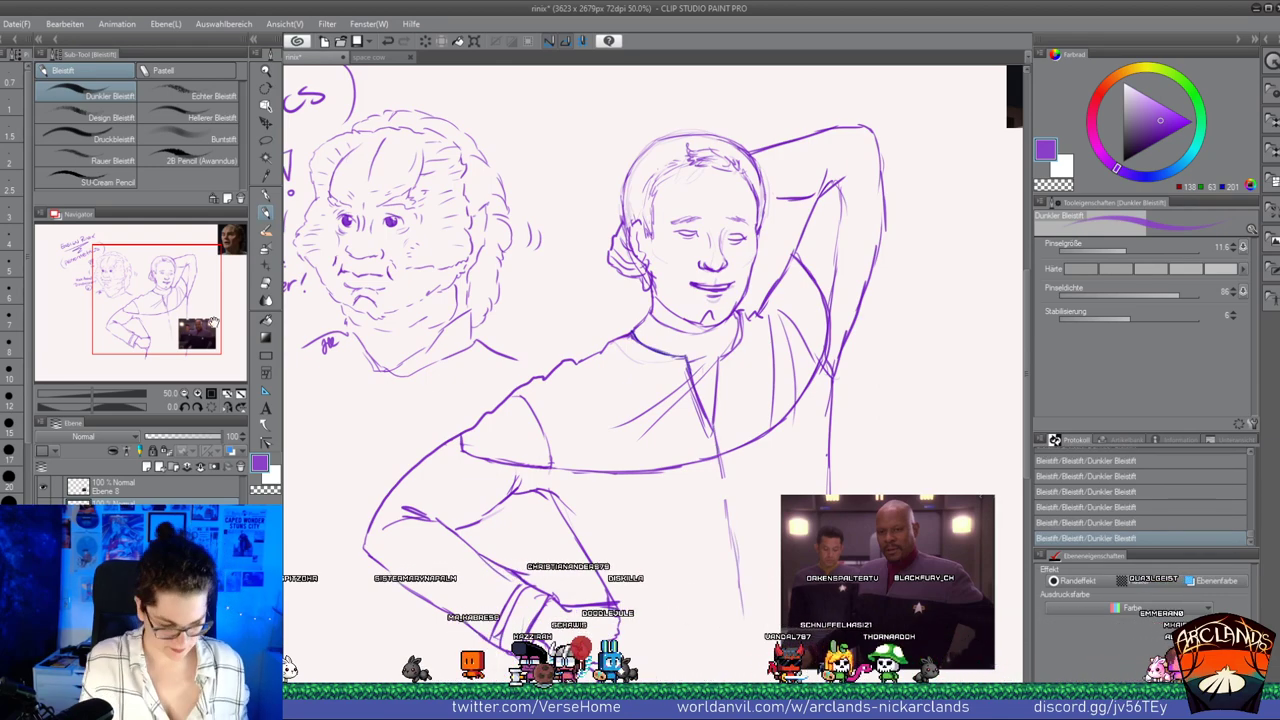
Pencil in the uniform's double hem line at the waist and a small combadge on the chest
left_click_drag(213, 322, 217, 336)
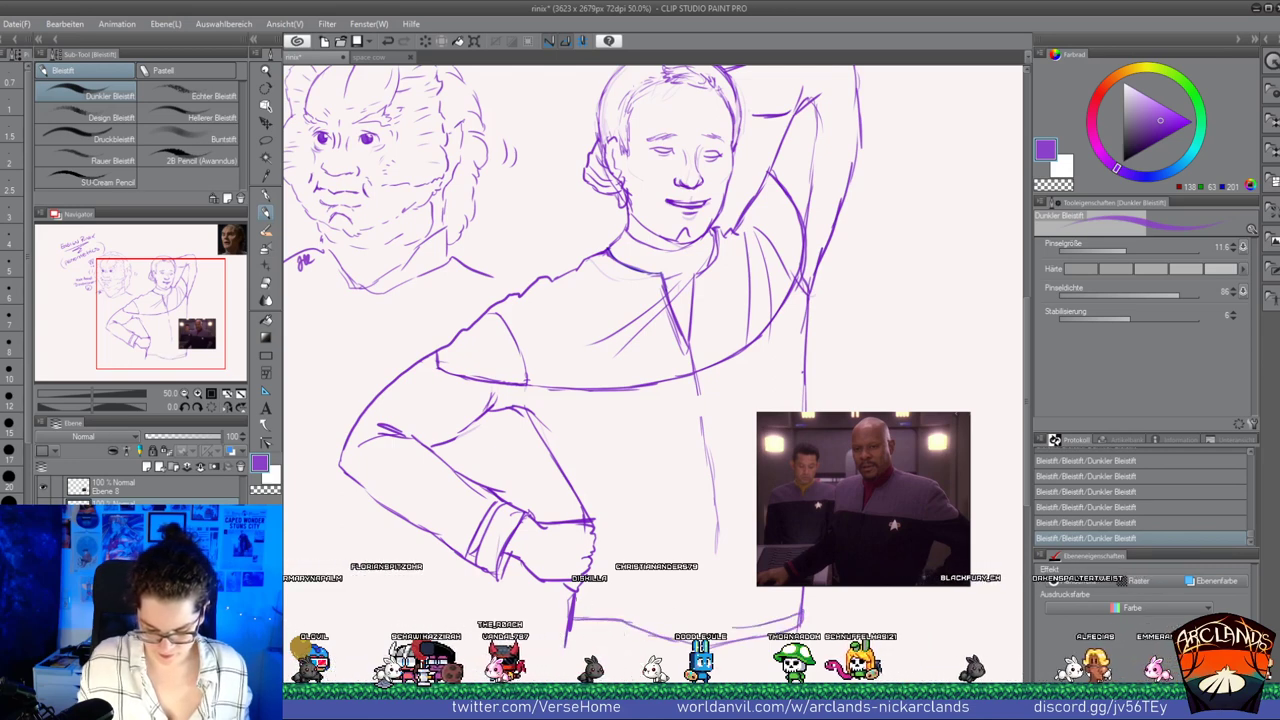
mouse_move(576, 600)
left_mouse_down()
mouse_move(668, 626)
mouse_move(777, 614)
left_mouse_up()
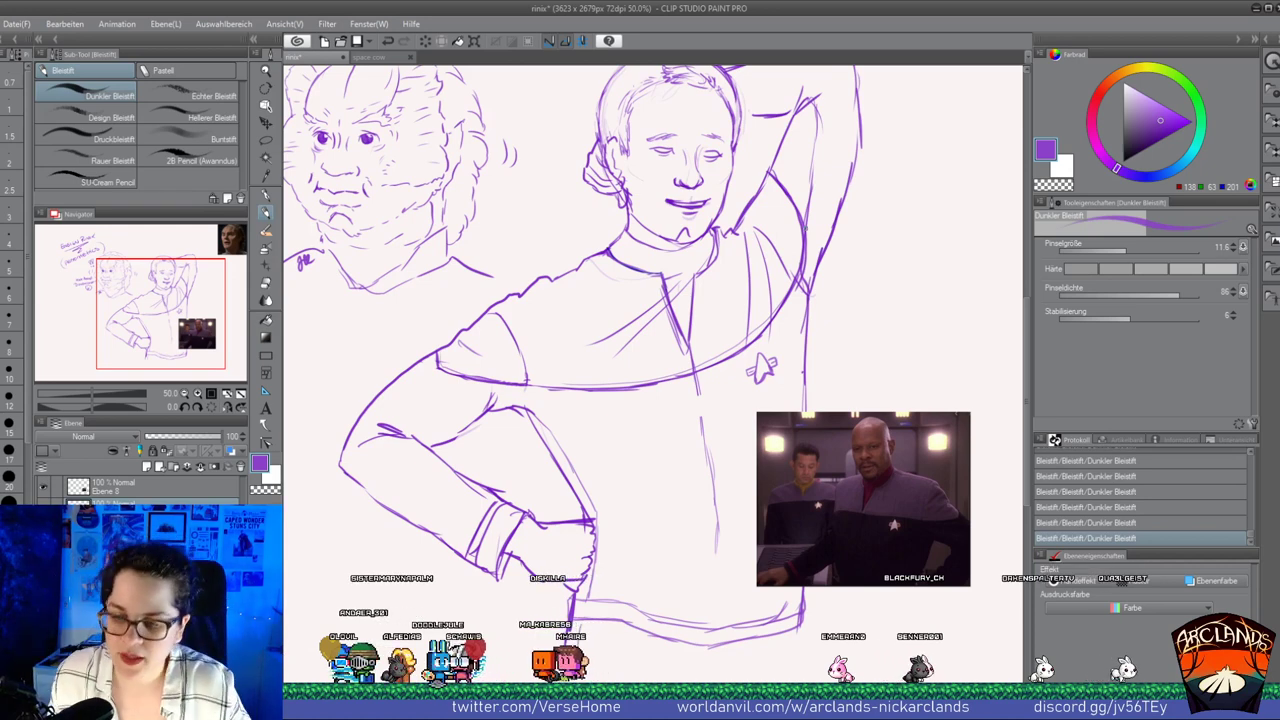
Undo the last pencil stroke, set the pencil size to 6.7, and sketch a darker mark on the figure's chin
left_click_drag(200, 345, 207, 334)
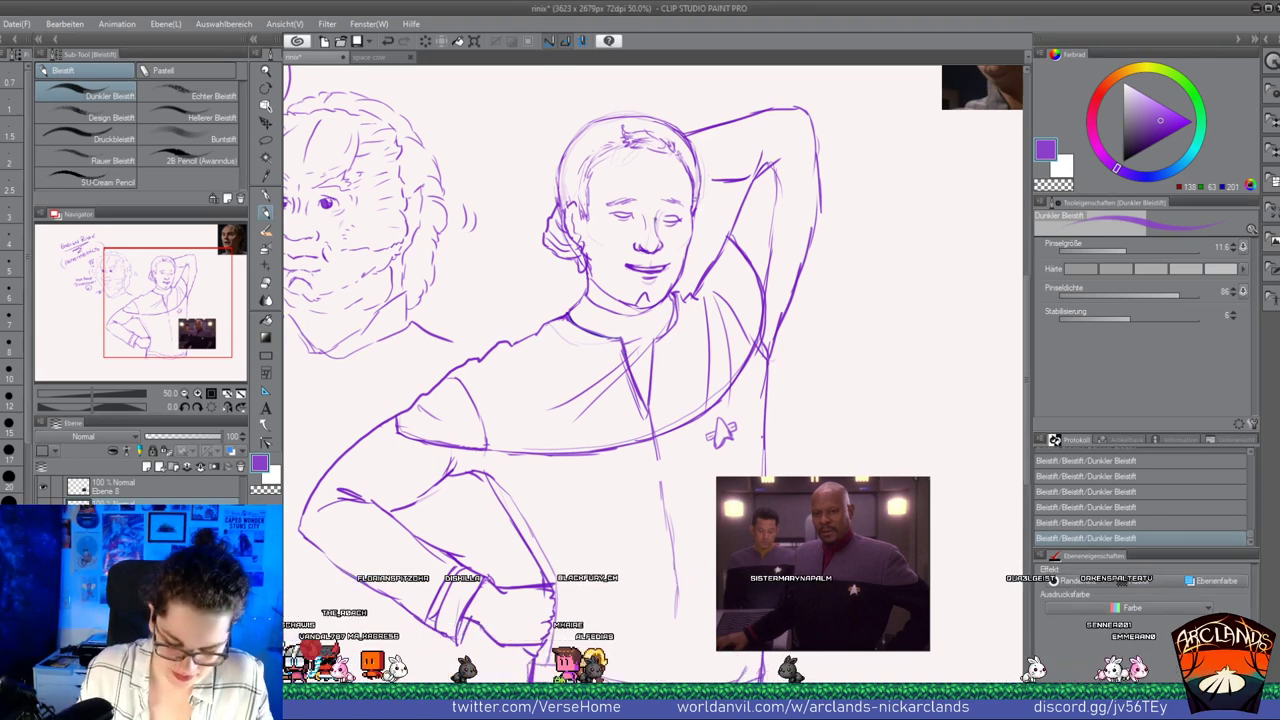
key("ctrl+z")
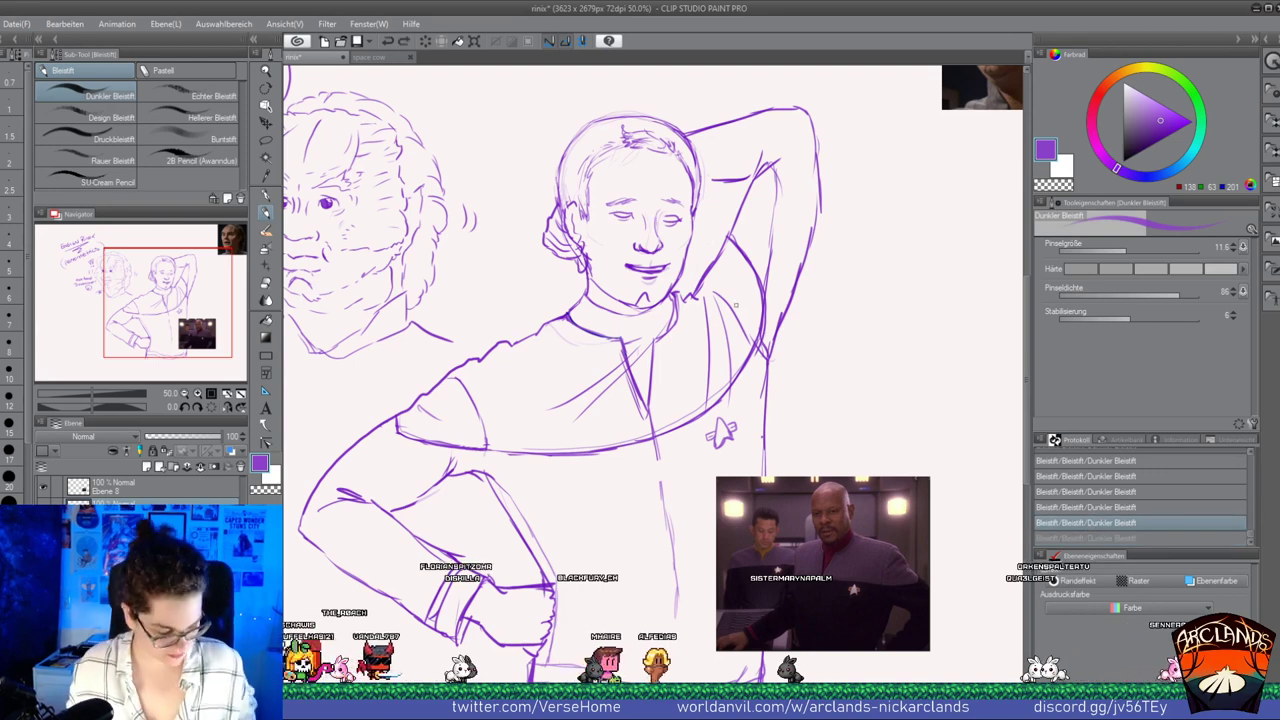
left_click(9, 210)
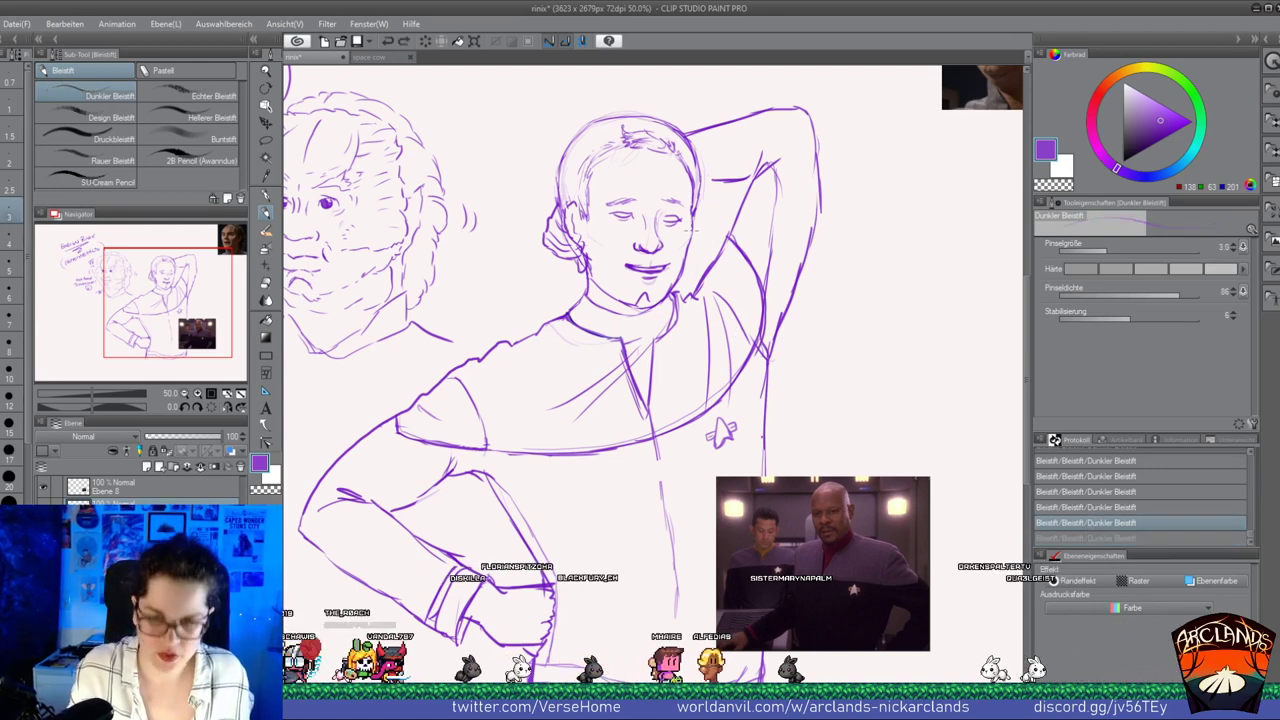
key("bracketright")
key("bracketright")
key("bracketright")
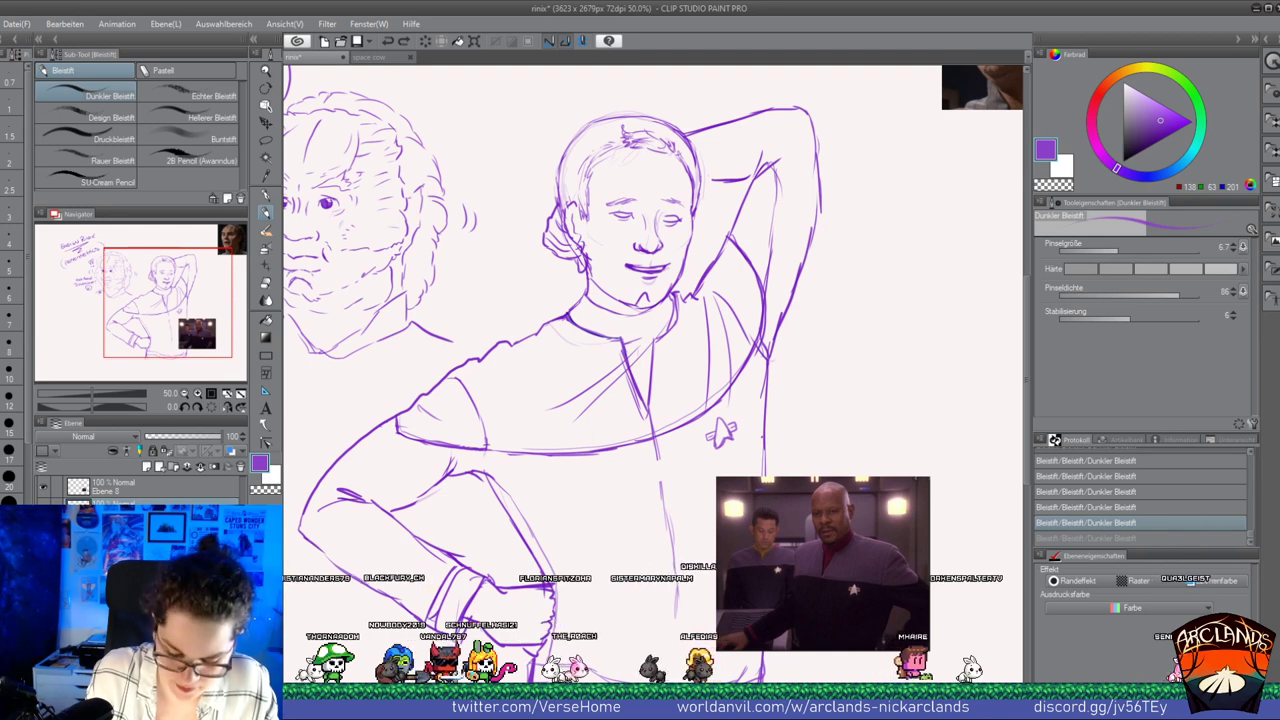
key("ctrl+y")
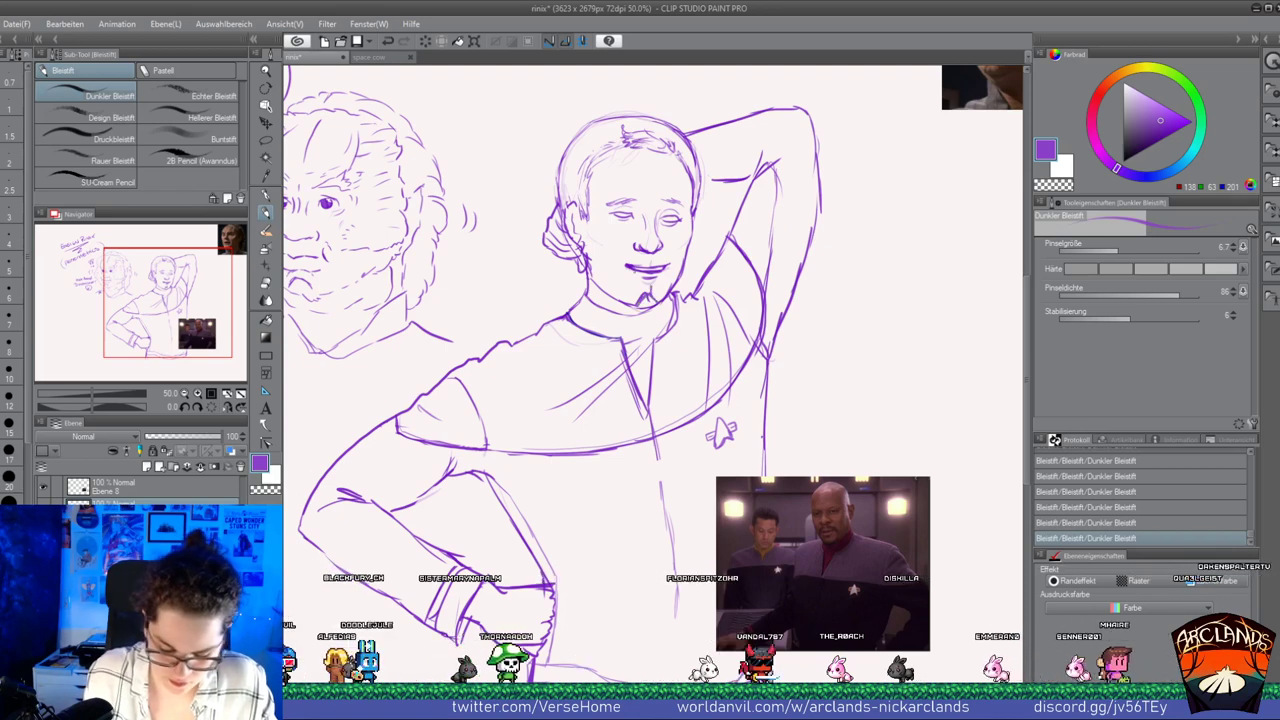
Erase the mark on the figure's chin and redraw it with a few short pencil strokes
key("e")
left_click_drag(645, 290, 638, 300)
key("p")
left_click_drag(645, 291, 639, 298)
left_click_drag(646, 290, 650, 298)
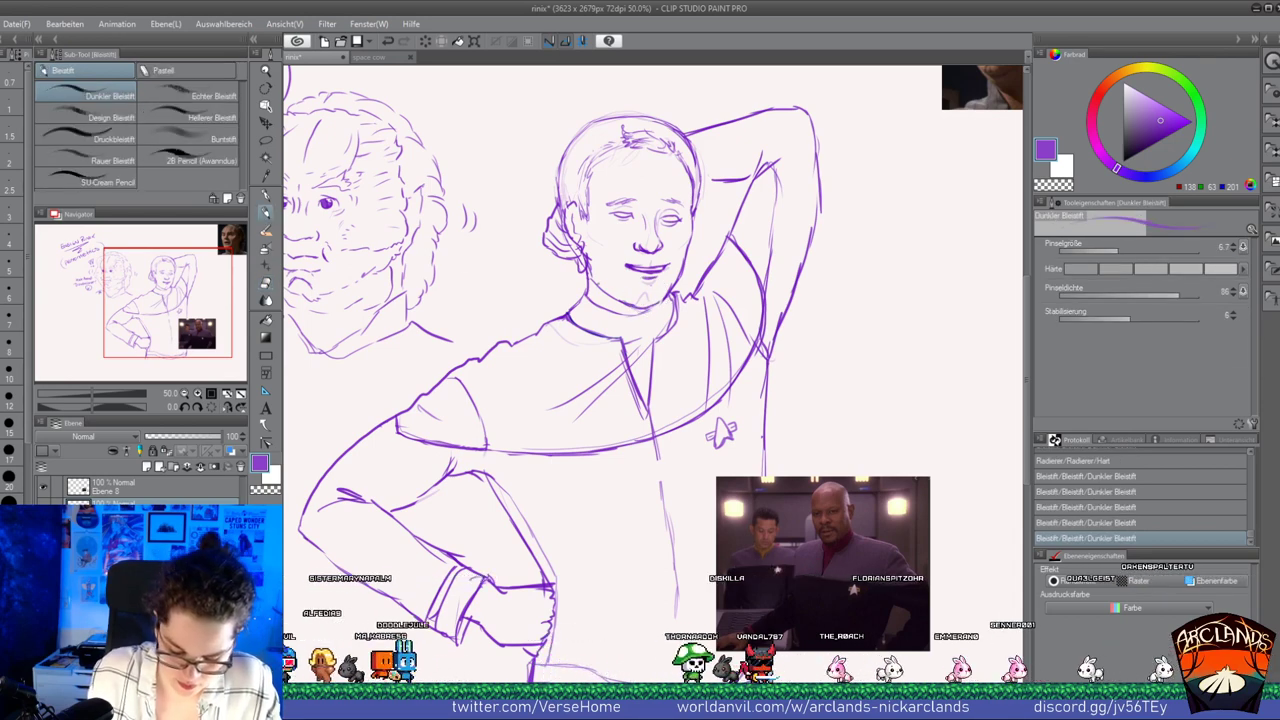
left_click_drag(643, 292, 648, 299)
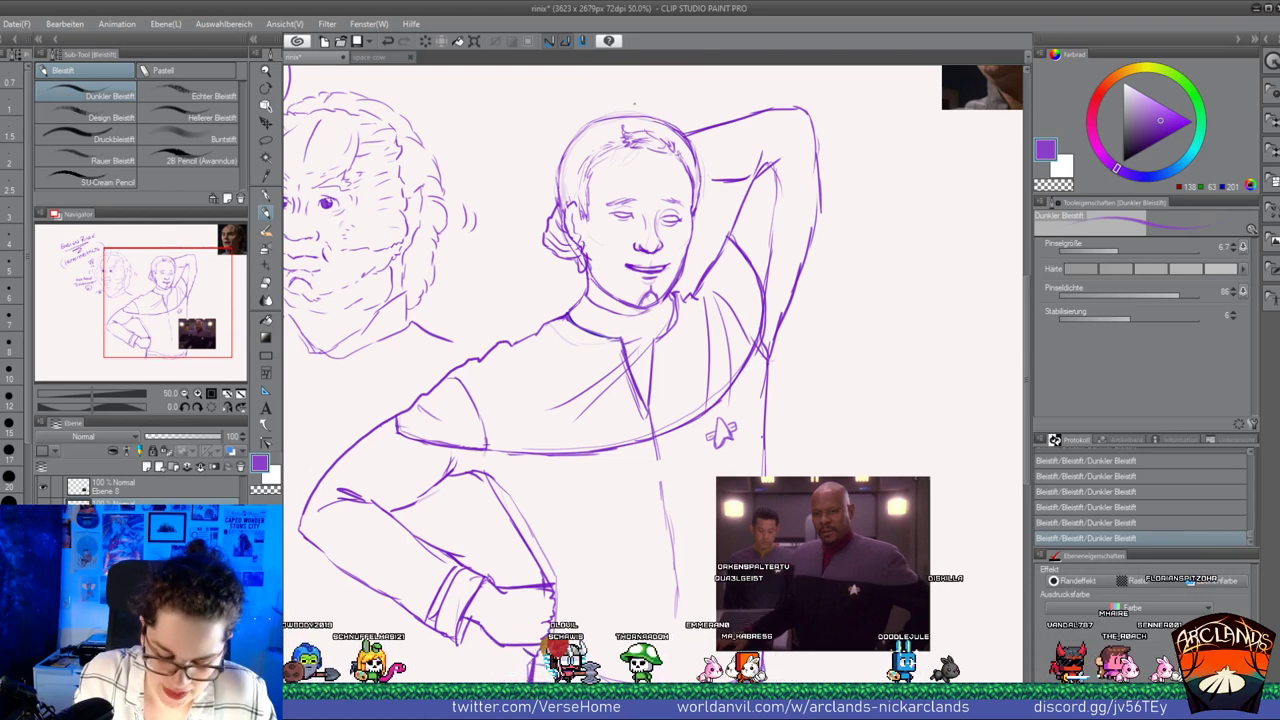
Erase stray strokes beside the figure's temple, try a lasso selection across the hairline, and clear that selection
key("m")
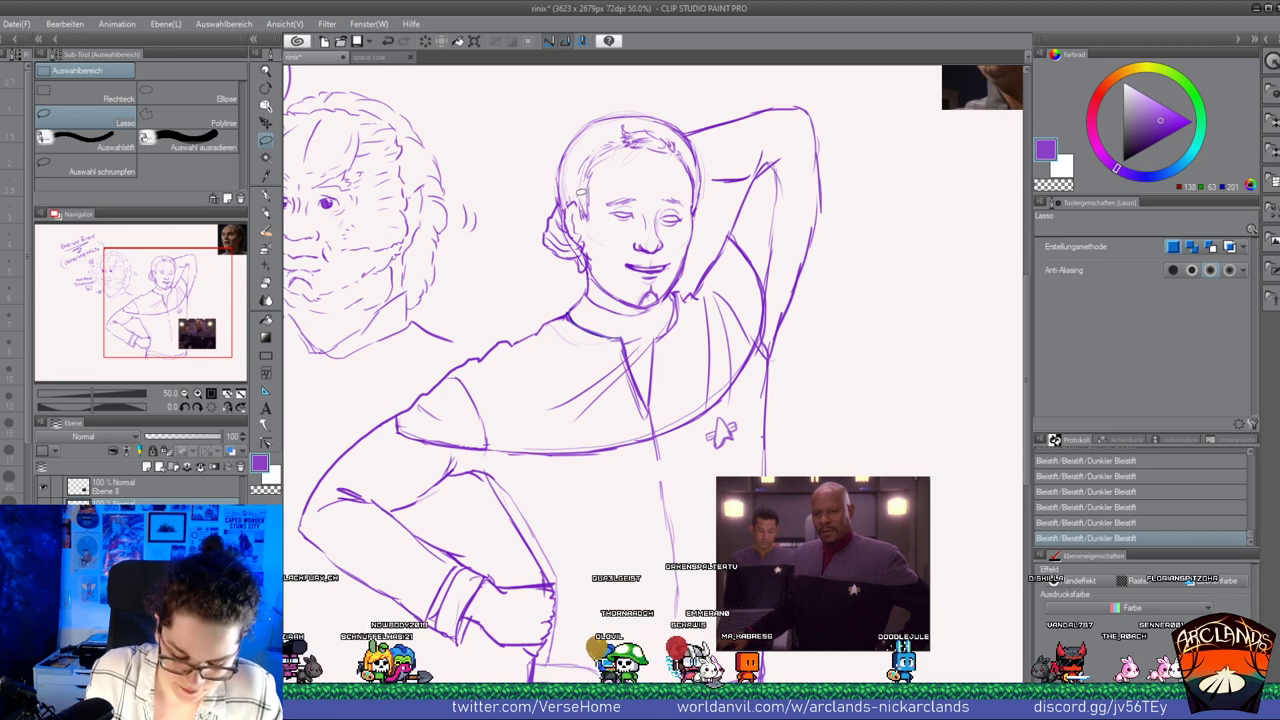
key("e")
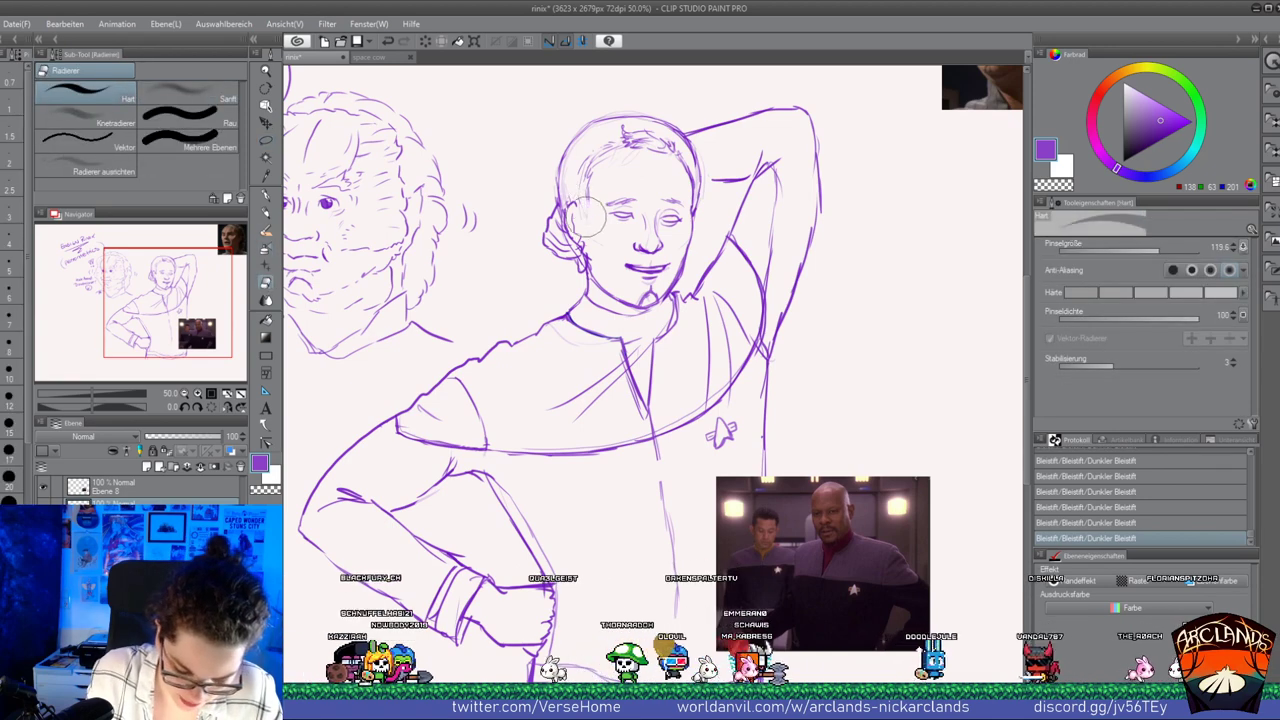
key("m")
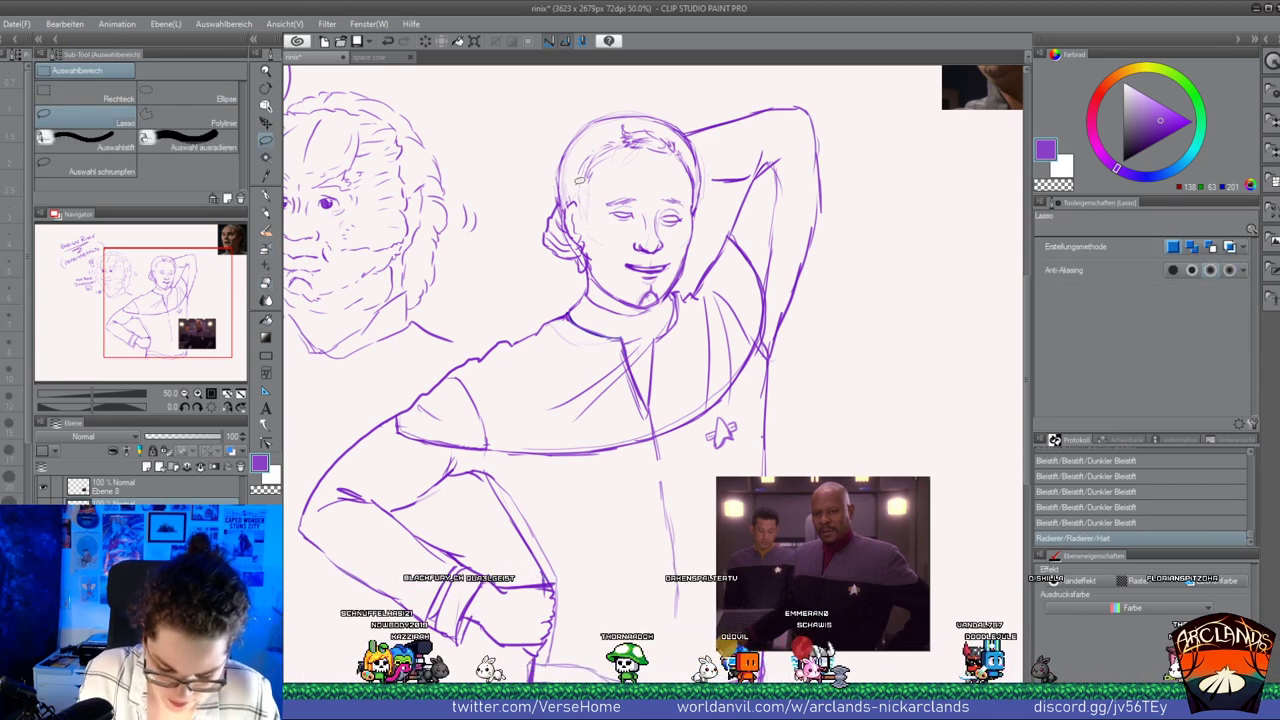
left_click_drag(580, 190, 687, 172)
key("ctrl+d")
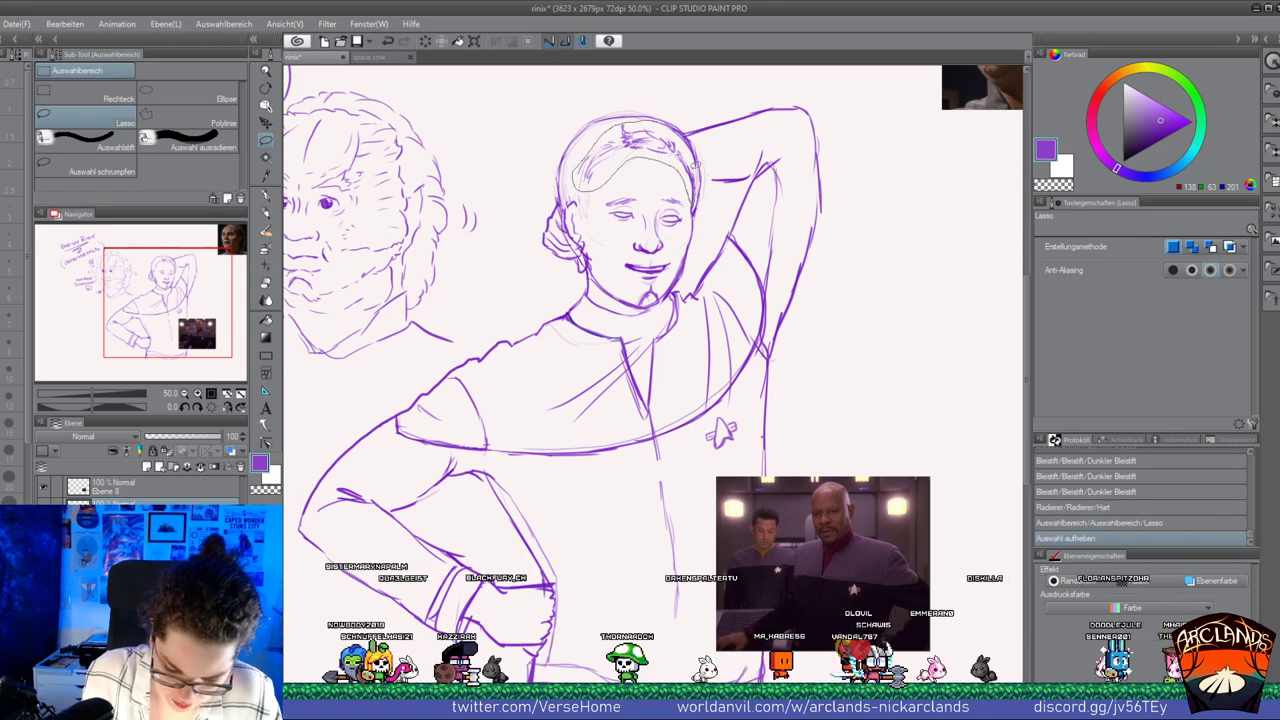
Lasso the figure's hair, rotate and shift it slightly to fit the head, apply the transform, and deselect
mouse_move(695, 163)
left_mouse_down()
mouse_move(693, 188)
mouse_move(675, 142)
mouse_move(702, 144)
left_mouse_up()
left_click(686, 229)
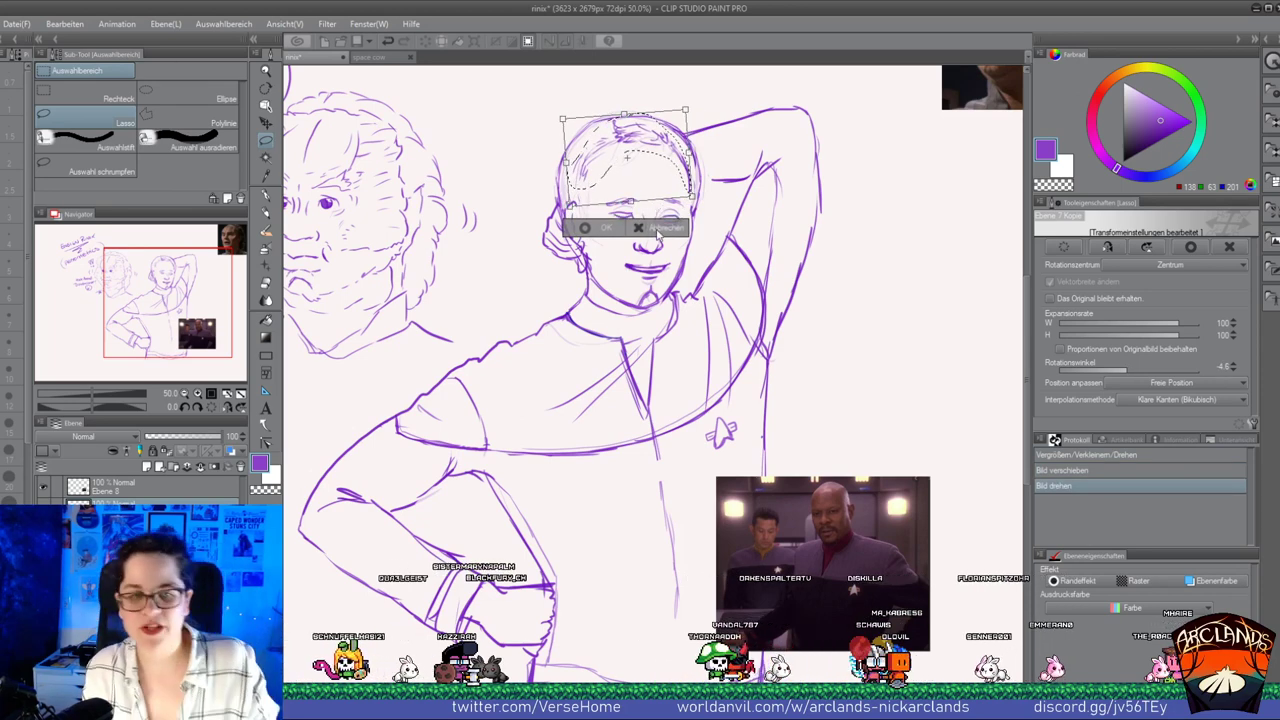
left_click_drag(682, 150, 685, 152)
left_click_drag(705, 153, 627, 159)
left_click(600, 233)
key("ctrl+d")
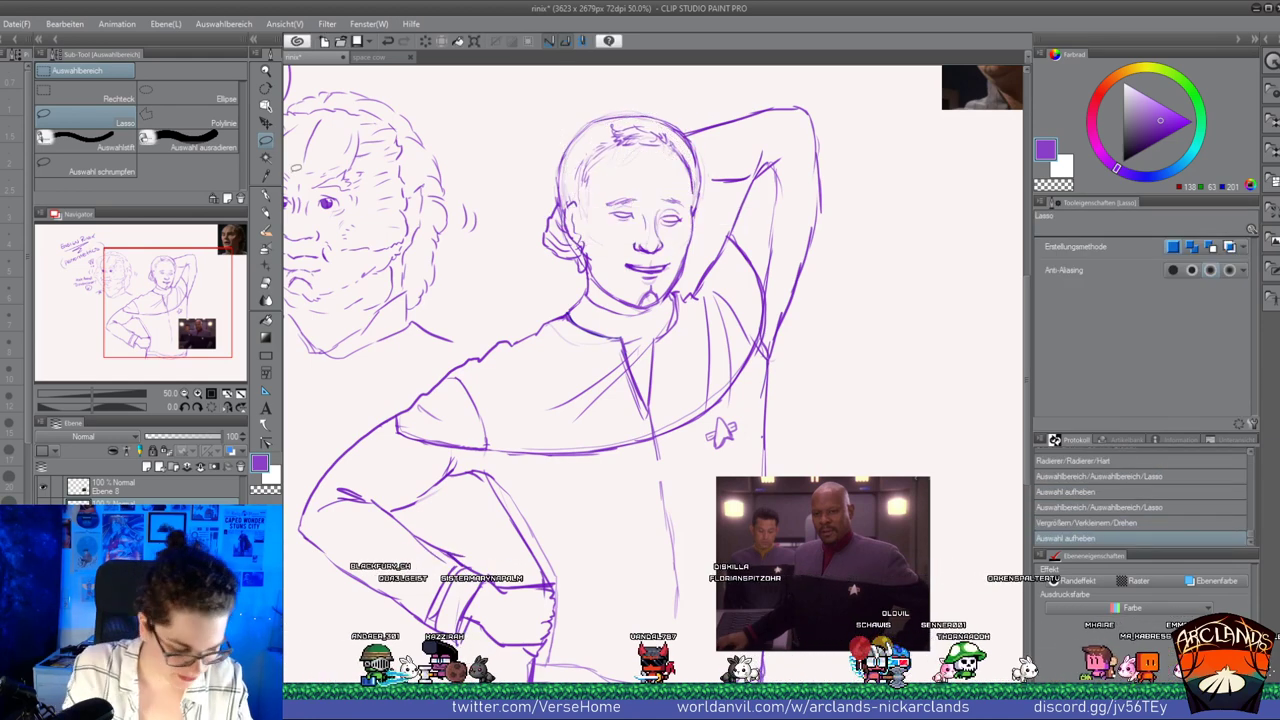
Erase part of the hair above the forehead and pencil in new curly tufts and ridge lines down the forehead
key("p")
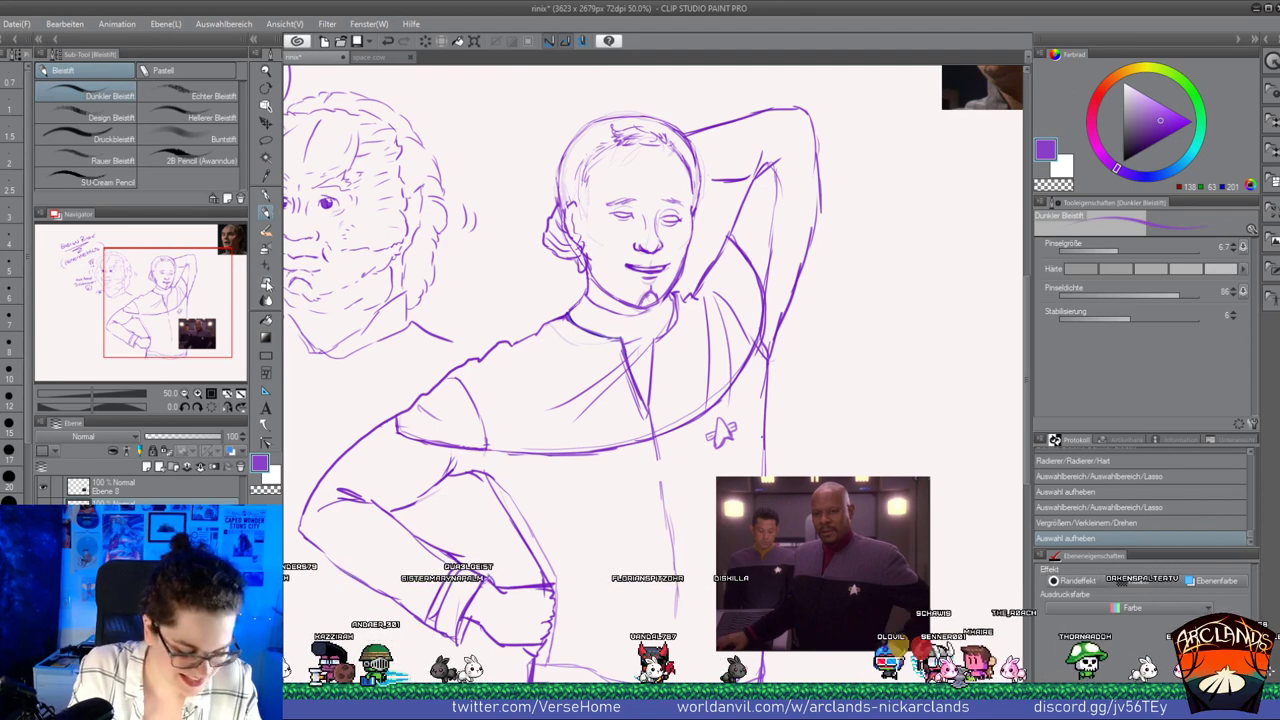
key("e")
mouse_move(636, 150)
left_mouse_down()
mouse_move(566, 157)
mouse_move(636, 127)
left_mouse_up()
key("p")
left_click_drag(630, 135, 653, 126)
left_click_drag(645, 127, 670, 141)
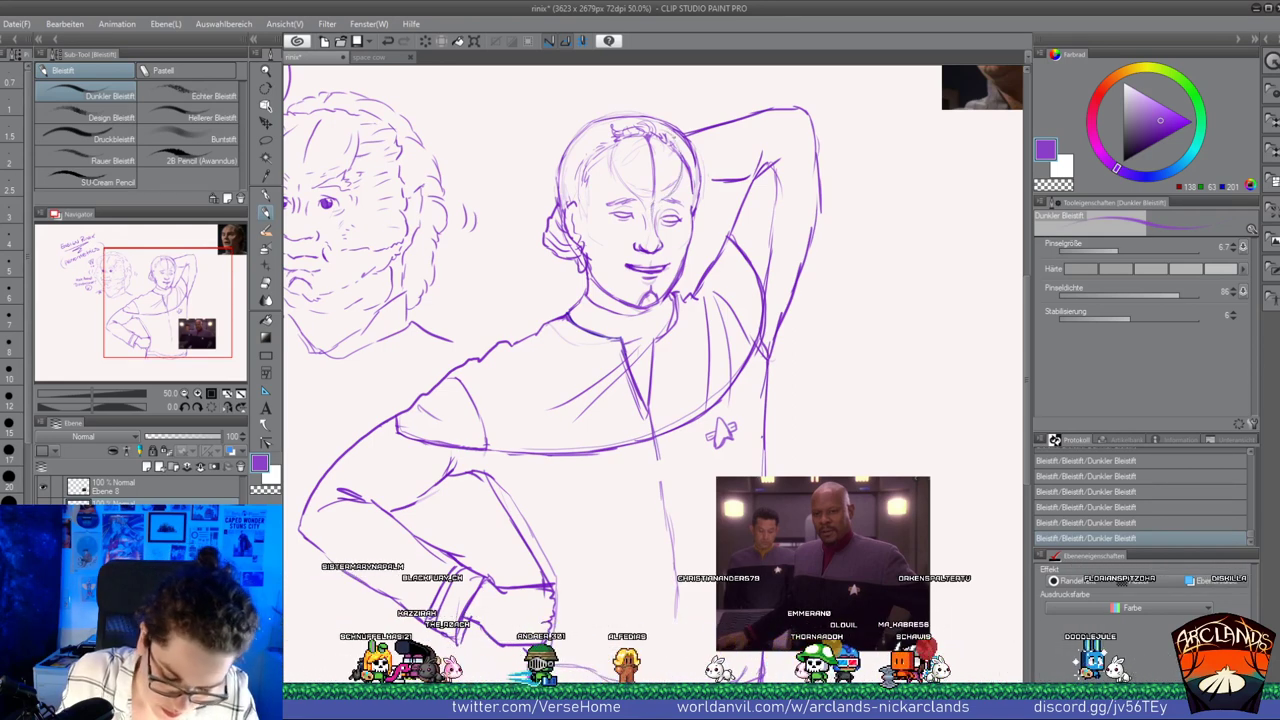
left_click(266, 265)
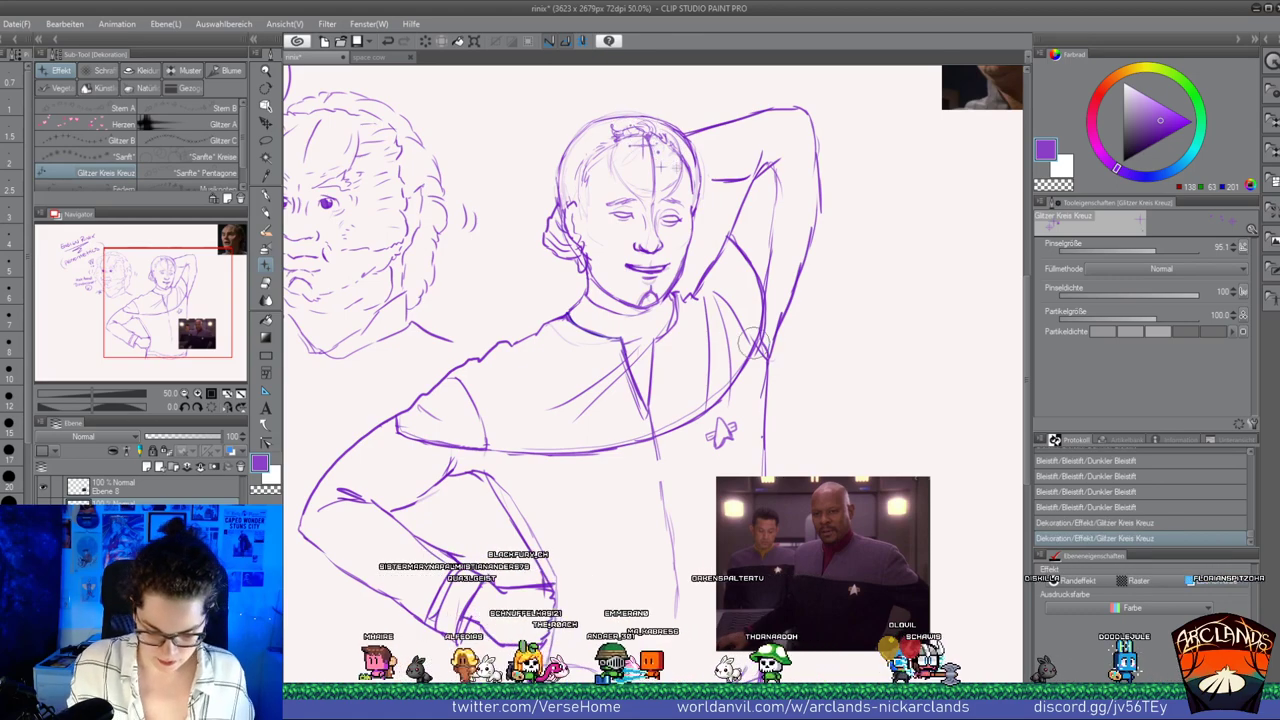
key("ctrl+z")
key("ctrl+z")
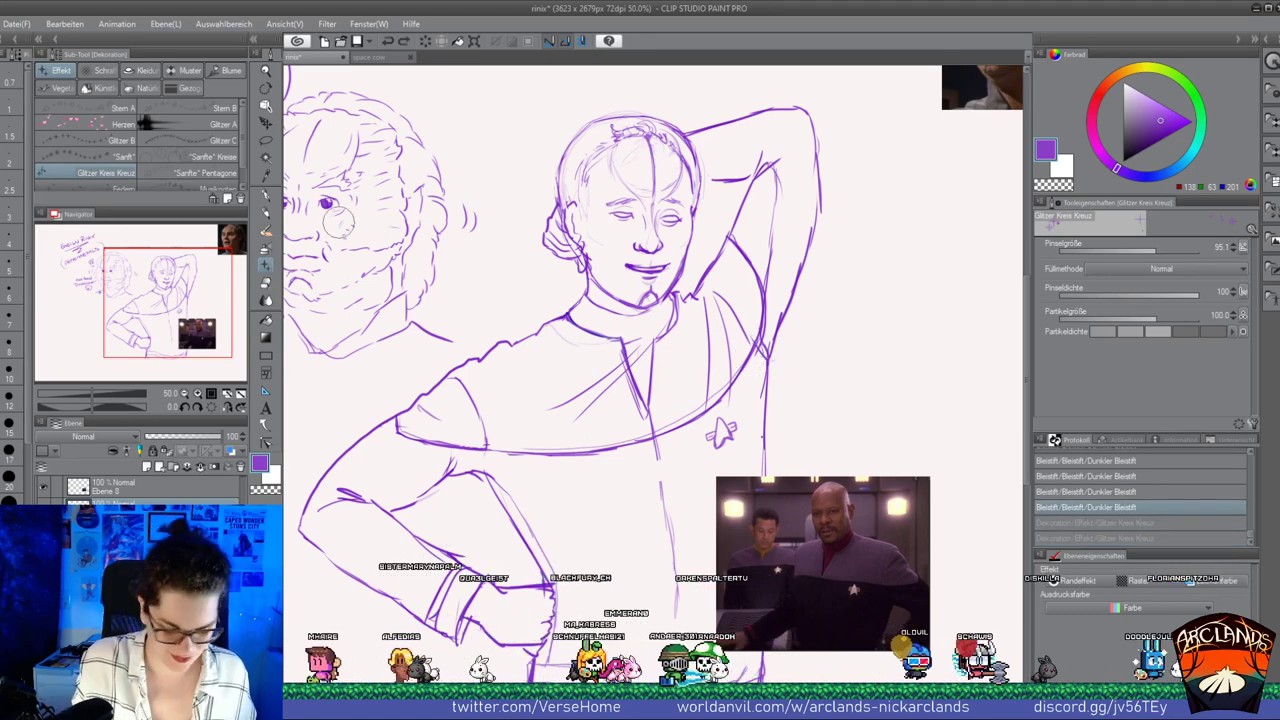
Erase the curly tufts along the hairline and pencil light curved strokes over the top and side of the forehead
key("e")
mouse_move(615, 133)
left_mouse_down()
mouse_move(662, 138)
mouse_move(610, 134)
mouse_move(609, 151)
mouse_move(622, 148)
mouse_move(587, 167)
left_mouse_up()
key("p")
left_click_drag(592, 160, 583, 176)
mouse_move(588, 168)
left_mouse_down()
mouse_move(580, 186)
mouse_move(590, 164)
left_mouse_up()
left_click_drag(611, 143, 600, 154)
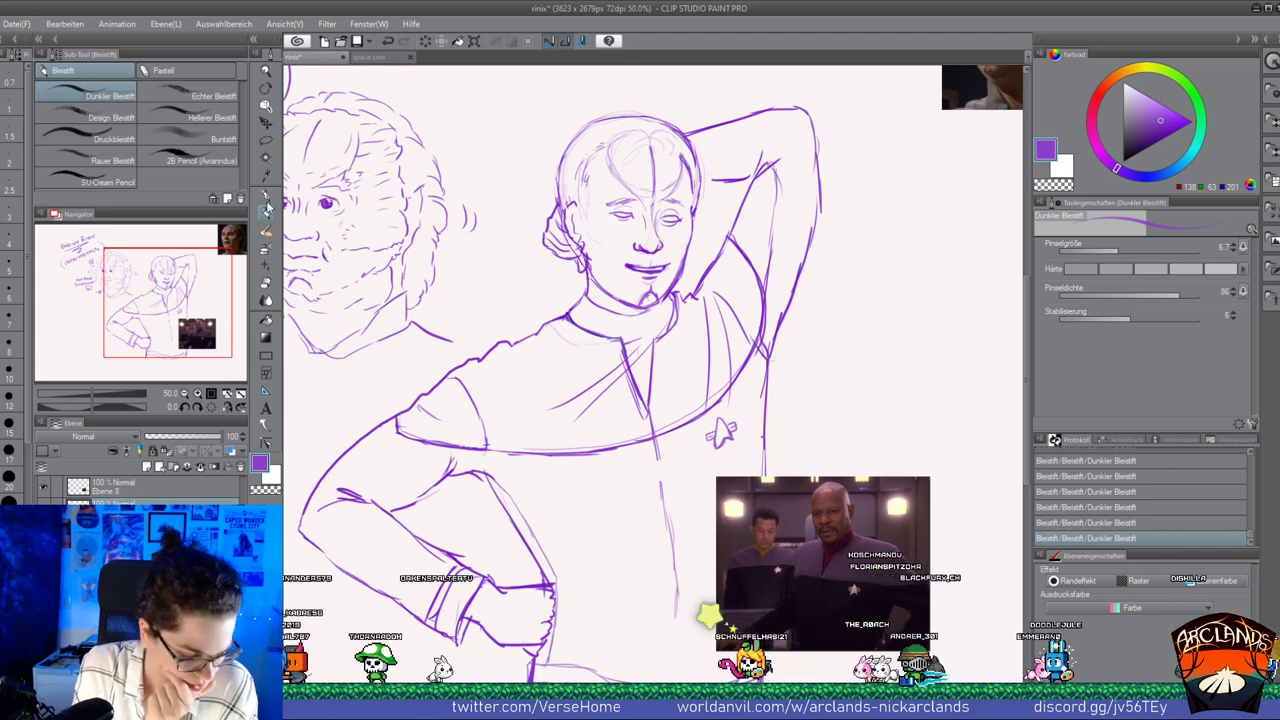
Move the uniform reference photo to the canvas's lower right and the face reference photo beside the figure's raised arm
left_click(266, 123)
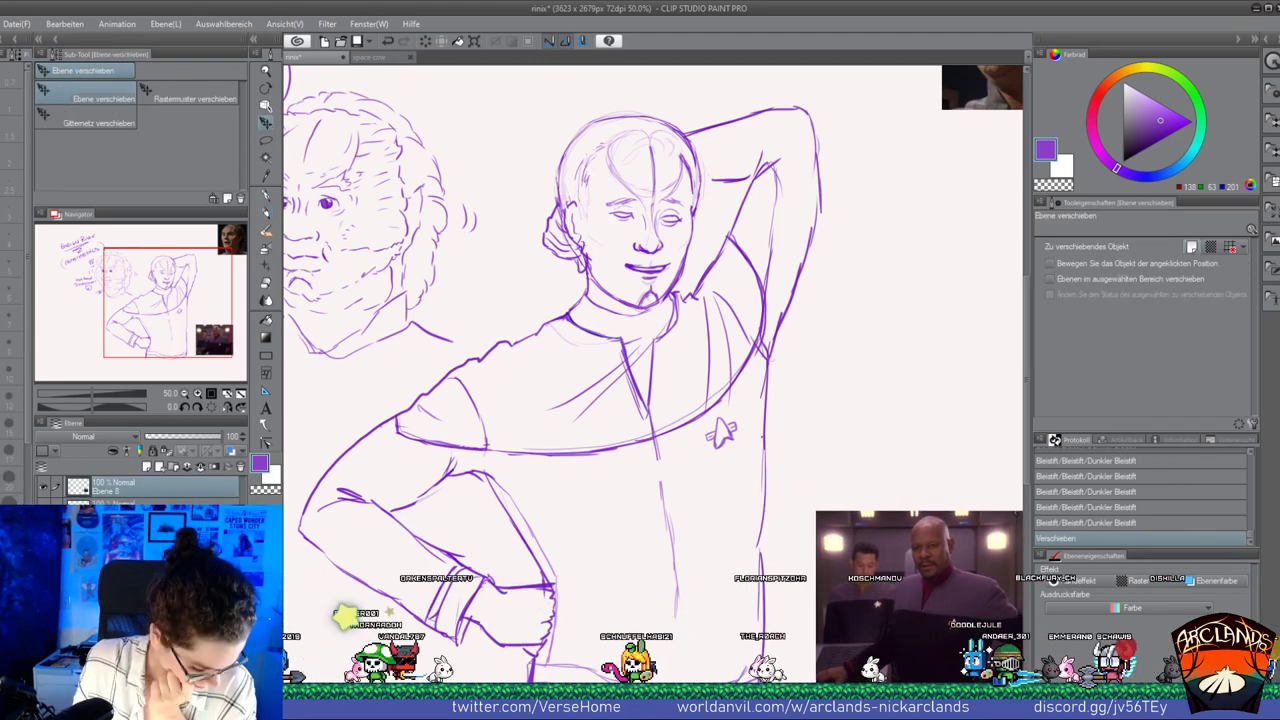
mouse_move(648, 310)
left_mouse_down()
mouse_move(787, 173)
mouse_move(734, 317)
mouse_move(733, 360)
left_mouse_up()
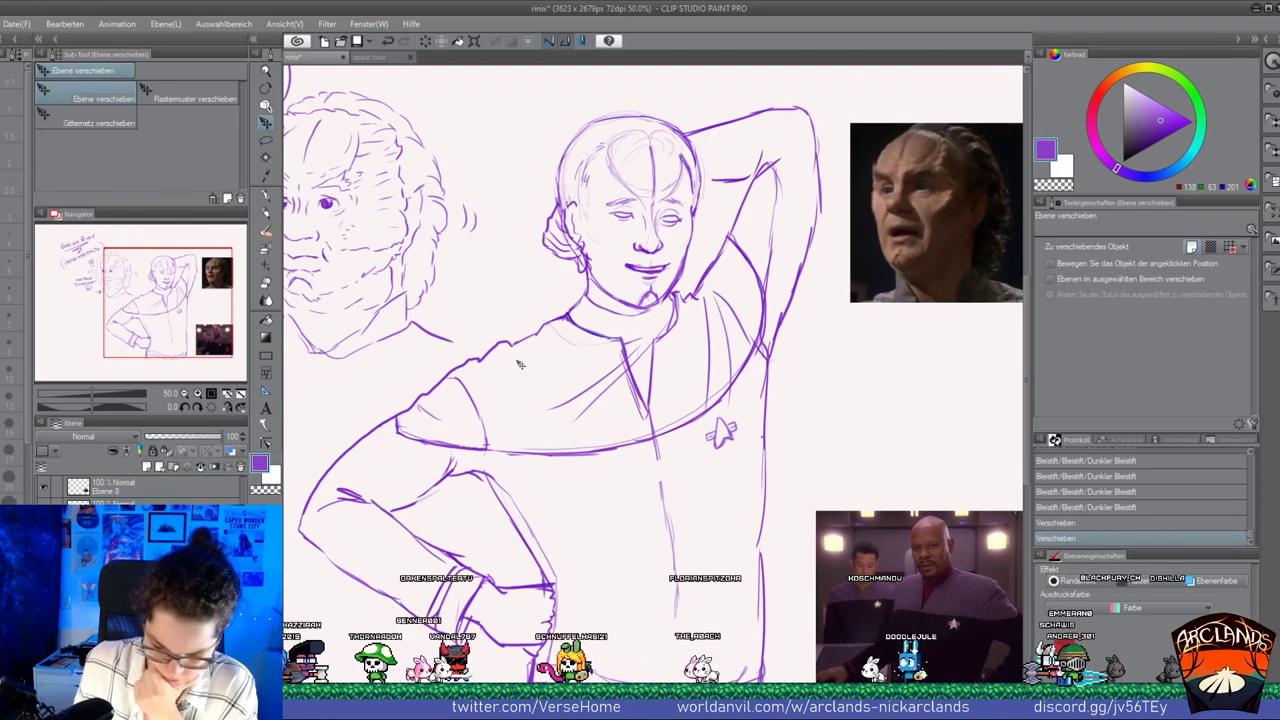
Pencil two curved forehead ridges converging between the brows, following the face reference, plus a short stroke at the temple
key("p")
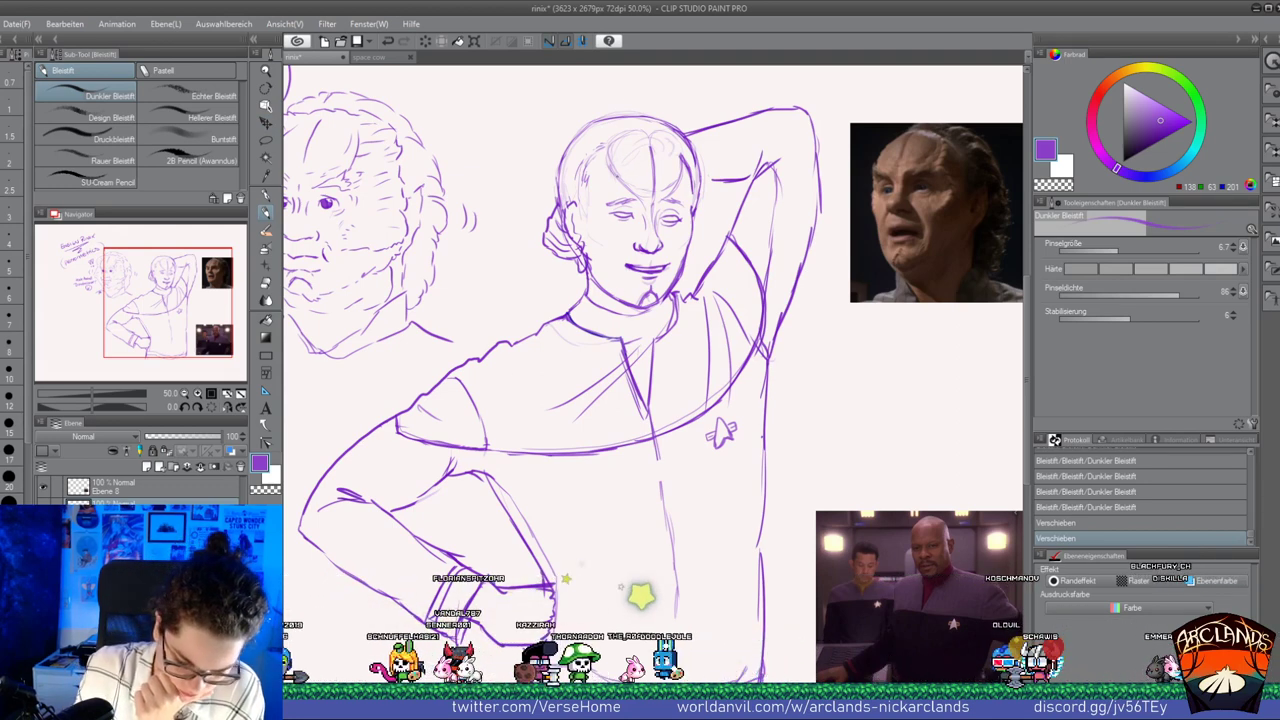
left_click_drag(608, 158, 648, 204)
left_click_drag(686, 166, 657, 204)
left_click_drag(572, 200, 574, 218)
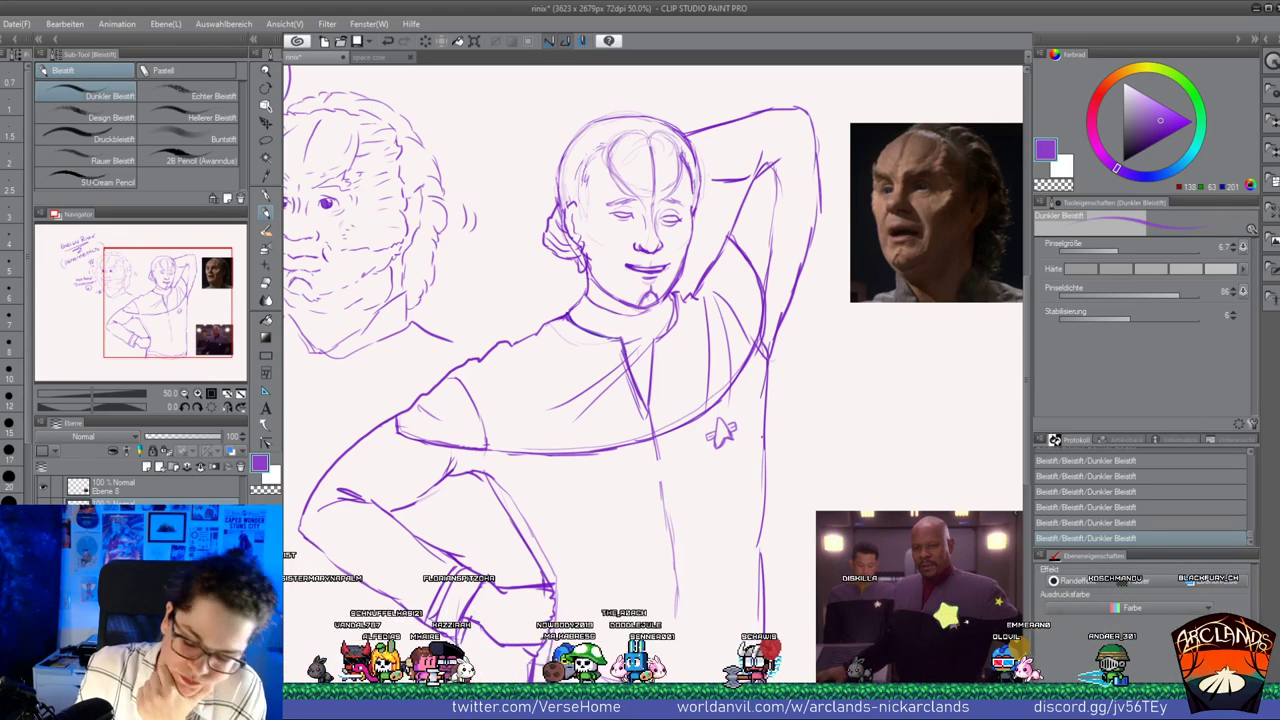
Erase stray strokes around the forehead ridge above the figure's left-hand brow and redraw the ridge in pencil
key("e")
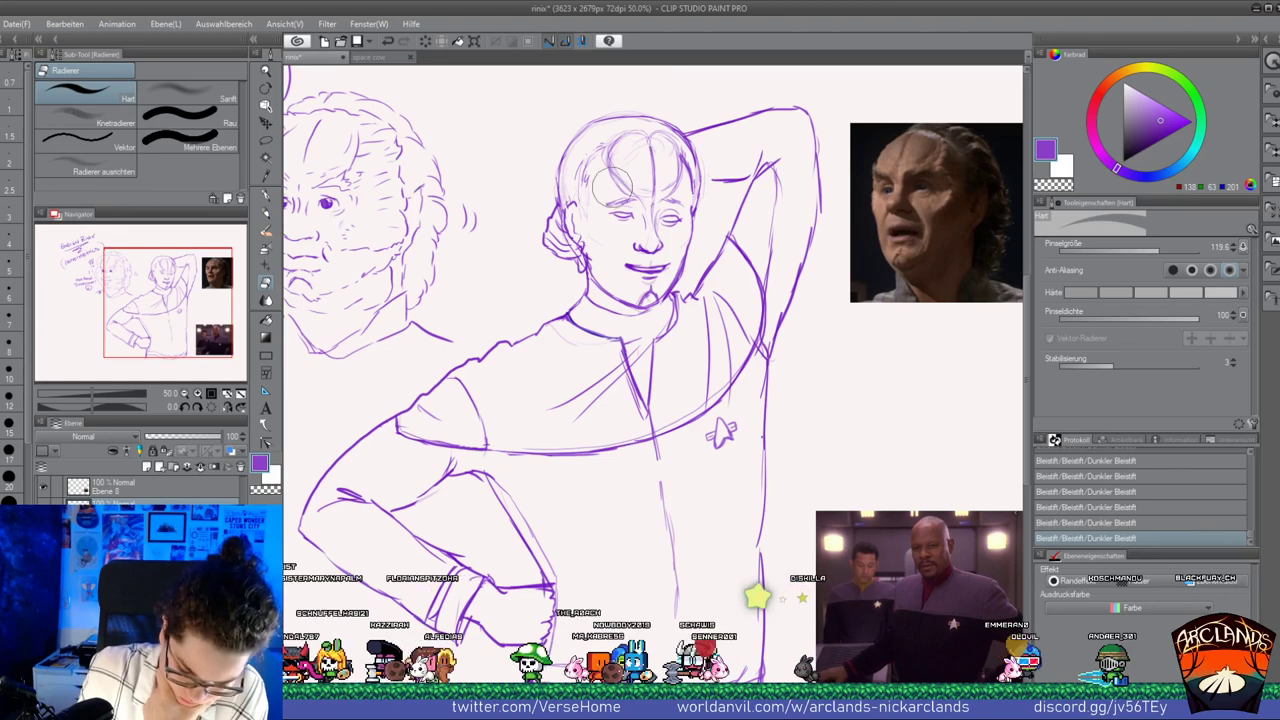
left_click_drag(612, 188, 606, 168)
left_click_drag(610, 192, 602, 174)
left_click_drag(608, 188, 599, 164)
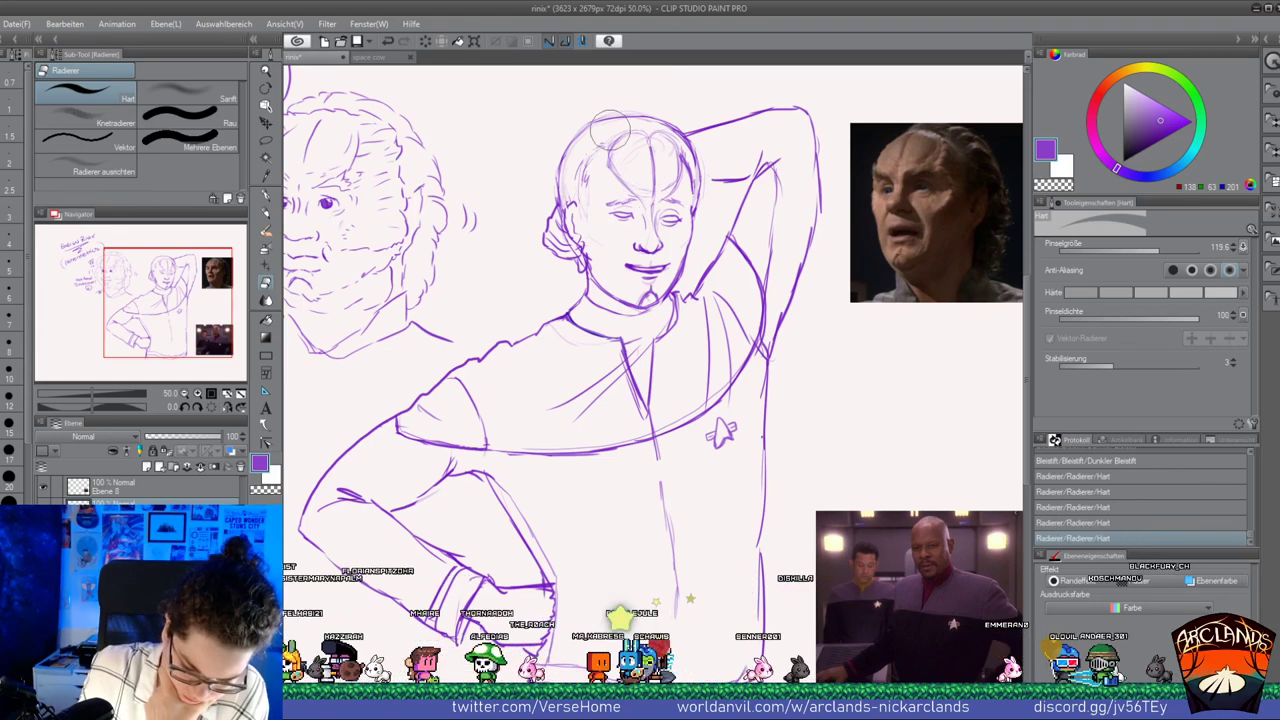
left_click(267, 213)
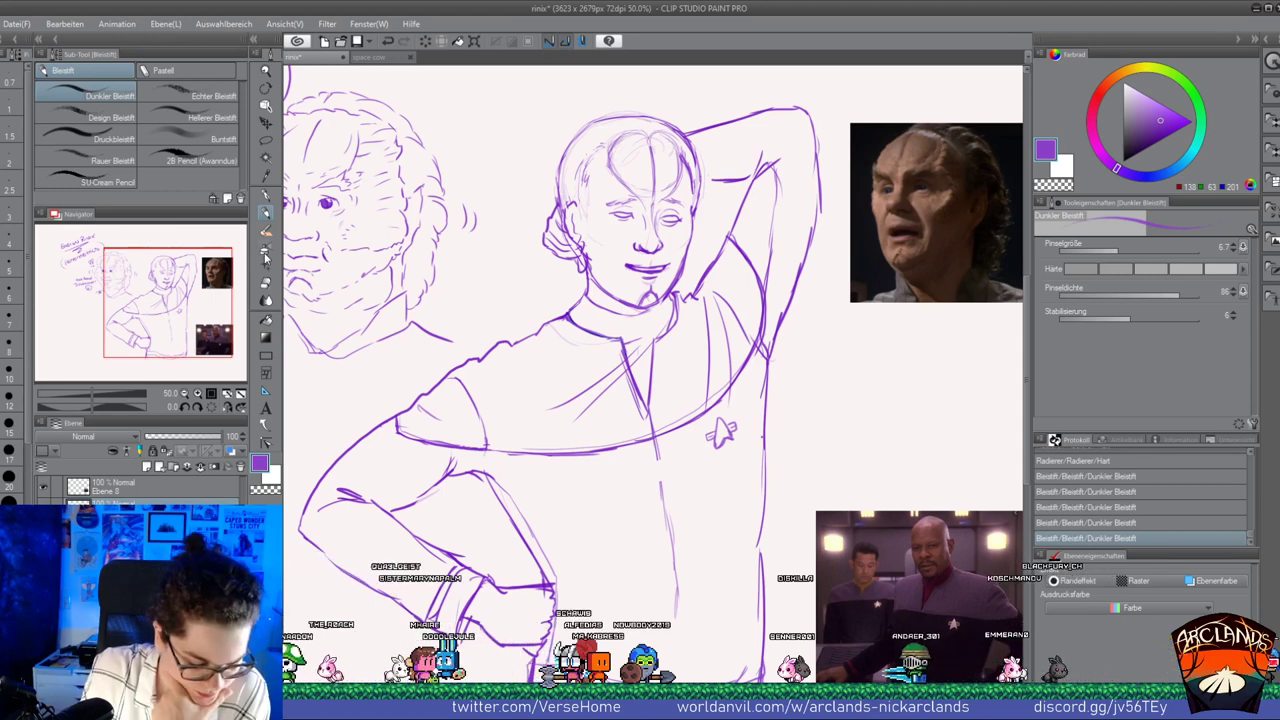
Erase across the inner forehead and redraw the ridges in pencil, extending one curve past the brow toward the cheek
key("e")
mouse_move(615, 160)
left_mouse_down()
mouse_move(635, 145)
mouse_move(656, 195)
left_mouse_up()
key("p")
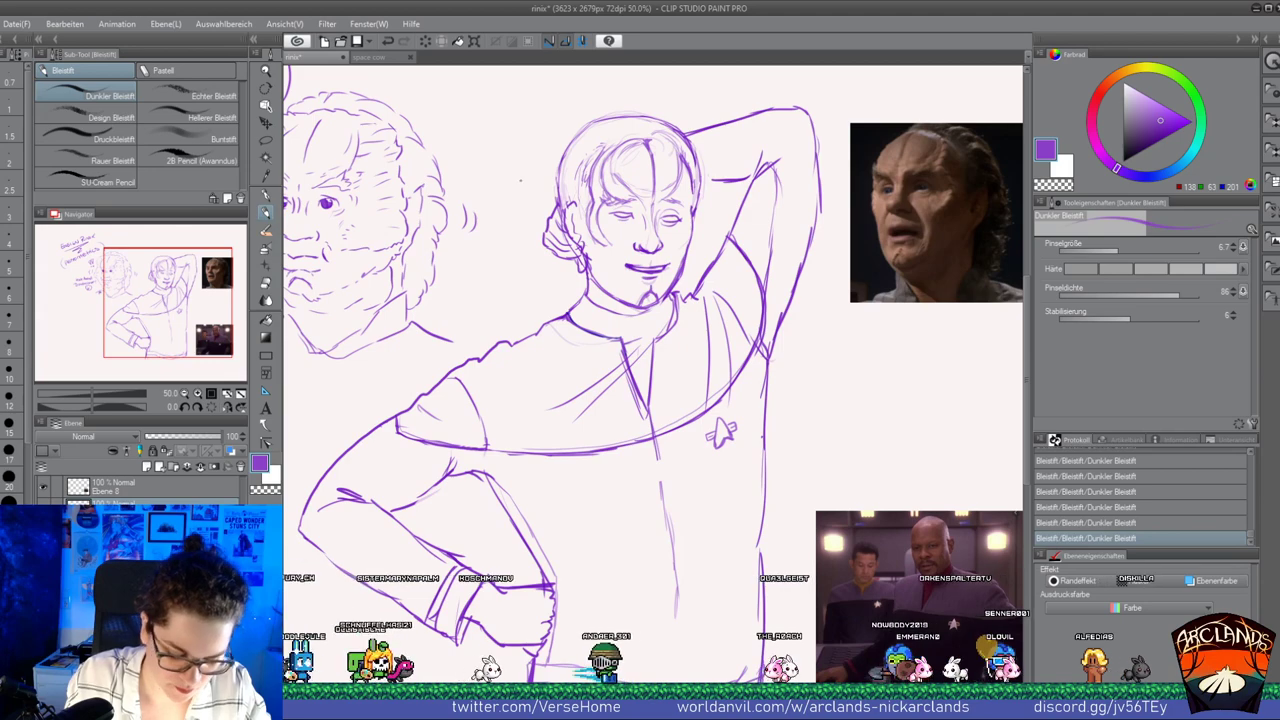
Erase the lower end of the cheek ridge and redraw it in pencil, adding short hair strokes along the hairline
key("e")
mouse_move(604, 243)
left_mouse_down()
mouse_move(599, 257)
mouse_move(588, 238)
mouse_move(599, 240)
left_mouse_up()
key("p")
key("p")
left_click_drag(603, 234, 613, 250)
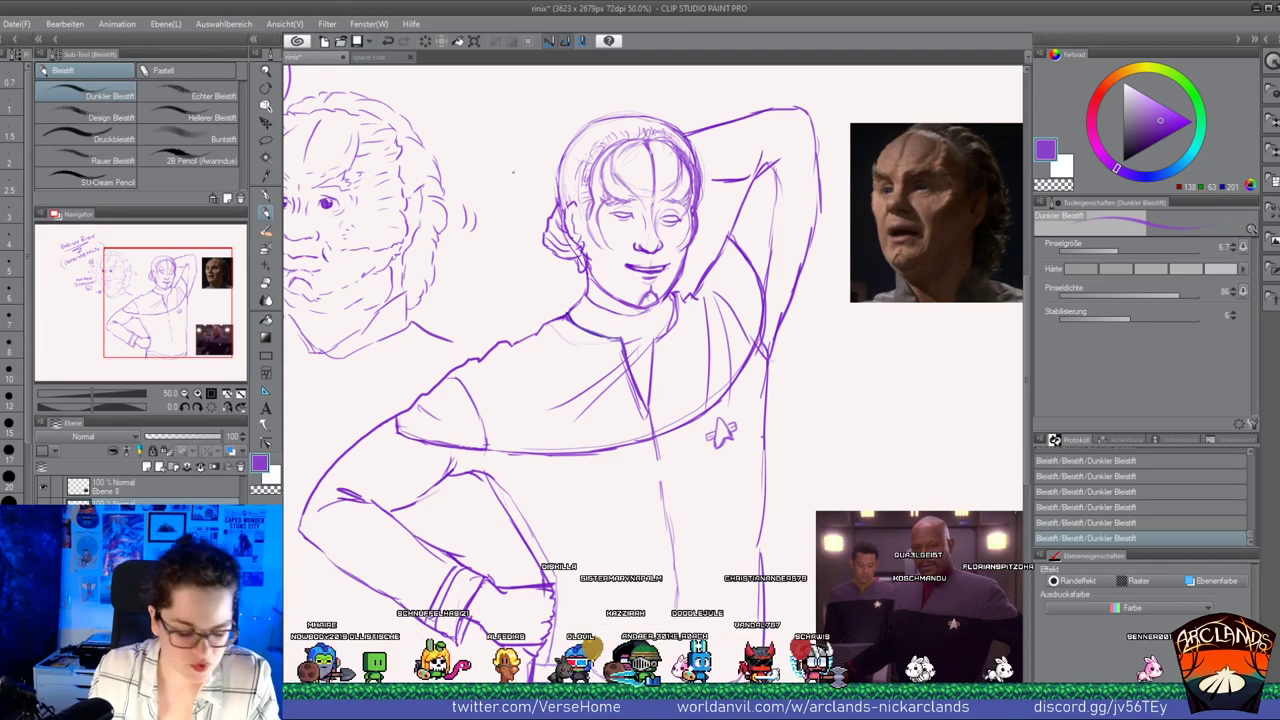
Clean up the hairline with the hard eraser and pencil short hair strokes above the forehead
left_click(266, 284)
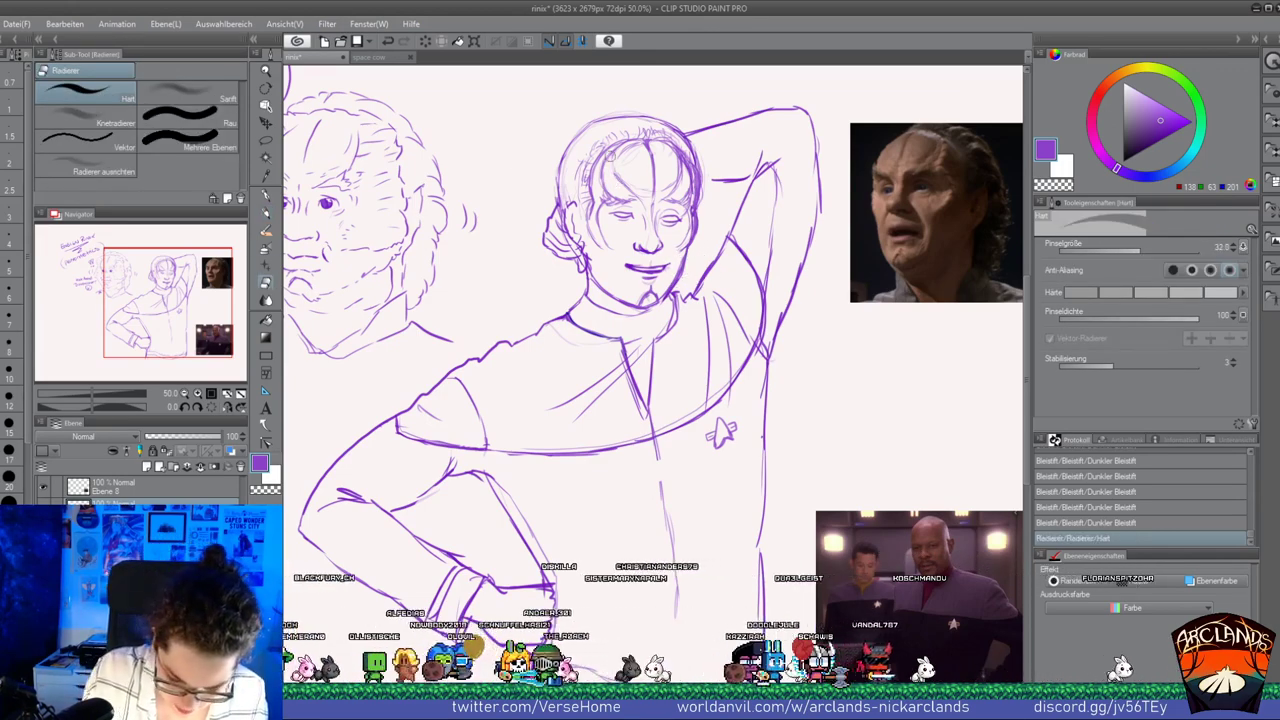
key("p")
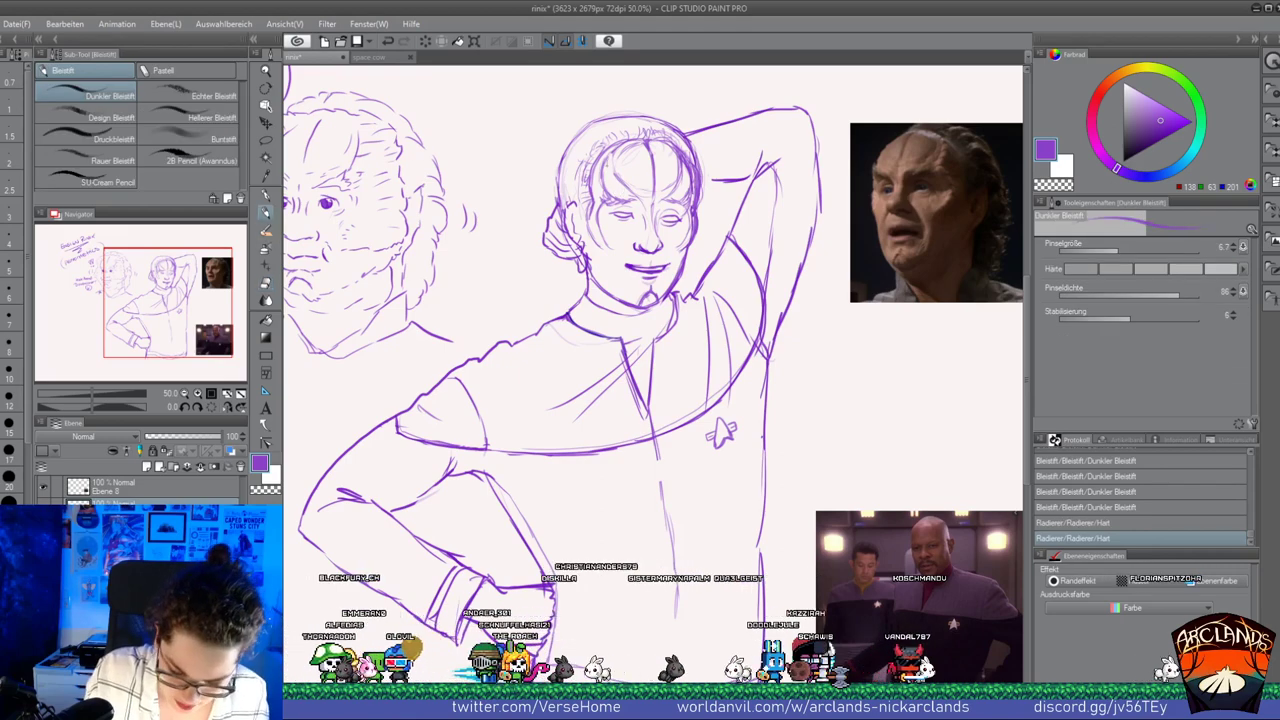
left_click_drag(658, 126, 654, 138)
left_click_drag(666, 128, 662, 140)
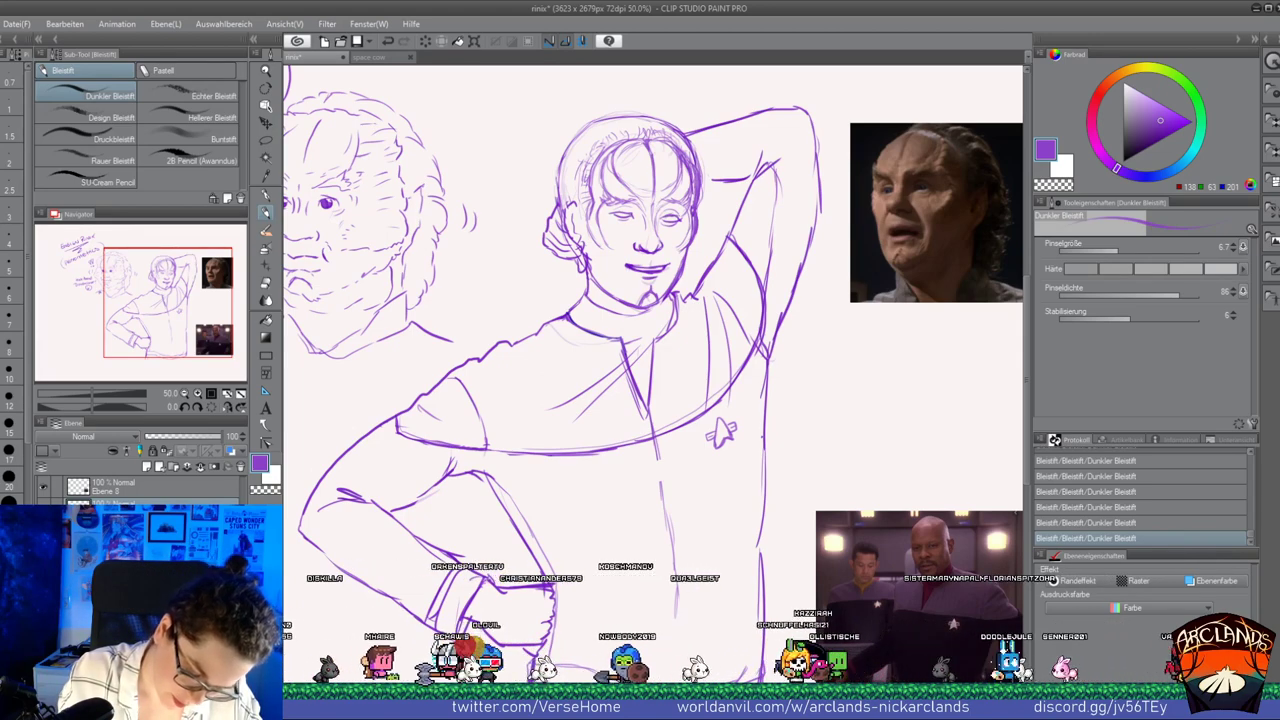
Erase small details around the figure's eyes and redraw the eyes open in pencil
key("e")
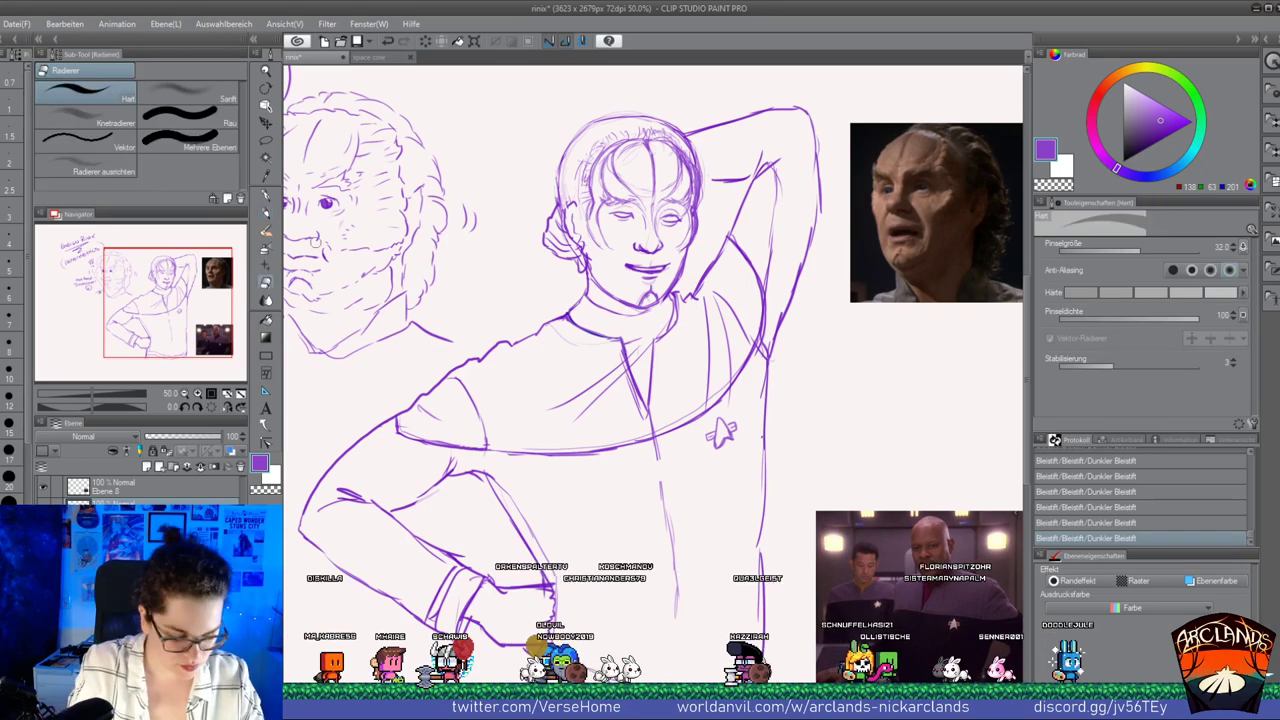
left_click_drag(315, 242, 324, 250)
left_click_drag(321, 246, 323, 250)
left_click(266, 214)
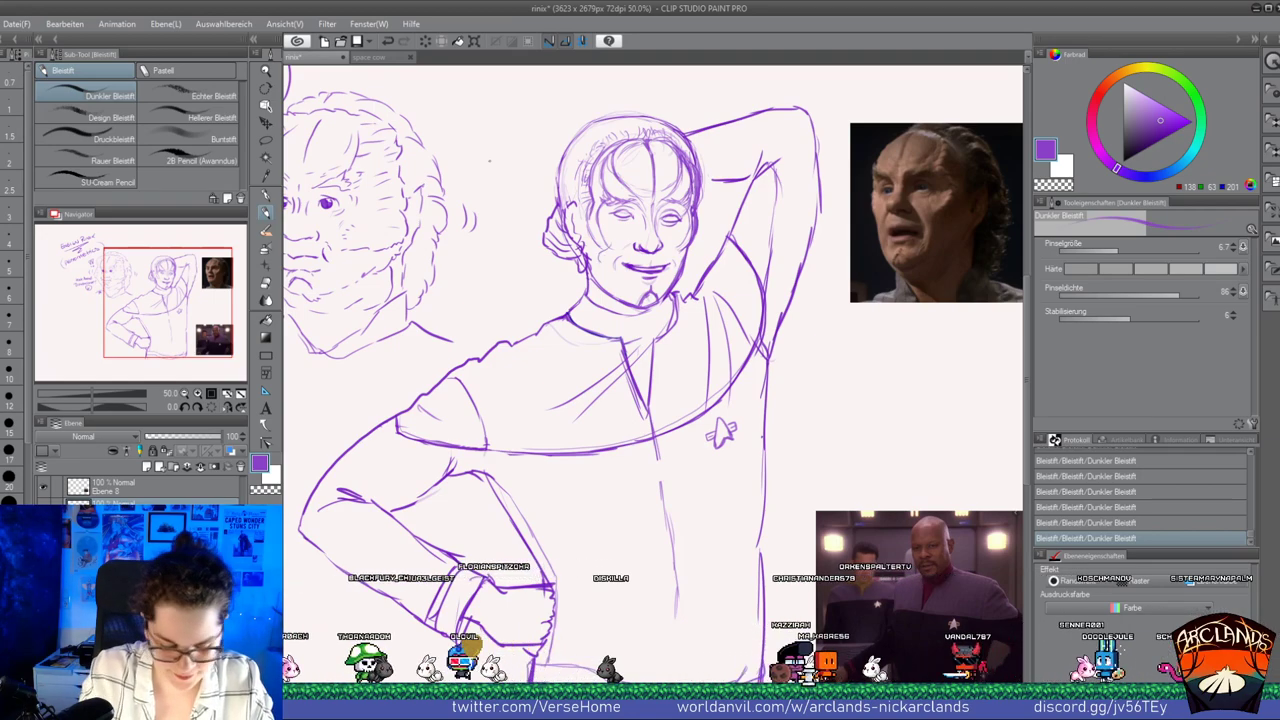
Erase and redraw the cheek crease beside the mouth, and pencil a small round pip on the collar
key("e")
left_click_drag(675, 234, 674, 252)
key("p")
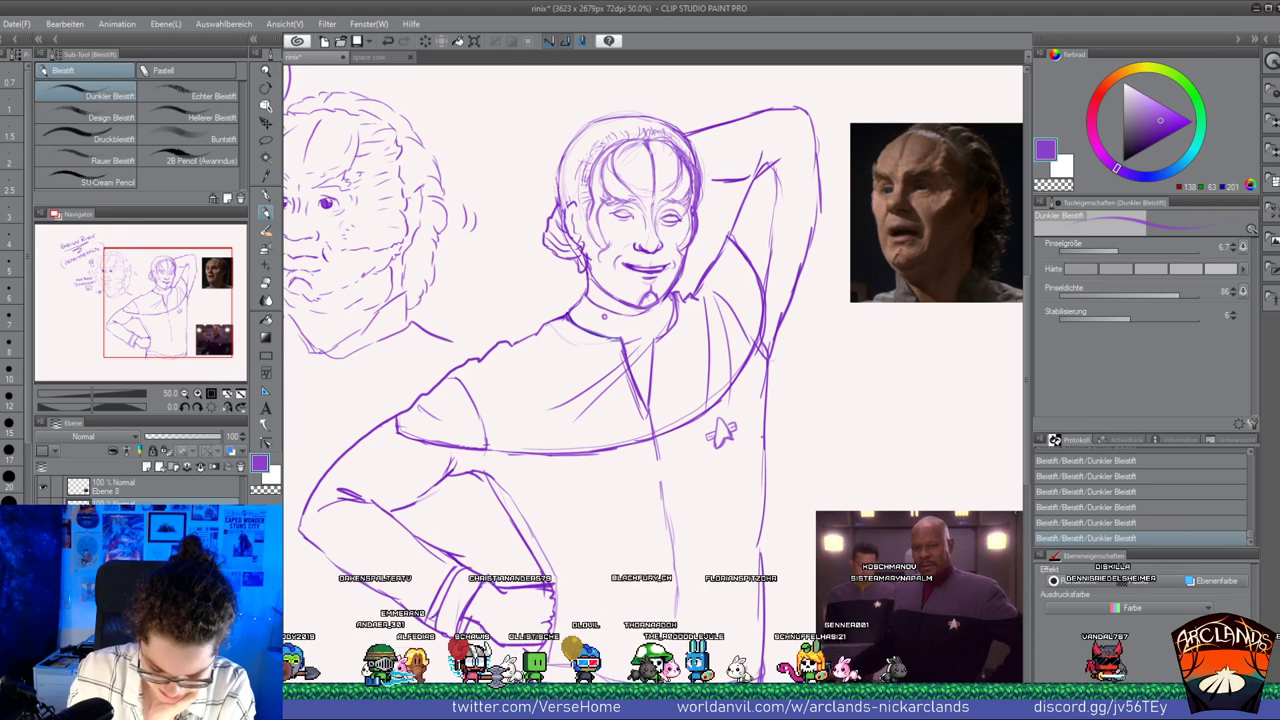
Erase the stray strokes at the top of the uniform's front seam and redraw the seam in pencil
left_click(268, 300)
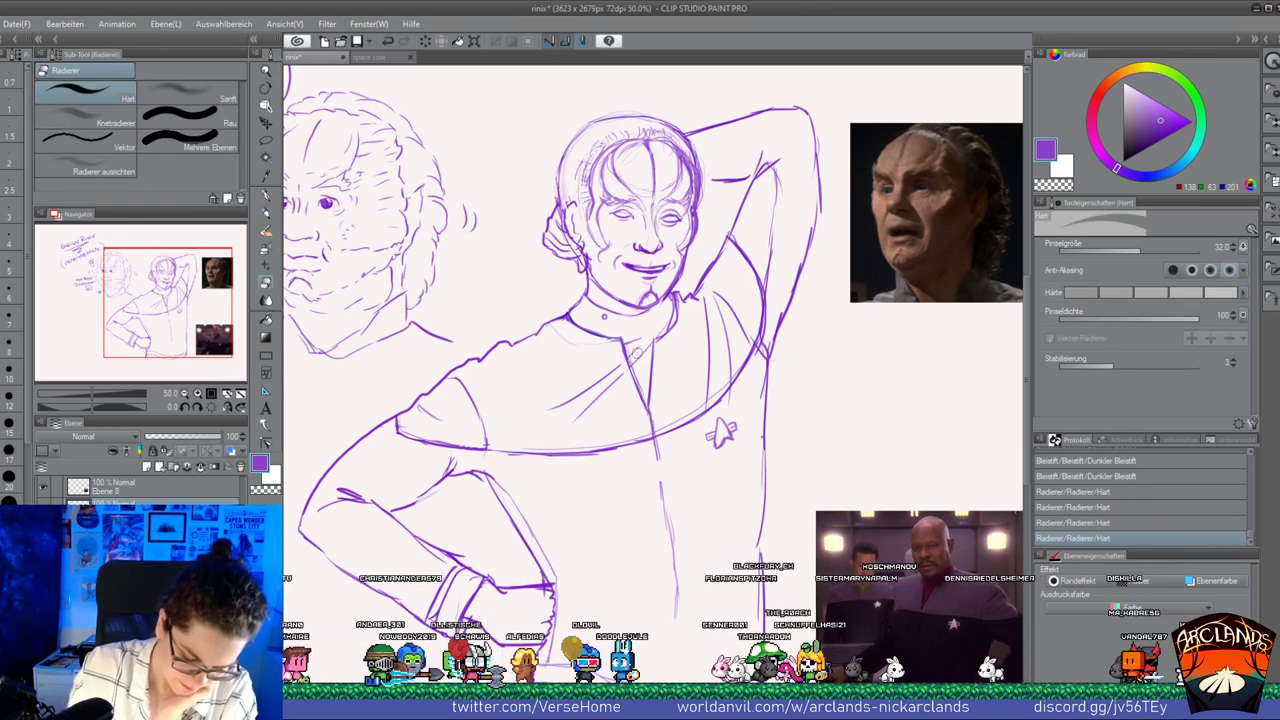
left_click(266, 213)
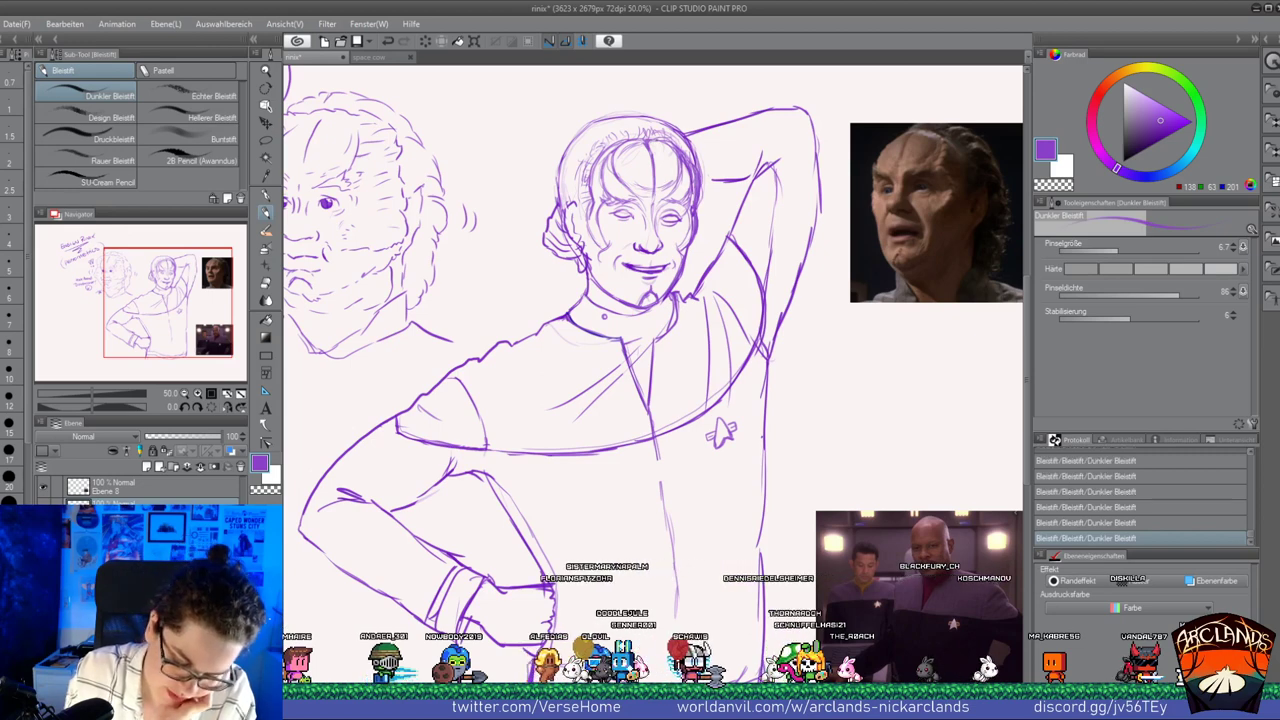
Erase some of the short hair strokes above the forehead and redraw them denser in pencil
left_click(266, 284)
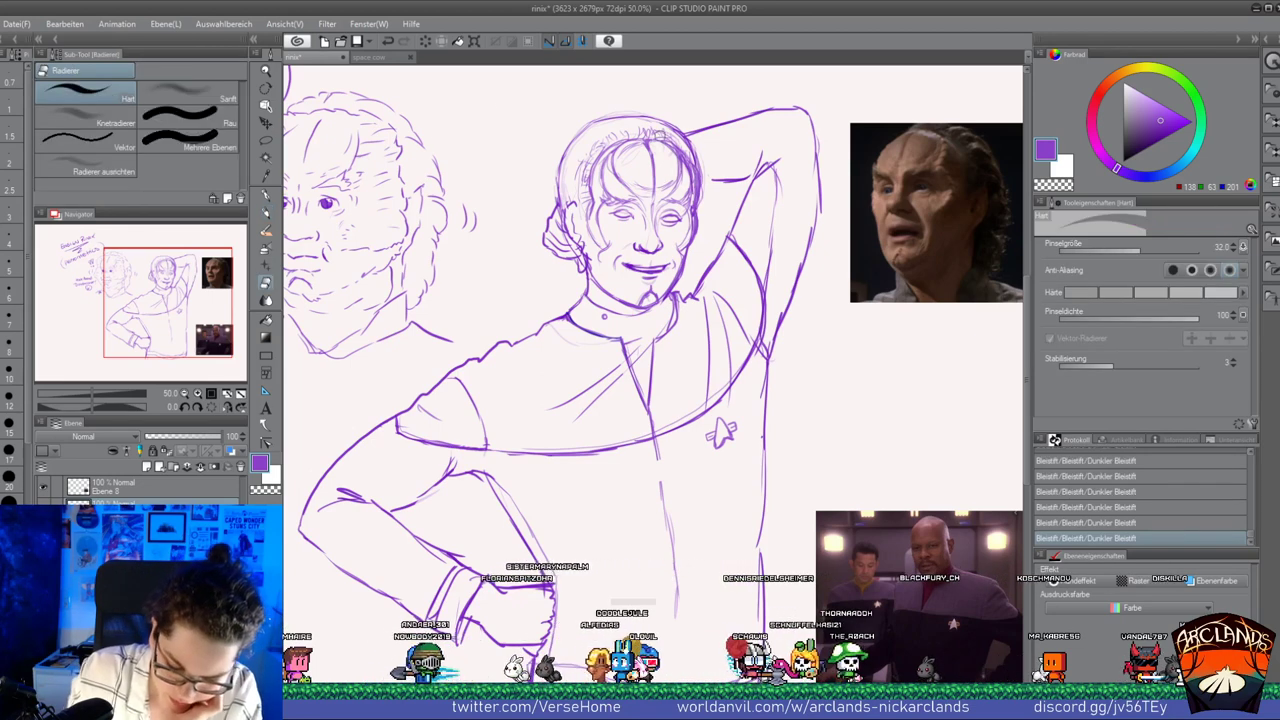
key("p")
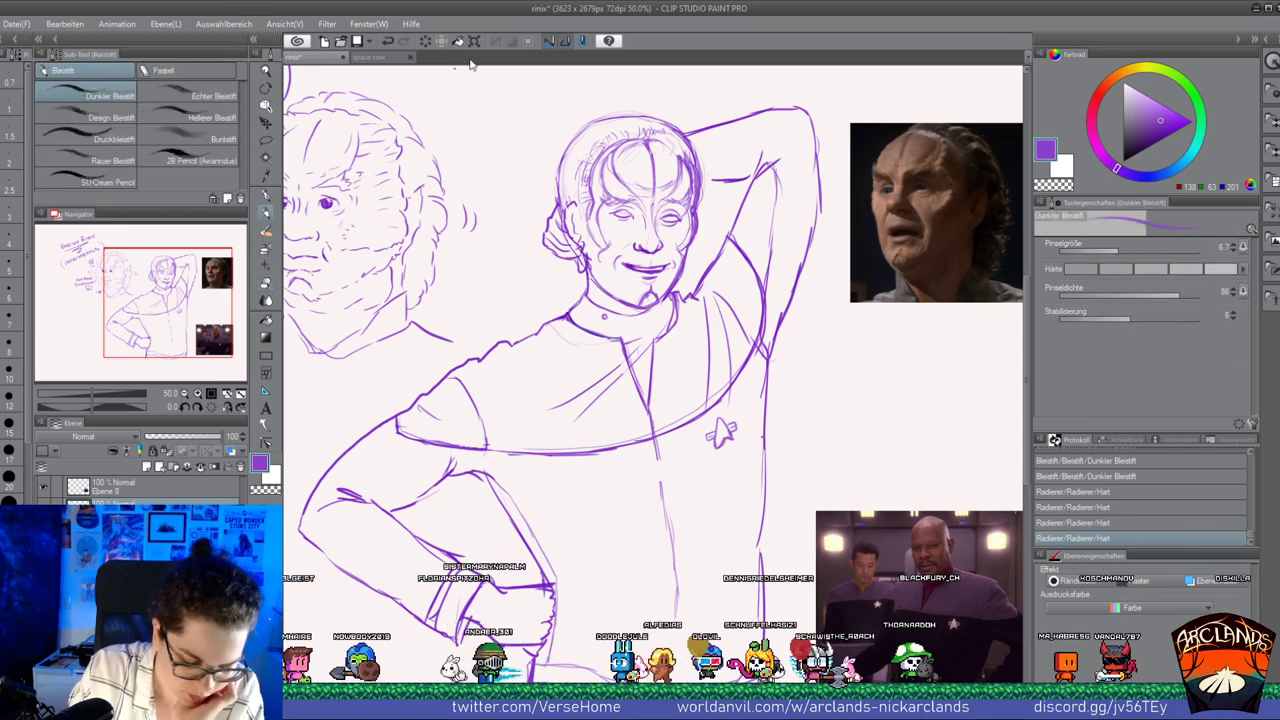
left_click_drag(539, 650, 534, 668)
mouse_move(535, 656)
left_mouse_down()
mouse_move(529, 681)
mouse_move(573, 666)
left_mouse_up()
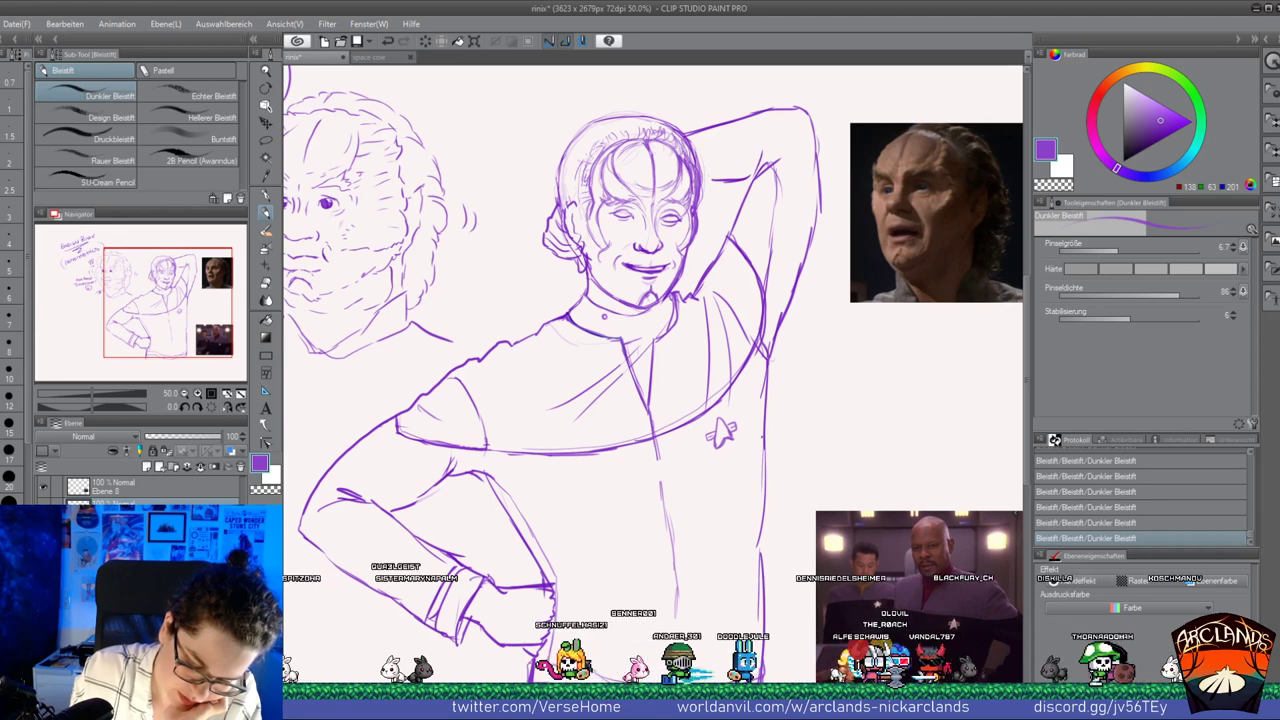
Erase stray strokes at the side of the figure's head and pencil bumpy ridges along the forehead edges and temples
left_click(266, 286)
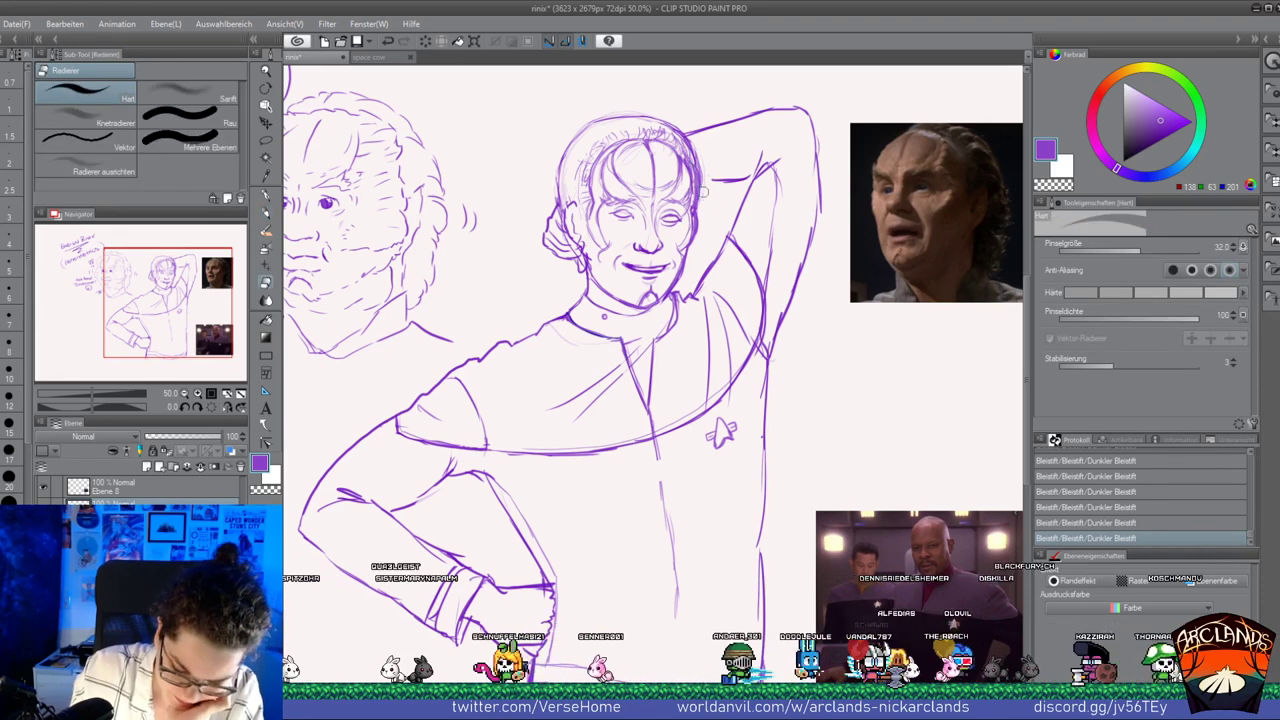
left_click_drag(537, 650, 532, 661)
left_click_drag(533, 657, 529, 679)
left_click_drag(530, 672, 537, 664)
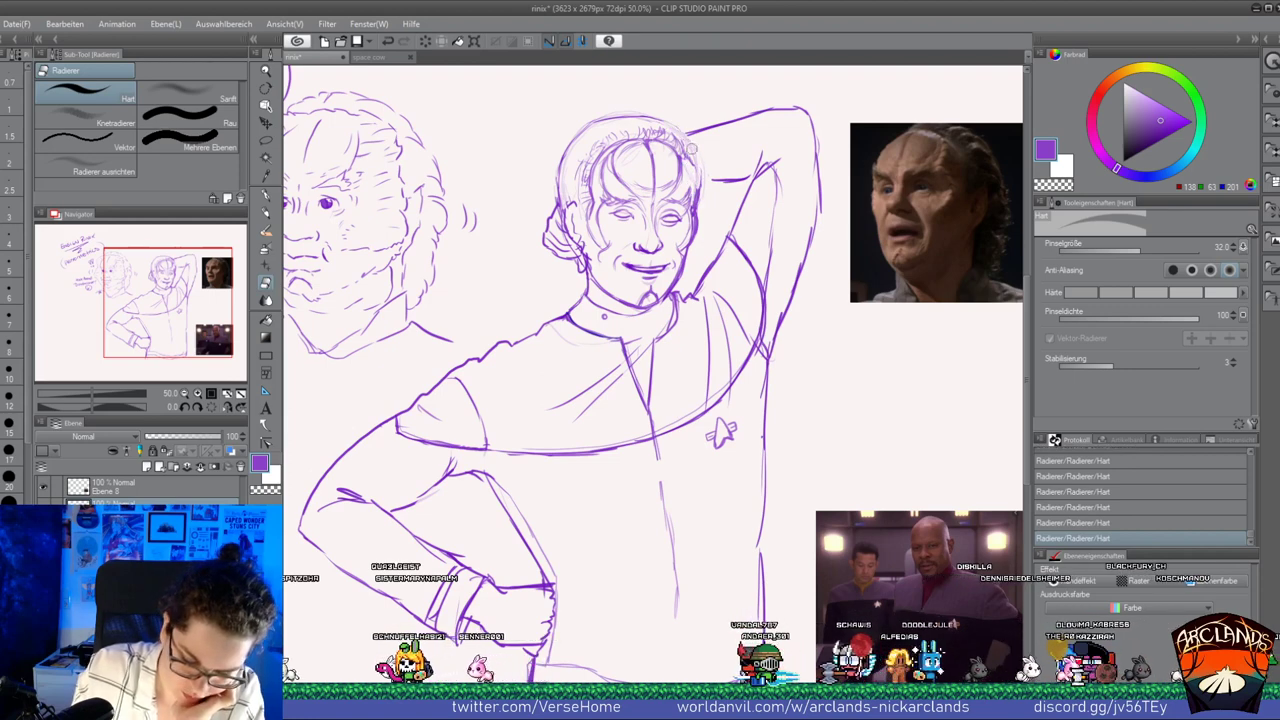
key("p")
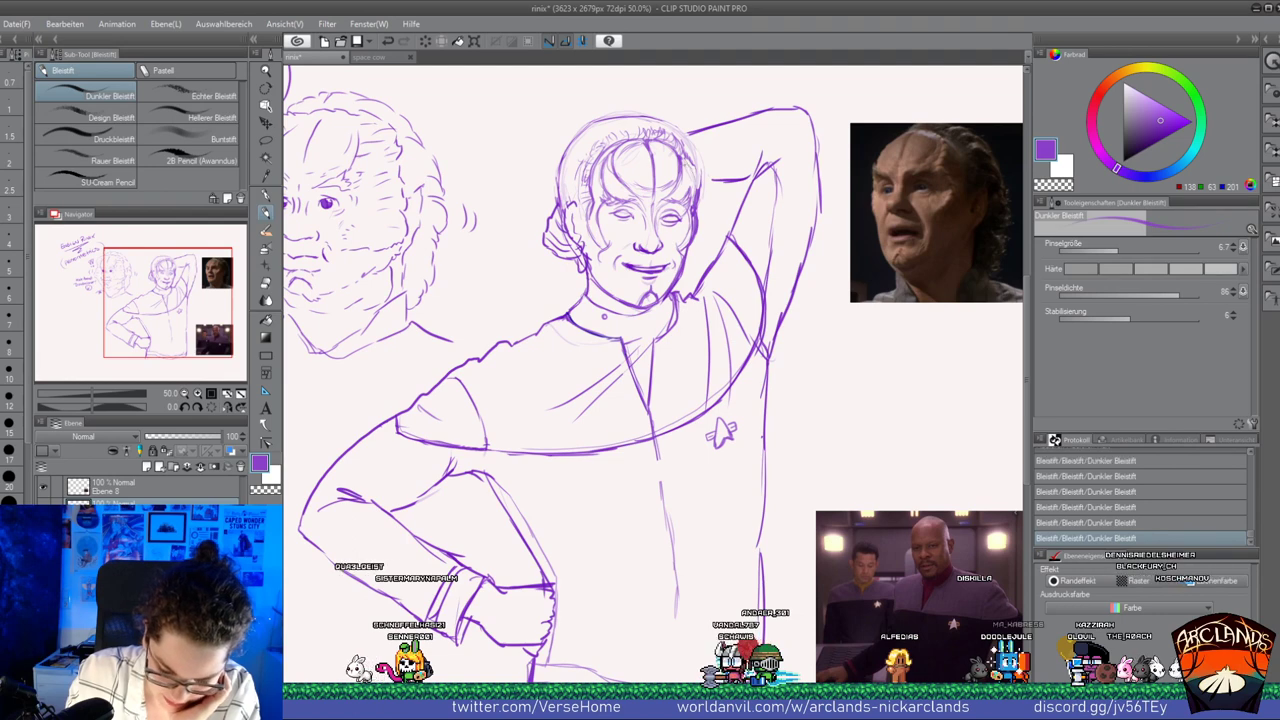
key("e")
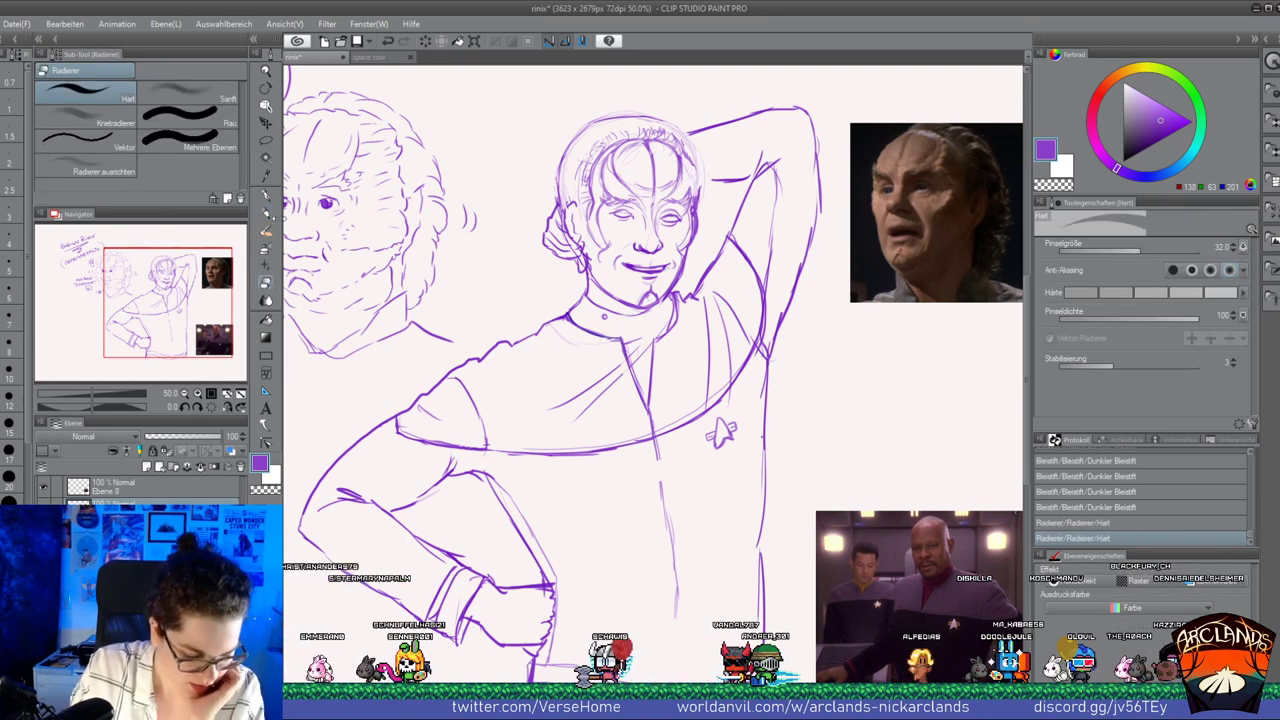
key("p")
mouse_move(549, 586)
left_mouse_down()
mouse_move(554, 622)
mouse_move(531, 678)
left_mouse_up()
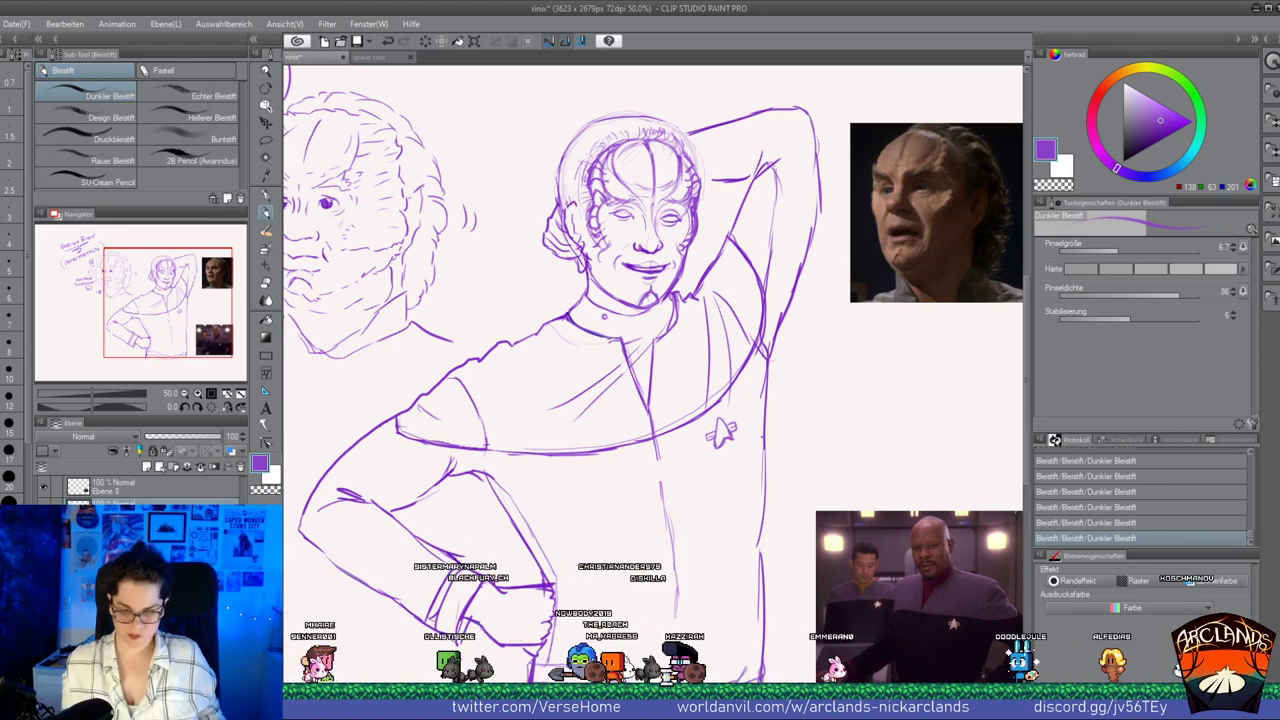
Undo the last five pencil strokes
key("ctrl+z")
key("ctrl+z")
key("ctrl+z")
key("ctrl+z")
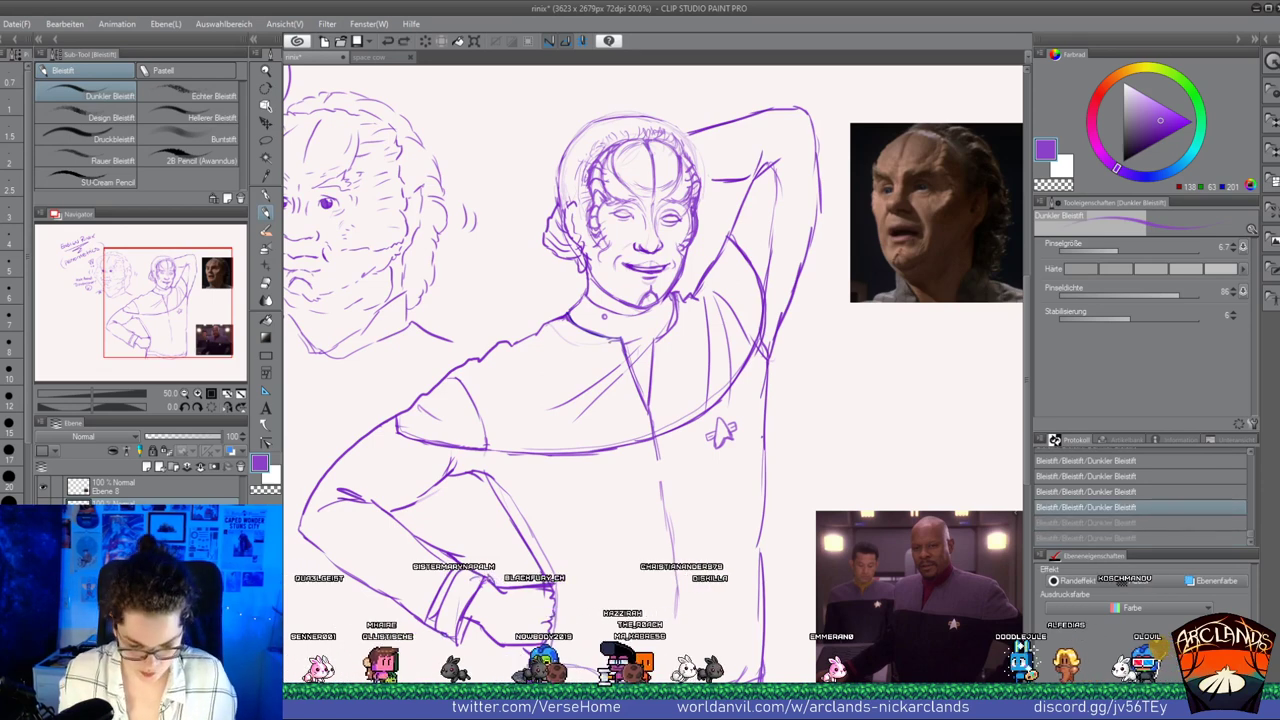
key("ctrl+z")
Lasso the figure's mouth, shift it slightly with a transform, and clear the selection
key("m")
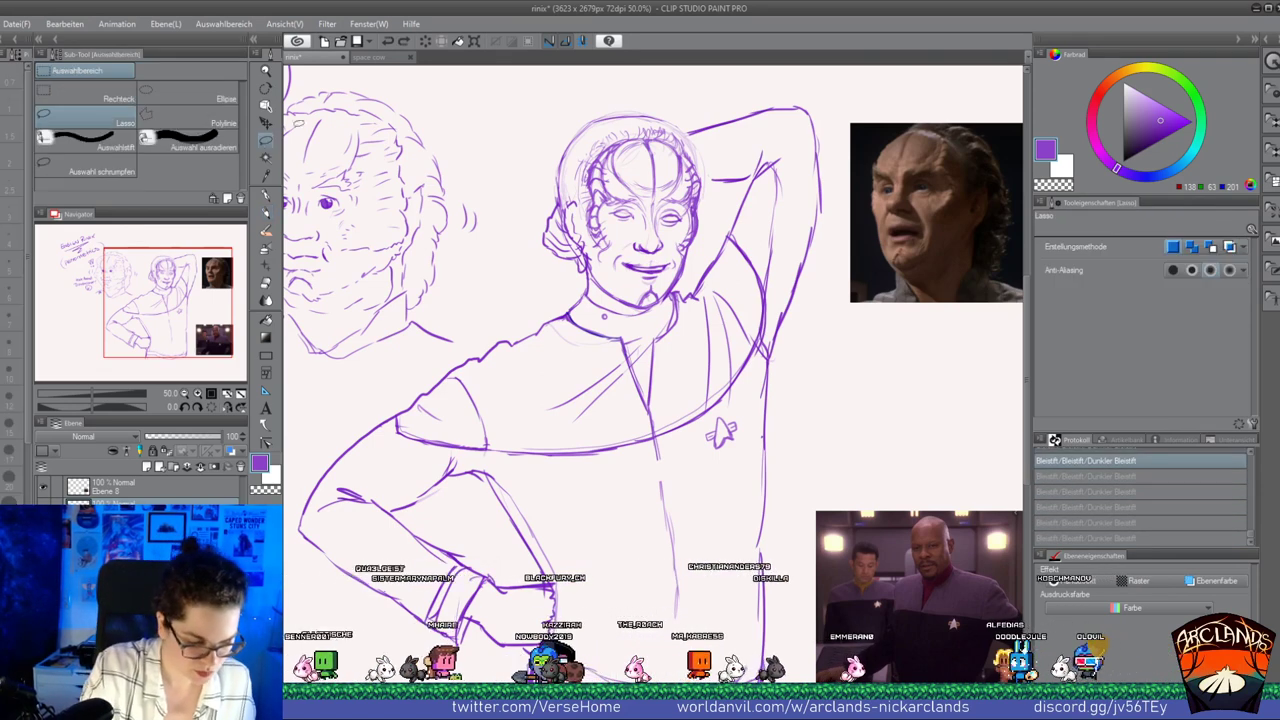
mouse_move(675, 260)
left_mouse_down()
mouse_move(624, 274)
mouse_move(674, 268)
mouse_move(632, 262)
mouse_move(671, 268)
left_mouse_up()
key("ctrl+t")
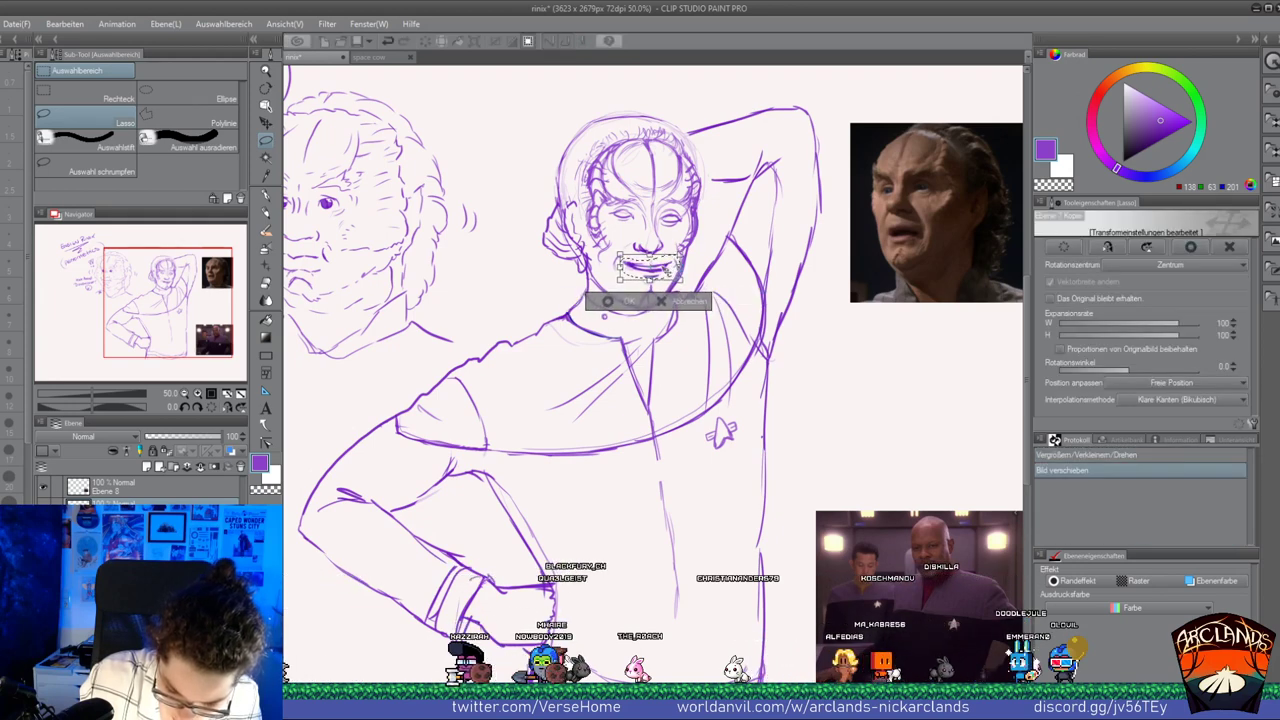
key("Return")
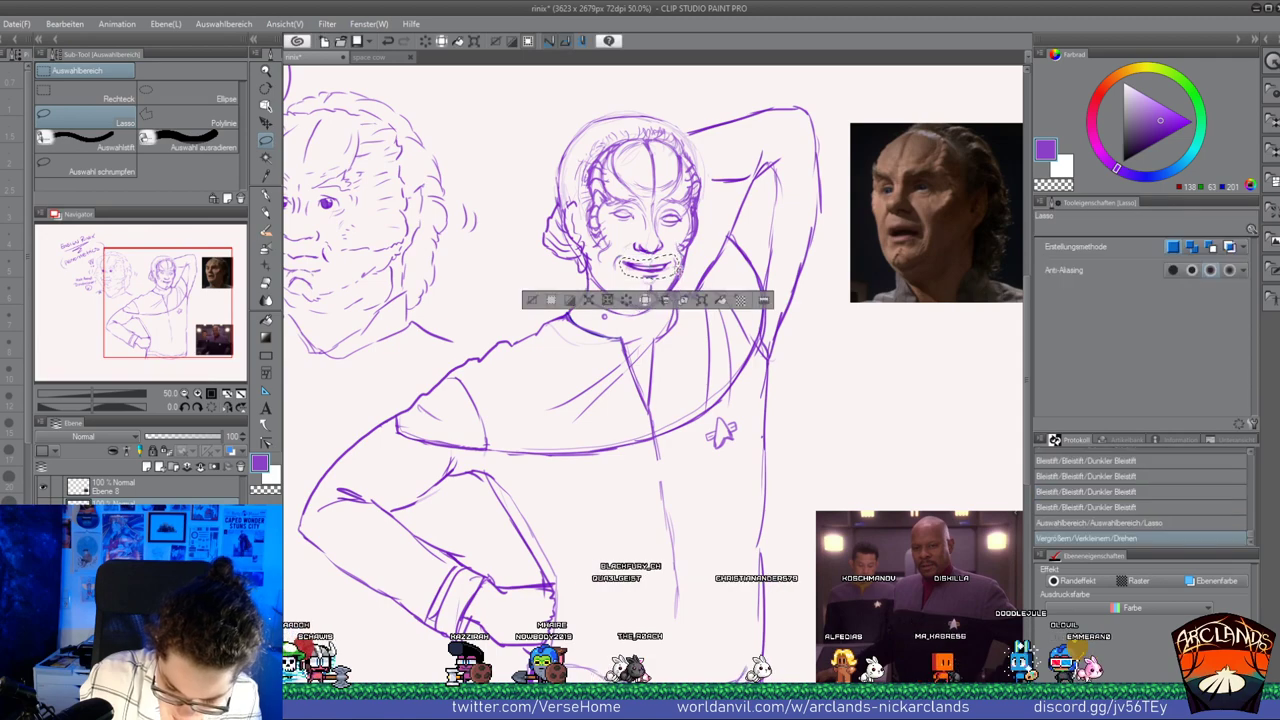
key("ctrl+d")
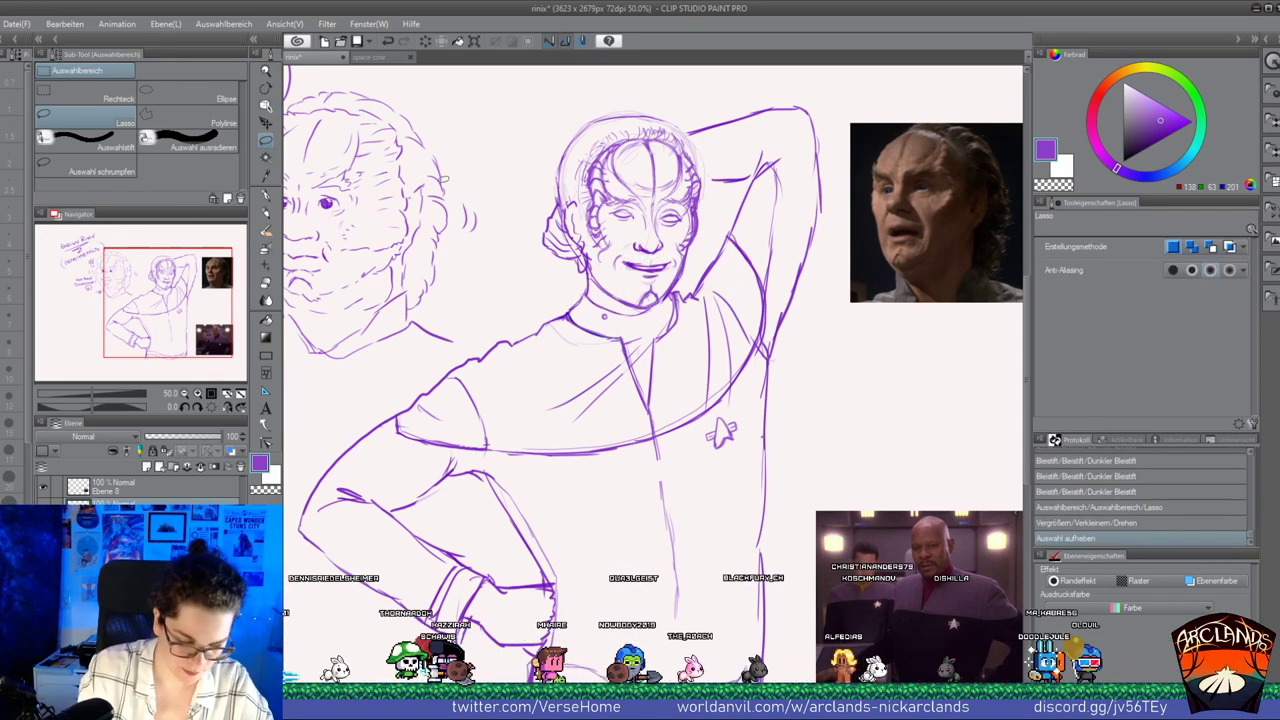
Erase part of the figure's nose and redraw the bridge and side of the nose in pencil
key("e")
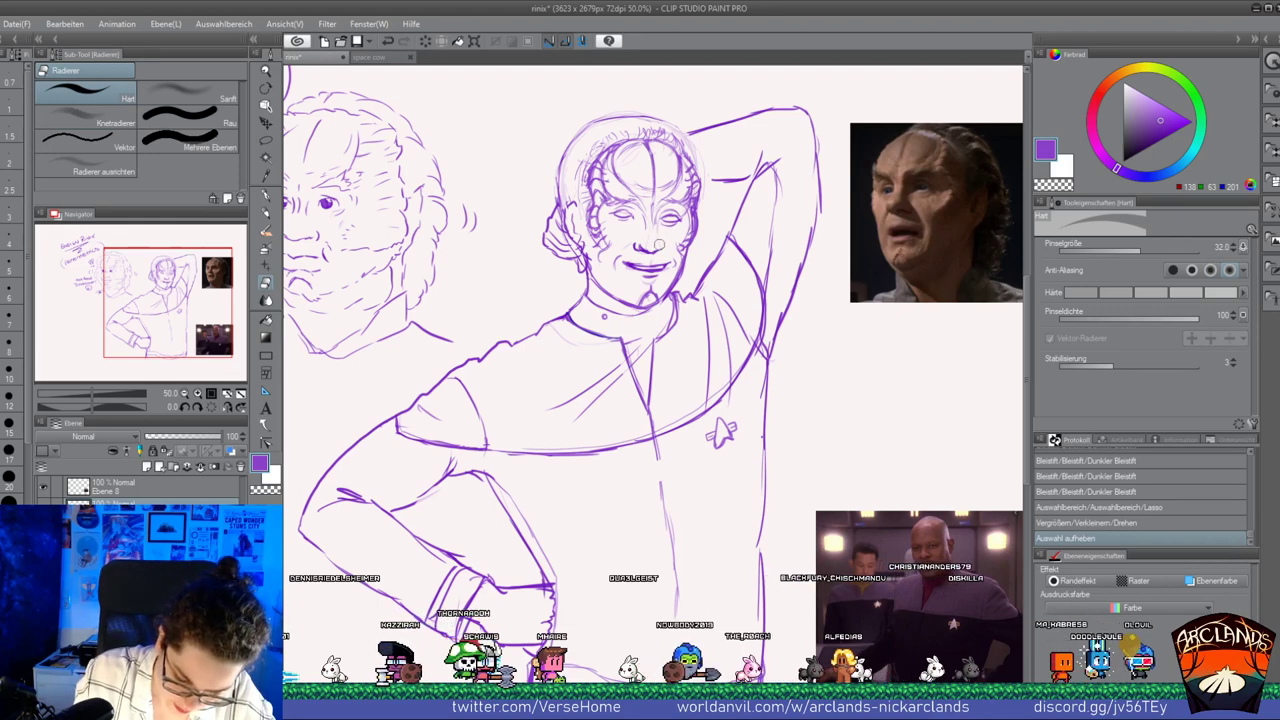
left_click_drag(645, 225, 643, 220)
key("p")
left_click_drag(650, 209, 644, 231)
left_click_drag(603, 316, 605, 318)
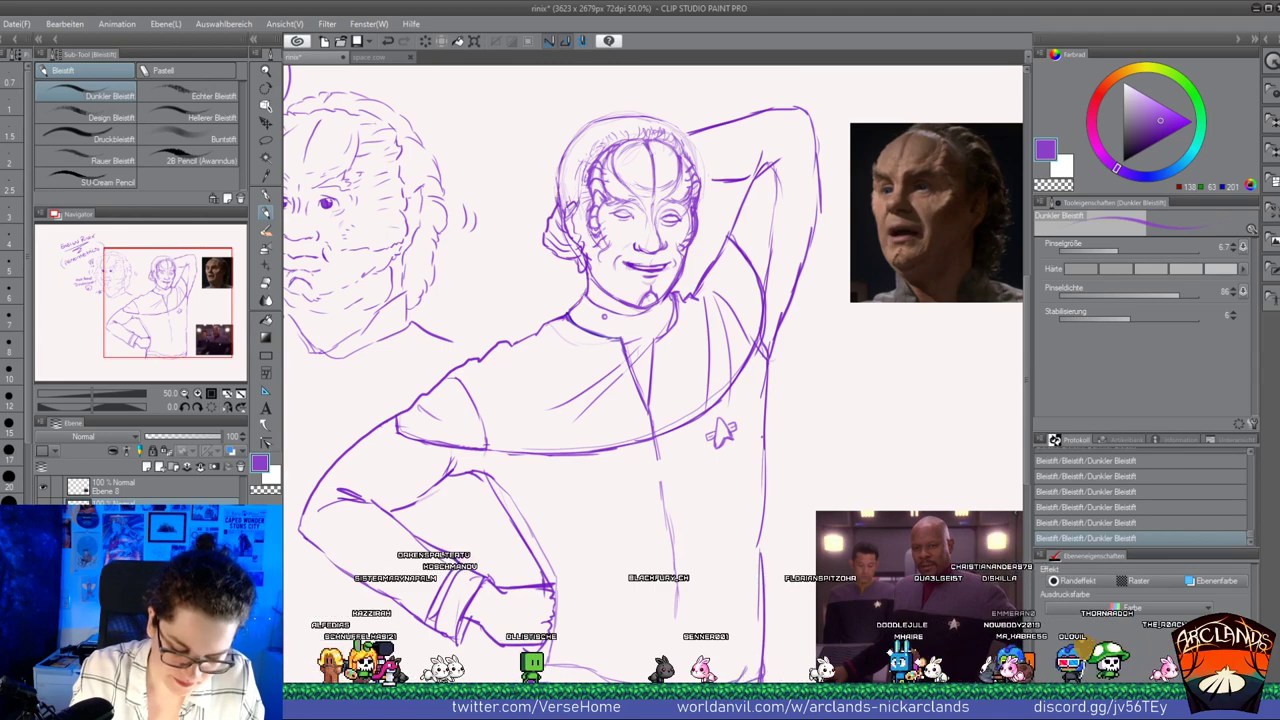
Erase some of the strokes around the figure's ear and hair bun and redraw them in pencil
key("e")
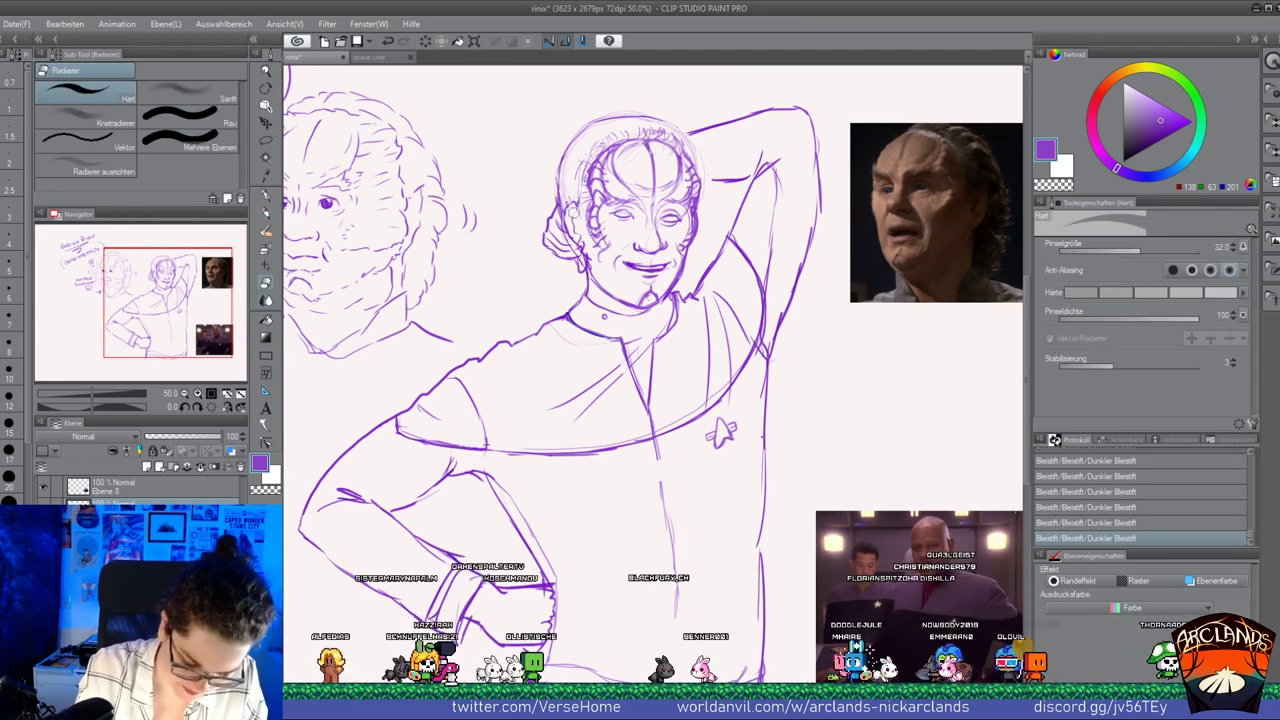
left_click_drag(456, 572, 442, 594)
left_click_drag(446, 588, 434, 612)
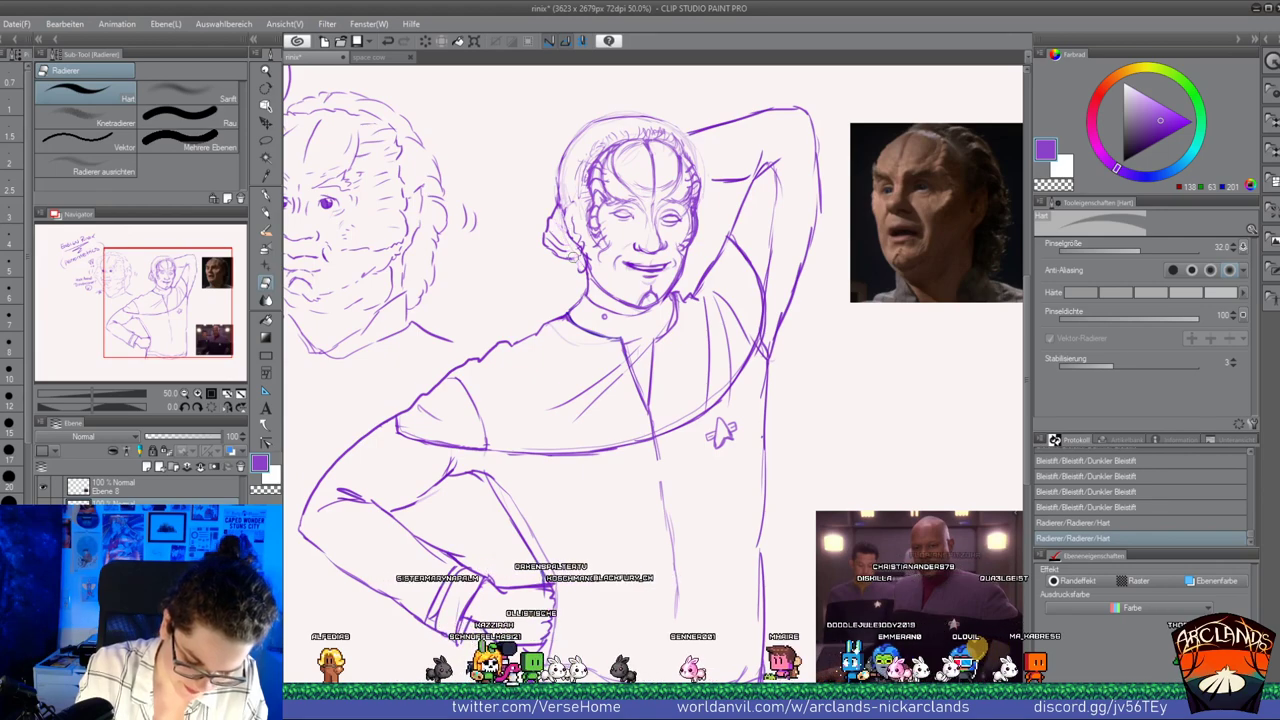
left_click(266, 212)
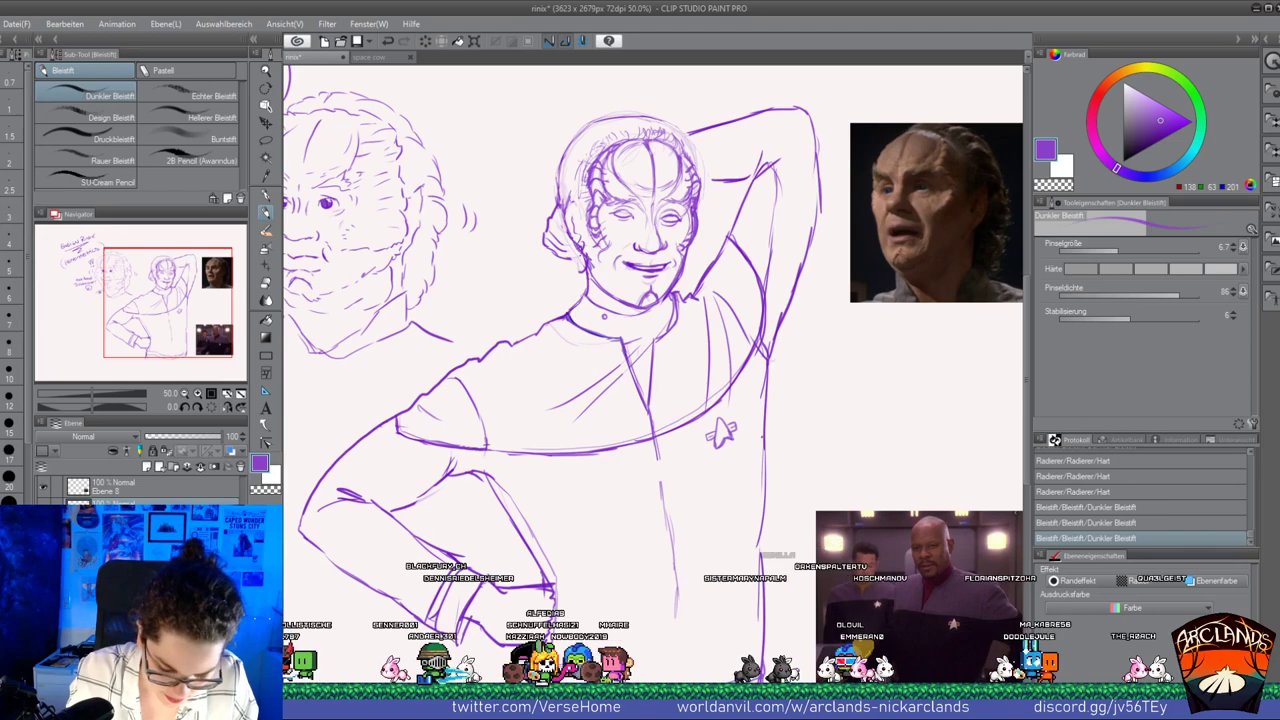
key("e")
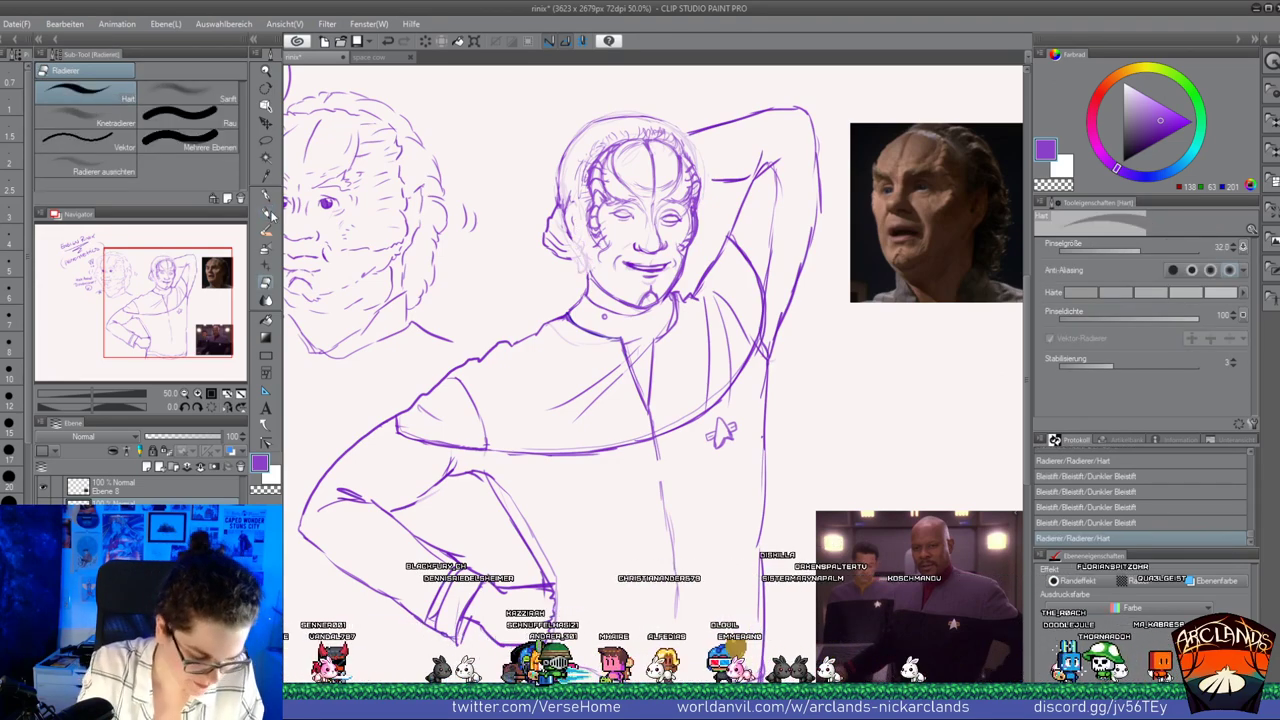
key("p")
left_click_drag(554, 612, 548, 640)
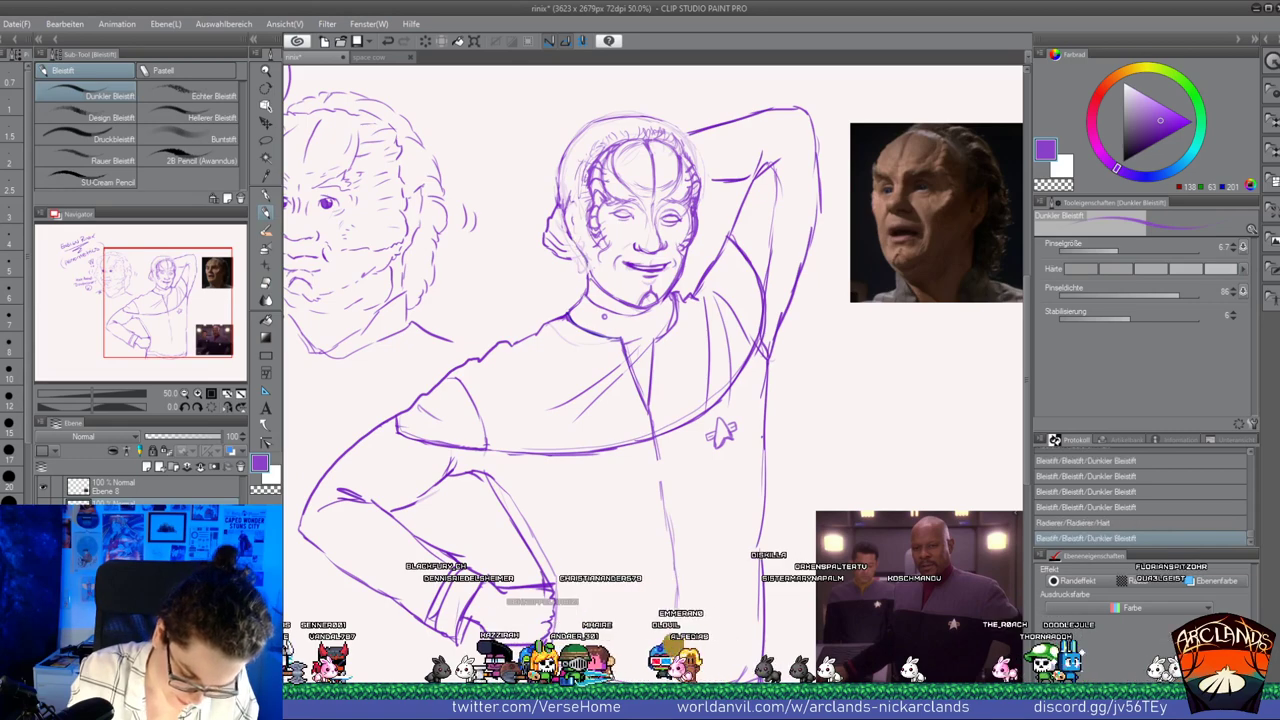
left_click_drag(552, 592, 555, 608)
left_click_drag(554, 612, 550, 630)
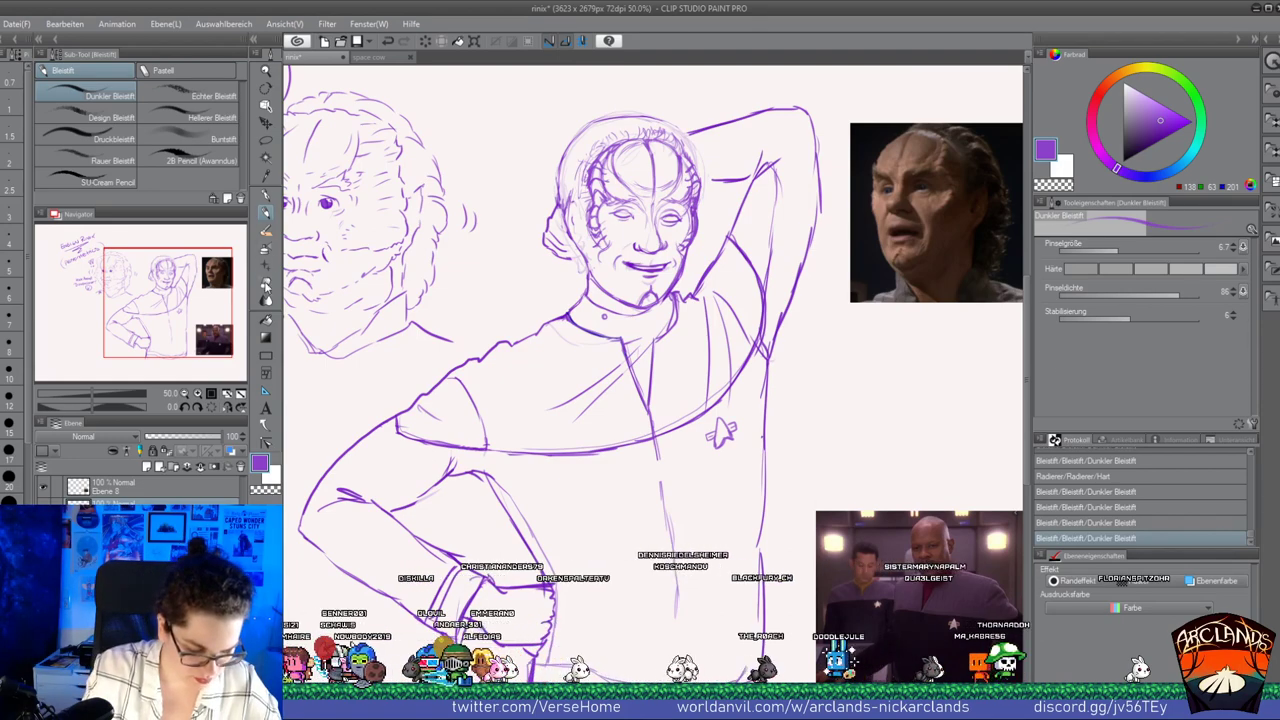
Pencil short hair strokes down the side of the head and in the bun, and add irises to the eyes
key("e")
left_click(265, 211)
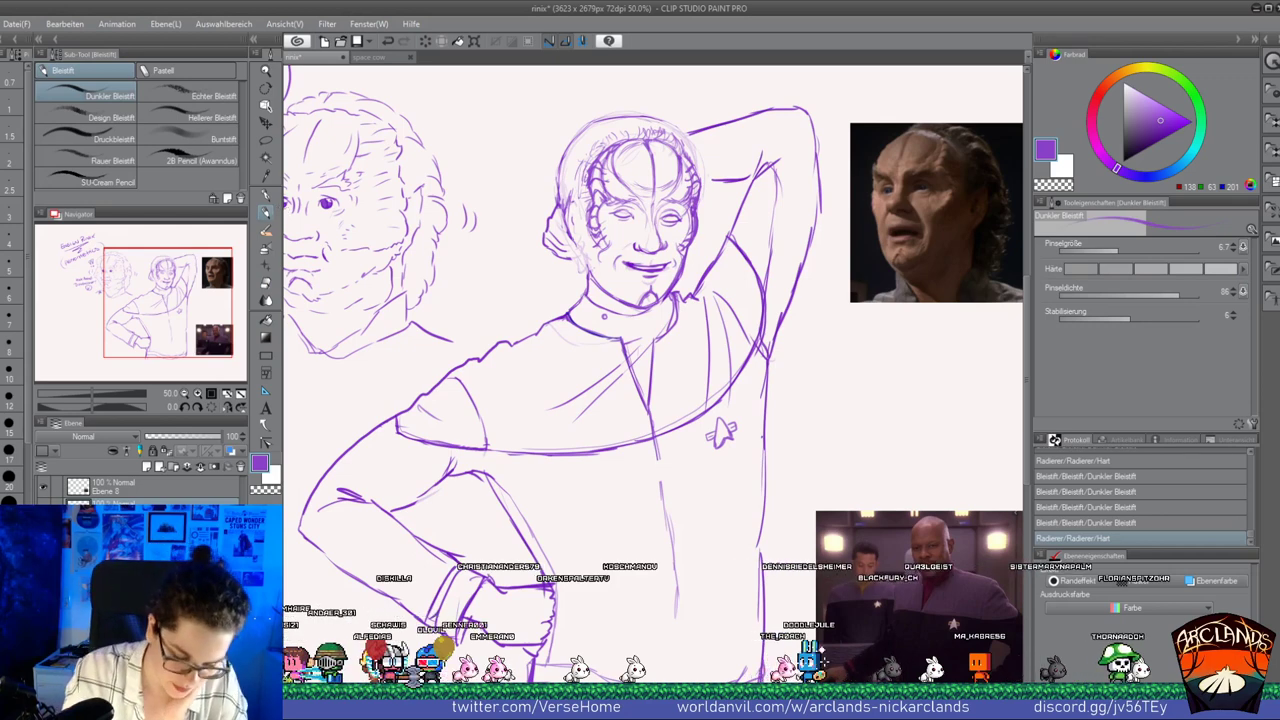
mouse_move(536, 588)
left_mouse_down()
mouse_move(555, 598)
mouse_move(552, 622)
left_mouse_up()
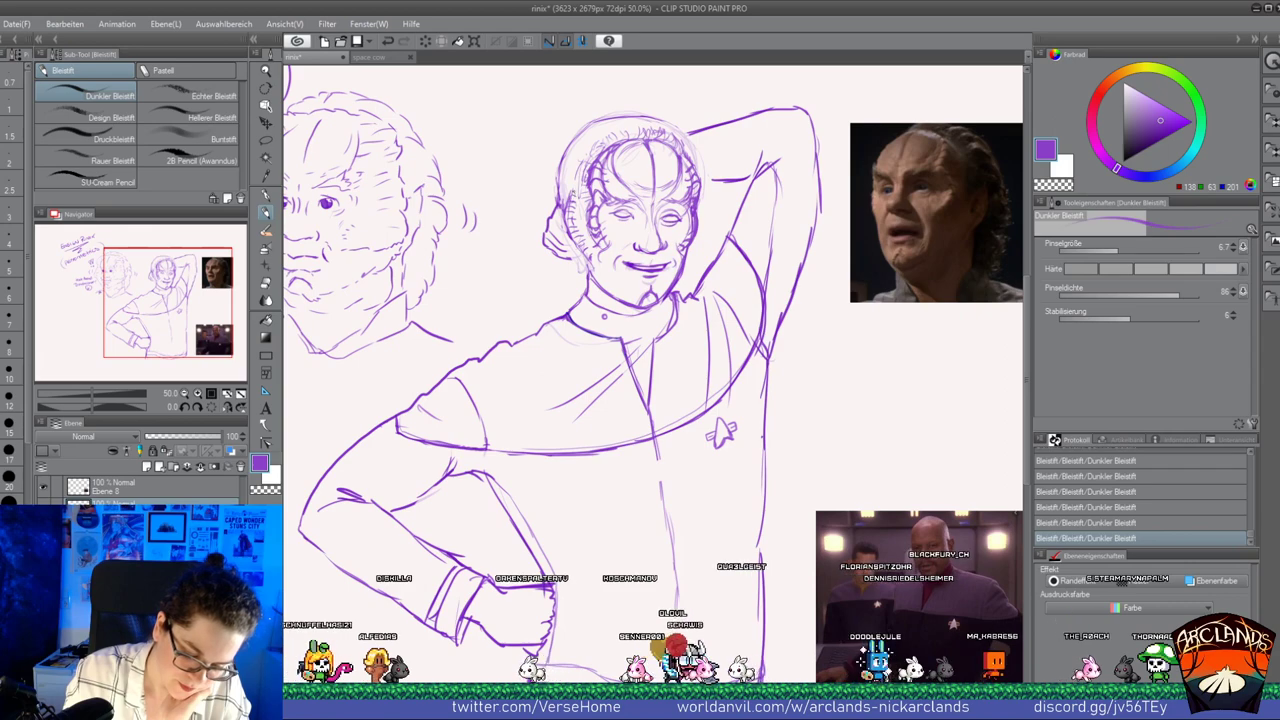
key("x")
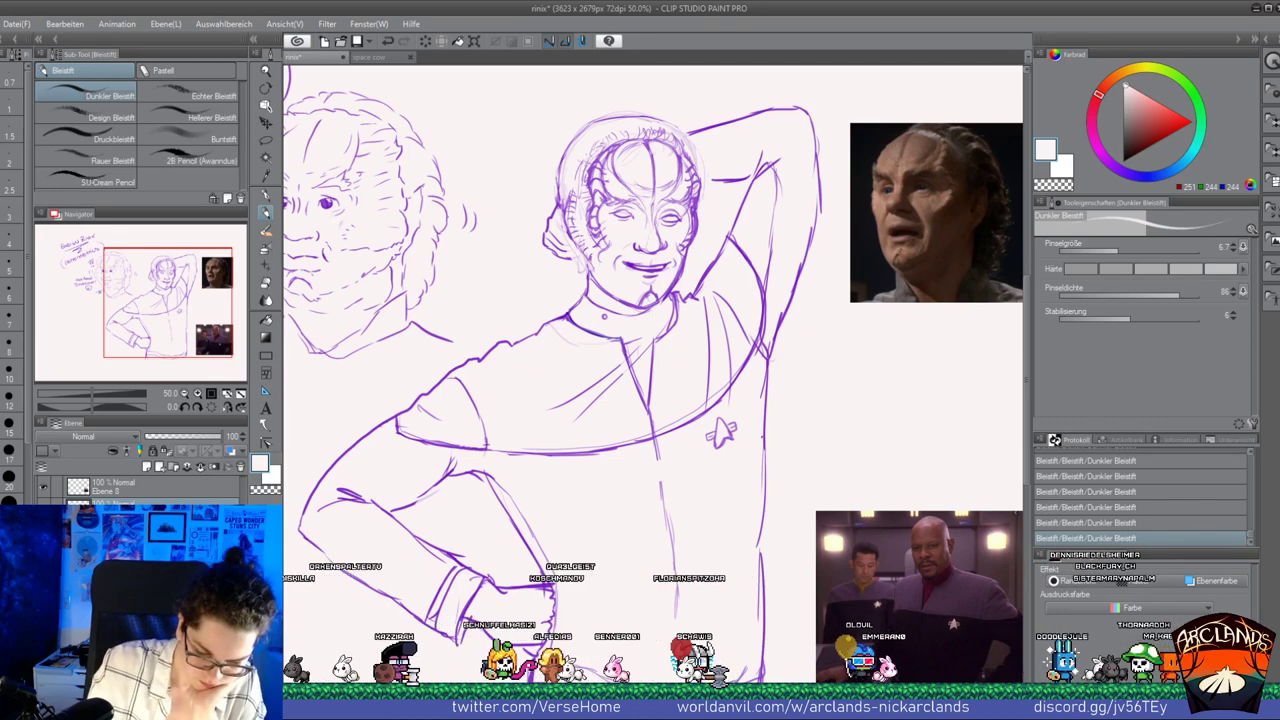
key("x")
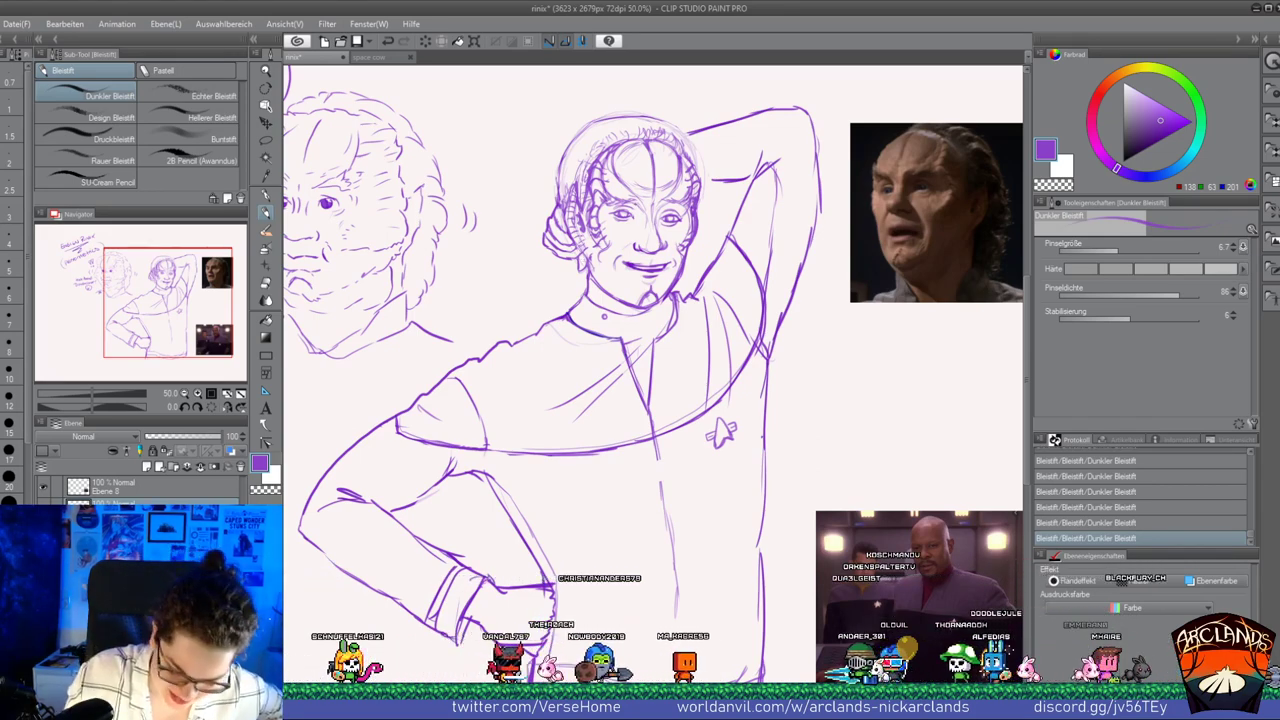
Erase the side of the figure's nose above the tip and redraw that edge in pencil
key("e")
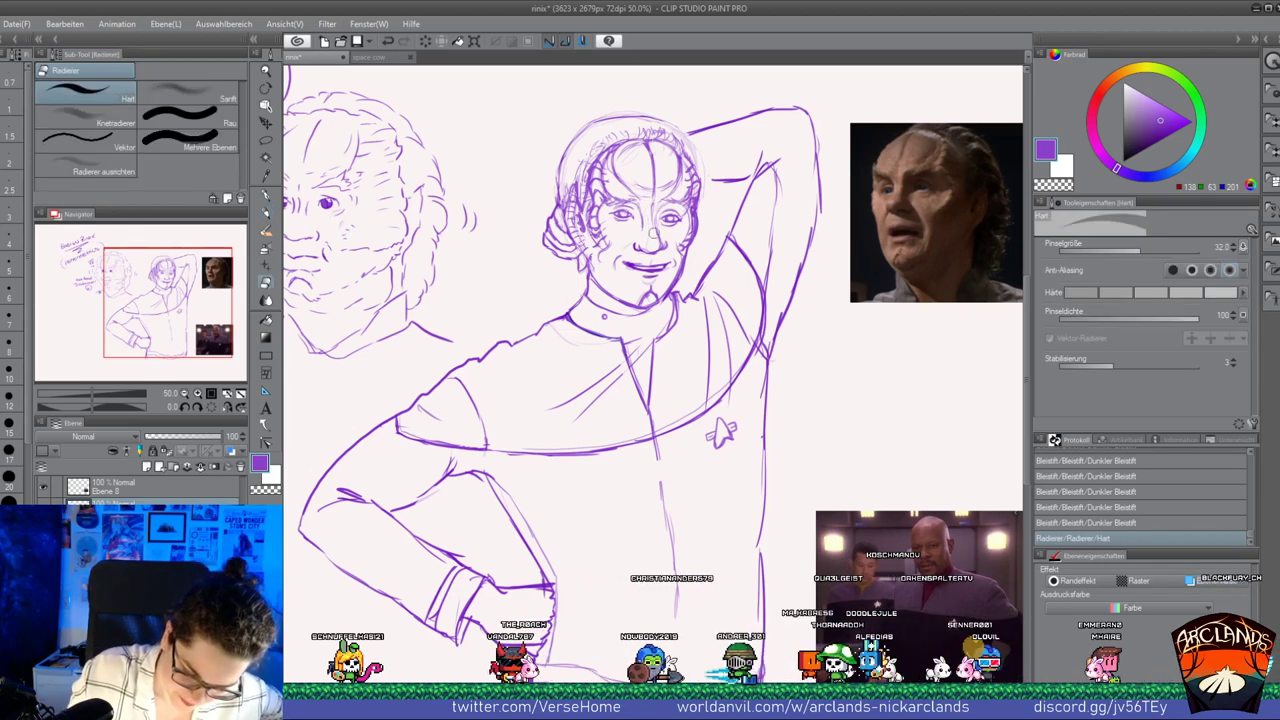
left_click_drag(654, 233, 655, 238)
left_click_drag(655, 233, 657, 237)
key("p")
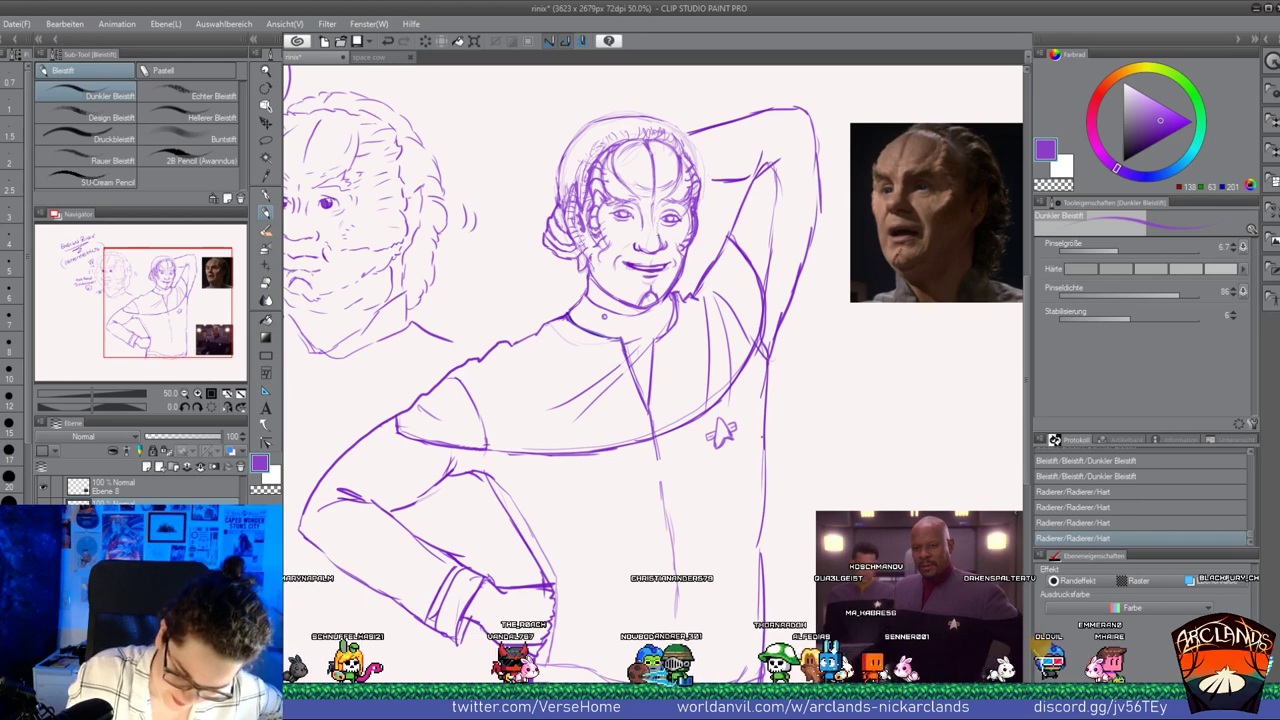
left_click_drag(654, 234, 656, 240)
left_click_drag(655, 236, 650, 249)
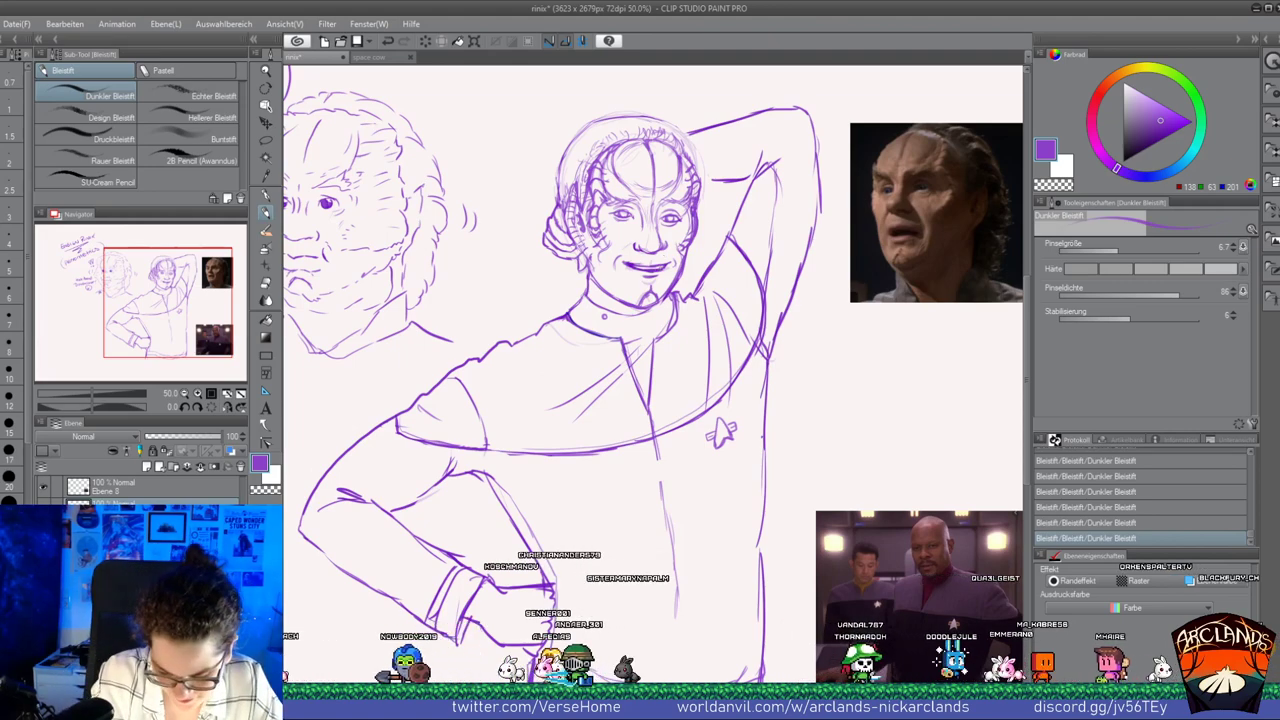
Thin out the mouth and lower lip lines with the hard eraser at size 19.1, undoing the unwanted erasures
key("e")
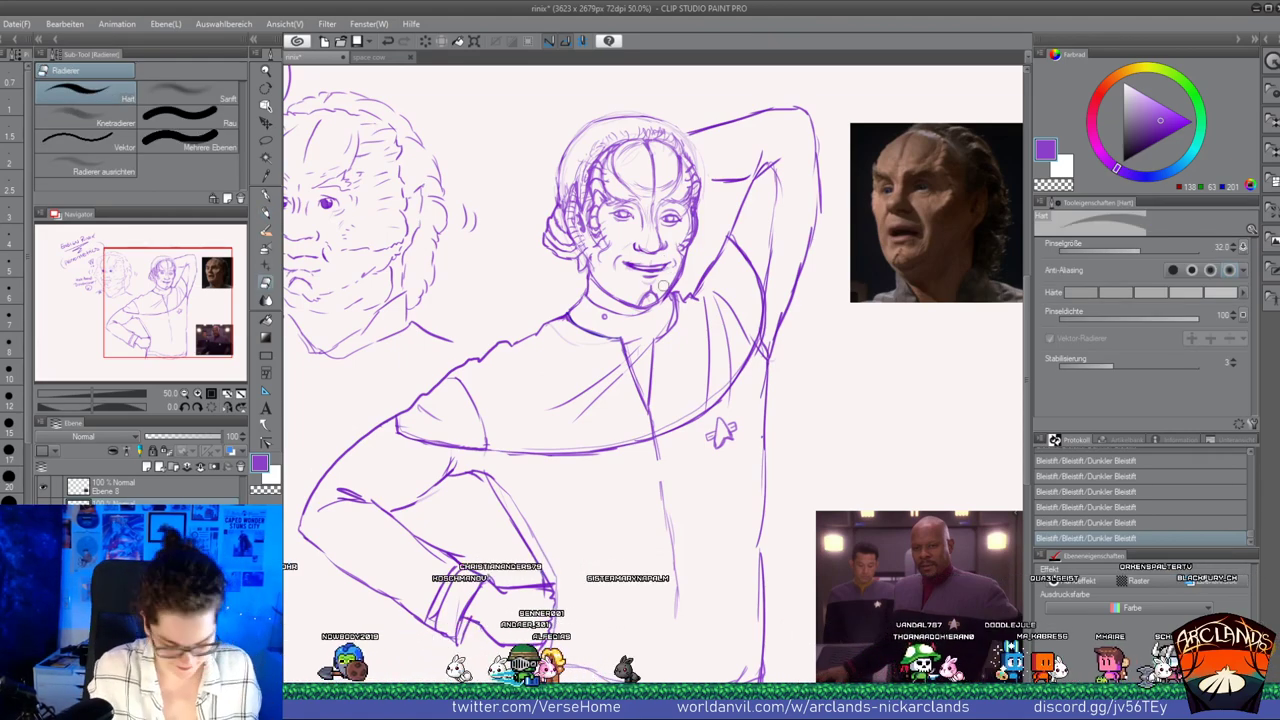
left_click_drag(661, 275, 640, 273)
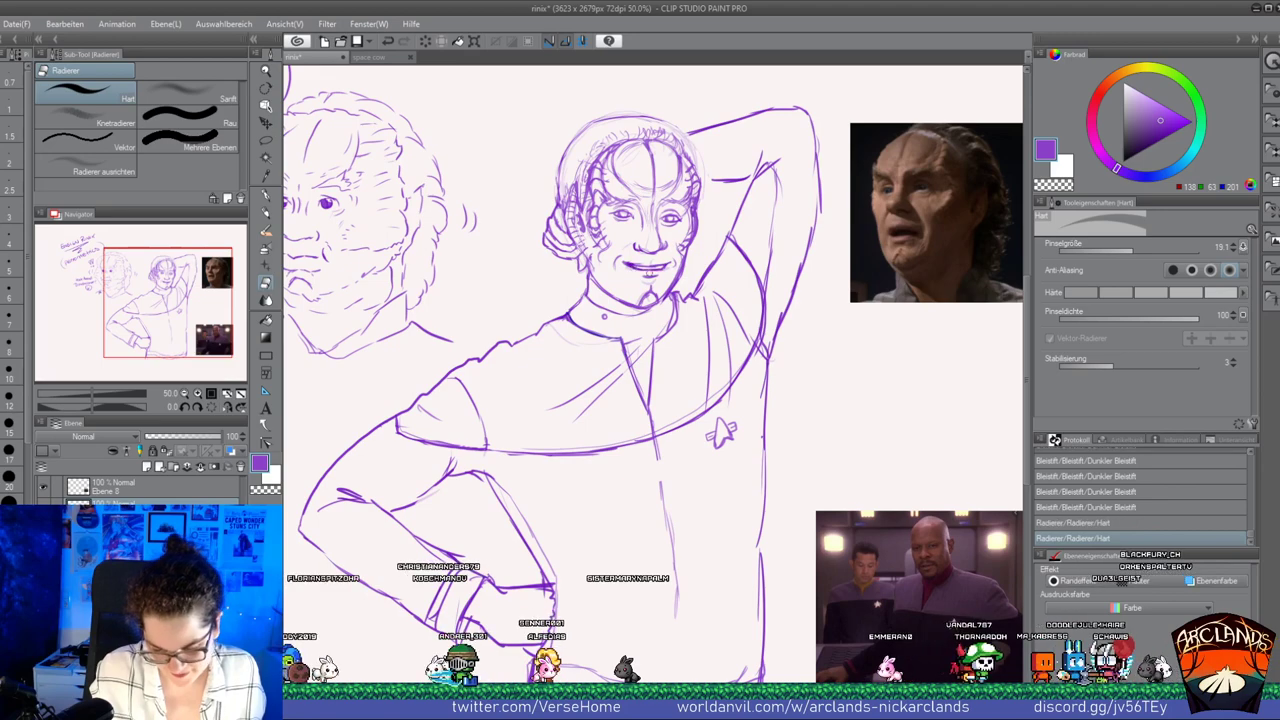
key("ctrl+z")
key("ctrl+z")
key("ctrl+z")
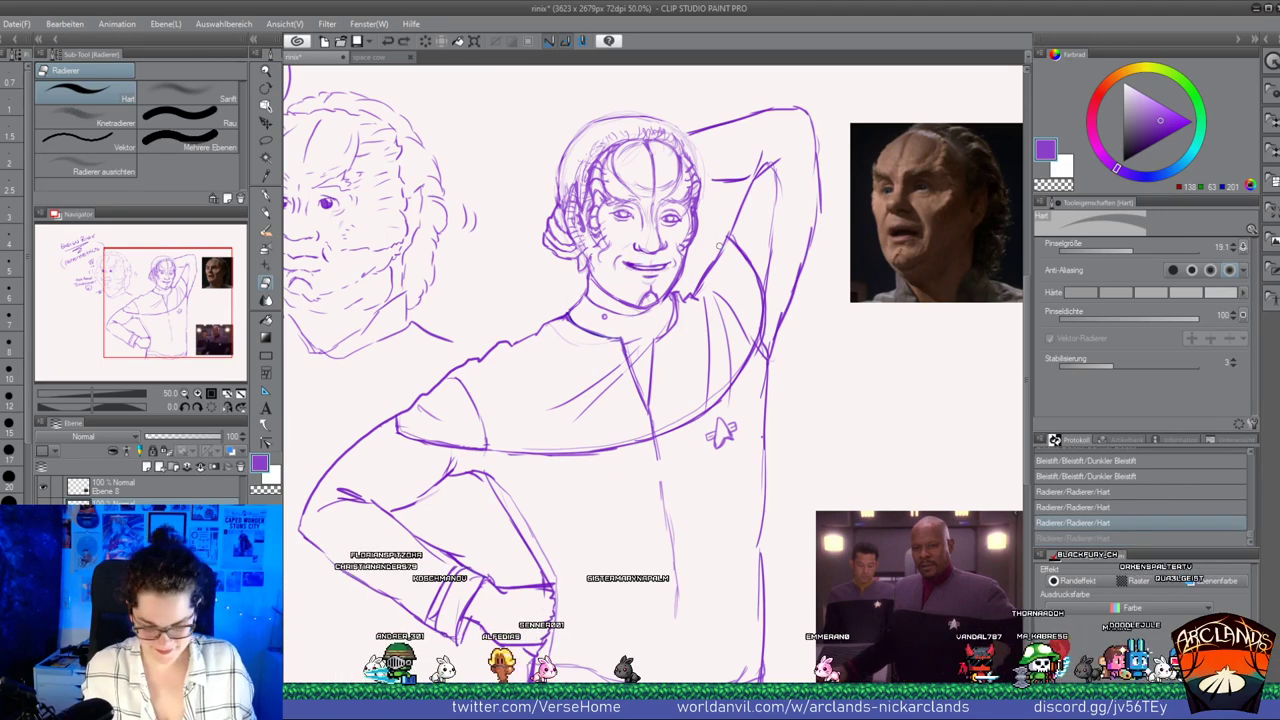
left_click(604, 317)
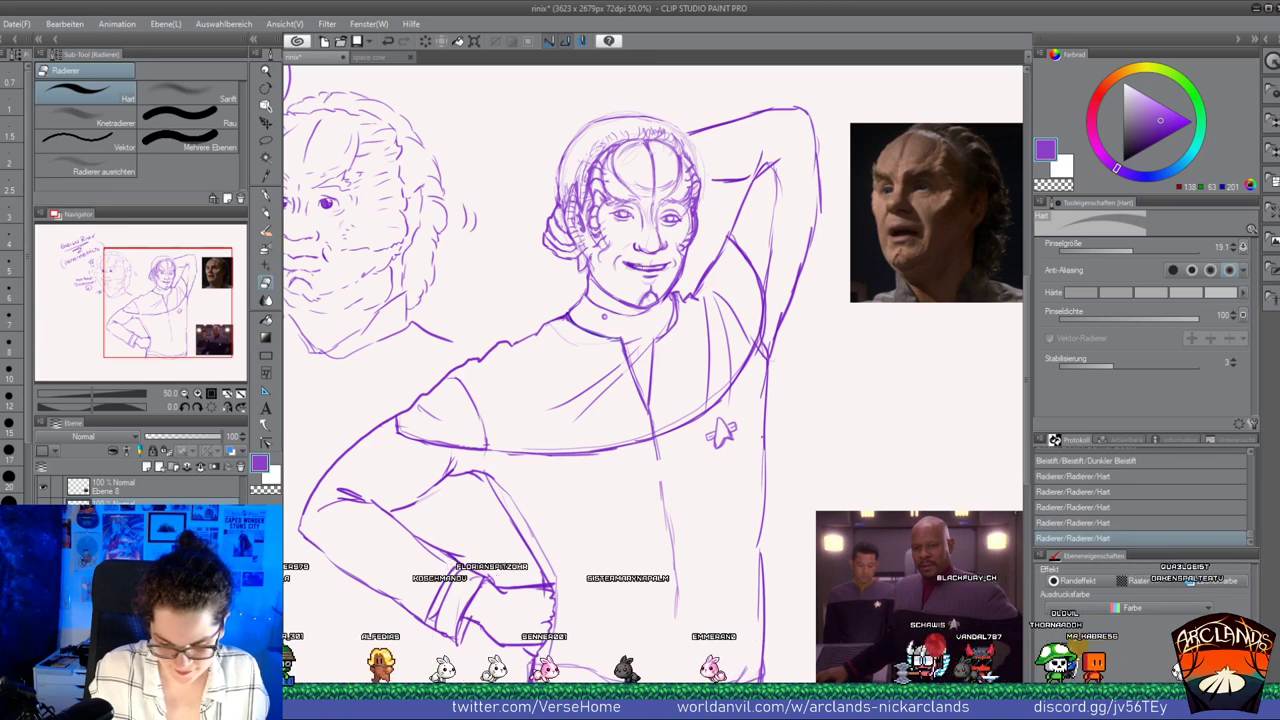
left_click_drag(638, 268, 655, 265)
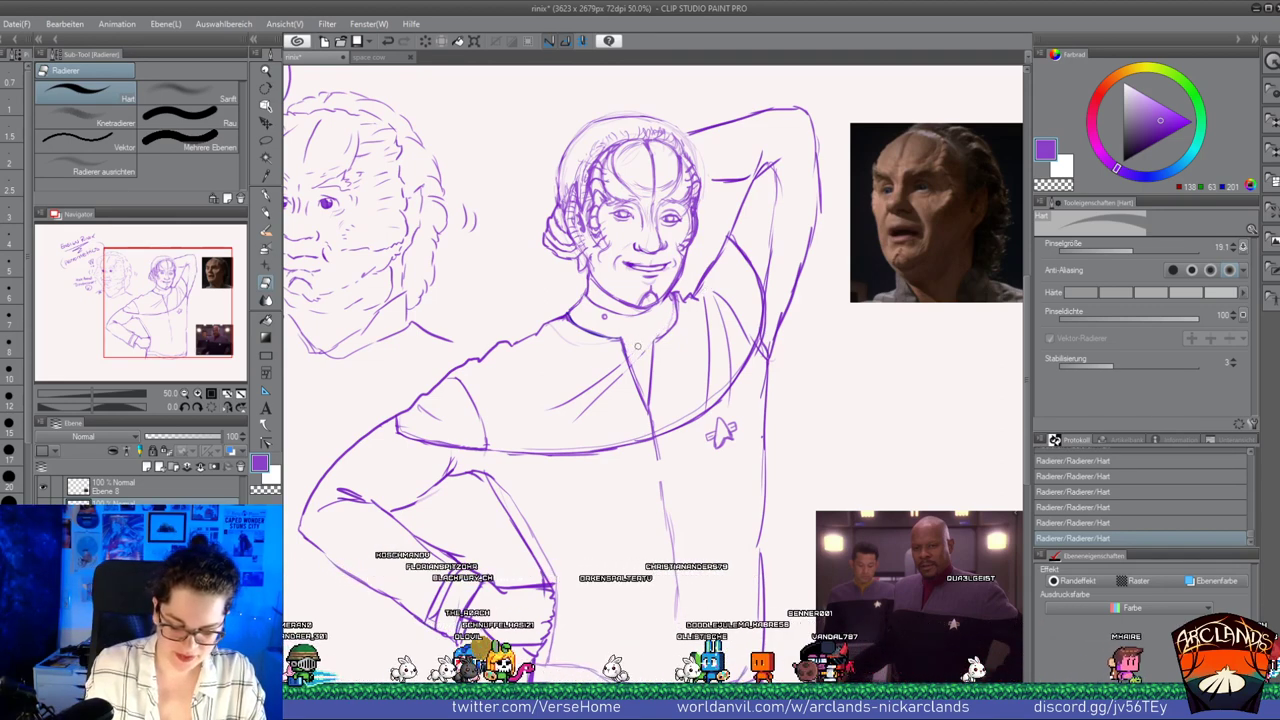
Redraw the diagonal fold lines across the uniform's chest in pencil
left_click(266, 214)
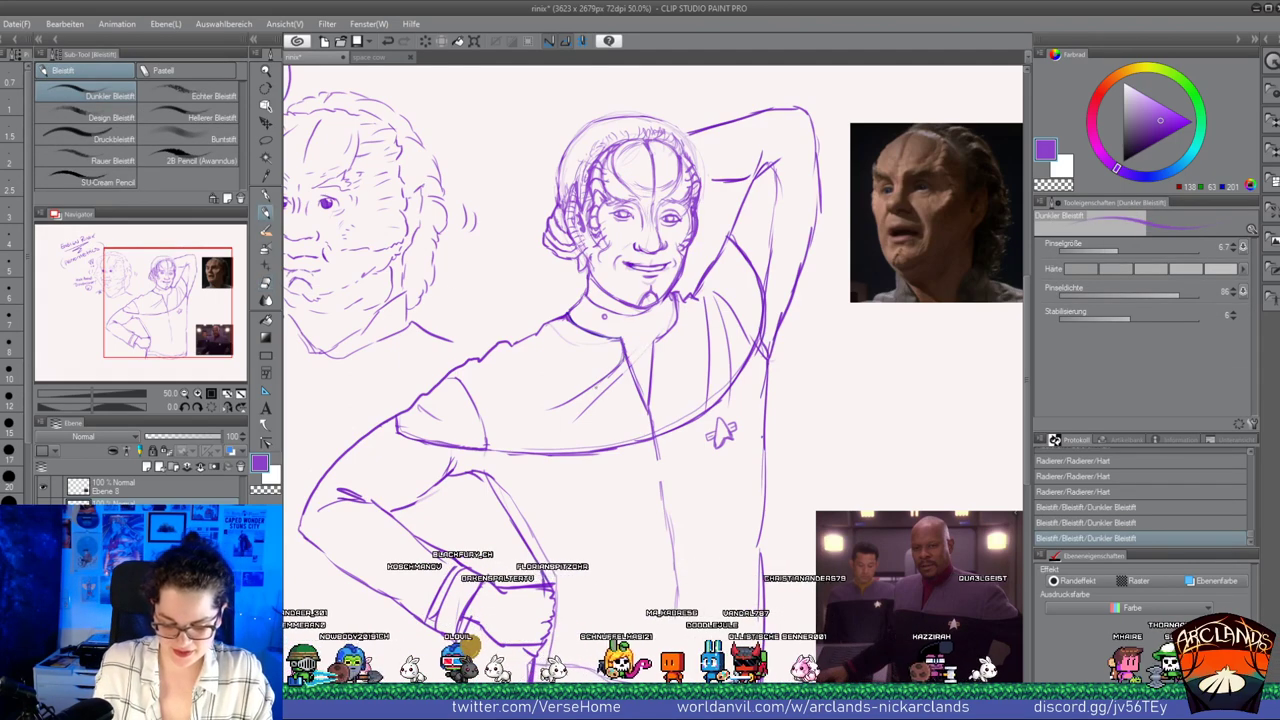
left_click_drag(597, 388, 576, 417)
mouse_move(624, 371)
left_mouse_down()
mouse_move(586, 408)
mouse_move(598, 396)
left_mouse_up()
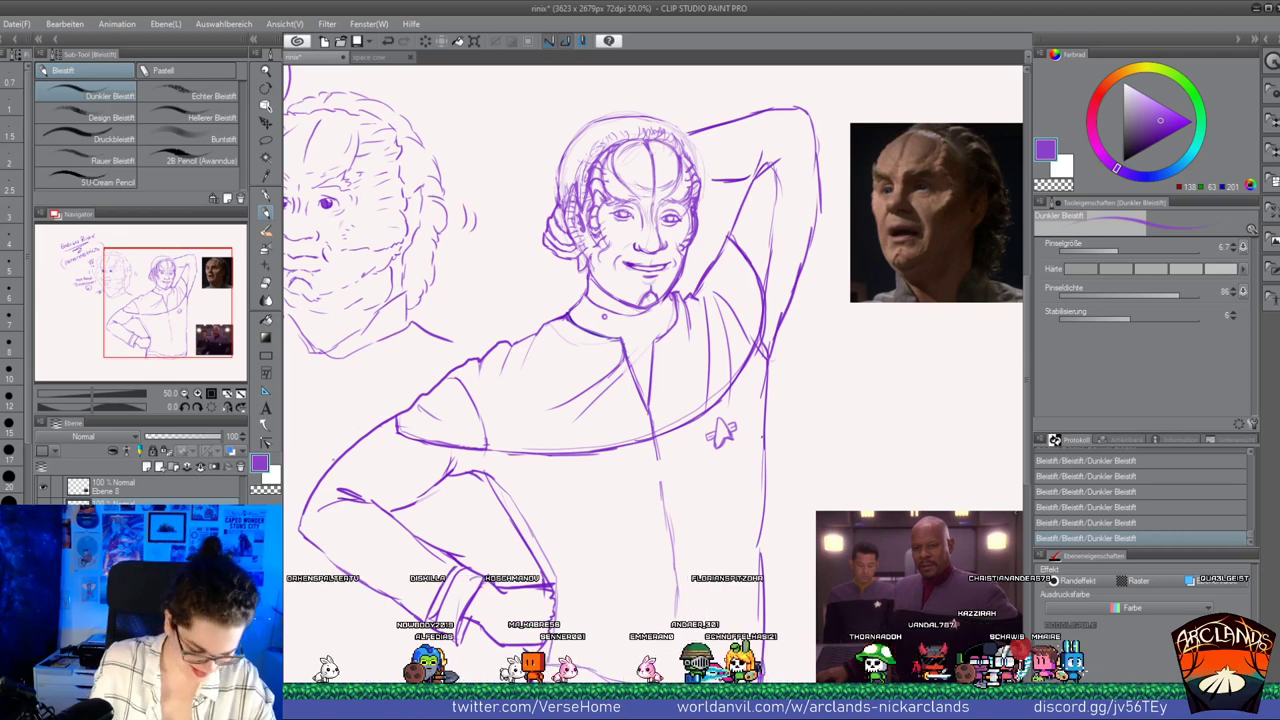
Erase the outer edge of the fist at the hip and show the reference photo of the man with one arm raised
key("e")
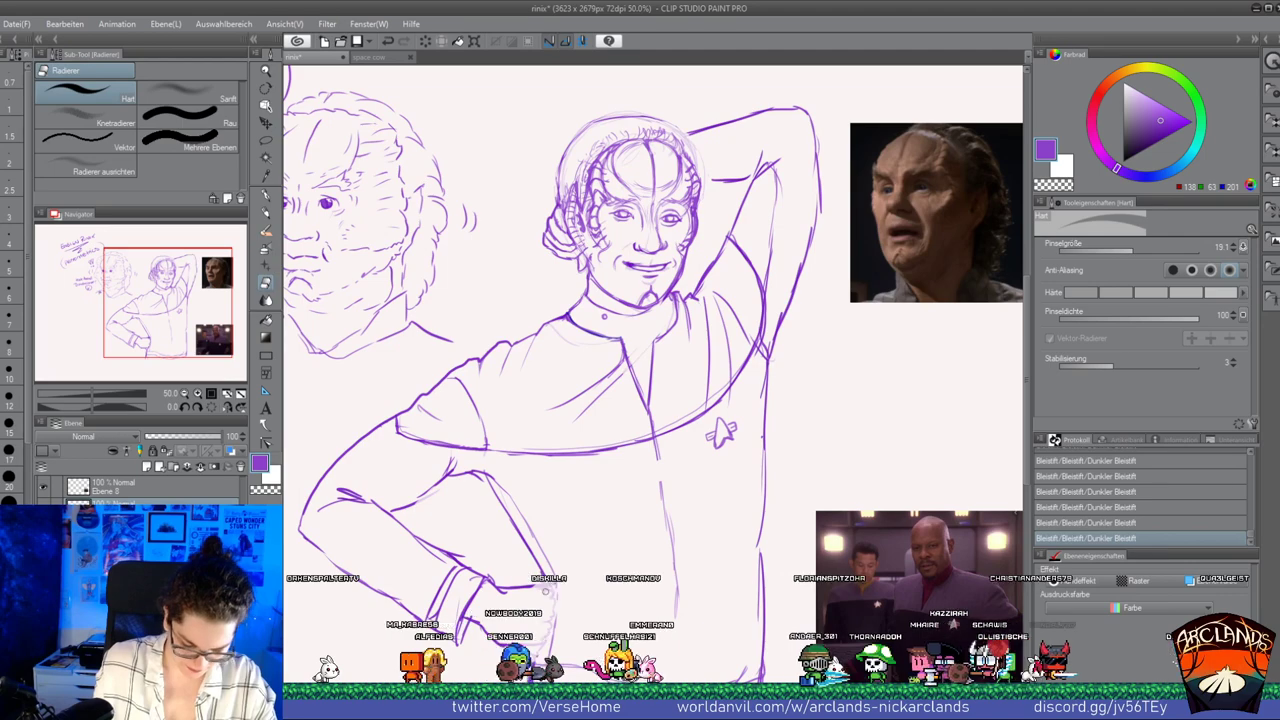
left_click_drag(545, 591, 550, 606)
left_click(43, 565)
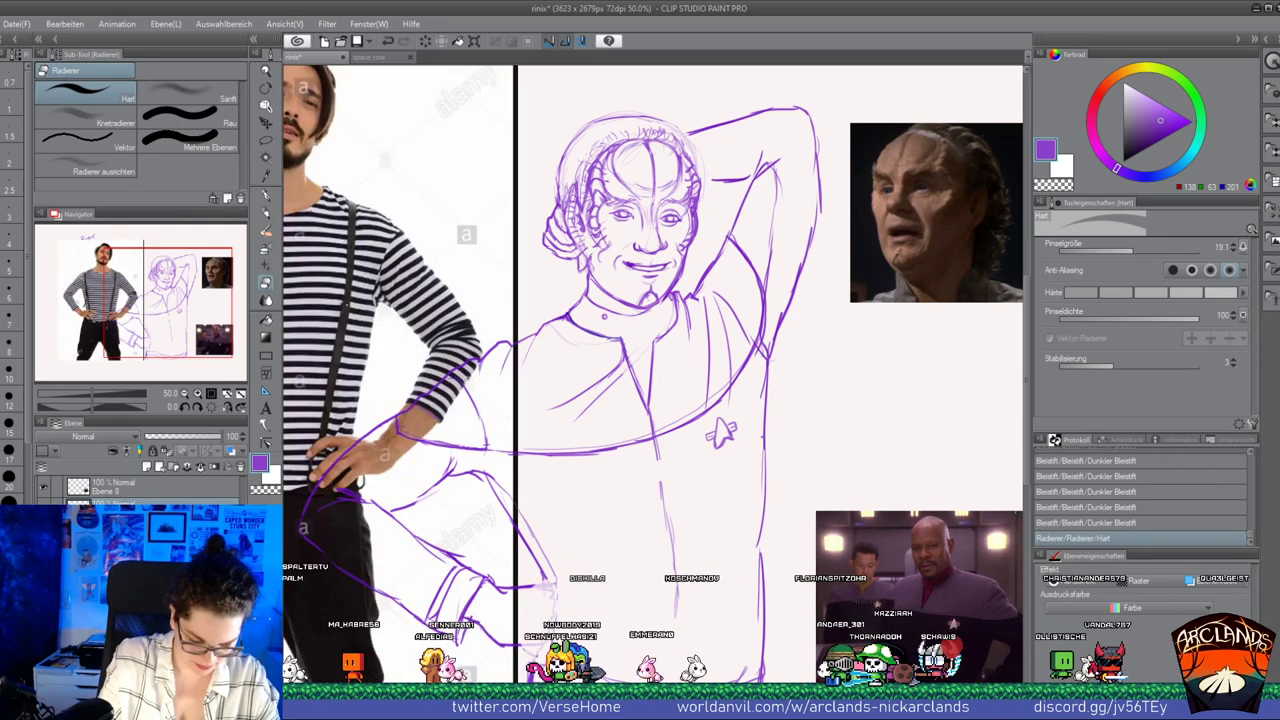
left_click(43, 565)
left_click(43, 585)
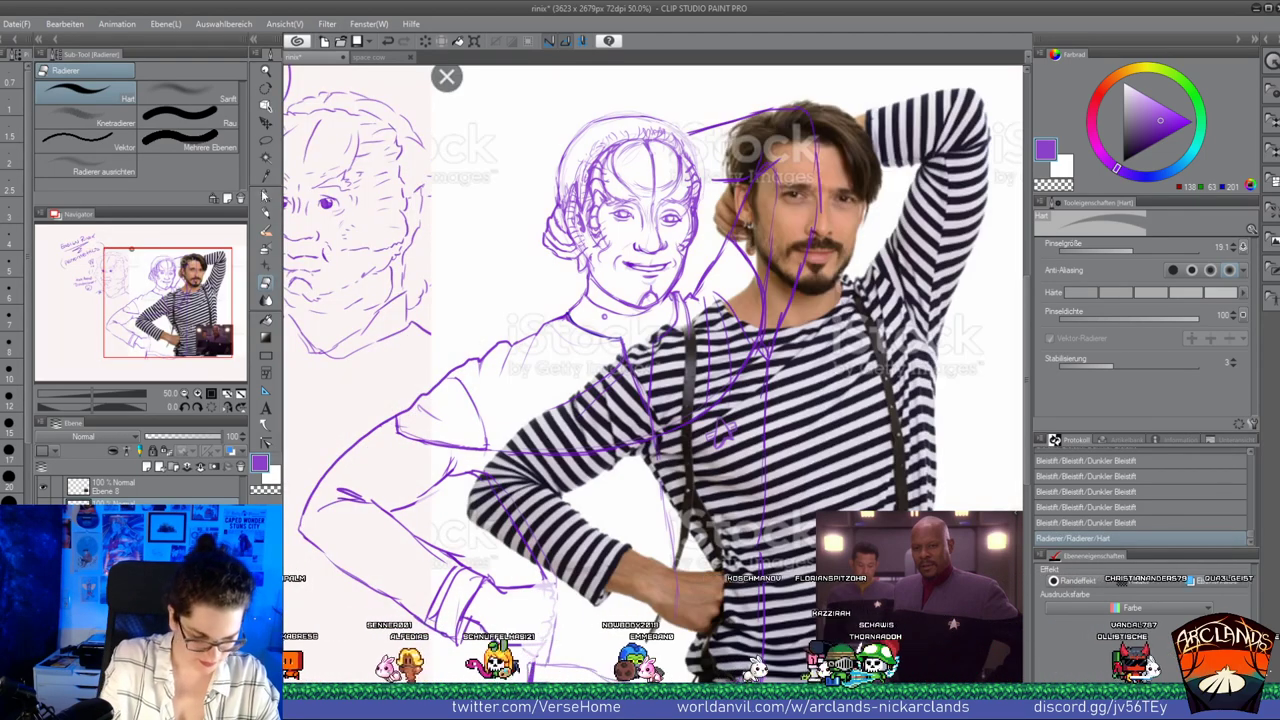
Align the photo of the man with one raised arm with the sketched figure, fading the photo to compare the outlines
left_click(266, 123)
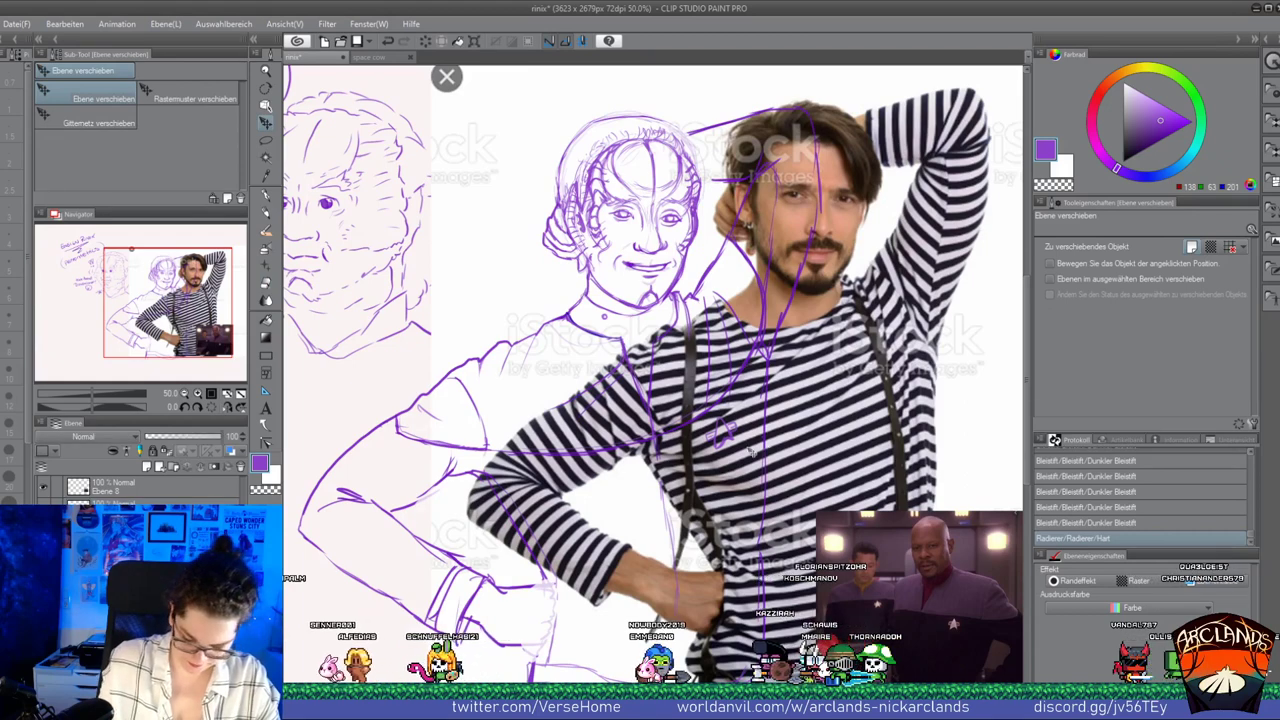
left_click_drag(753, 450, 598, 480)
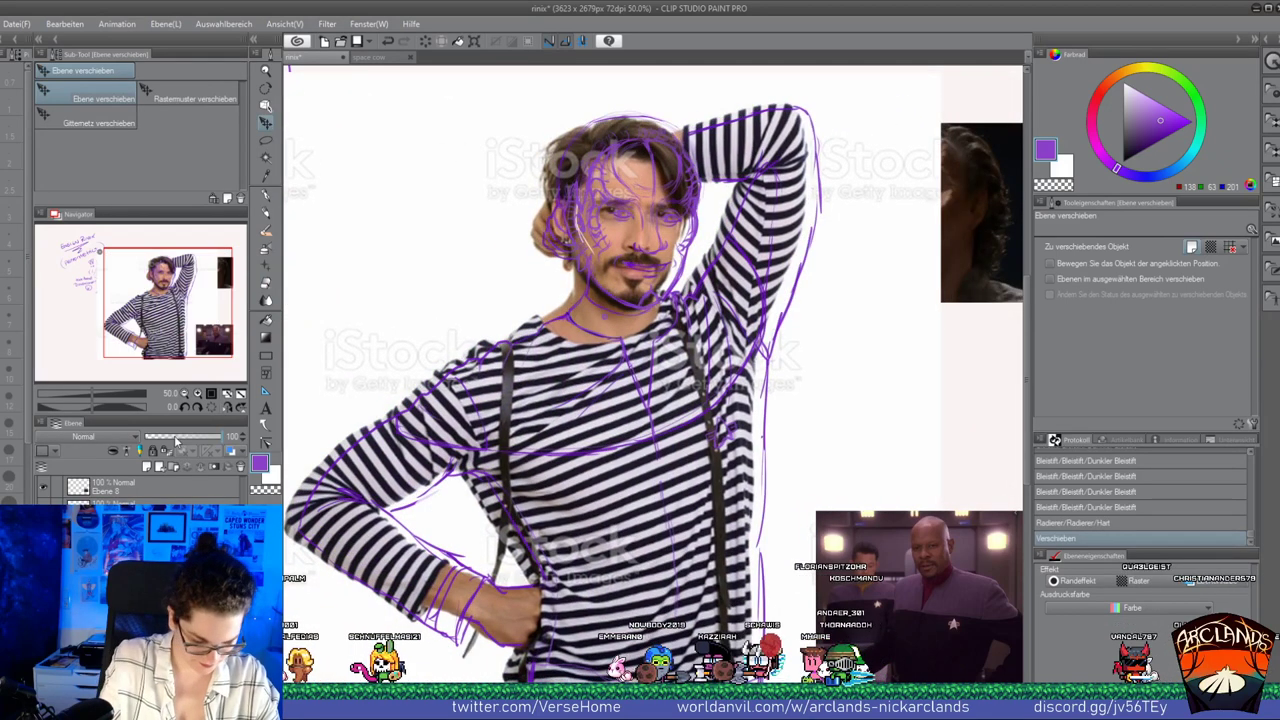
left_click(176, 440)
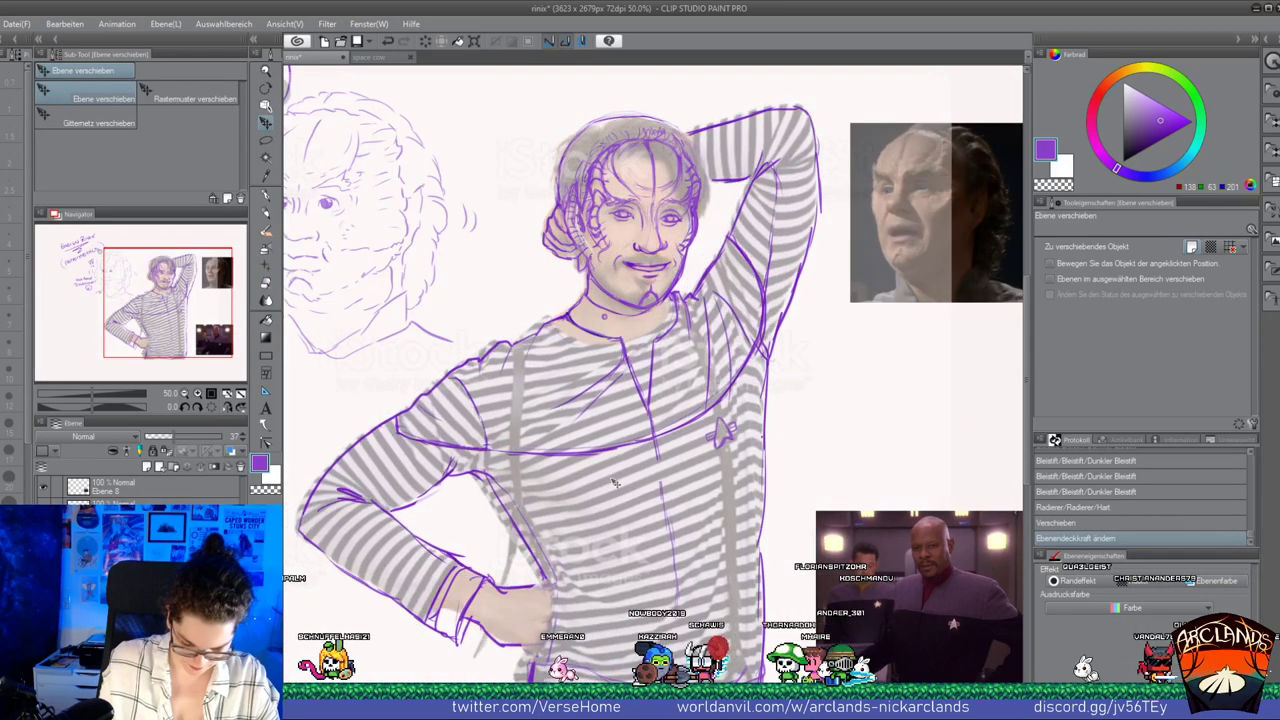
mouse_move(614, 482)
left_mouse_down()
mouse_move(619, 494)
mouse_move(605, 480)
left_mouse_up()
Trace the fist at the hip in pencil over the strengthened photo with the sketch layer temporarily faded, and hide the photo
key("p")
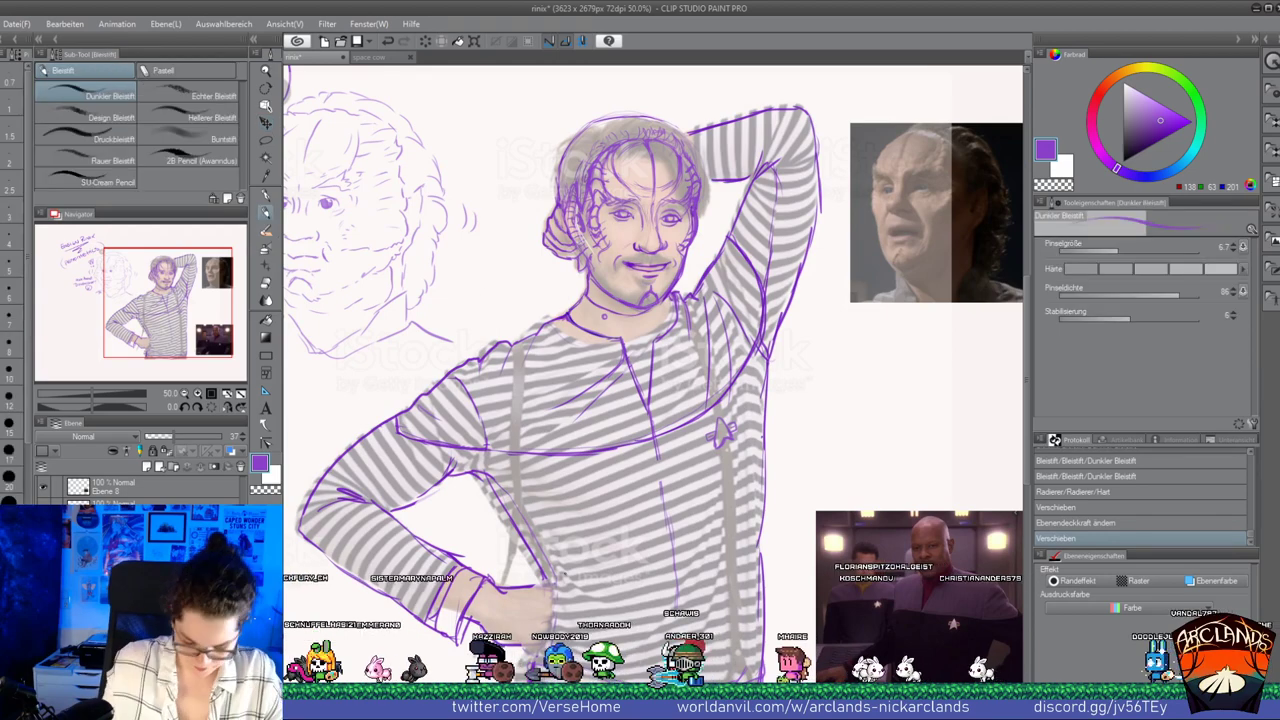
left_click(190, 440)
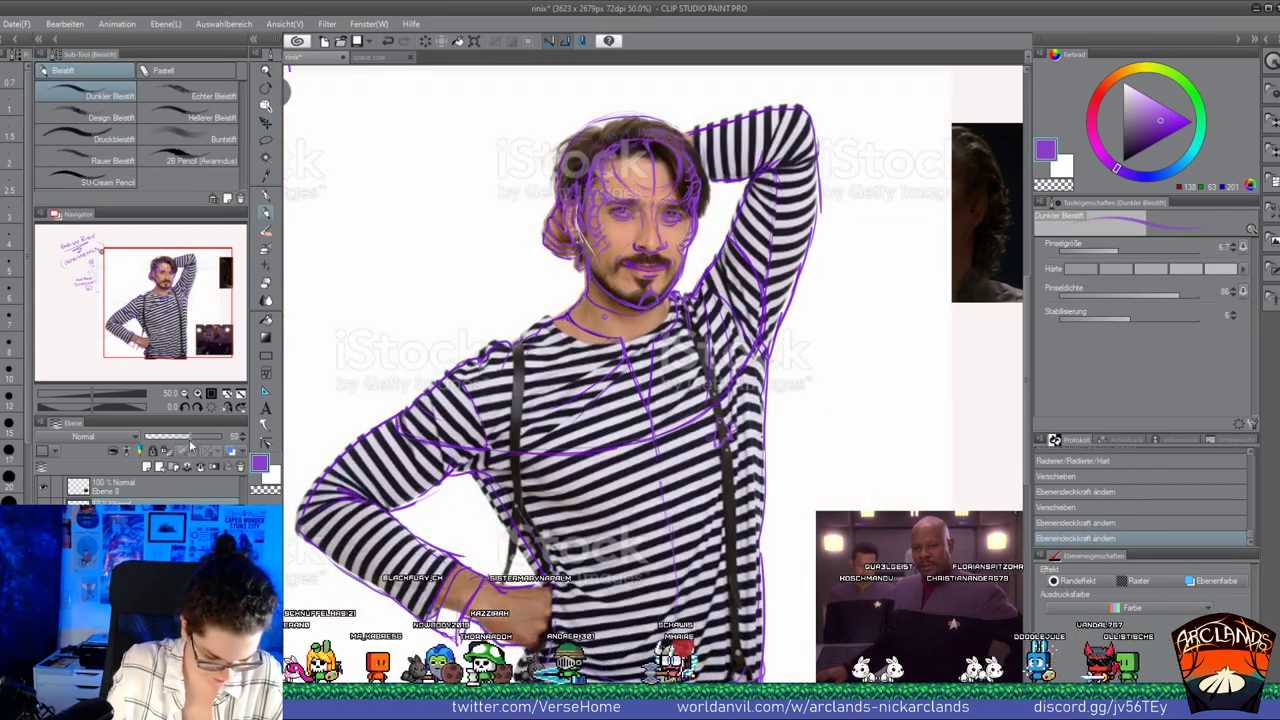
left_click_drag(190, 440, 177, 439)
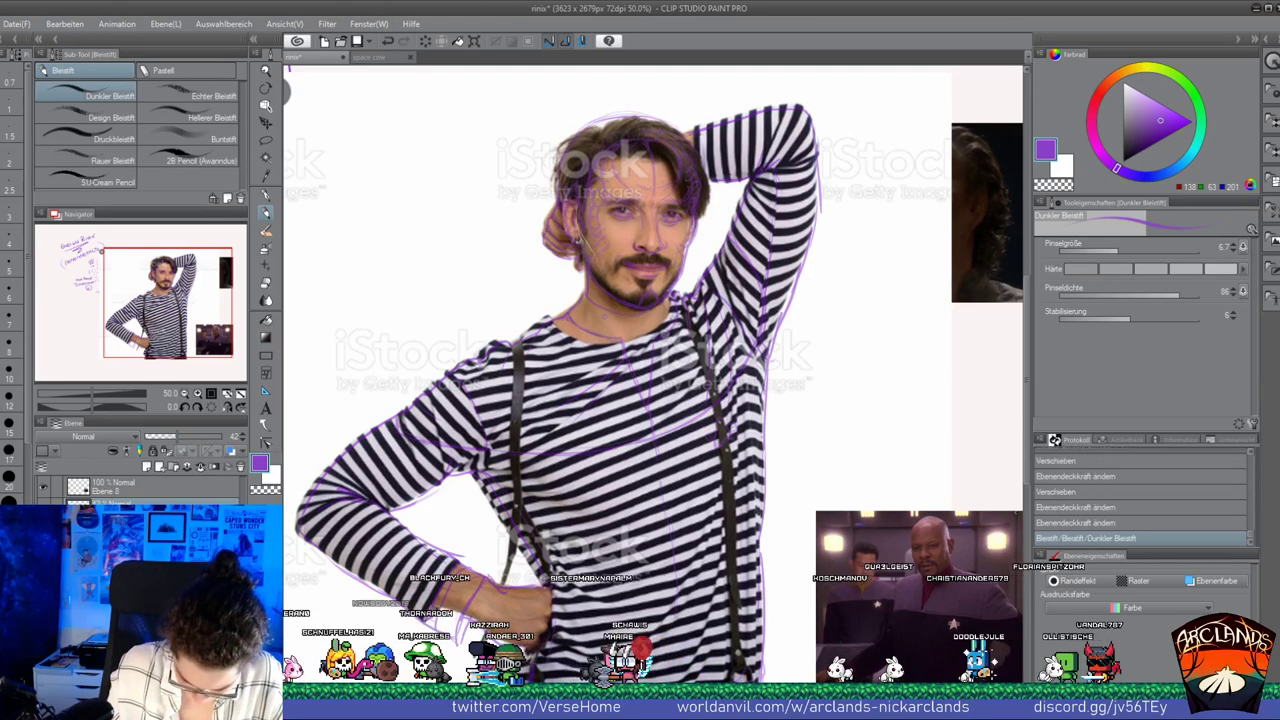
left_click_drag(656, 455, 666, 545)
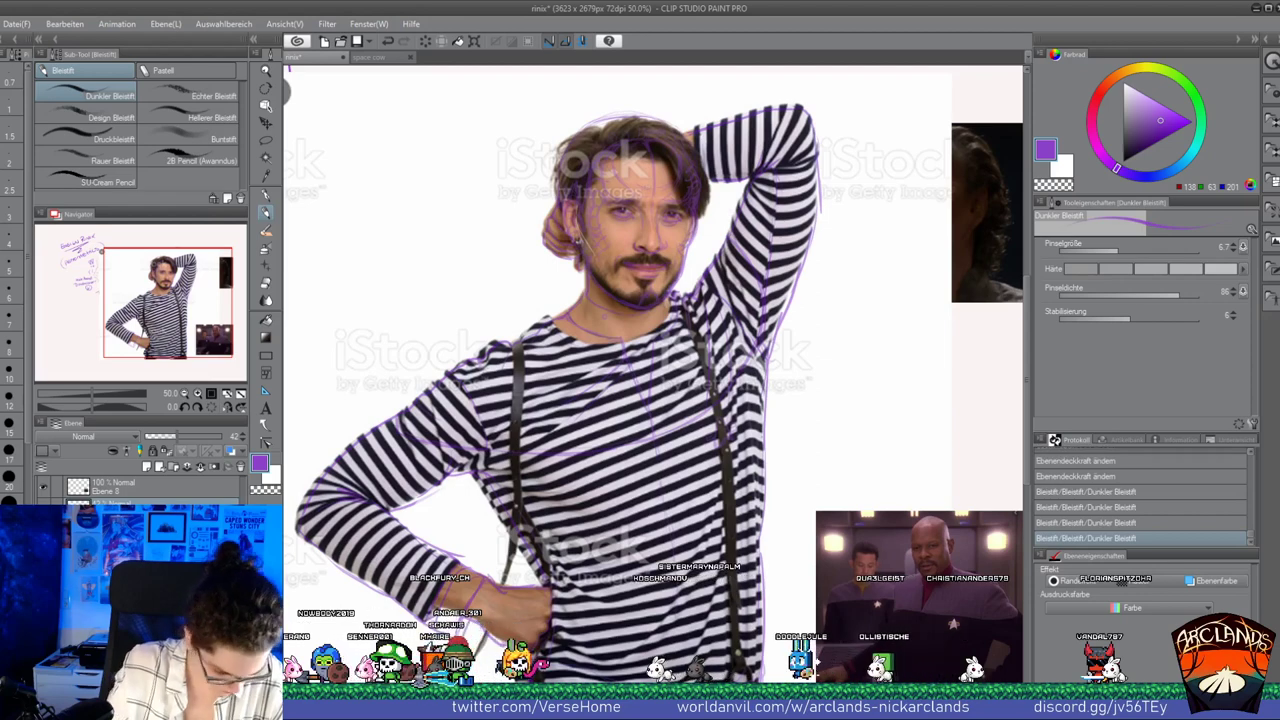
left_click(43, 529)
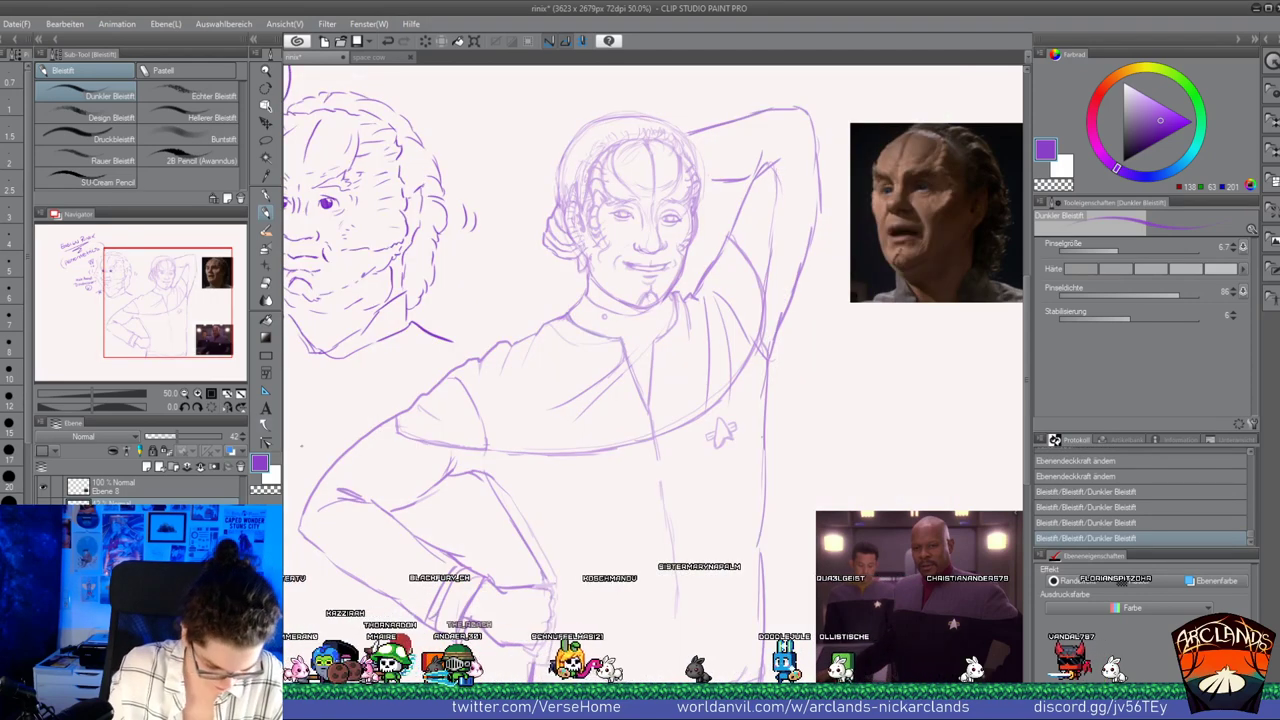
left_click(233, 438)
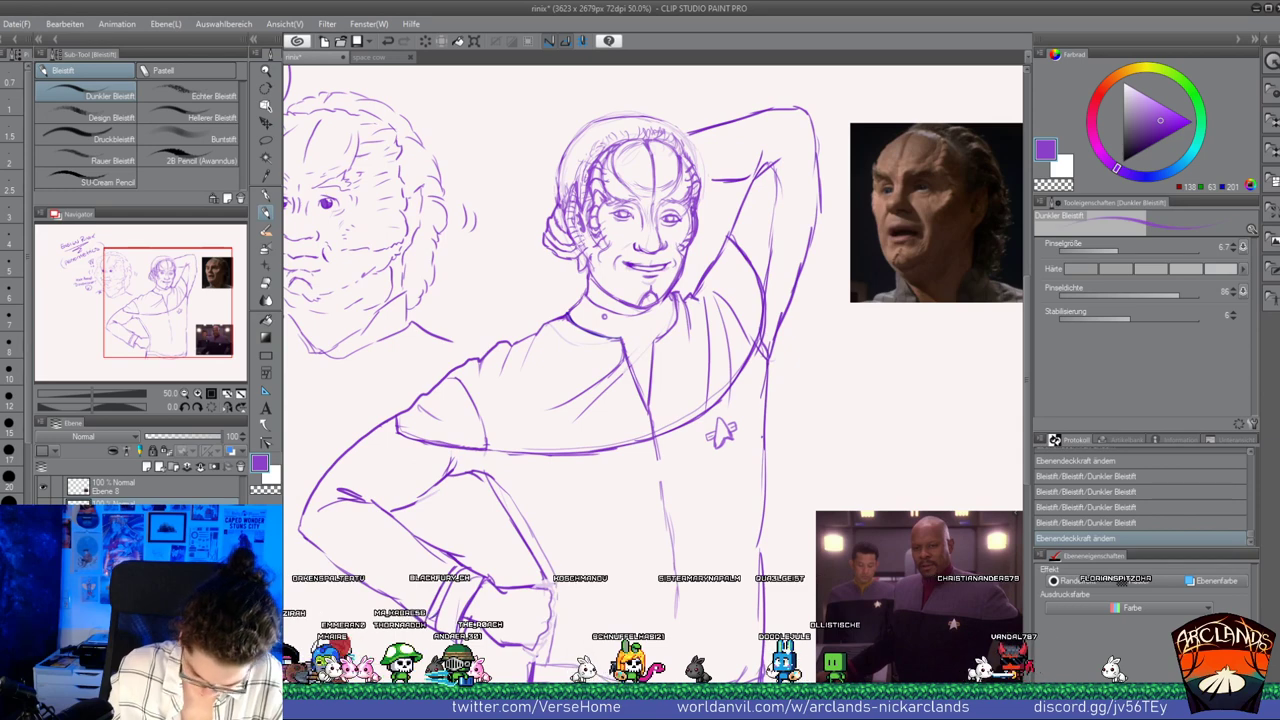
Redraw the cuff and hand at the hip in pencil, showing the reference photos for comparison and hiding them again
mouse_move(440, 582)
left_mouse_down()
mouse_move(428, 620)
mouse_move(441, 624)
left_mouse_up()
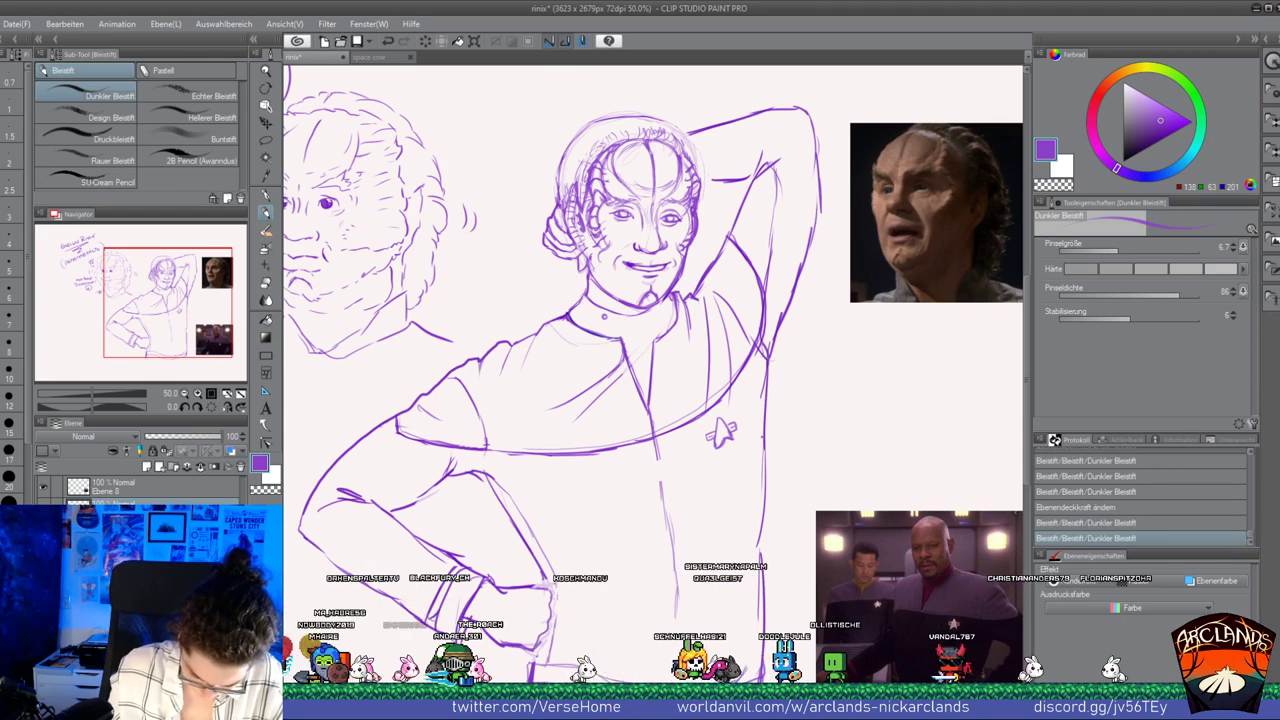
left_click_drag(462, 580, 442, 622)
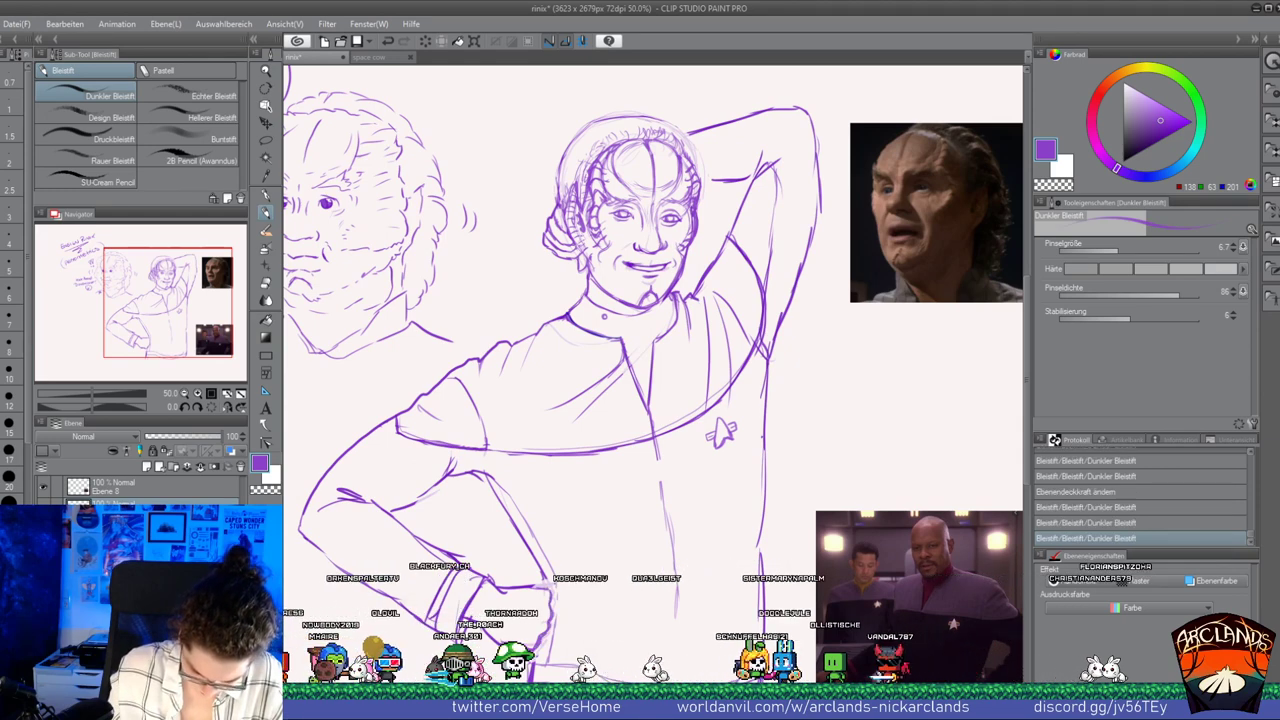
left_click(43, 548)
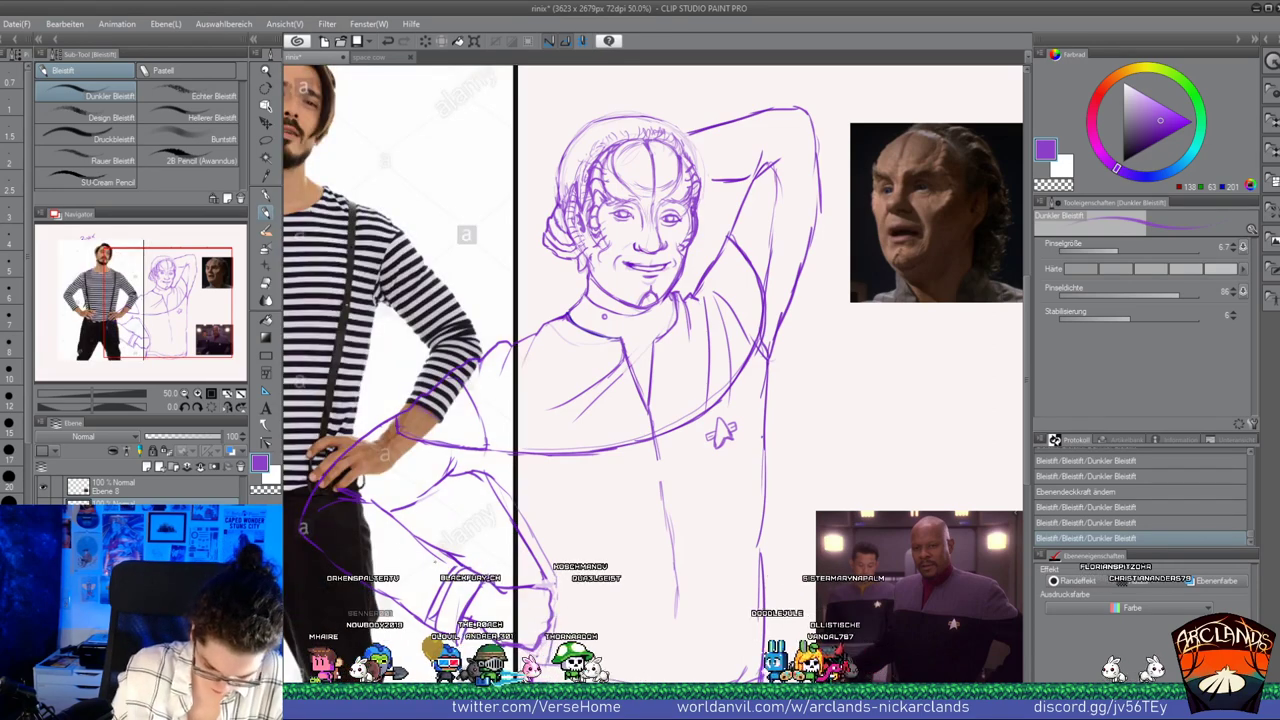
left_click(43, 568)
left_click(43, 548)
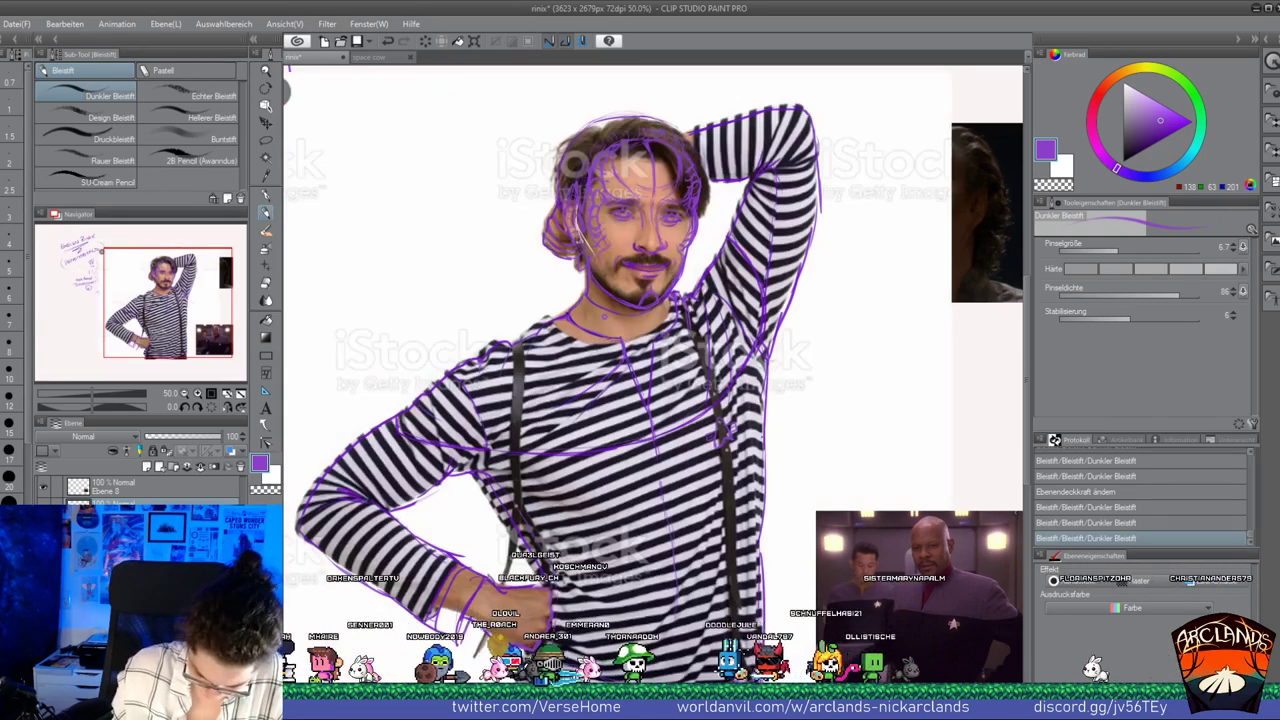
left_click_drag(531, 642, 536, 647)
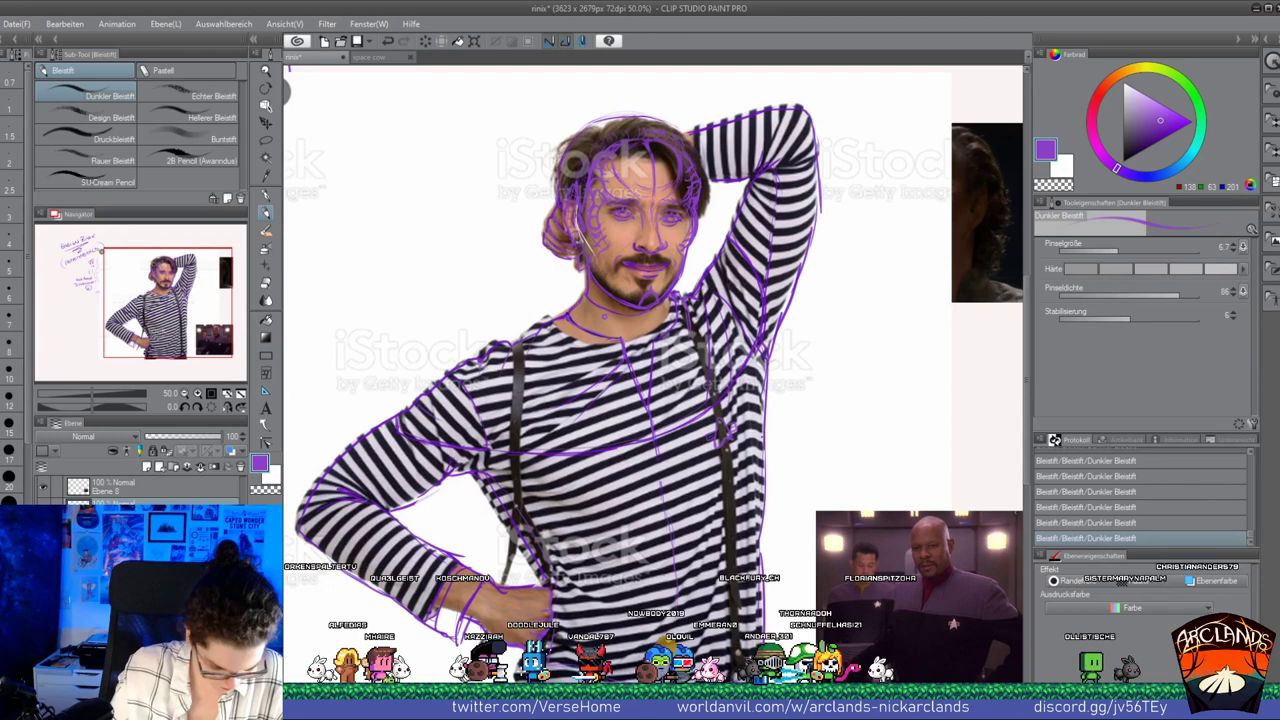
left_click(43, 530)
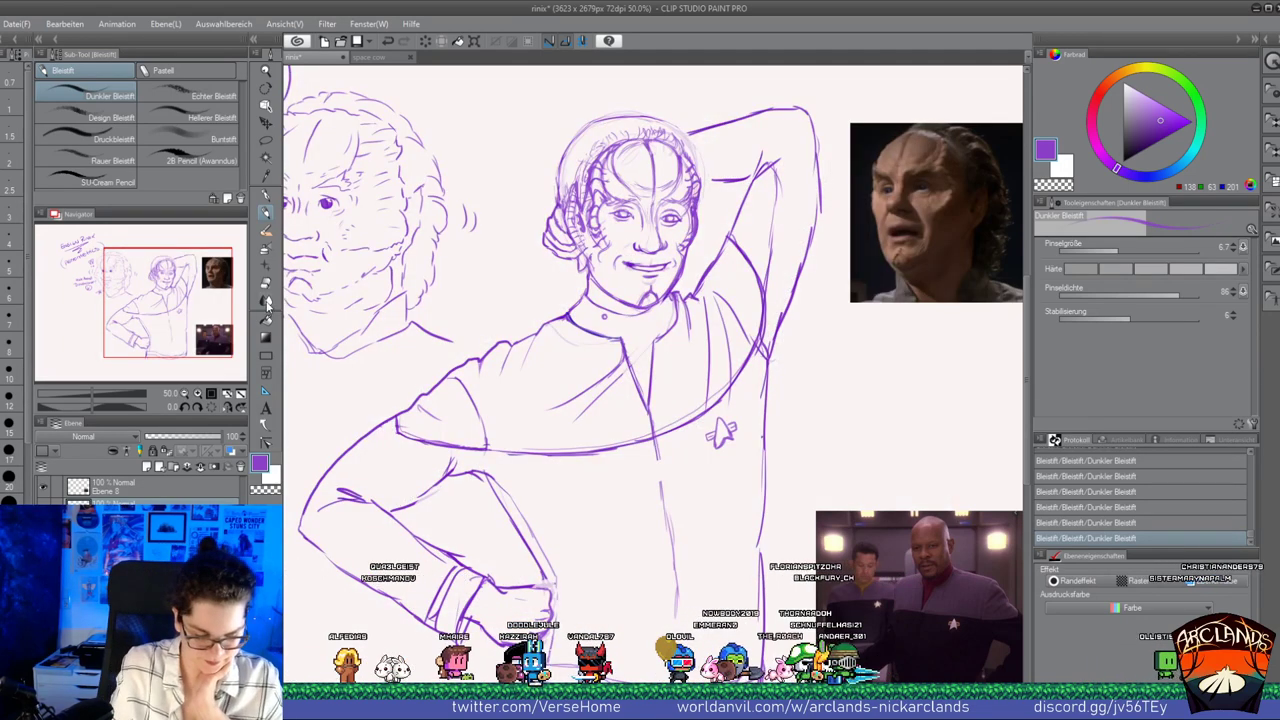
Erase stray lines around the fist and redraw its outline and the uniform's lower edge in pencil
key("e")
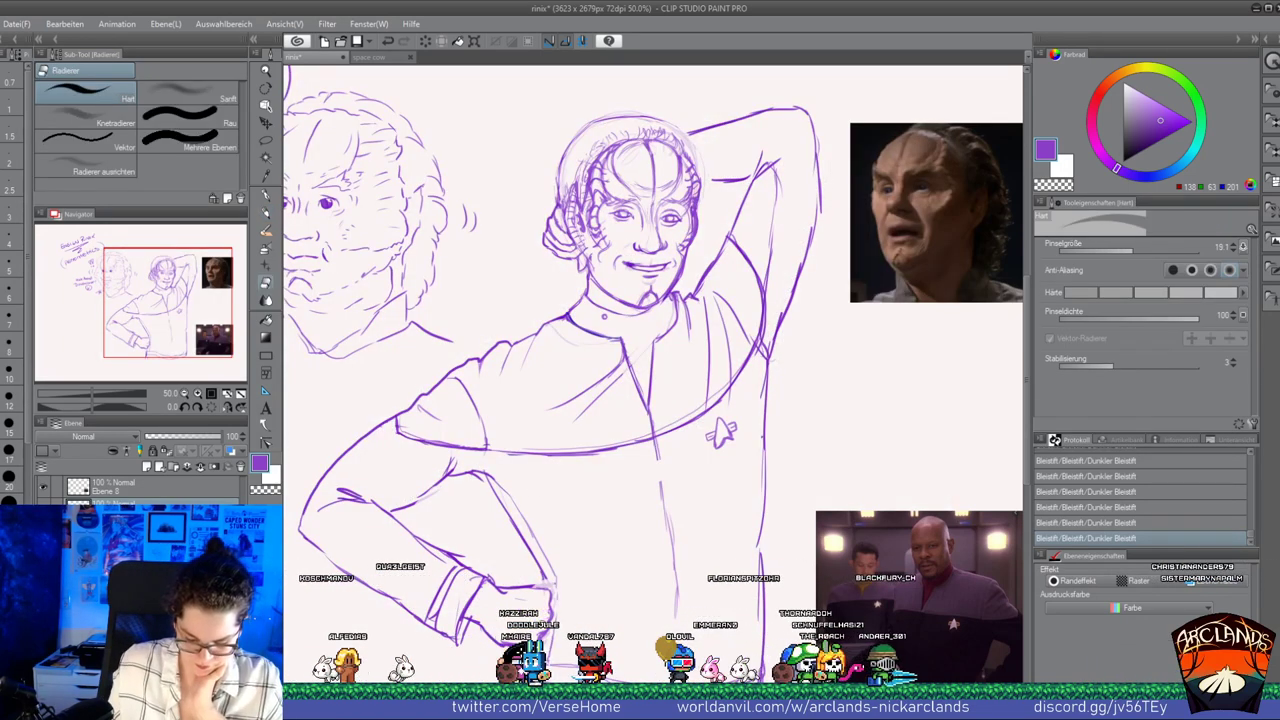
left_click(265, 213)
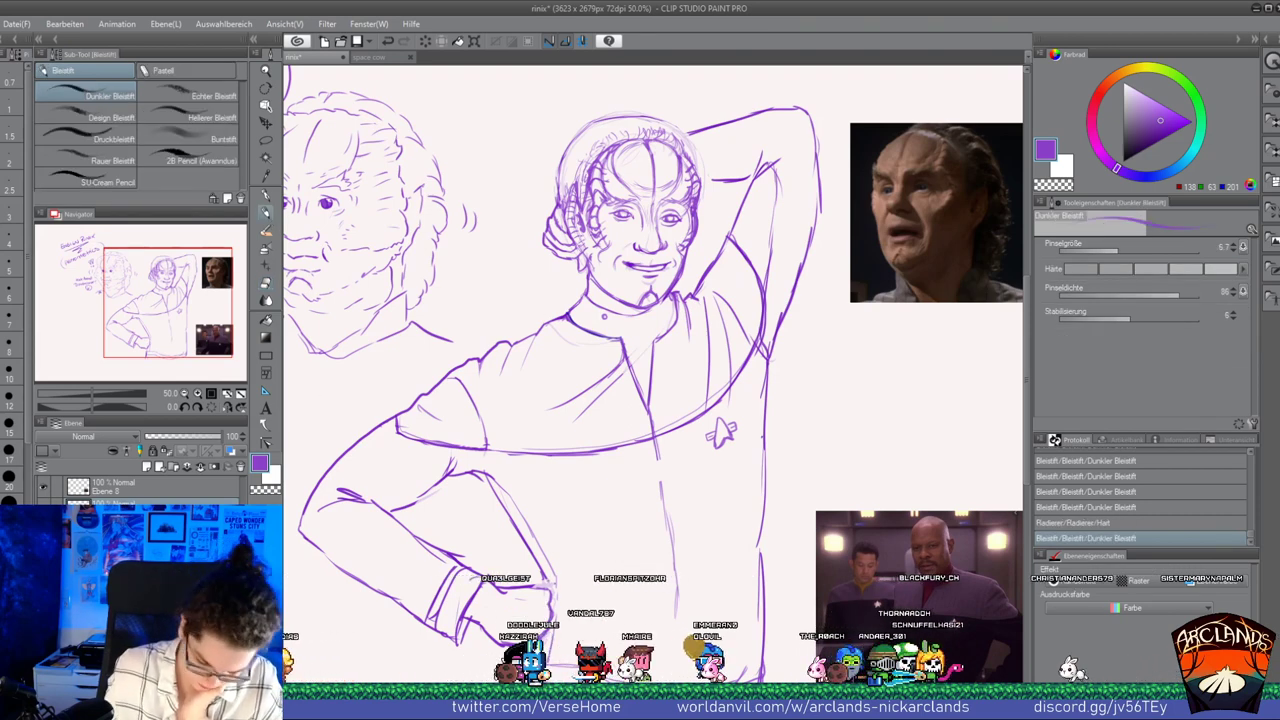
left_click_drag(747, 667, 736, 680)
left_click_drag(745, 669, 738, 680)
left_click_drag(747, 669, 736, 681)
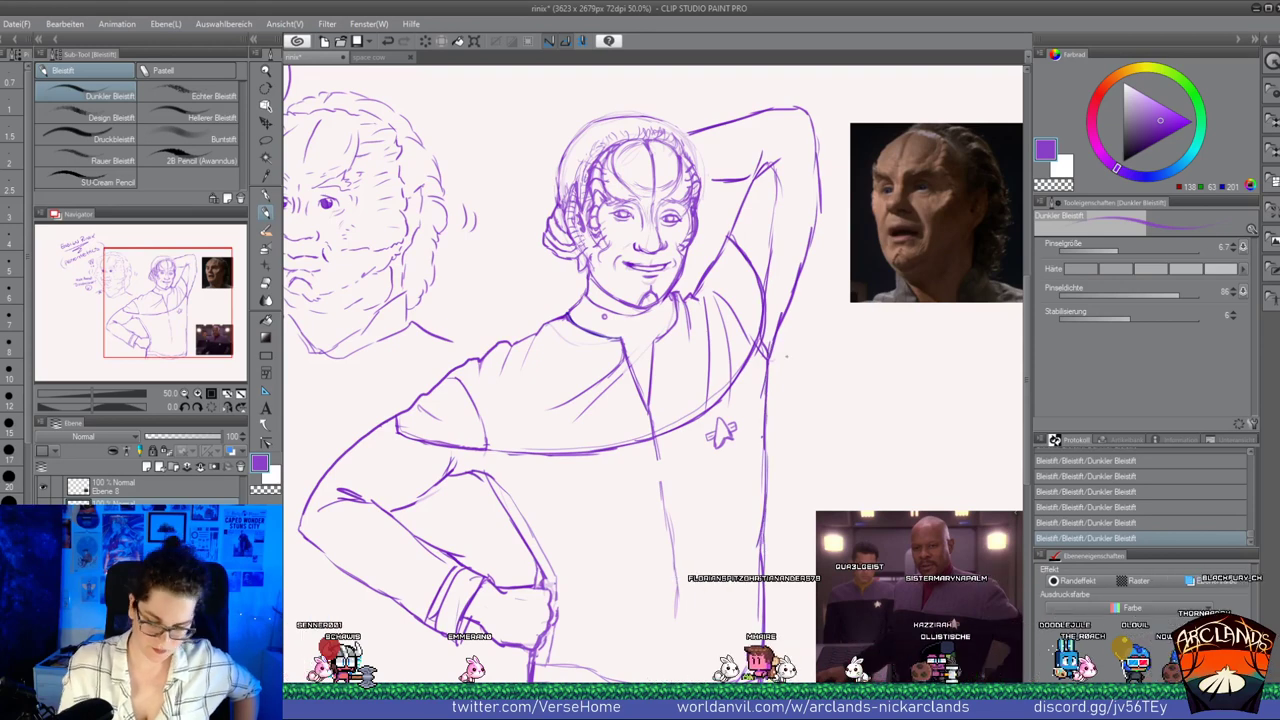
Clean up the outer contour of the raised arm with the hard eraser and redraw the forearm's underside in pencil
left_click(266, 280)
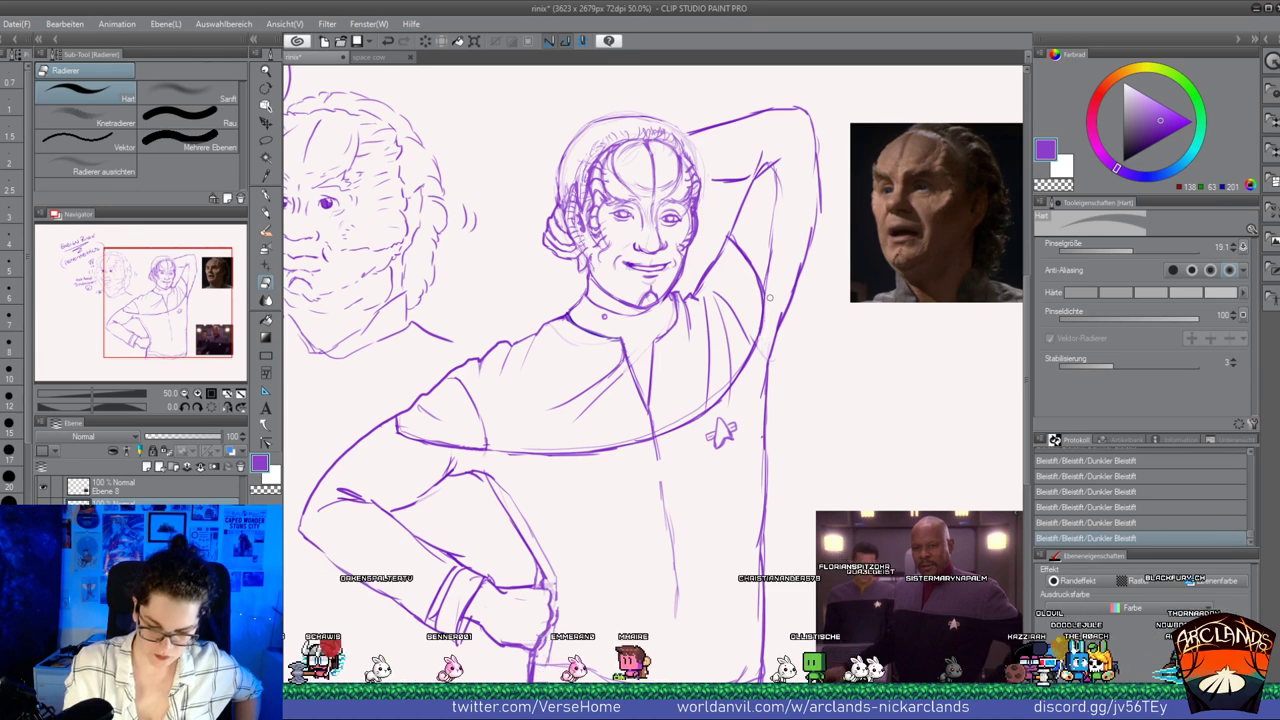
mouse_move(769, 297)
left_mouse_down()
mouse_move(822, 181)
mouse_move(815, 220)
left_mouse_up()
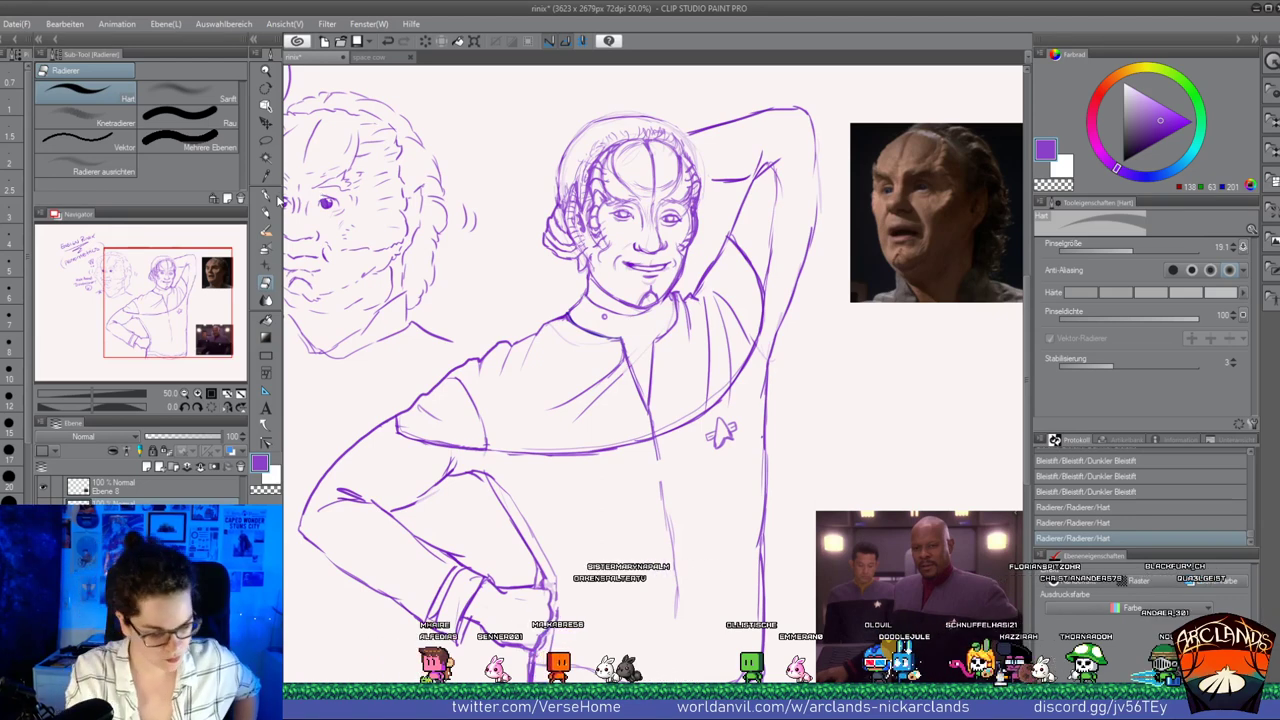
key("p")
left_click_drag(472, 624, 598, 668)
left_click_drag(713, 180, 748, 180)
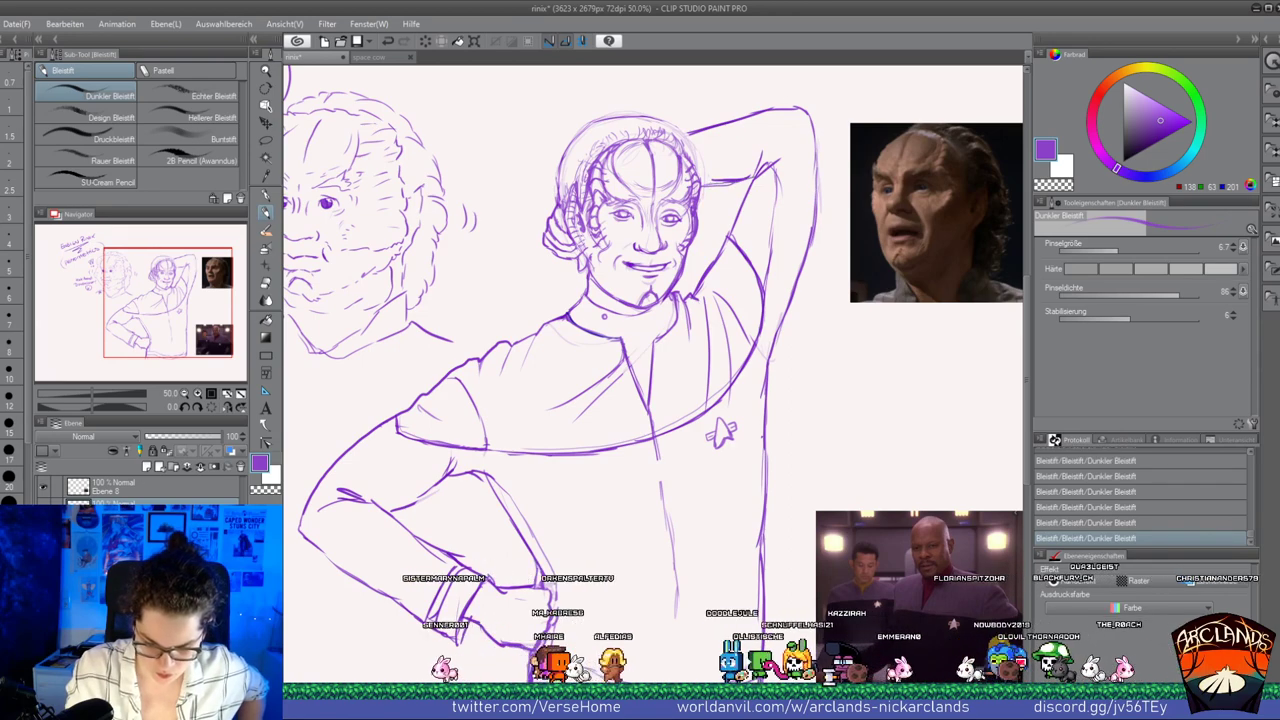
Redraw the raised forearm's lower edge and elbow crease, and erase the leftover construction line inside the upper arm
left_click(266, 281)
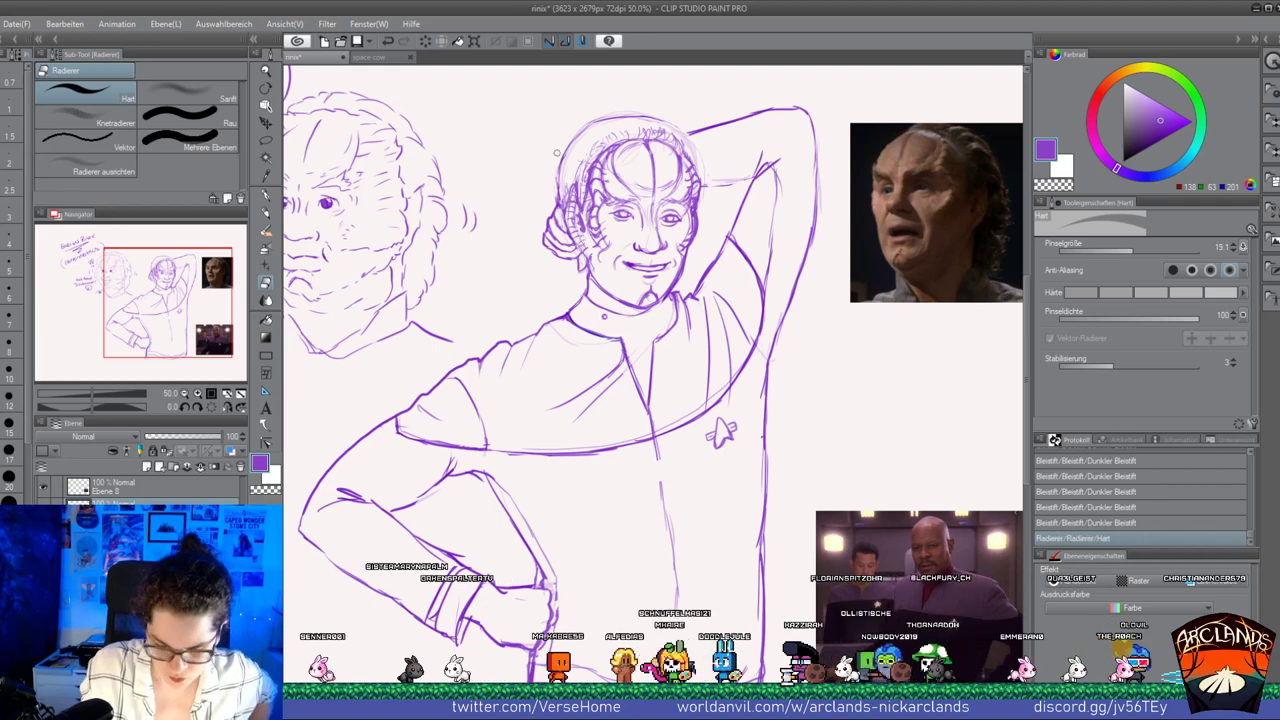
key("p")
mouse_move(701, 188)
left_mouse_down()
mouse_move(749, 182)
mouse_move(777, 161)
mouse_move(754, 182)
left_mouse_up()
left_click_drag(762, 153, 764, 176)
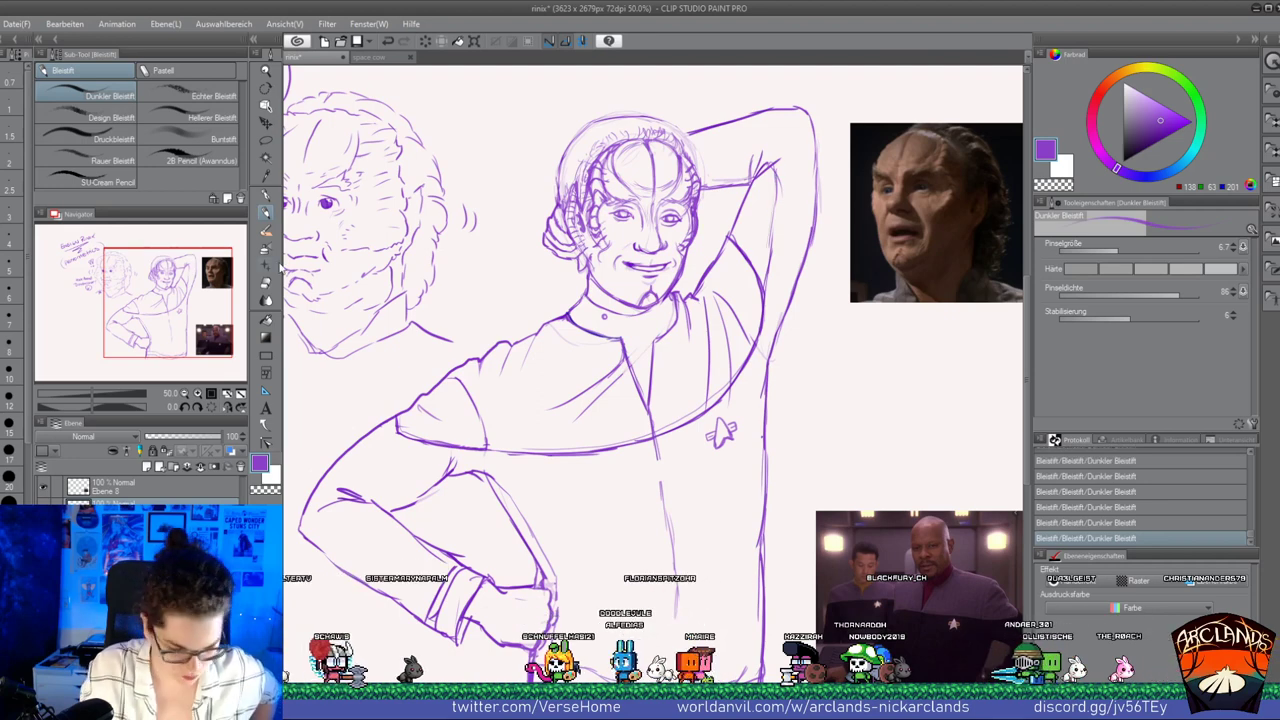
key("e")
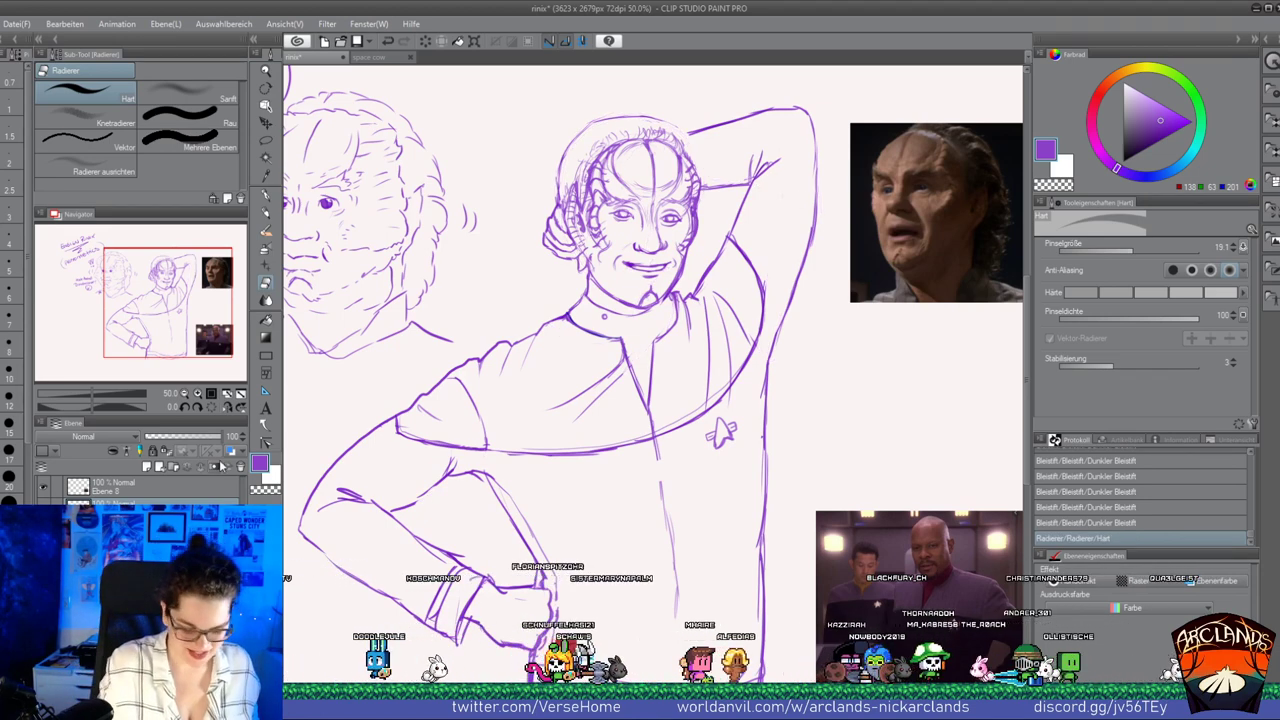
Set the sketch layer's opacity to 50% and add a new raster layer above it
left_click(199, 439)
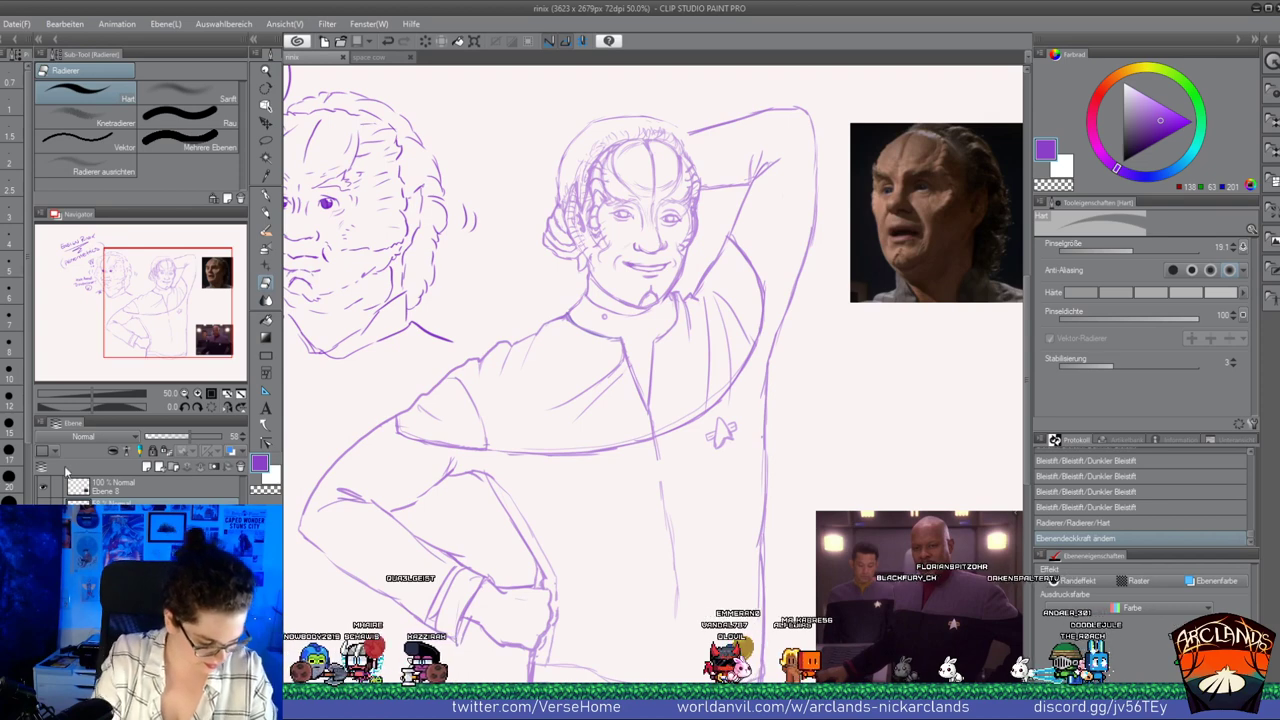
key("ctrl+shift+n")
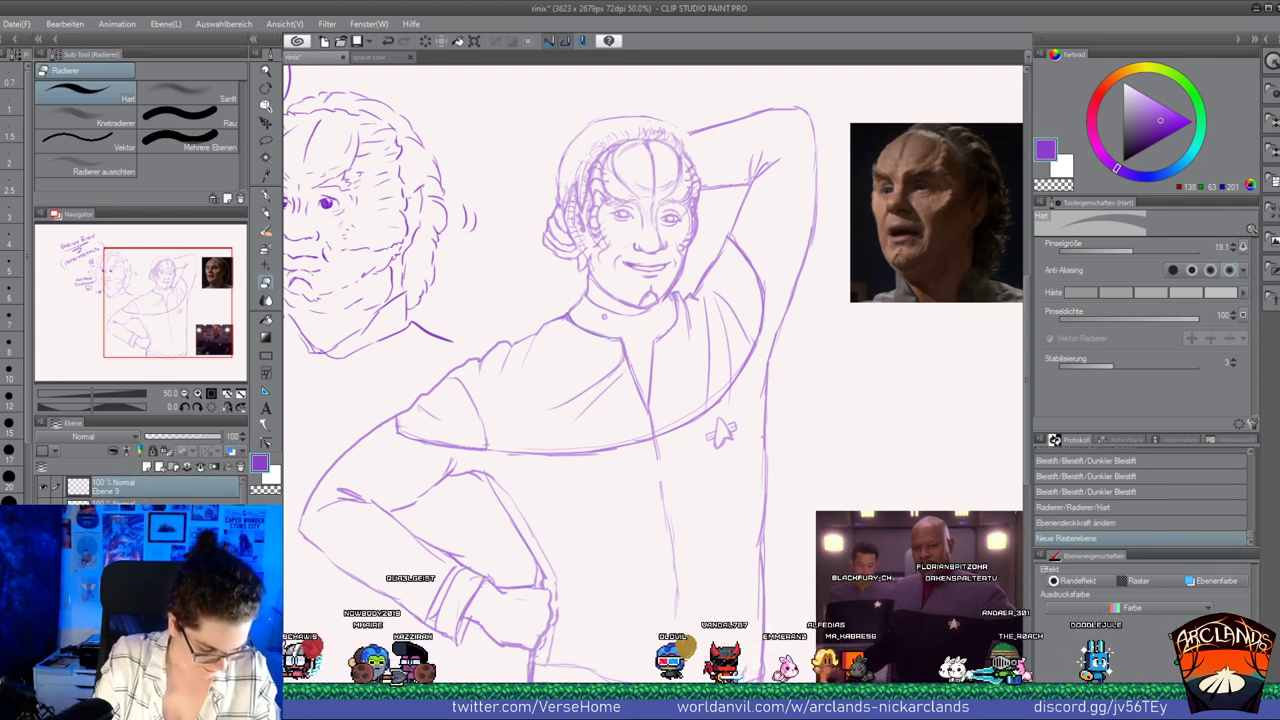
Group the sketch layers in a new layer folder and name it sketch
scroll(140, 493, "down", 1)
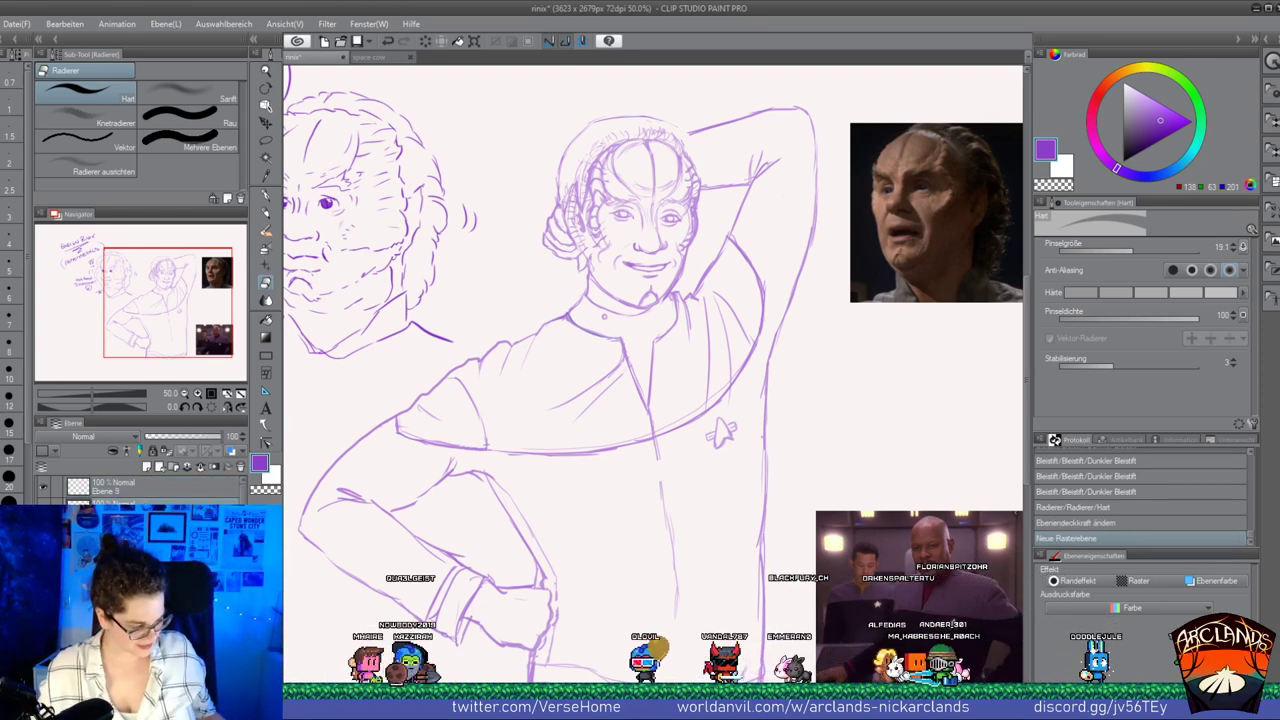
left_click(140, 495)
scroll(131, 494, "down", 2)
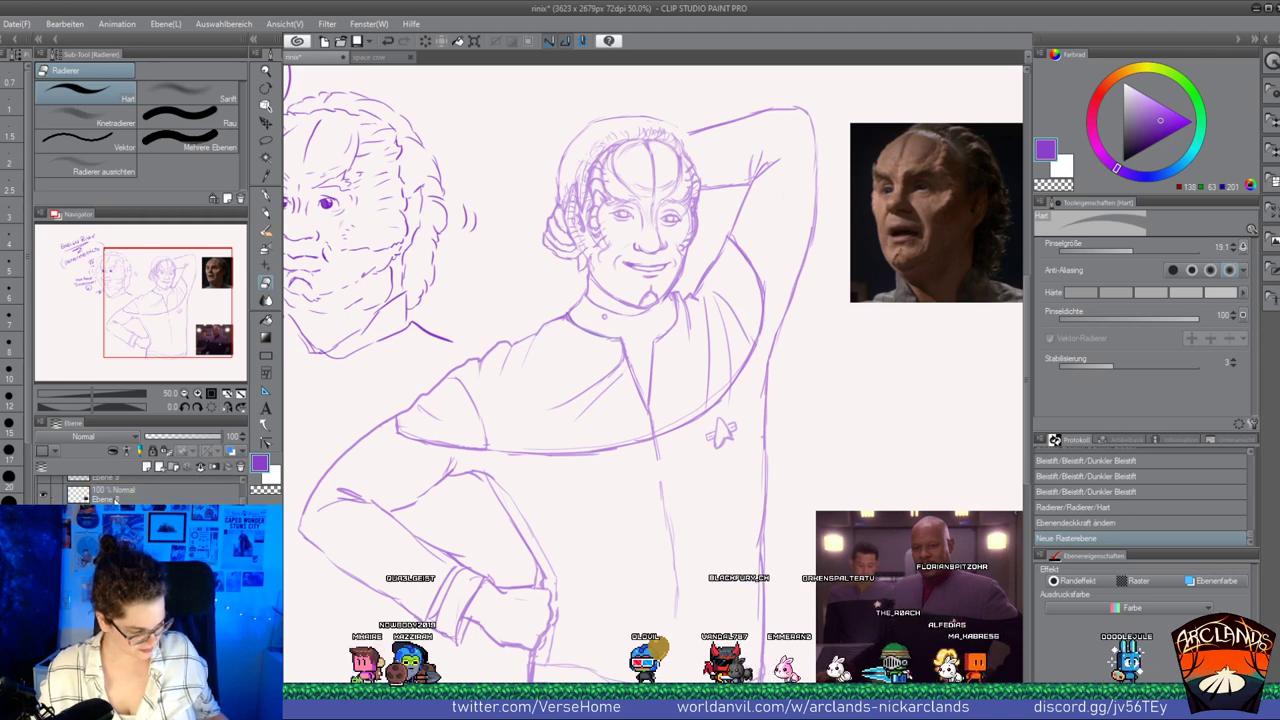
left_click_drag(131, 516, 131, 487)
left_click(177, 468)
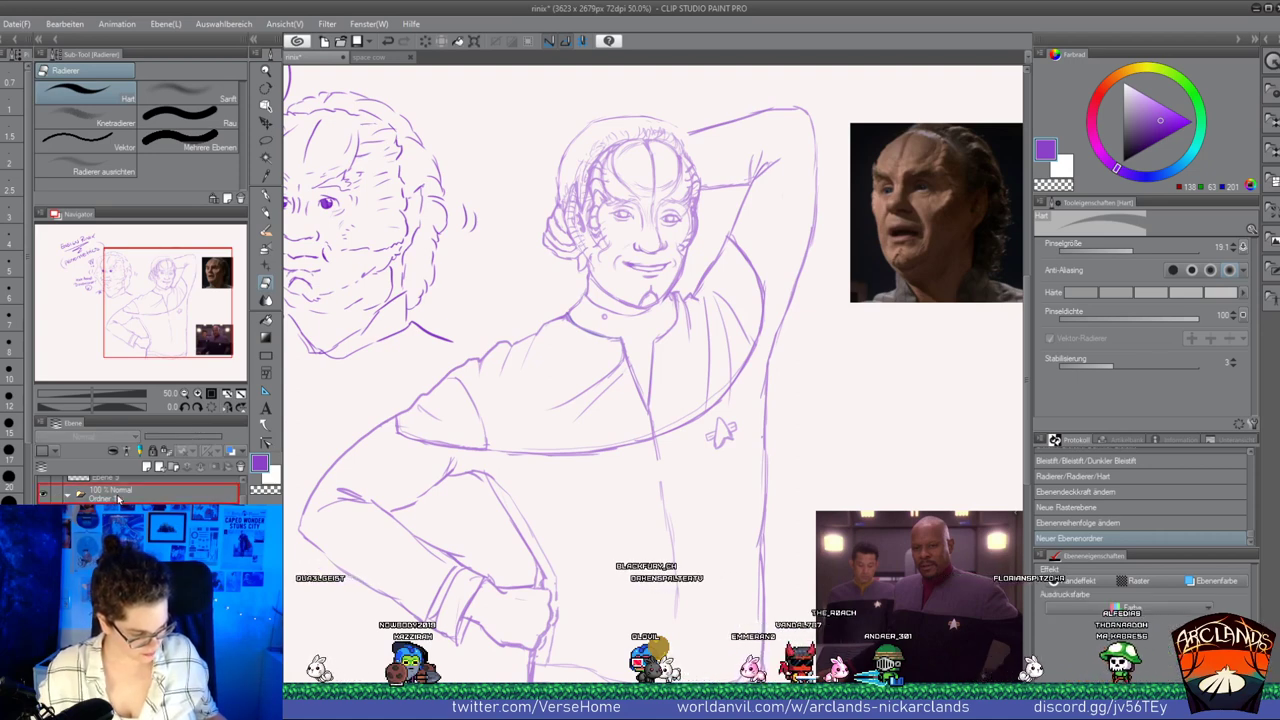
left_click_drag(118, 498, 118, 498)
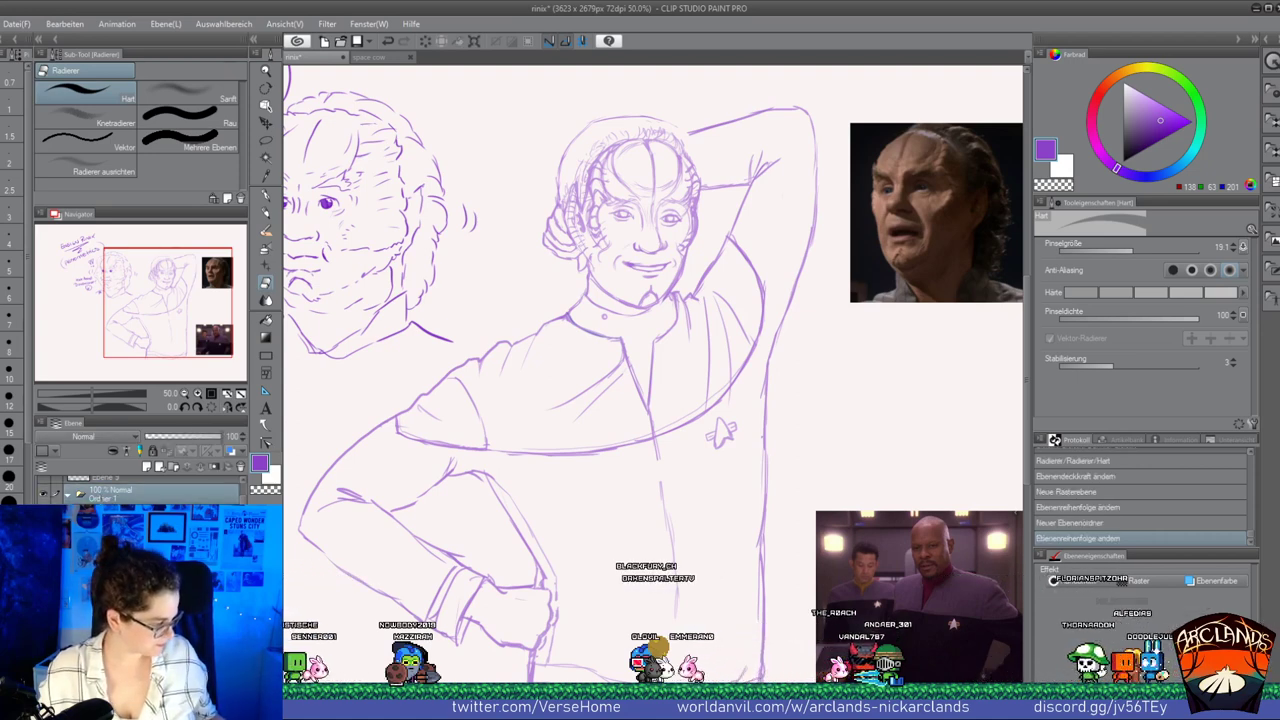
double_click(104, 498)
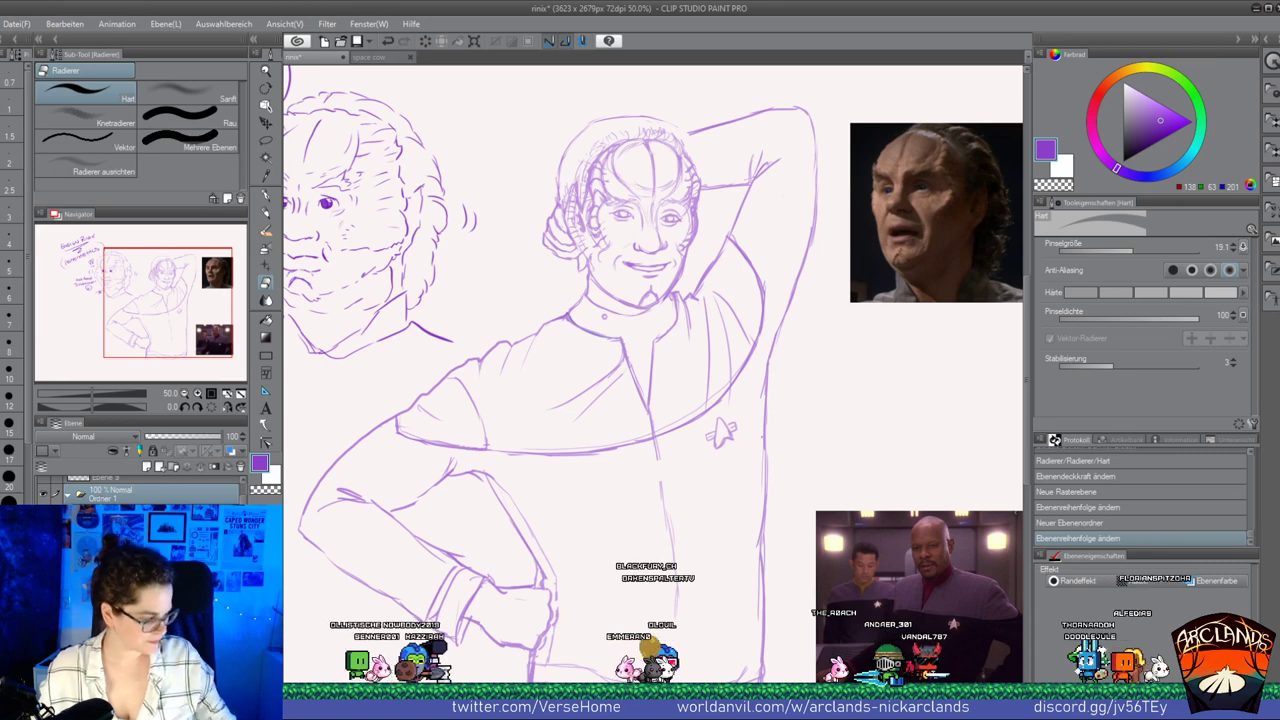
type("sketch")
key("Return")
Add a second layer folder, rearrange the layers beneath the sketch folder and select the empty layer Ebene 9
left_click(173, 467)
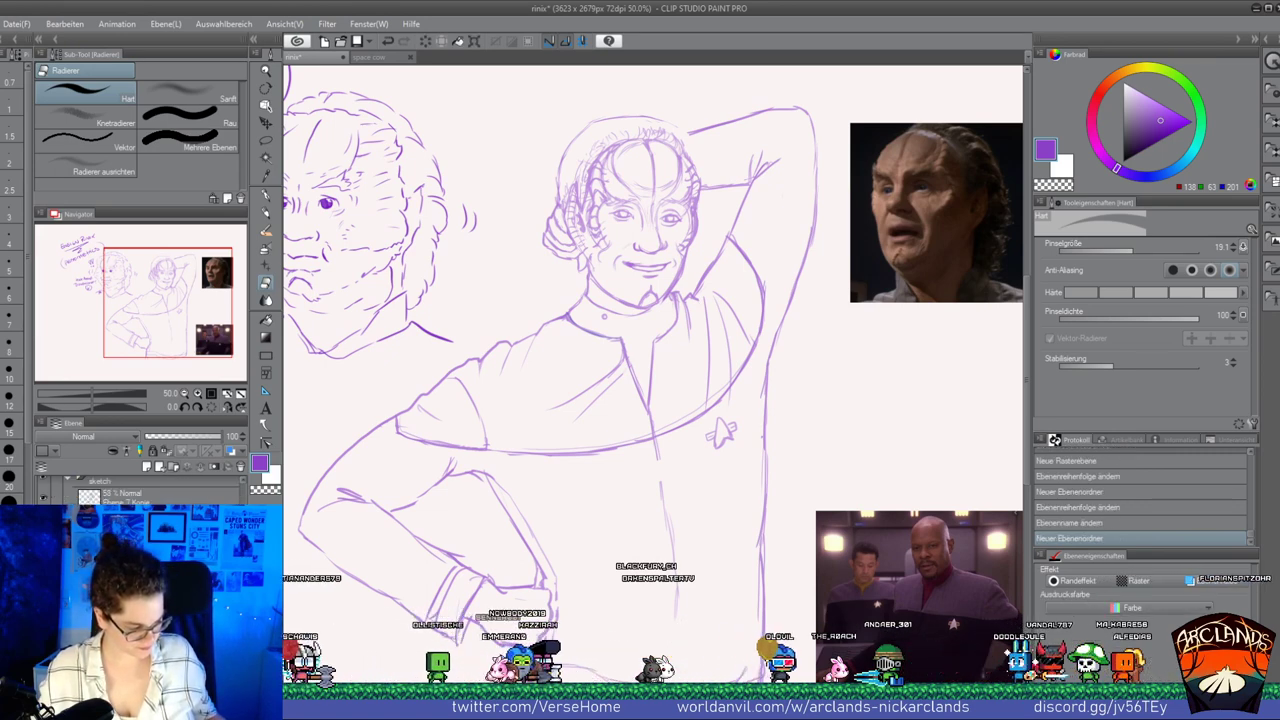
scroll(150, 495, "down", 5)
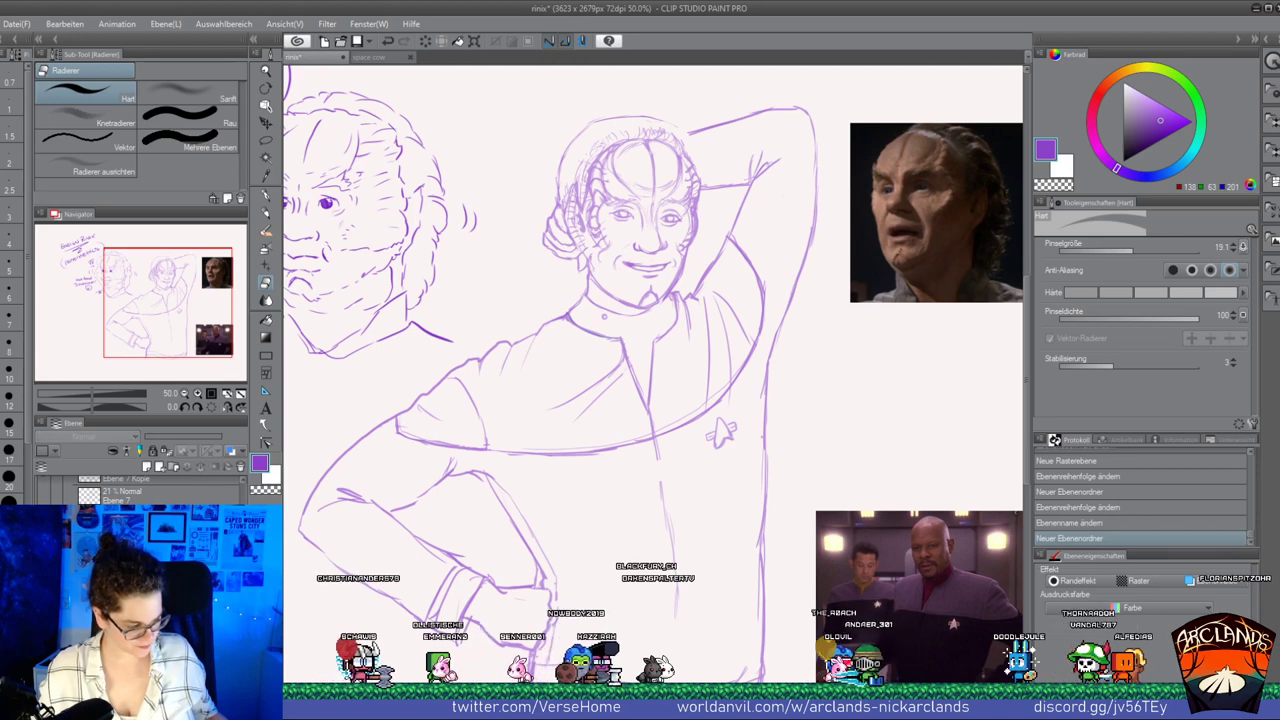
left_click_drag(125, 560, 125, 610)
scroll(130, 495, "up", 5)
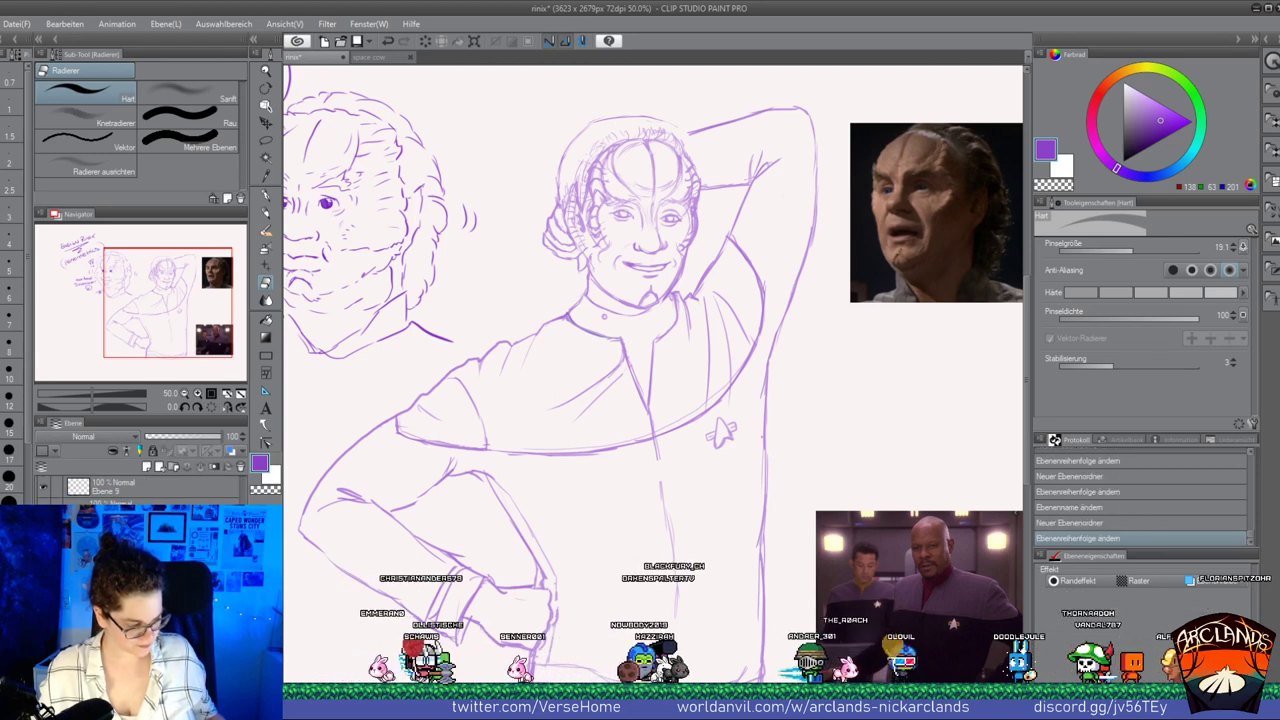
left_click(115, 488)
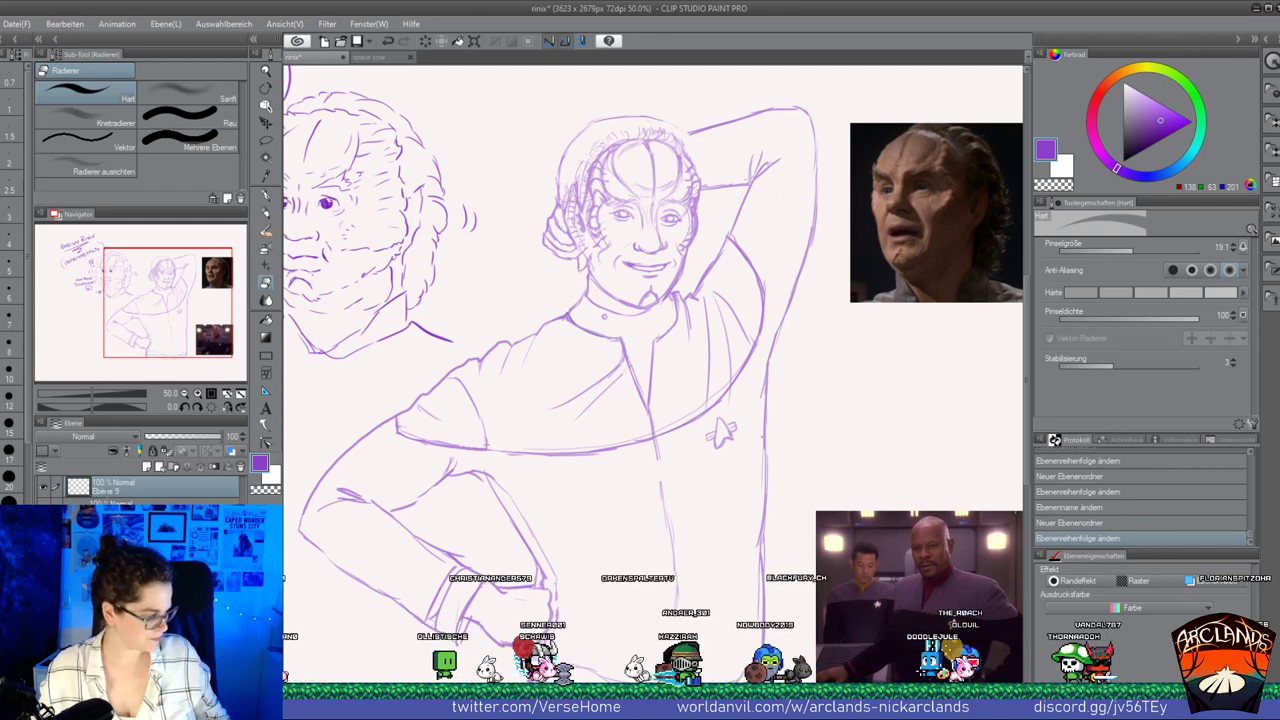
Rename the empty layer Ebene 9 as lines
type("lines")
key("Return")
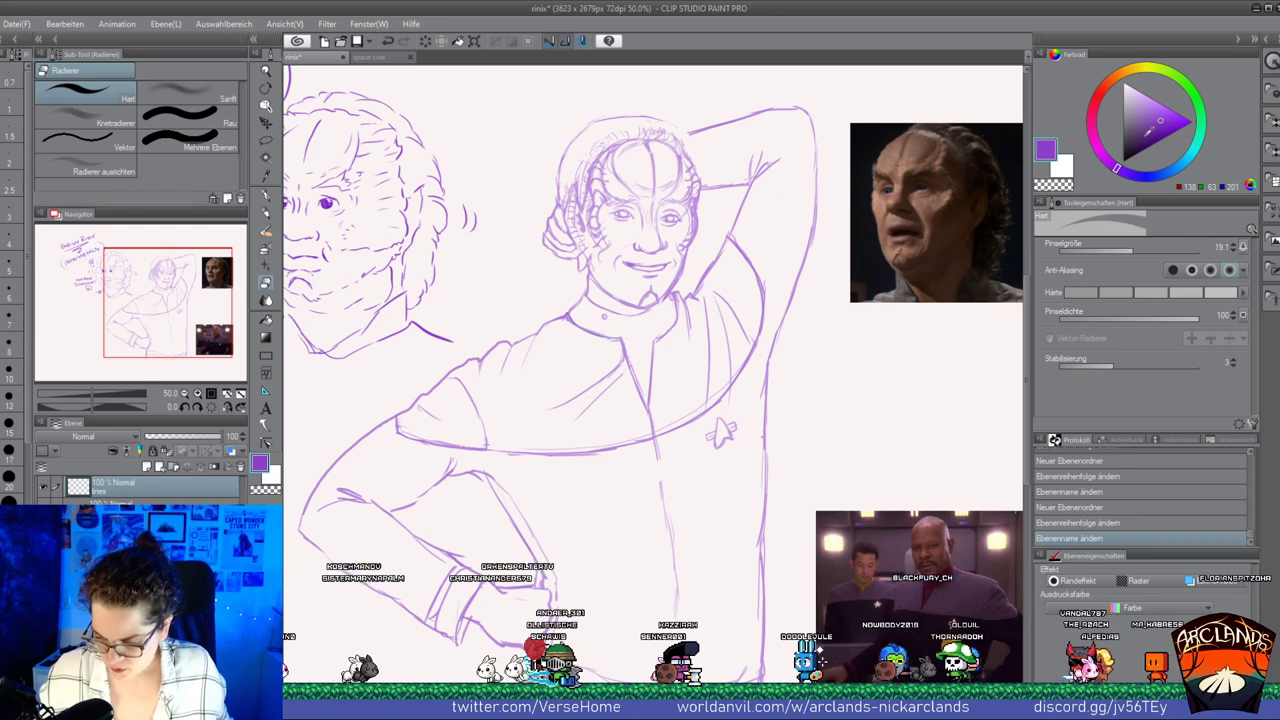
Set the drawing colour to black and choose the G-Pen with a brush size of 7.2
left_click(1123, 161)
left_click(263, 197)
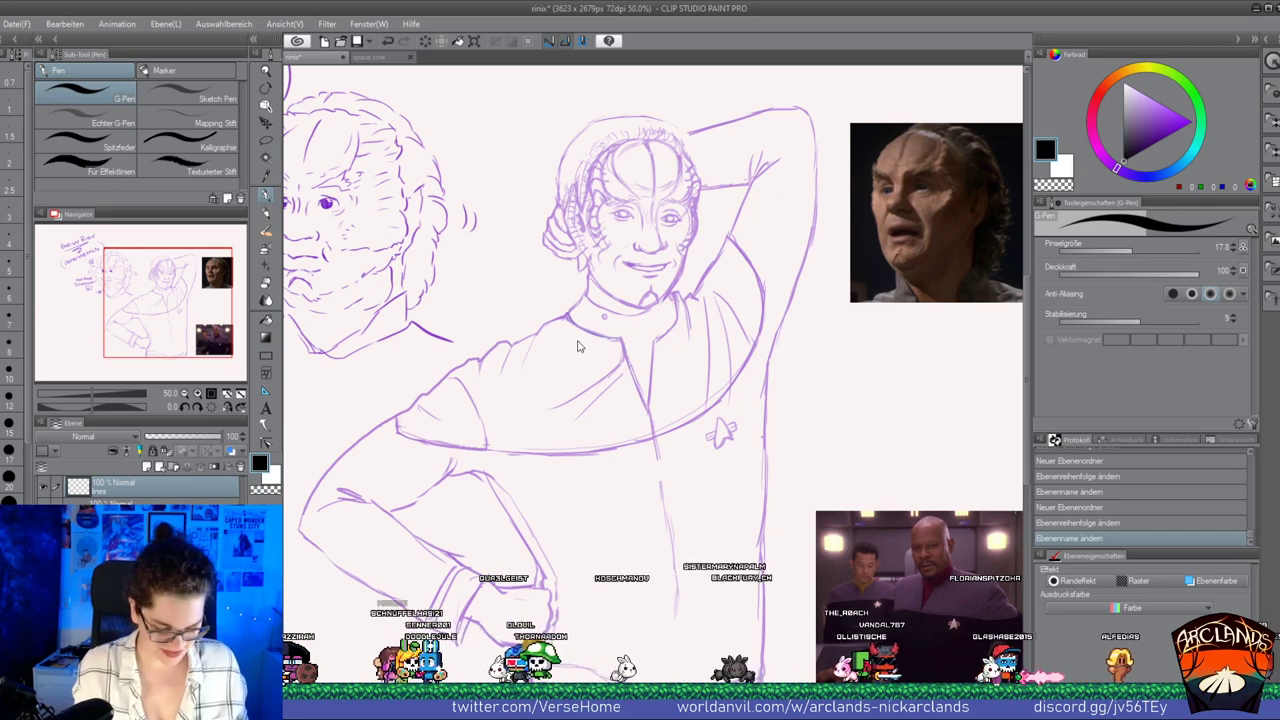
key("bracketleft")
key("bracketright")
key("bracketleft")
key("bracketleft")
key("bracketleft")
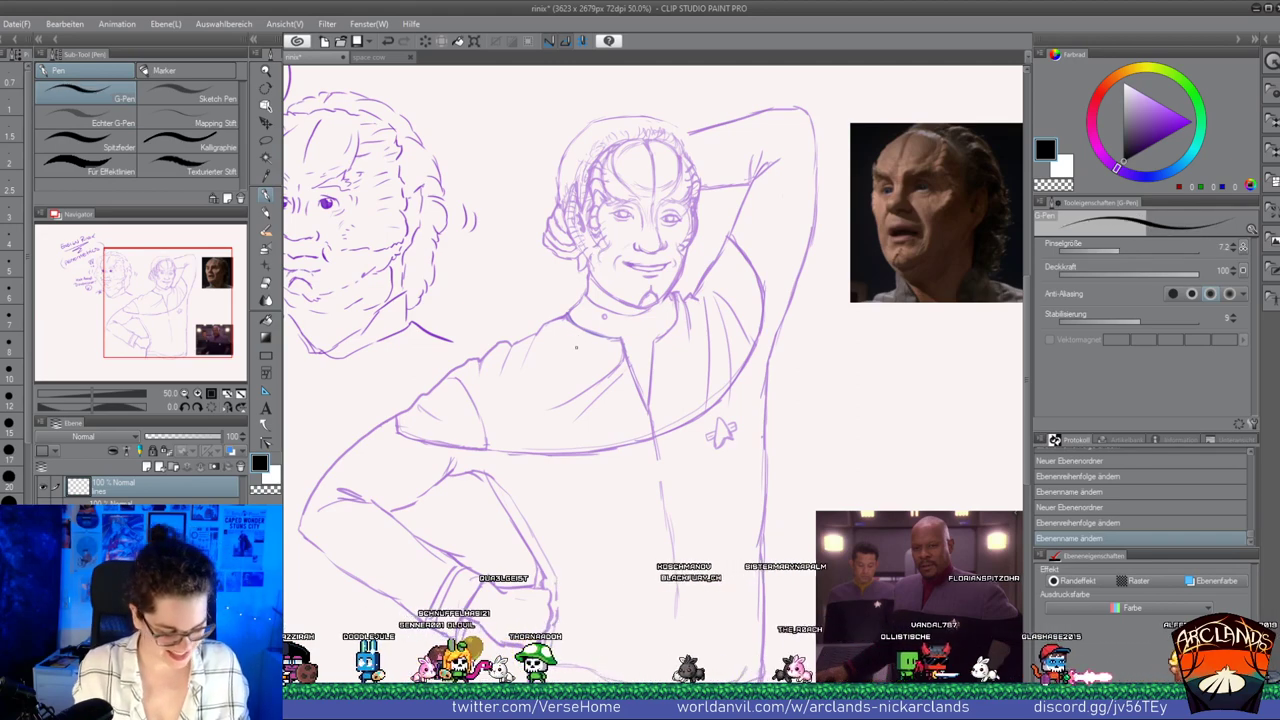
scroll(575, 343, "up", 2)
left_click_drag(167, 288, 164, 277)
left_click(197, 393)
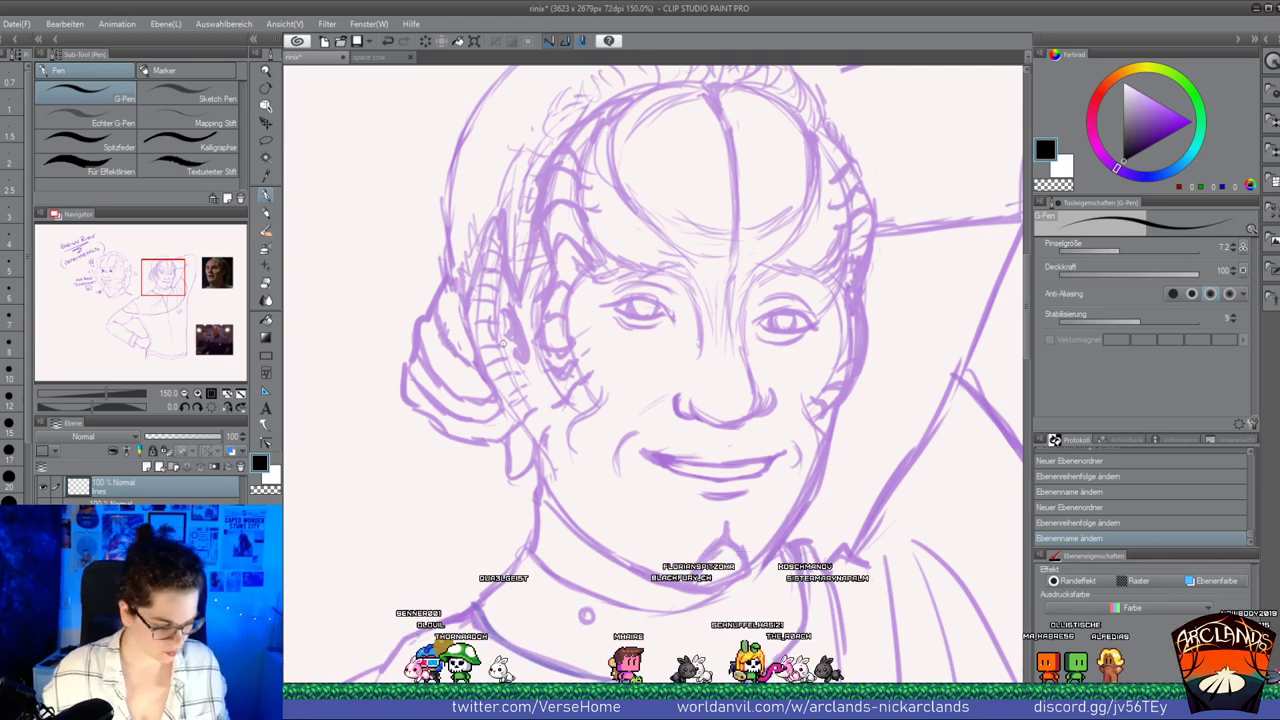
scroll(515, 266, "down", 4)
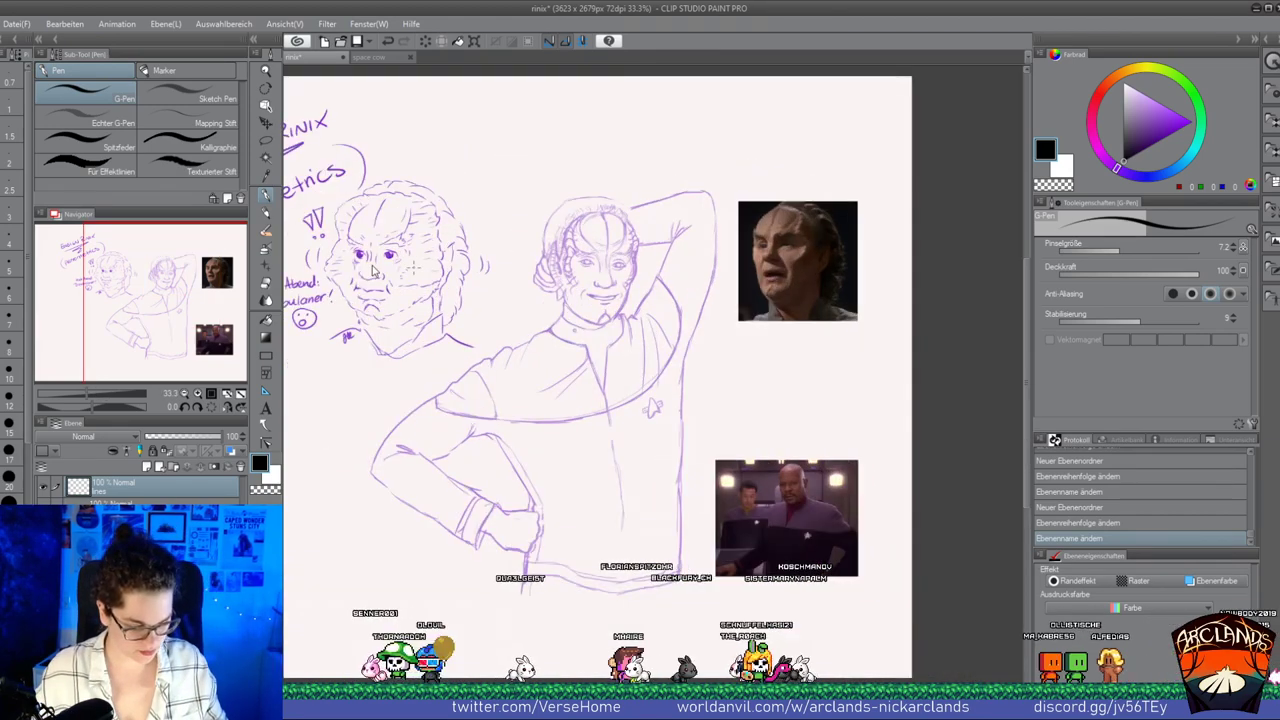
scroll(372, 270, "down", 1)
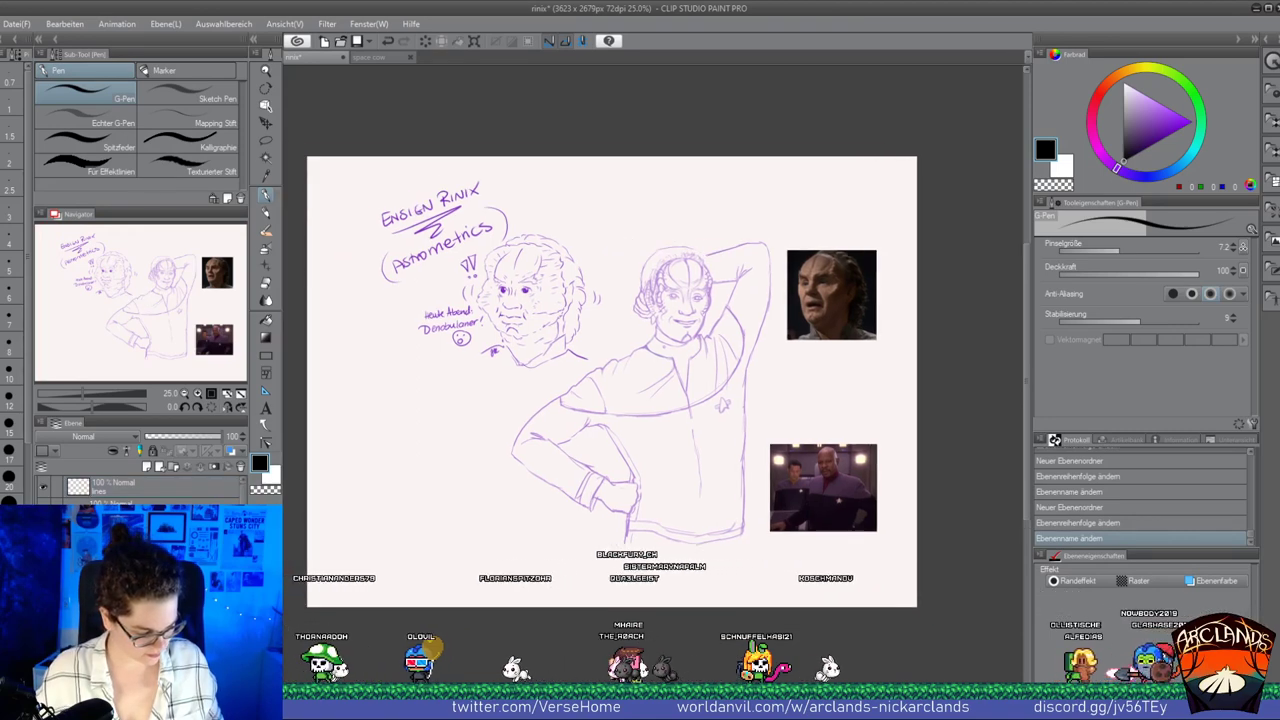
Move the handwritten notes, the rough head sketch and the reference photos up and to the left on the canvas, and hide them
key("k")
left_click_drag(582, 336, 523, 320)
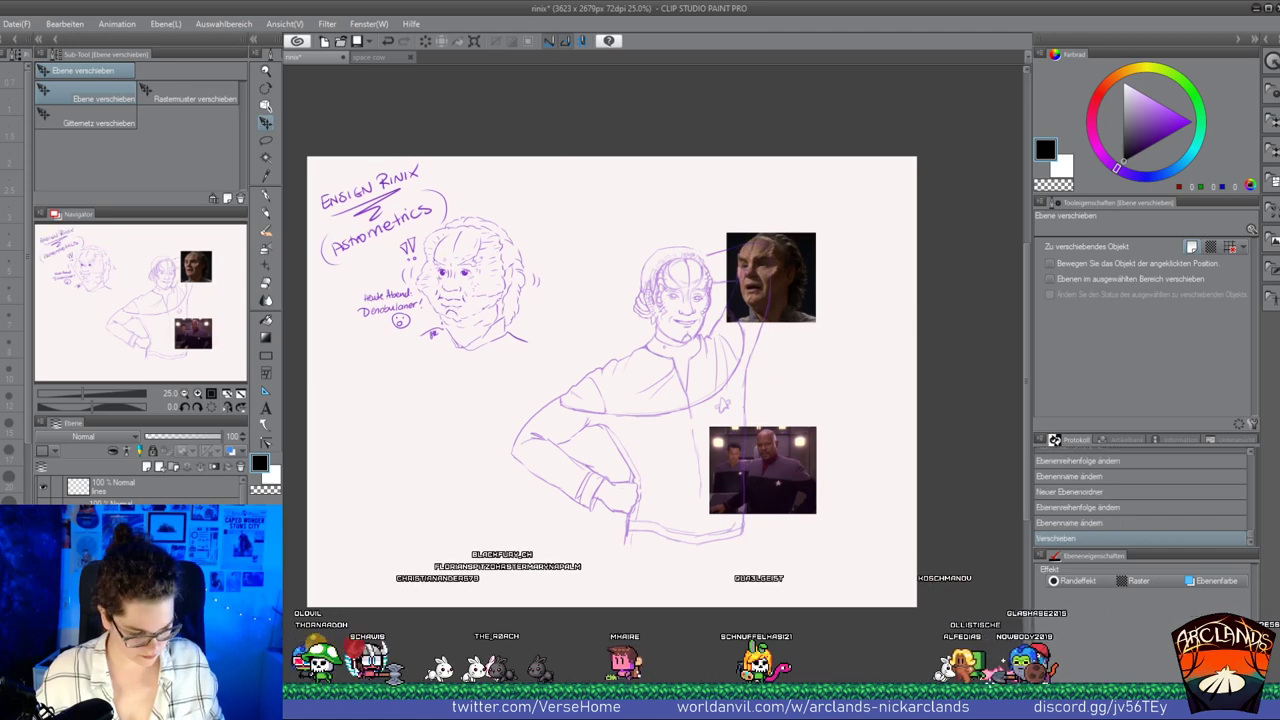
left_click(43, 529)
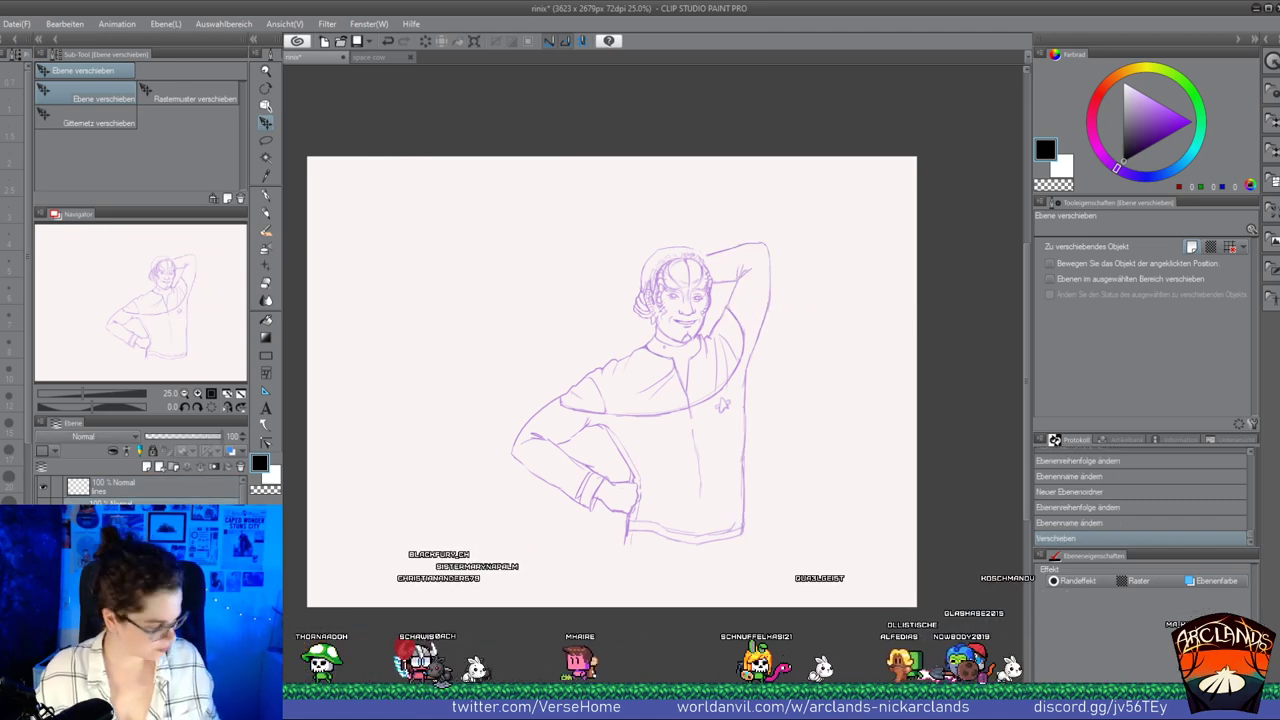
Scale the full figure sketch up to 123% and shift it left so it fills the canvas height
key("ctrl+t")
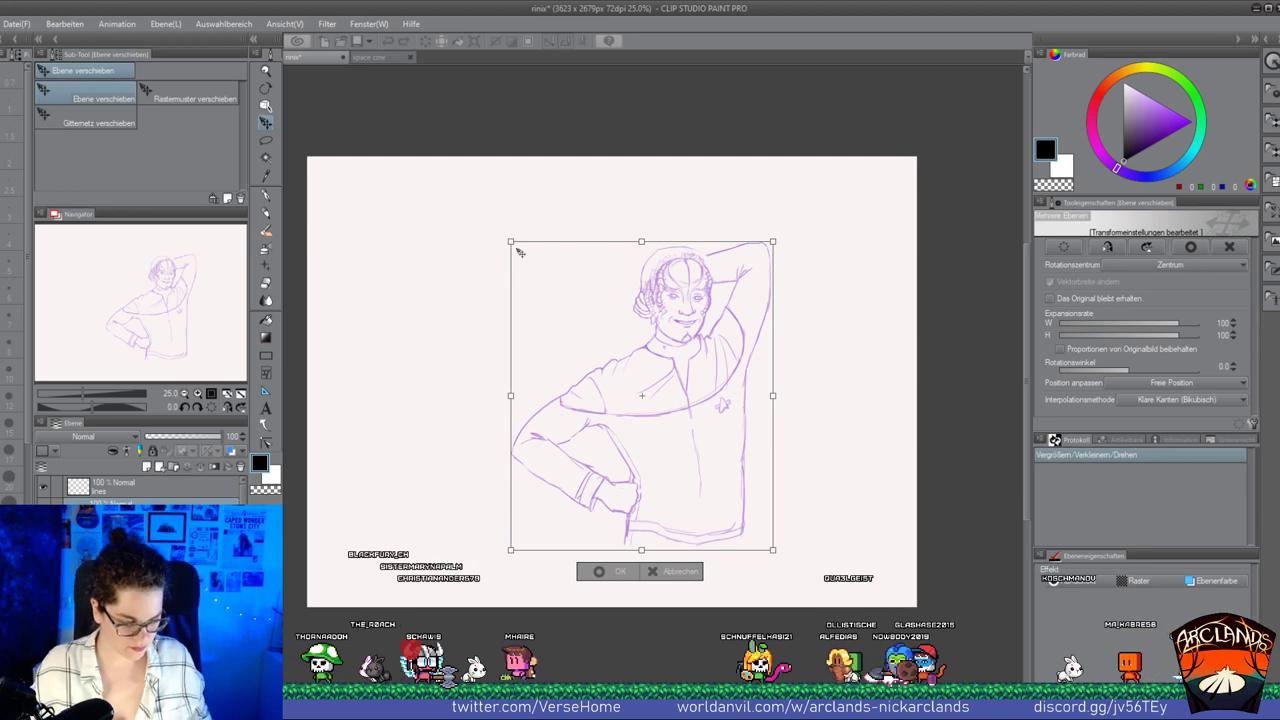
left_click_drag(511, 242, 447, 167)
left_click_drag(688, 352, 666, 367)
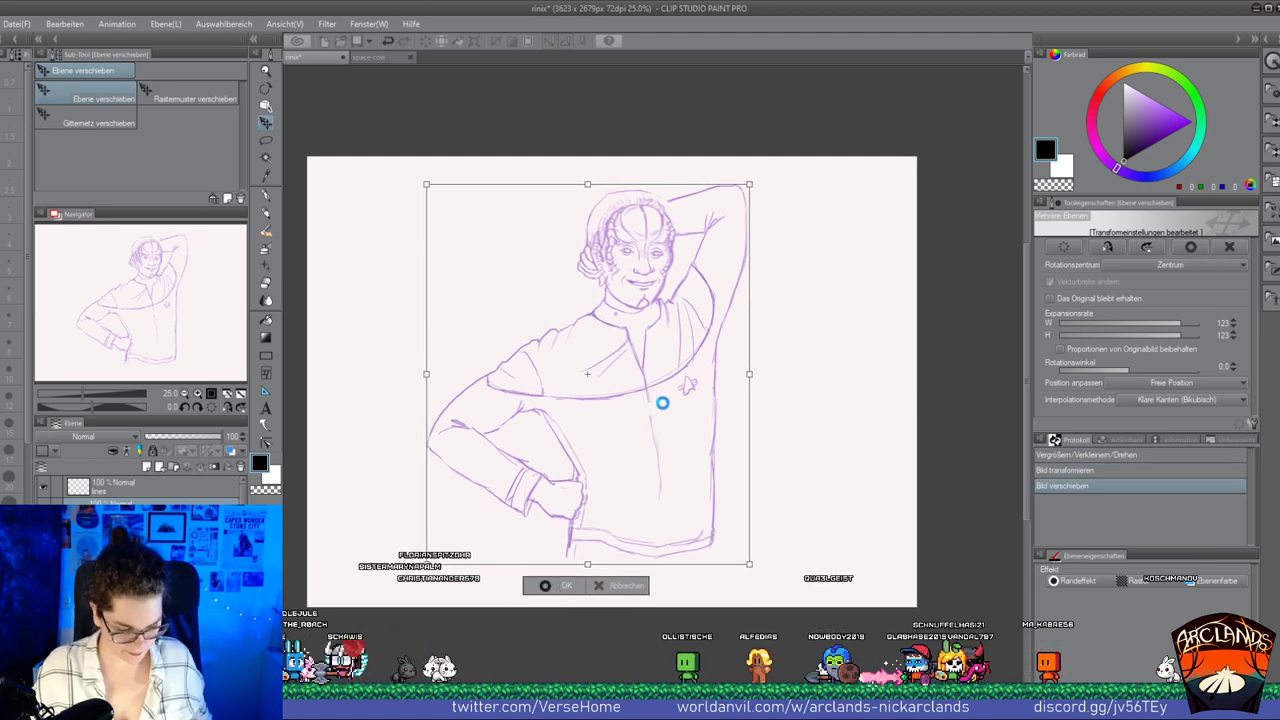
key("Return")
left_click_drag(662, 403, 636, 408)
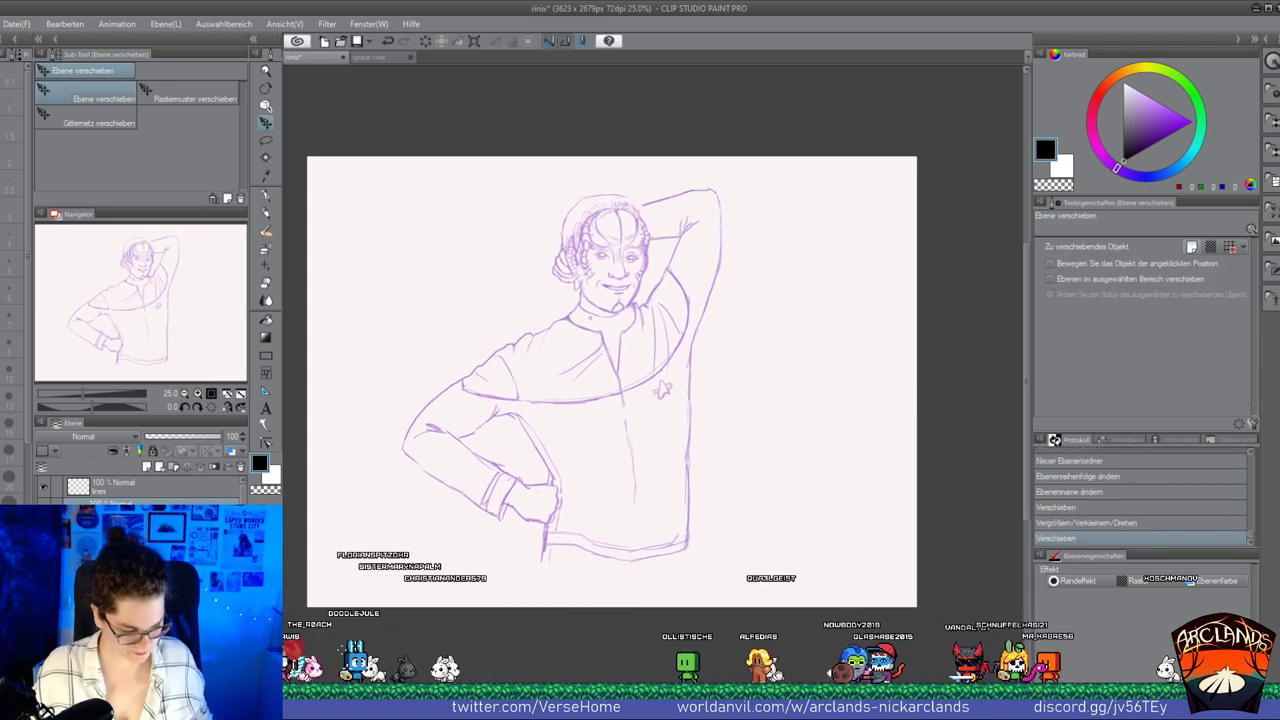
Show the notes and references again and move the two photos to the upper and lower right corners of the canvas
left_click(43, 545)
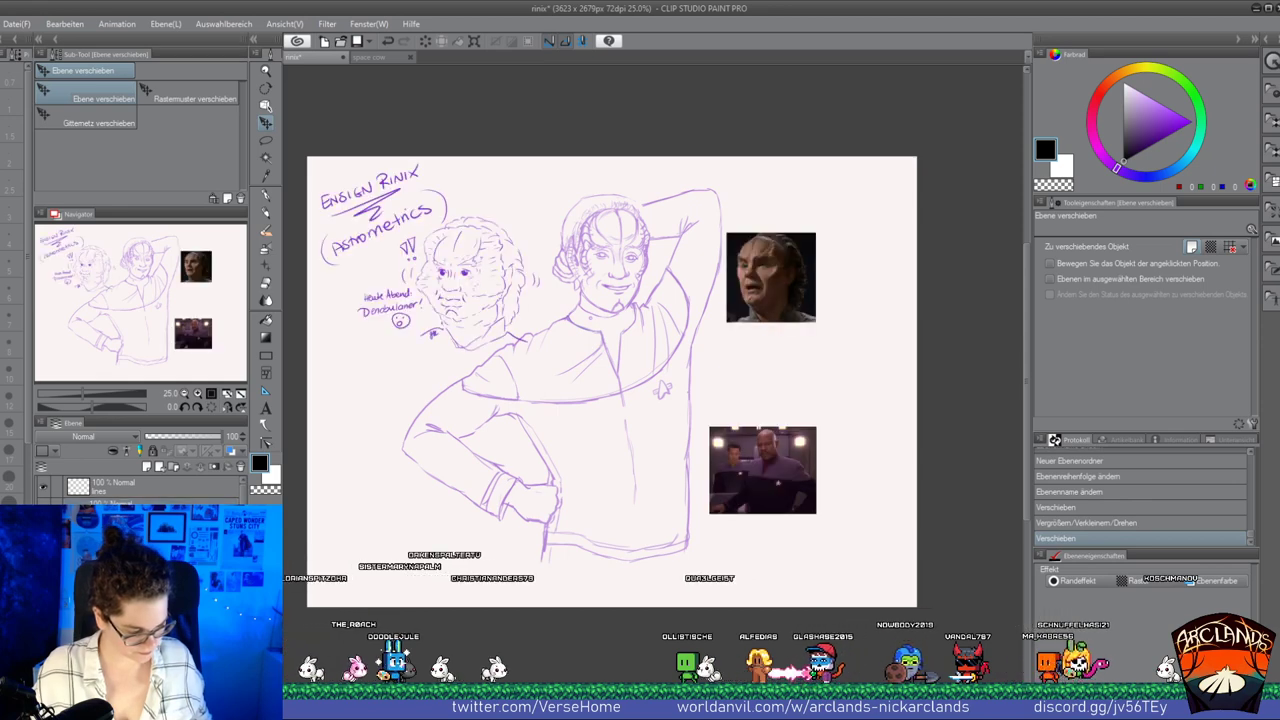
left_click(130, 560)
mouse_move(764, 363)
left_mouse_down()
mouse_move(820, 370)
mouse_move(817, 420)
left_mouse_up()
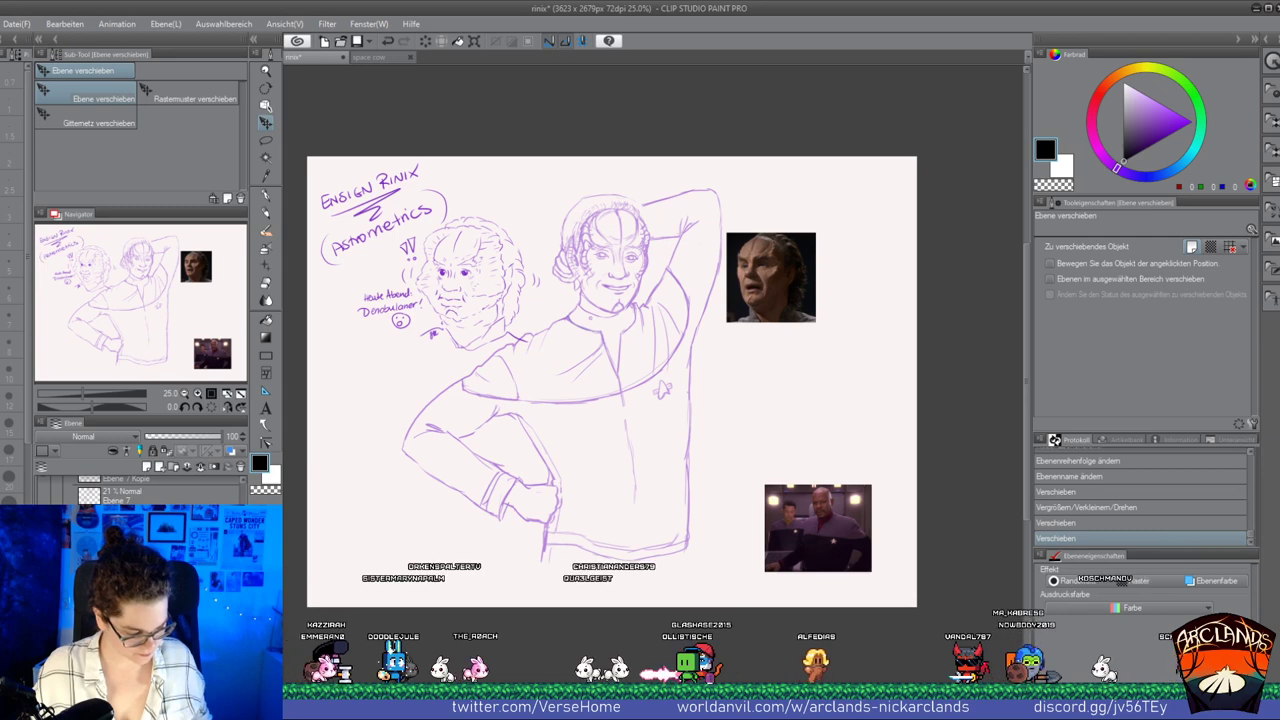
left_click_drag(807, 323, 888, 263)
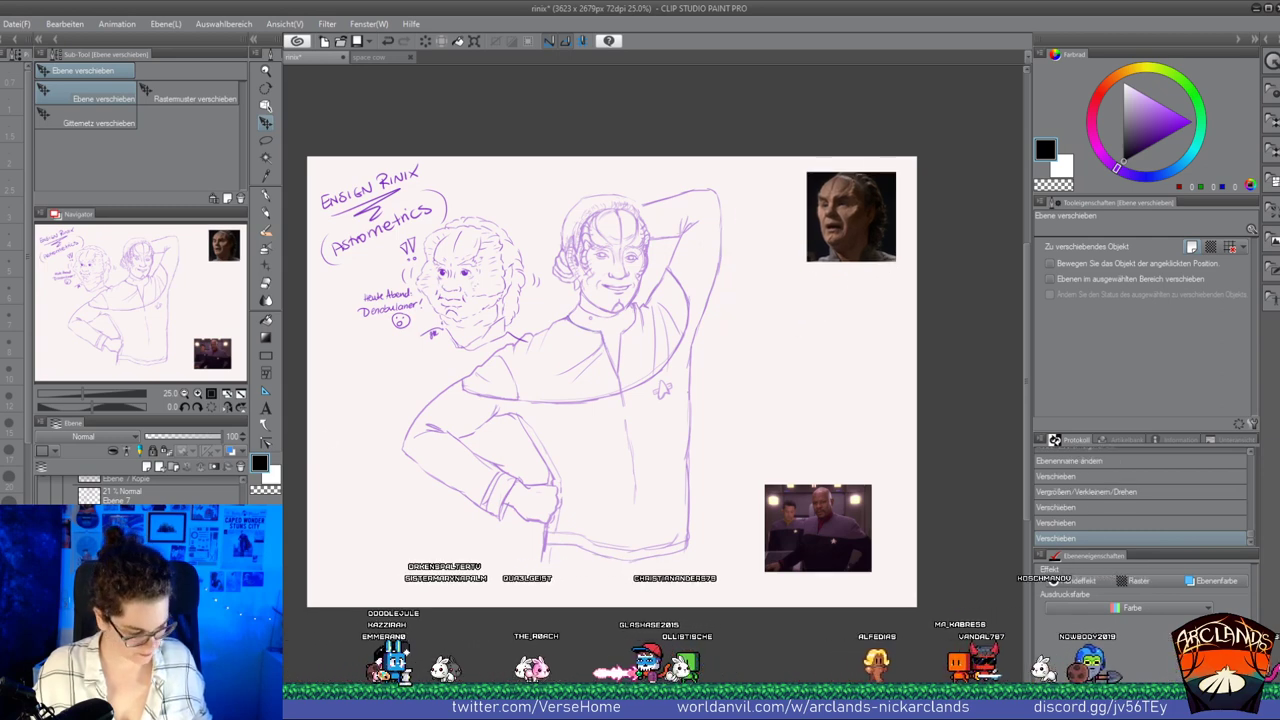
Lower the opacity of the notes and reference photos to 37% and make the lines layer active
left_click(80, 556)
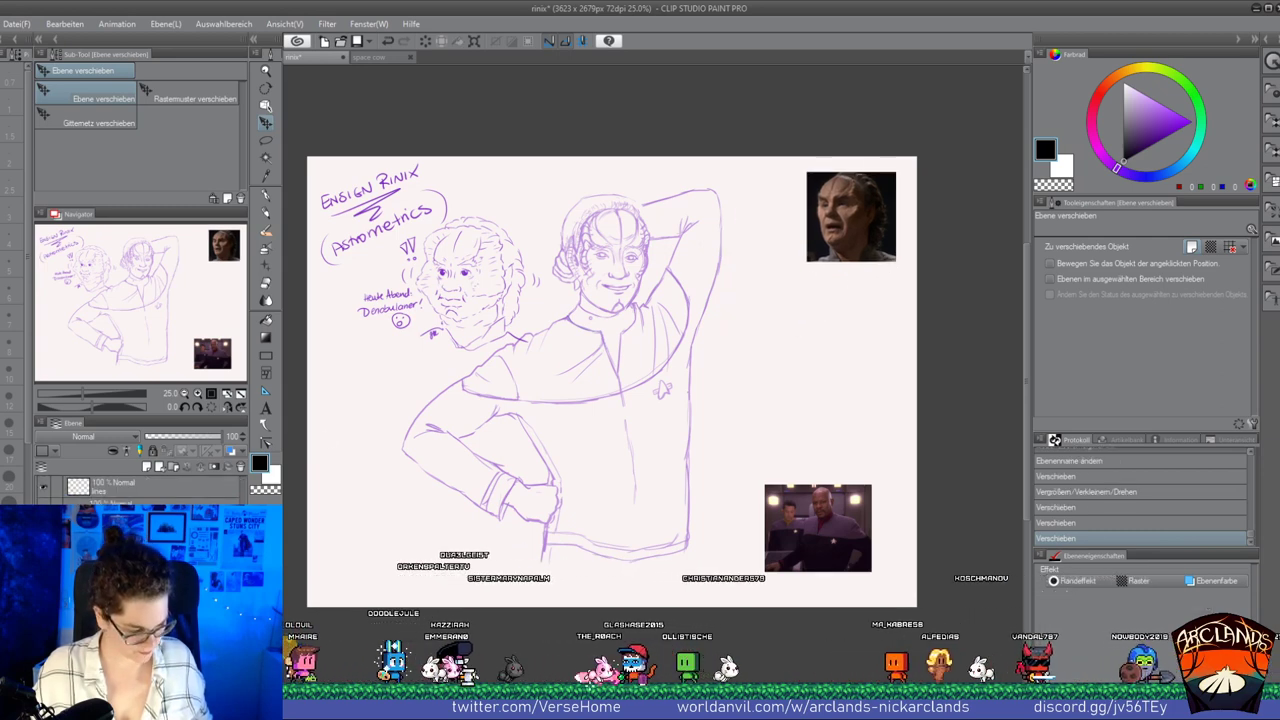
left_click(175, 438)
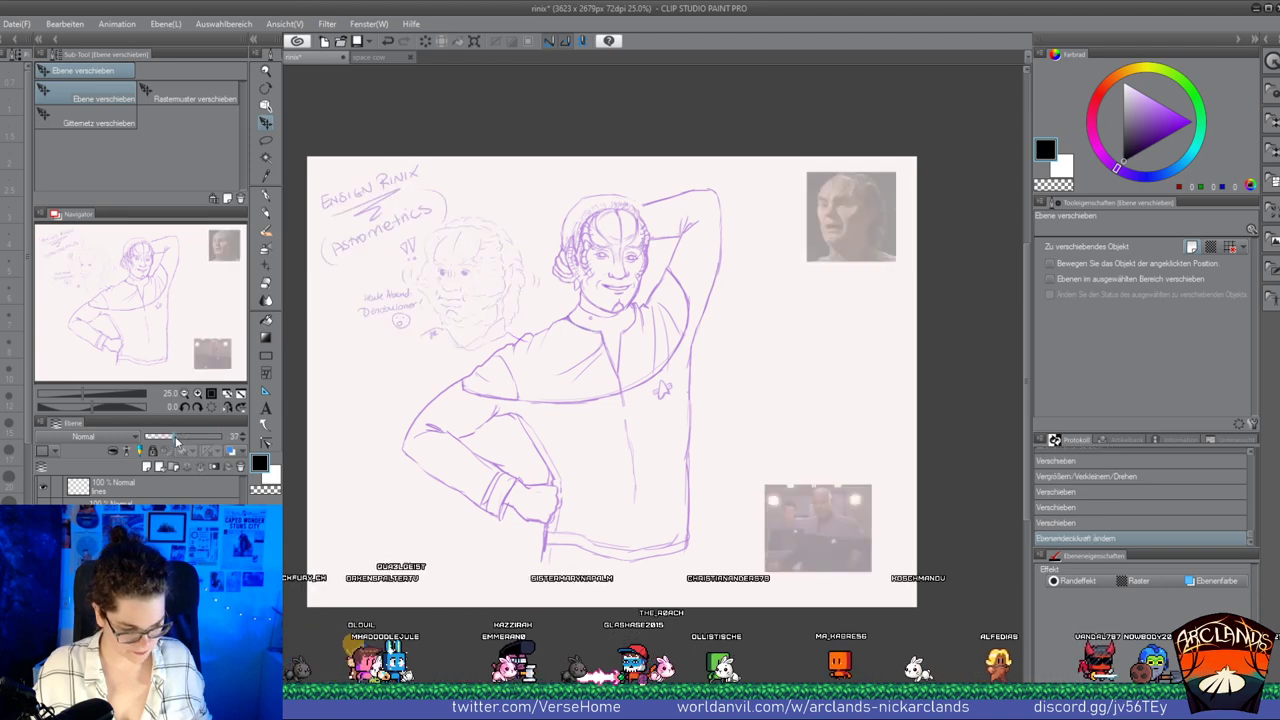
left_click(135, 490)
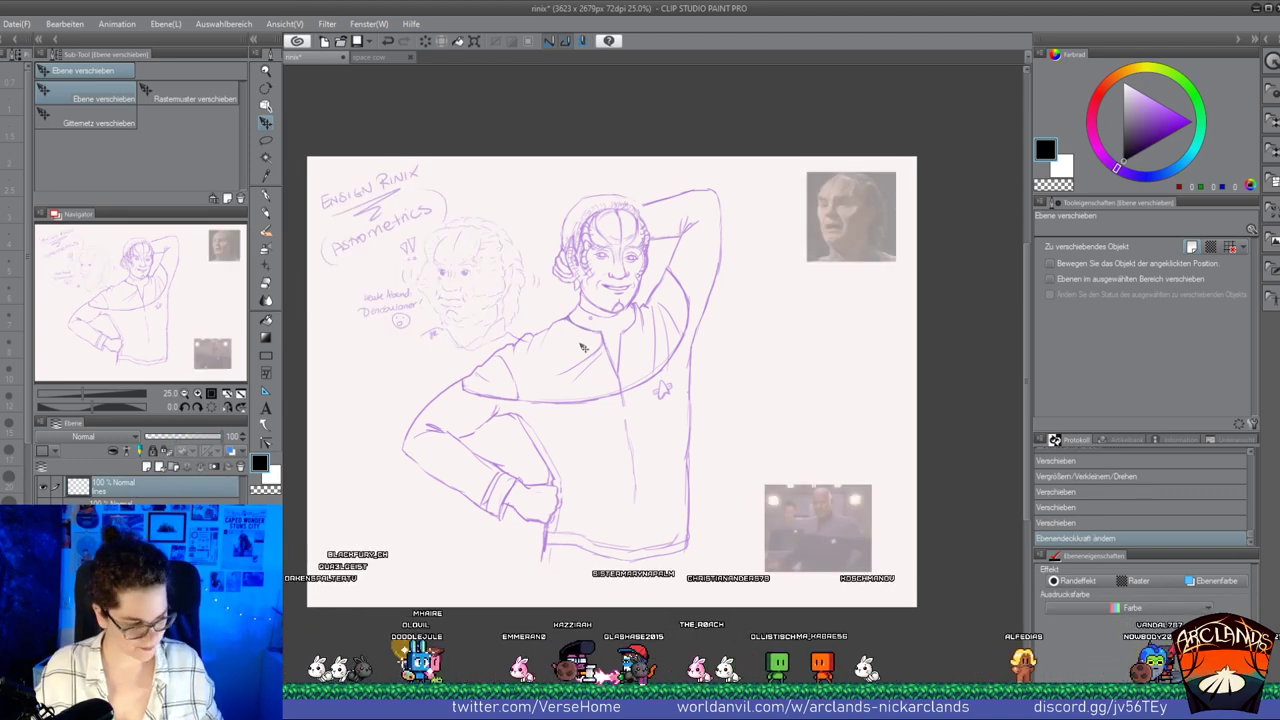
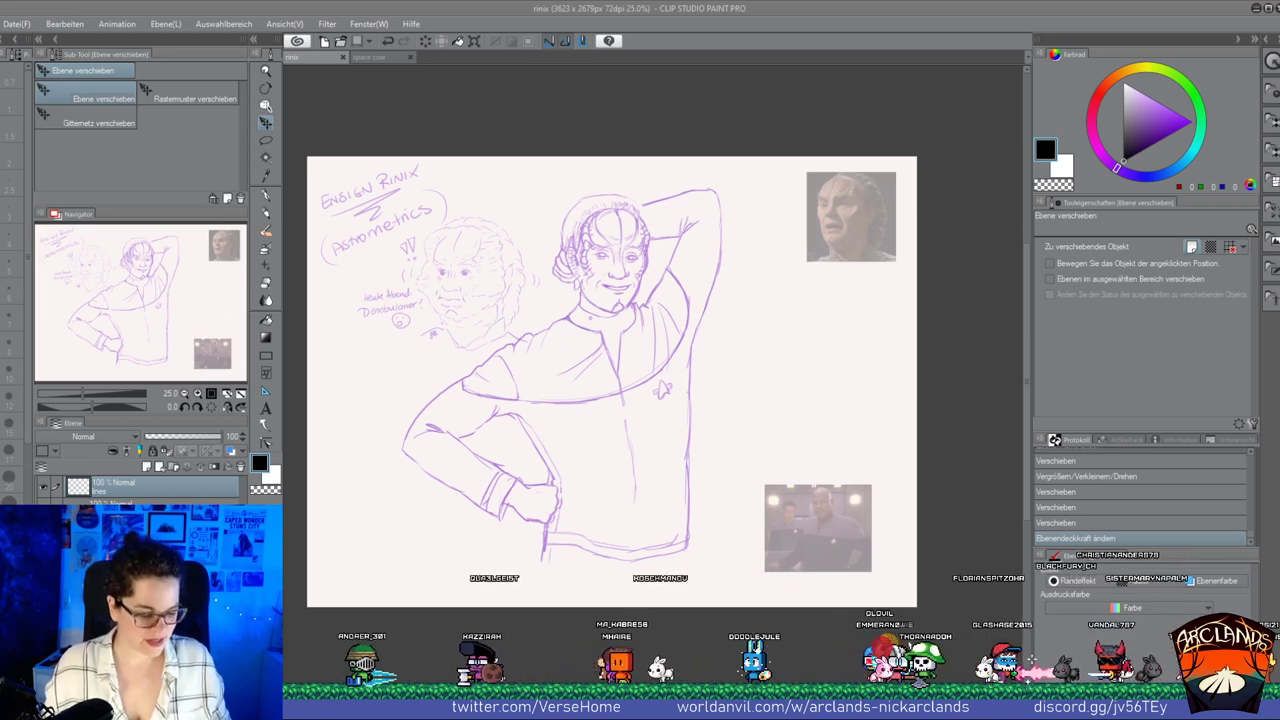
Ink the outlines of both eyes over the figure's face sketch on the lines layer, using the black G-Pen
left_click(197, 393)
left_click(197, 393)
left_click(197, 393)
left_click_drag(166, 311, 144, 261)
scroll(152, 292, "up", 2)
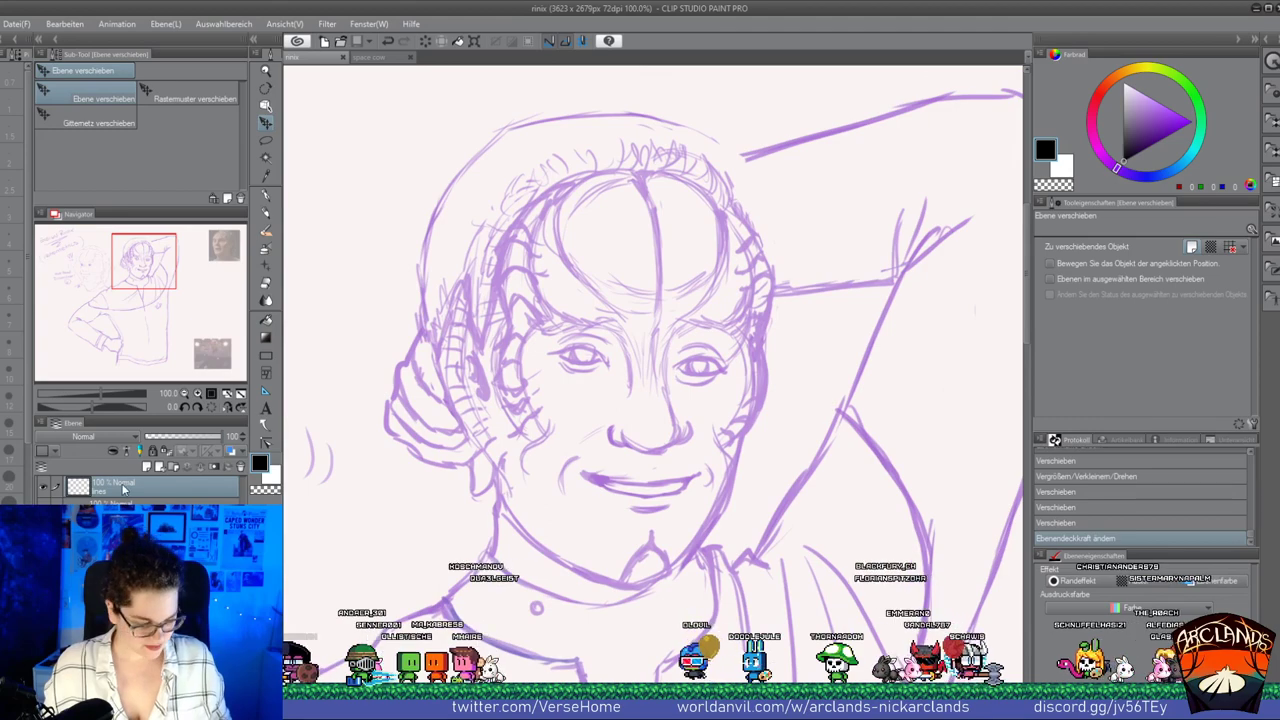
key("p")
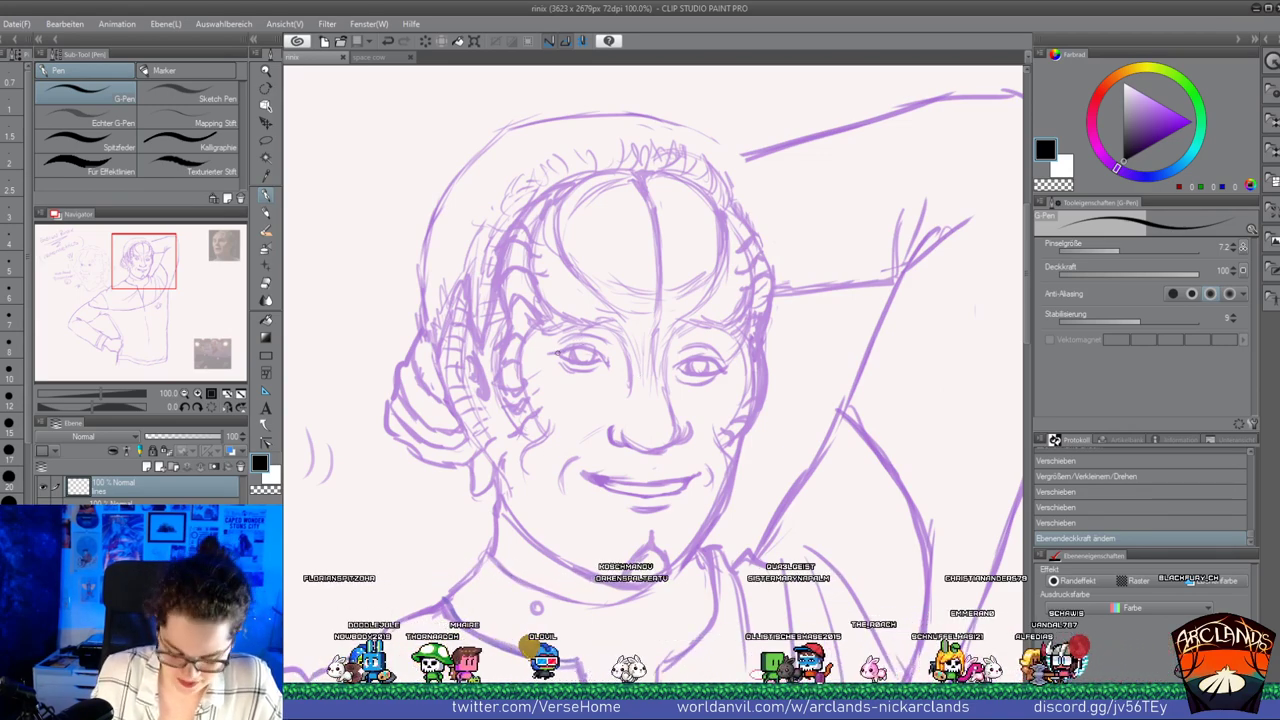
mouse_move(551, 354)
left_mouse_down()
mouse_move(572, 348)
mouse_move(602, 367)
mouse_move(563, 357)
left_mouse_up()
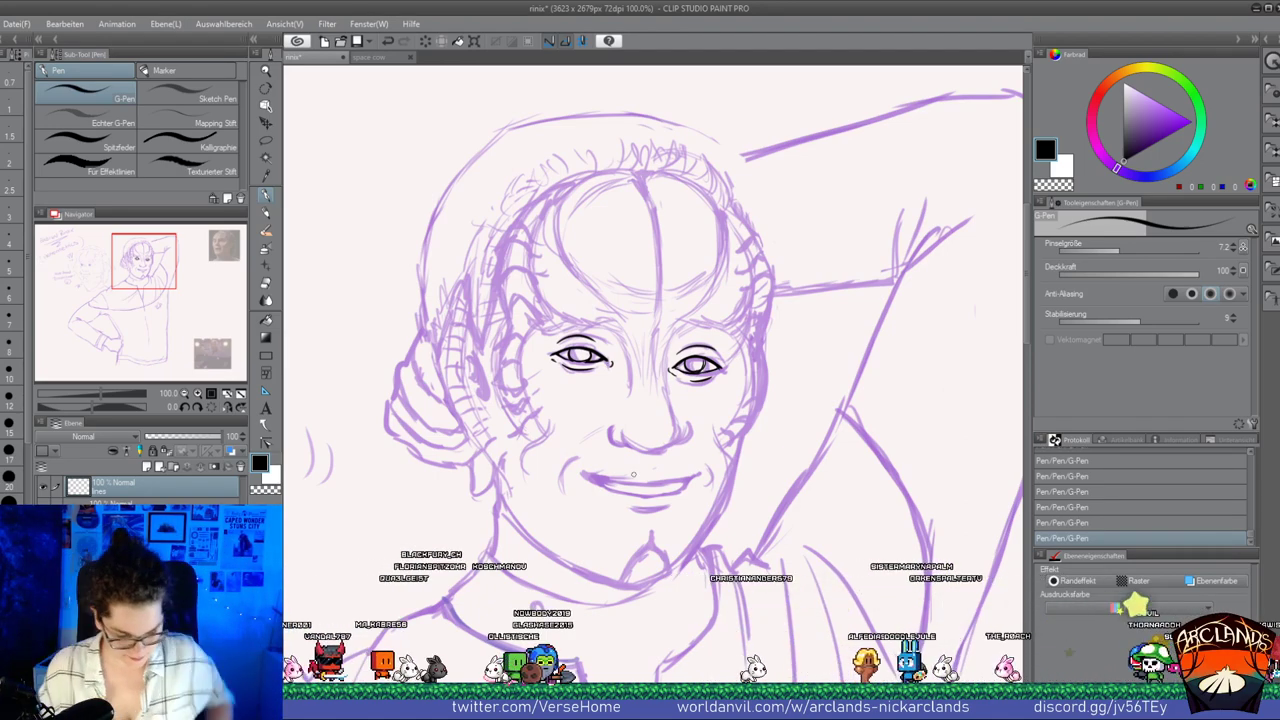
Lasso the inked eye on the right side of the face, nudge it slightly up and left, and deselect it
key("m")
left_click_drag(735, 335, 730, 333)
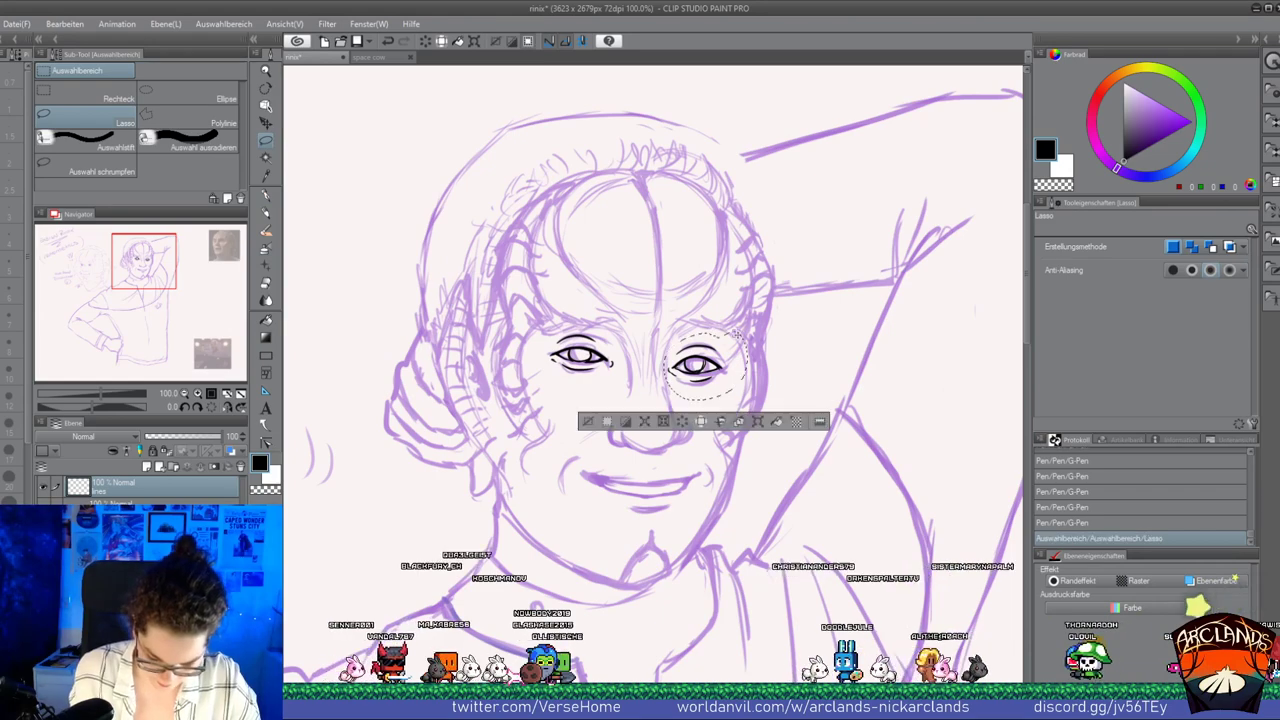
key("ctrl+t")
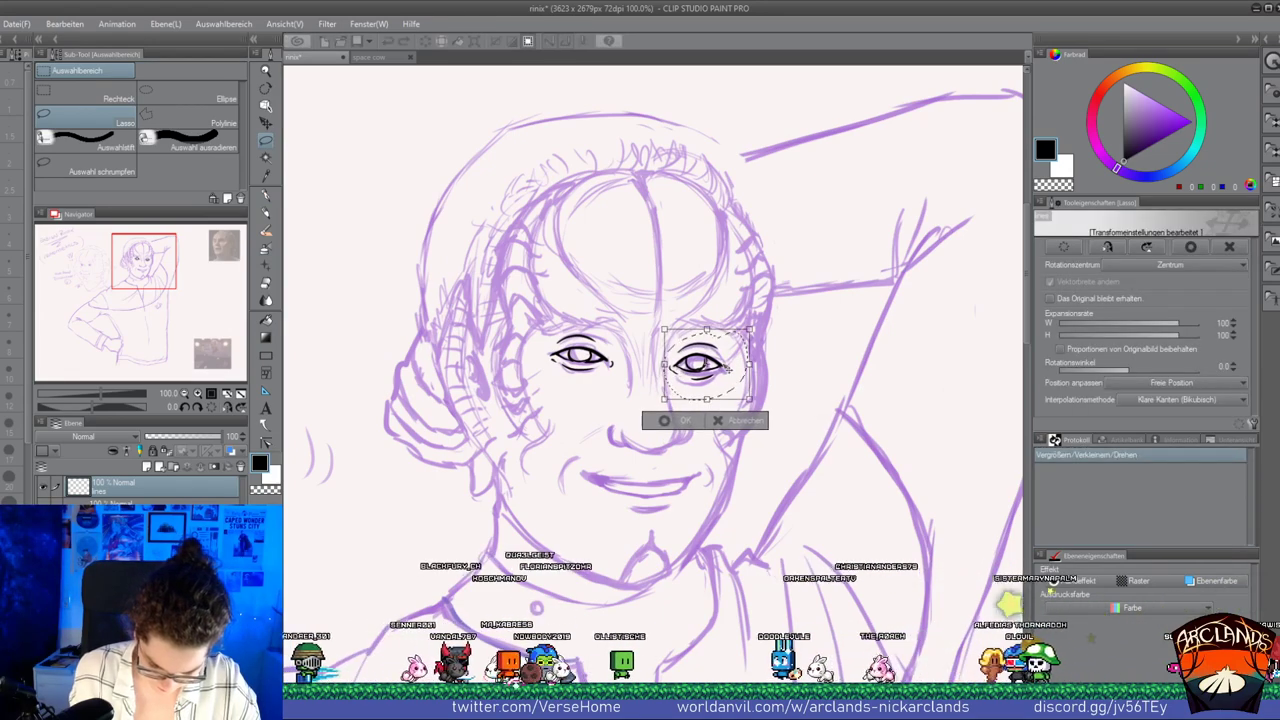
left_click_drag(729, 370, 728, 369)
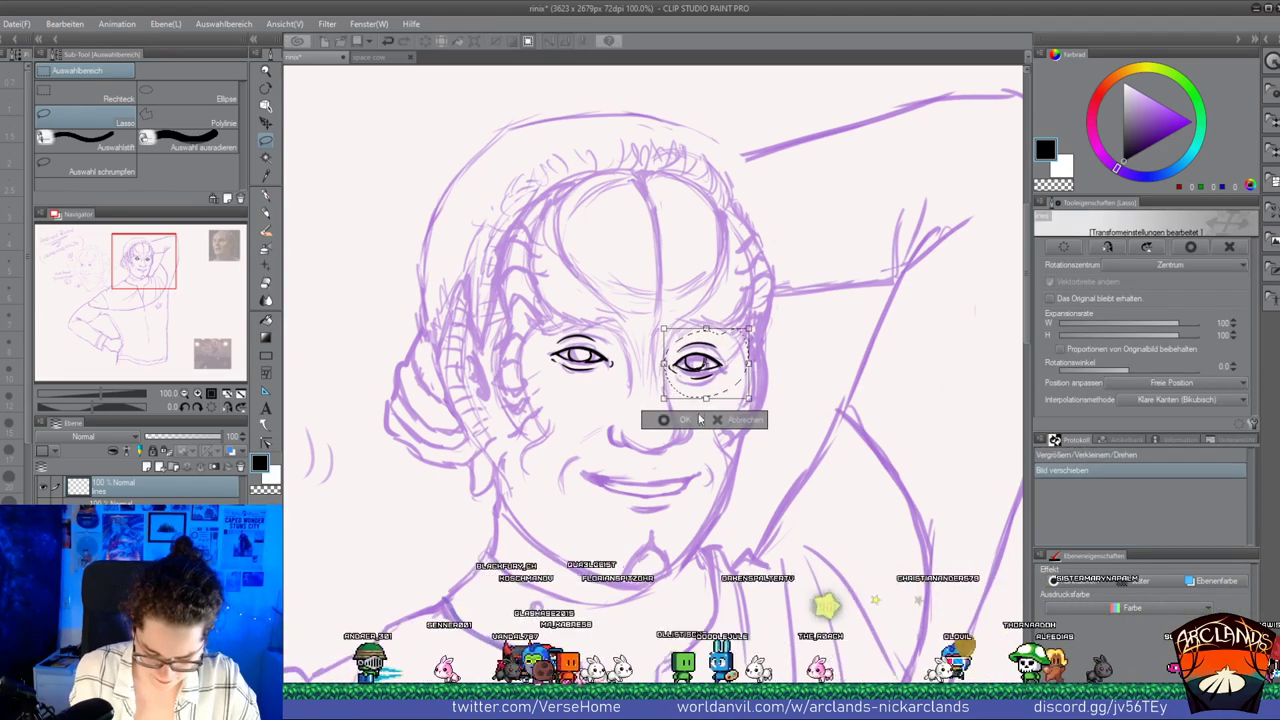
left_click(700, 419)
key("ctrl+d")
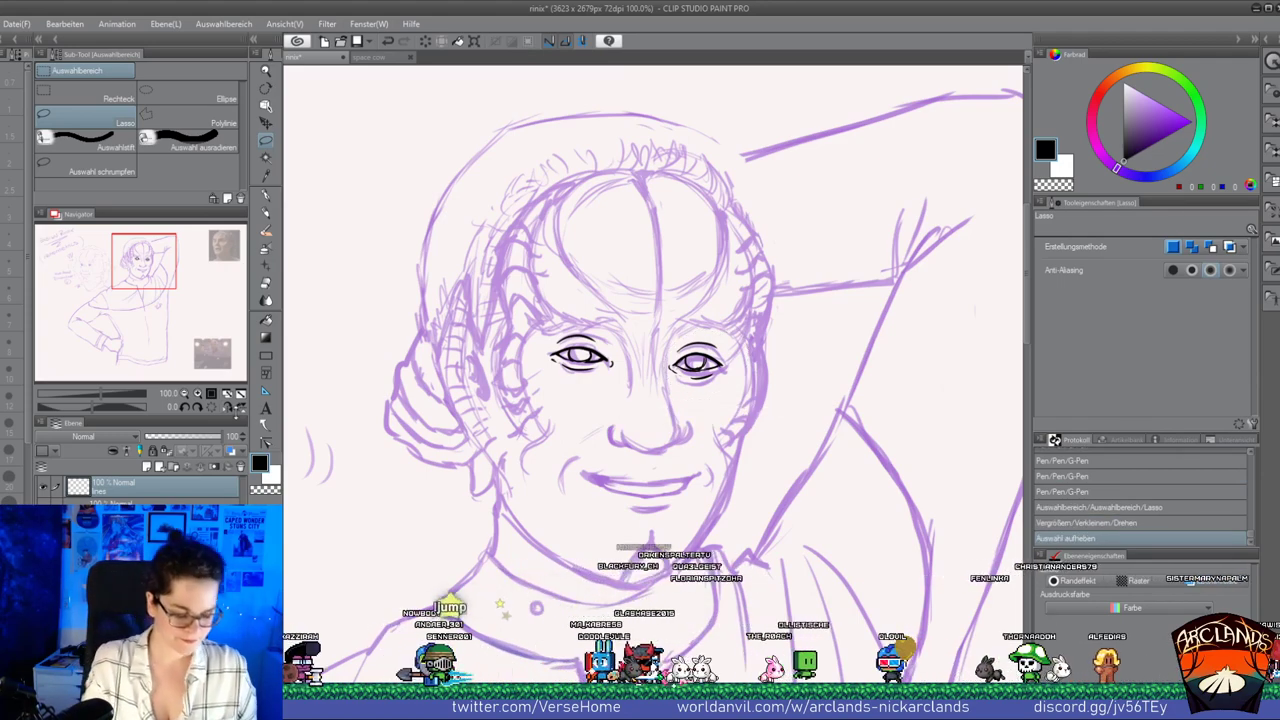
Mirror the canvas view horizontally and erase the inked lines of both eyes with the hard eraser
left_click(229, 408)
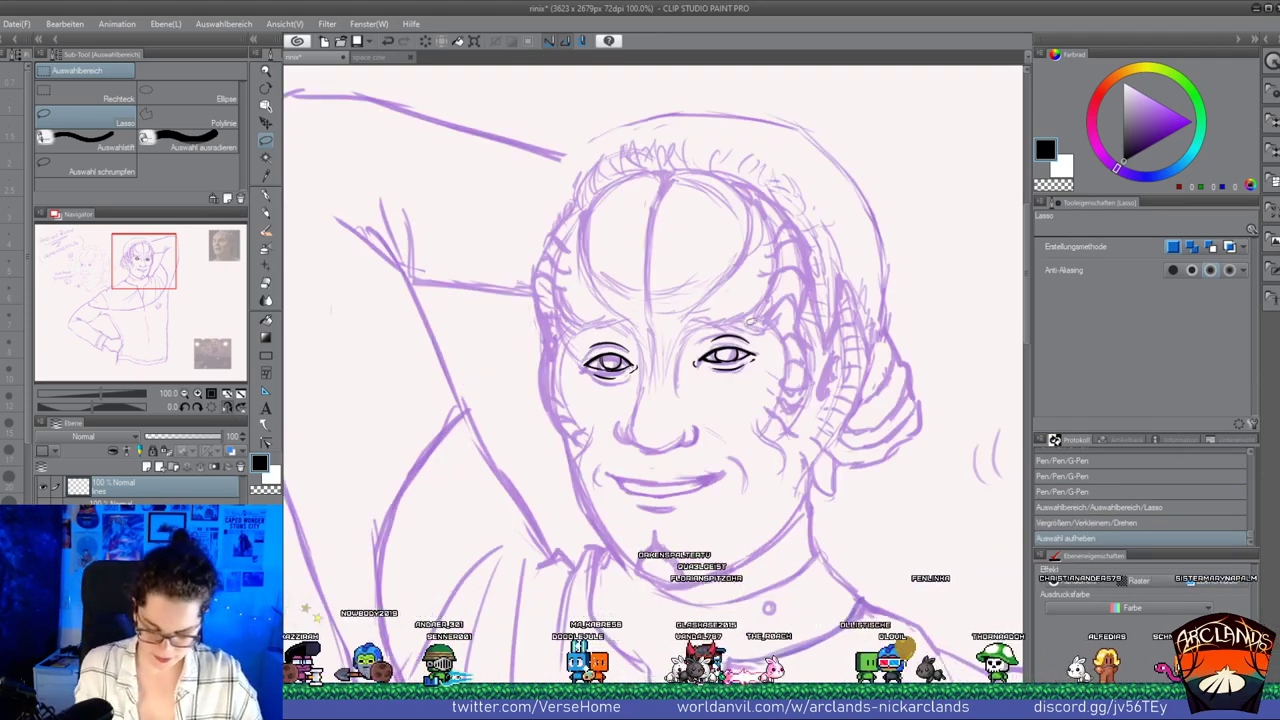
left_click(266, 282)
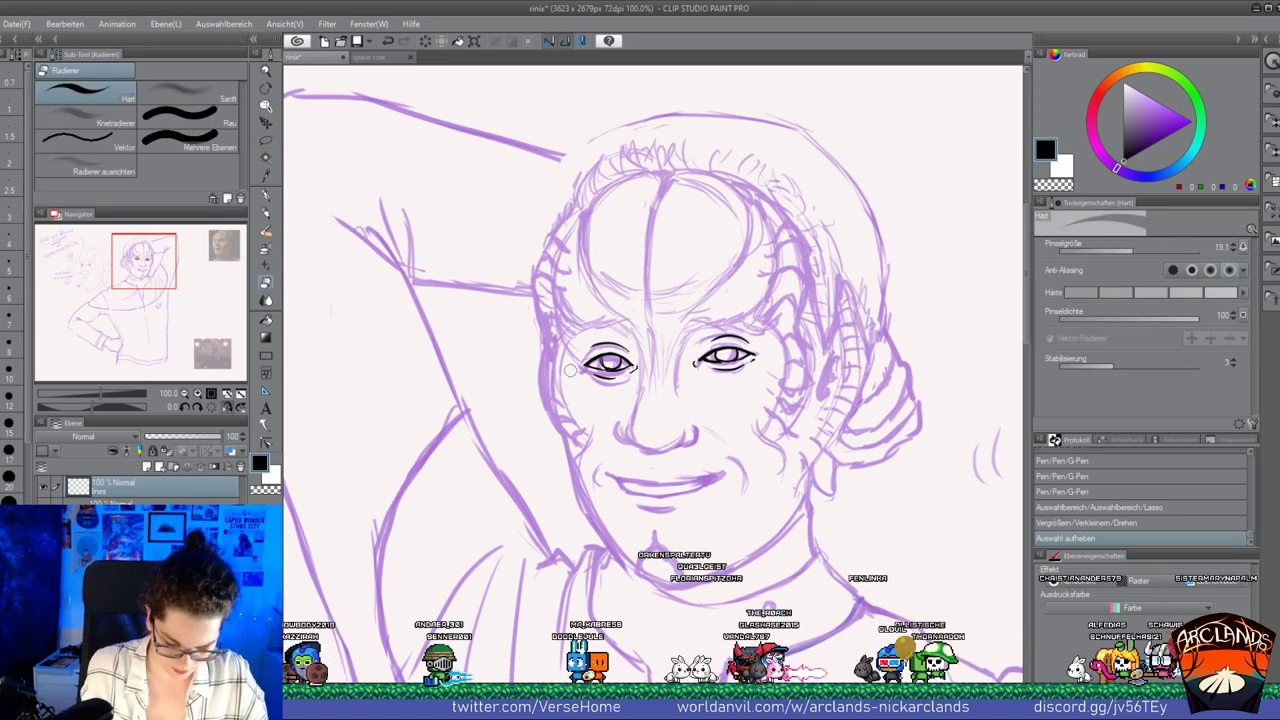
mouse_move(630, 378)
left_mouse_down()
mouse_move(601, 346)
mouse_move(576, 424)
left_mouse_up()
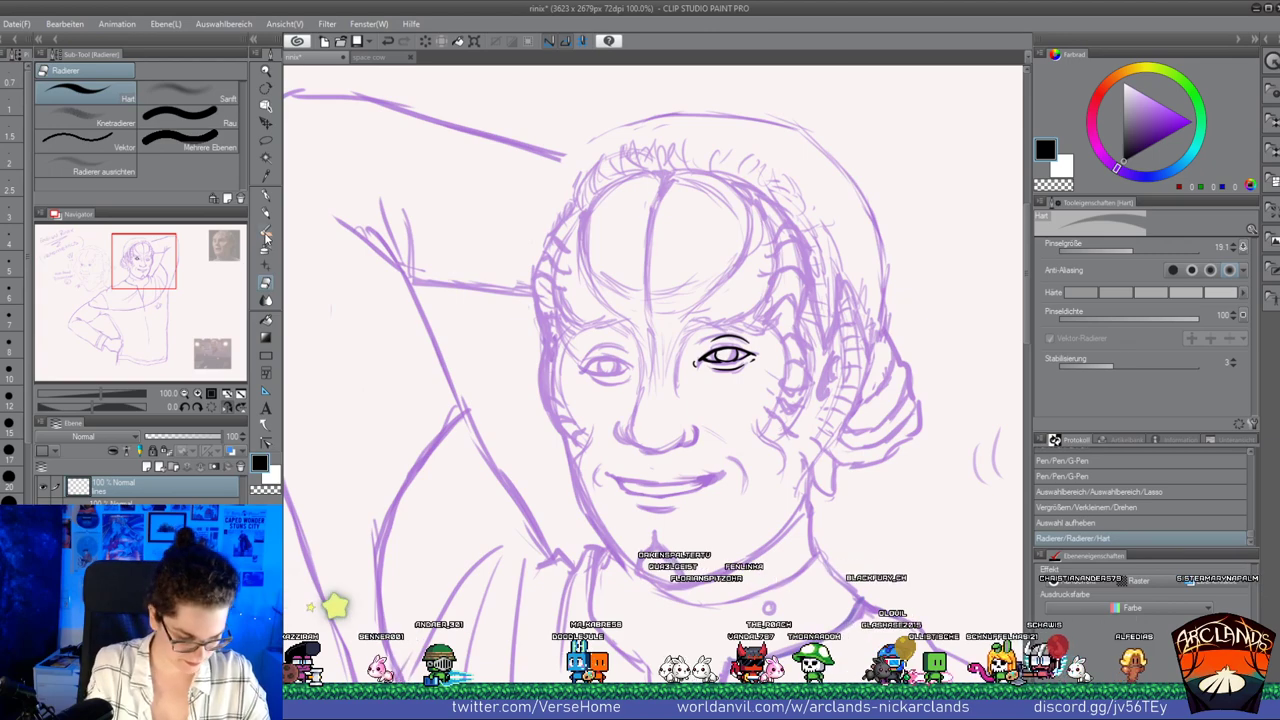
left_click_drag(704, 352, 766, 356)
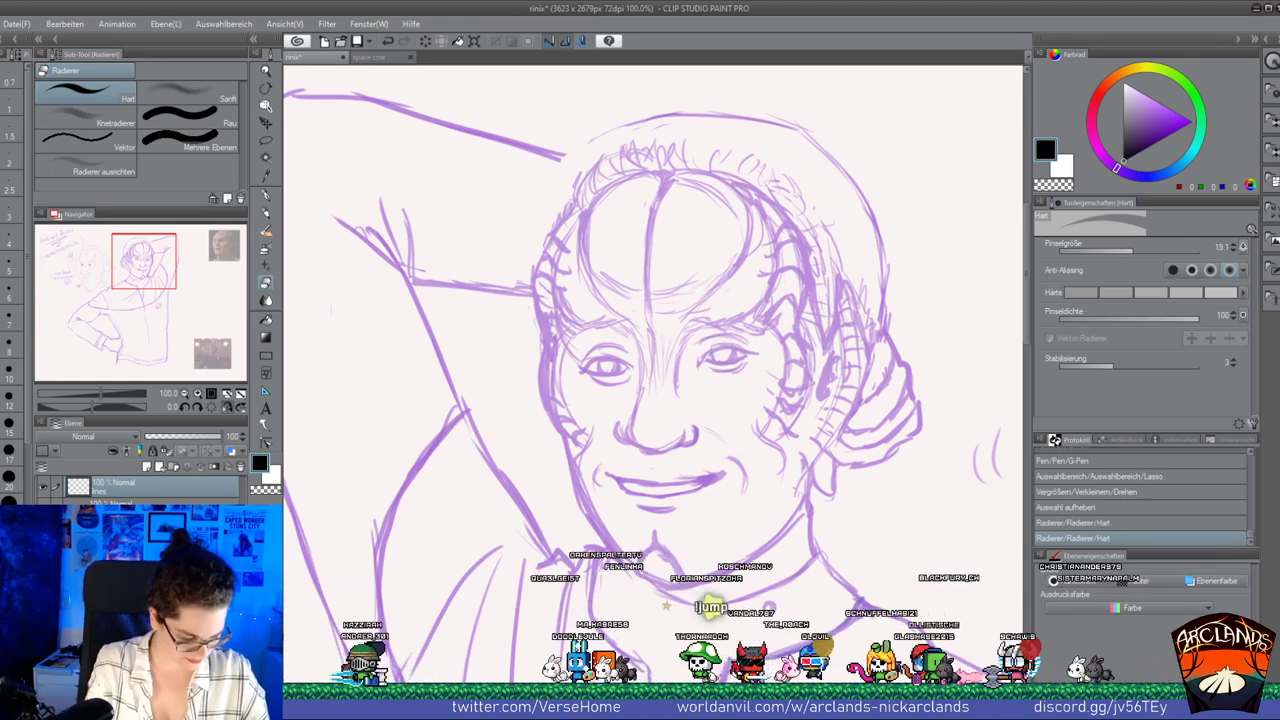
On the sketch layer, lasso the right-hand eye in the mirrored view and shift it slightly with a transform
key("m")
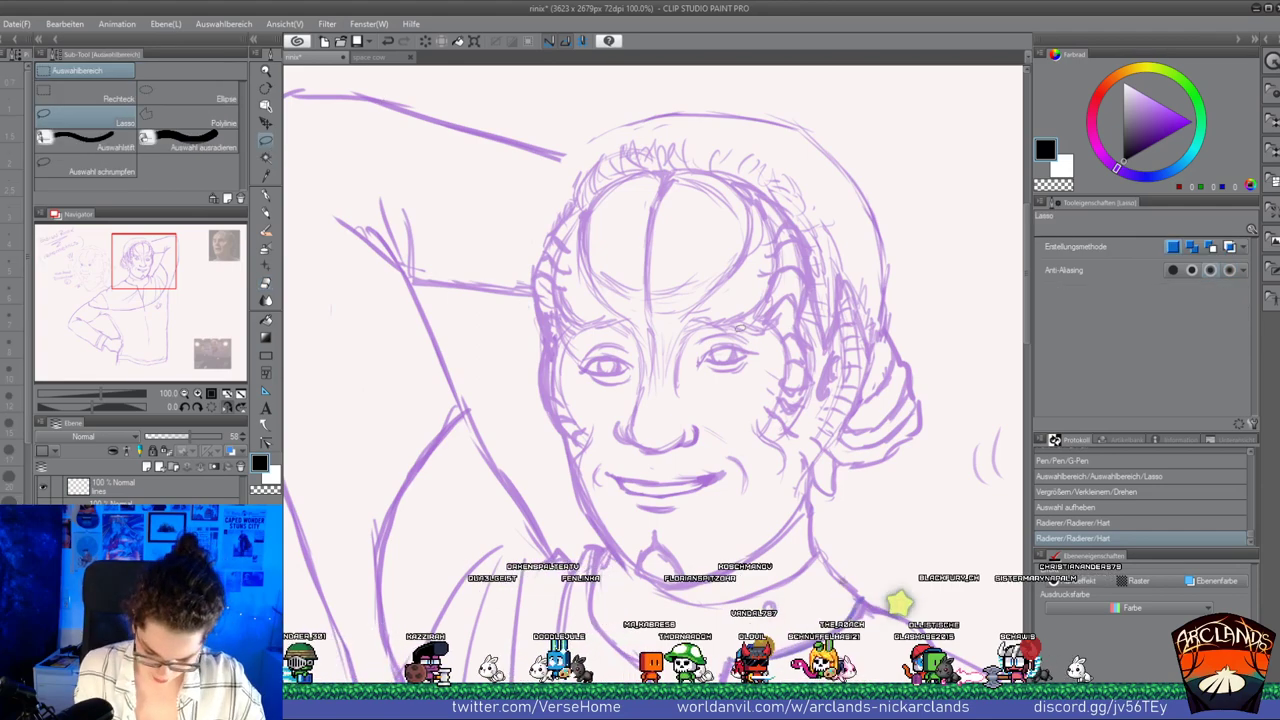
left_click_drag(730, 328, 748, 360)
key("ctrl+t")
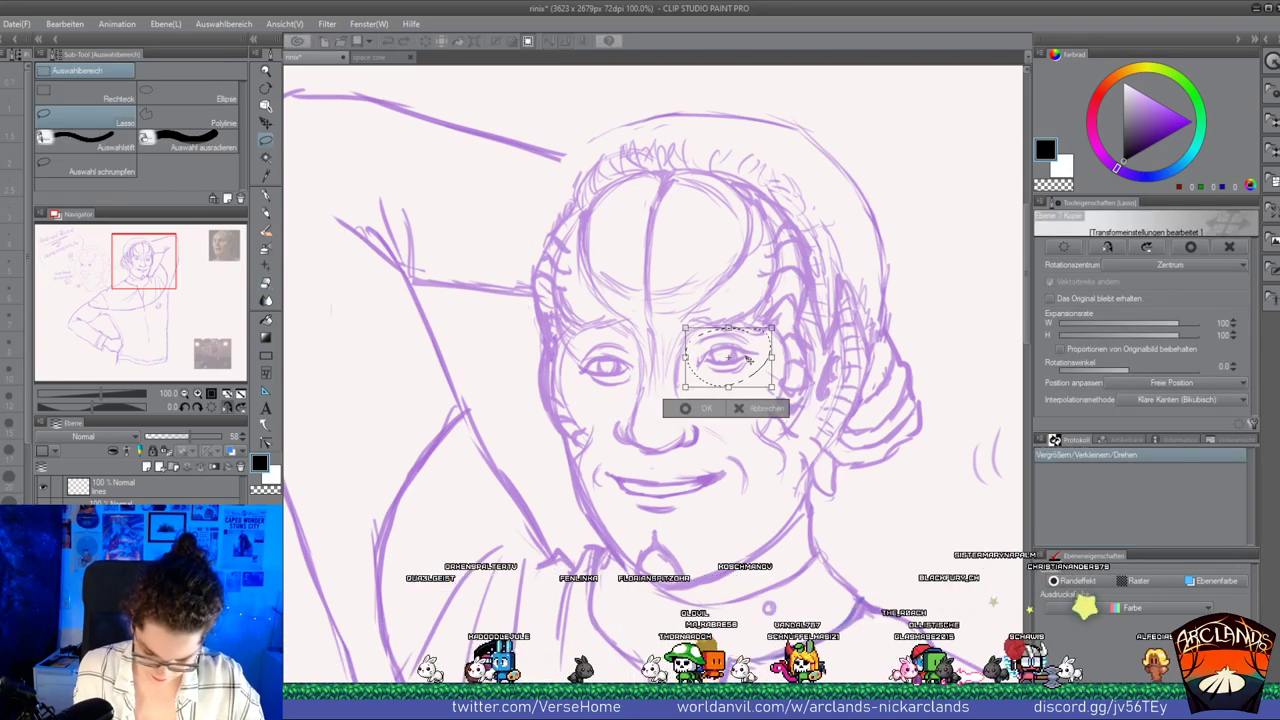
key("Return")
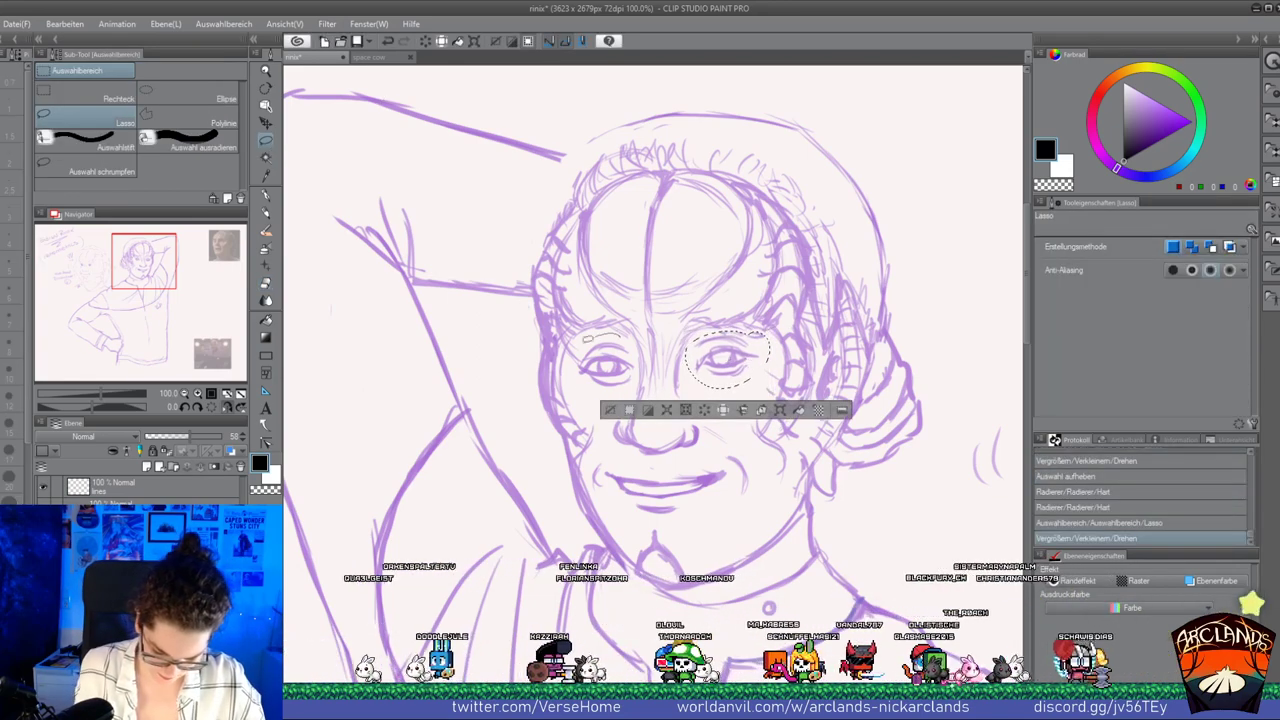
Lasso the left-hand sketched eye, rotate it by 1.3 degrees, adjust its position slightly and deselect it
left_click_drag(587, 338, 590, 336)
key("ctrl+t")
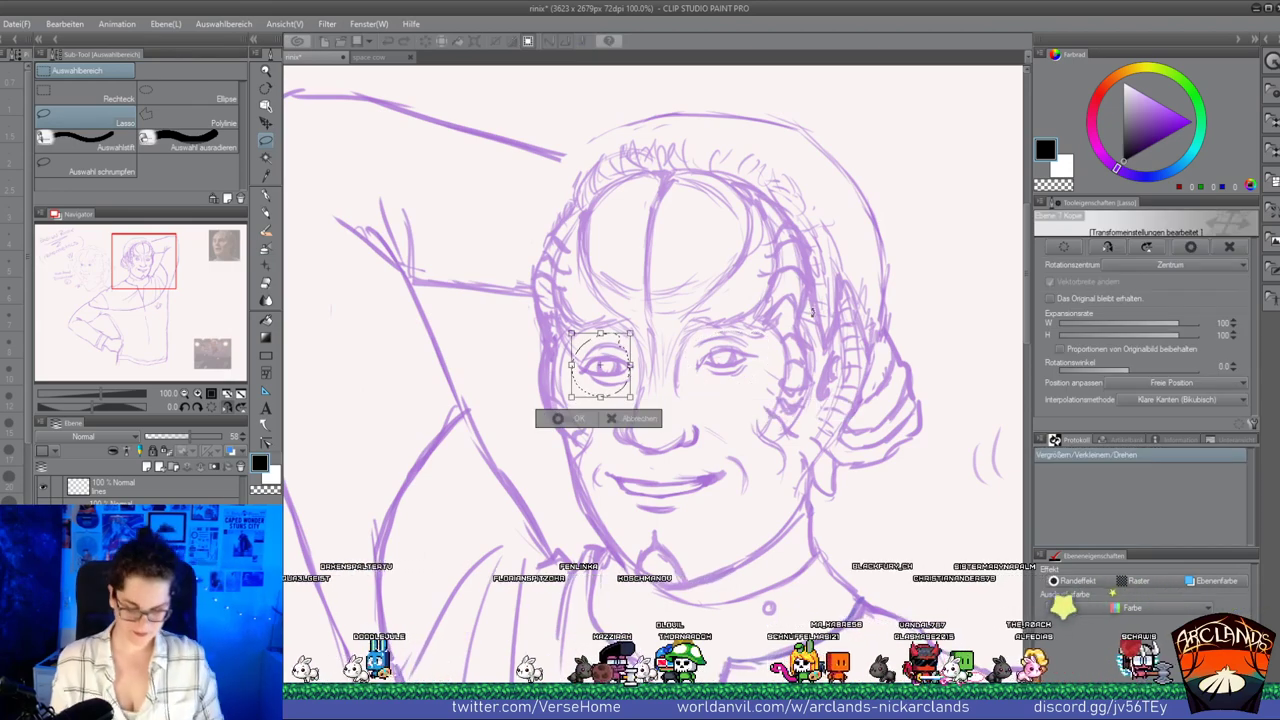
left_click_drag(607, 368, 640, 378)
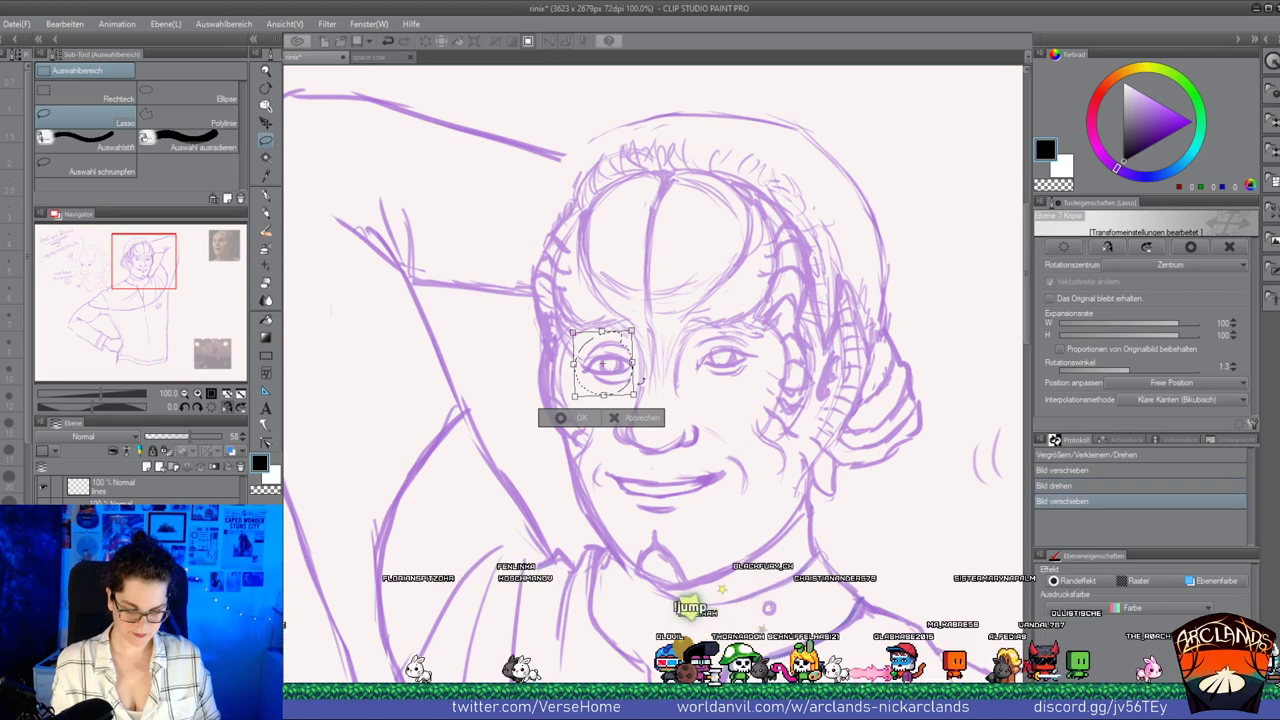
key("Return")
key("ctrl+d")
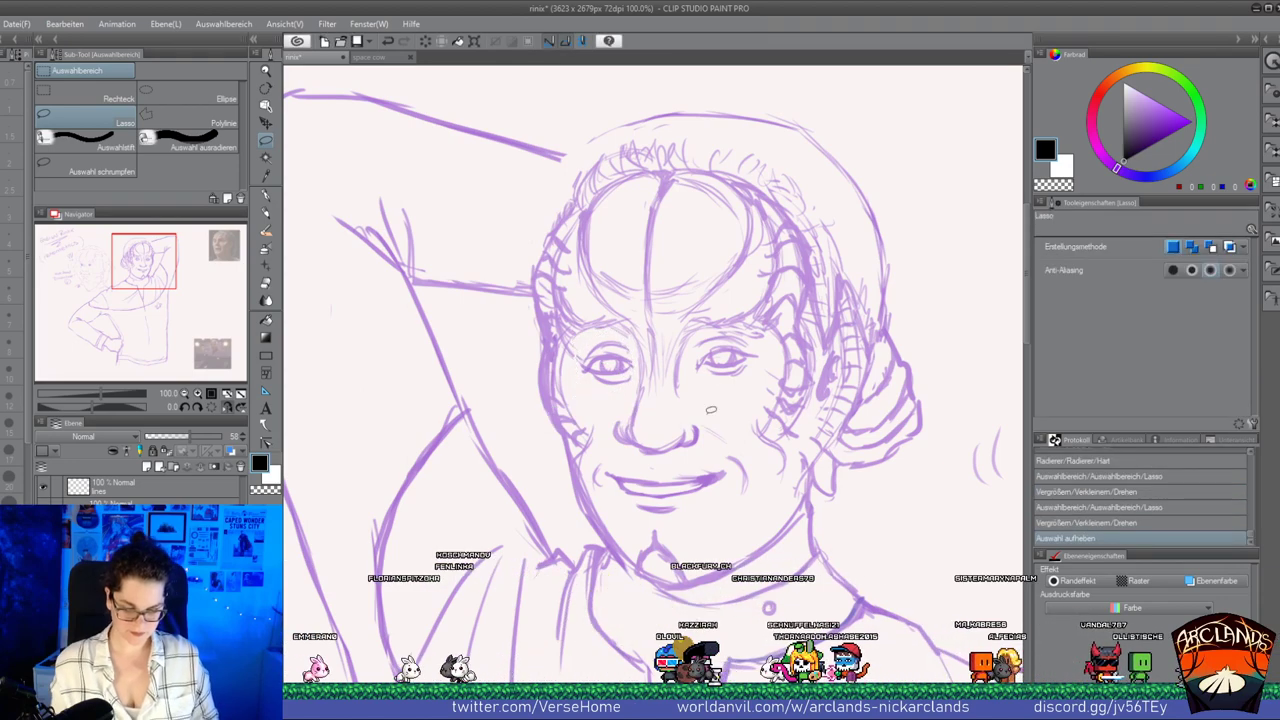
Lasso the right-hand sketched eye, enlarge it to 103%, reposition it slightly and deselect it
left_click_drag(739, 392, 672, 378)
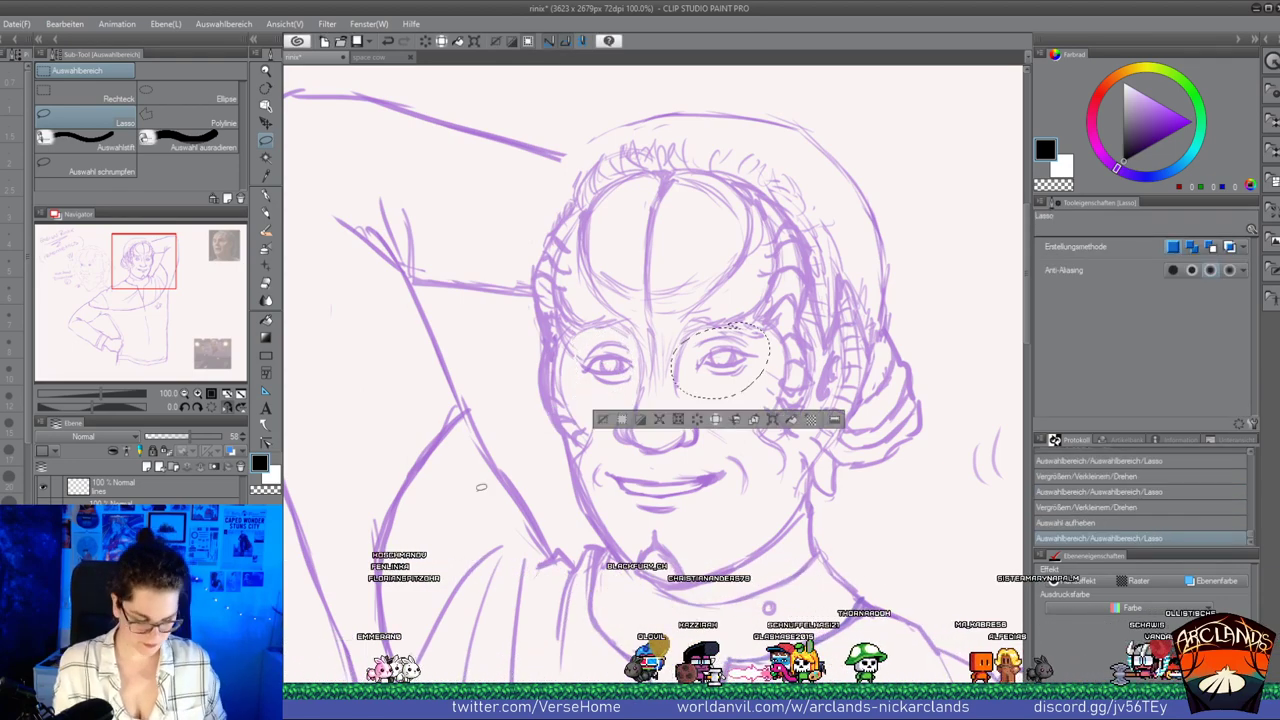
key("ctrl+t")
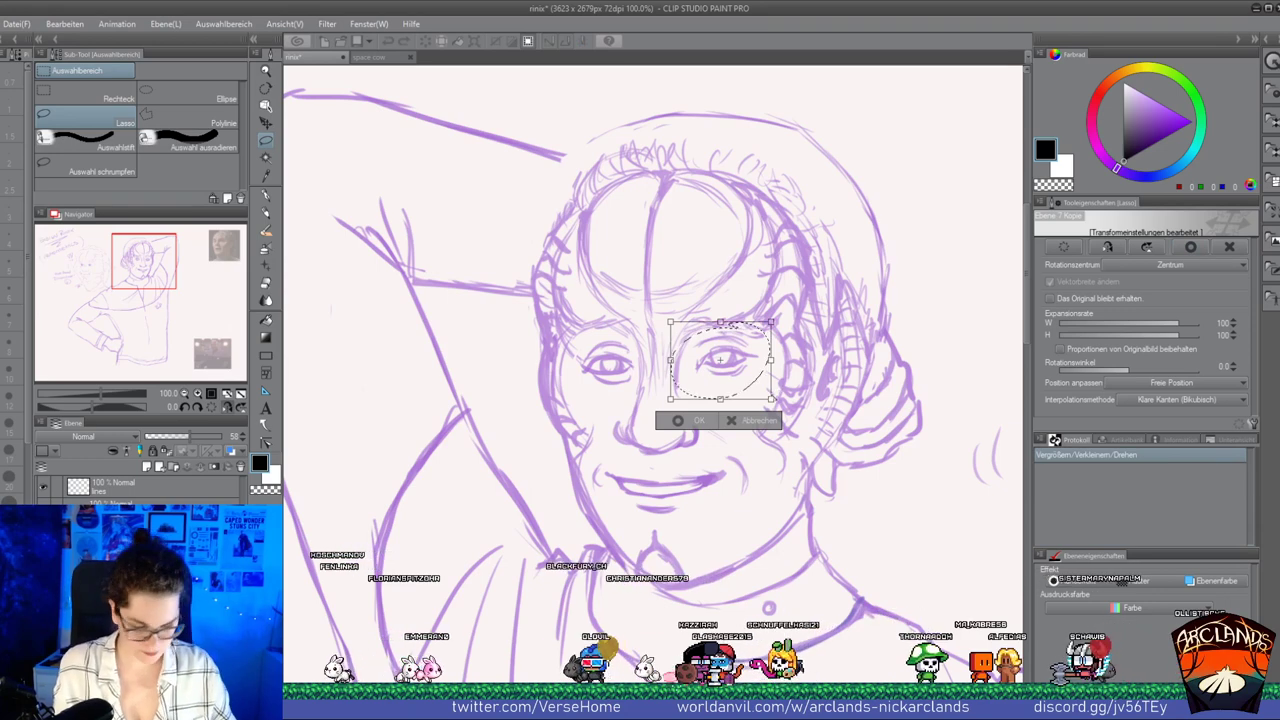
left_click_drag(771, 399, 750, 368)
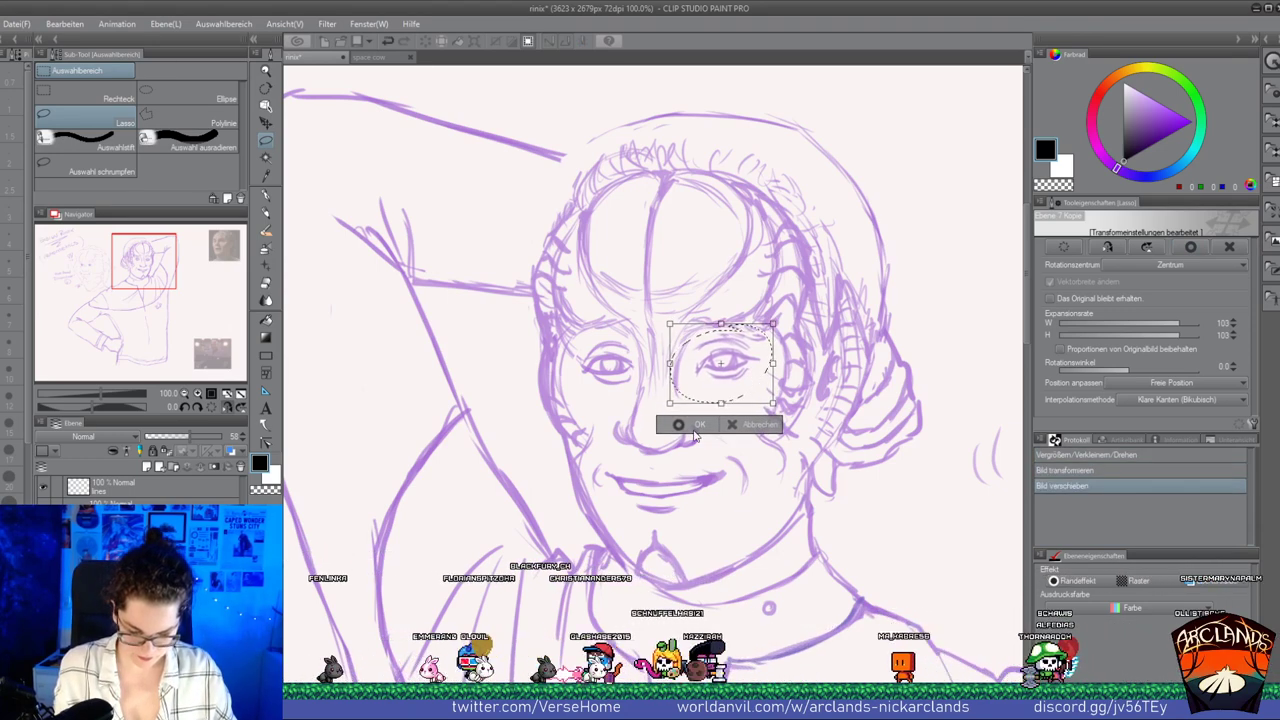
left_click(697, 428)
key("ctrl+d")
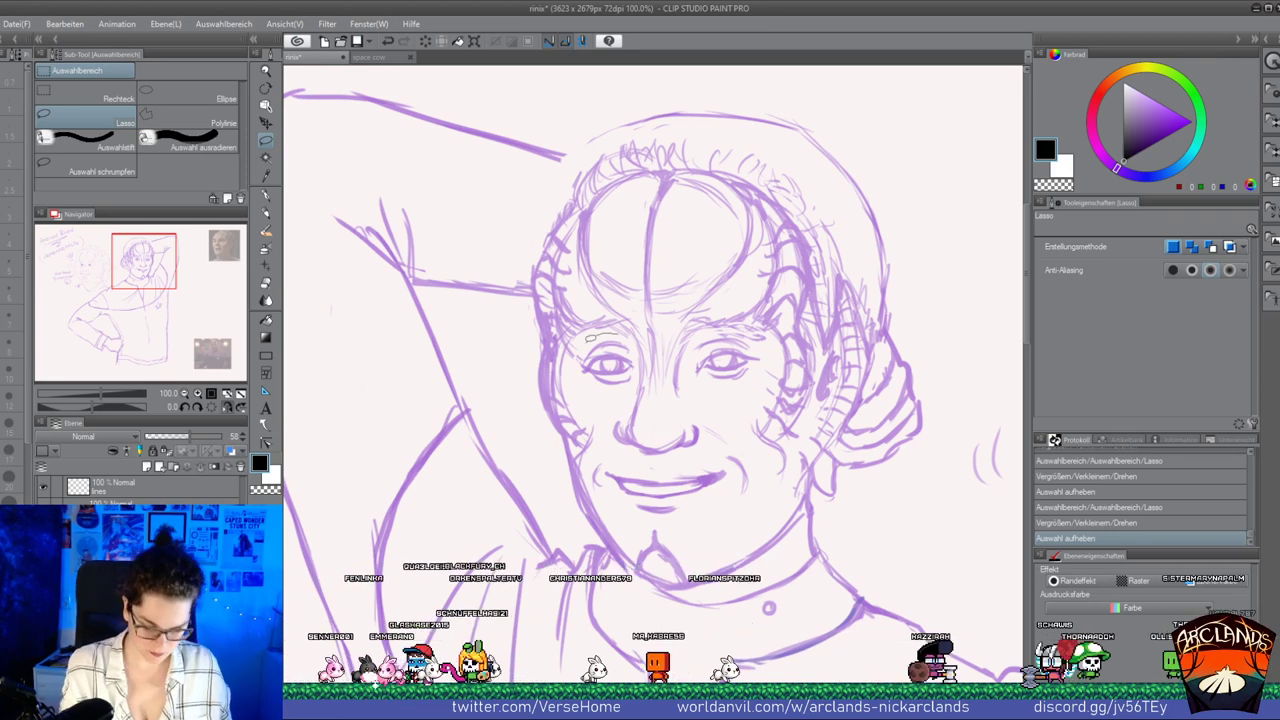
Lasso the left-hand sketched eye again, nudge its position to balance the face and deselect it
left_click_drag(600, 334, 626, 375)
key("ctrl+t")
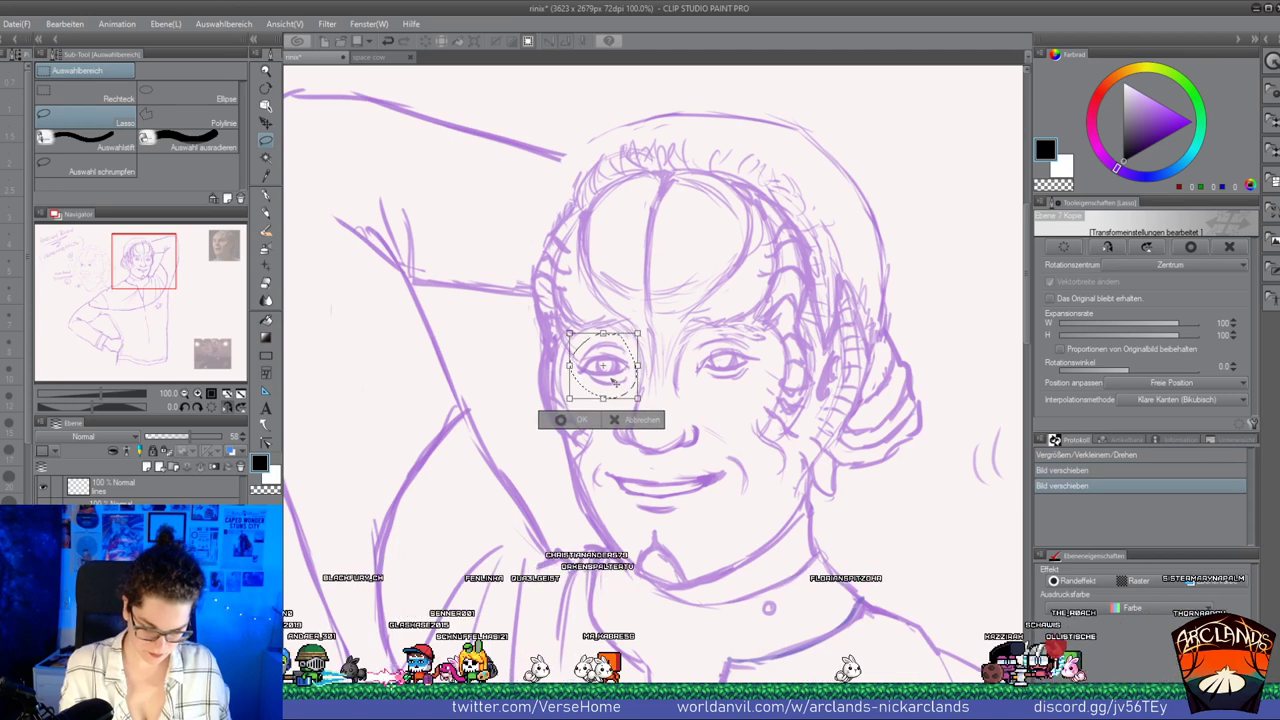
key("Return")
key("ctrl+d")
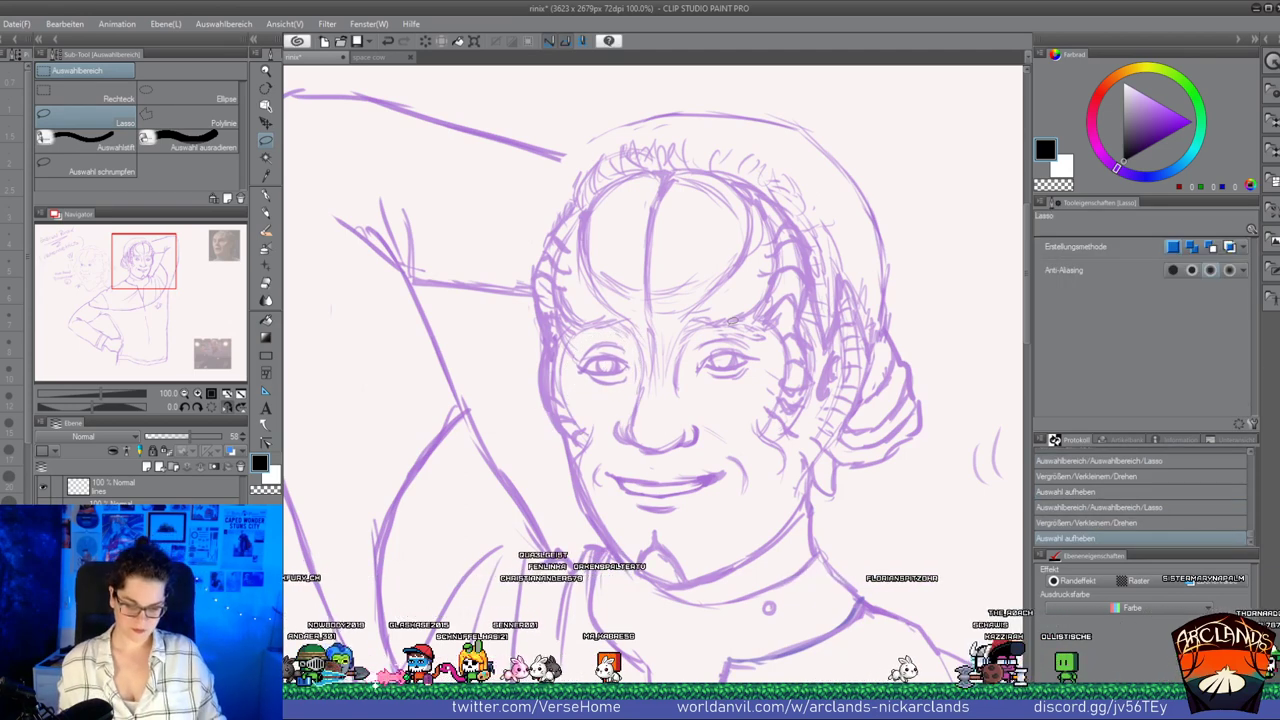
Darken the lower lid of the right-hand eye in the sketch with the Dunkler Bleistift pencil
key("p")
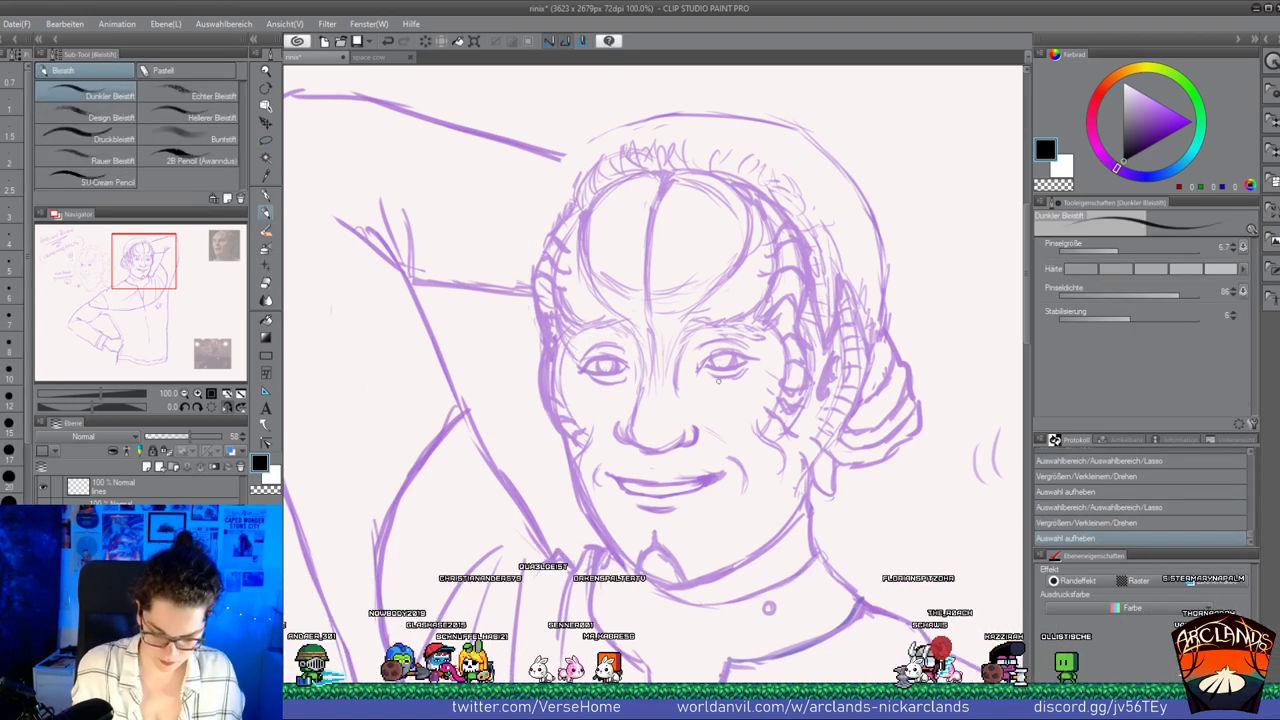
left_click_drag(707, 373, 746, 374)
left_click_drag(730, 360, 734, 365)
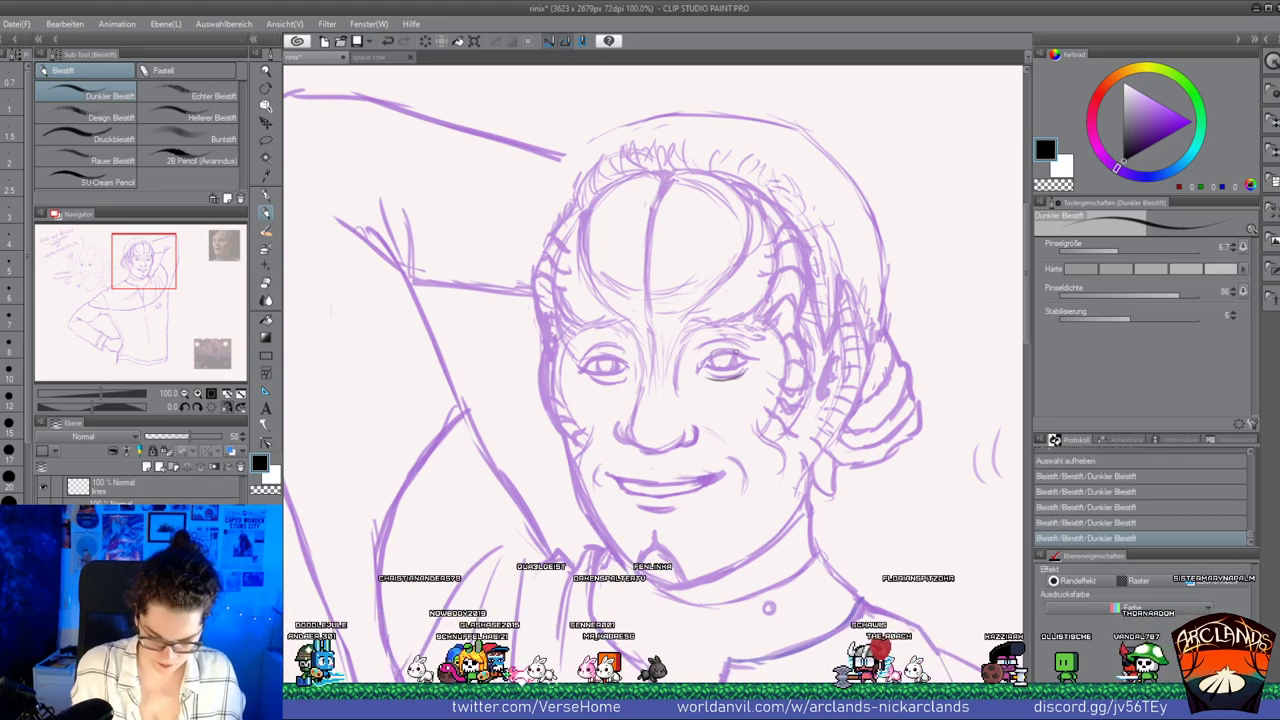
Redraw the sketched smile with dark pencil strokes along the lip line and lower lip
left_click(179, 483)
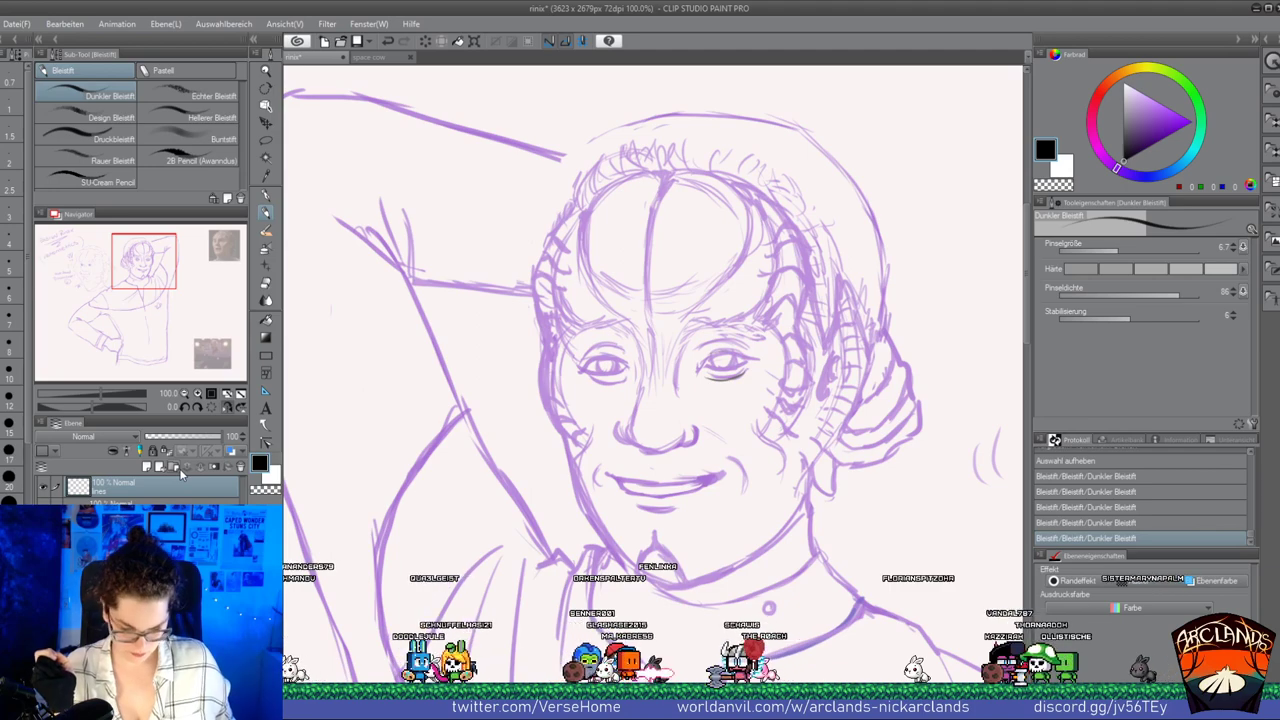
left_click(160, 530)
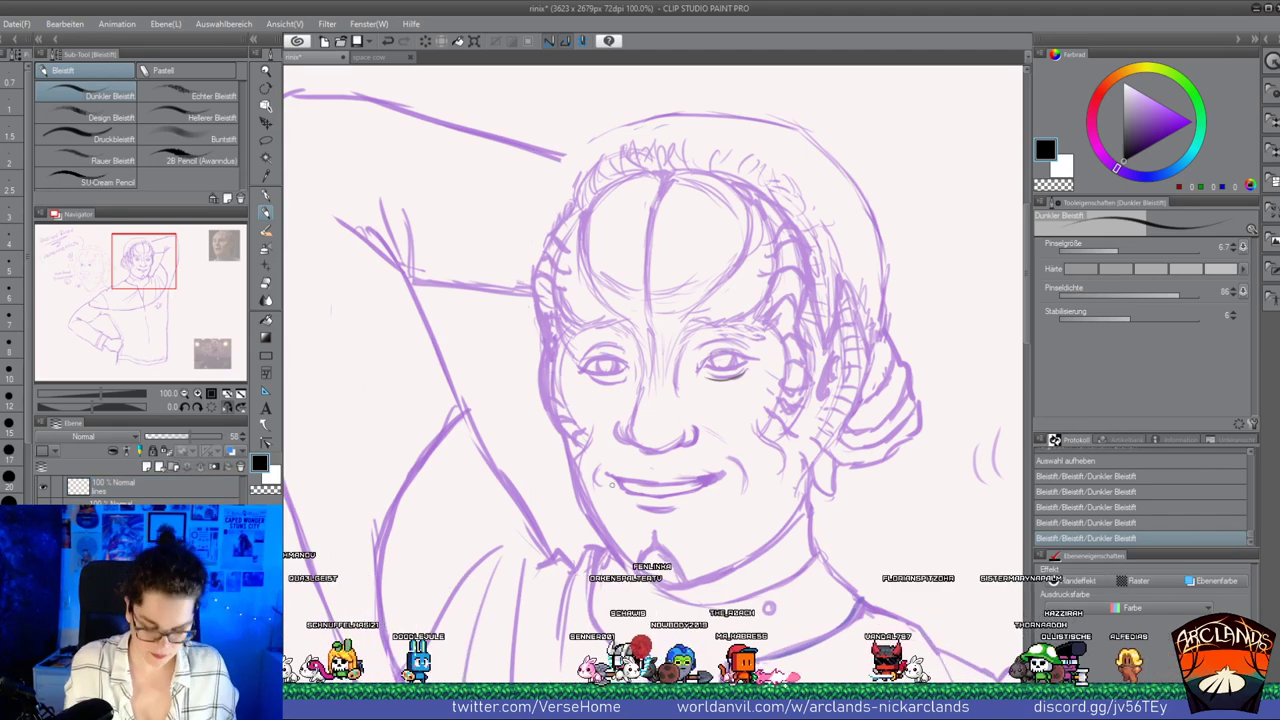
mouse_move(621, 486)
left_mouse_down()
mouse_move(652, 501)
mouse_move(621, 486)
mouse_move(653, 500)
mouse_move(715, 482)
left_mouse_up()
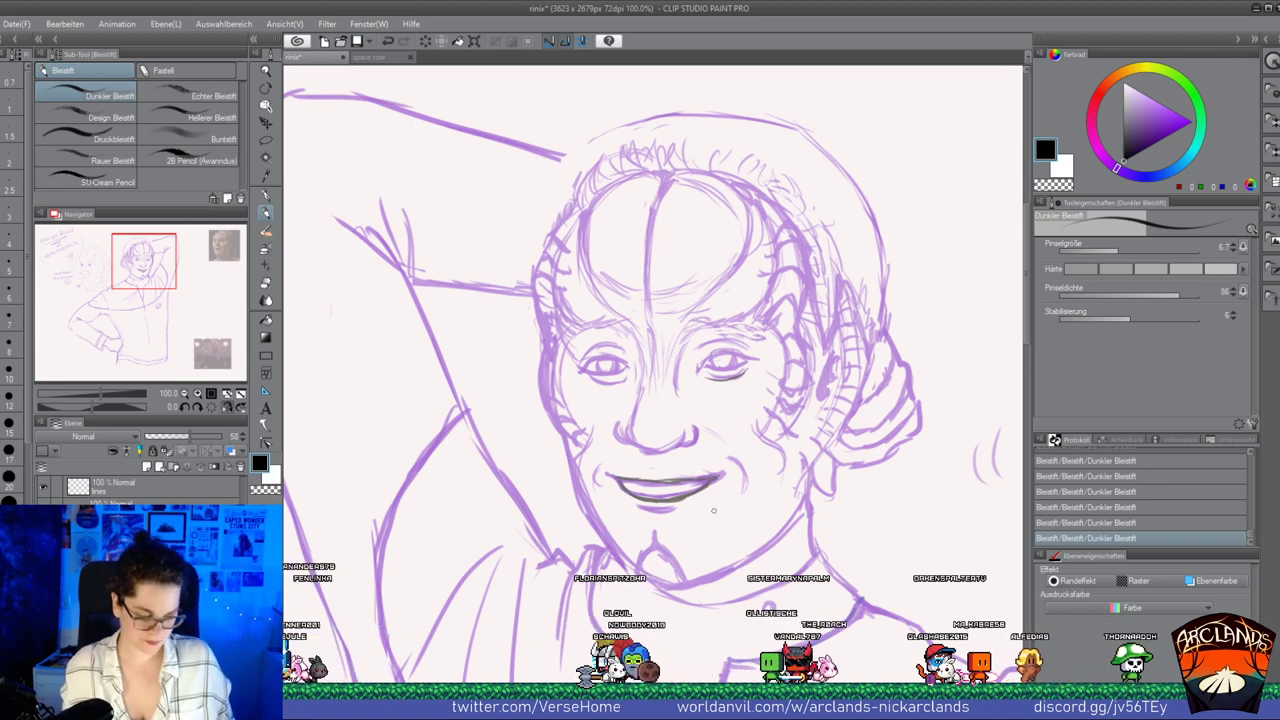
Ink both eyes on the lines layer with the black G-Pen, including lids, irises, pupils and inner corners
left_click(198, 487)
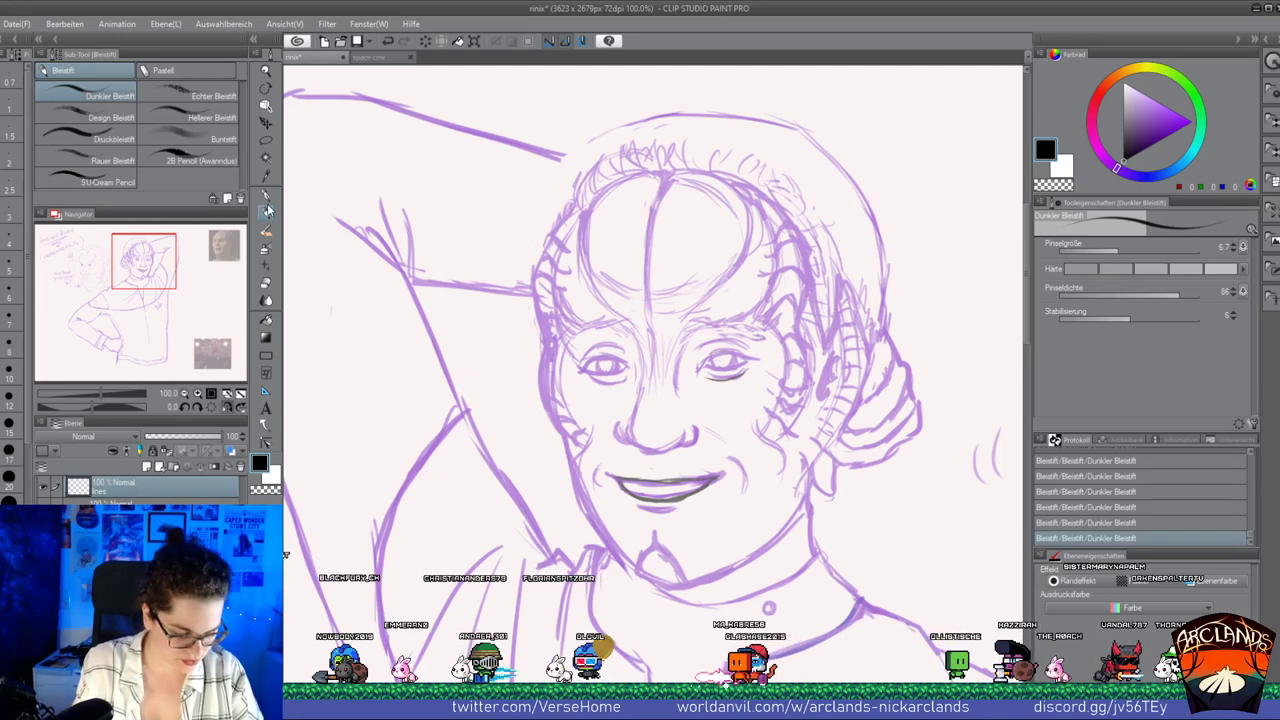
key("p")
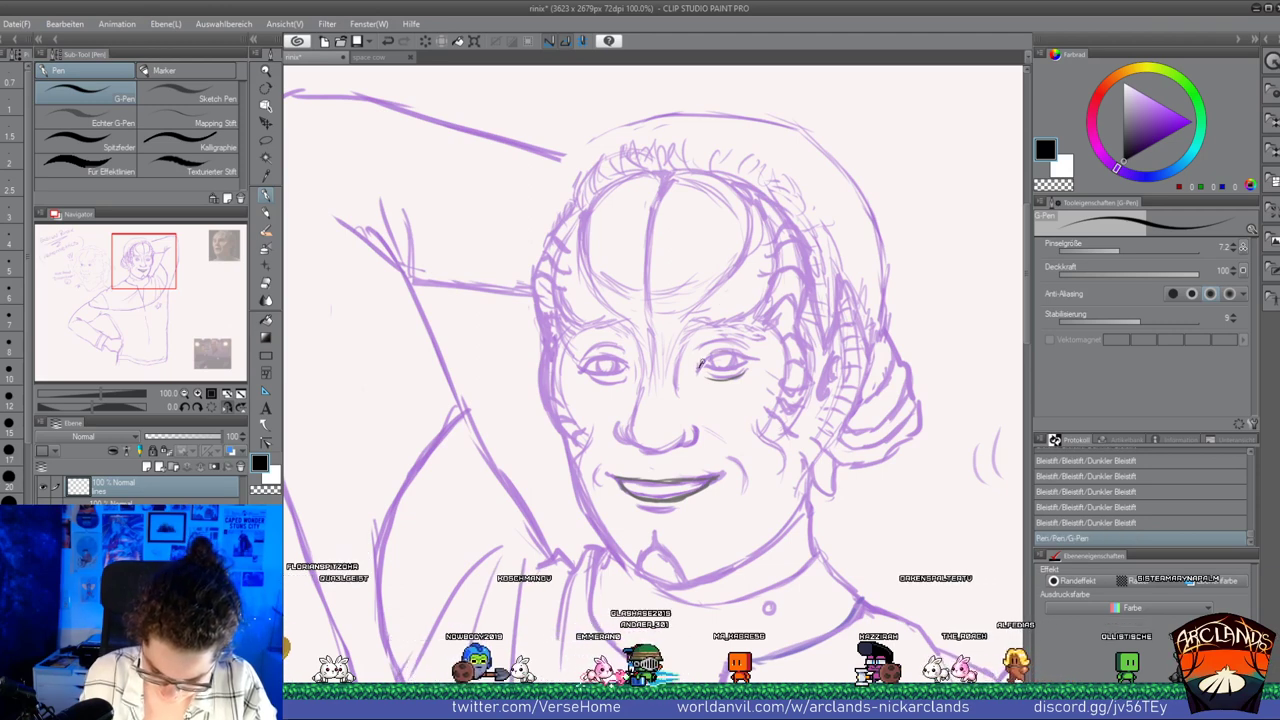
left_click_drag(698, 364, 752, 359)
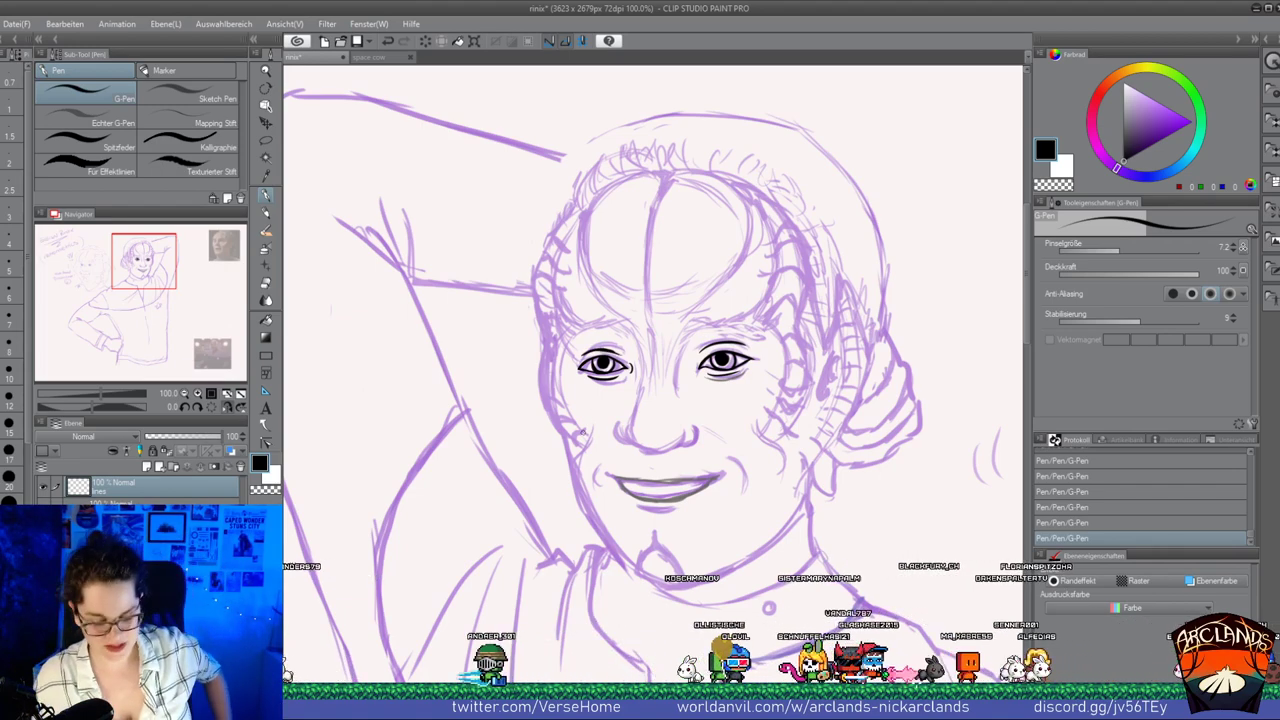
key("e")
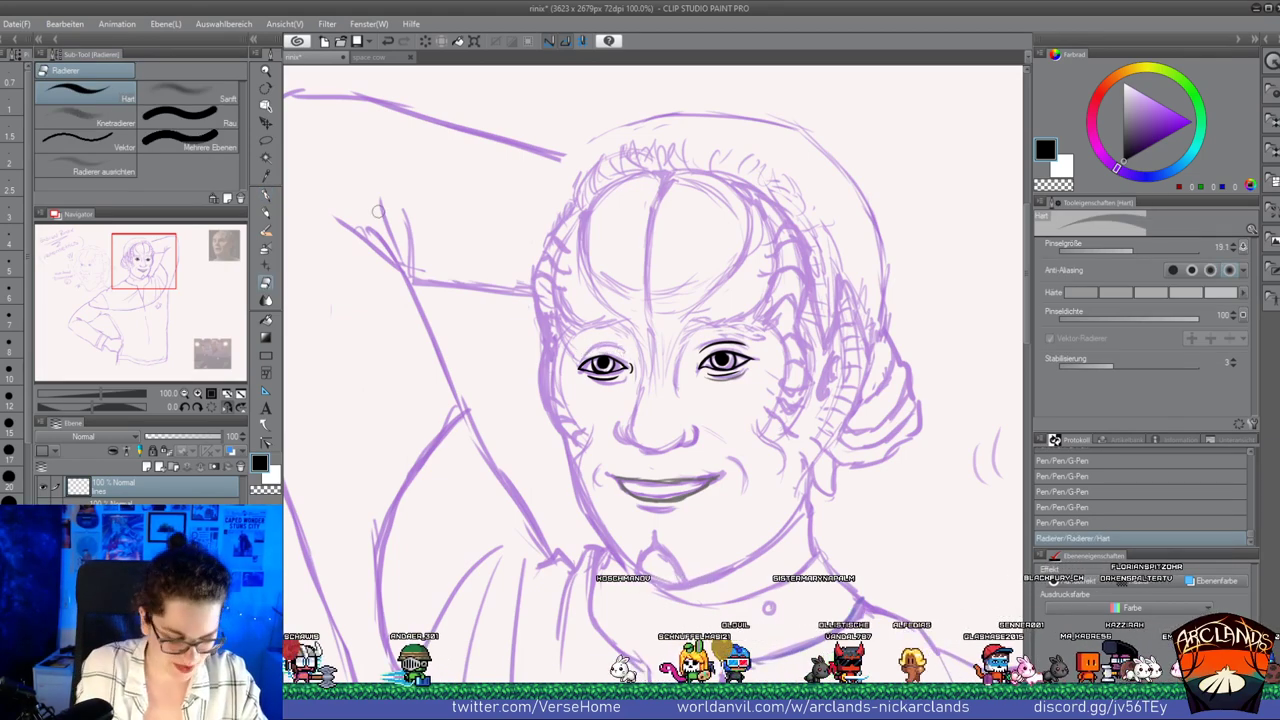
key("p")
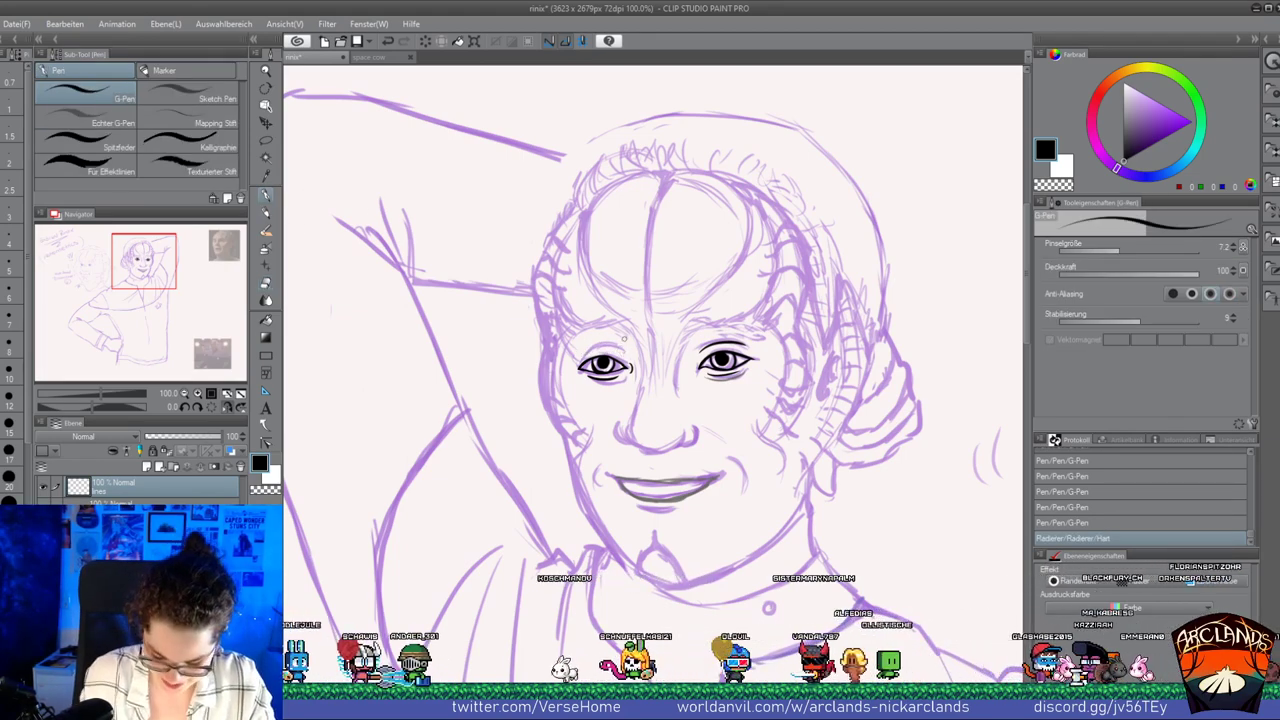
left_click_drag(585, 352, 620, 351)
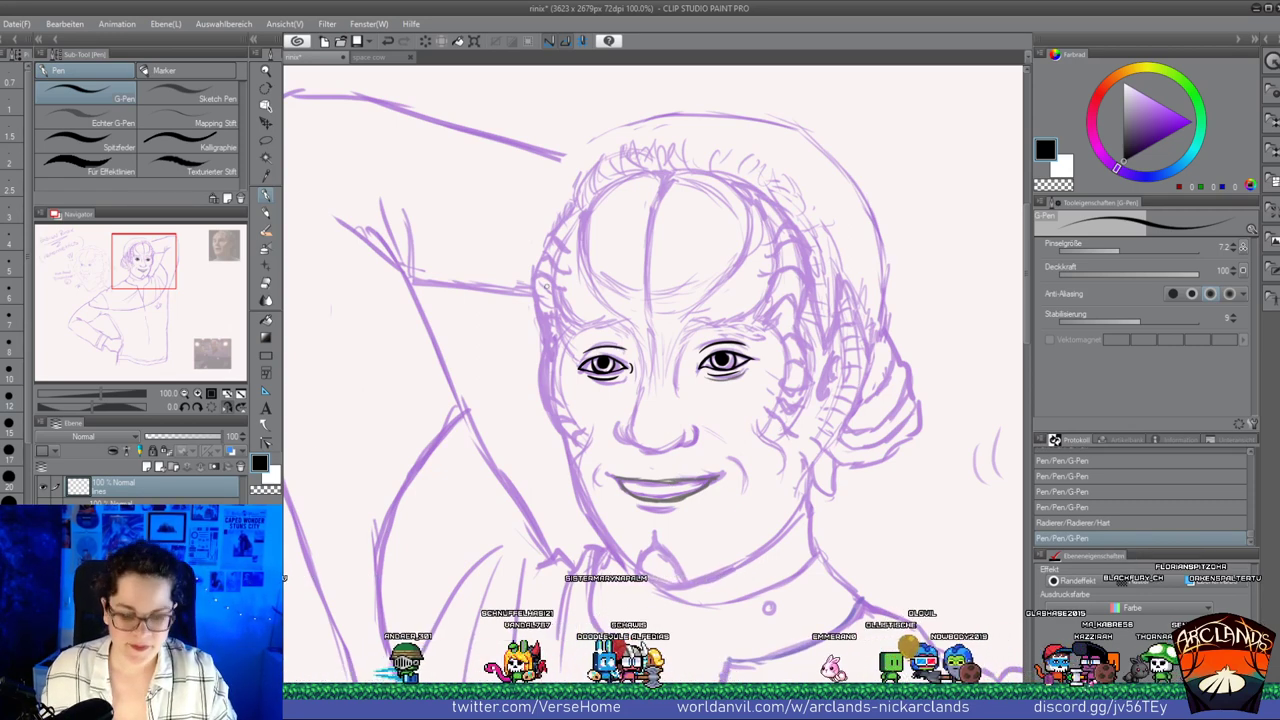
left_click(135, 528)
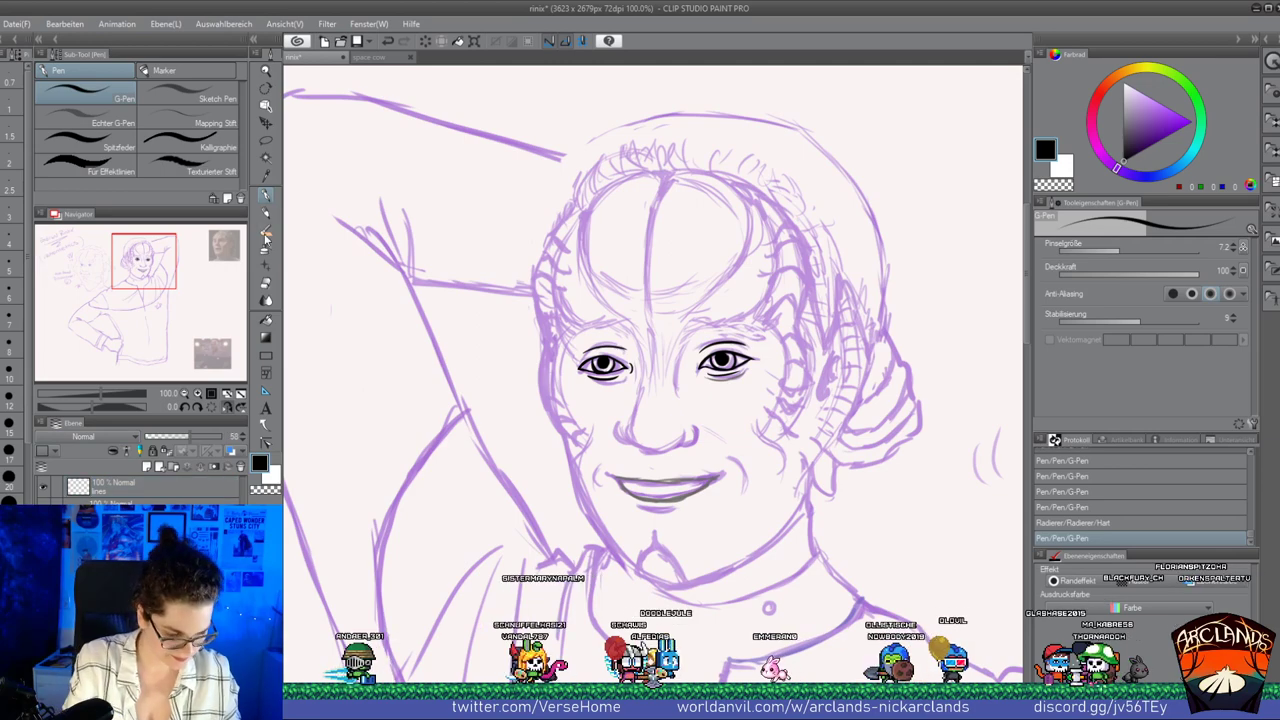
left_click(267, 285)
mouse_move(614, 477)
left_mouse_down()
mouse_move(652, 480)
mouse_move(639, 491)
mouse_move(722, 478)
left_mouse_up()
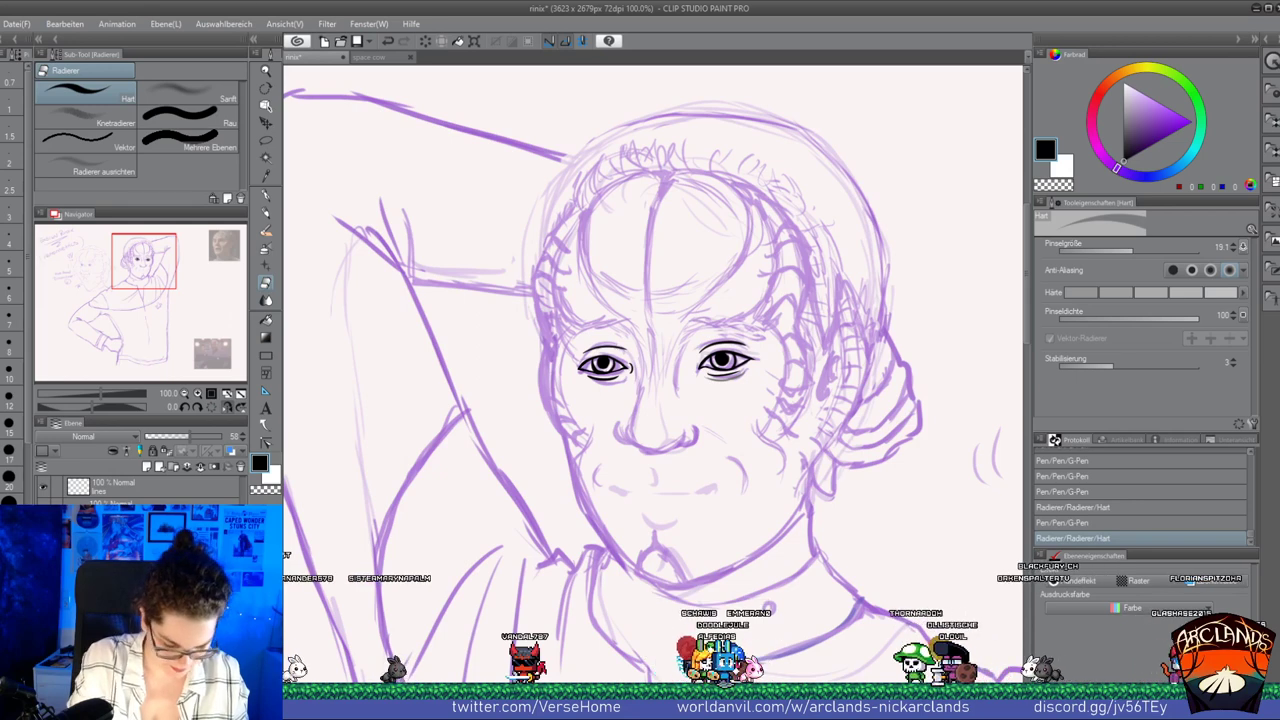
left_click(265, 213)
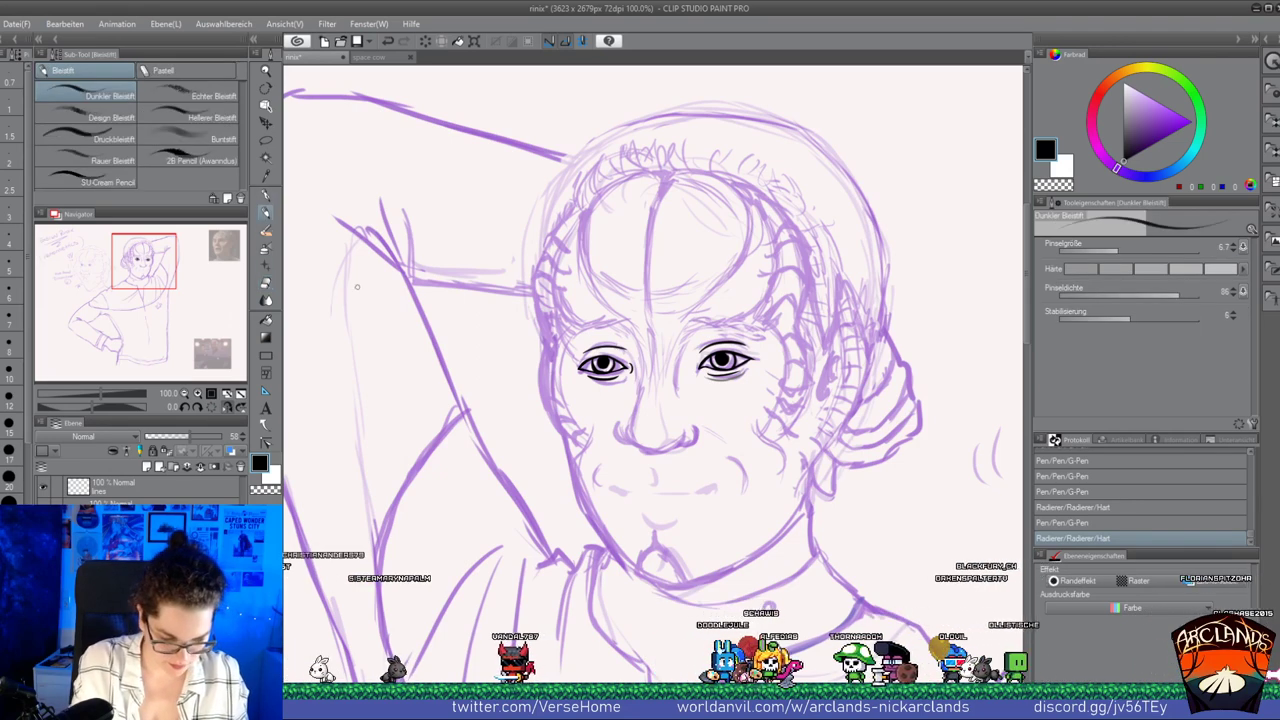
key("ctrl+z")
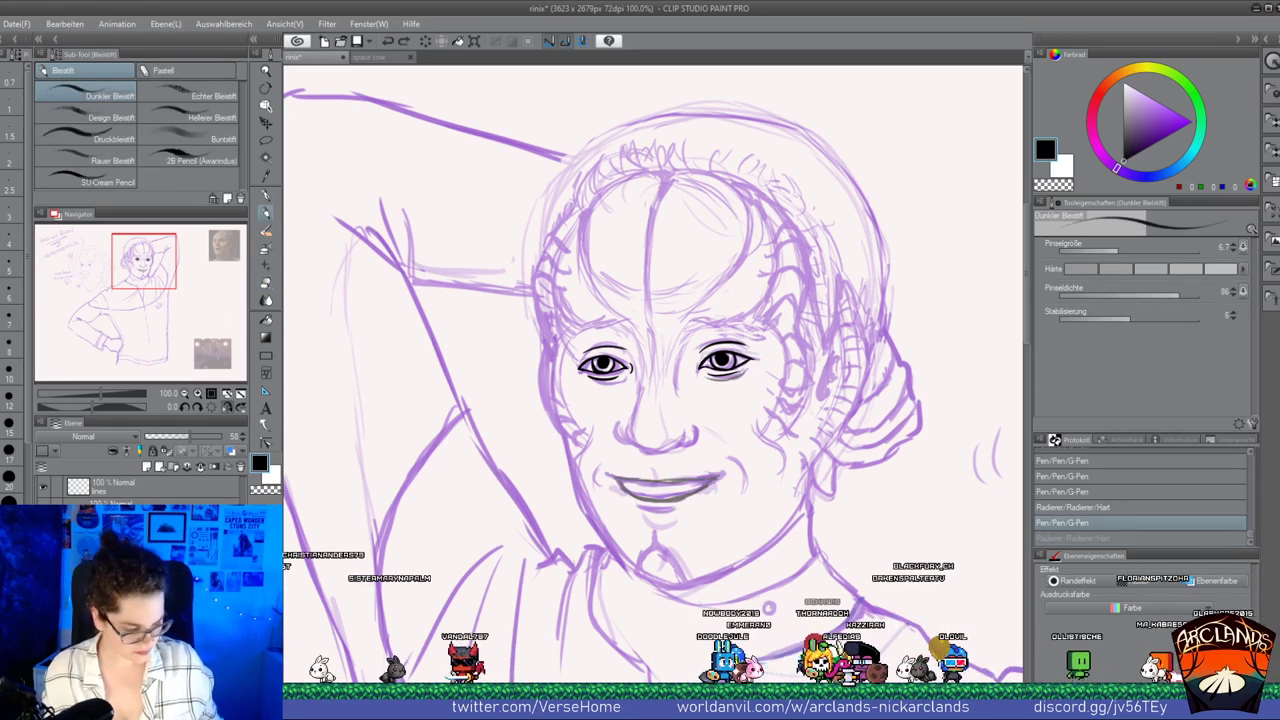
Fade the sketch layer to about 27% opacity, and pencil a cleaned-up open smile on a new raster layer
left_click_drag(178, 435, 168, 437)
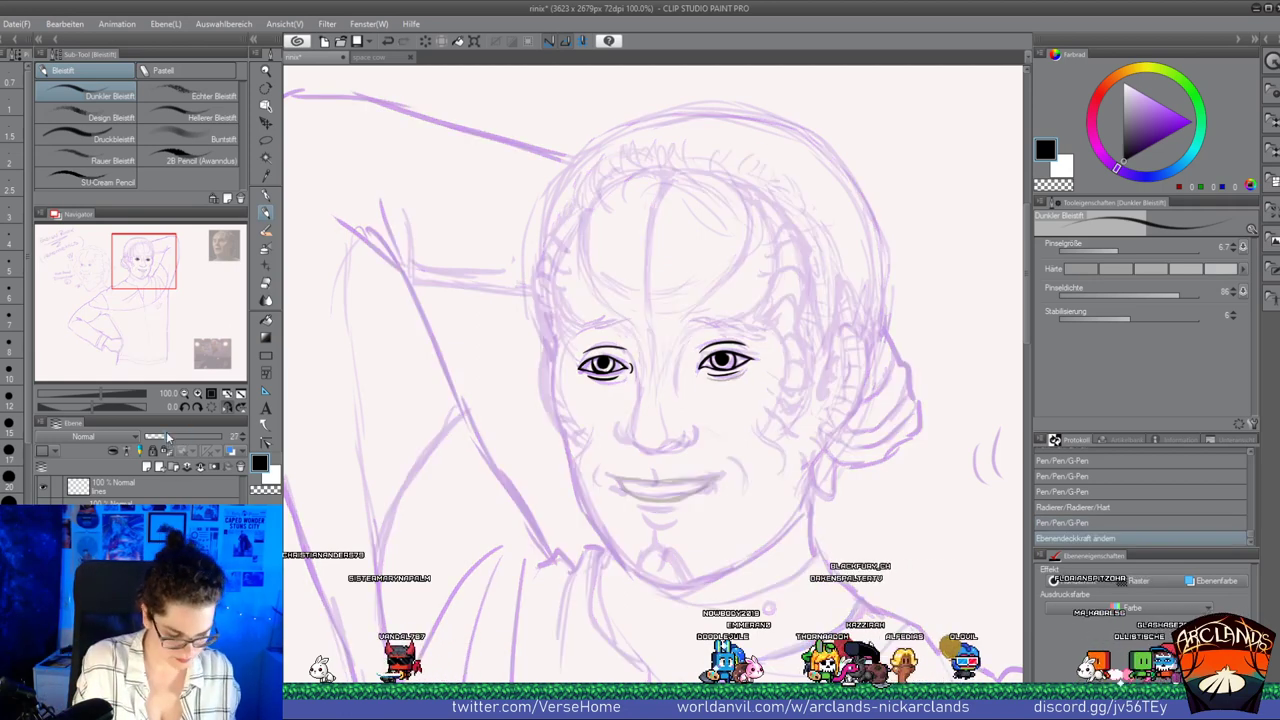
left_click(146, 467)
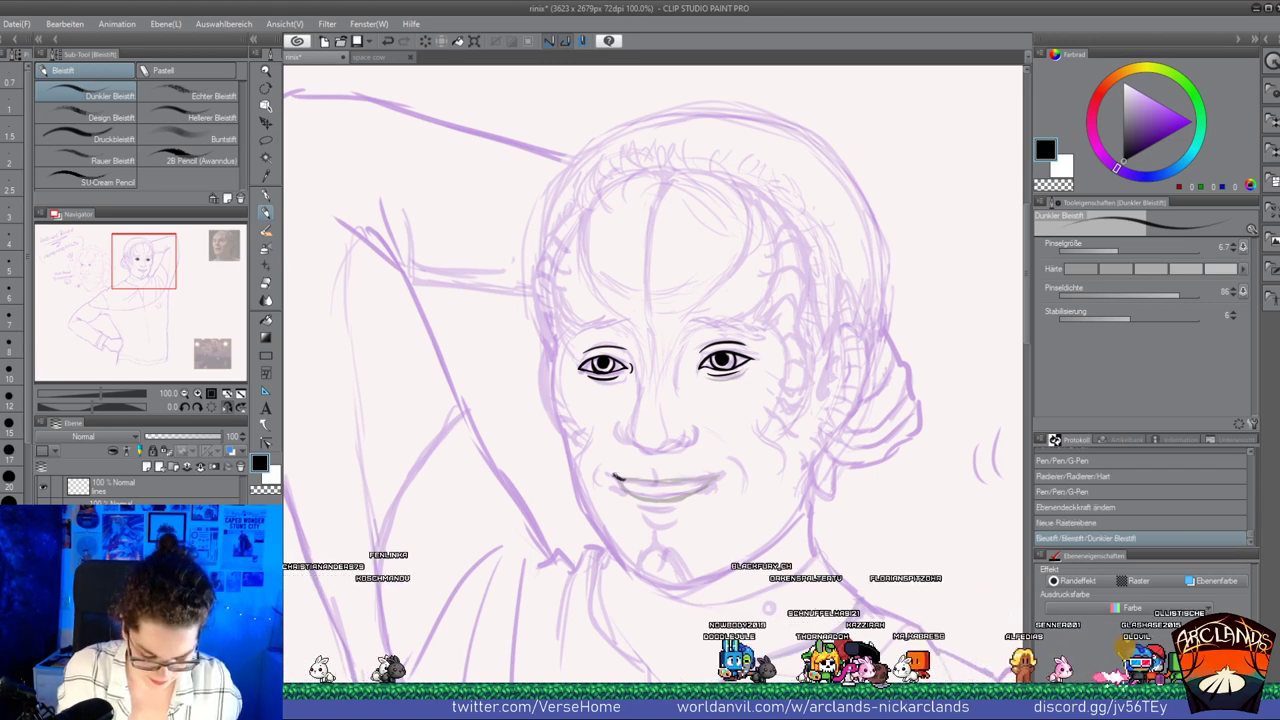
left_click_drag(614, 475, 715, 477)
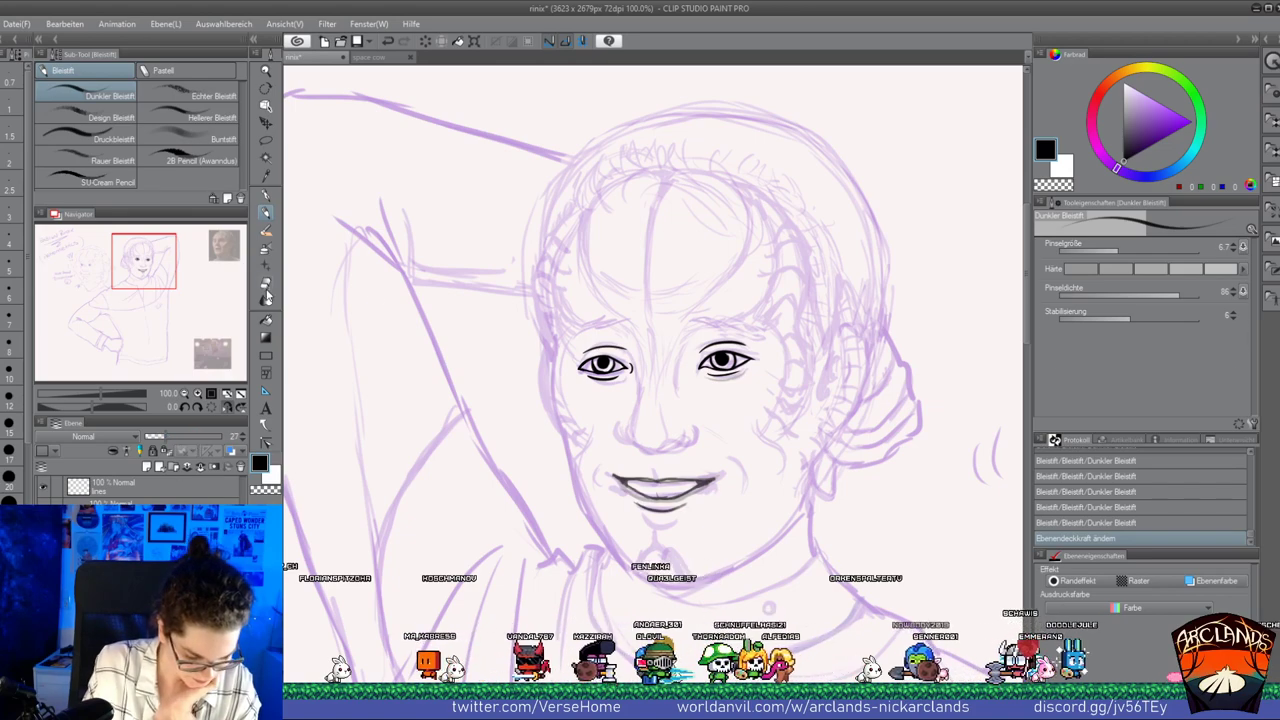
left_click(266, 288)
left_click_drag(641, 483, 700, 484)
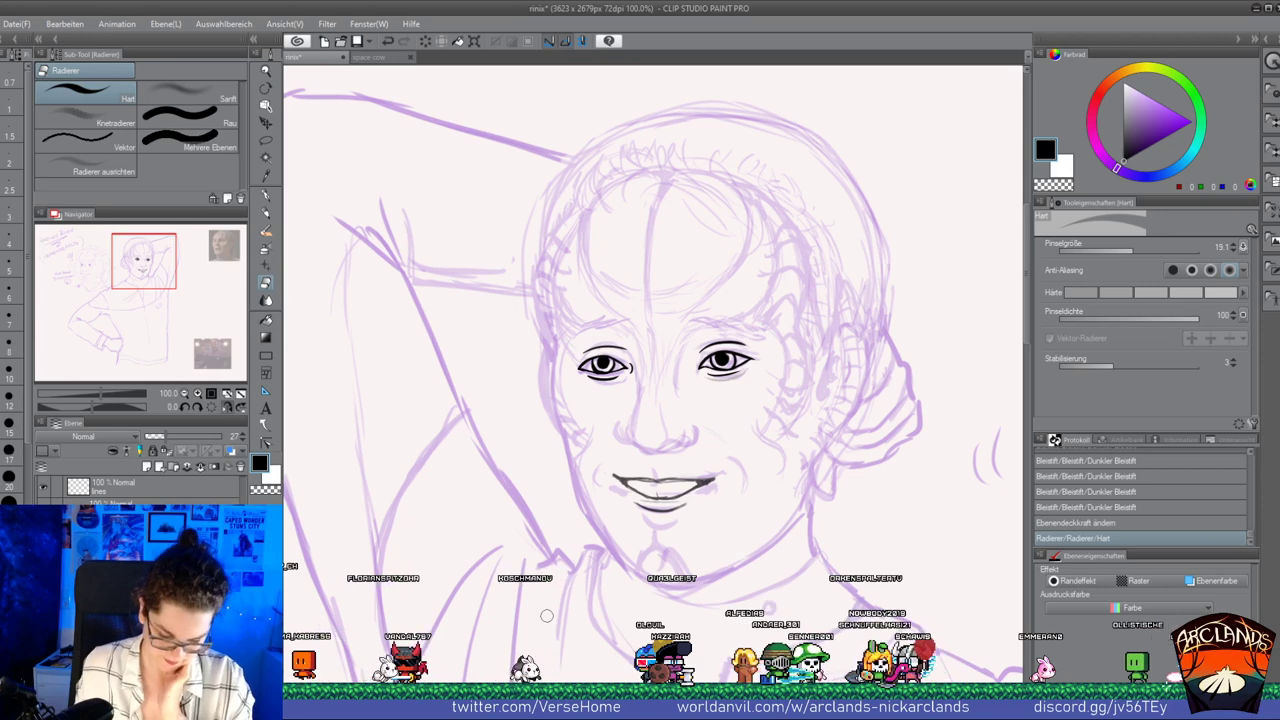
Shift the layer with the newly pencilled mouth slightly to adjust its placement on the face
left_click(140, 540)
left_click(266, 124)
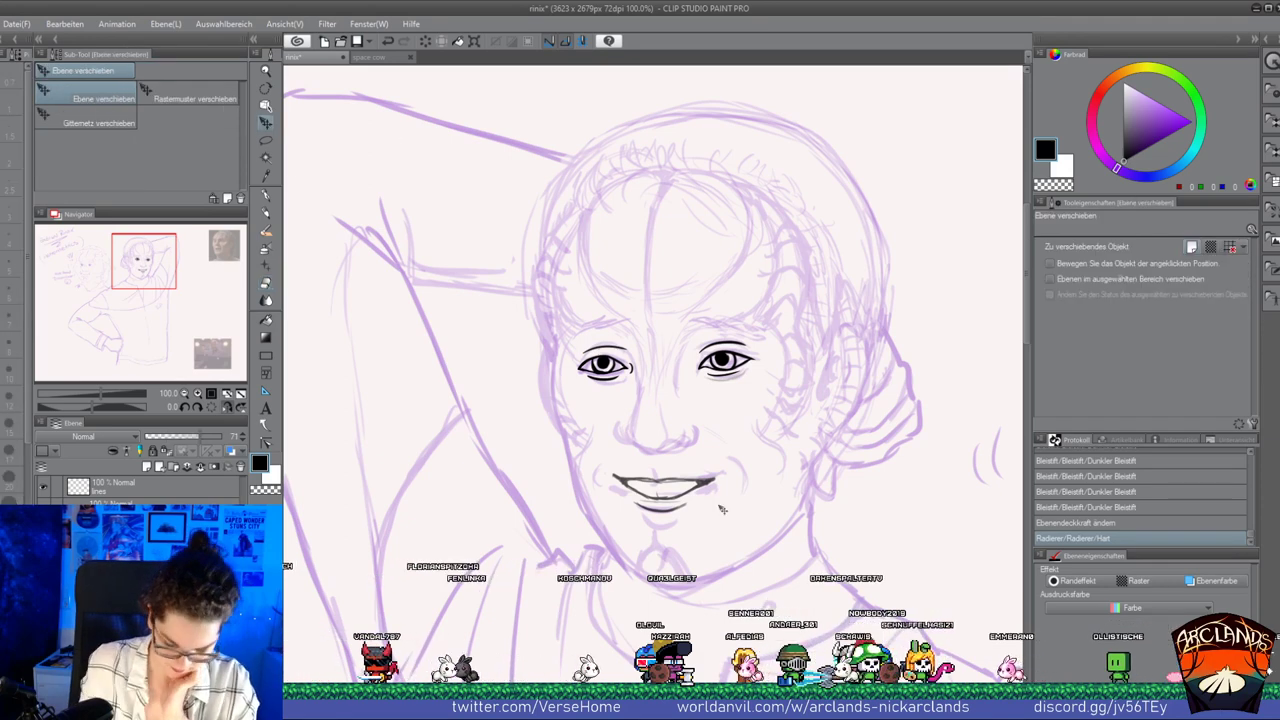
left_click_drag(722, 514, 726, 537)
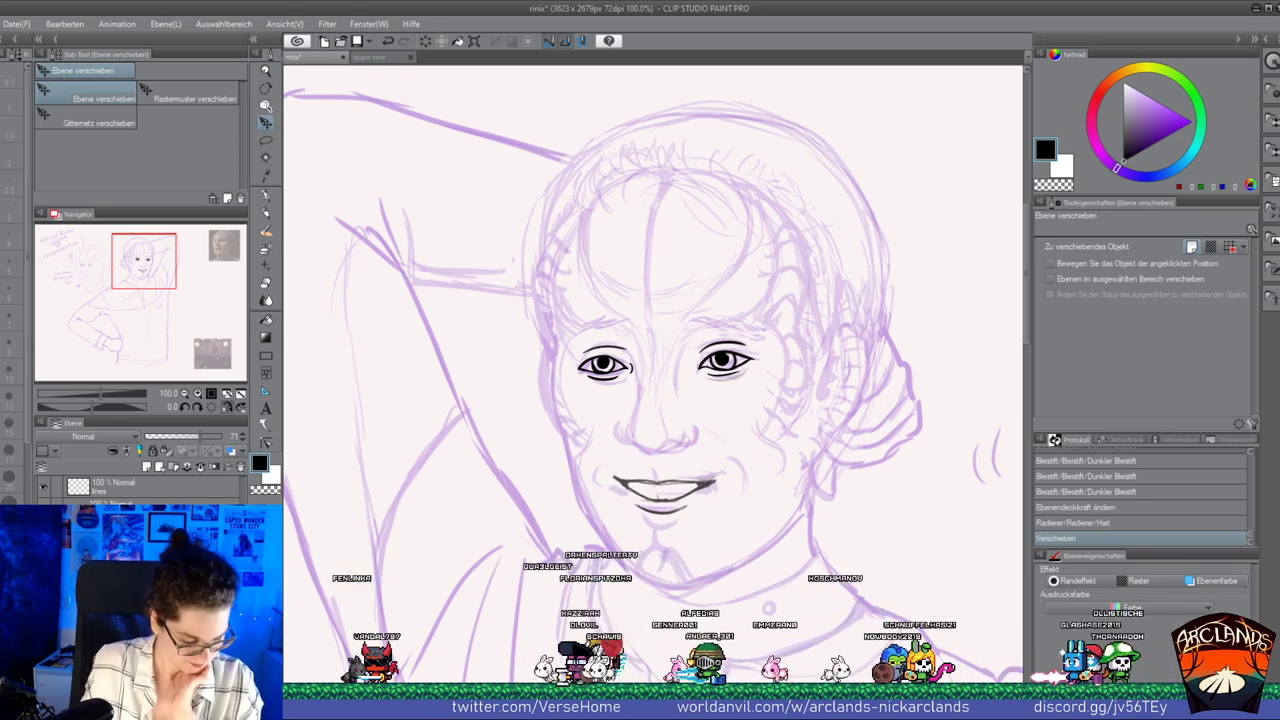
Ink the nose, its bridge lines and the forehead's central ridge on the lines layer with the G-Pen
left_click(179, 484)
key("p")
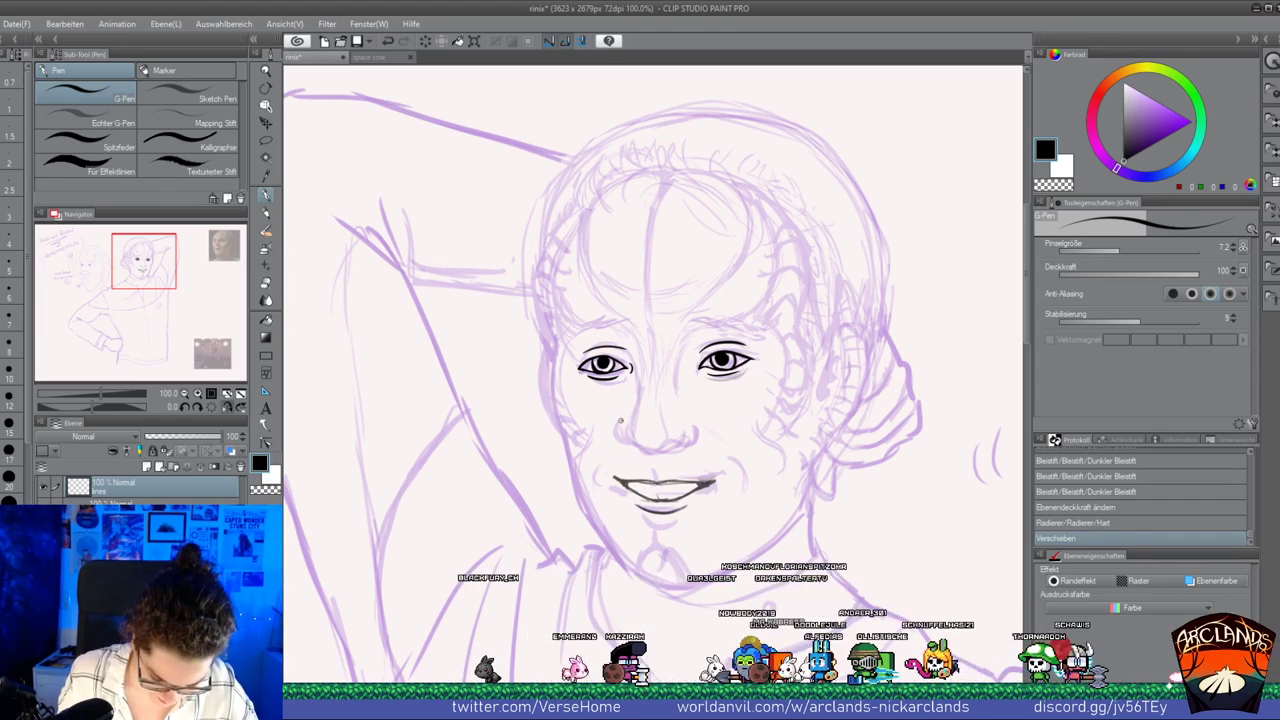
mouse_move(619, 430)
left_mouse_down()
mouse_move(656, 455)
mouse_move(695, 428)
left_mouse_up()
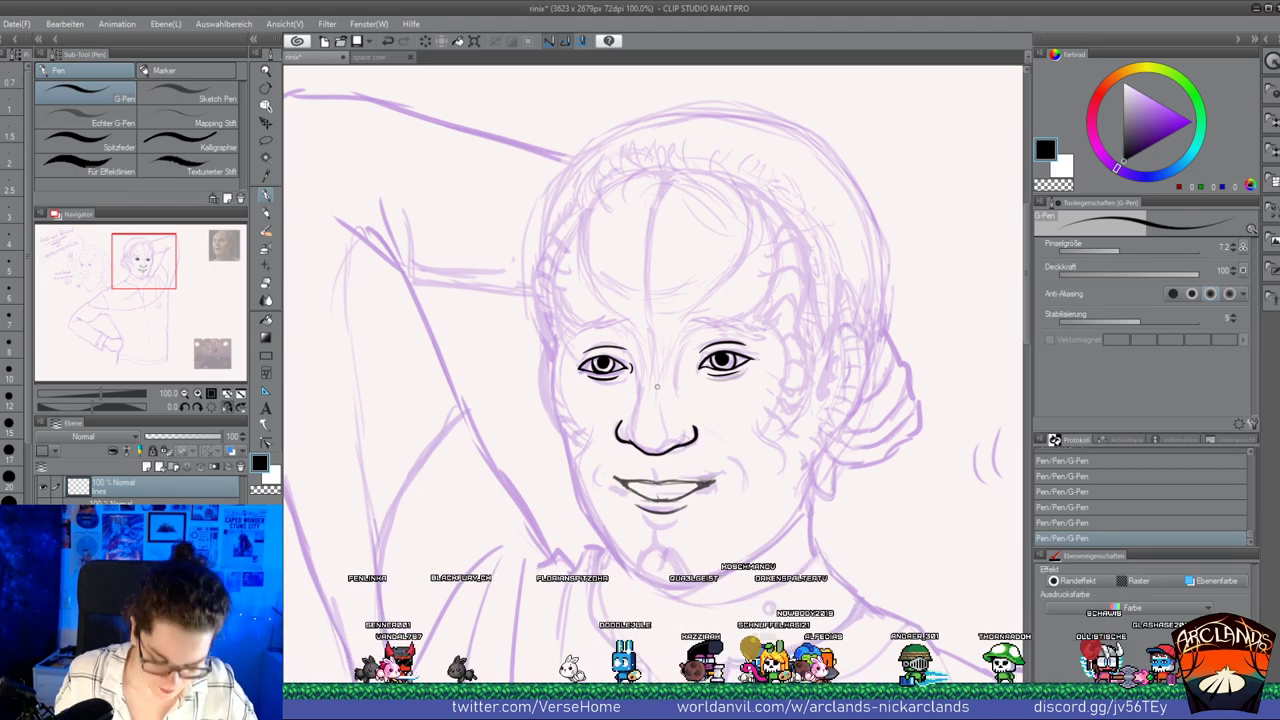
left_click_drag(631, 424, 640, 389)
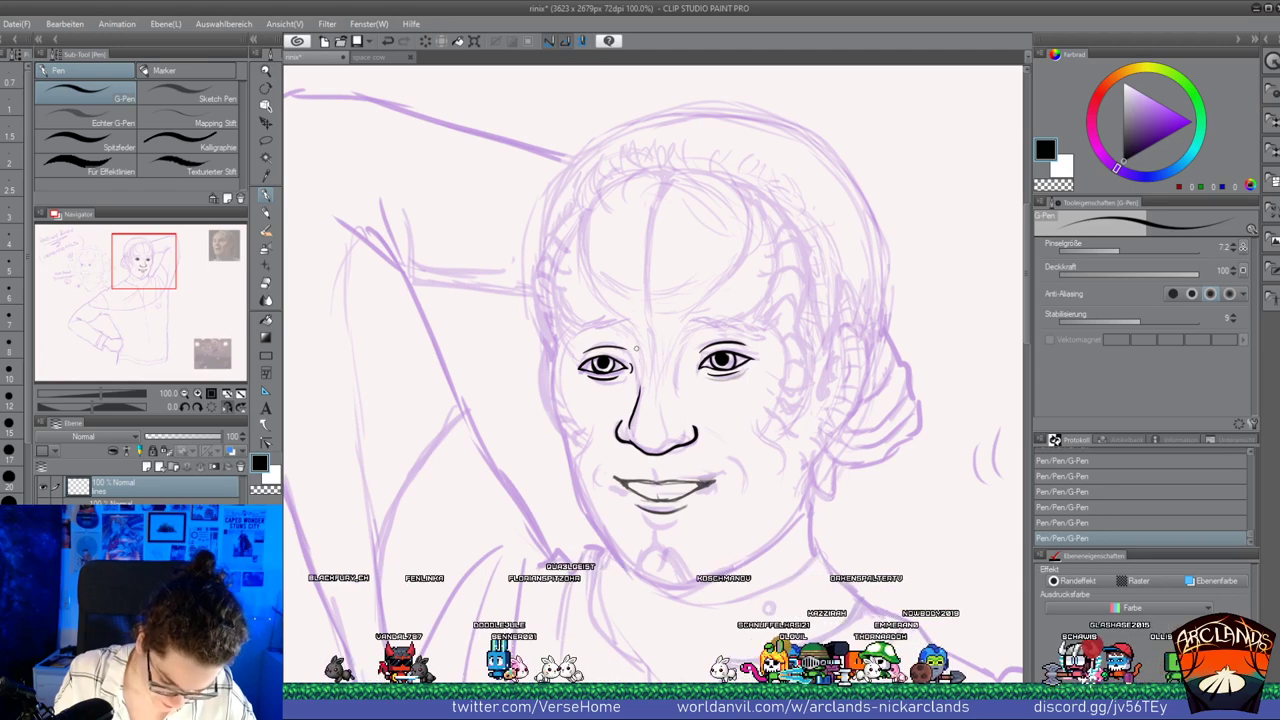
mouse_move(648, 323)
left_mouse_down()
mouse_move(654, 352)
mouse_move(644, 293)
left_mouse_up()
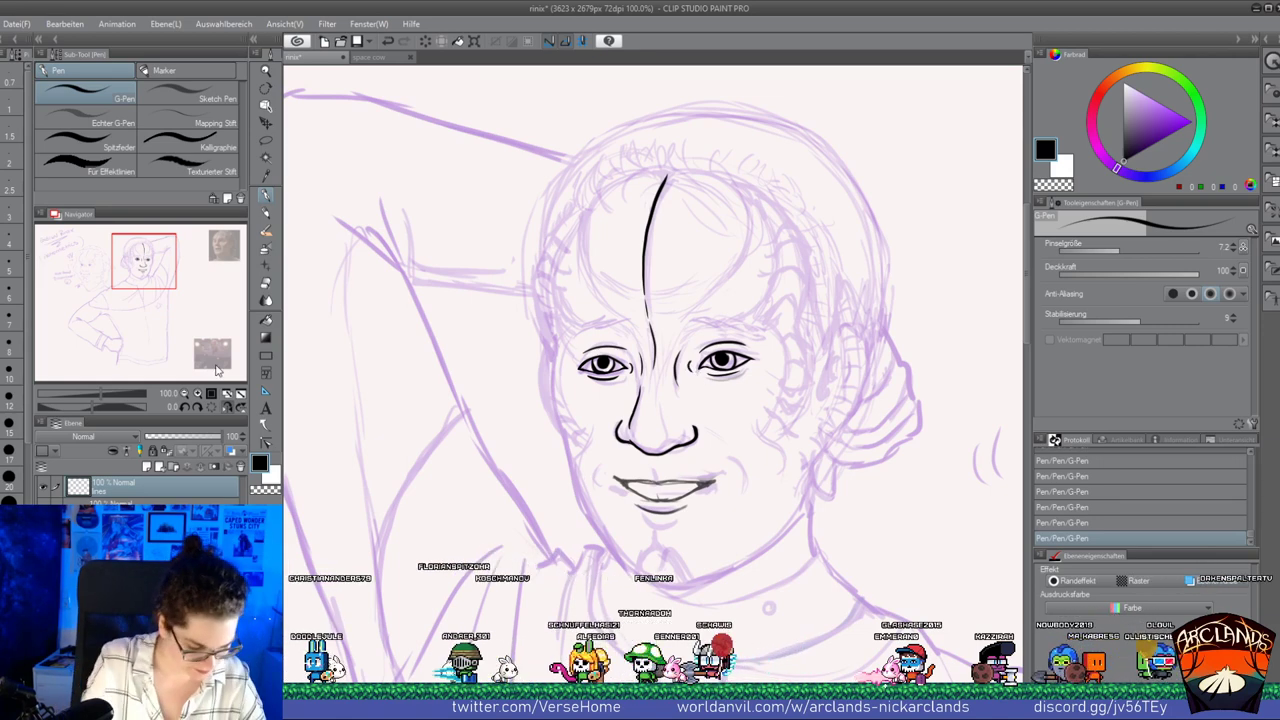
Mirror the view and adjust the pencilled mouth's angle and position with small transforms and nudges to balance the face
left_click(228, 408)
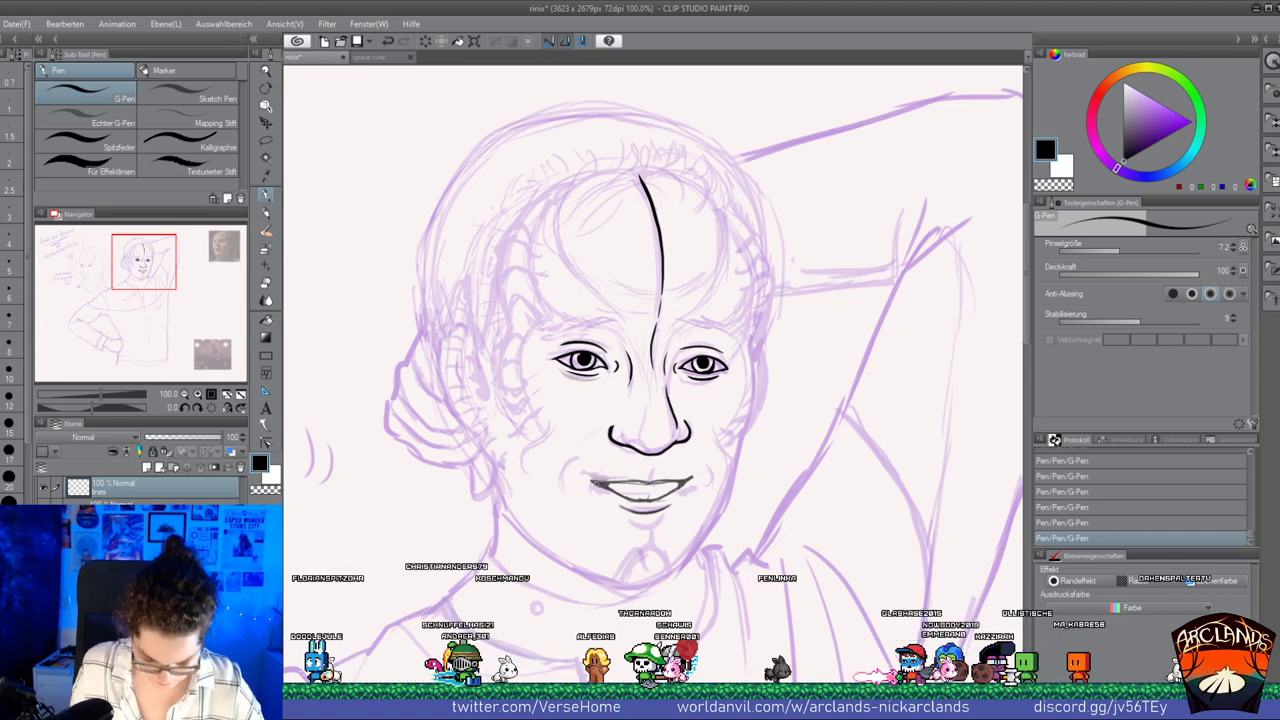
left_click(160, 530)
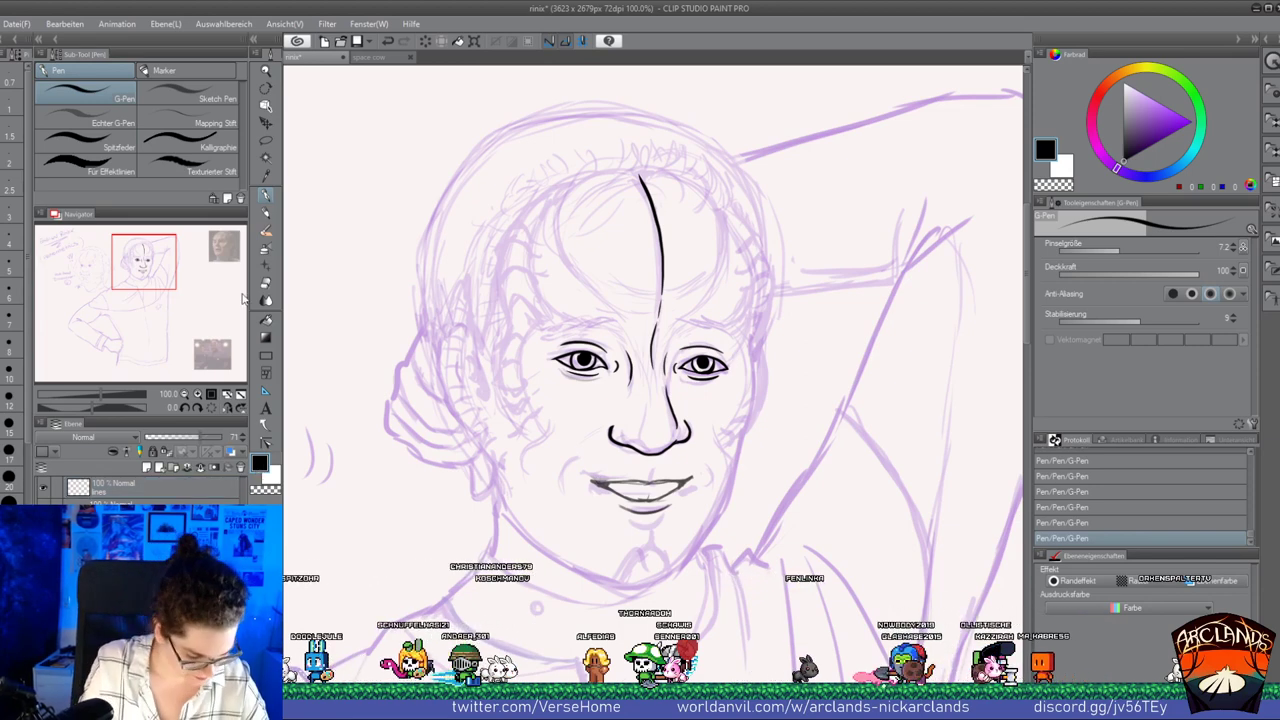
left_click(266, 124)
key("ctrl+t")
left_click_drag(724, 467, 665, 496)
left_click(628, 538)
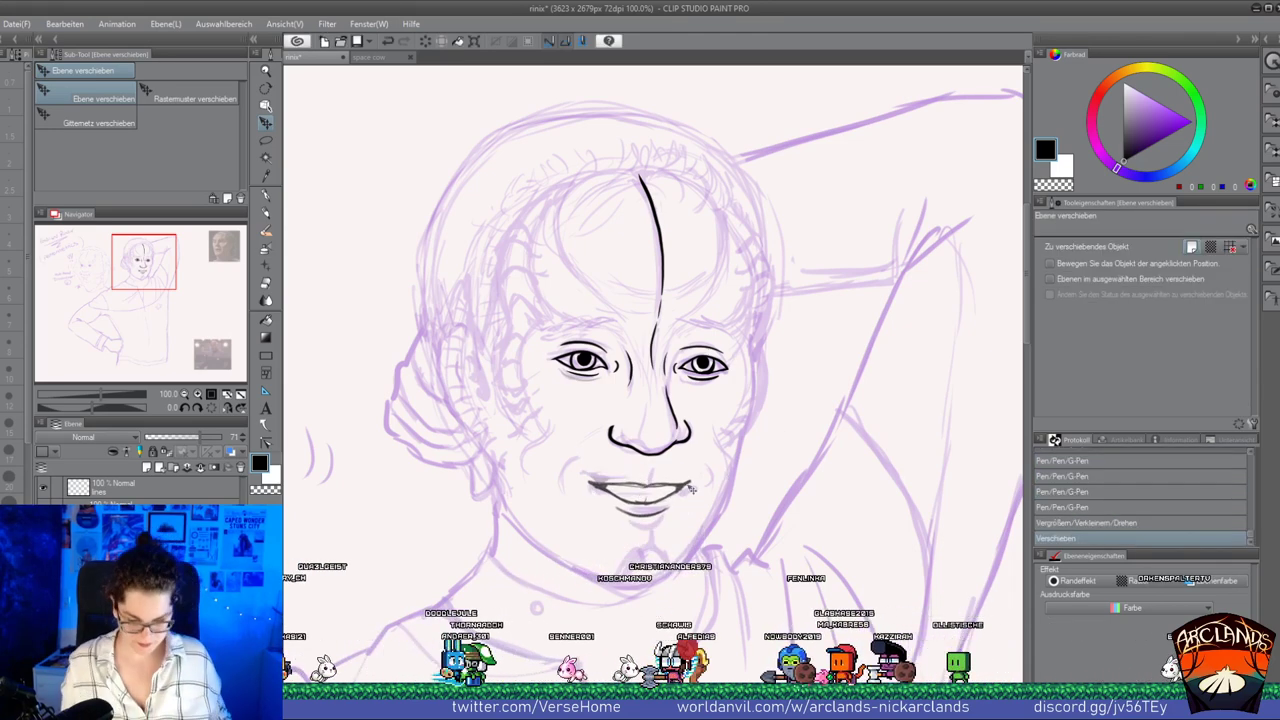
key("ctrl+t")
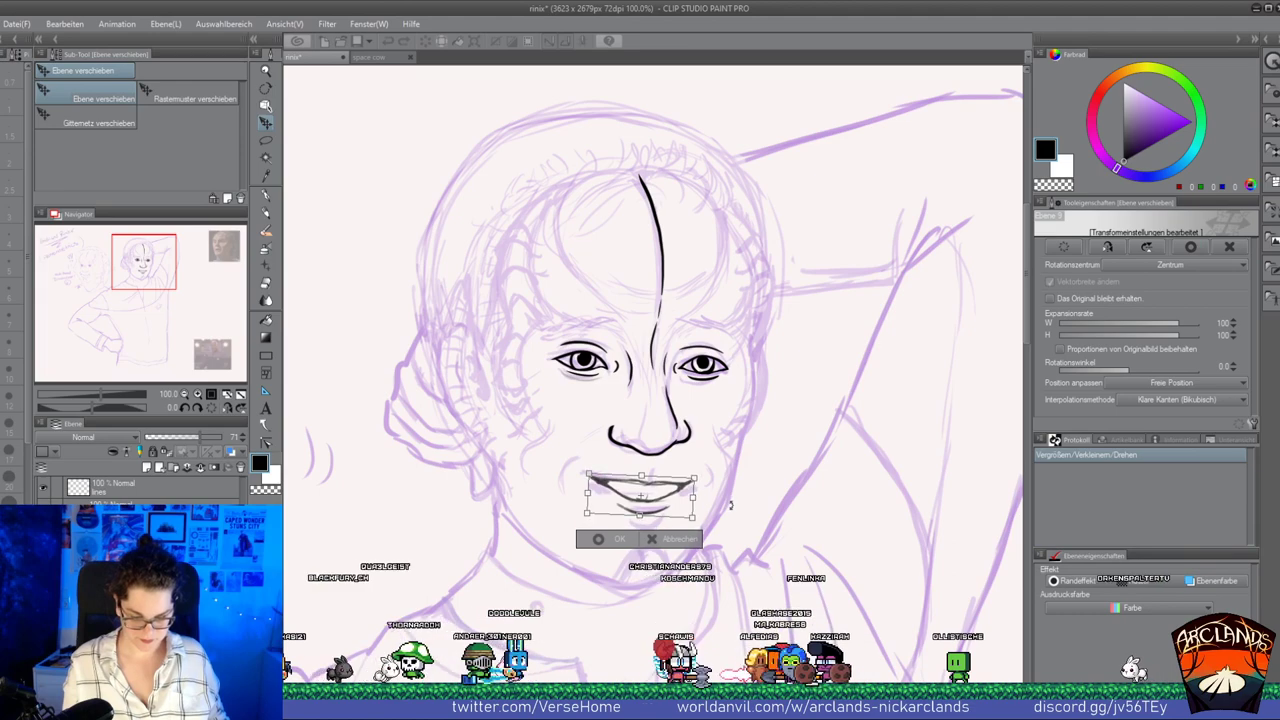
left_click_drag(690, 513, 687, 510)
key("Return")
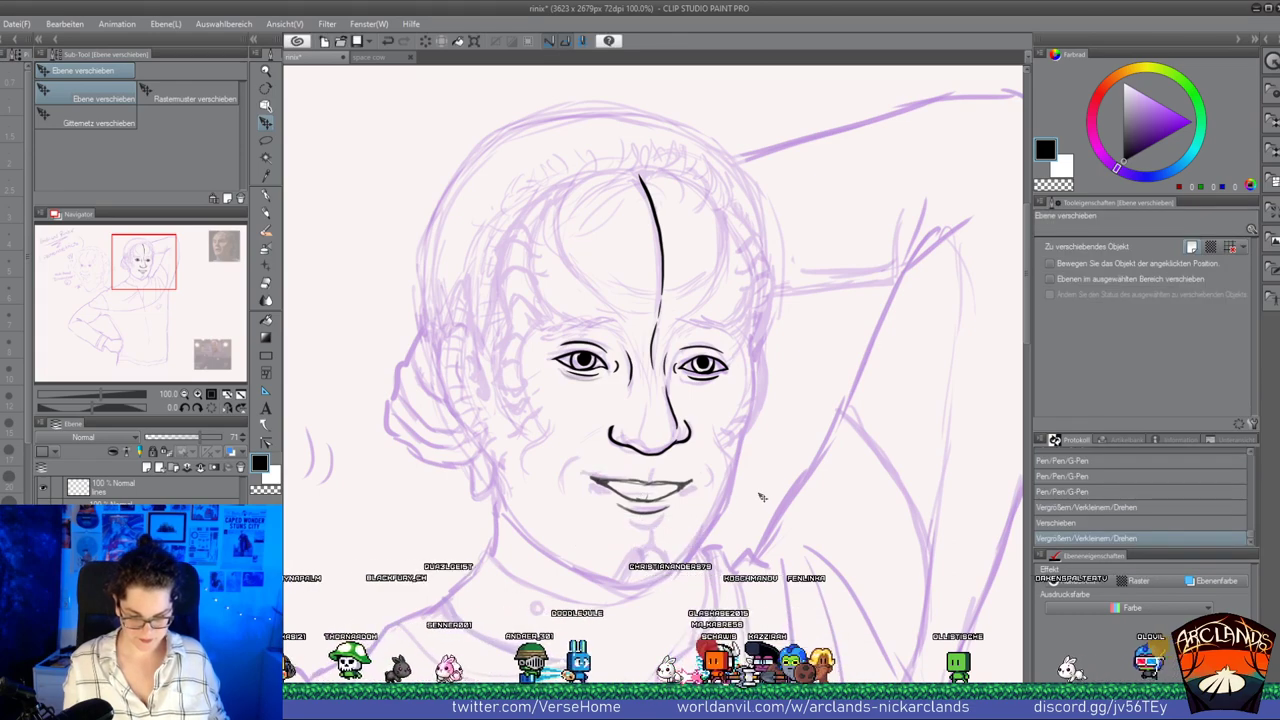
left_click_drag(762, 500, 763, 500)
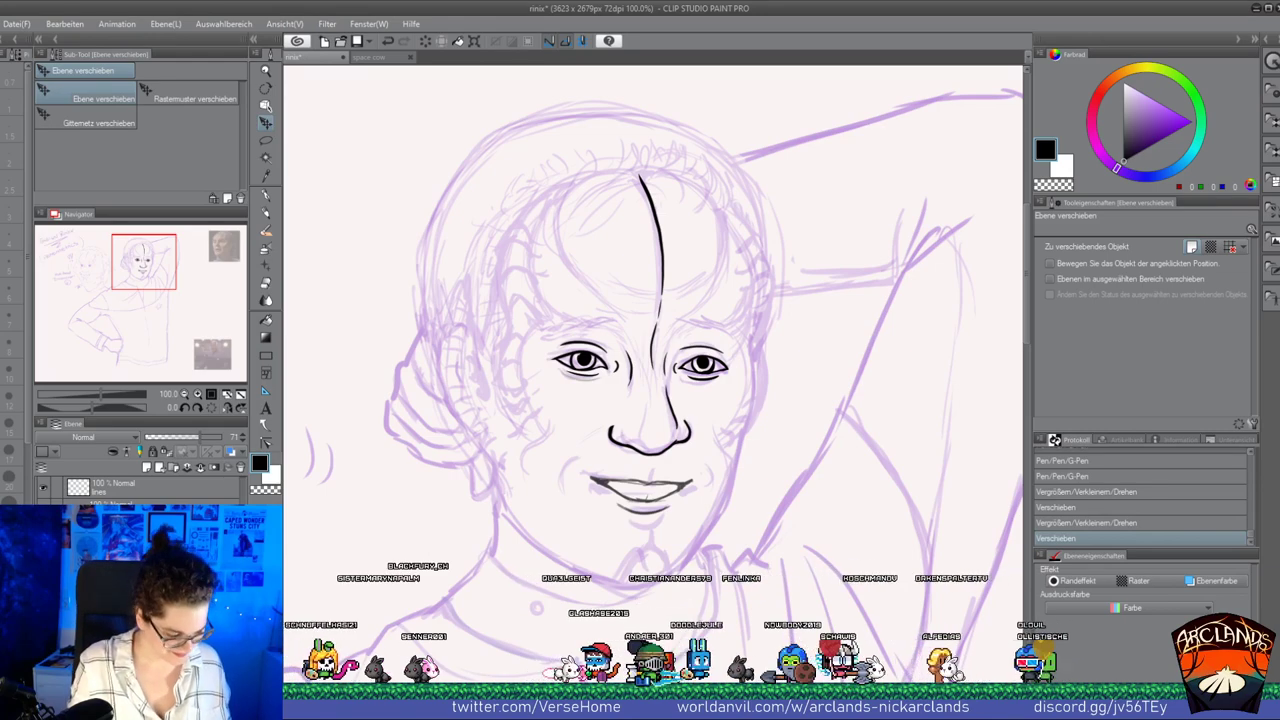
Redraw the jaw and chin contour in dark pencil and raise the sketch layer's opacity to about 43%
key("p")
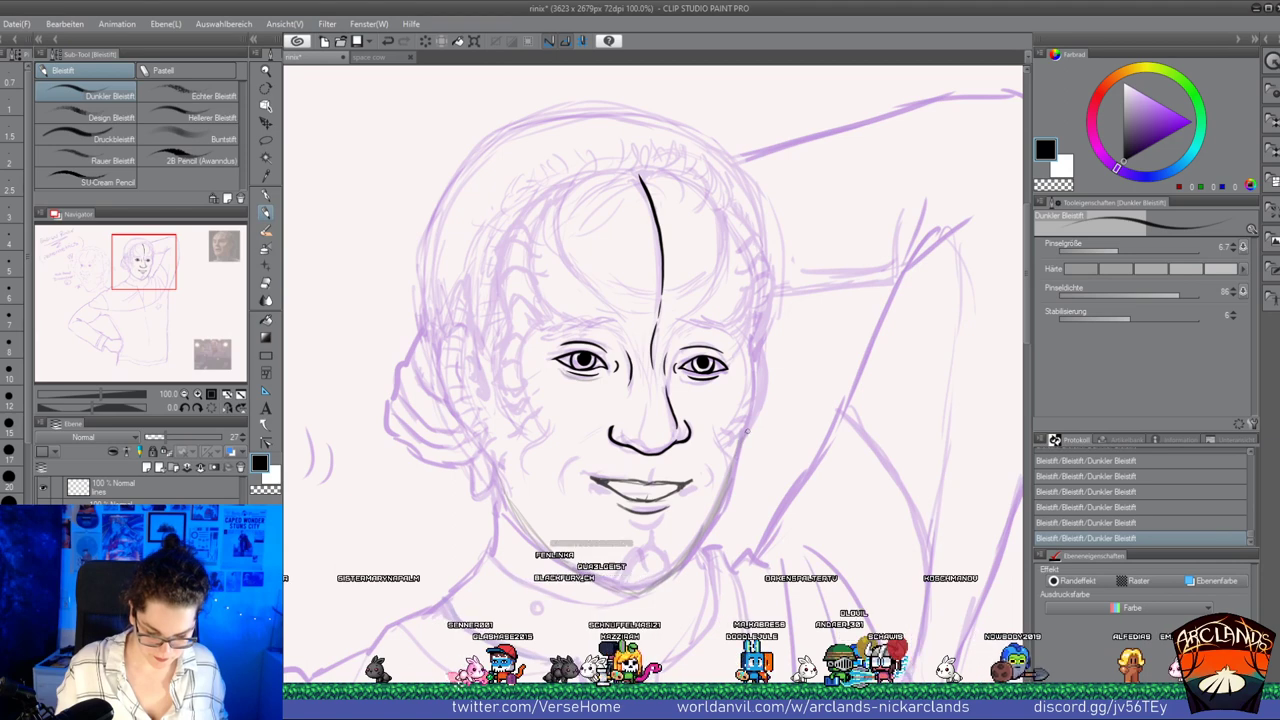
left_click(187, 436)
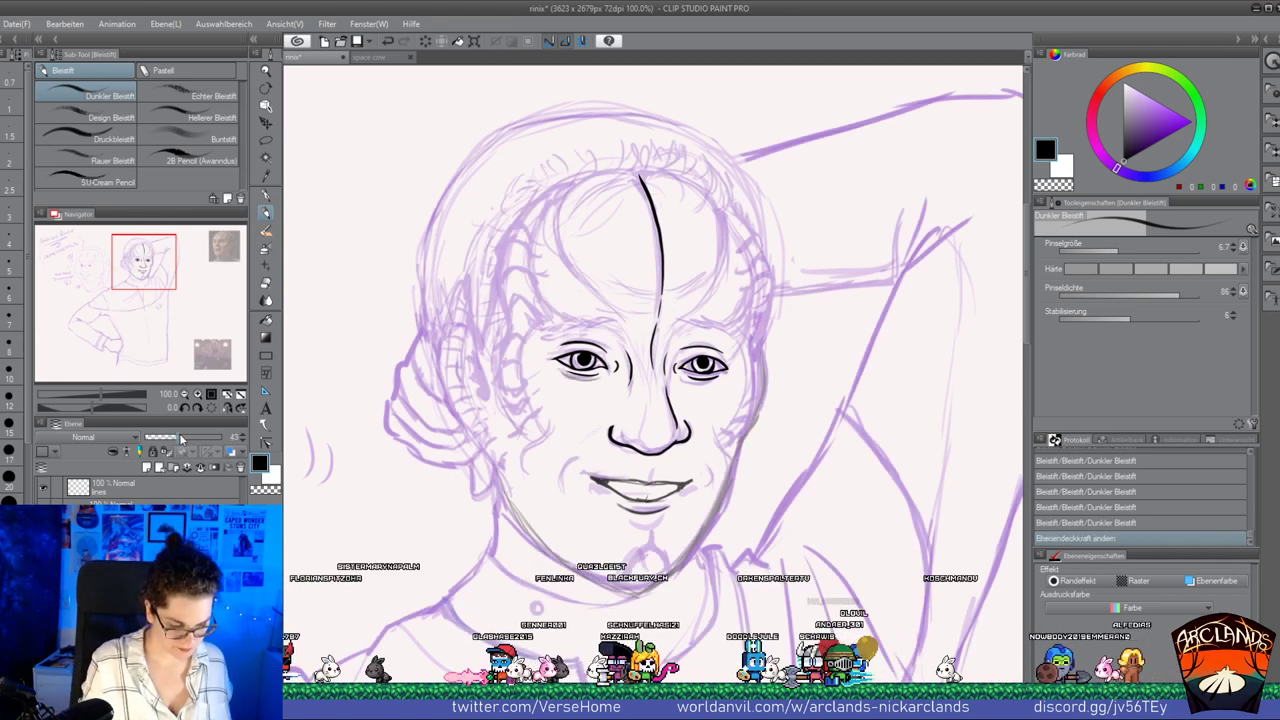
Ink the smiling mouth on the lines layer with the G-Pen, covering the lip line, teeth edge and lower lip
left_click(170, 490)
key("p")
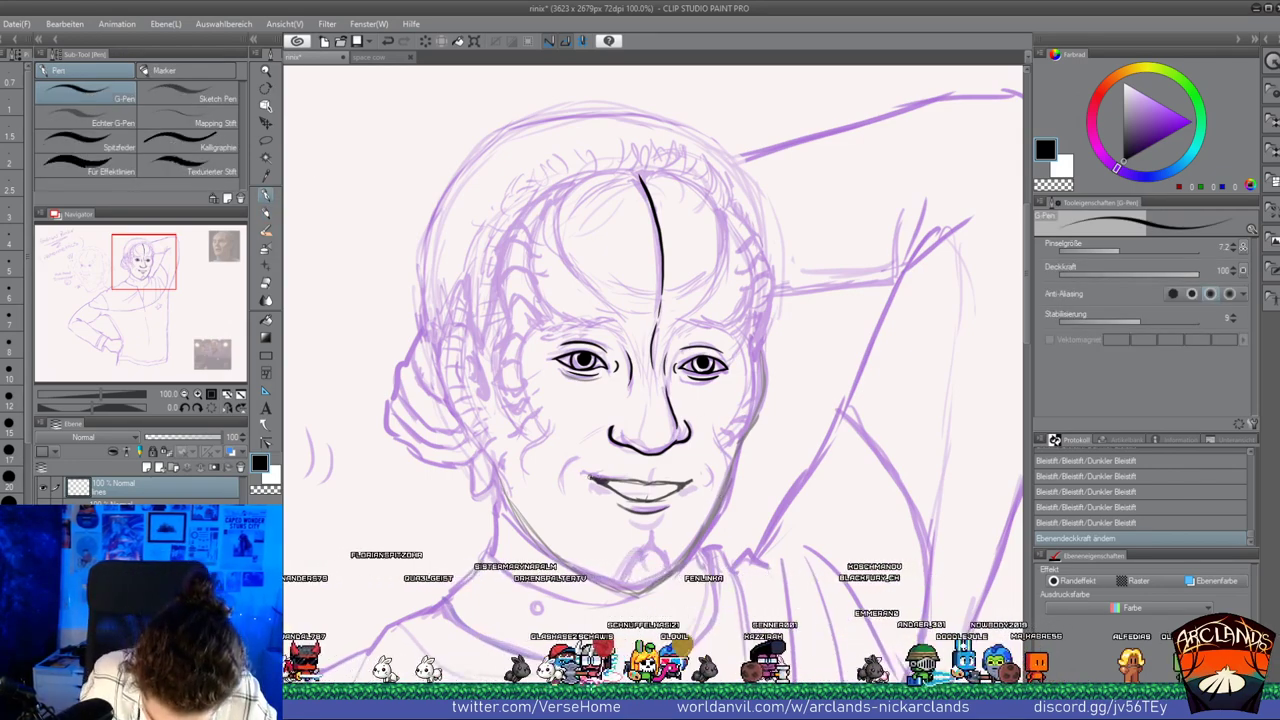
left_click_drag(591, 477, 604, 482)
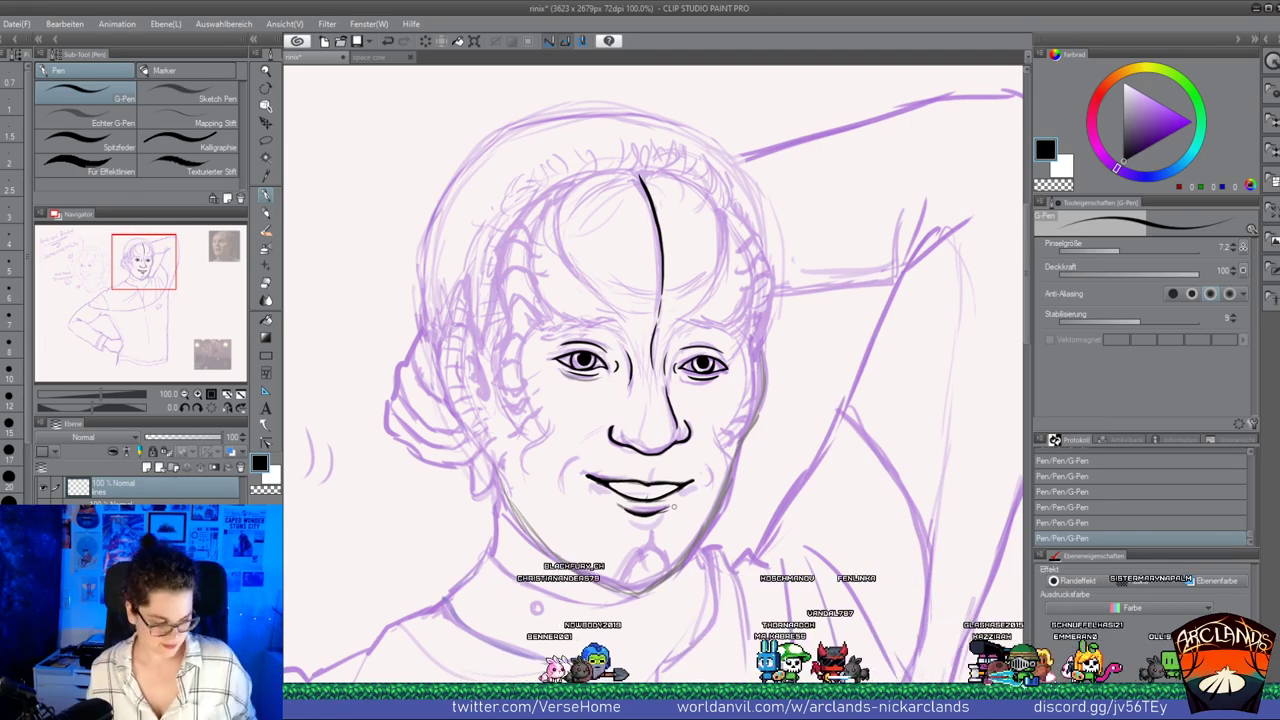
Undo the last stroke and ink the smile creases beside the nose and the corners of the mouth
key("ctrl+z")
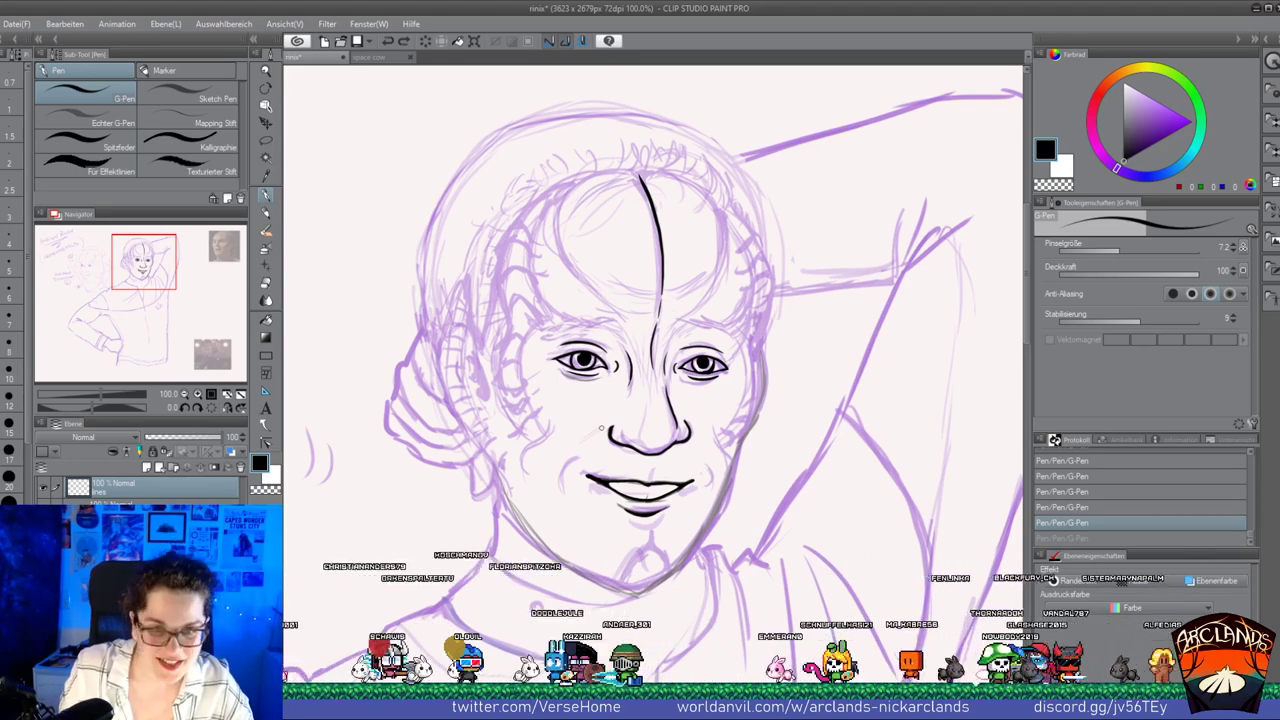
mouse_move(602, 428)
left_mouse_down()
mouse_move(591, 434)
mouse_move(606, 442)
left_mouse_up()
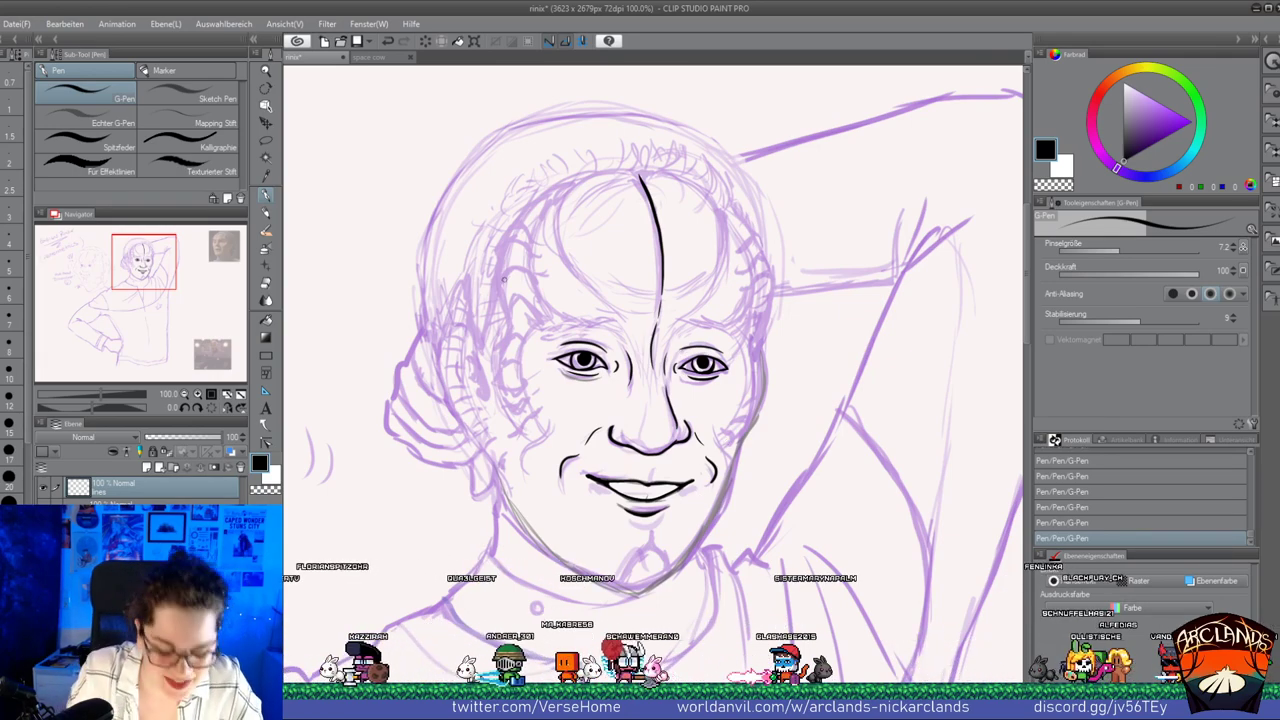
Clean up the lines around the eyes with the hard eraser and ink both bushy eyebrows with the G-Pen
key("e")
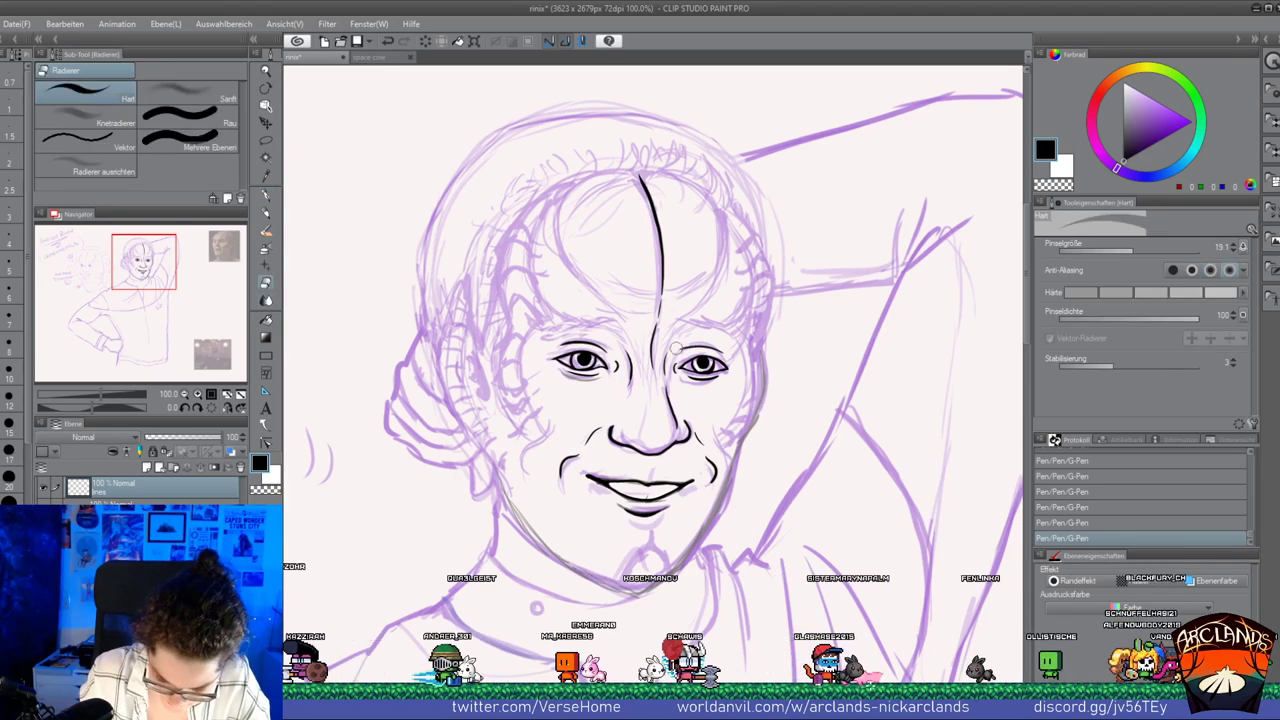
left_click_drag(553, 342, 572, 337)
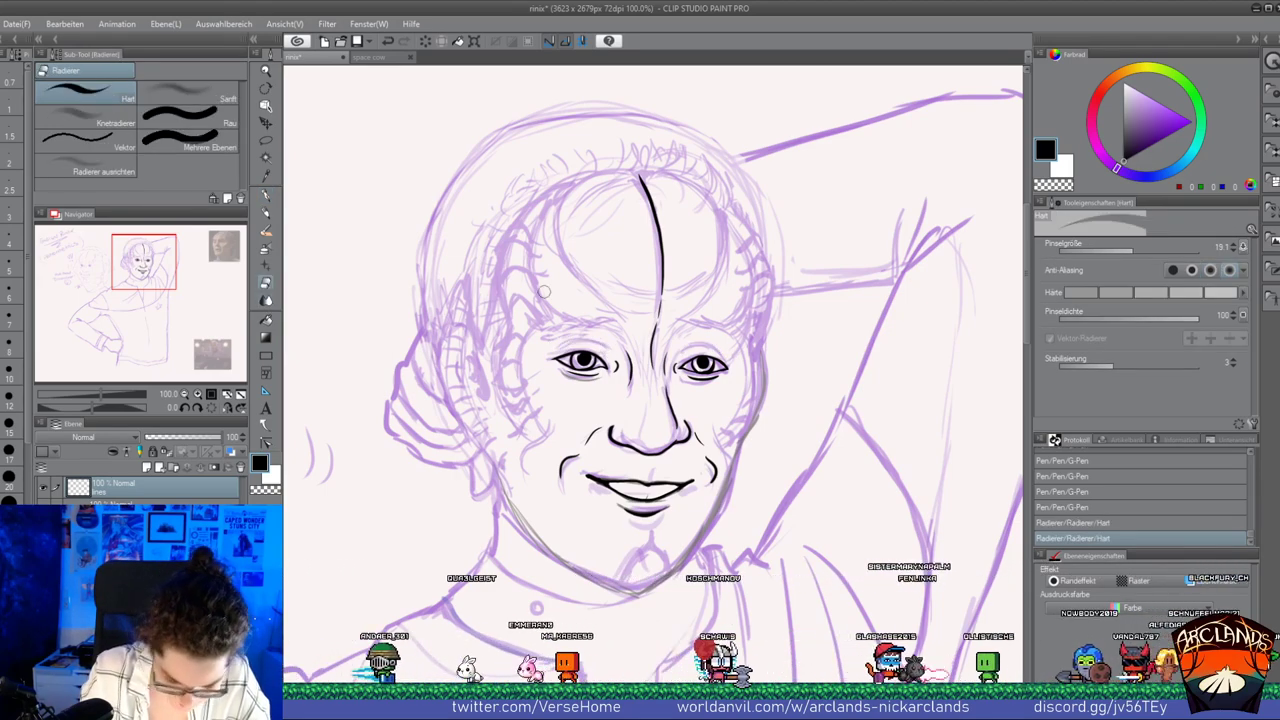
key("p")
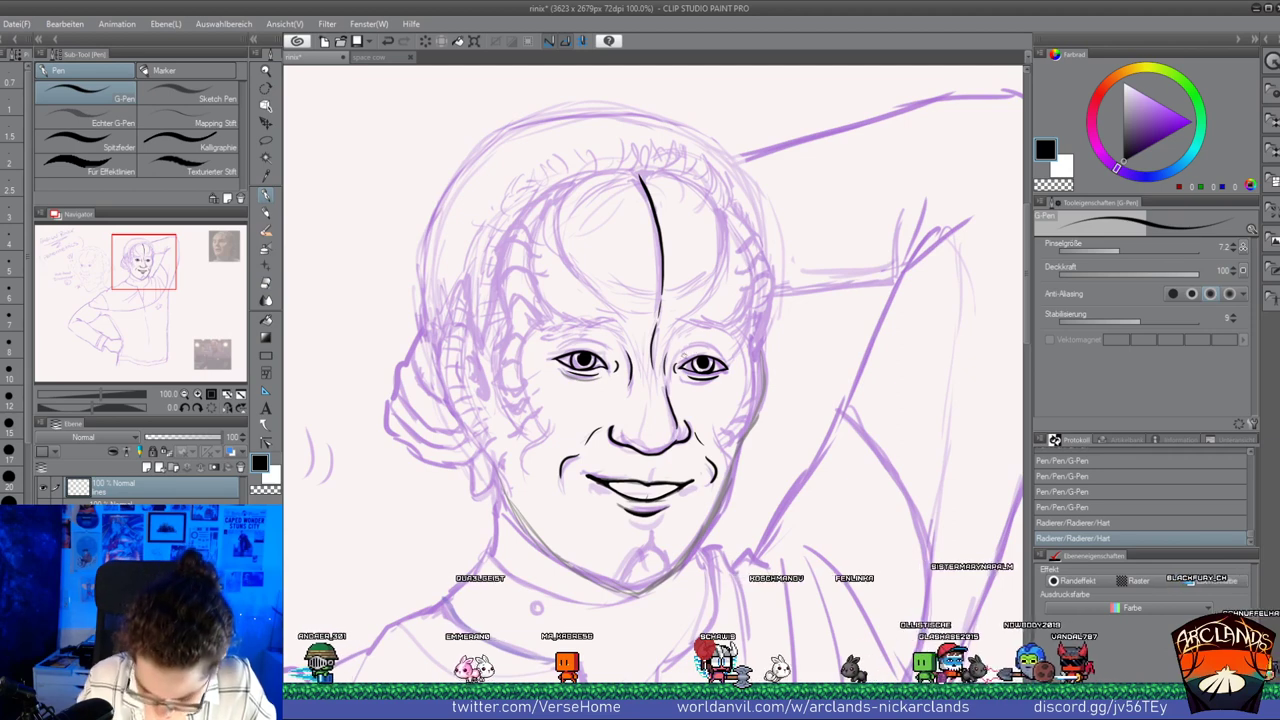
mouse_move(674, 360)
left_mouse_down()
mouse_move(679, 373)
mouse_move(725, 356)
left_mouse_up()
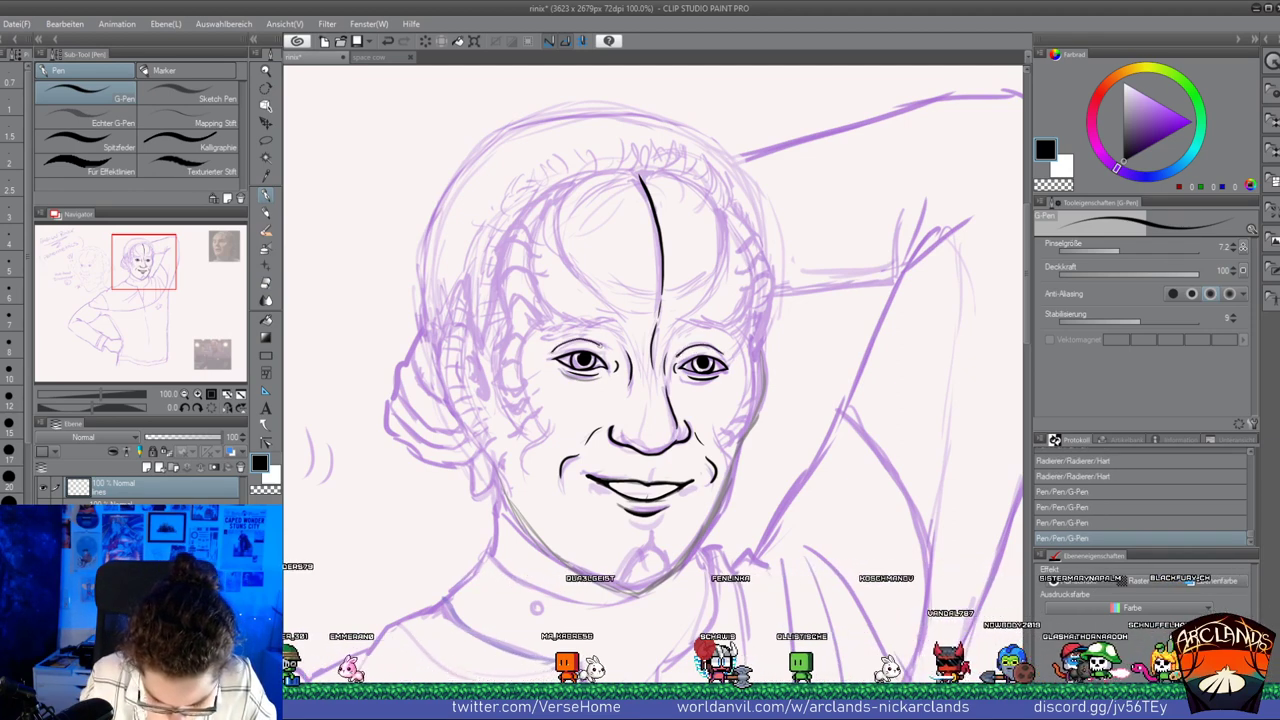
left_click_drag(610, 353, 617, 367)
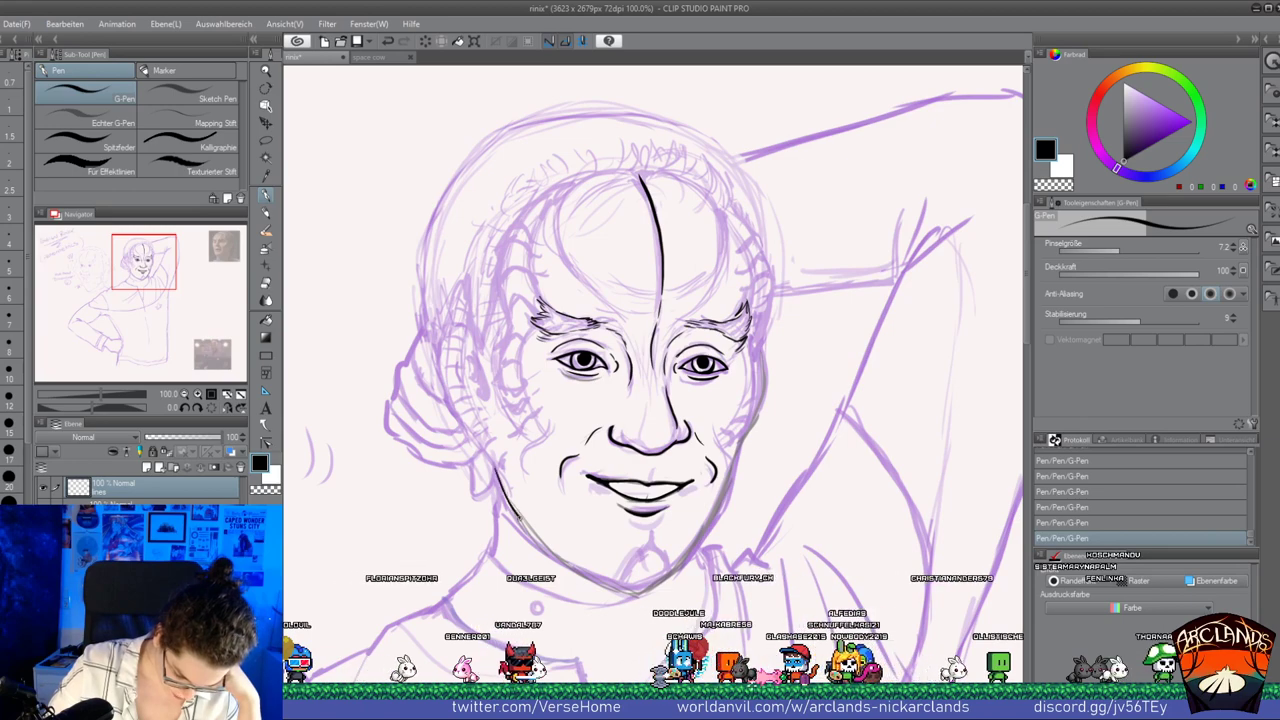
Redo the jaw stroke and ink the full jaw contour down both cheeks to the chin with the G-Pen
left_click_drag(538, 541, 600, 585)
key("ctrl+z")
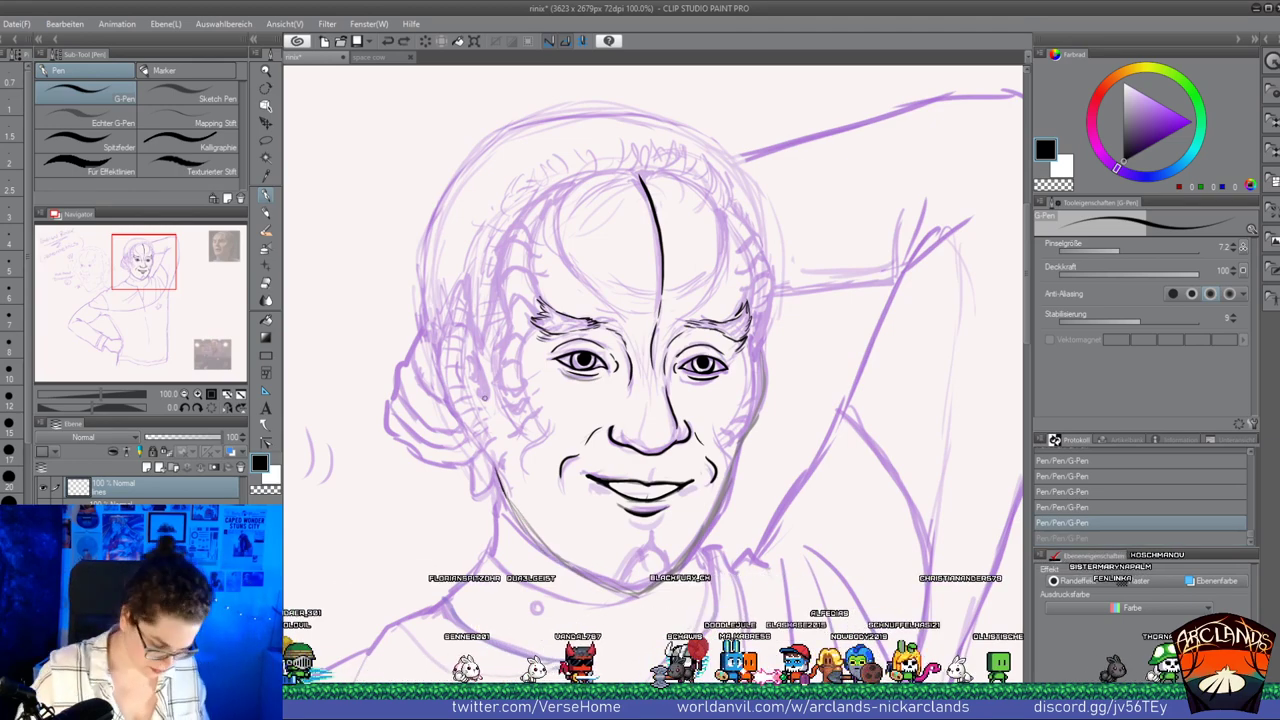
left_click_drag(496, 469, 510, 500)
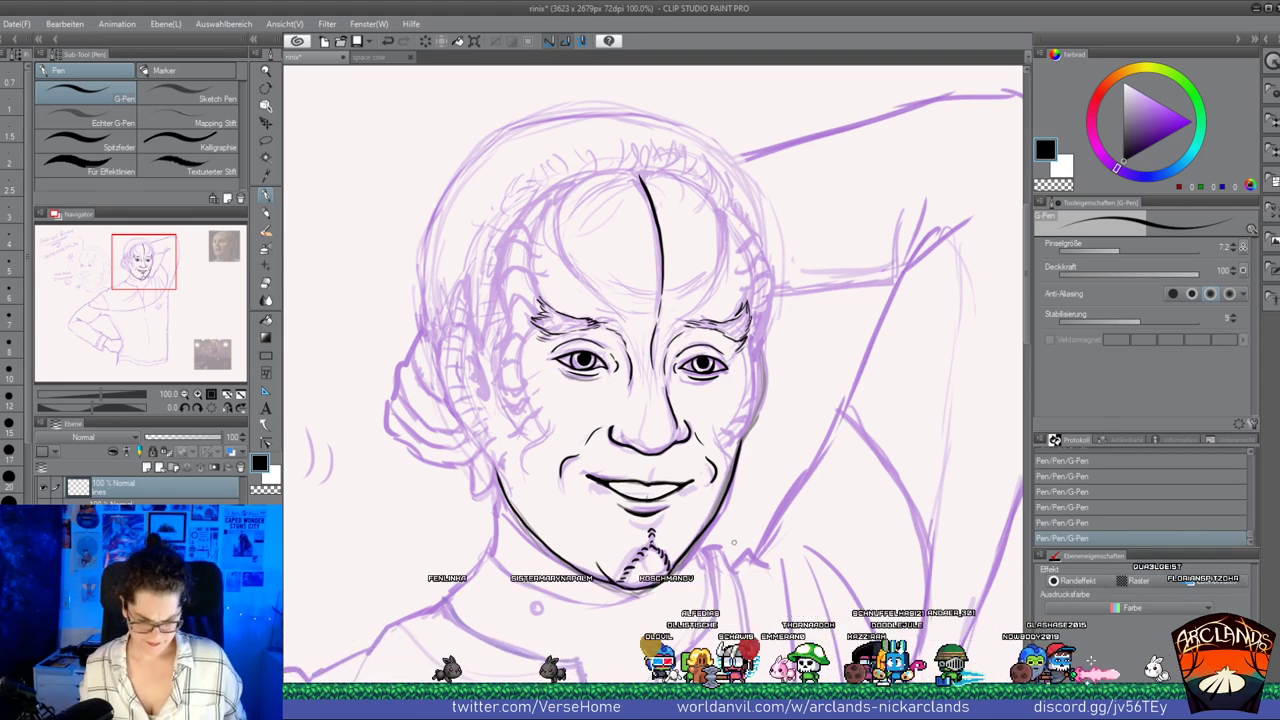
Undo the stitch-like ridge strokes on the chin
key("ctrl+z")
key("ctrl+z")
key("ctrl+z")
key("ctrl+z")
key("ctrl+z")
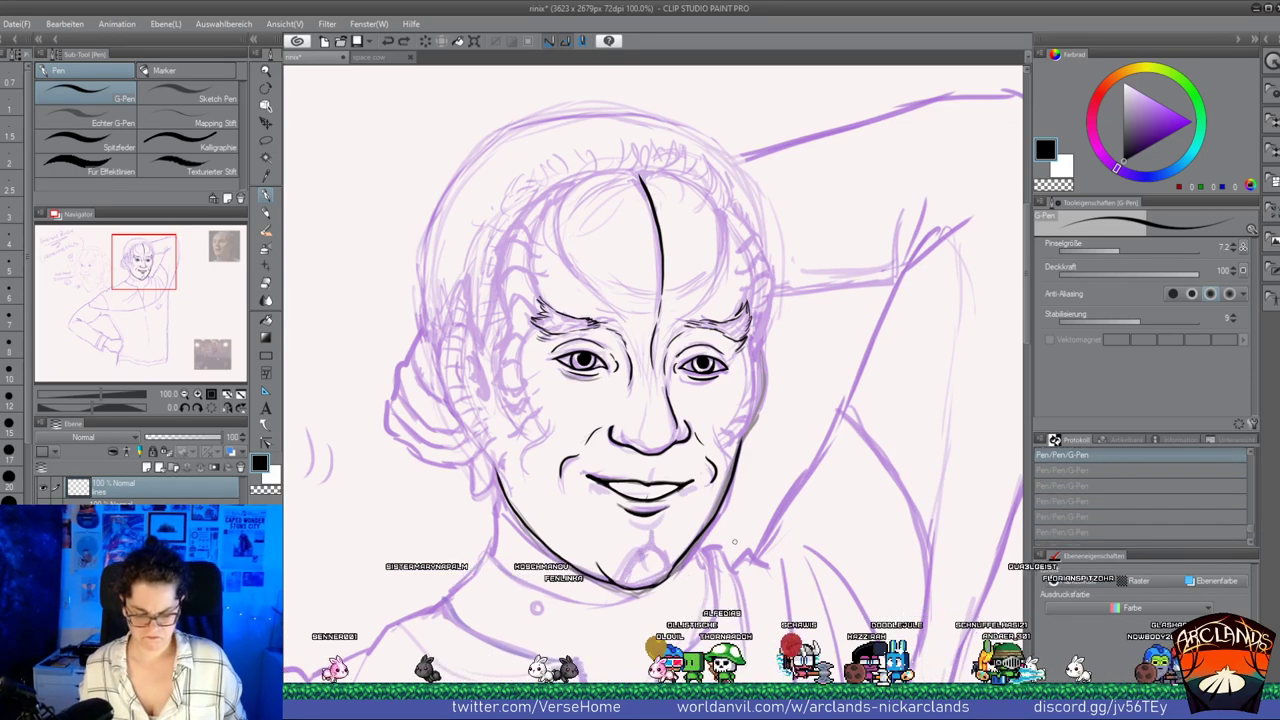
Reduce the G-Pen to size 5.0 and ink the stitch-like ridges forming a triangle on the chin
scroll(723, 429, "up", 2)
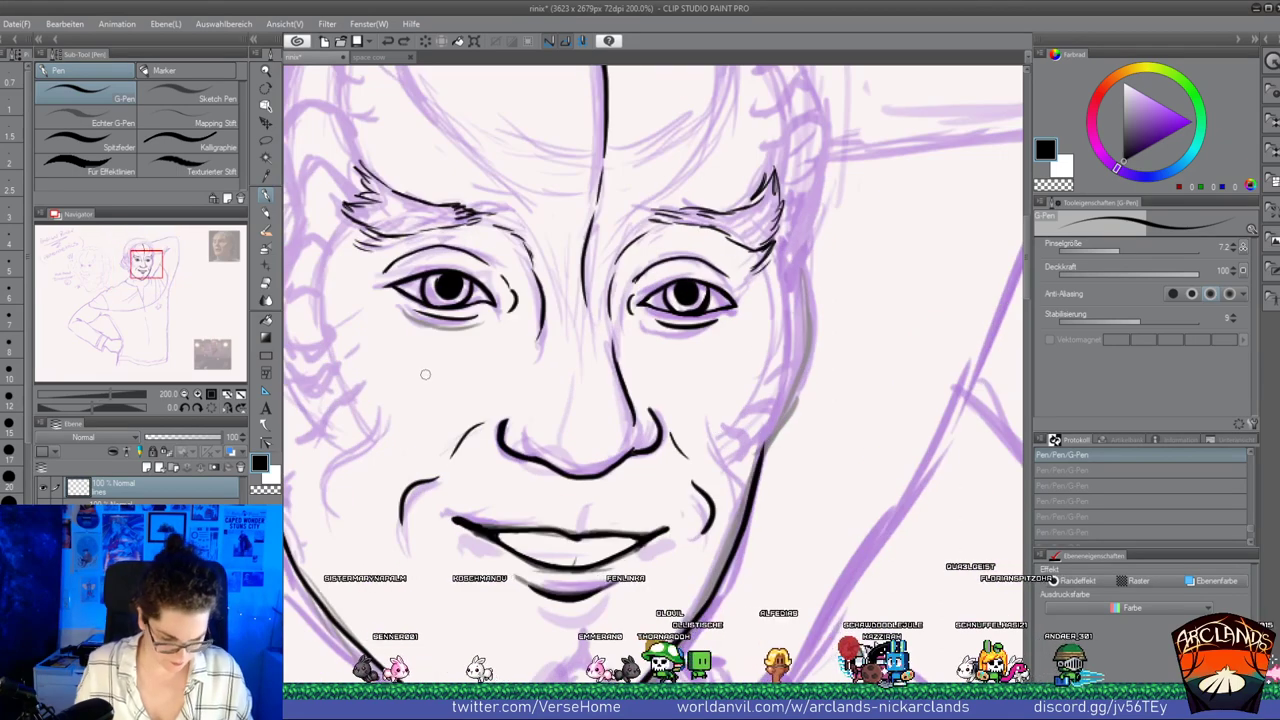
left_click_drag(149, 260, 142, 276)
key("ctrl+minus")
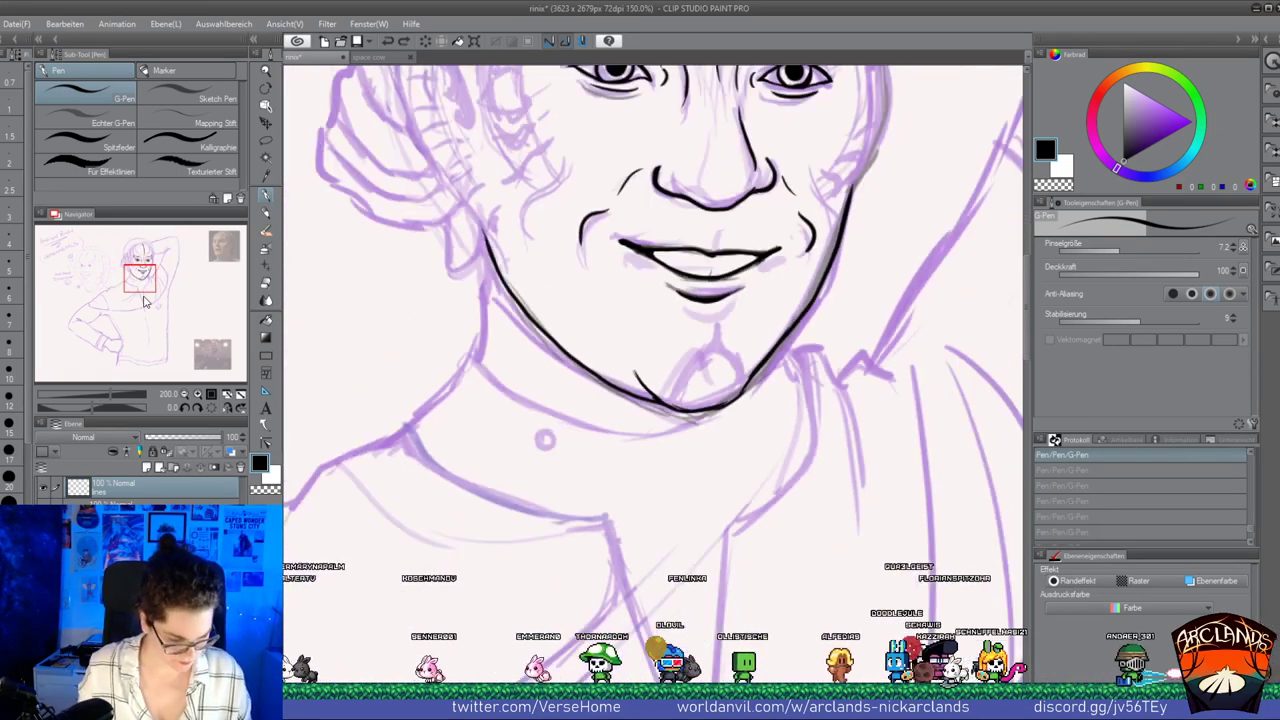
scroll(145, 302, "down", 1)
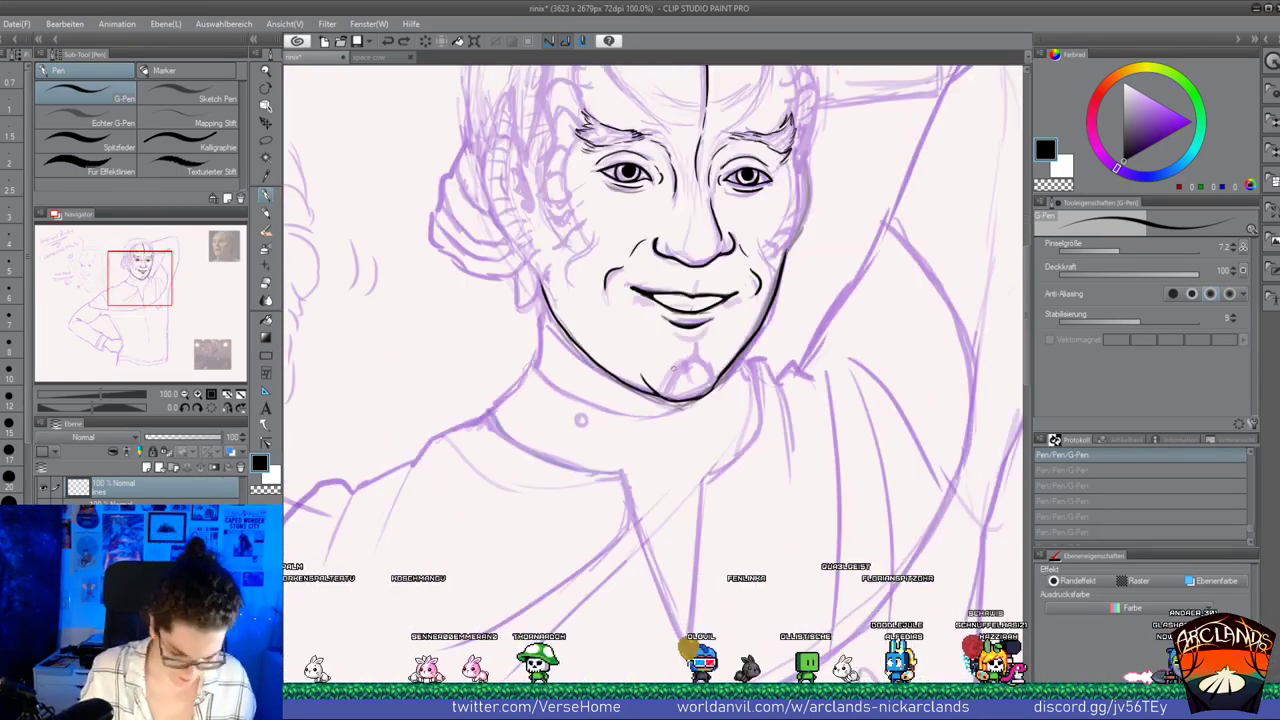
key("bracketleft")
key("bracketleft")
key("bracketleft")
key("bracketleft")
key("bracketright")
key("bracketright")
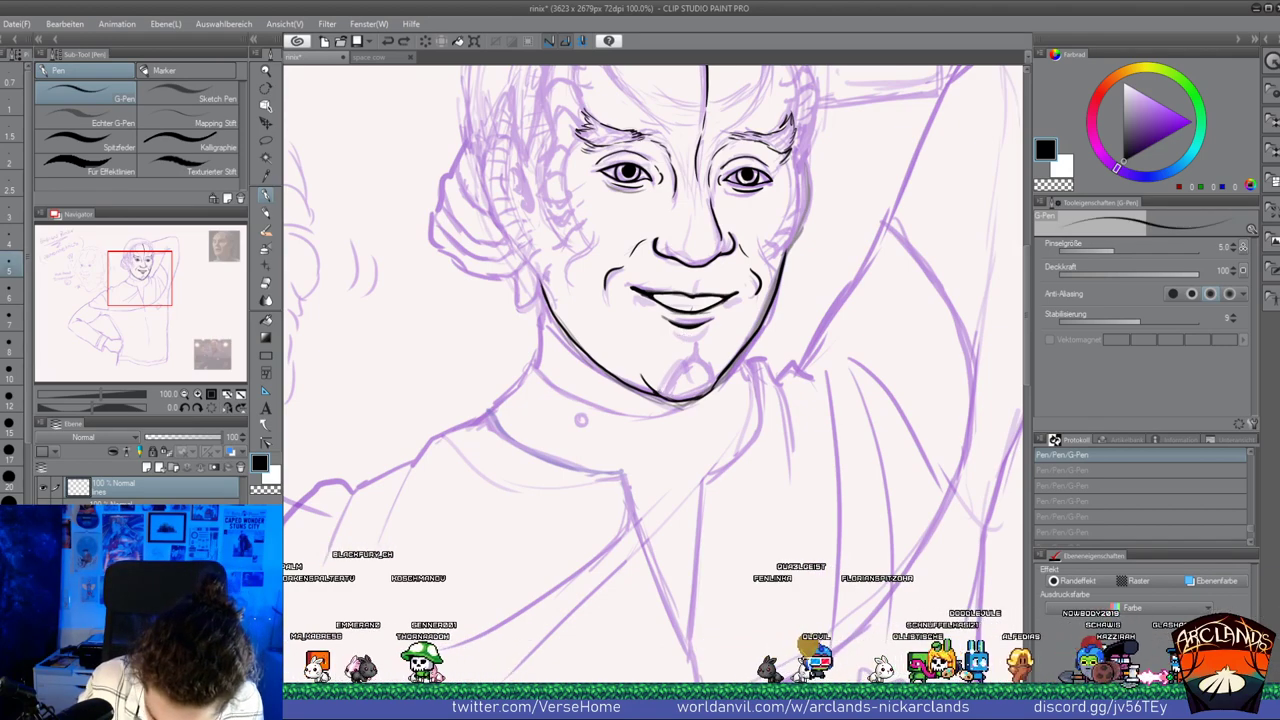
left_click_drag(641, 375, 661, 394)
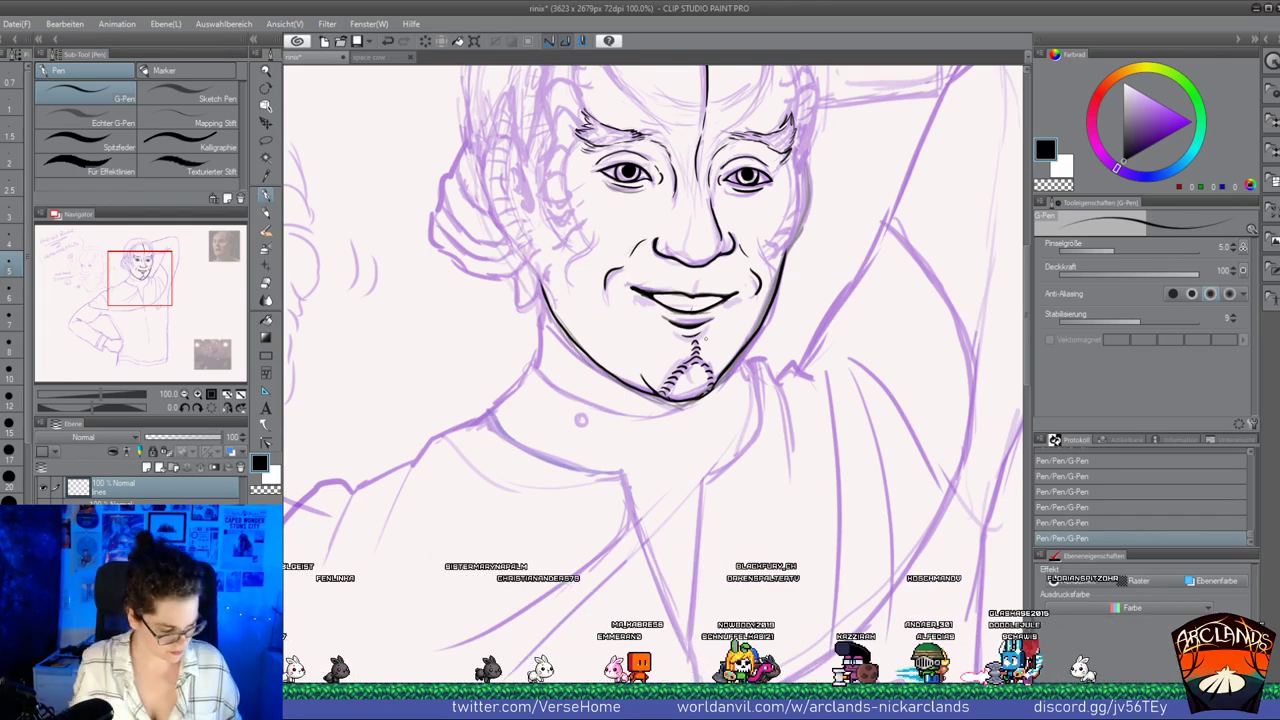
Hide the character's sketch and refine the chin ridges and adjoining jaw line with the hard eraser and G-Pen
left_click(43, 510)
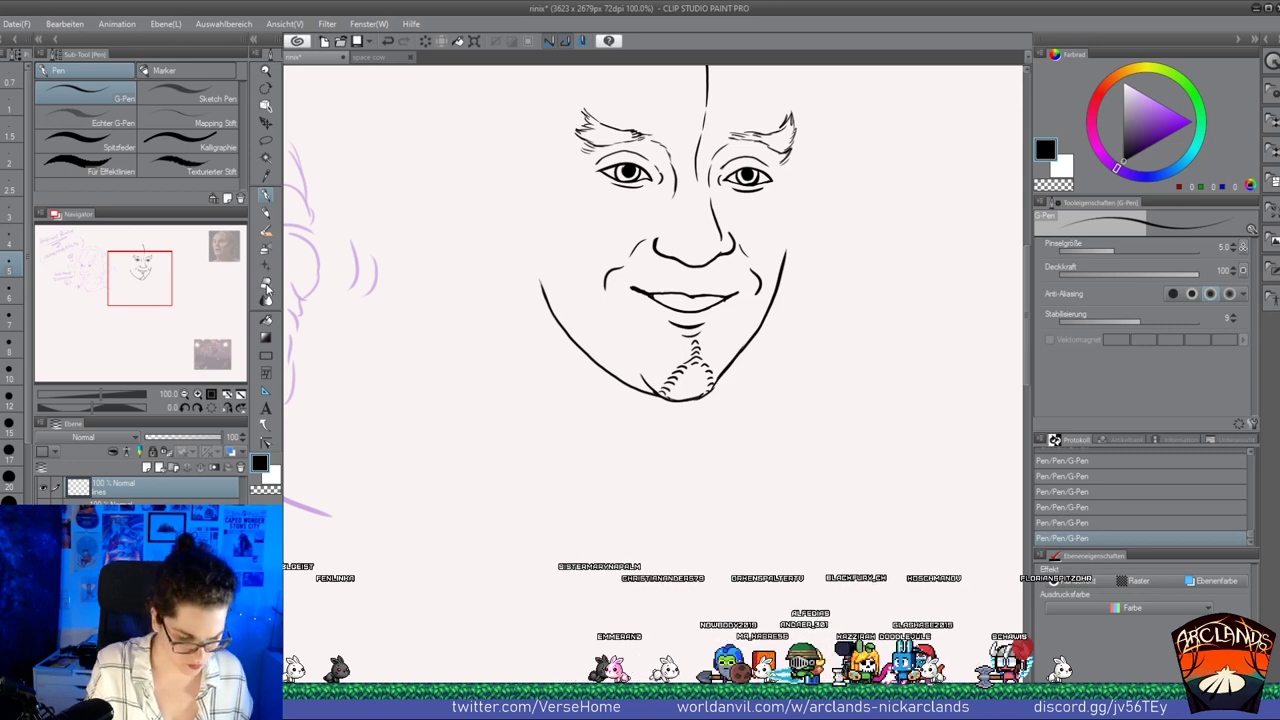
key("e")
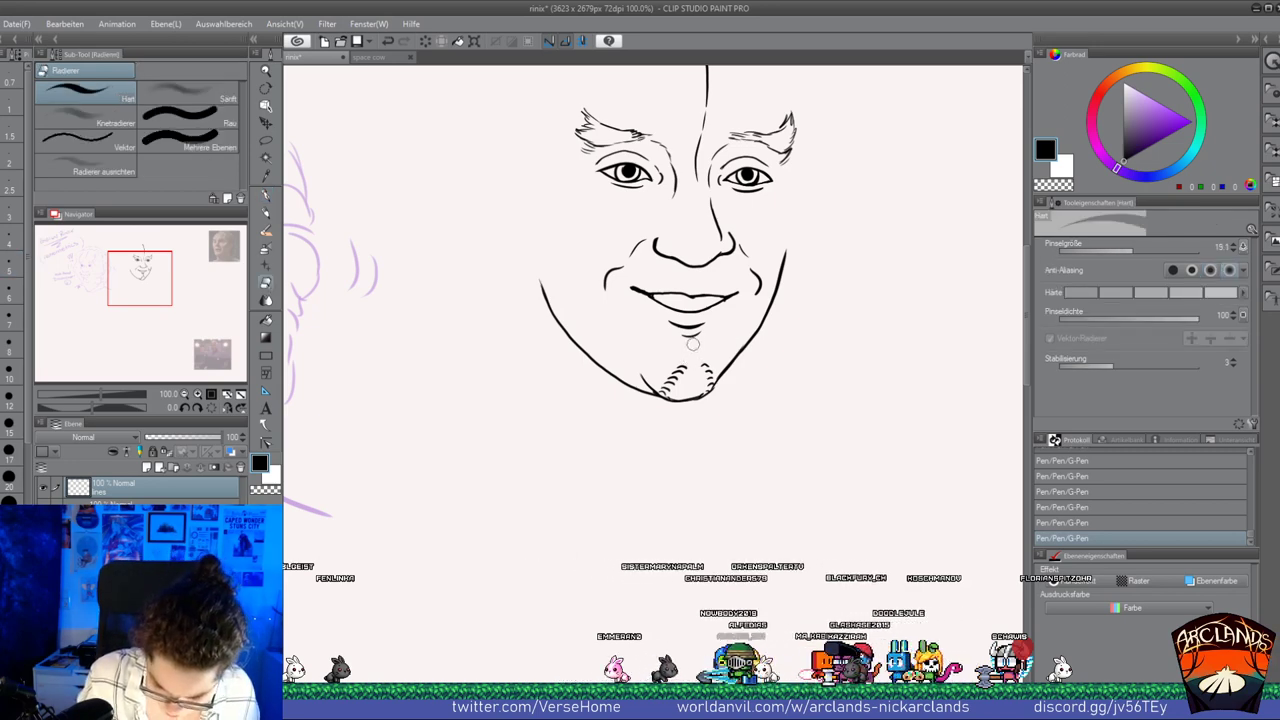
key("p")
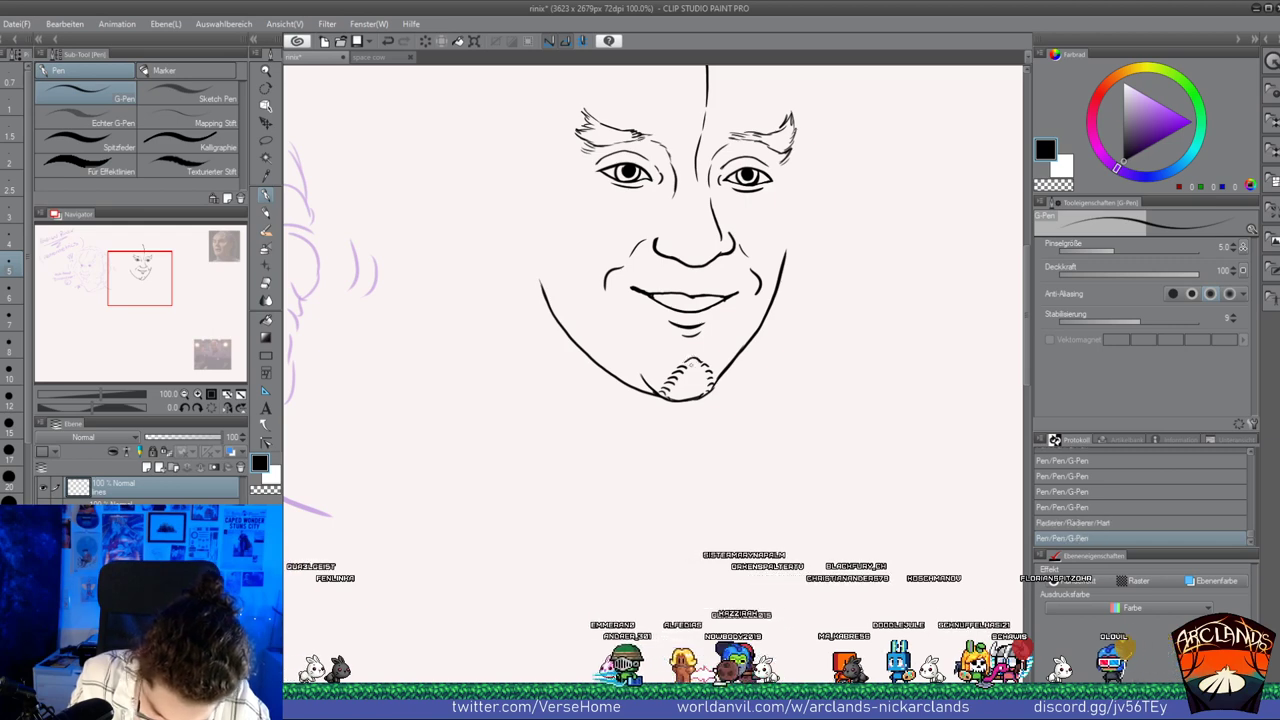
left_click_drag(687, 355, 697, 348)
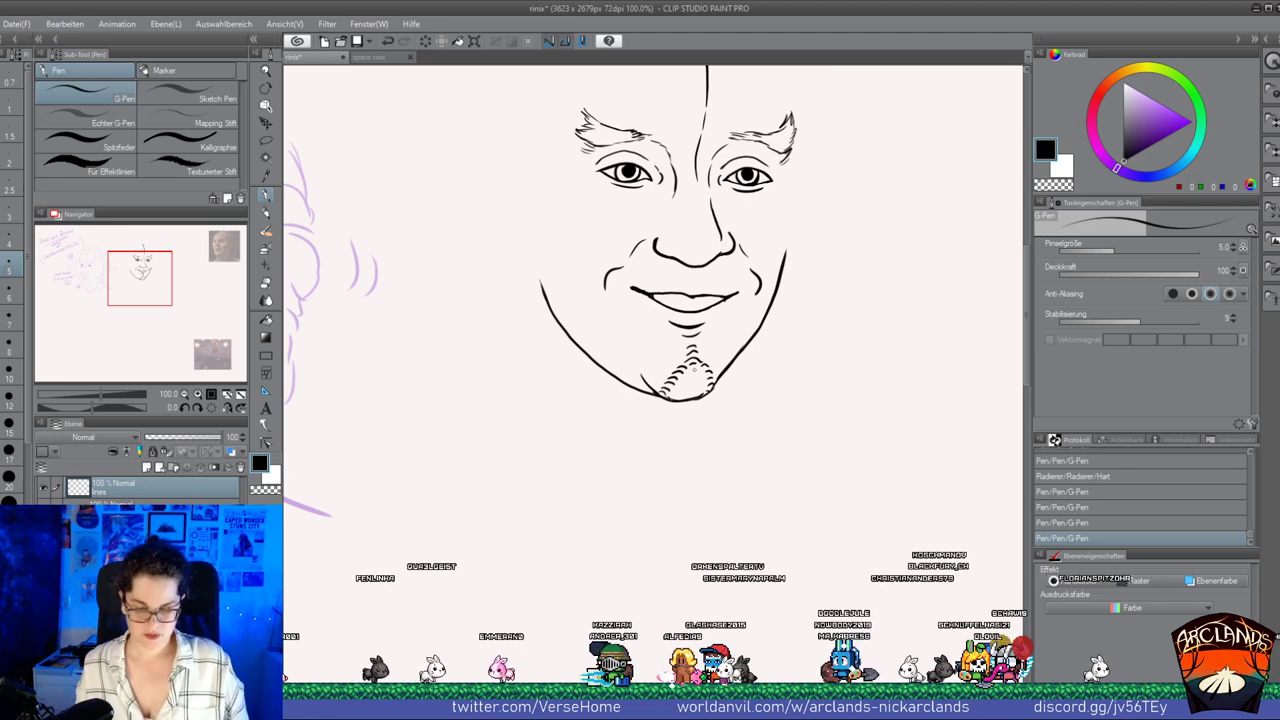
key("e")
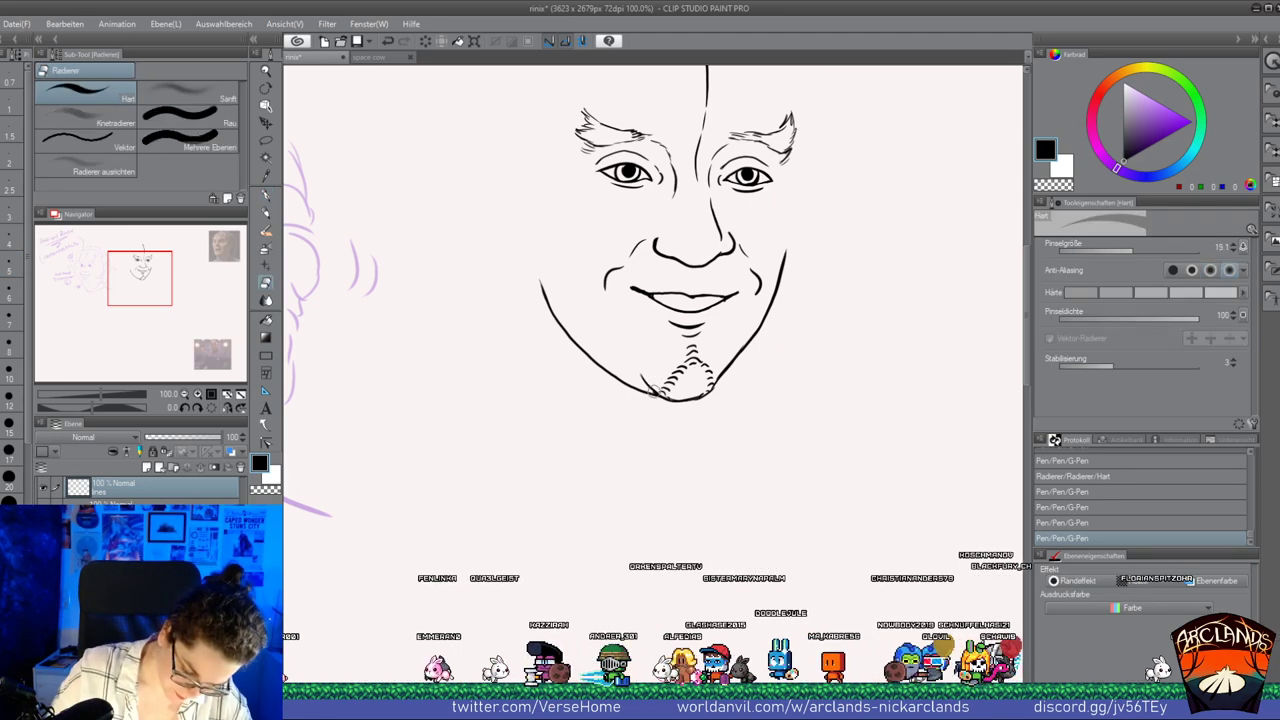
mouse_move(651, 385)
left_mouse_down()
mouse_move(643, 376)
mouse_move(655, 392)
left_mouse_up()
key("p")
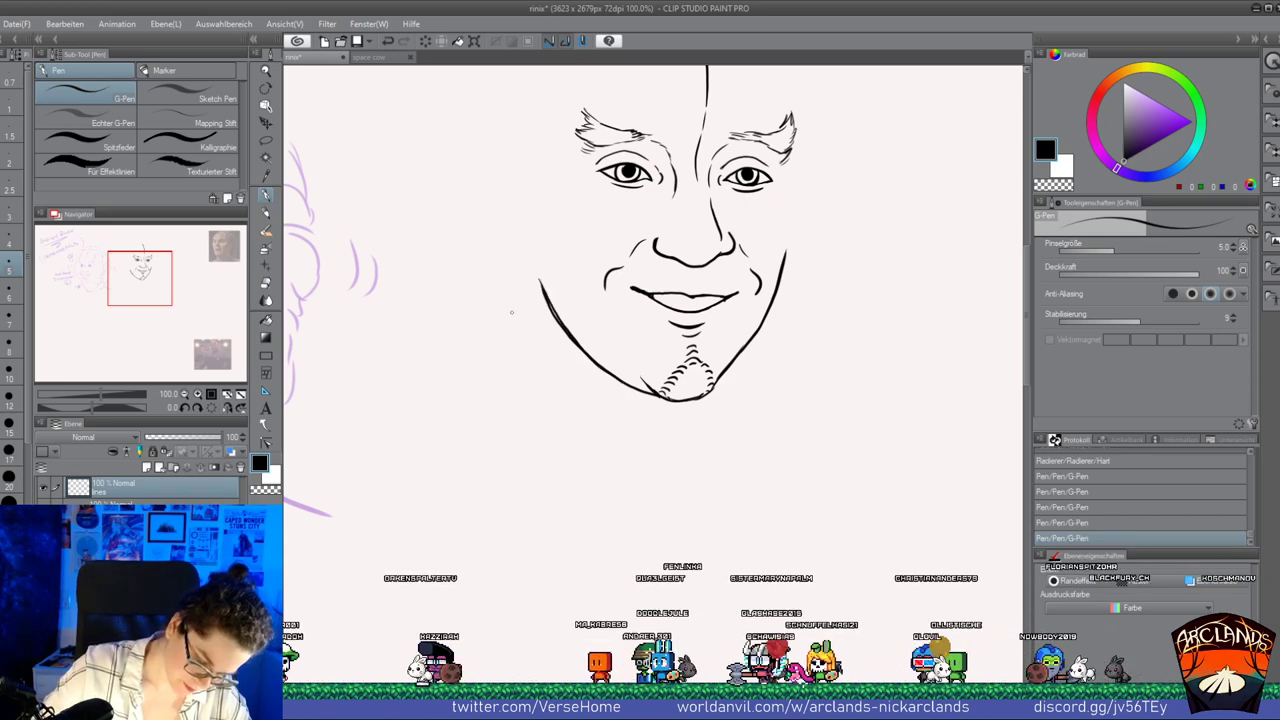
Erase the flared eyebrow tips, rework the brows with the dark pencil and show the sketch again
key("e")
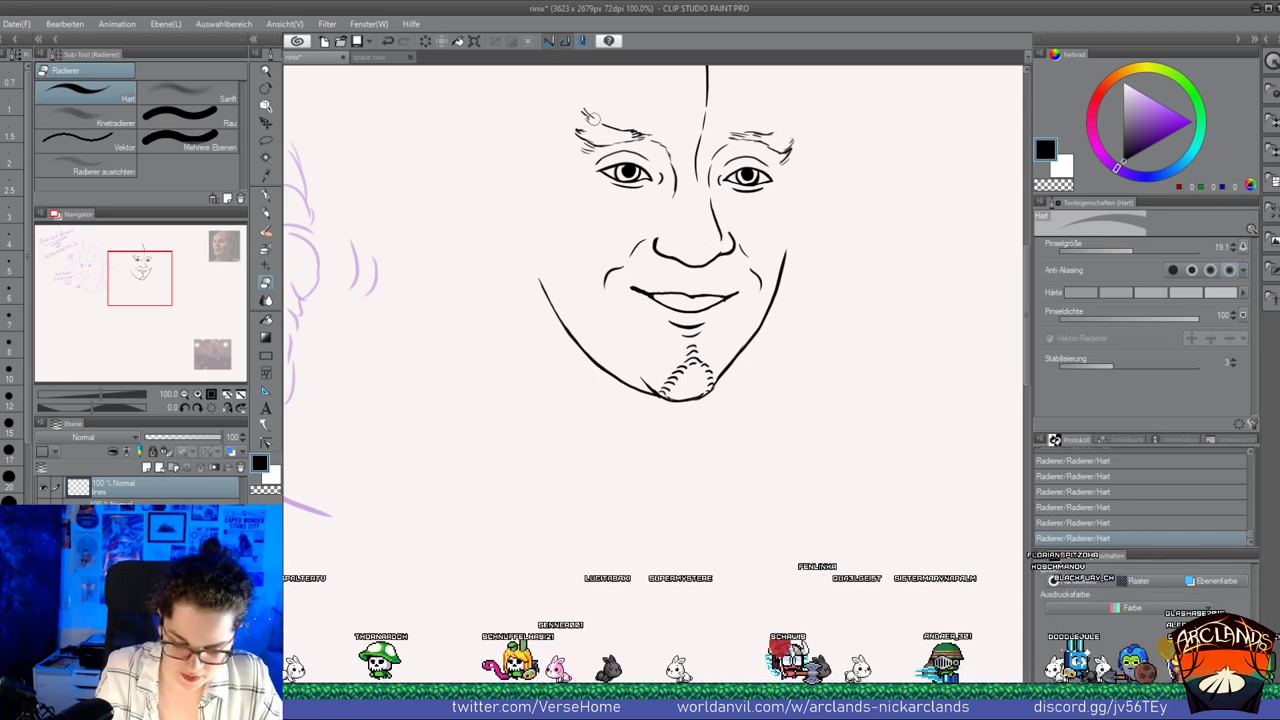
key("p")
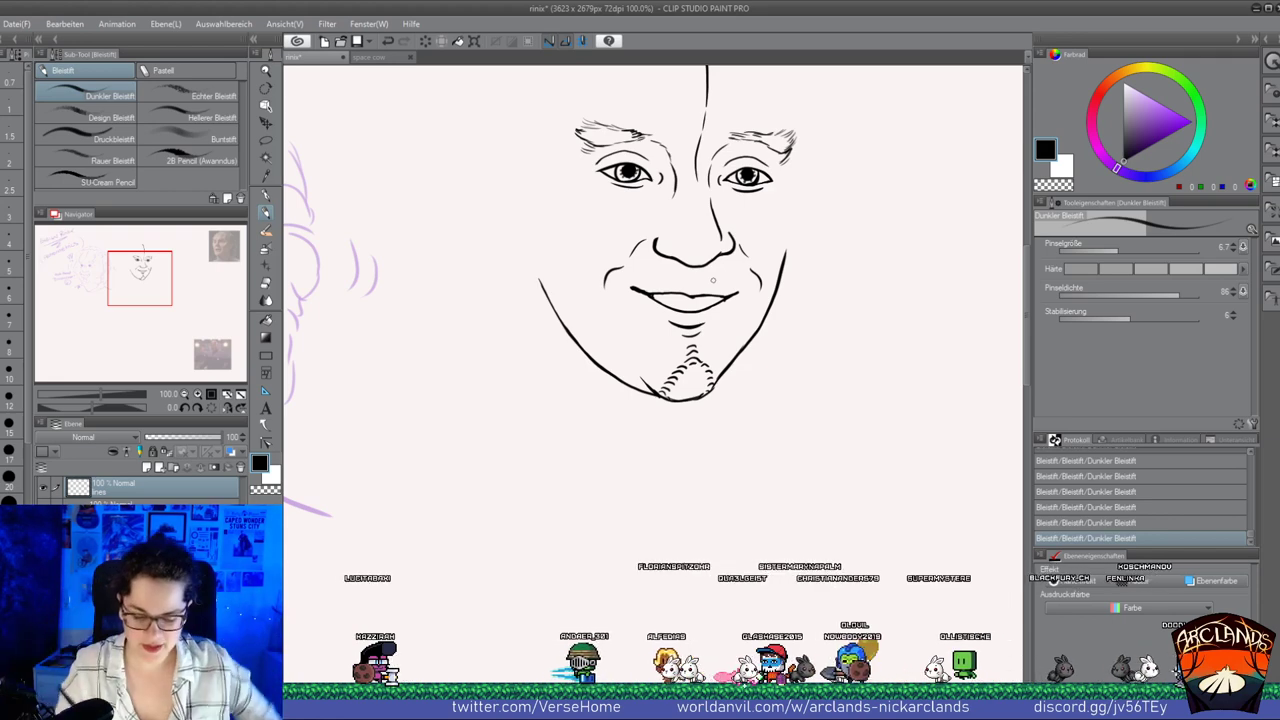
left_click(43, 511)
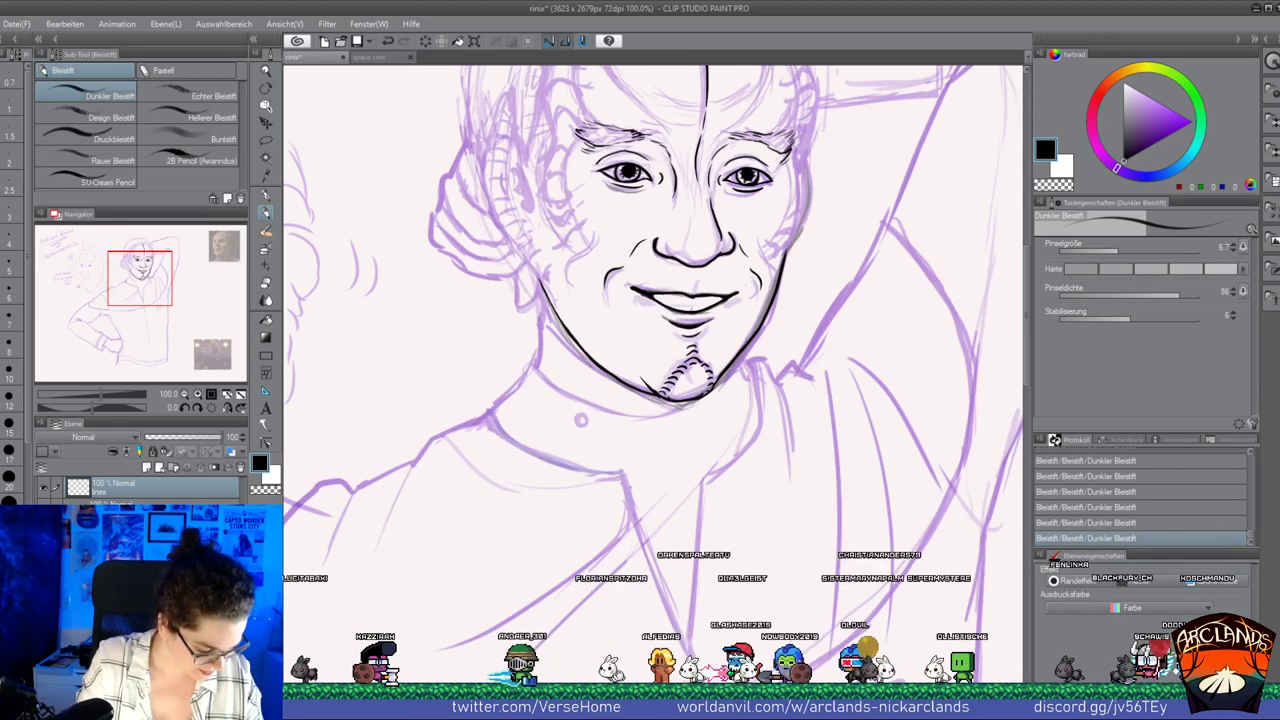
left_click(43, 511)
left_click(43, 511)
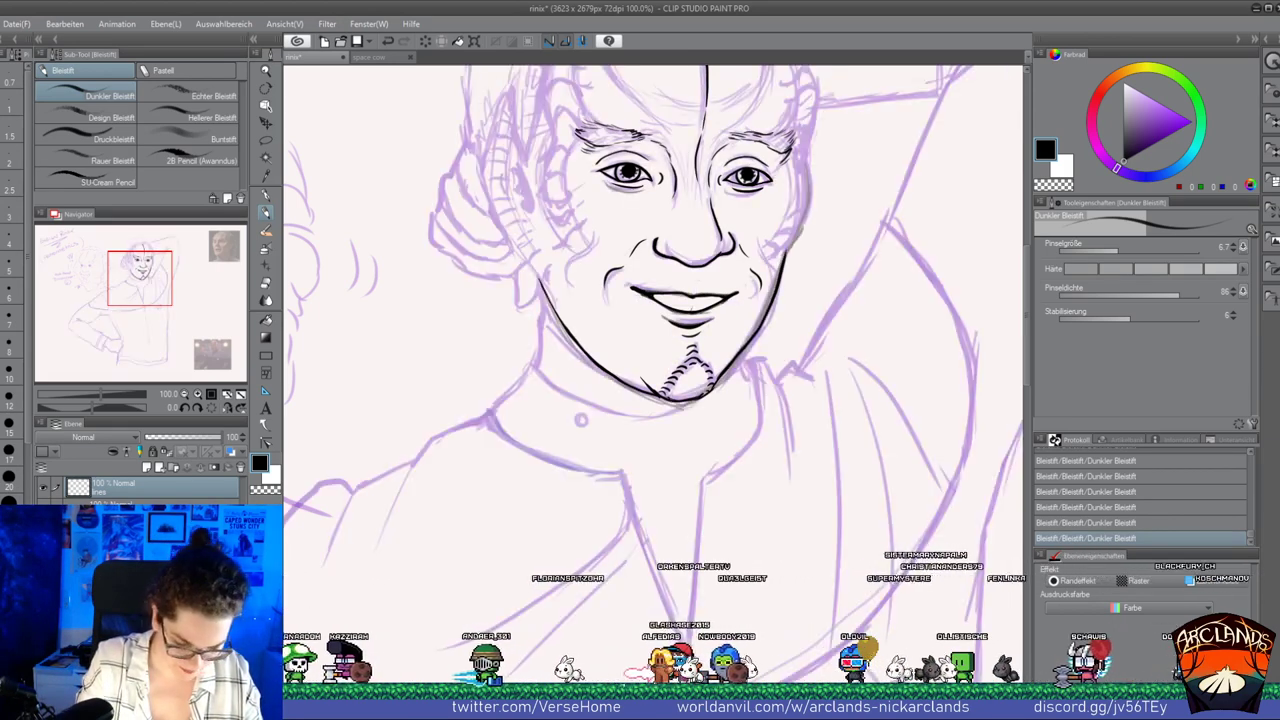
Ink the first curved ridges on the cheek beside the hair bun and trim their ends with the hard eraser
left_click_drag(154, 270, 157, 258)
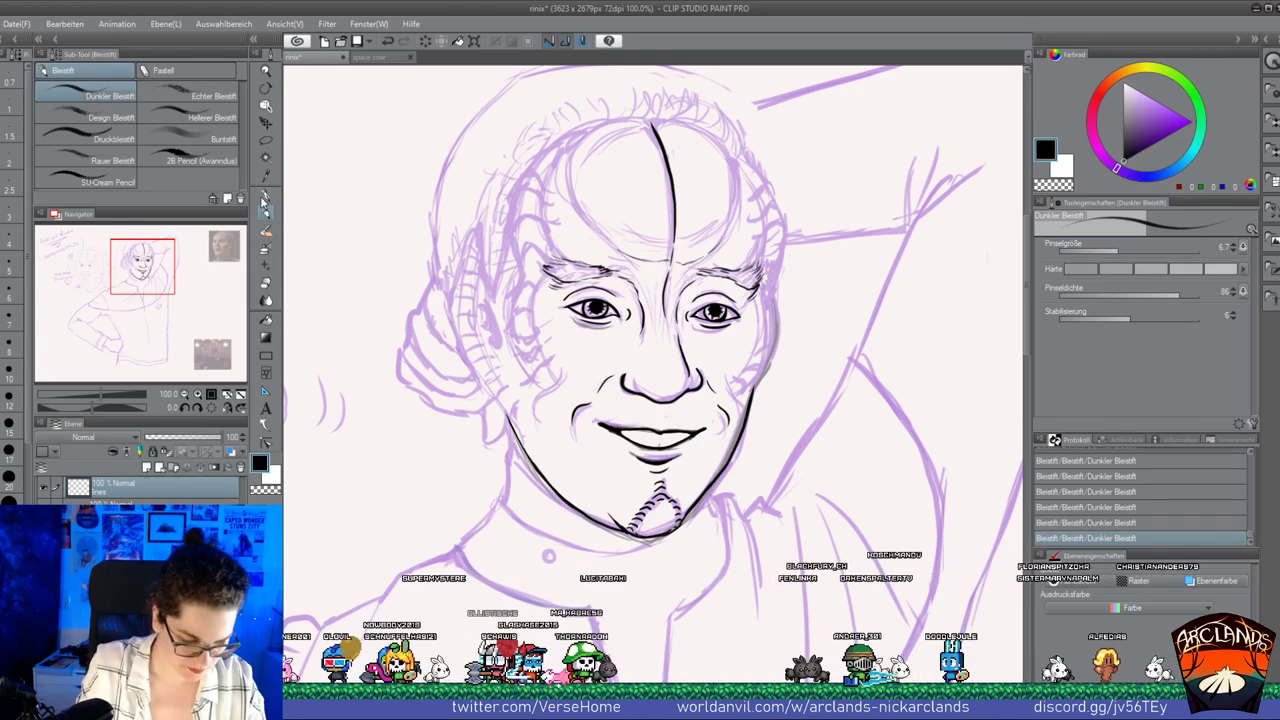
key("p")
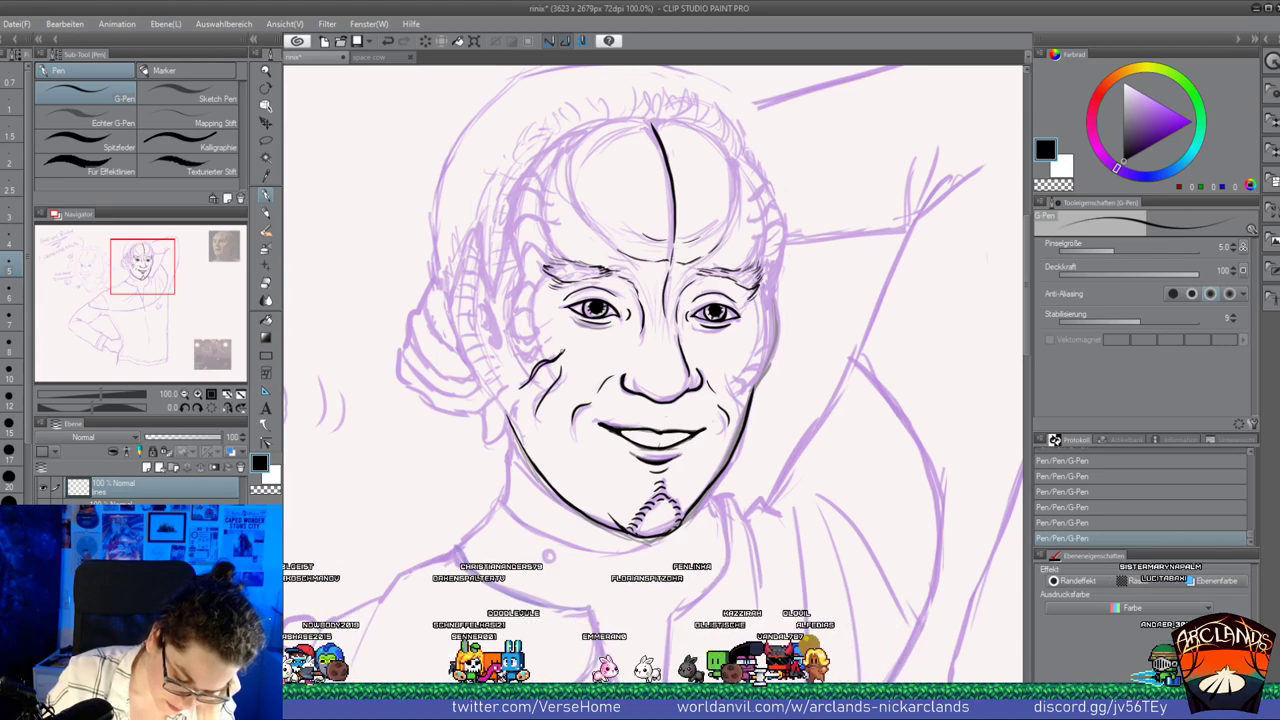
key("ctrl+z")
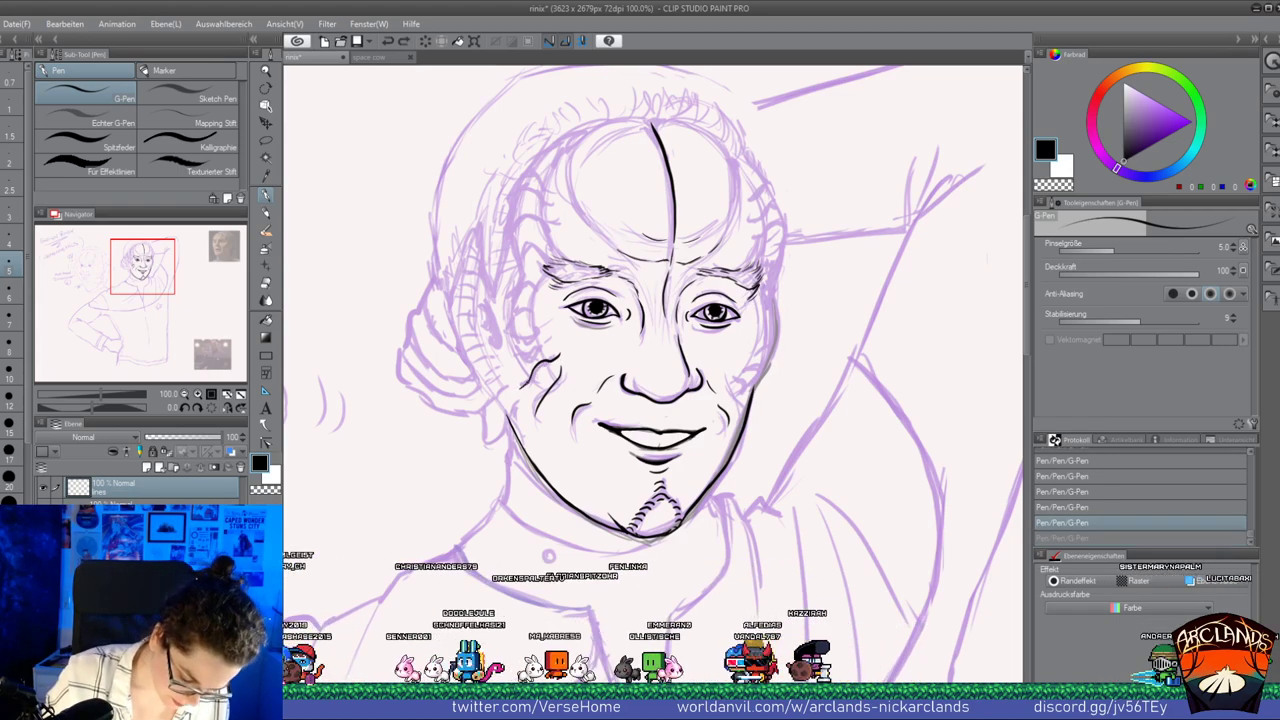
key("ctrl+y")
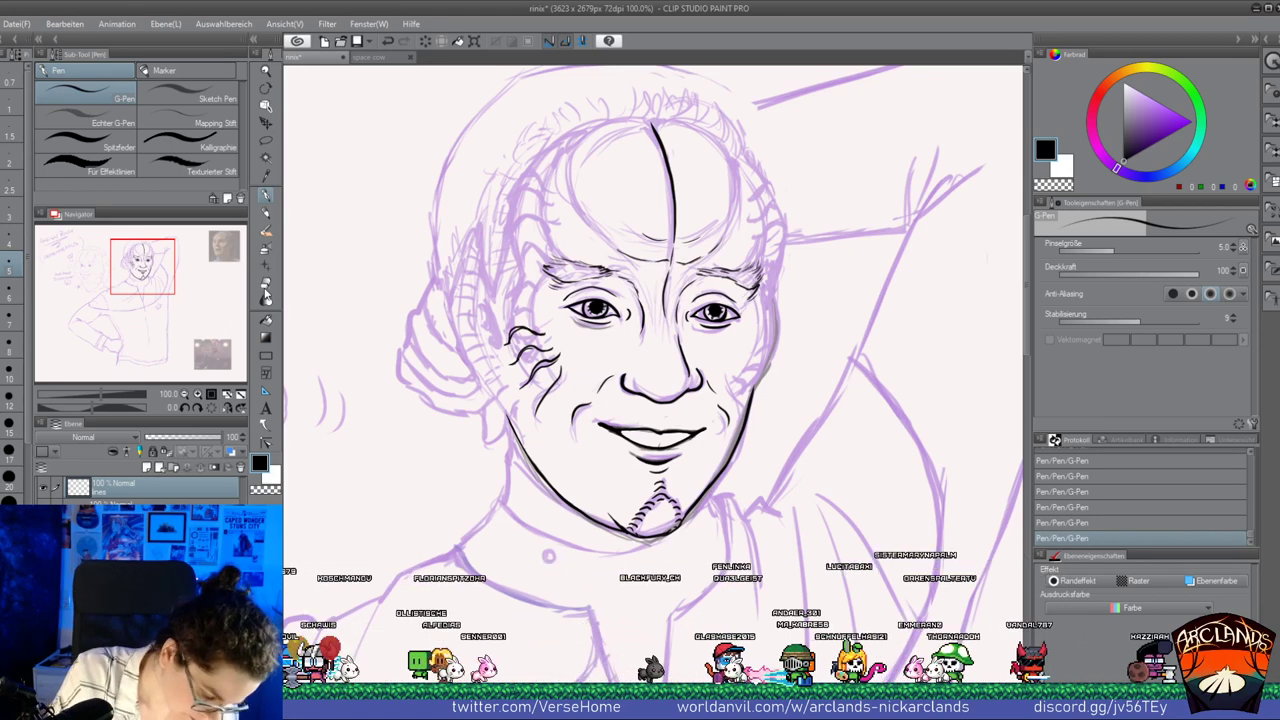
key("e")
left_click_drag(531, 338, 541, 334)
left_click_drag(527, 340, 543, 336)
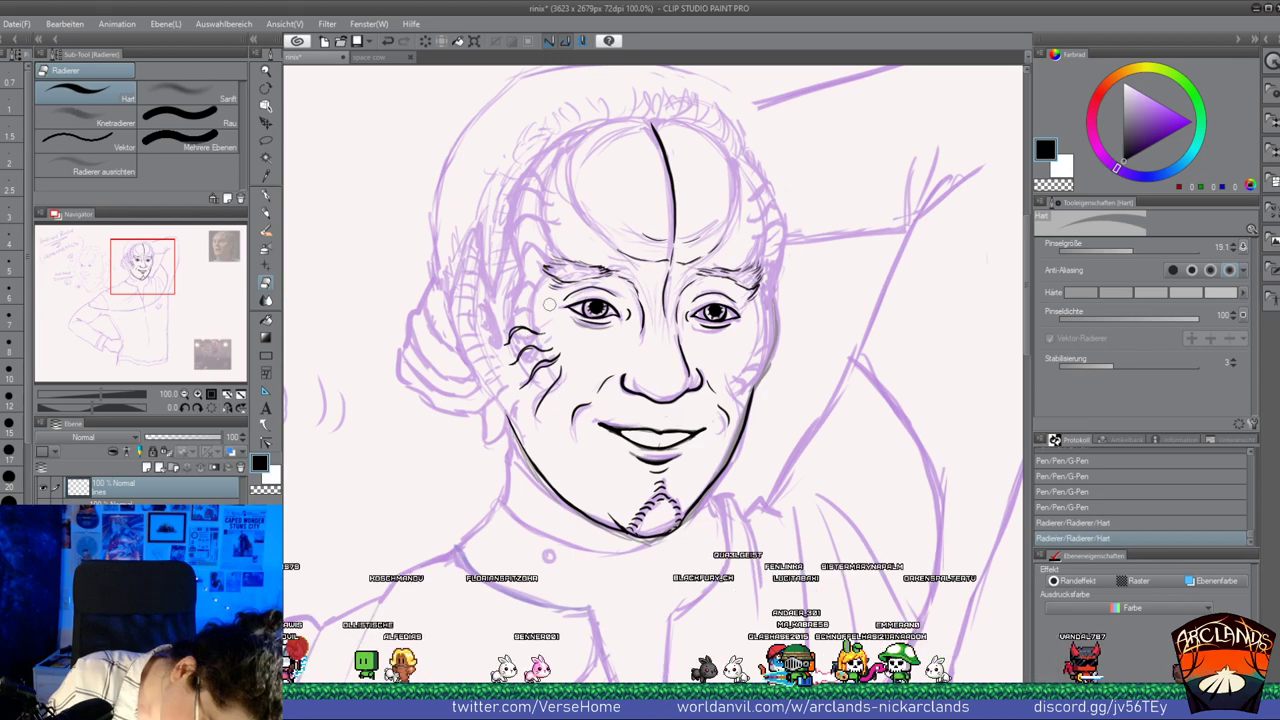
Ink the stacked ridges from that cheek up to the temple and tidy the topmost ridge's end above the eyebrow
left_click(265, 195)
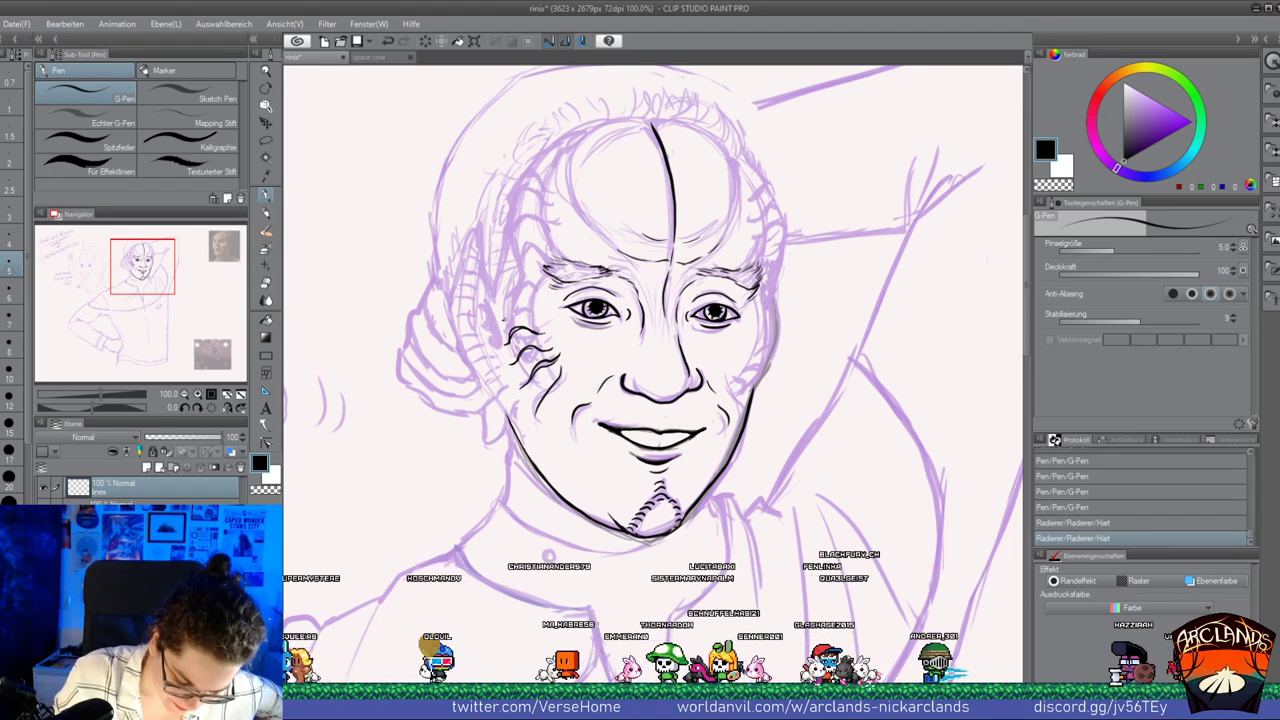
mouse_move(527, 321)
left_mouse_down()
mouse_move(508, 322)
mouse_move(538, 316)
mouse_move(538, 334)
mouse_move(519, 304)
left_mouse_up()
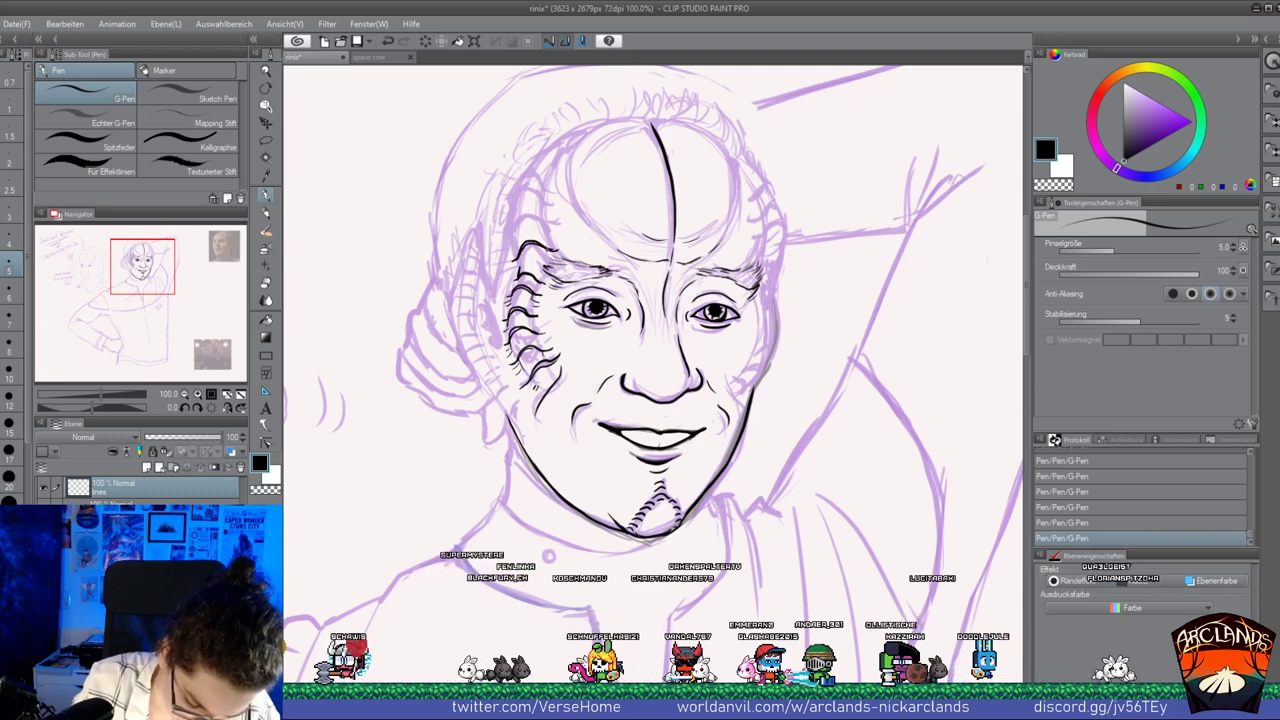
key("e")
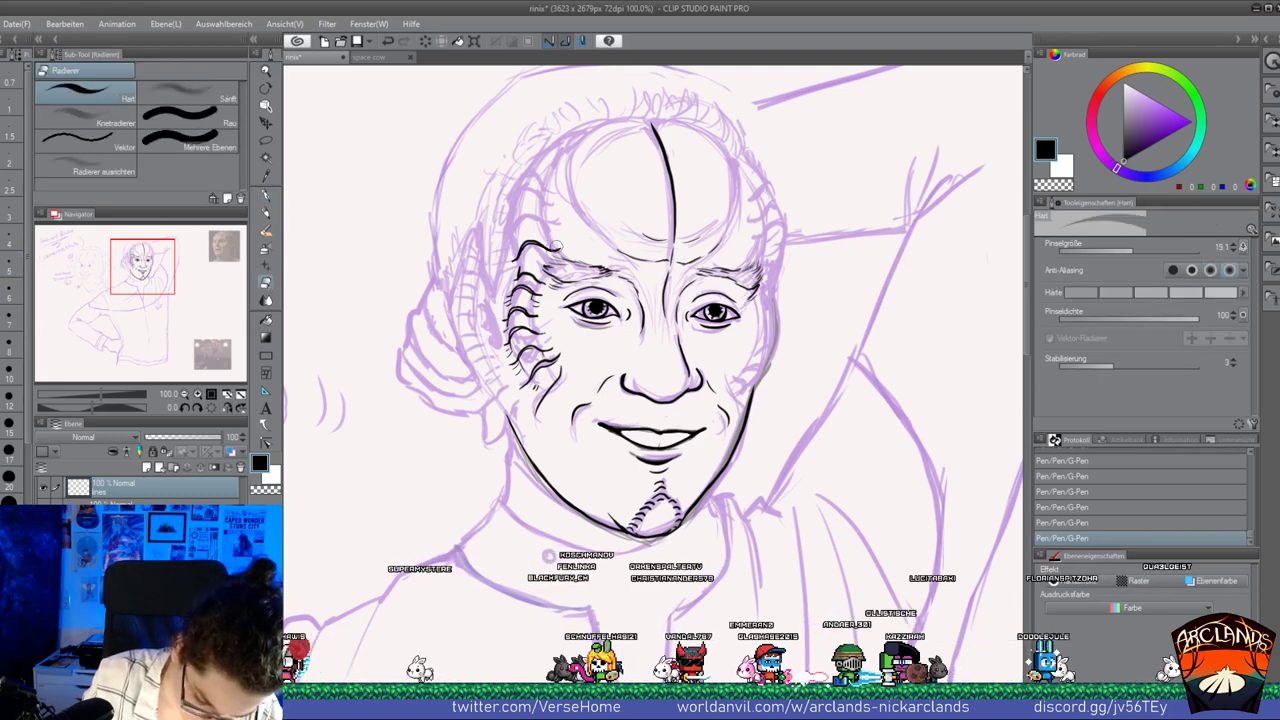
left_click_drag(564, 243, 554, 250)
left_click_drag(560, 246, 549, 253)
key("p")
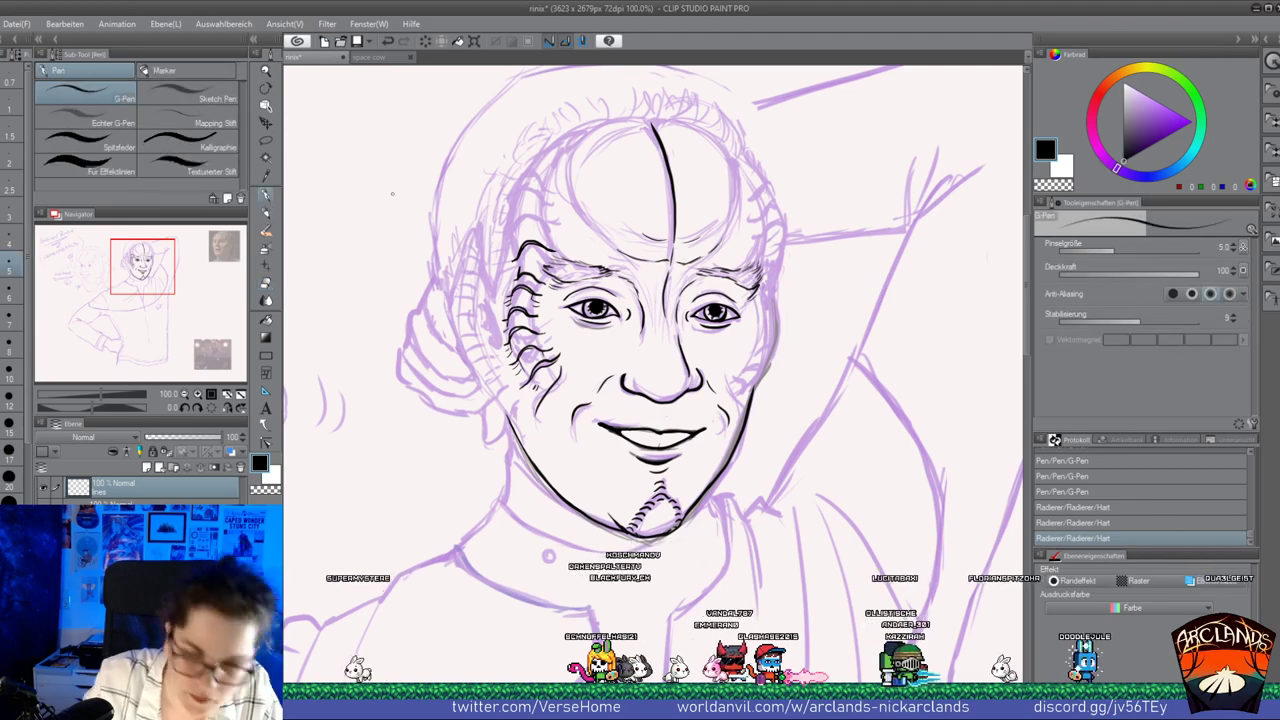
left_click_drag(540, 244, 552, 257)
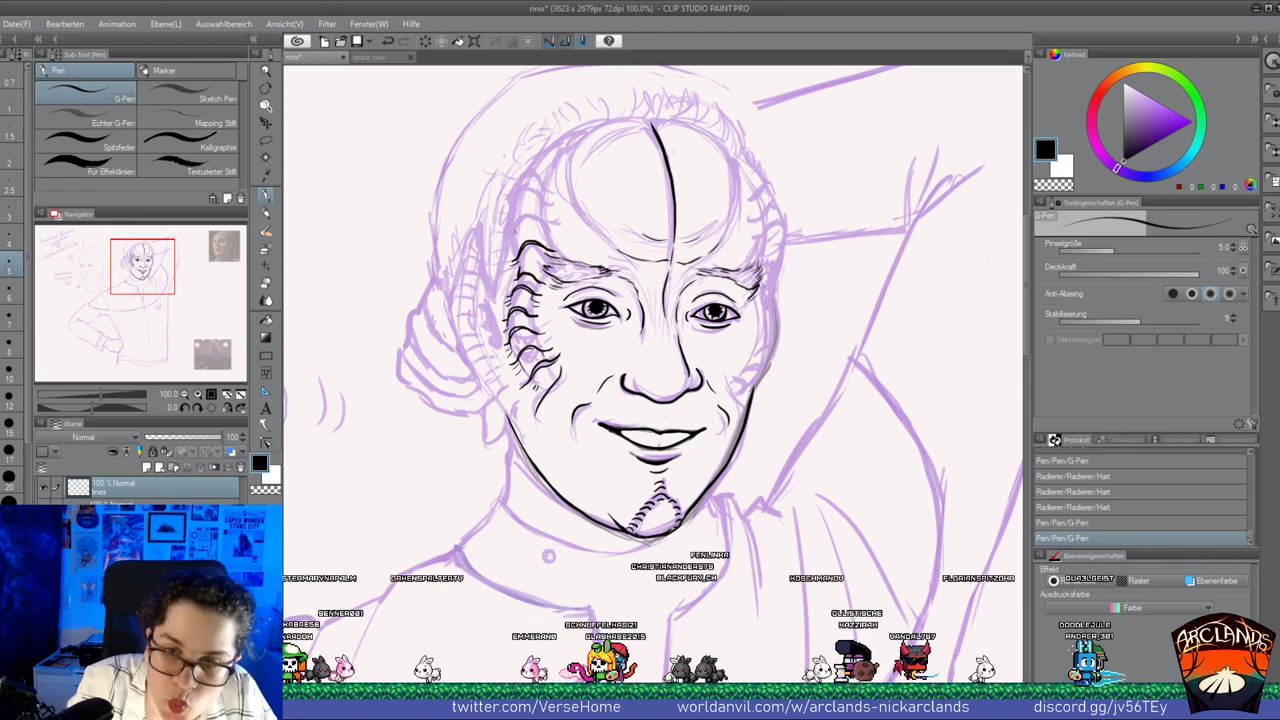
Ink the next strokes above the topmost temple ridge, undo the unwanted ones and trim the outer line with the hard eraser
mouse_move(517, 228)
left_mouse_down()
mouse_move(513, 238)
mouse_move(537, 219)
left_mouse_up()
left_click_drag(534, 219, 545, 224)
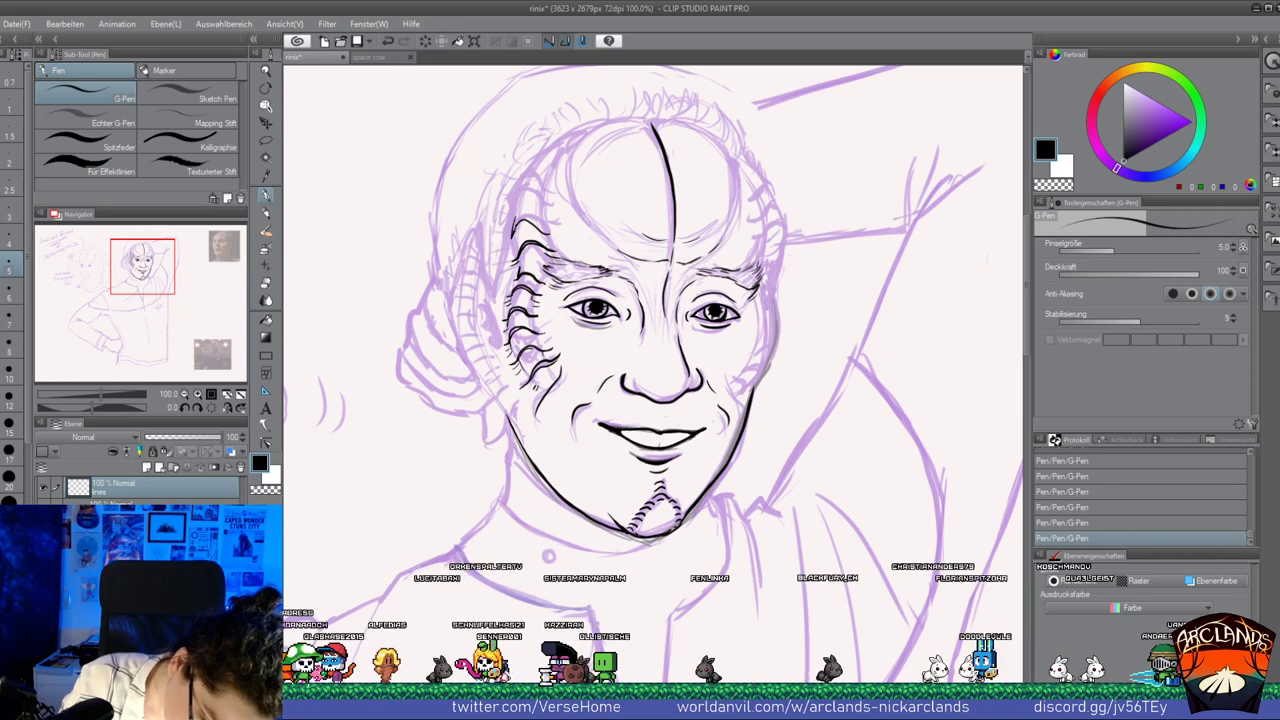
key("ctrl+z")
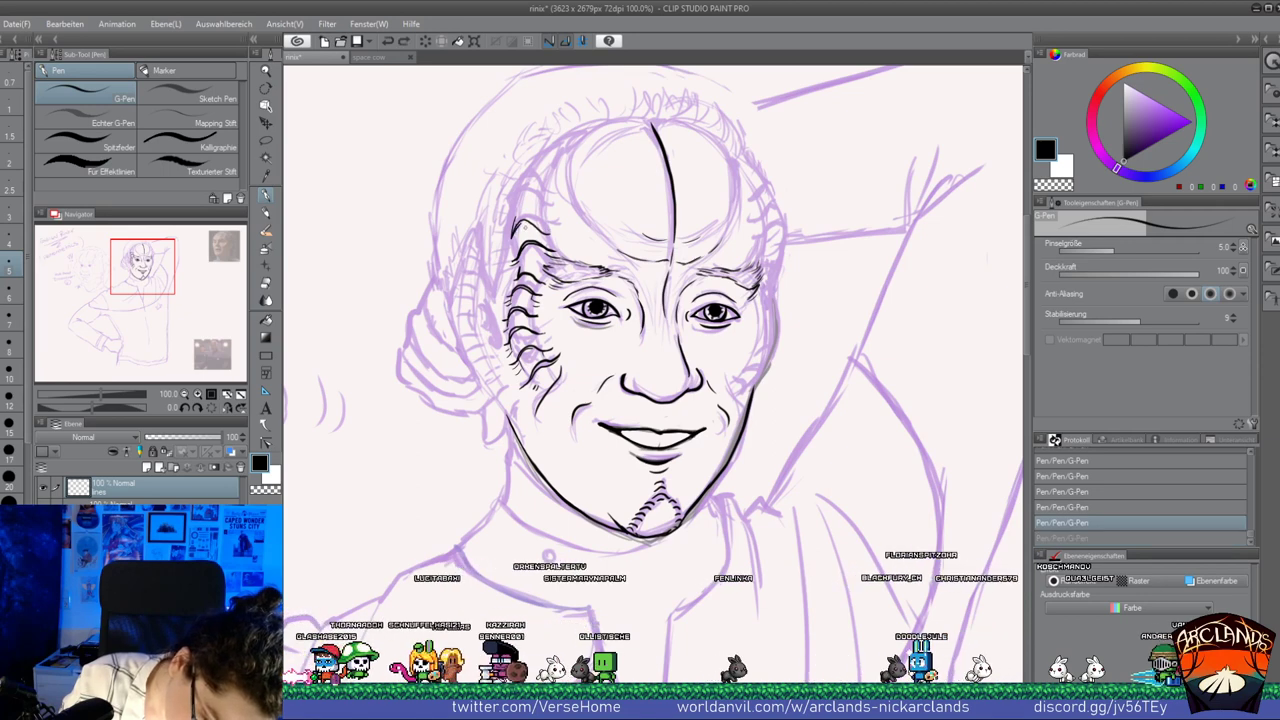
key("ctrl+y")
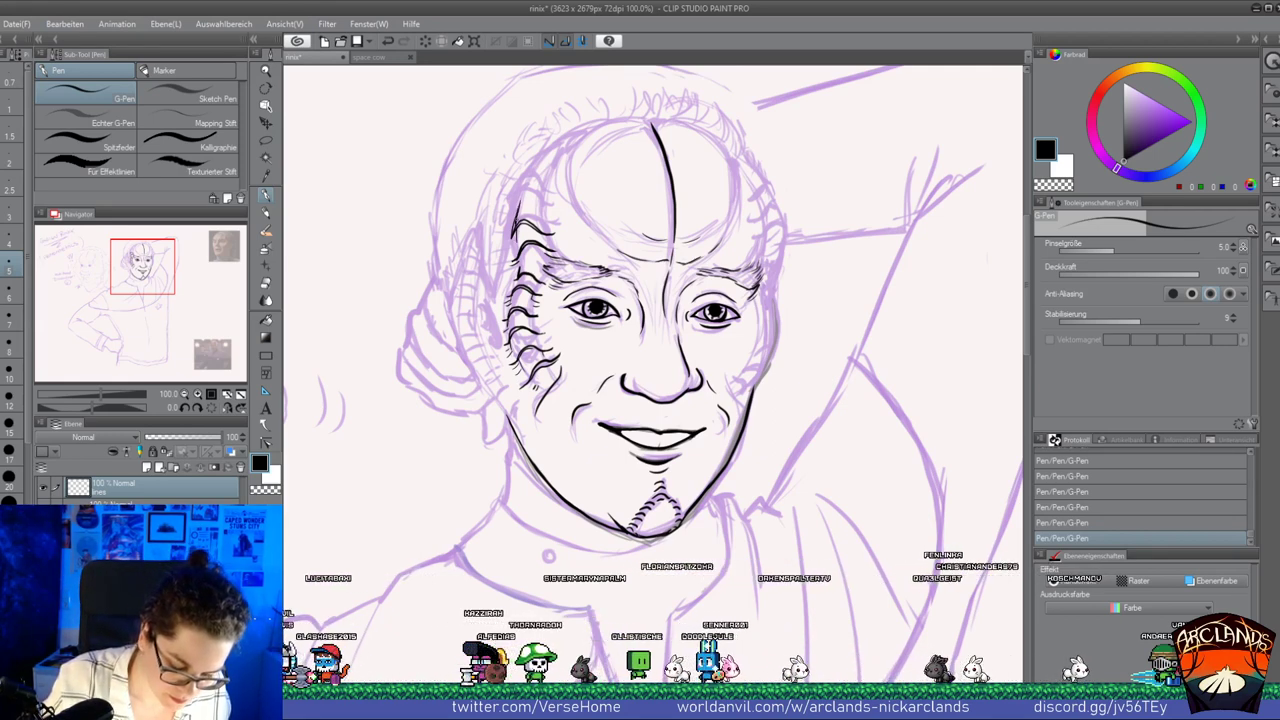
key("ctrl+z")
key("ctrl+z")
key("e")
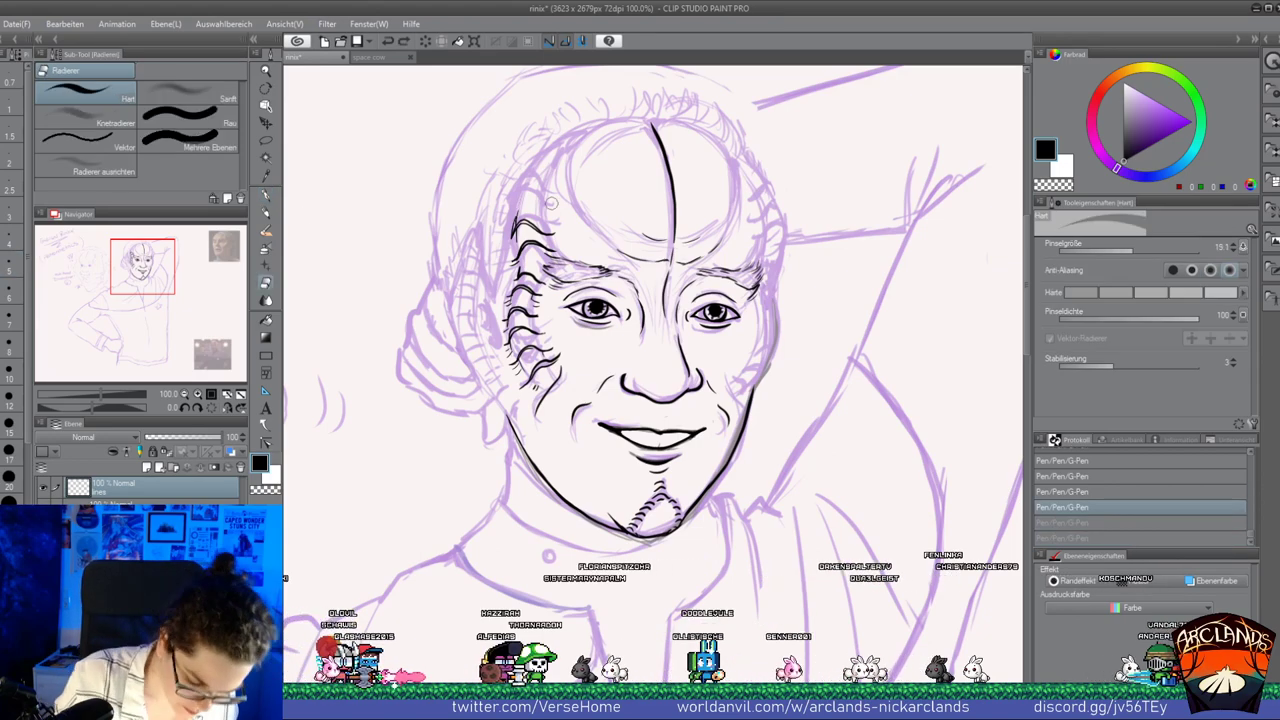
left_click_drag(517, 214, 509, 236)
left_click(266, 195)
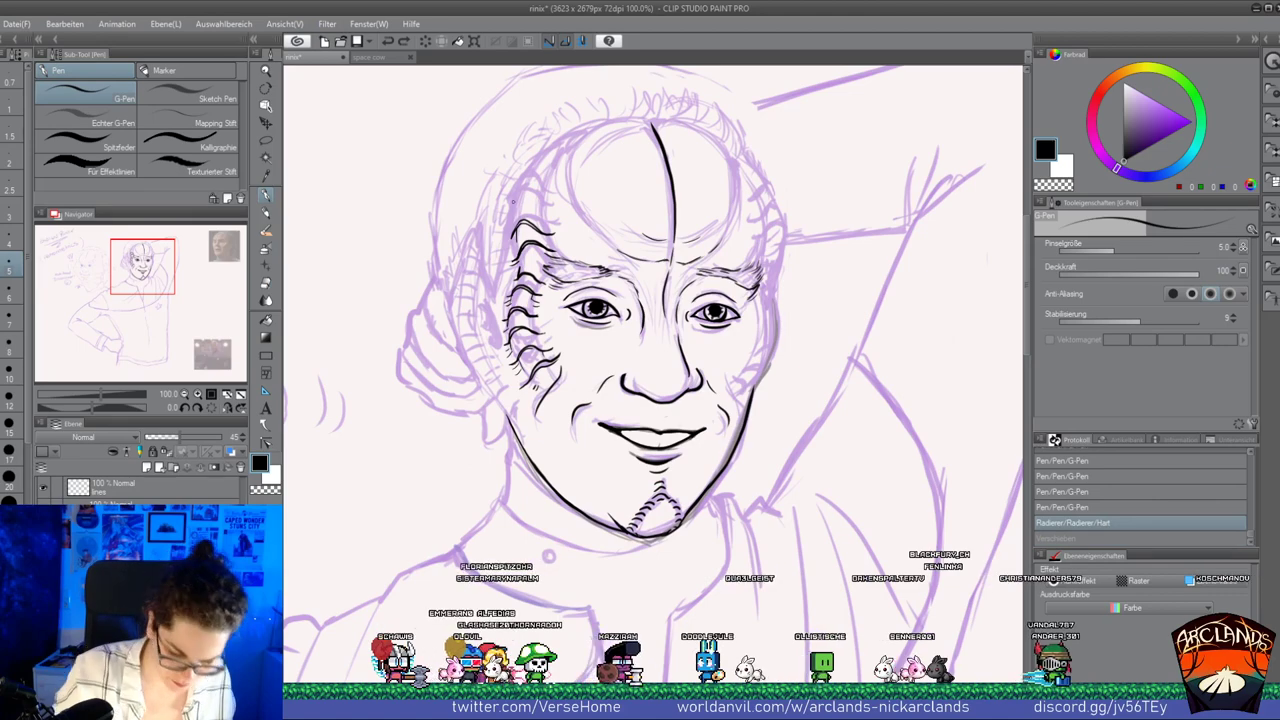
Ink two short strokes on the chin patch's edge and step back and forth through the last five strokes to compare
left_click_drag(674, 516, 682, 519)
left_click_drag(674, 522, 681, 527)
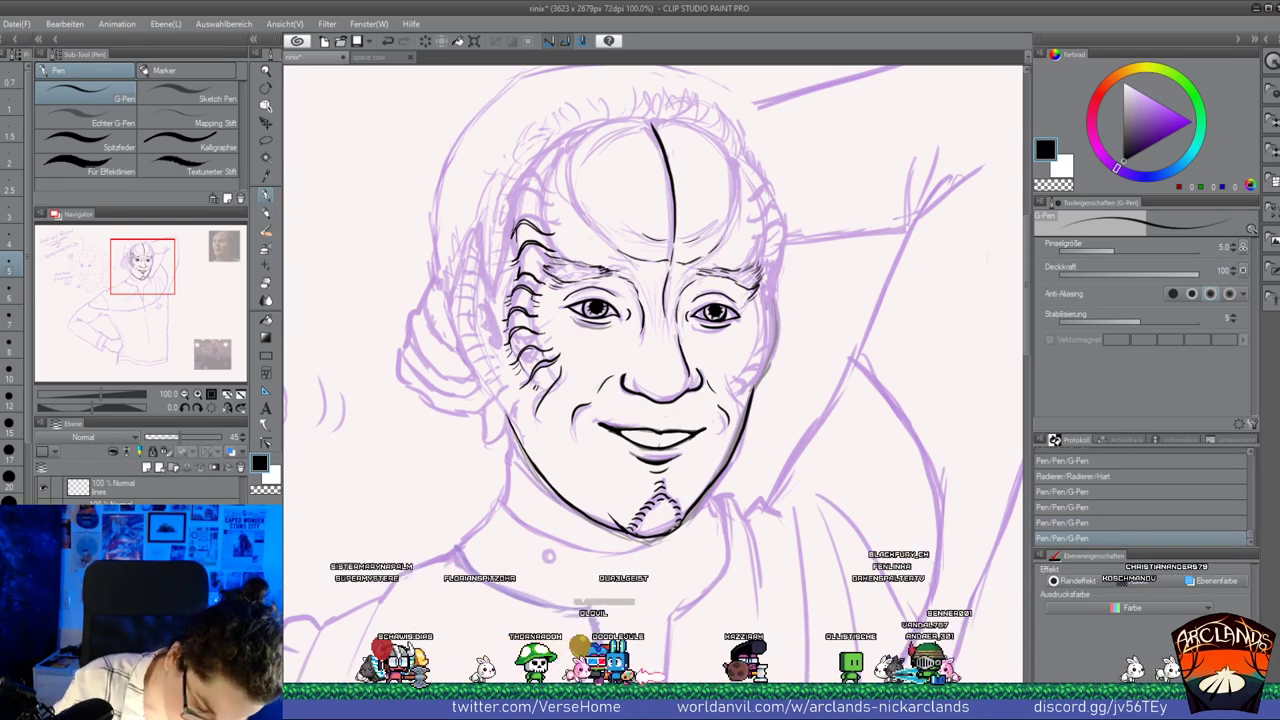
key("ctrl+z")
key("ctrl+z")
key("ctrl+z")
key("ctrl+z")
key("ctrl+z")
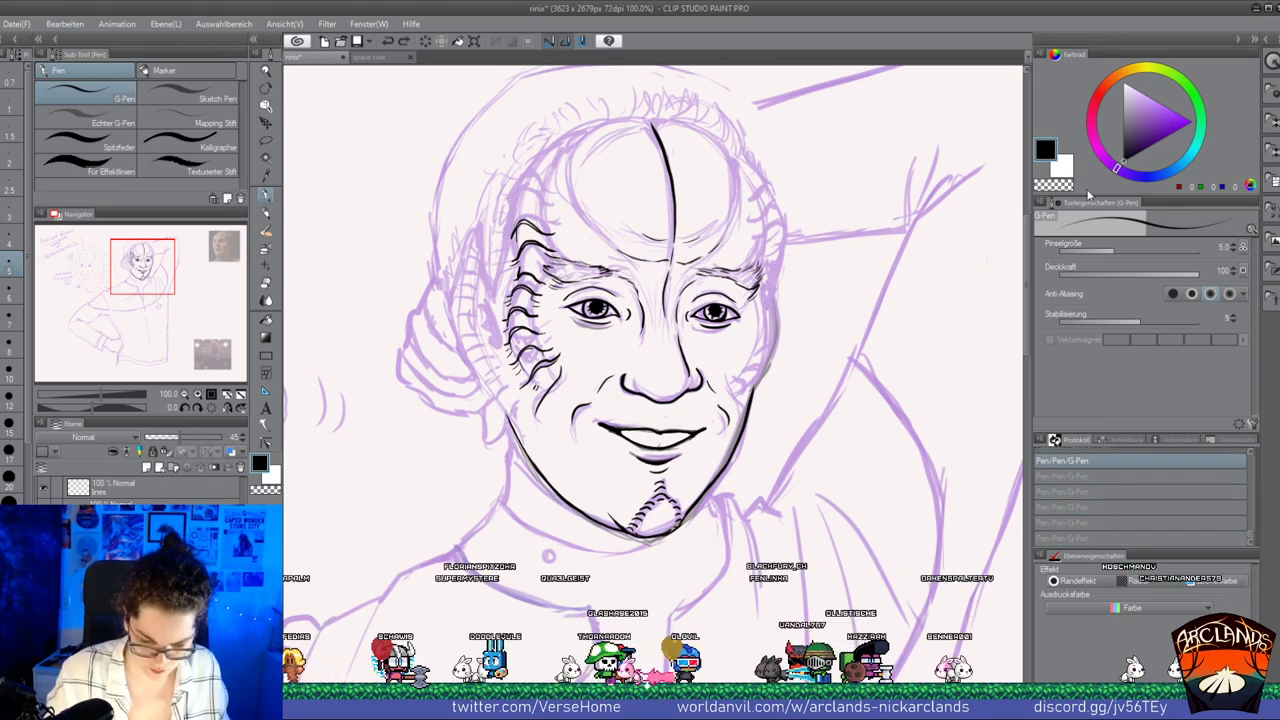
left_click(184, 488)
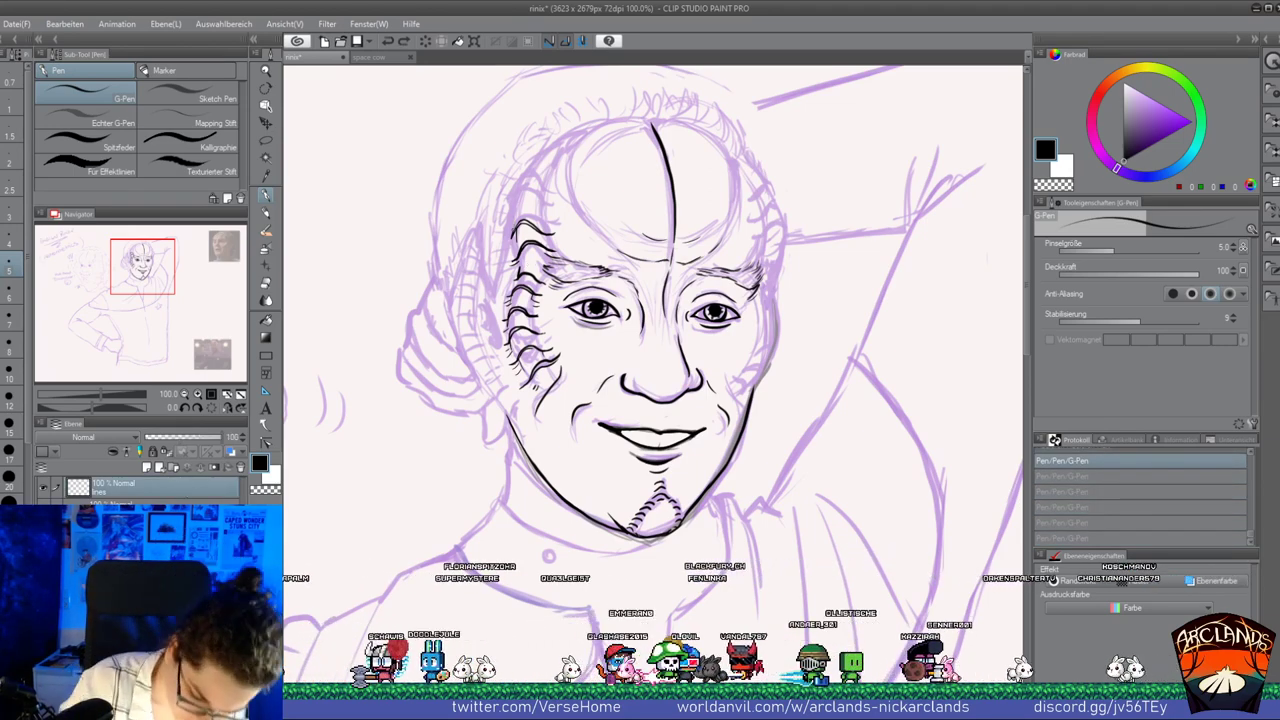
key("ctrl+y")
key("ctrl+y")
key("ctrl+y")
key("ctrl+y")
key("ctrl+y")
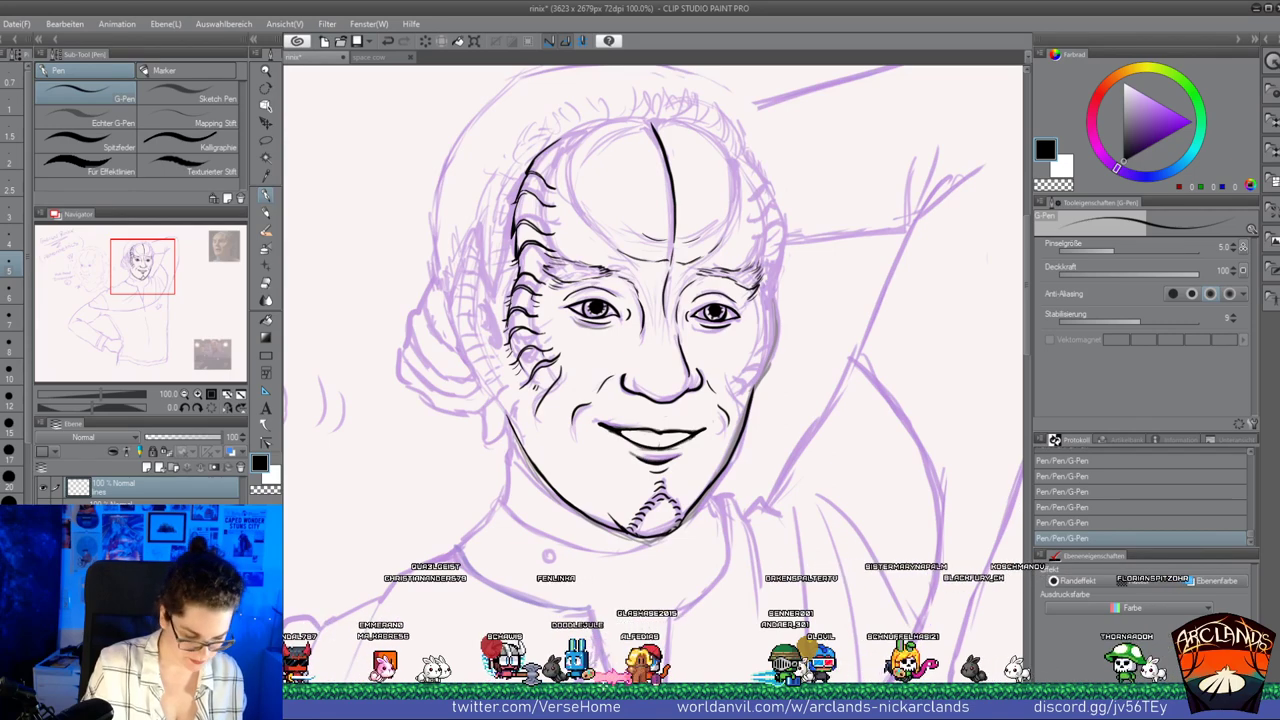
Check the line art without the sketch, then ink small hair curls along the hairline up to the forehead's centre line
left_click(43, 510)
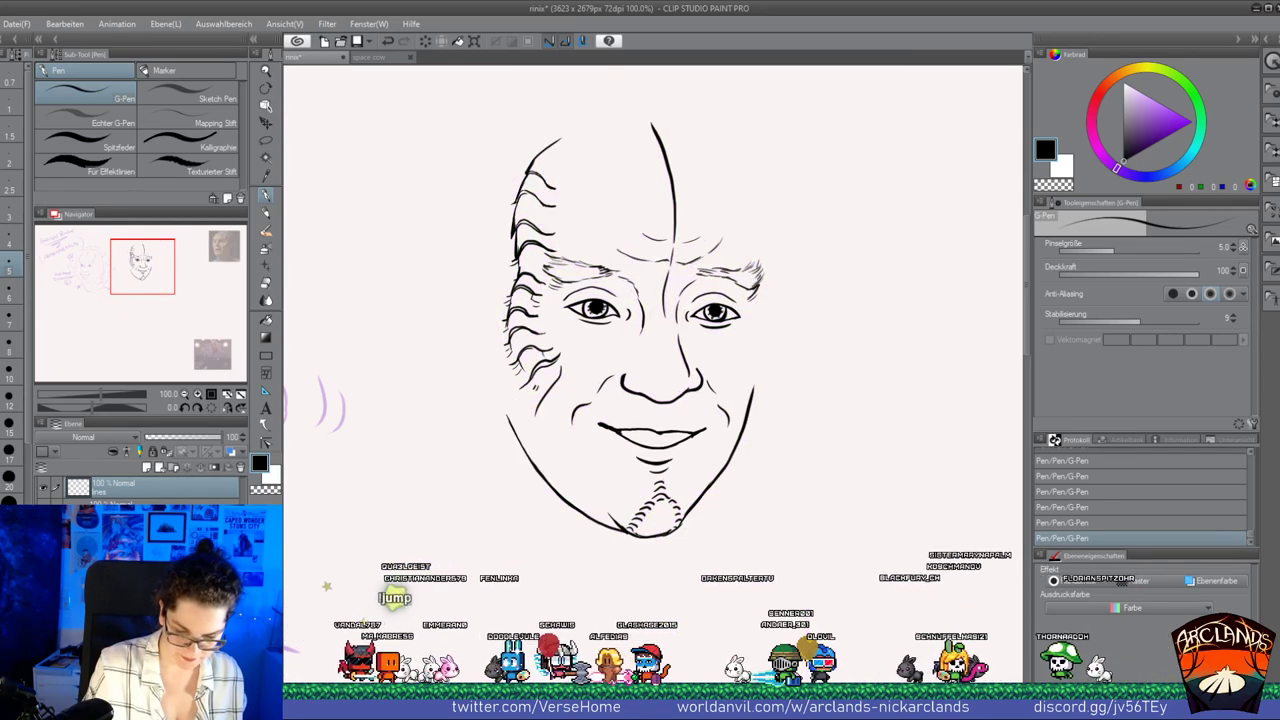
left_click(43, 509)
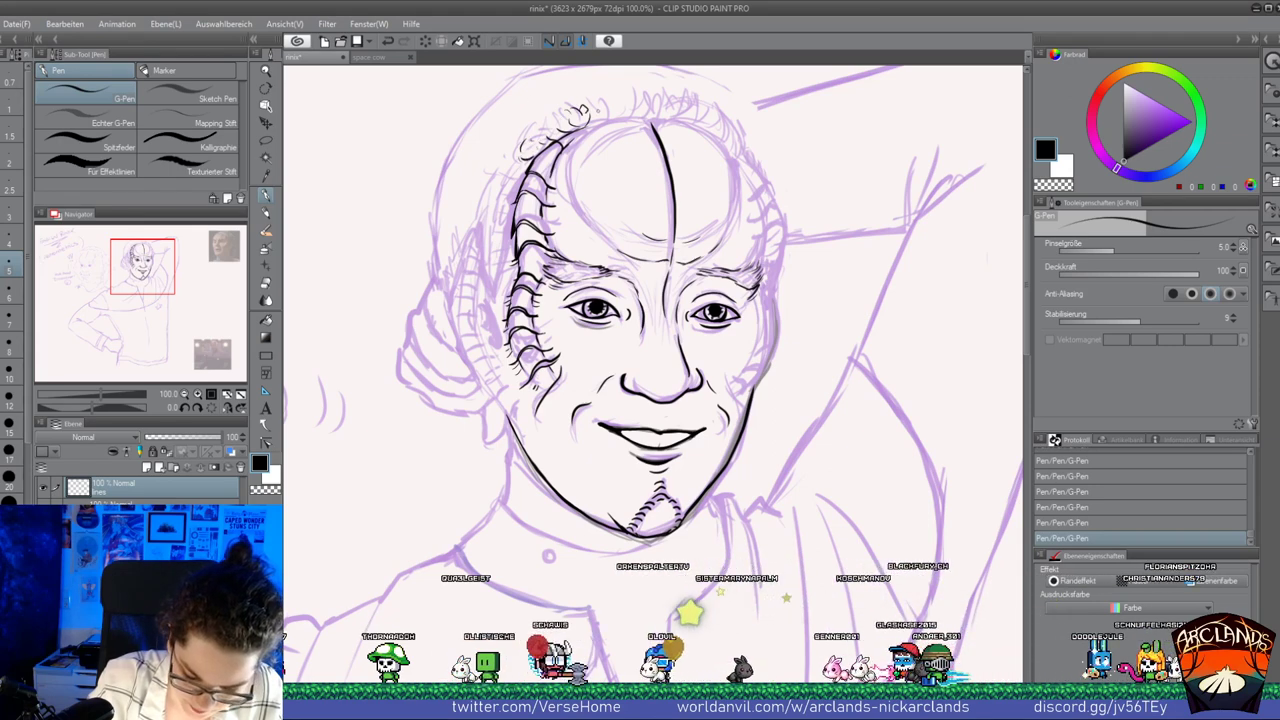
left_click_drag(590, 106, 606, 108)
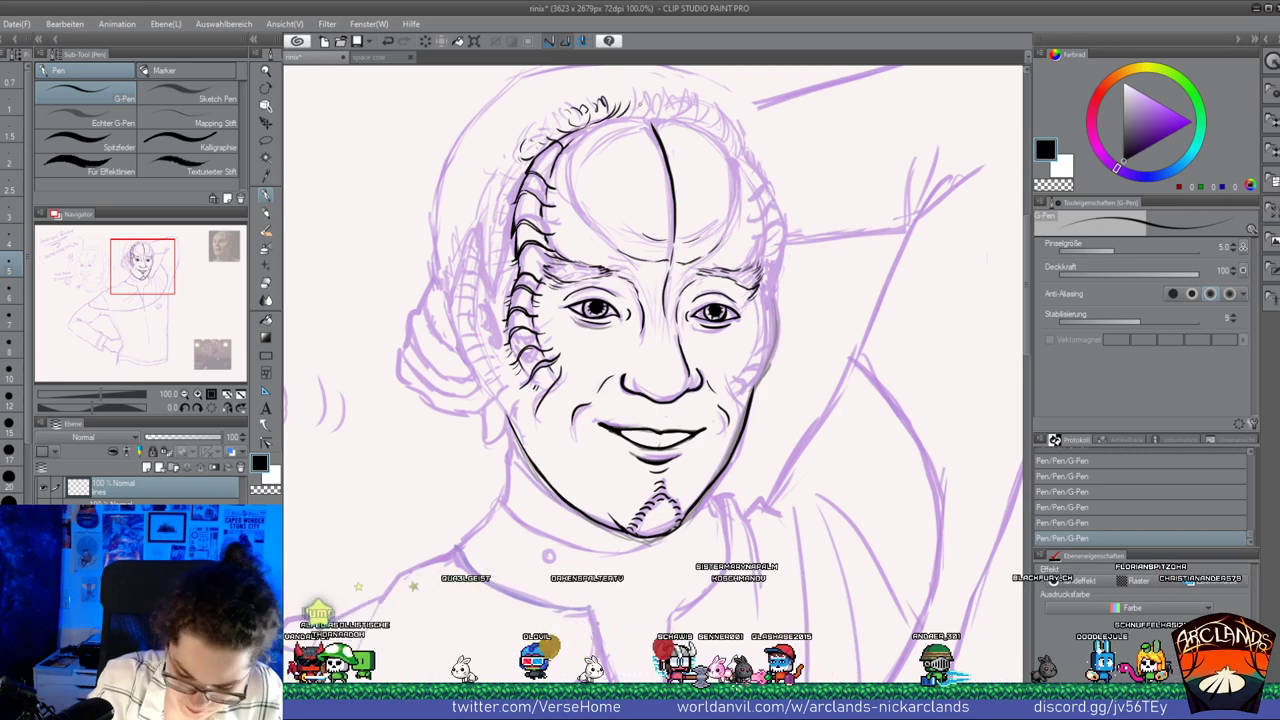
left_click_drag(643, 100, 661, 110)
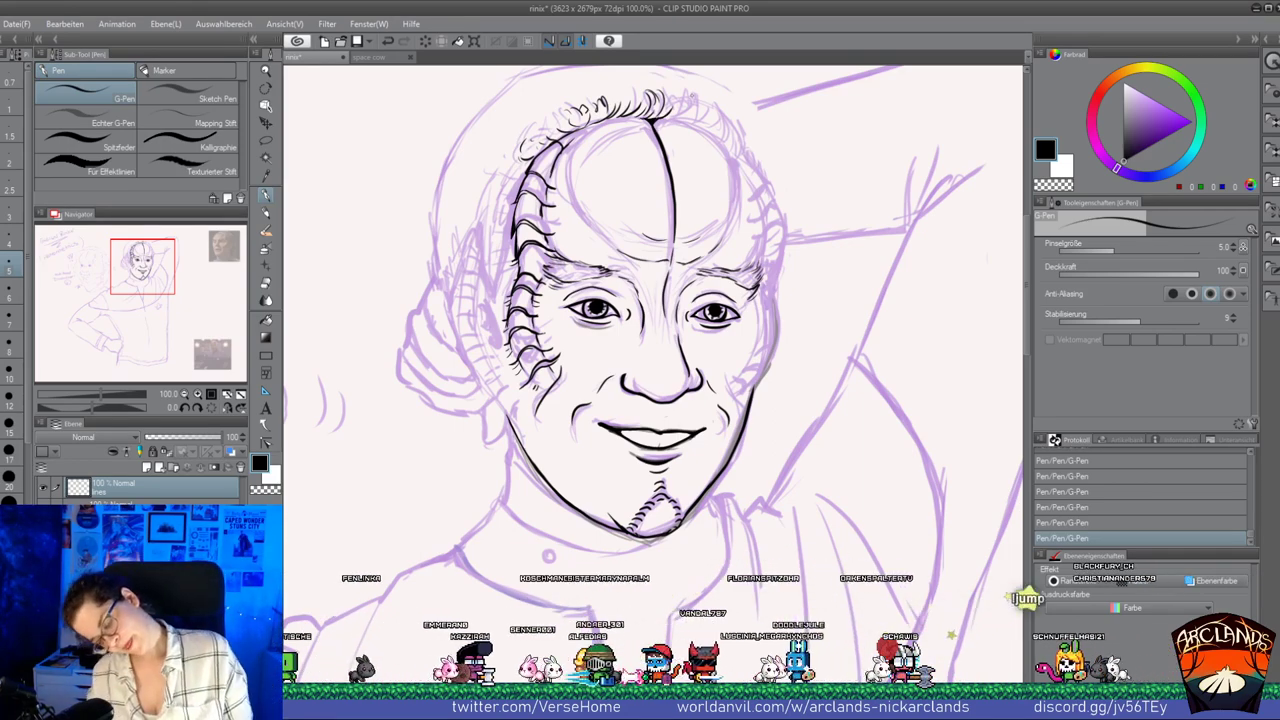
Ink the remaining hair strokes beyond the forehead's centre line and the outer curve of the forehead lobe below them
scroll(690, 92, "up", 1)
left_click(149, 256)
left_click_drag(150, 258, 149, 257)
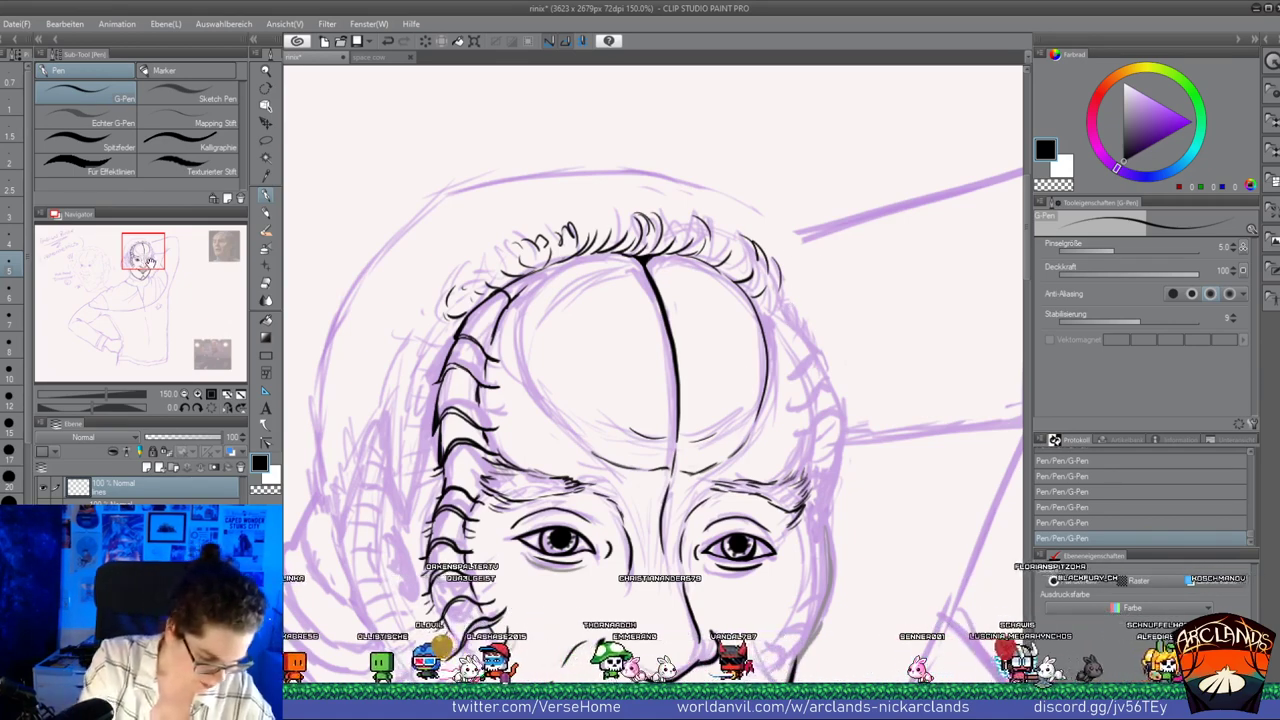
left_click_drag(148, 262, 151, 267)
left_click_drag(97, 410, 111, 410)
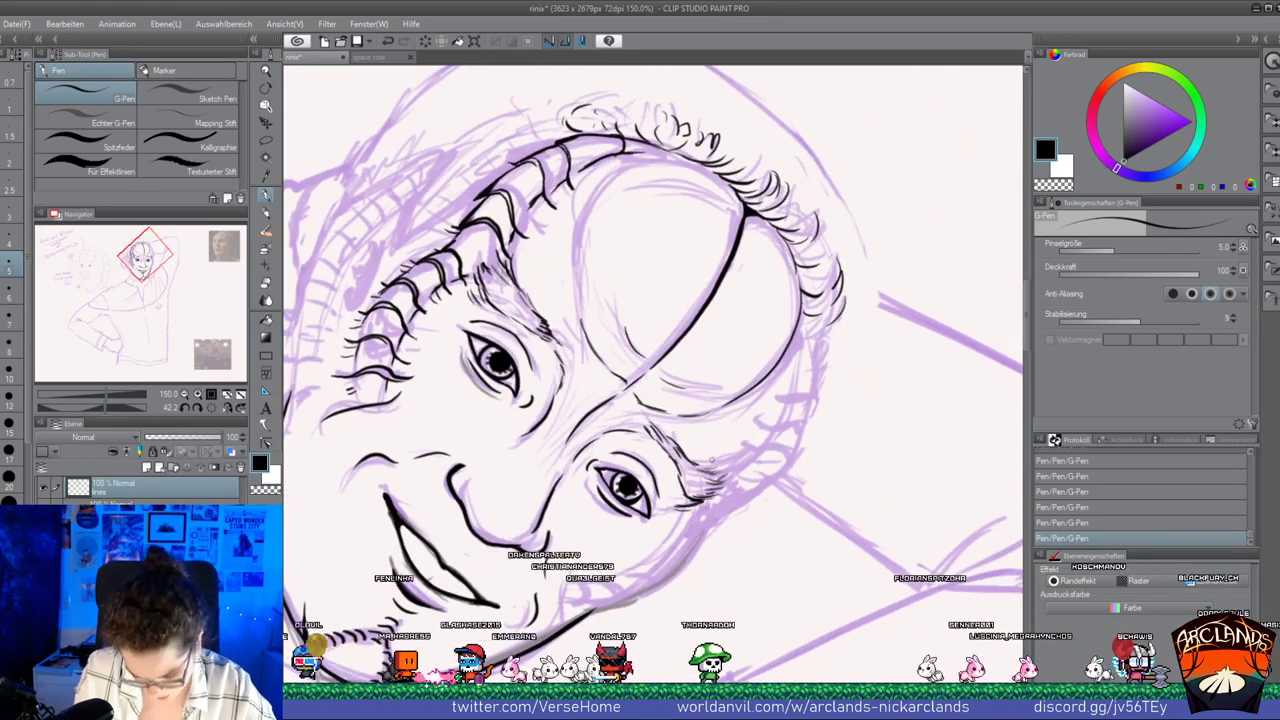
Ink the outer line and first curved ridges on the temple opposite the hair bun, starting from the hairline
left_click_drag(145, 256, 147, 258)
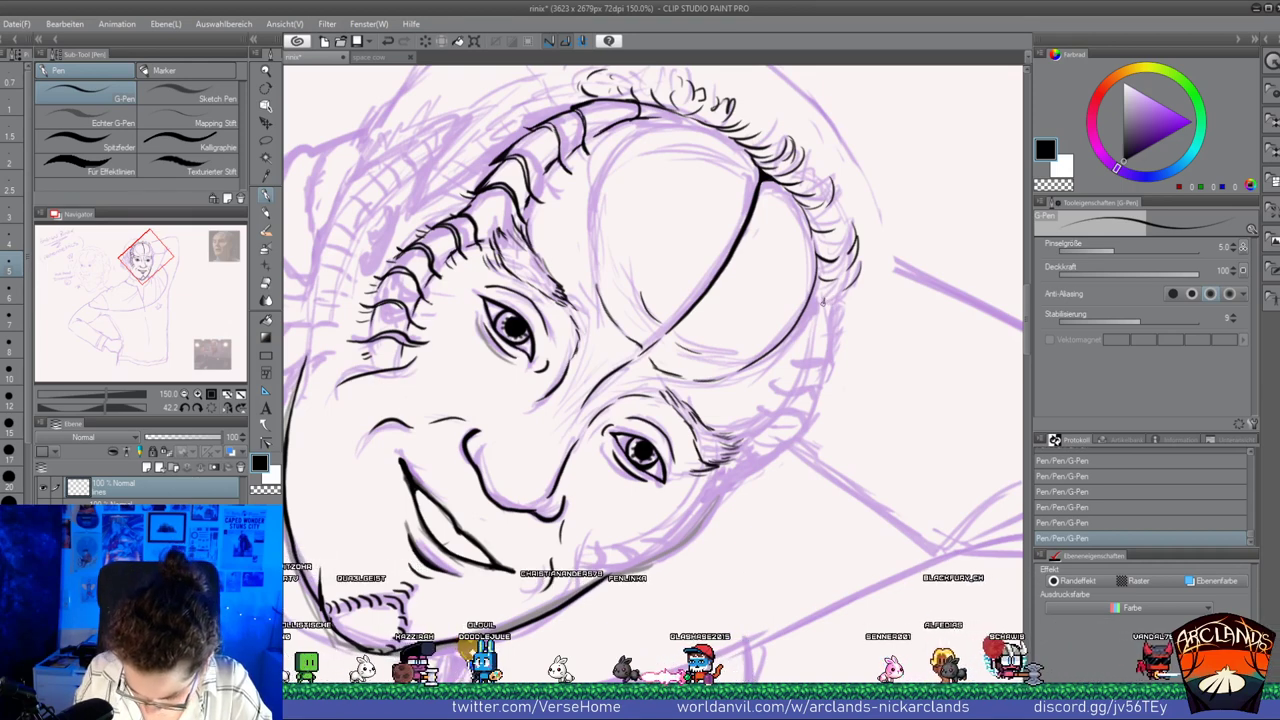
key("ctrl+z")
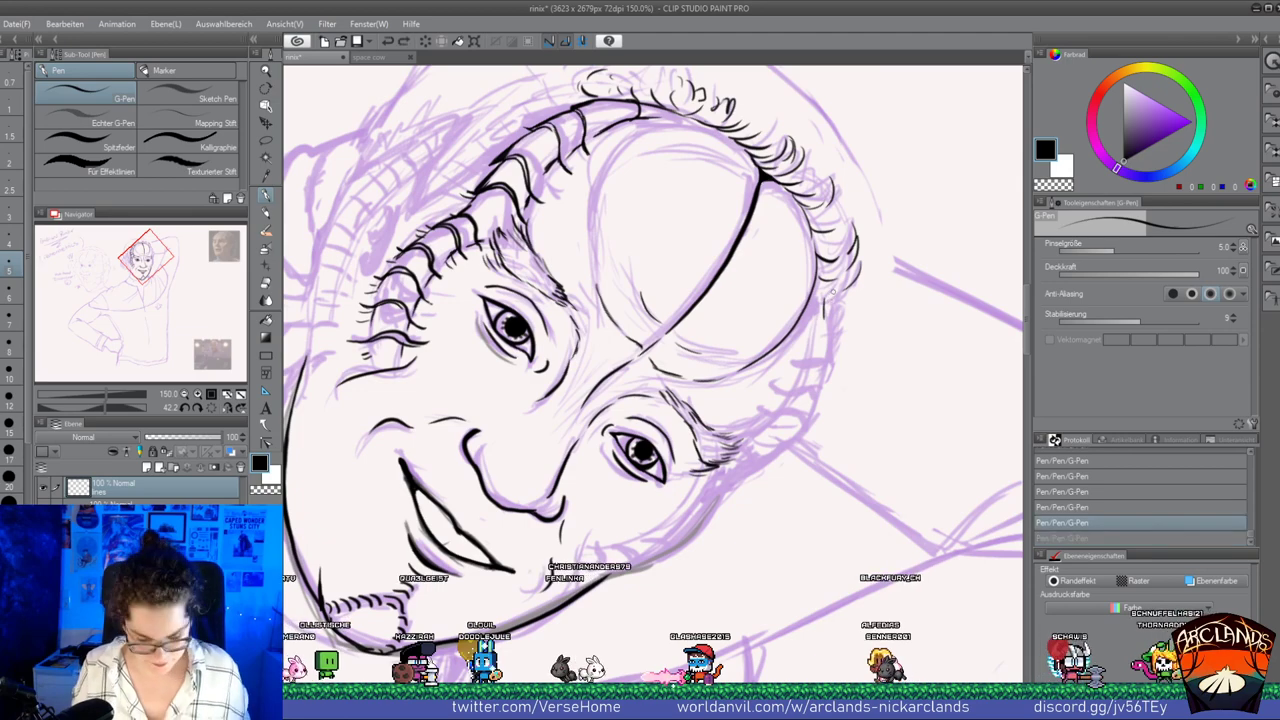
left_click_drag(108, 408, 66, 411)
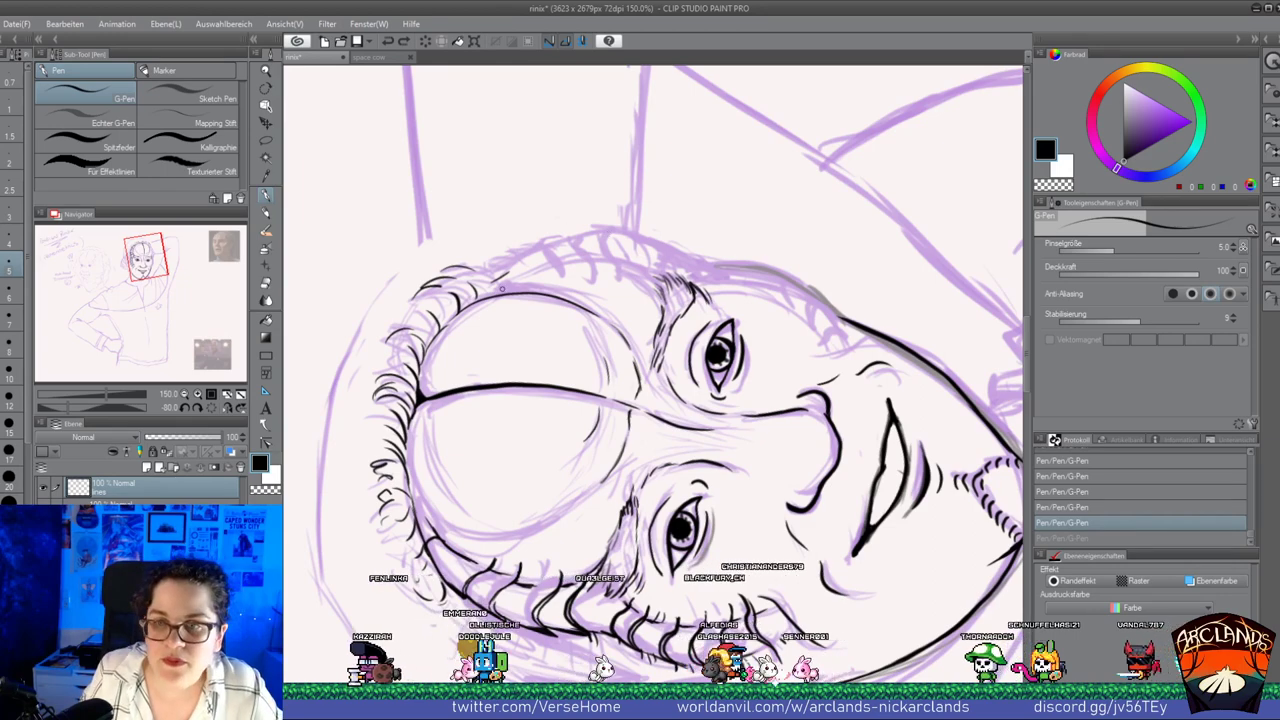
key("ctrl+y")
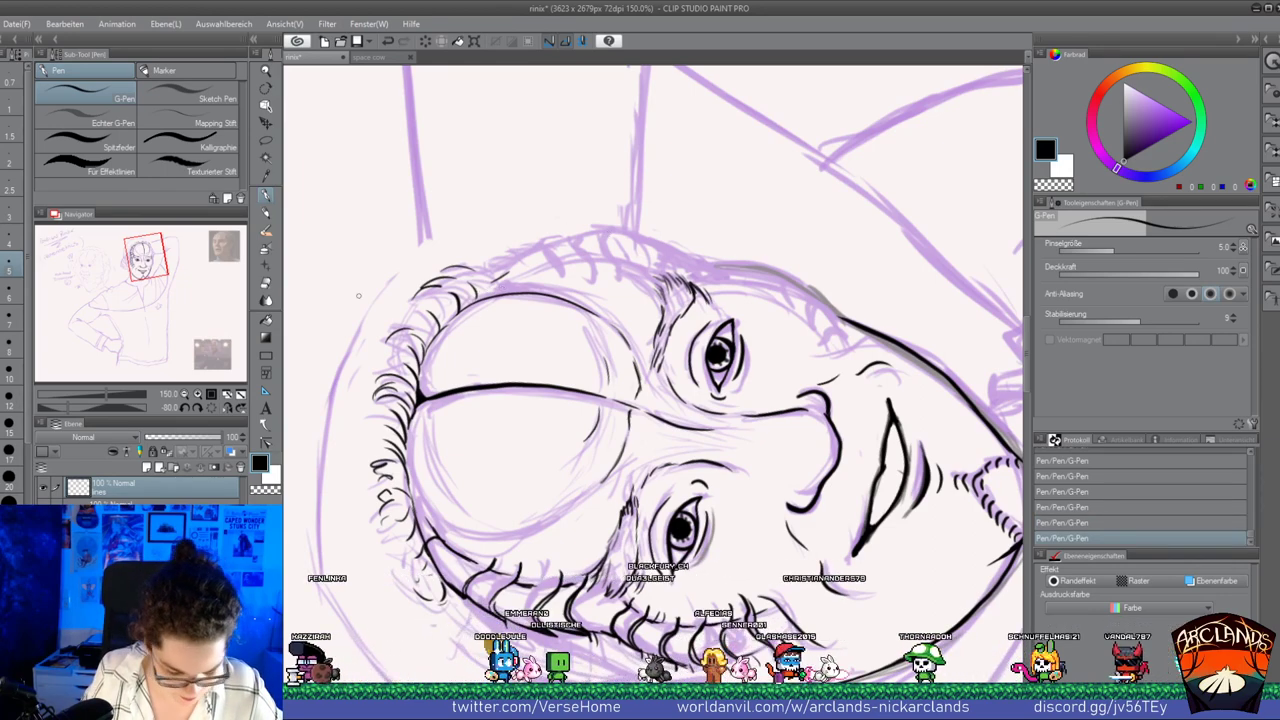
key("e")
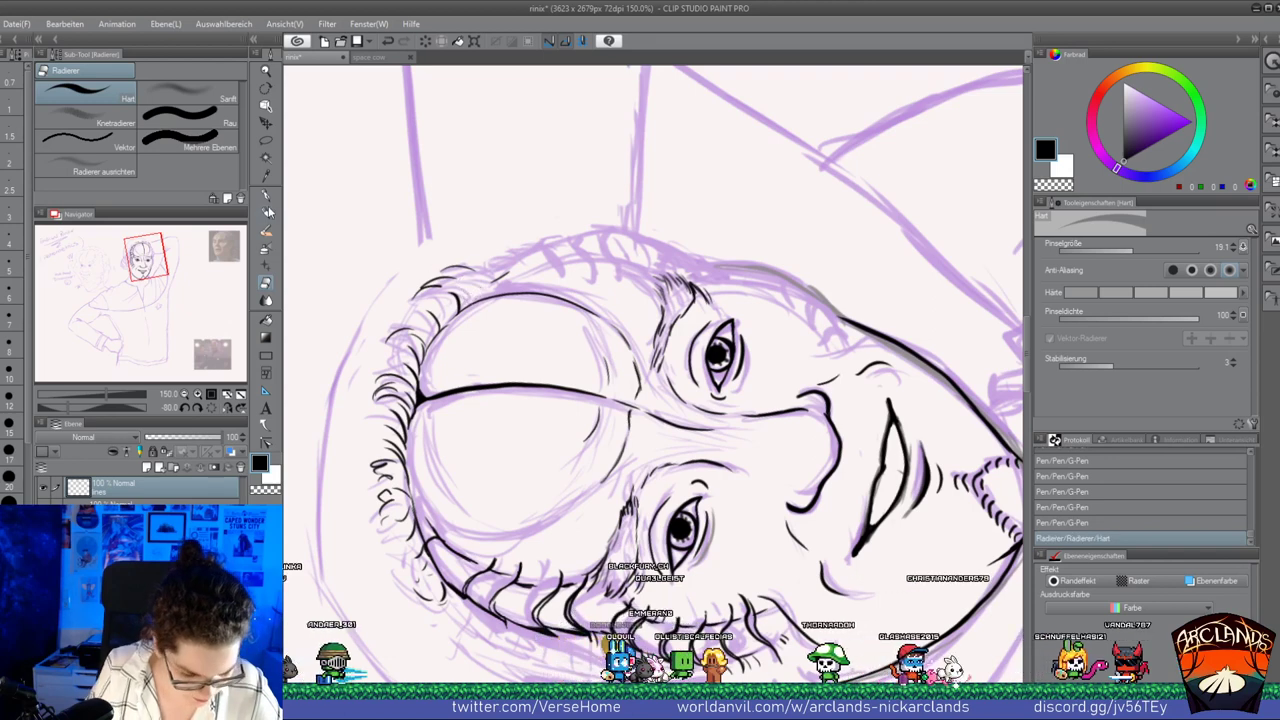
key("p")
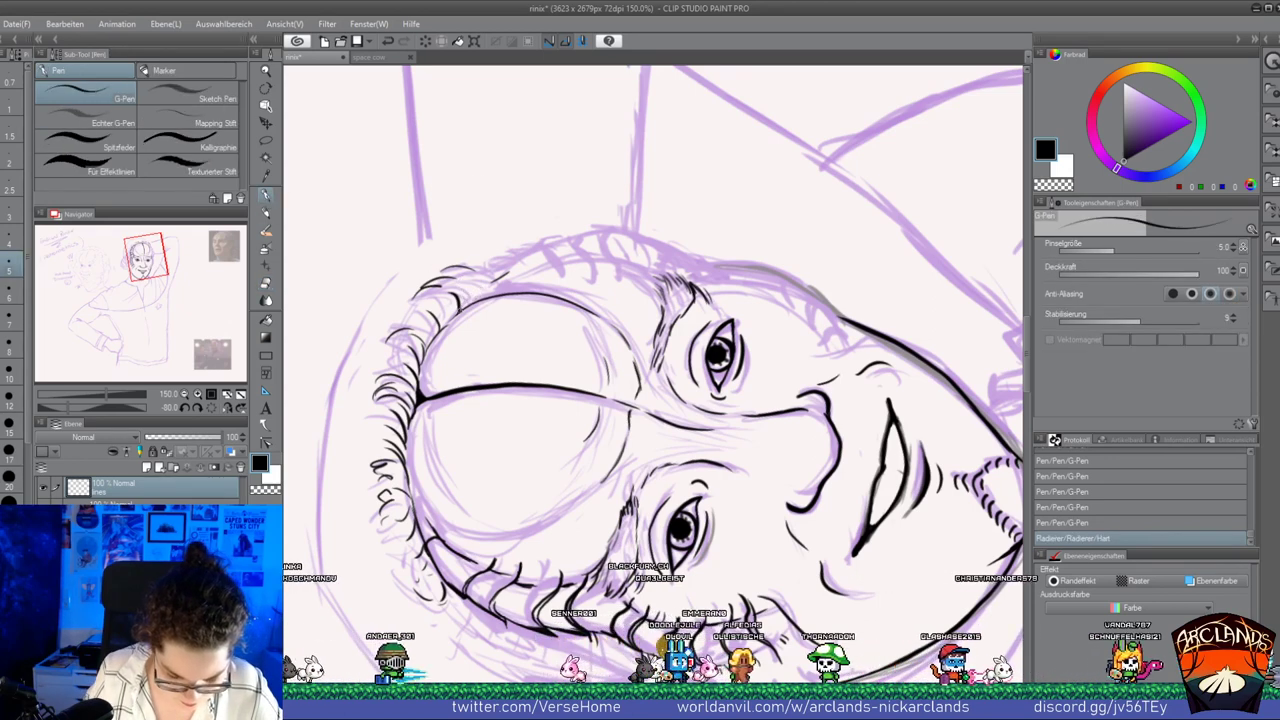
mouse_move(688, 617)
left_mouse_down()
mouse_move(672, 655)
mouse_move(696, 664)
left_mouse_up()
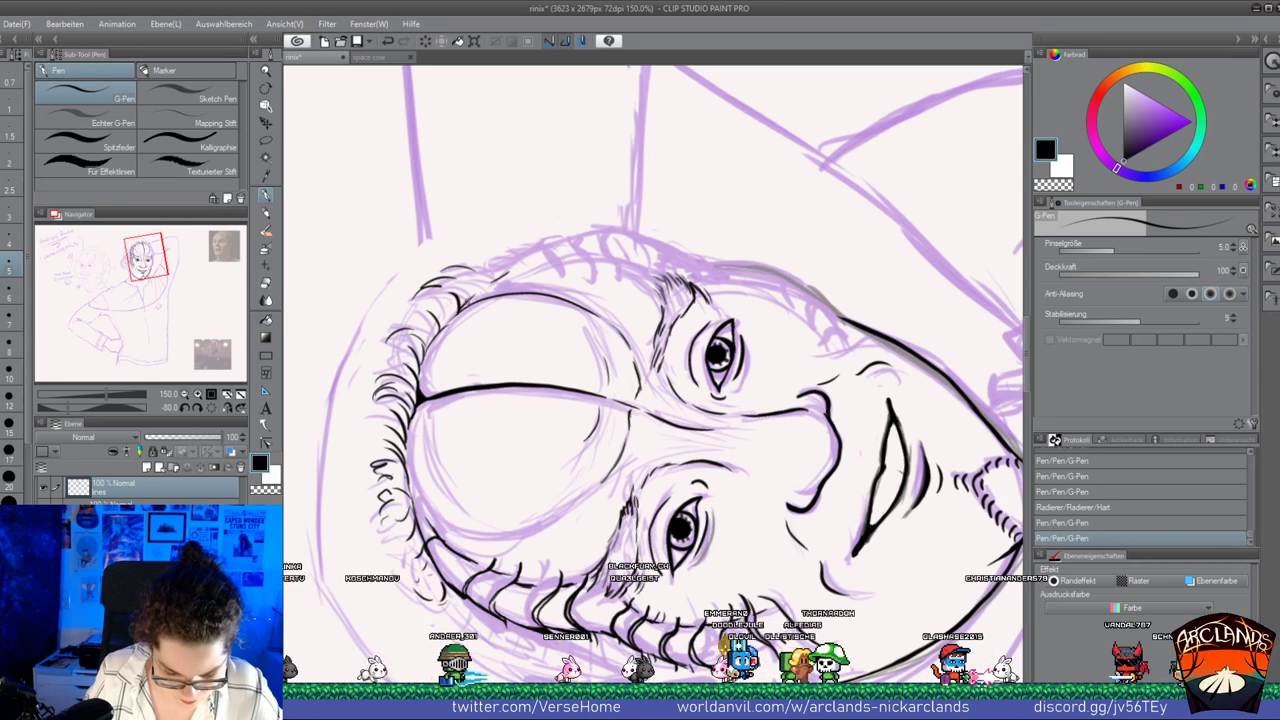
left_click_drag(508, 273, 484, 288)
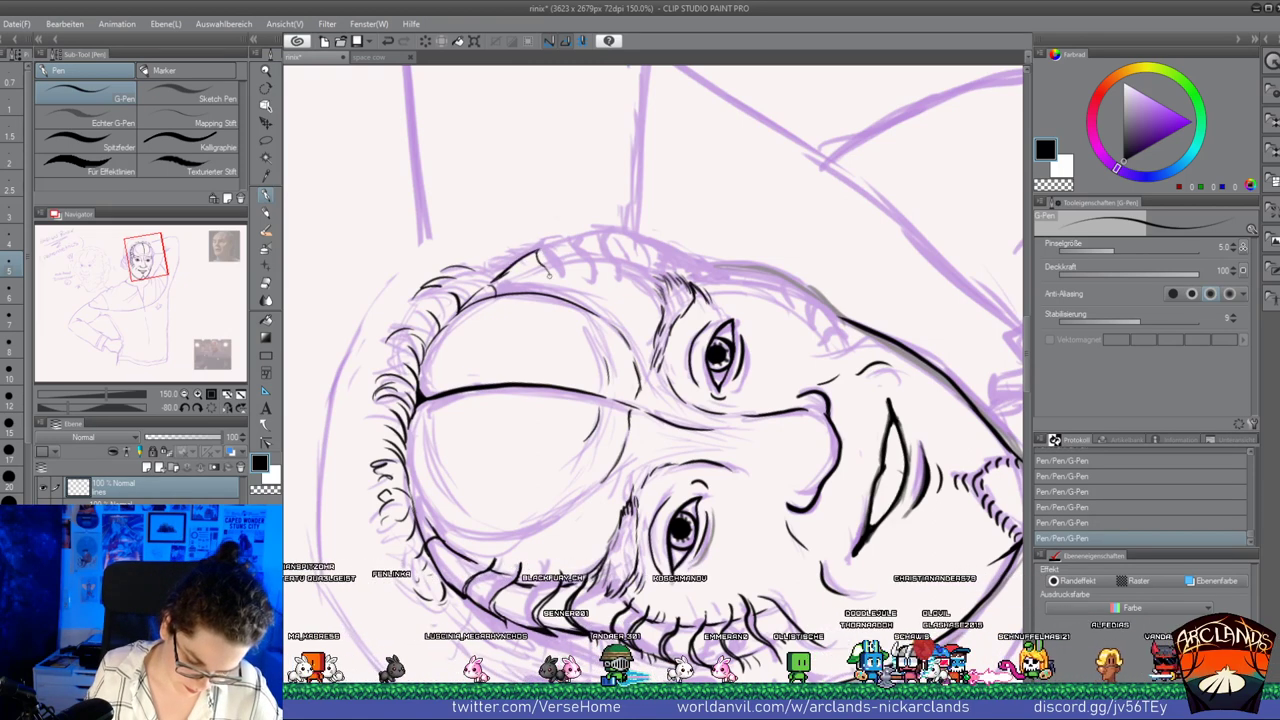
left_click(211, 408)
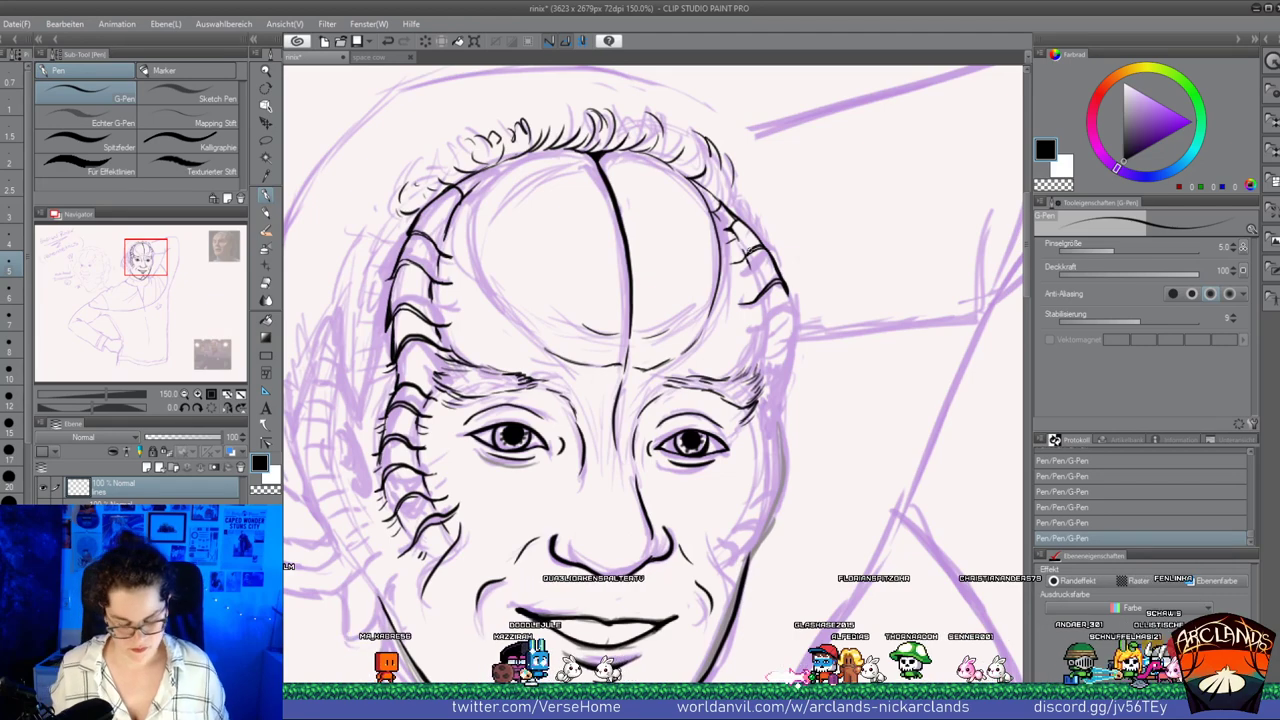
Undo the last two strokes, erase where the new temple ridges meet the hairline and redraw the connecting line
key("ctrl+z")
key("ctrl+z")
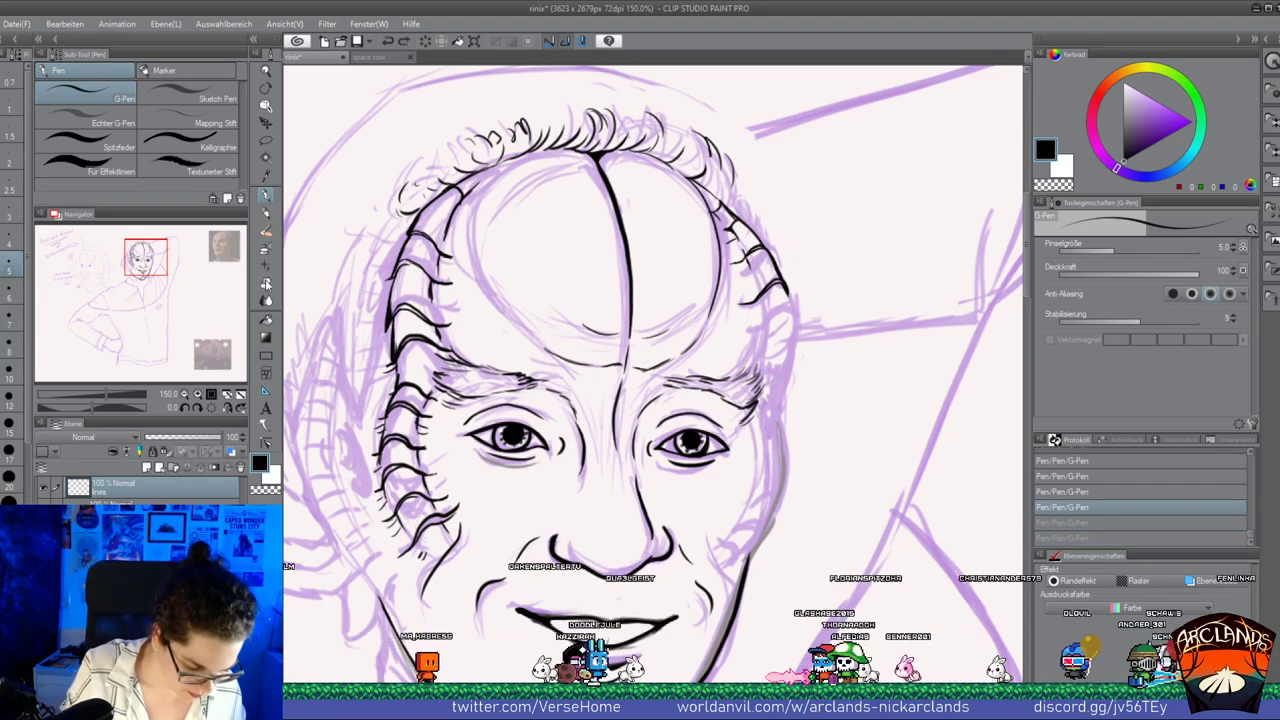
key("e")
left_click_drag(718, 213, 727, 210)
left_click(265, 194)
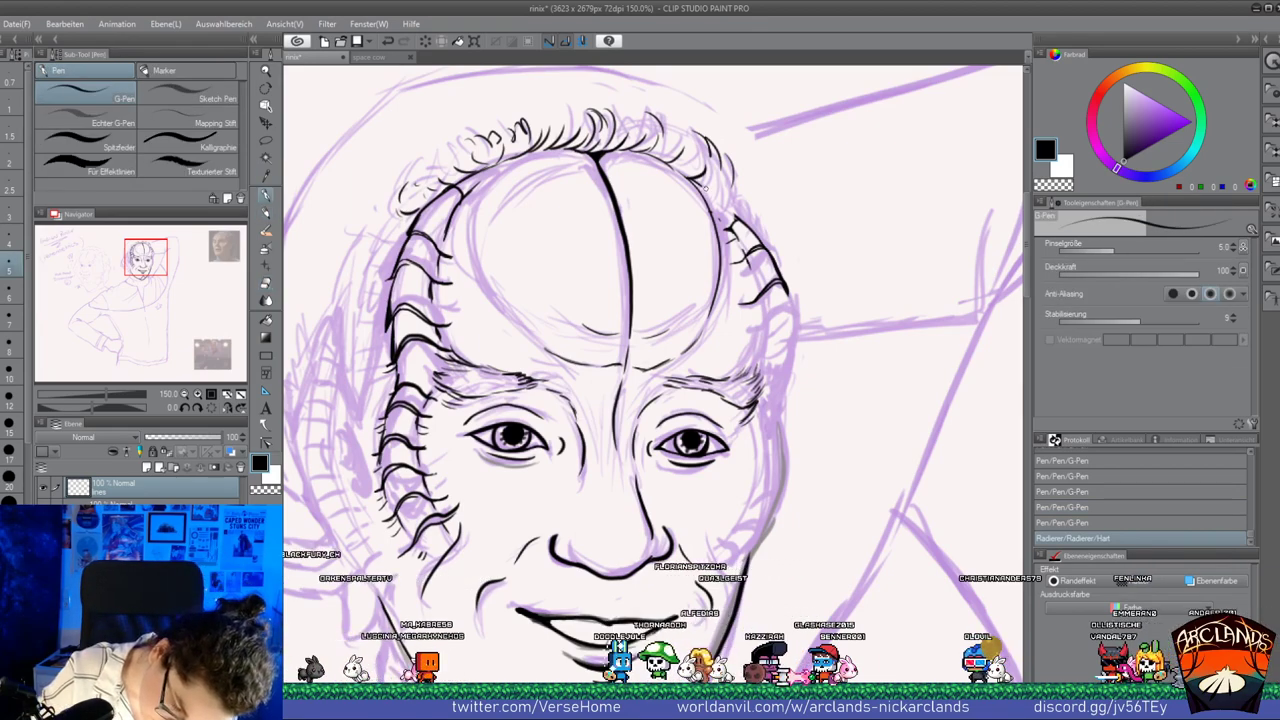
left_click_drag(701, 183, 736, 216)
left_click_drag(716, 197, 739, 220)
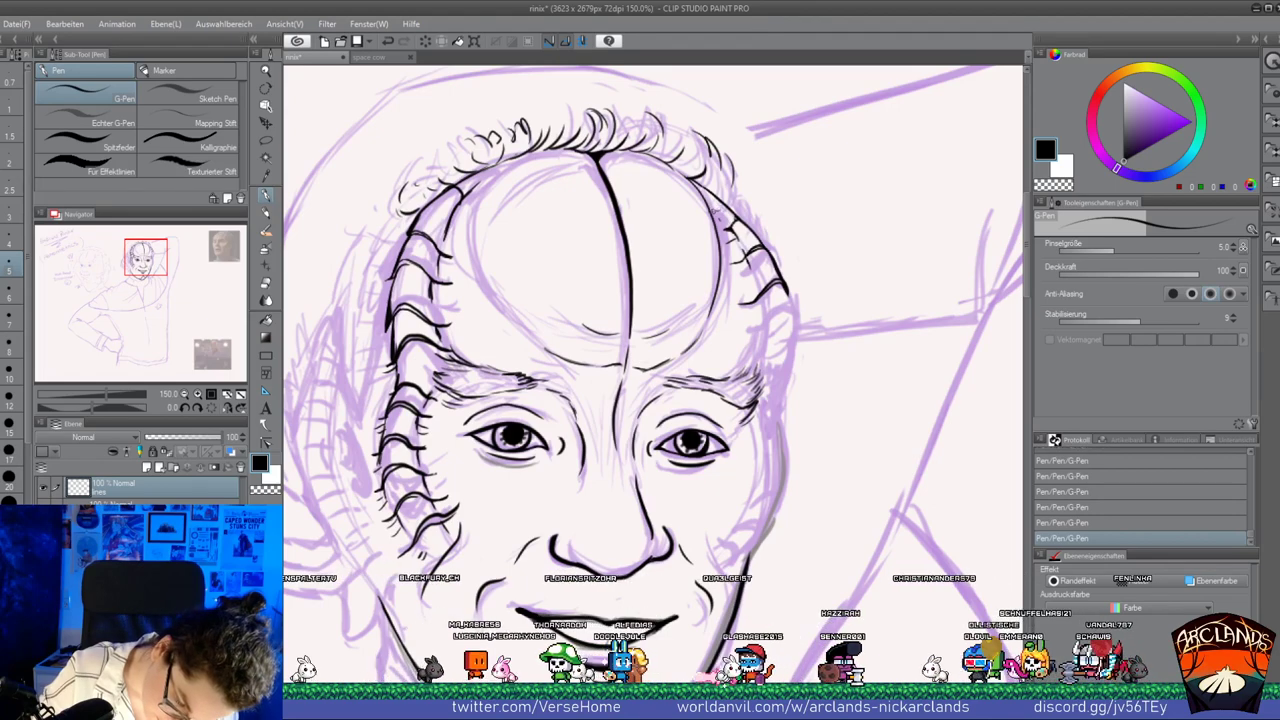
Undo the latest temple strokes and trim the top ridge's junction beside the forehead lobe with the hard eraser
key("ctrl+z")
key("ctrl+z")
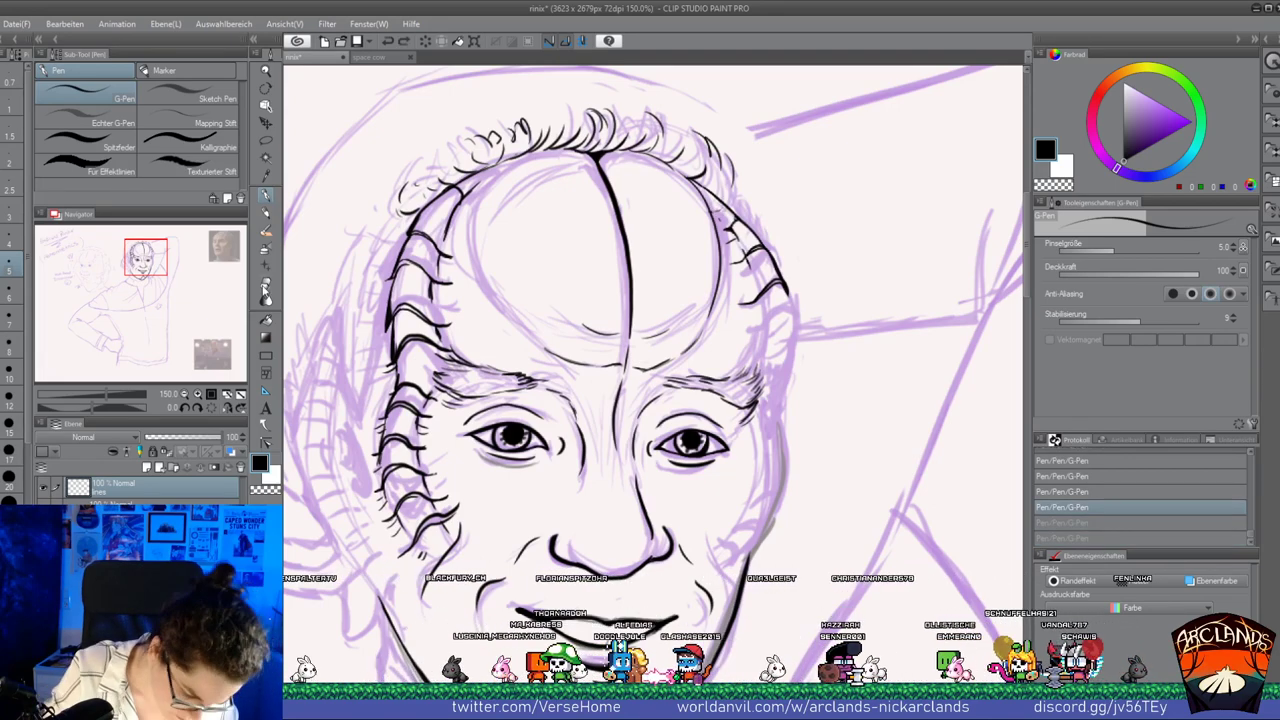
key("e")
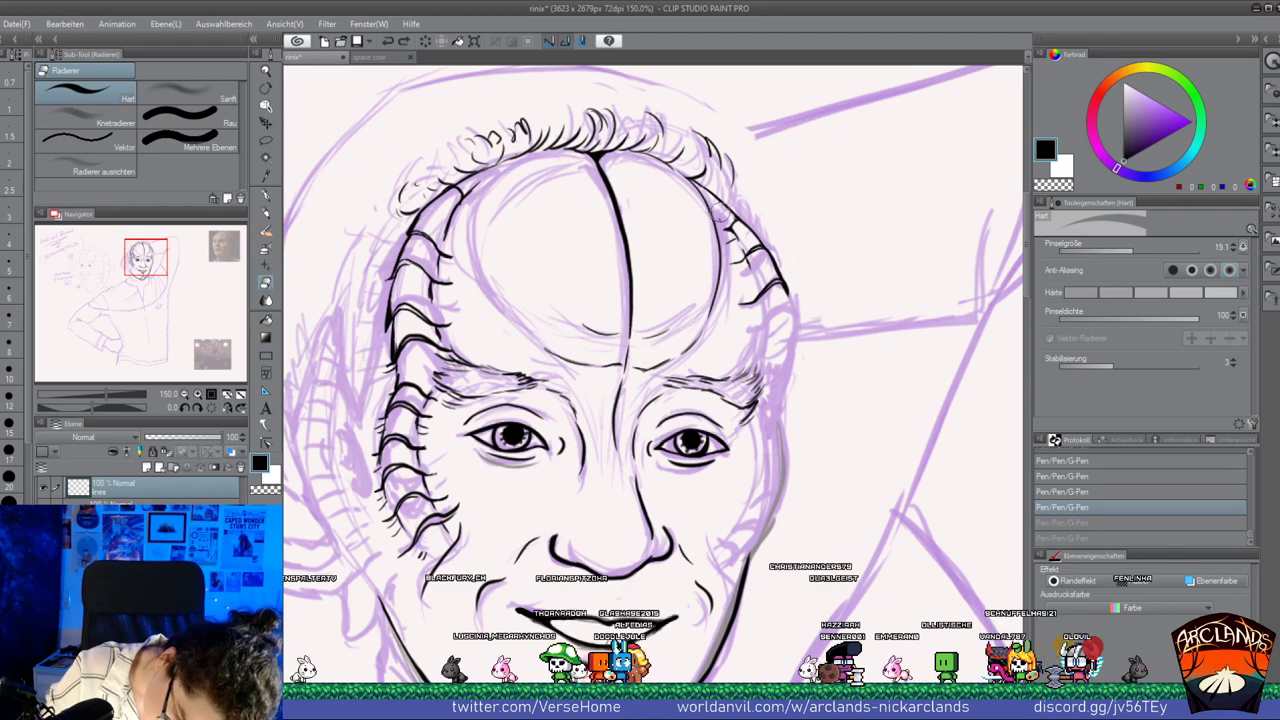
mouse_move(719, 213)
left_mouse_down()
mouse_move(732, 229)
mouse_move(738, 217)
left_mouse_up()
key("p")
key("p")
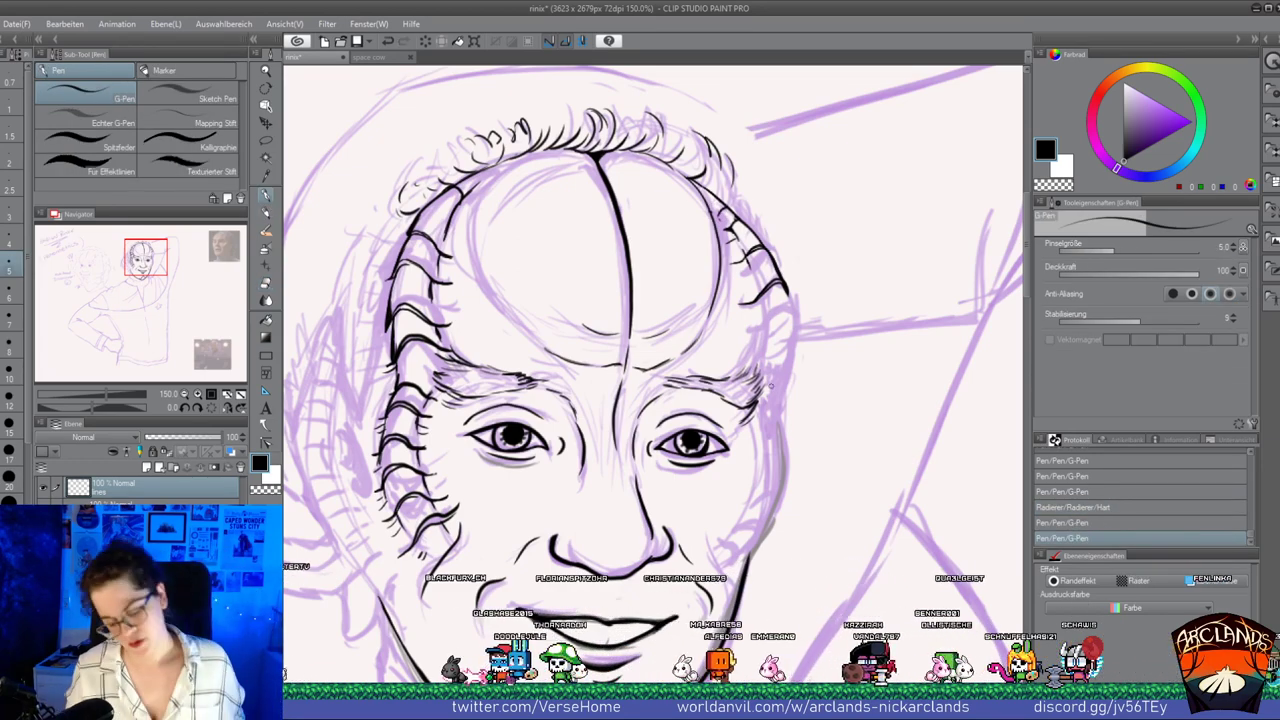
key("ctrl+z")
key("ctrl+z")
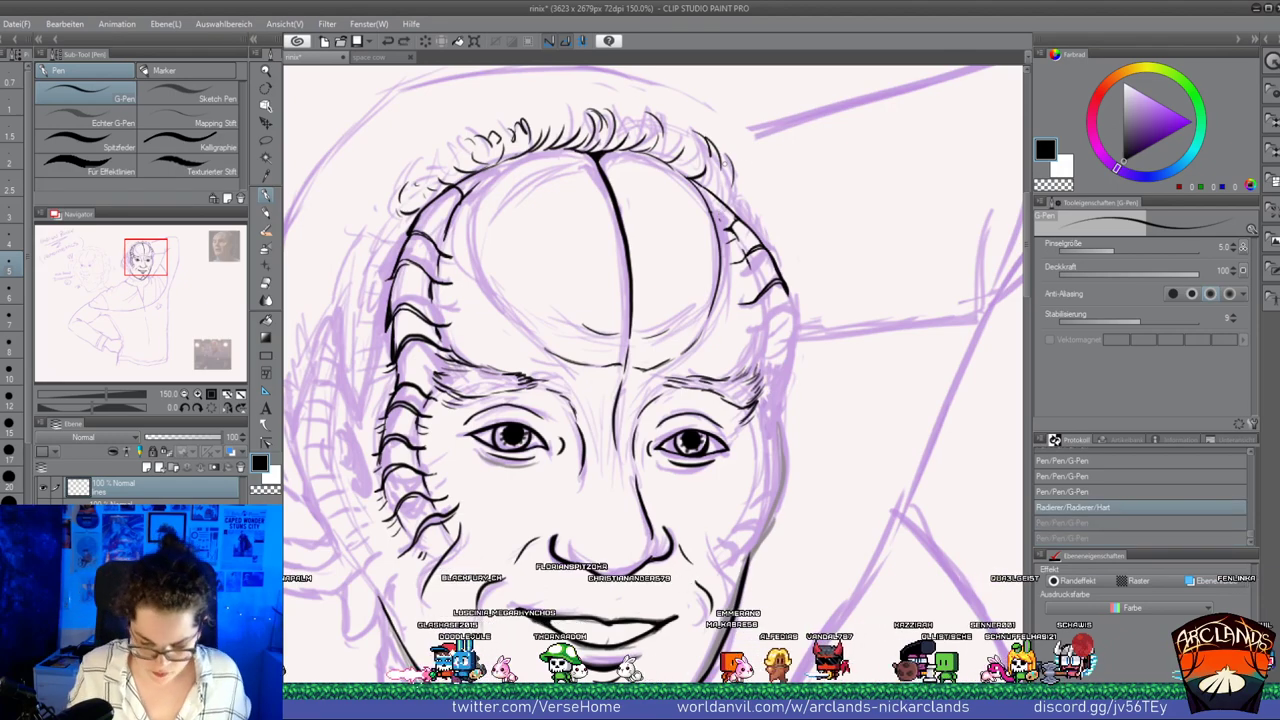
Ink curved ridges down the temple opposite the hair bun to beside the eye, tidying stray ends with the hard eraser
mouse_move(718, 204)
left_mouse_down()
mouse_move(742, 225)
mouse_move(735, 246)
left_mouse_up()
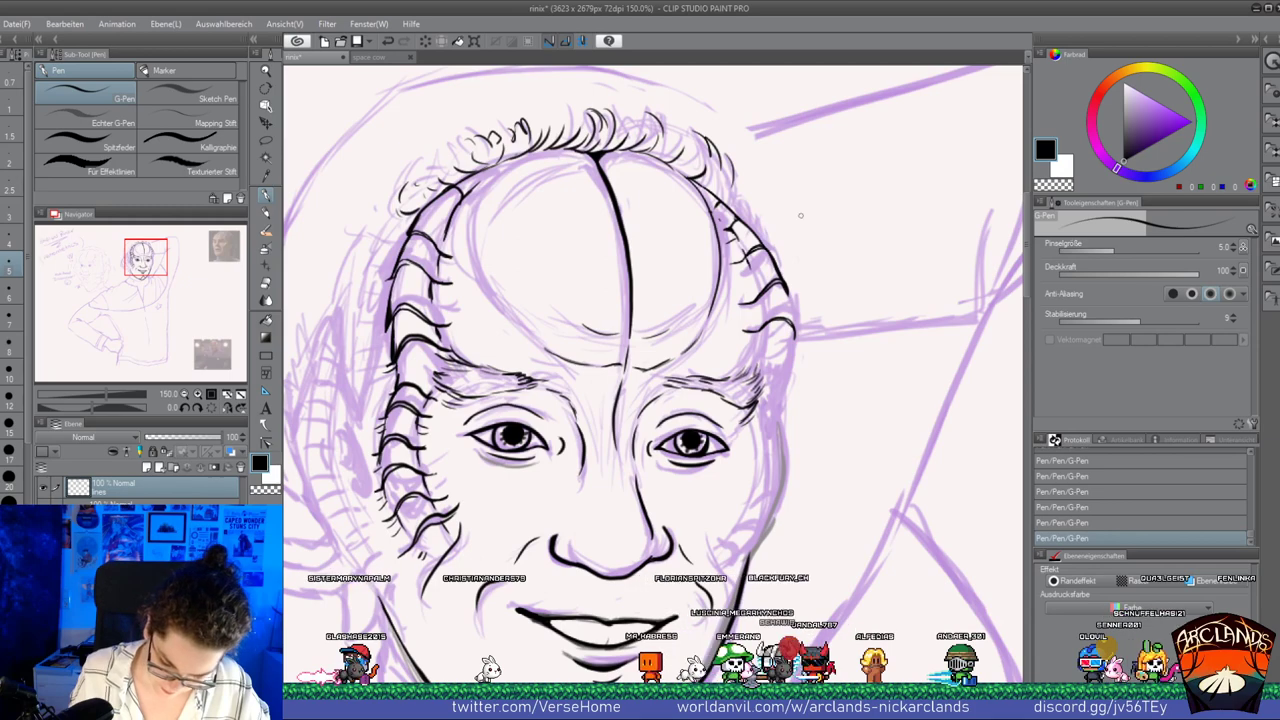
left_click(265, 282)
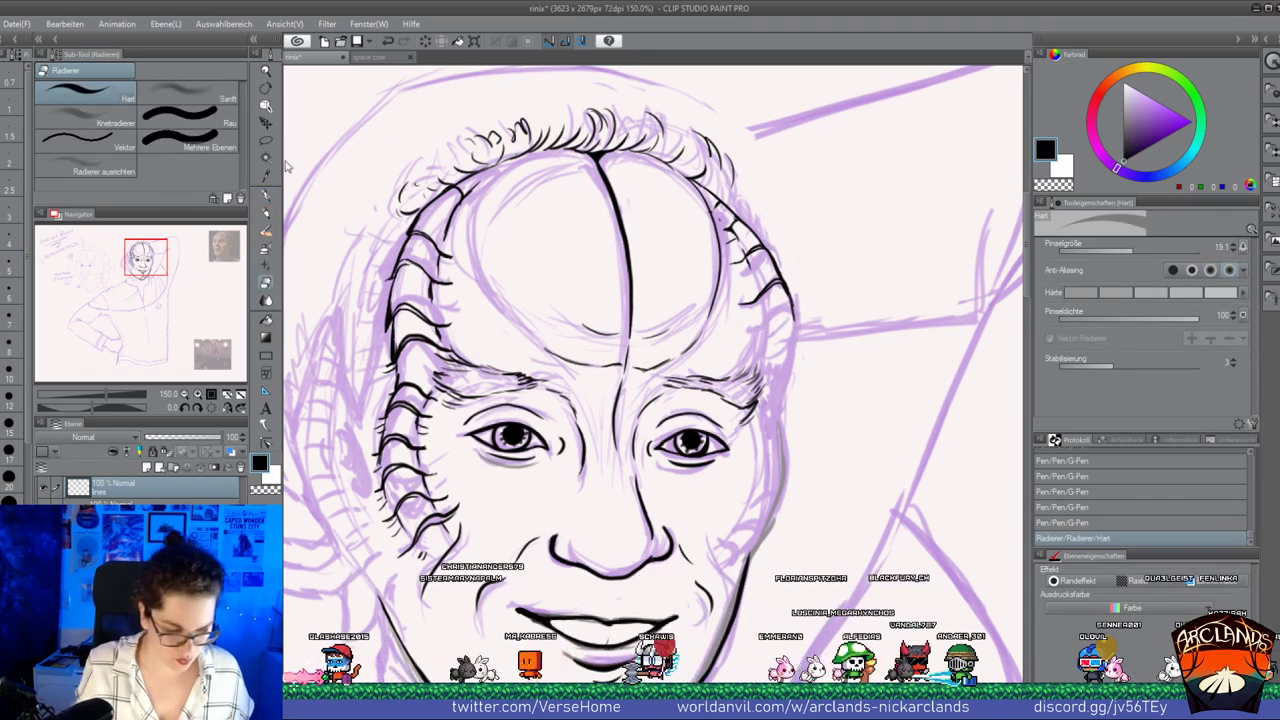
key("p")
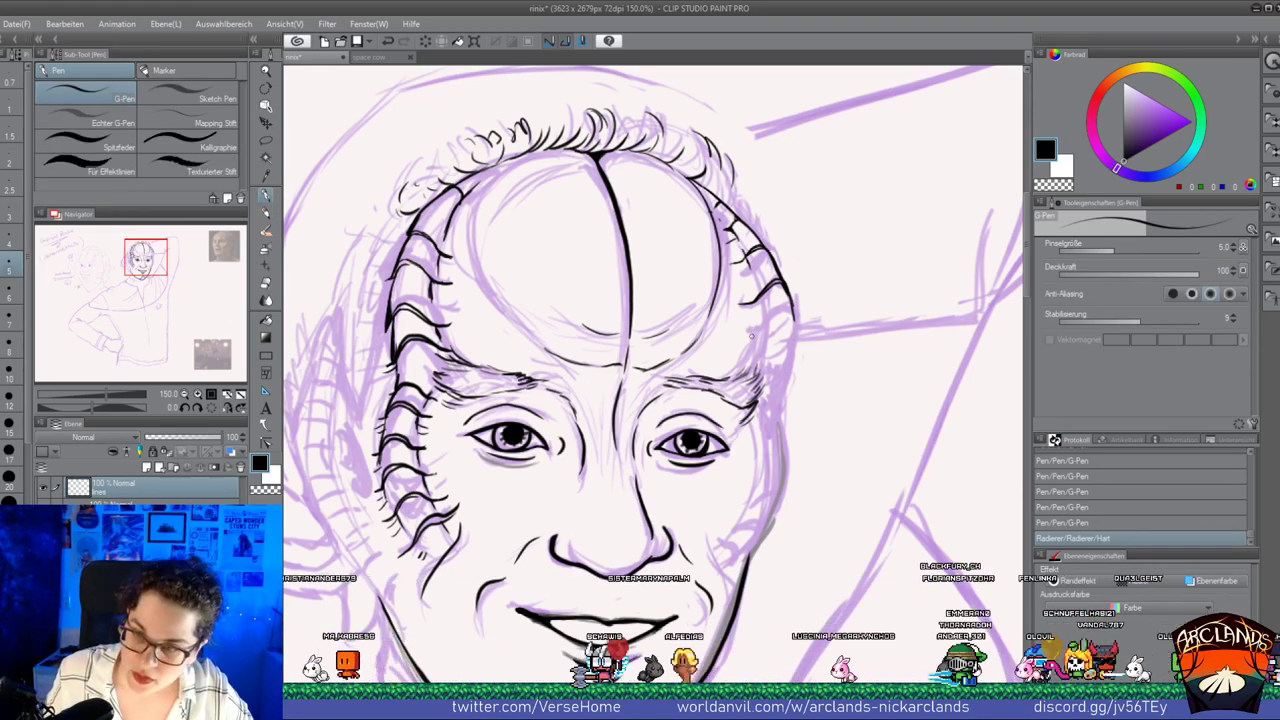
left_click_drag(728, 236, 745, 228)
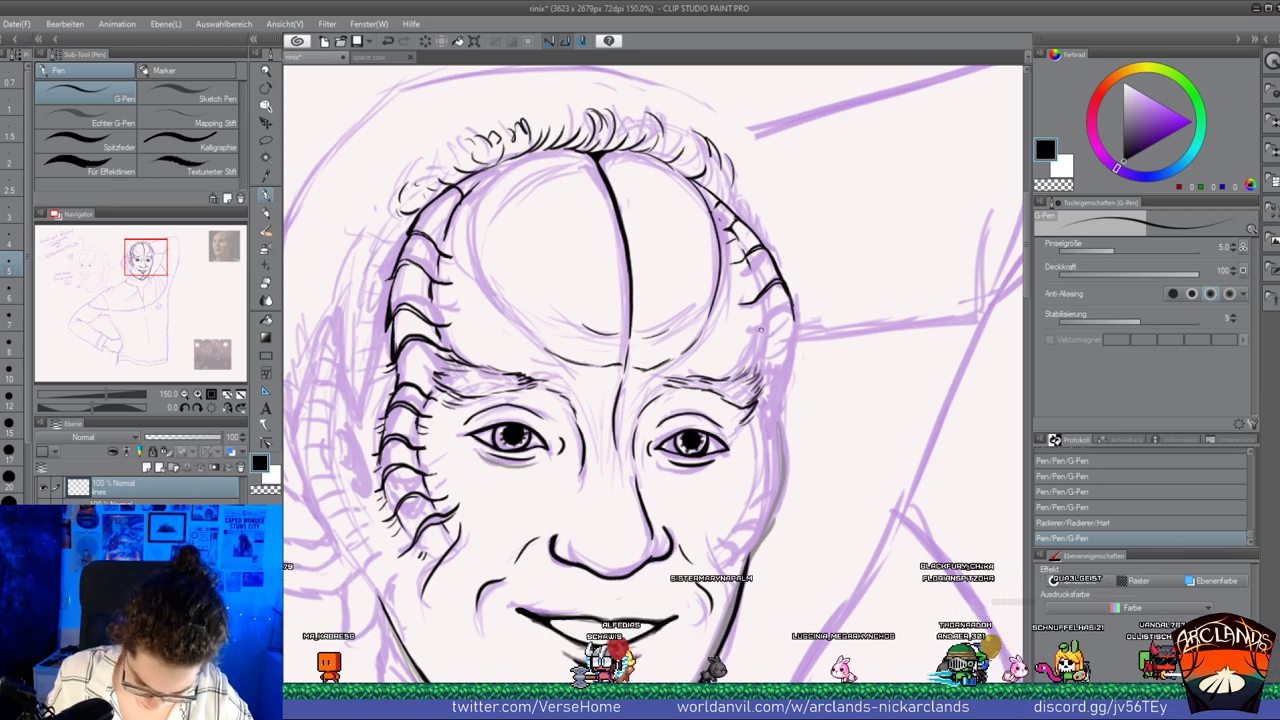
left_click_drag(748, 337, 765, 337)
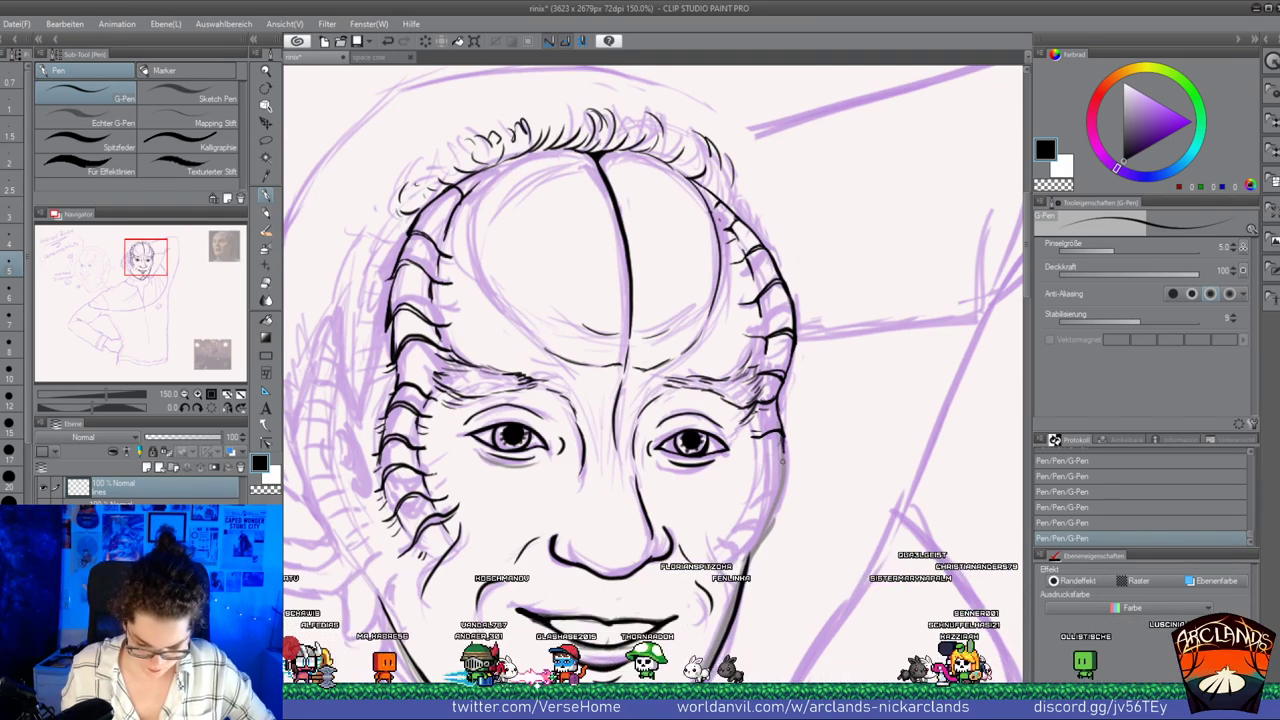
Continue the outer line and ridges on this temple down to the cheek and clean them up with the hard eraser and G-Pen
key("ctrl+z")
key("ctrl+z")
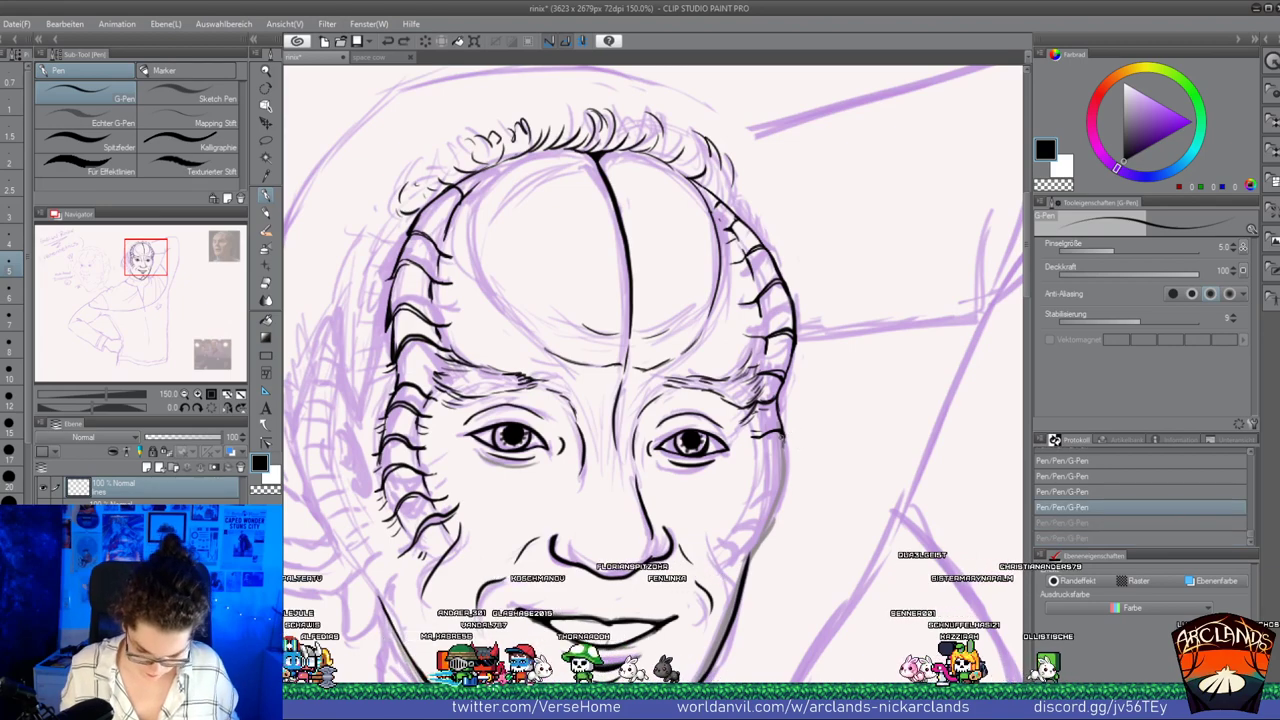
key("ctrl+y")
key("ctrl+y")
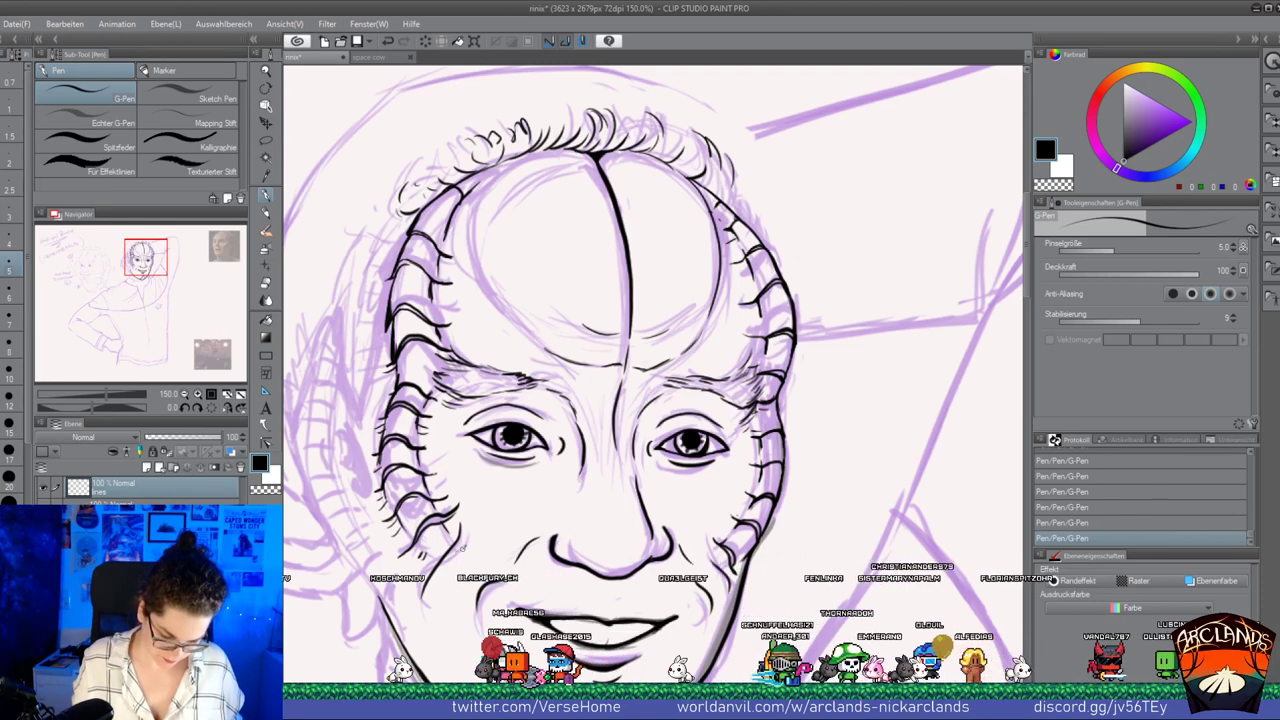
key("ctrl+z")
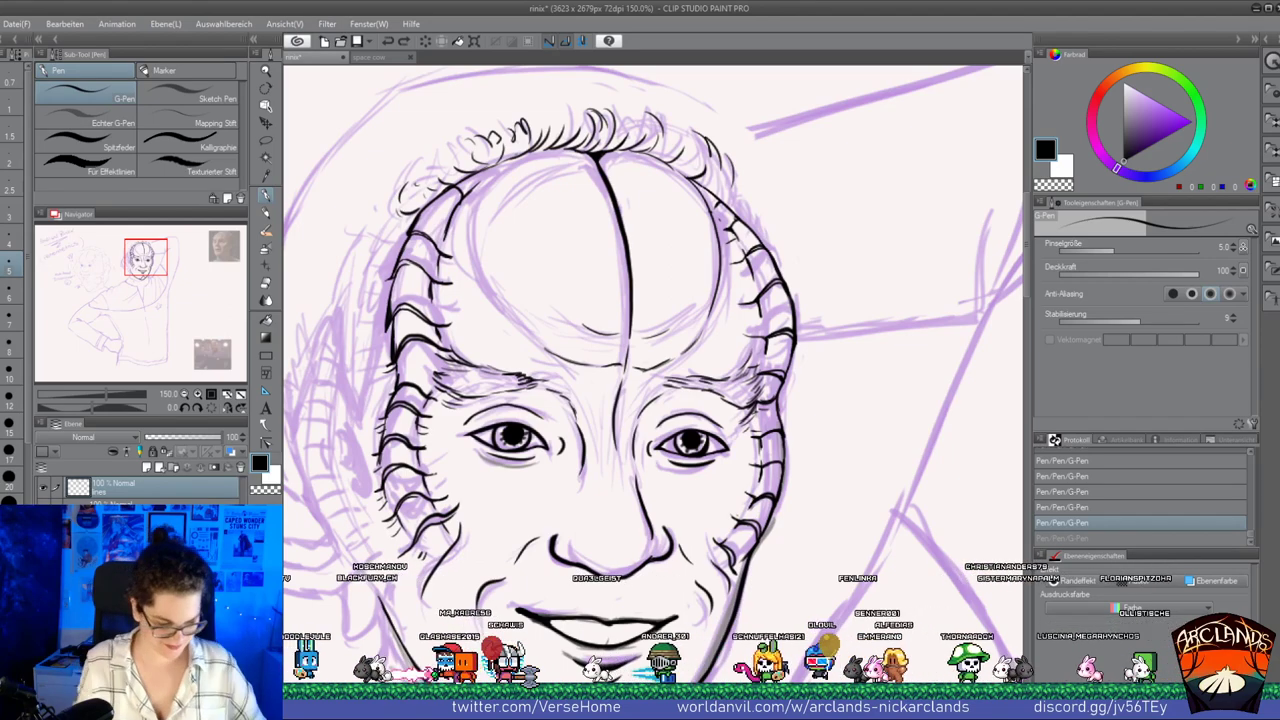
key("e")
left_click_drag(750, 402, 746, 424)
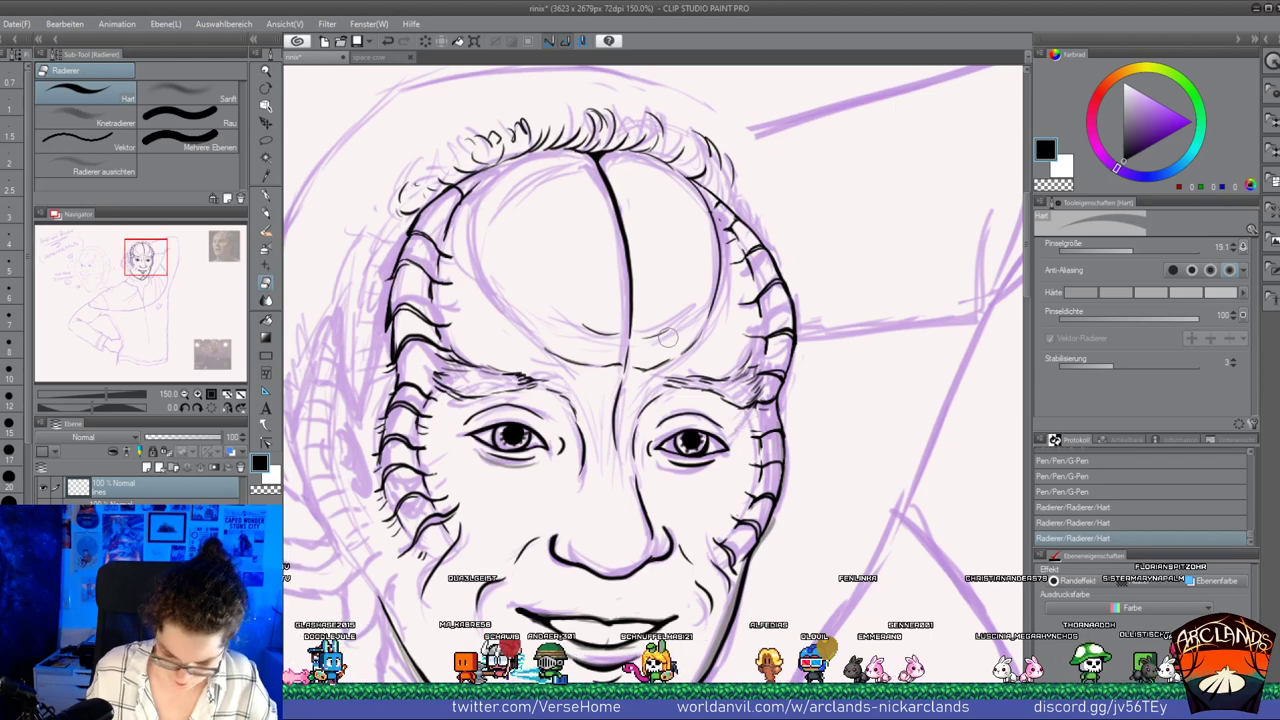
key("p")
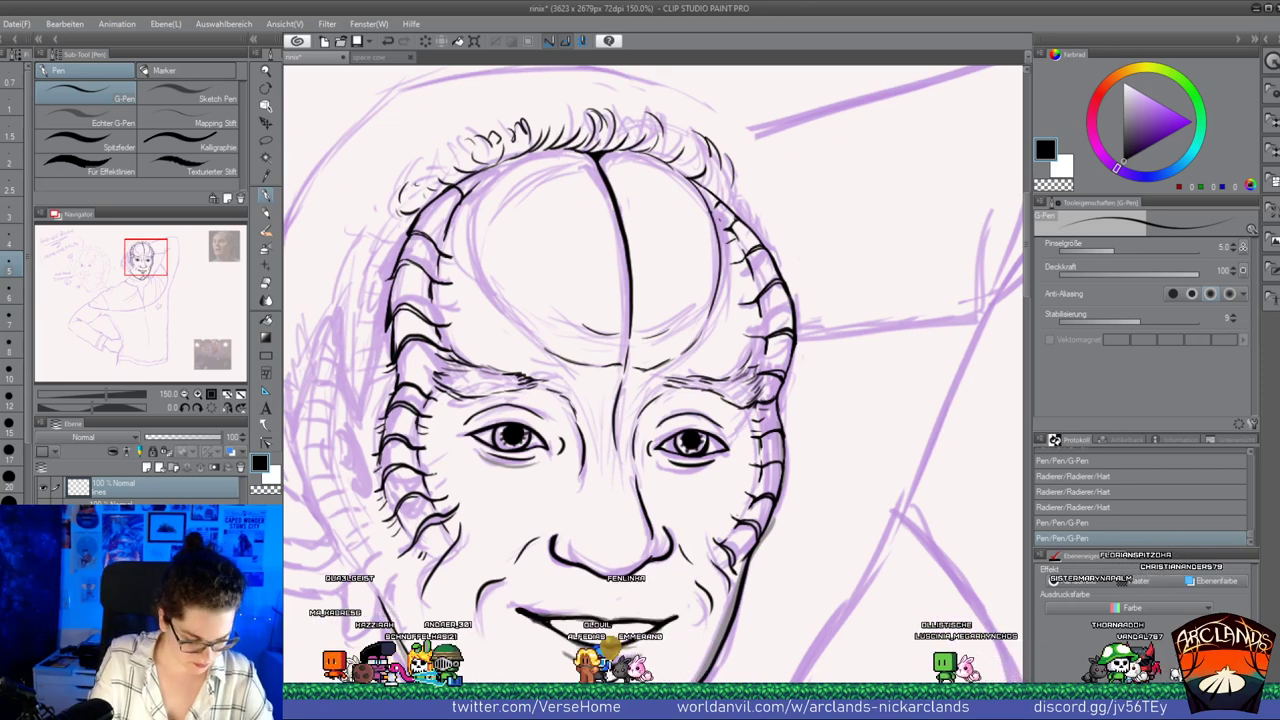
Merge the selected line layers and check the ink with the sketch hidden, then show the sketch and reselect the lines layer
left_click(150, 534)
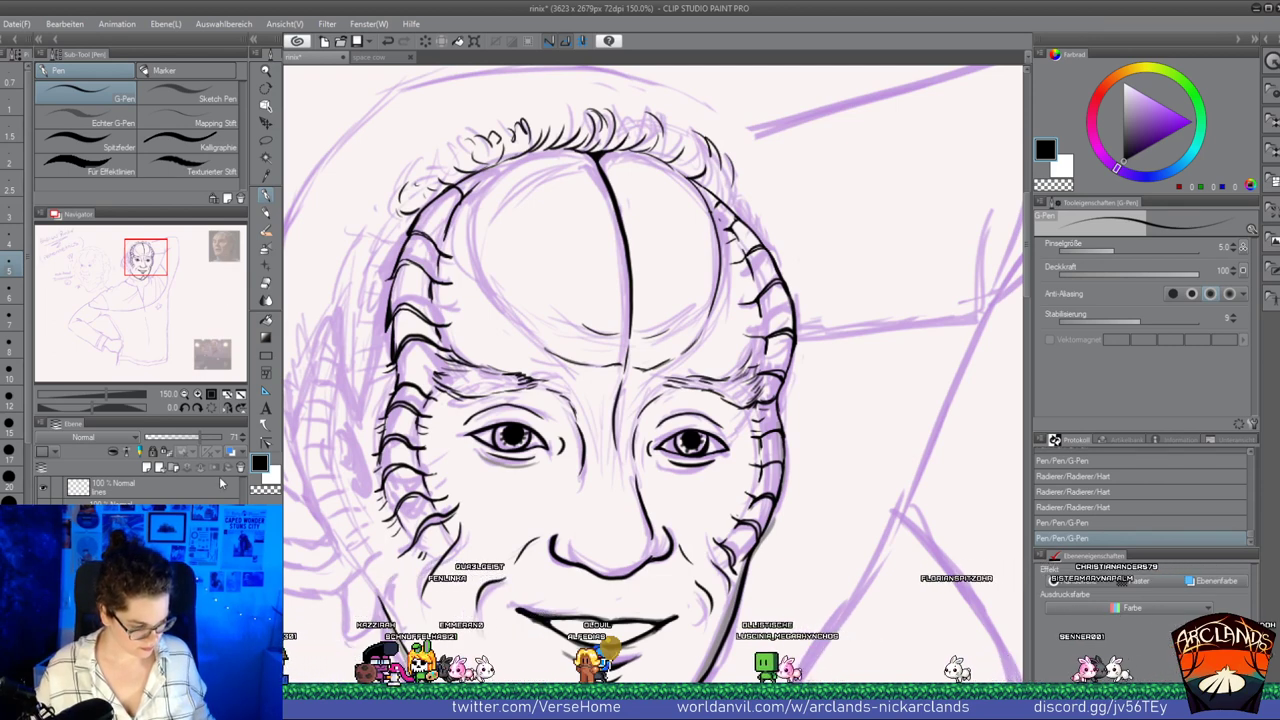
key("shift+alt+e")
left_click(43, 528)
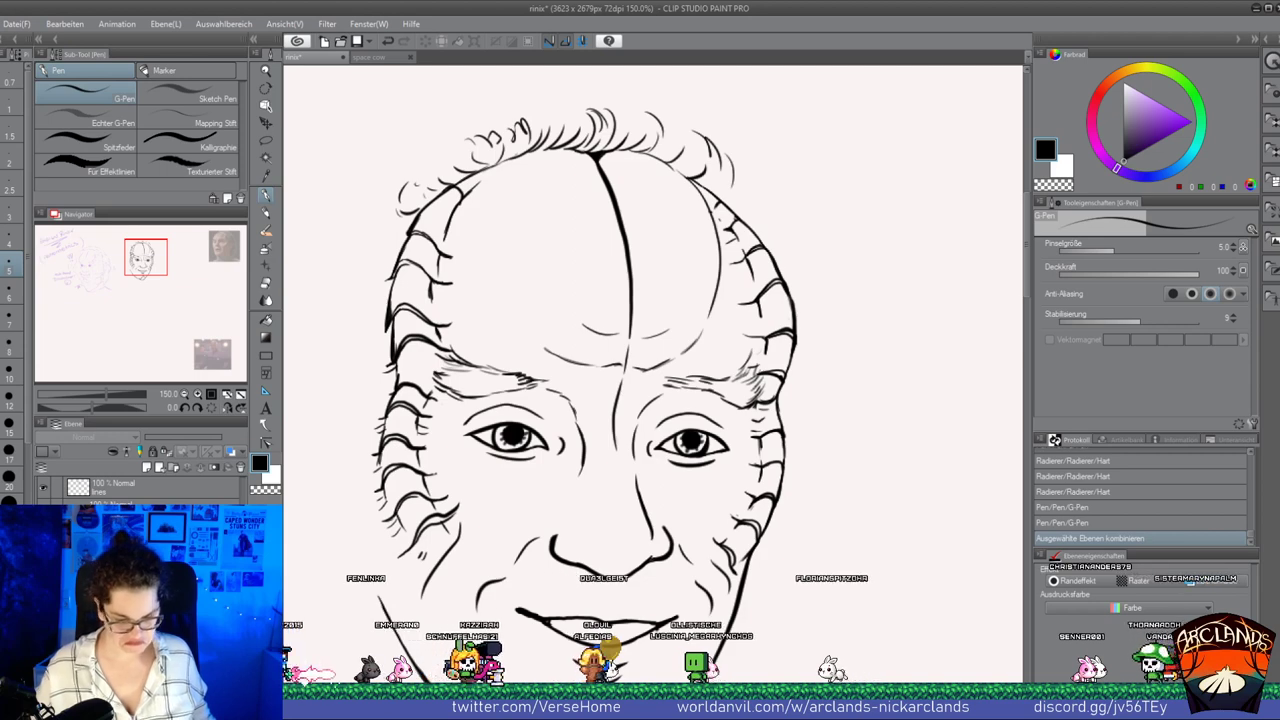
left_click(80, 494)
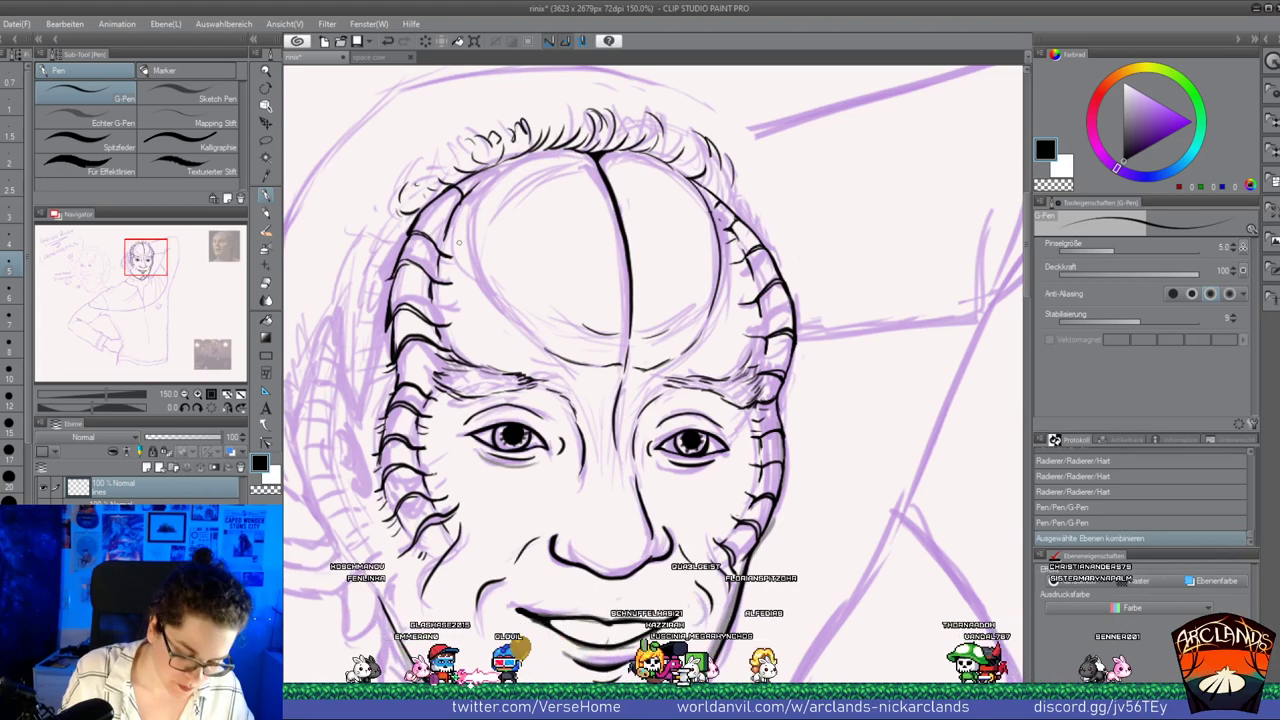
left_click_drag(459, 246, 470, 276)
left_click_drag(464, 216, 460, 243)
mouse_move(478, 187)
left_mouse_down()
mouse_move(460, 232)
mouse_move(469, 275)
left_mouse_up()
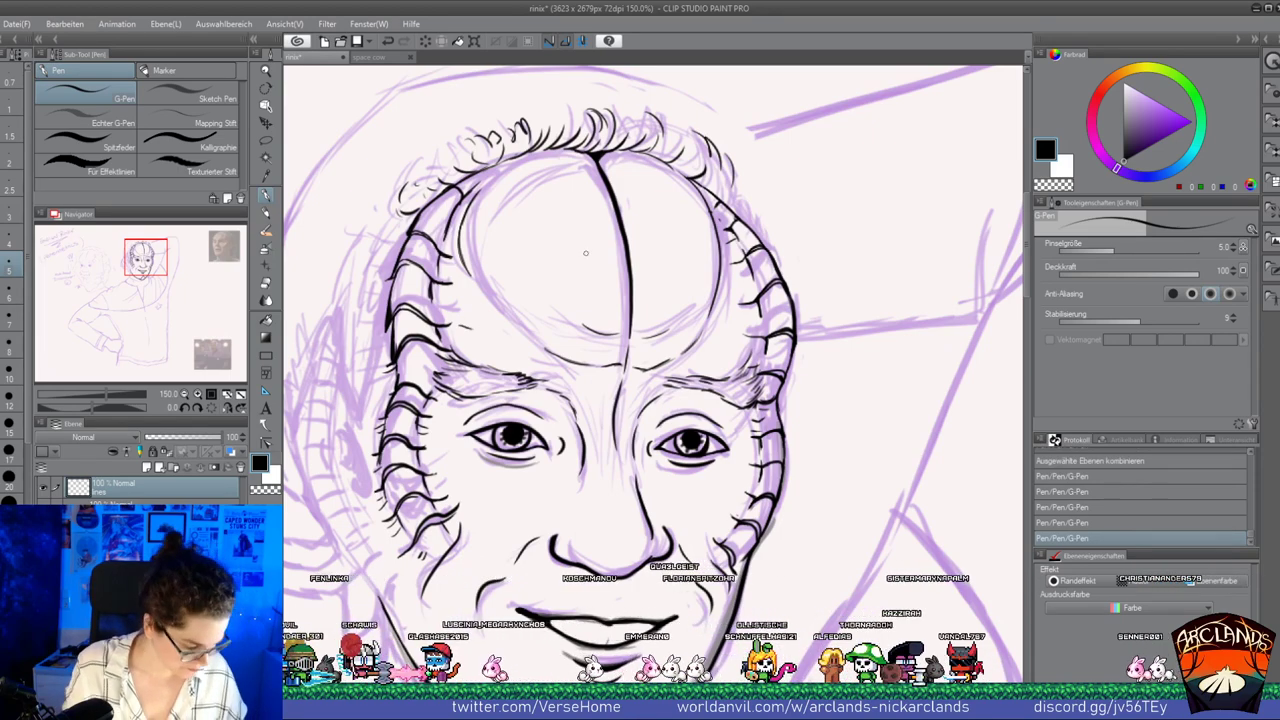
key("ctrl+z")
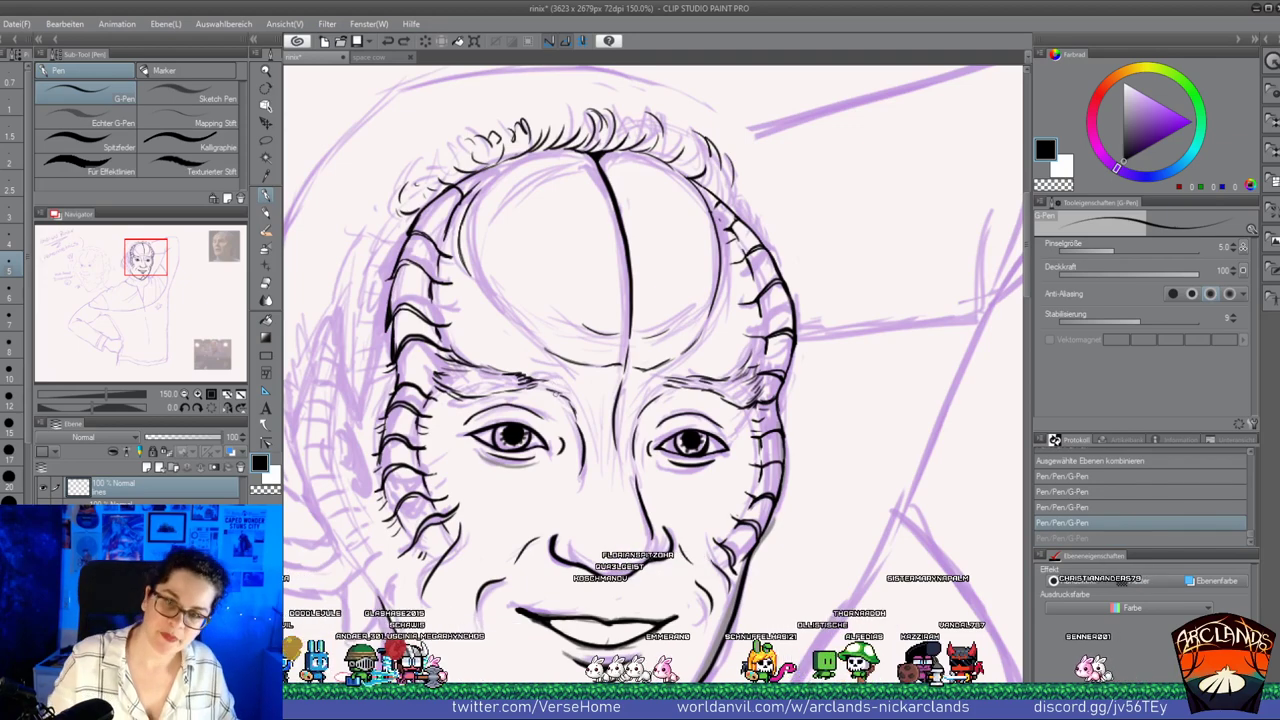
mouse_move(530, 362)
left_mouse_down()
mouse_move(476, 316)
mouse_move(527, 357)
left_mouse_up()
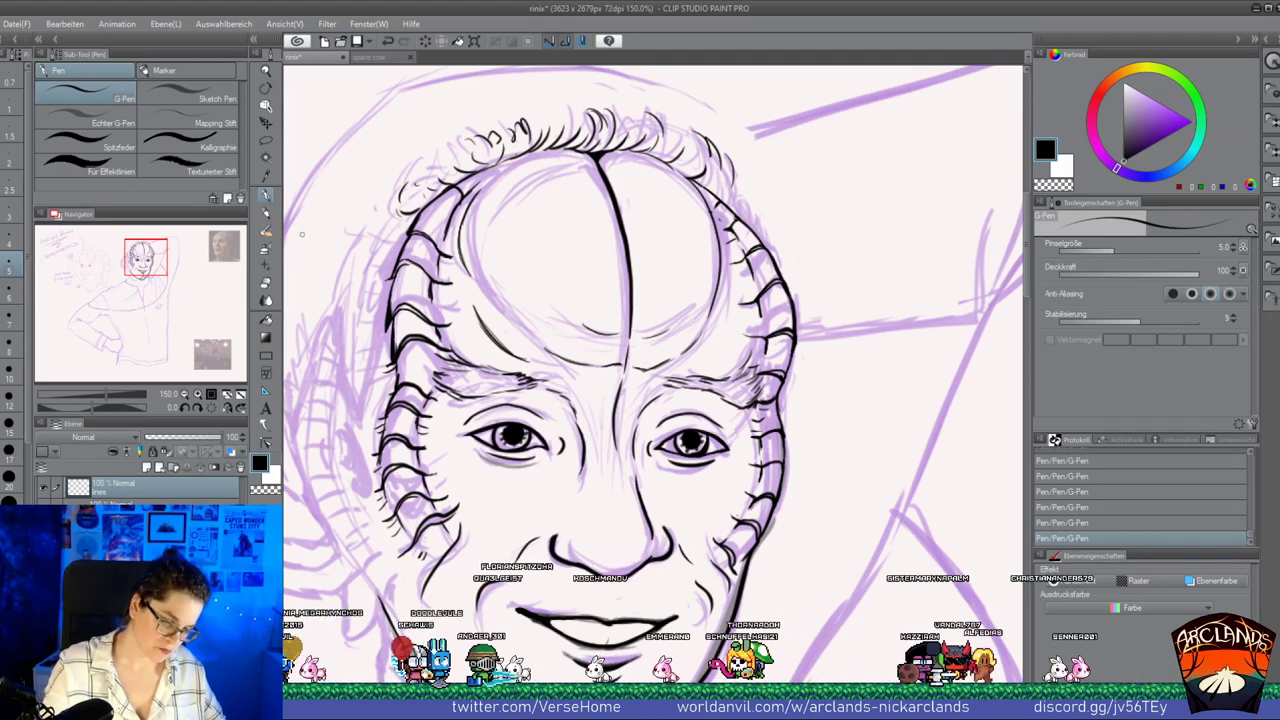
key("e")
mouse_move(488, 335)
left_mouse_down()
mouse_move(463, 257)
mouse_move(486, 184)
left_mouse_up()
Ink the outer curve of the forehead lobe on the hair bun side, from the hairline to above the eyebrow
key("p")
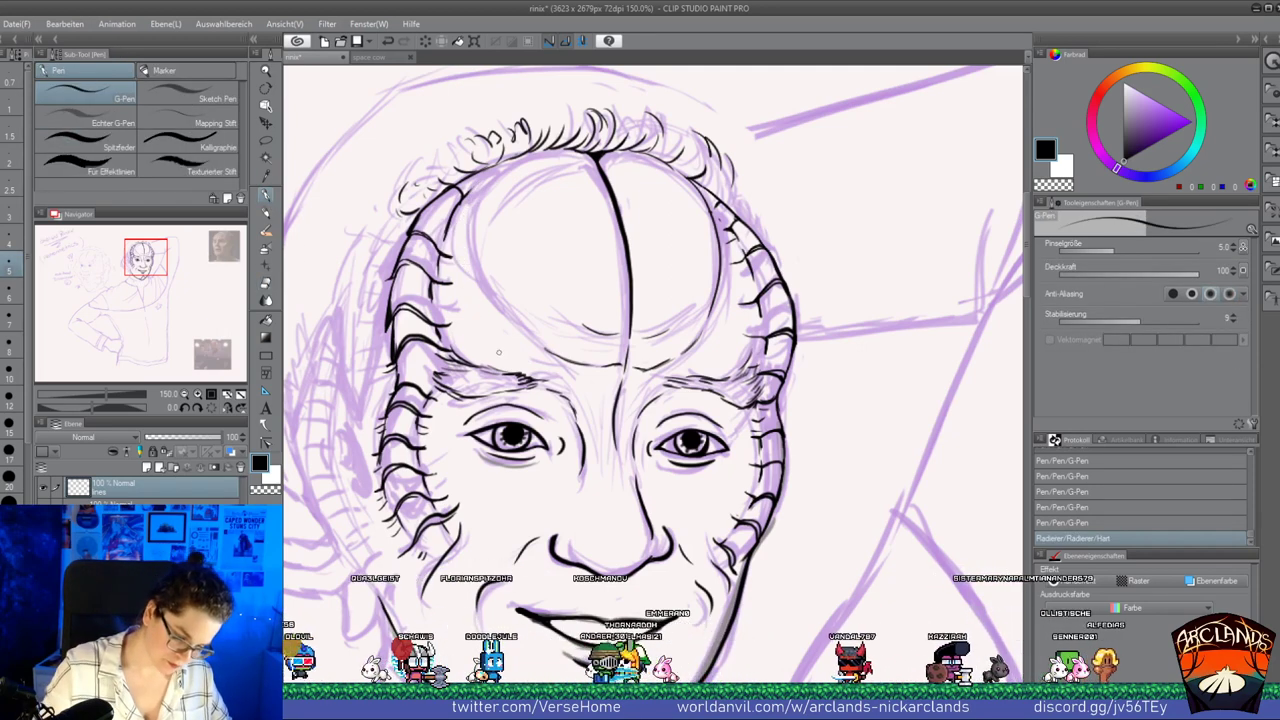
left_click_drag(484, 332, 526, 359)
left_click_drag(460, 283, 498, 343)
left_click_drag(455, 218, 461, 265)
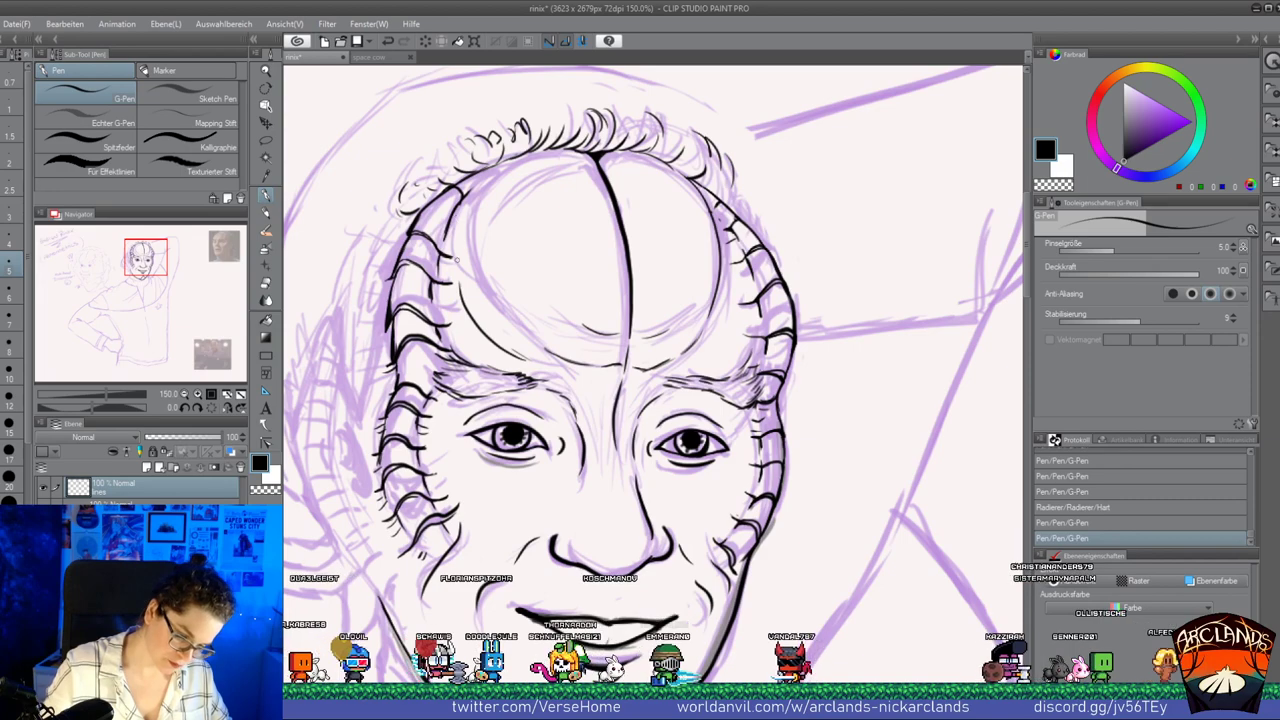
left_click_drag(469, 193, 455, 234)
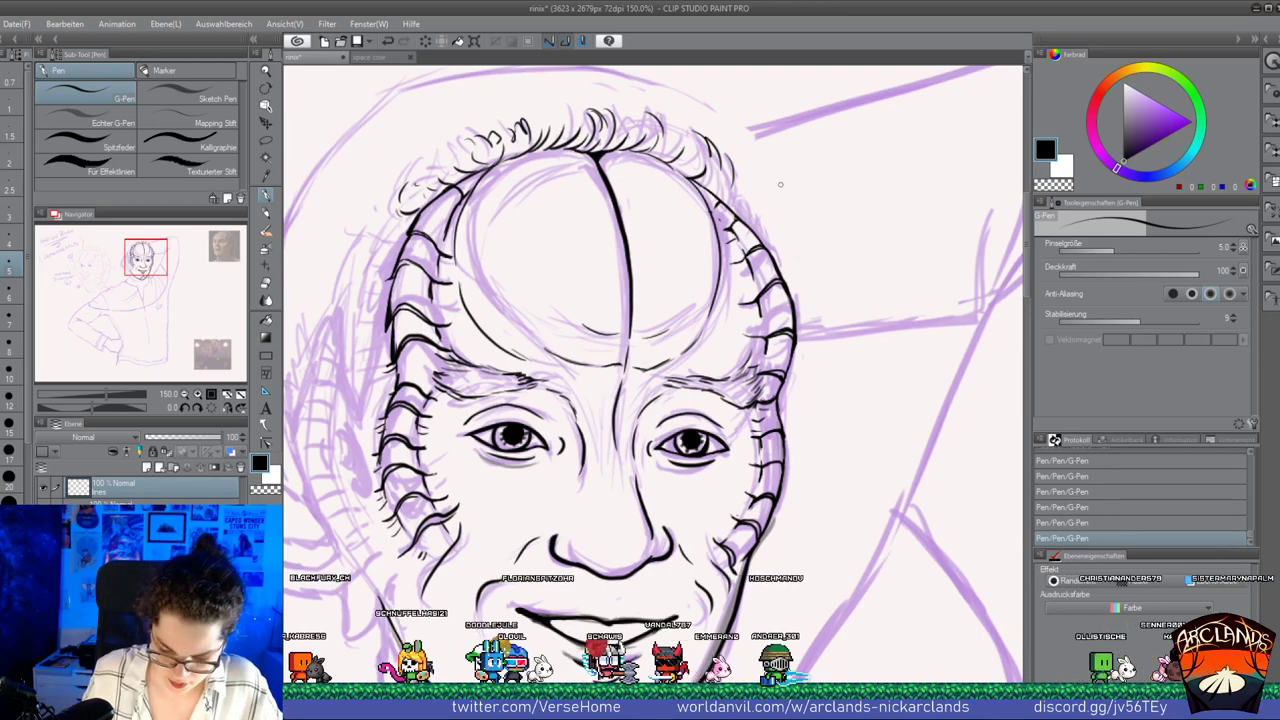
Ink the outer contour of the ear on the hair bun side down to the jaw and the curled inner ear line
left_click(184, 395)
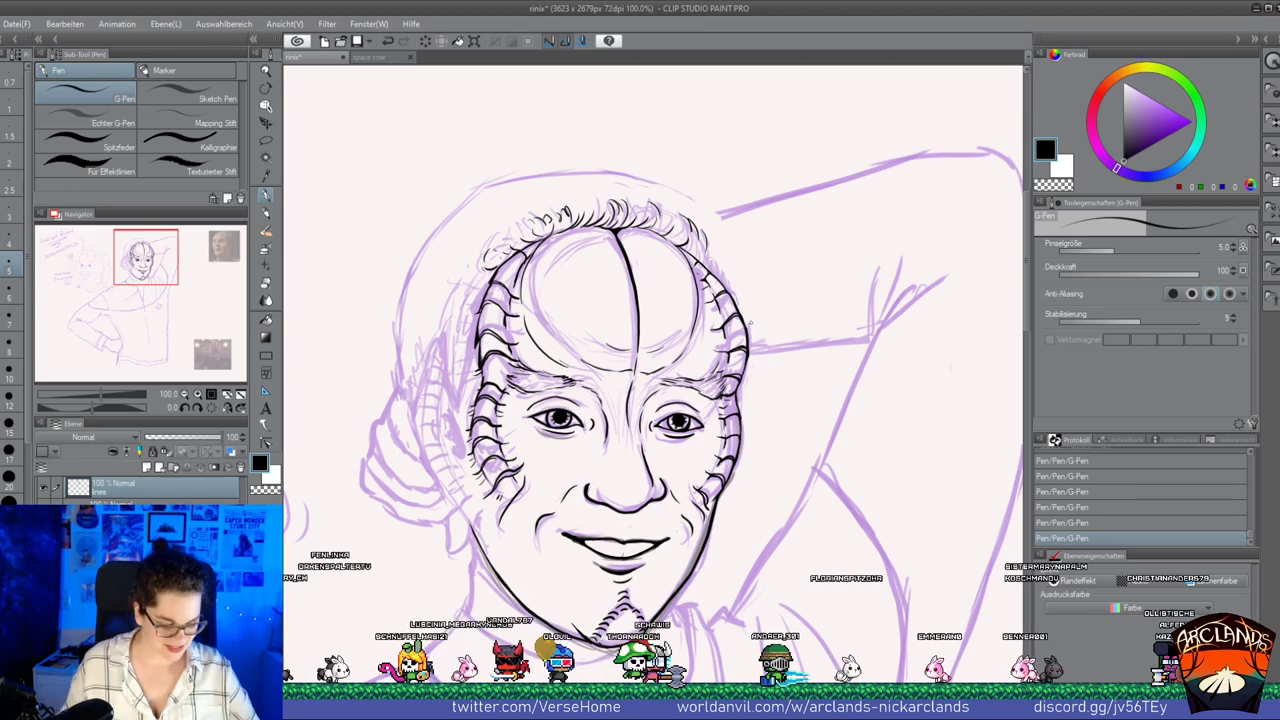
left_click(197, 394)
left_click_drag(142, 268, 140, 274)
left_click(198, 393)
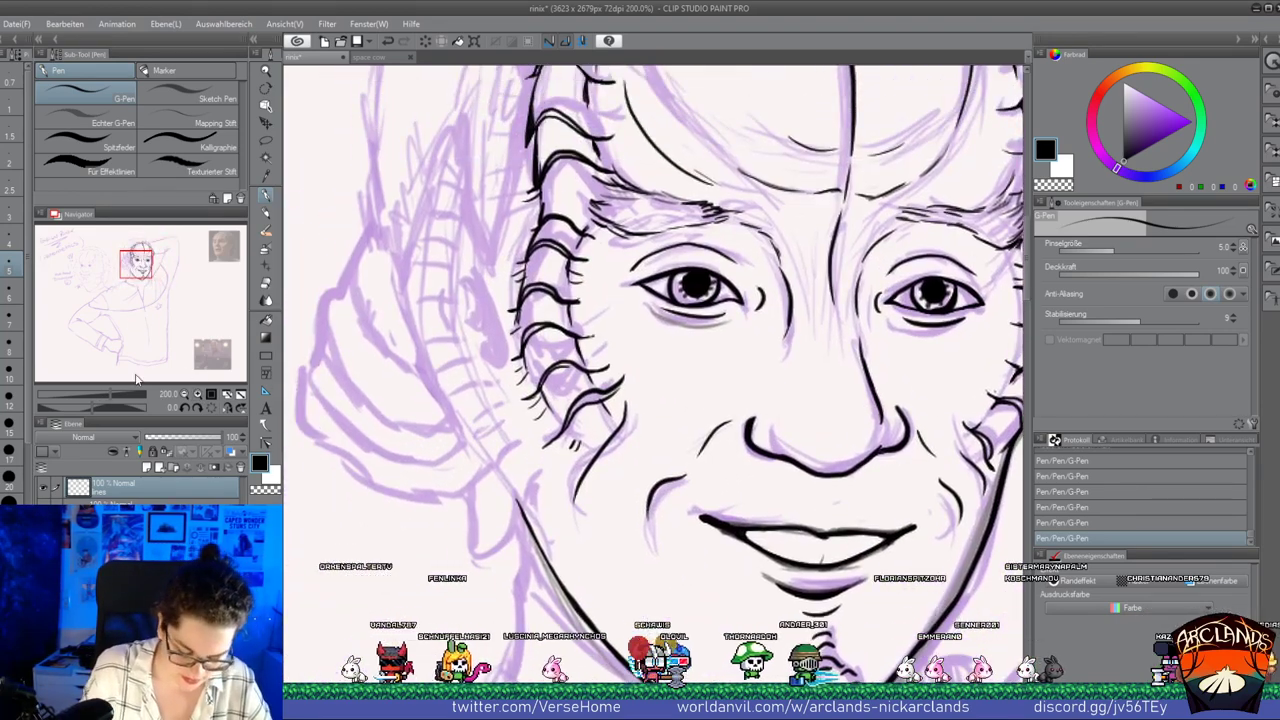
scroll(455, 242, "up", 3)
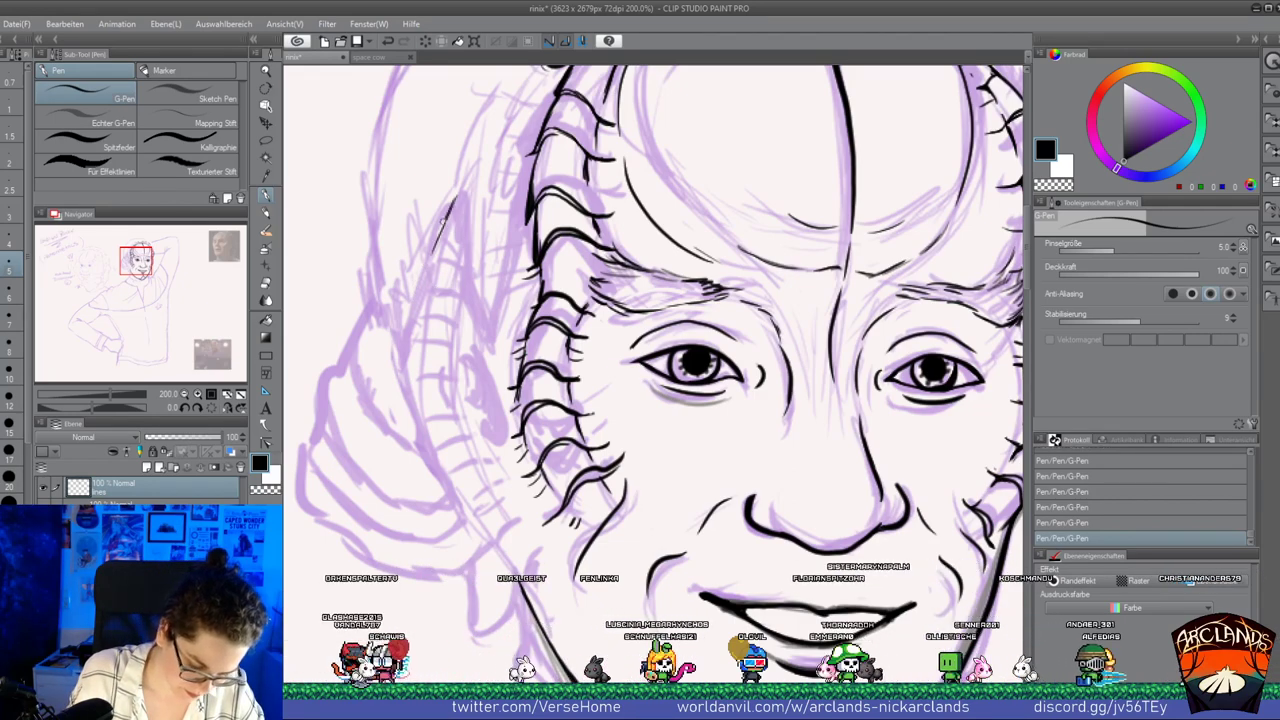
mouse_move(410, 310)
left_mouse_down()
mouse_move(407, 410)
mouse_move(448, 500)
left_mouse_up()
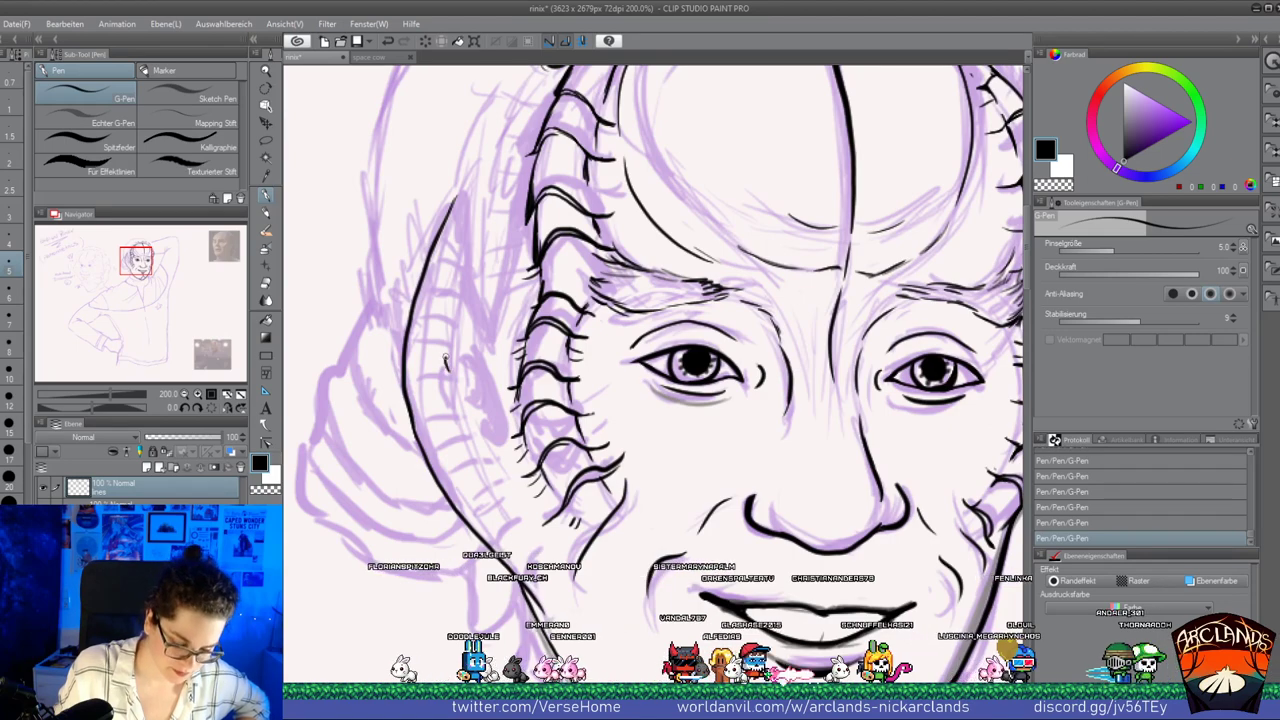
mouse_move(446, 358)
left_mouse_down()
mouse_move(468, 381)
mouse_move(468, 434)
left_mouse_up()
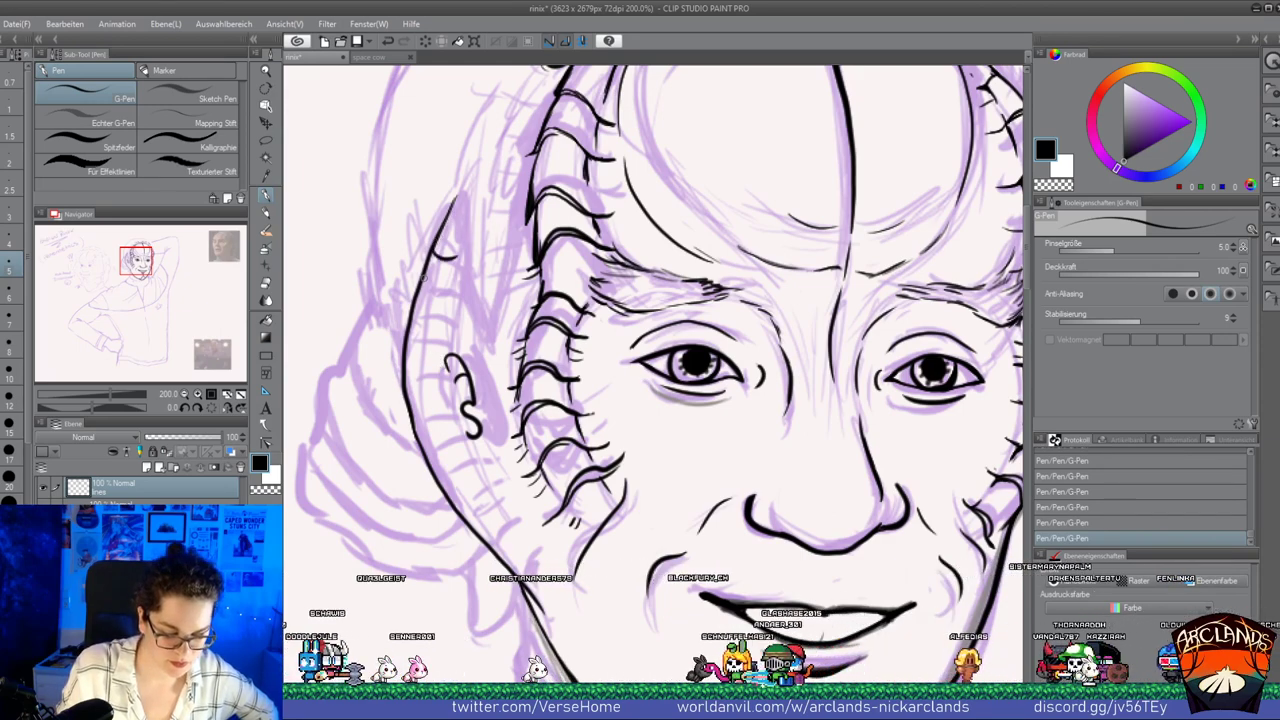
Undo the last ear stroke and ink closely spaced short curved ridges along the whole inner side of the ear's outer contour
key("ctrl+z")
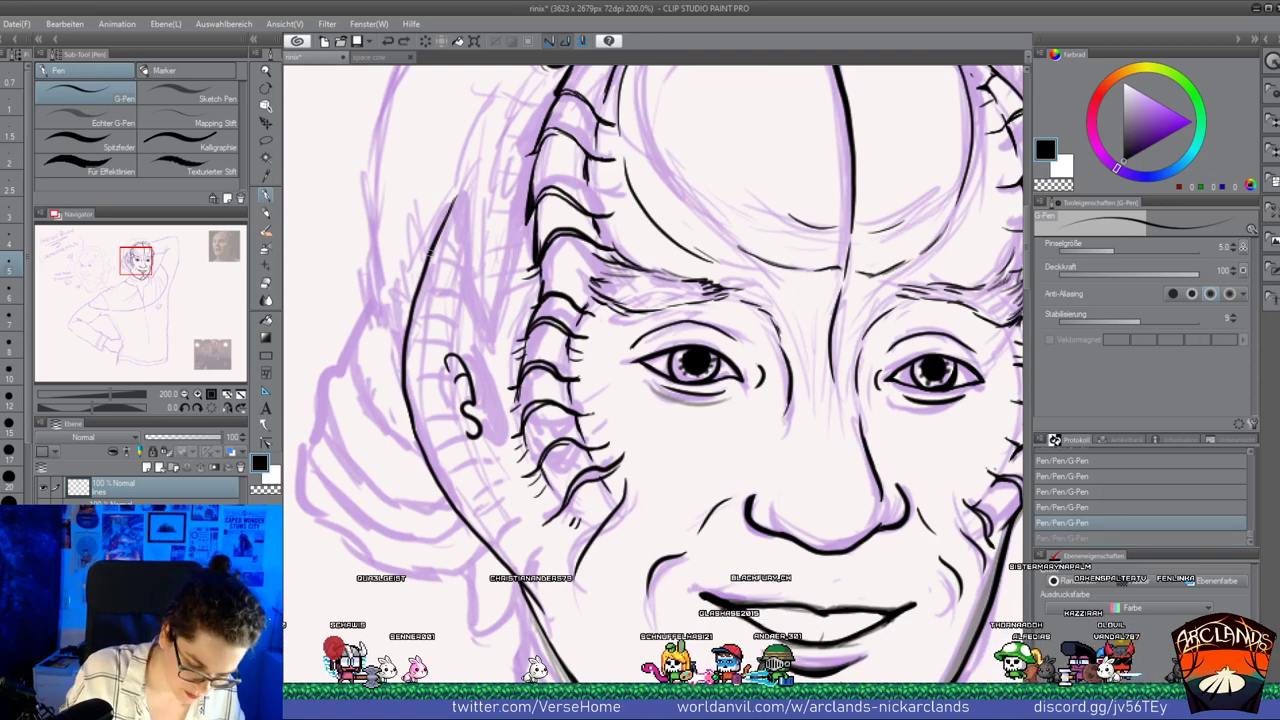
left_click_drag(430, 260, 454, 276)
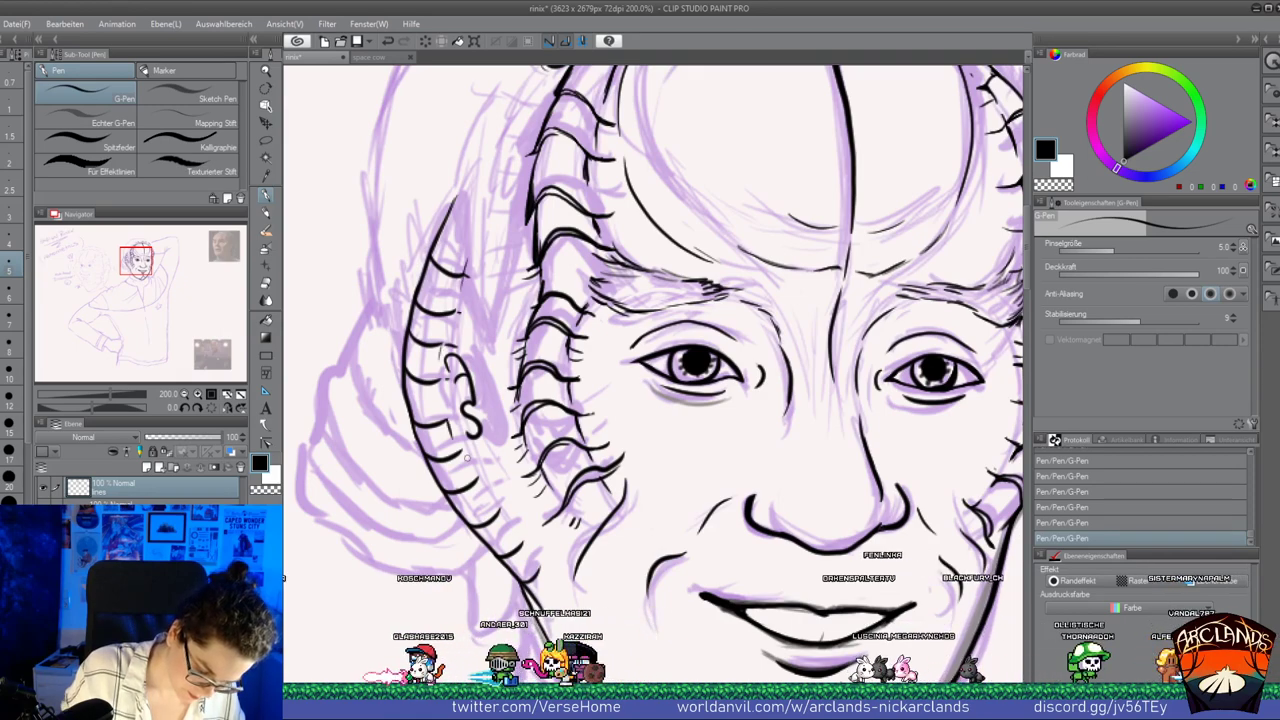
key("ctrl+z")
key("ctrl+z")
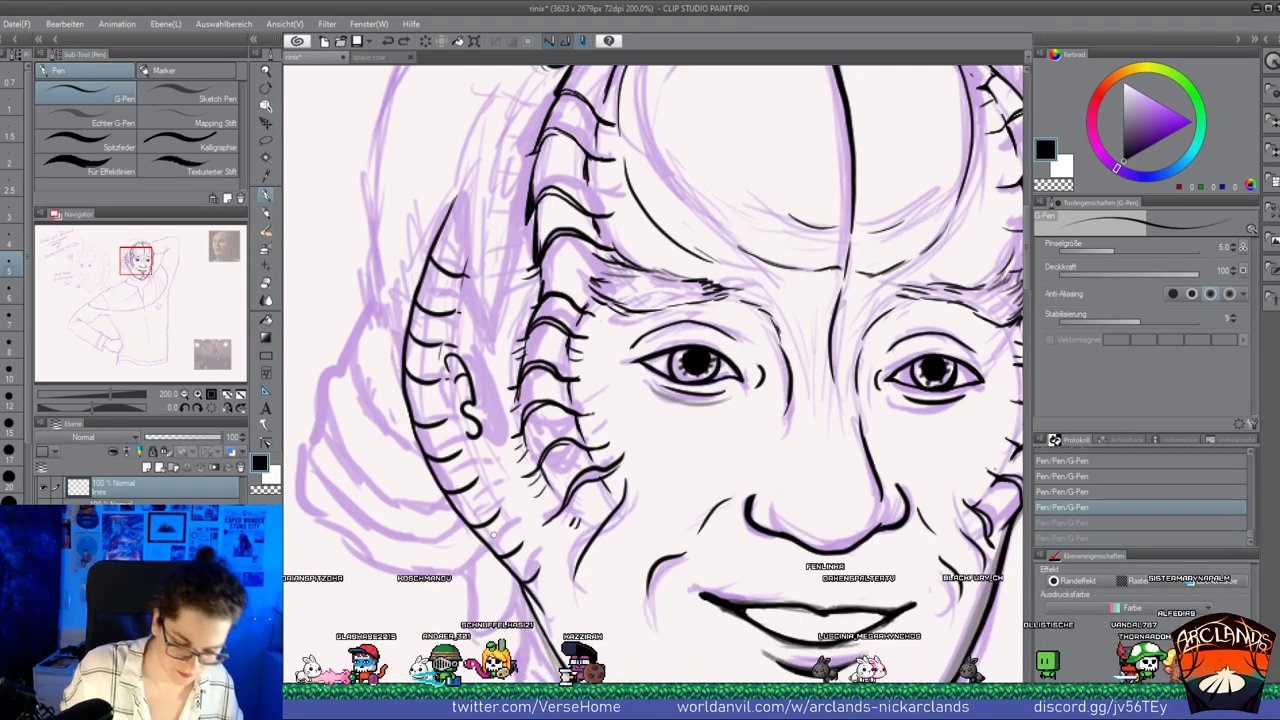
key("ctrl+z")
key("ctrl+z")
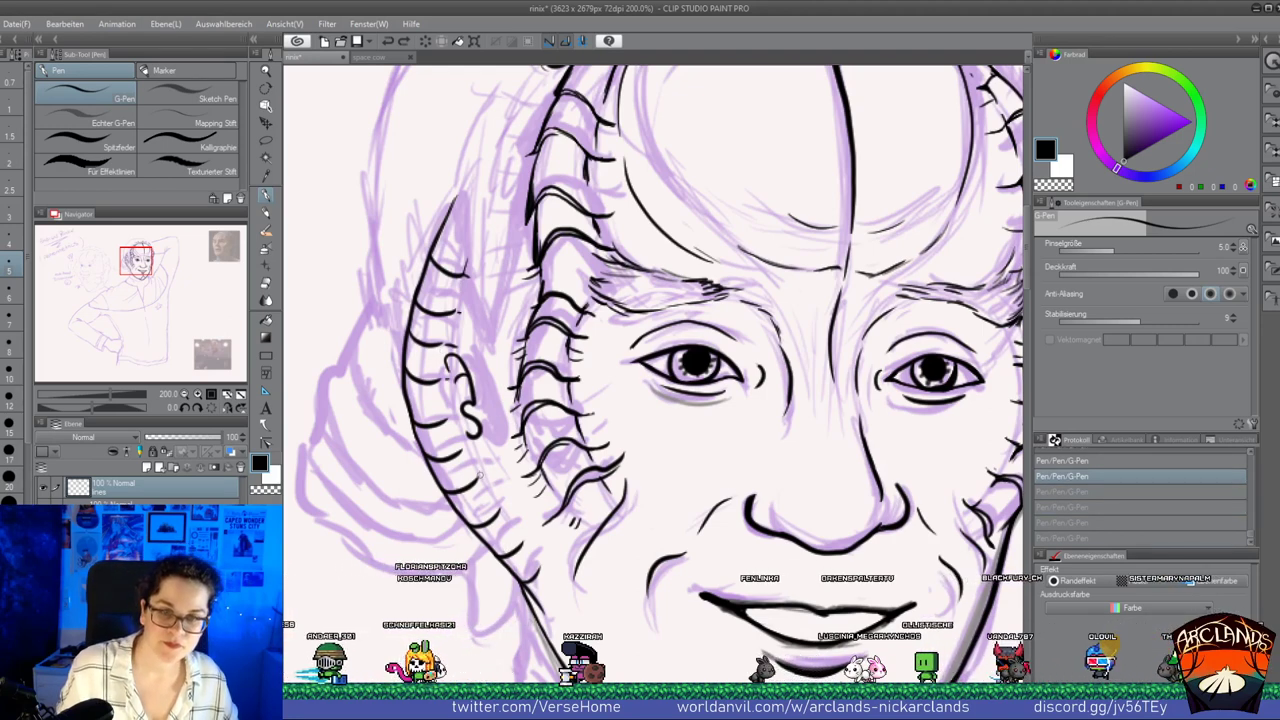
key("ctrl+y")
key("ctrl+y")
key("ctrl+y")
key("ctrl+y")
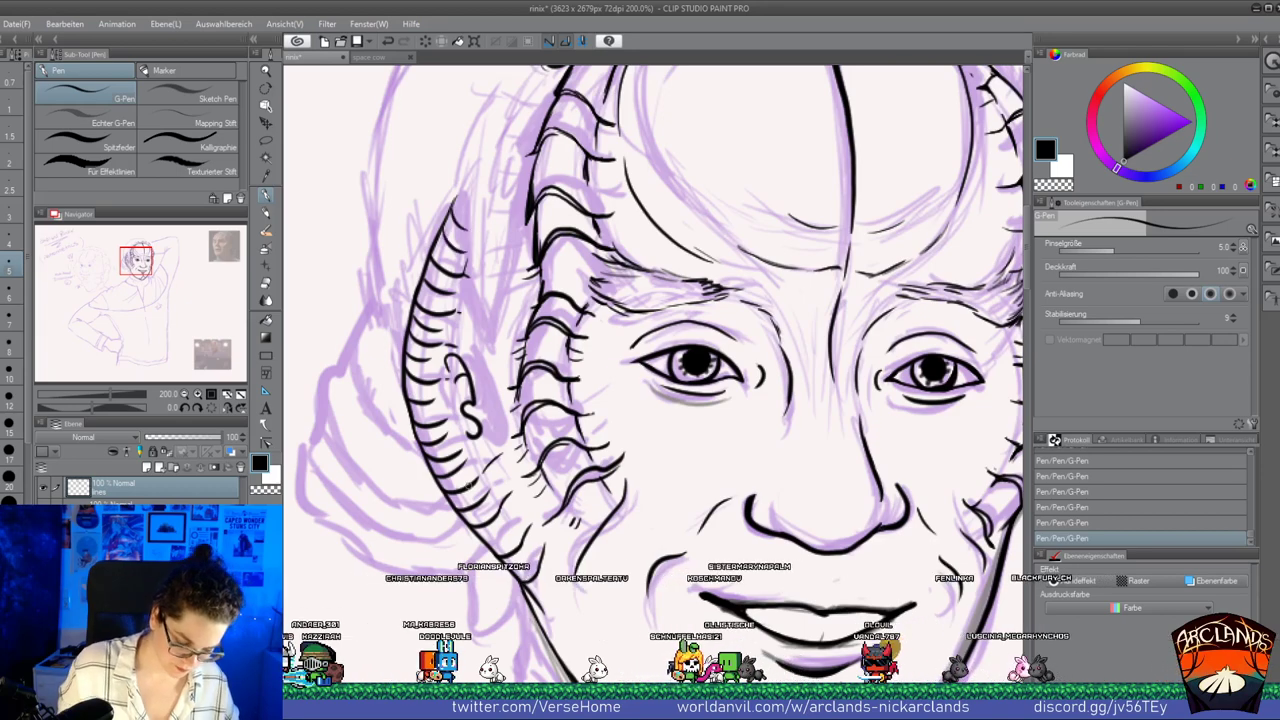
Clean up the junction where the ear's lower end meets the jaw, undoing the last stroke and erasing the overlapping ink
key("e")
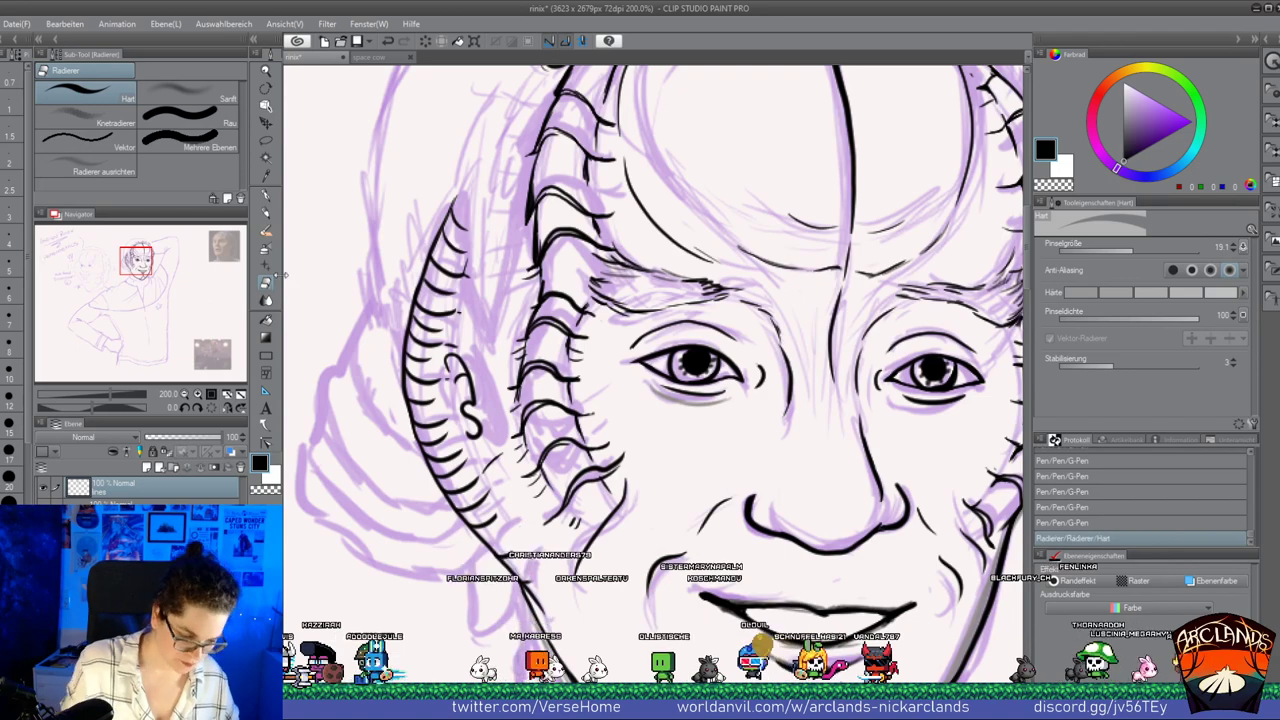
left_click(266, 214)
left_click(266, 196)
mouse_move(499, 558)
left_mouse_down()
mouse_move(506, 500)
mouse_move(522, 553)
mouse_move(488, 542)
left_mouse_up()
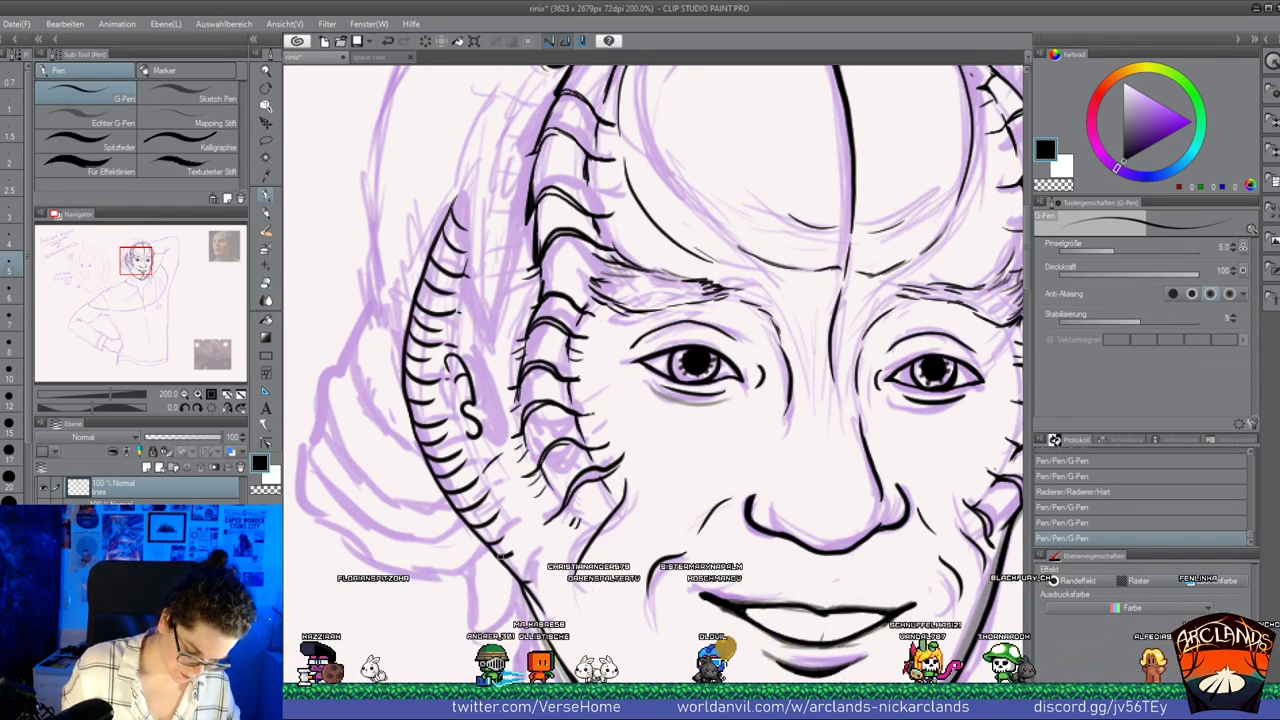
key("ctrl+z")
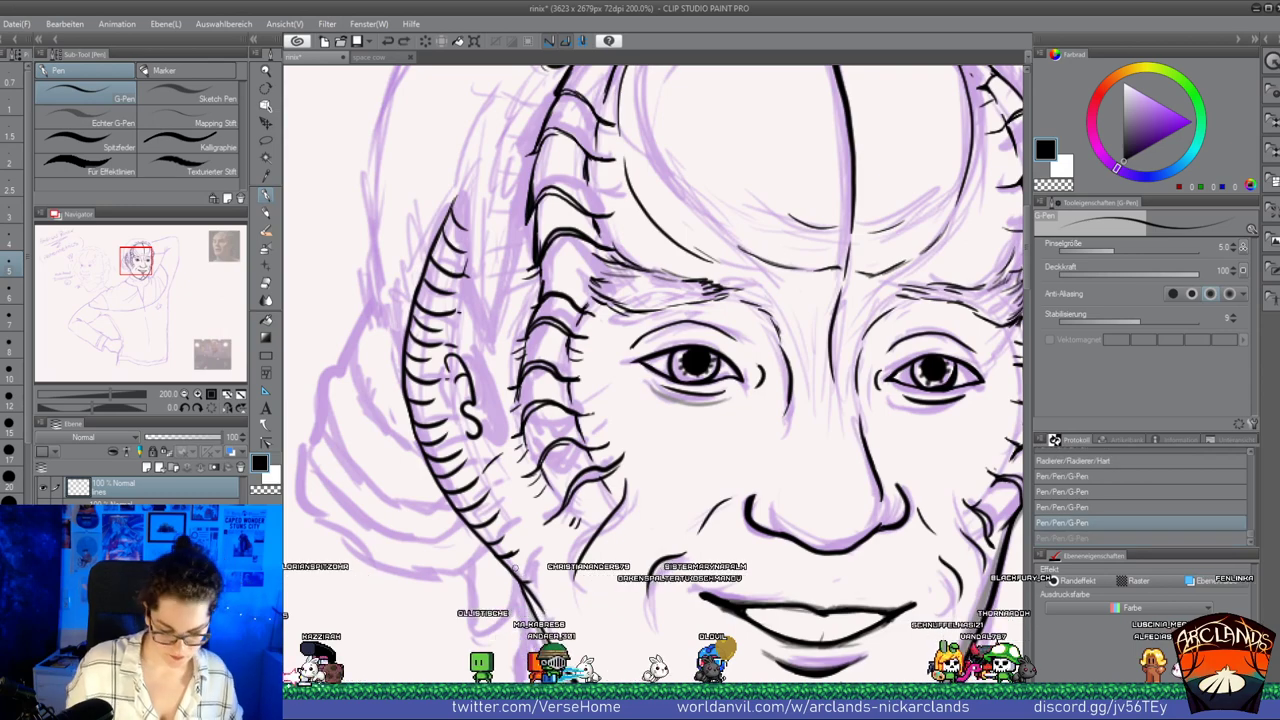
key("e")
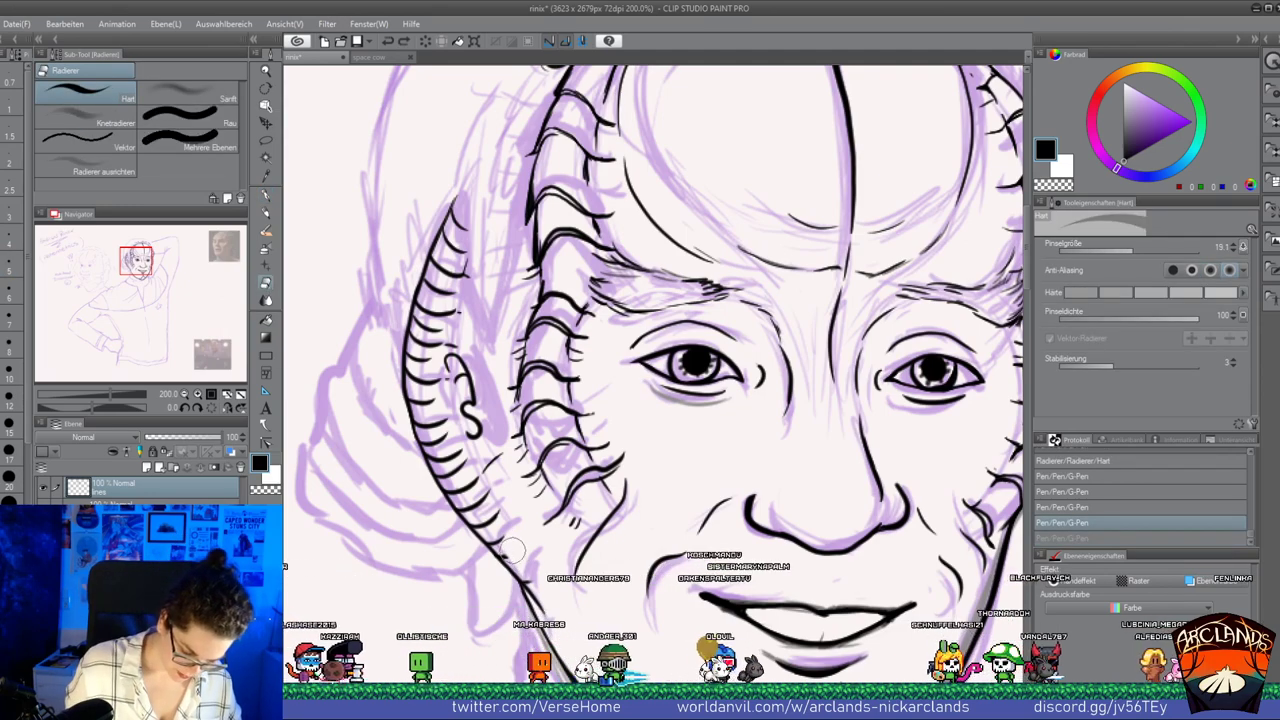
left_click_drag(526, 565, 538, 601)
Ink fine hair strands between the ridged ear and the temple ridge, from the ear's tip down to its inner curl
left_click(266, 195)
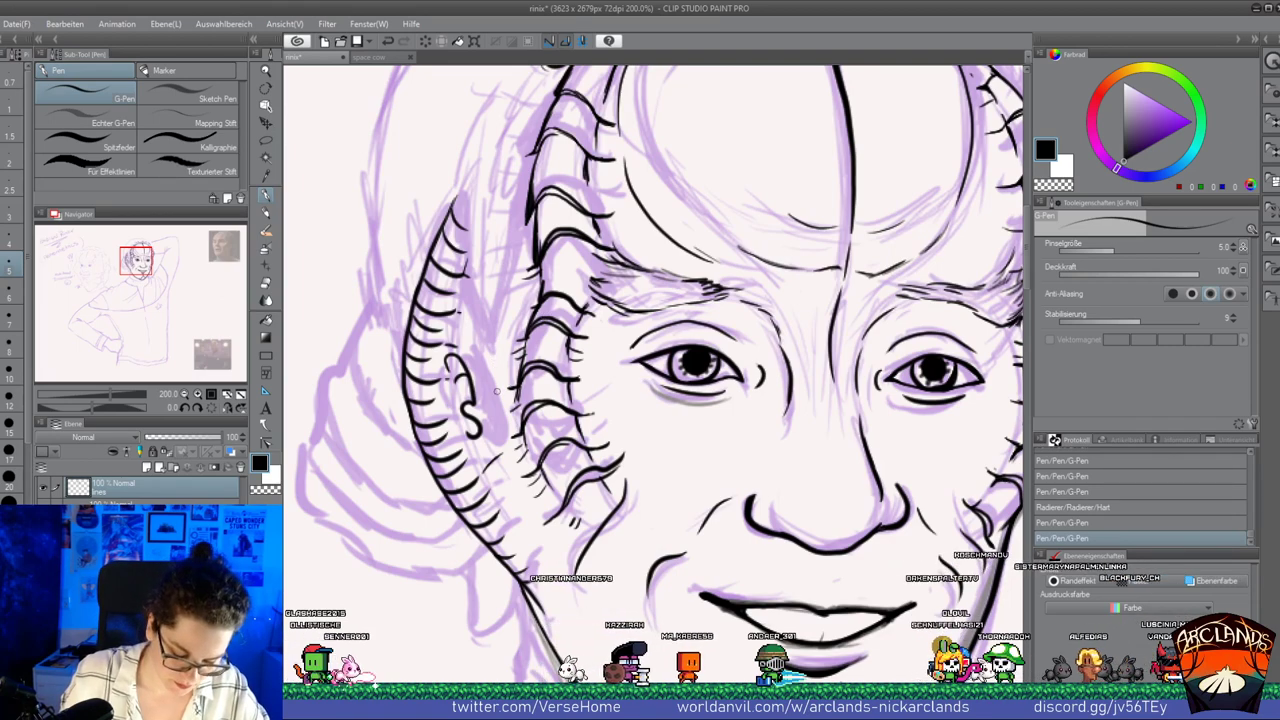
left_click_drag(484, 393, 512, 350)
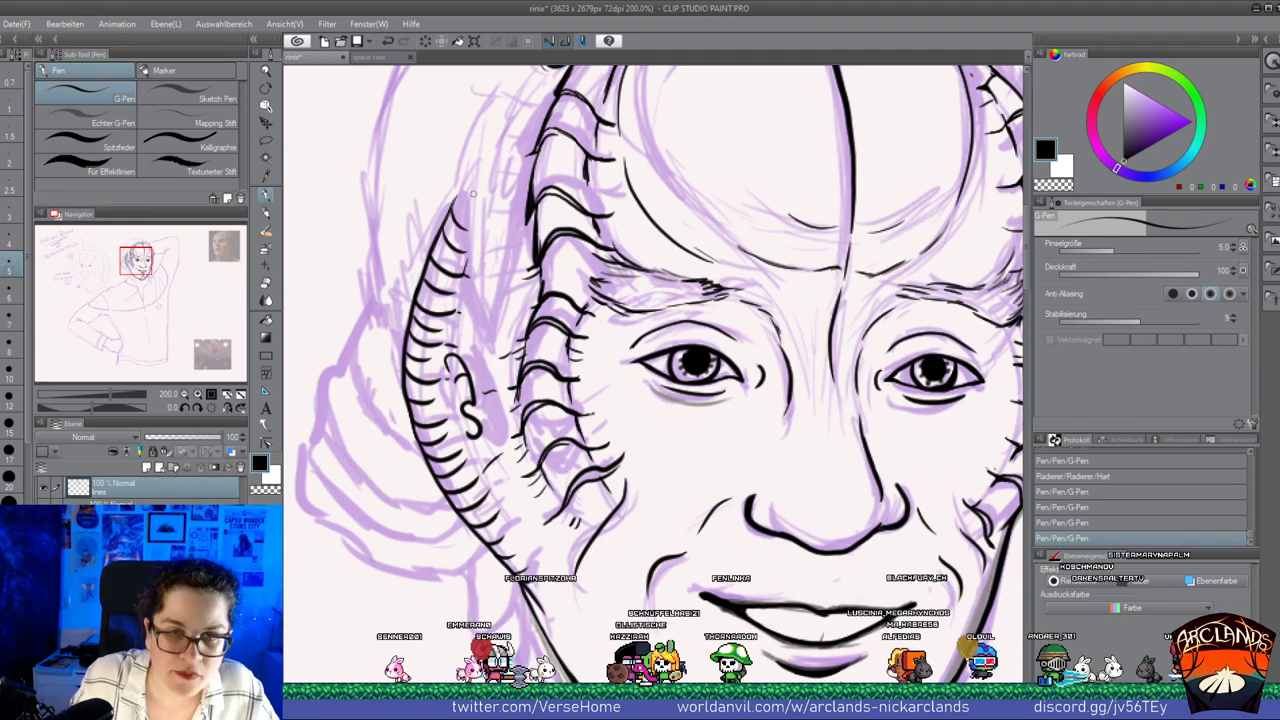
left_click_drag(480, 192, 473, 237)
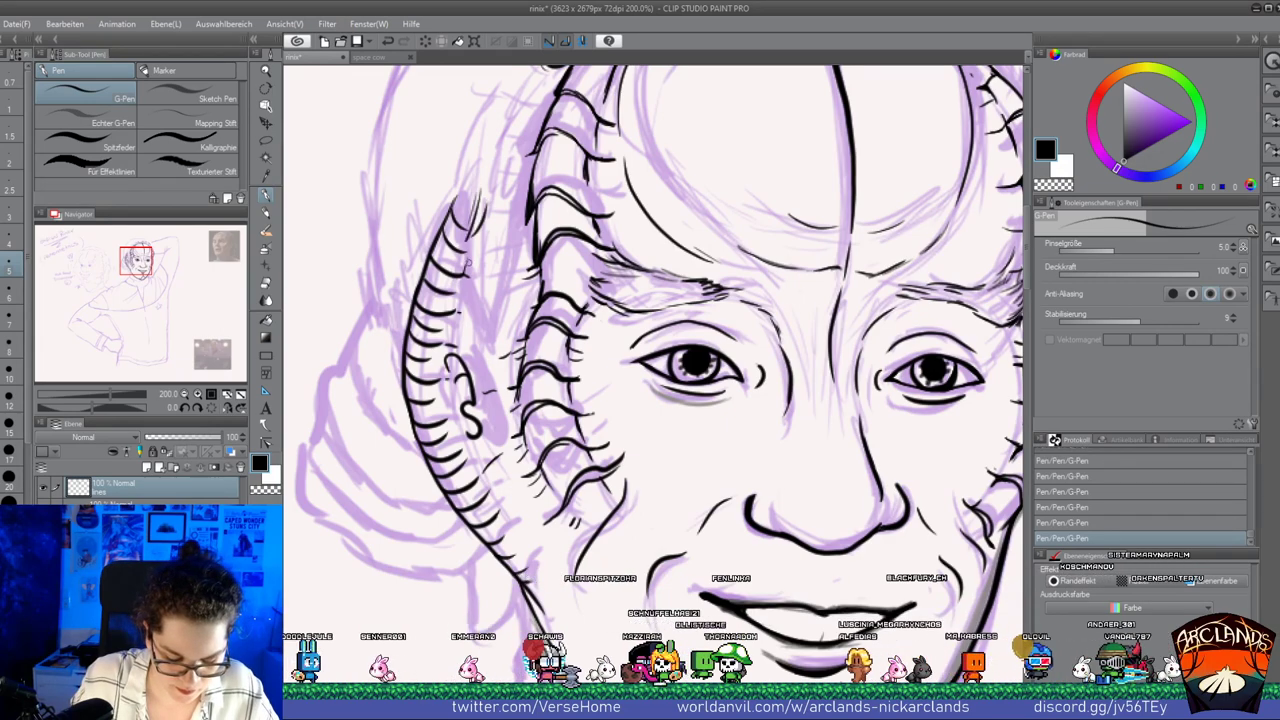
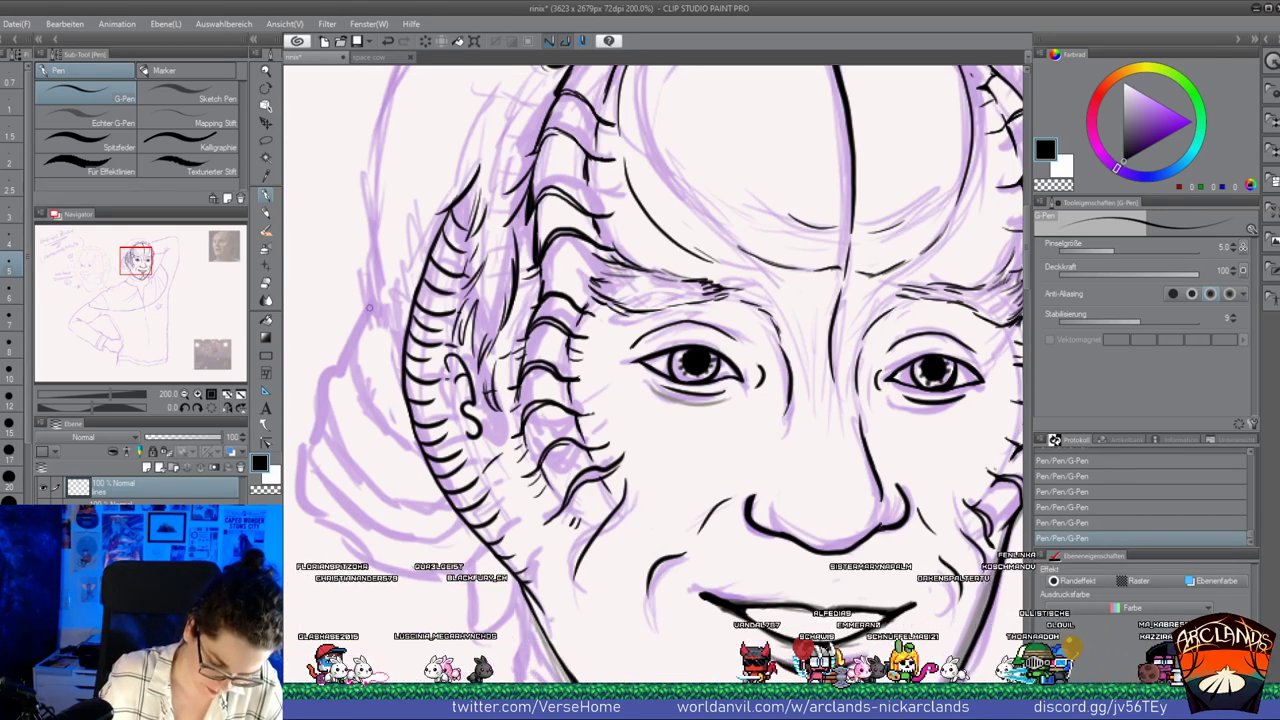
Ink the hair bun's outer contour and its curved inner folds behind the ear, undoing and redrawing the lower fold
mouse_move(374, 293)
left_mouse_down()
mouse_move(316, 397)
mouse_move(338, 454)
mouse_move(318, 425)
mouse_move(307, 454)
mouse_move(354, 512)
left_mouse_up()
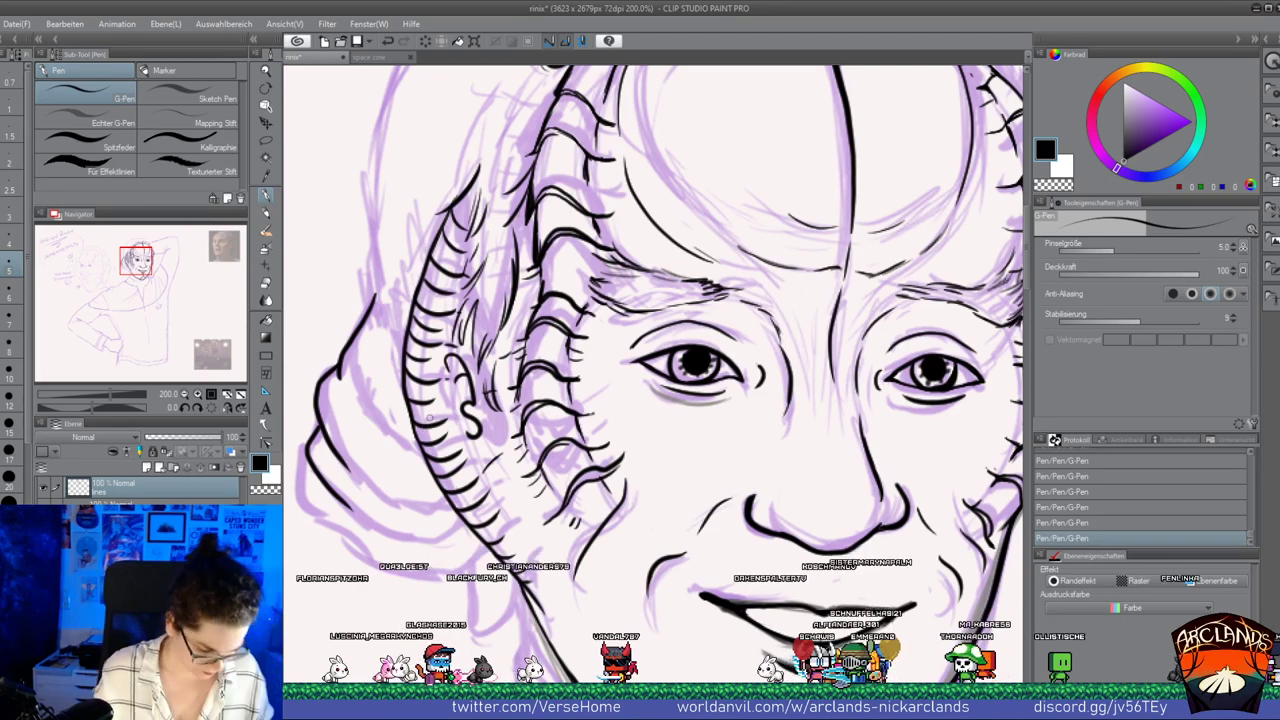
key("ctrl+z")
mouse_move(307, 452)
left_mouse_down()
mouse_move(322, 487)
mouse_move(391, 522)
left_mouse_up()
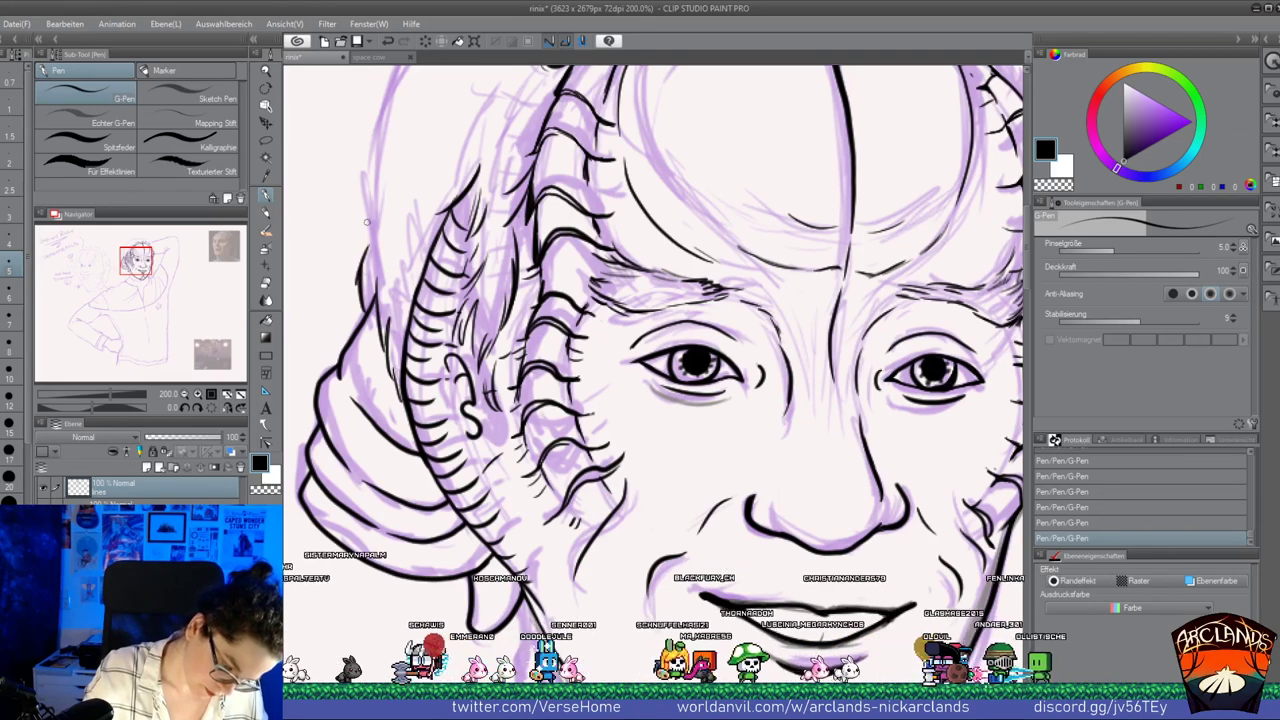
Ink the outer contour of the hair from above the bun over the crown to the opposite temple with pen size 7.2
left_click(186, 395)
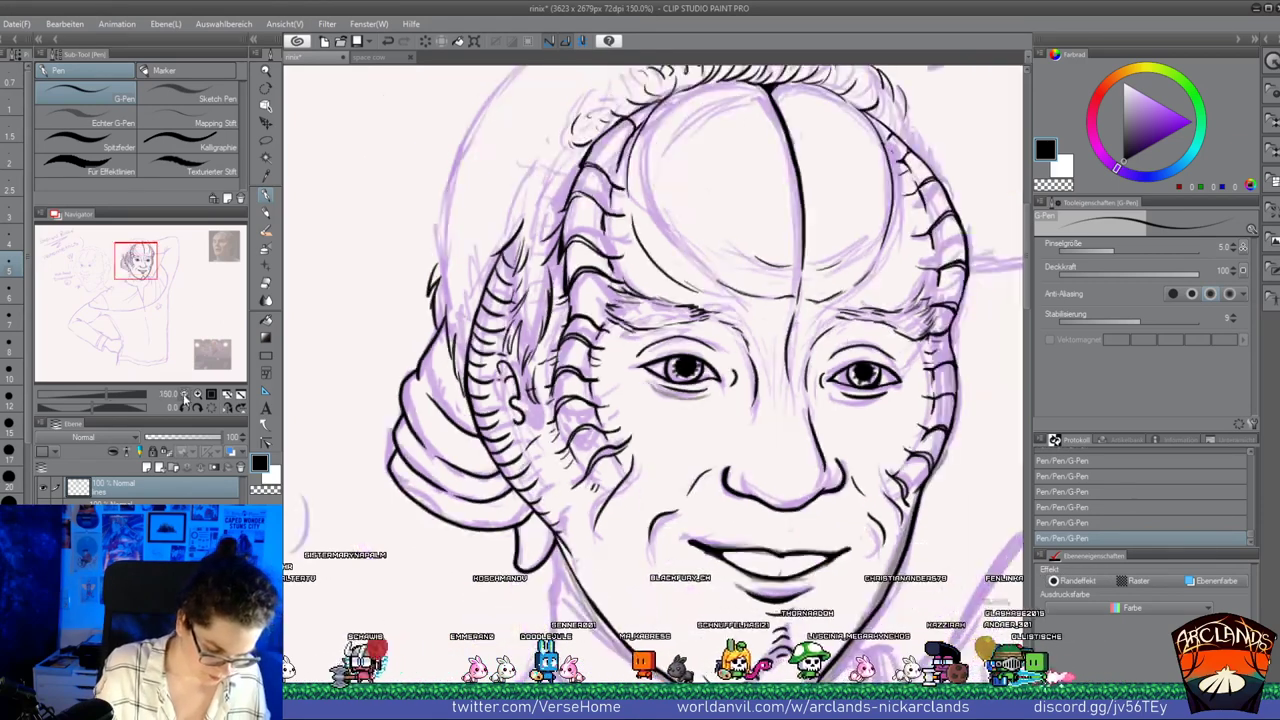
left_click(186, 395)
left_click(186, 395)
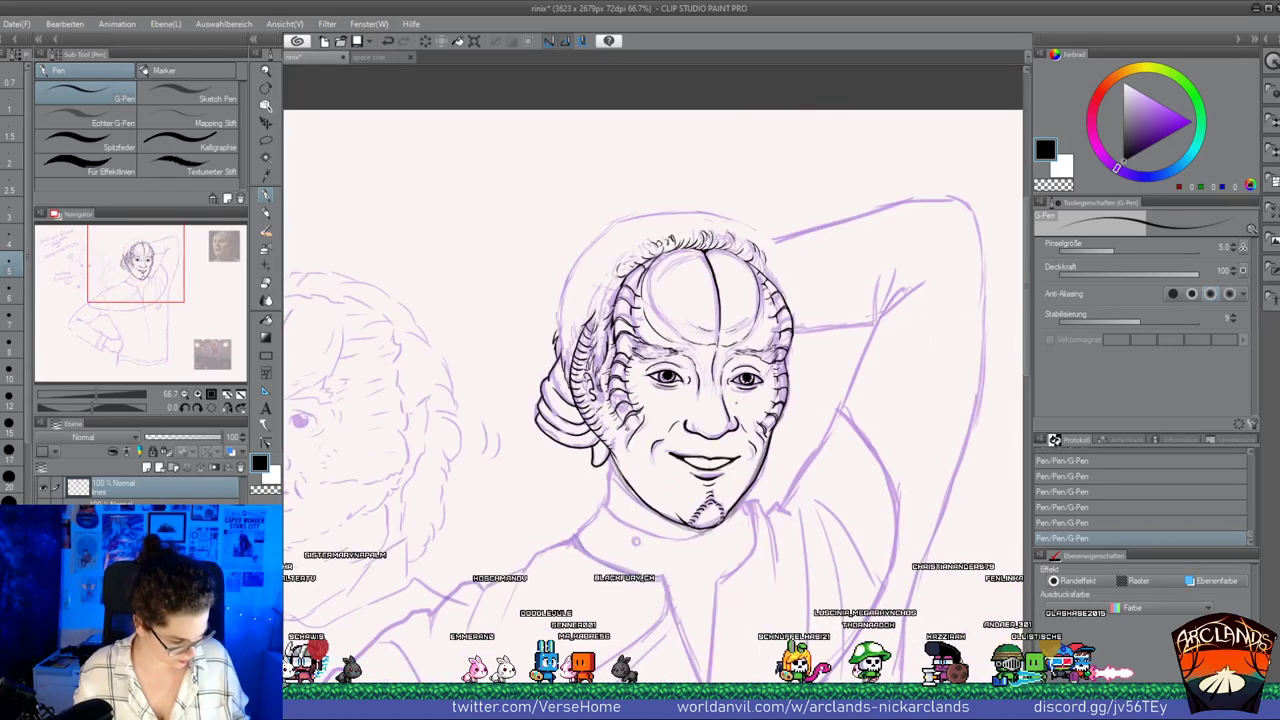
left_click_drag(736, 403, 737, 406)
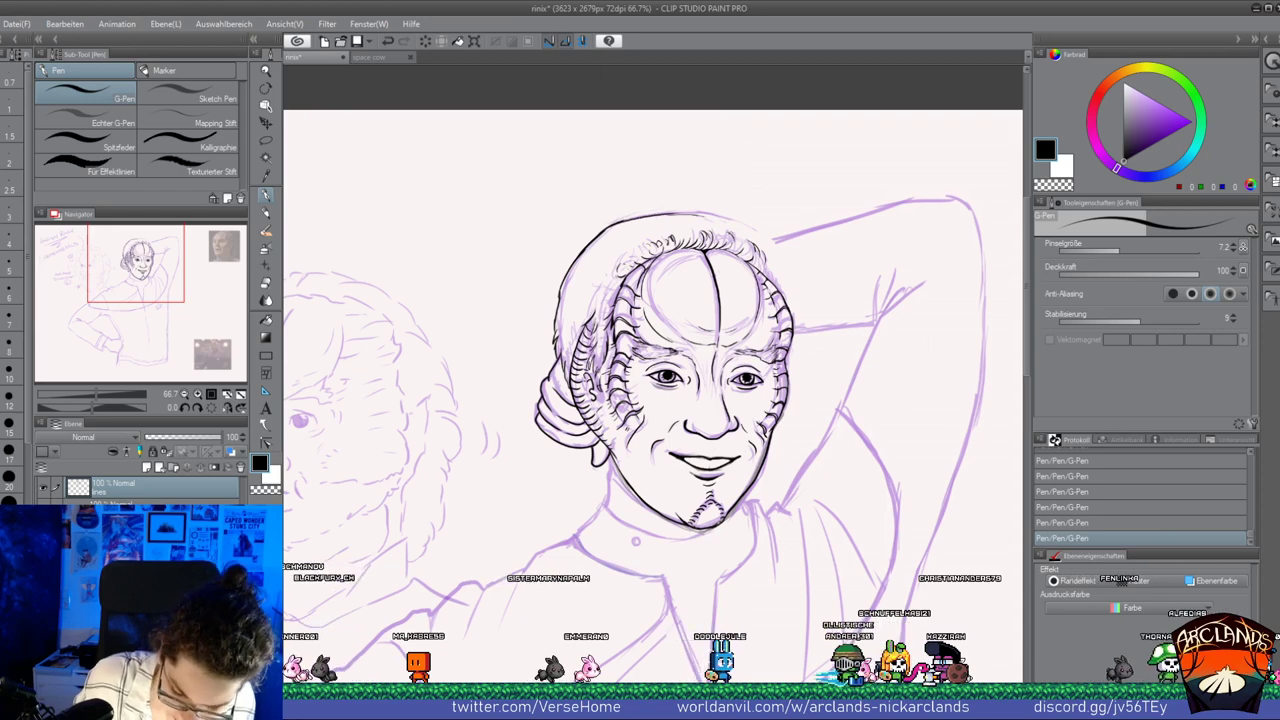
scroll(668, 270, "up", 1)
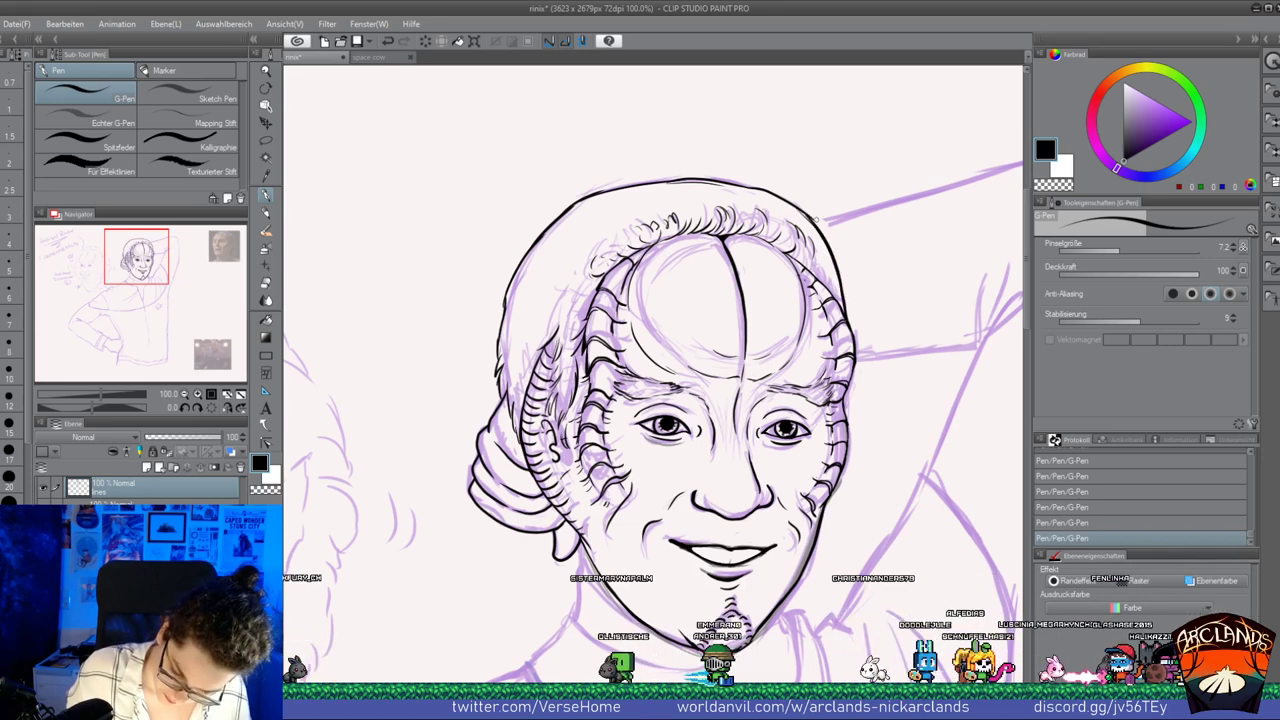
Erase the stretch of hair contour above the temple opposite the bun and redraw it as one smooth curve
key("e")
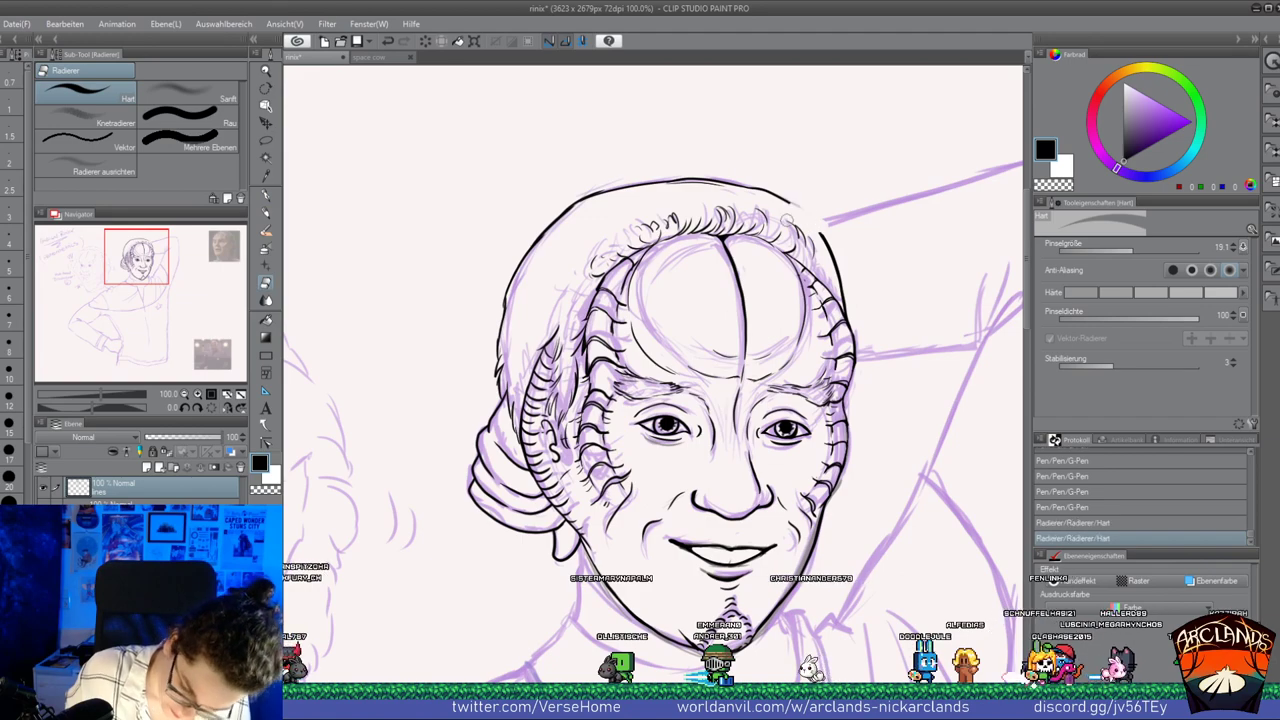
left_click(266, 195)
left_click(198, 394)
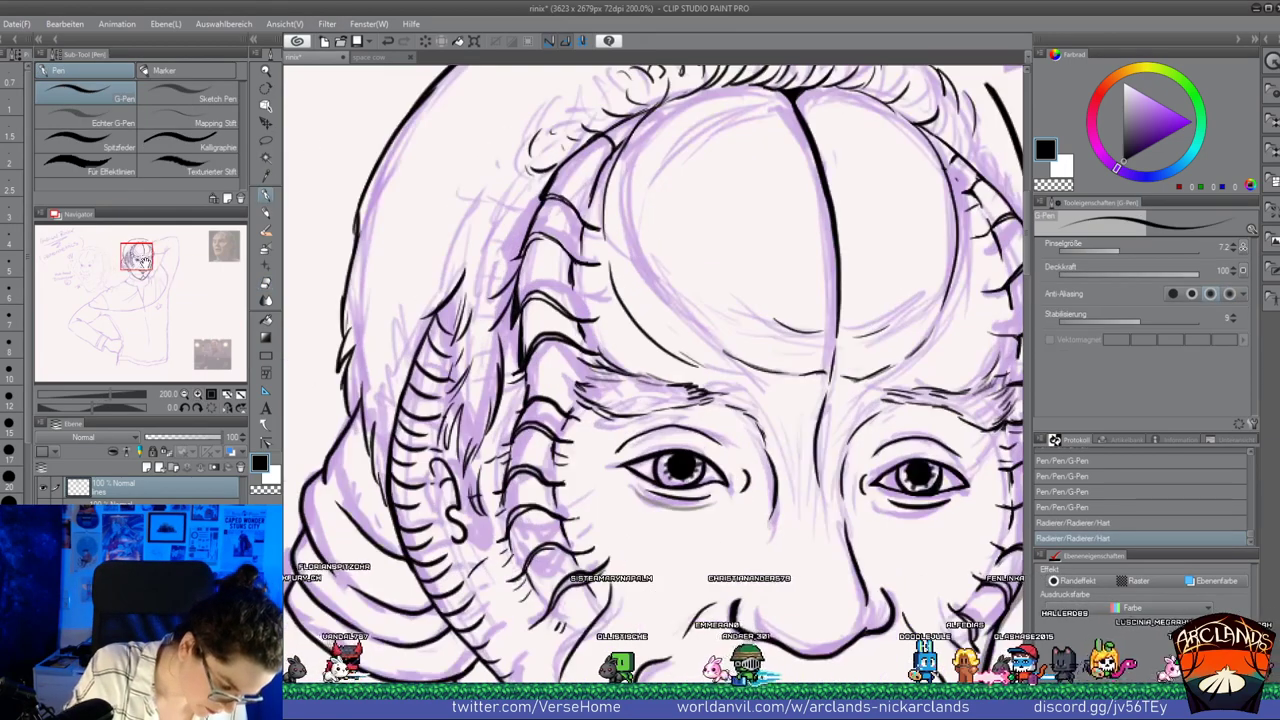
left_click_drag(137, 256, 143, 247)
left_click_drag(764, 238, 842, 312)
left_click_drag(808, 272, 852, 328)
left_click_drag(822, 287, 866, 364)
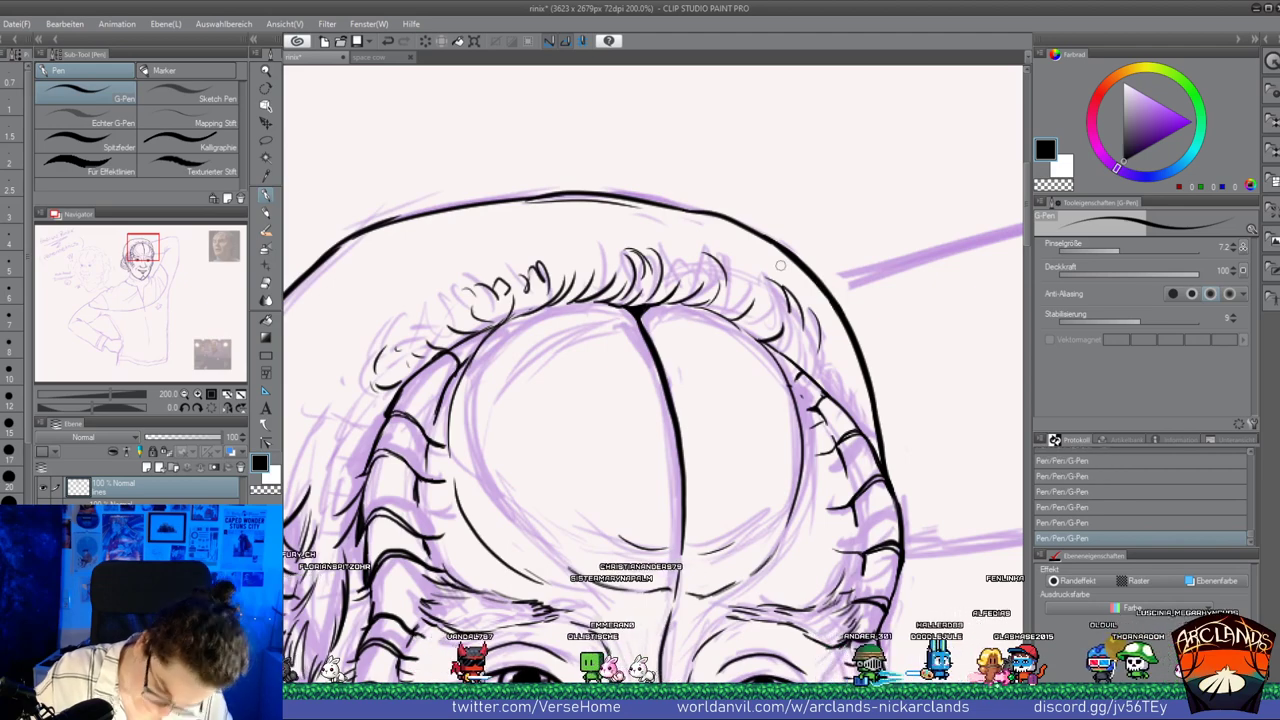
Ink more short strands along the hairline on the bun side, and hide the sketch to check the line art
left_click_drag(143, 247, 142, 252)
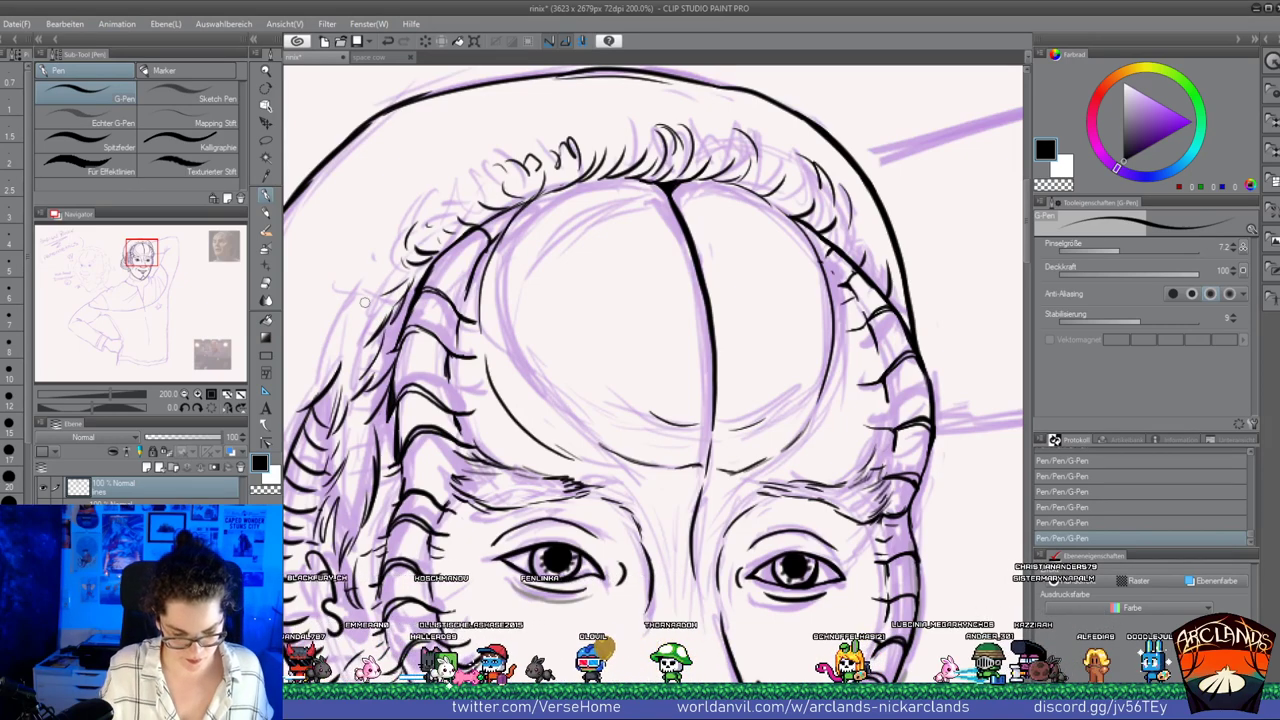
left_click(183, 396)
left_click(183, 396)
left_click(183, 396)
left_click_drag(156, 274, 155, 285)
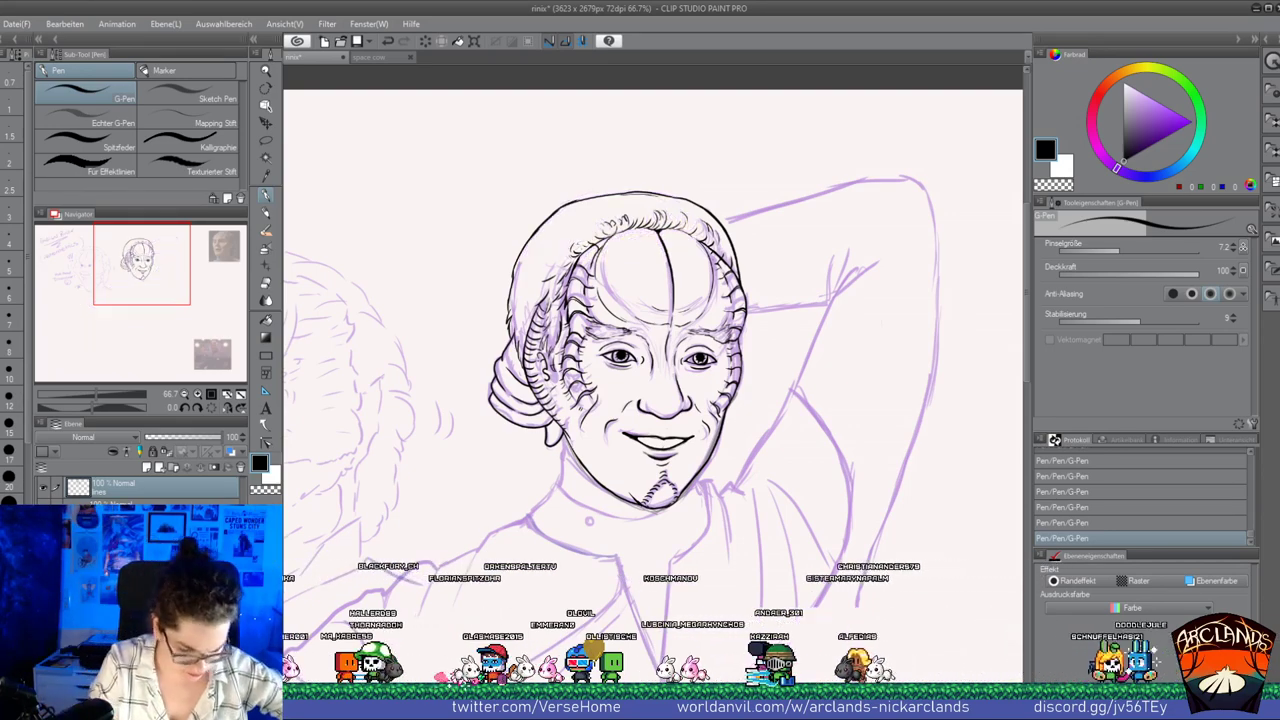
left_click(43, 510)
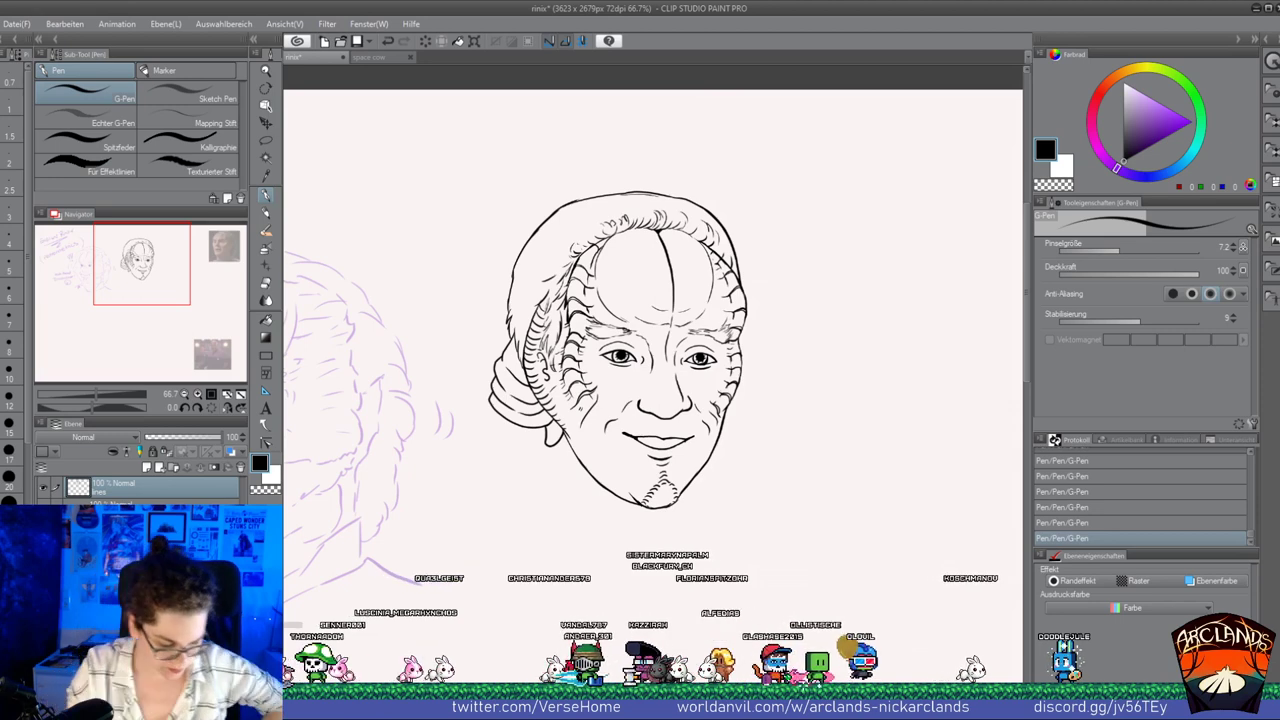
Erase the pointed tip of the ear and ink hair strands sweeping down over that spot
left_click(267, 282)
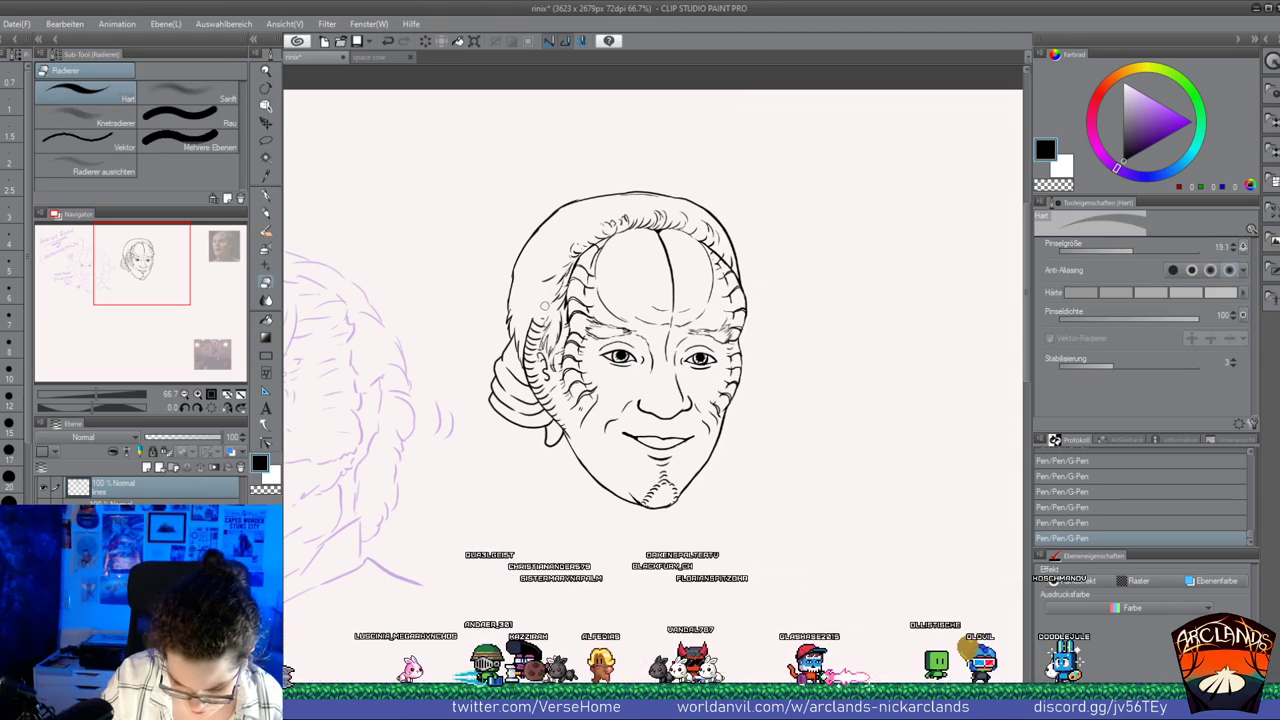
left_click_drag(548, 290, 543, 295)
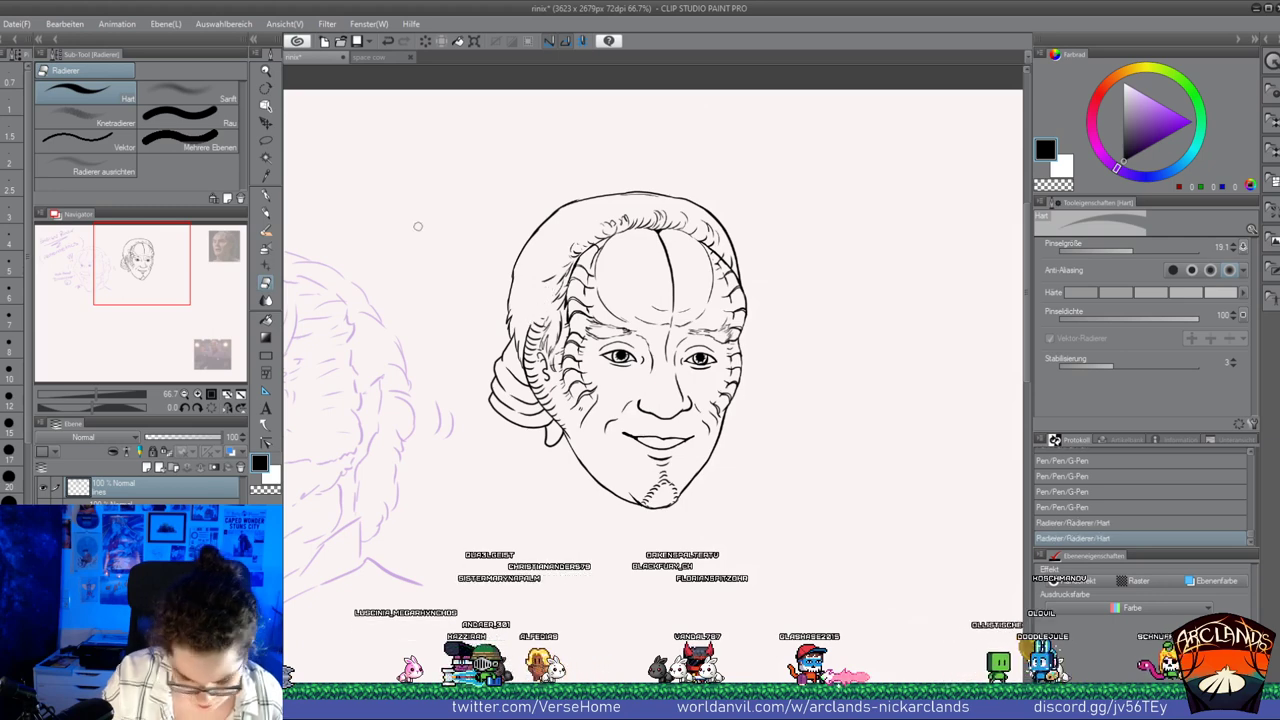
left_click(266, 195)
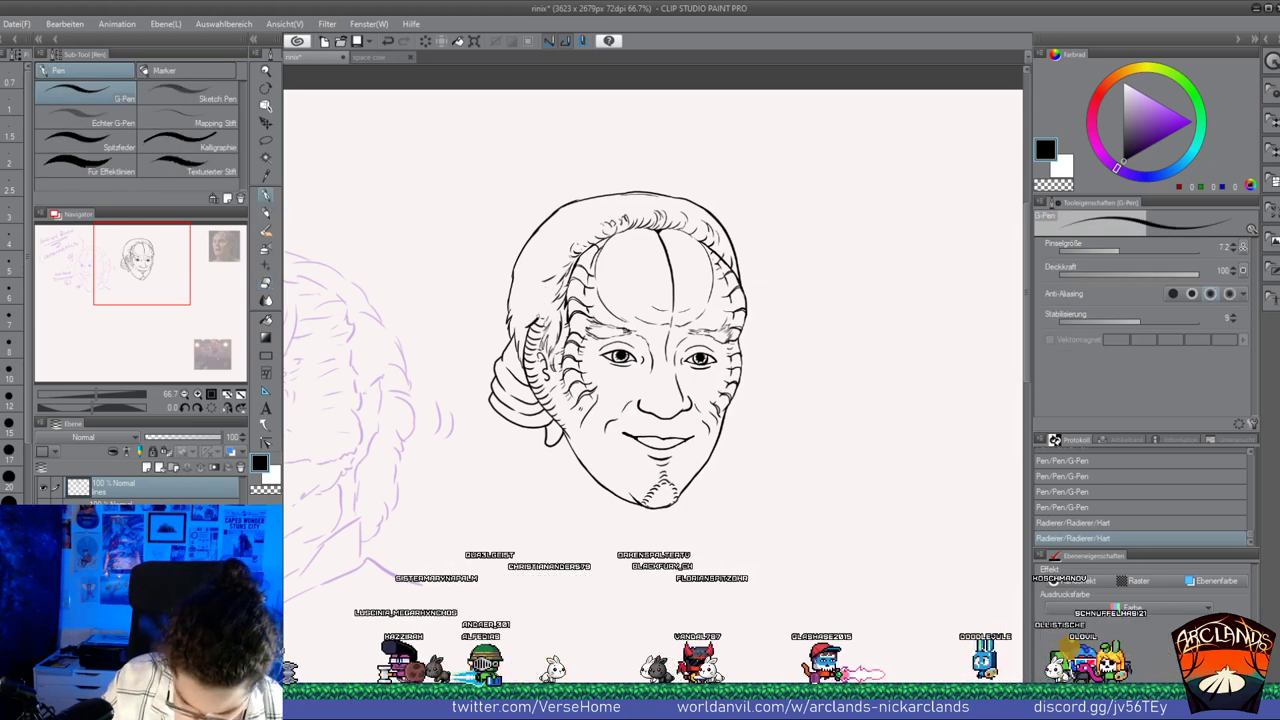
left_click_drag(552, 292, 534, 316)
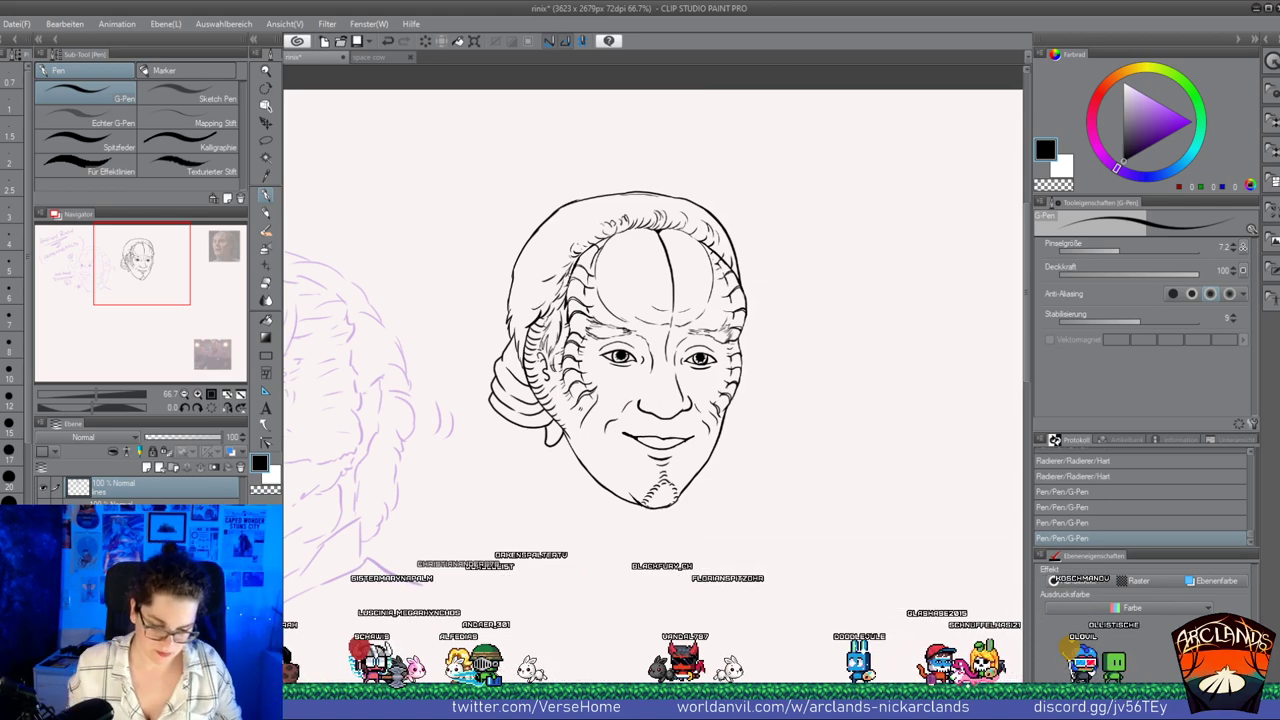
Retouch the strands above the ear and ink short strokes at the hairline beside the upper end of the temple ridge
left_click(266, 297)
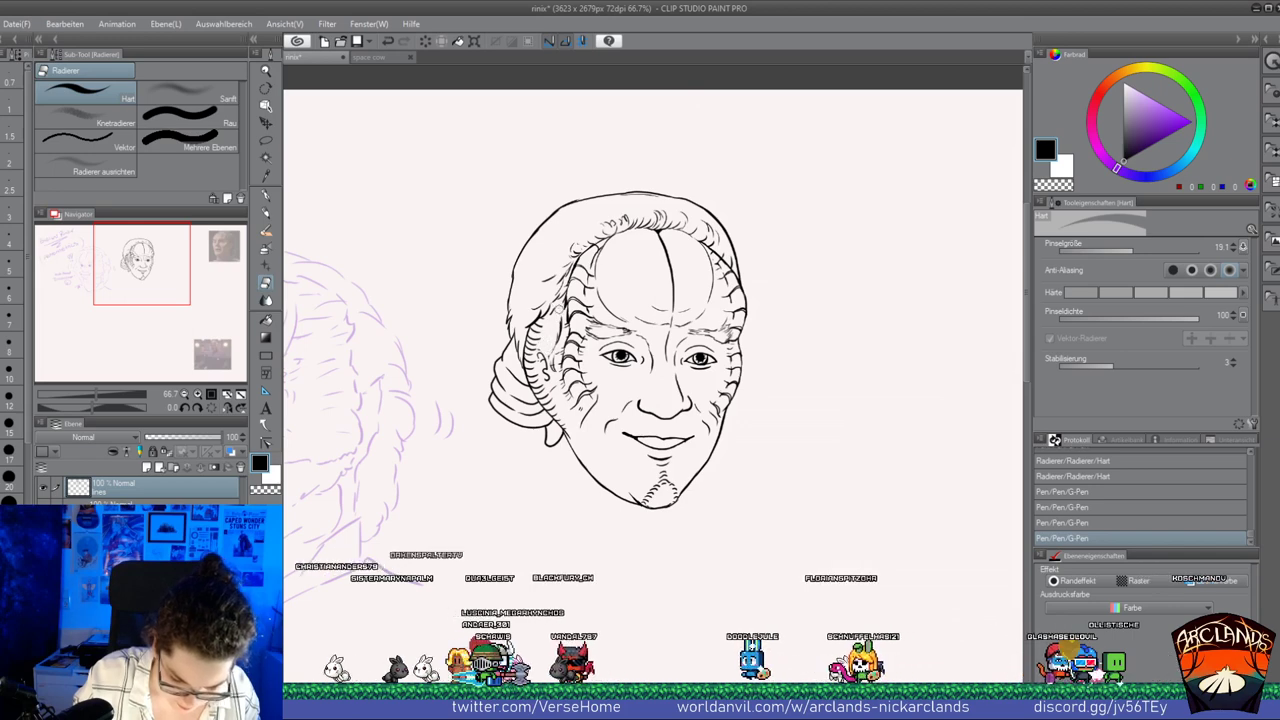
key("p")
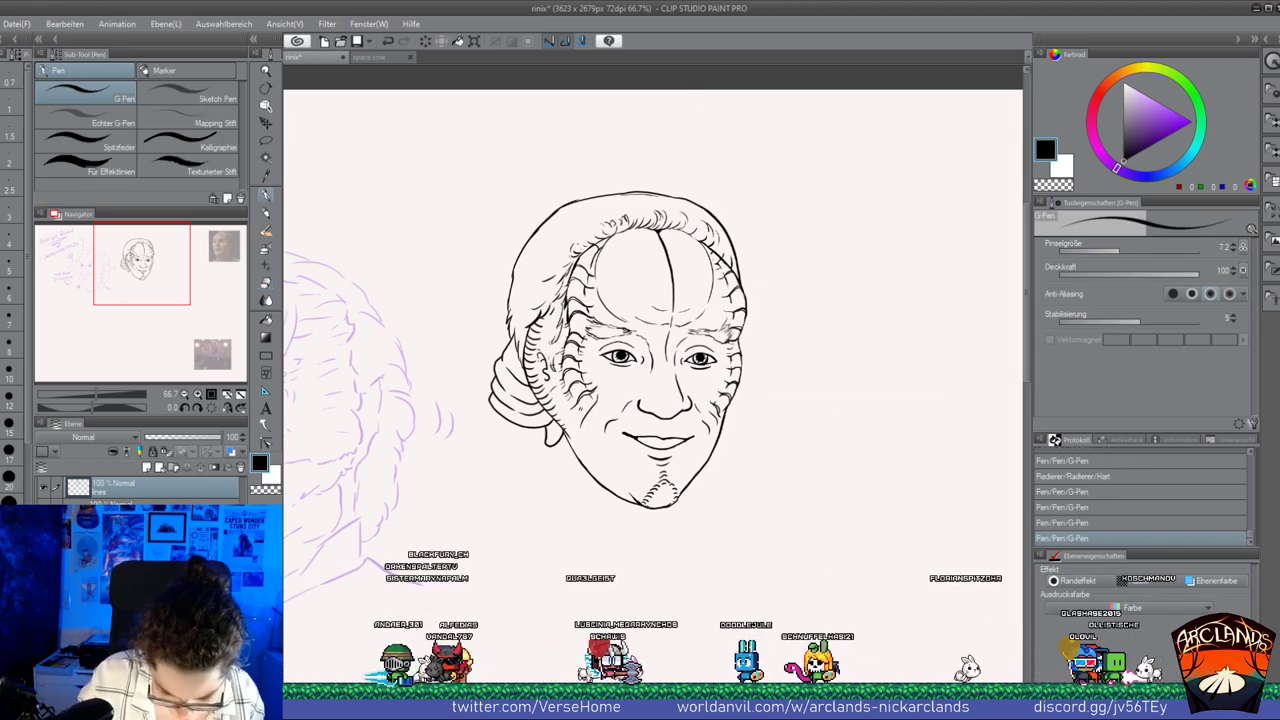
left_click_drag(578, 249, 571, 257)
left_click_drag(572, 254, 566, 262)
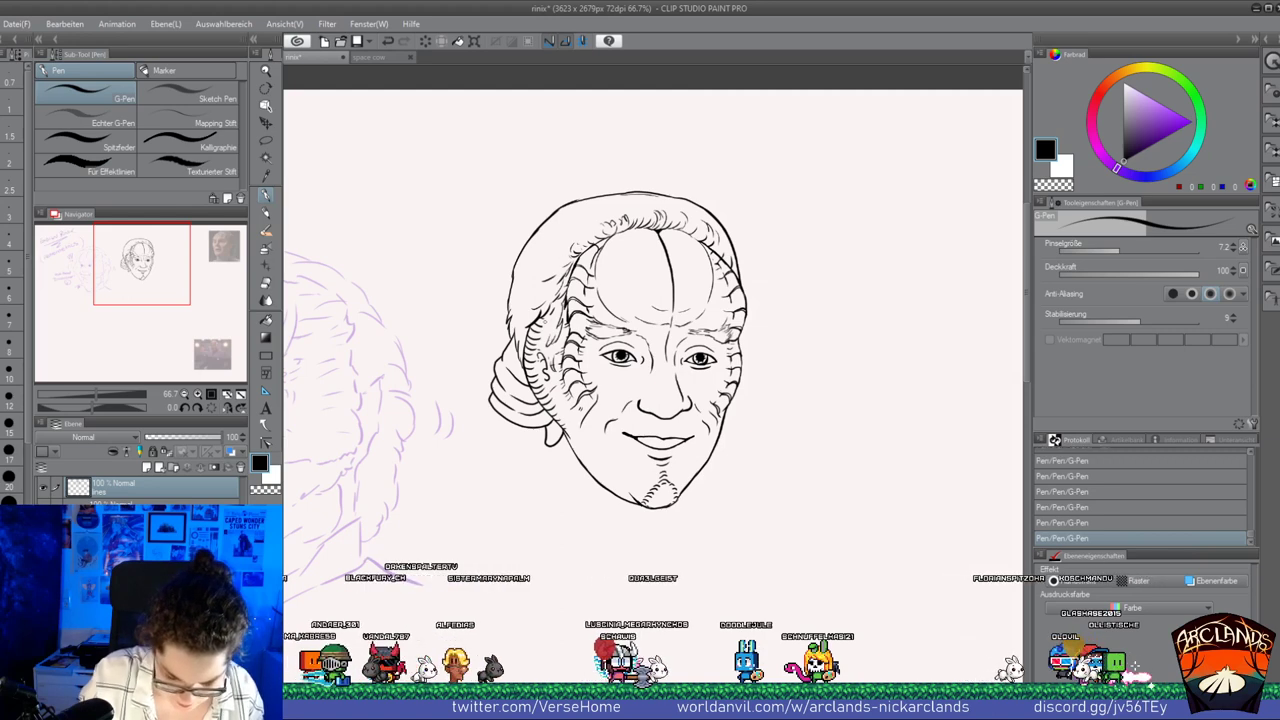
Erase the ink at the upper end of the ear and draw hair strands falling across its top
key("e")
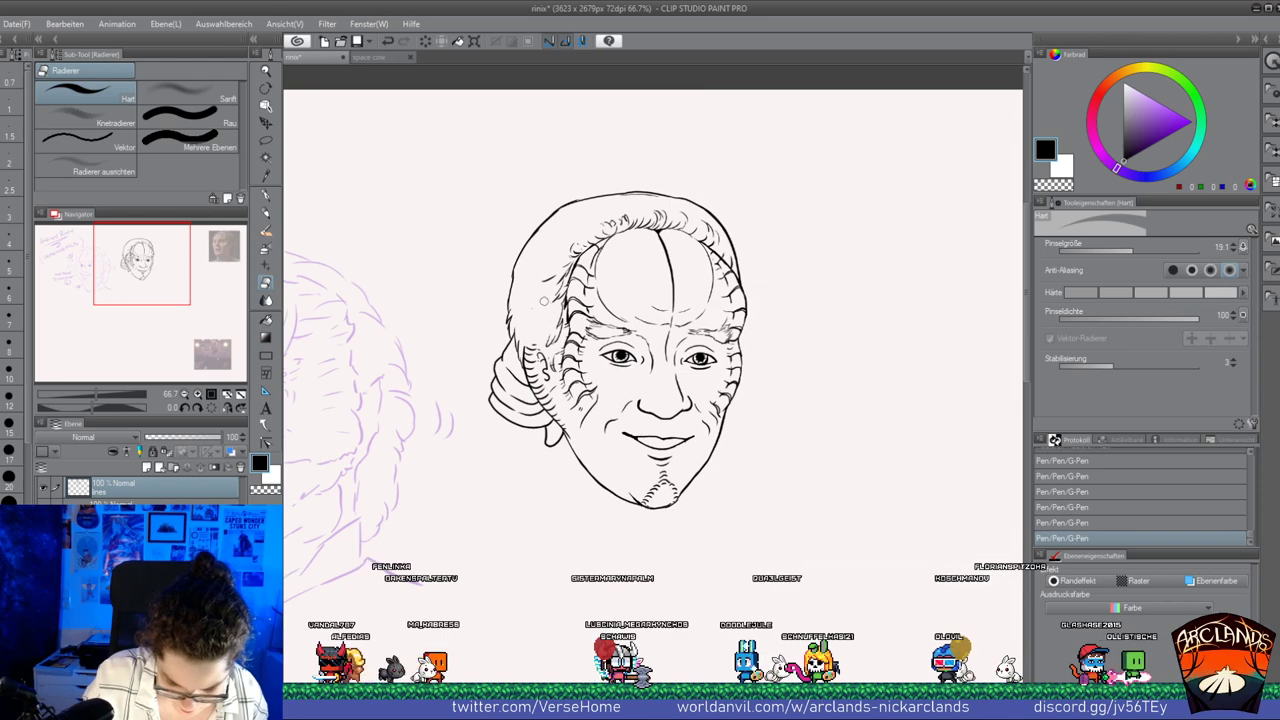
left_click(543, 300)
key("p")
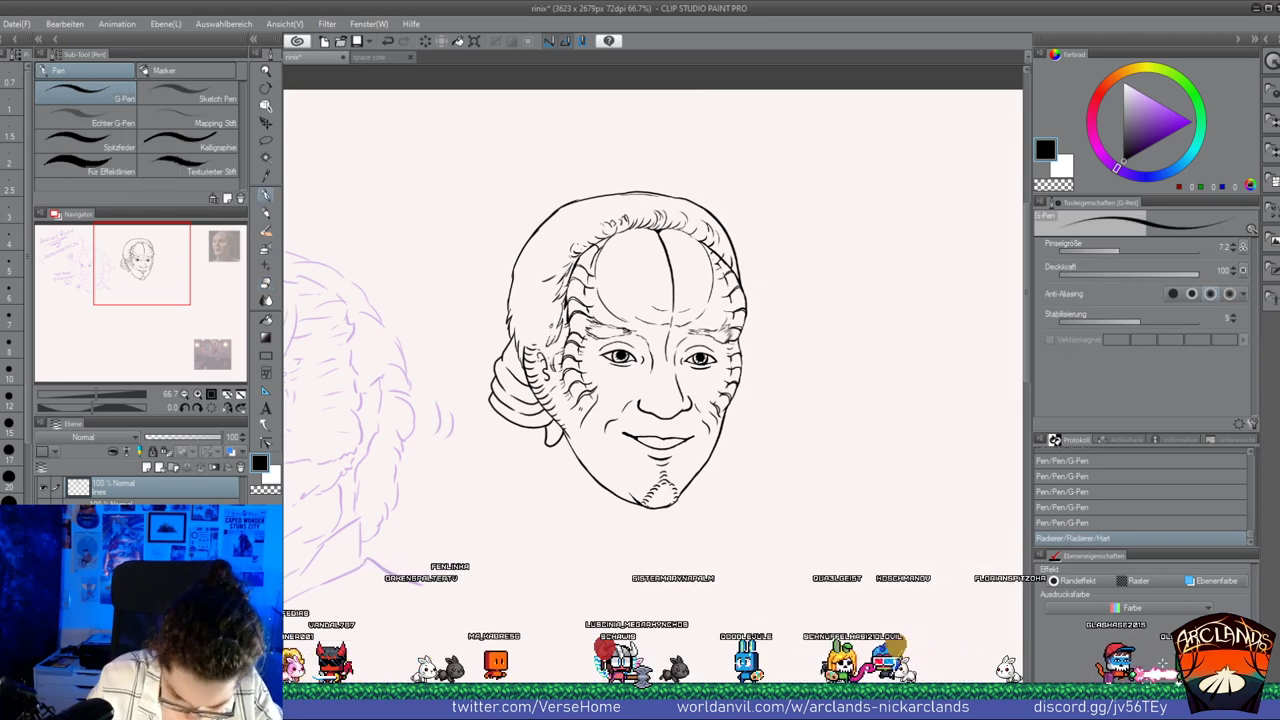
mouse_move(562, 306)
left_mouse_down()
mouse_move(525, 347)
mouse_move(552, 338)
left_mouse_up()
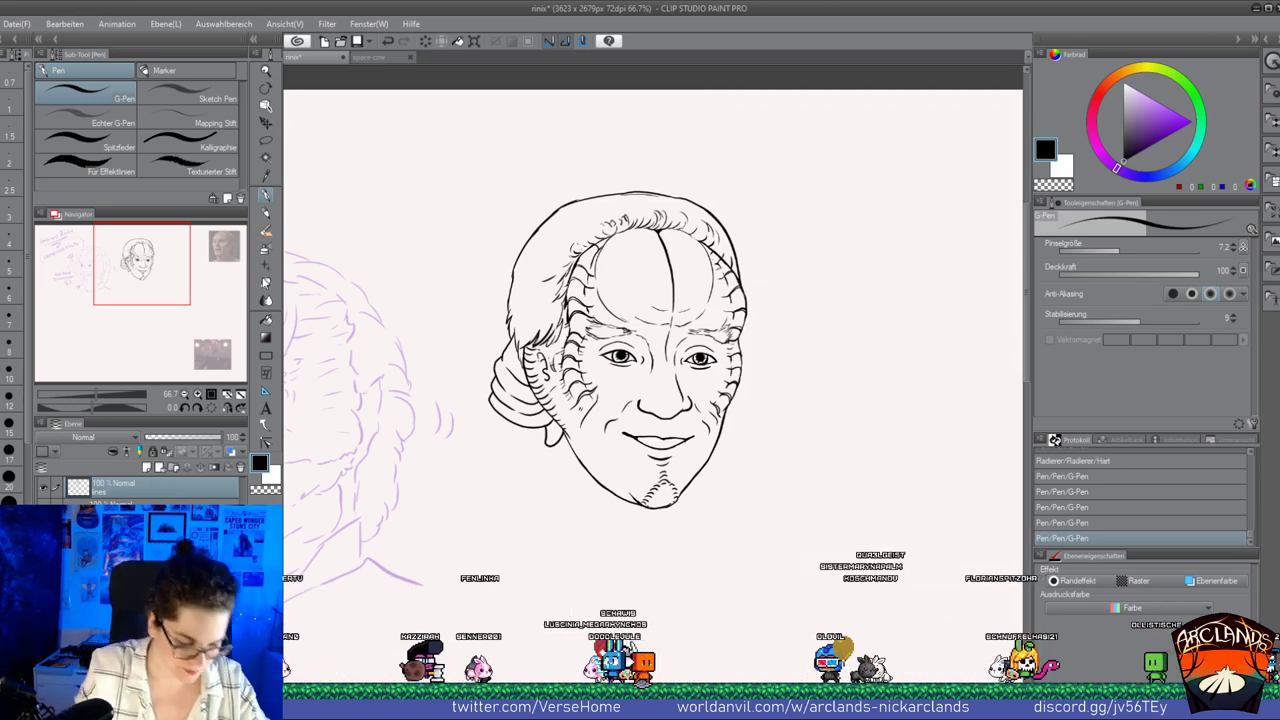
Erase part of the hair strands just above the ear and show the sketch again
key("e")
left_click_drag(556, 303, 546, 288)
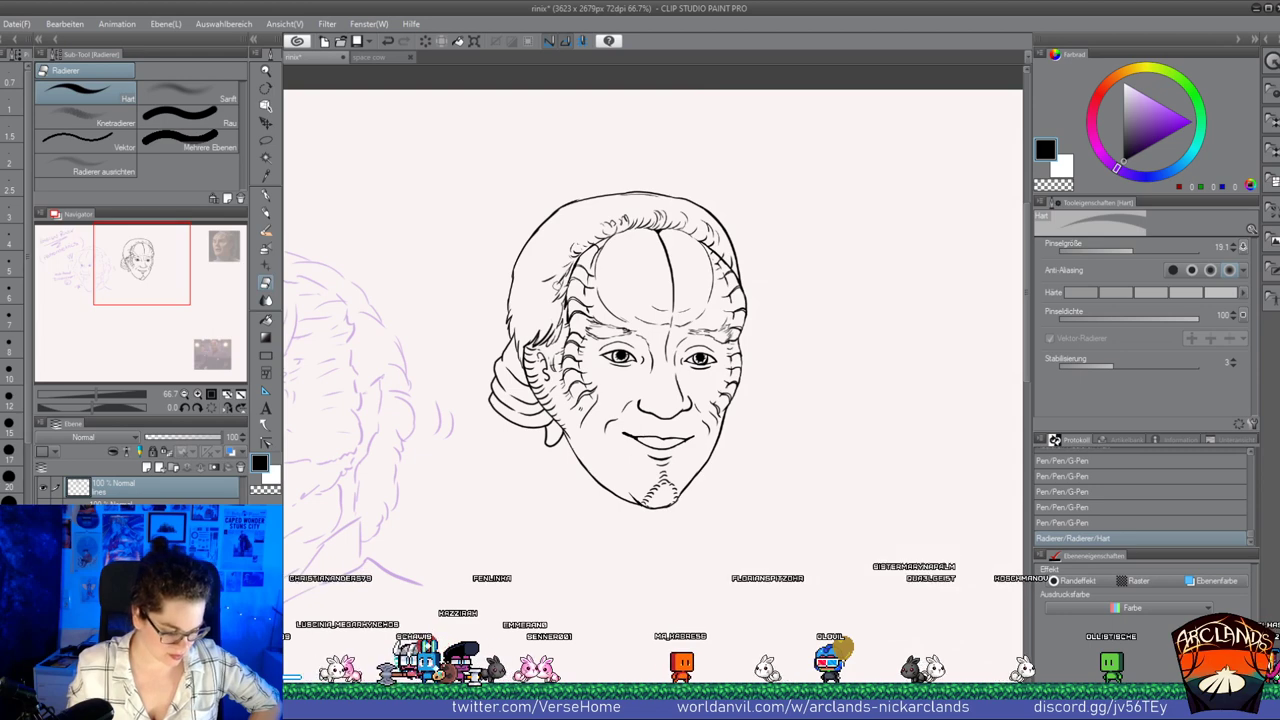
left_click(266, 194)
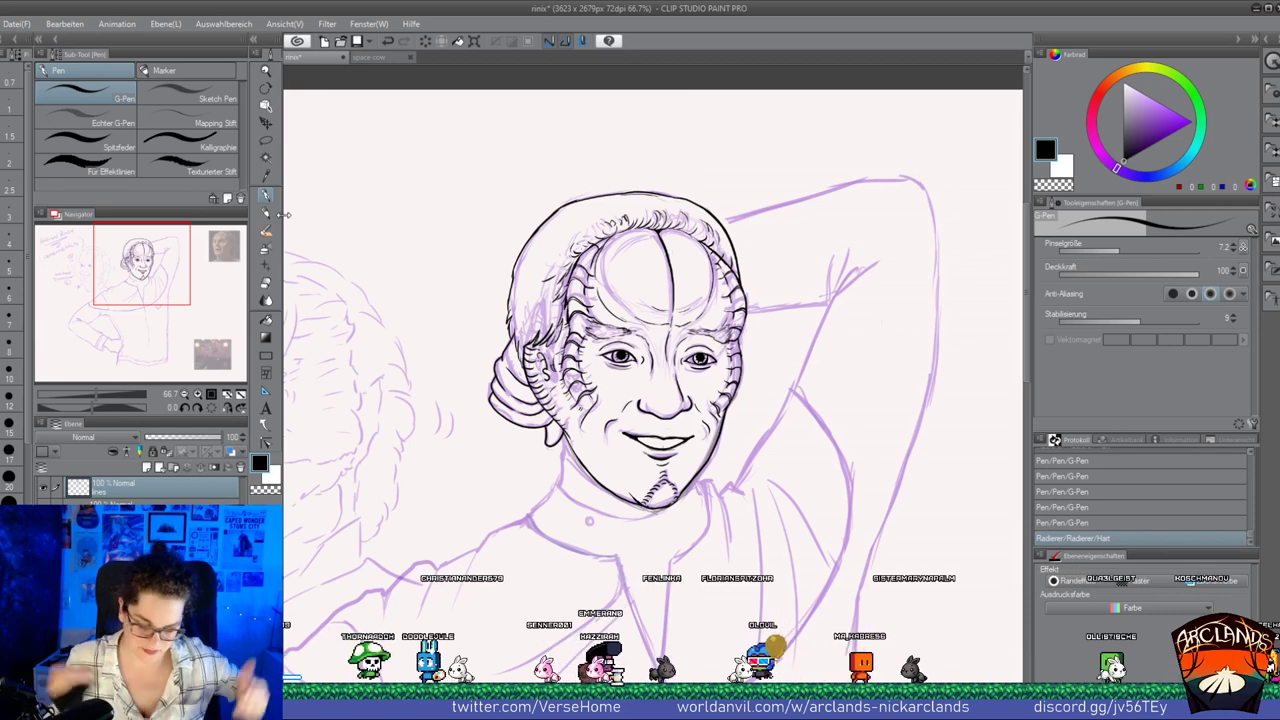
Erase and re-ink the corner of the mouth on the hair bun side
key("ctrl+plus")
key("ctrl+plus")
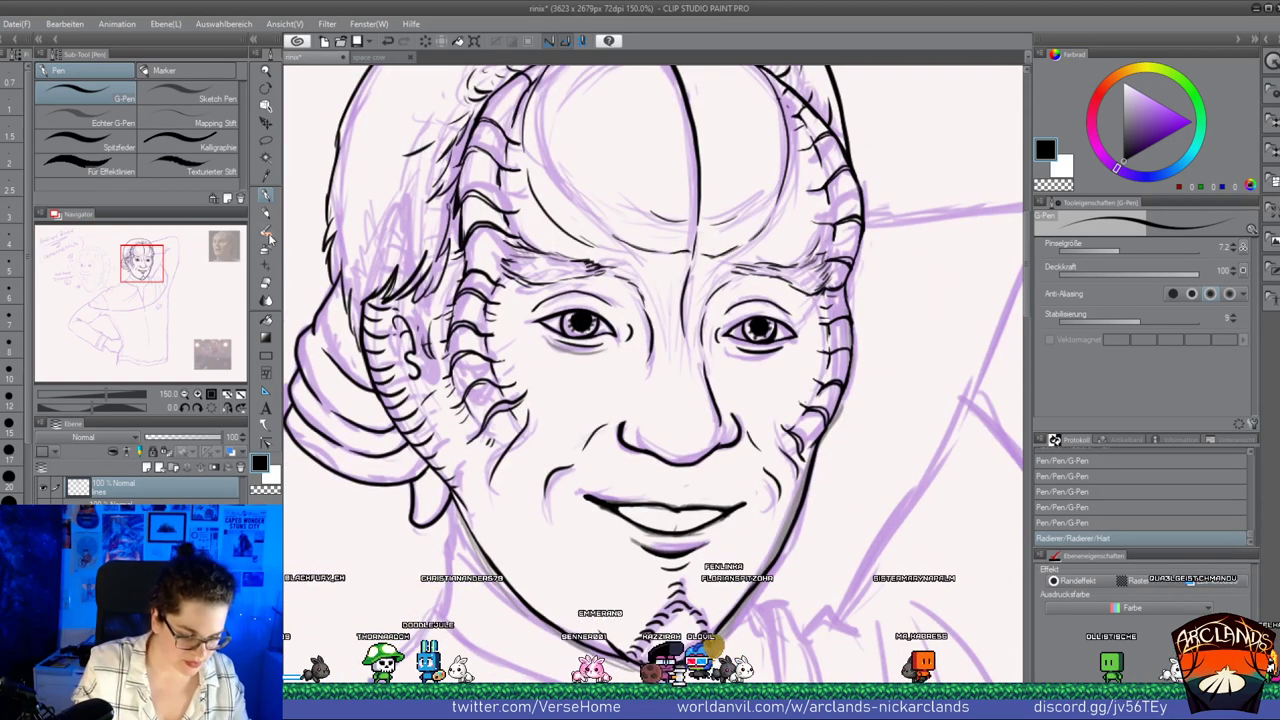
left_click(265, 283)
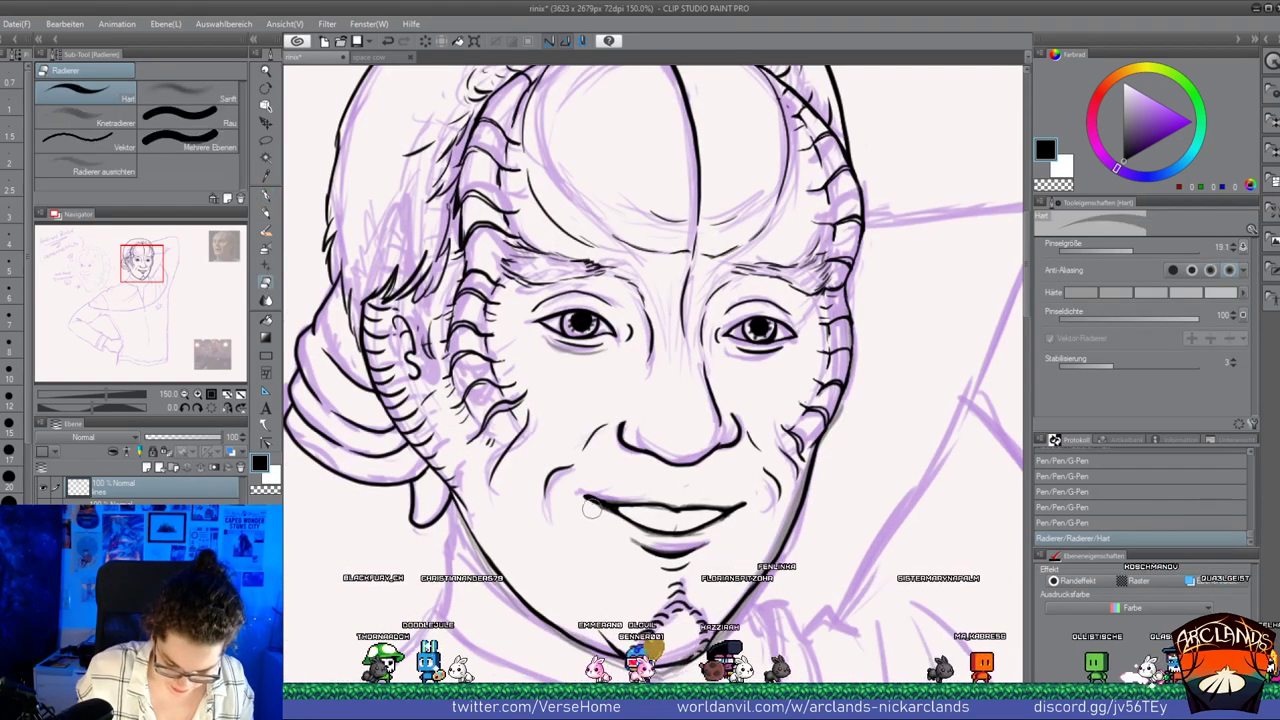
left_click(266, 196)
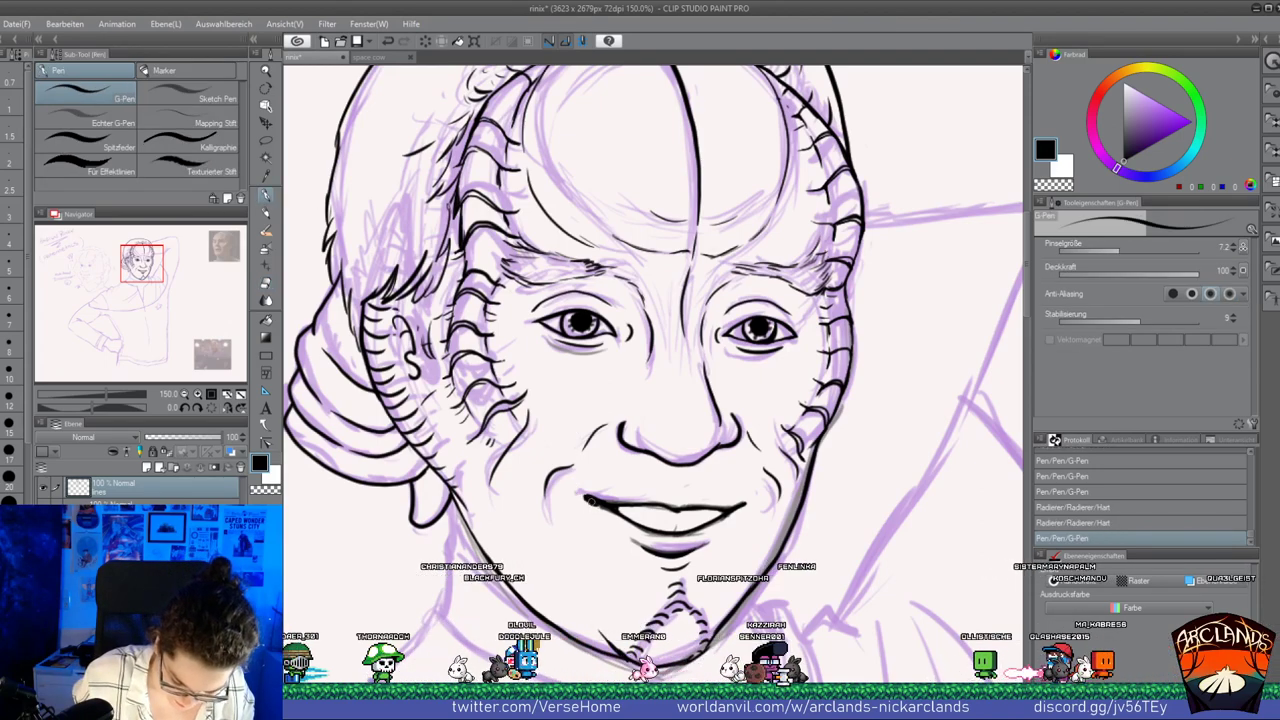
Thicken and smooth the ink at the corner of the mouth on the hair bun side
left_click_drag(592, 502, 617, 511)
left_click_drag(602, 504, 615, 510)
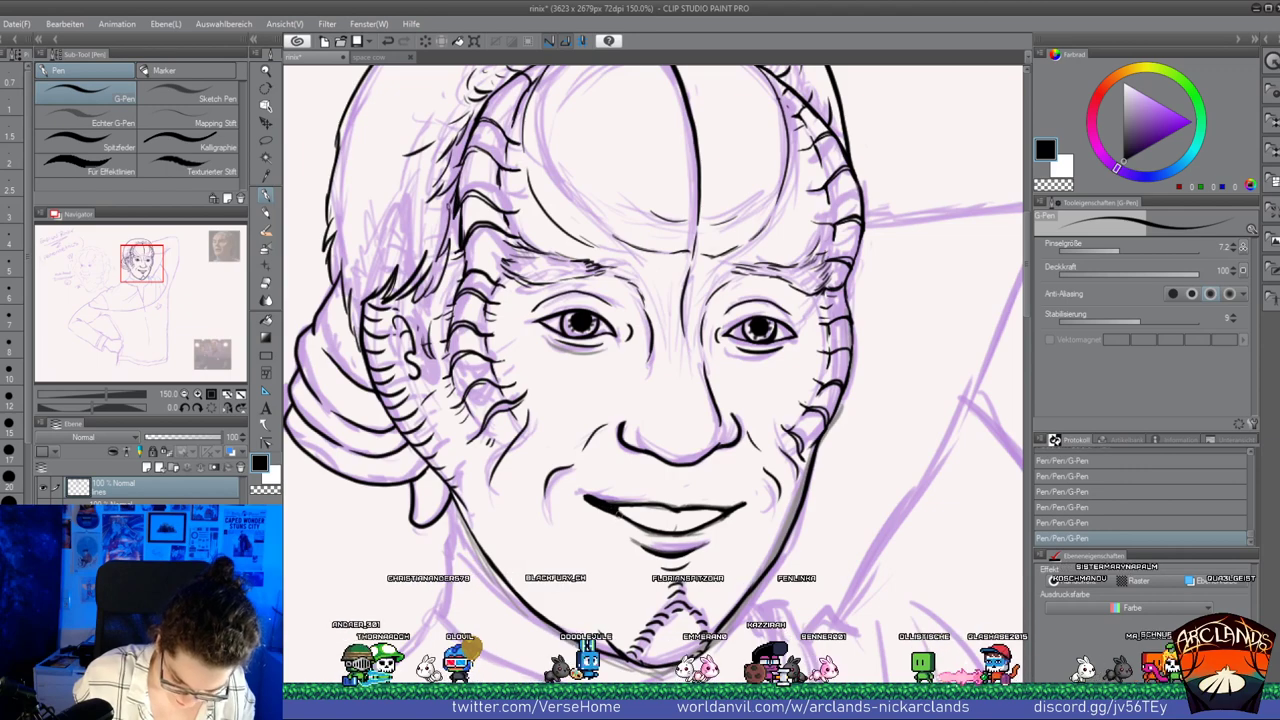
key("ctrl+minus")
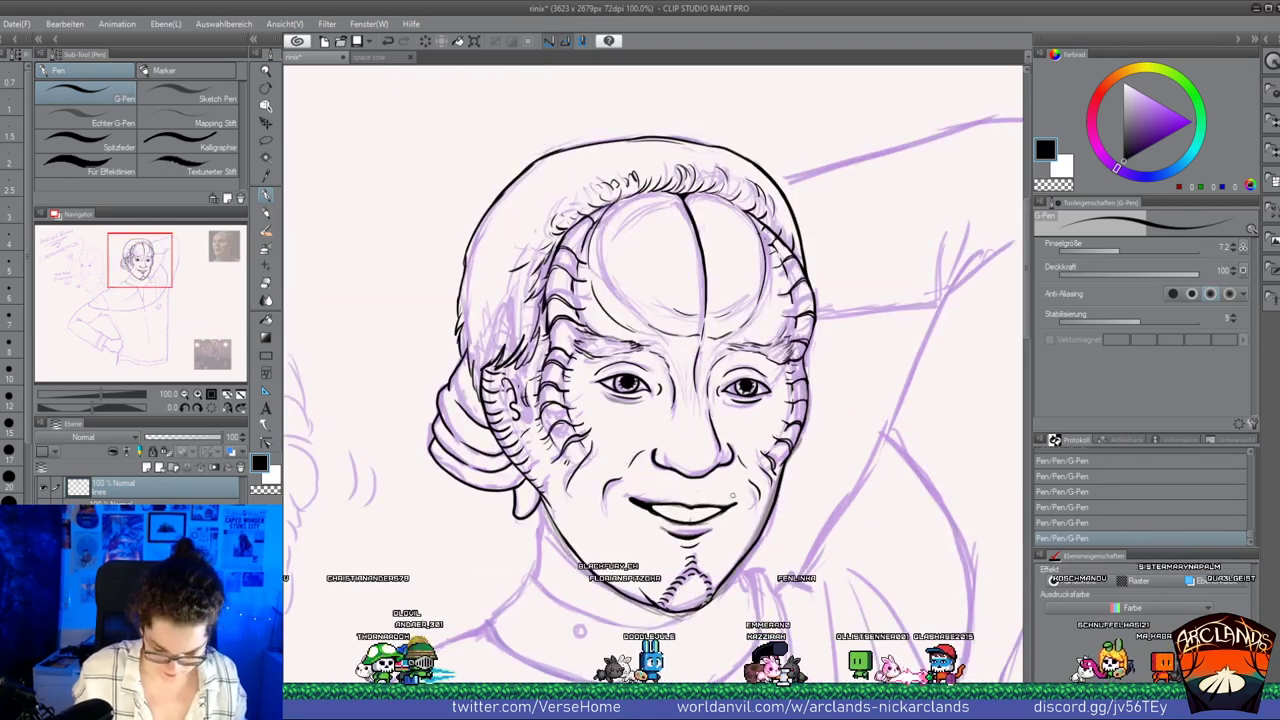
Compare the face with and without the last ink stroke and leave that stroke undone
key("ctrl+z")
key("ctrl+y")
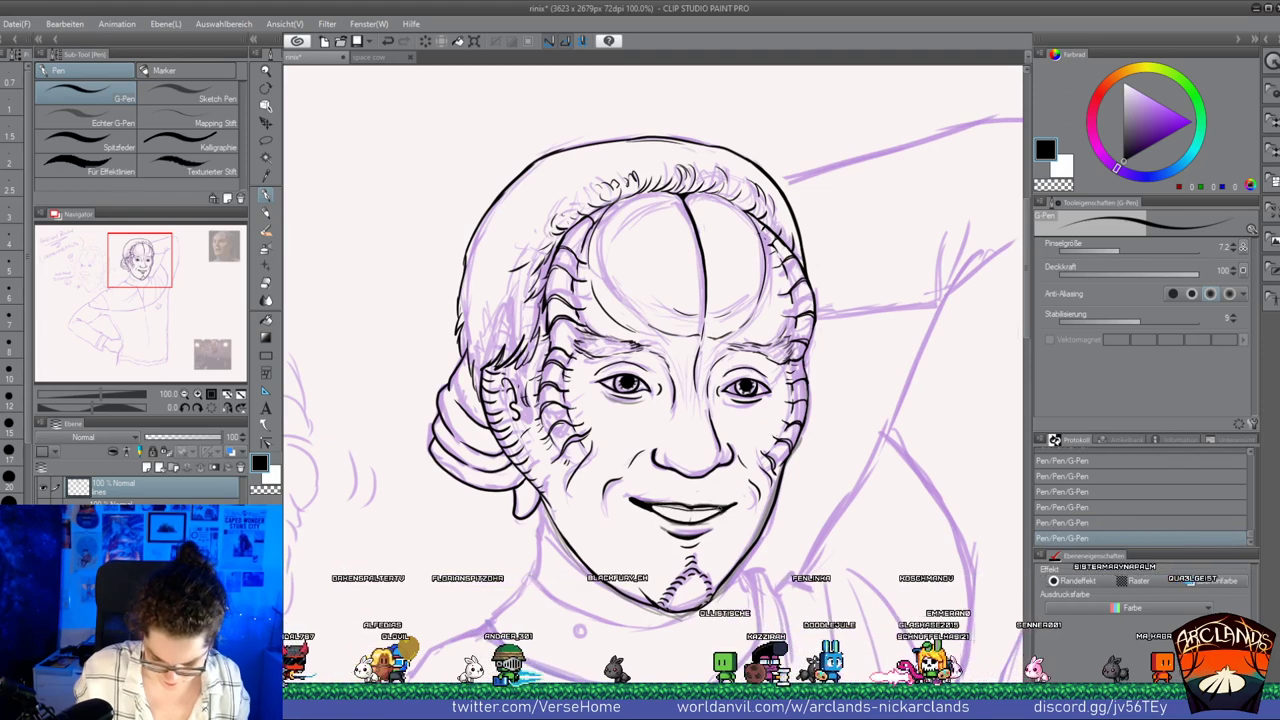
key("ctrl+z")
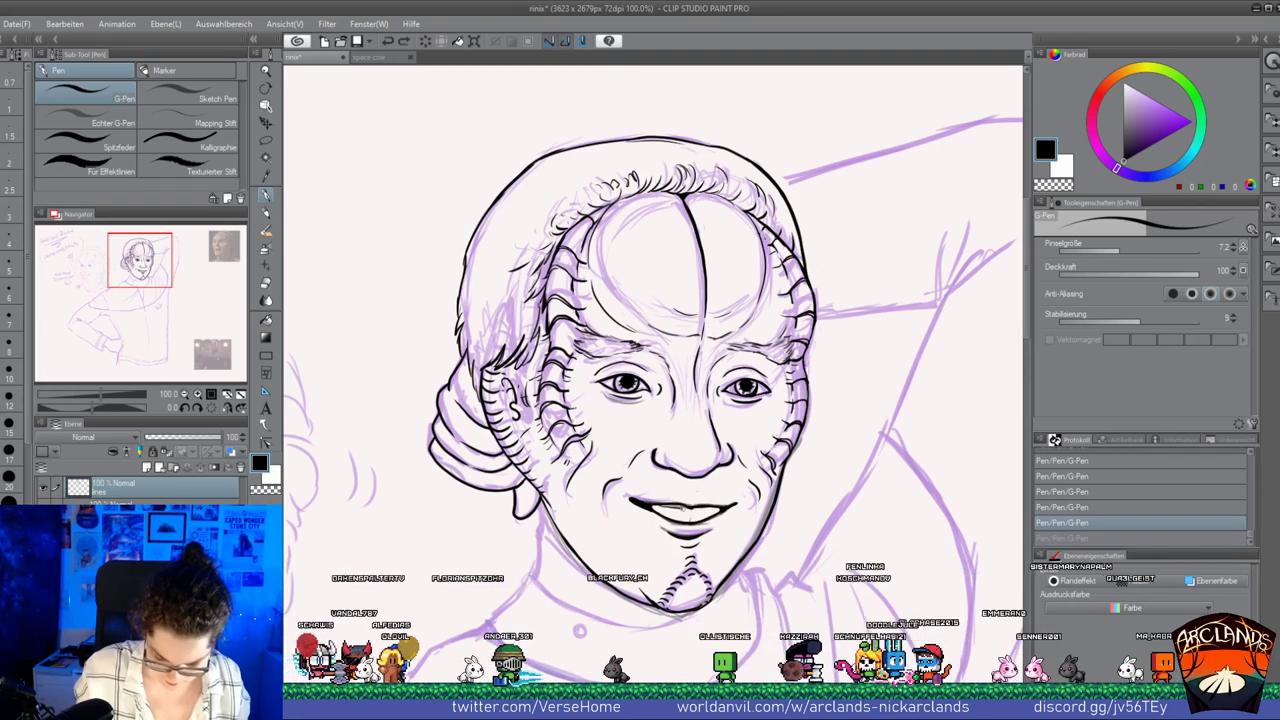
key("ctrl+y")
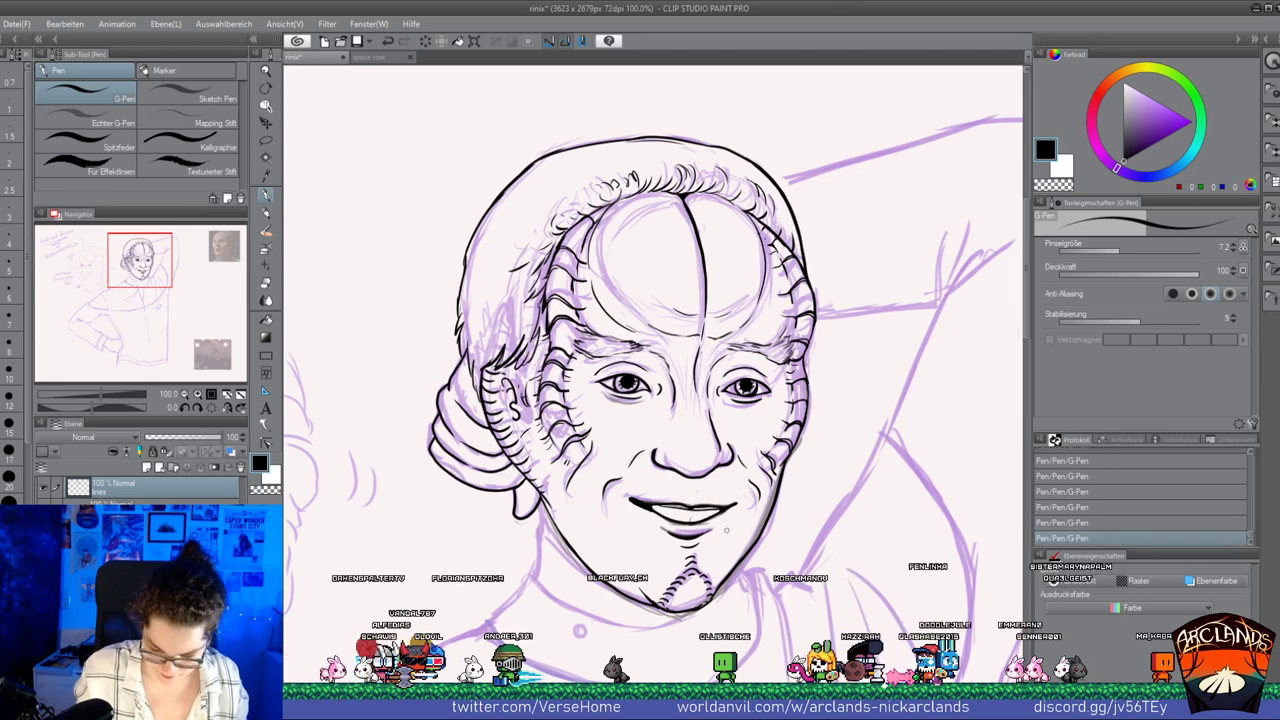
key("ctrl+z")
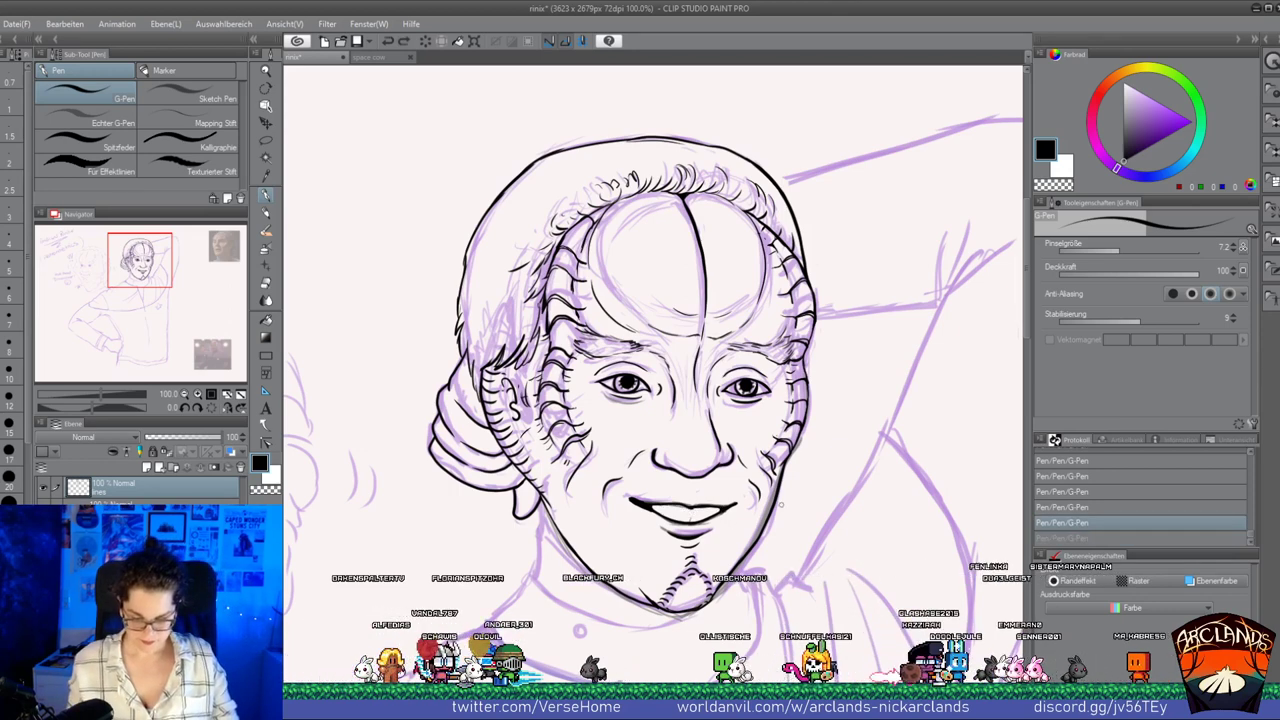
Set the pen size to 8.5 and ink the raised arm's upper contour from the head to the elbow, redrawing the first attempt
left_click_drag(179, 264, 197, 258)
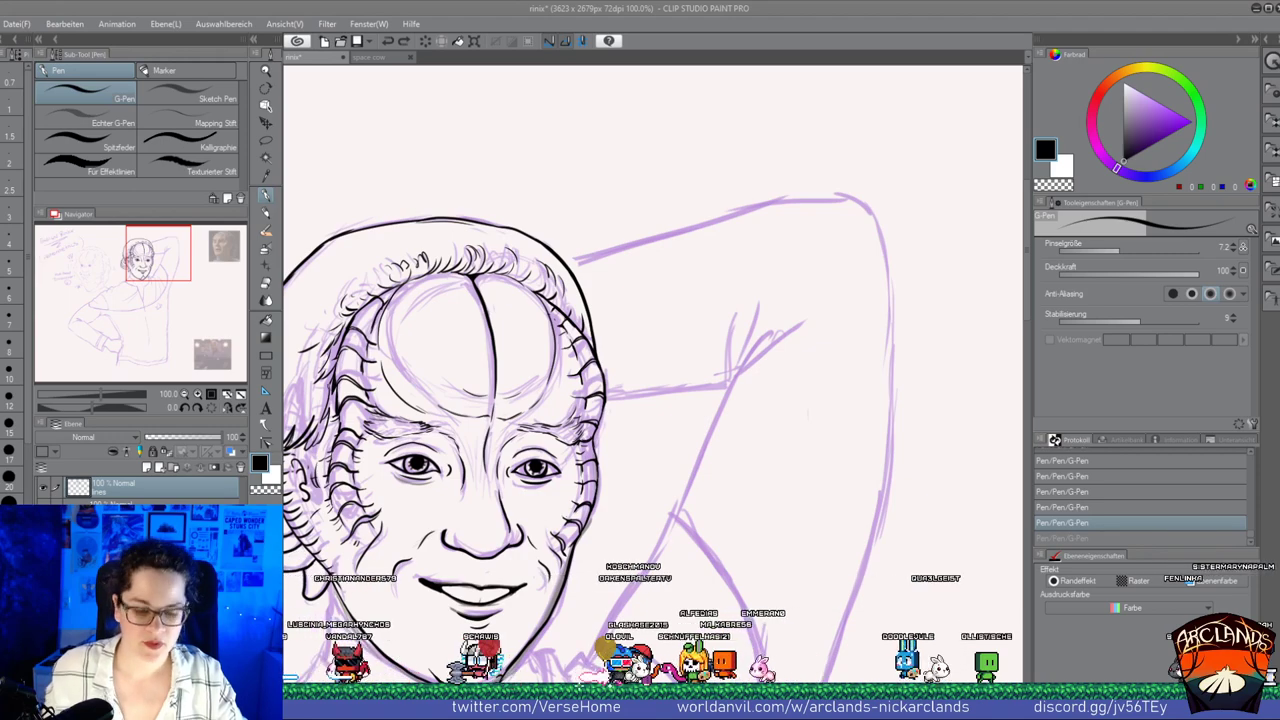
left_click(757, 9)
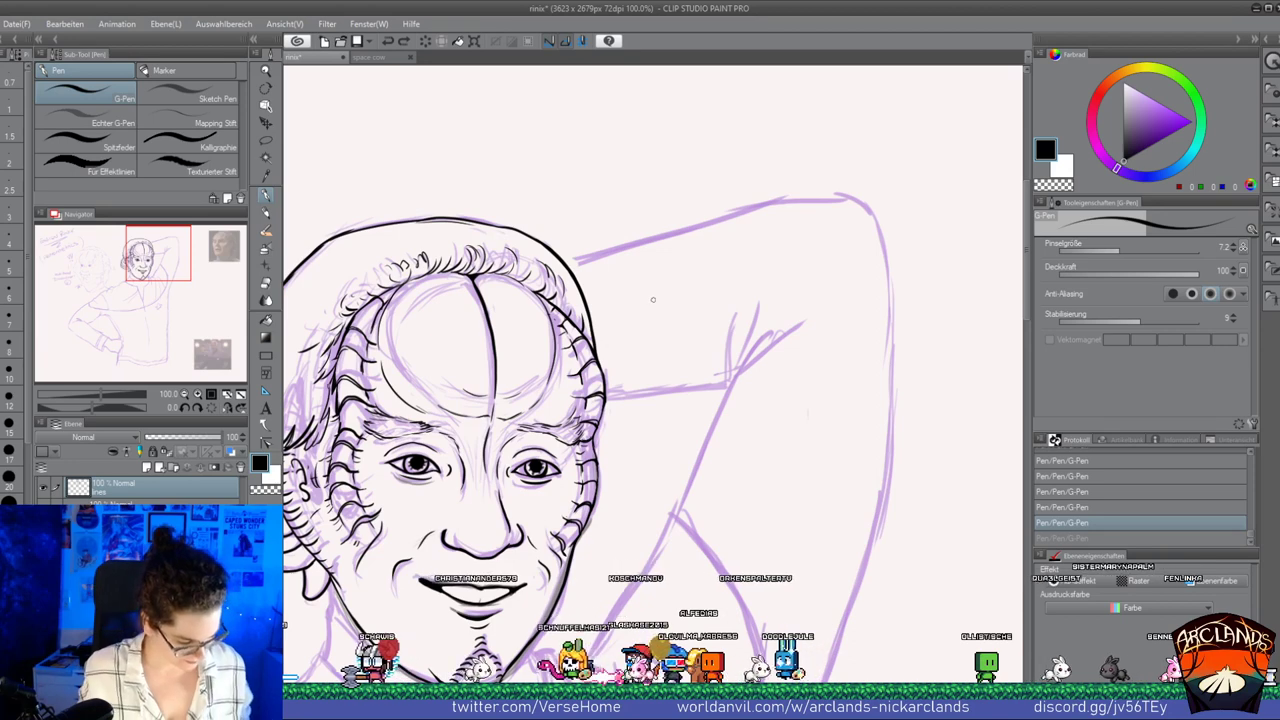
key("]")
key("]")
key("bracketleft")
key("bracketleft")
key("bracketleft")
key("bracketleft")
key("bracketleft")
key("bracketleft")
key("bracketleft")
key("bracketleft")
key("bracketleft")
key("bracketleft")
key("bracketleft")
key("bracketleft")
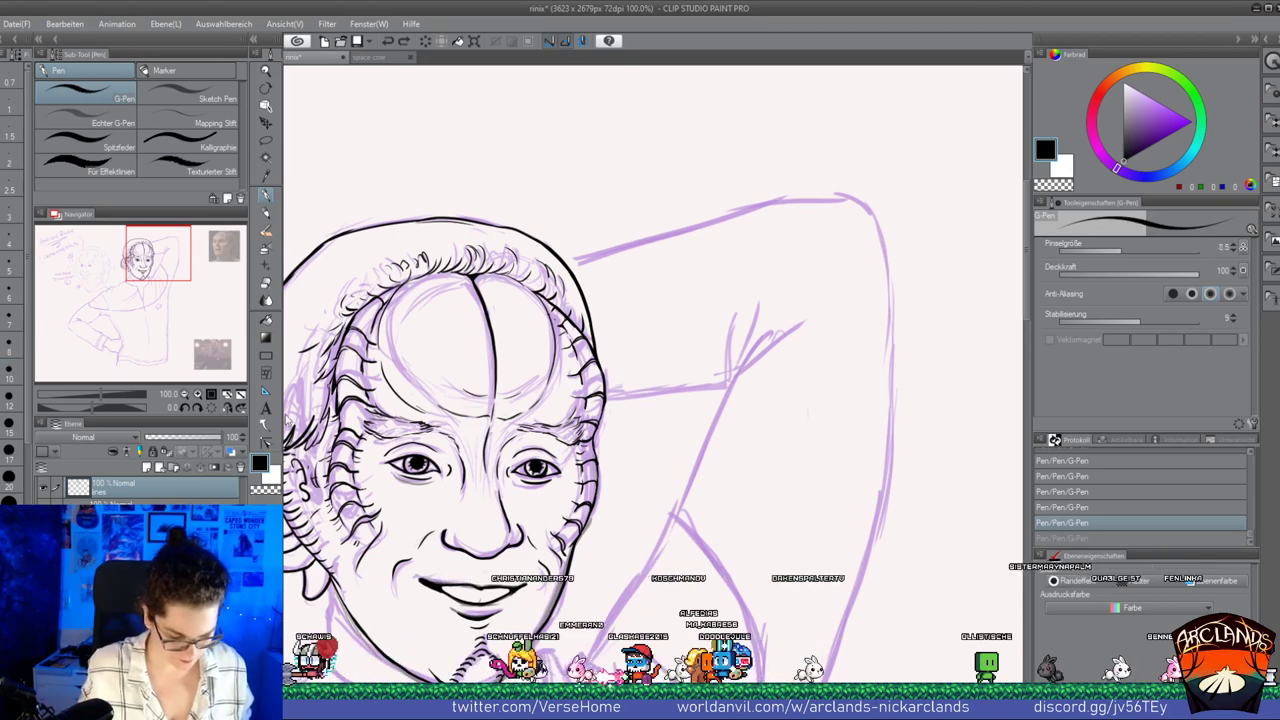
left_click(183, 396)
left_click_drag(595, 300, 733, 263)
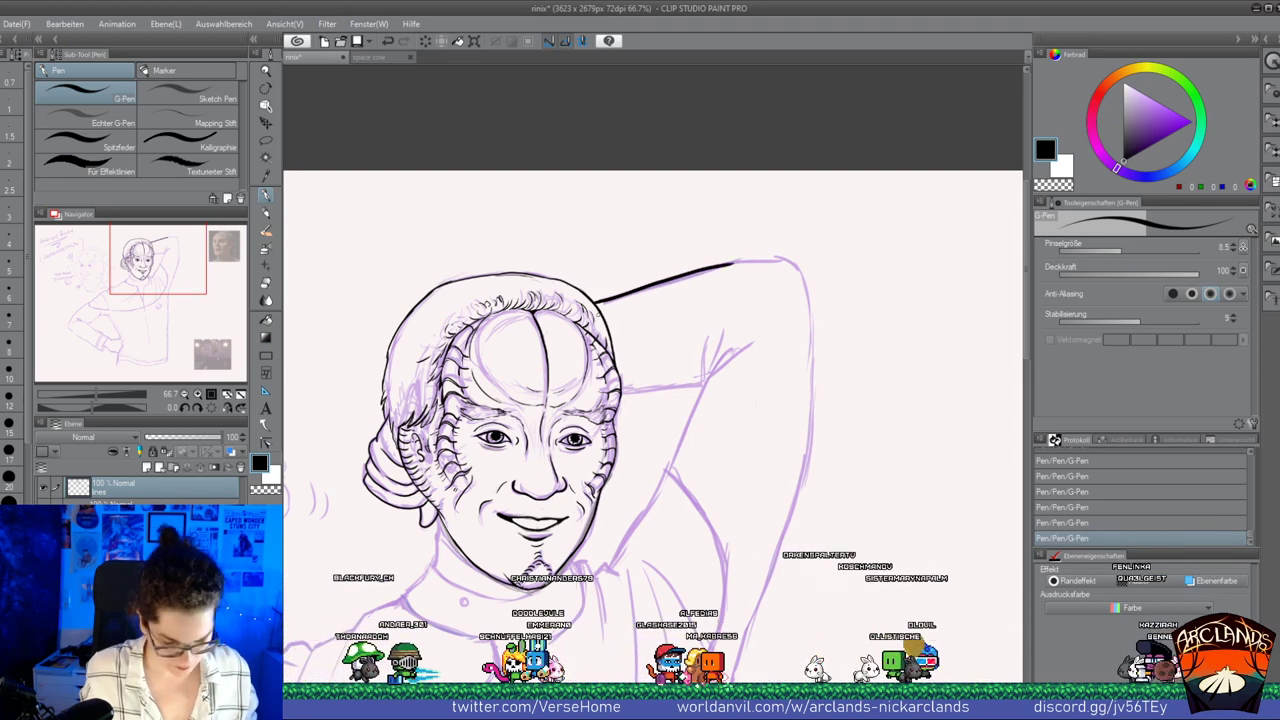
key("ctrl+z")
mouse_move(597, 299)
left_mouse_down()
mouse_move(790, 259)
mouse_move(808, 290)
left_mouse_up()
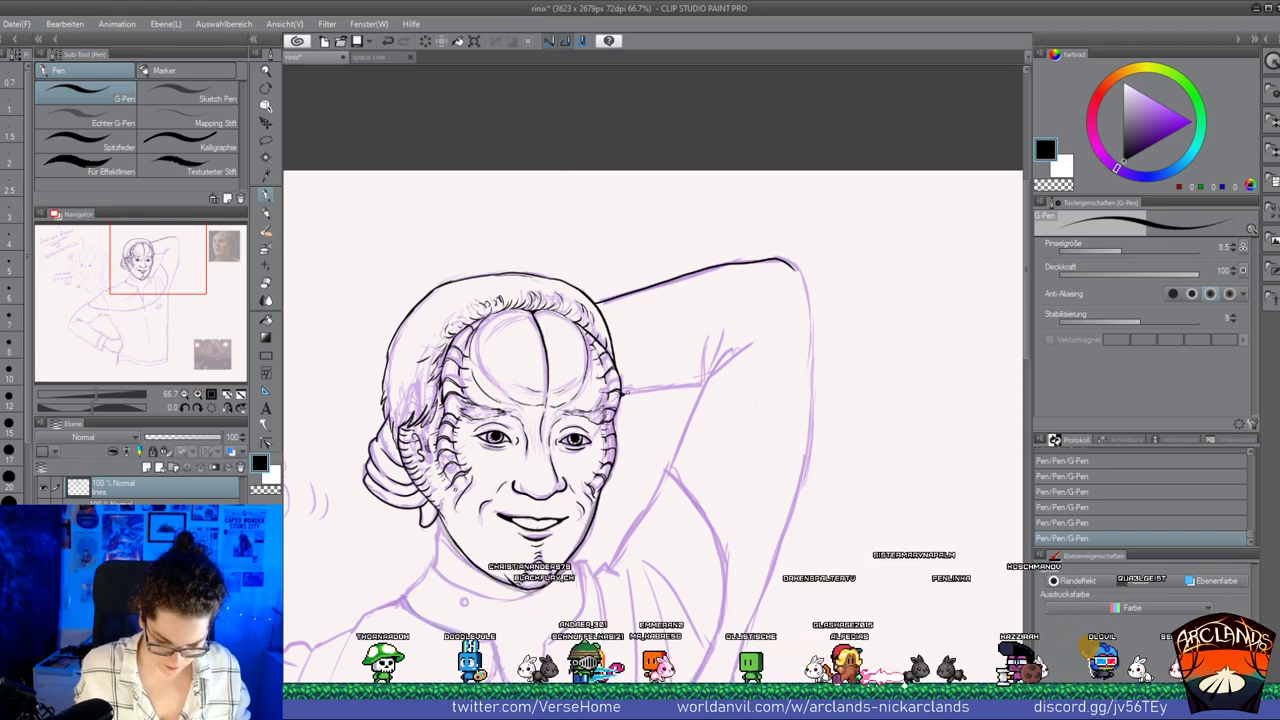
Ink the raised arm's underside, the creases at the inner elbow, and its inner and outer contours down to the collar and torso
left_click_drag(622, 393, 703, 384)
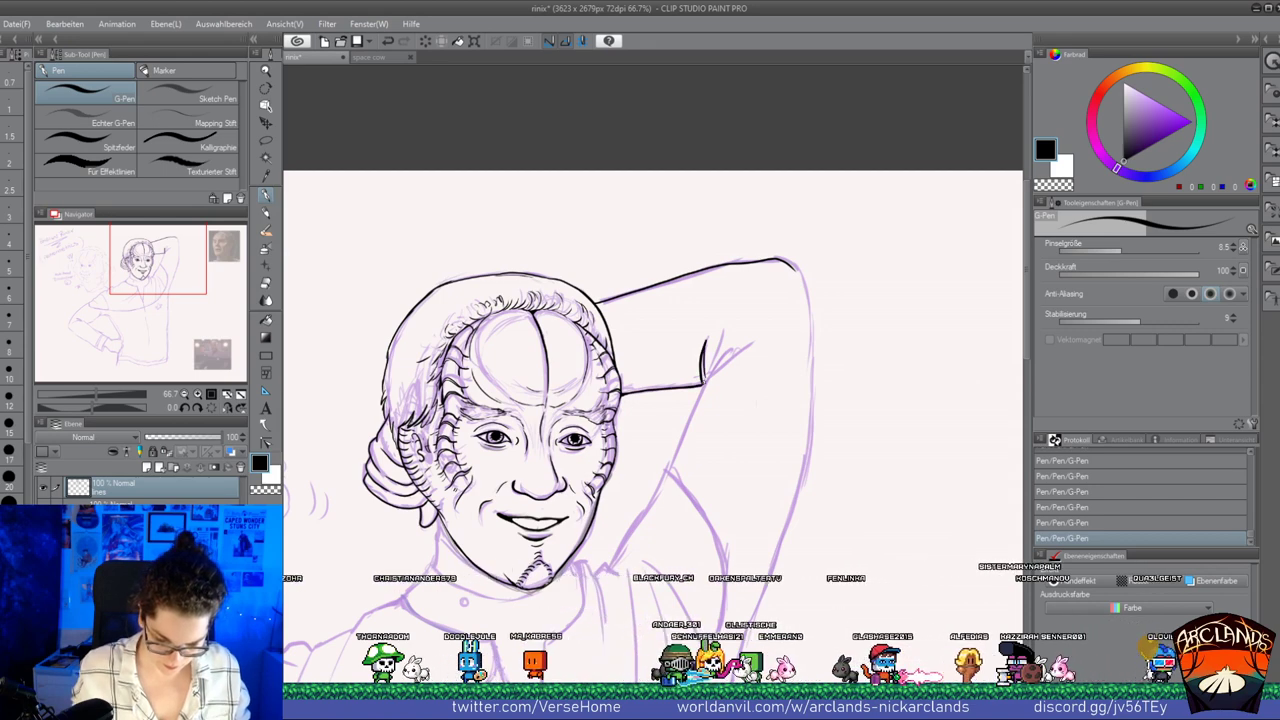
mouse_move(722, 333)
left_mouse_down()
mouse_move(716, 372)
mouse_move(747, 341)
mouse_move(704, 380)
mouse_move(598, 572)
left_mouse_up()
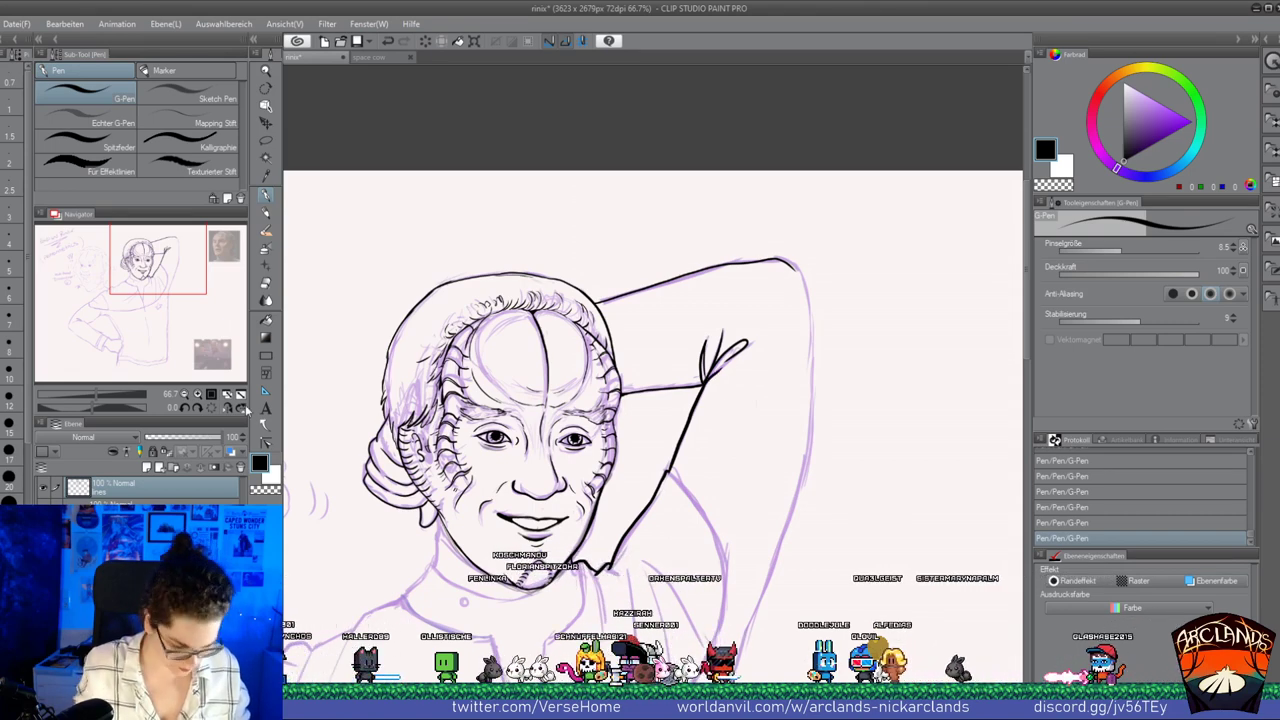
left_click_drag(182, 282, 190, 307)
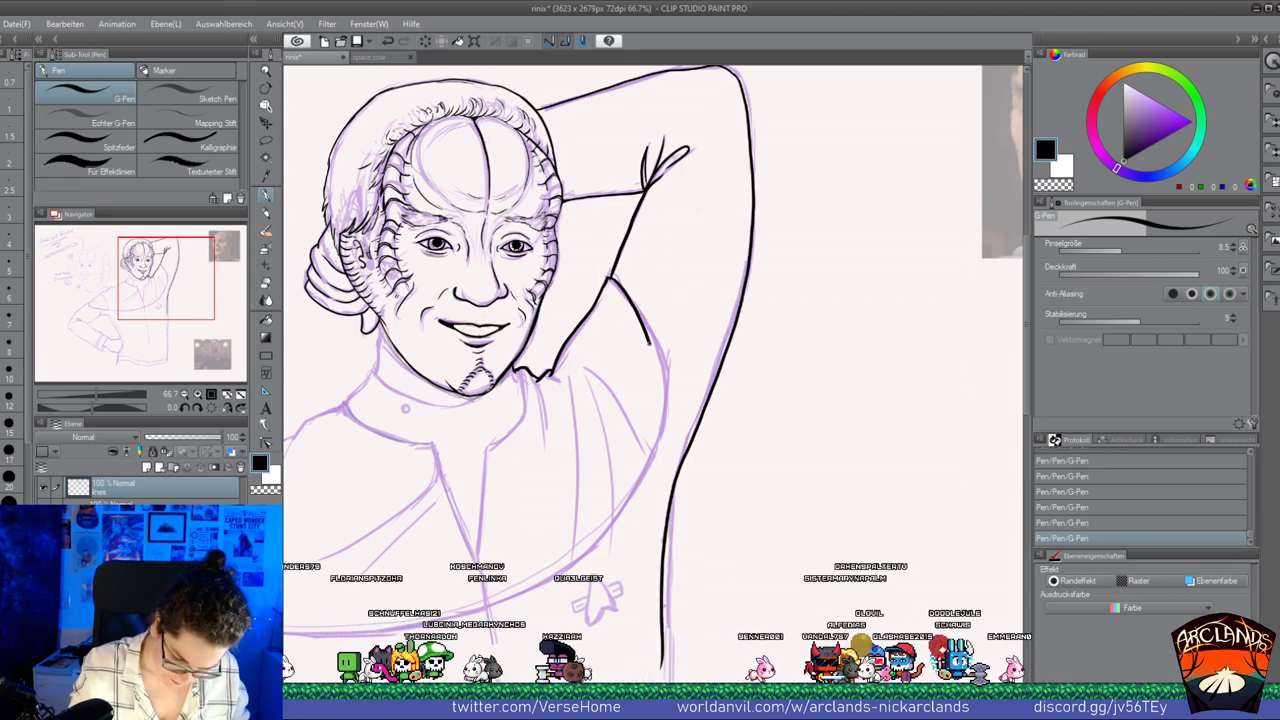
Undo the last seam stroke, then erase and re-ink the point where the seam meets the raised arm's inner contour
key("ctrl+z")
key("e")
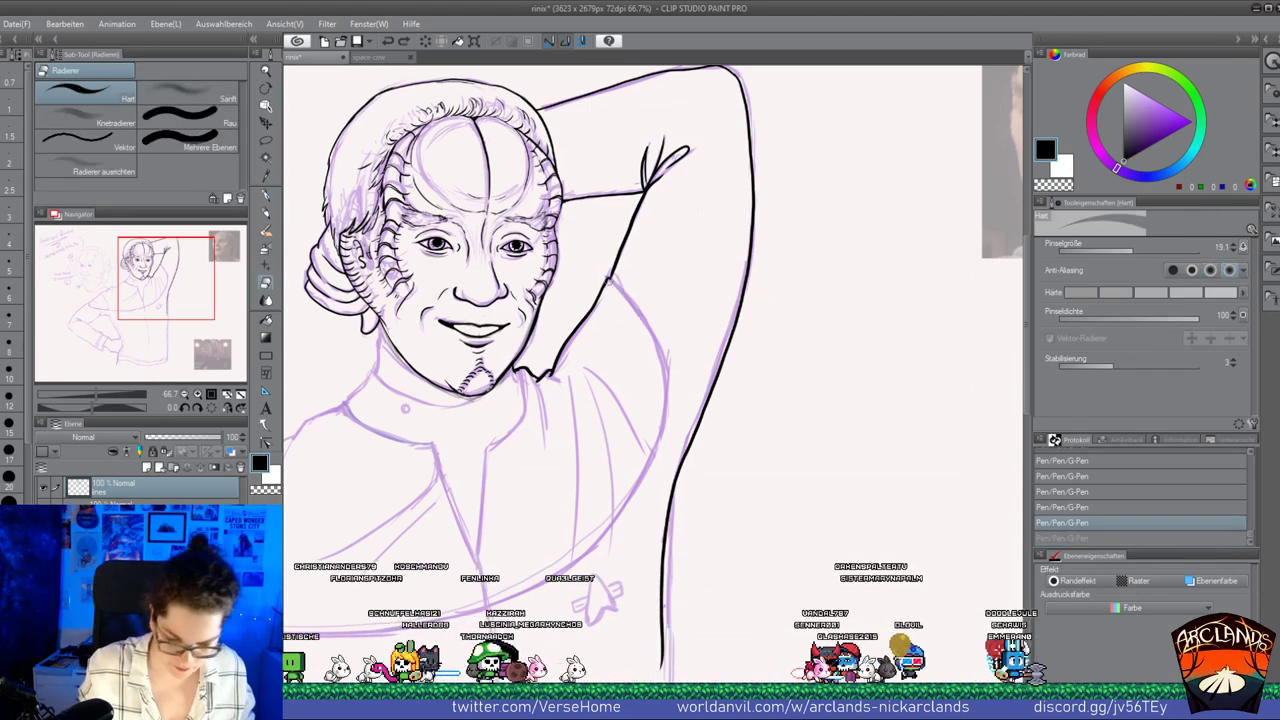
left_click_drag(612, 281, 606, 277)
key("p")
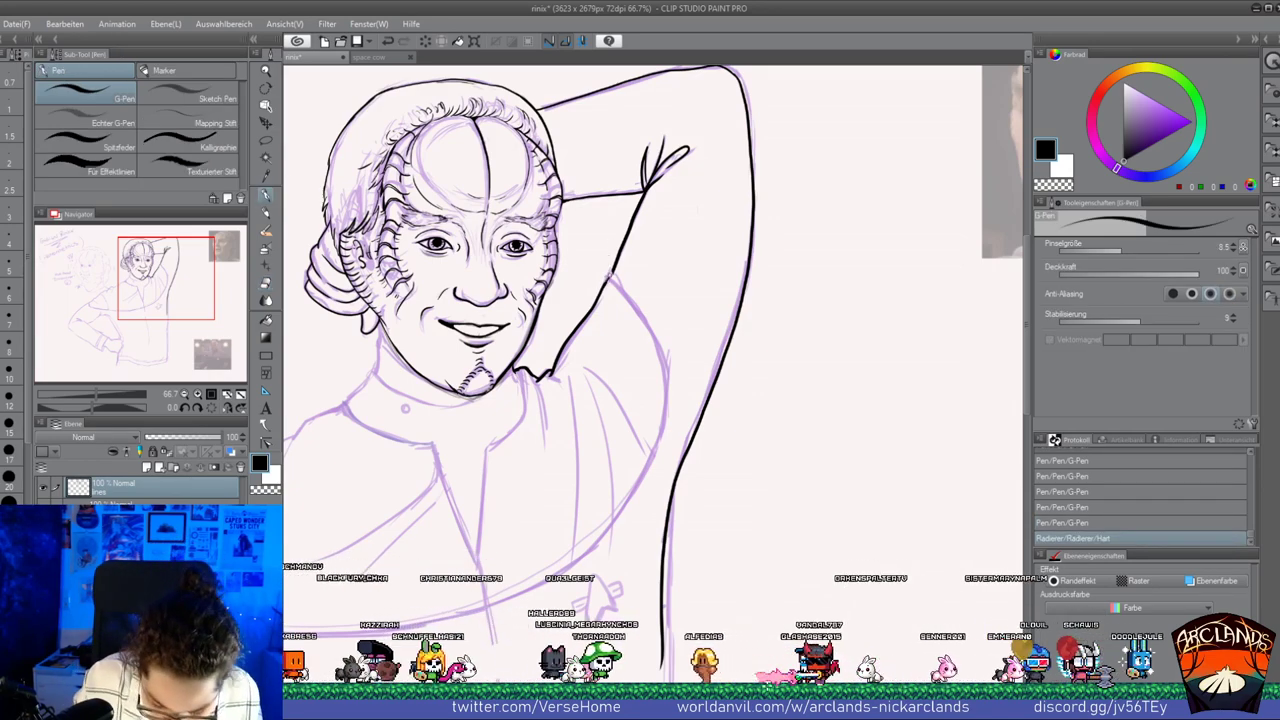
left_click_drag(613, 270, 606, 283)
left_click_drag(612, 272, 606, 283)
Ink the curved seam from the raised arm down across the chest and add fold lines on that shoulder
mouse_move(613, 271)
left_mouse_down()
mouse_move(606, 284)
mouse_move(657, 350)
left_mouse_up()
mouse_move(666, 395)
left_mouse_down()
mouse_move(645, 482)
mouse_move(598, 544)
mouse_move(468, 613)
mouse_move(375, 630)
left_mouse_up()
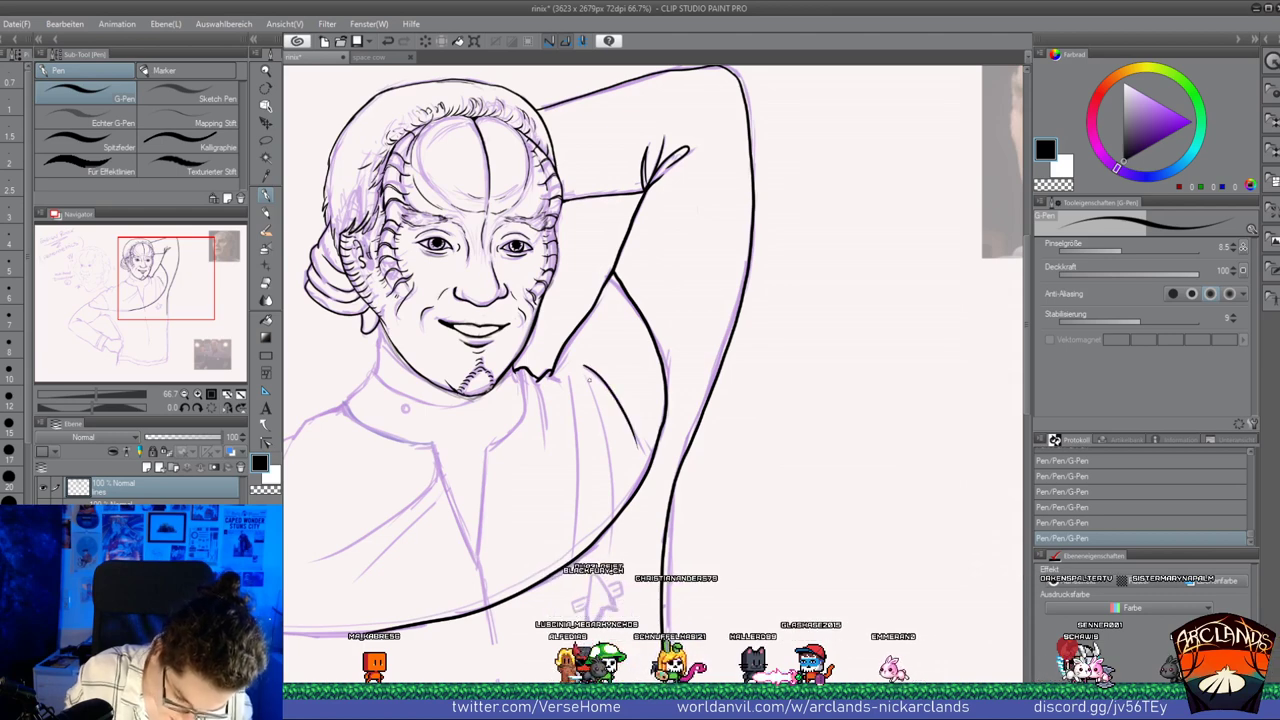
left_click_drag(587, 371, 607, 426)
mouse_move(570, 374)
left_mouse_down()
mouse_move(585, 453)
mouse_move(574, 404)
mouse_move(545, 457)
left_mouse_up()
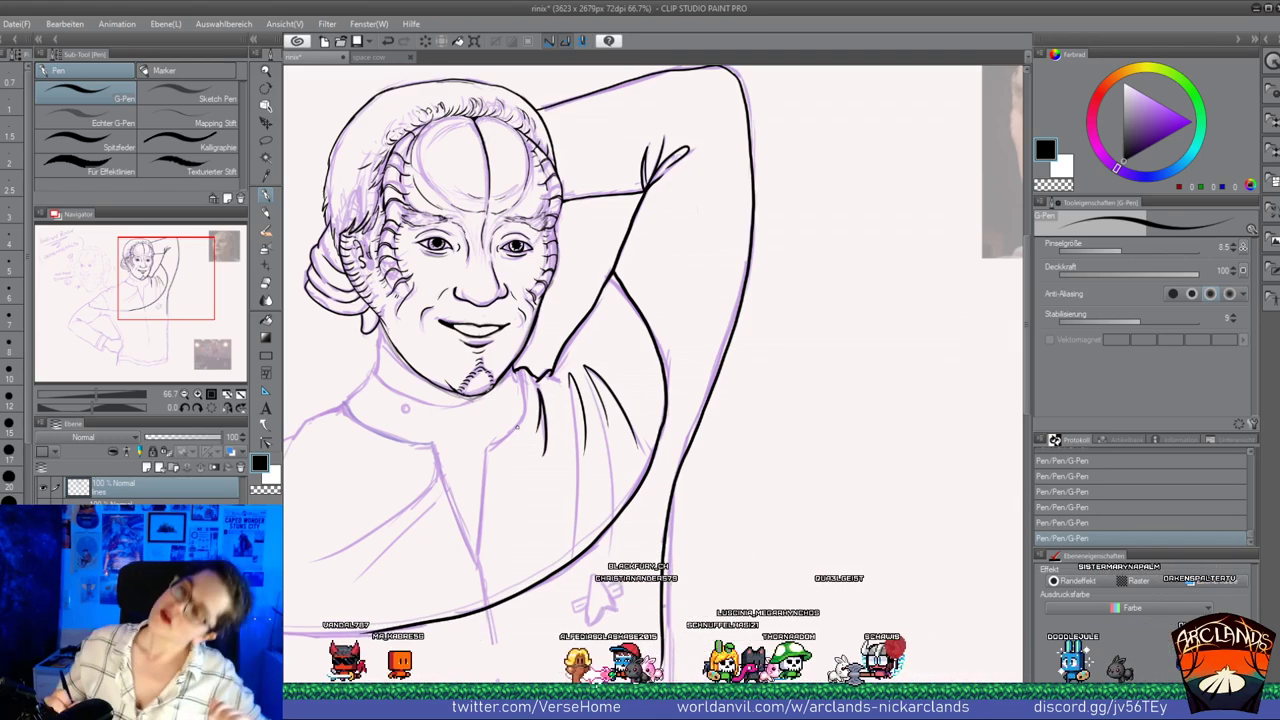
Ink the neck, the collar with its round button, the front slit's edge, and the folded shoulder line on the bun side
left_click_drag(191, 288, 170, 289)
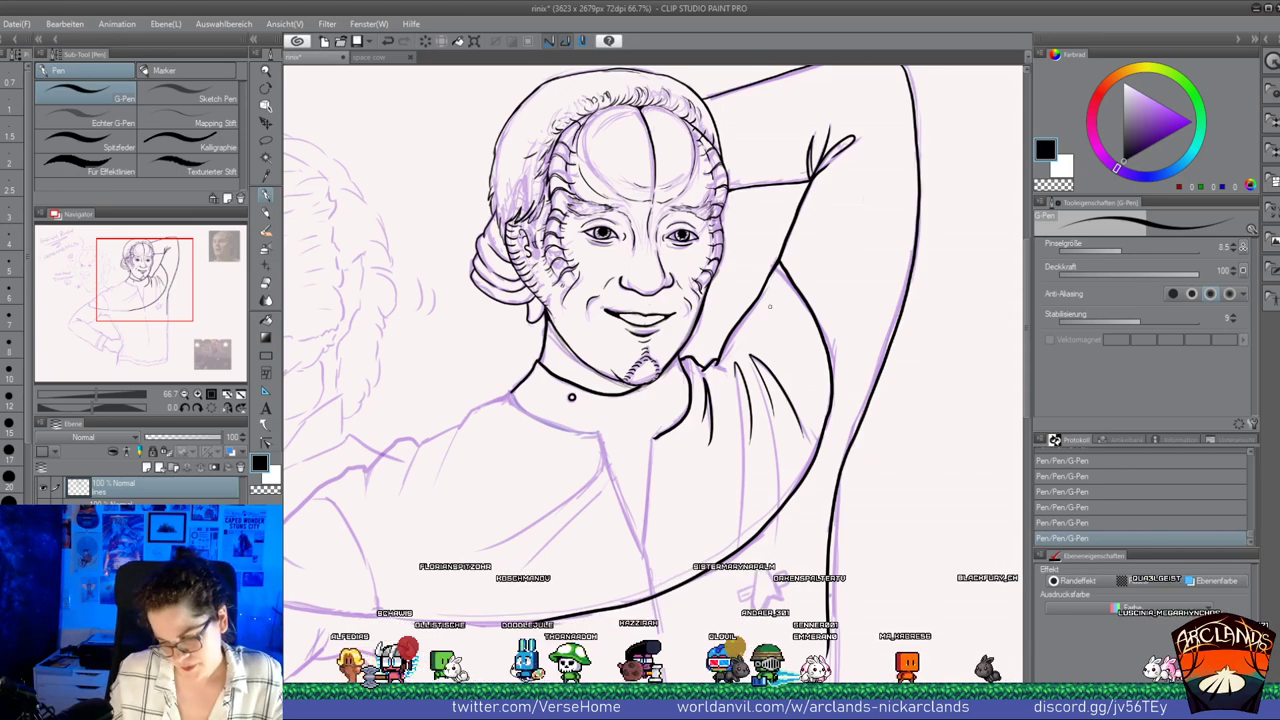
key("ctrl+z")
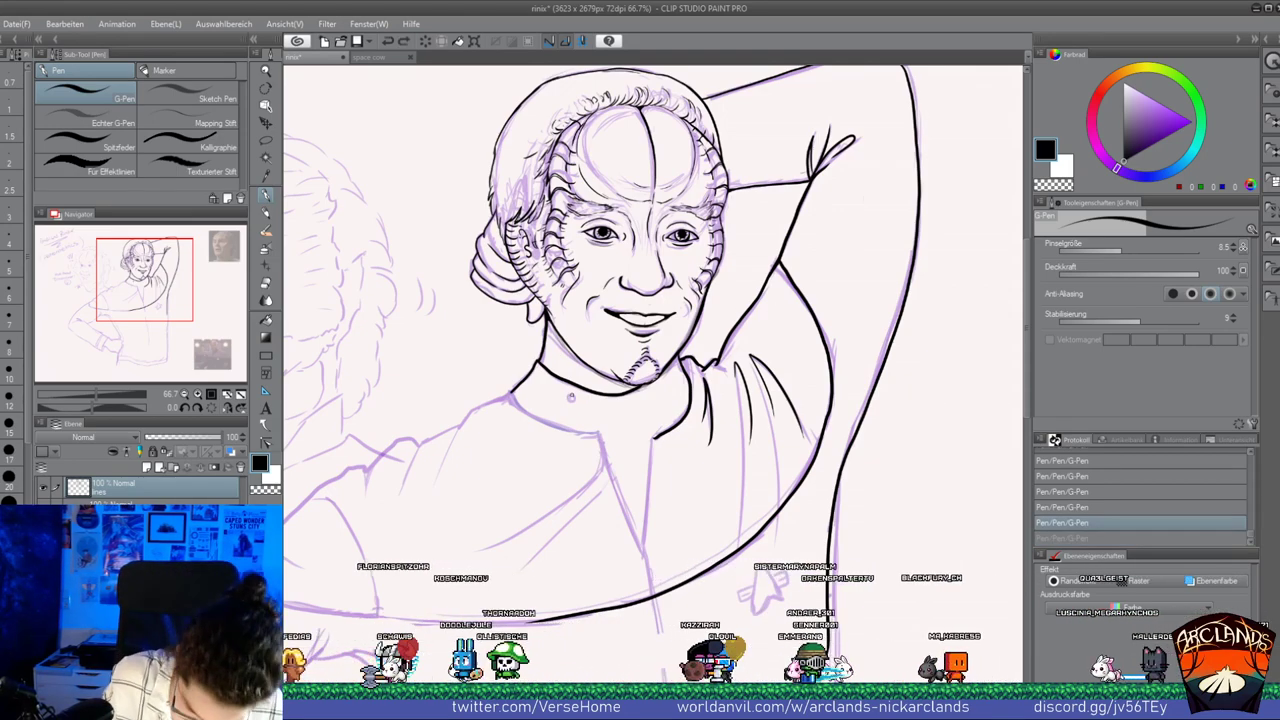
key("ctrl+y")
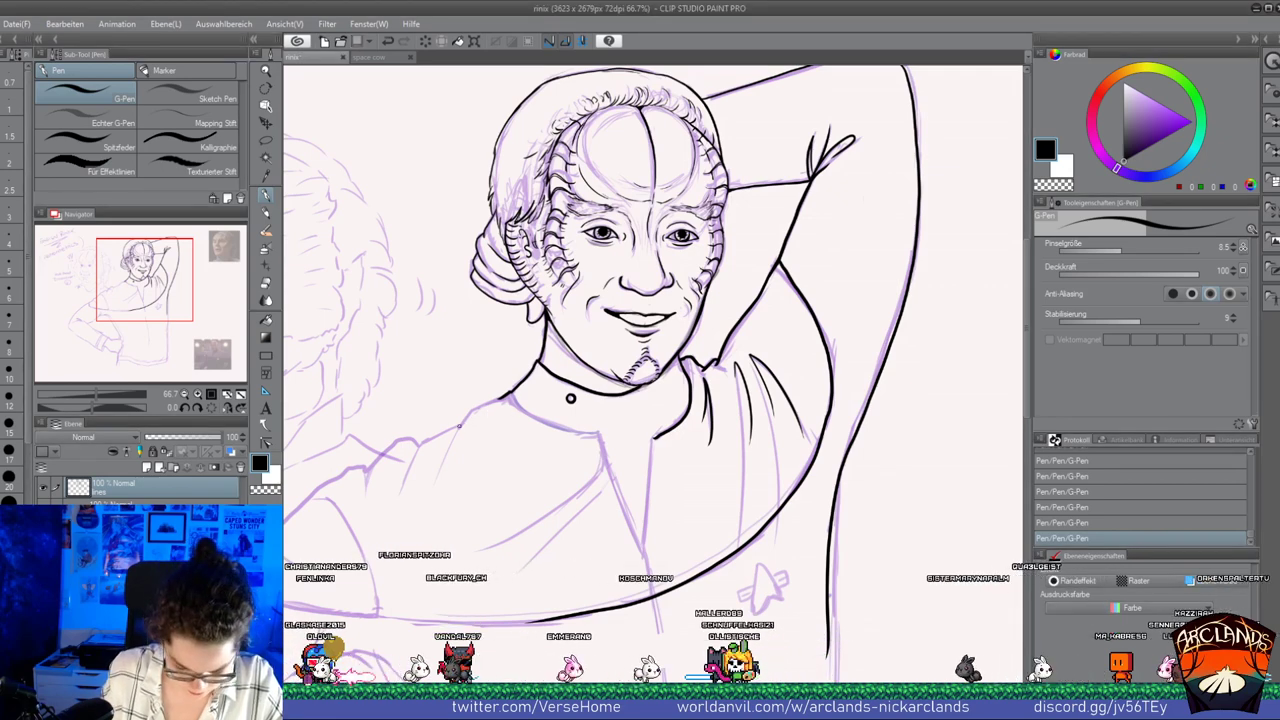
mouse_move(502, 398)
left_mouse_down()
mouse_move(423, 441)
mouse_move(397, 489)
left_mouse_up()
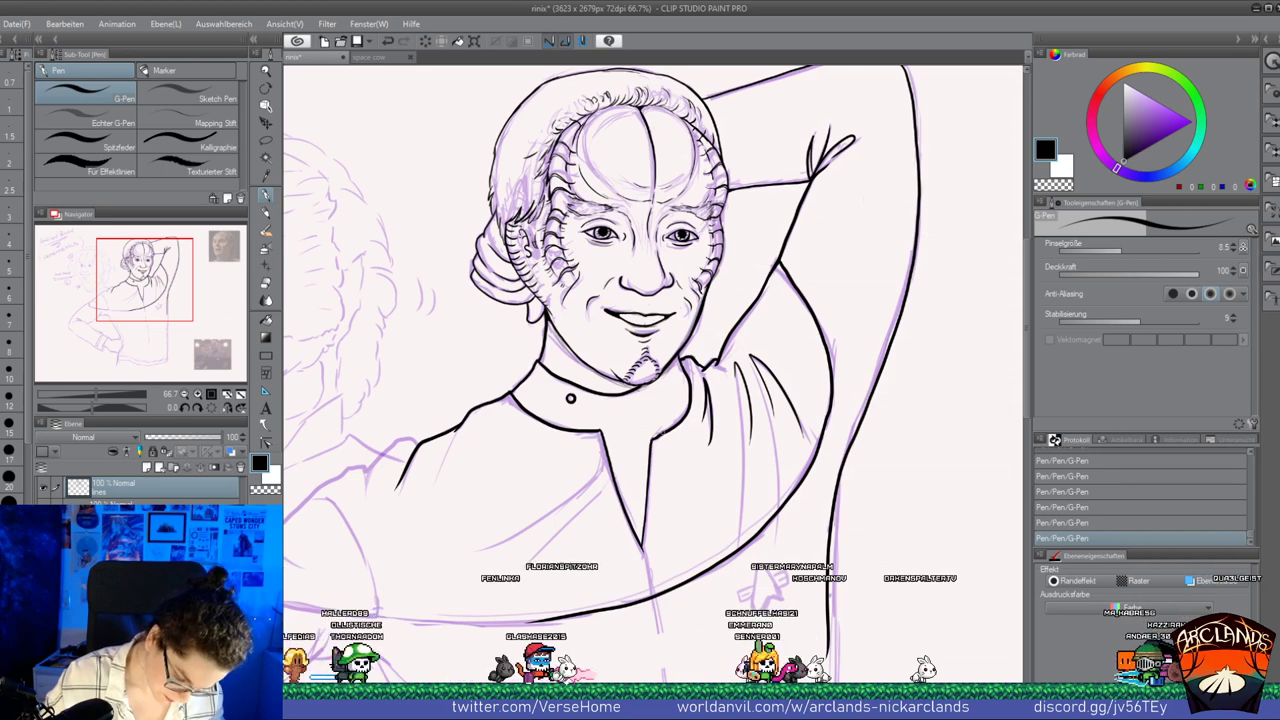
Undo the last slit stroke, re-ink the collar edge and slit on the raised arm's side, and clean up their line
key("ctrl+z")
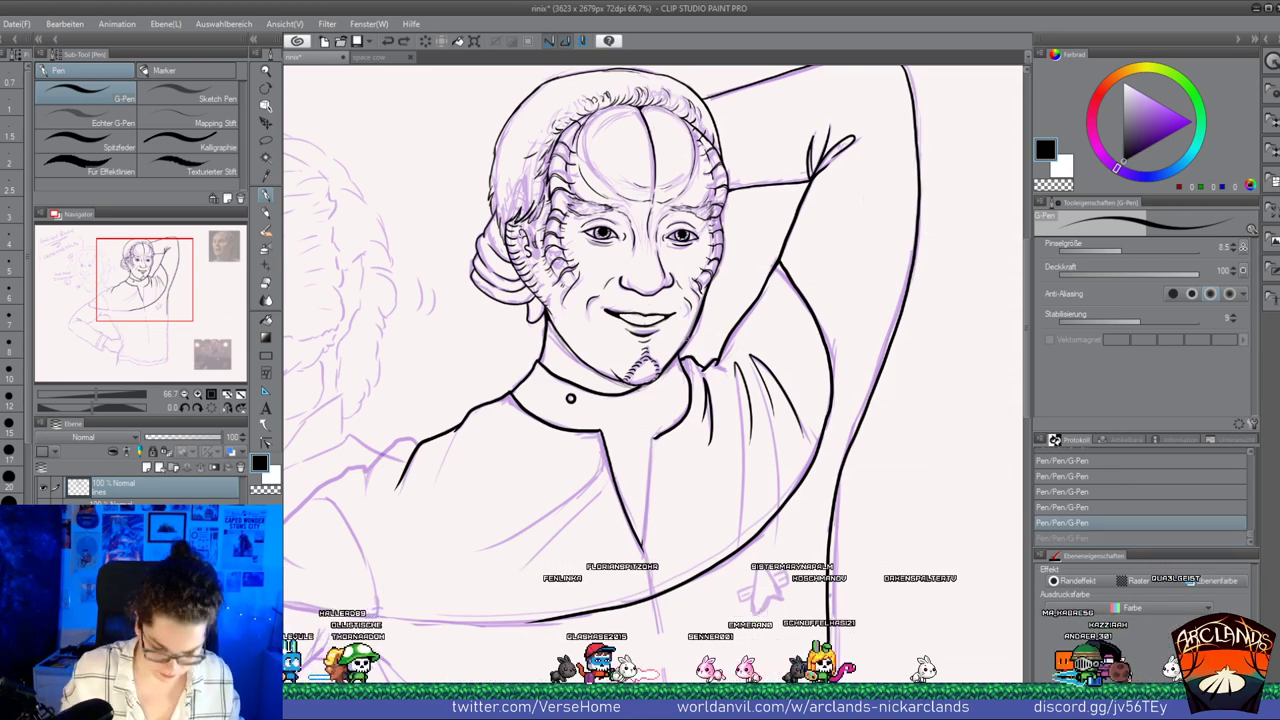
left_click(268, 289)
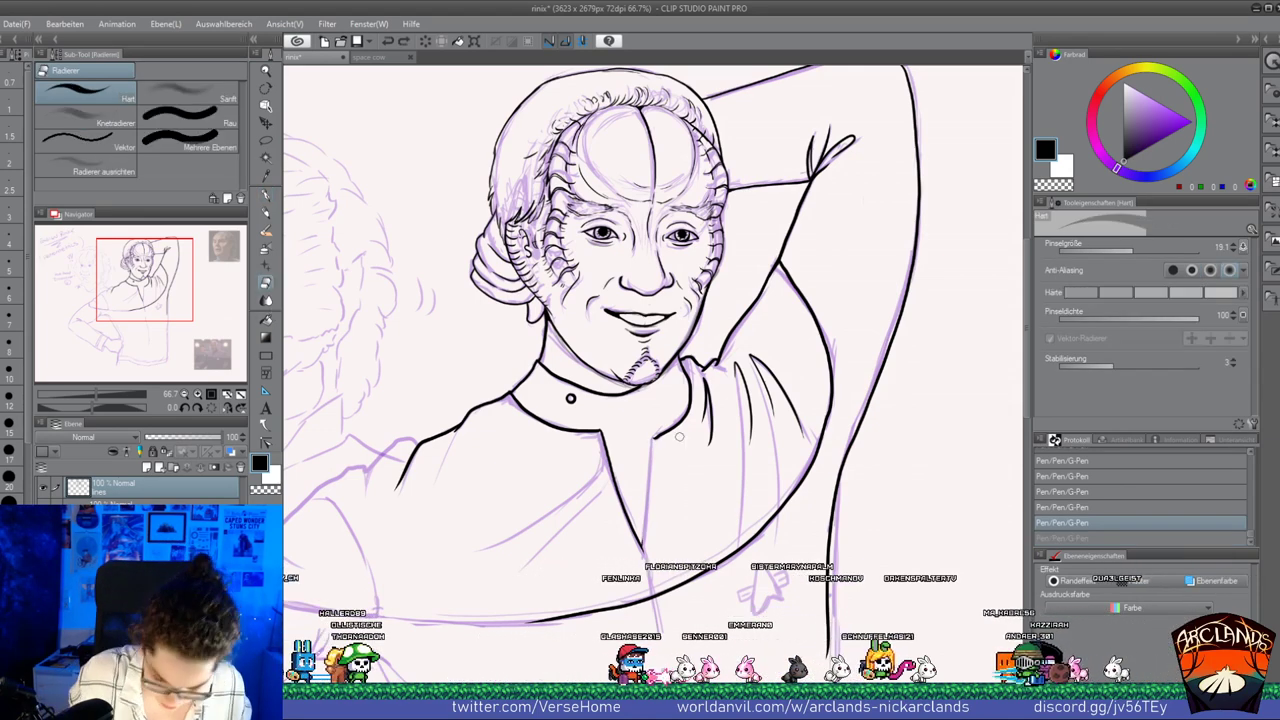
left_click_drag(689, 417, 655, 438)
key("p")
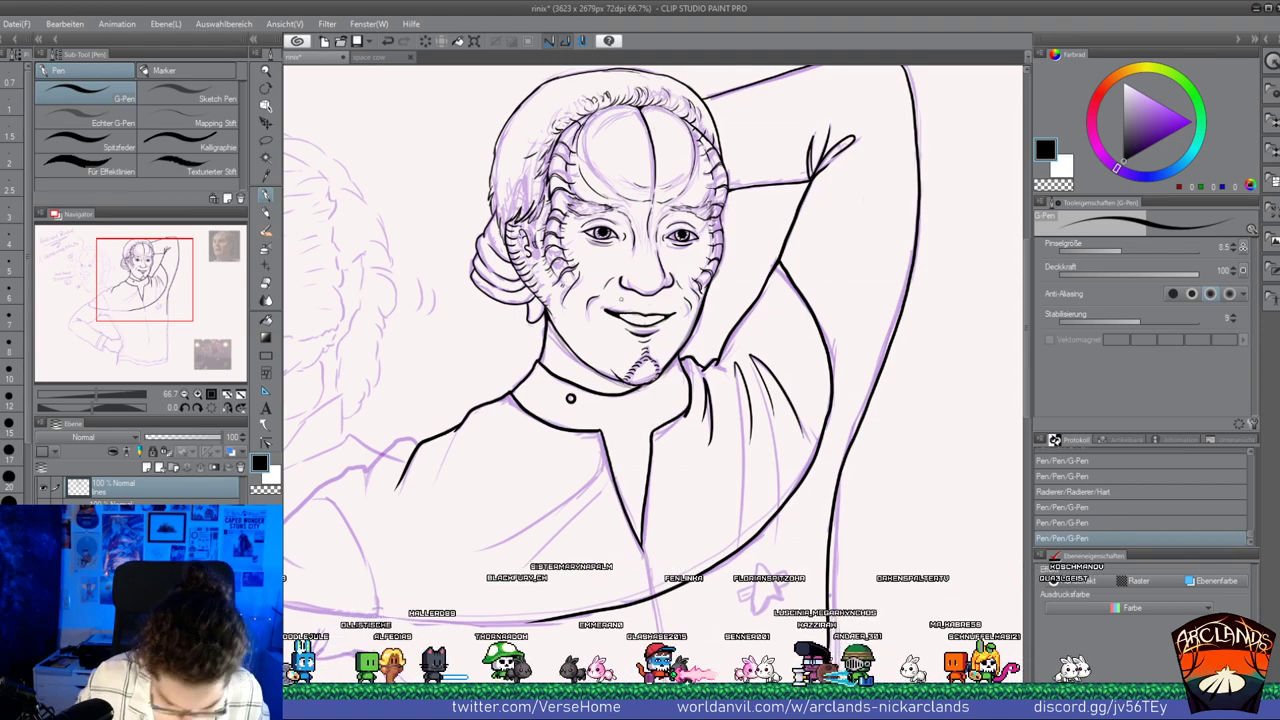
key("e")
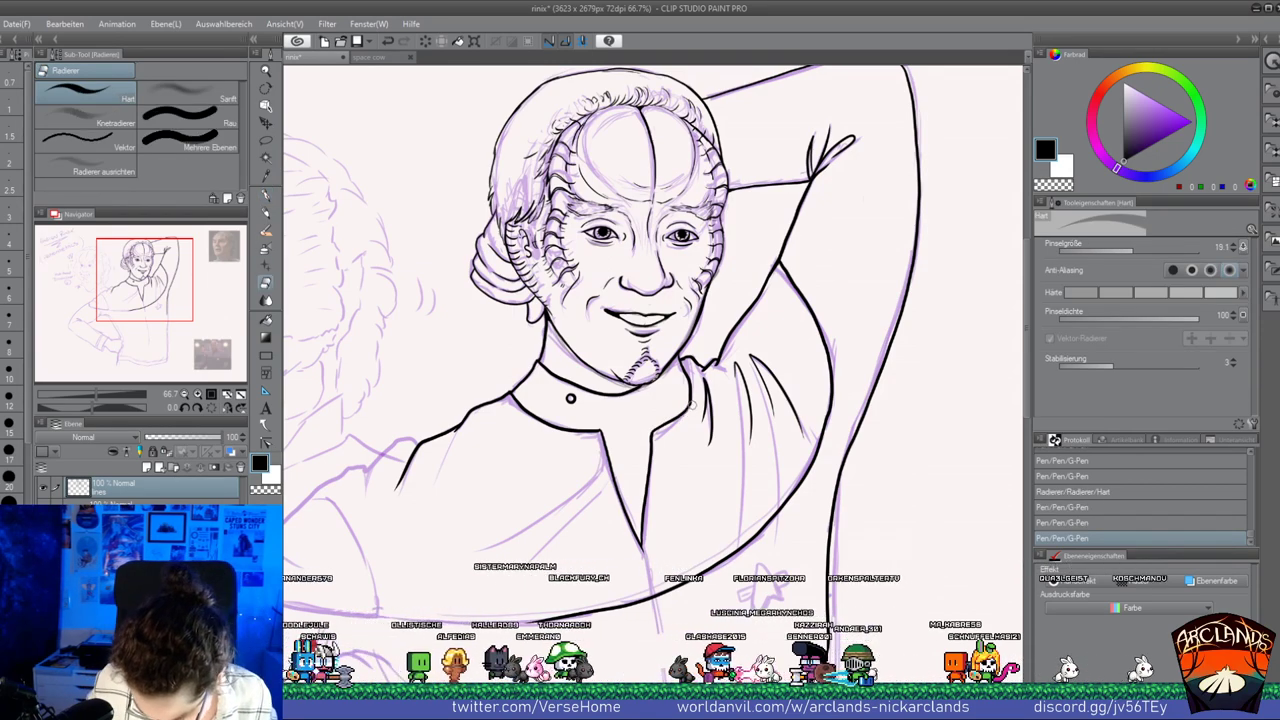
left_click_drag(691, 405, 689, 412)
left_click(265, 195)
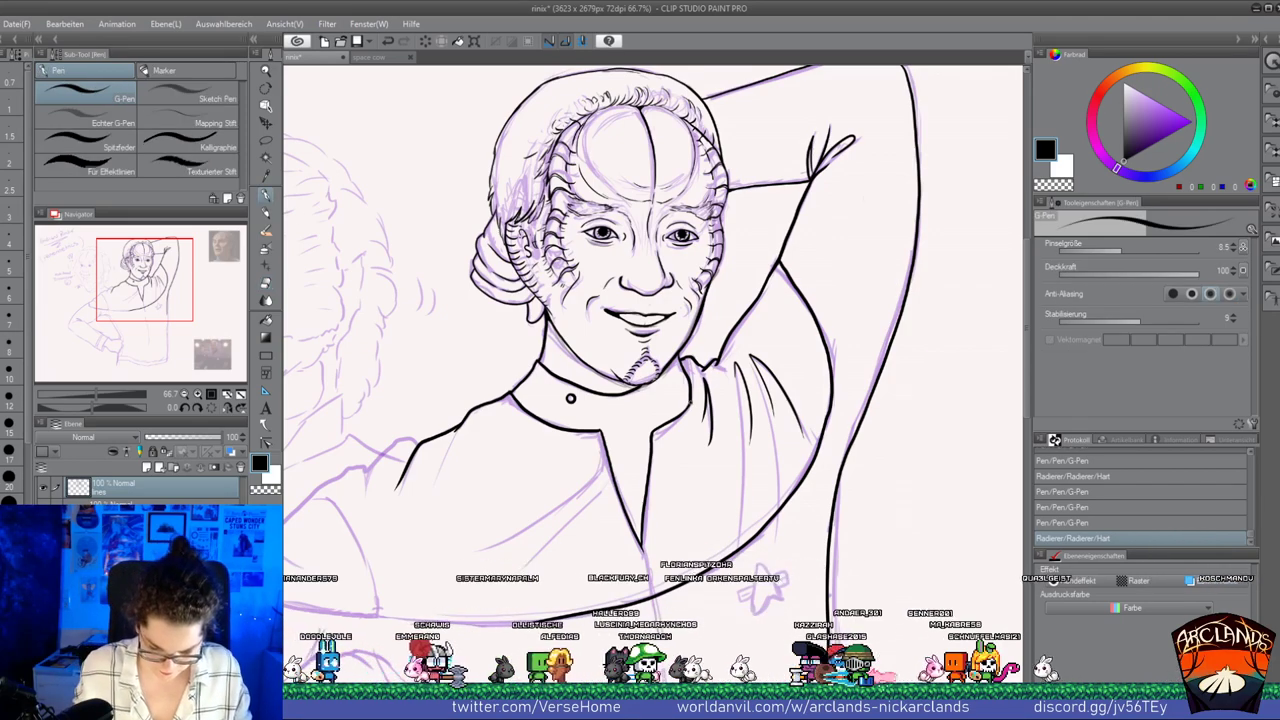
Ink a thin parallel trim line below the collar and along the front slit, extending the placket down to the chest seam
left_click_drag(514, 399, 552, 424)
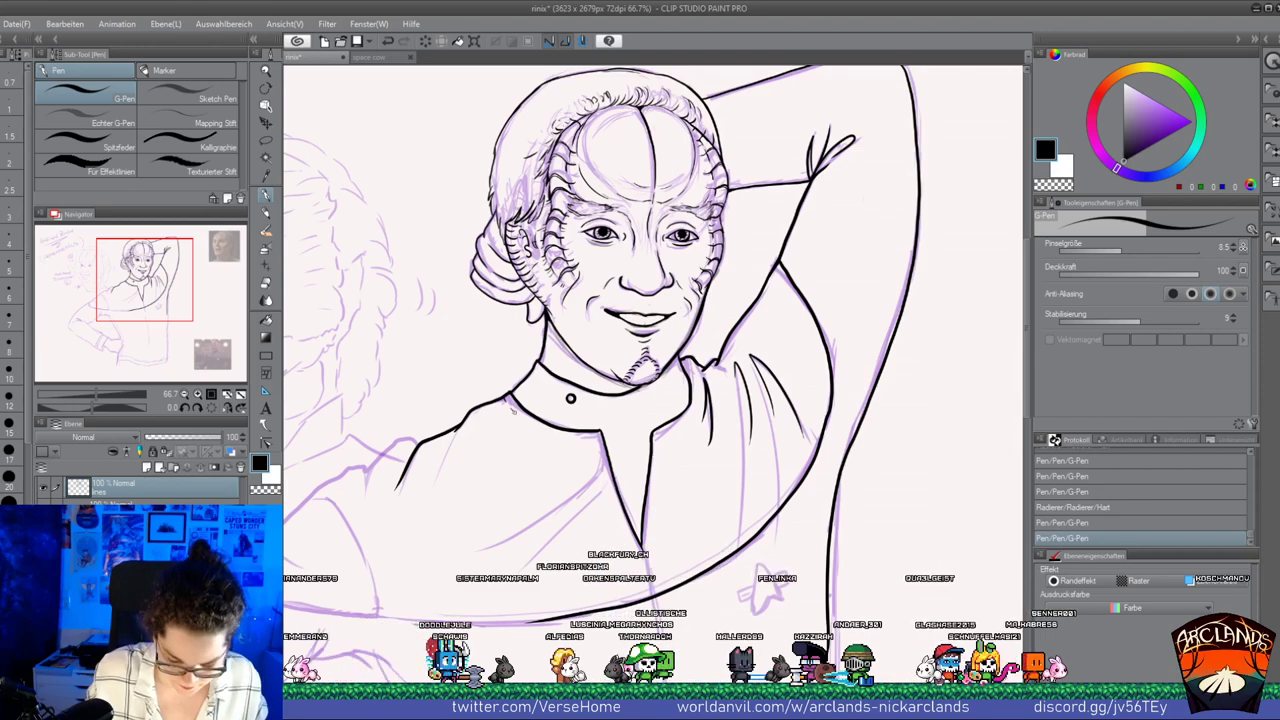
left_click_drag(512, 408, 598, 439)
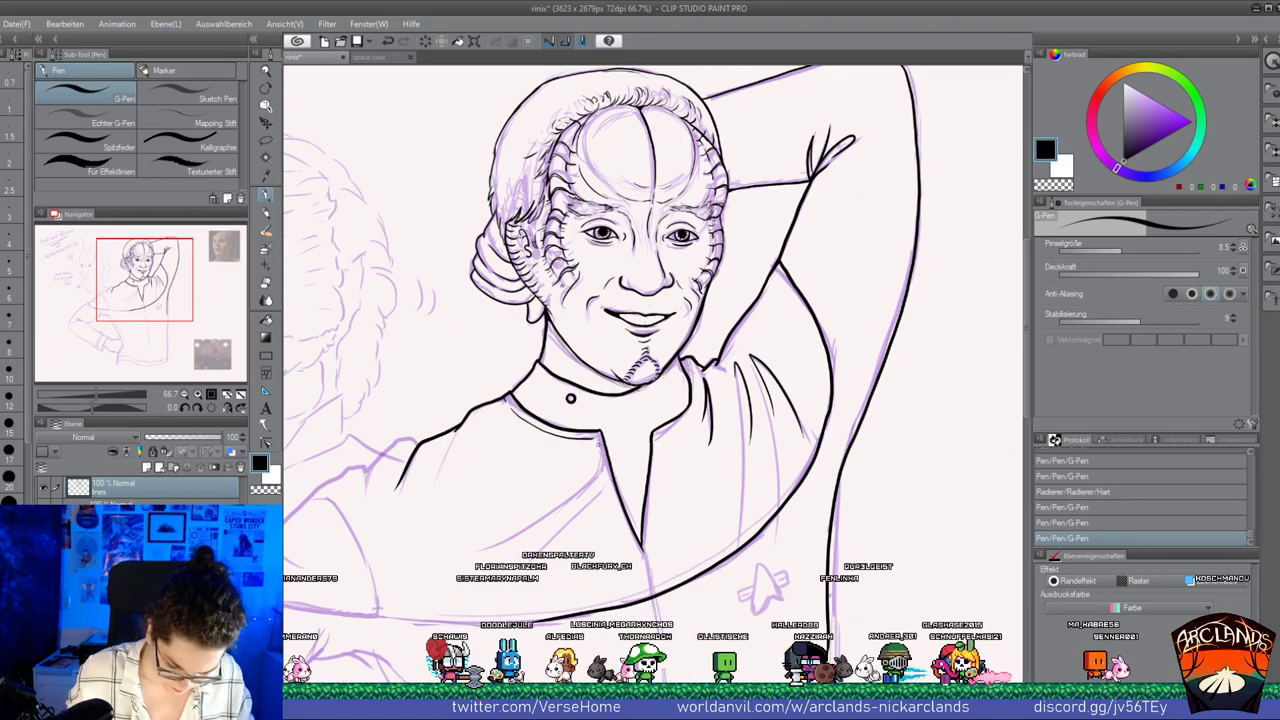
left_click_drag(601, 442, 642, 556)
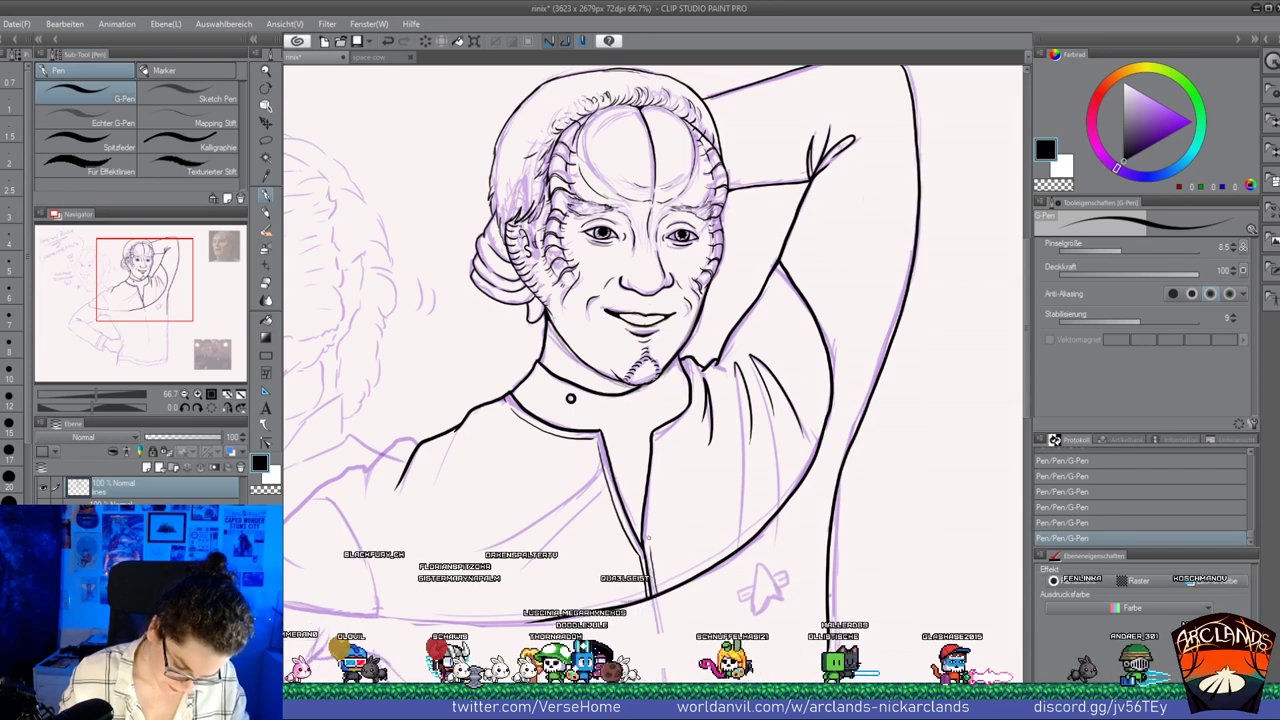
key("ctrl+z")
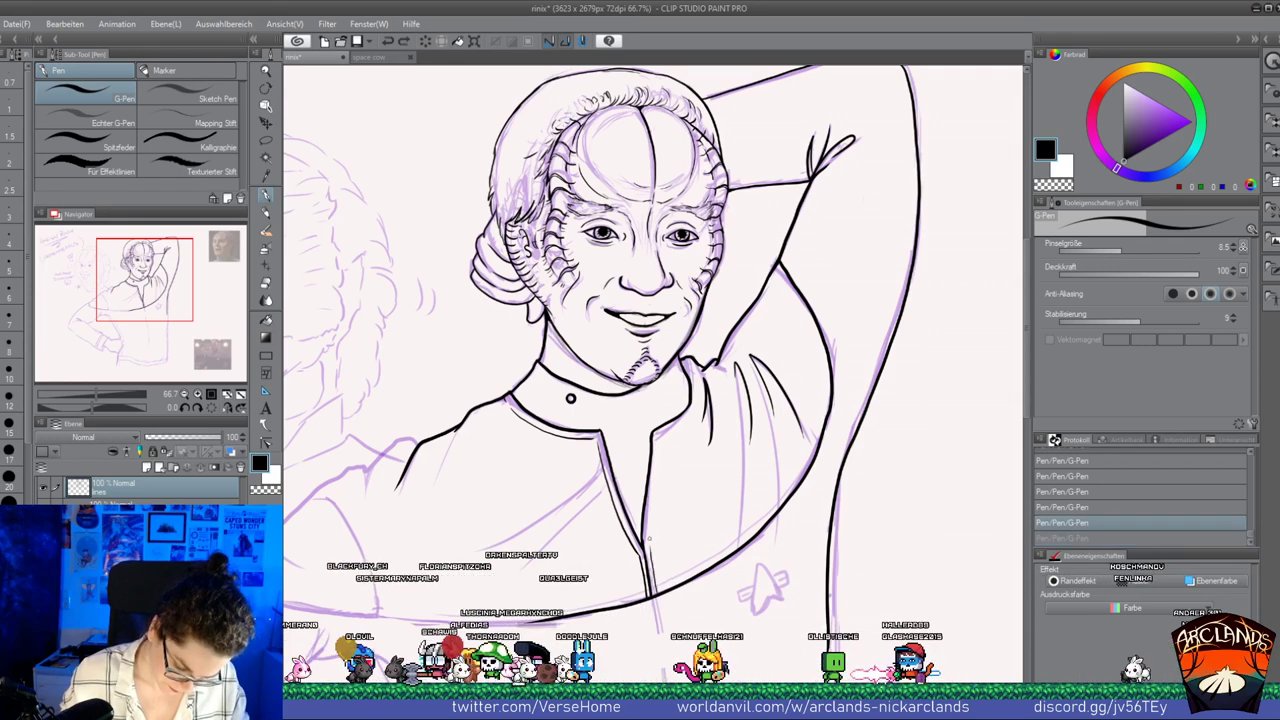
key("ctrl+y")
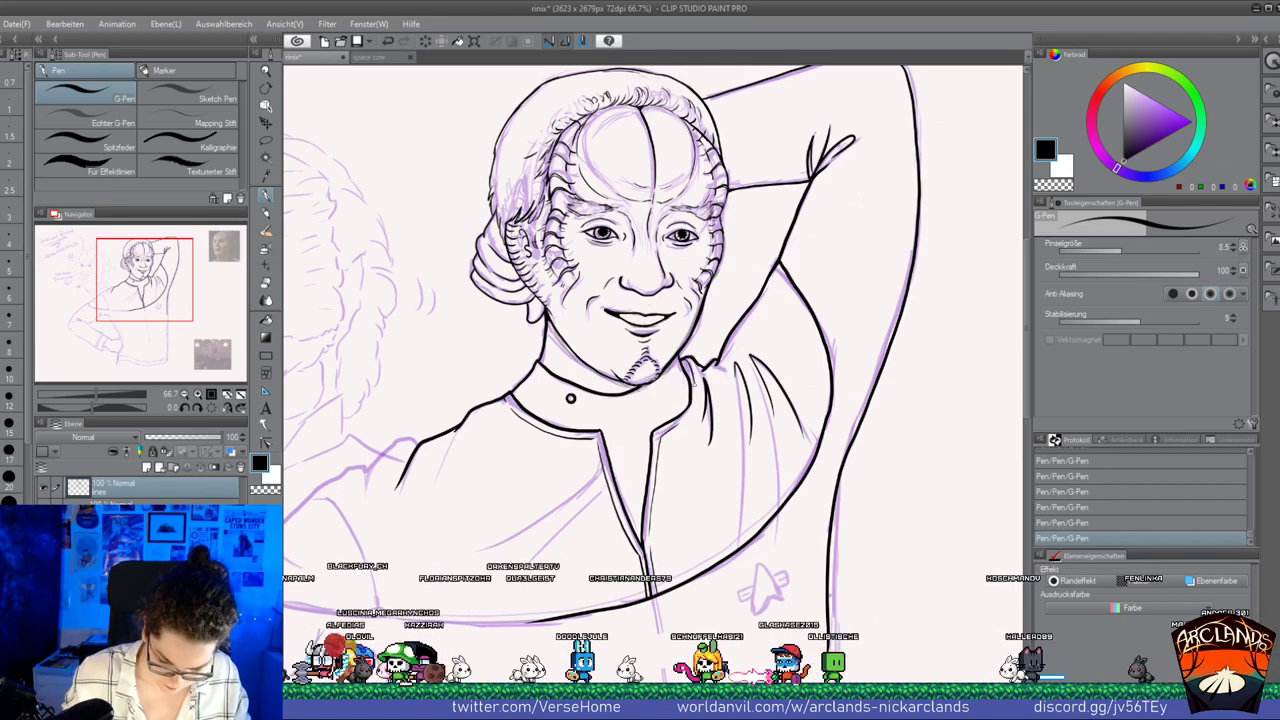
Ink the folded shoulder and the outer contour of the lowered arm down toward the elbow
mouse_move(361, 382)
left_mouse_down()
mouse_move(396, 347)
mouse_move(591, 262)
left_mouse_up()
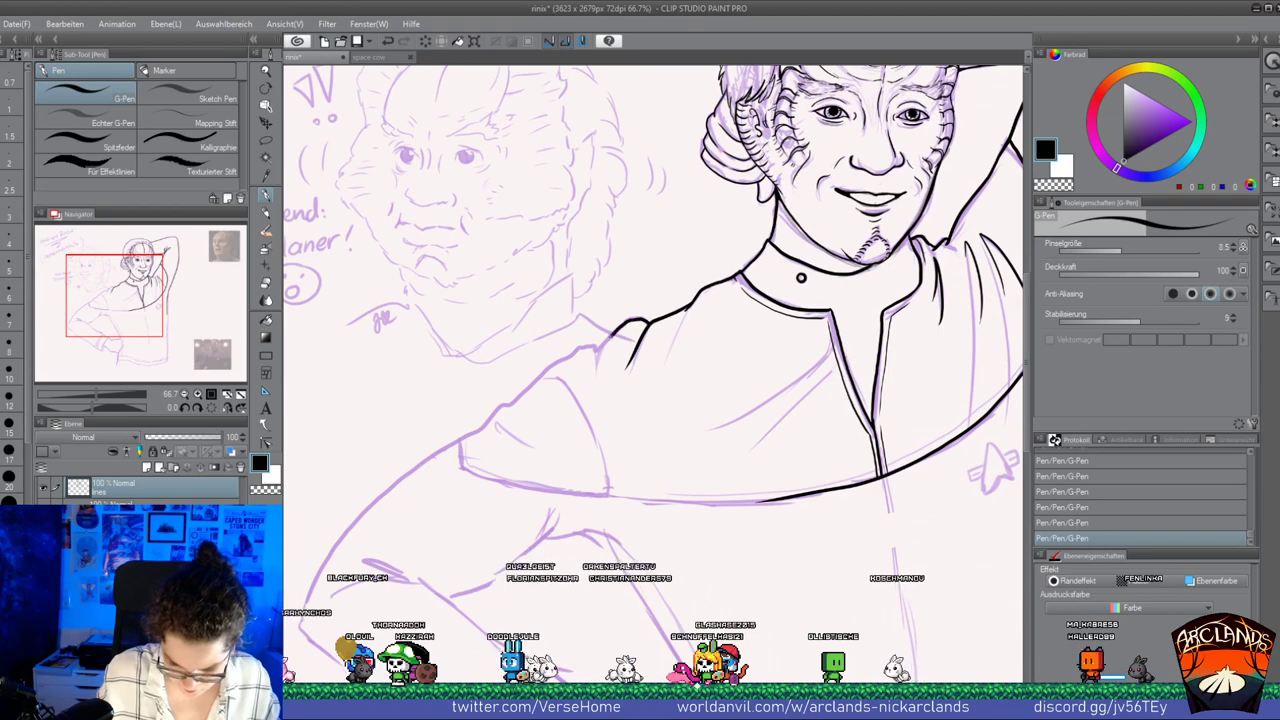
left_click_drag(649, 322, 552, 364)
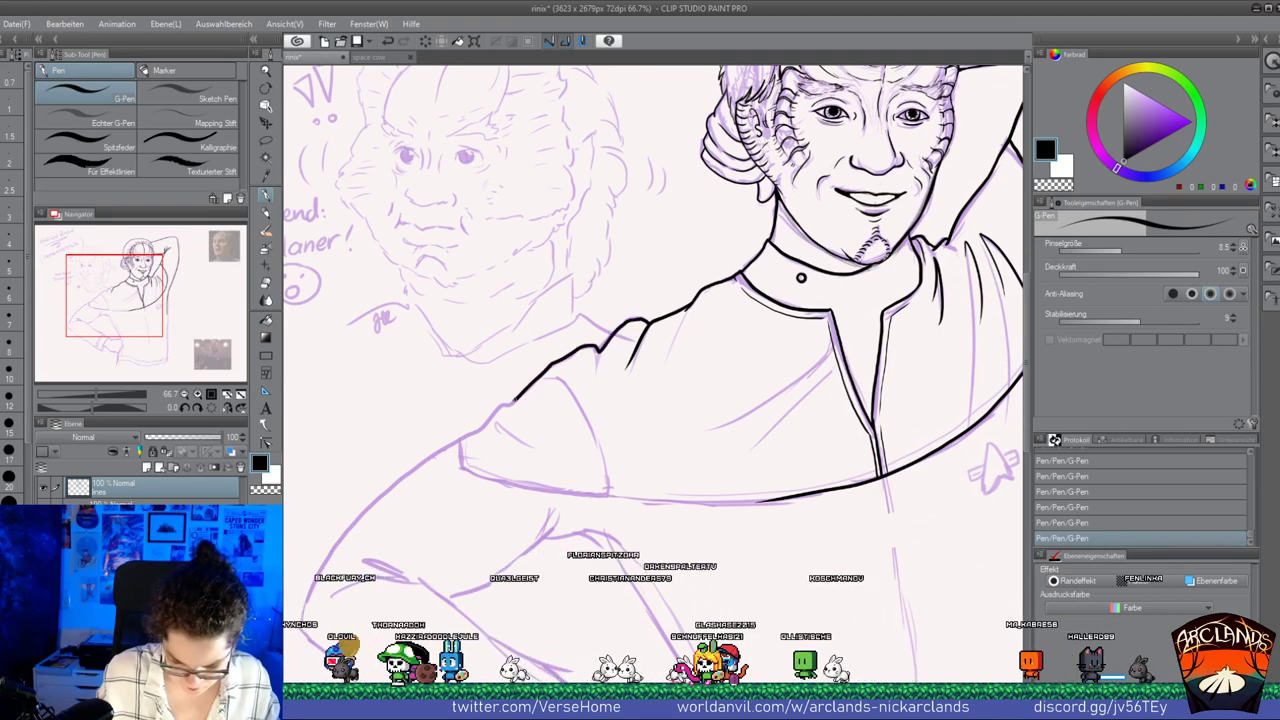
left_click_drag(495, 405, 305, 615)
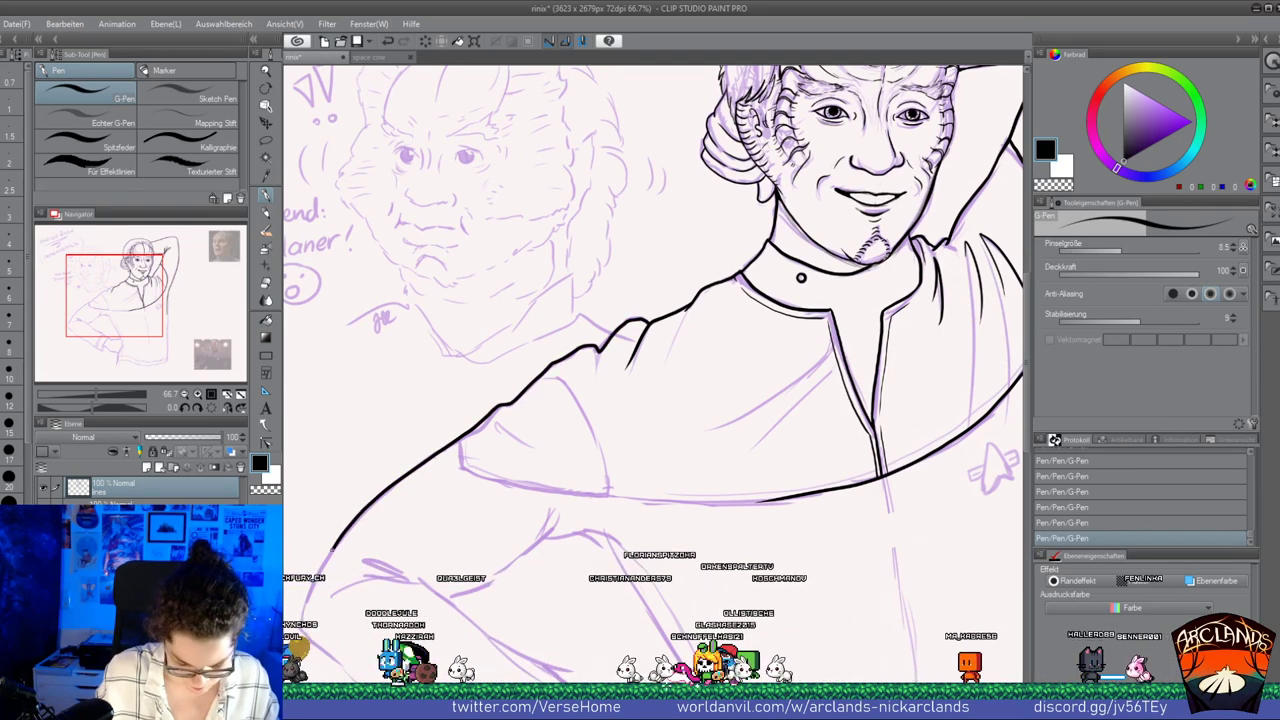
Ink the chest seam's lower edge from the lowered arm's shoulder to the front slit, plus the diagonal fold beside the slit
left_click_drag(569, 460, 585, 317)
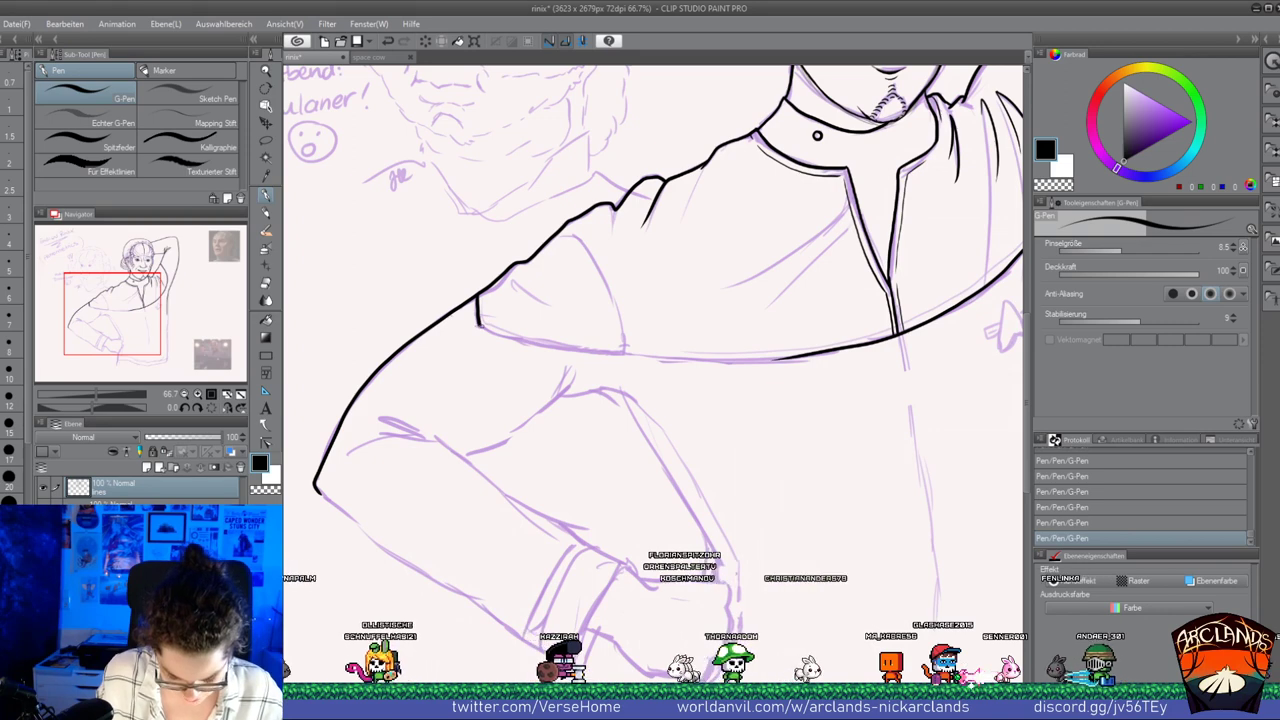
left_click_drag(479, 325, 748, 356)
key("ctrl+z")
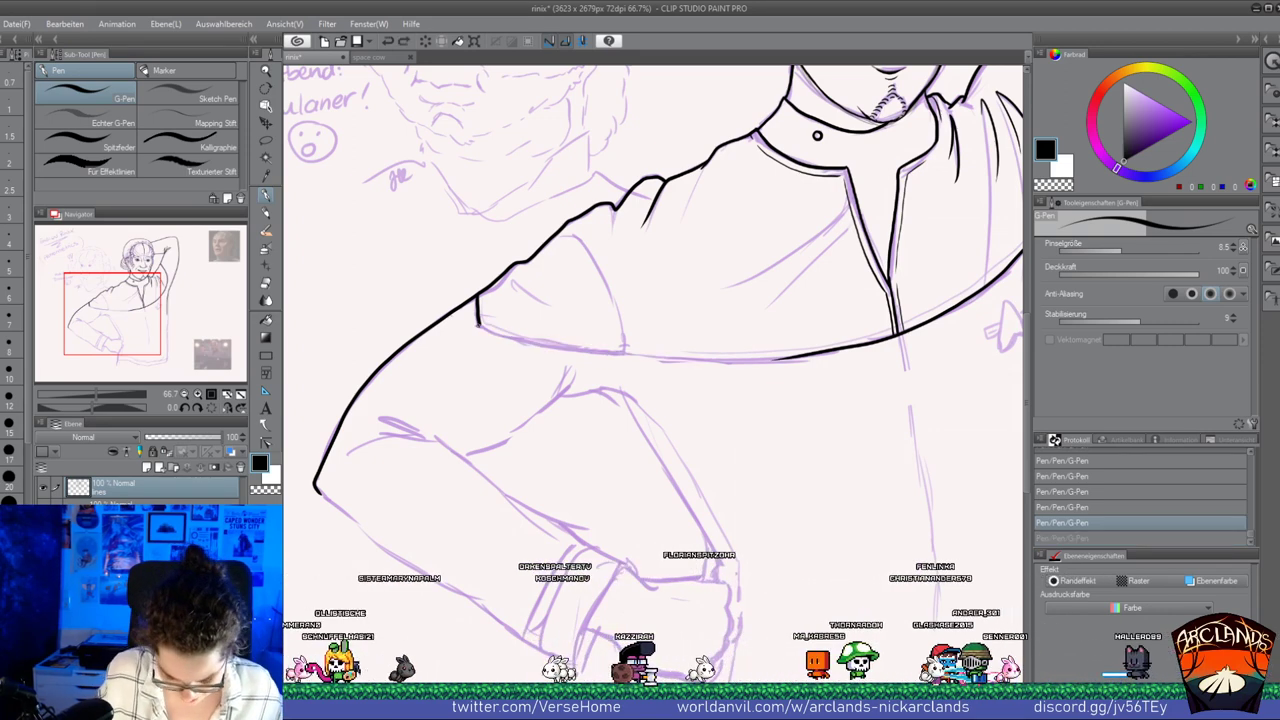
left_click_drag(480, 325, 487, 328)
key("ctrl+z")
key("ctrl+y")
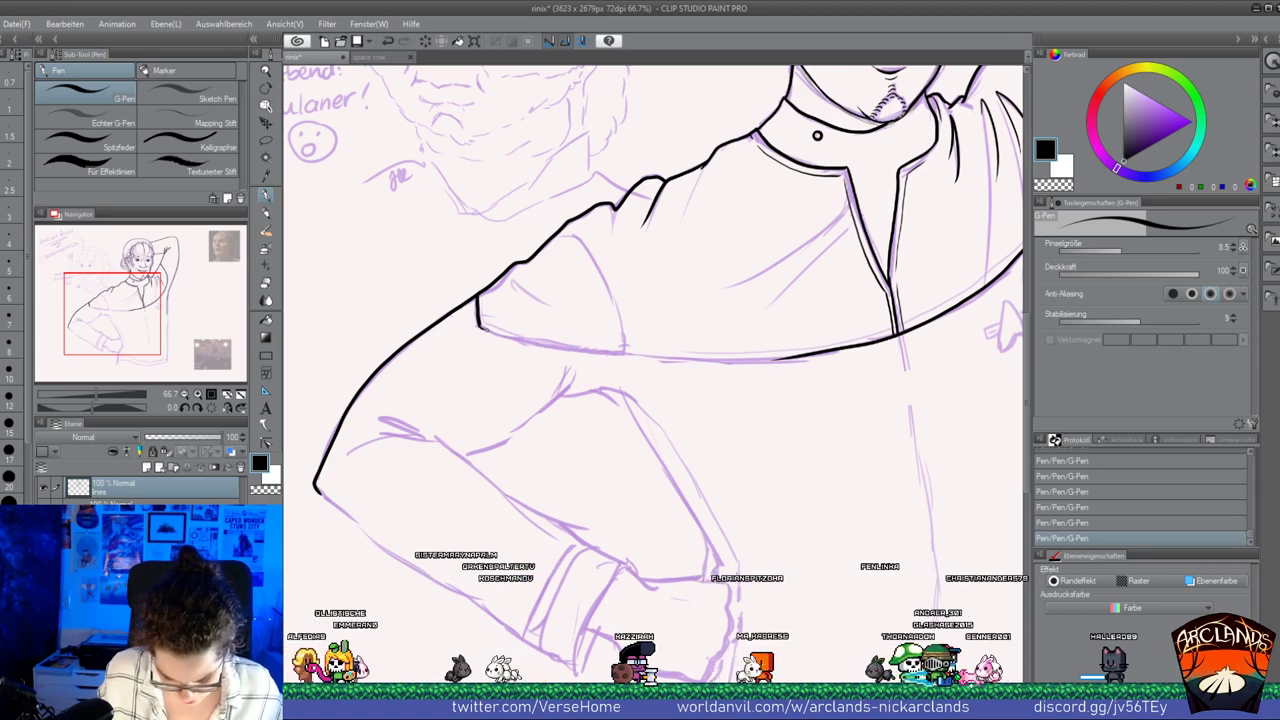
mouse_move(481, 326)
left_mouse_down()
mouse_move(622, 355)
mouse_move(900, 333)
left_mouse_up()
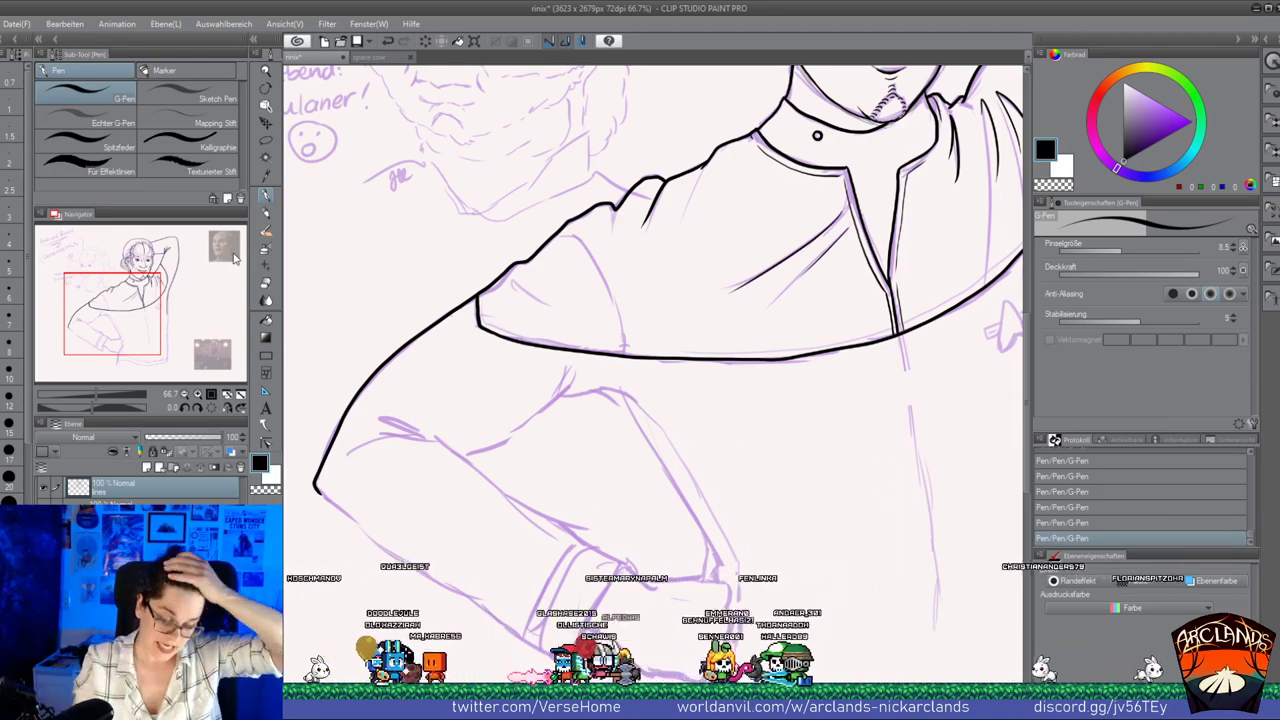
Ink a small fold and the curved sleeve seam on the lowered arm's shoulder, with a thin trim line just above the chest seam
left_click_drag(512, 284, 548, 303)
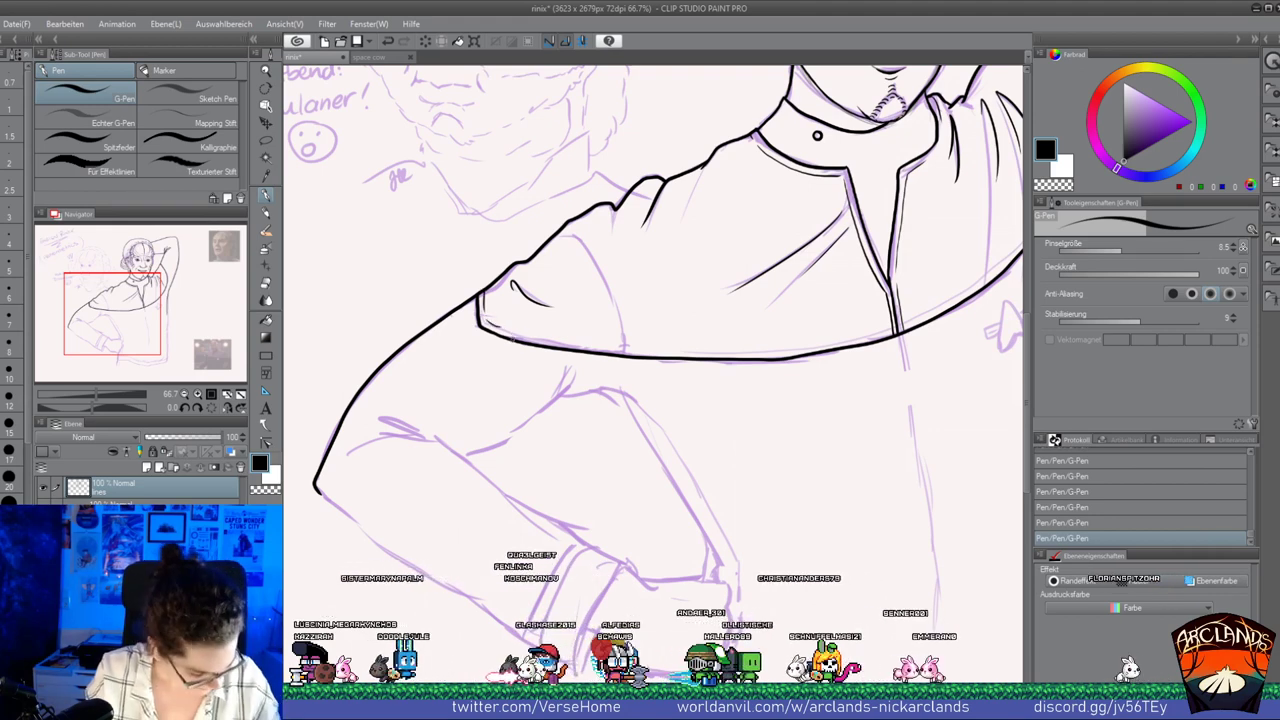
key("ctrl+z")
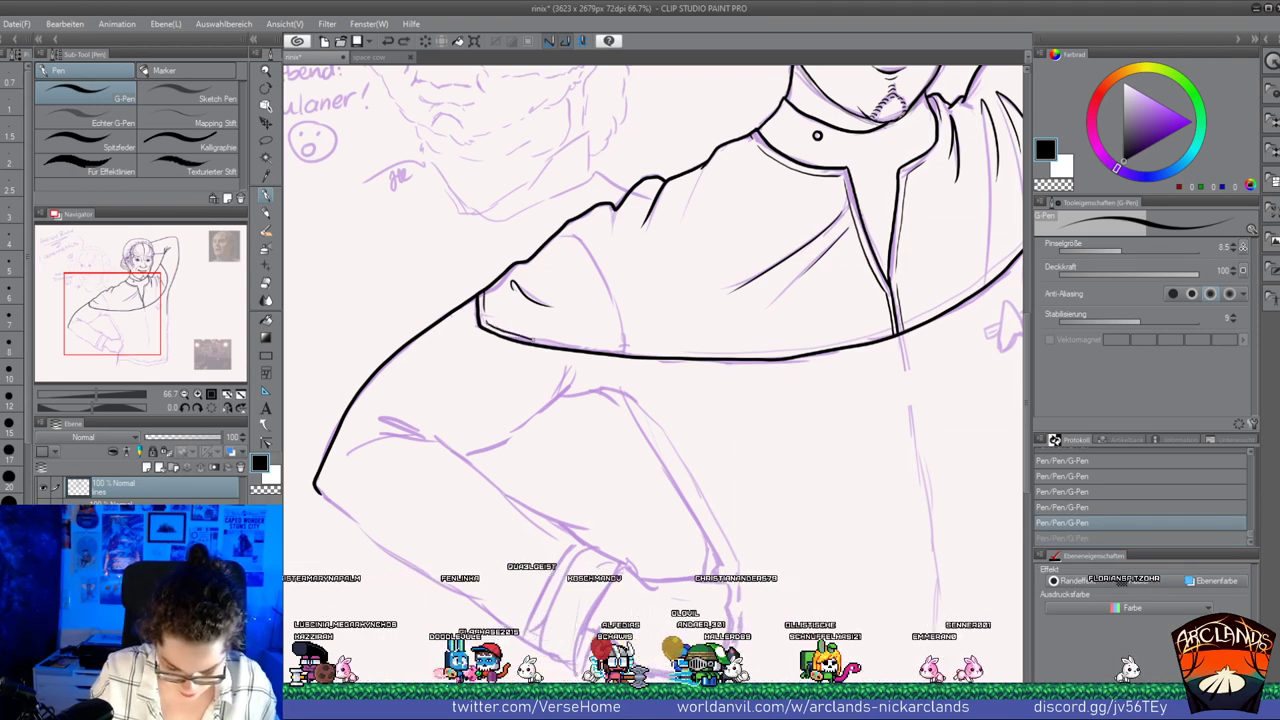
key("ctrl+y")
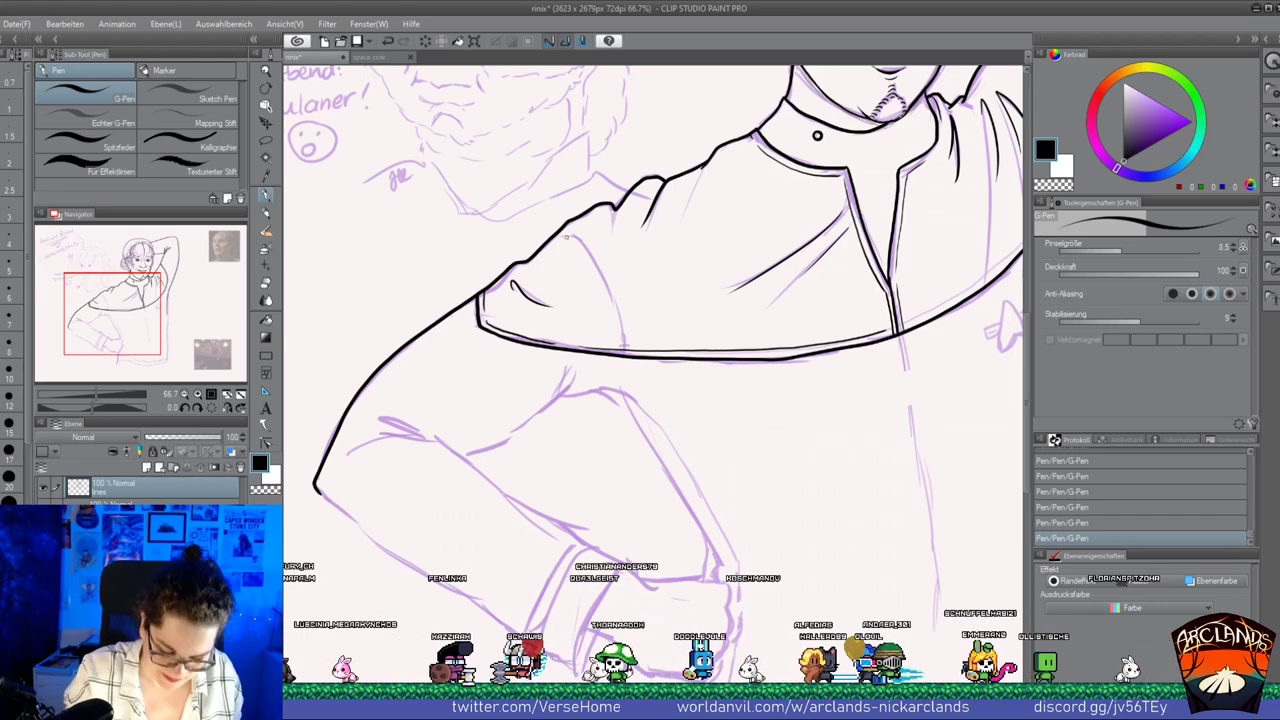
mouse_move(556, 235)
left_mouse_down()
mouse_move(573, 231)
mouse_move(596, 255)
mouse_move(625, 348)
left_mouse_up()
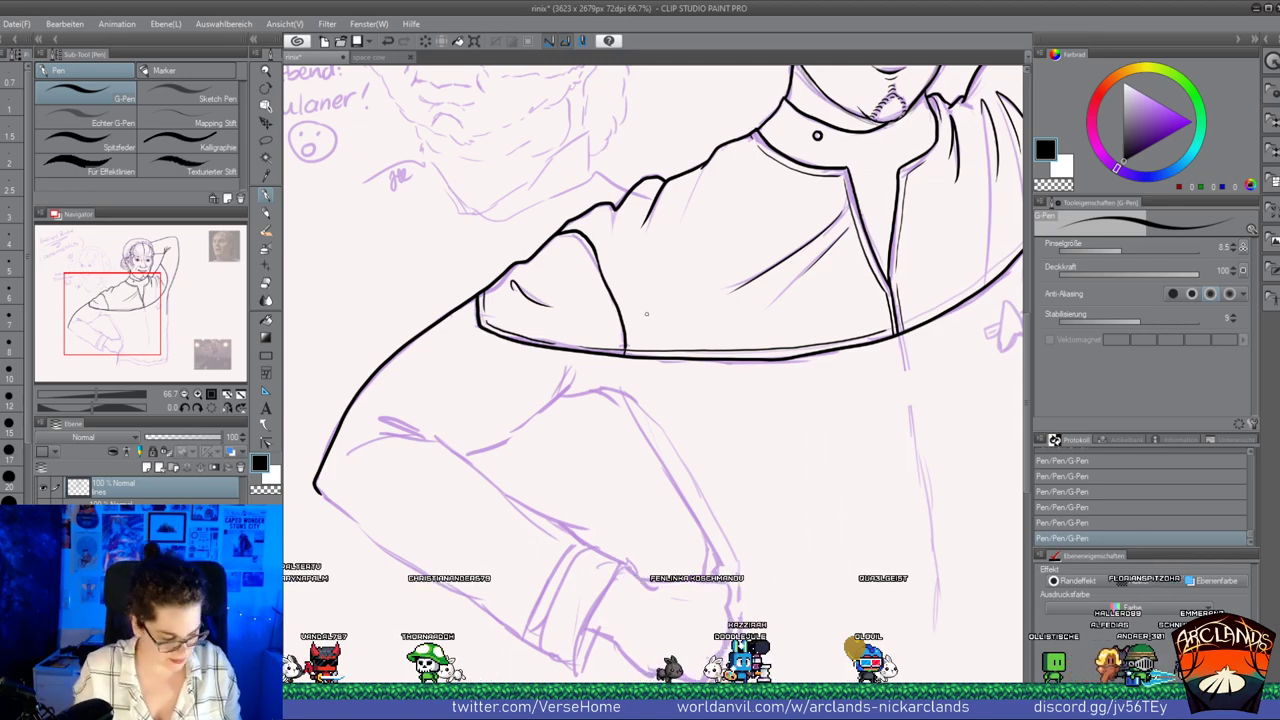
Ink a thin parallel trim line inside the yoke's outer edge below the raised arm, redoing the strokes until it follows the curve
left_click_drag(140, 314, 198, 300)
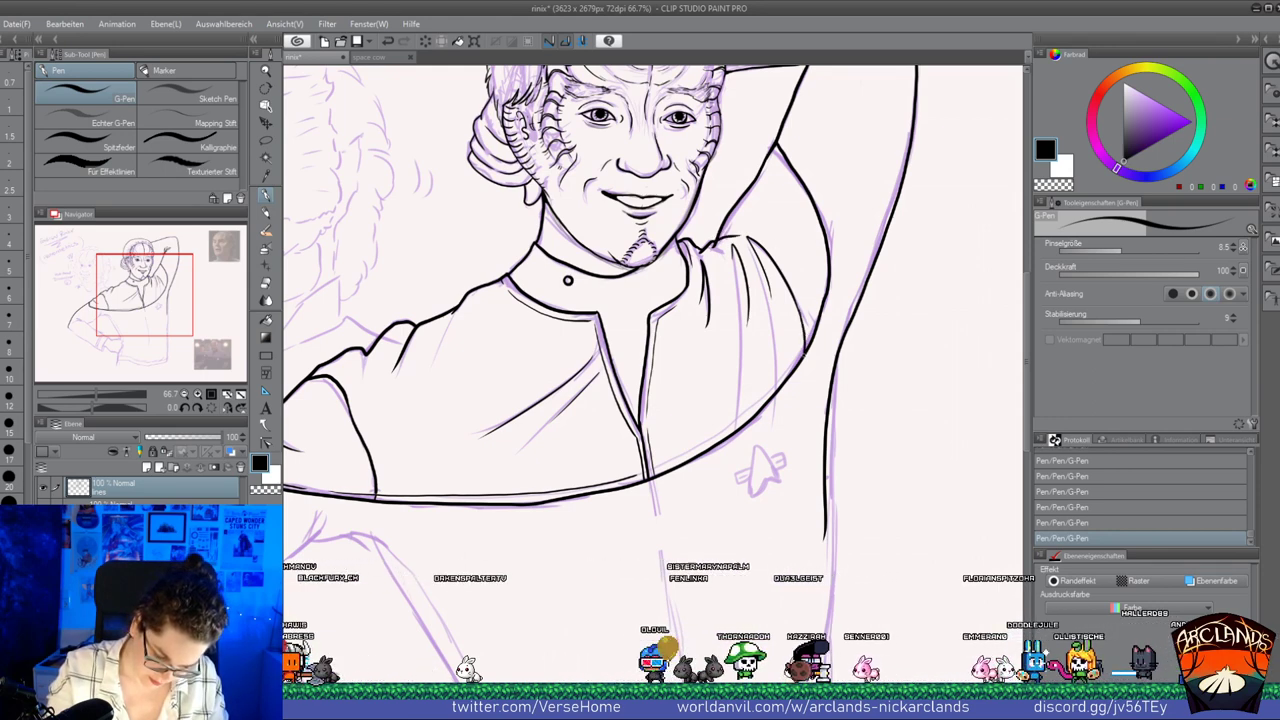
key("ctrl+z")
key("ctrl+z")
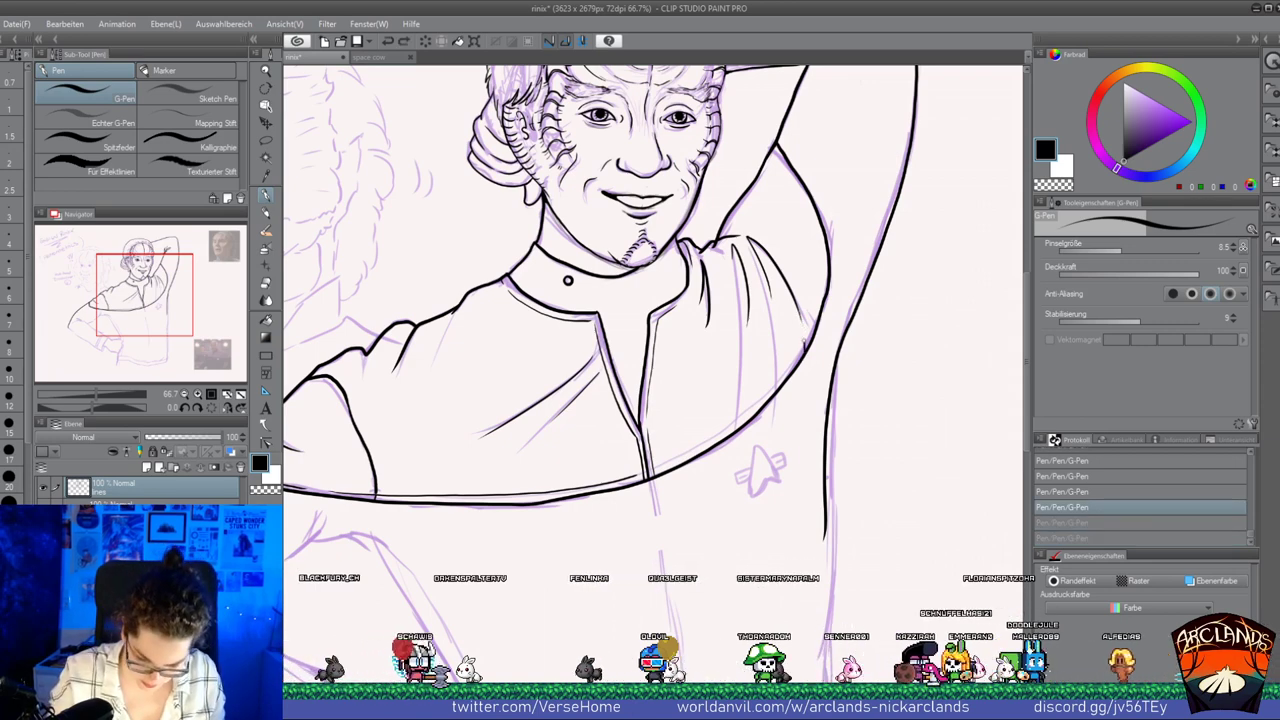
key("ctrl+y")
key("ctrl+y")
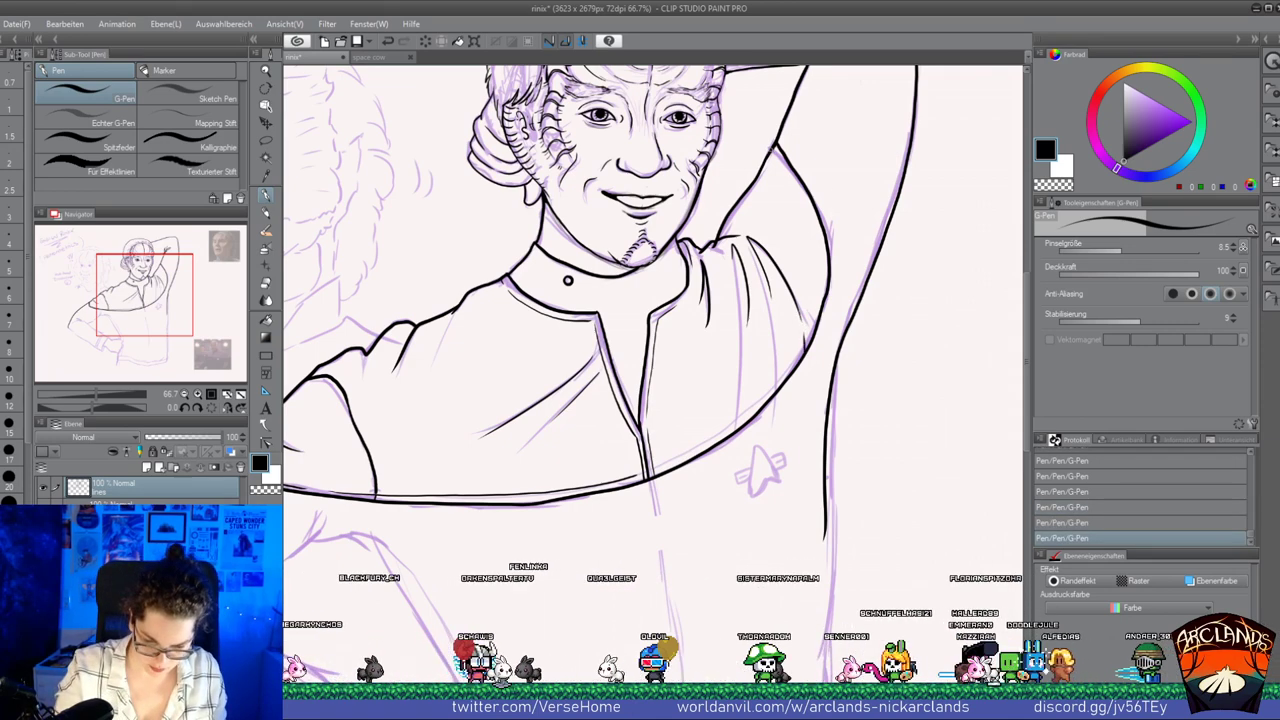
key("ctrl+z")
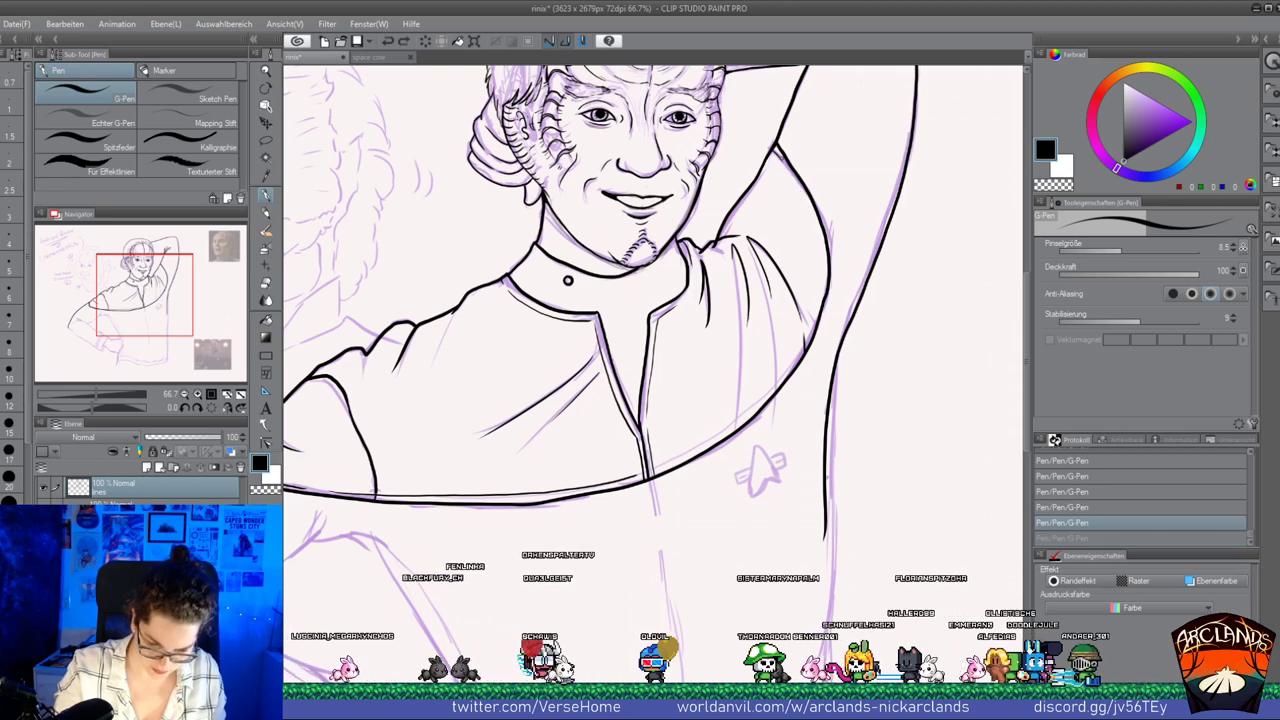
key("ctrl+y")
key("ctrl+z")
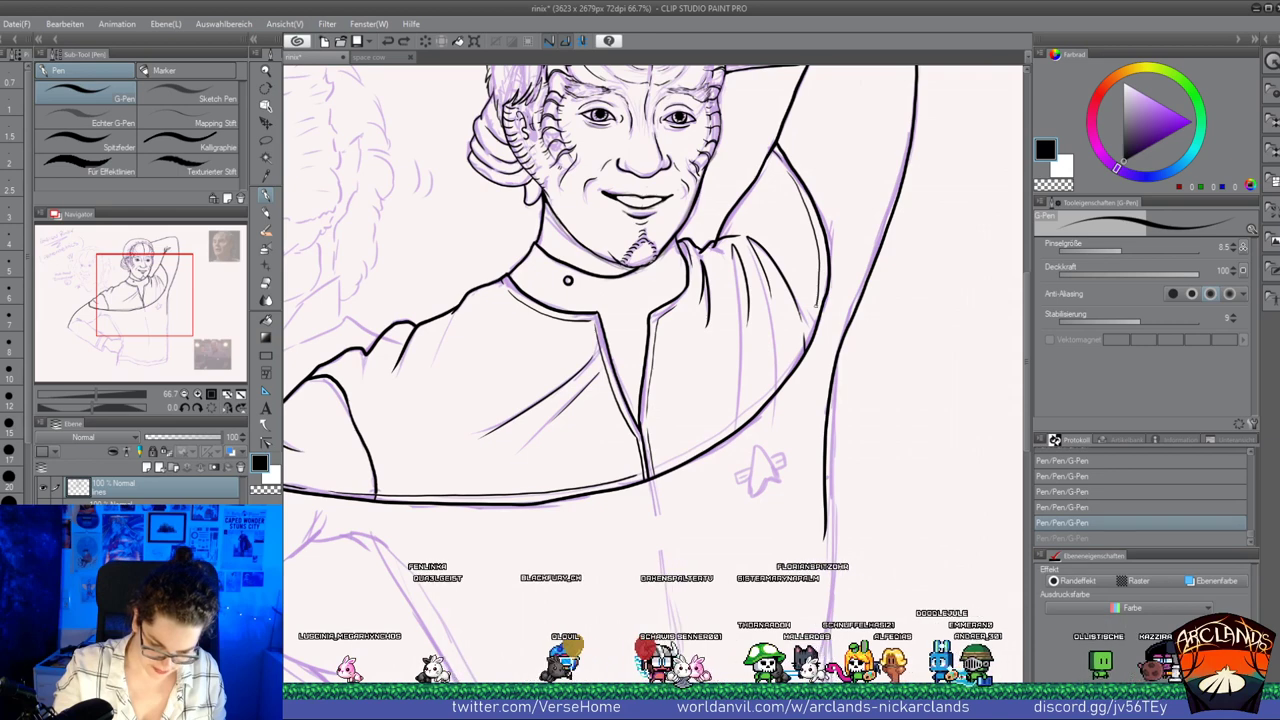
key("ctrl+y")
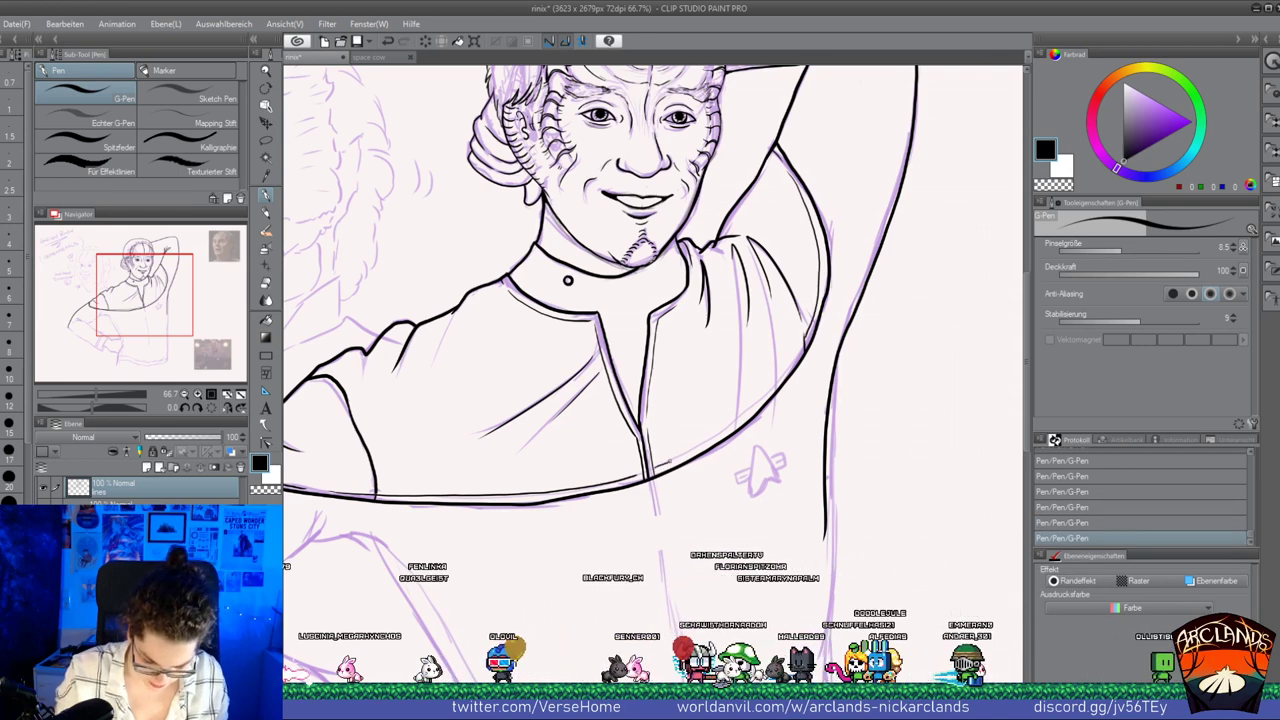
Redo the thin trim line above the chest seam between the raised arm's side and the front slit
key("ctrl+z")
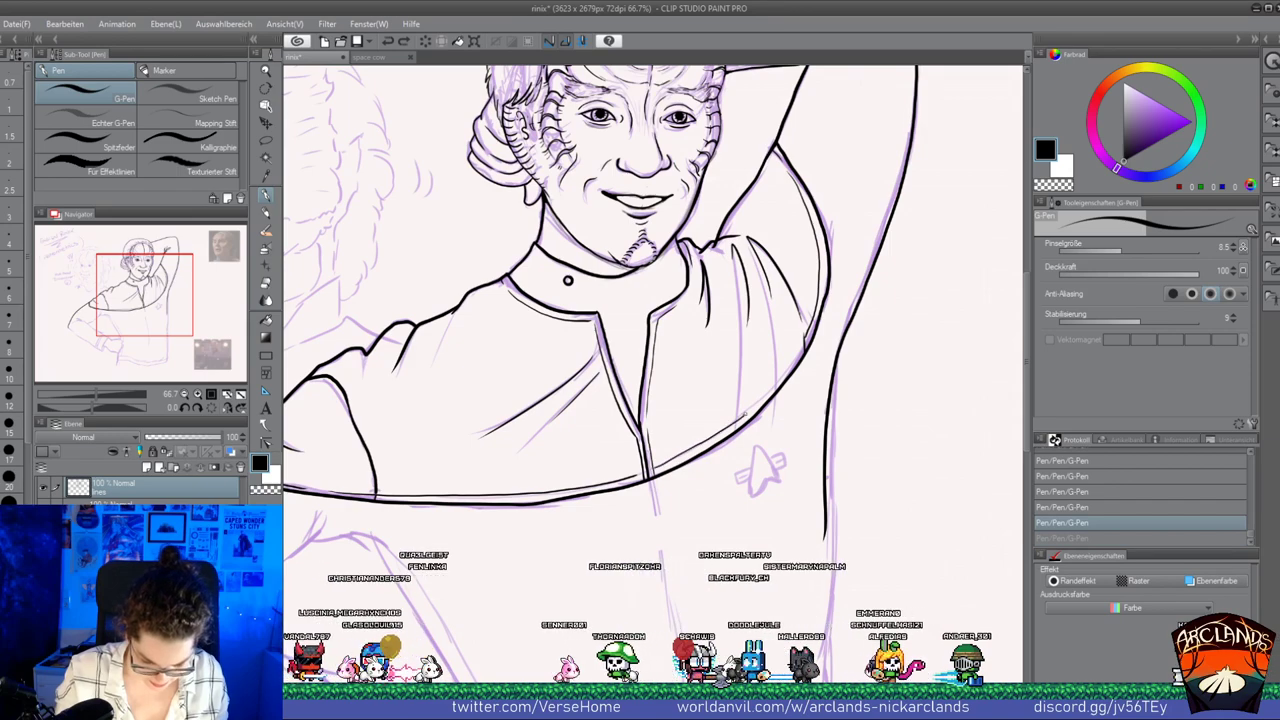
key("ctrl+y")
key("ctrl+z")
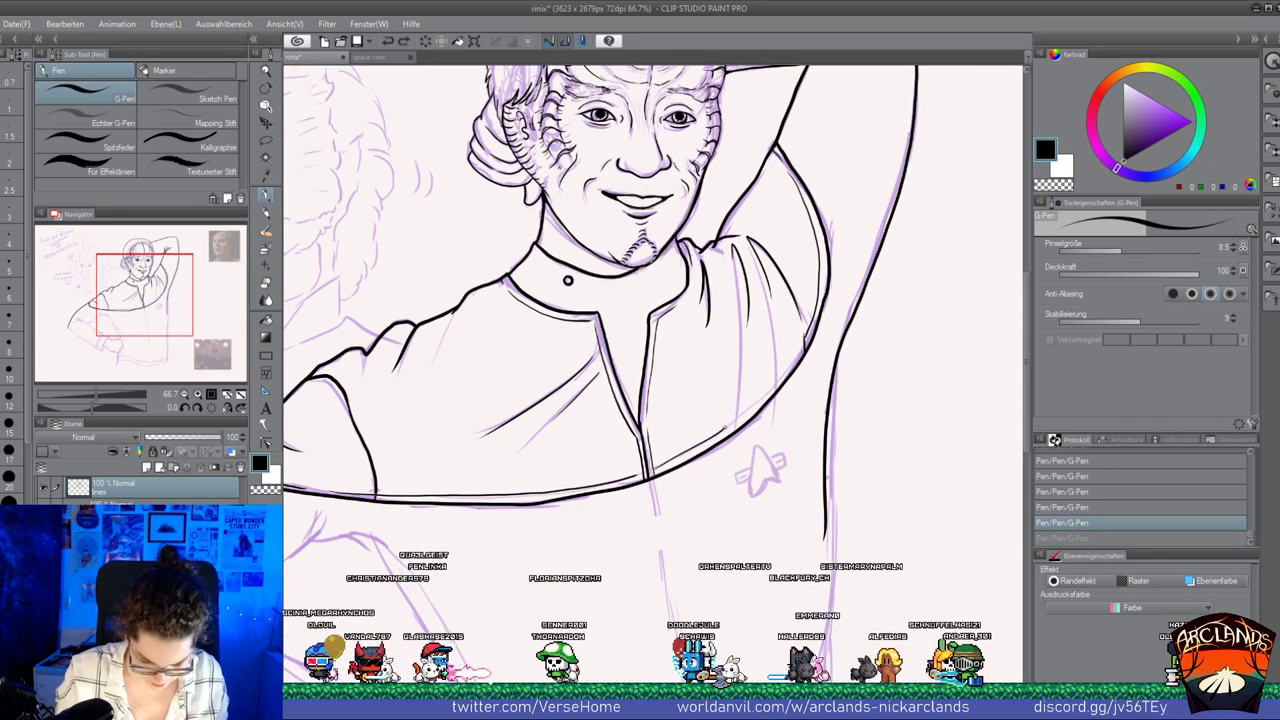
key("ctrl+y")
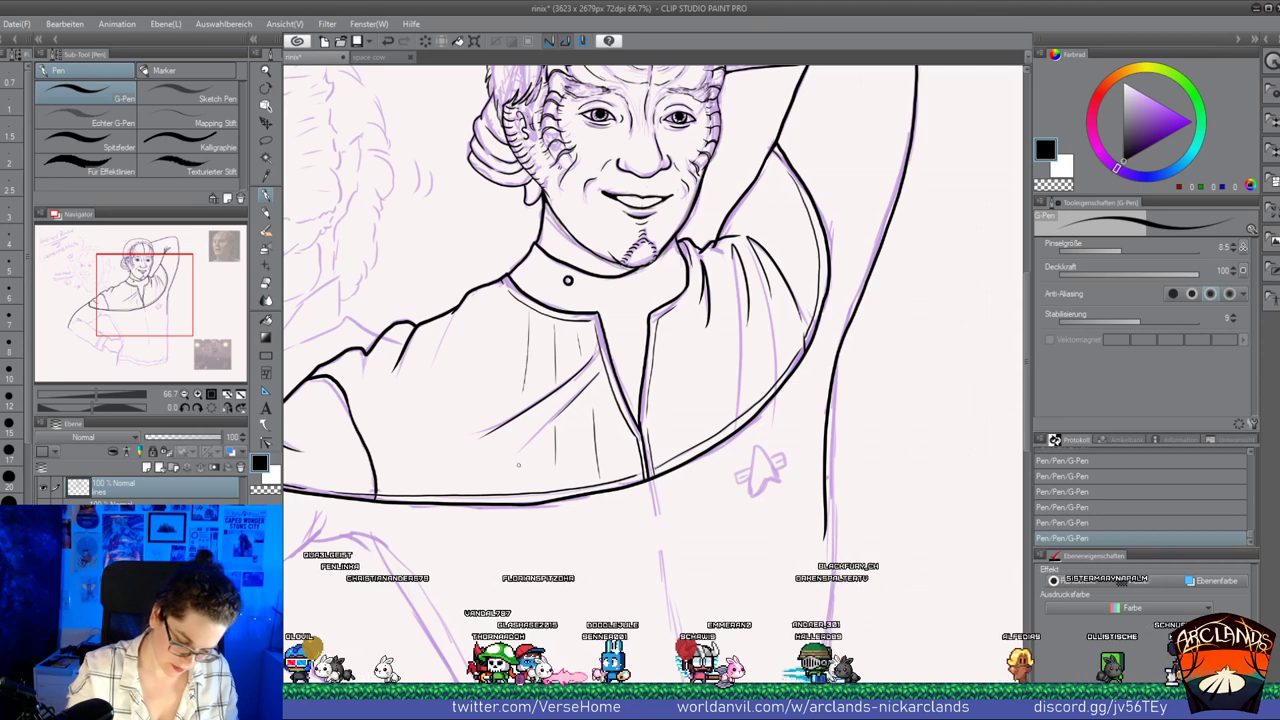
Fill the uniform's yoke with thin, spaced rib lines on both sides of the slit and on both shoulder sections
left_click_drag(506, 292, 490, 390)
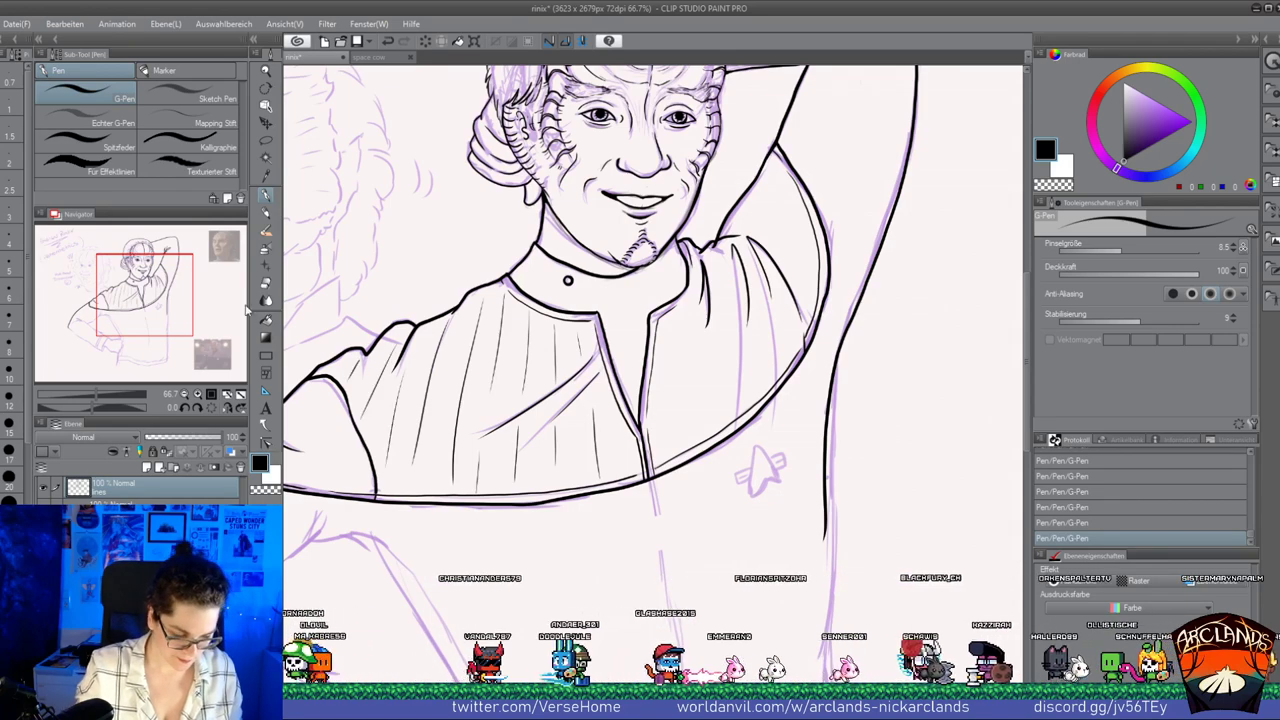
left_click_drag(164, 296, 140, 305)
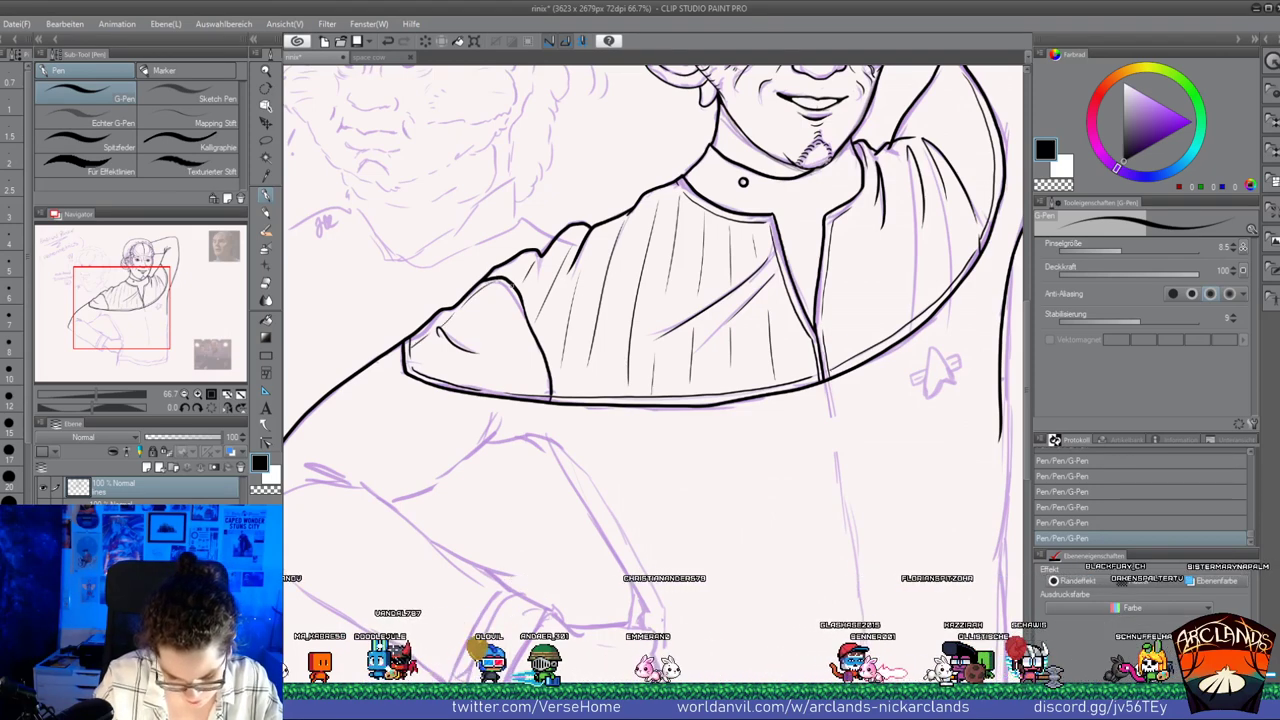
mouse_move(411, 351)
left_mouse_down()
mouse_move(458, 369)
mouse_move(437, 378)
mouse_move(502, 315)
mouse_move(459, 360)
left_mouse_up()
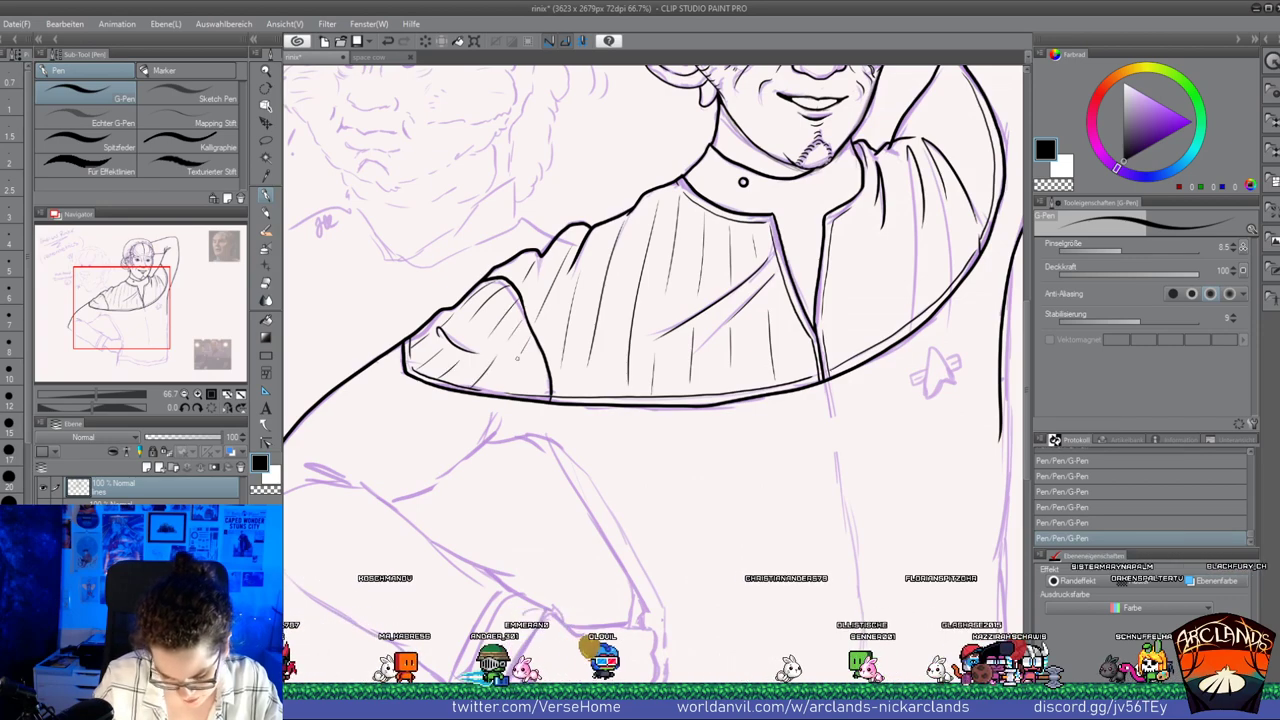
left_click_drag(143, 325, 167, 308)
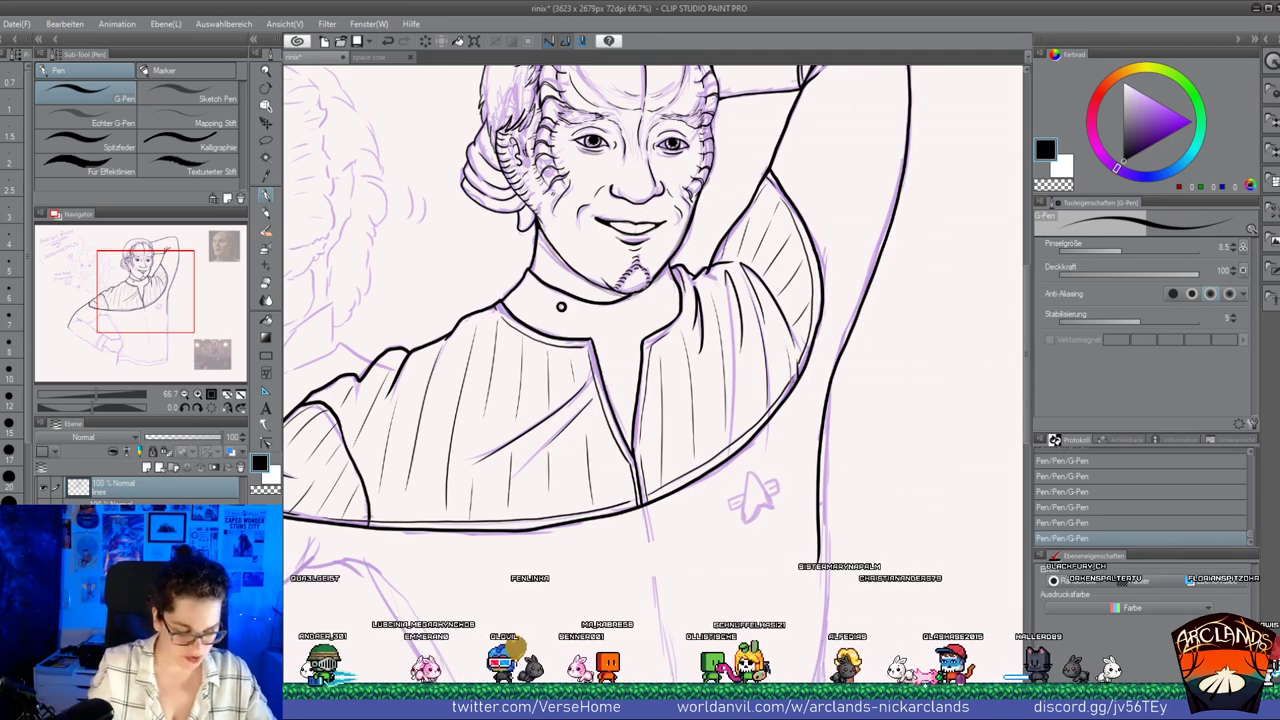
Ink the folds inside the lowered arm's elbow and the upper arm's underside, re-inking the underside curve to meet the torso's side
left_click_drag(156, 312, 118, 346)
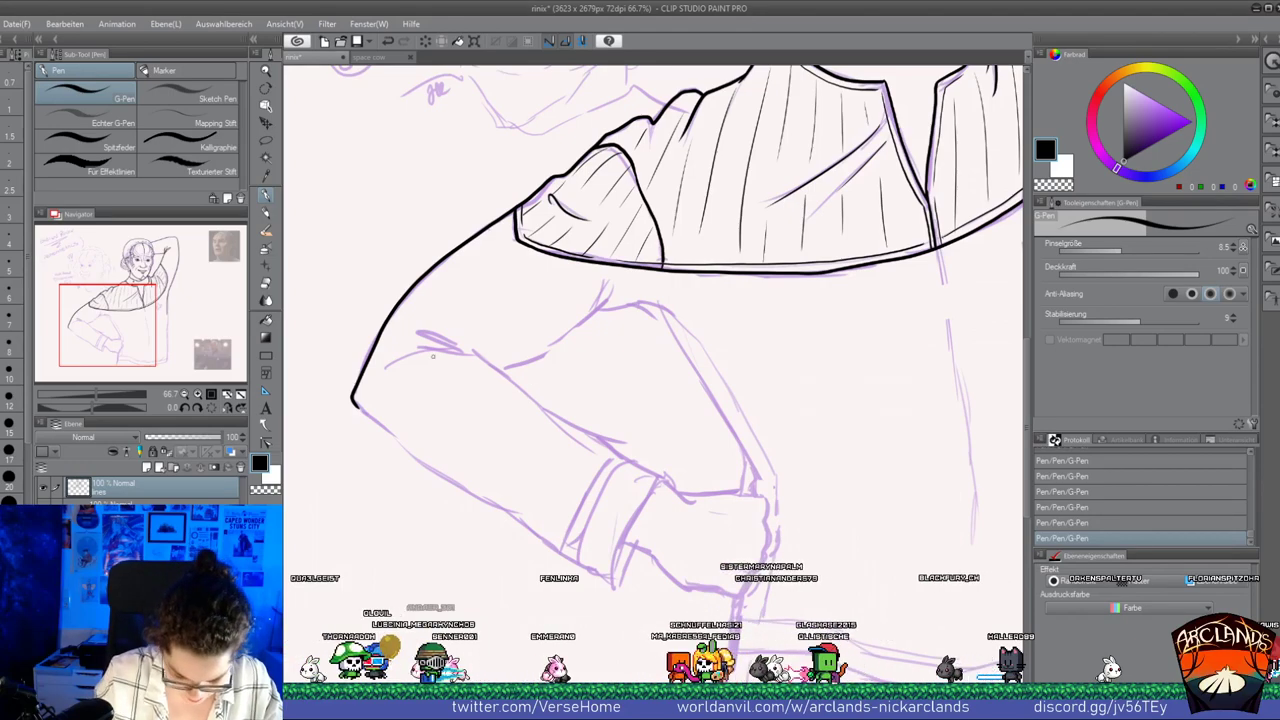
left_click_drag(404, 356, 501, 364)
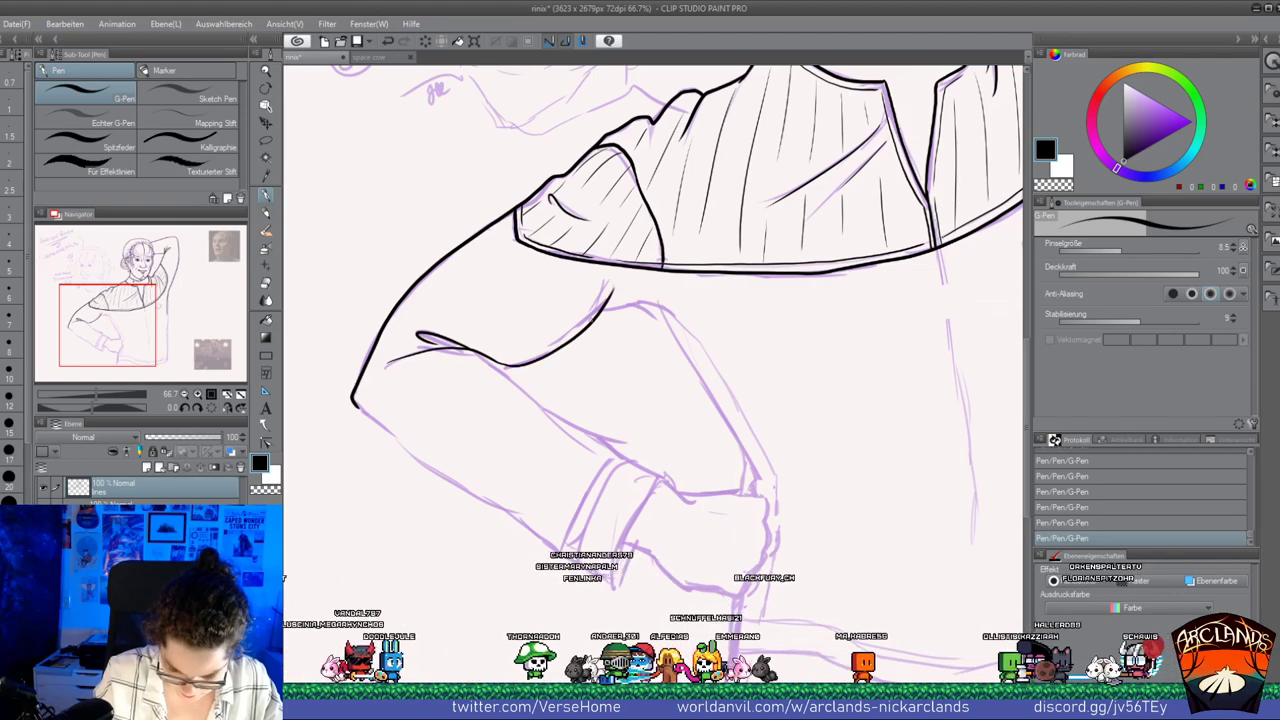
left_click_drag(147, 338, 153, 351)
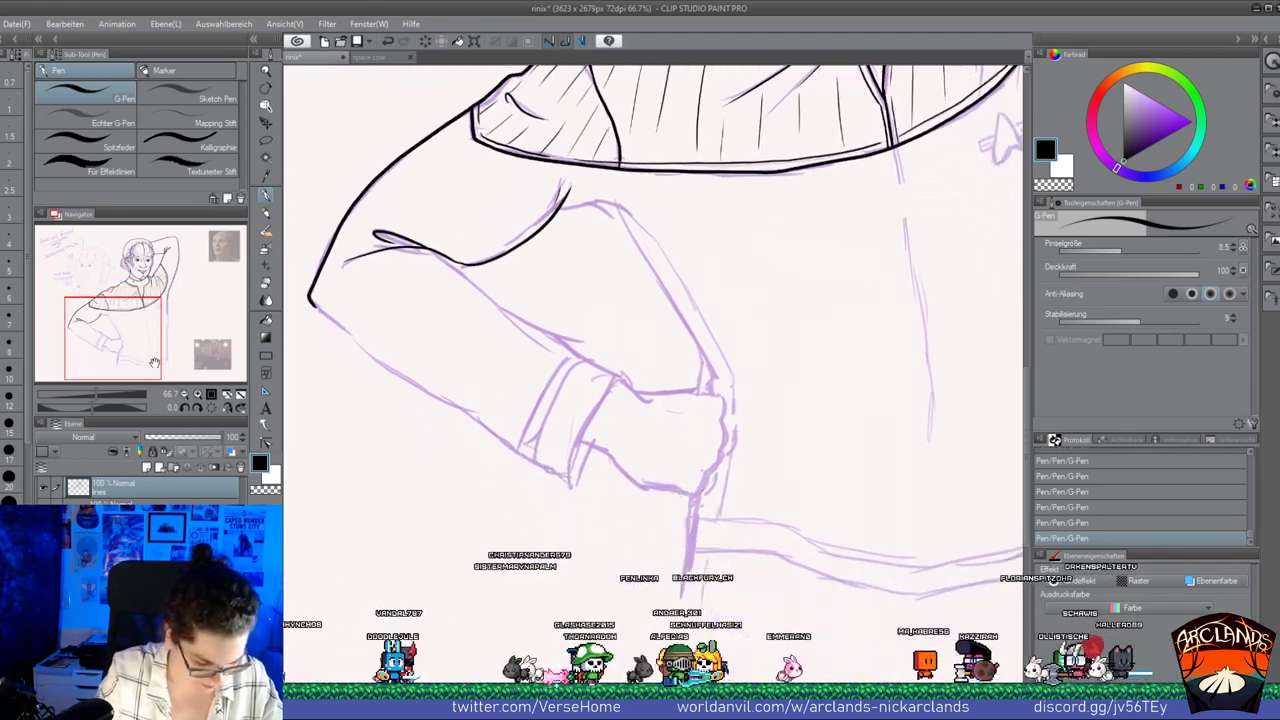
key("ctrl+z")
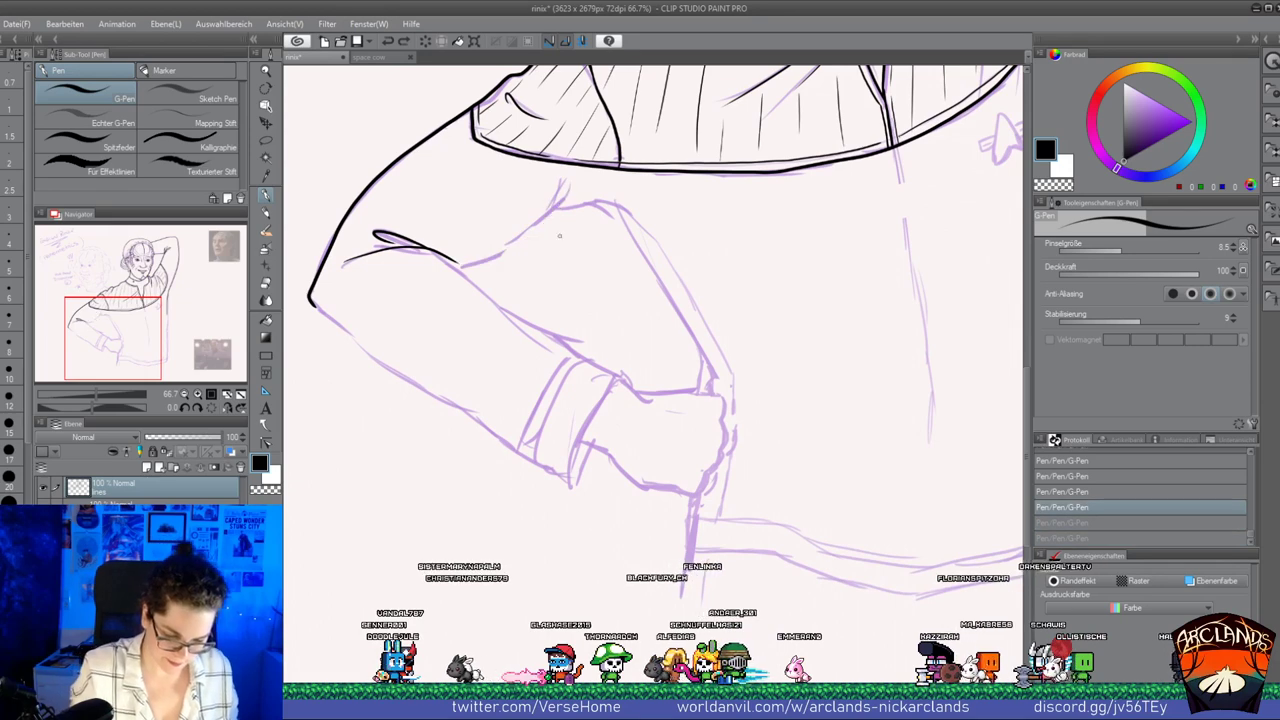
key("ctrl+y")
key("ctrl+y")
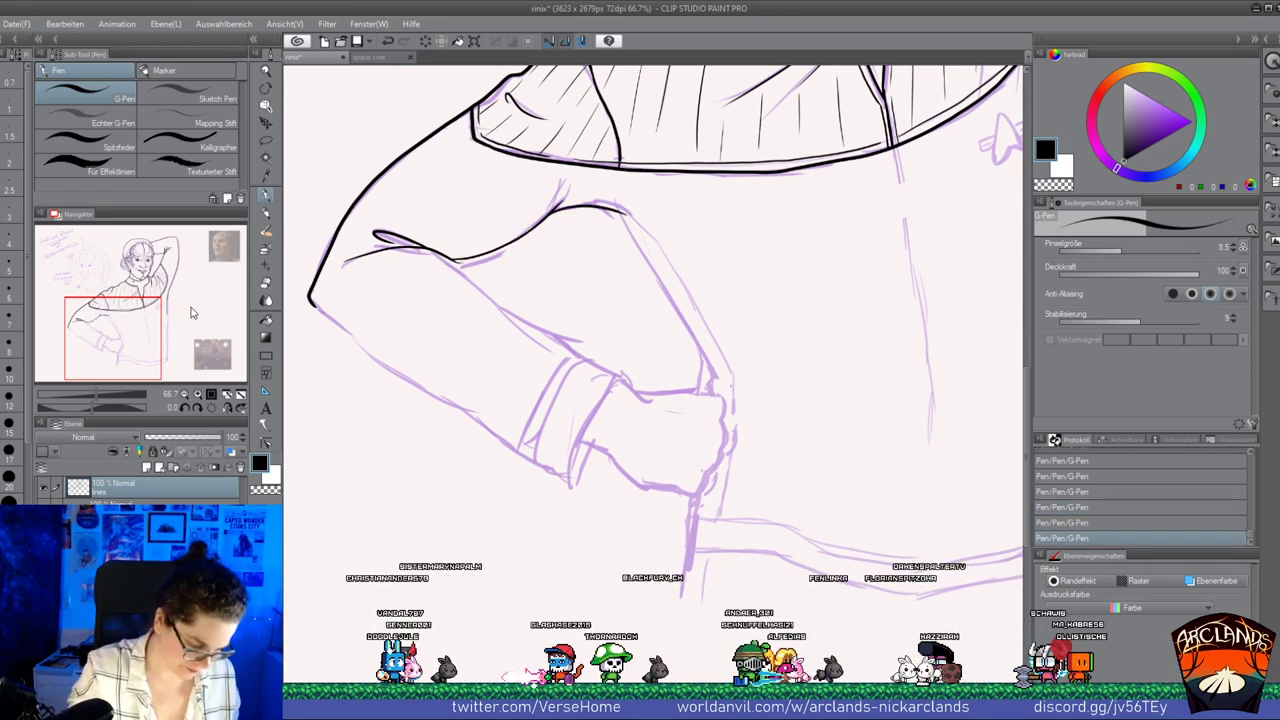
Rotate the canvas, ink the lowered forearm's outer contour and the cuff's hem, and erase the overshoot at the cuff corner
left_click_drag(93, 408, 107, 408)
left_click_drag(156, 313, 152, 302)
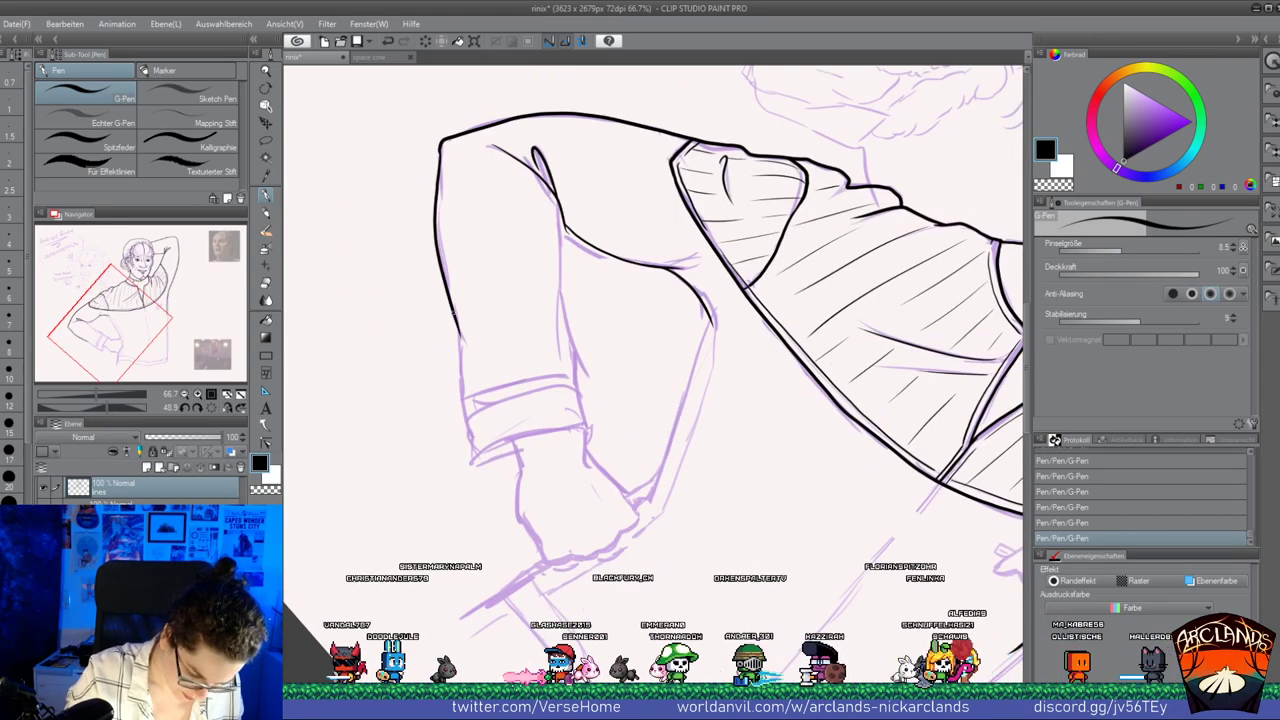
left_click_drag(462, 392, 473, 474)
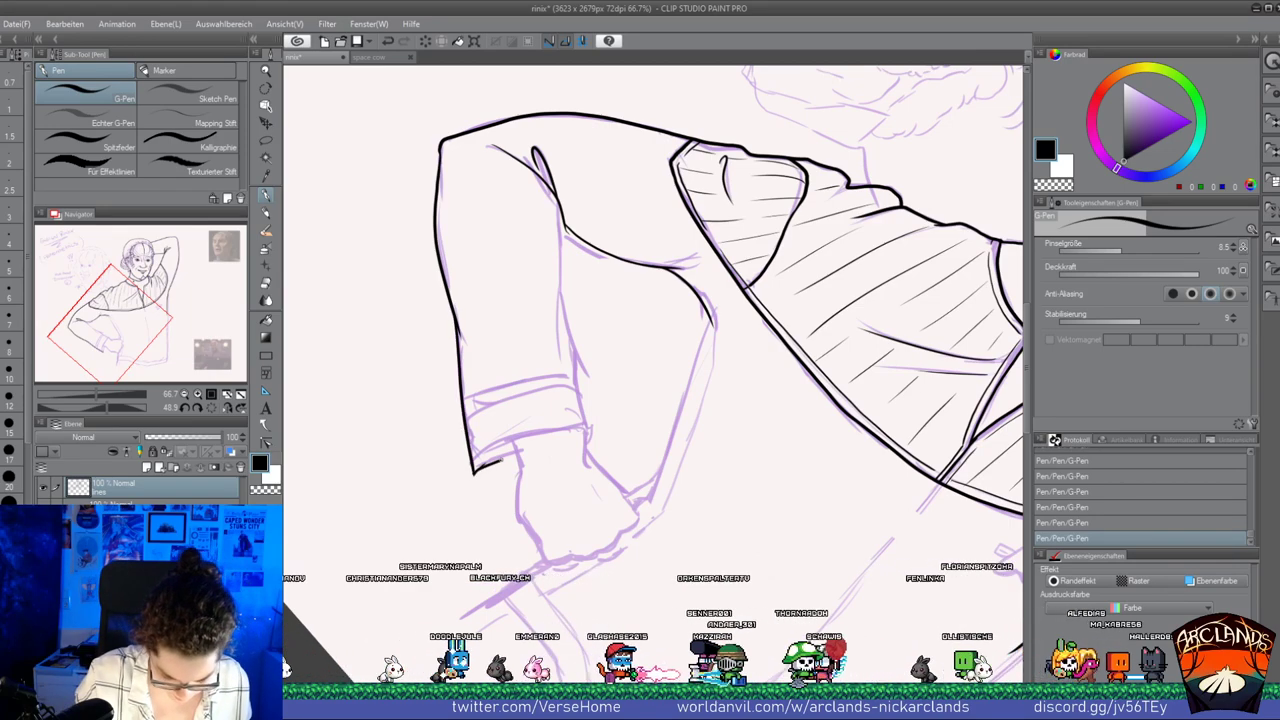
key("ctrl+z")
key("ctrl+z")
left_click_drag(457, 325, 474, 474)
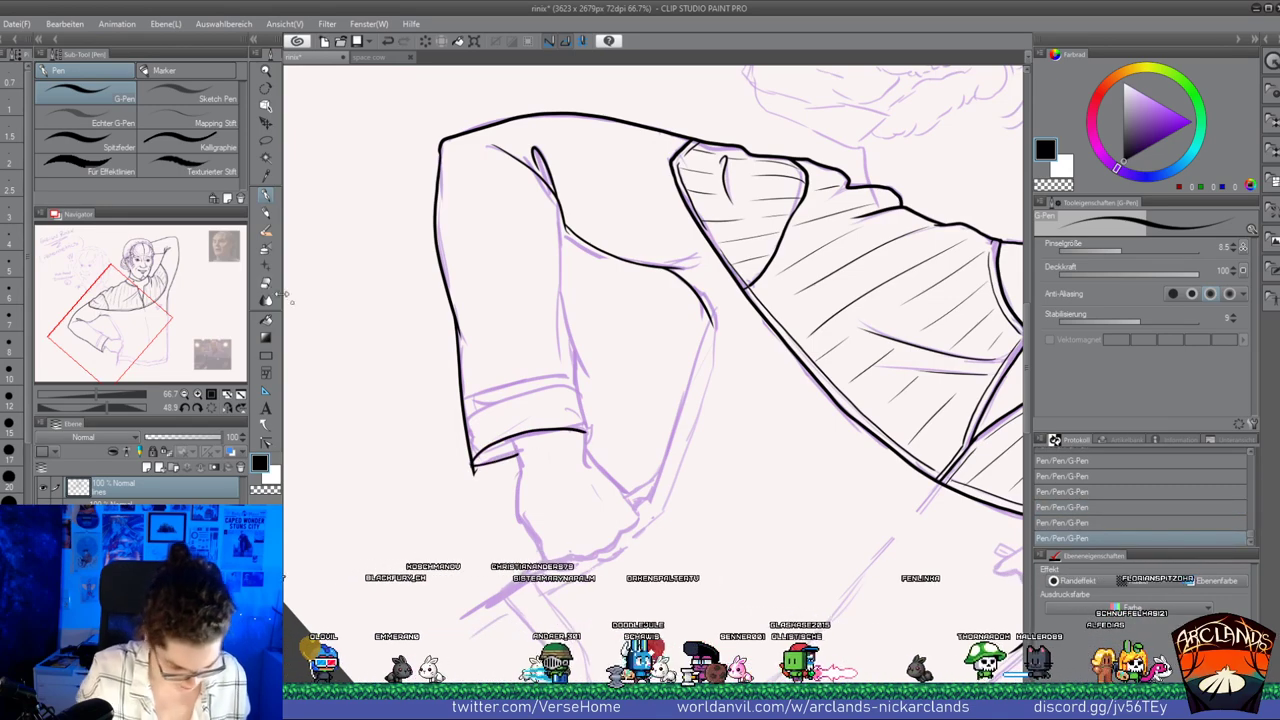
key("e")
left_click_drag(478, 472, 488, 466)
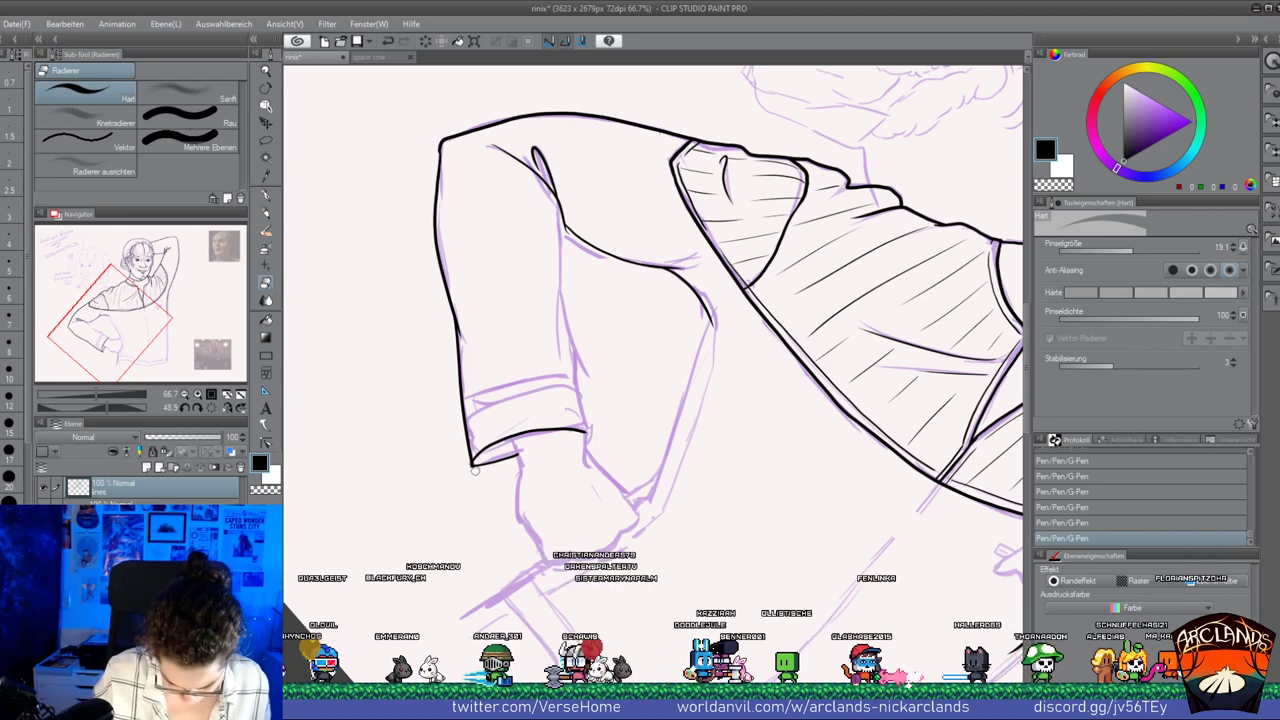
left_click(266, 196)
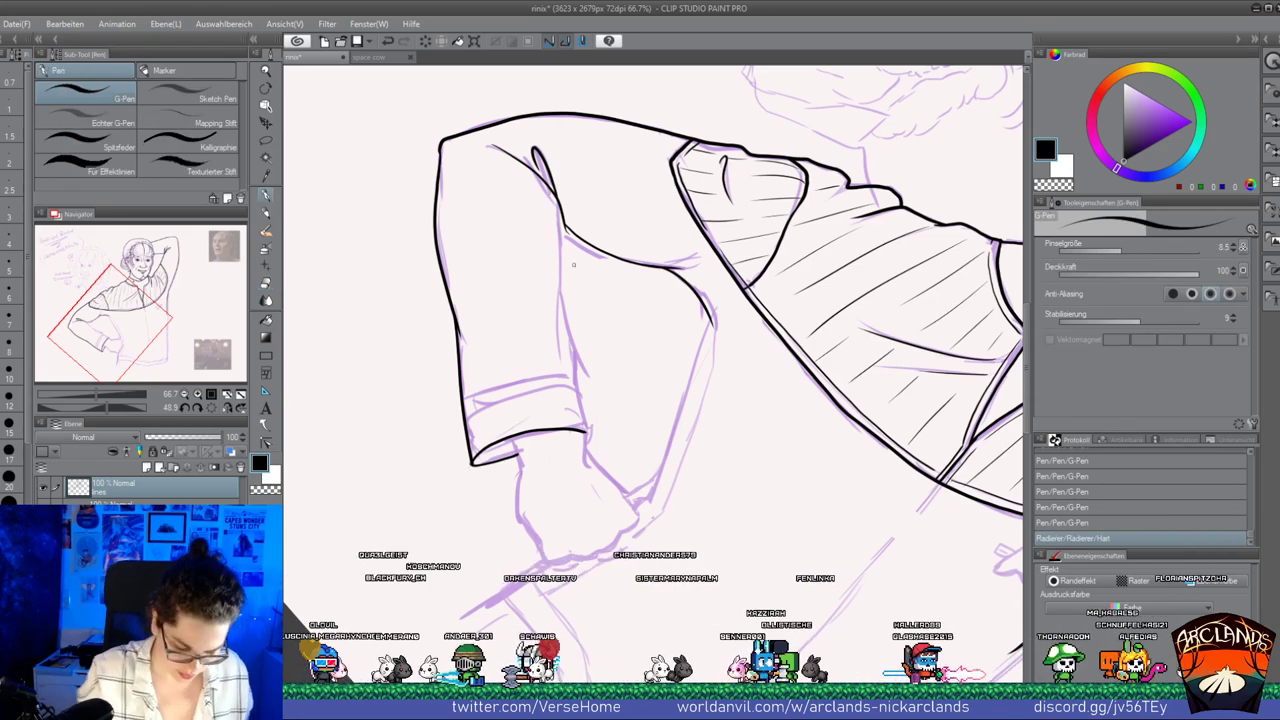
Ink the lowered forearm's inner contour from the elbow fold to the cuff, and close the short edge inside the cuff opening
left_click_drag(566, 232, 566, 312)
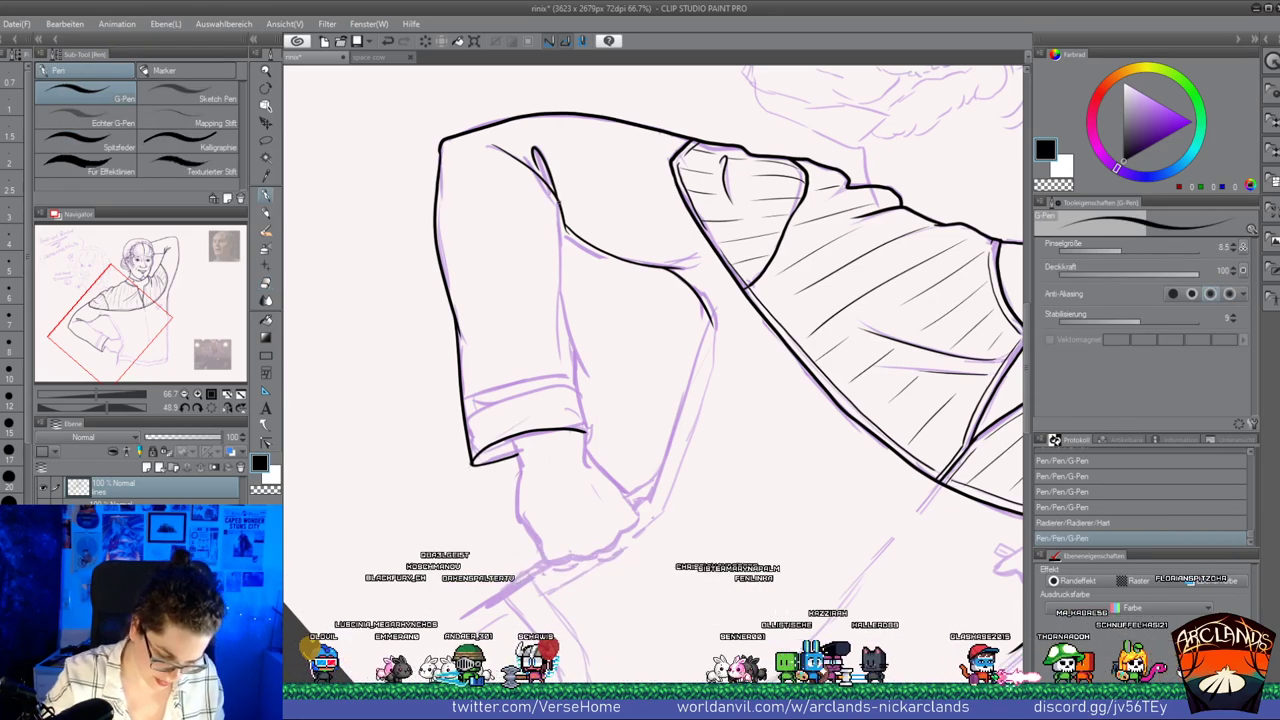
mouse_move(560, 204)
left_mouse_down()
mouse_move(583, 415)
mouse_move(560, 340)
mouse_move(590, 436)
left_mouse_up()
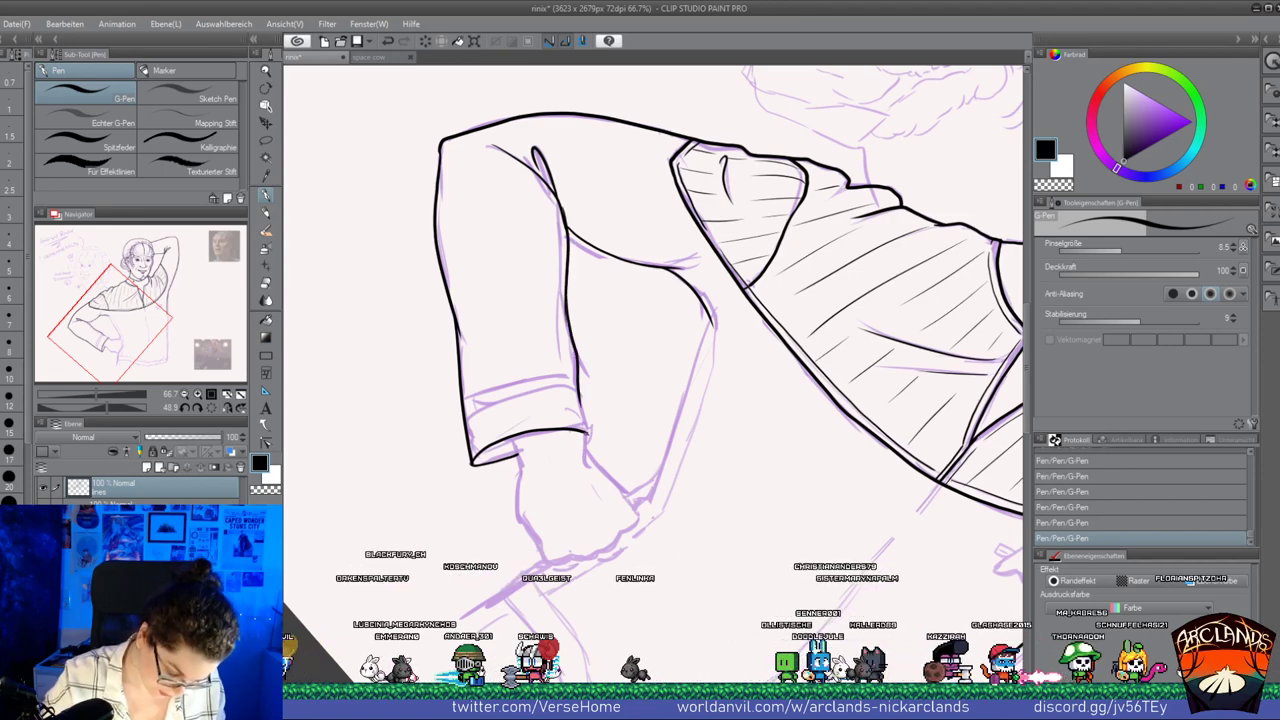
left_click_drag(579, 392, 590, 436)
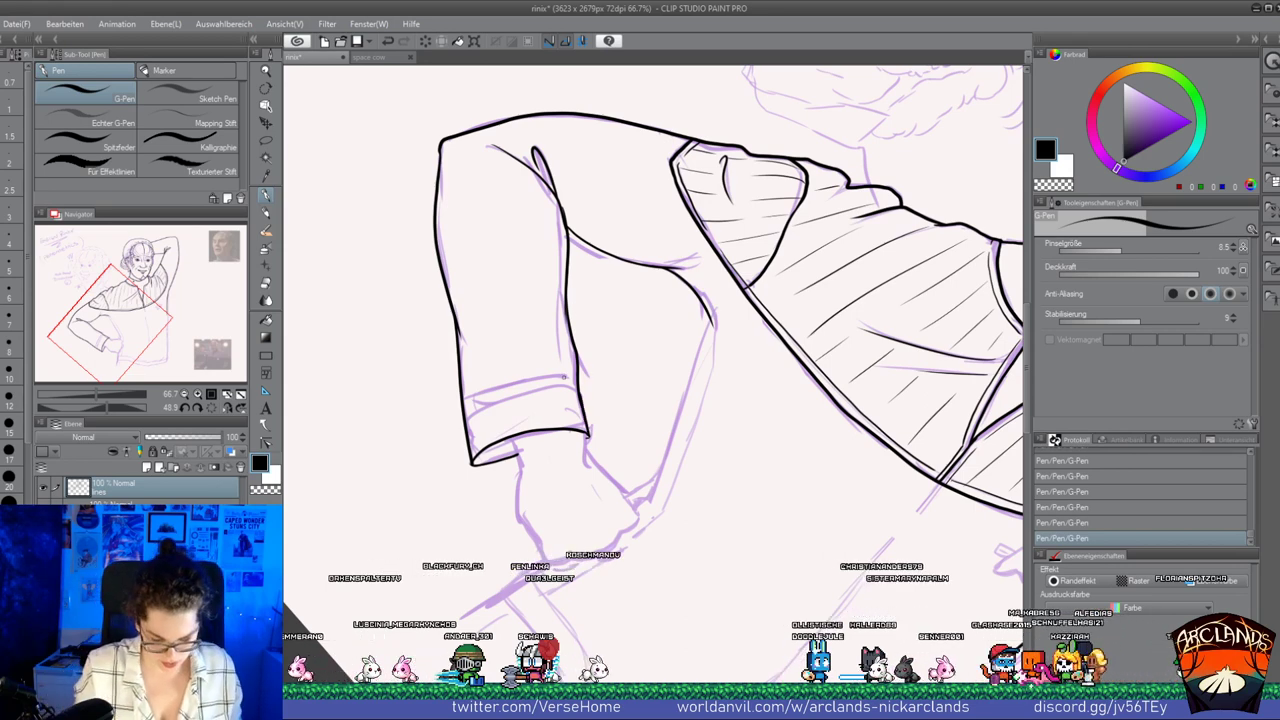
left_click(198, 394)
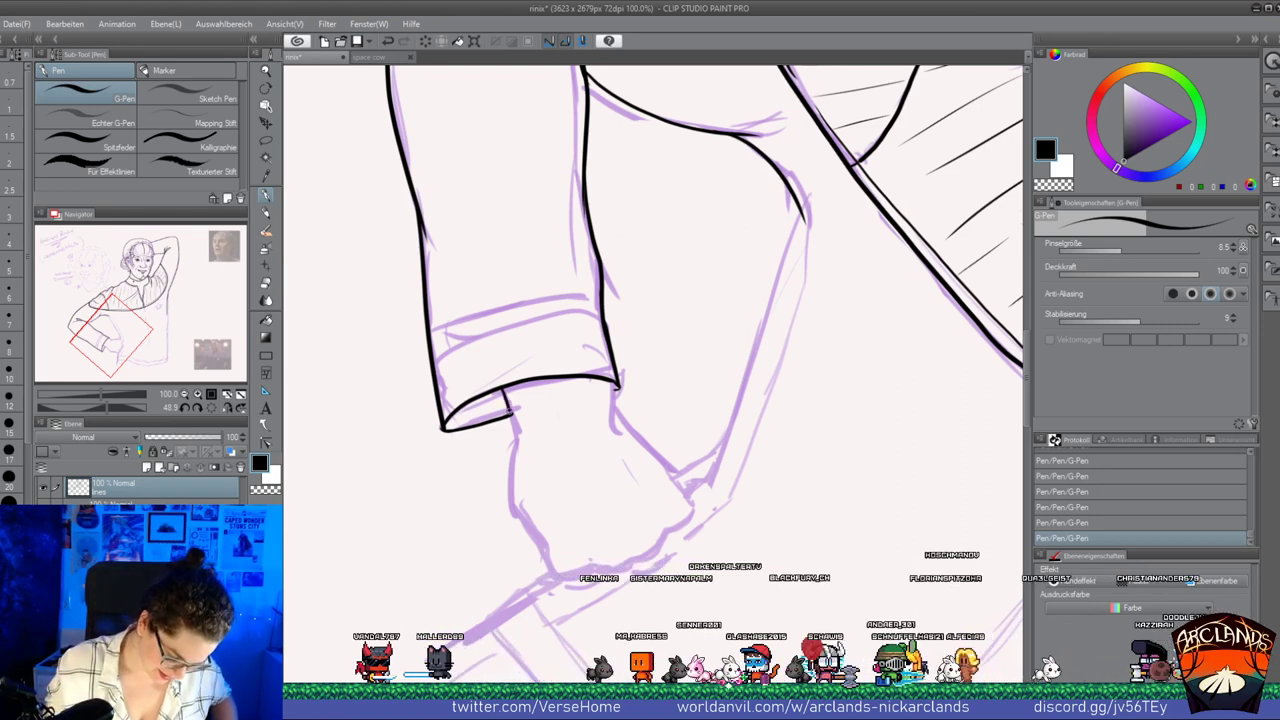
Ink the lowered arm's fist with its knuckles and the torso's inner side edge, continuing the edge just below the hand
left_click_drag(511, 447, 513, 505)
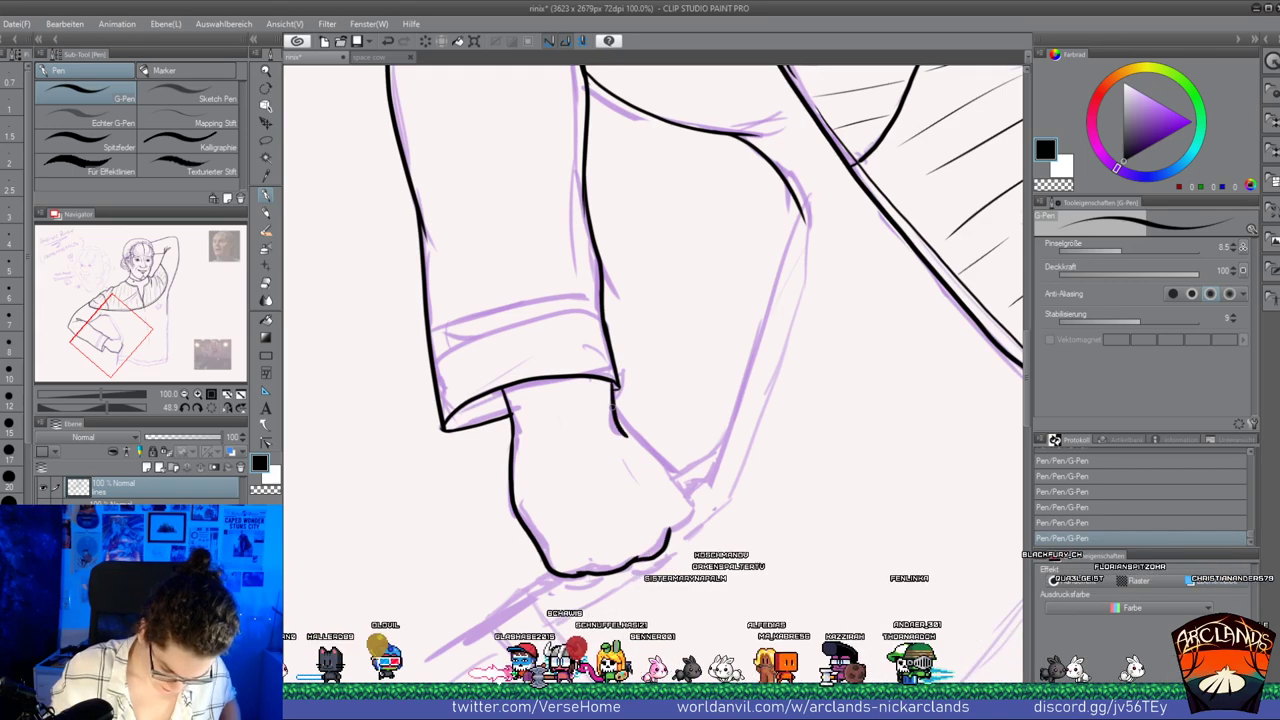
mouse_move(613, 398)
left_mouse_down()
mouse_move(660, 455)
mouse_move(680, 528)
mouse_move(694, 509)
left_mouse_up()
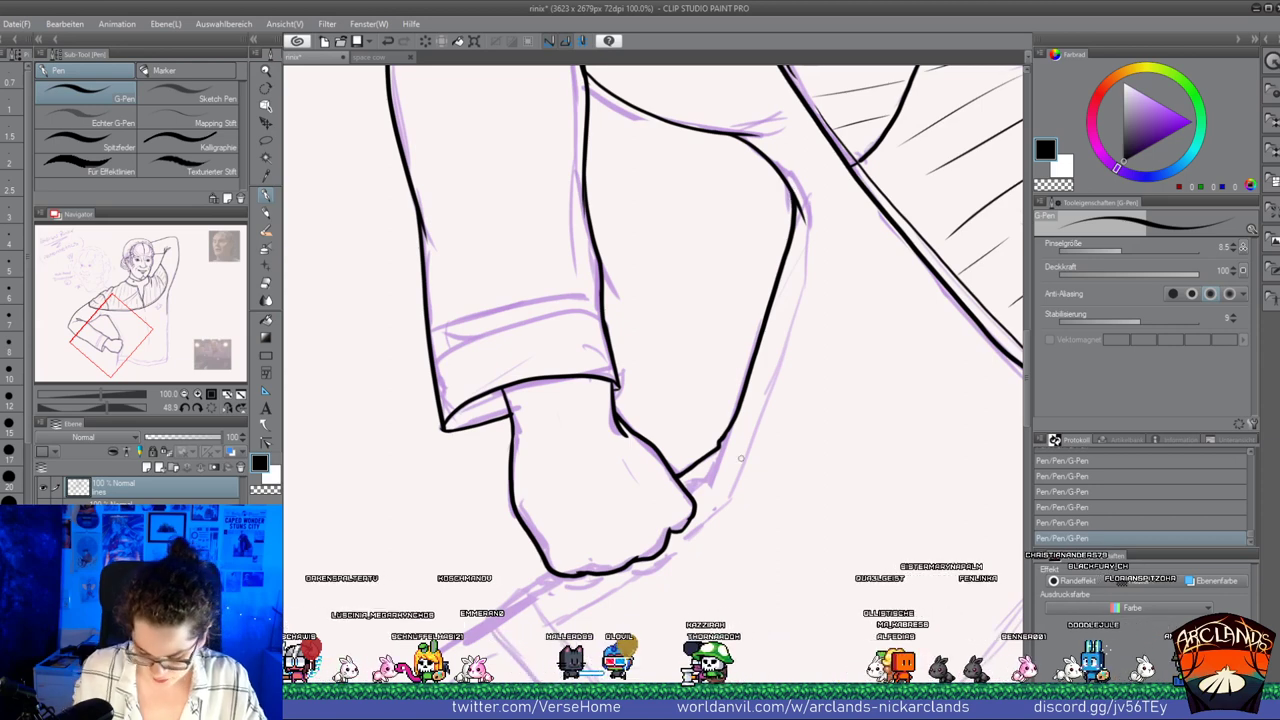
left_click_drag(132, 330, 120, 362)
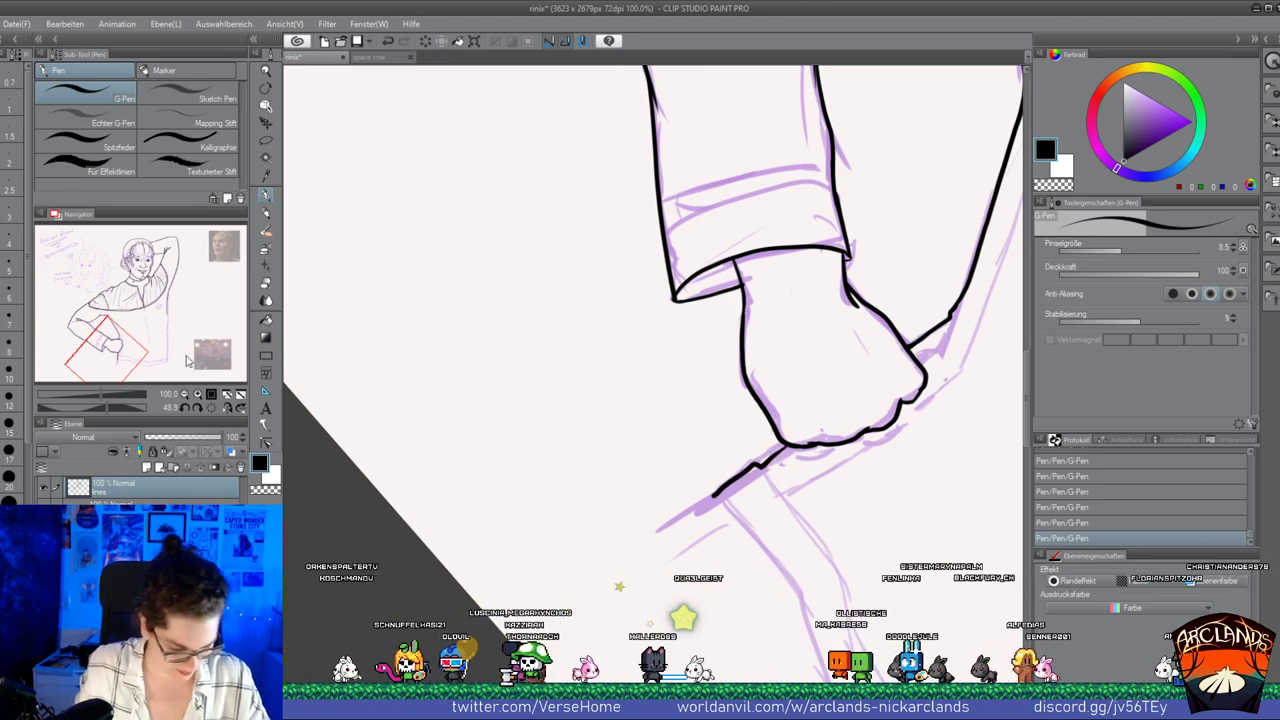
Turn the canvas sideways and ink the uniform's front centre seam from the yoke down toward the hem
left_click(212, 411)
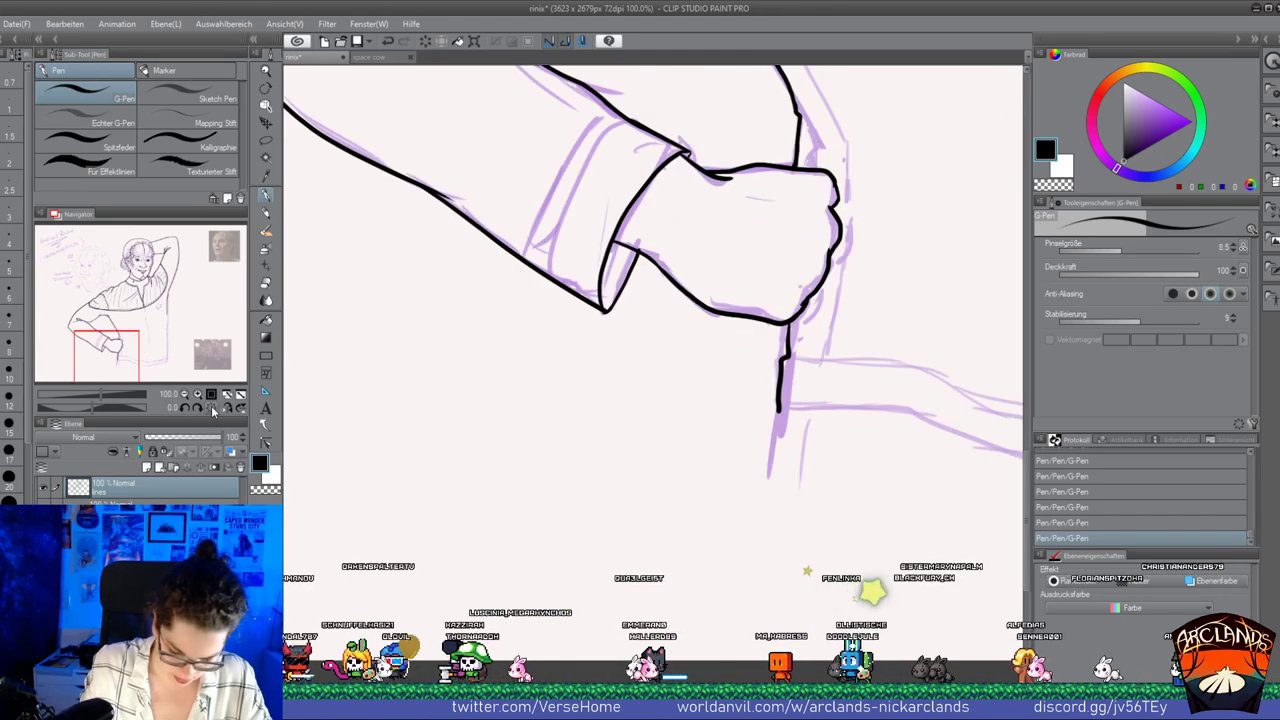
left_click_drag(96, 410, 176, 421)
left_click(184, 394)
left_click(184, 394)
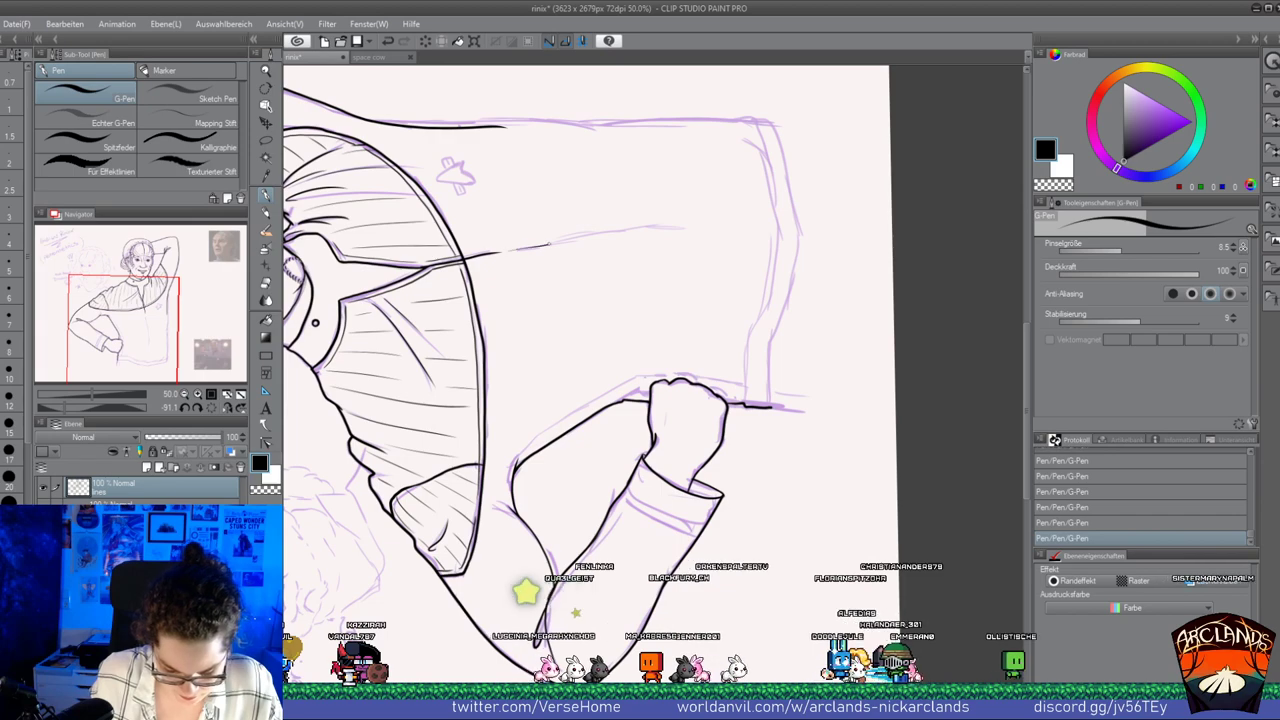
left_click(197, 394)
left_click_drag(163, 323, 206, 303)
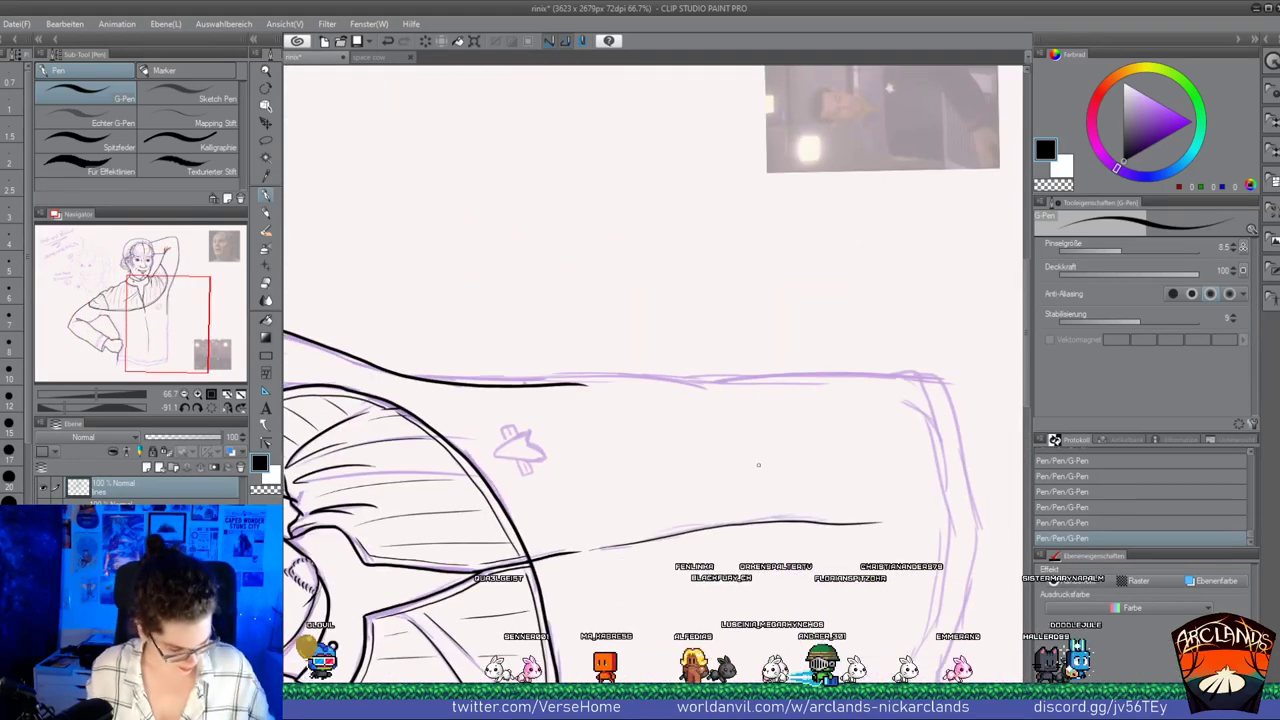
Rotate the canvas to -120 degrees and extend the torso's outer side line along the sketch toward the hem
left_click(186, 410)
left_click(186, 410)
left_click(186, 410)
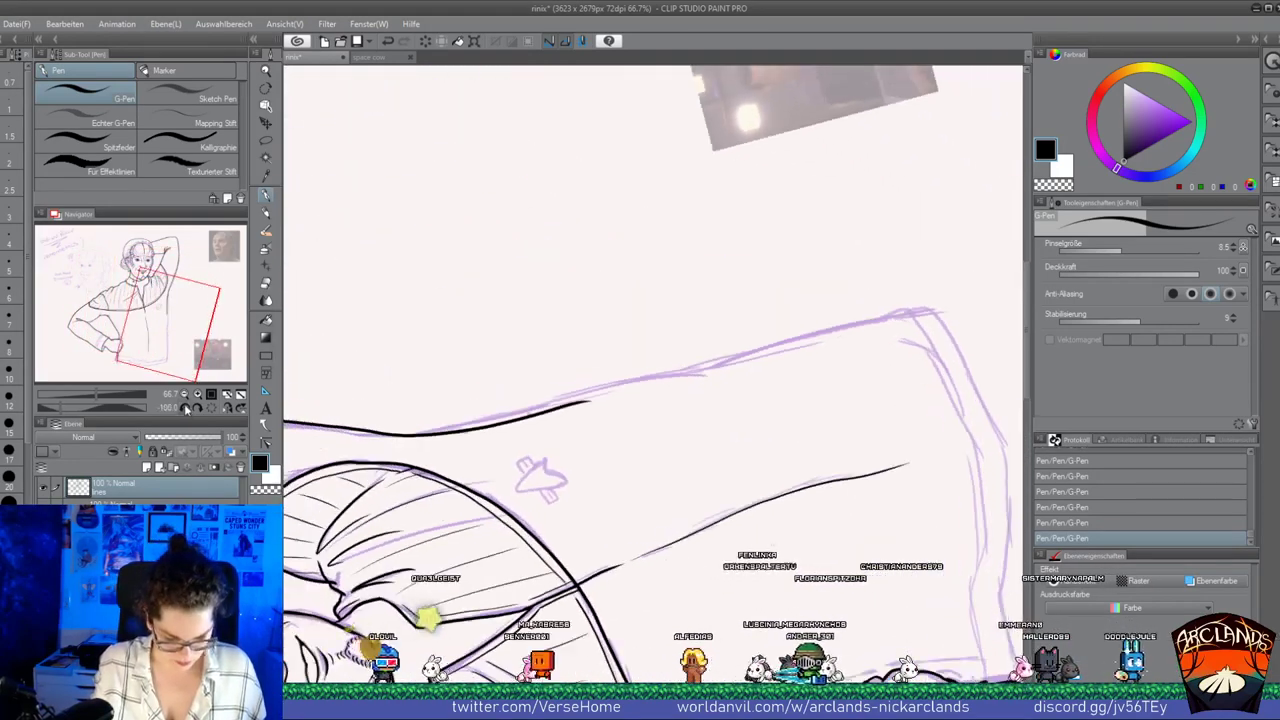
left_click(186, 410)
left_click(186, 410)
left_click(186, 410)
left_click(212, 394)
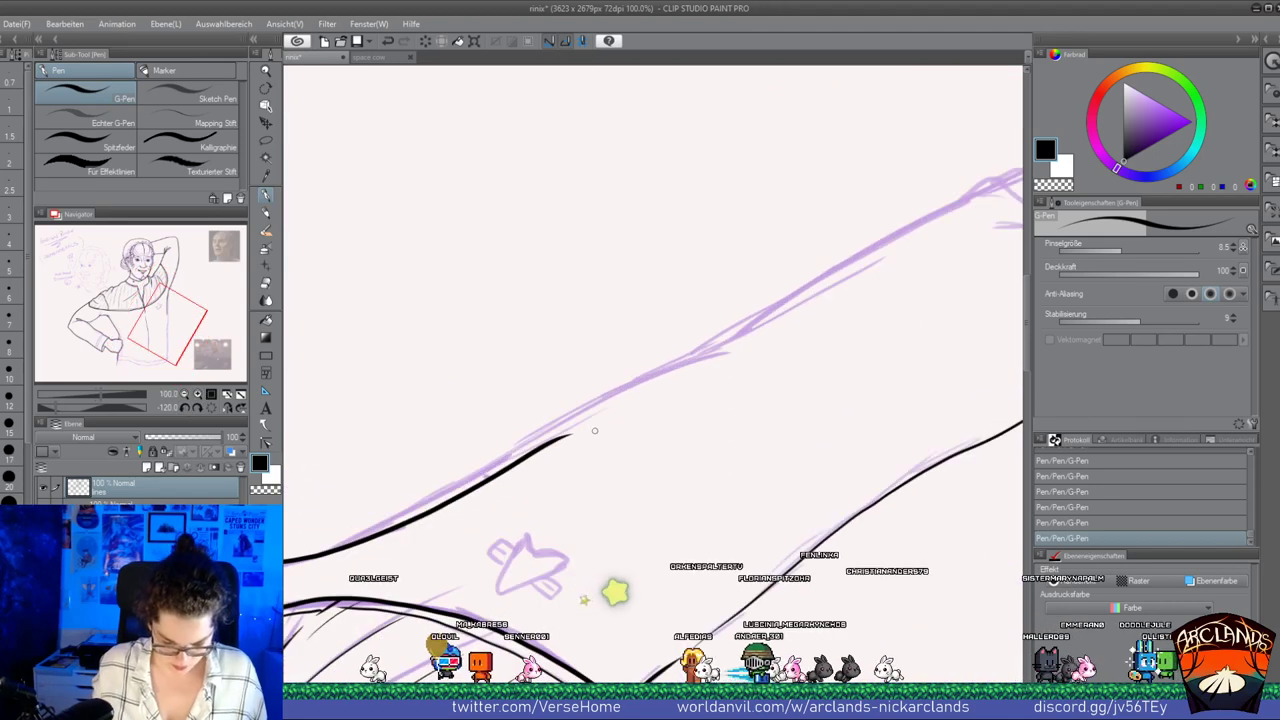
left_click_drag(677, 488, 532, 511)
left_click_drag(595, 448, 599, 446)
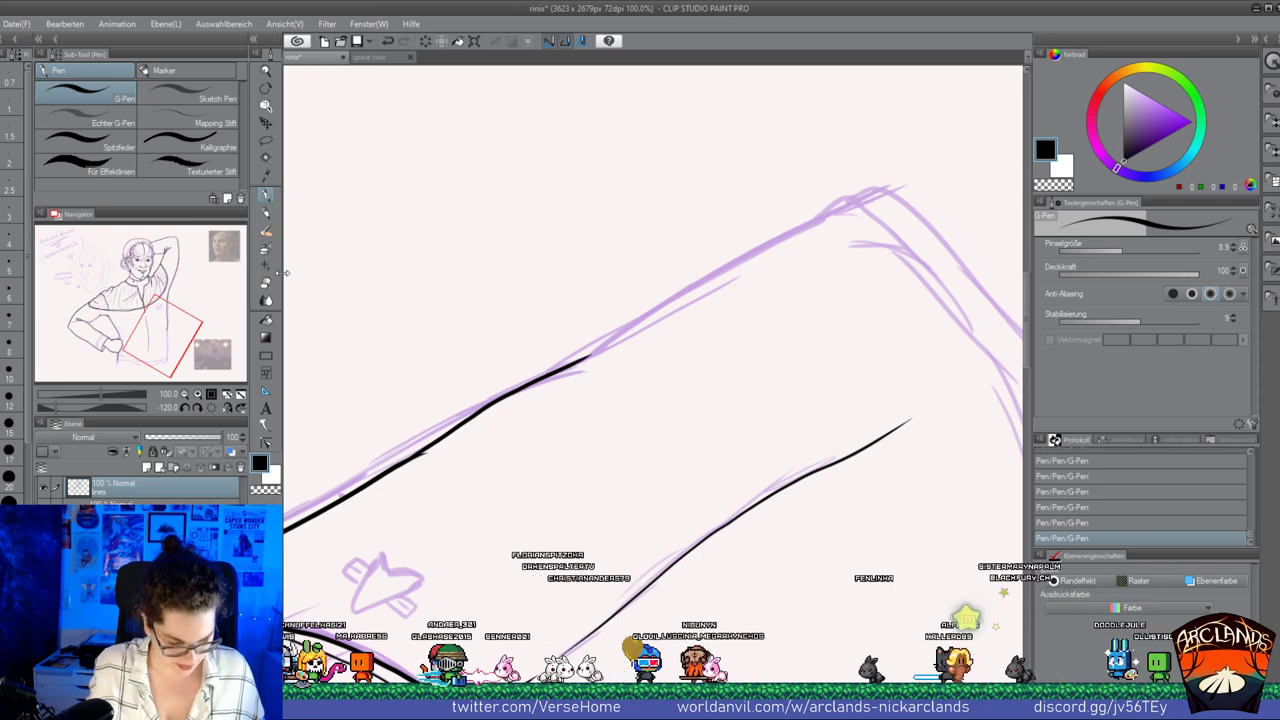
Erase the rough overlap on the torso's outer side line and ink the remaining length to the hem corner
key("e")
left_click_drag(428, 454, 408, 466)
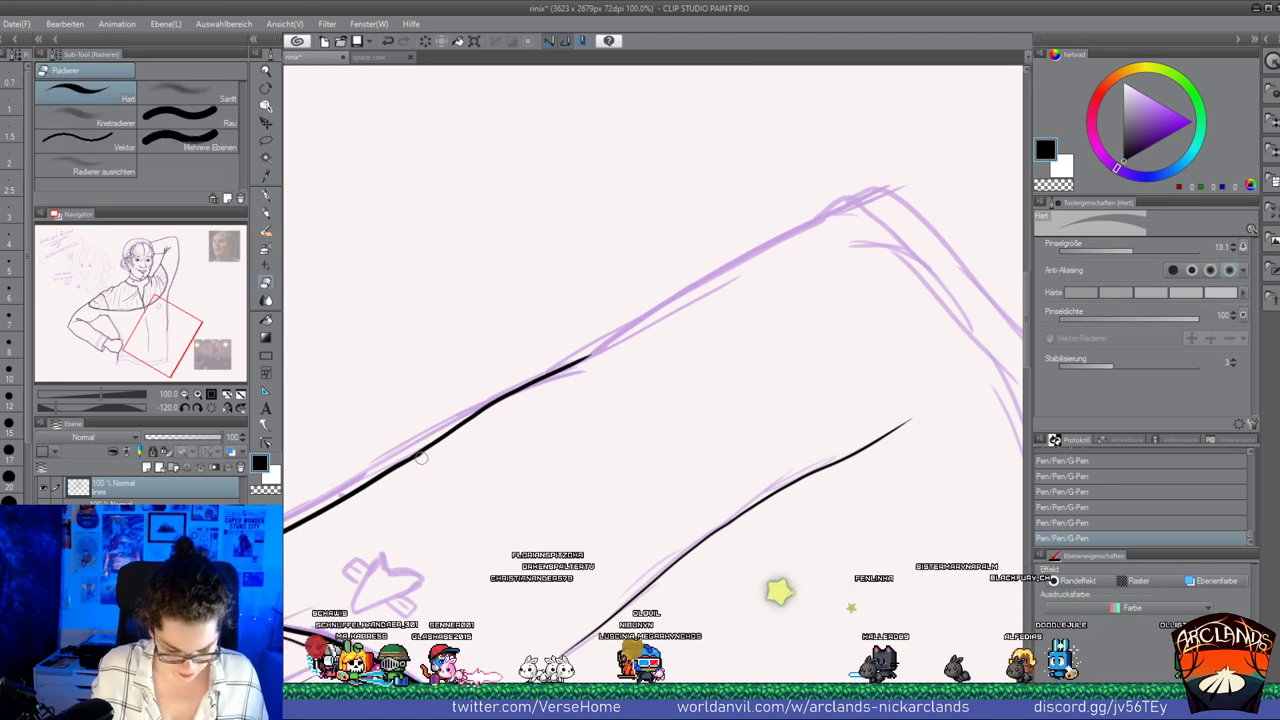
key("p")
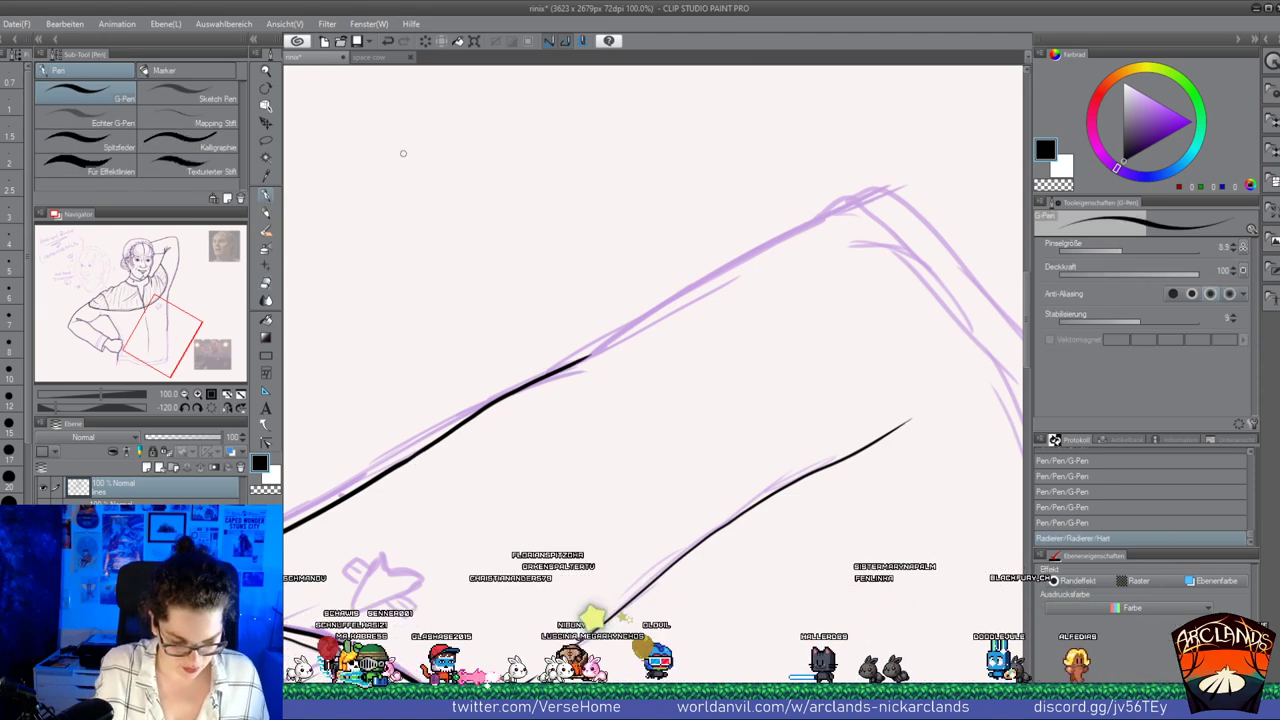
left_click_drag(497, 400, 850, 205)
left_click_drag(177, 340, 166, 363)
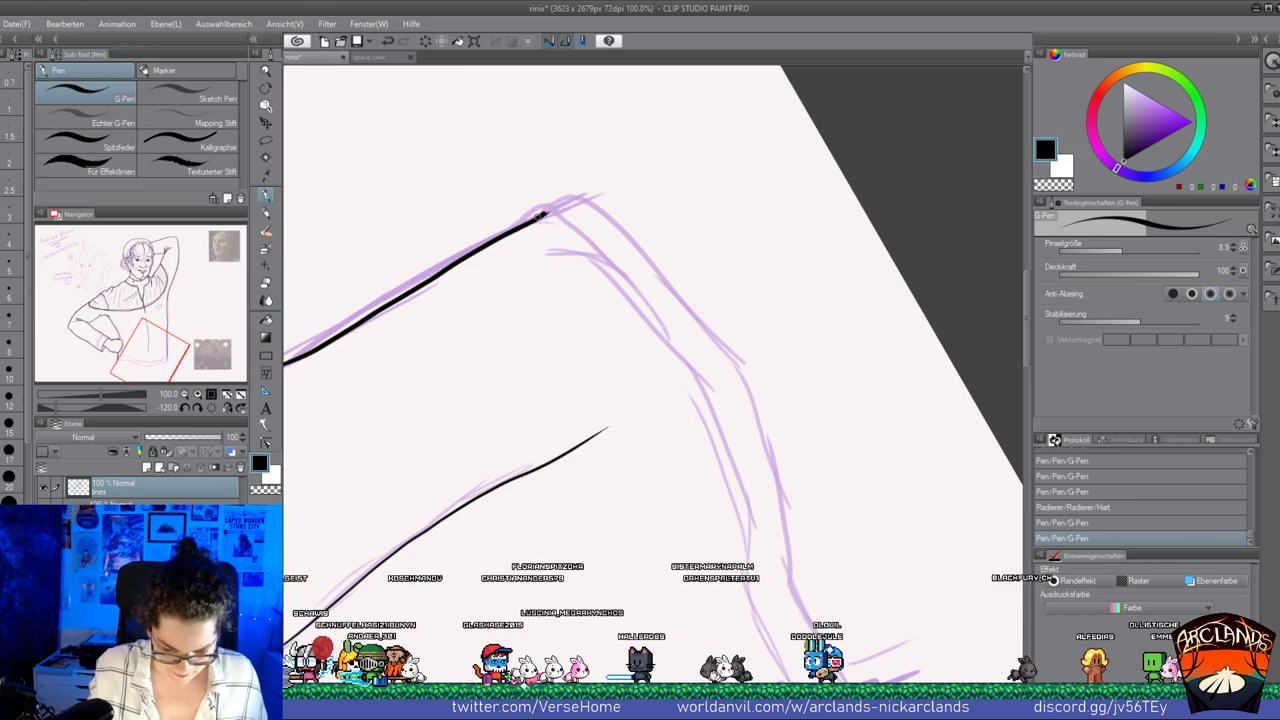
left_click_drag(545, 213, 585, 195)
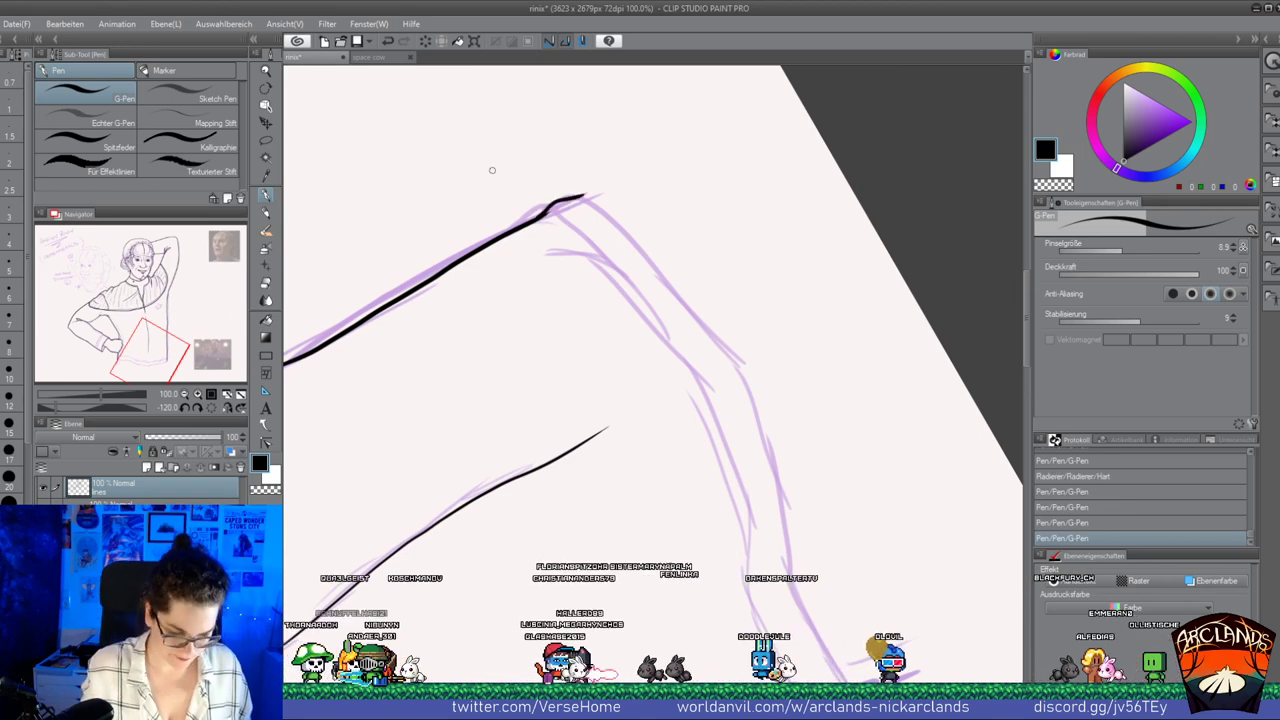
key("ctrl+z")
key("ctrl+z")
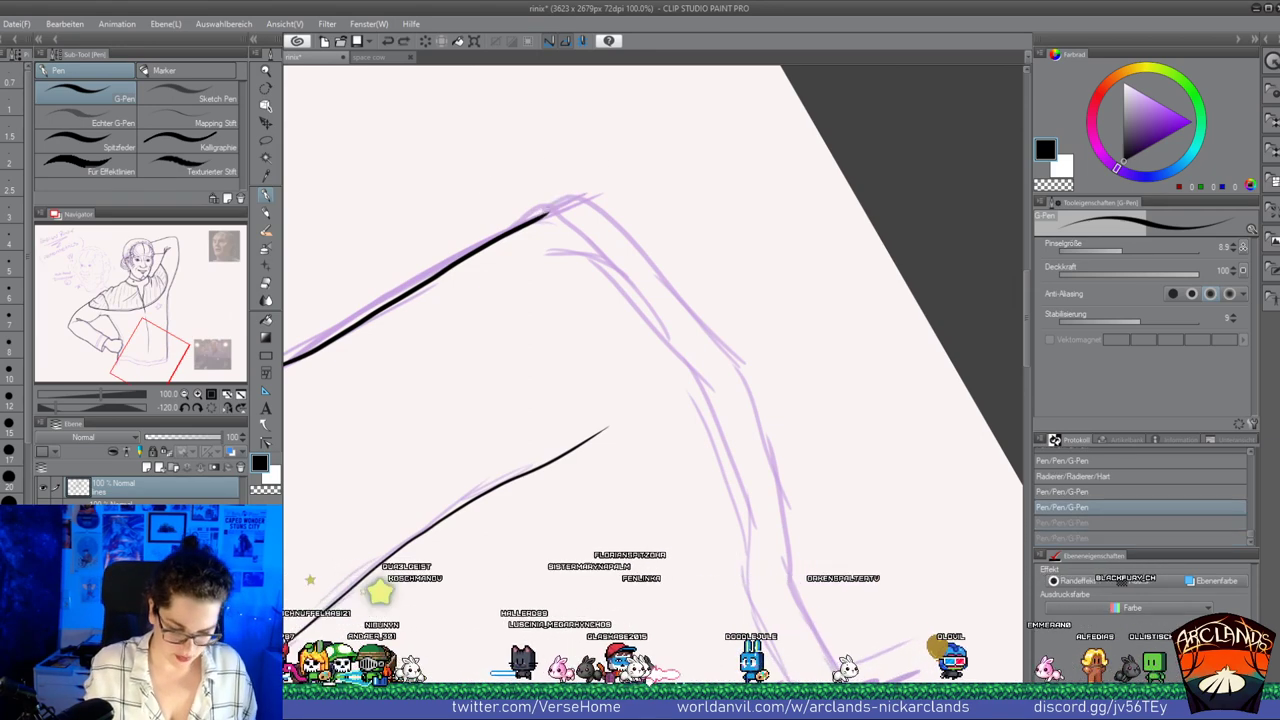
Rotate the canvas, ink the torso's curved hem from the fist to the outer corner, and erase the side line's overshoot below it
left_click(186, 394)
left_click(186, 394)
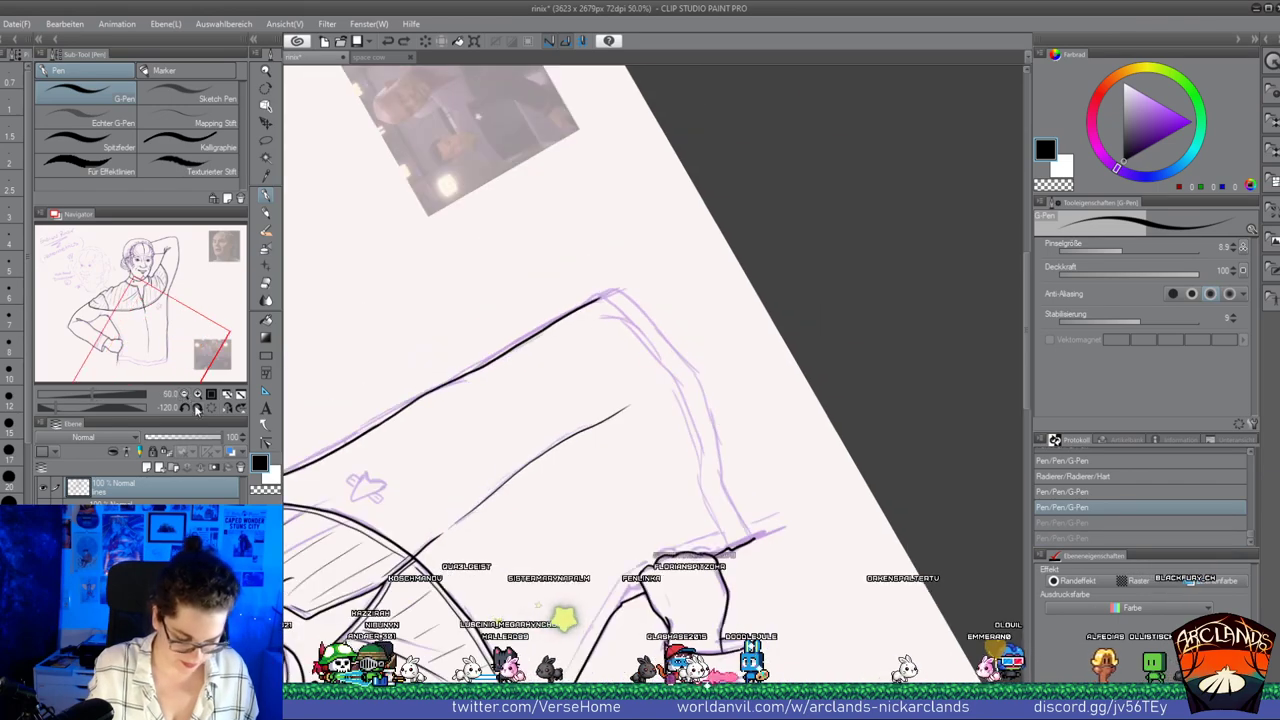
left_click(68, 410)
left_click_drag(68, 410, 75, 409)
left_click(198, 394)
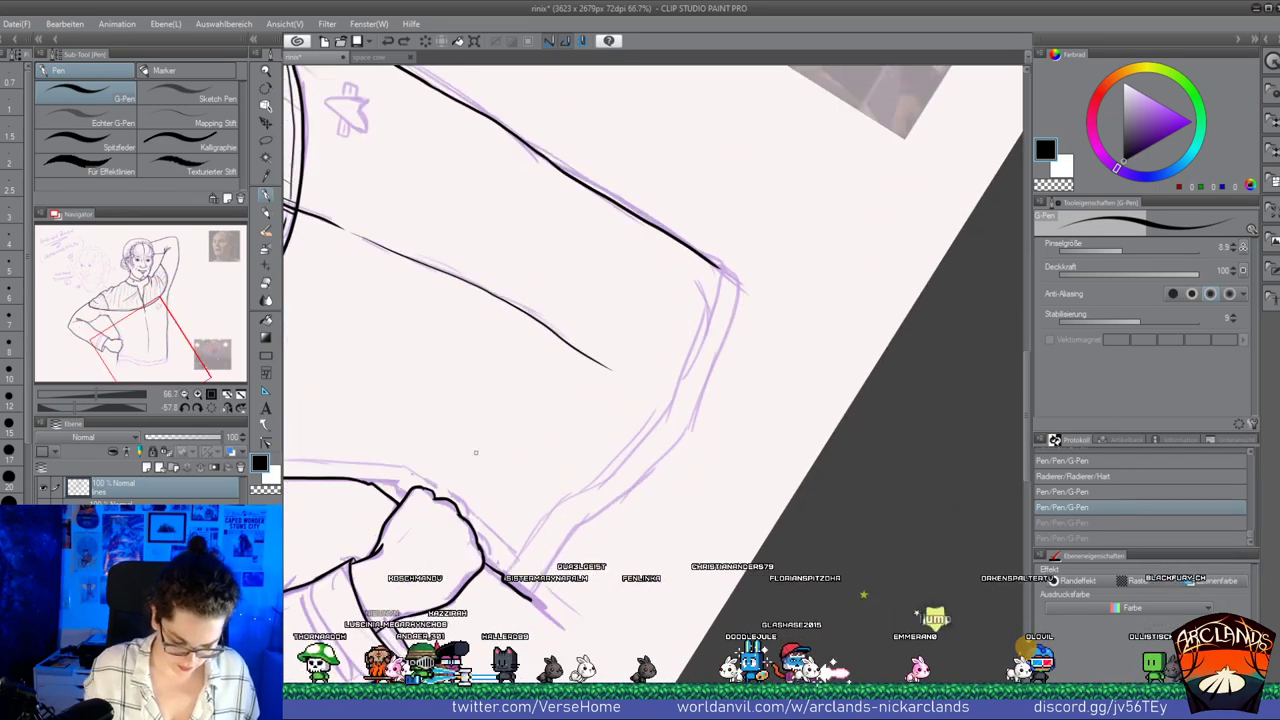
left_click_drag(180, 348, 183, 357)
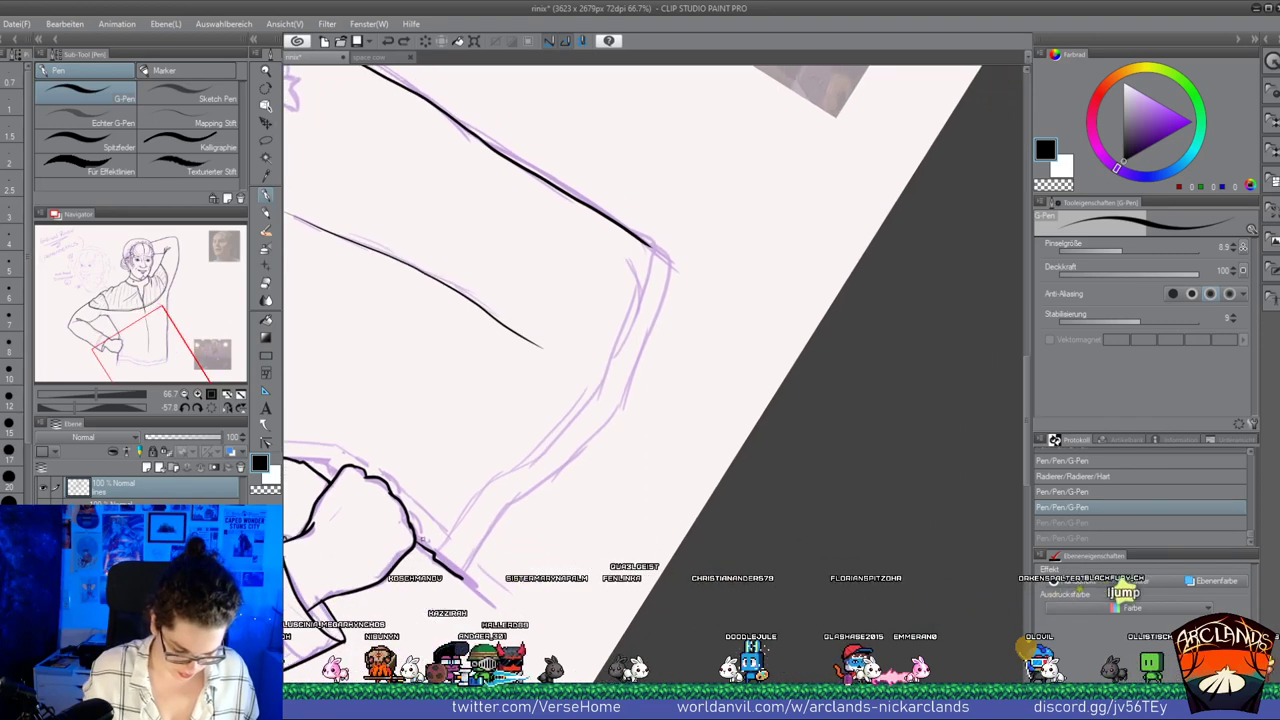
mouse_move(416, 541)
left_mouse_down()
mouse_move(438, 555)
mouse_move(566, 418)
mouse_move(648, 243)
left_mouse_up()
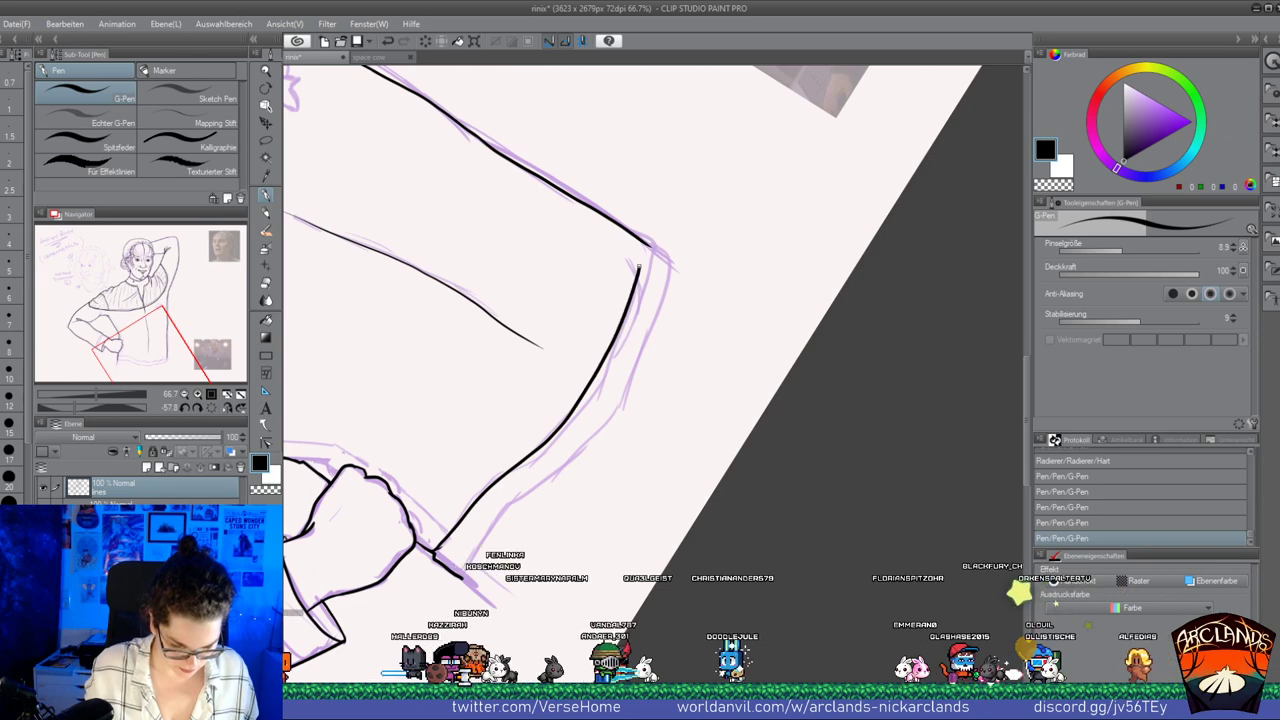
key("e")
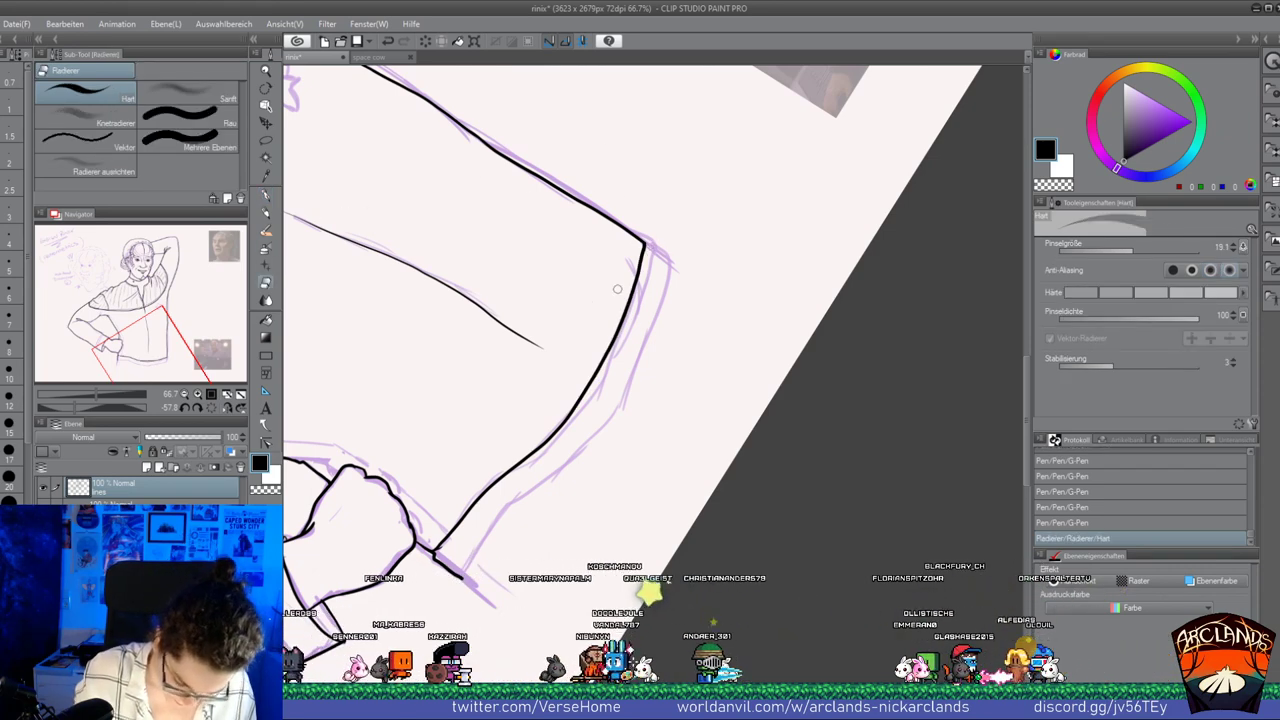
mouse_move(460, 577)
left_mouse_down()
mouse_move(447, 580)
mouse_move(446, 556)
left_mouse_up()
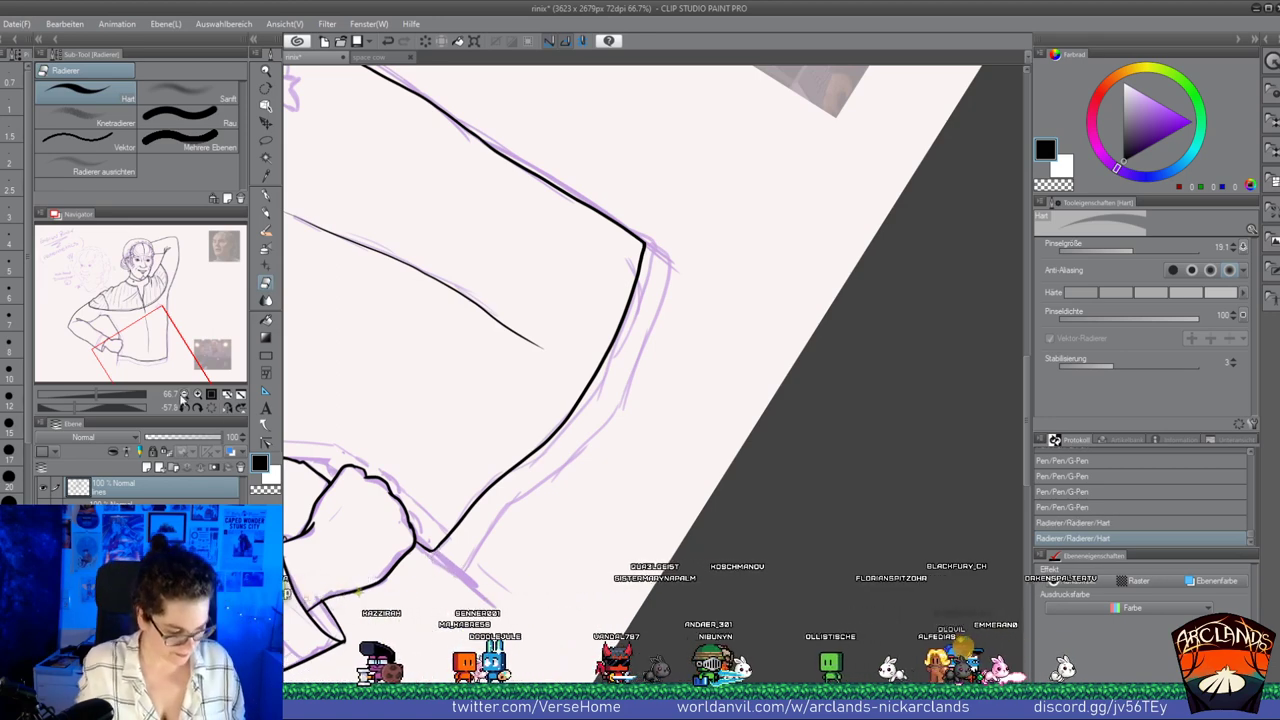
Reset the canvas rotation and ink the undershirt's double centre line with short side marks inside the collar slit
left_click(185, 396)
left_click(185, 397)
left_click(185, 397)
left_click(211, 408)
left_click_drag(176, 327, 183, 285)
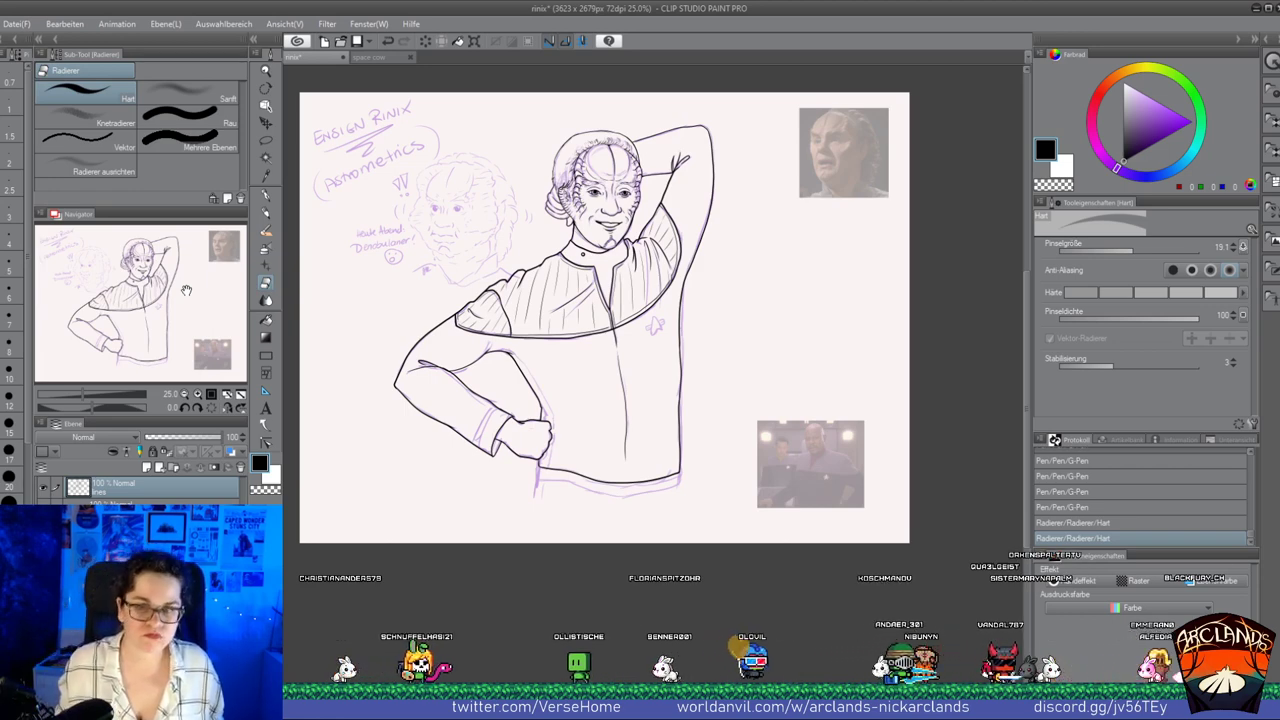
key("ctrl+plus")
key("ctrl+plus")
key("ctrl+plus")
left_click_drag(184, 285, 172, 245)
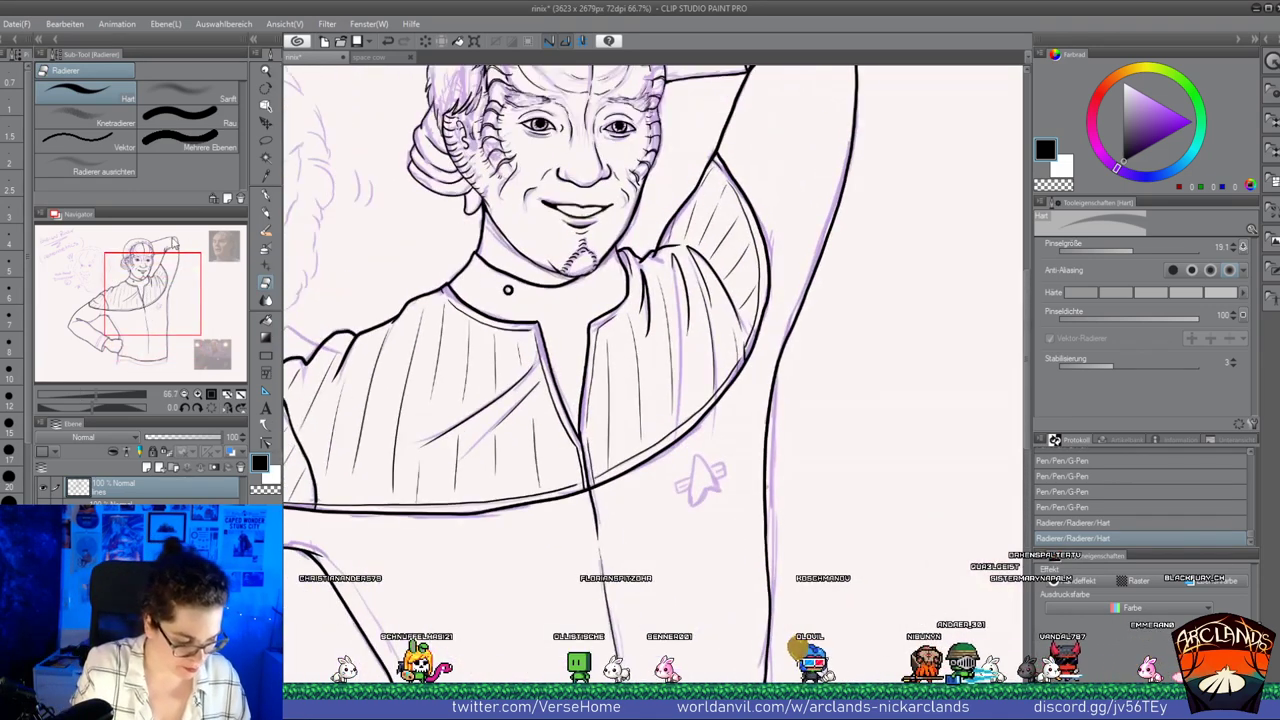
left_click(266, 196)
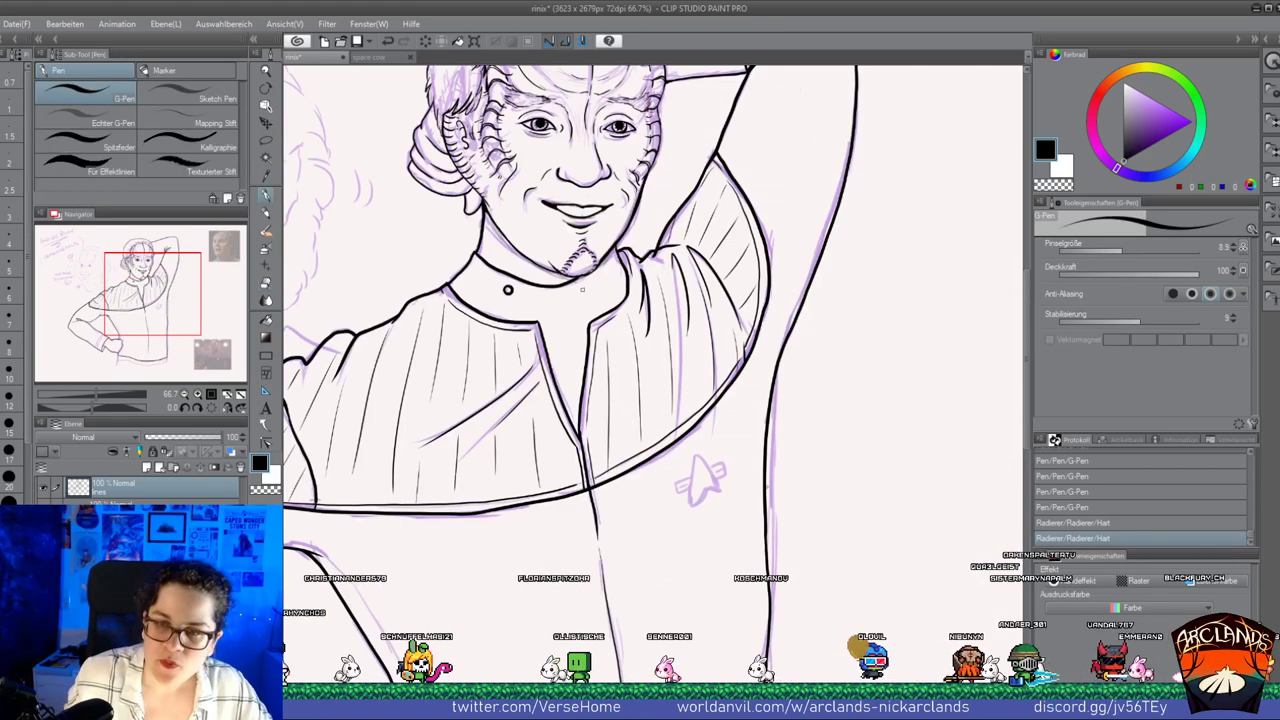
left_click_drag(558, 286, 562, 288)
left_click_drag(562, 287, 580, 436)
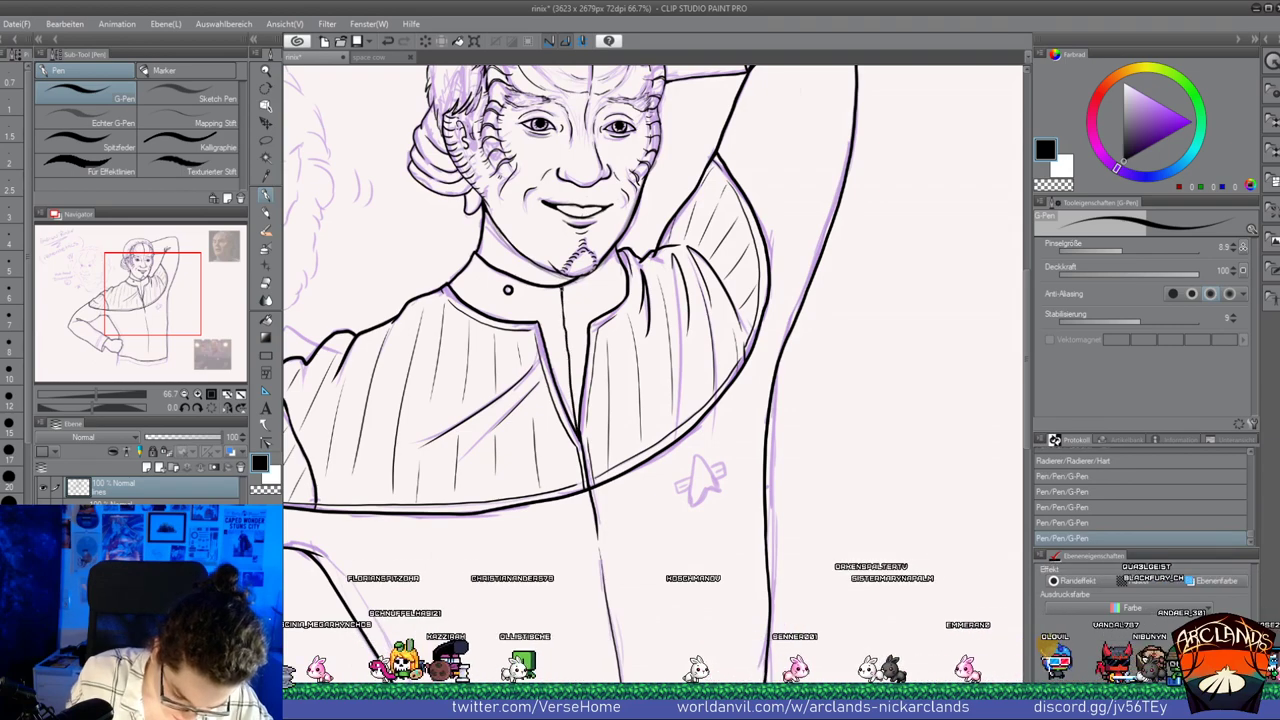
left_click_drag(552, 286, 562, 288)
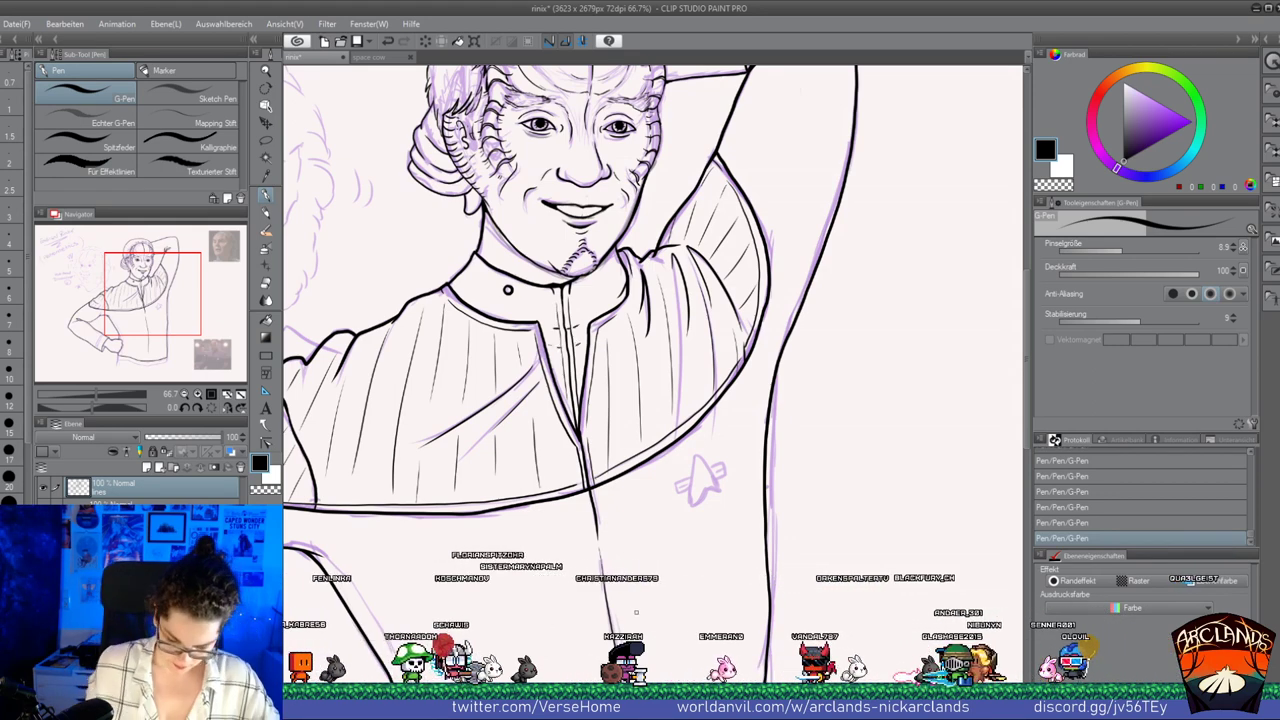
Ink the communicator badge on the chest and a short fold at the armpit, comparing the fold with undo and redo
left_click_drag(178, 302, 187, 324)
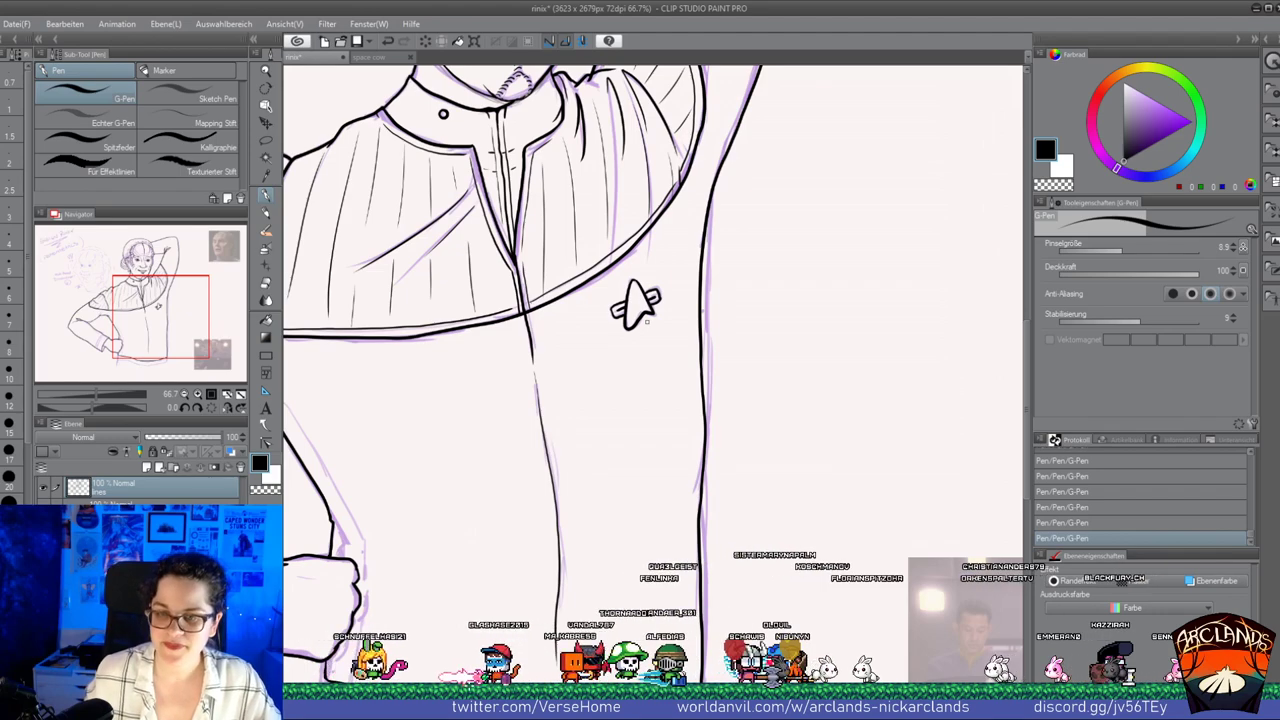
left_click_drag(203, 345, 197, 327)
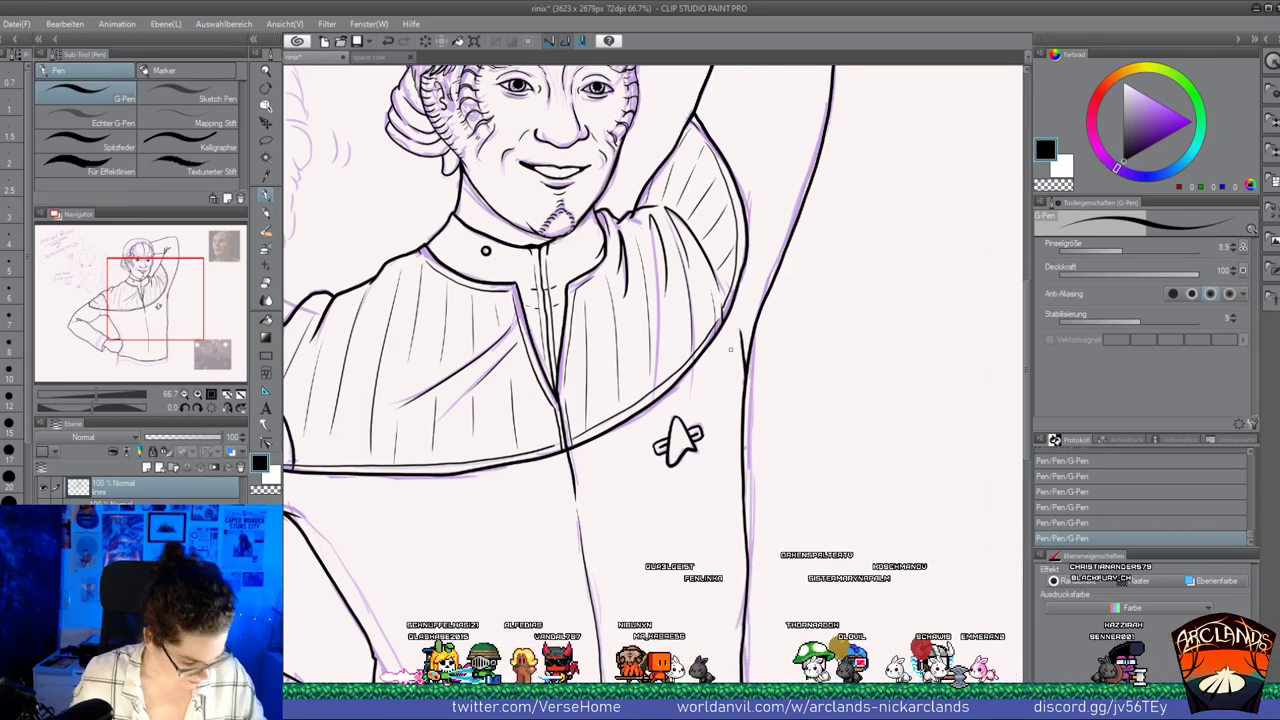
key("ctrl+z")
key("ctrl+z")
key("ctrl+y")
key("ctrl+y")
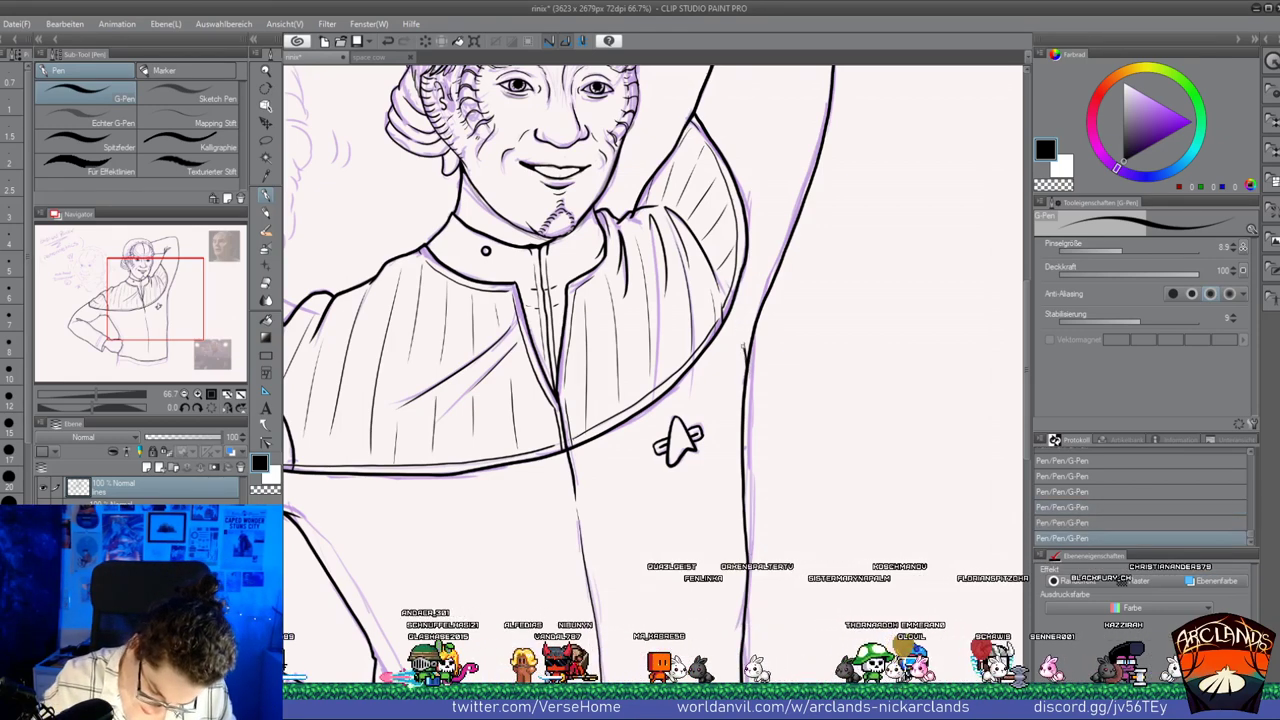
key("ctrl+z")
key("ctrl+z")
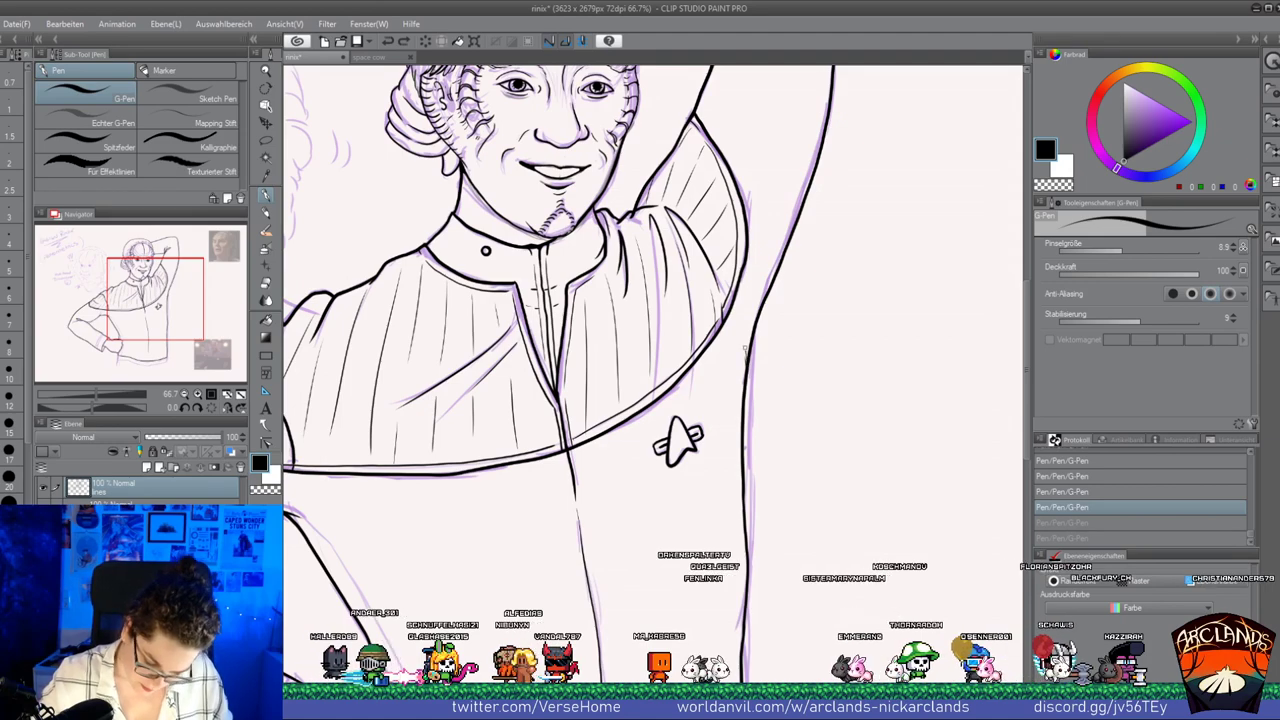
key("ctrl+y")
key("ctrl+y")
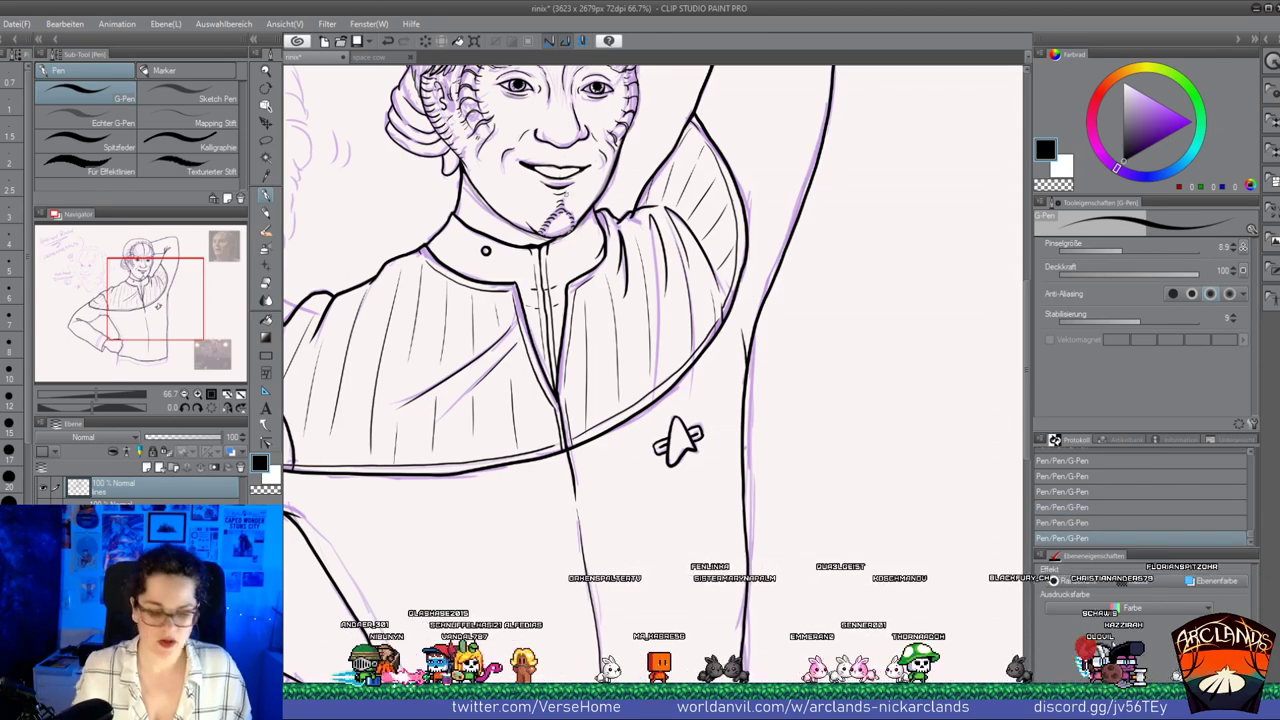
Ink a short, thin fold line inside the raised arm's bent elbow and review the whole figure
left_click_drag(566, 194, 496, 385)
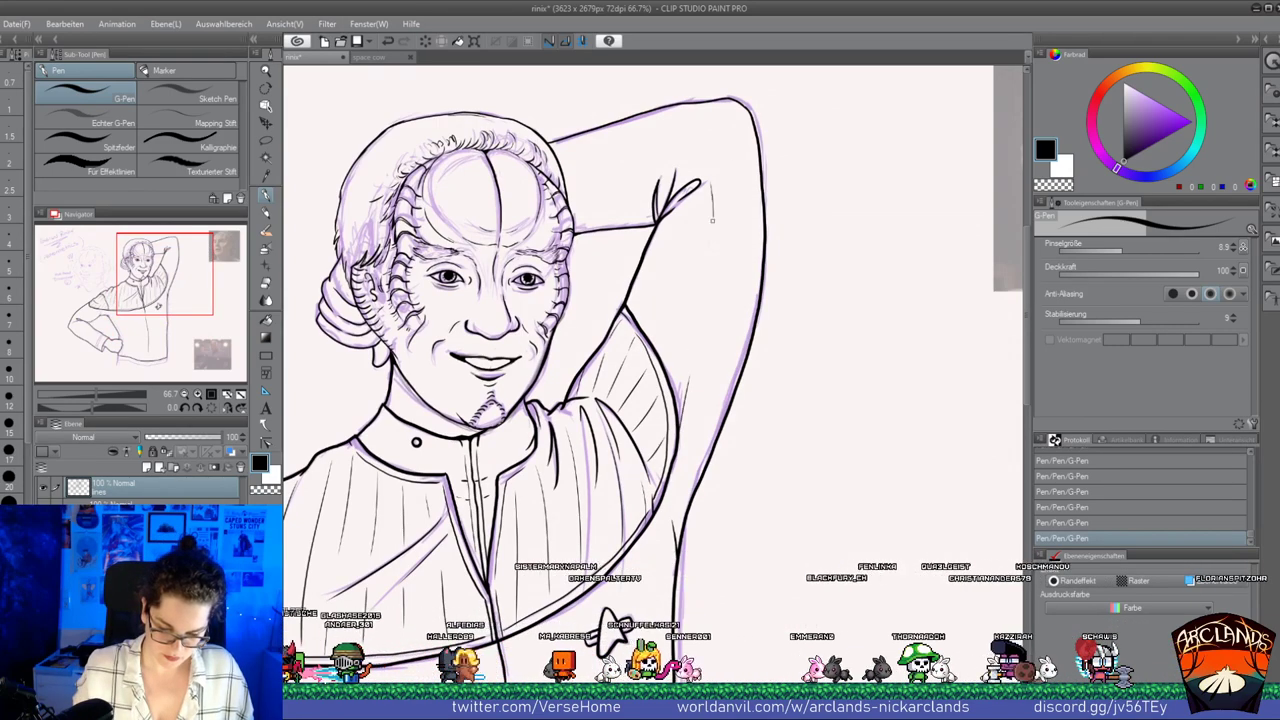
left_click(183, 397)
left_click(183, 397)
left_click_drag(180, 323, 169, 348)
left_click(187, 397)
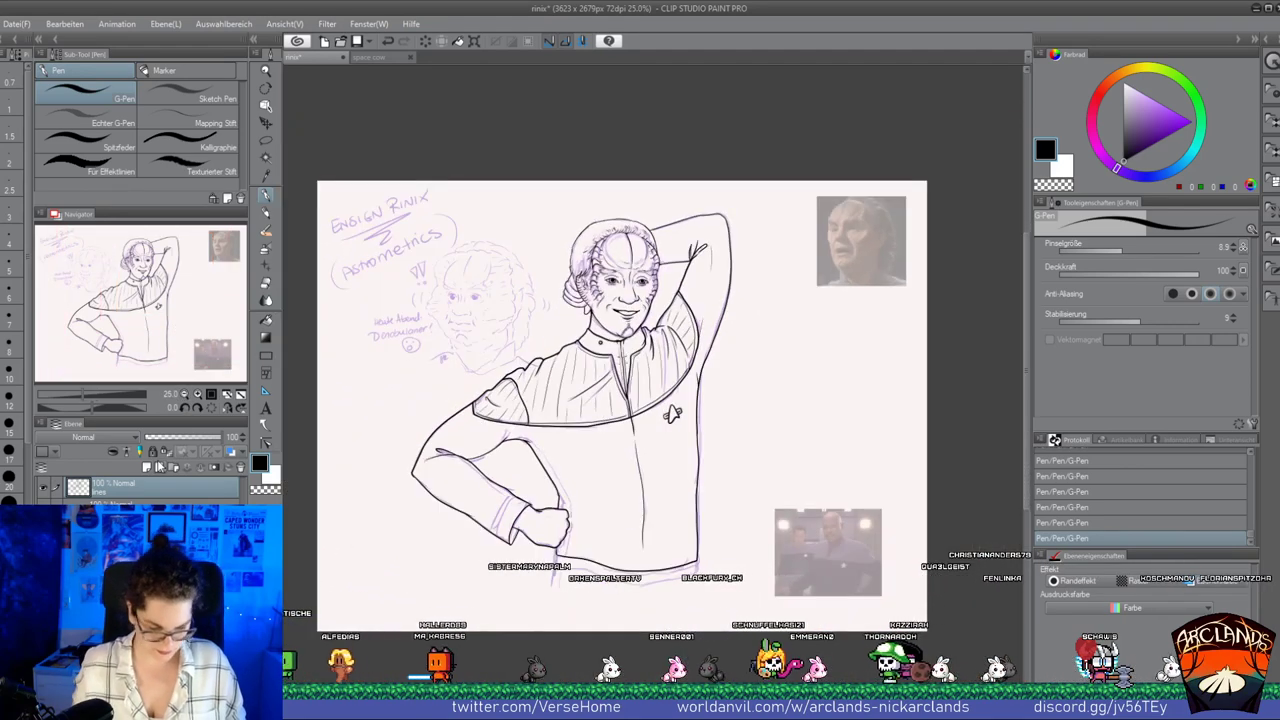
Look over the torso and upper body, and hide the figure's purple sketch layer beneath the line art
left_click(198, 396)
left_click(198, 396)
left_click_drag(204, 298, 198, 320)
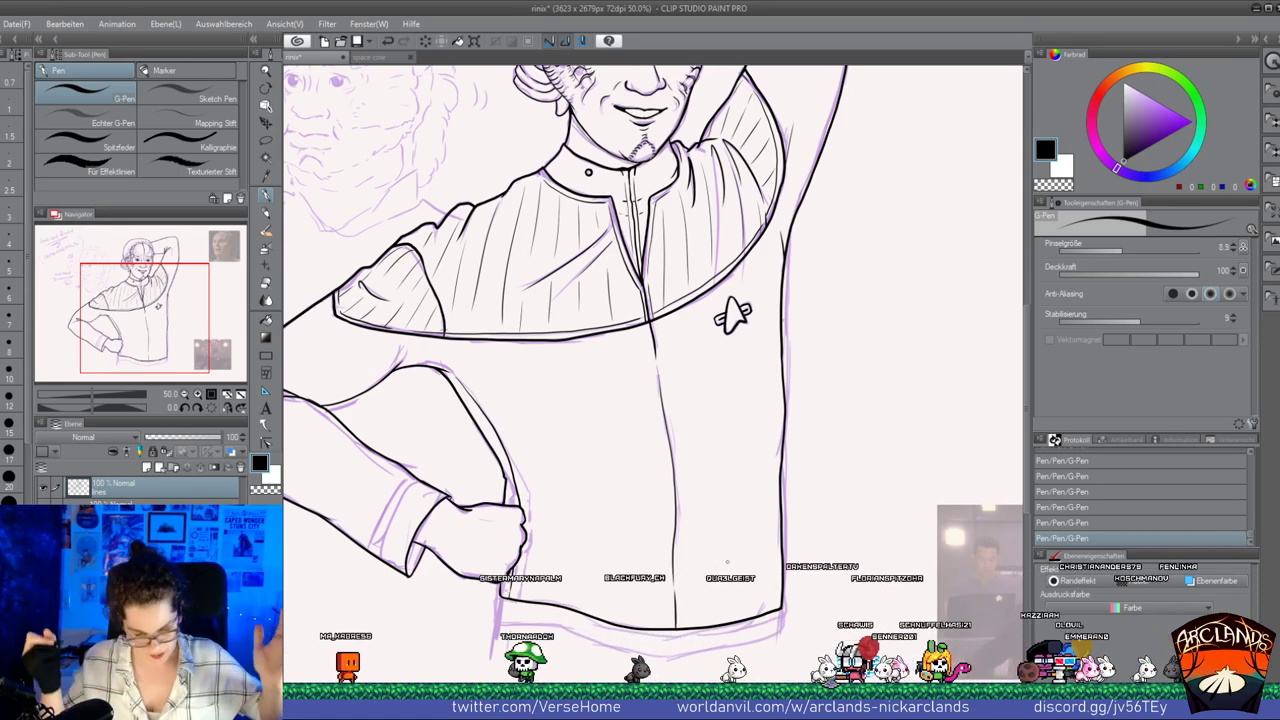
left_click_drag(156, 335, 150, 323)
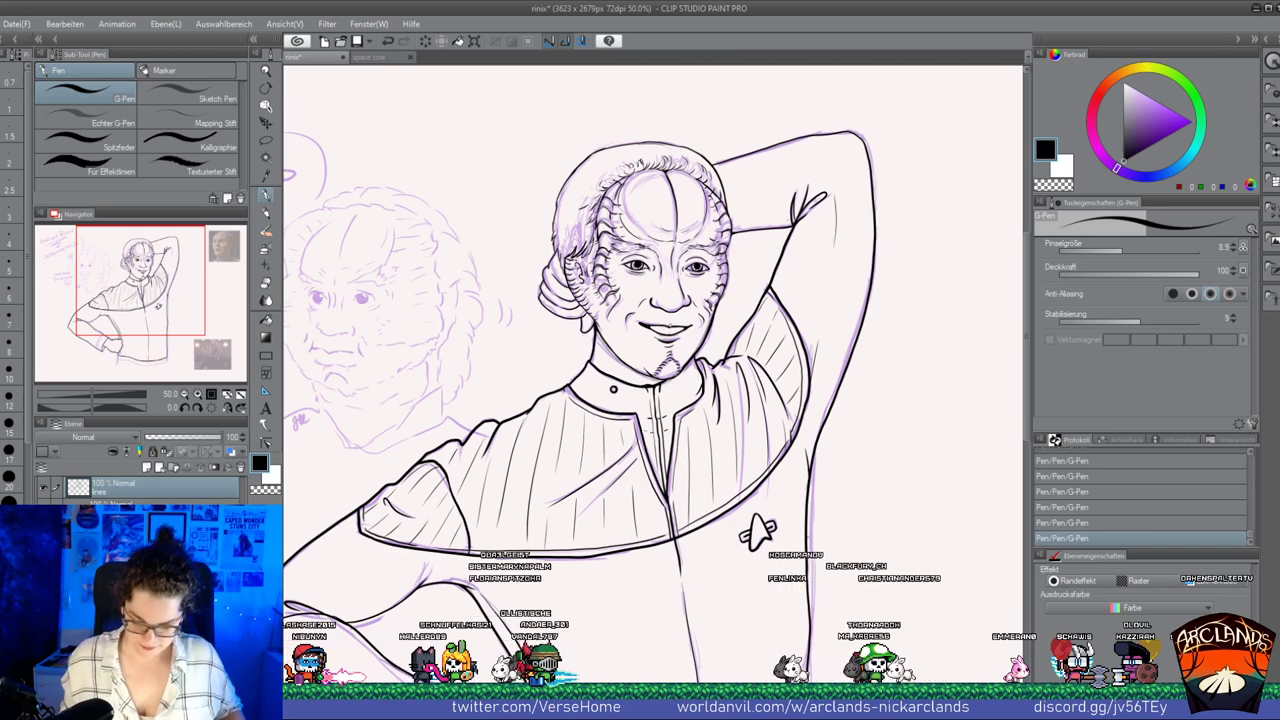
left_click(43, 509)
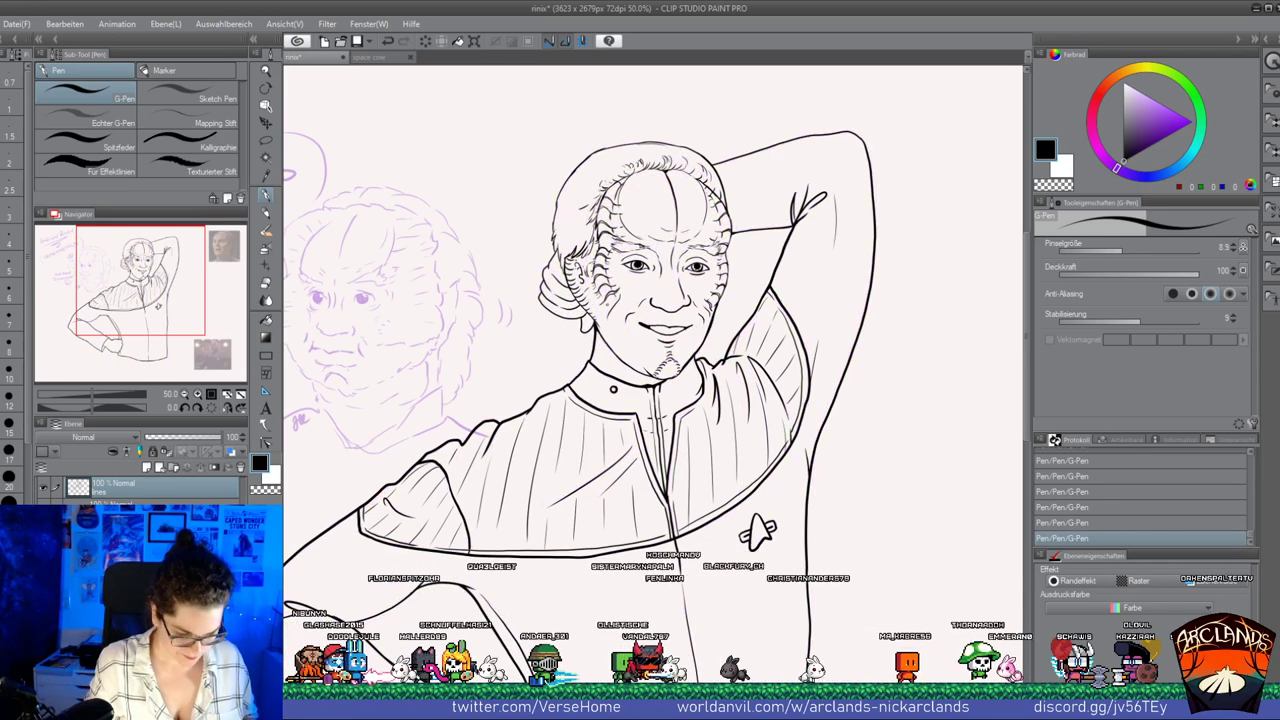
Hide the remaining purple face sketch and bring the mirrored view of the head's line art up close
left_click(43, 529)
left_click_drag(191, 317, 185, 322)
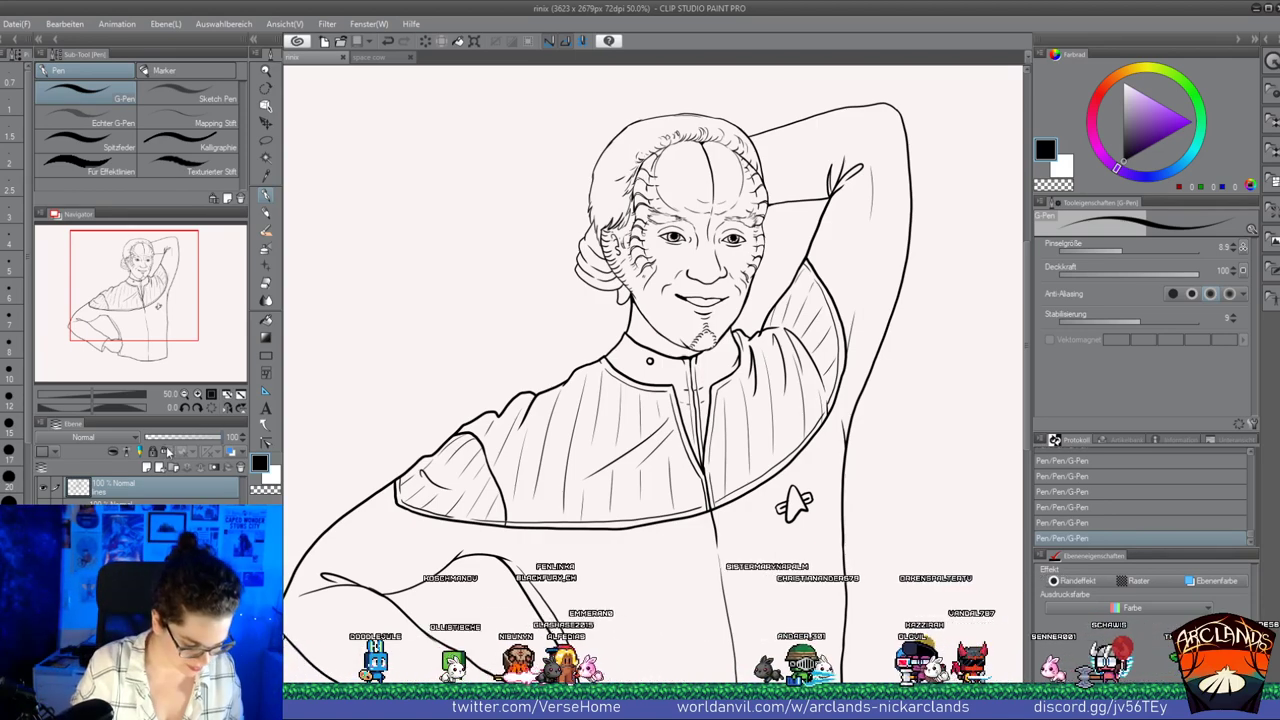
left_click(198, 395)
left_click_drag(140, 280, 145, 248)
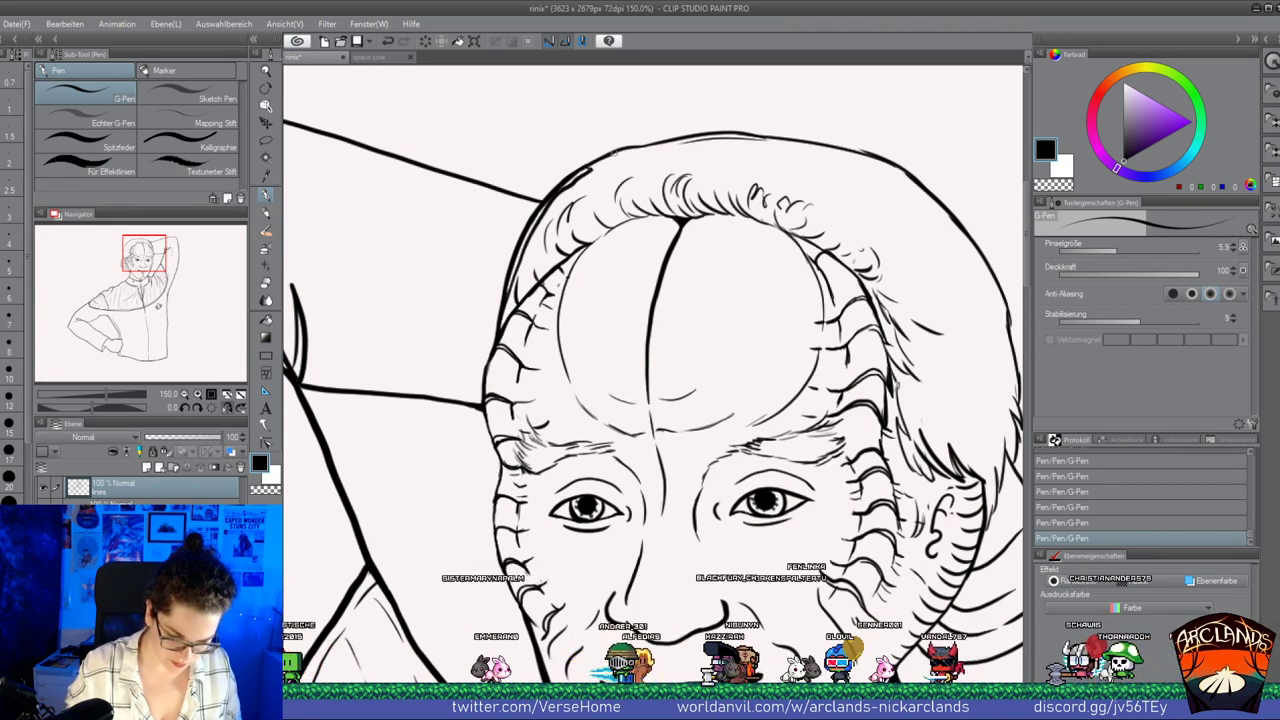
Erase the end of the raised arm's upper line at the hair and re-ink it to meet the head outline
key("e")
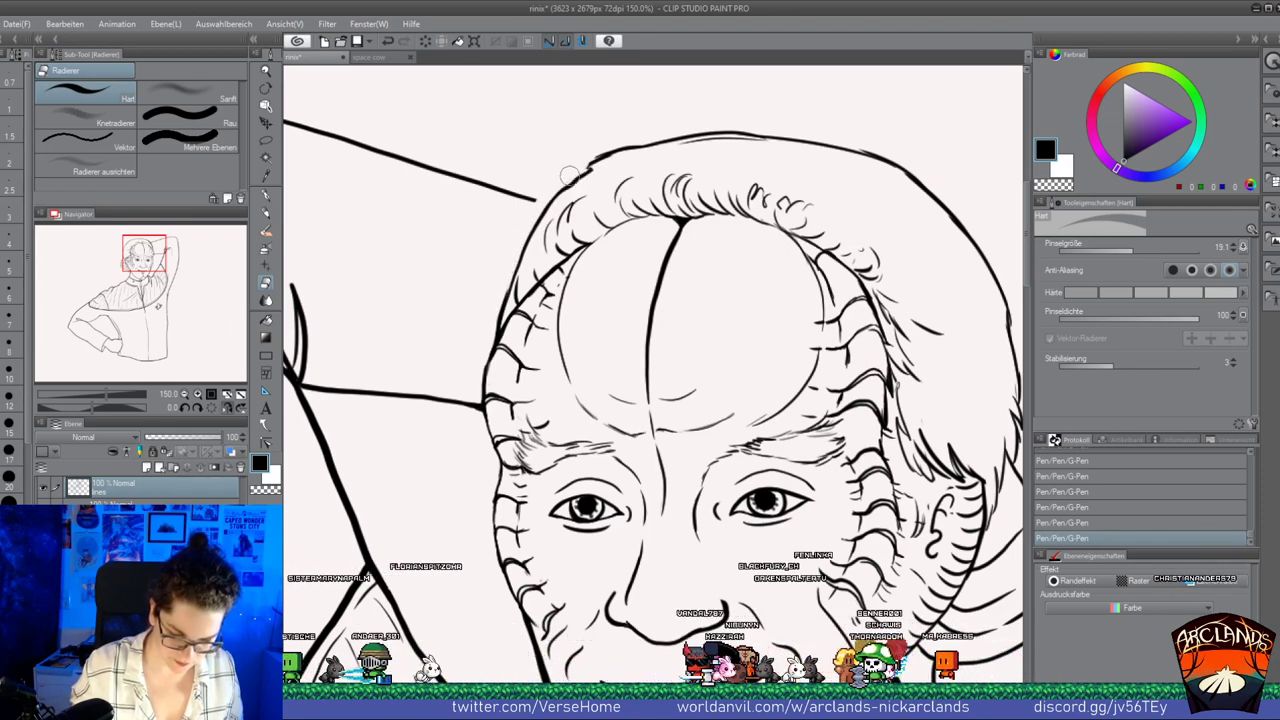
left_click(266, 193)
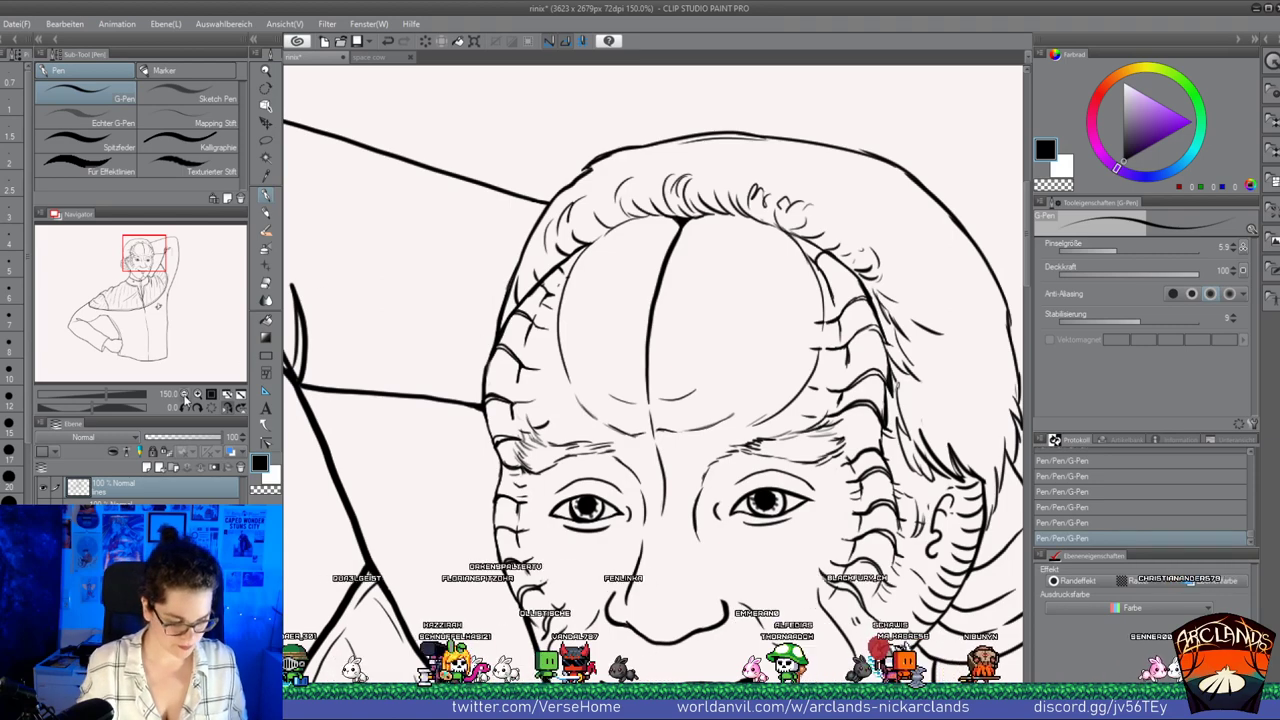
left_click(184, 394)
left_click(184, 394)
left_click_drag(162, 281, 165, 298)
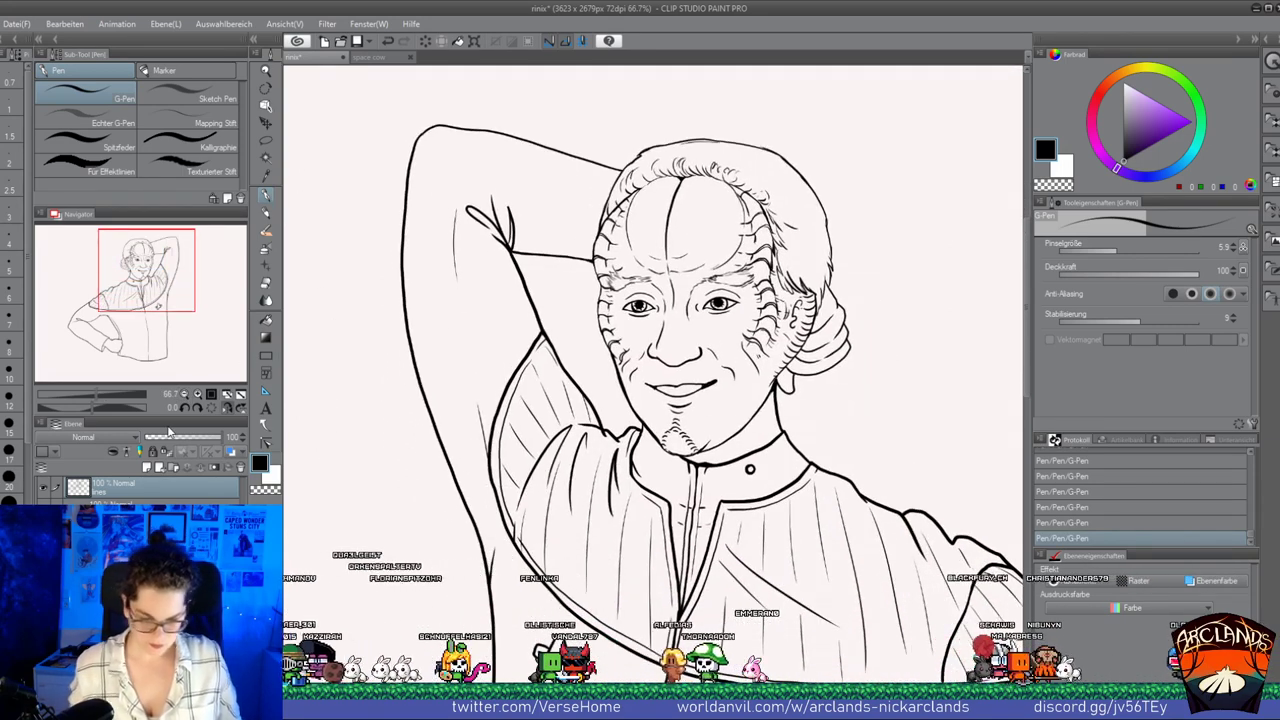
Smooth the hair outline beside the raised arm by inking over it, erasing the stray bumps and redrawing the arm junction
left_click(198, 395)
left_click(198, 395)
left_click_drag(149, 272, 147, 251)
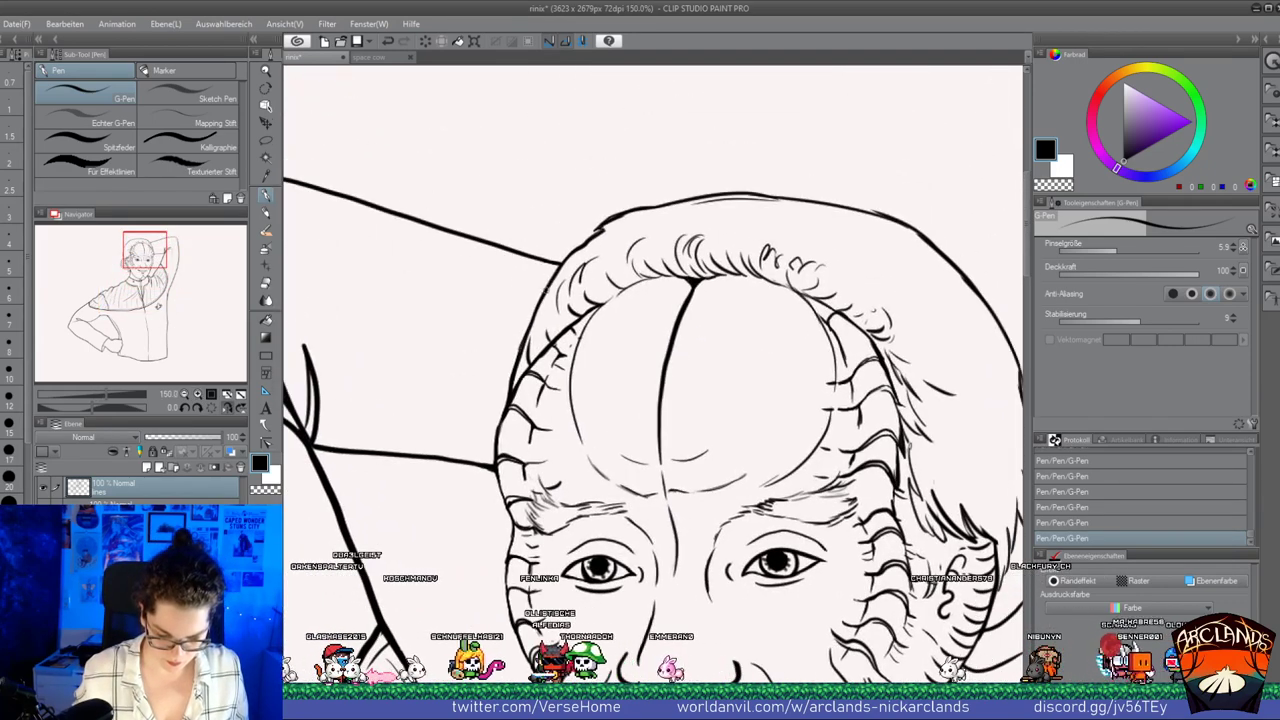
left_click_drag(634, 217, 666, 206)
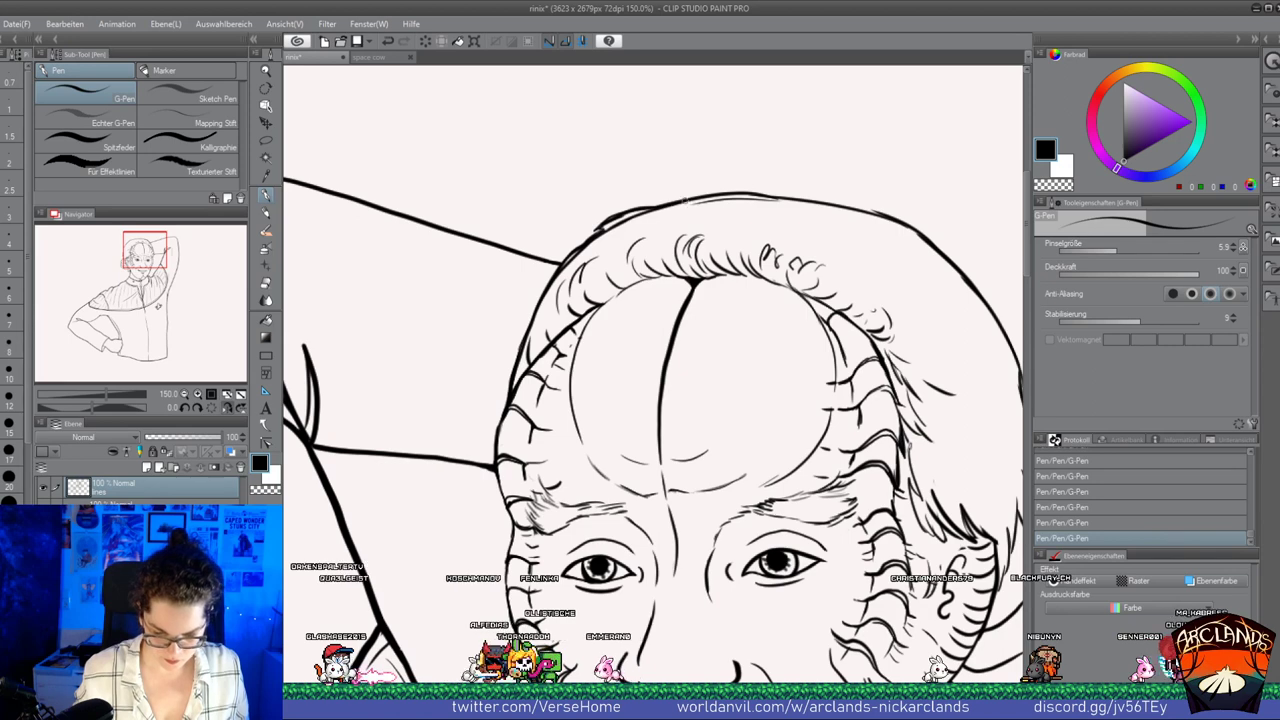
key("e")
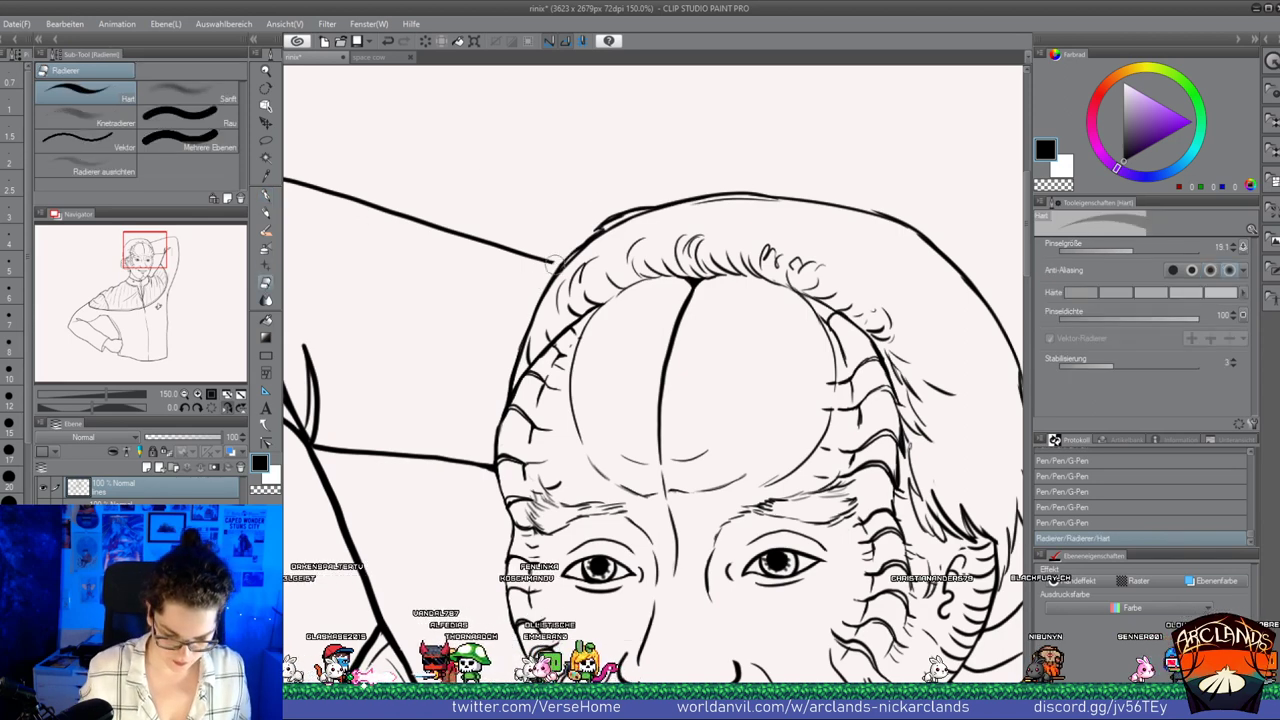
left_click_drag(588, 228, 643, 203)
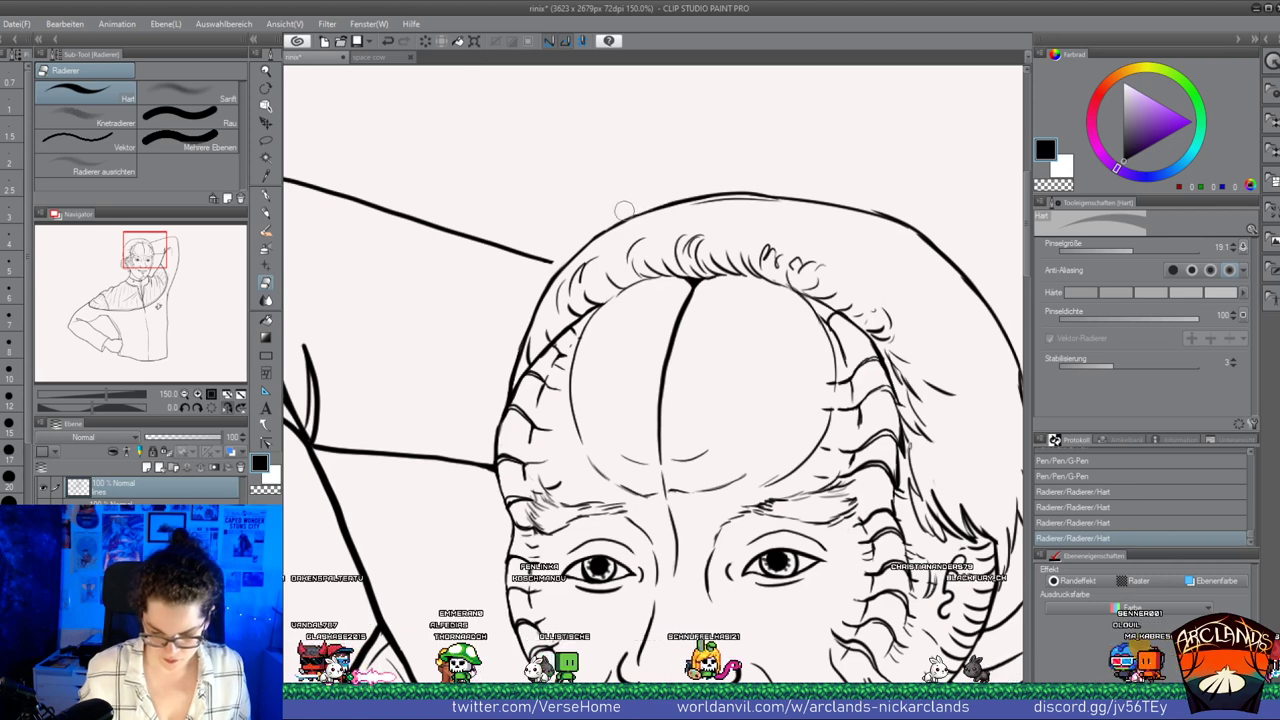
key("p")
mouse_move(548, 260)
left_mouse_down()
mouse_move(568, 267)
mouse_move(594, 241)
left_mouse_up()
left_click_drag(564, 265, 551, 288)
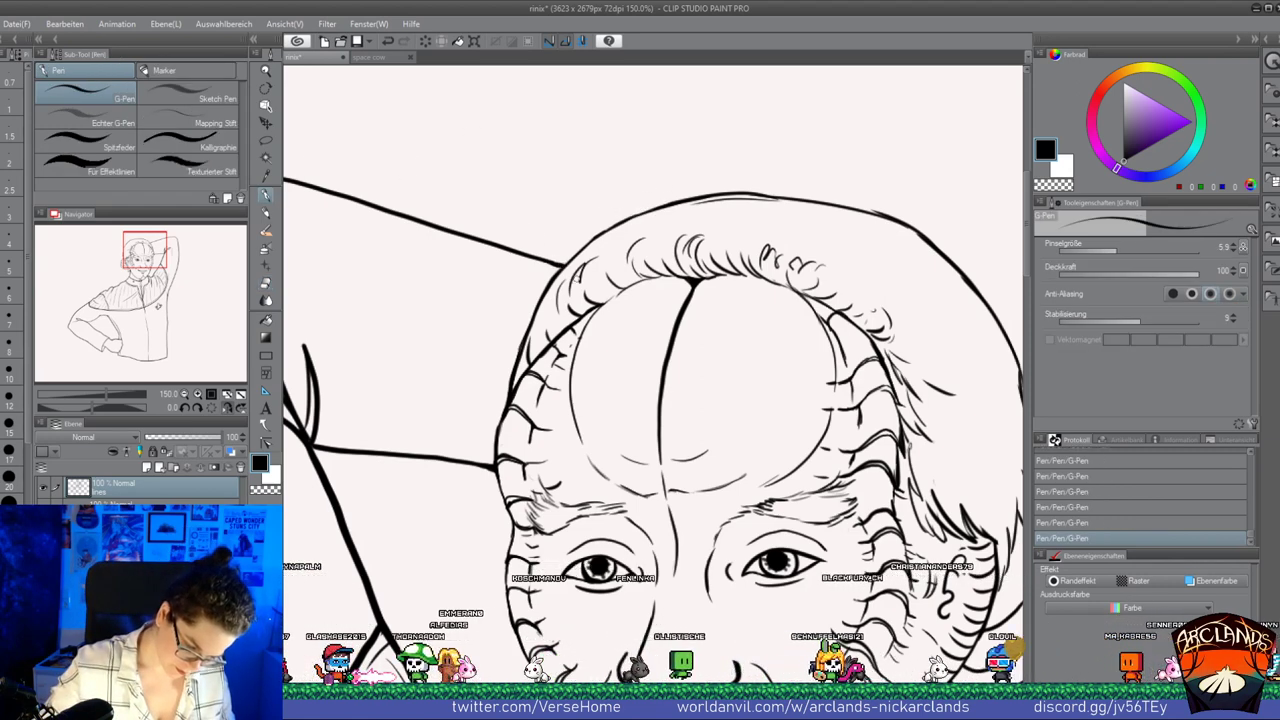
Create a new layer folder next to the line art layer and name it
left_click(185, 395)
left_click(185, 395)
left_click(185, 395)
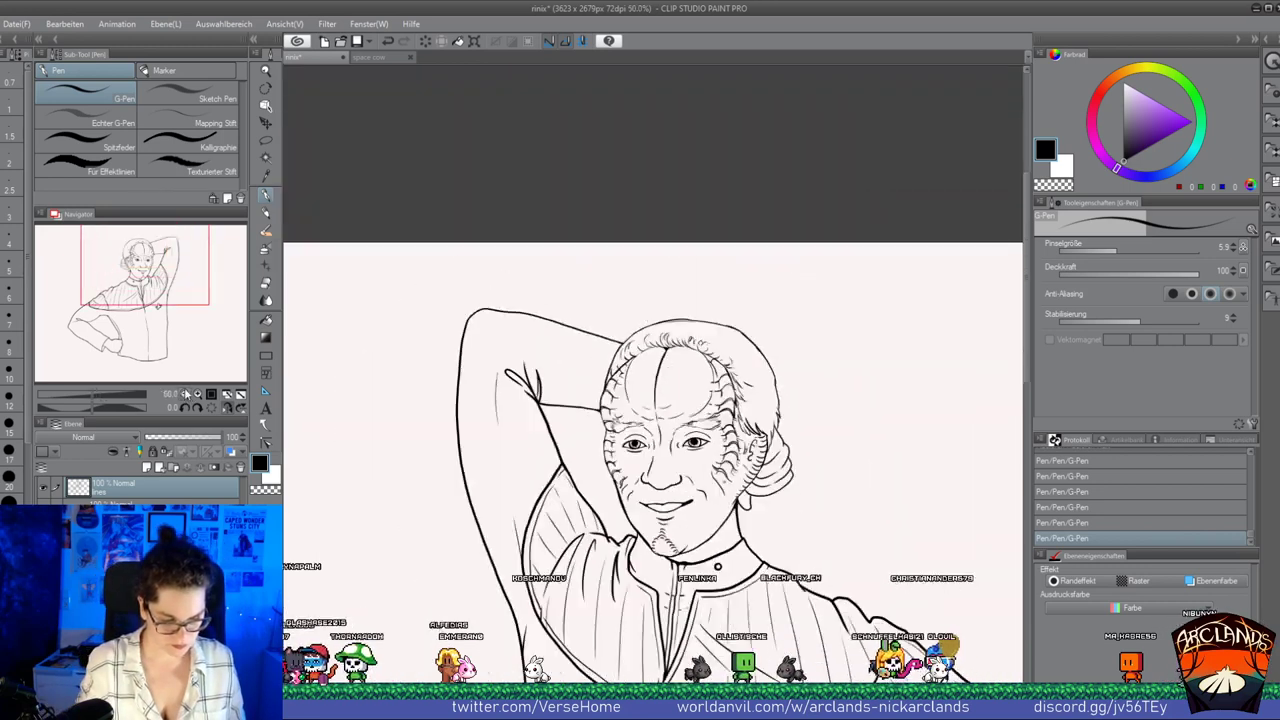
left_click_drag(163, 301, 164, 314)
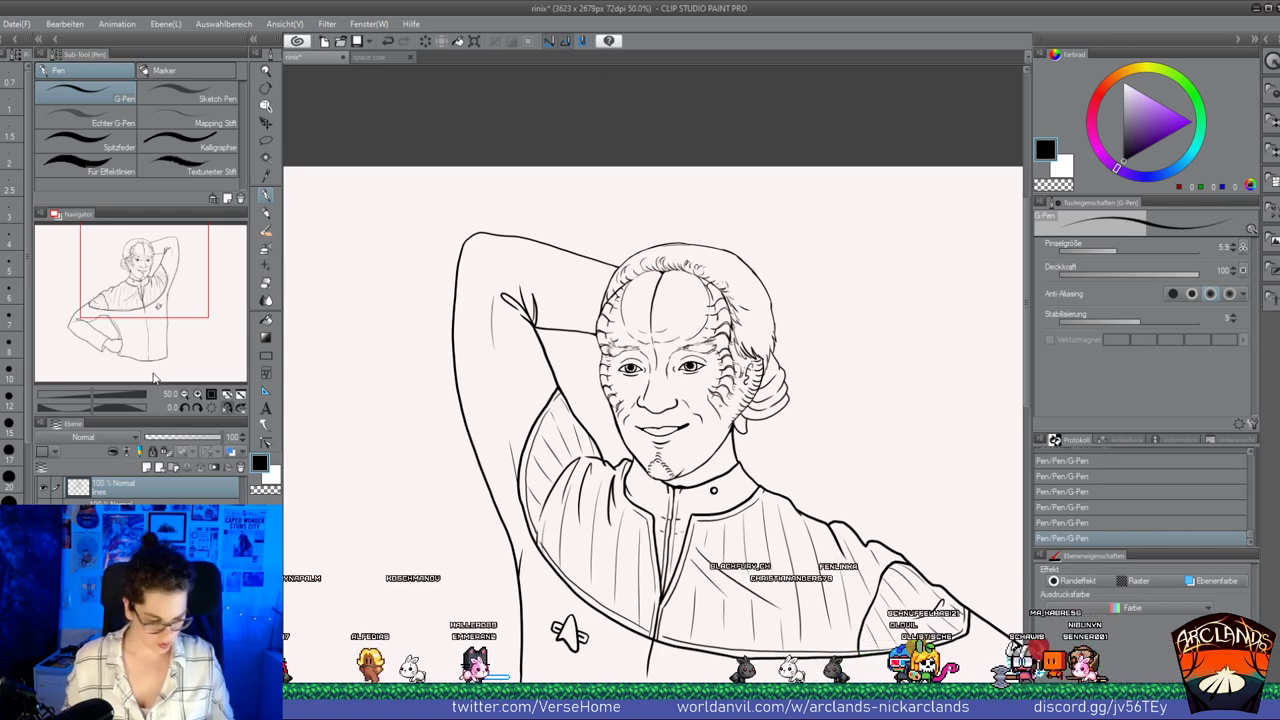
left_click(98, 510)
left_click(173, 467)
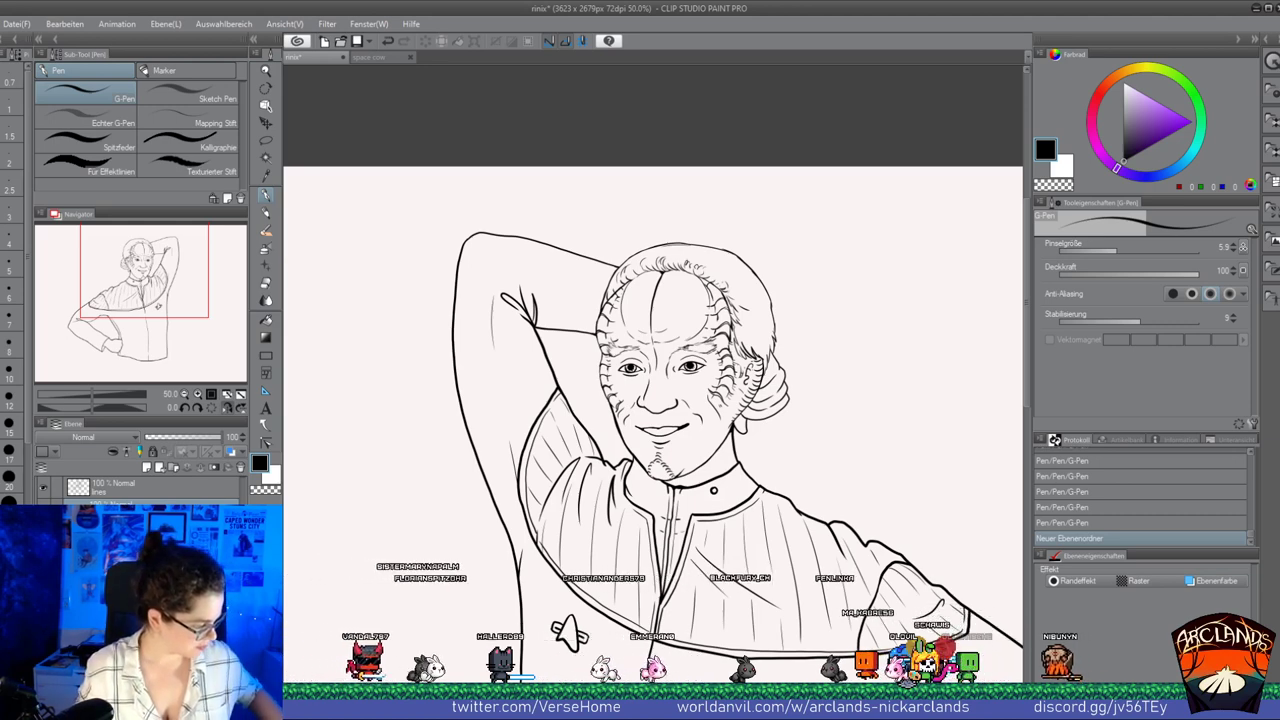
key("Return")
Add a new raster layer for the flat colours and set the line art layer as the reference layer
left_click(146, 467)
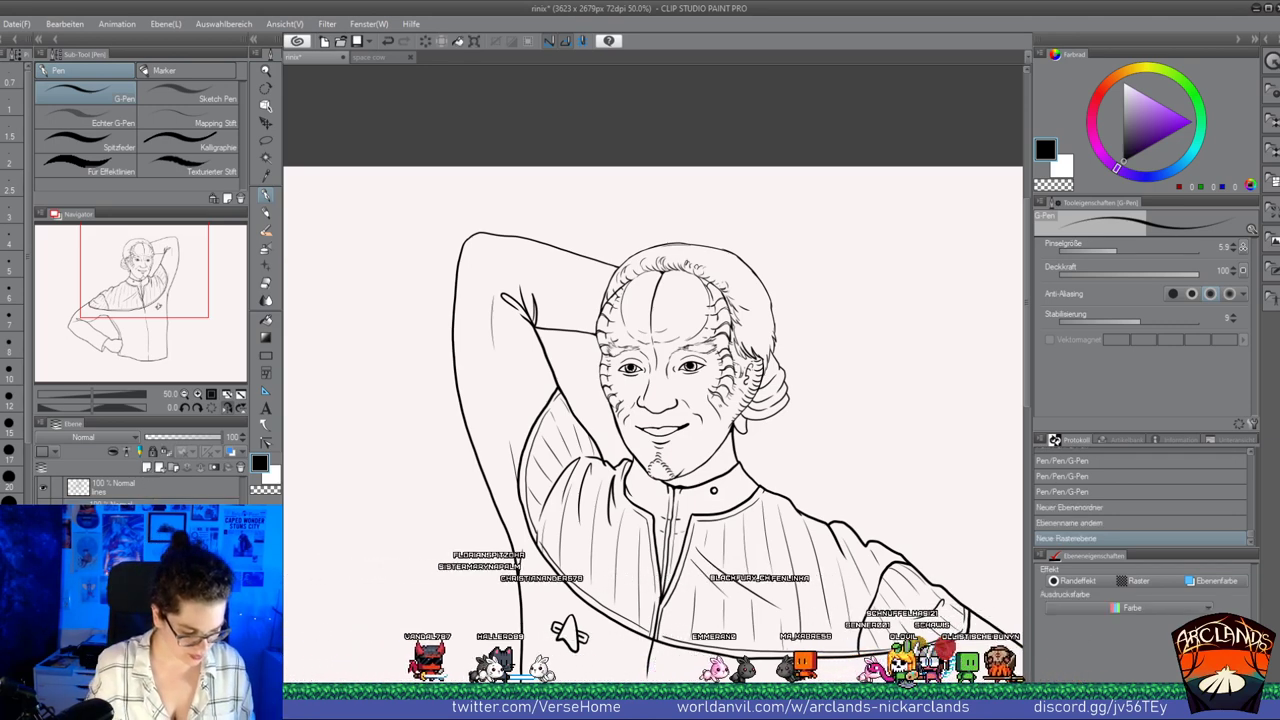
left_click(143, 494)
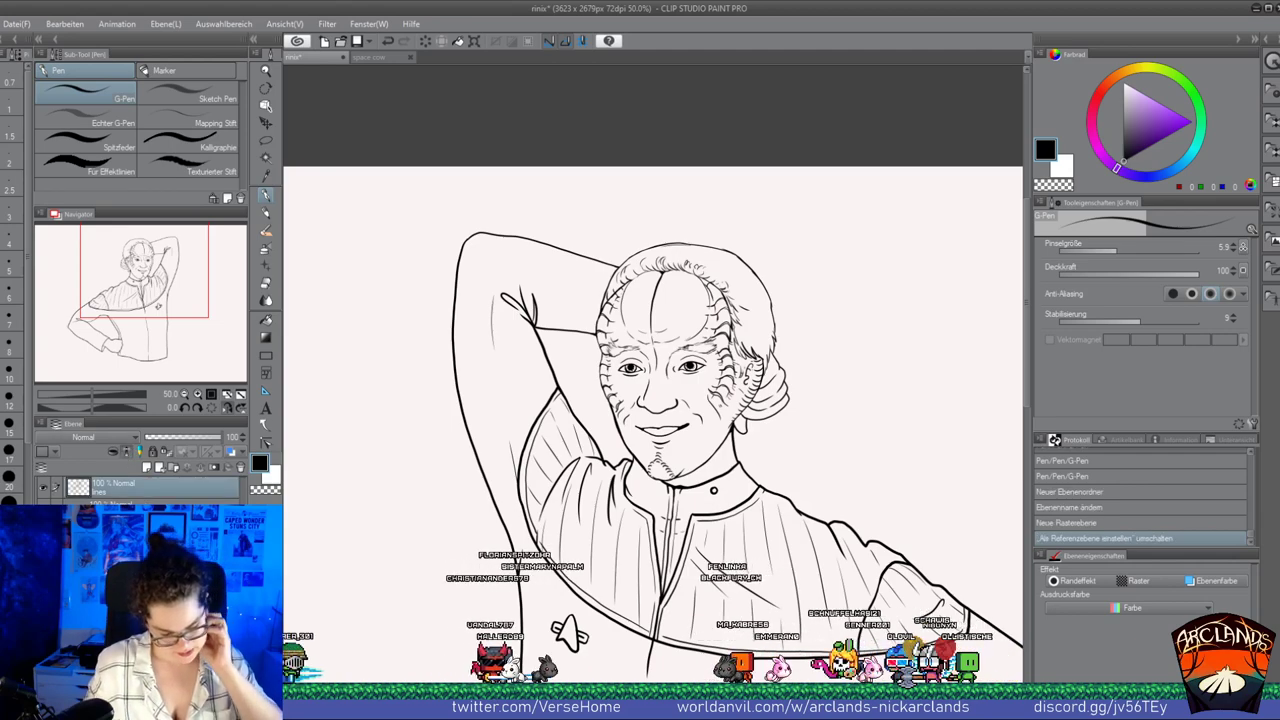
left_click(126, 452)
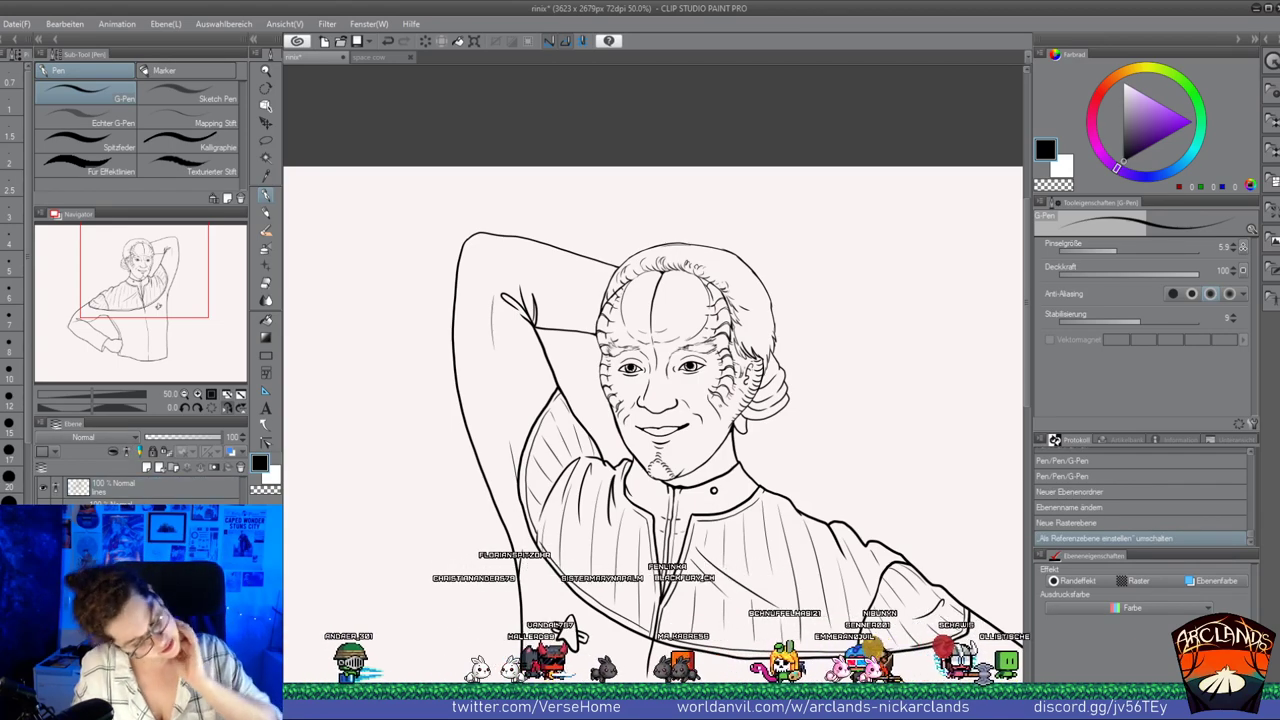
Show the whole figure and choose a near-black blue drawing colour of about RGB 12, 12, 19
key("ctrl+minus")
key("ctrl+minus")
left_click_drag(194, 325, 196, 355)
key("ctrl+plus")
left_click(1129, 154)
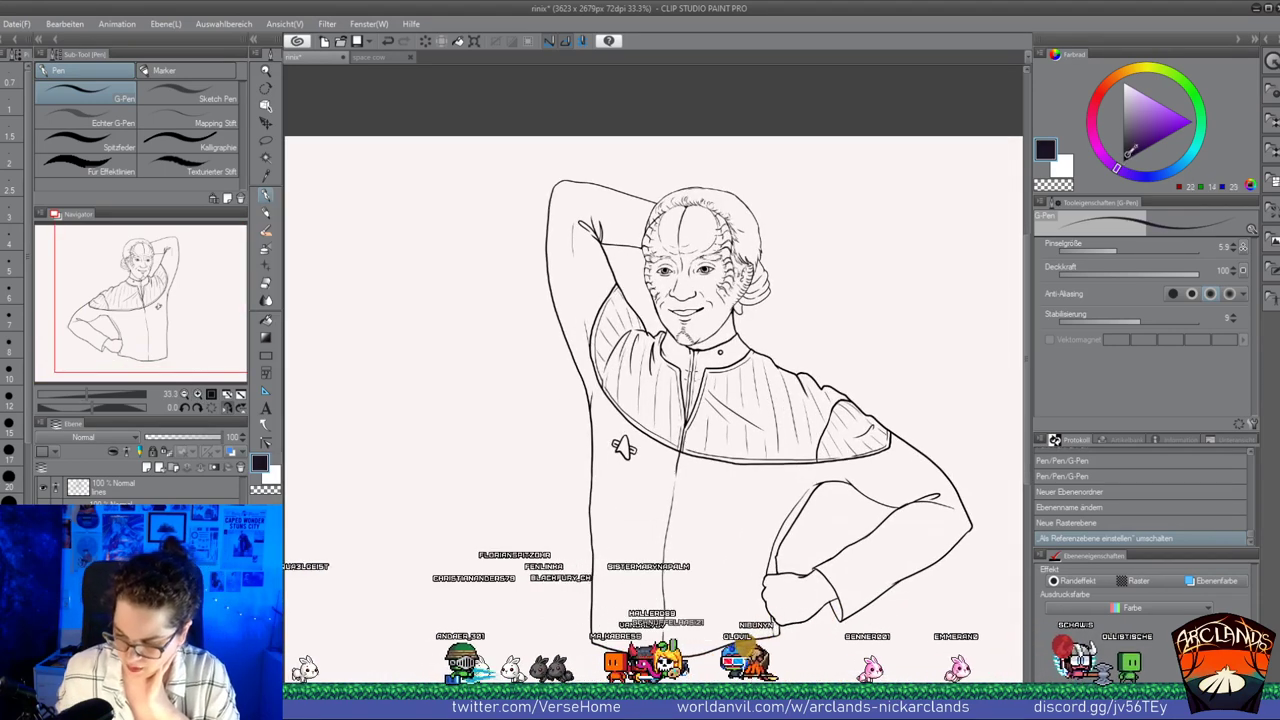
left_click_drag(1117, 169, 1142, 177)
left_click(1131, 153)
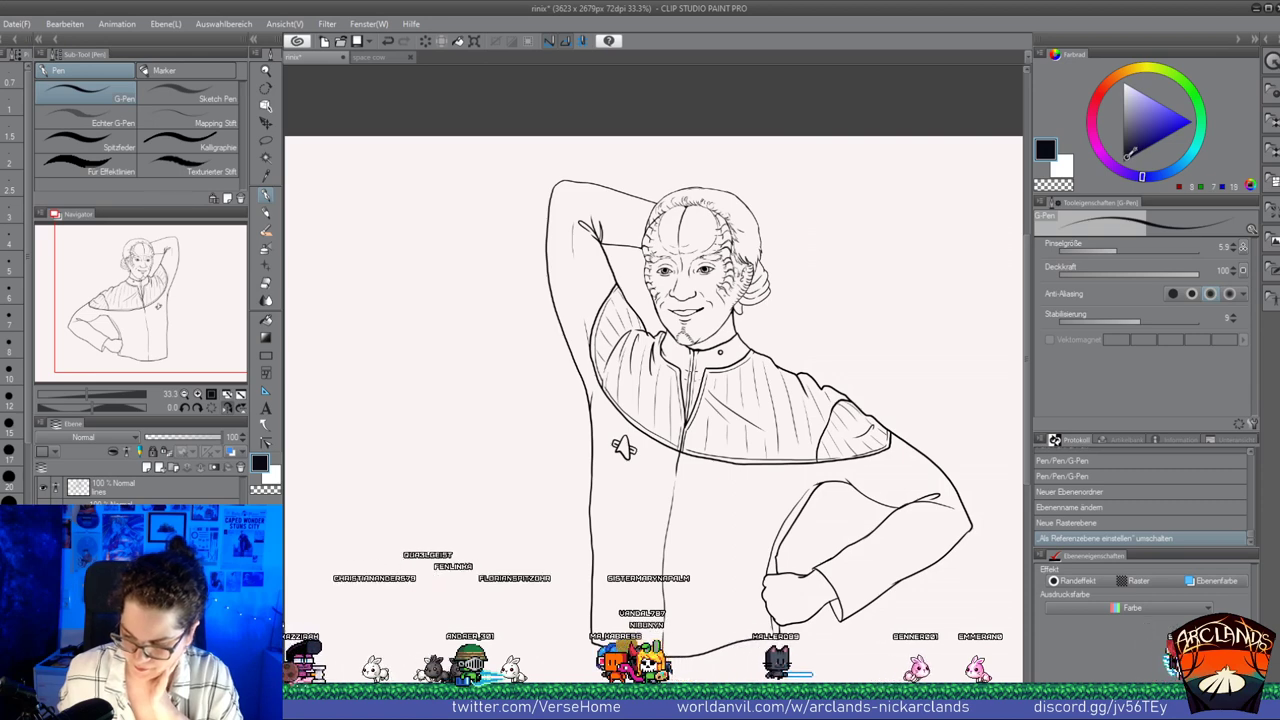
Try filling the uniform's torso and sleeves with several slightly different near-black blues, undoing each fill
left_click(267, 320)
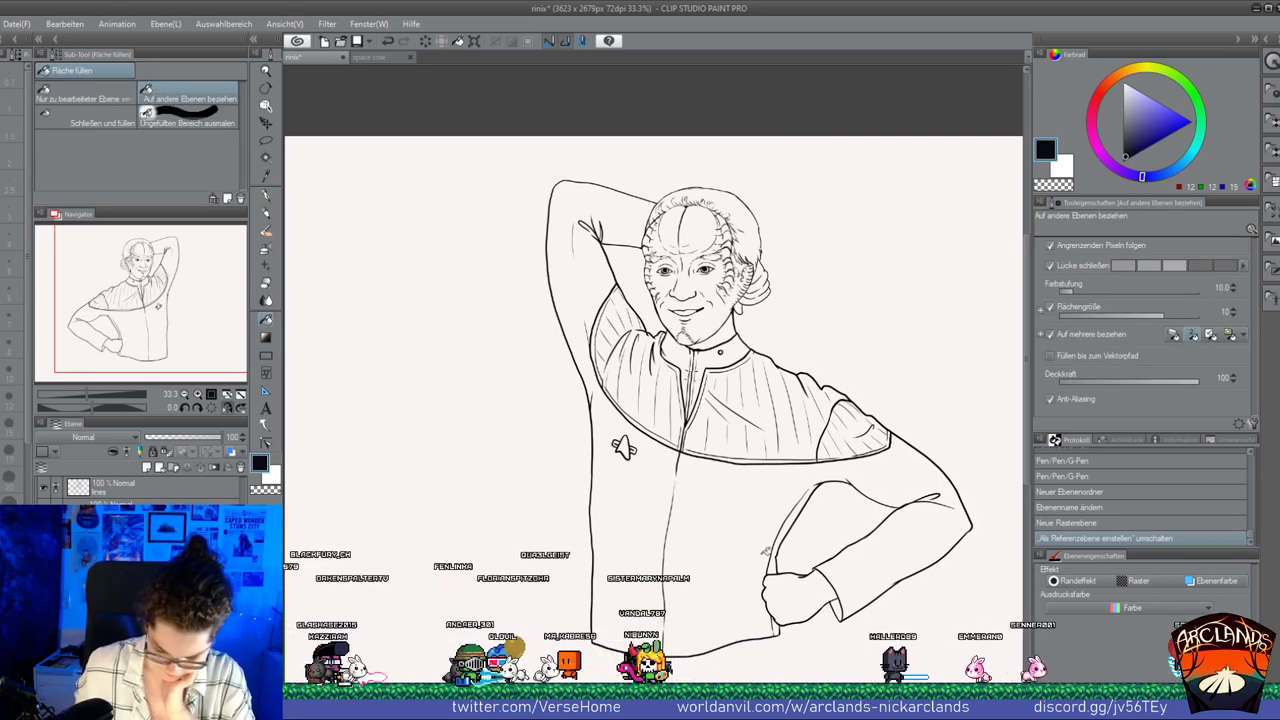
left_click(803, 507)
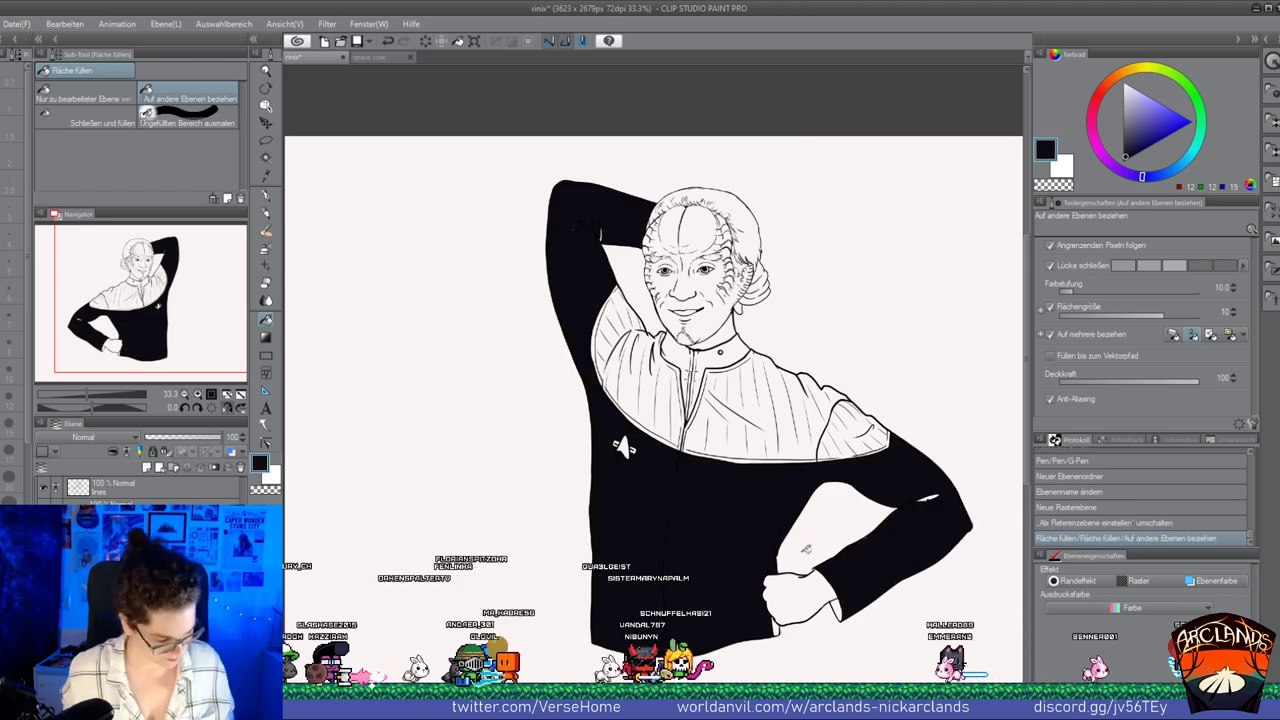
key("ctrl+z")
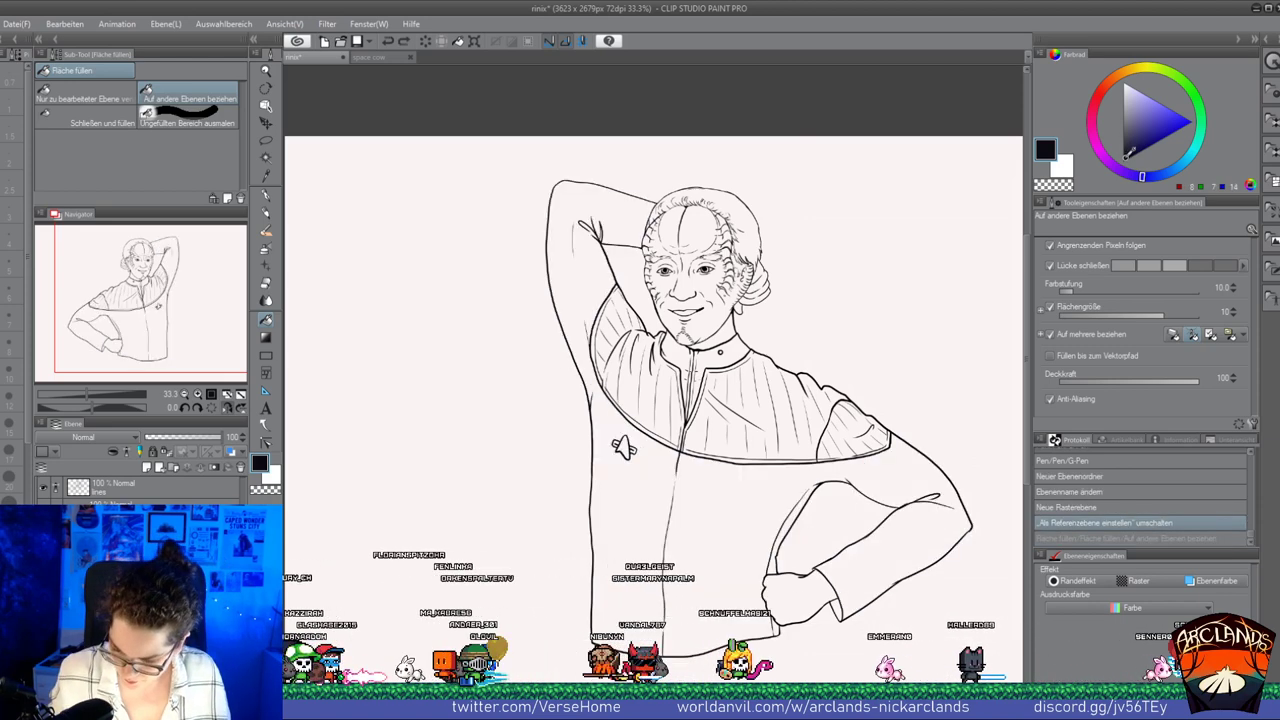
key("ctrl+y")
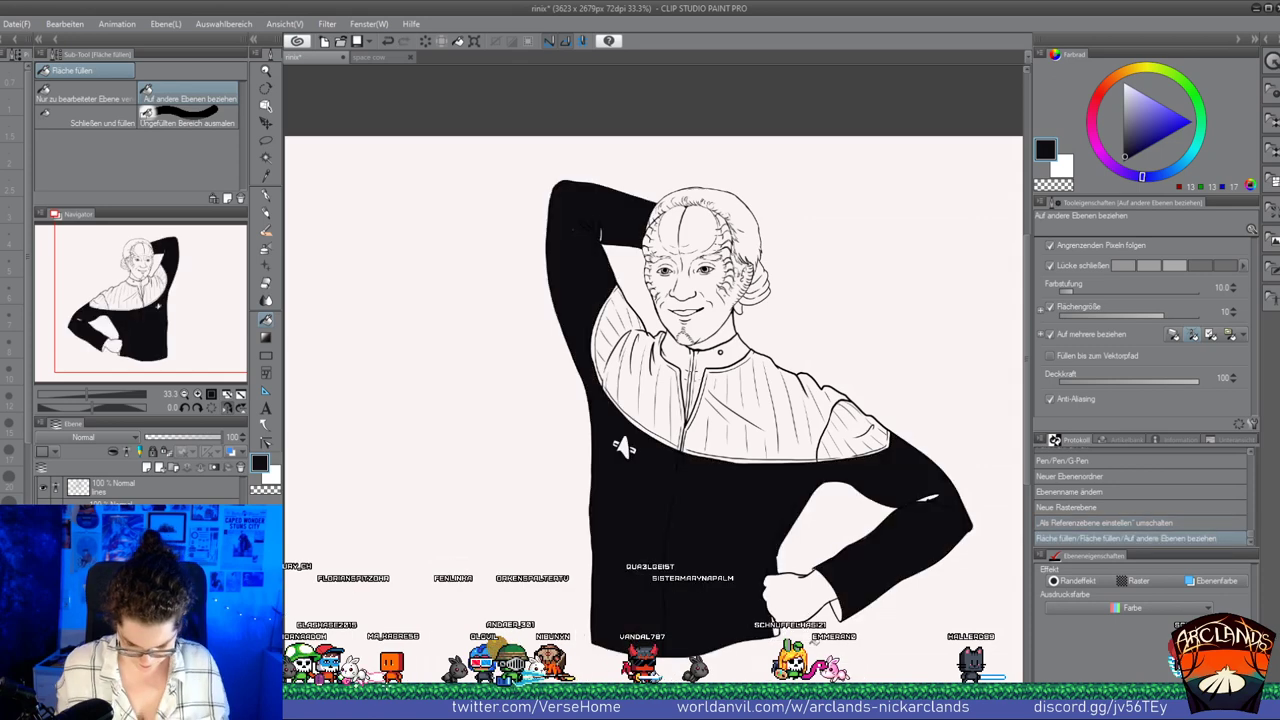
key("ctrl+z")
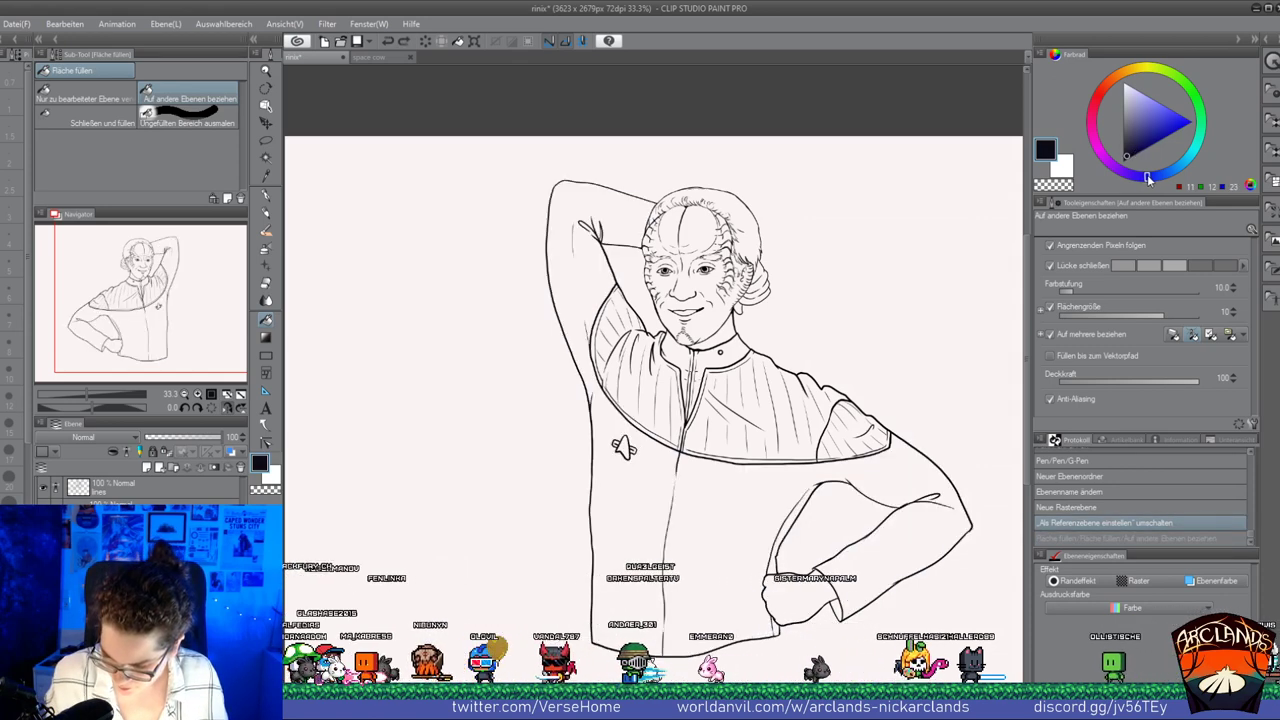
key("ctrl+y")
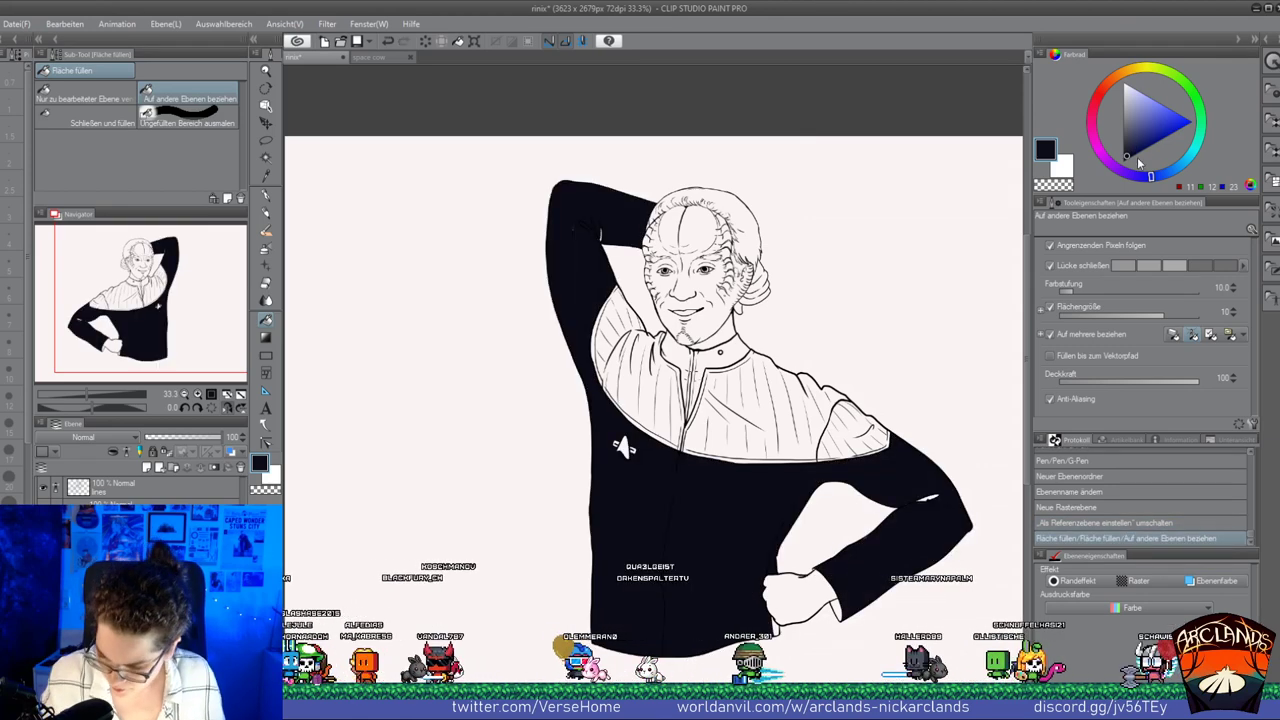
key("ctrl+z")
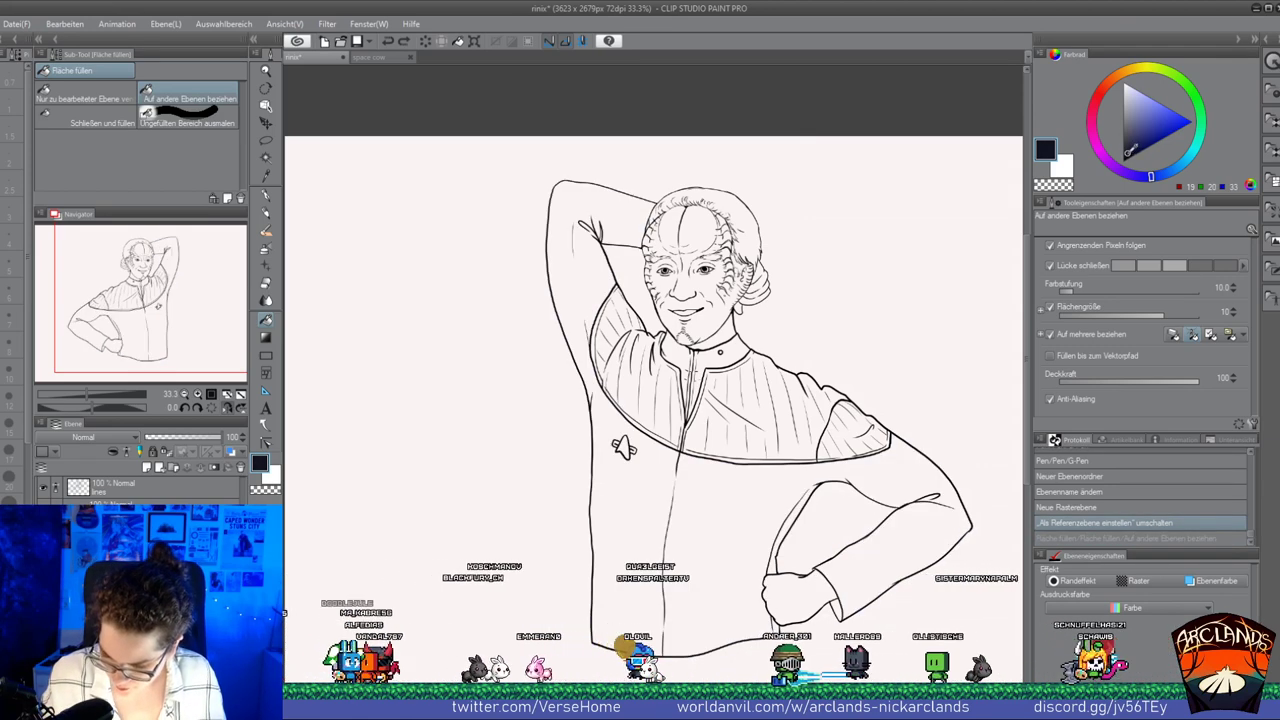
key("ctrl+y")
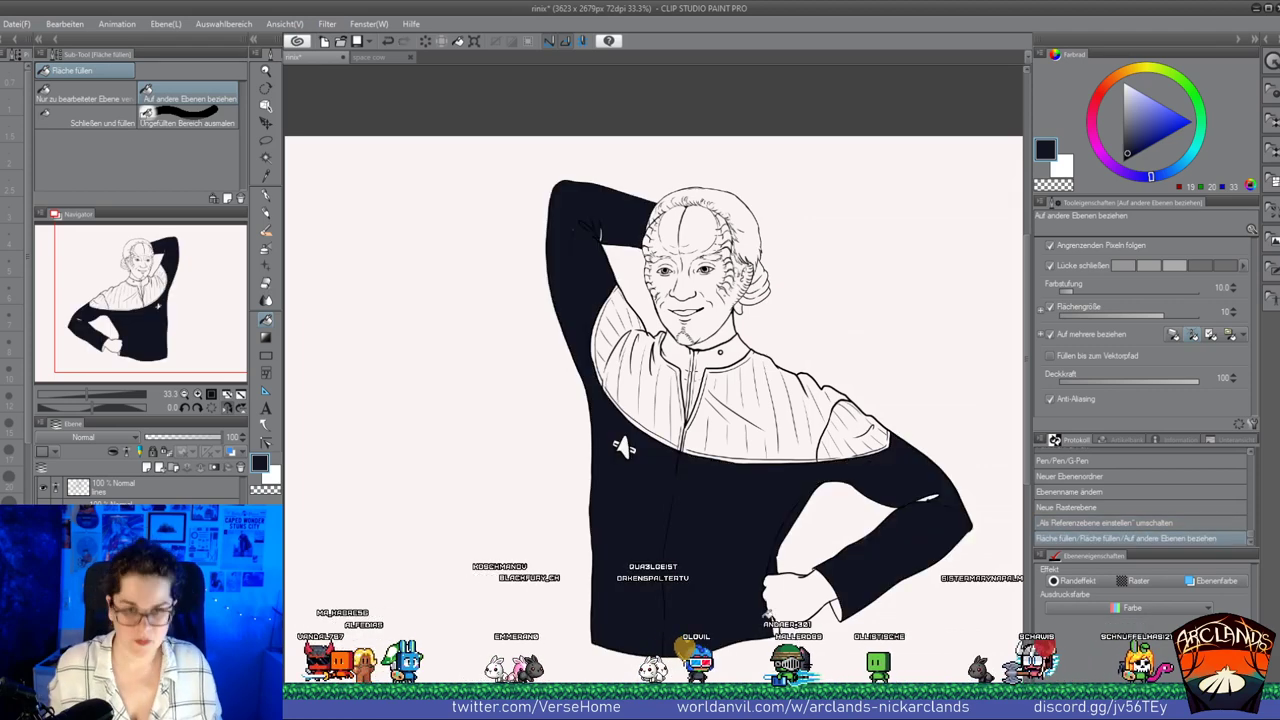
key("ctrl+z")
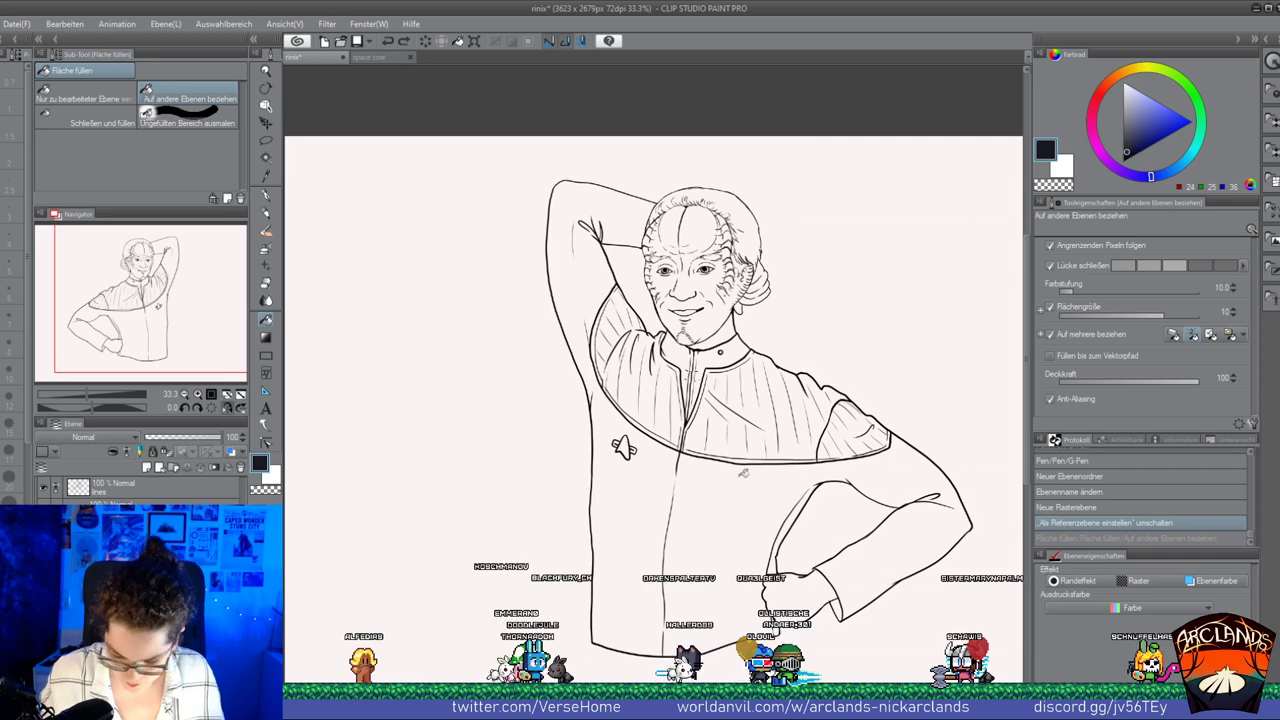
Fill the uniform's torso and sleeves with dark blue RGB 24, 25, 36, including the small gaps at the lowered arm's elbow fold
left_click(738, 508)
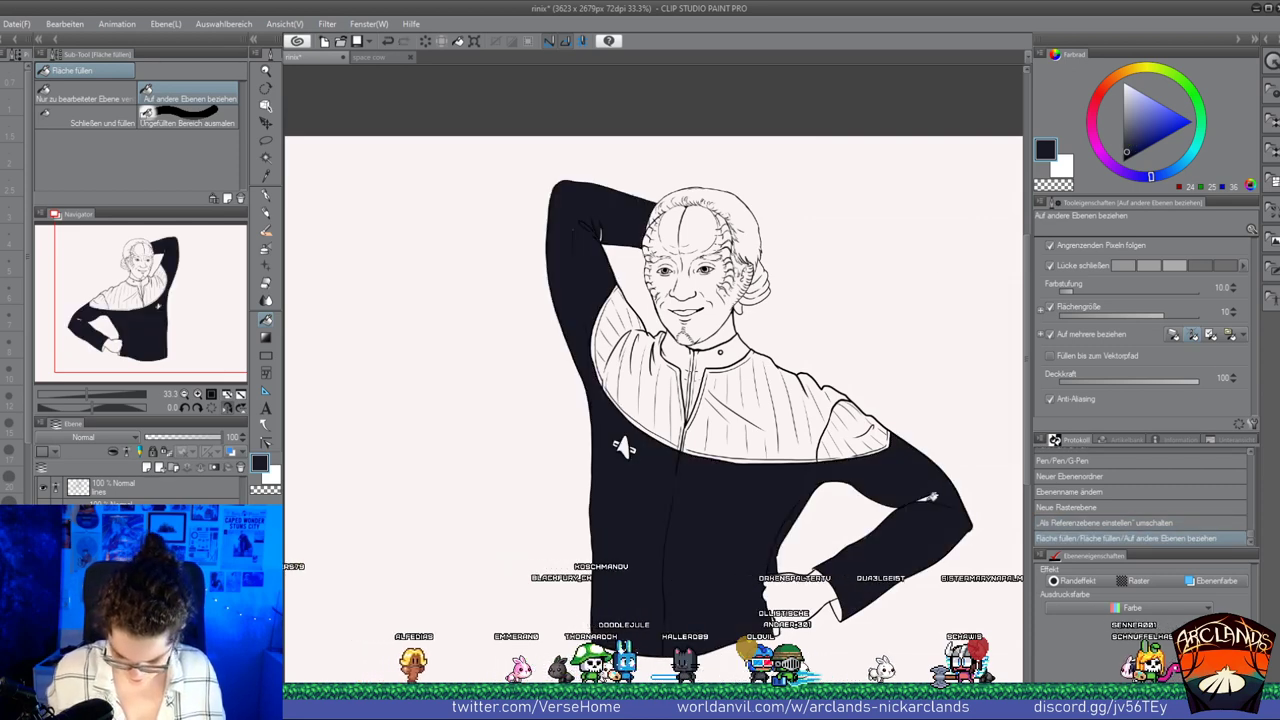
left_click(930, 498)
left_click(921, 499)
left_click(936, 496)
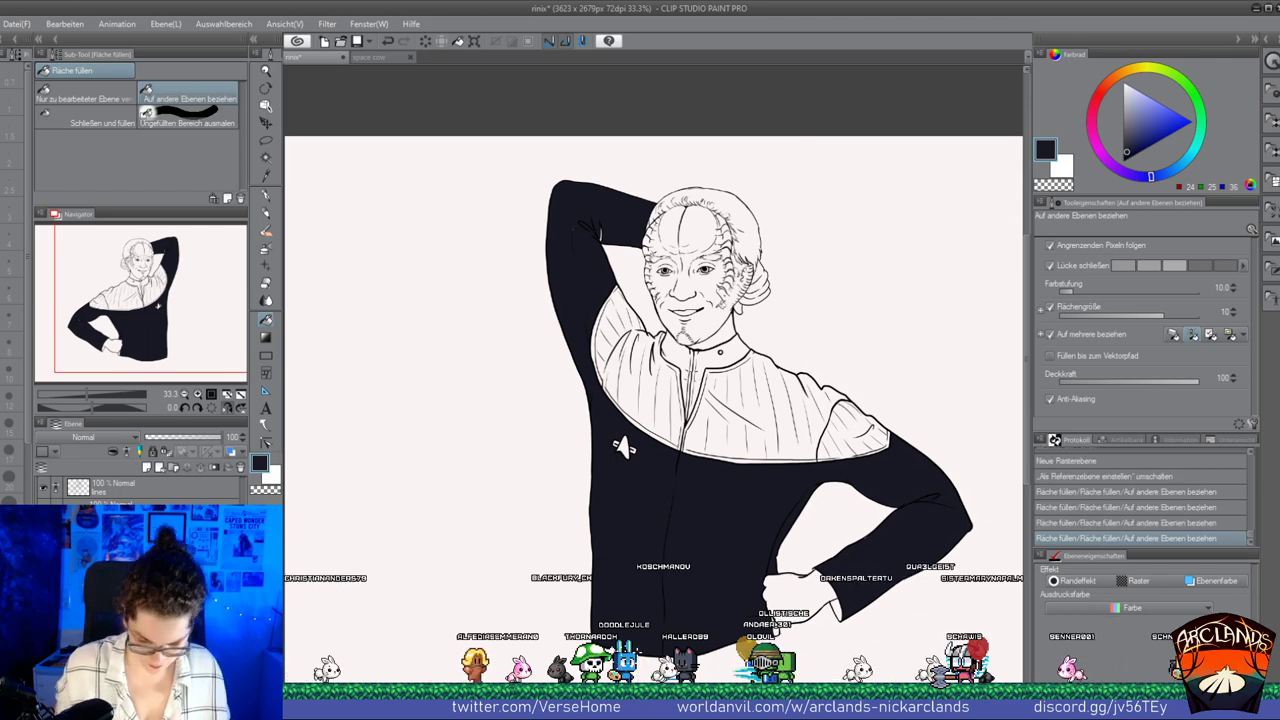
Paint over the unfilled spots at both elbow folds and the lower sleeve with the G-Pen at size 29
key("p")
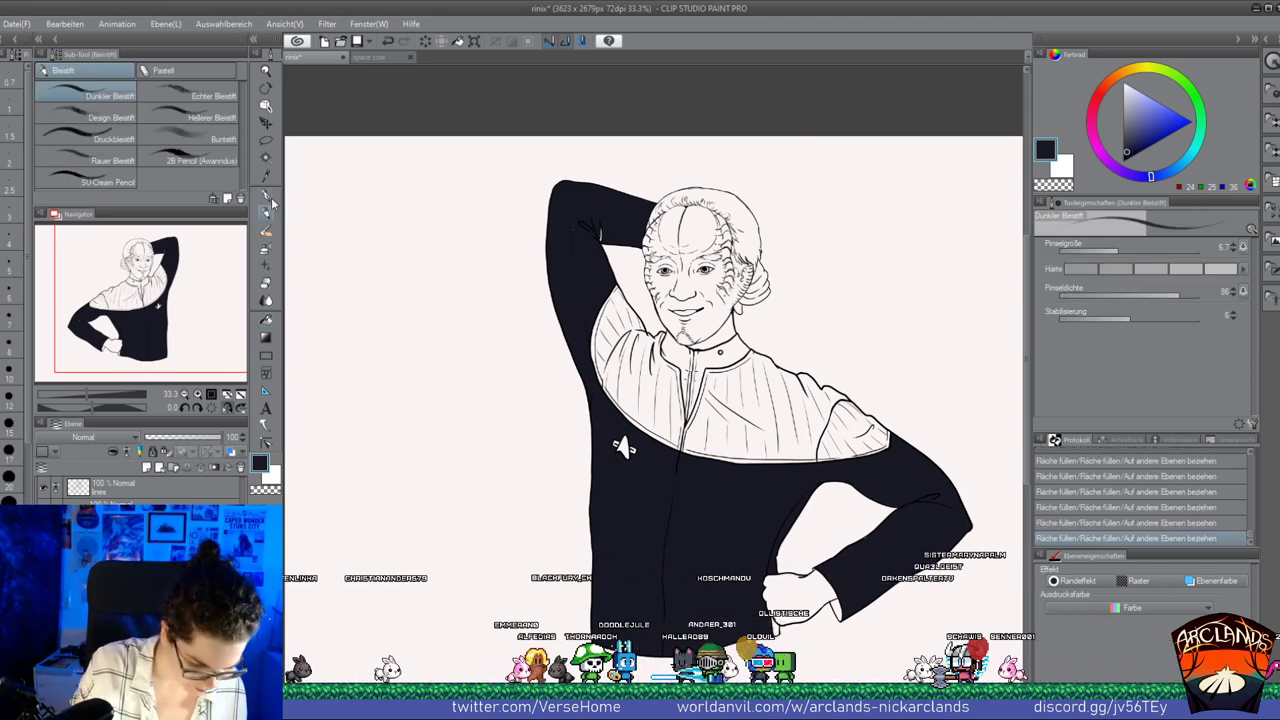
key("]")
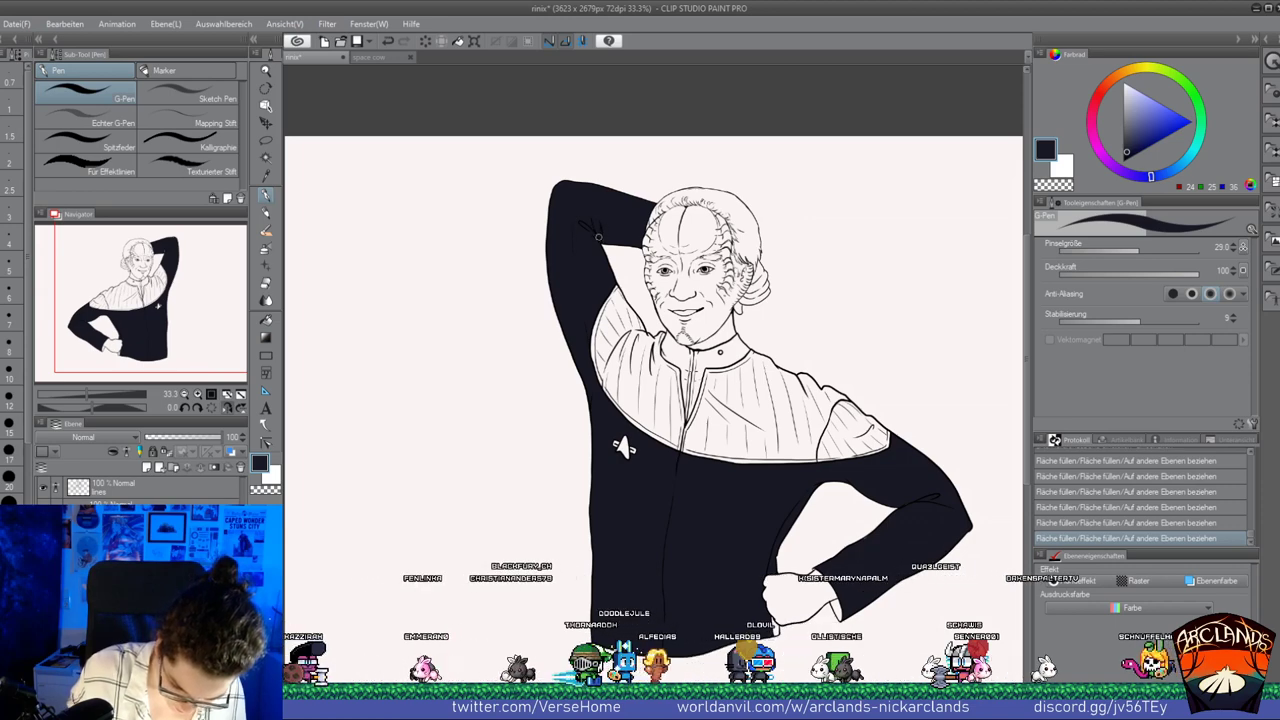
left_click_drag(598, 237, 598, 235)
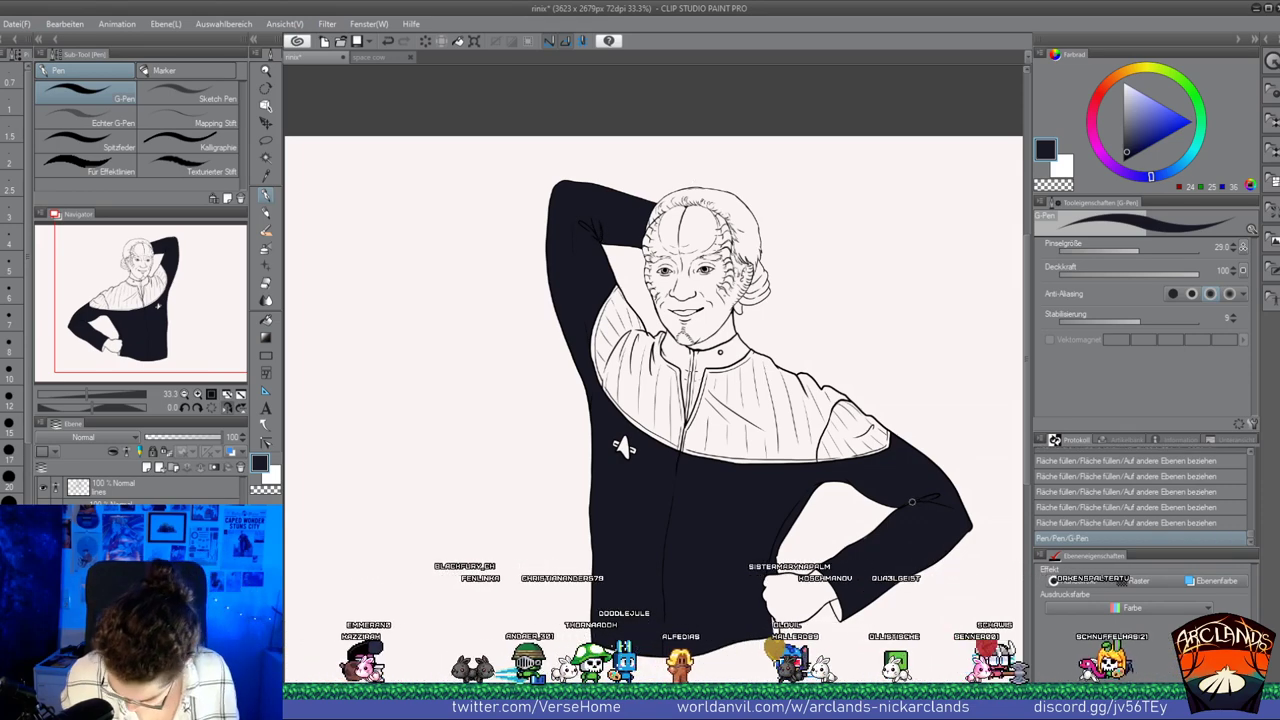
left_click_drag(912, 501, 920, 502)
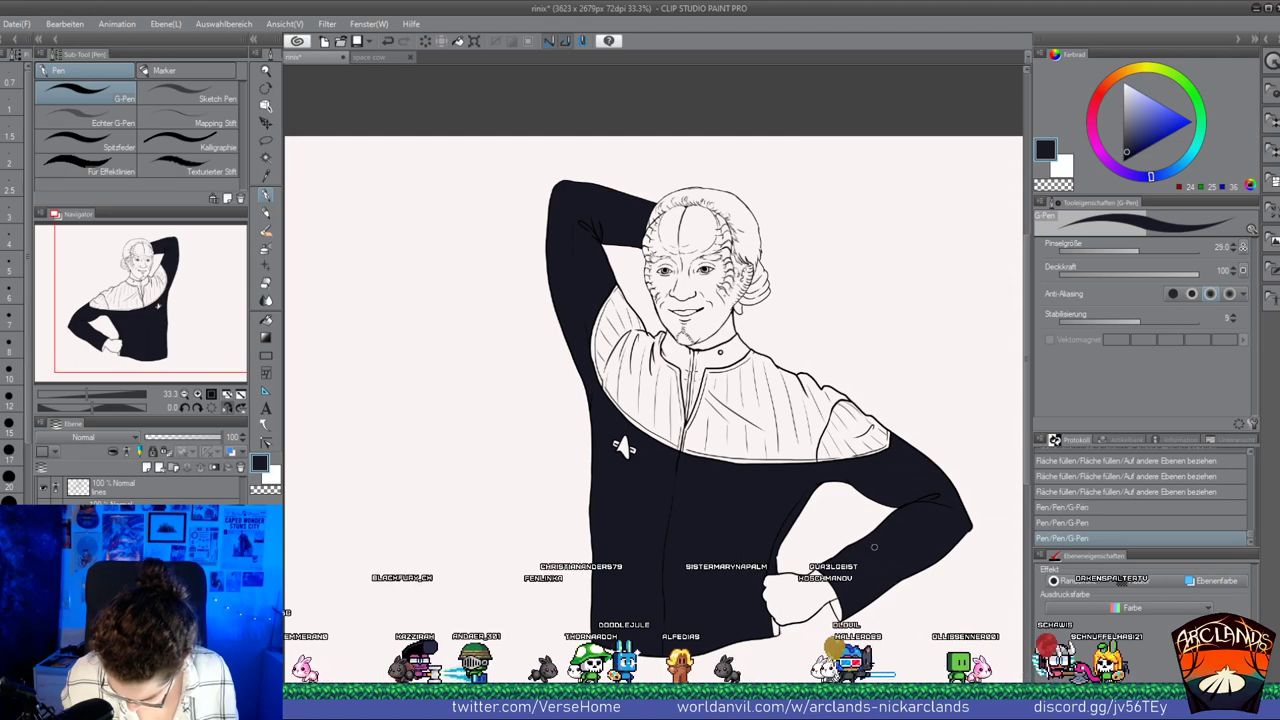
left_click_drag(874, 546, 870, 572)
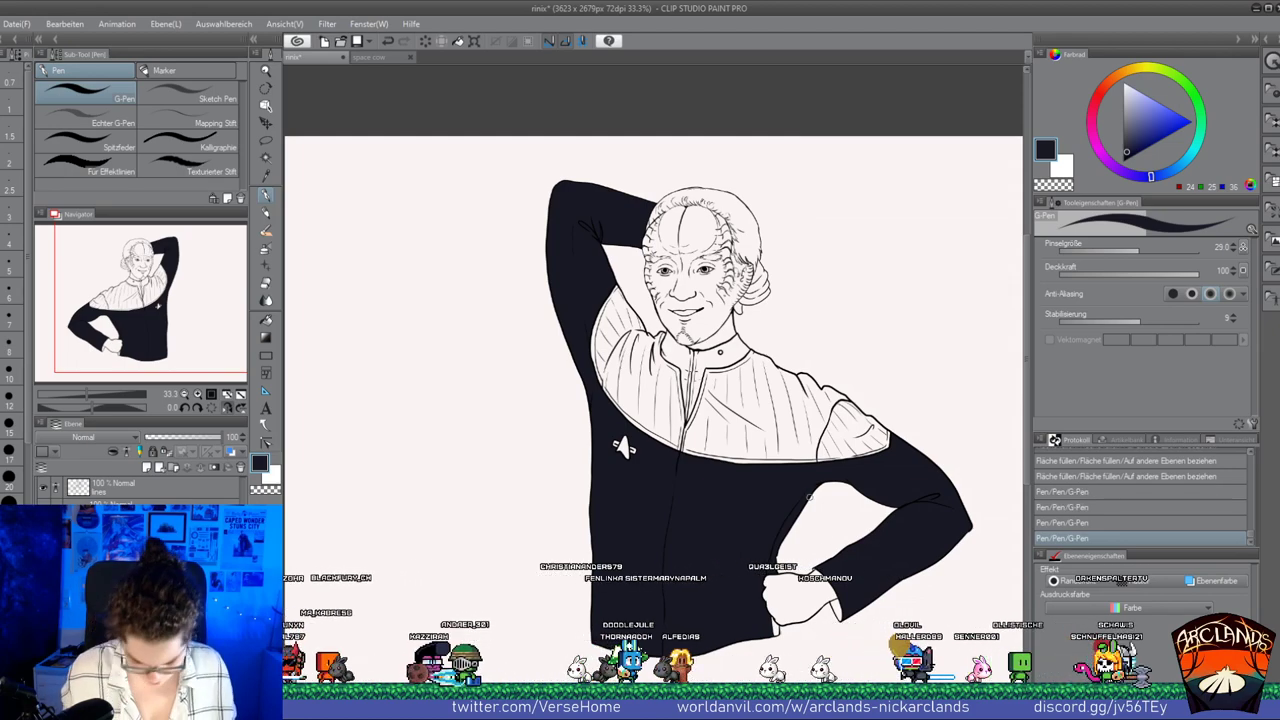
Paint the unfilled inside of the cuff and the gap below the fist dark blue, reducing the G-Pen to size 20.7
left_click(197, 397)
left_click(197, 397)
left_click(197, 397)
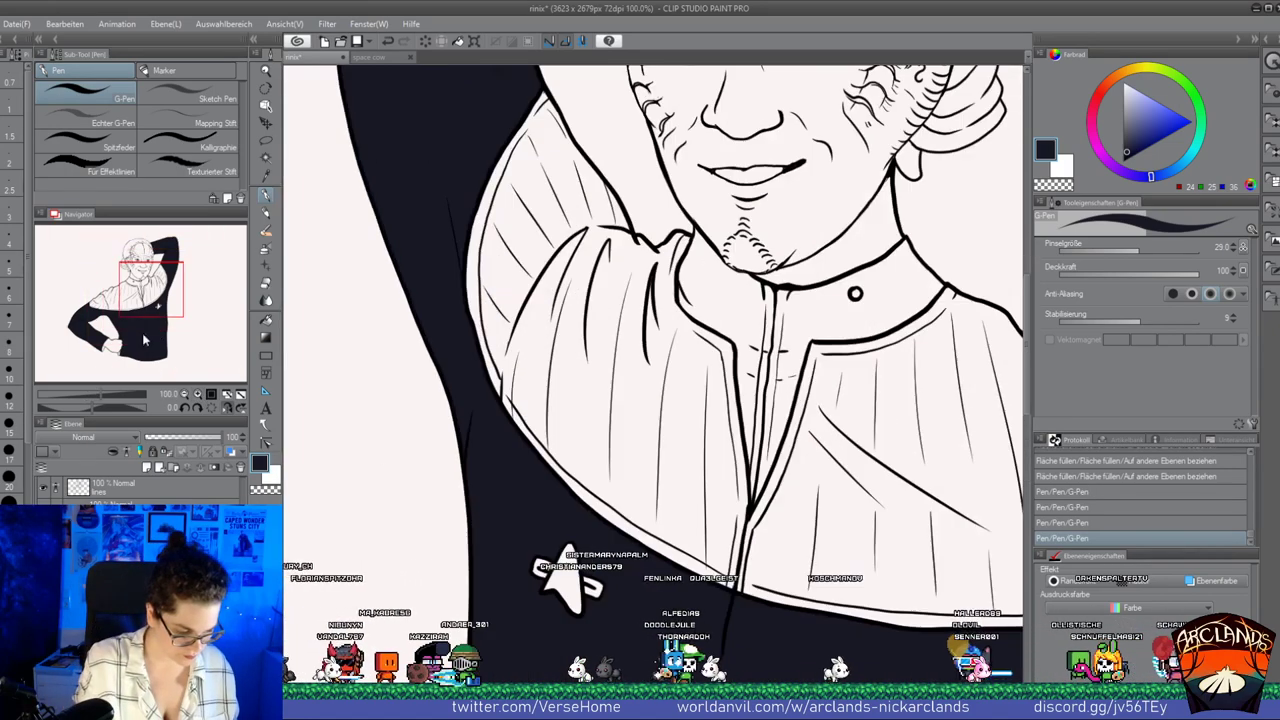
left_click_drag(130, 350, 115, 343)
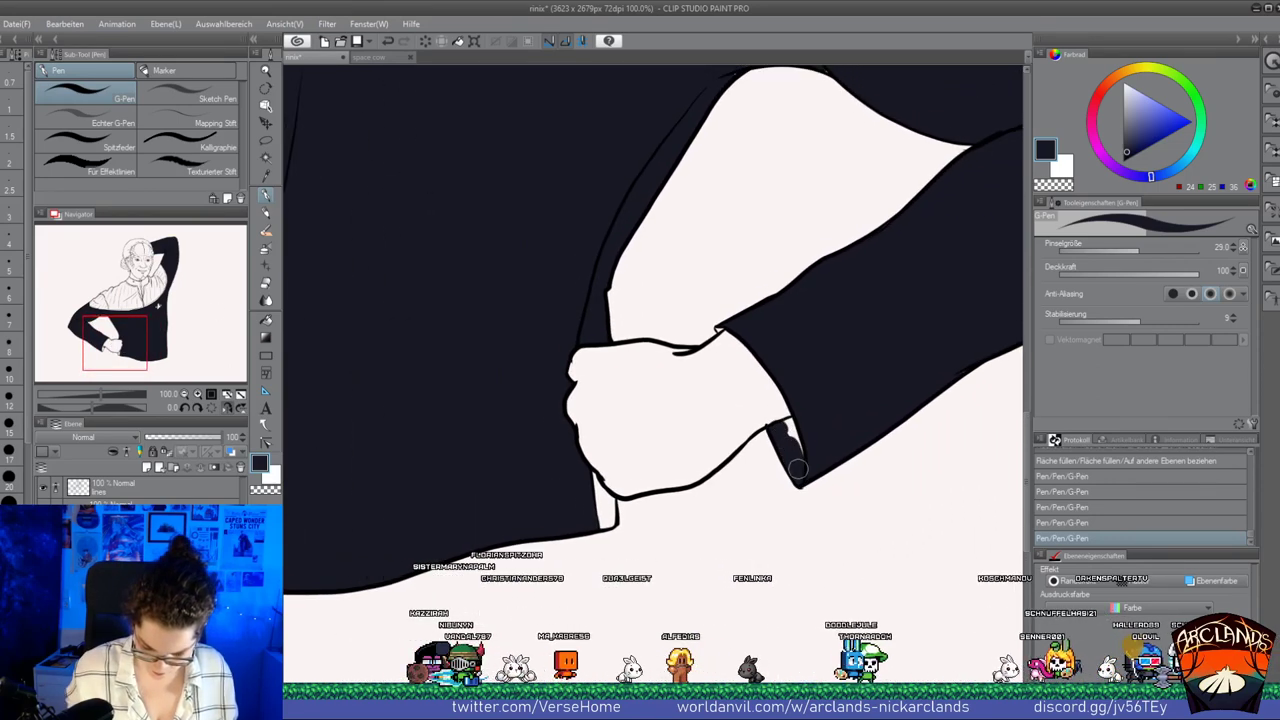
key("ctrl+t")
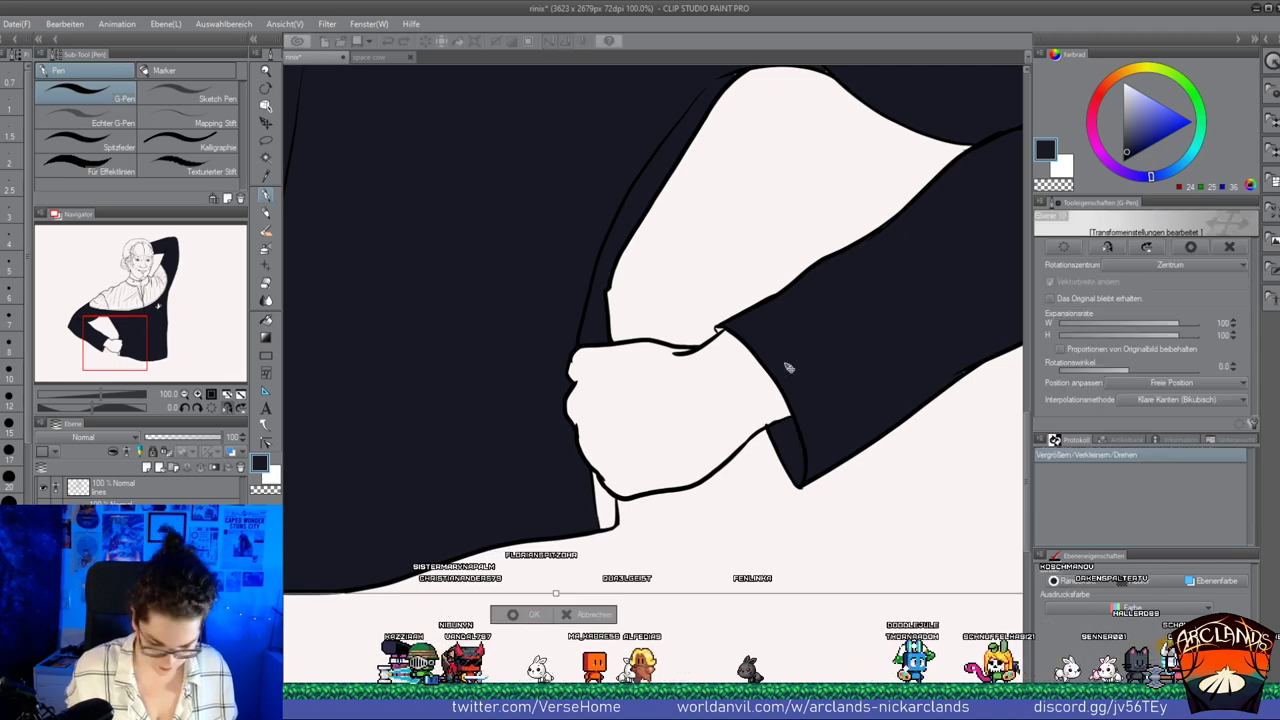
left_click(585, 613)
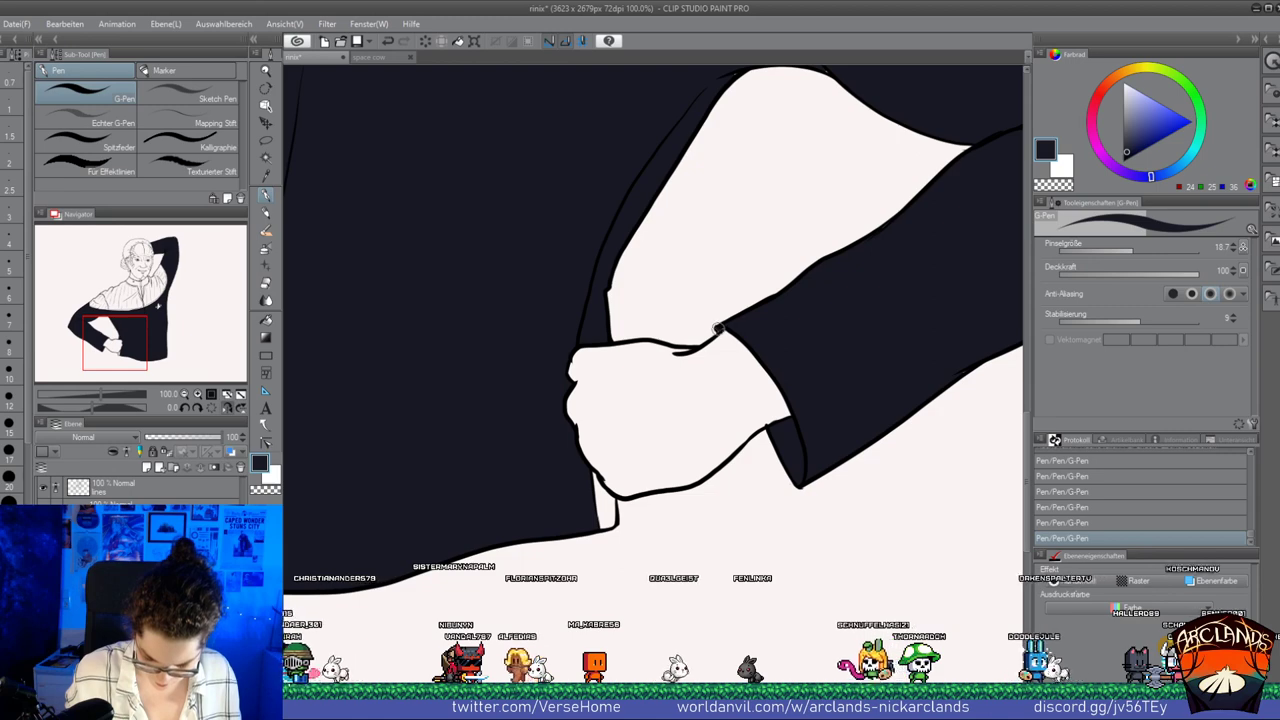
key("bracketright")
left_click_drag(594, 474, 604, 493)
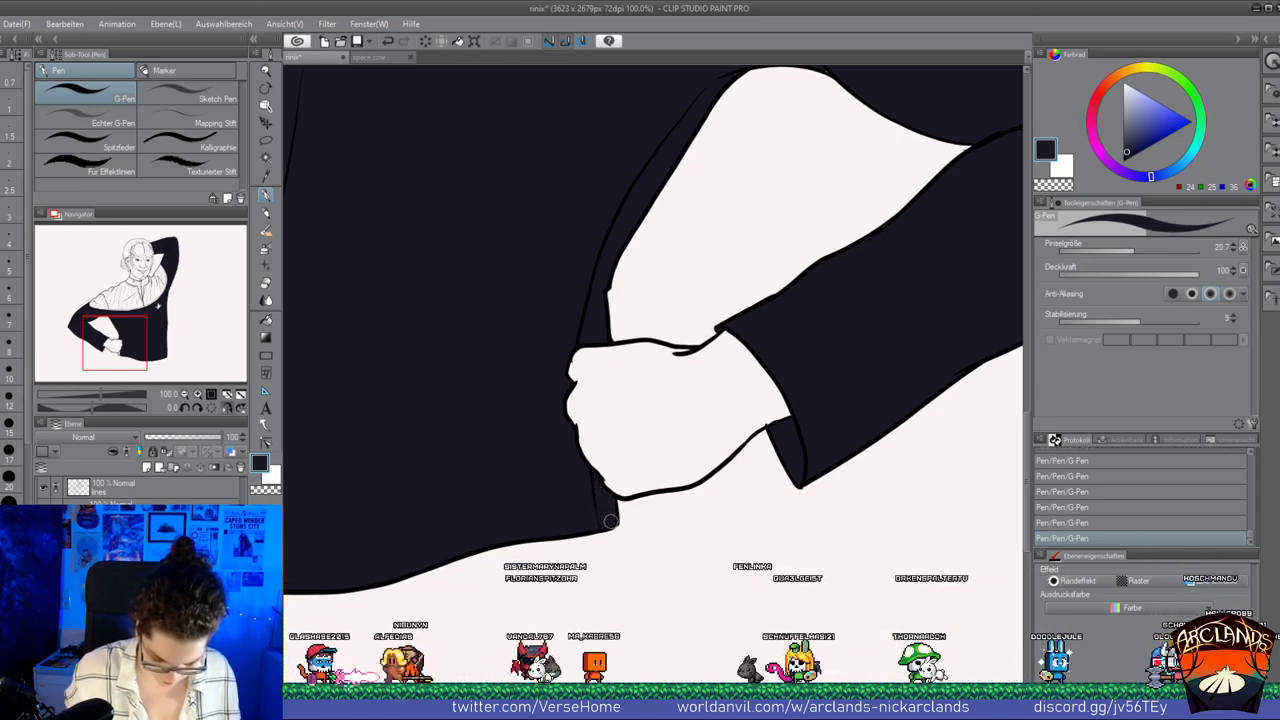
left_click_drag(119, 345, 157, 267)
left_click(184, 395)
left_click(184, 395)
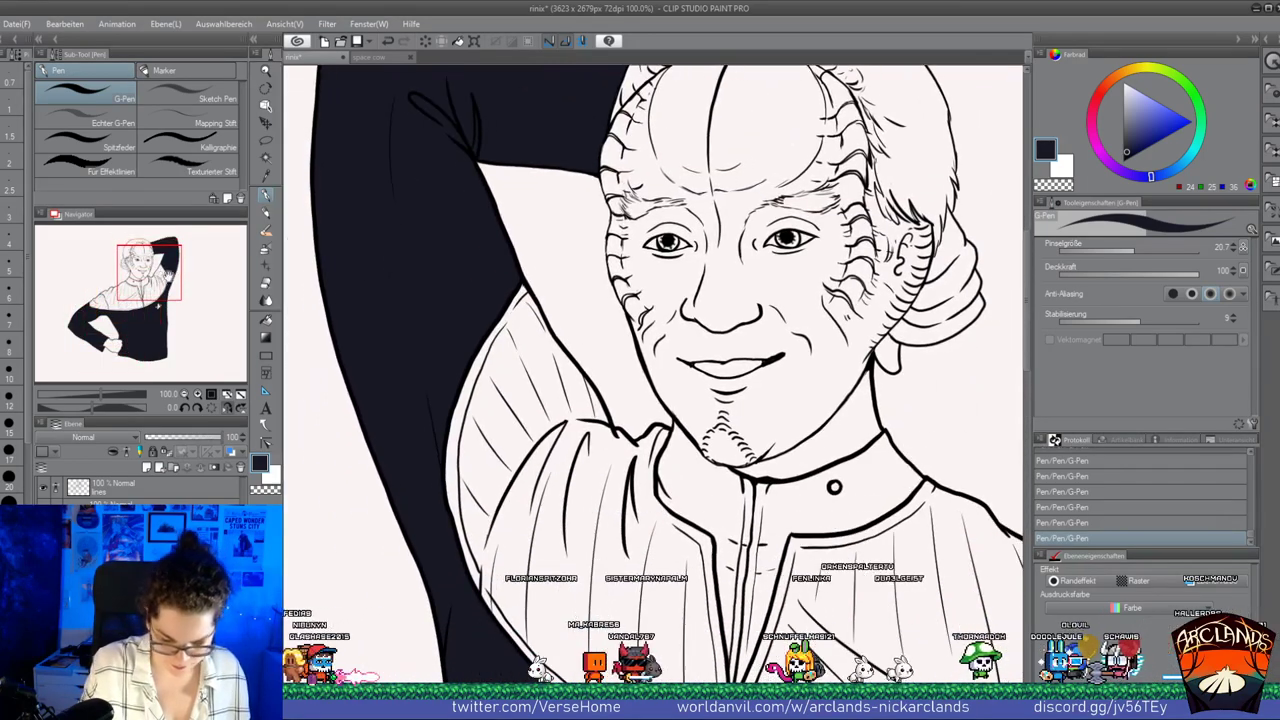
Fill the panels of the uniform's shoulder yoke with grey on a new raster layer, using the fill that refers to other layers
left_click(184, 395)
left_click(184, 395)
left_click(184, 395)
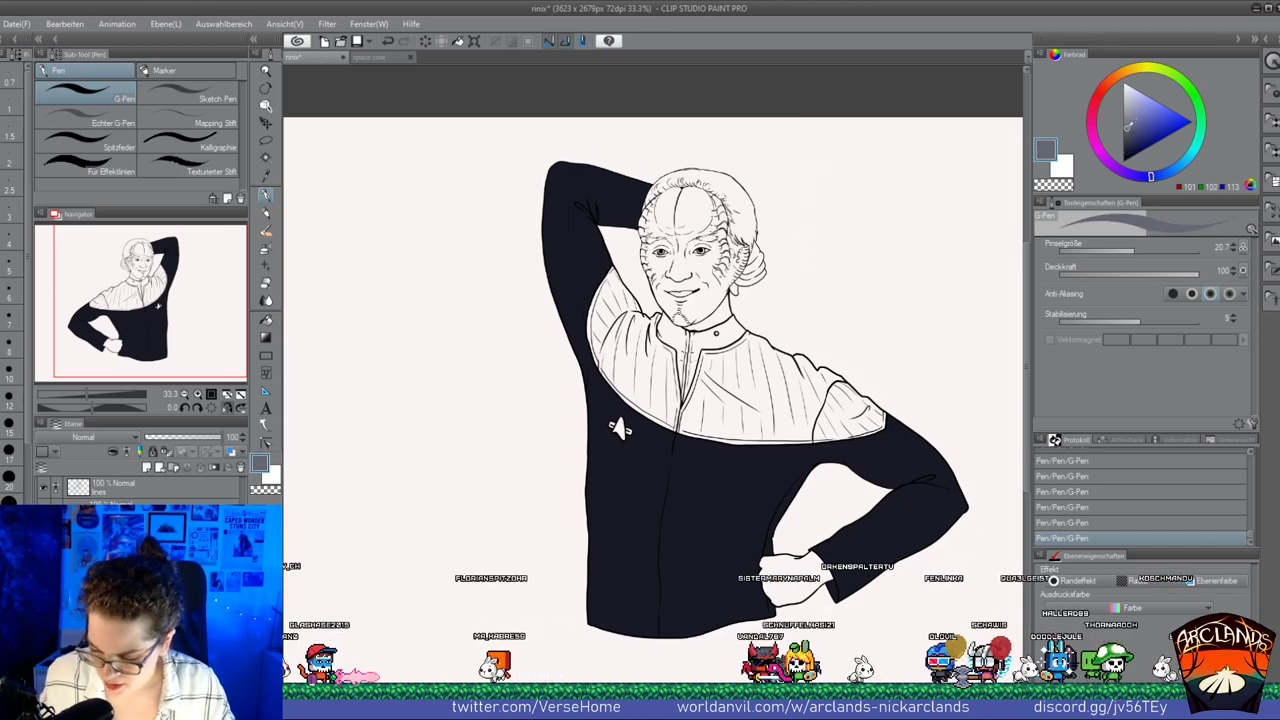
left_click(267, 295)
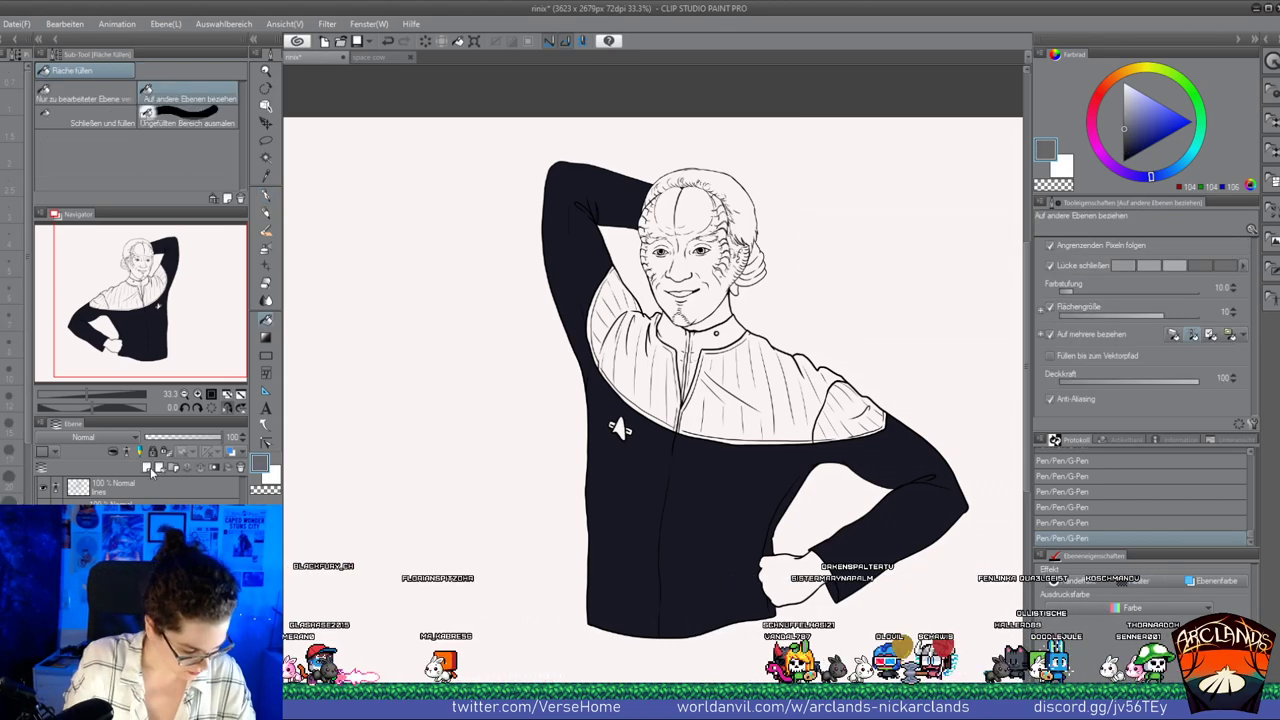
left_click(736, 392)
left_click(674, 398)
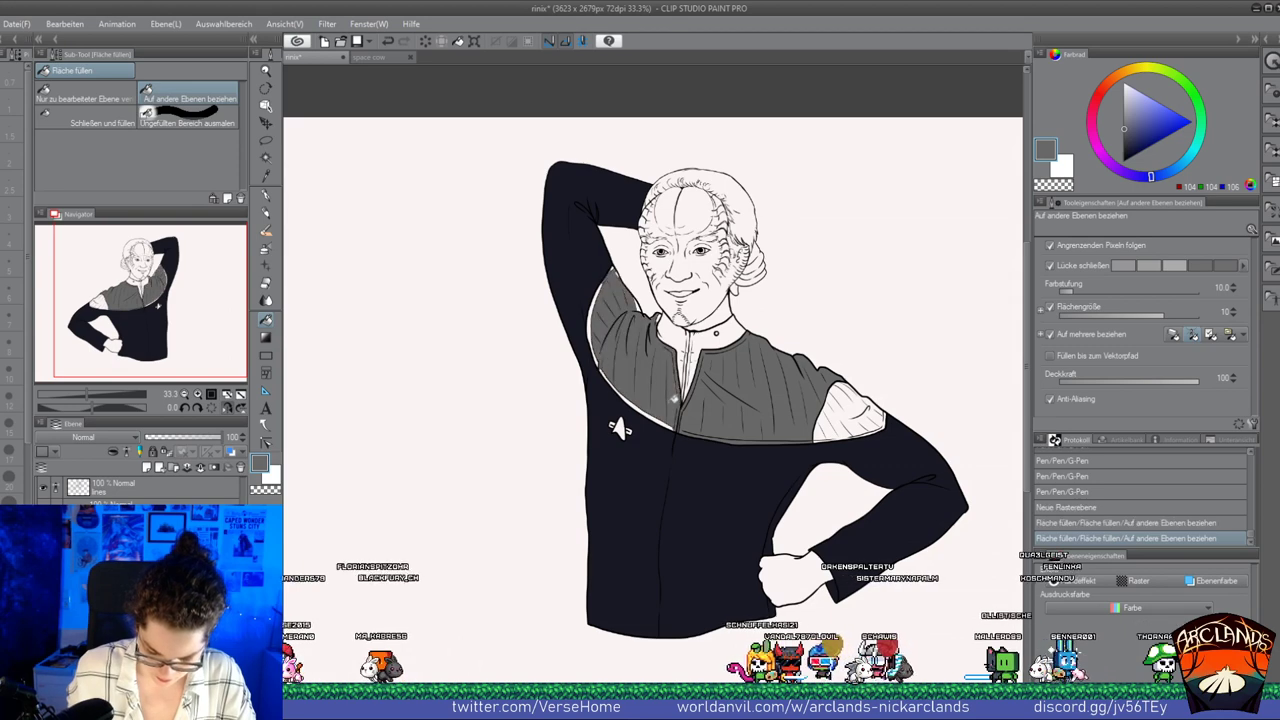
left_click(604, 370)
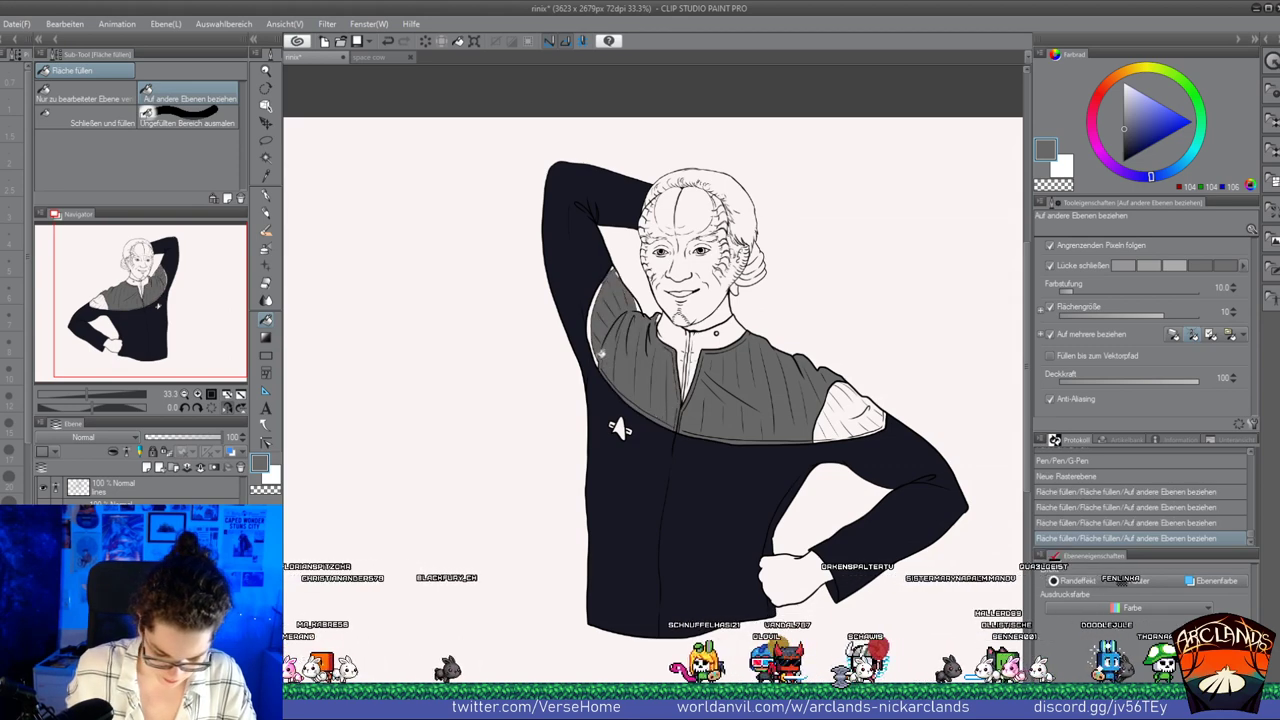
left_click(807, 429)
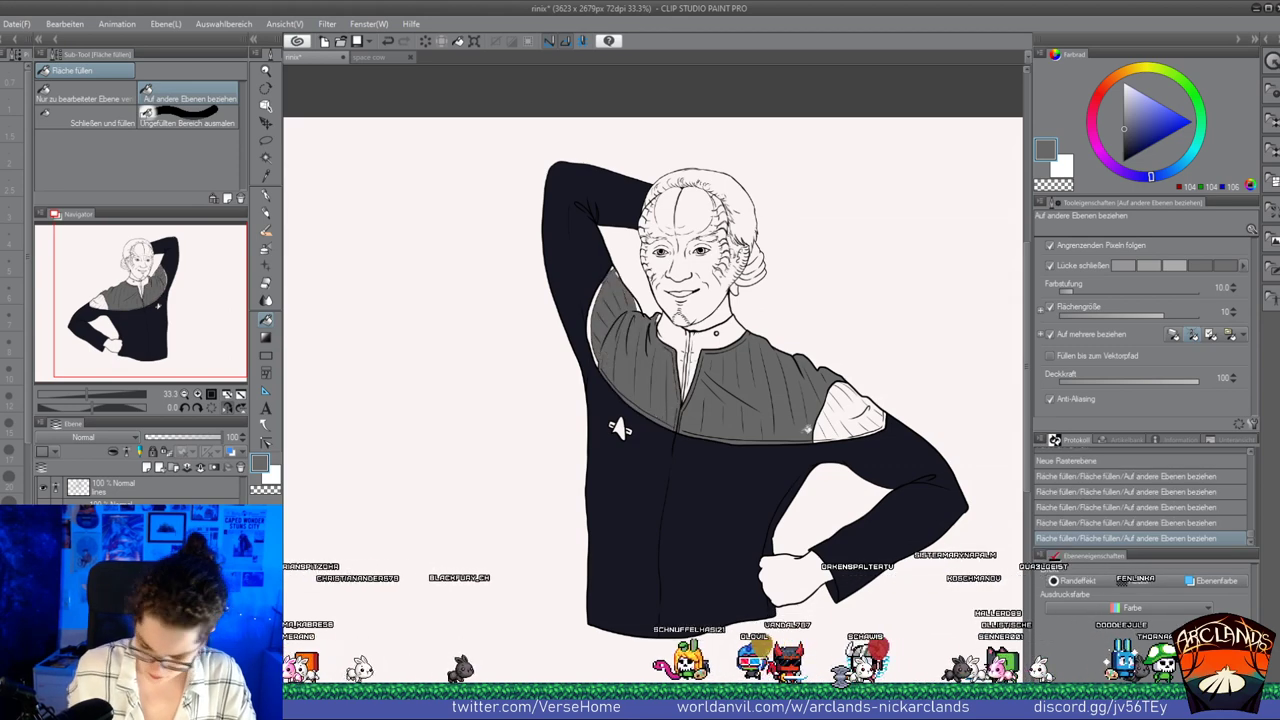
Reduce gap closing to its lowest level, fill the yoke's remaining areas with grey and touch up unfilled edges with the G-Pen
left_click(1122, 265)
left_click(808, 428)
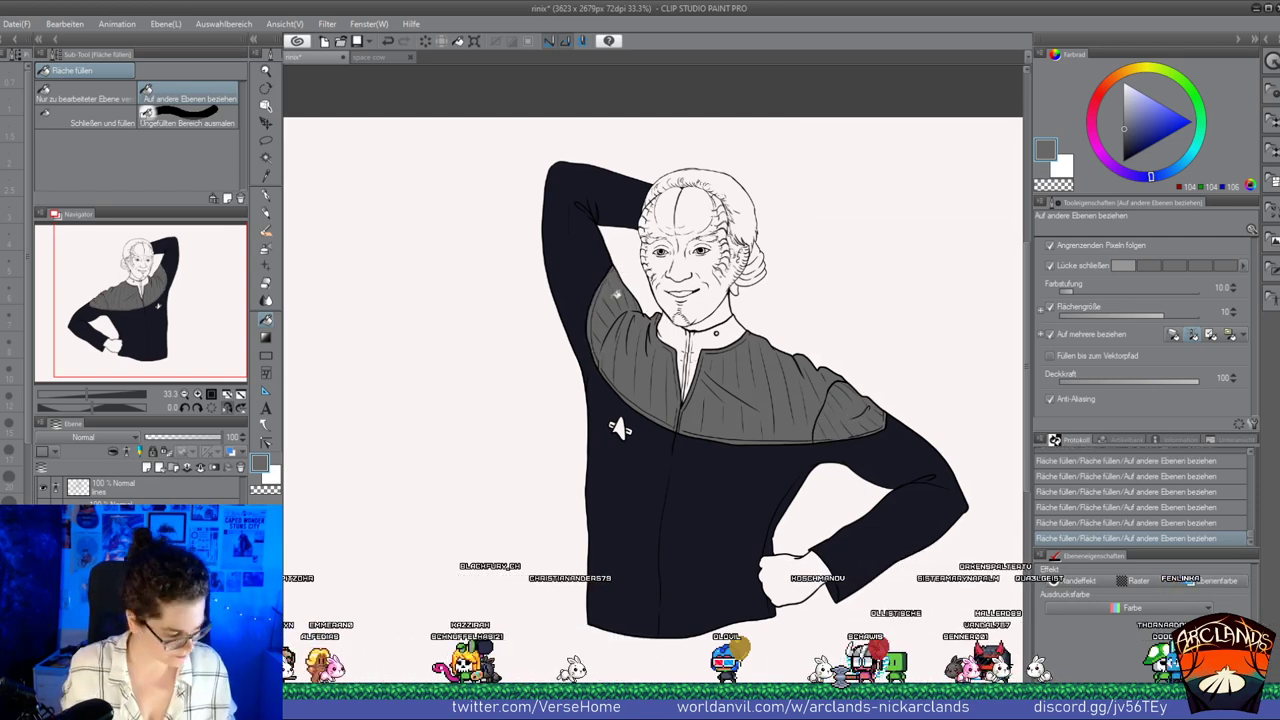
scroll(621, 460, "up", 2)
left_click(266, 196)
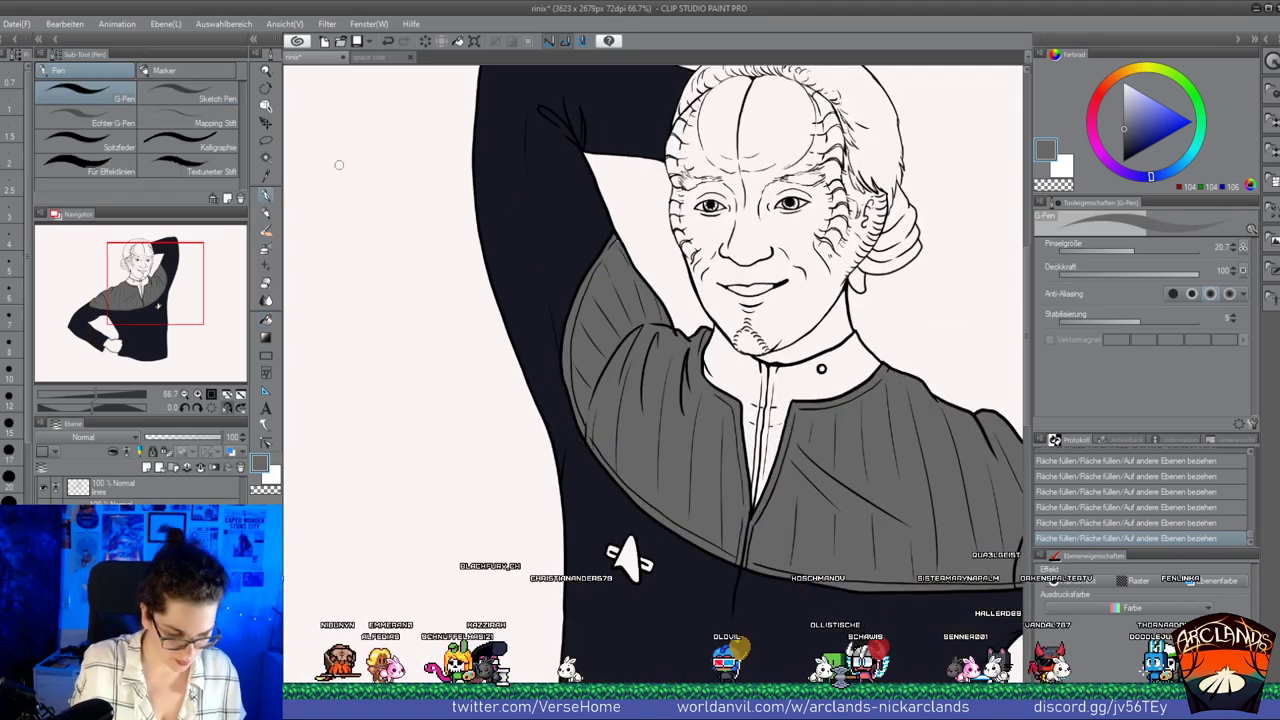
left_click_drag(662, 307, 668, 317)
left_click_drag(665, 312, 670, 321)
left_click_drag(668, 316, 675, 325)
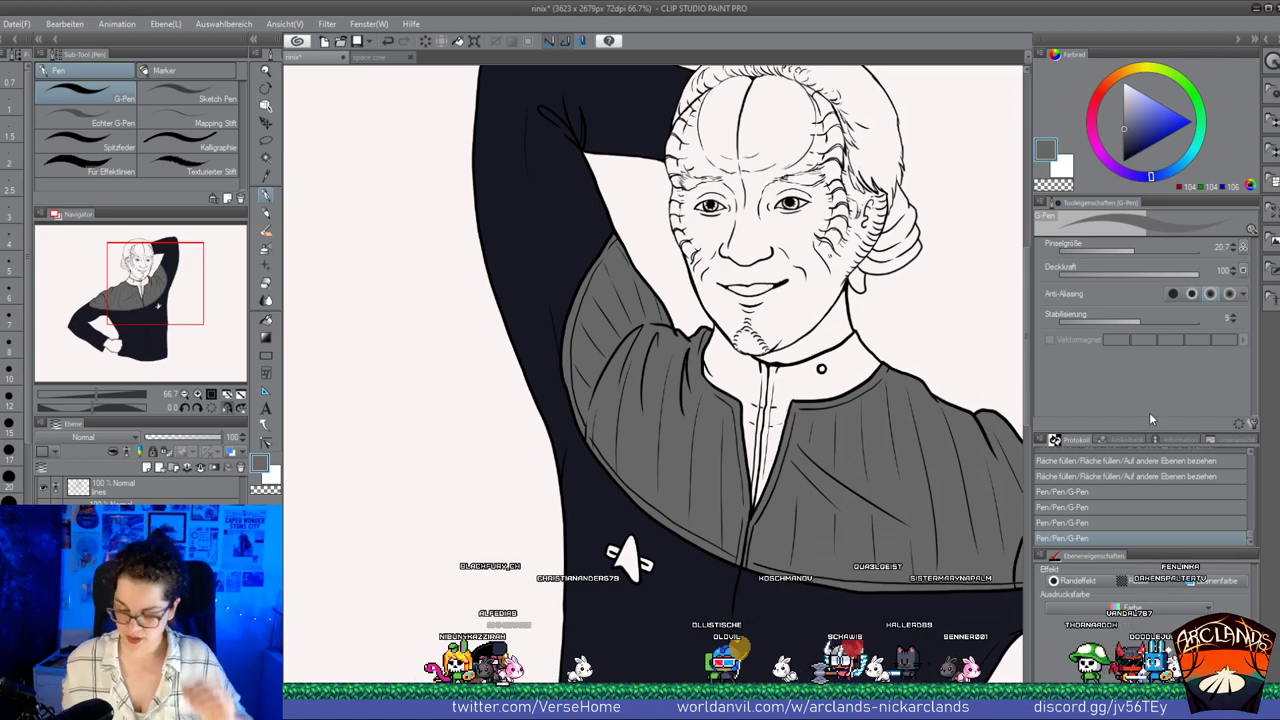
left_click_drag(741, 557, 745, 450)
Examine the layers of the startrekcrew-enainri reference drawing, hiding and restoring the uniform's colours
left_click_drag(201, 310, 159, 289)
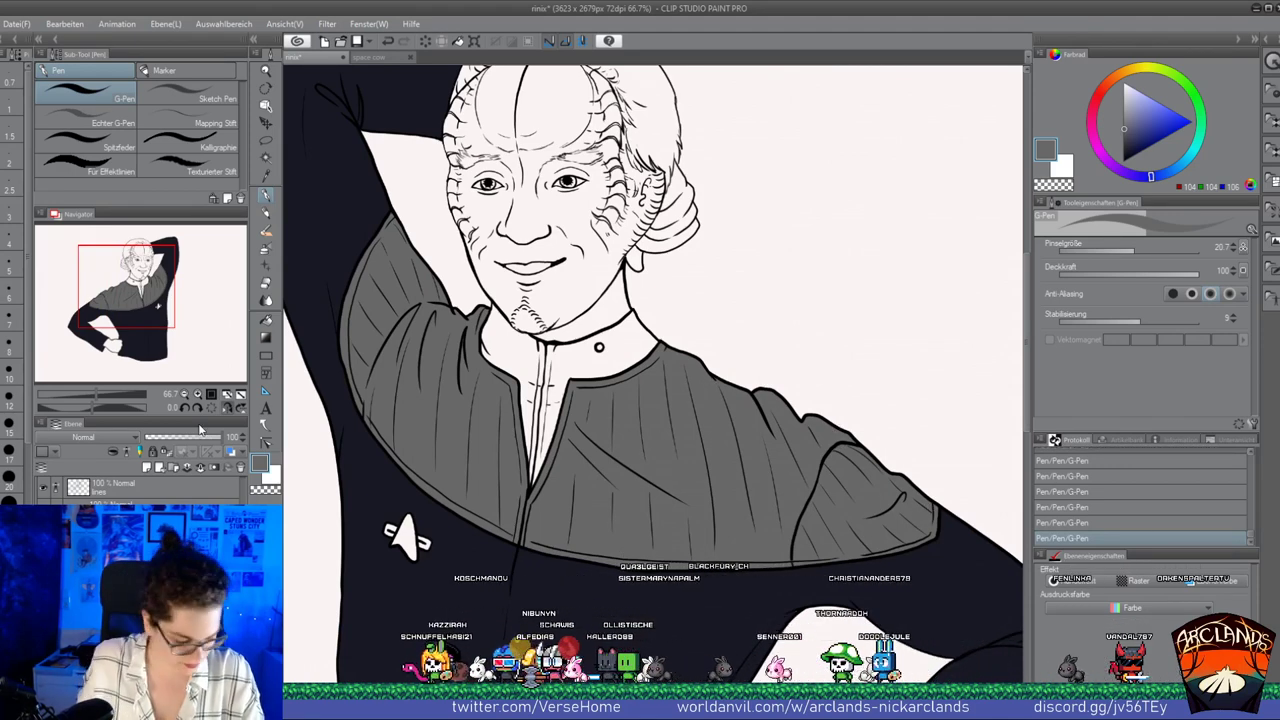
left_click(1168, 170)
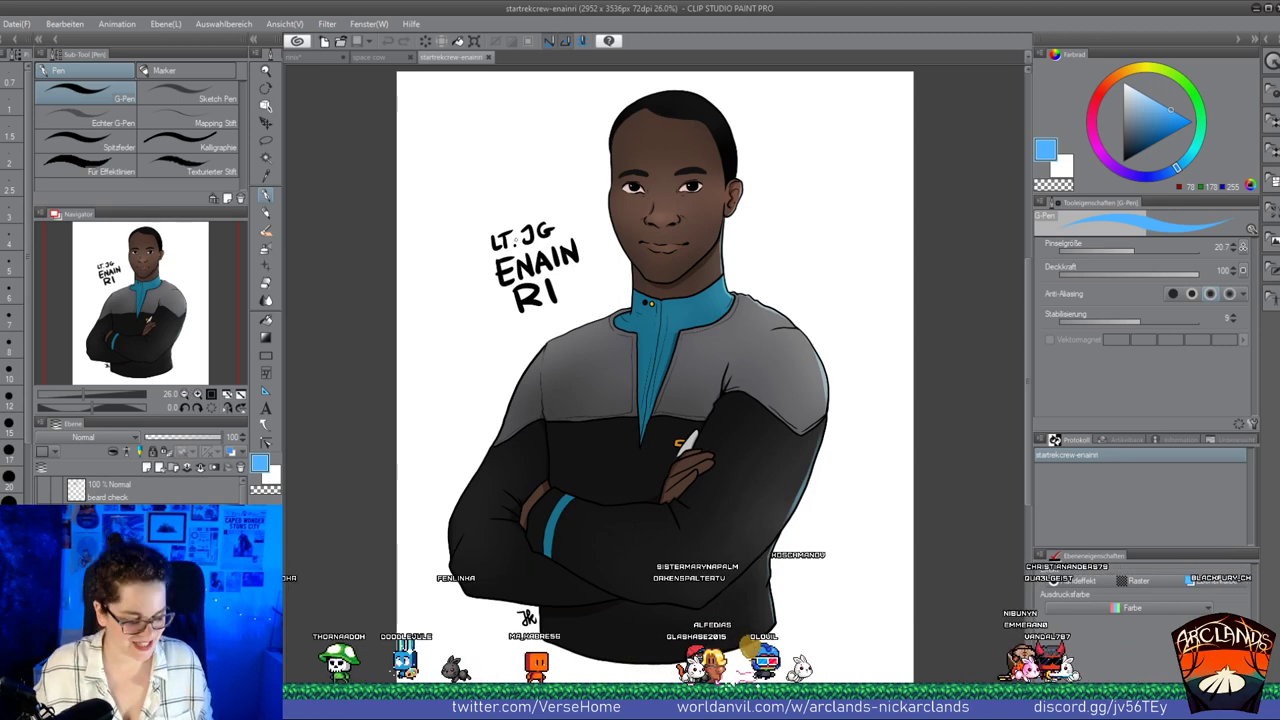
scroll(142, 492, "down", 5)
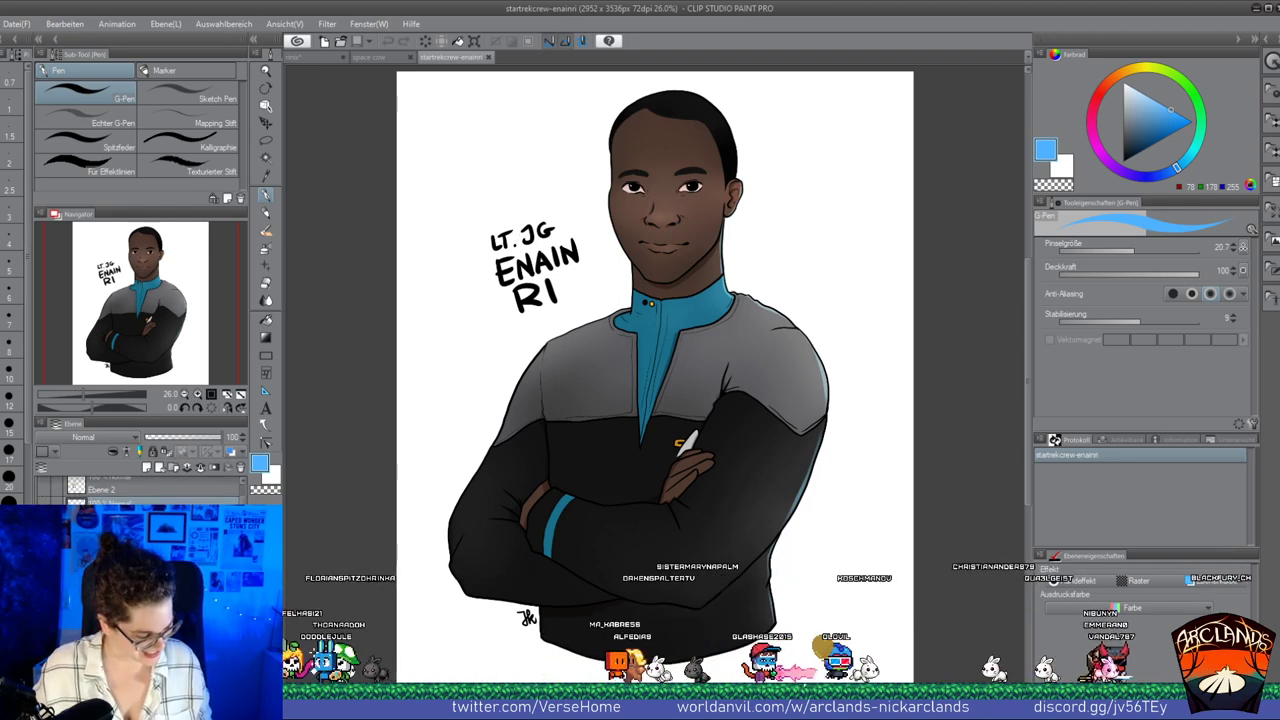
scroll(142, 492, "down", 5)
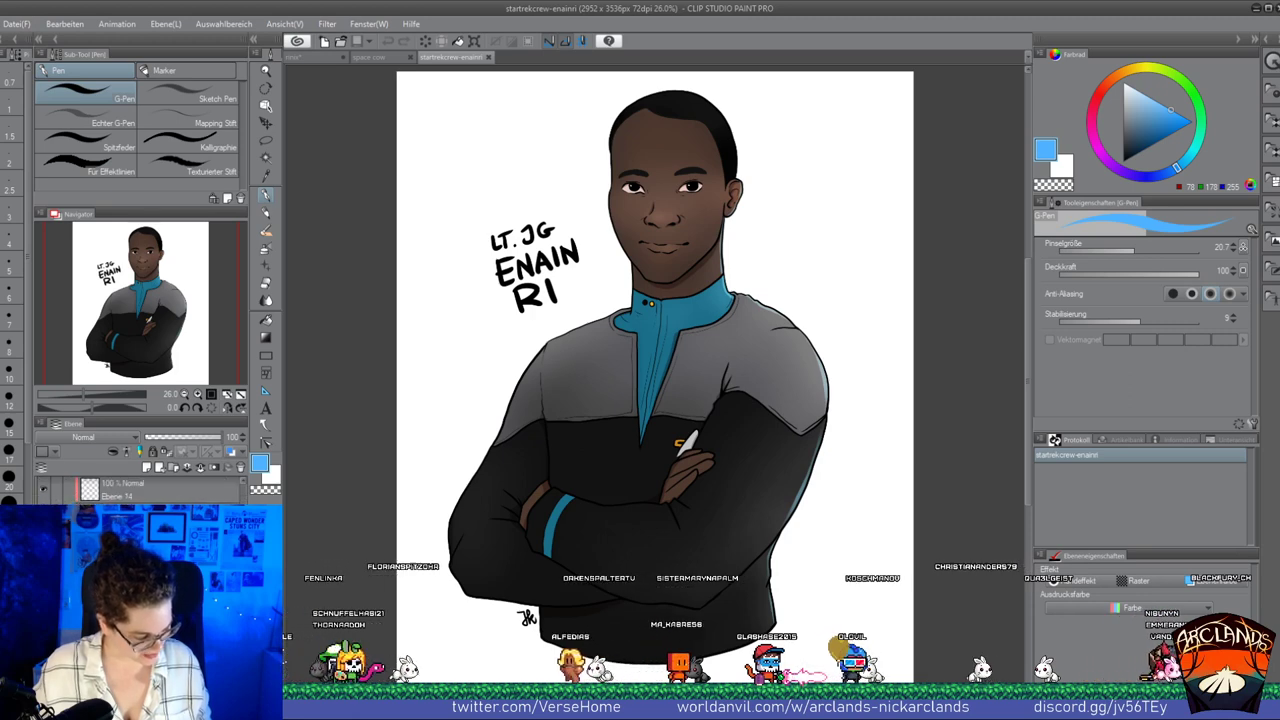
left_click(43, 550)
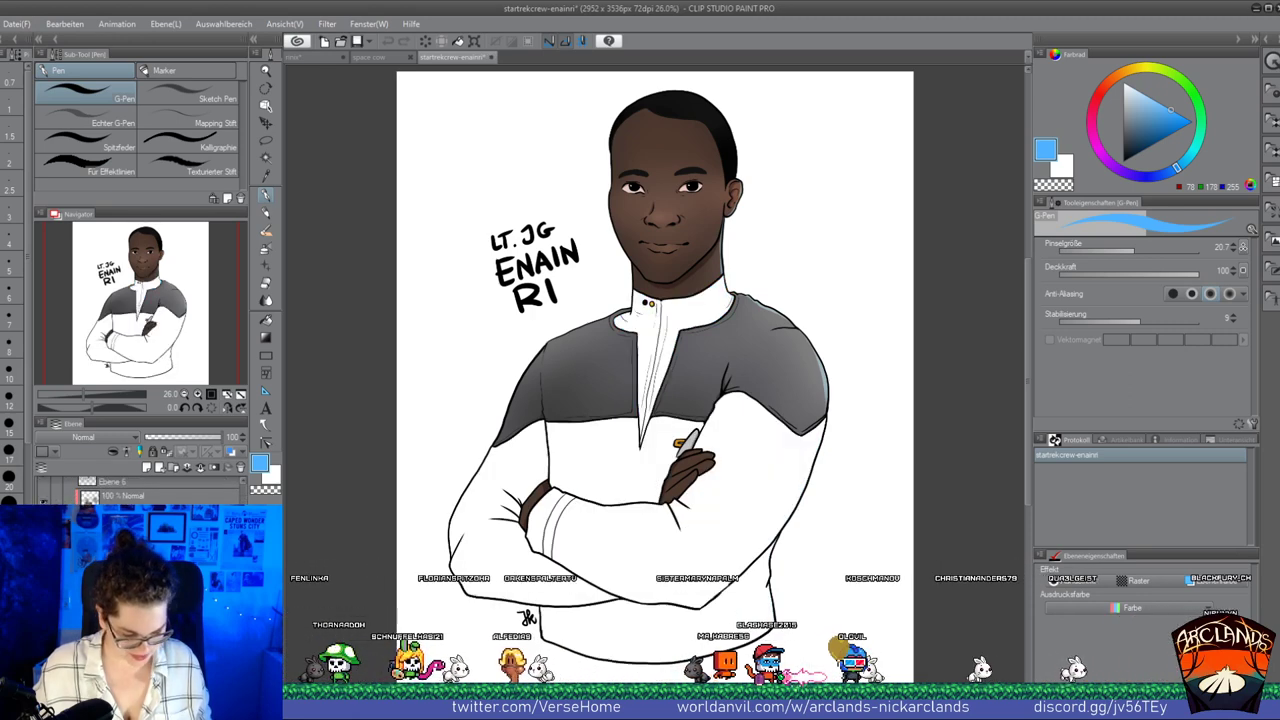
left_click(43, 550)
left_click(43, 526)
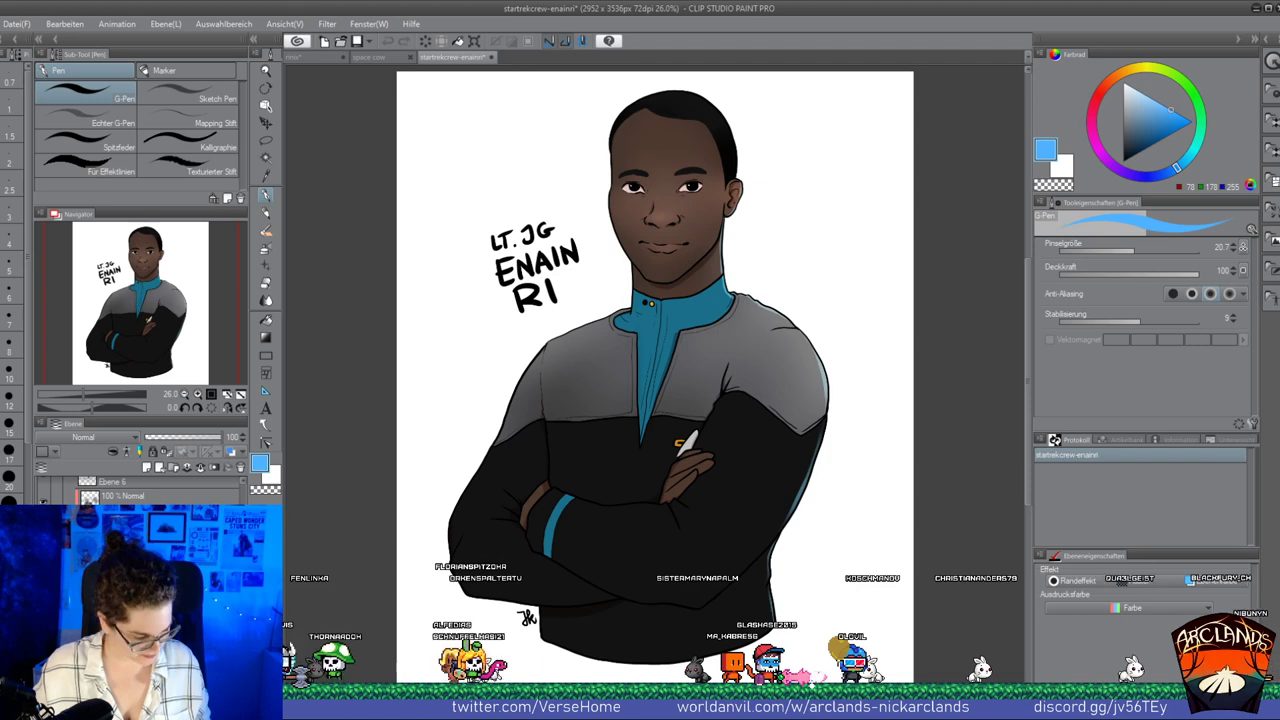
Sample the teal of the uniform collar in the reference drawing and return to the rinix drawing
left_click(266, 176)
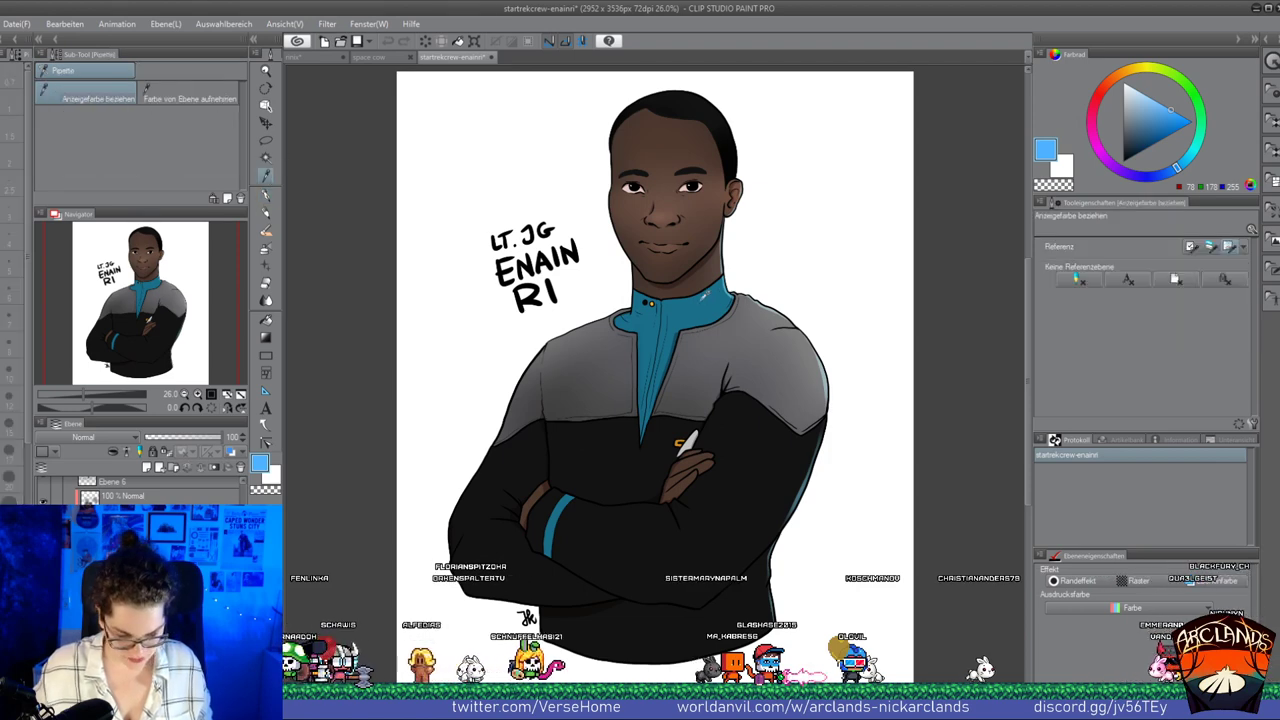
left_click(699, 300)
left_click(309, 58)
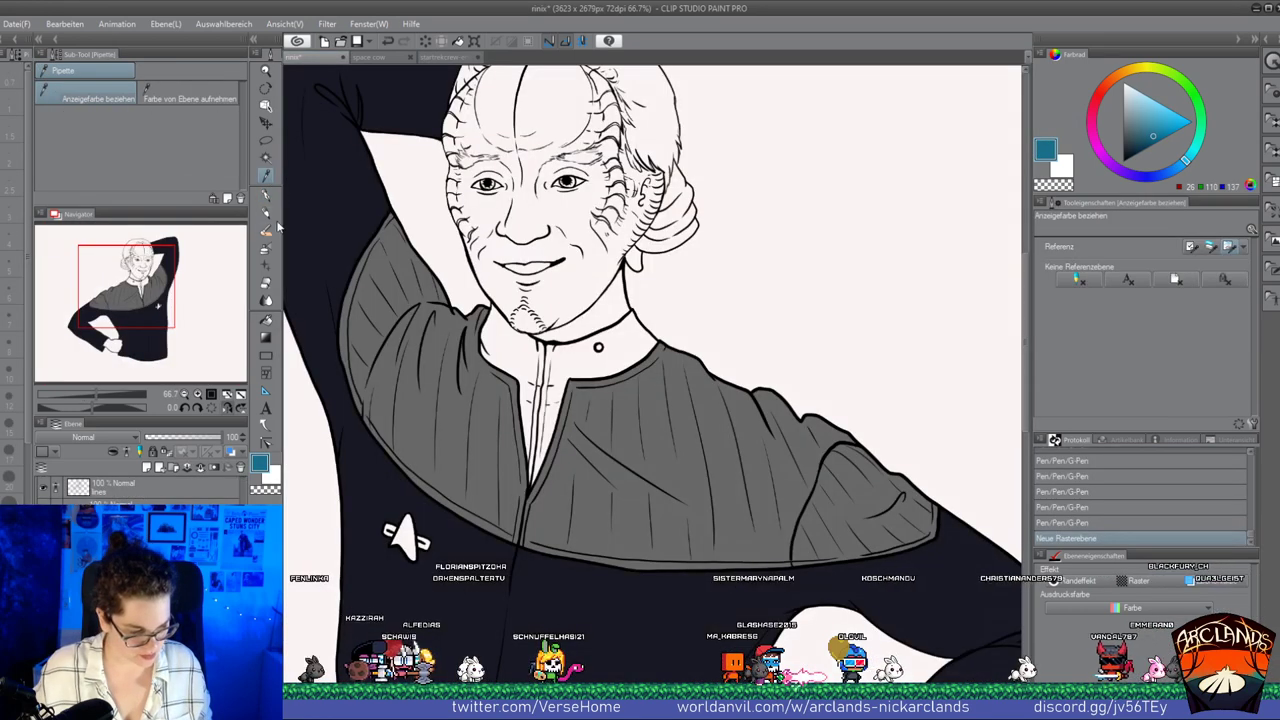
Fill the collar and the zipped front placket with the sampled teal on the new raster layer
left_click(266, 338)
left_click(266, 320)
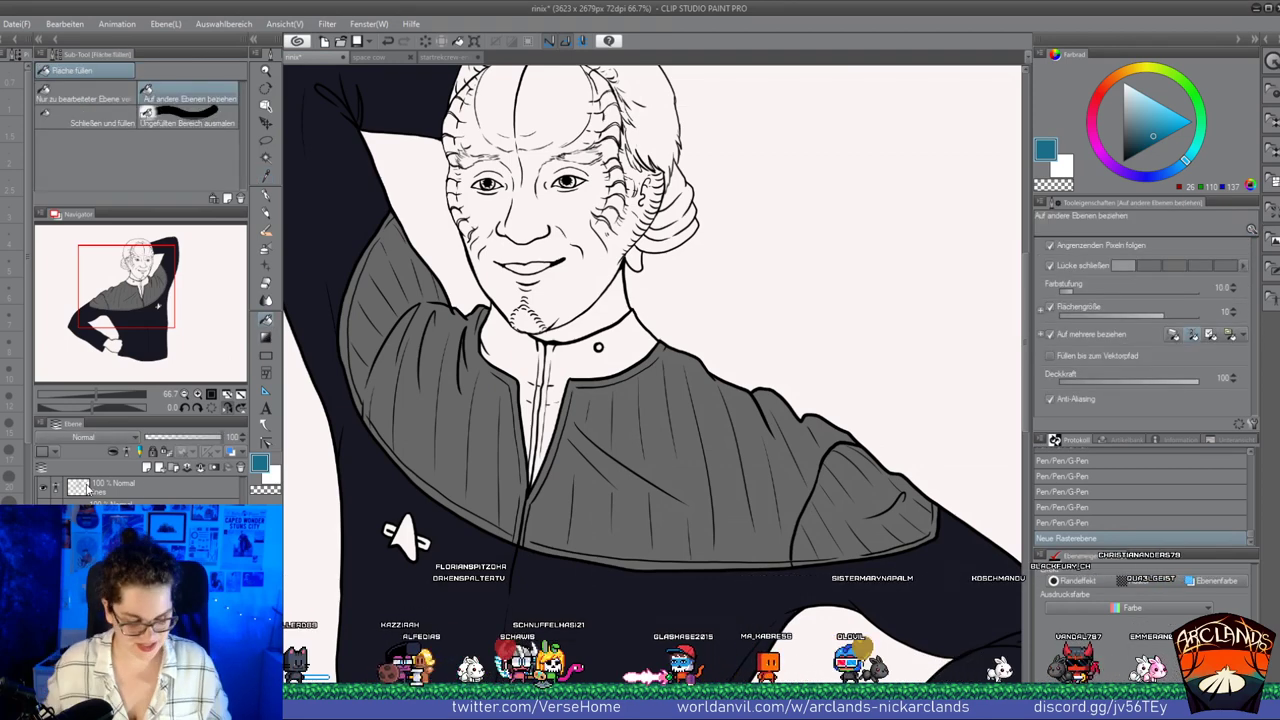
left_click(595, 365)
left_click(541, 389)
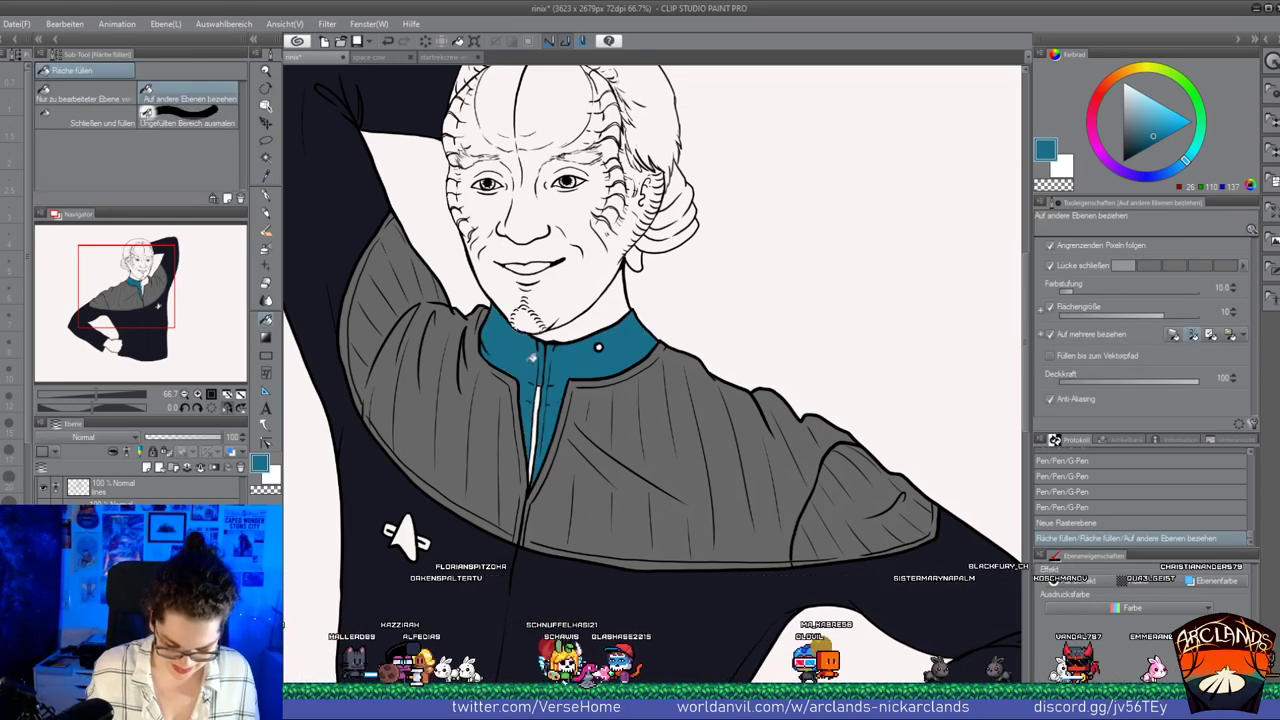
left_click(537, 430)
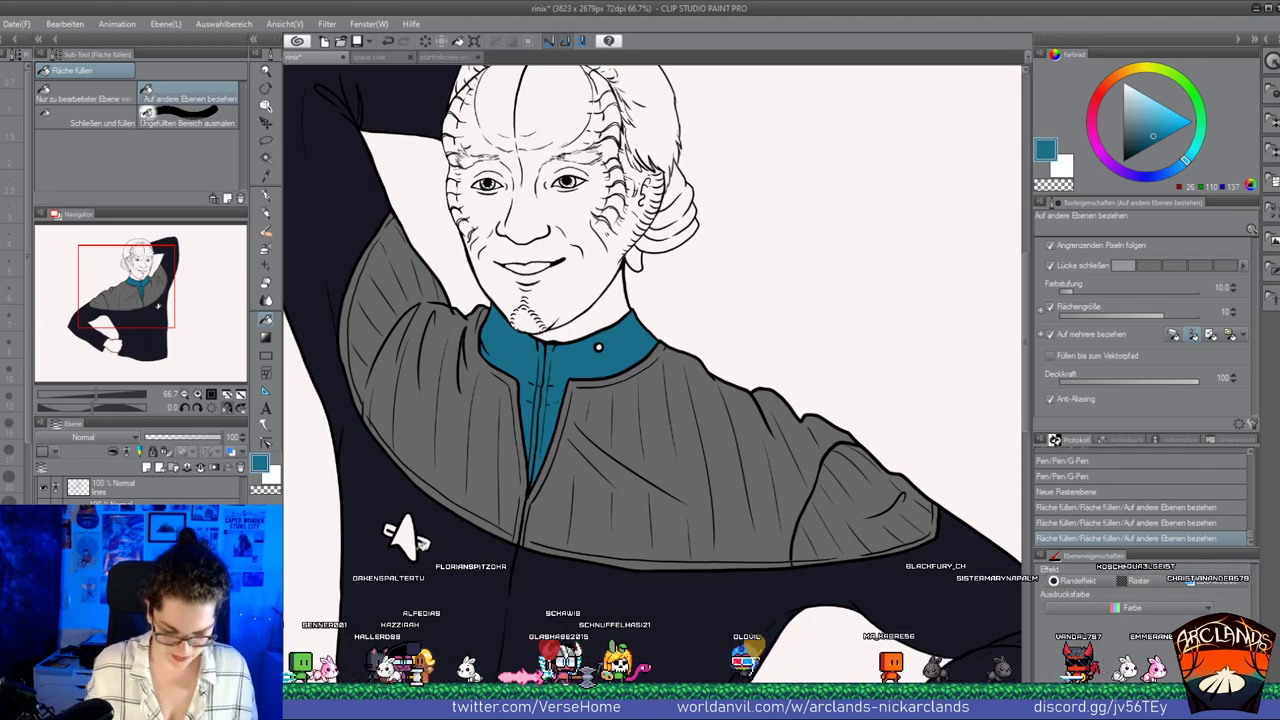
Draw two parallel curved lines across the bent arm's sleeve near the cuff with a black G-Pen of size 12.5
scroll(650, 370, "down", 5)
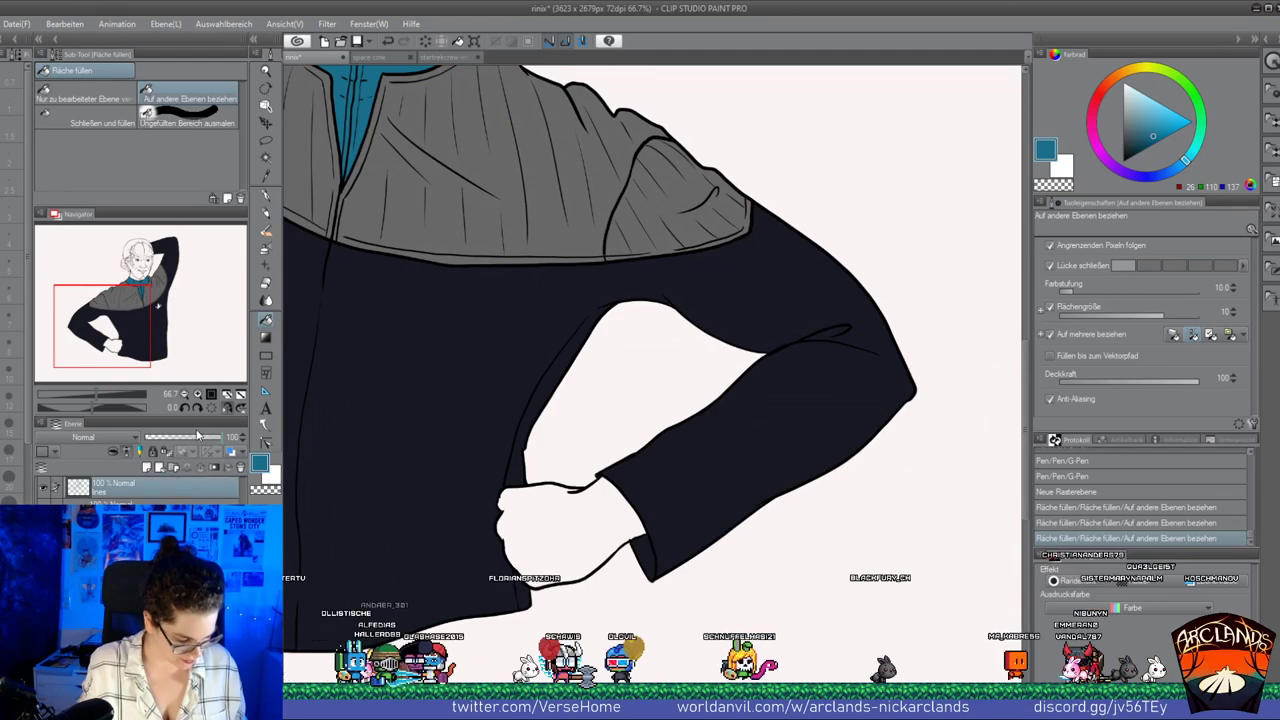
left_click(266, 197)
left_click(1123, 163)
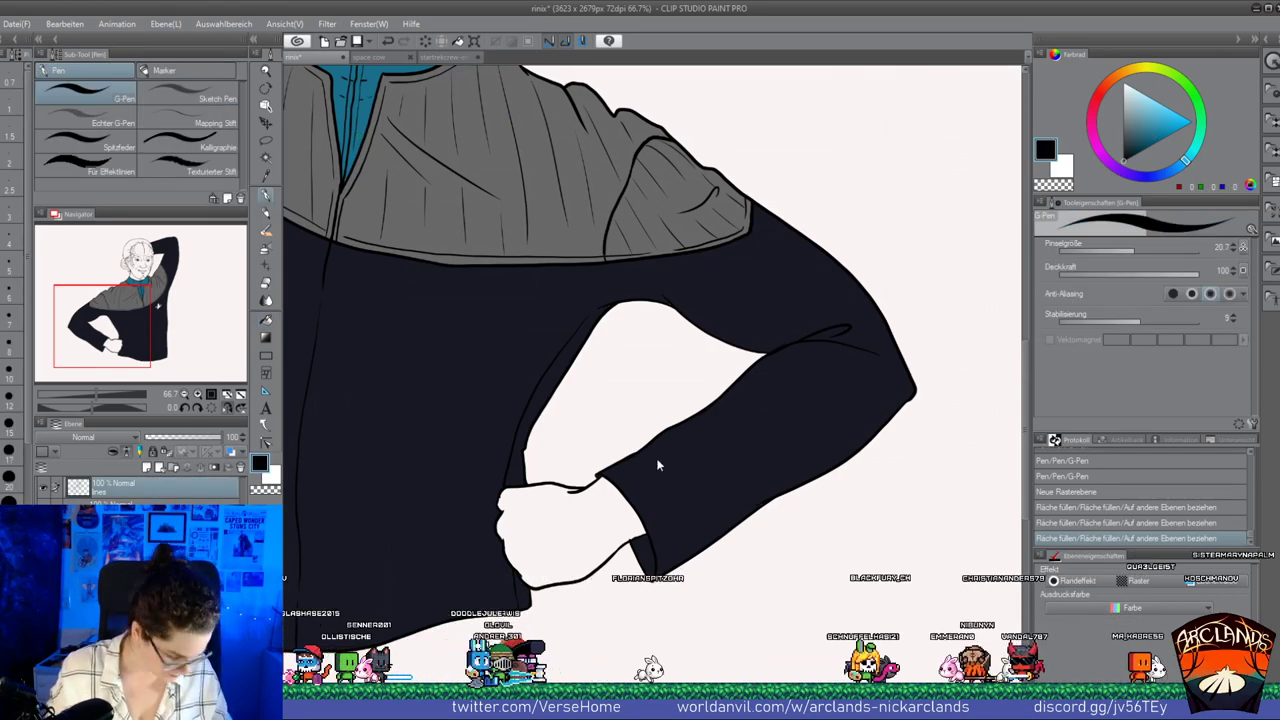
left_click(197, 395)
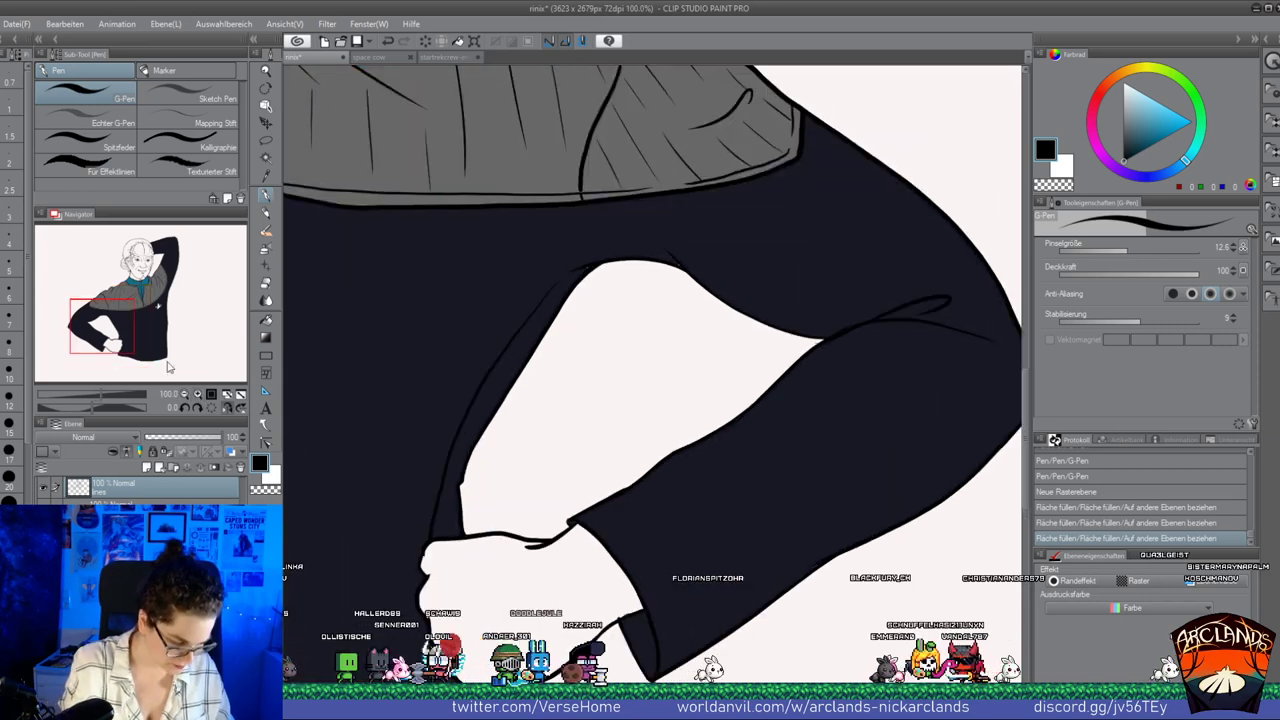
left_click(226, 408)
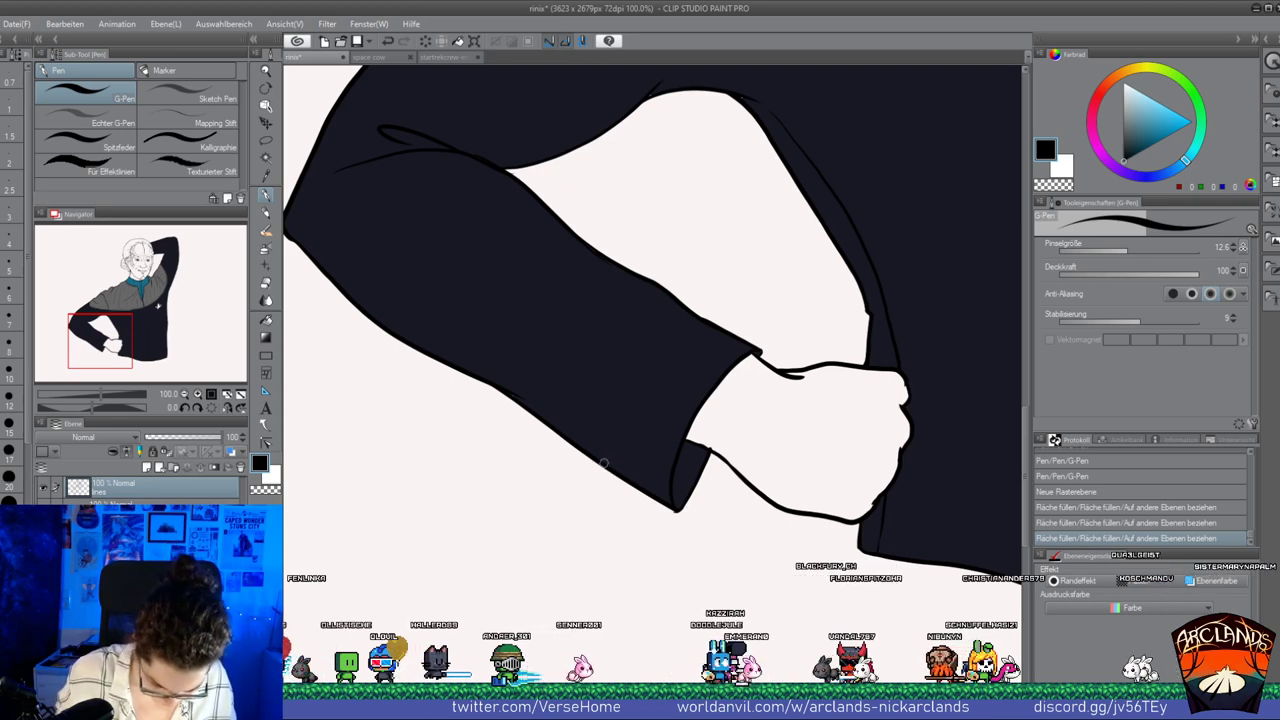
left_click_drag(605, 466, 618, 387)
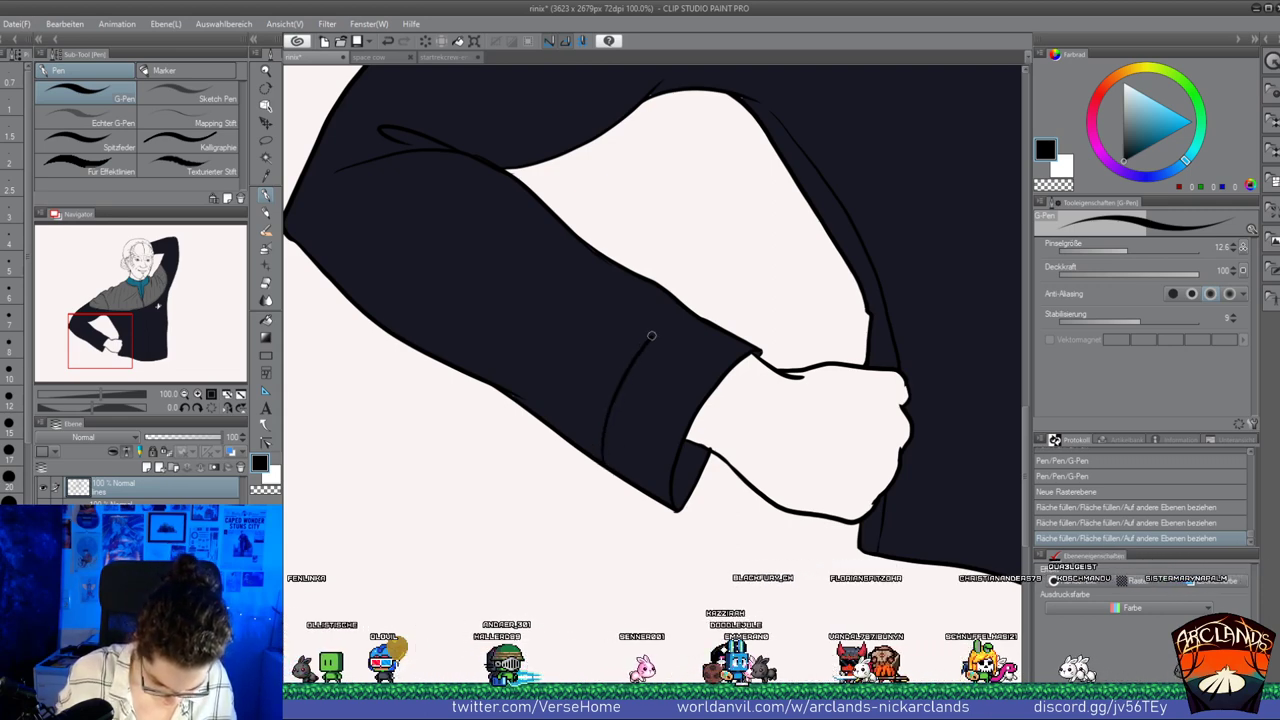
left_click_drag(679, 314, 689, 304)
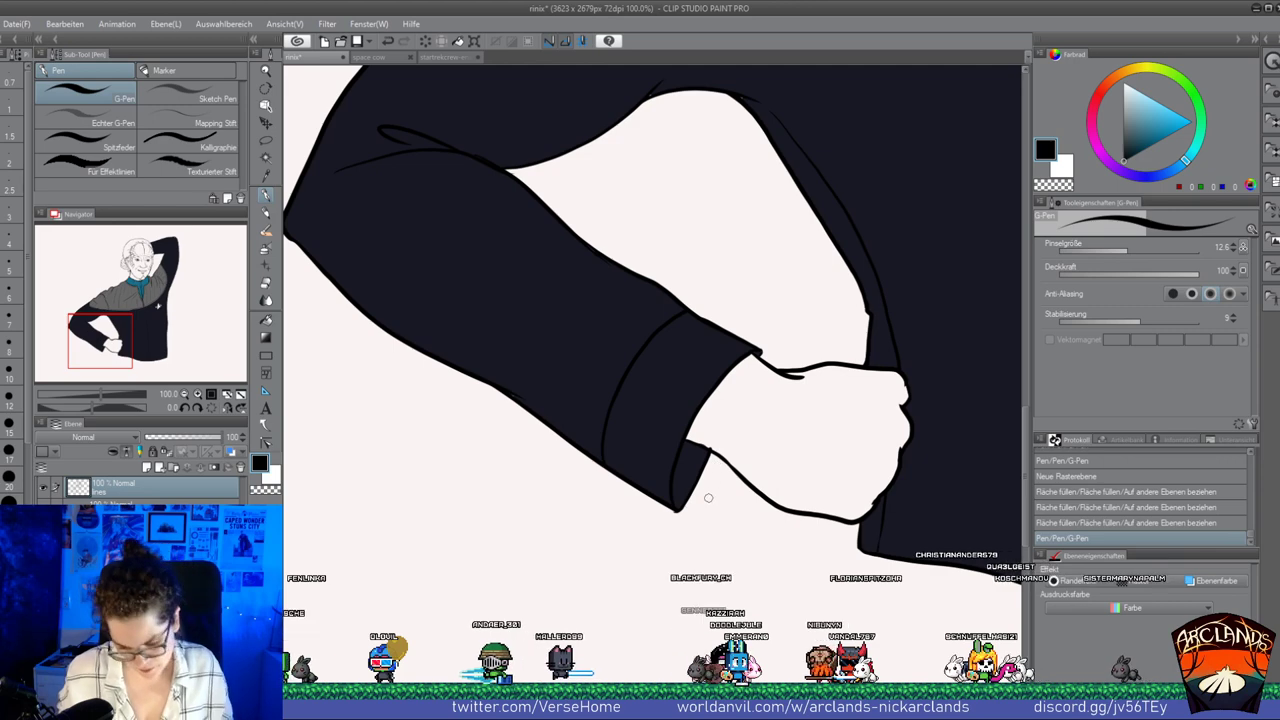
left_click_drag(588, 451, 584, 446)
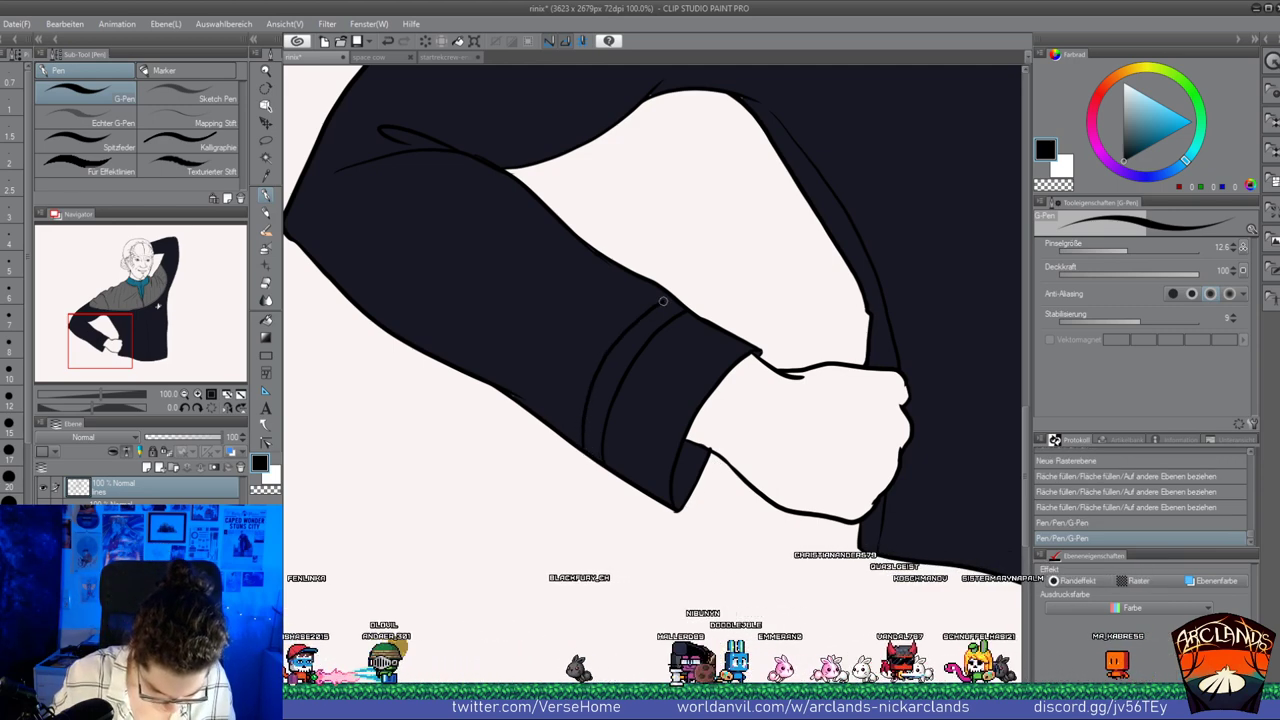
left_click_drag(663, 301, 675, 296)
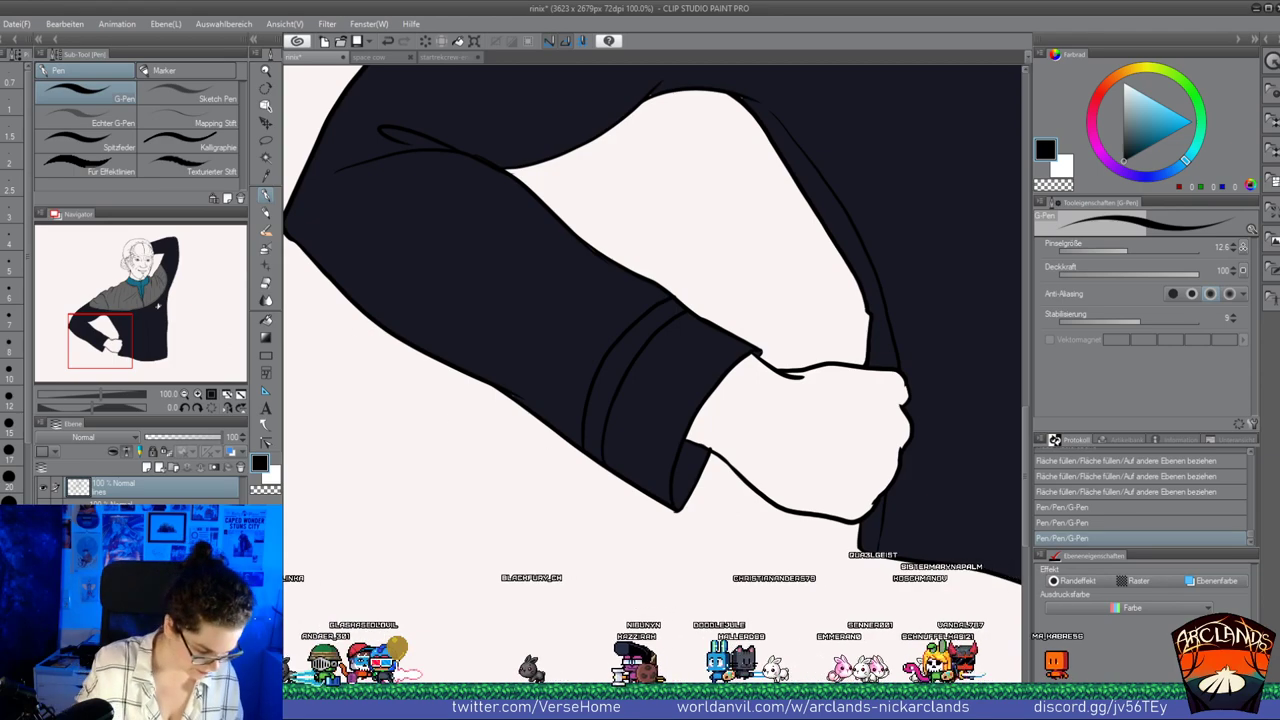
Try to sample the collar colour for painting the stripe between the two sleeve lines
left_click(570, 333, "alt")
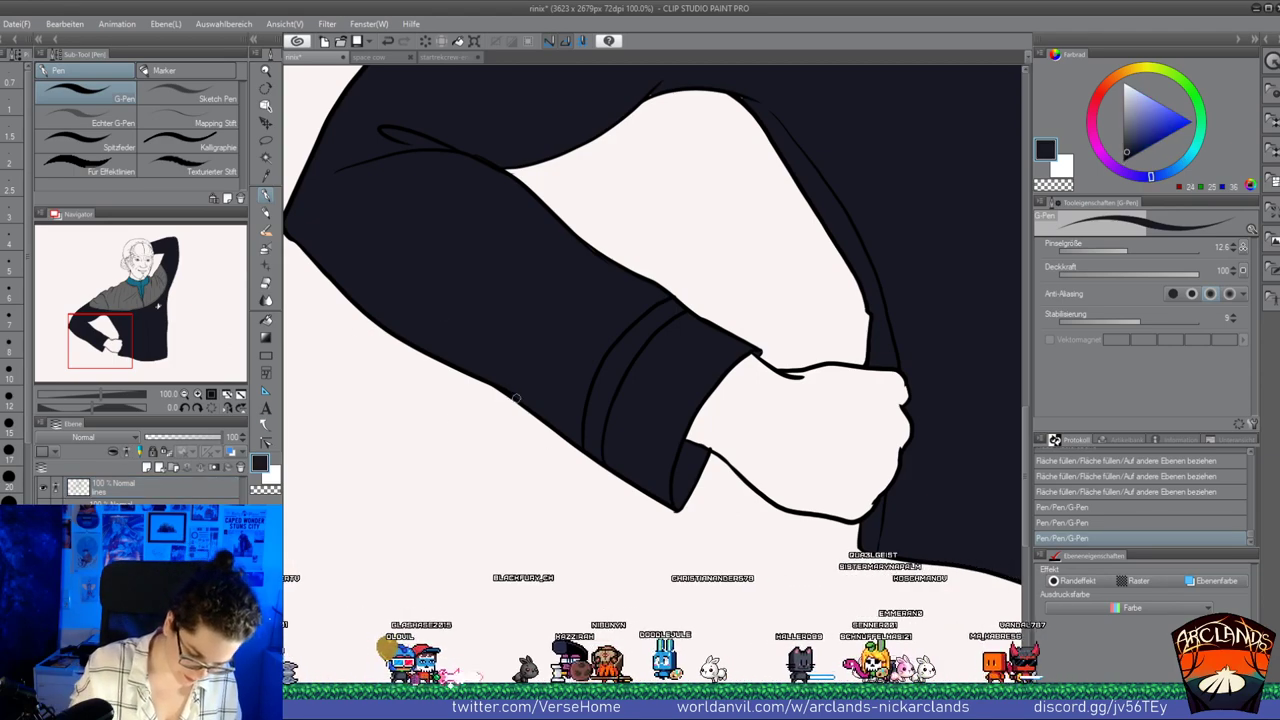
left_click(138, 286)
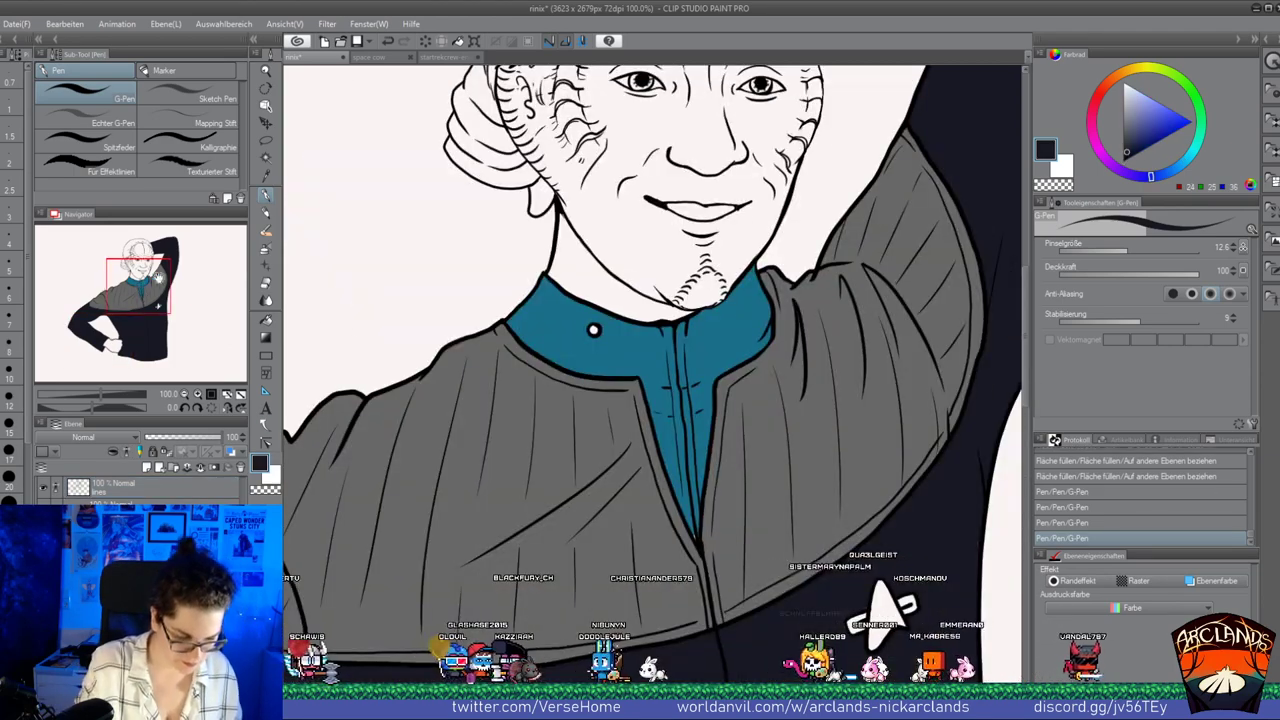
left_click(620, 304, "alt")
left_click(616, 317, "alt")
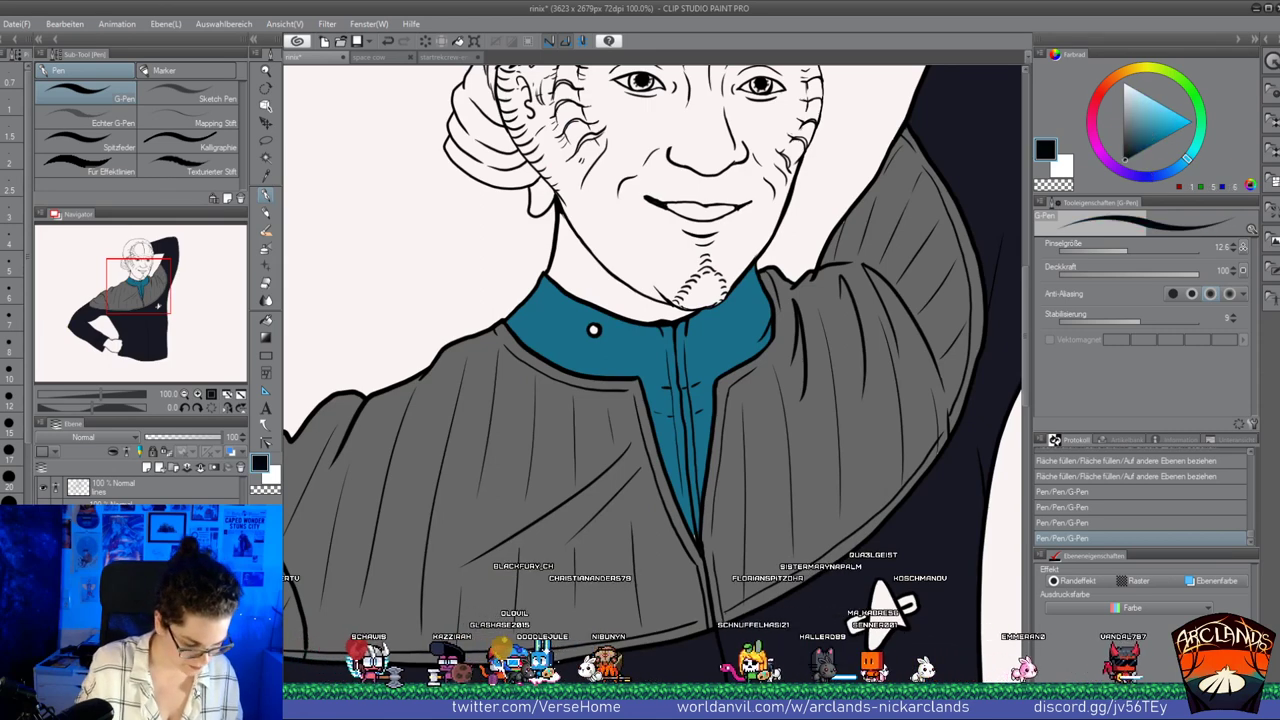
left_click_drag(104, 331, 102, 338)
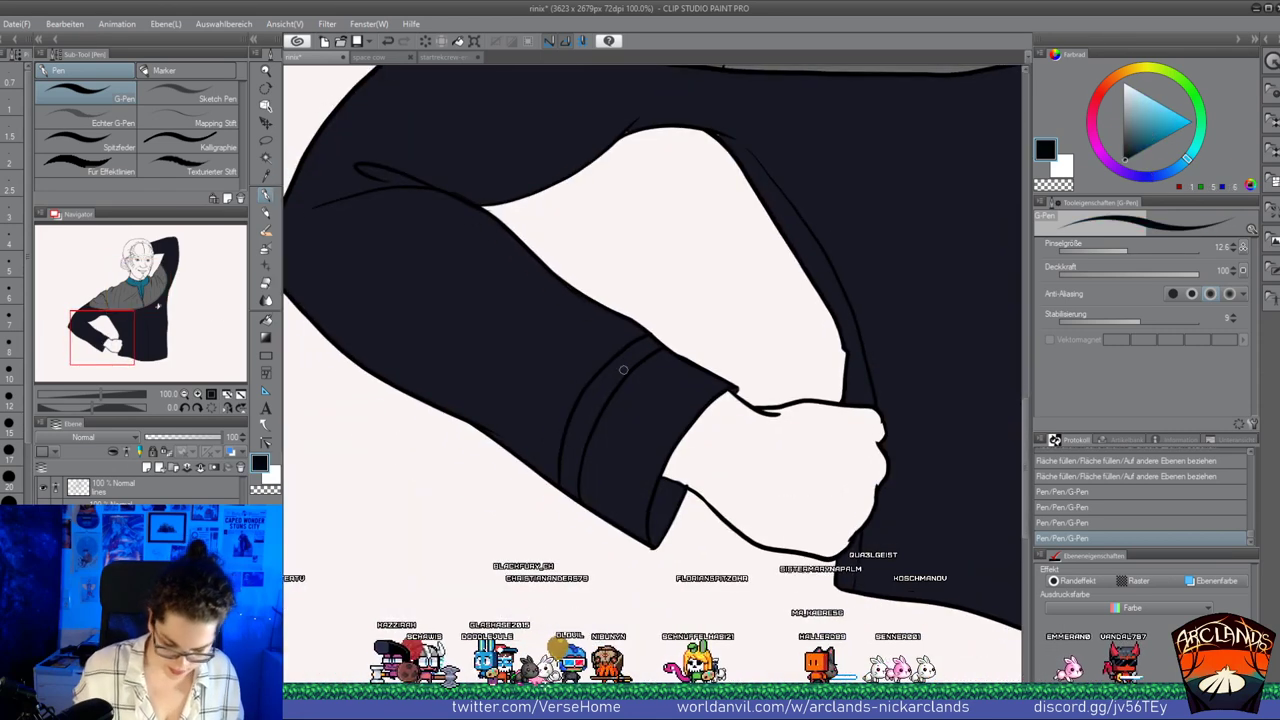
Sample the teal from the uniform collar and paint the whole stripe between the two sleeve lines near the cuff with the G-Pen
left_click_drag(130, 289, 143, 284)
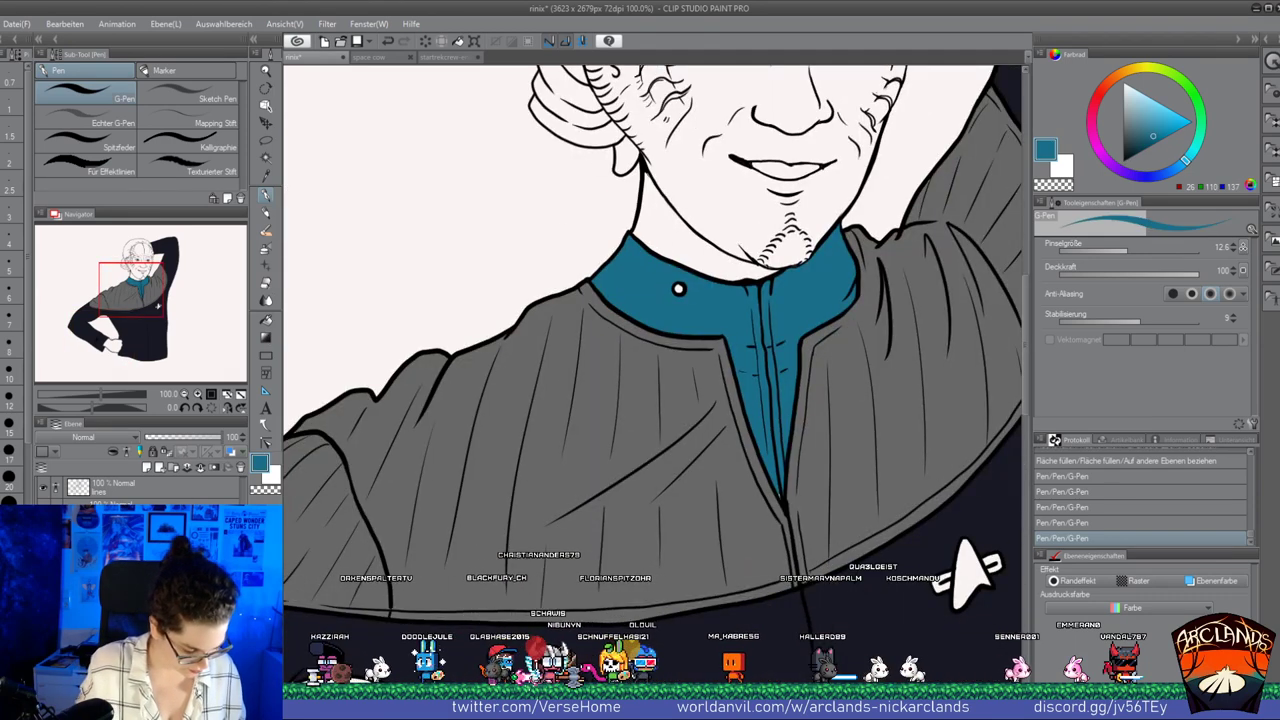
left_click(98, 338)
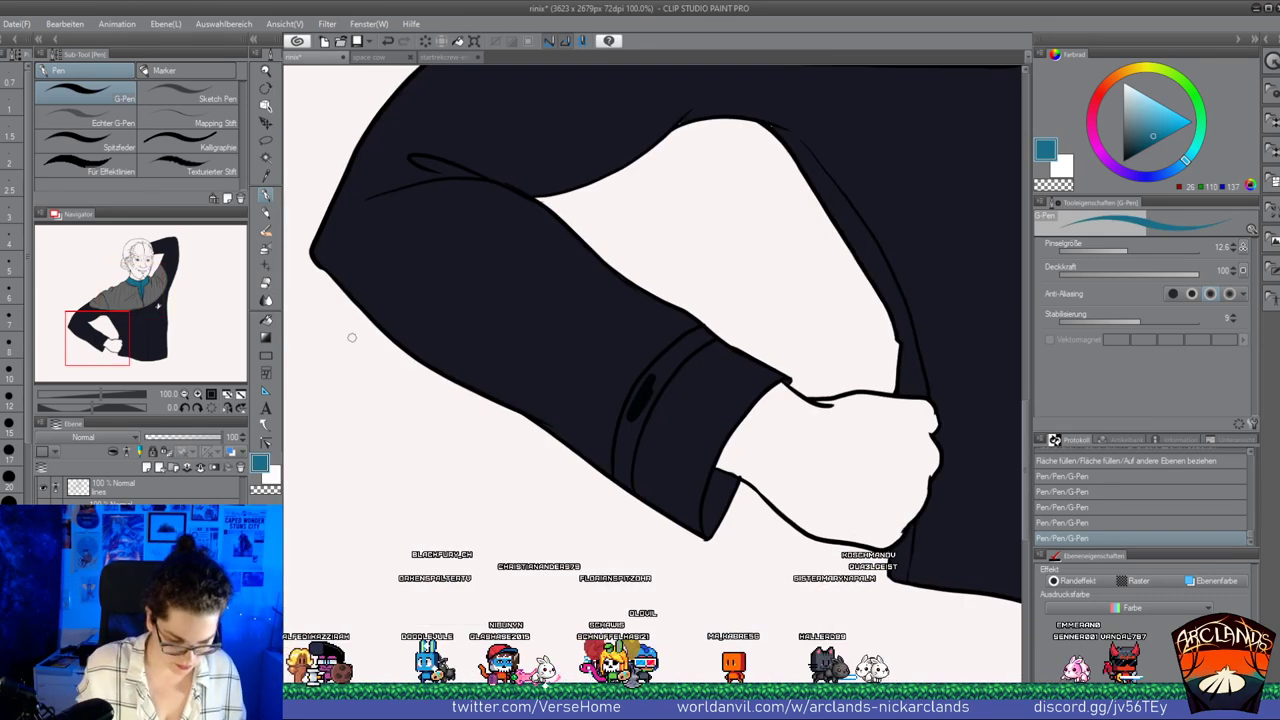
left_click_drag(658, 380, 645, 401)
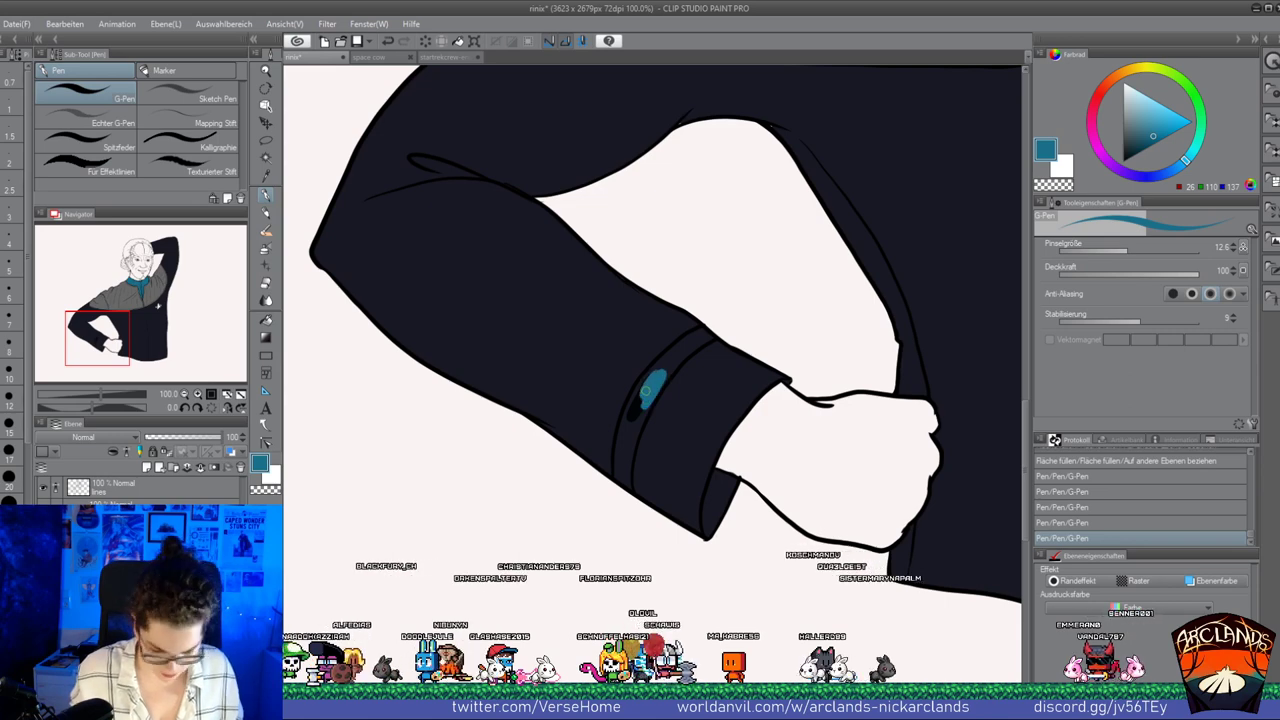
scroll(646, 390, "up", 1)
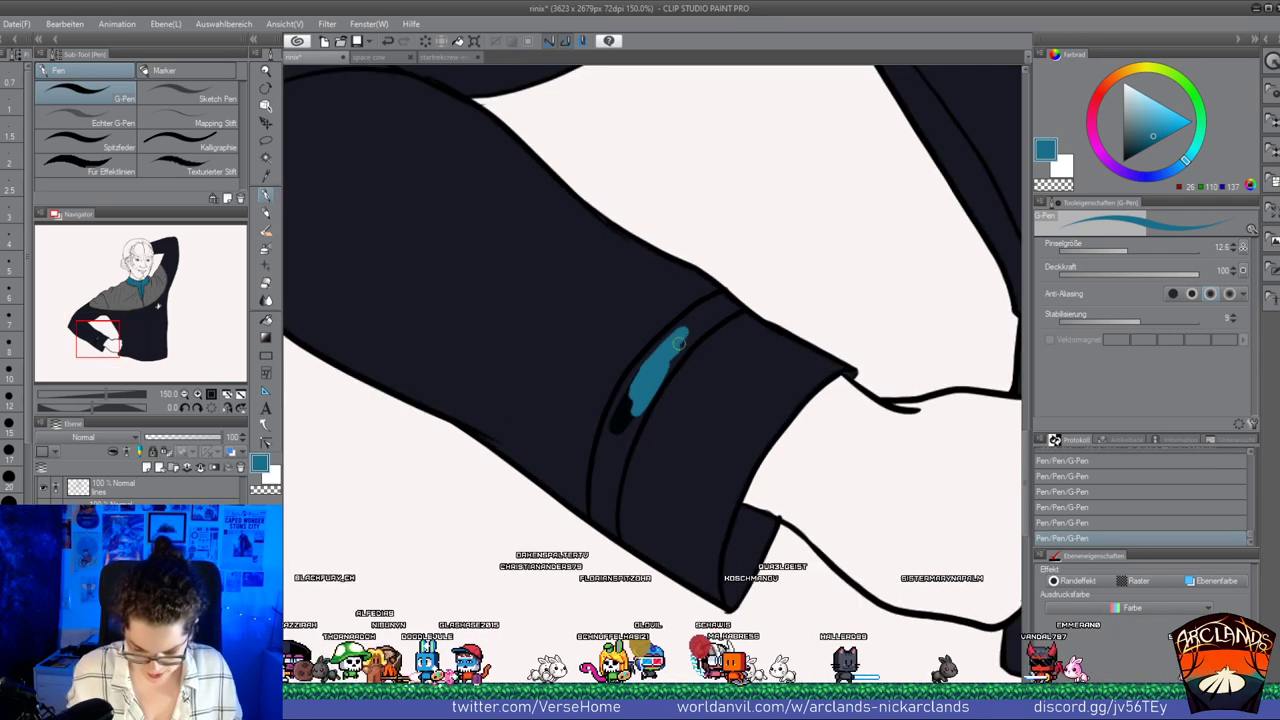
mouse_move(678, 343)
left_mouse_down()
mouse_move(733, 306)
mouse_move(710, 308)
mouse_move(636, 374)
mouse_move(622, 423)
mouse_move(649, 392)
mouse_move(624, 422)
mouse_move(610, 416)
mouse_move(603, 485)
mouse_move(620, 459)
mouse_move(612, 530)
left_mouse_up()
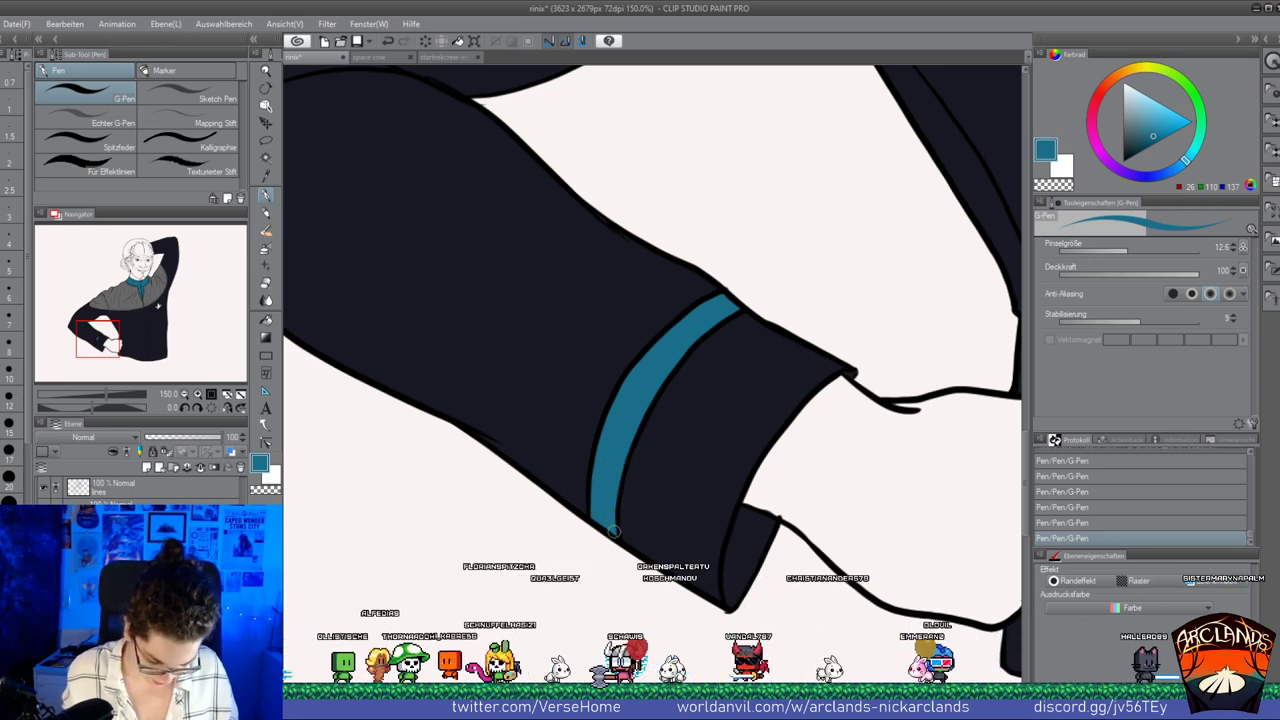
Paint the collar pip and the chest badge's crossbar golden yellow on a new raster layer and erase the spill around the bar
left_click(138, 291)
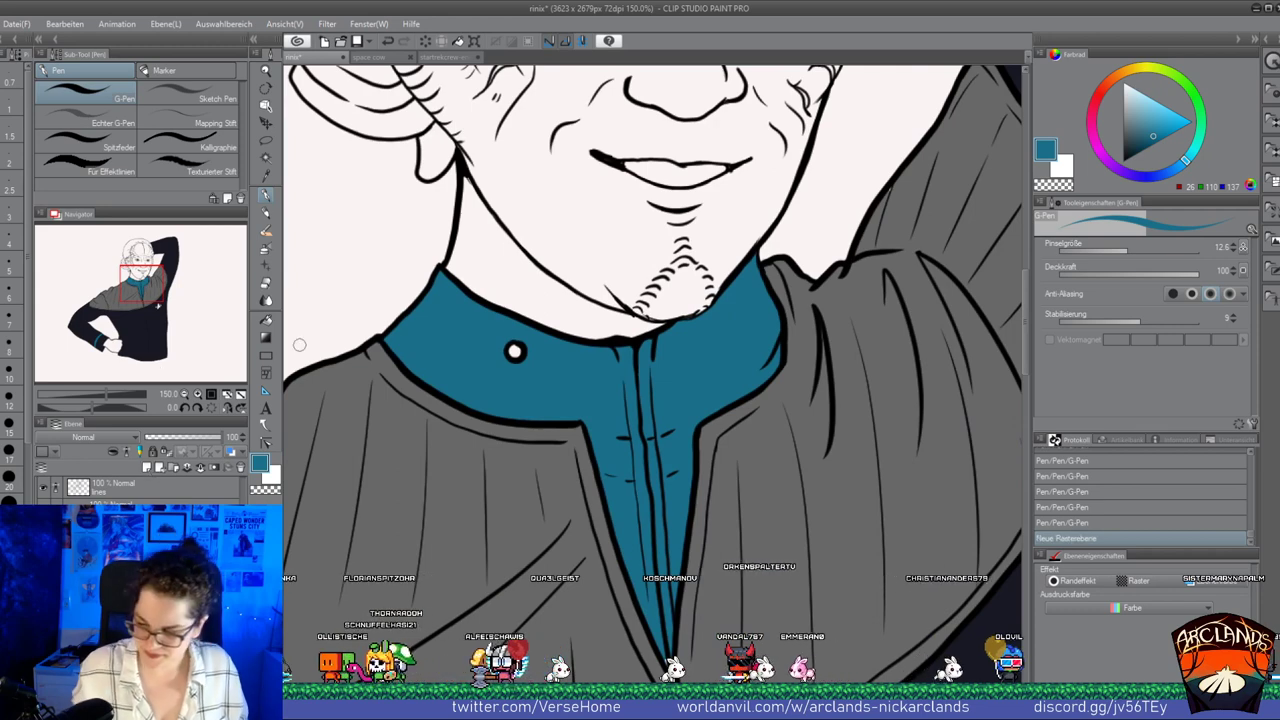
left_click(1130, 66)
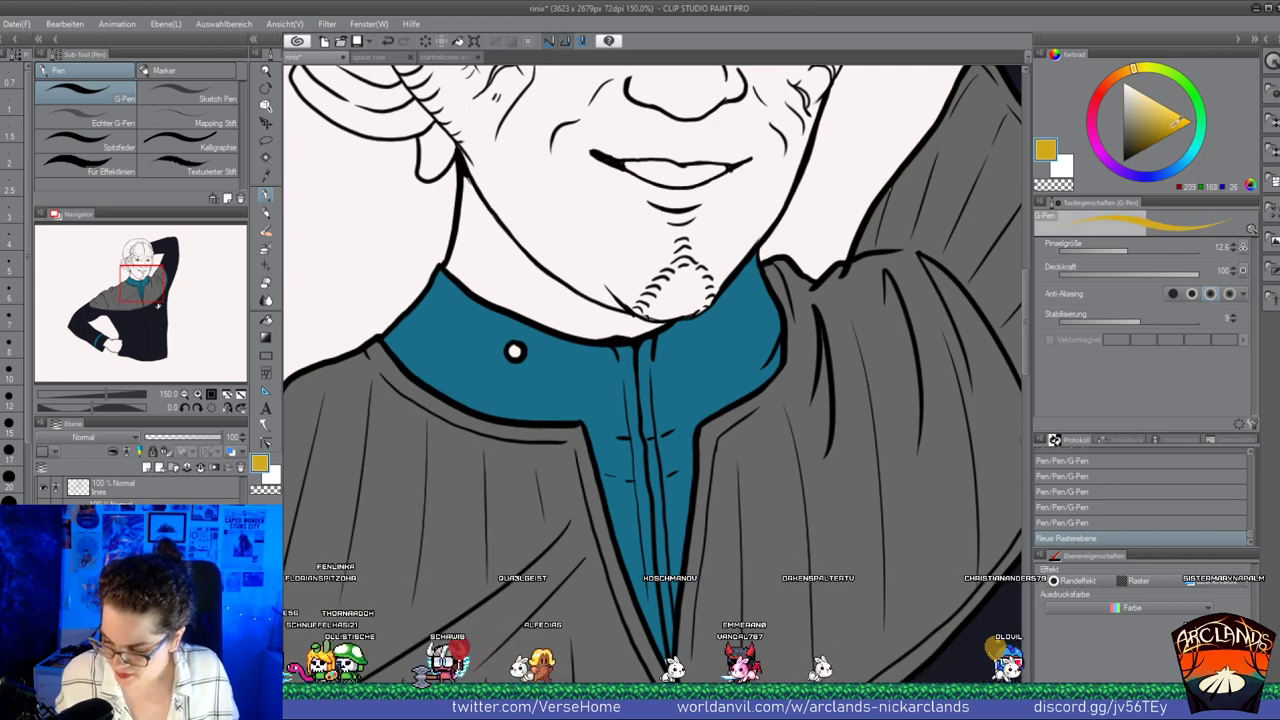
left_click(1145, 71)
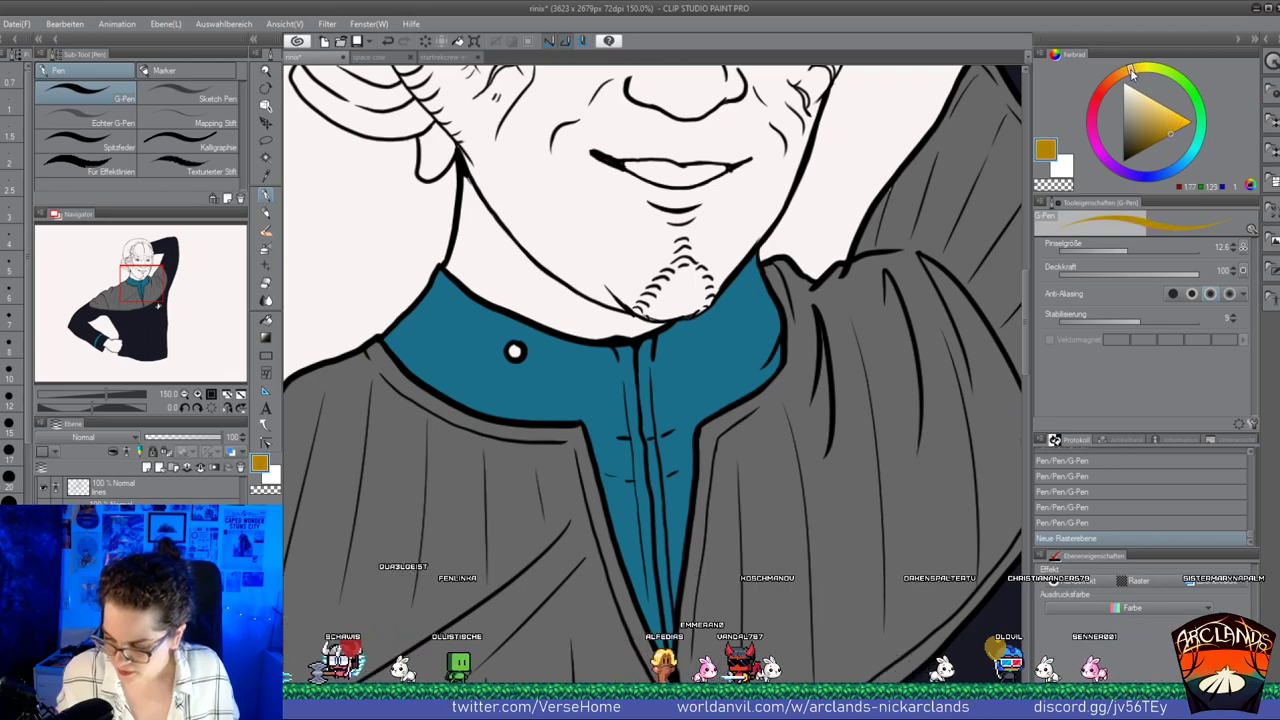
left_click(1175, 128)
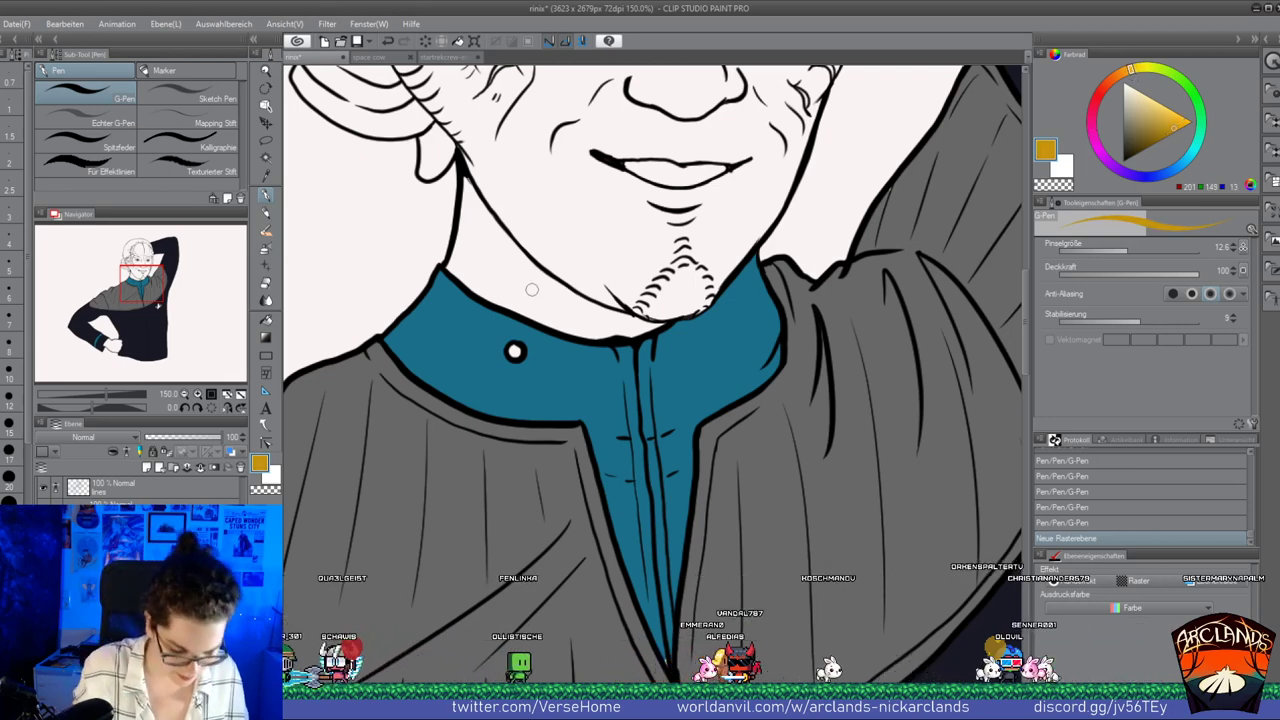
left_click(157, 310)
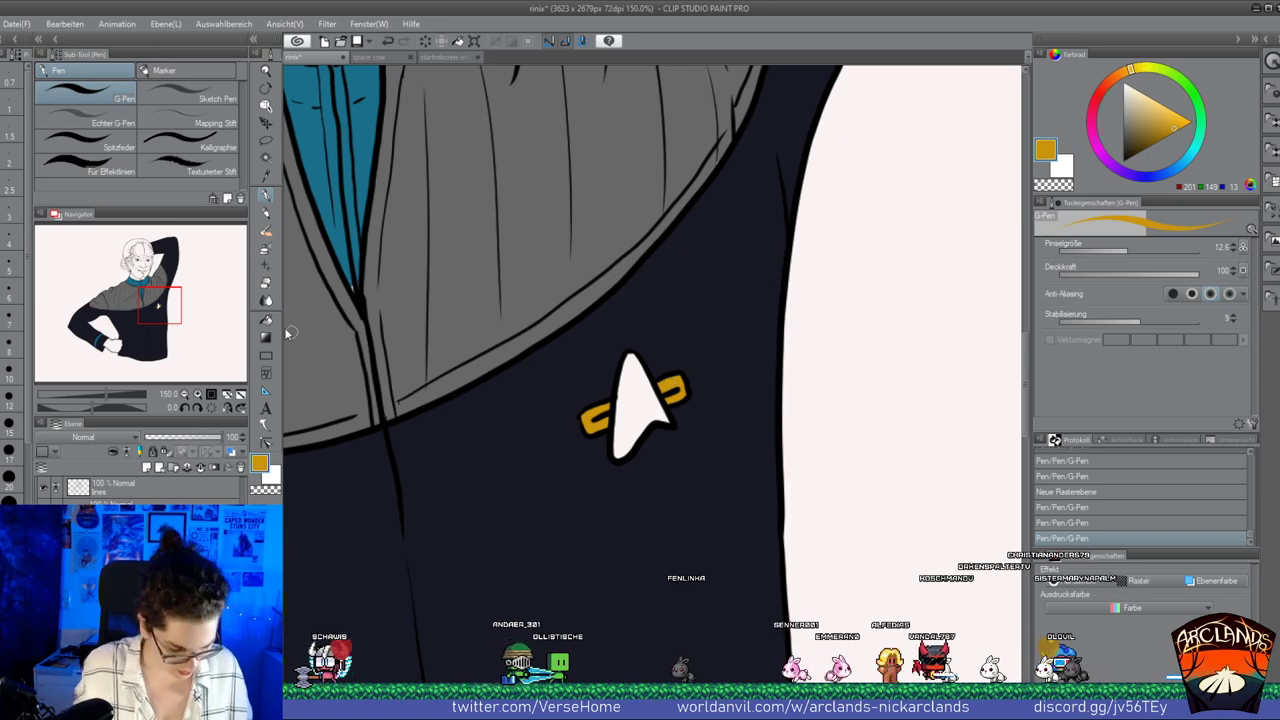
key("e")
left_click_drag(574, 417, 586, 399)
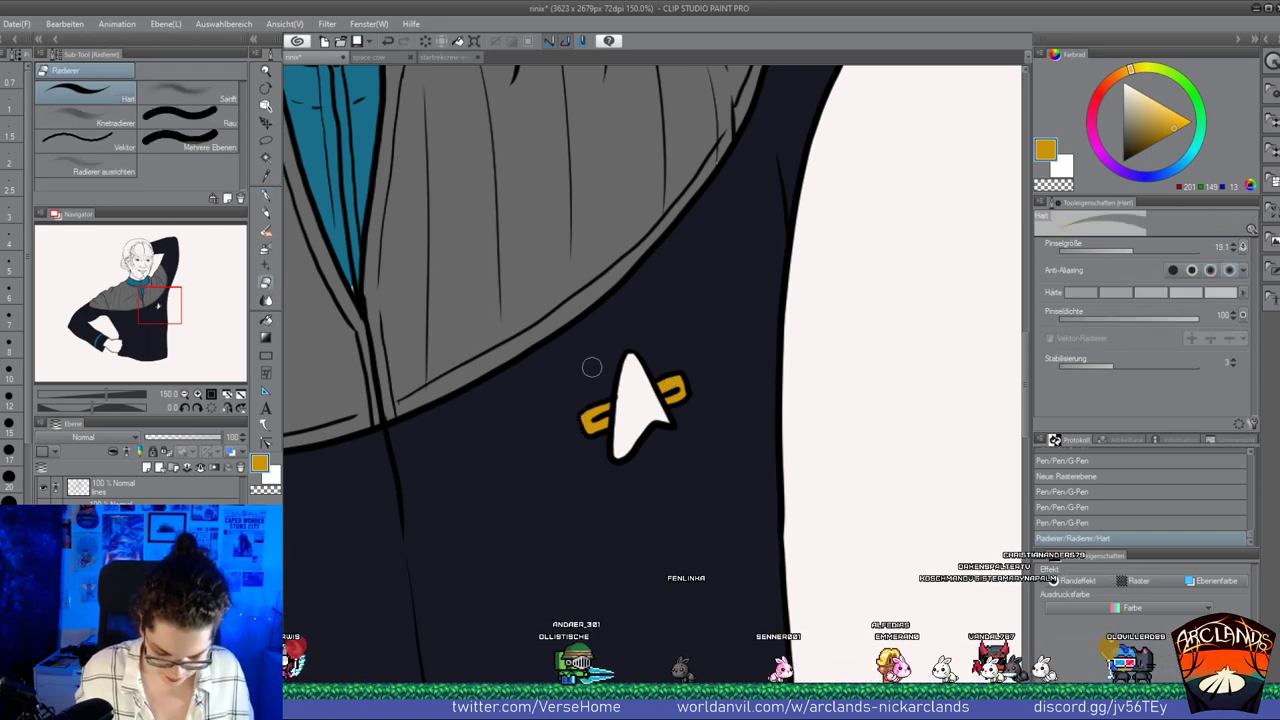
Paint the badge's arrowhead light warm grey with the G-Pen and erase the excess at its tip
key("p")
left_click(1131, 107)
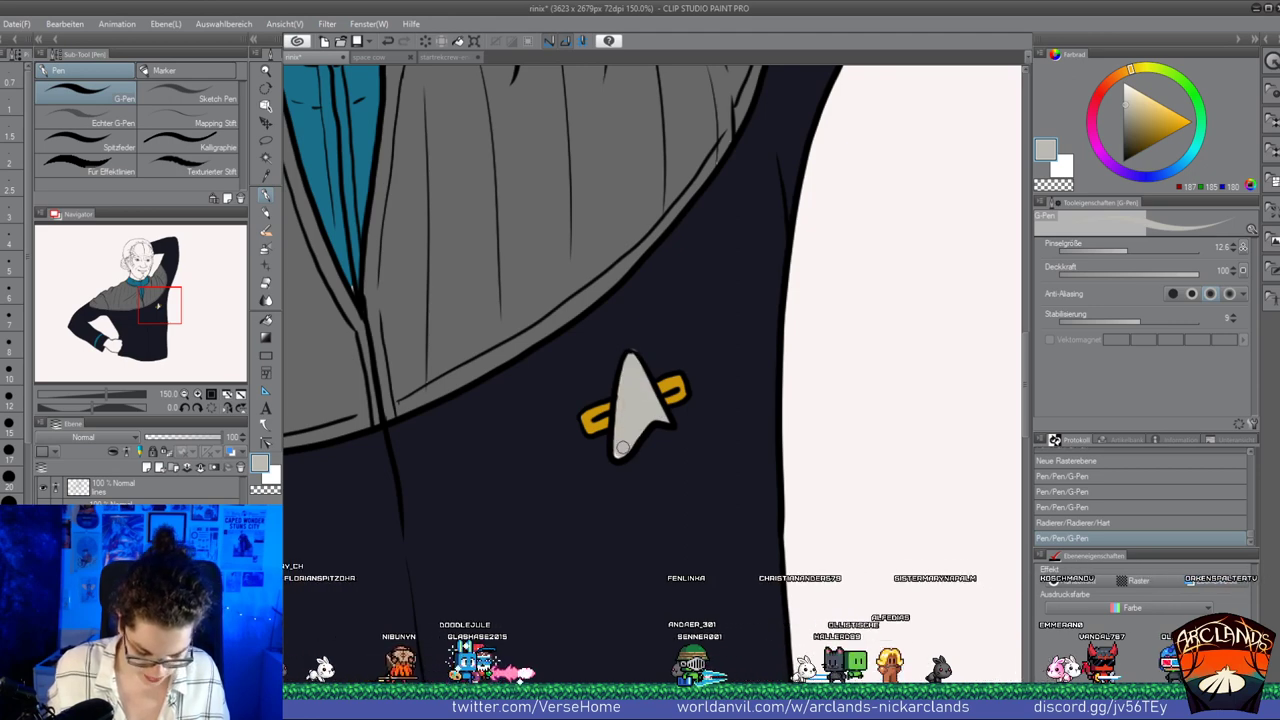
left_click(266, 284)
left_click_drag(627, 340, 635, 341)
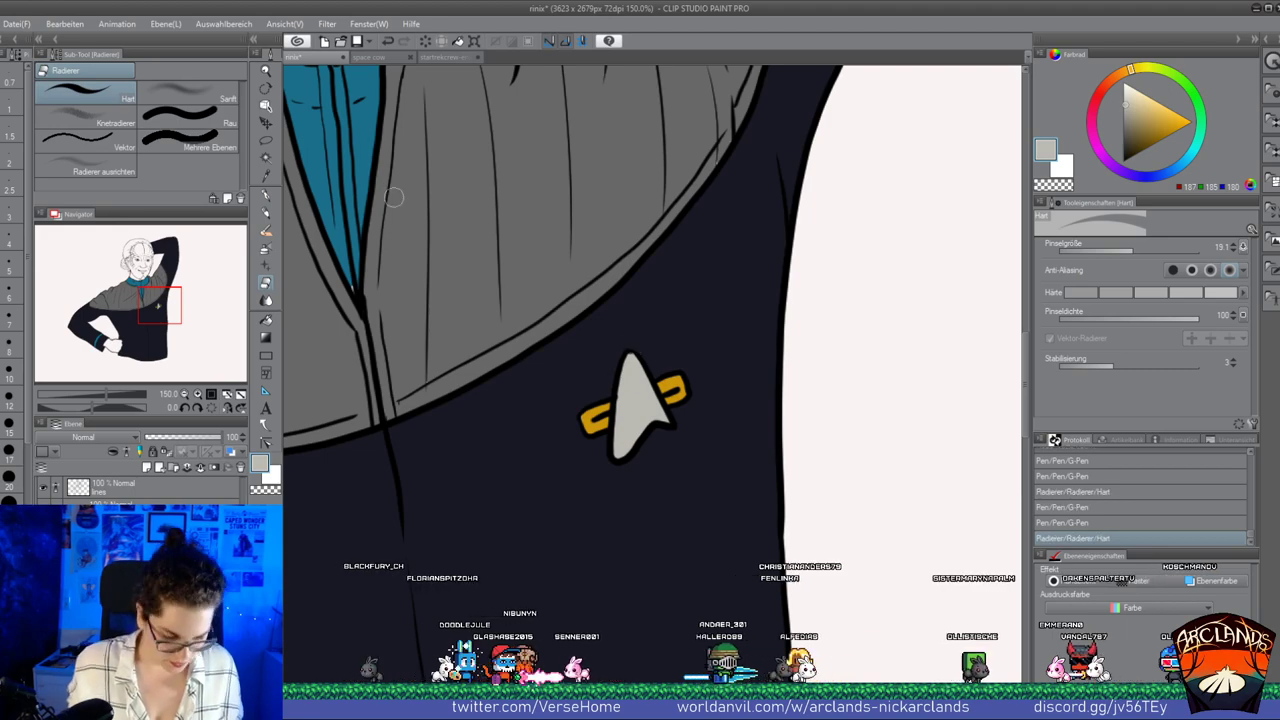
Add a new raster layer for the skin and choose a light peach tone, RGB 255, 205, 171
mouse_move(173, 290)
left_mouse_down()
mouse_move(156, 266)
mouse_move(158, 300)
left_mouse_up()
left_click(184, 396)
left_click(184, 396)
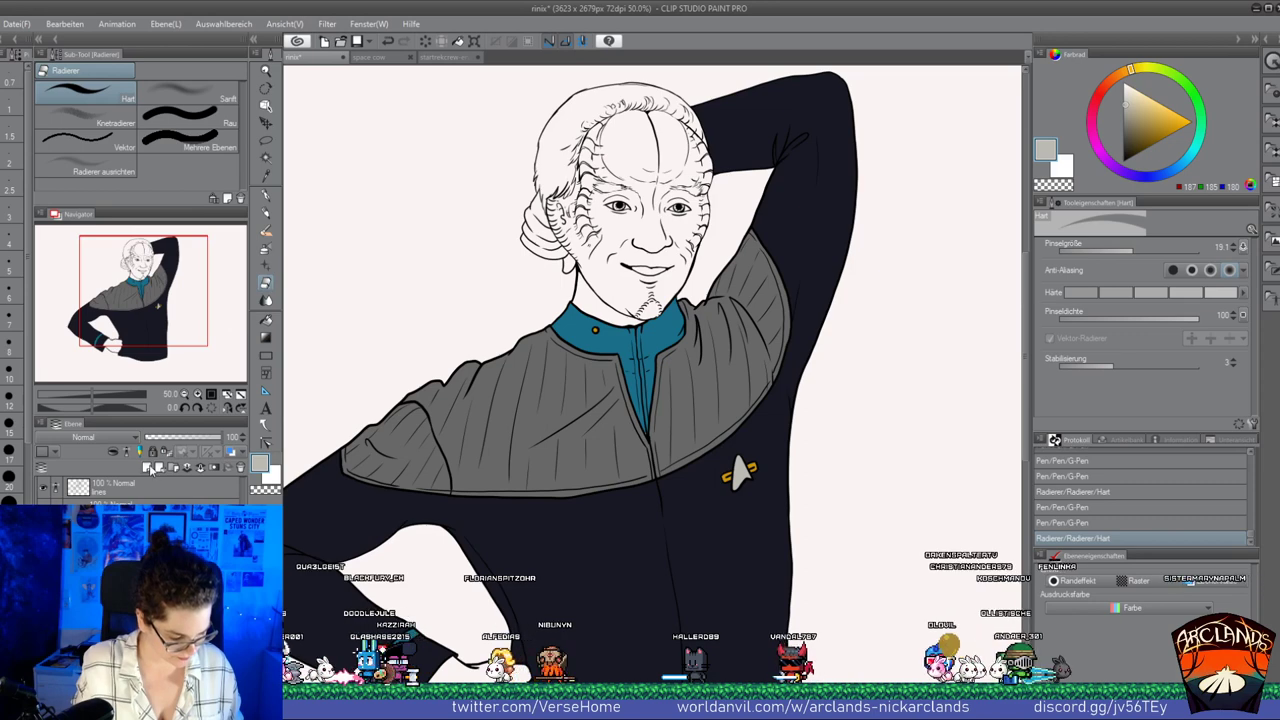
left_click(1120, 73)
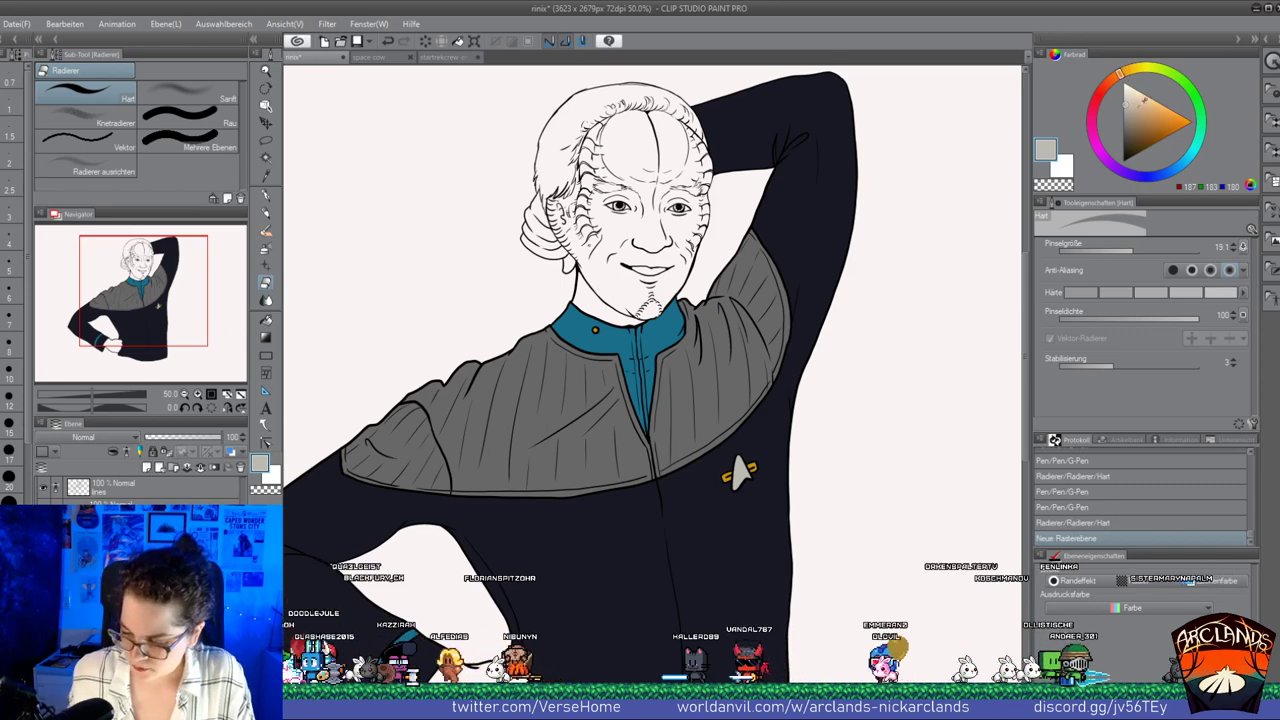
left_click(1145, 97)
left_click(1148, 96)
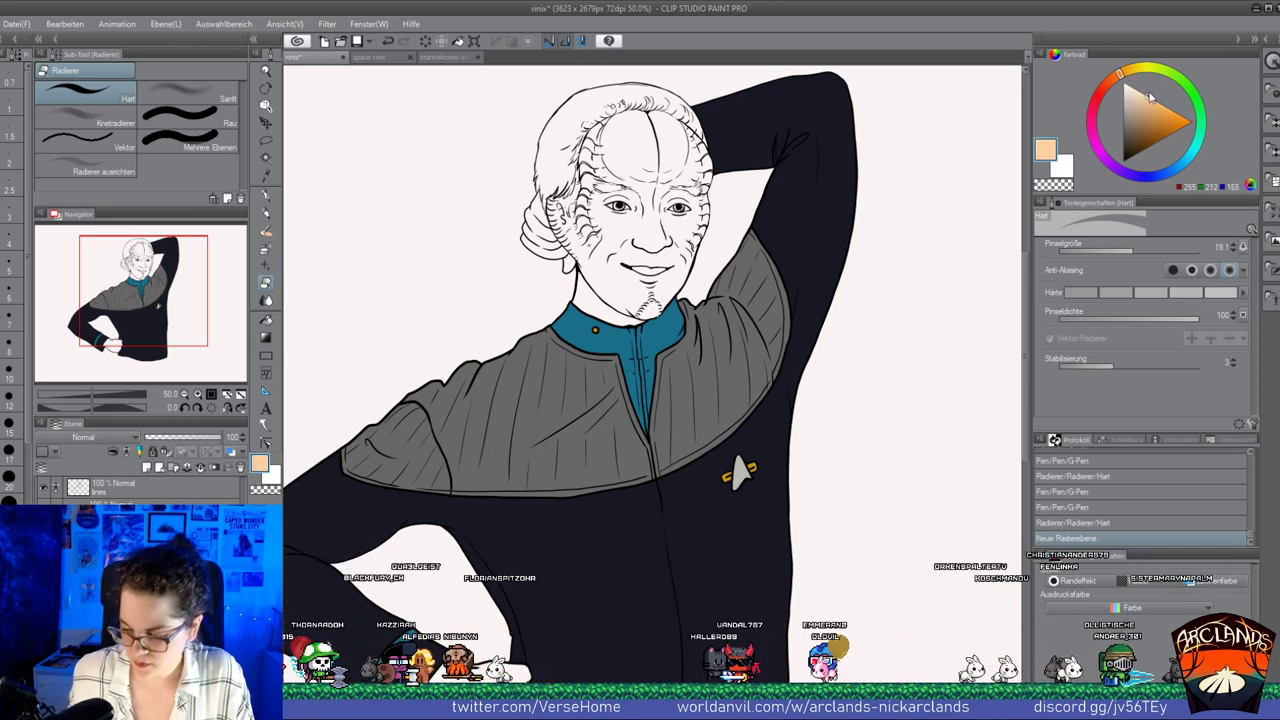
left_click(1153, 100)
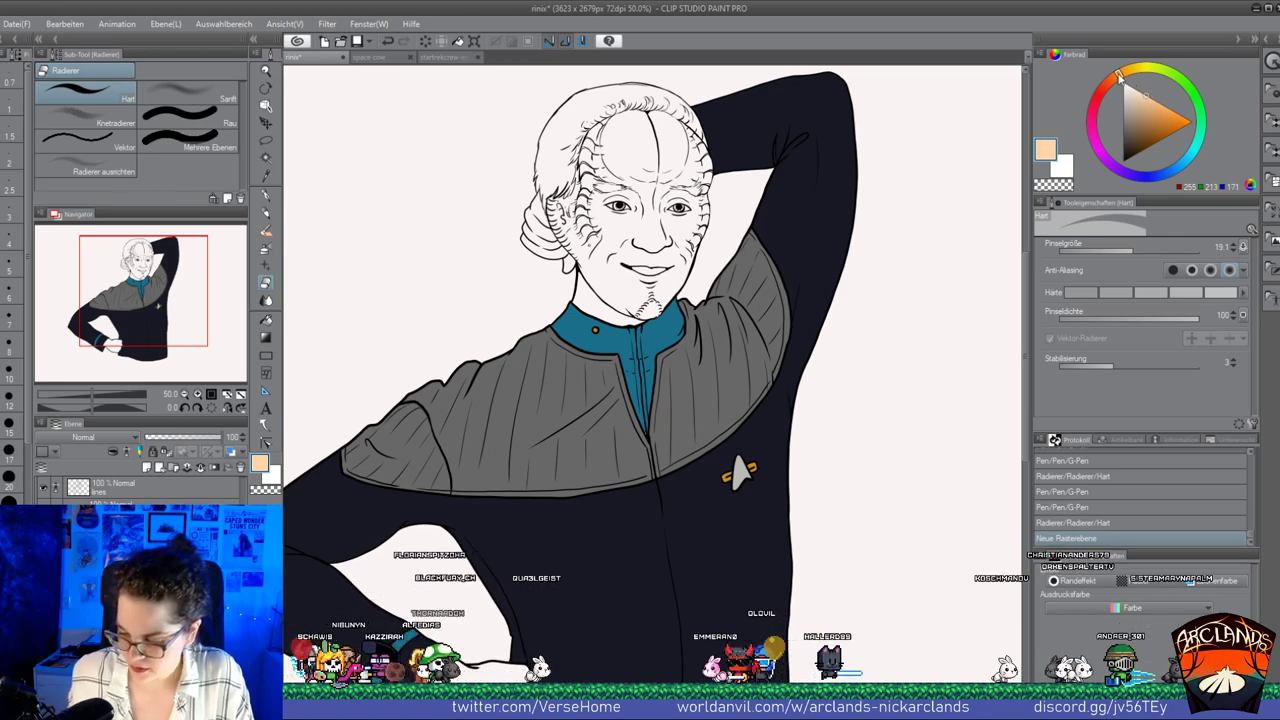
left_click(1114, 77)
Fill the head, face, neck and both hands with the peach tone, including the small unfilled patches, using the fill that refers to other layers
left_click(266, 300)
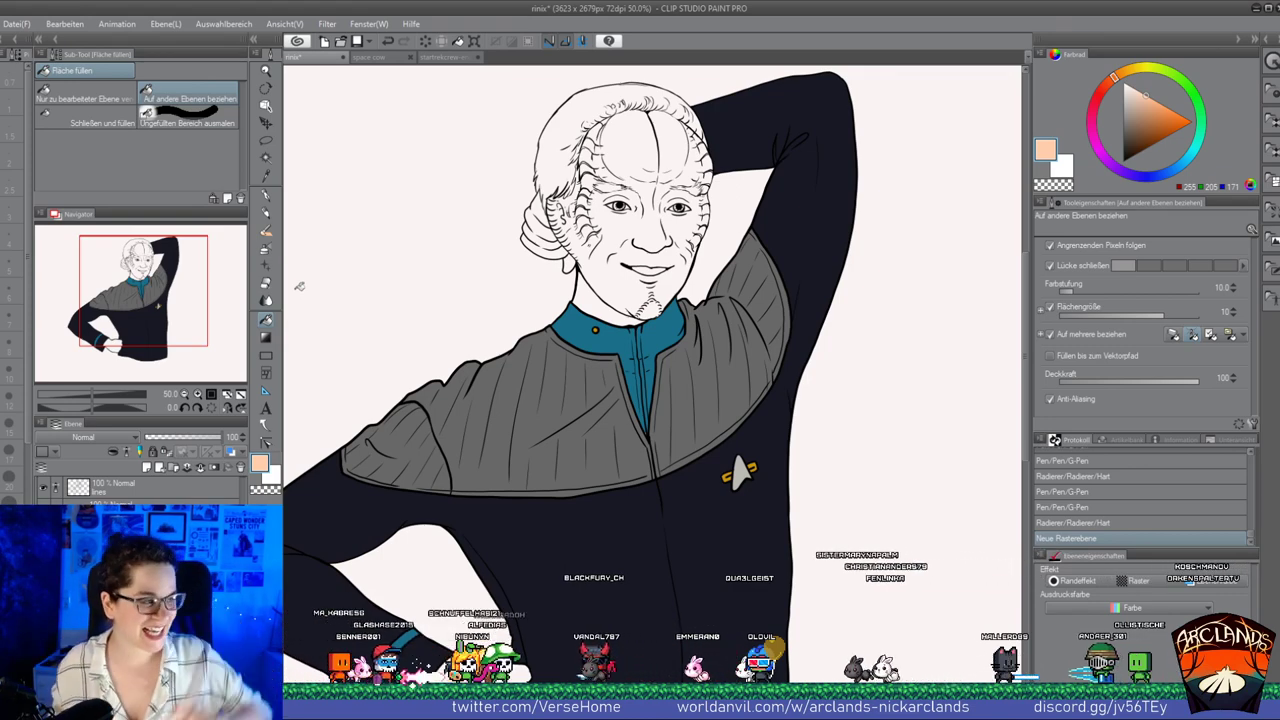
left_click(640, 215)
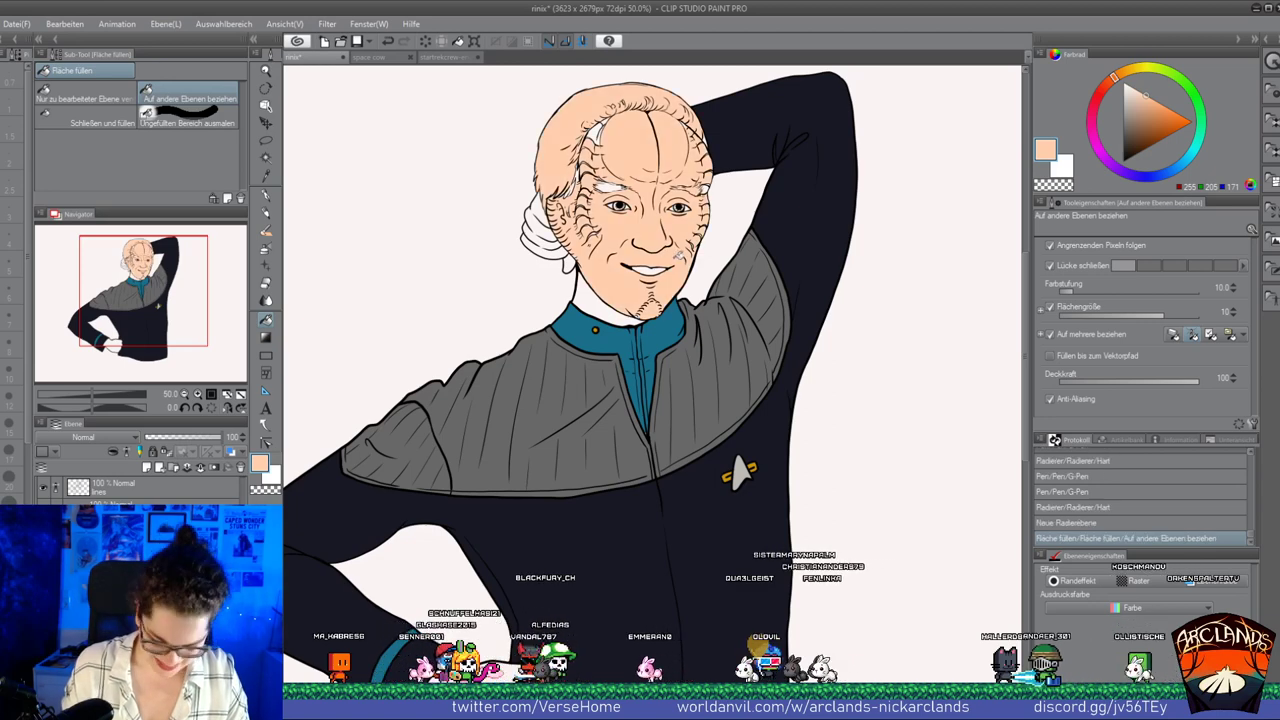
left_click(562, 215)
left_click(543, 235)
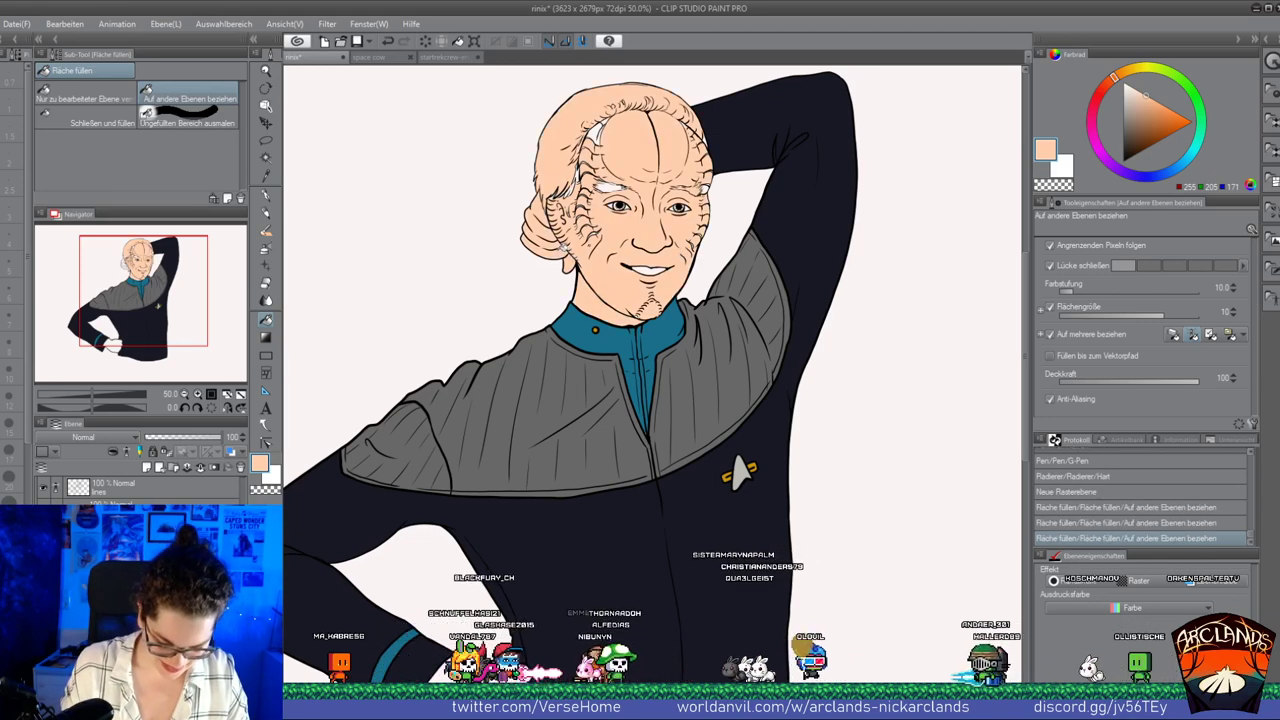
left_click(570, 264)
left_click(577, 186)
left_click(606, 187)
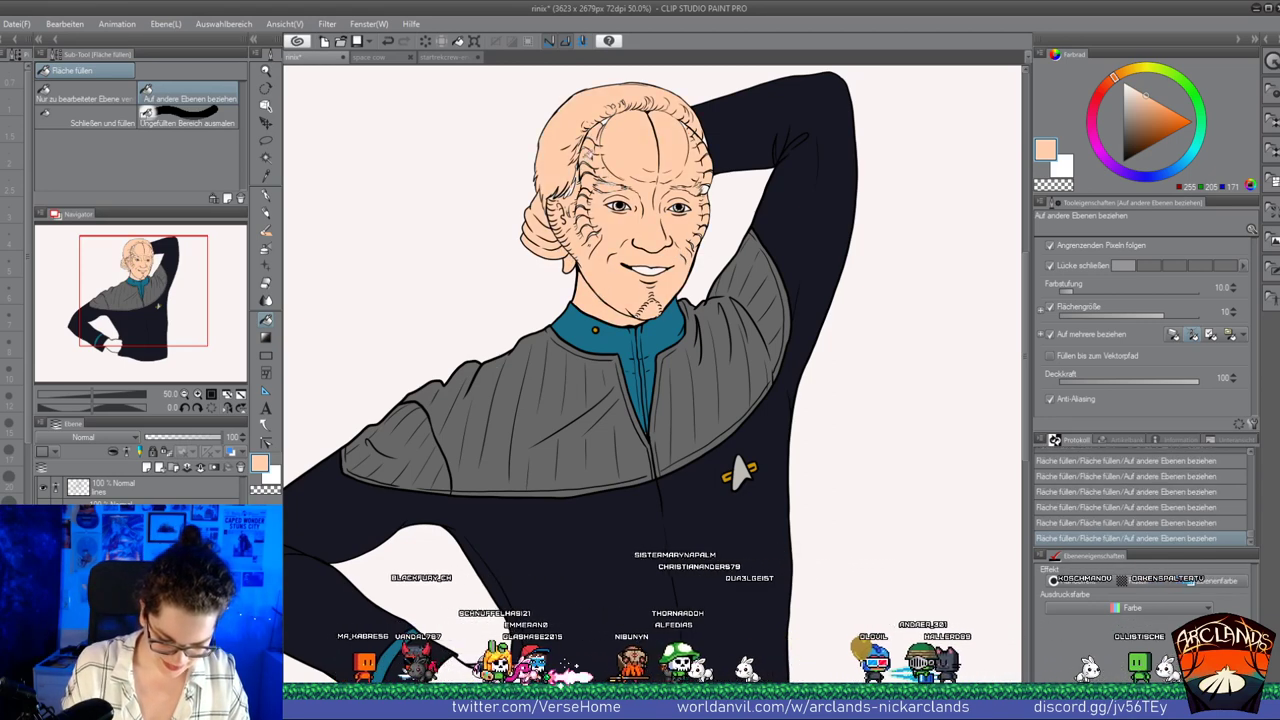
Paint over the unfilled gaps along the hairline, face ridges and chin in peach with the G-Pen enlarged to about 45
left_click(265, 195)
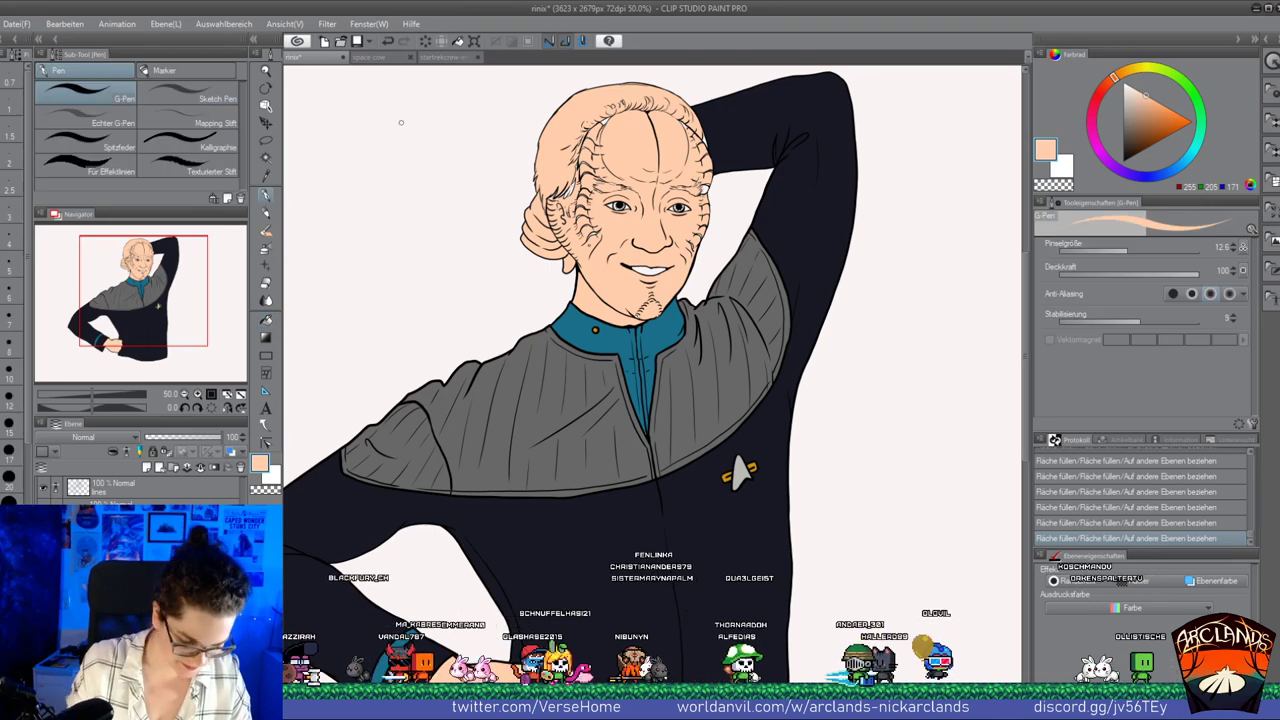
key("bracketright")
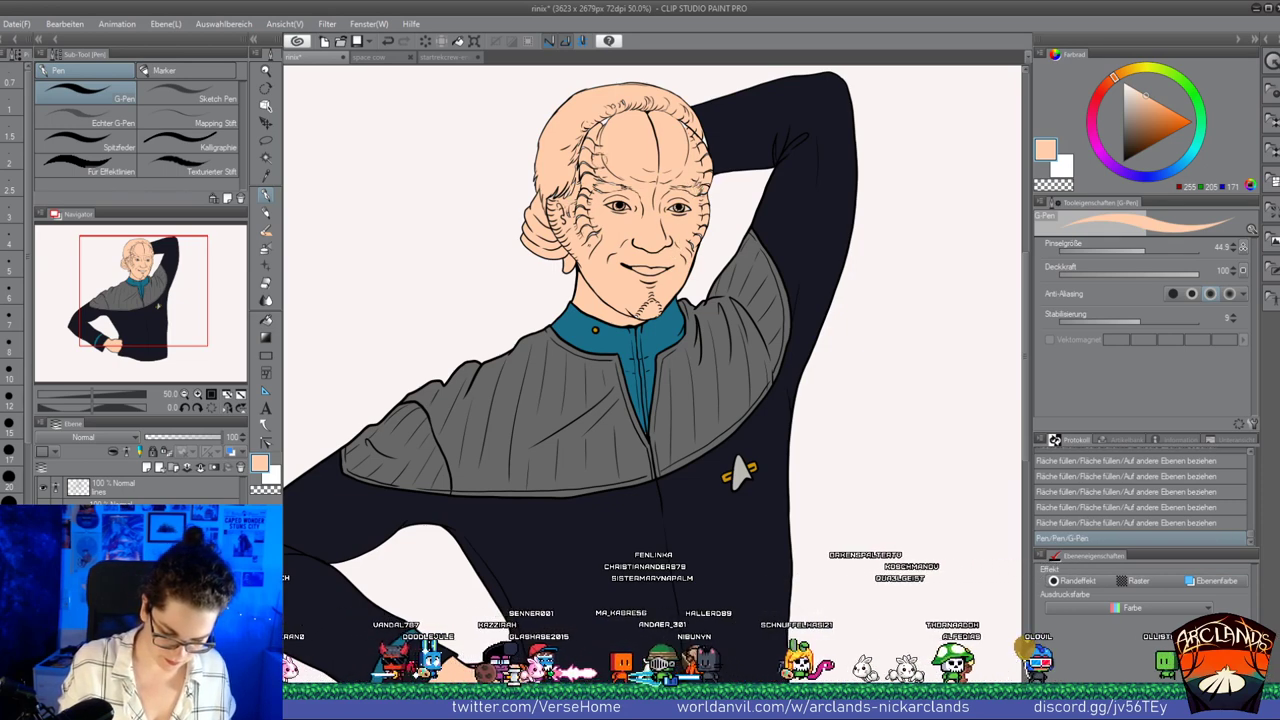
left_click_drag(627, 101, 612, 105)
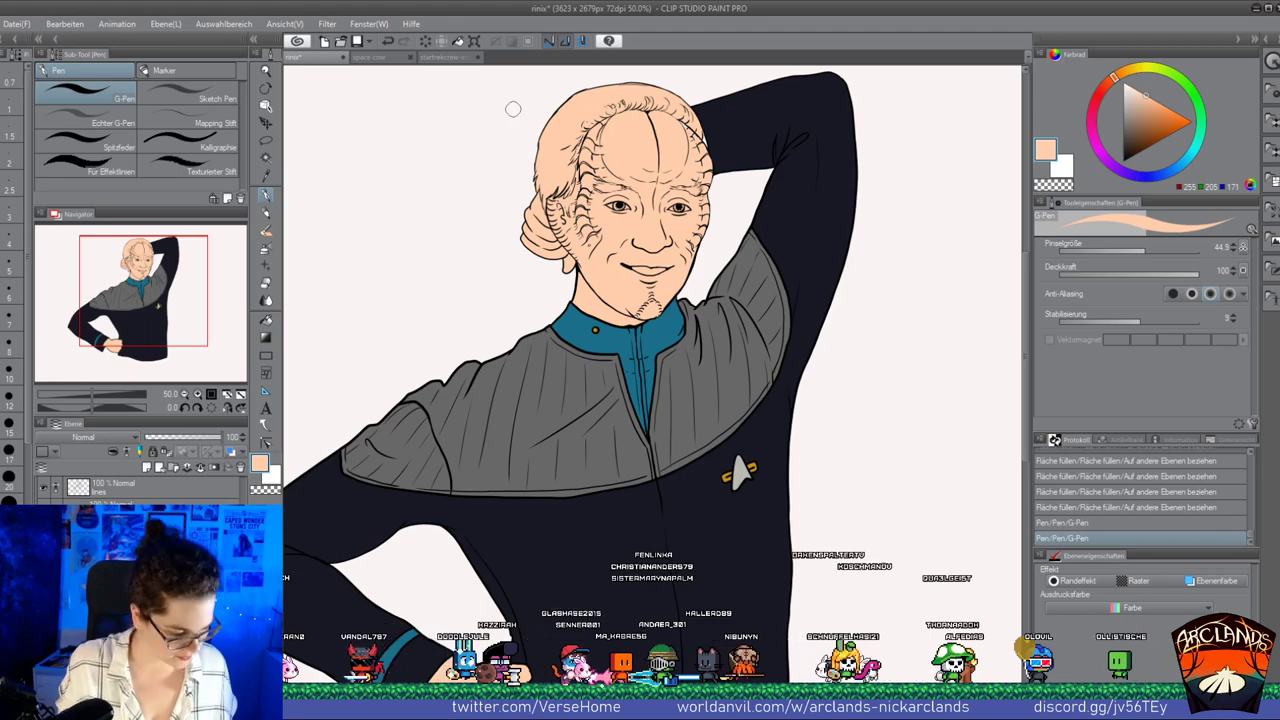
left_click(197, 395)
left_click(197, 395)
left_click_drag(148, 285, 137, 261)
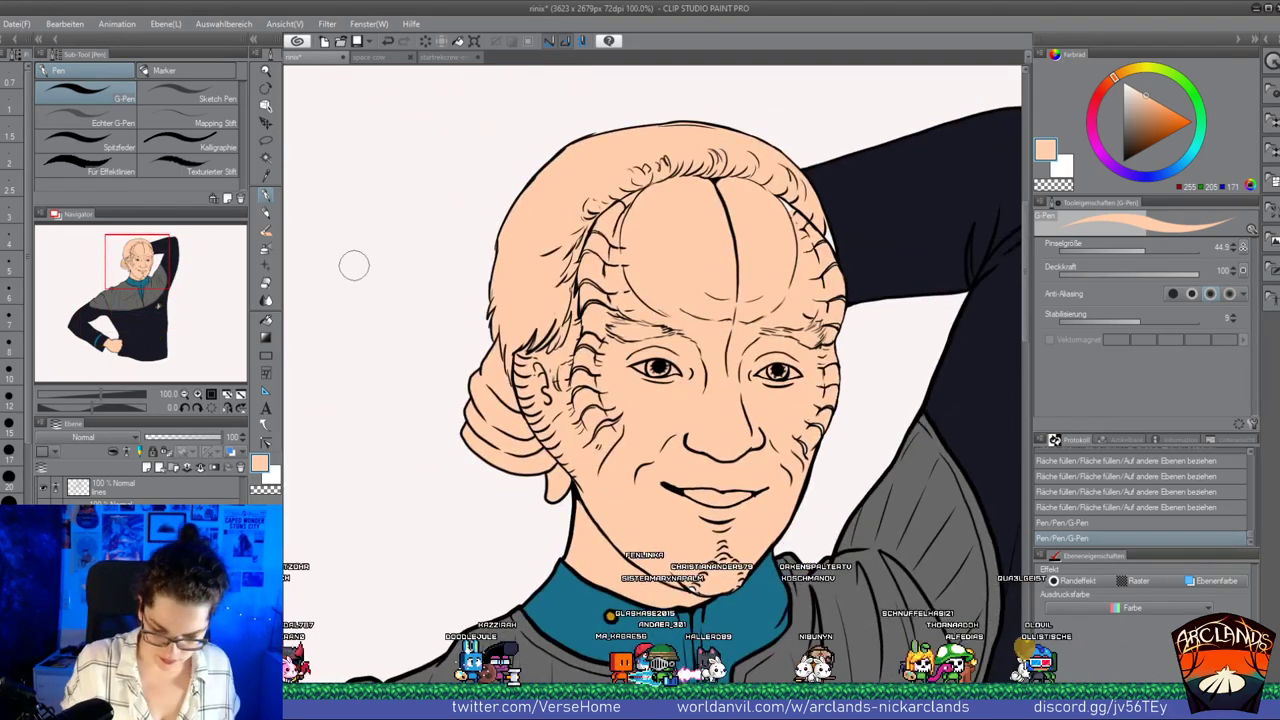
left_click_drag(687, 143, 660, 134)
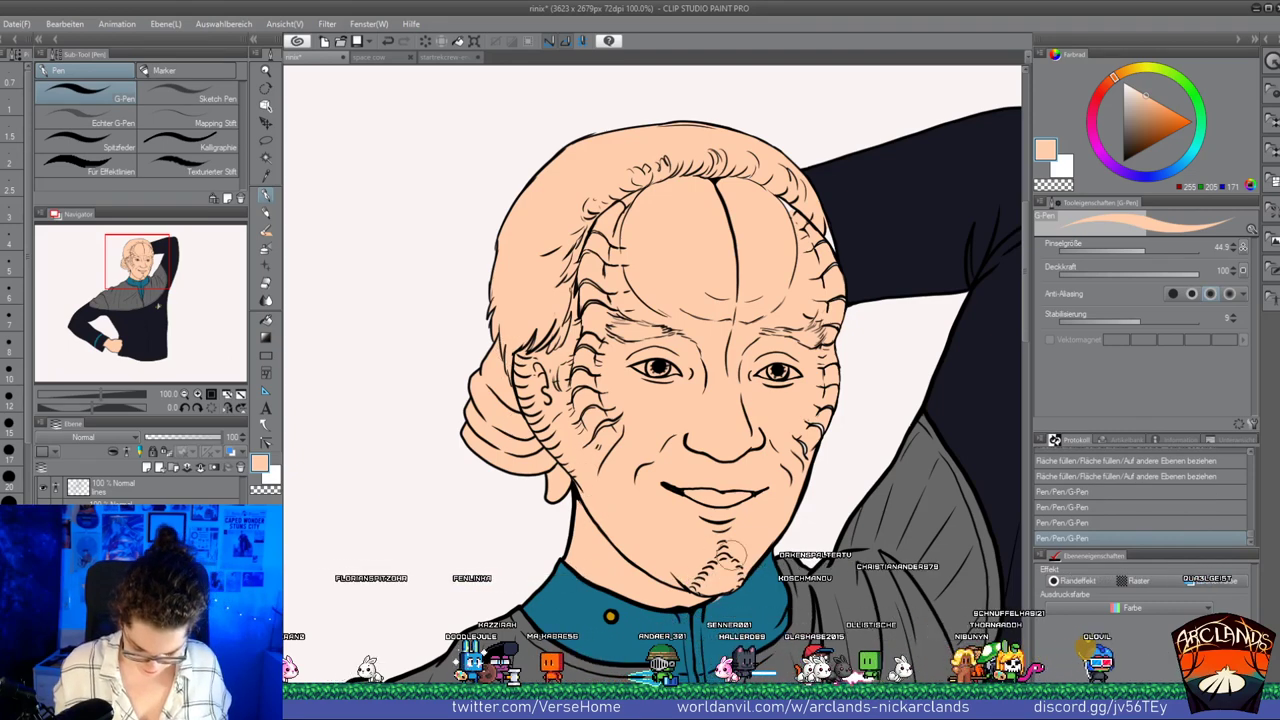
left_click_drag(730, 553, 735, 526)
Erase the skin colour spilling over the collar below the chin and touch up the far cheek with the G-Pen
key("e")
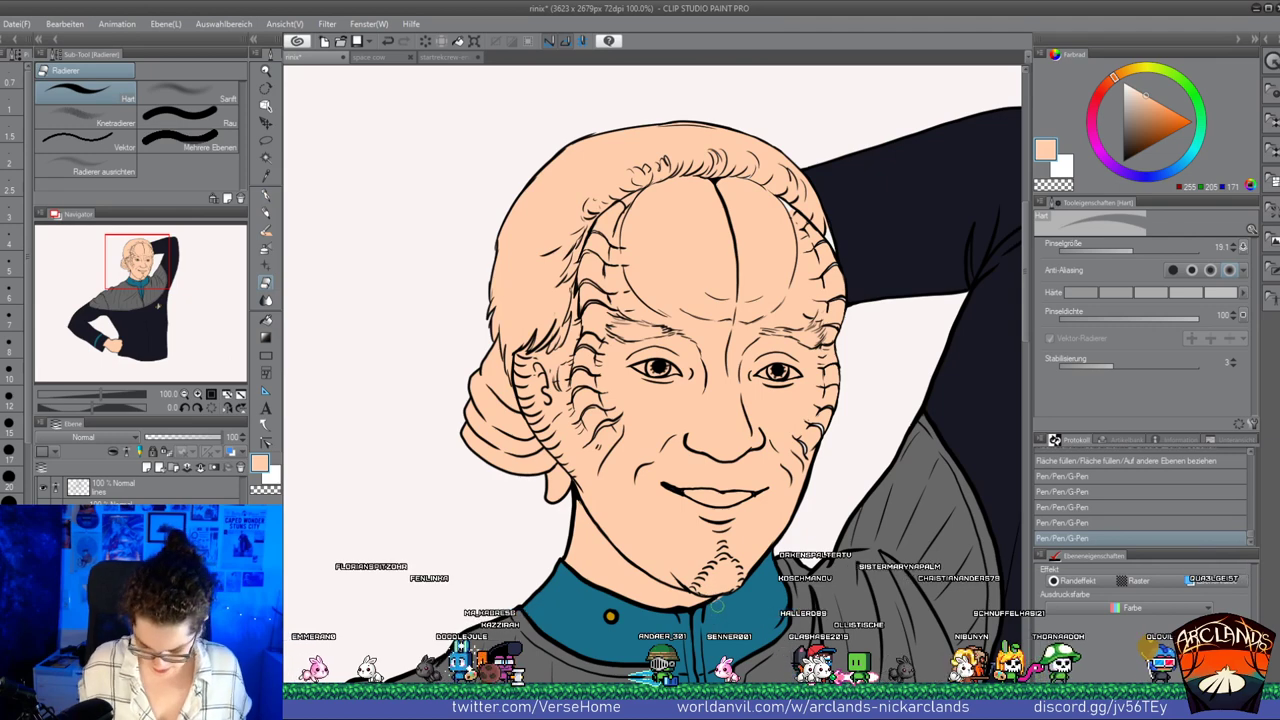
key("p")
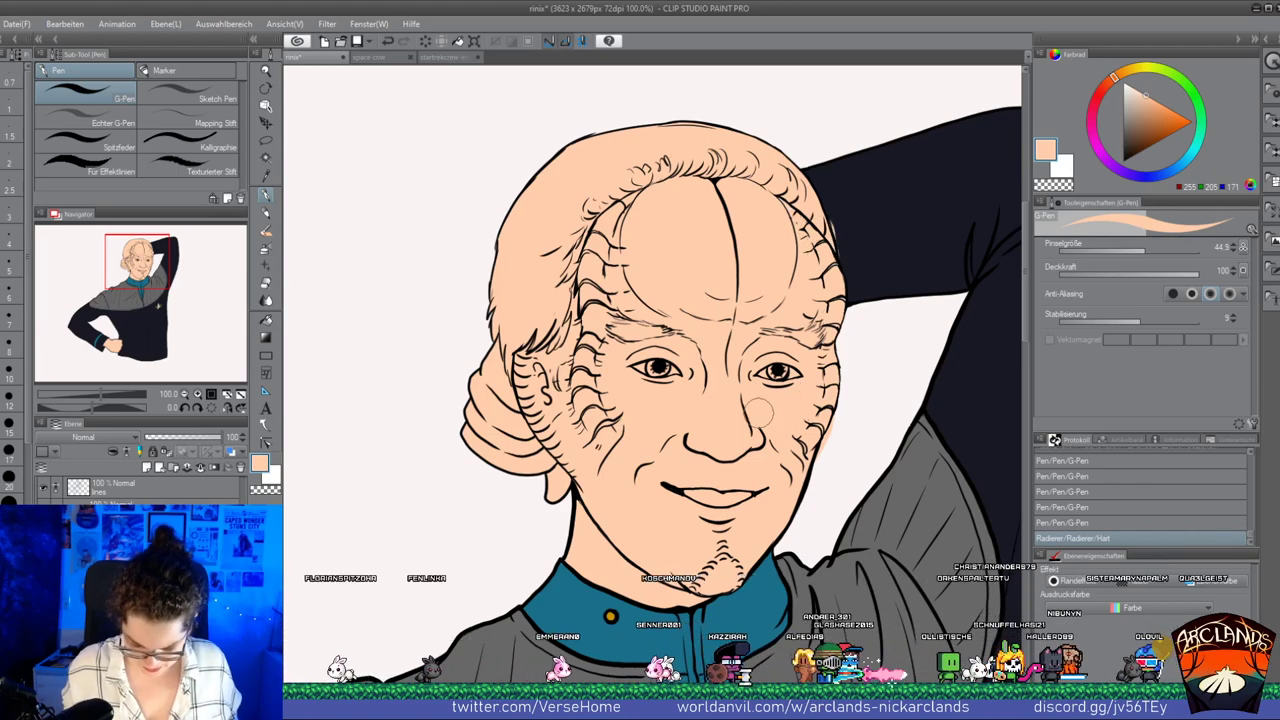
left_click(760, 413)
Erase the peach spill outside the face outline at the temple and along the cheek with the hard eraser
left_click(266, 283)
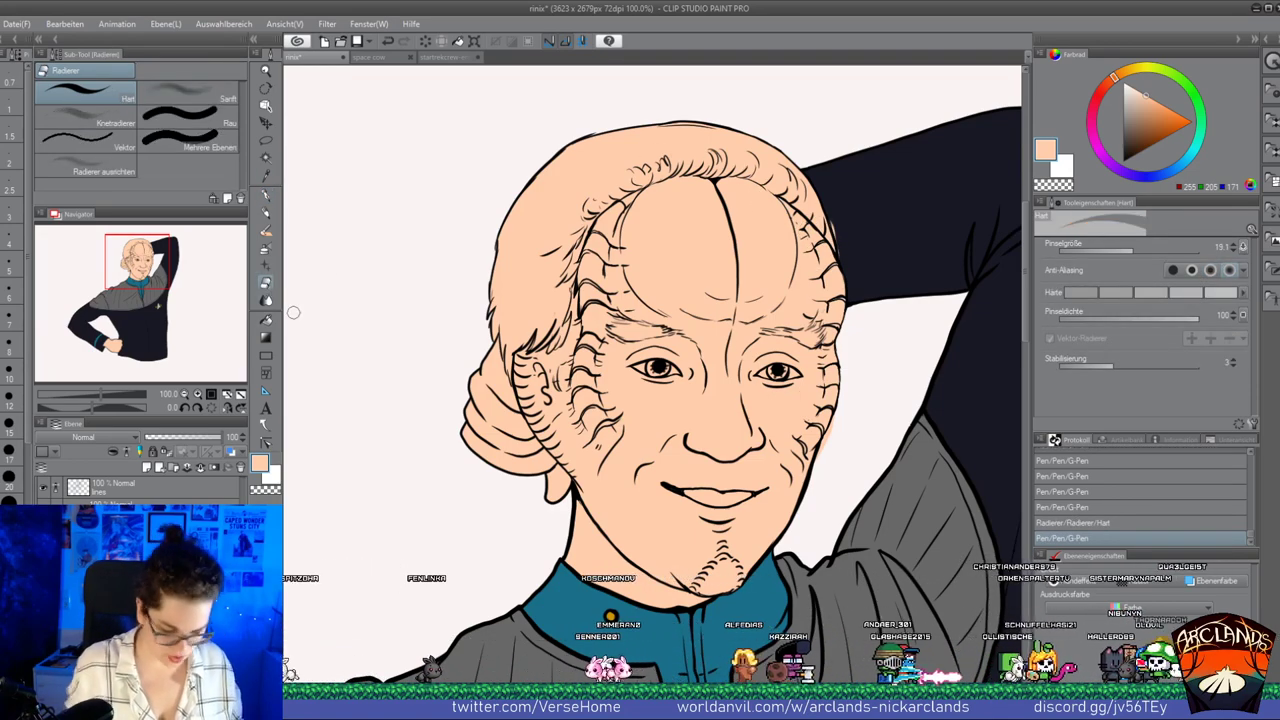
scroll(811, 211, "up", 5)
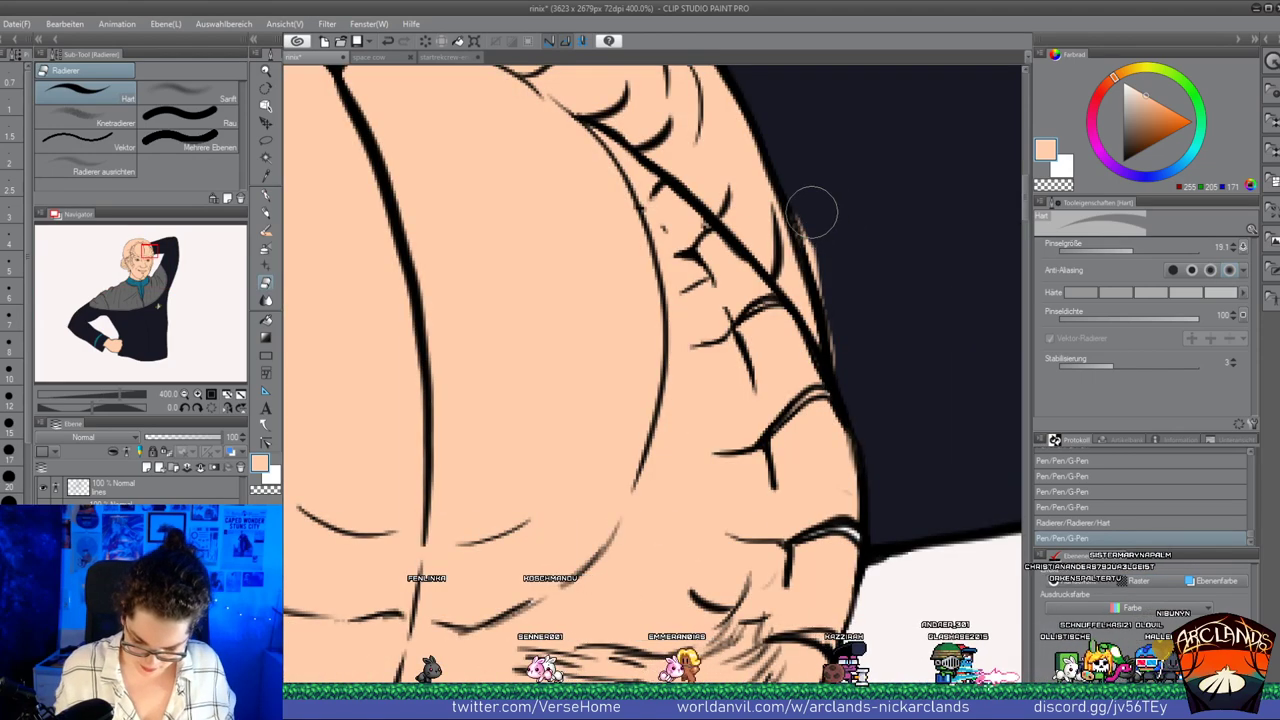
left_click_drag(811, 211, 846, 349)
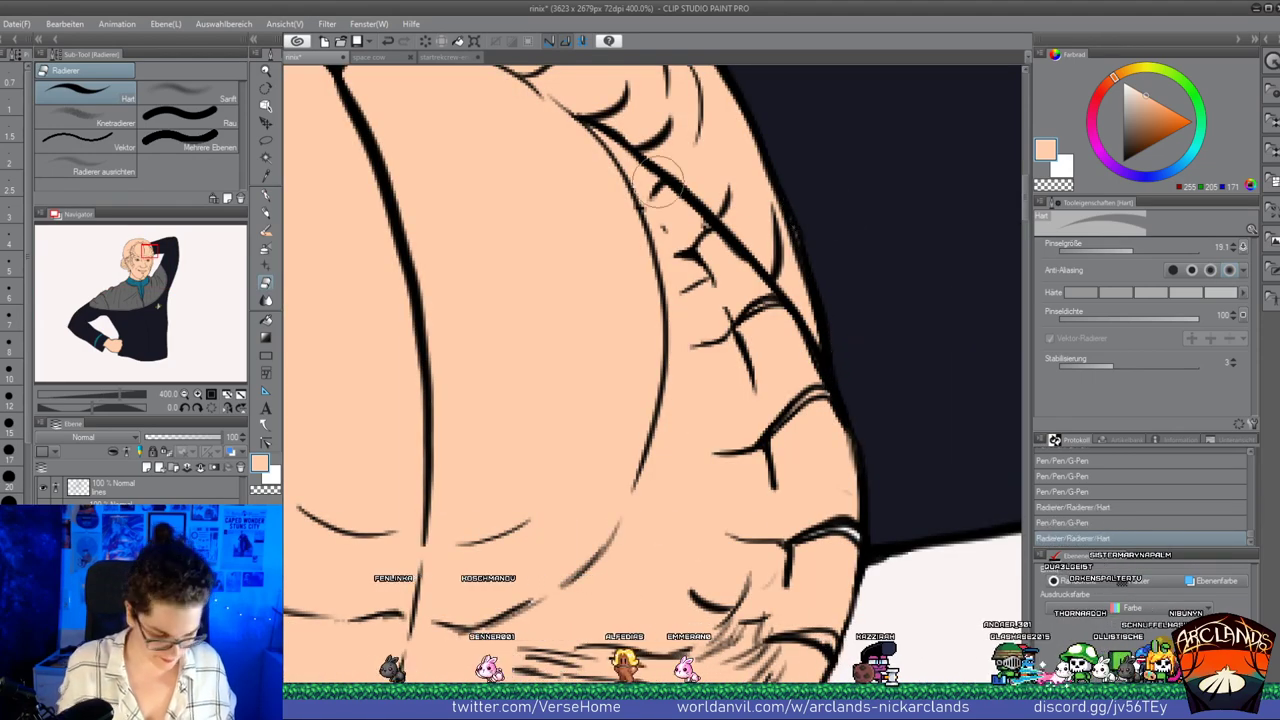
left_click_drag(148, 262, 150, 270)
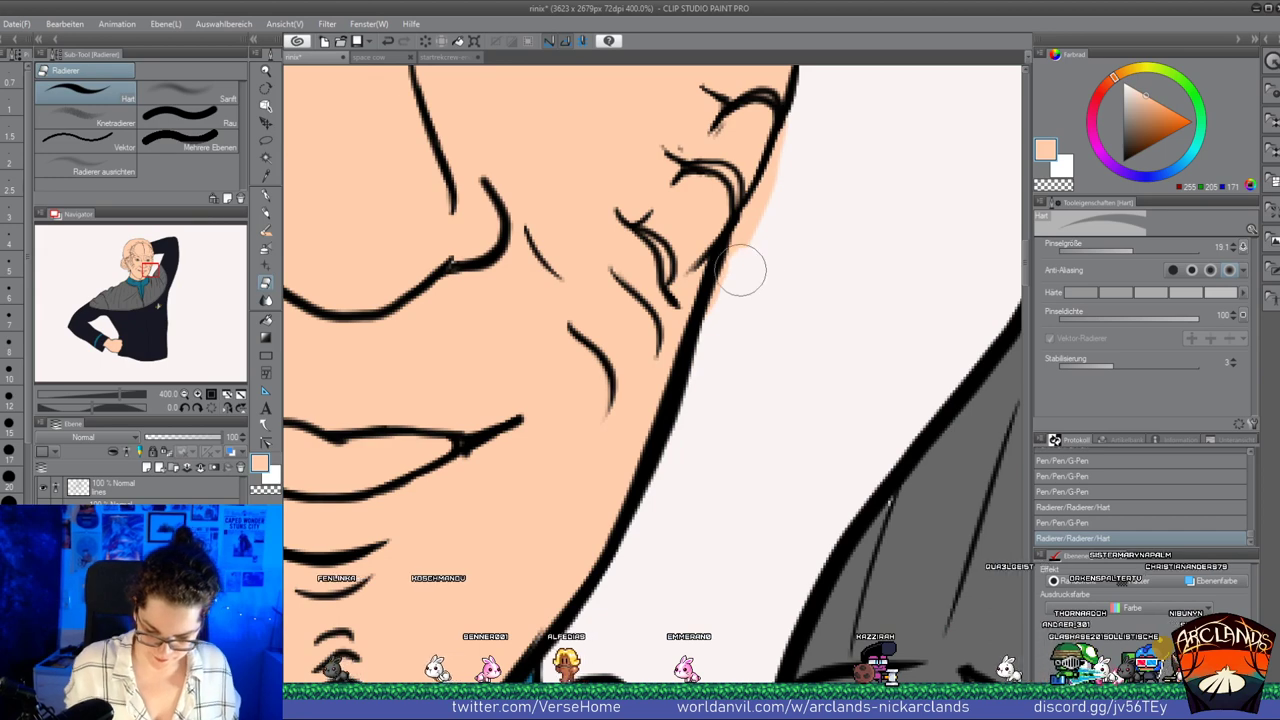
left_click_drag(740, 270, 751, 223)
scroll(741, 173, "down", 2)
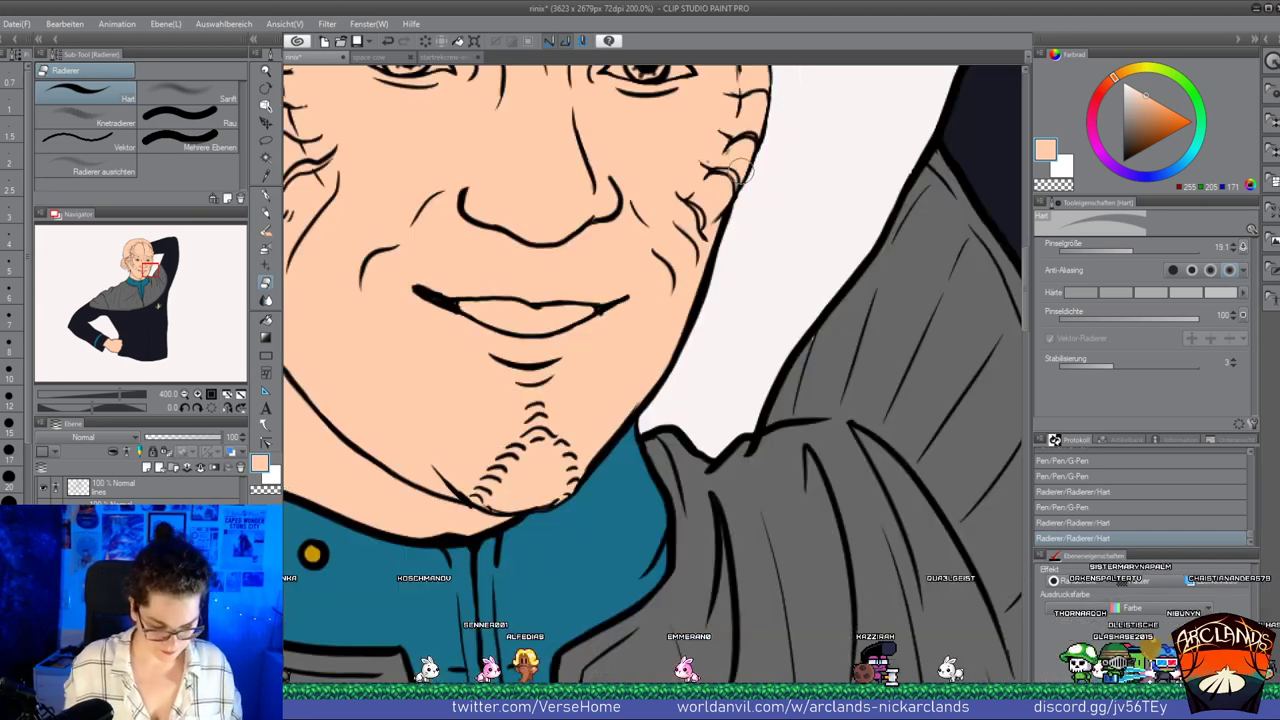
scroll(740, 173, "down", 1)
left_click_drag(146, 268, 155, 260)
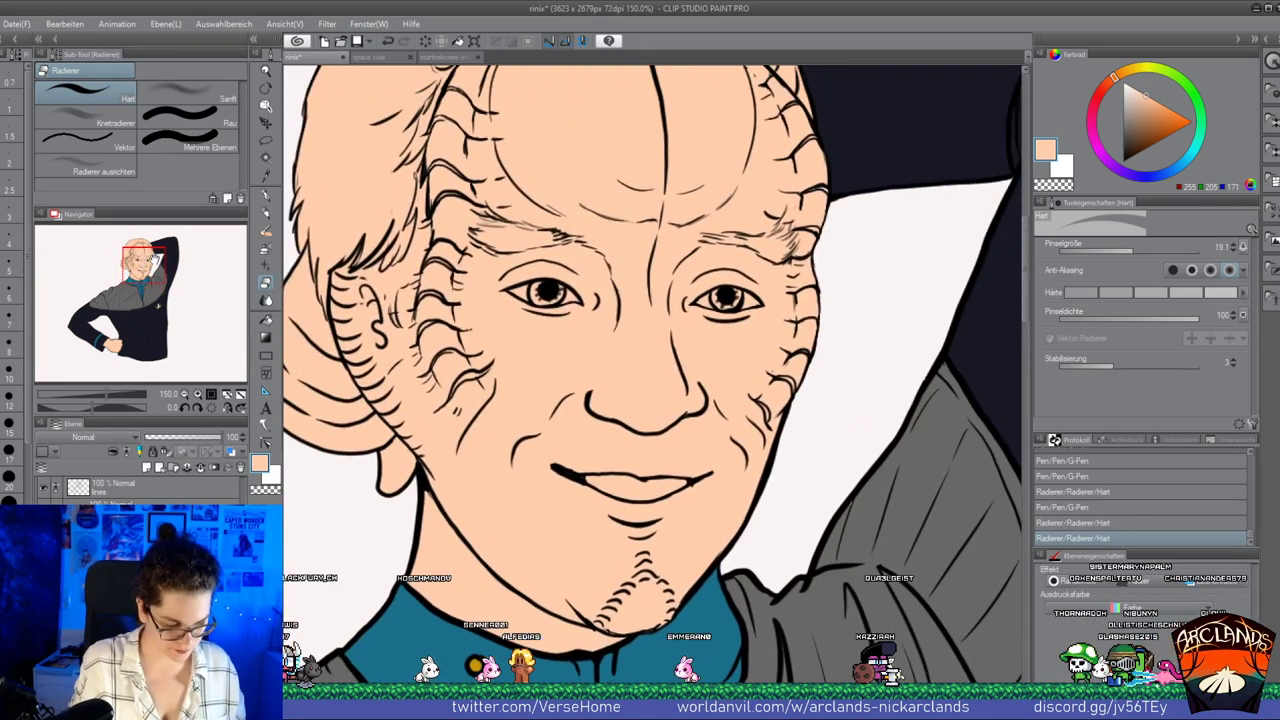
scroll(662, 376, "down", 1)
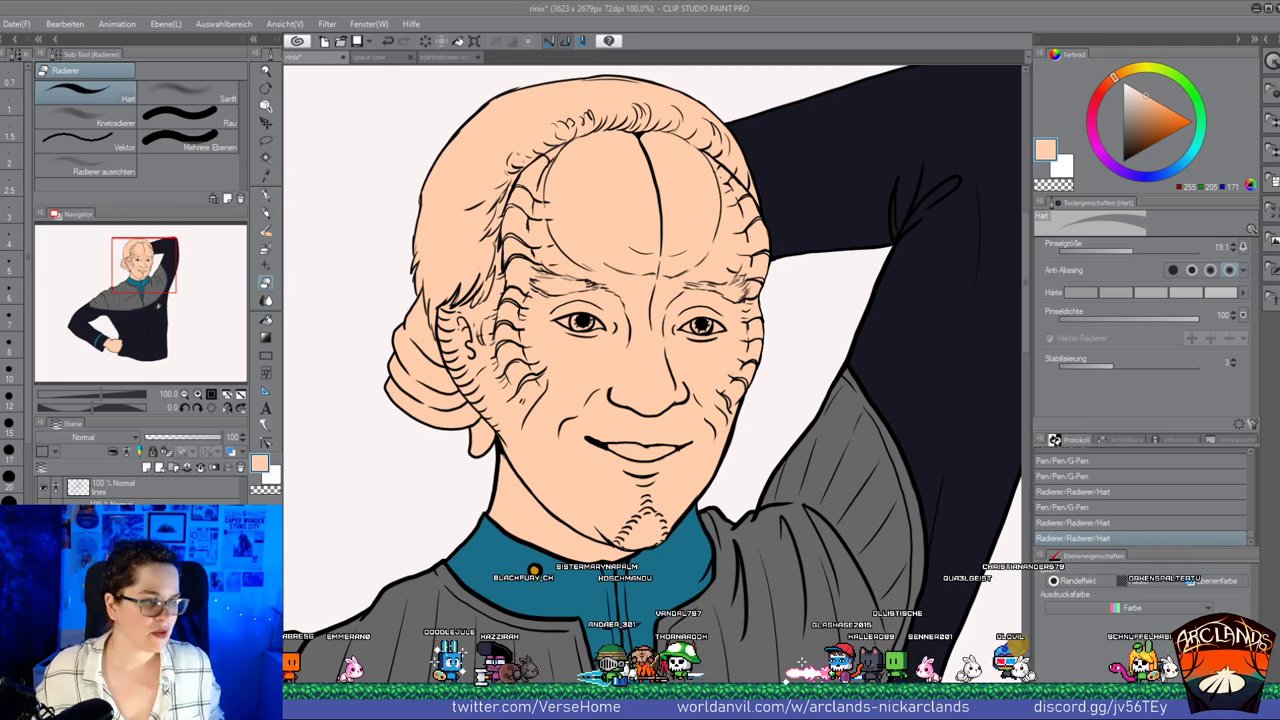
Mix a light blond of about RGB 243, 207, 145 for the hair and add a new raster layer
left_click(1132, 69)
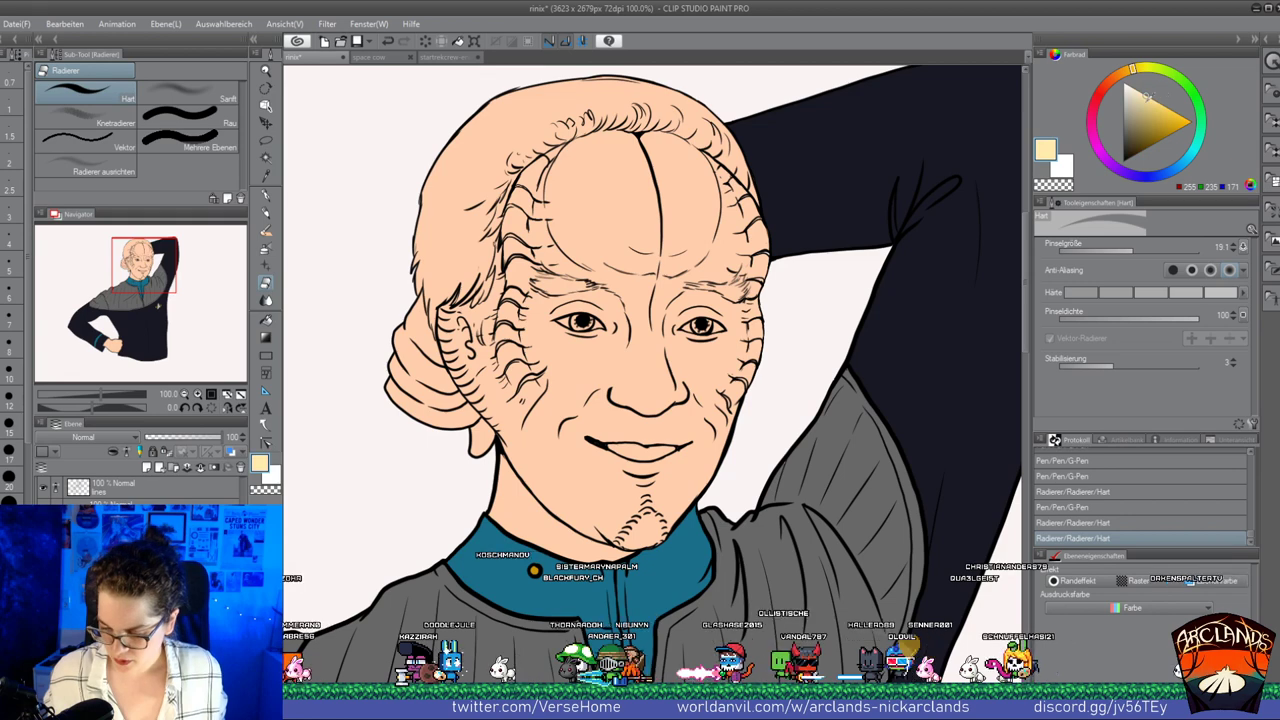
left_click(1127, 70)
left_click(1145, 103)
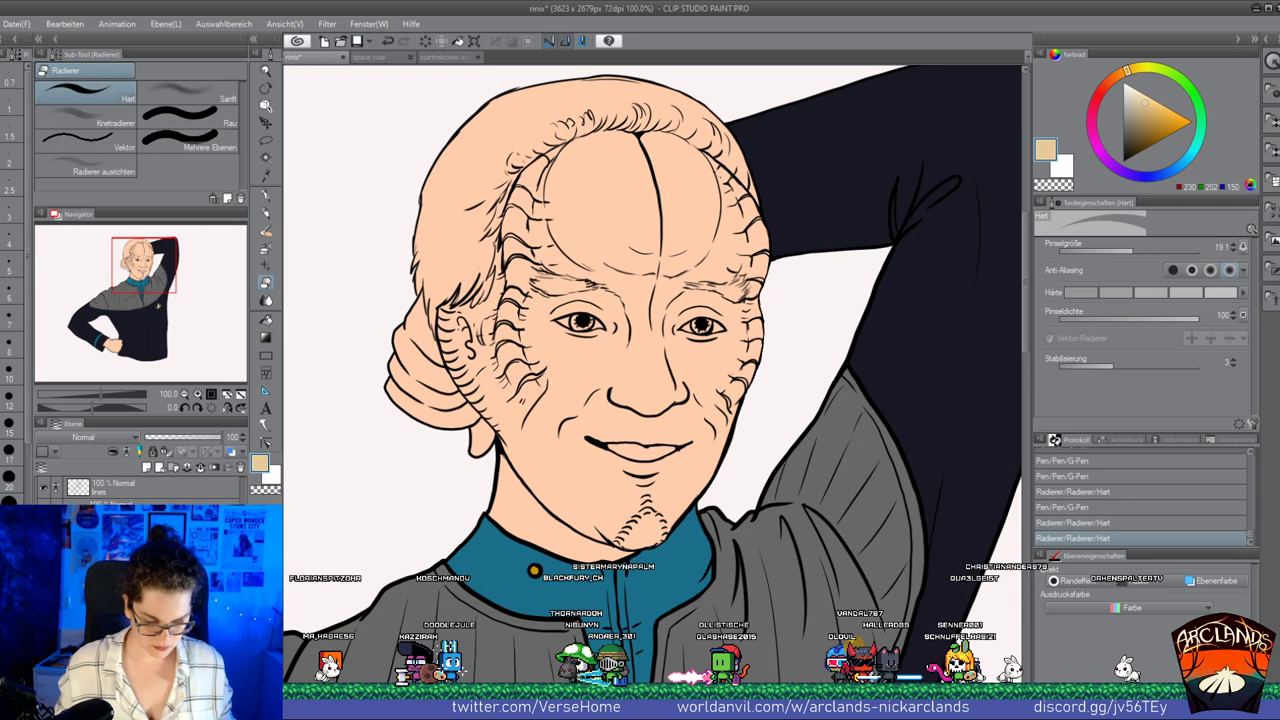
left_click(1128, 70)
left_click(1150, 98)
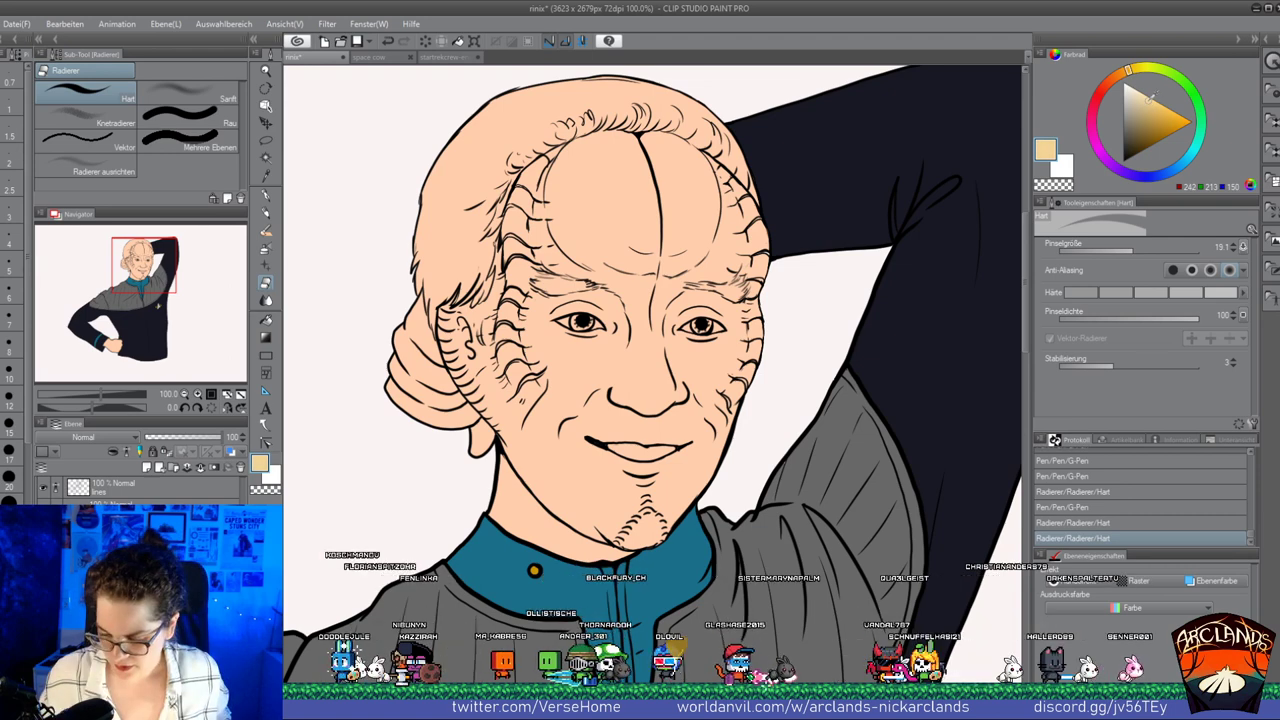
left_click(1152, 101)
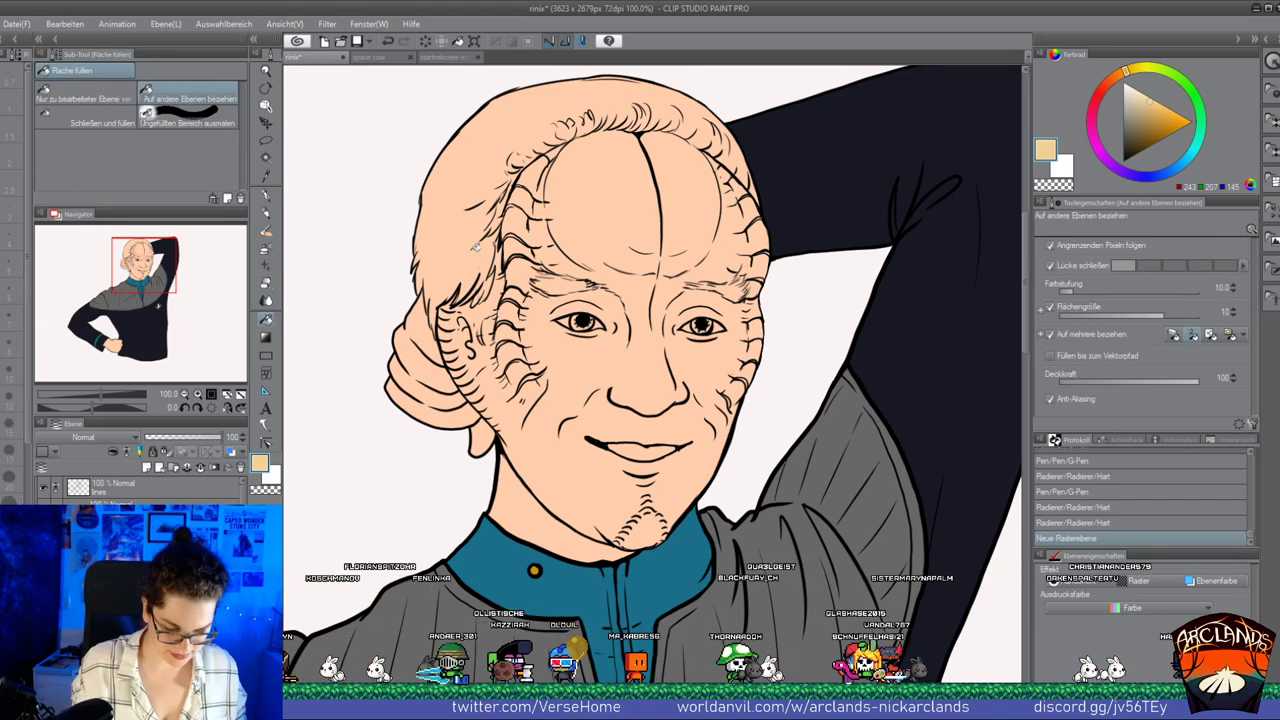
left_click(539, 299)
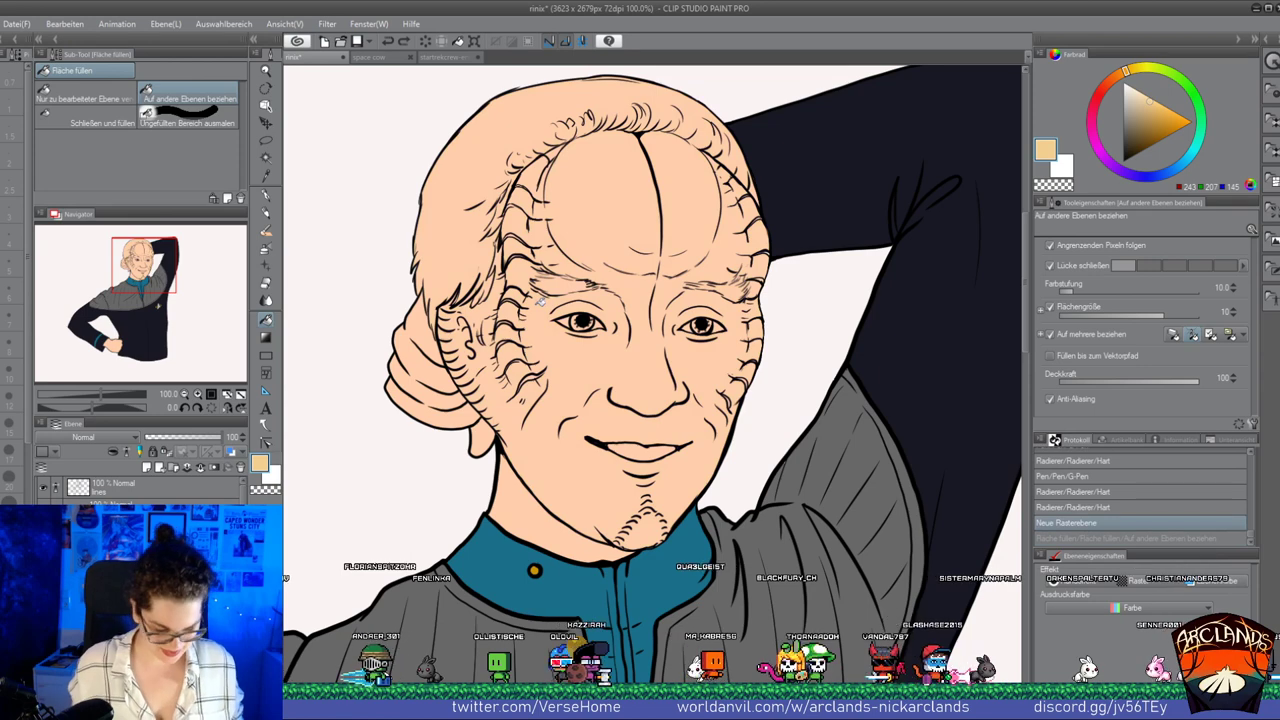
key("p")
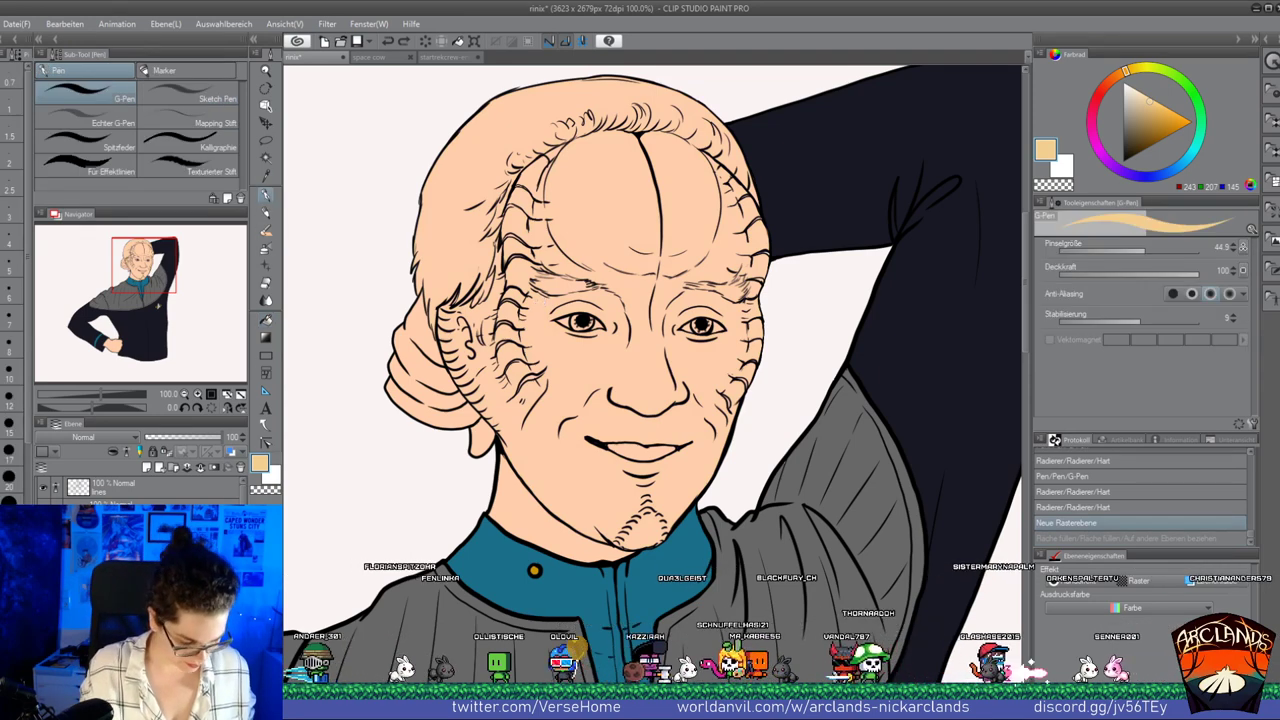
key("b")
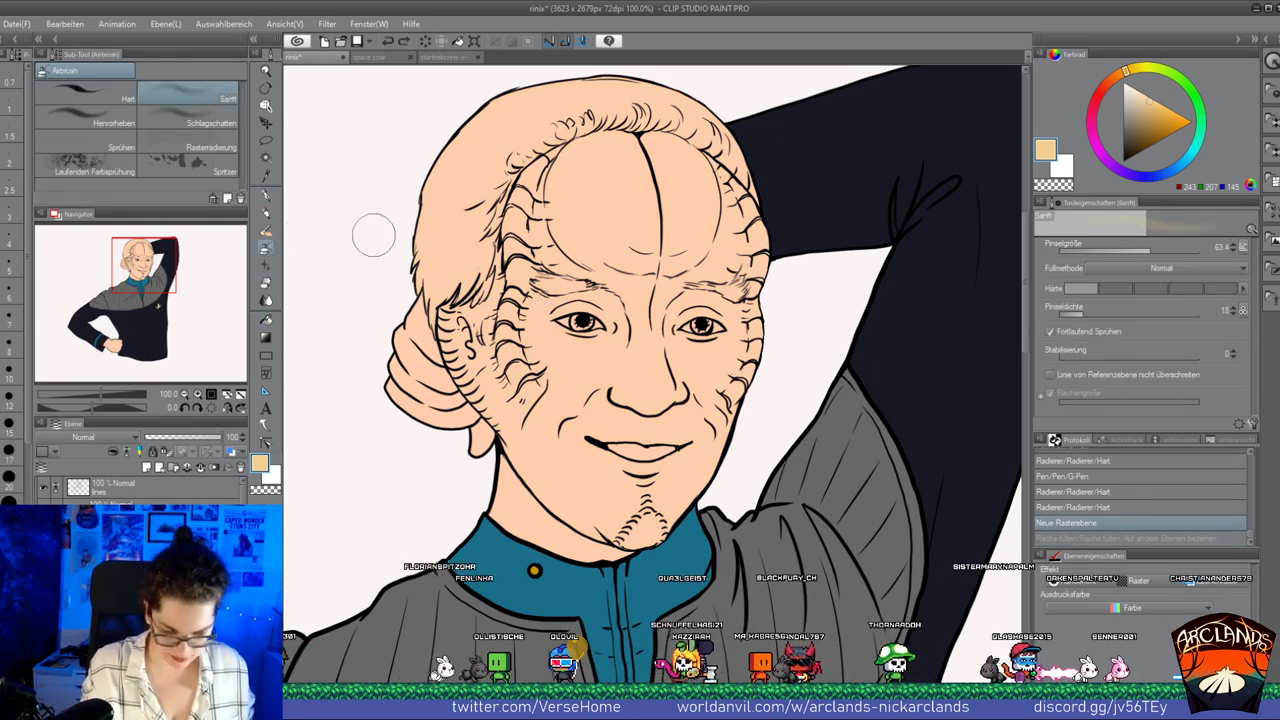
Fill the hair and the small patches along the hairline with blond, using the fill that refers to other layers
left_click(268, 319)
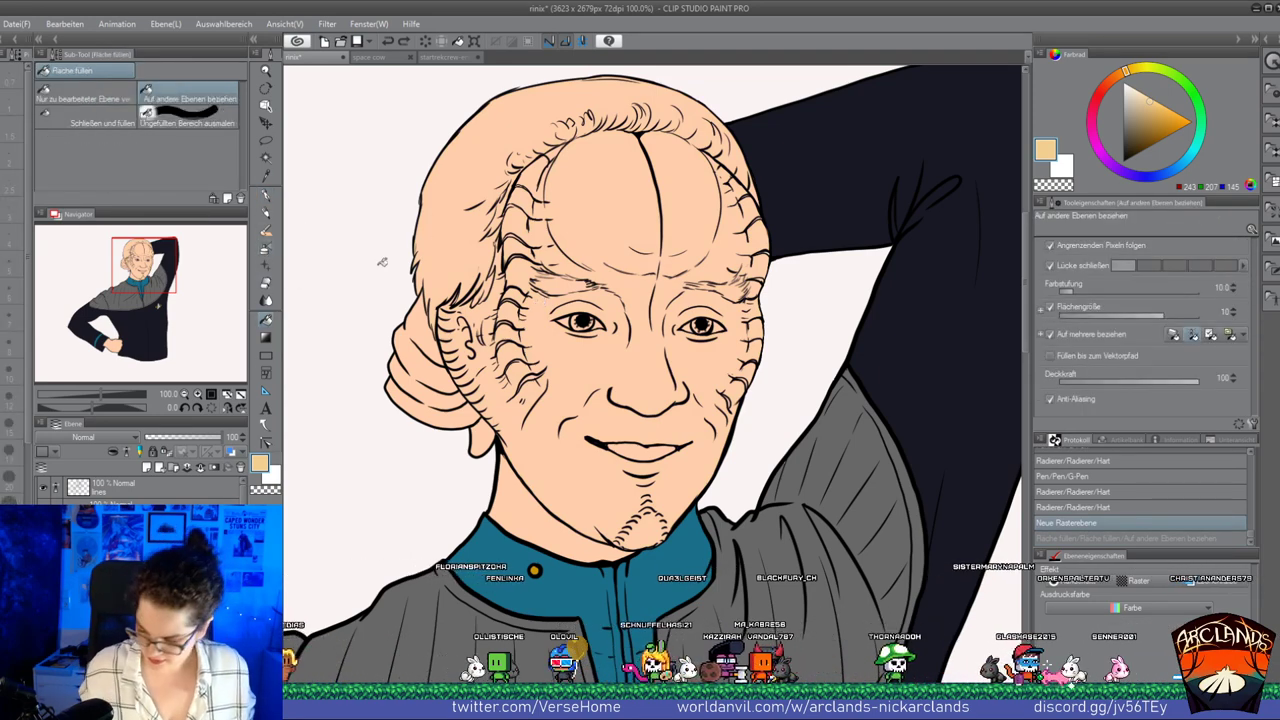
left_click(636, 92)
left_click(495, 290)
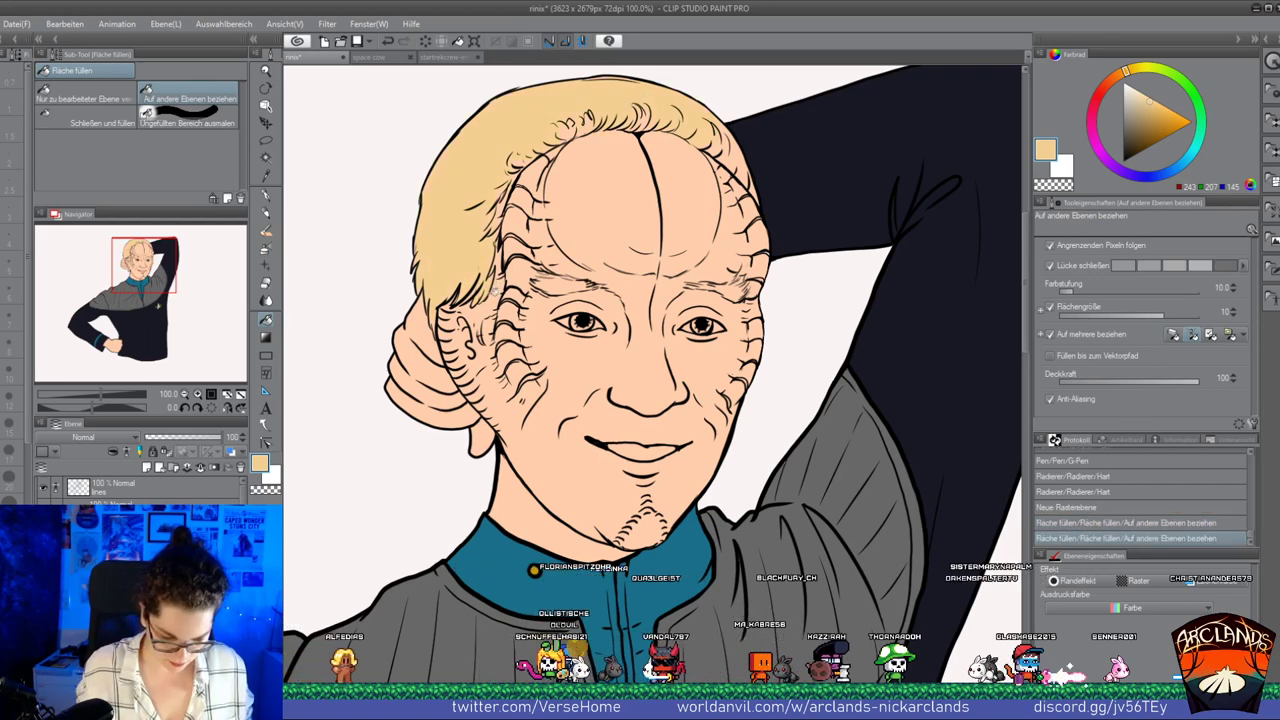
left_click(508, 198)
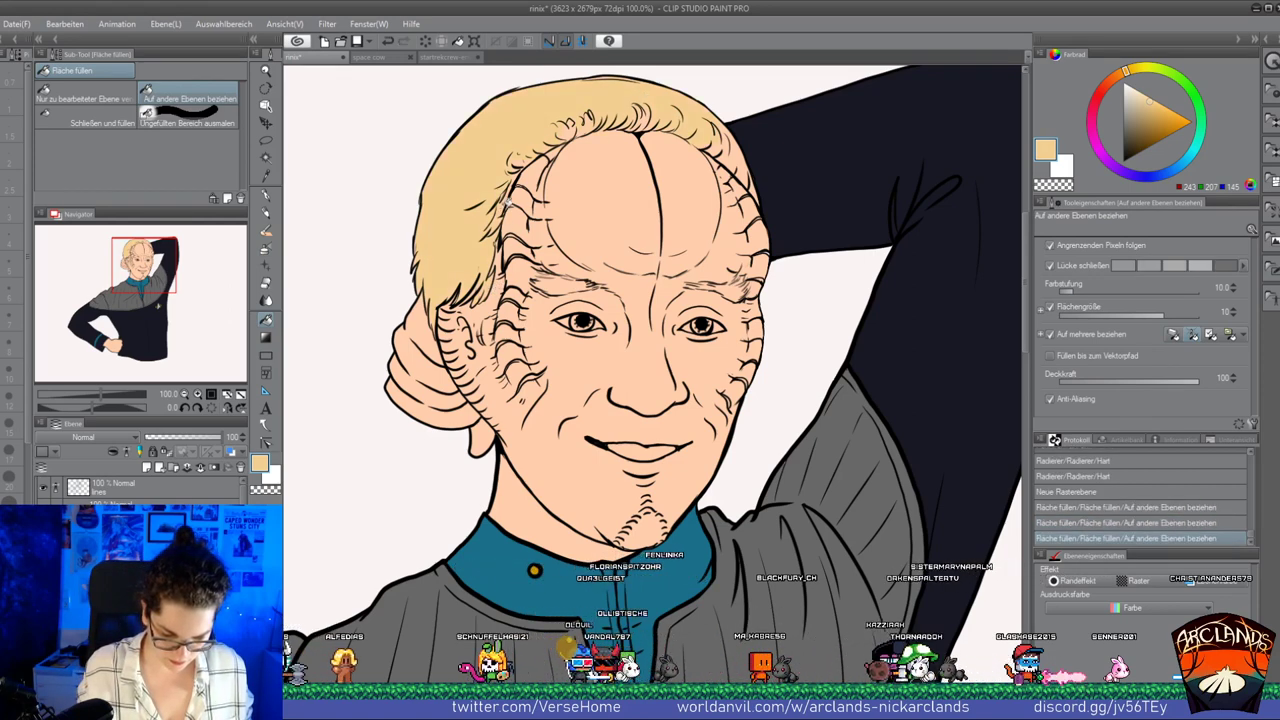
left_click(516, 162)
left_click(567, 130)
left_click(588, 120)
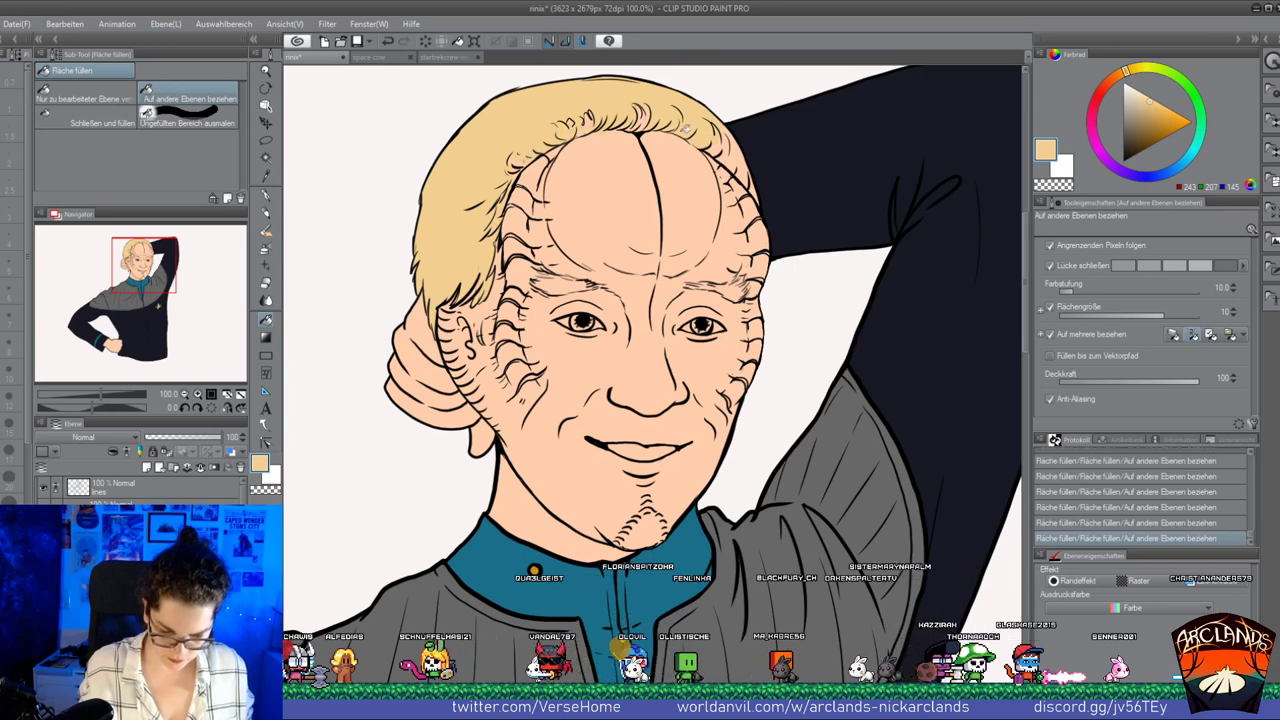
Hide the skin layer and paint the unfilled gaps in the front curls and sideburn blond with the G-Pen reduced to about 5.8
left_click(43, 530)
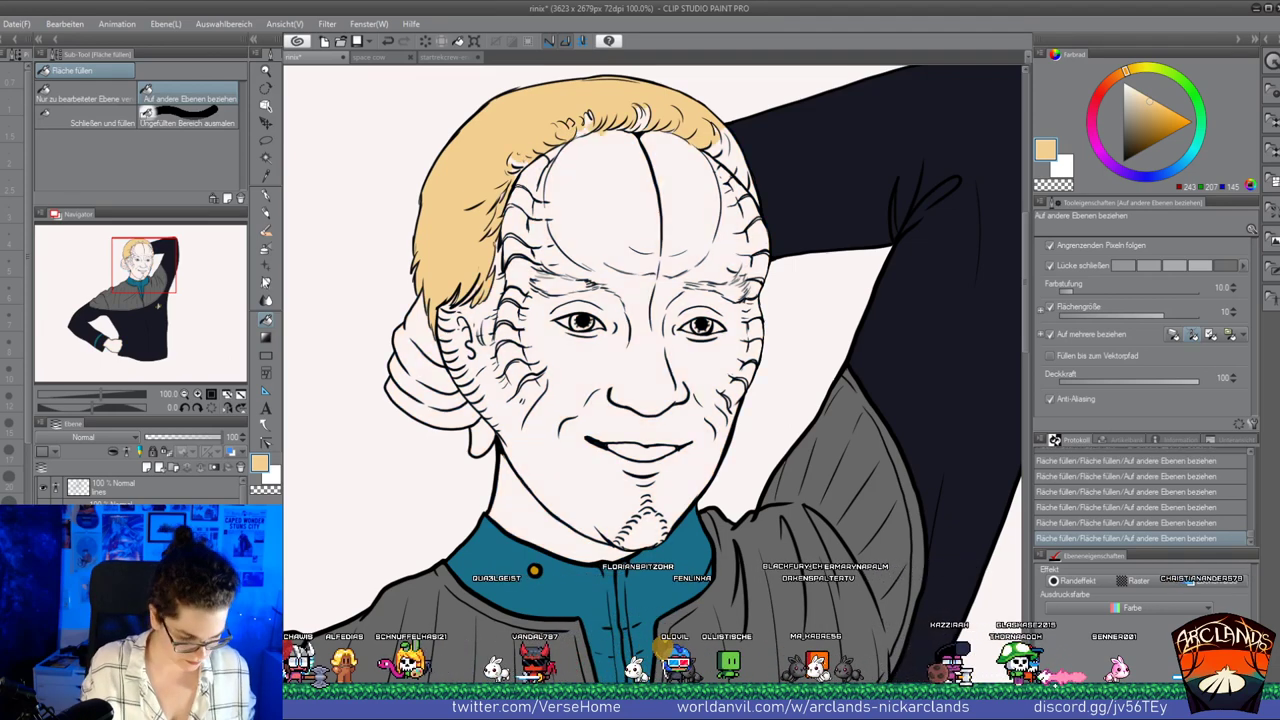
left_click(266, 198)
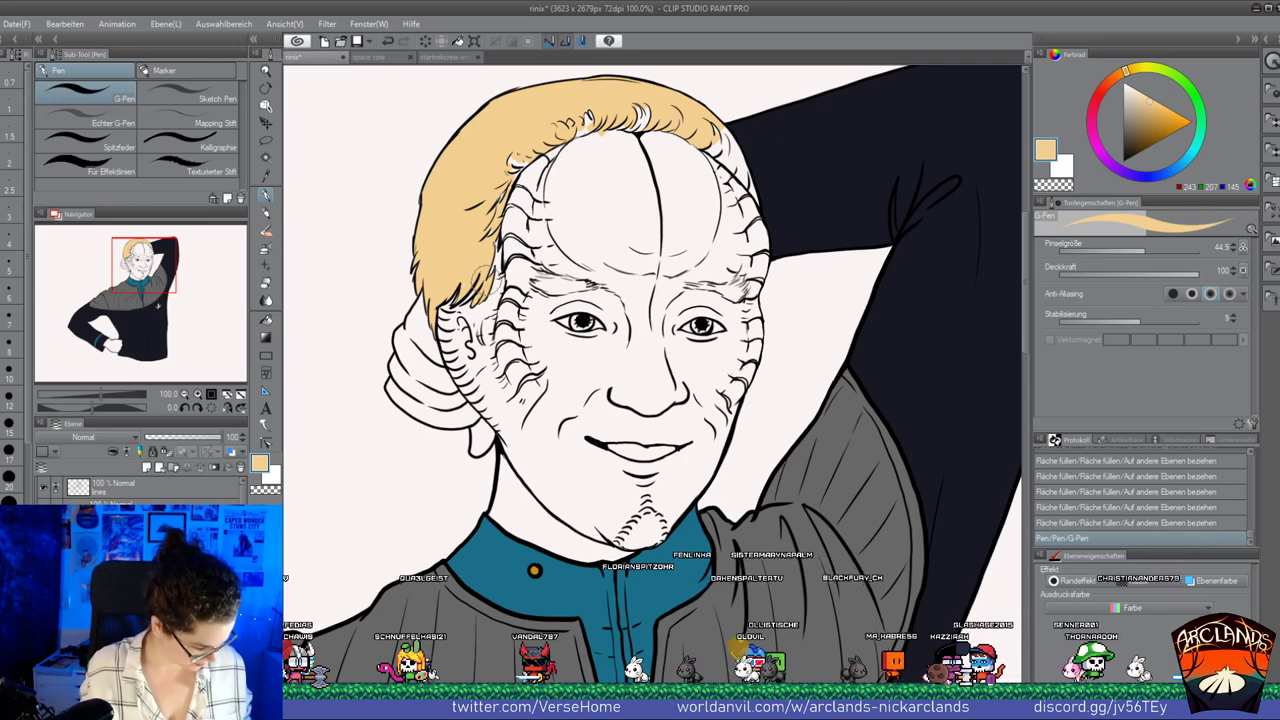
key("bracketleft")
key("bracketleft")
key("bracketleft")
key("bracketleft")
key("bracketleft")
key("bracketleft")
key("bracketleft")
key("bracketleft")
key("bracketleft")
key("bracketleft")
key("bracketleft")
key("bracketleft")
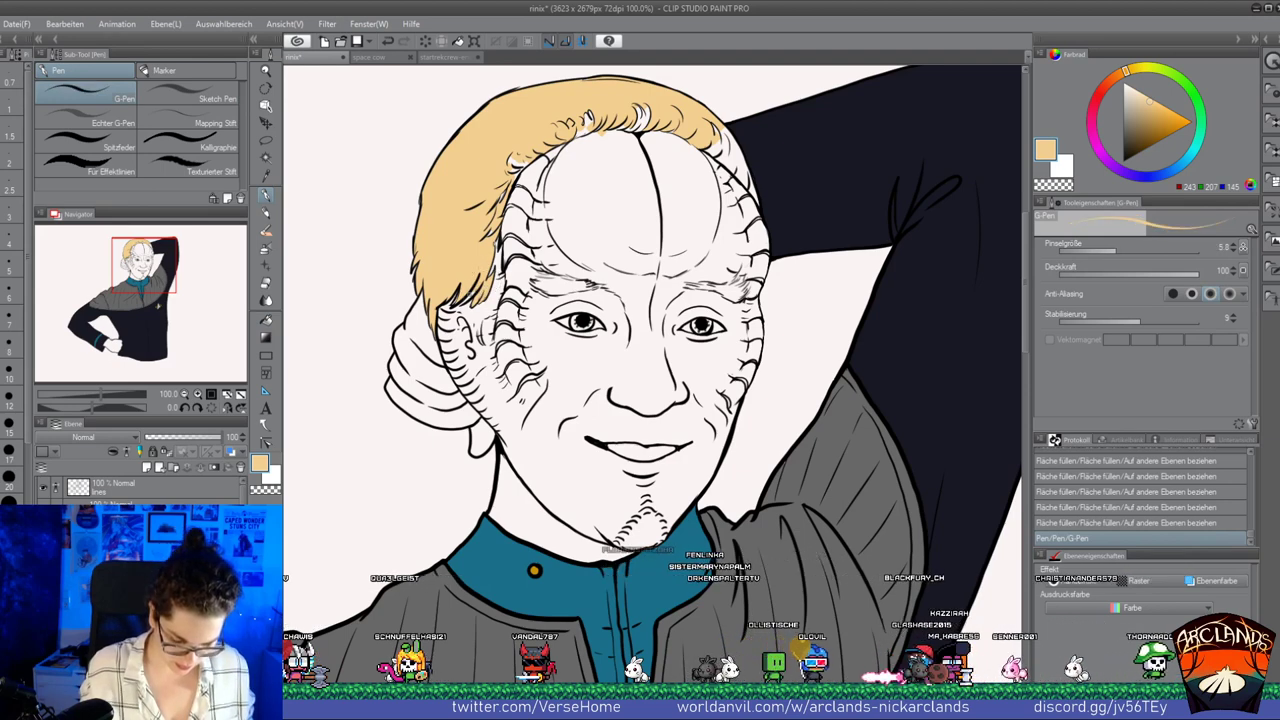
left_click_drag(597, 128, 597, 130)
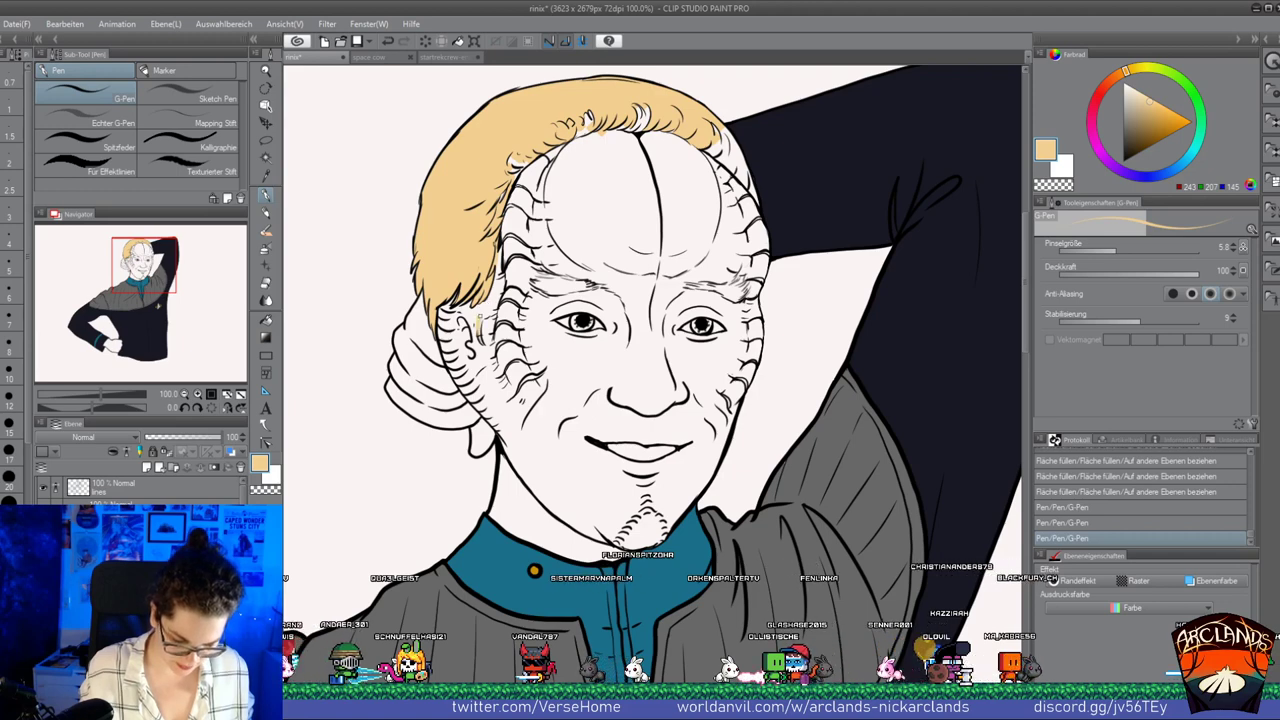
left_click_drag(486, 305, 481, 334)
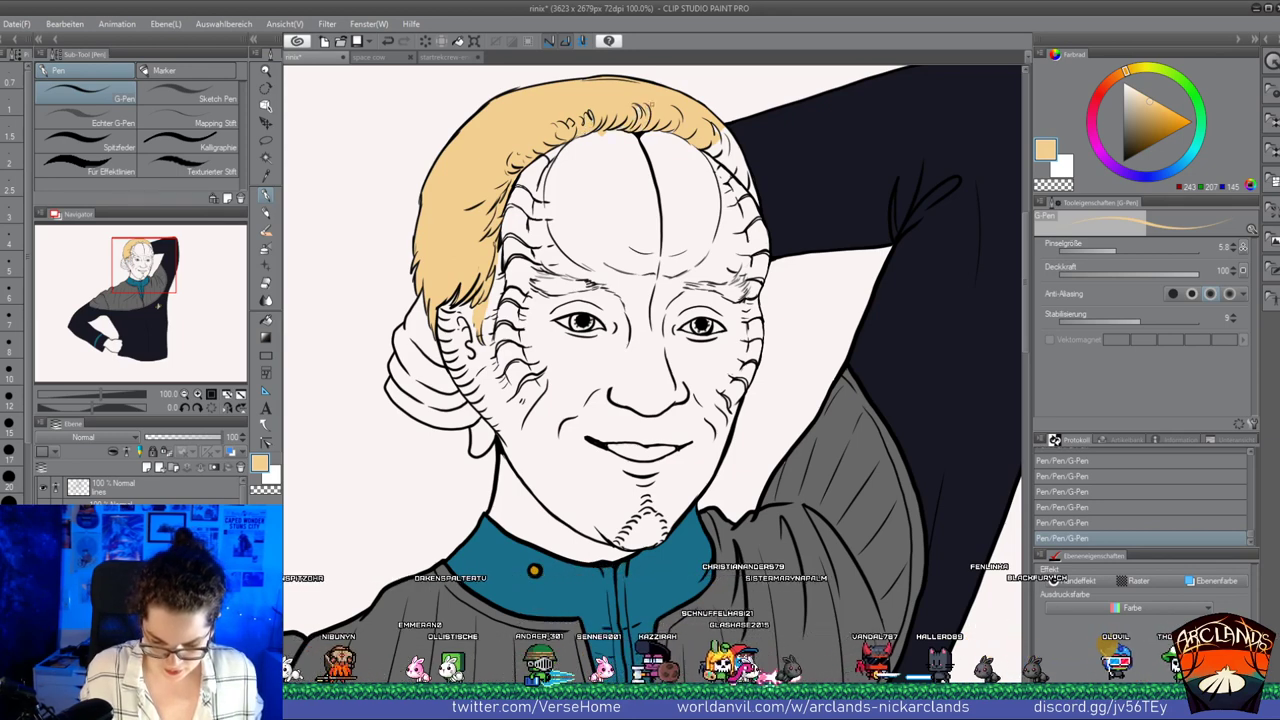
Erase the blond spill below the forehead hairline with the hard eraser
scroll(690, 128, "up", 4)
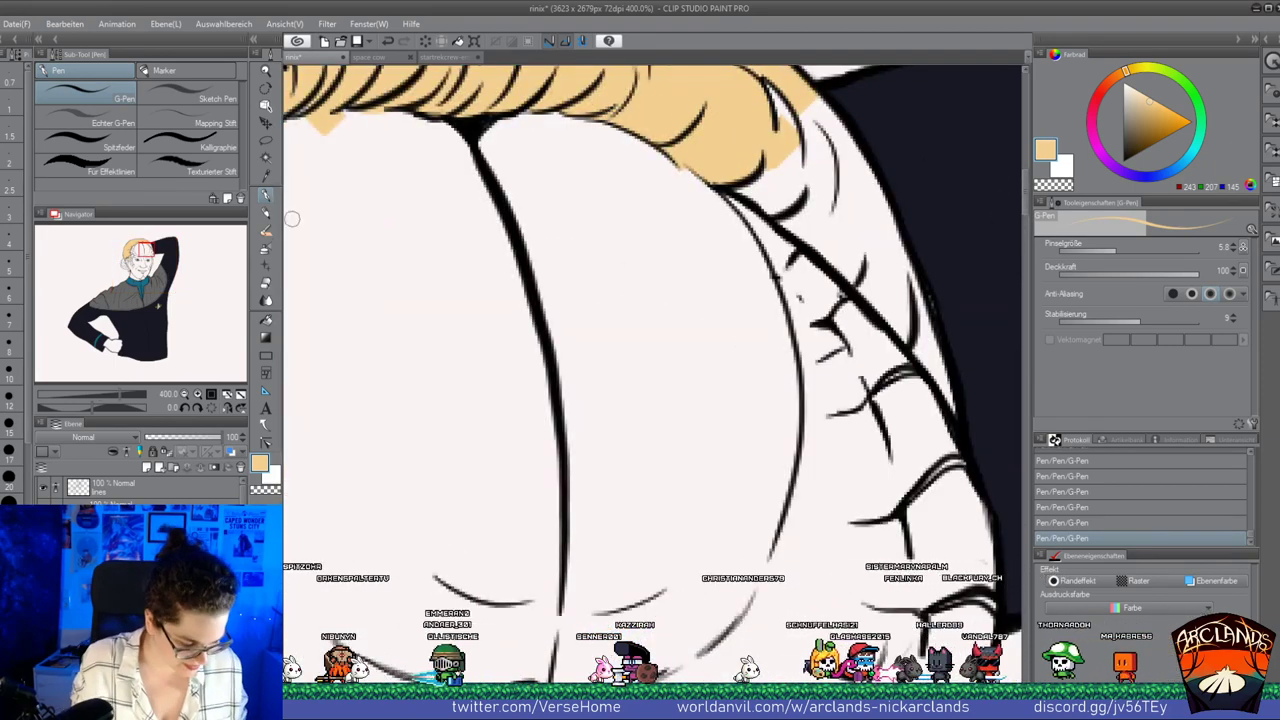
key("ctrl+minus")
key("ctrl+minus")
left_click(266, 287)
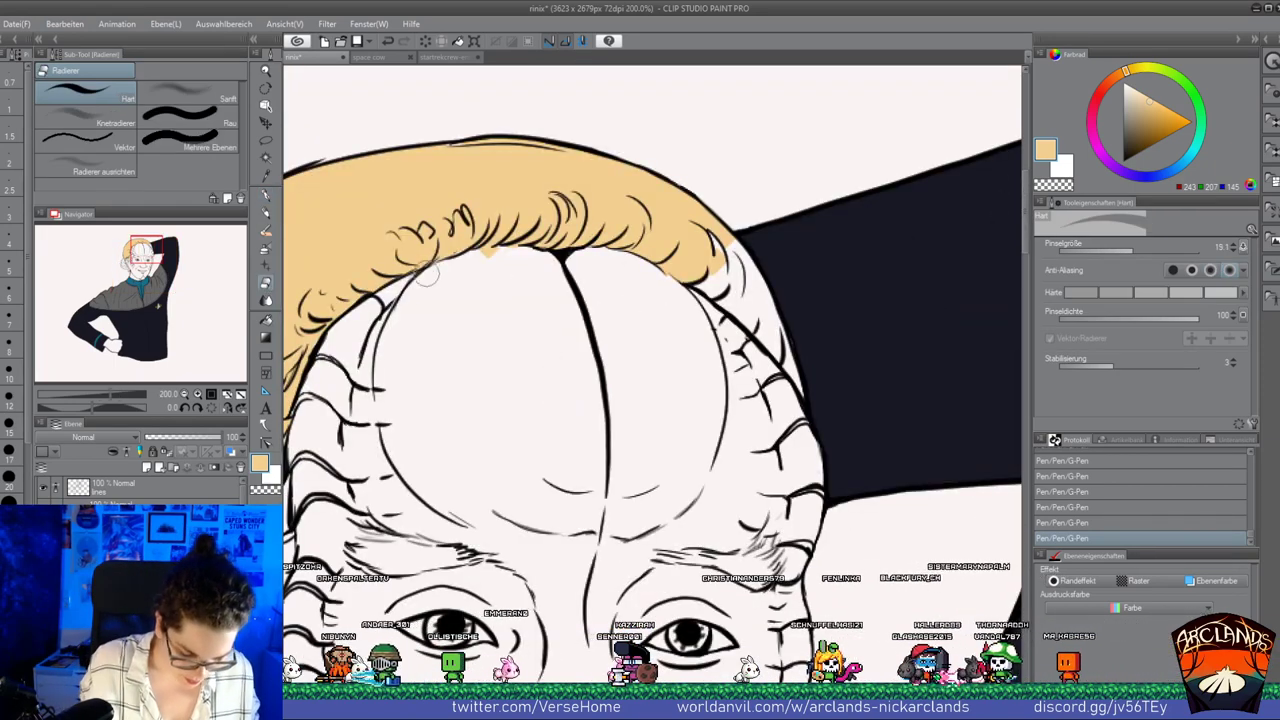
Paint the unfilled hair beside the raised arm blond down to the temple with the G-Pen
key("p")
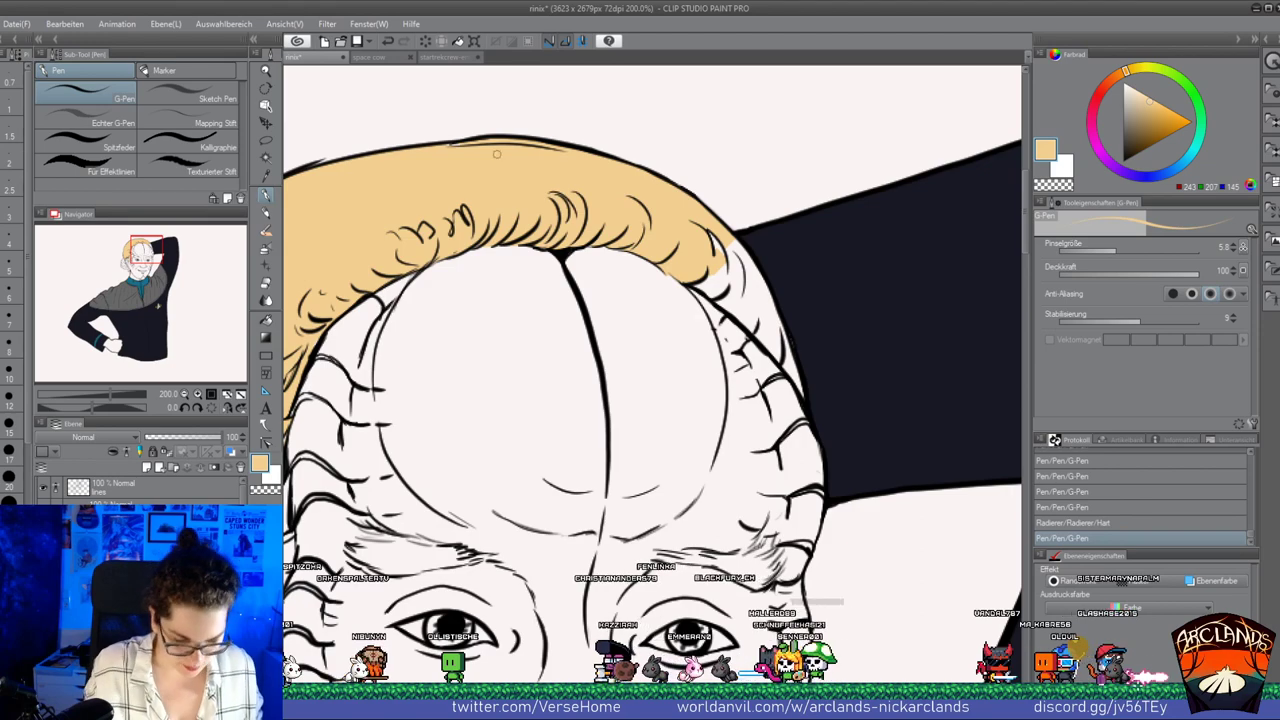
left_click_drag(658, 236, 460, 361)
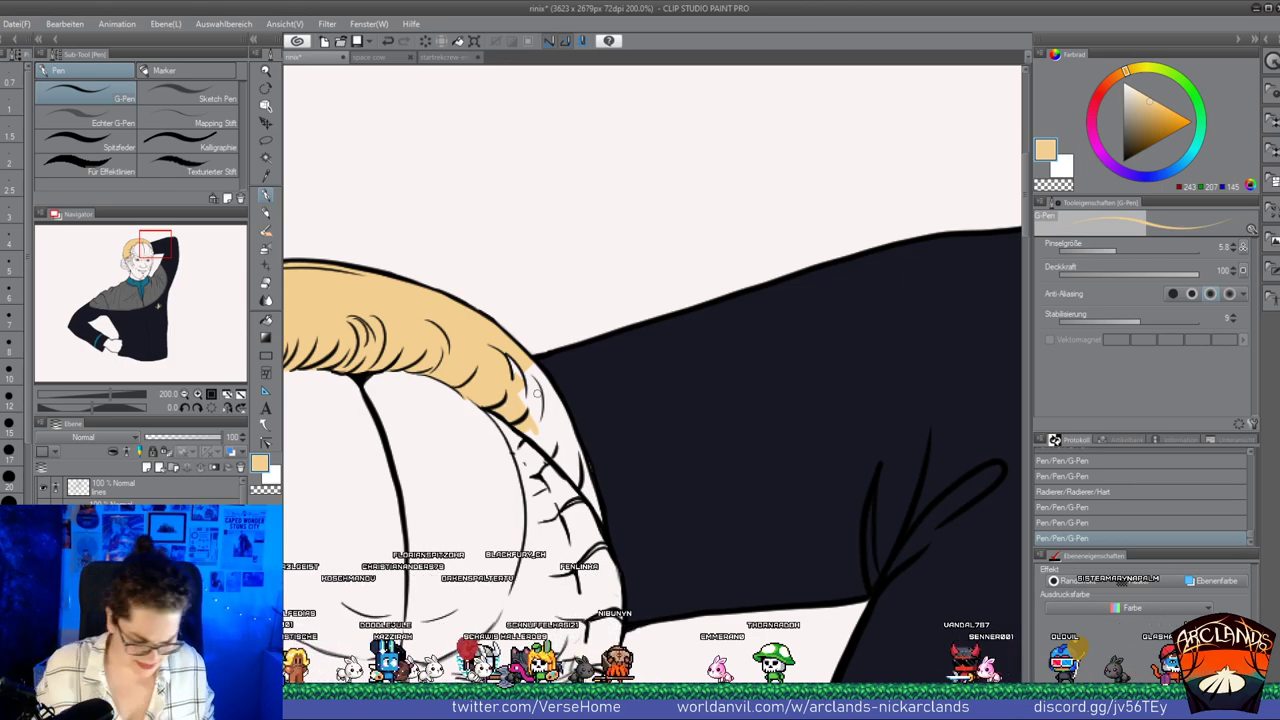
mouse_move(527, 370)
left_mouse_down()
mouse_move(569, 421)
mouse_move(572, 458)
left_mouse_up()
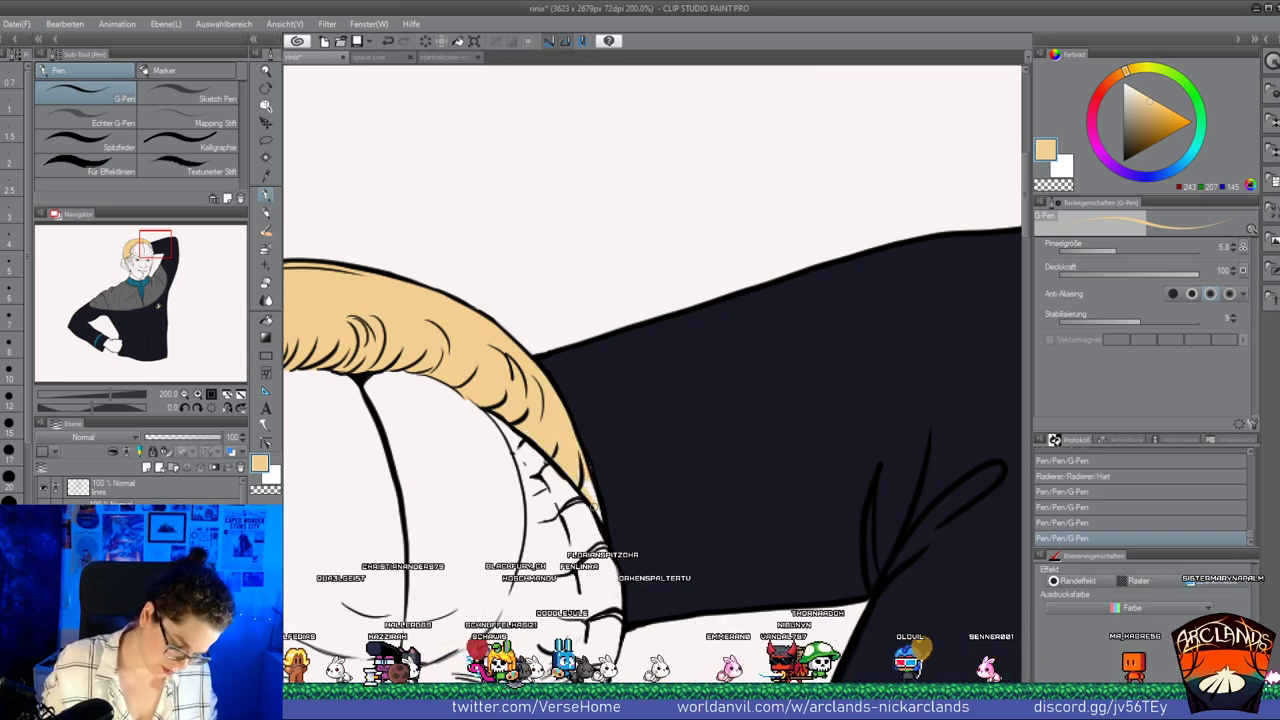
left_click_drag(594, 506, 599, 514)
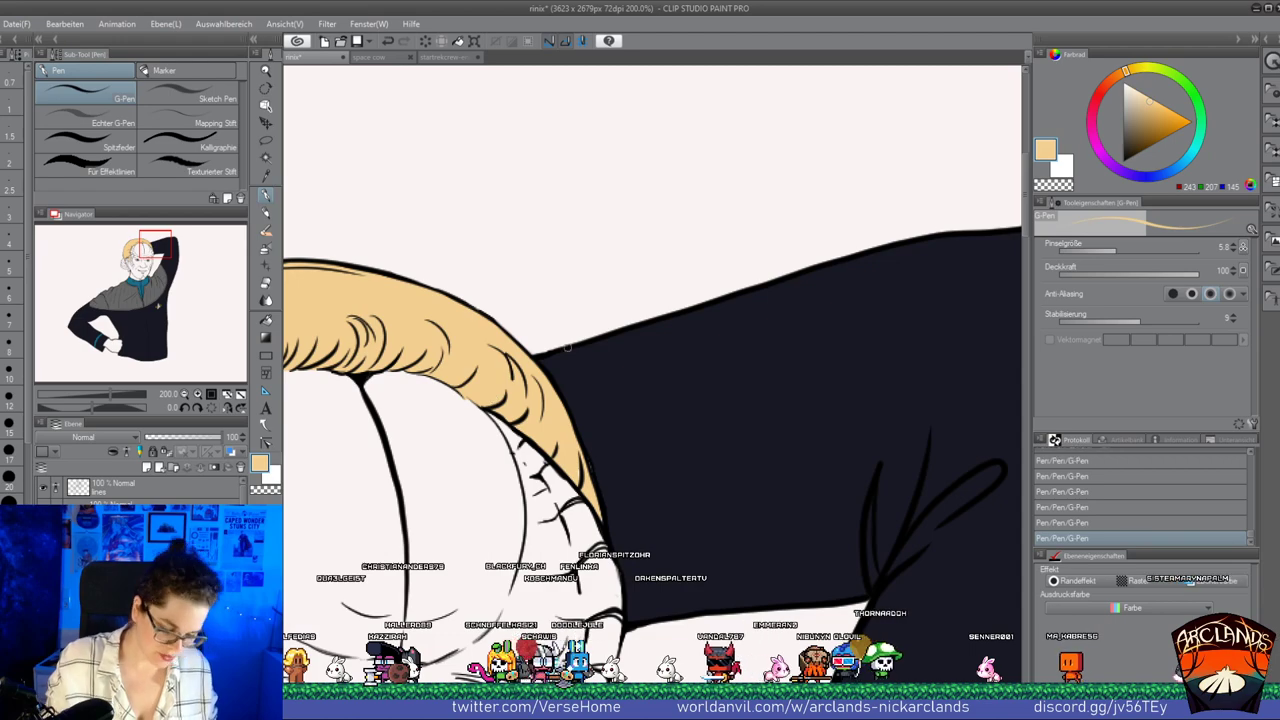
Make the skin layer visible again under the finished blond hair
left_click_drag(150, 246, 145, 297)
left_click(184, 394)
left_click(184, 394)
left_click(184, 394)
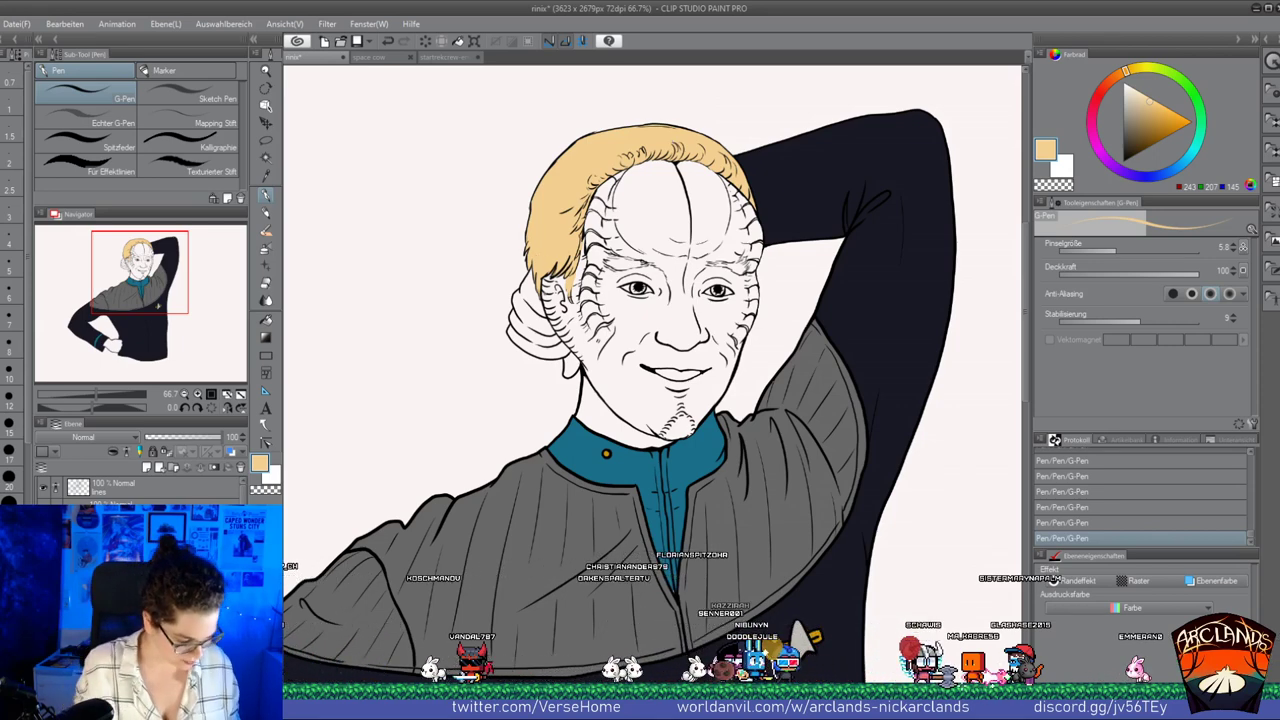
left_click(43, 530)
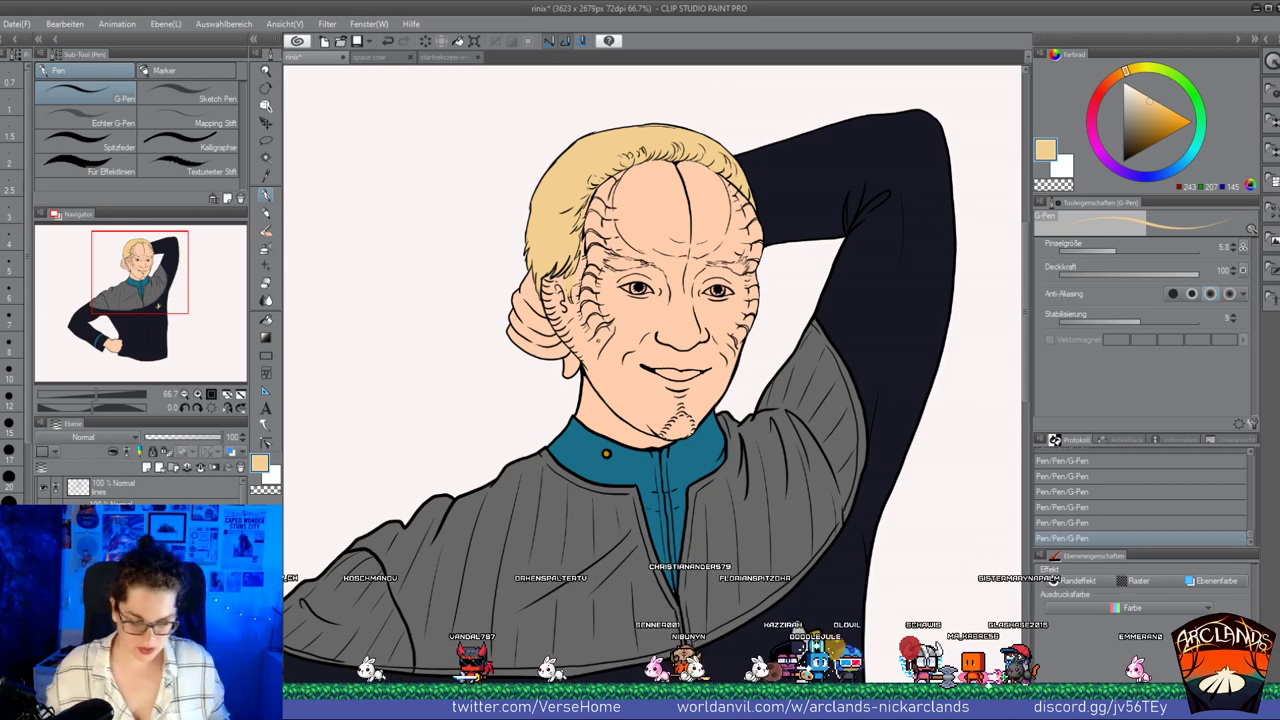
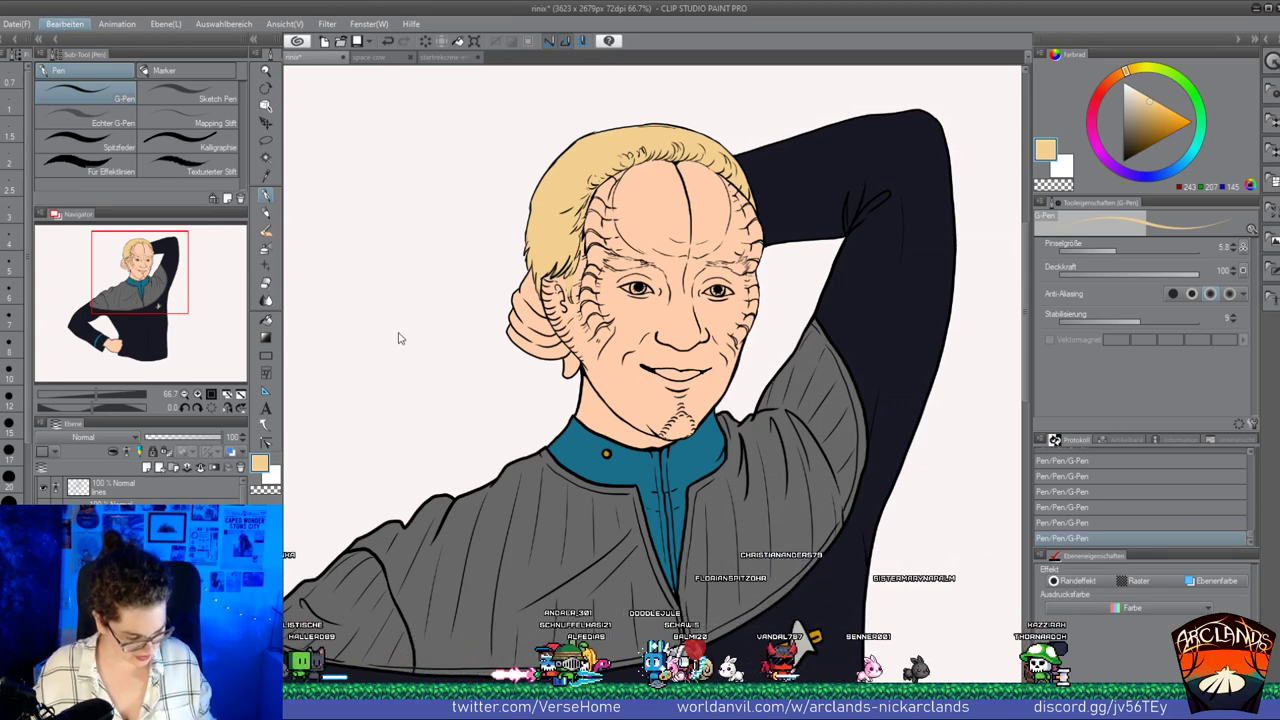
Shift the hair colour to a paler, more yellow blond with a Hue/Saturation/Luminosity correction
left_click(441, 291)
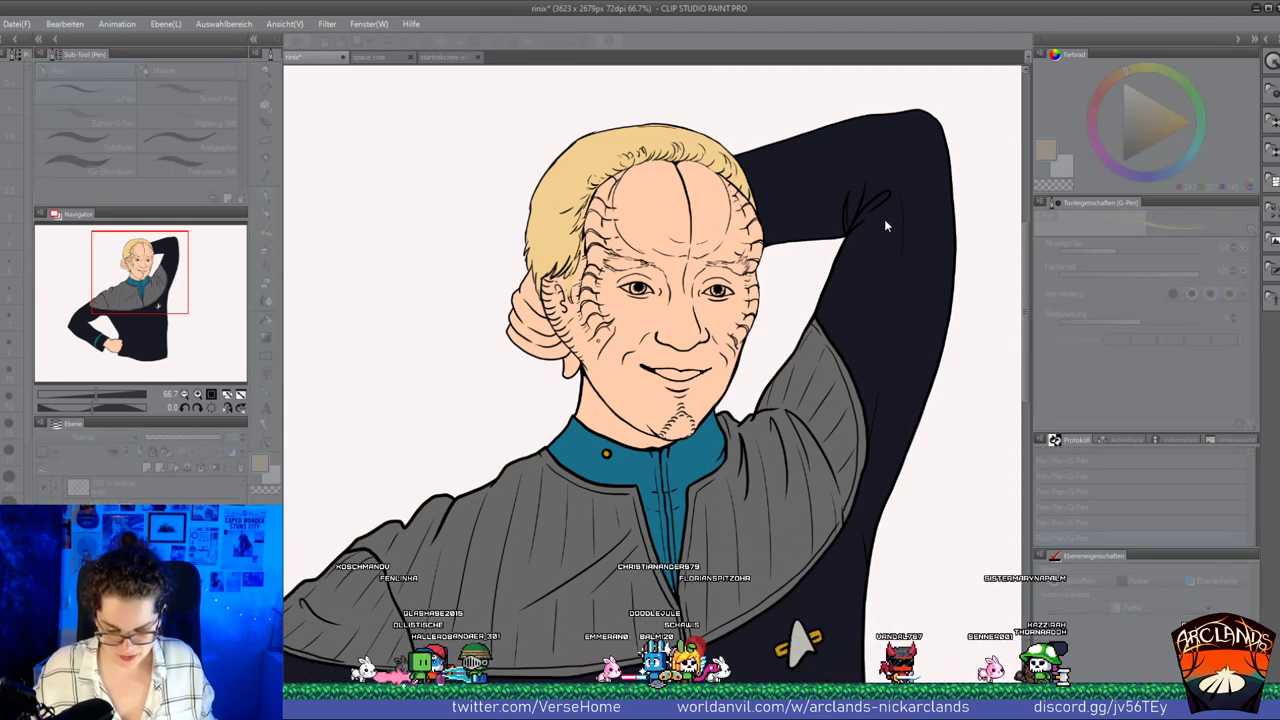
mouse_move(885, 220)
left_mouse_down()
mouse_move(904, 225)
mouse_move(890, 227)
left_mouse_up()
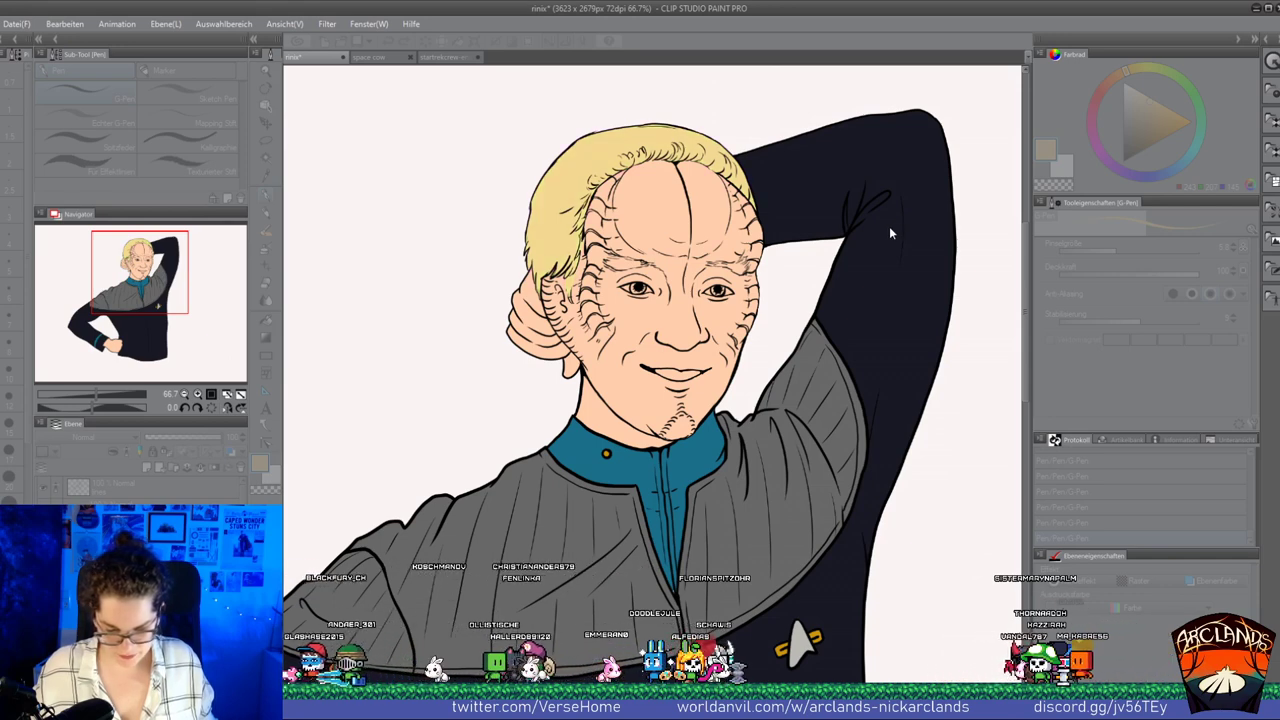
left_click_drag(901, 259, 888, 260)
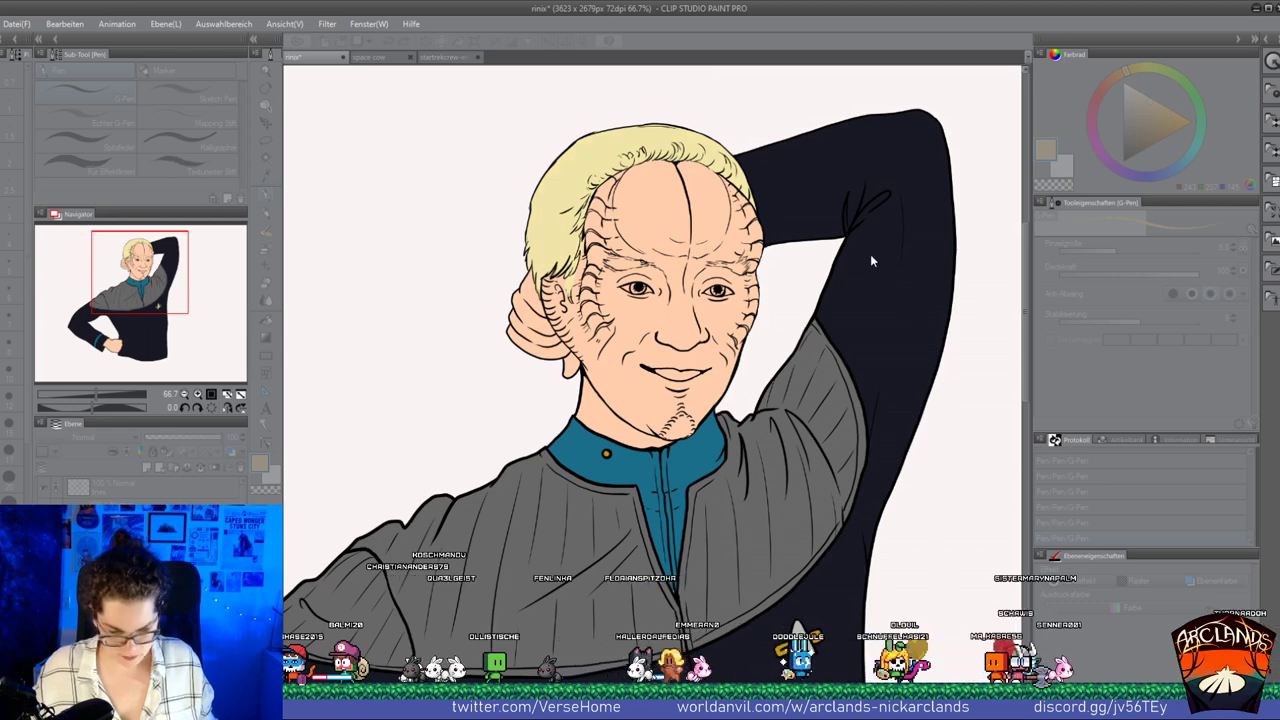
left_click_drag(892, 219, 882, 218)
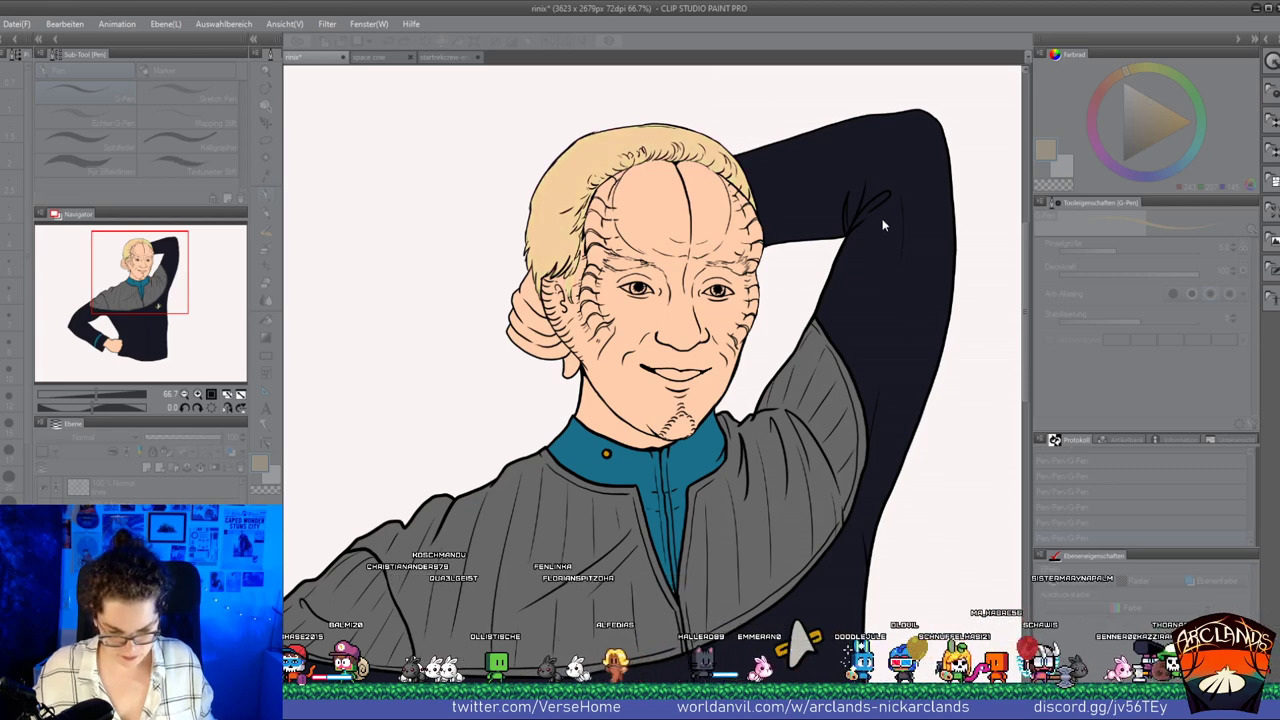
left_click(1031, 199)
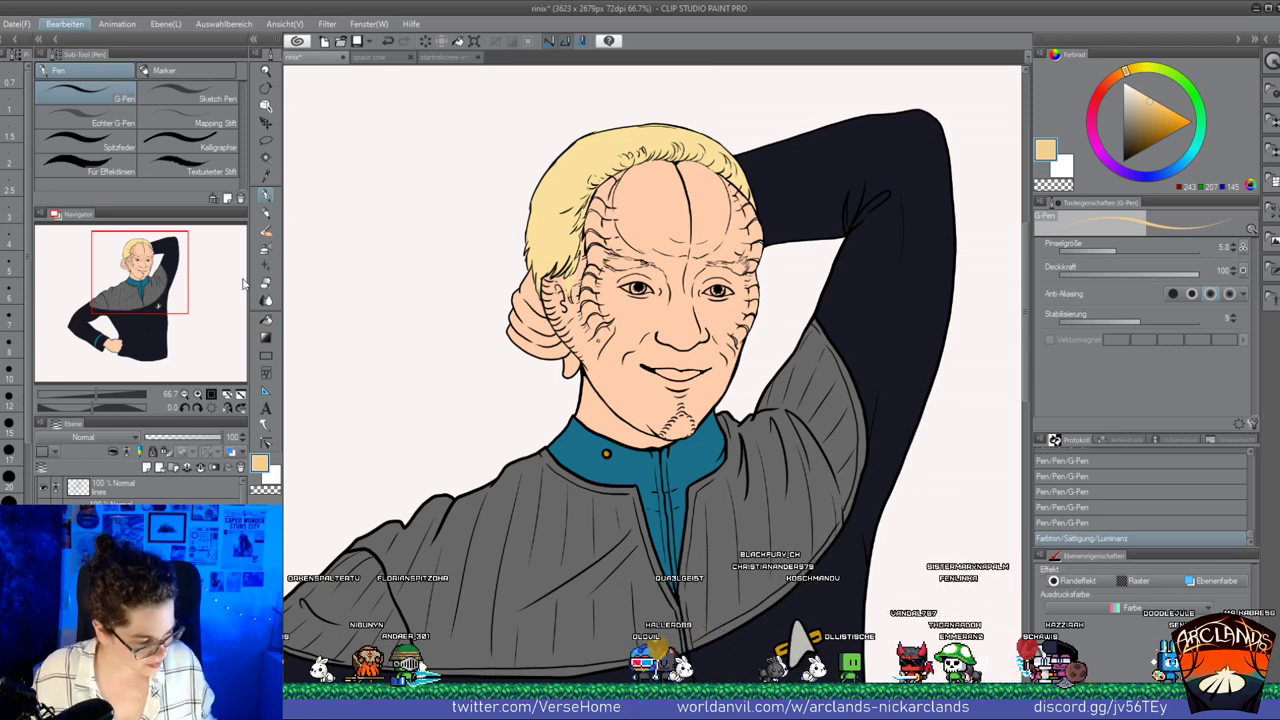
Fine-tune the flat skin tone with another Hue/Saturation/Luminosity correction
left_click(391, 305)
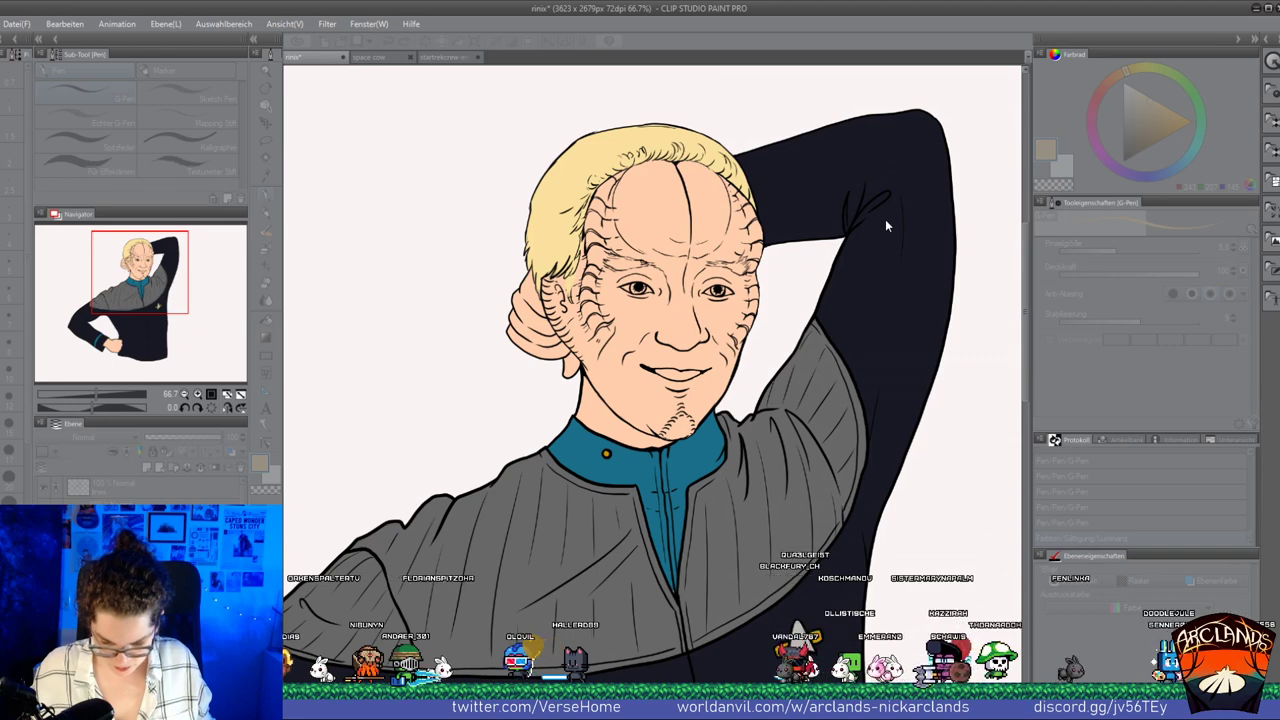
left_click_drag(885, 219, 887, 219)
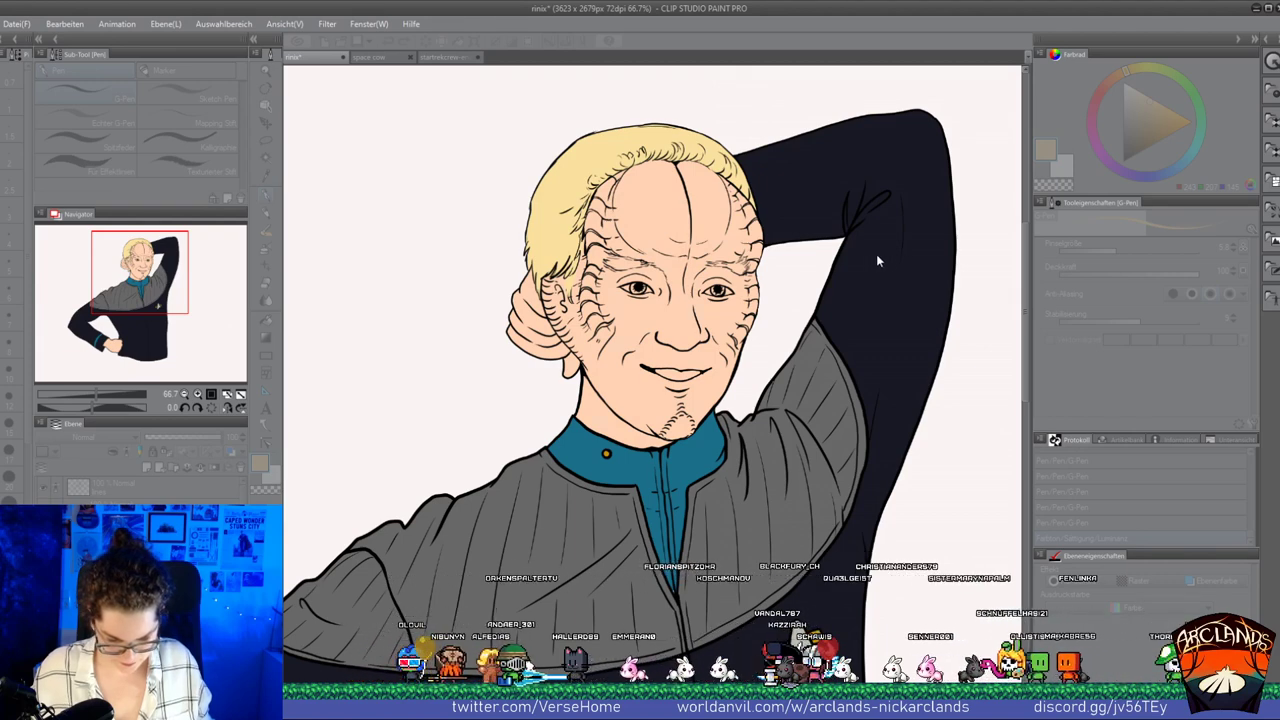
left_click(1030, 203)
Toggle the transparent-pixel lock on the current colour layer
left_click(185, 395)
left_click(185, 395)
left_click_drag(186, 253, 189, 272)
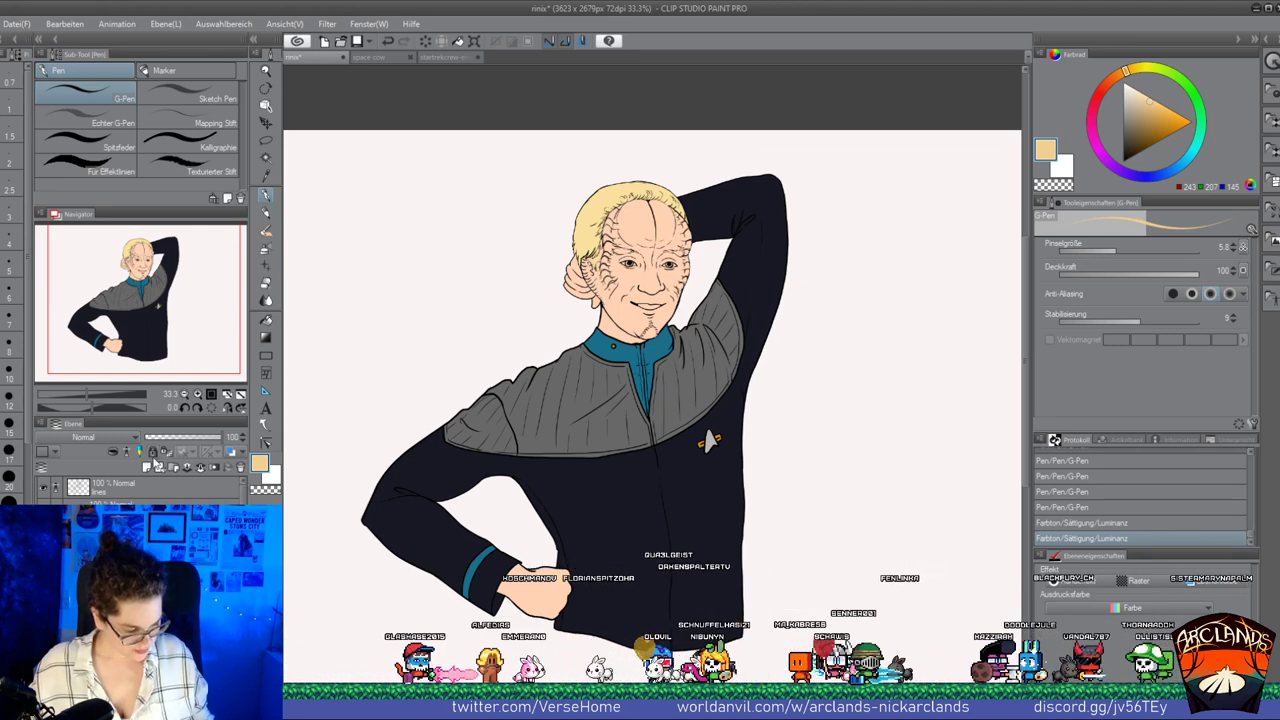
left_click(199, 394)
left_click(199, 394)
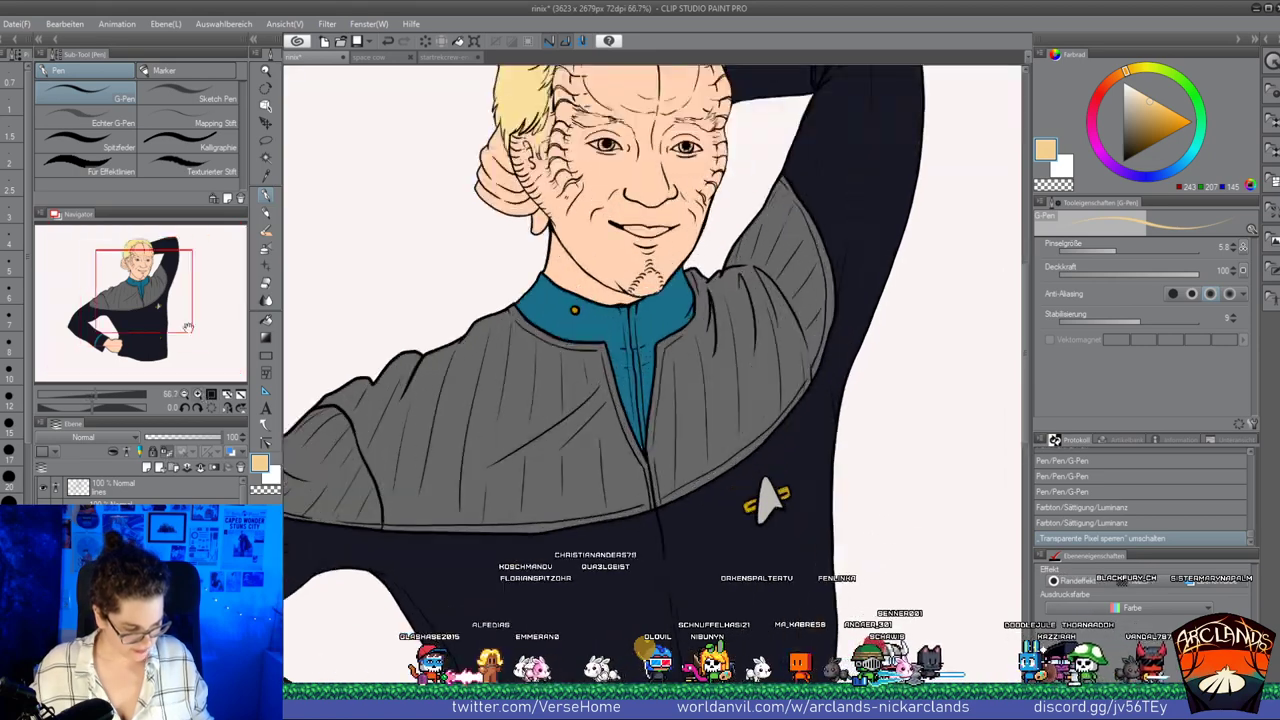
left_click_drag(136, 291, 142, 271)
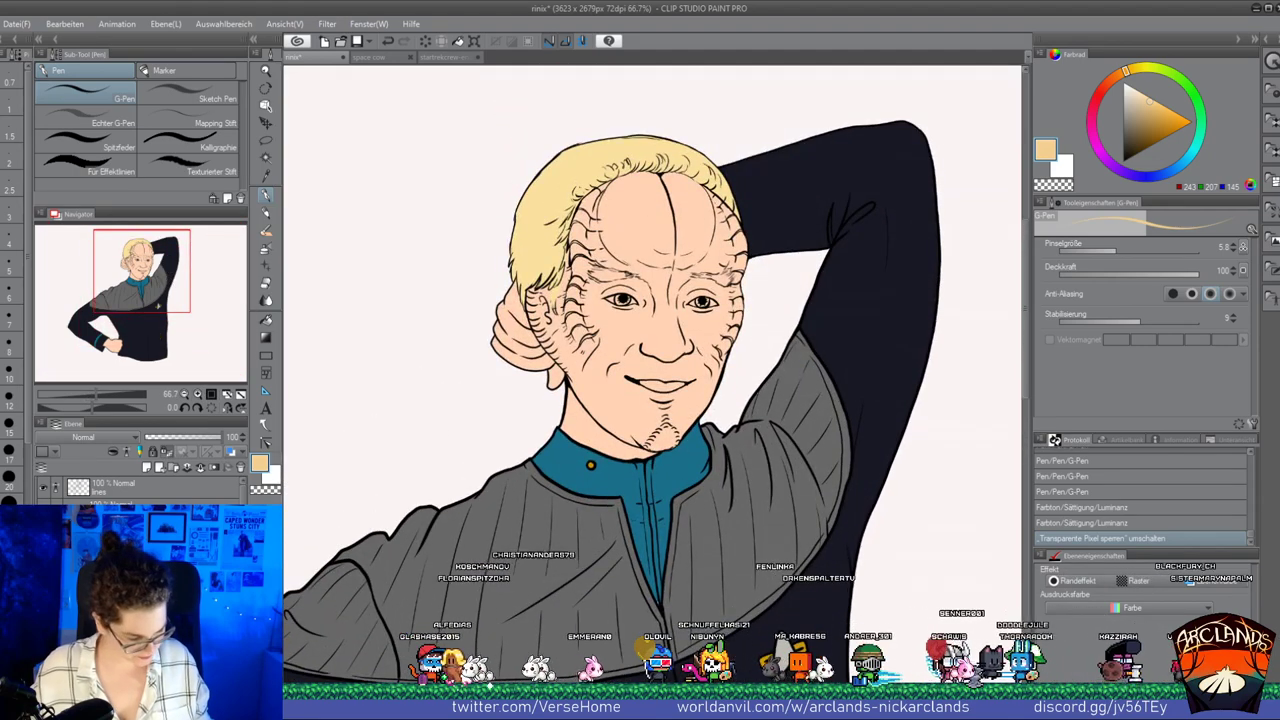
Add a new raster layer and paint the whites of both eyes in a warm off-white (about RGB 243, 237, 228) with the G-Pen
left_click(149, 468)
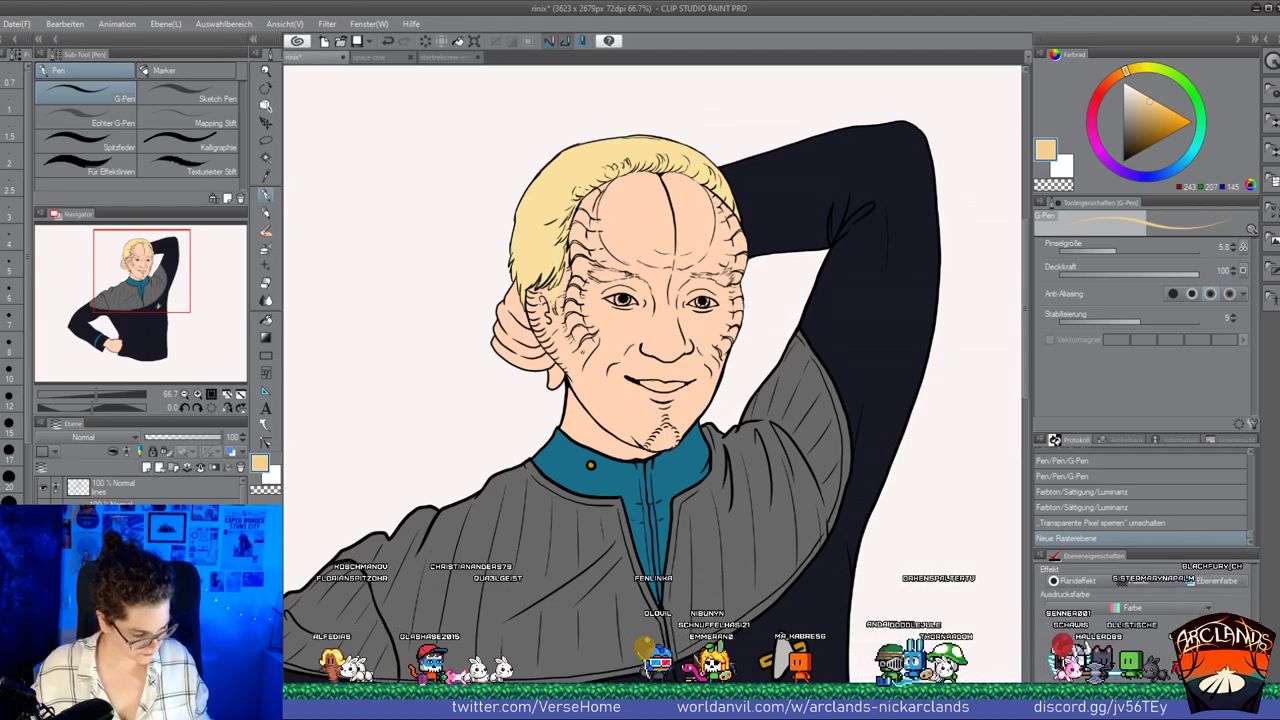
scroll(155, 240, "up", 3)
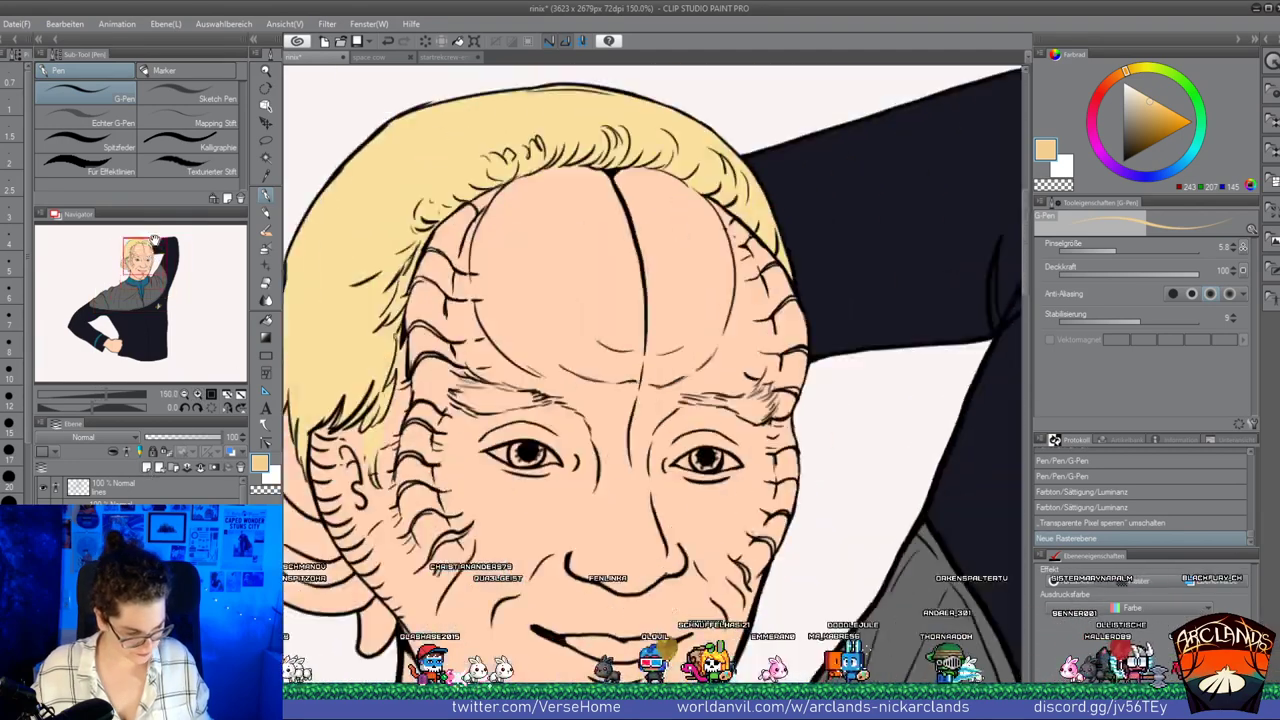
left_click_drag(155, 240, 152, 250)
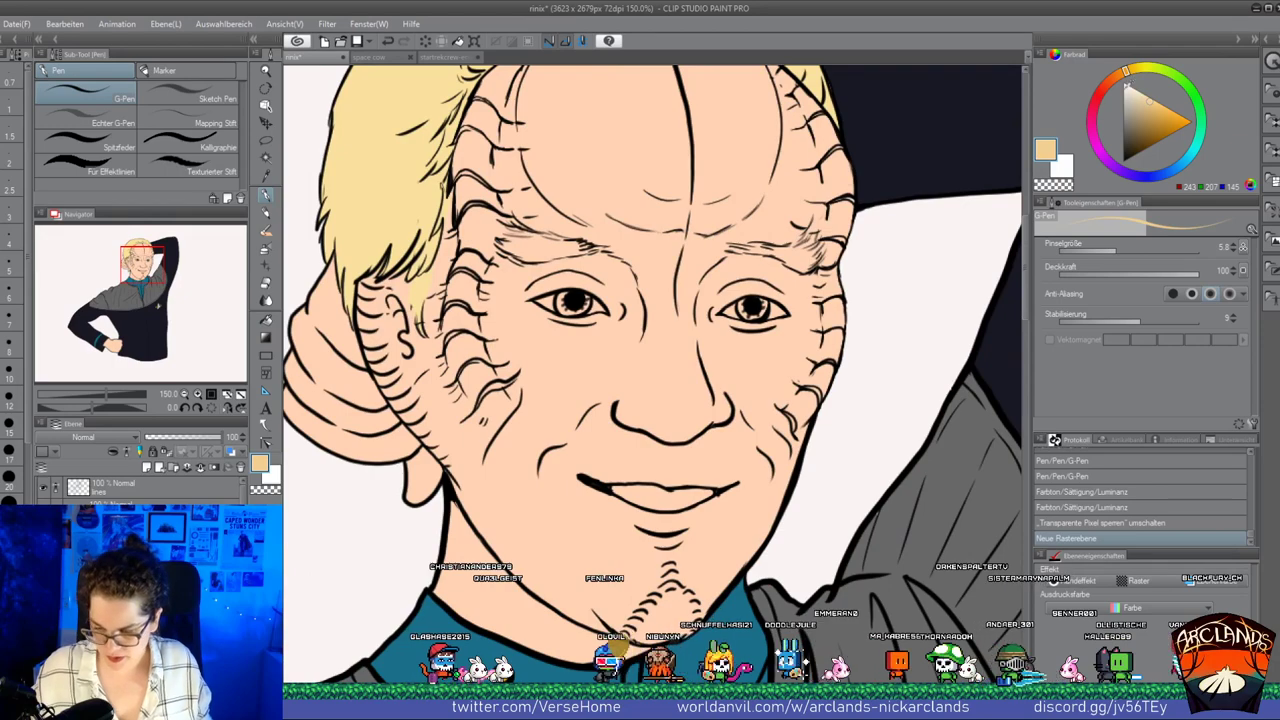
left_click(1131, 91)
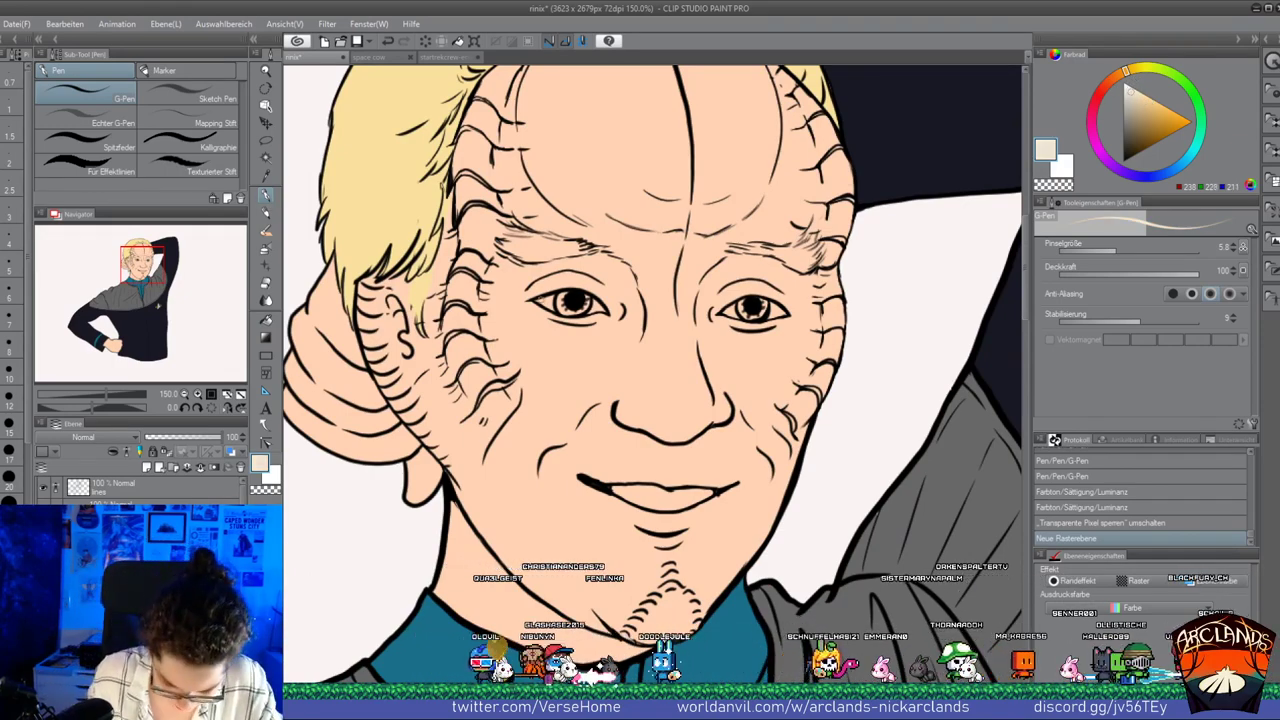
left_click_drag(548, 299, 558, 303)
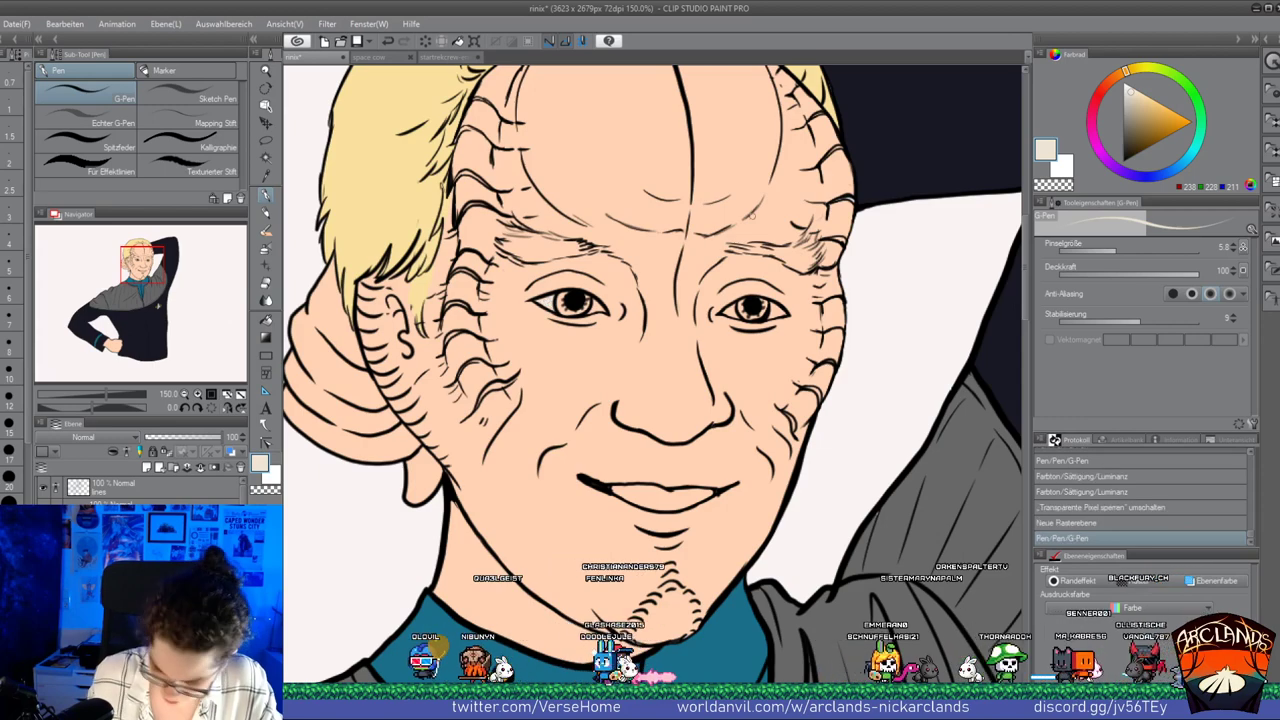
left_click(1128, 88)
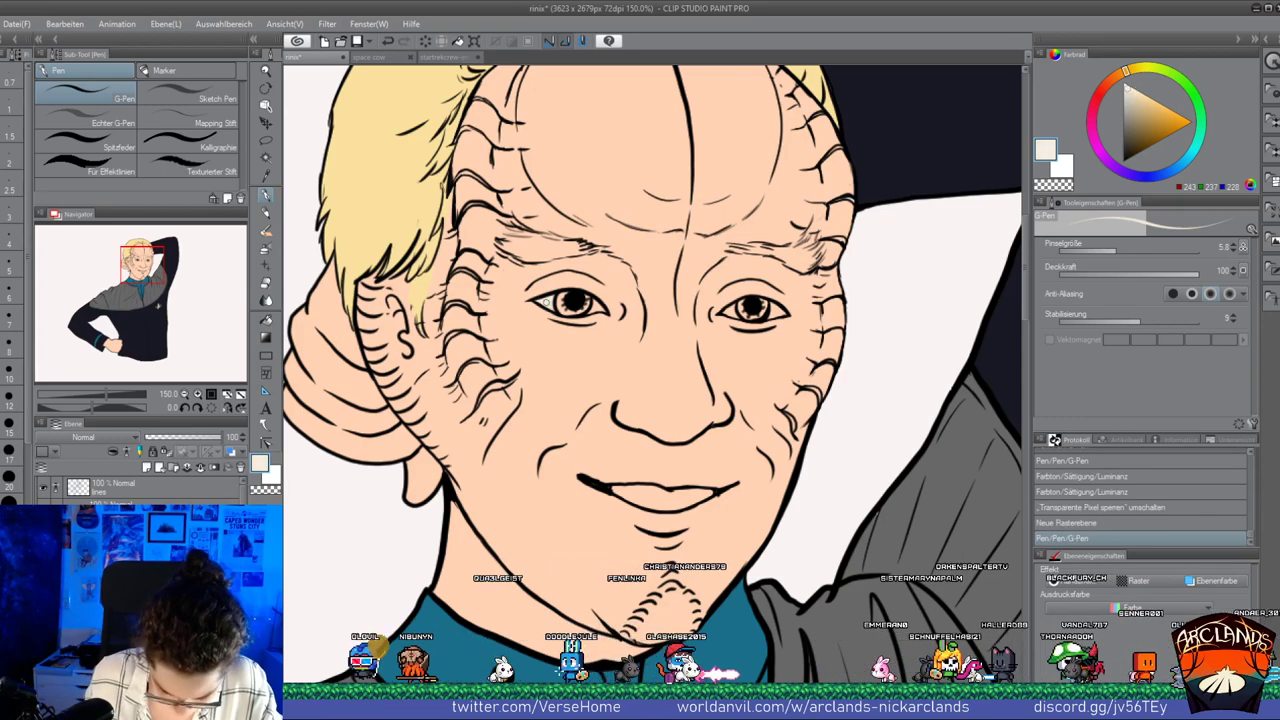
left_click_drag(588, 299, 596, 304)
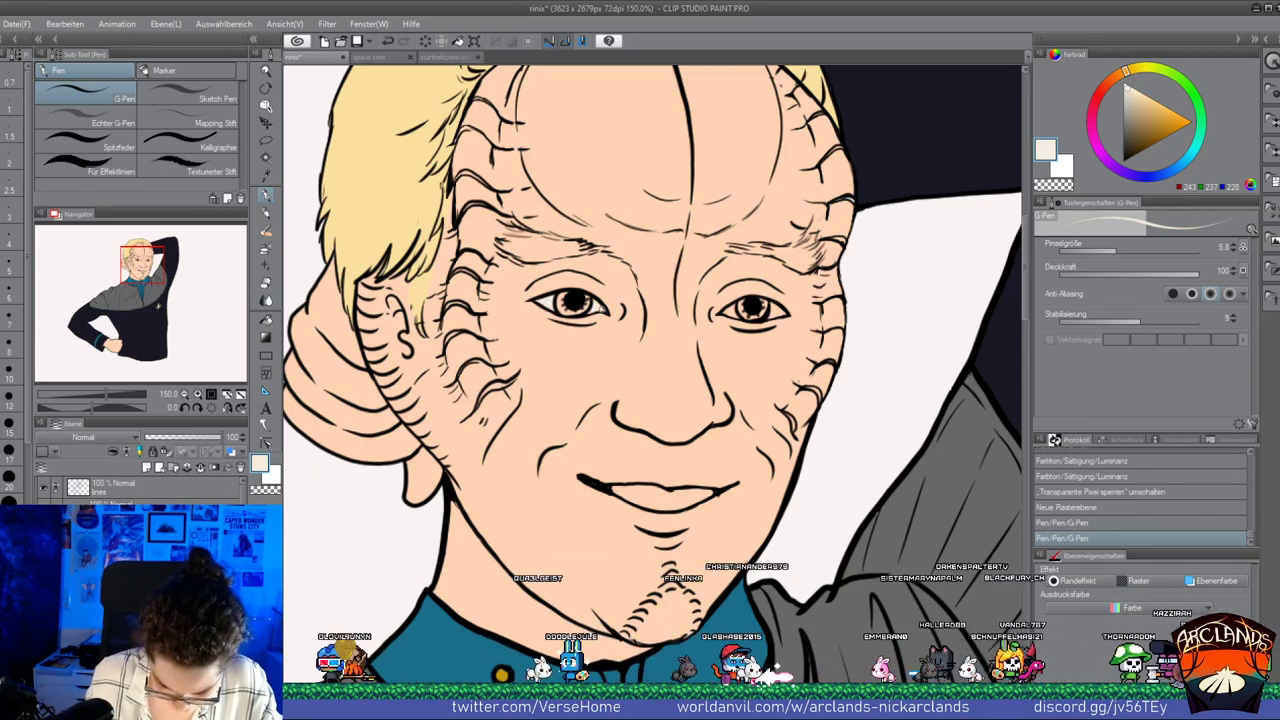
left_click_drag(738, 303, 772, 308)
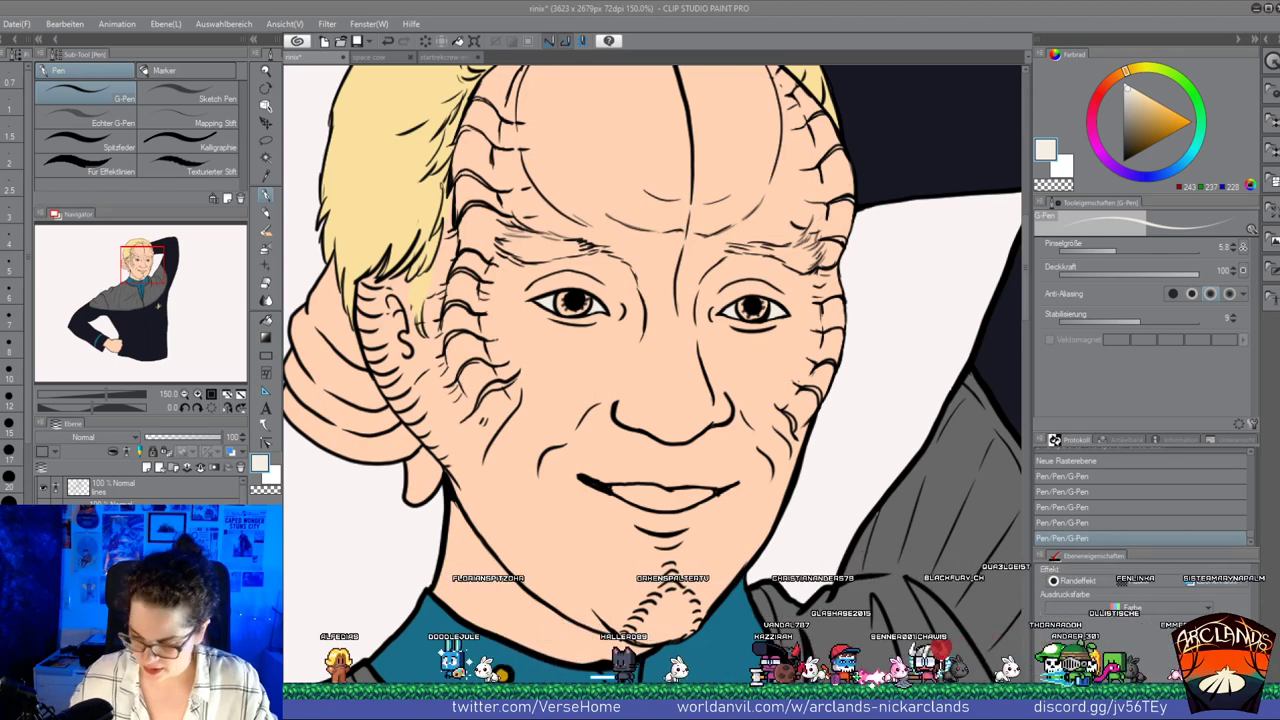
Colour the irises of both eyes in muted dark teal and grey-green tones with the G-Pen
left_click(1188, 157)
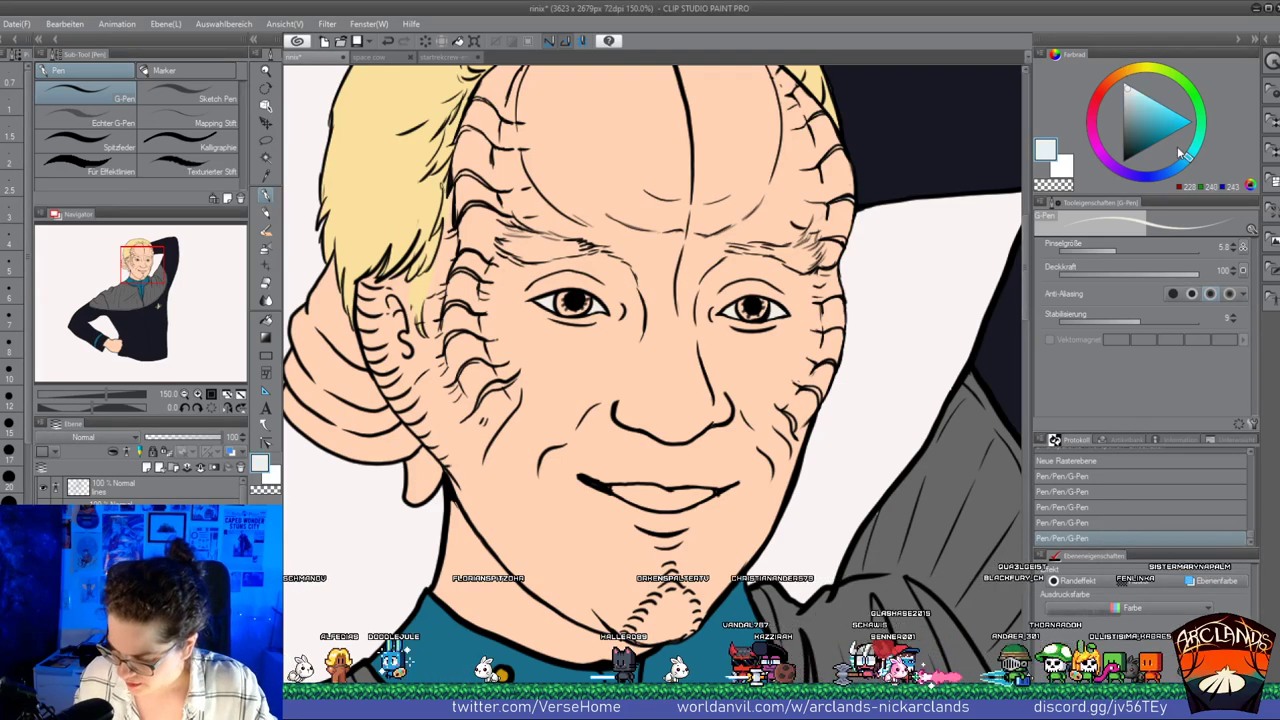
left_click(1144, 137)
left_click(1193, 150)
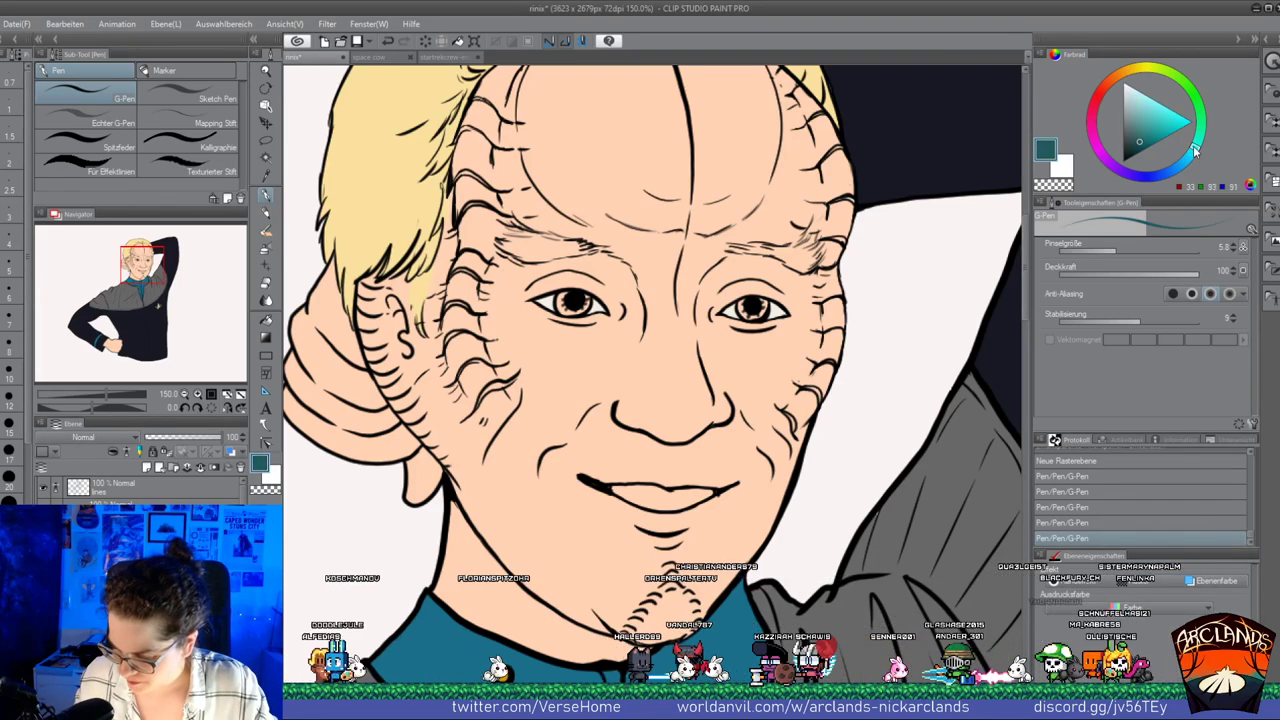
left_click(1146, 130)
left_click(1133, 128)
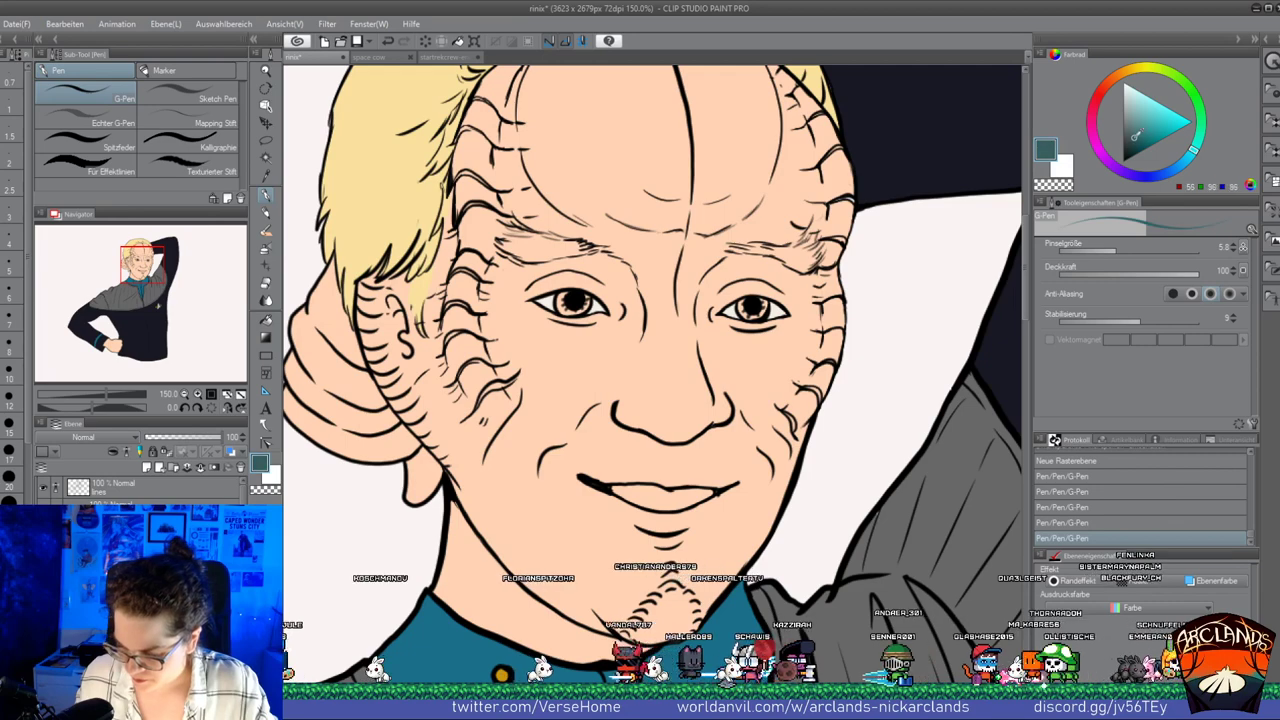
mouse_move(566, 293)
left_mouse_down()
mouse_move(577, 309)
mouse_move(584, 293)
left_mouse_up()
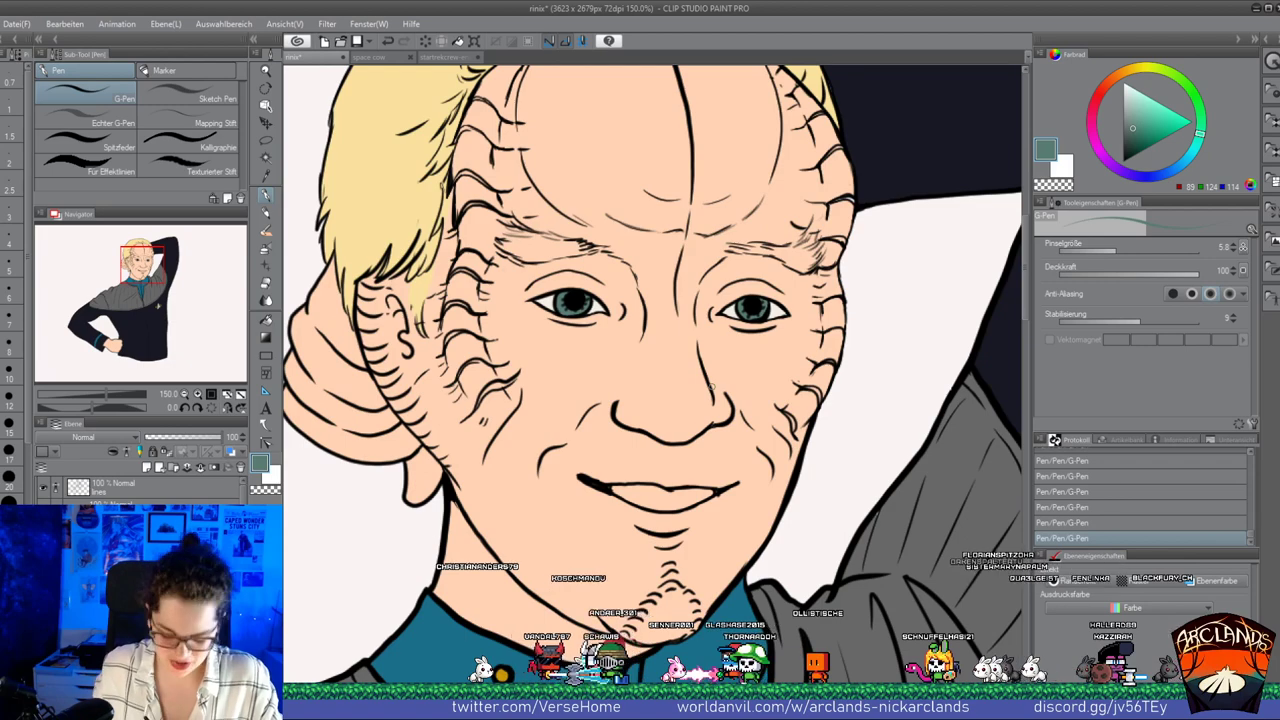
Add and rename another raster layer with a clipping mask, and save the drawing
left_click(184, 394)
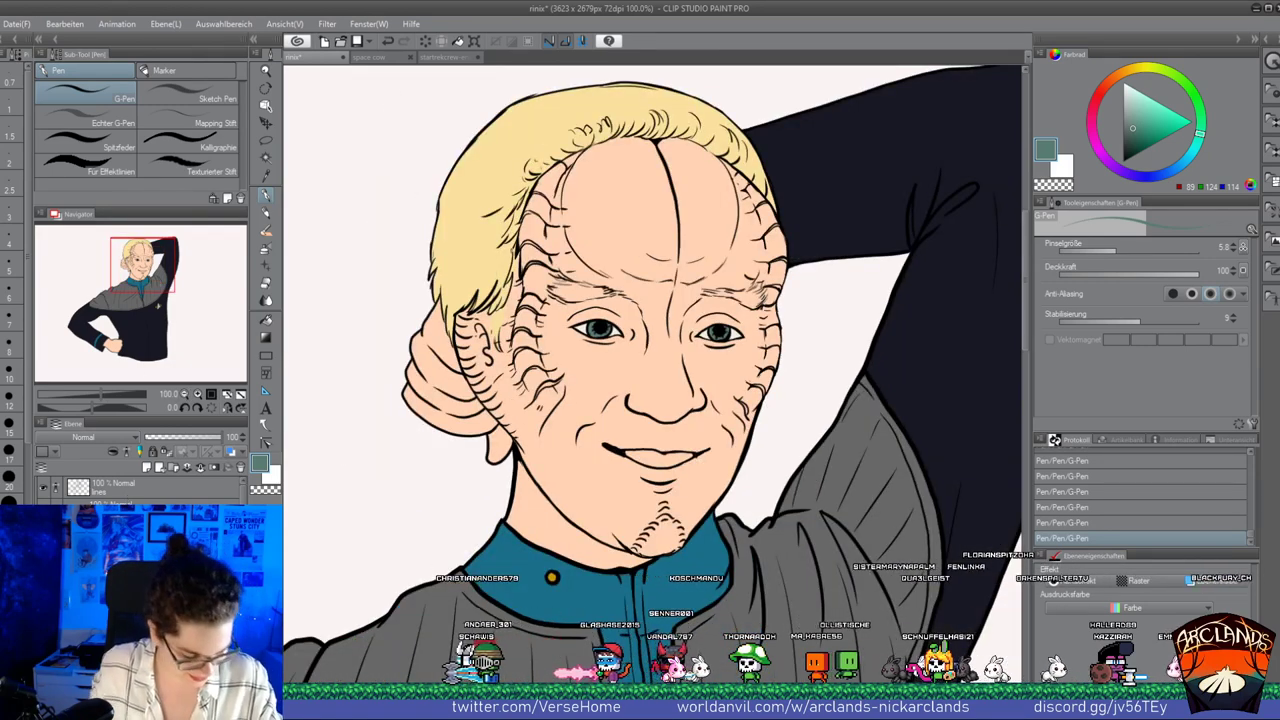
left_click(146, 467)
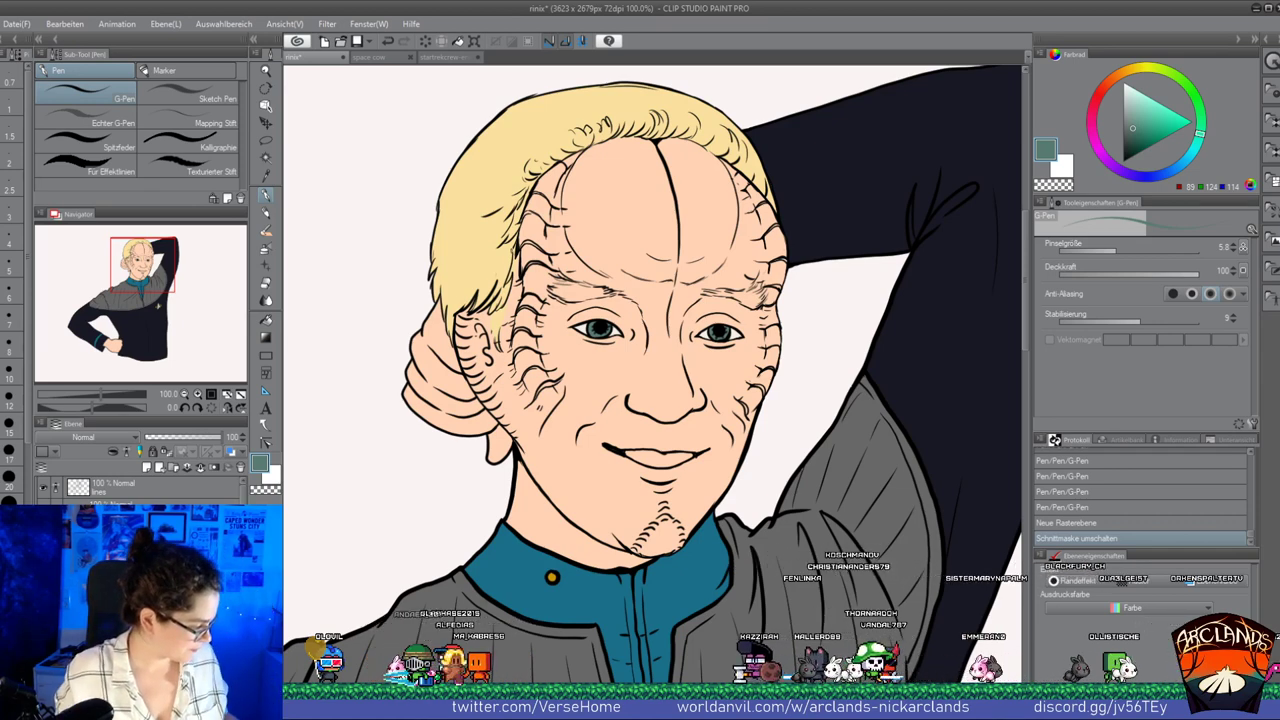
key("Return")
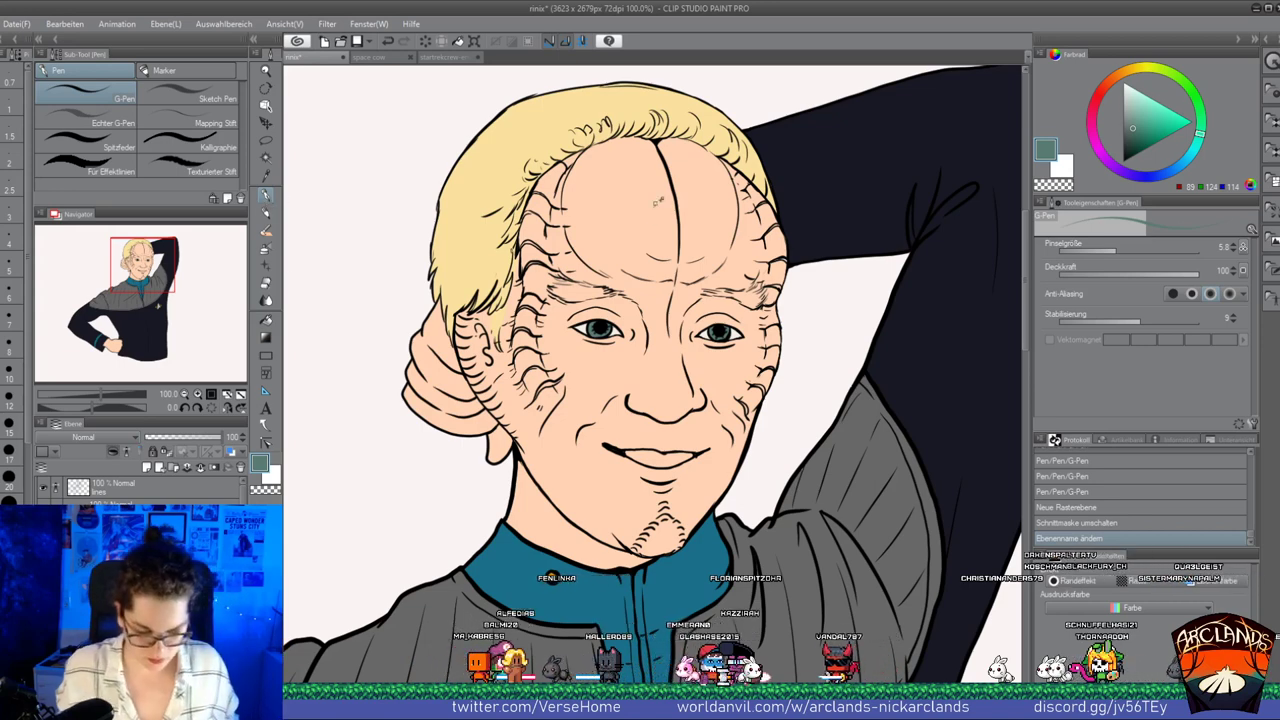
left_click(658, 206, "alt")
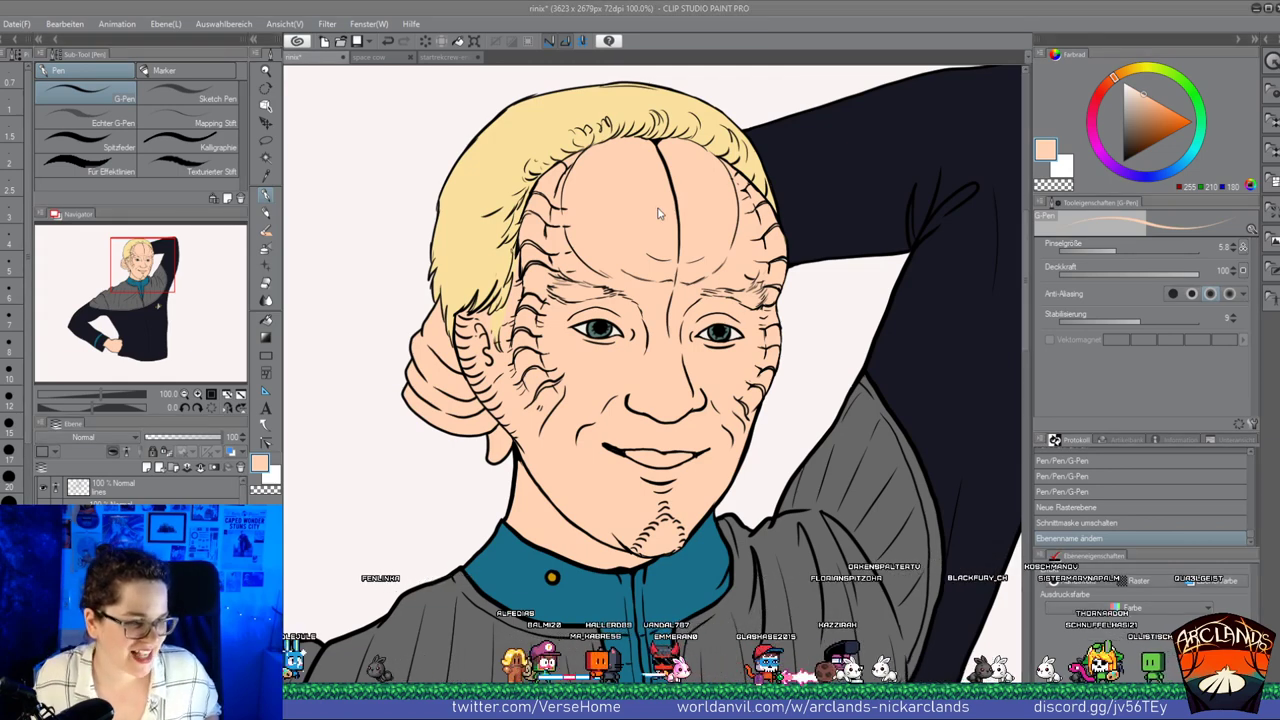
key("ctrl+s")
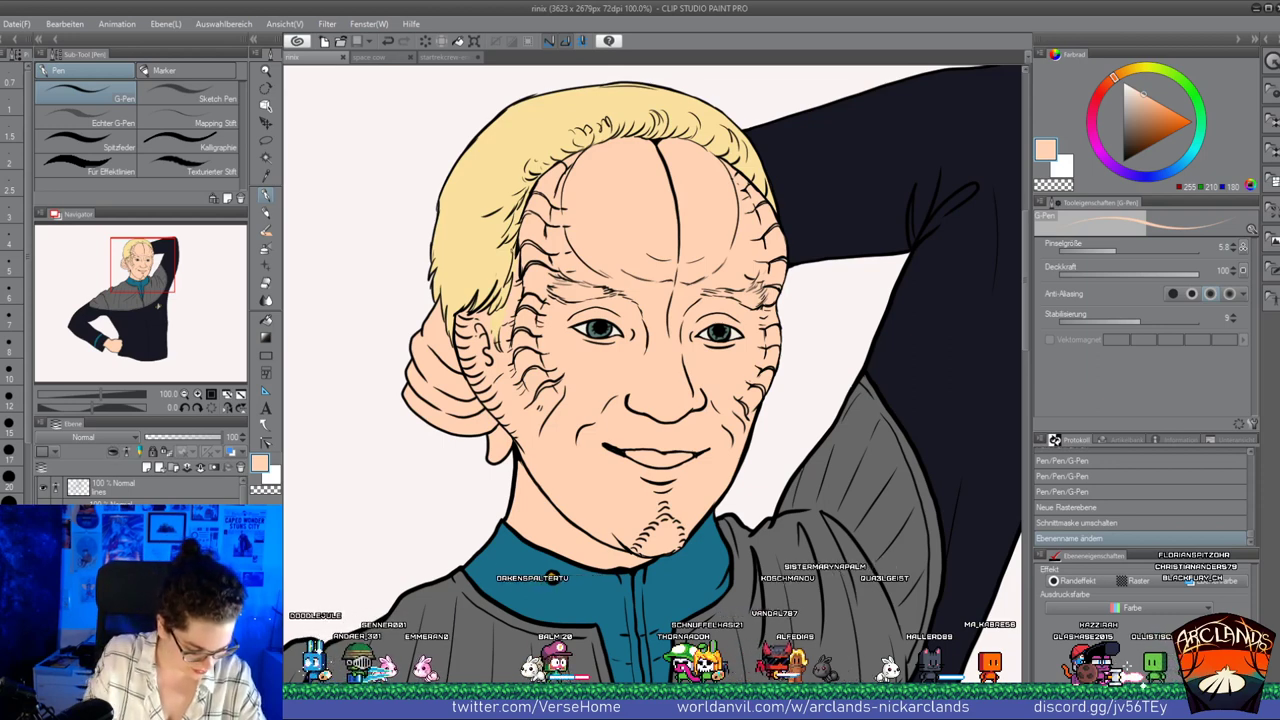
left_click(654, 468, "alt")
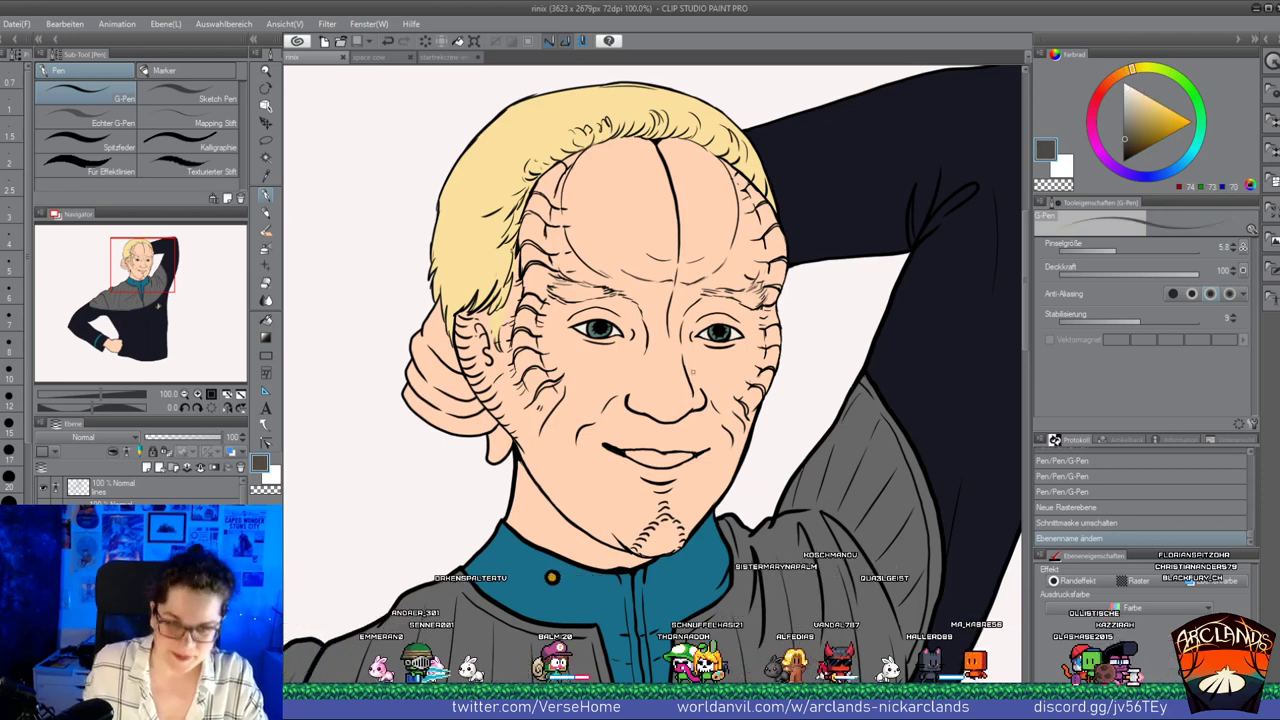
left_click_drag(708, 323, 727, 323)
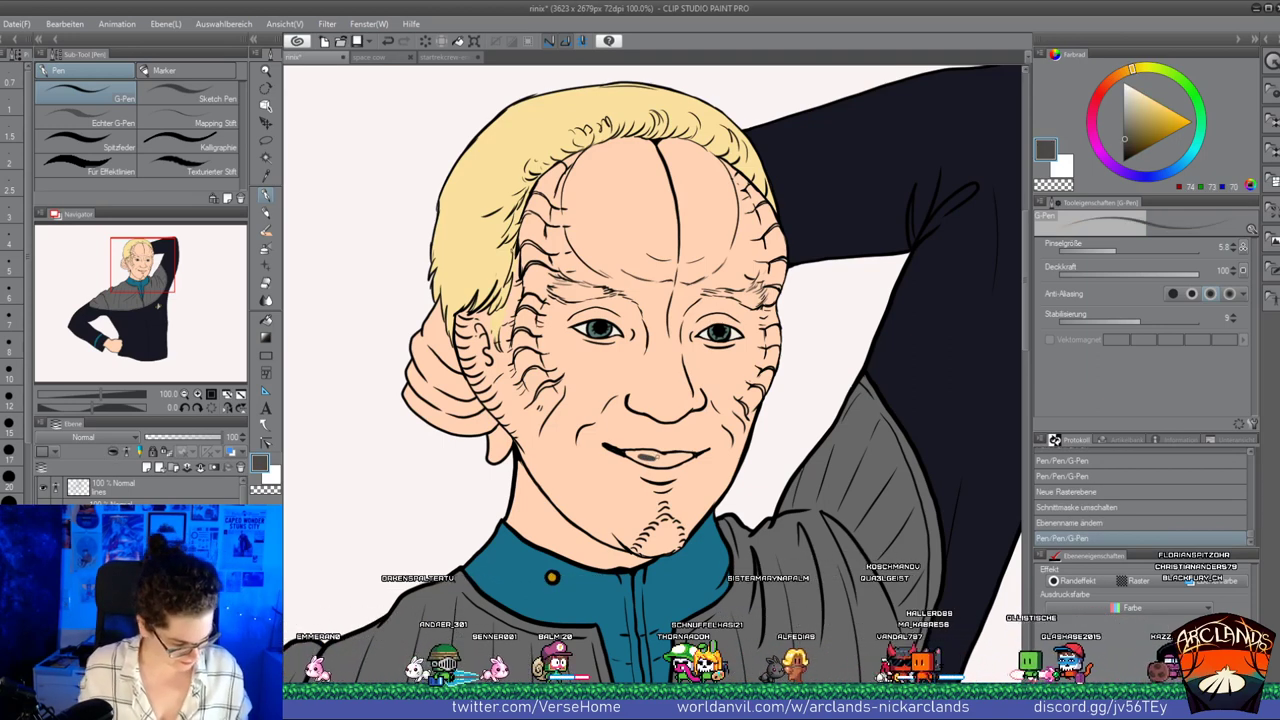
key("ctrl+z")
Paint the teeth with the off-white sampled from the eye and both eyebrows with the blond sampled from the hair
left_click(707, 329, "alt")
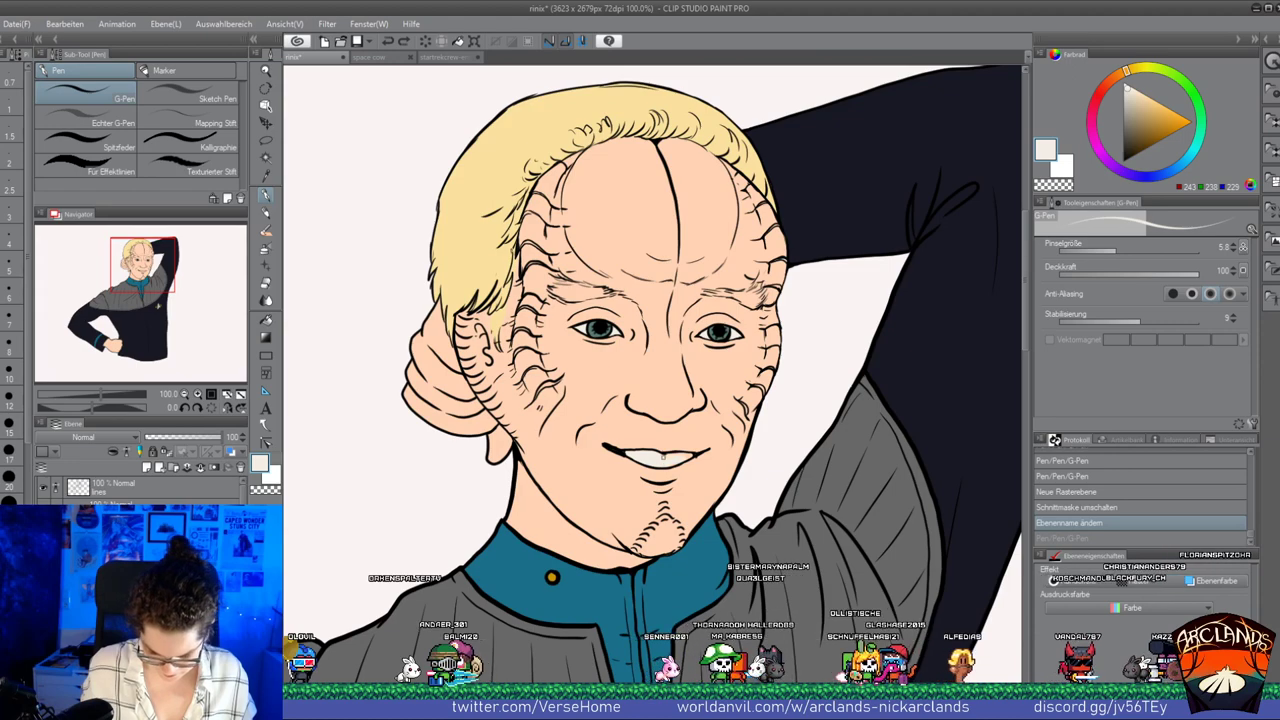
key("ctrl+y")
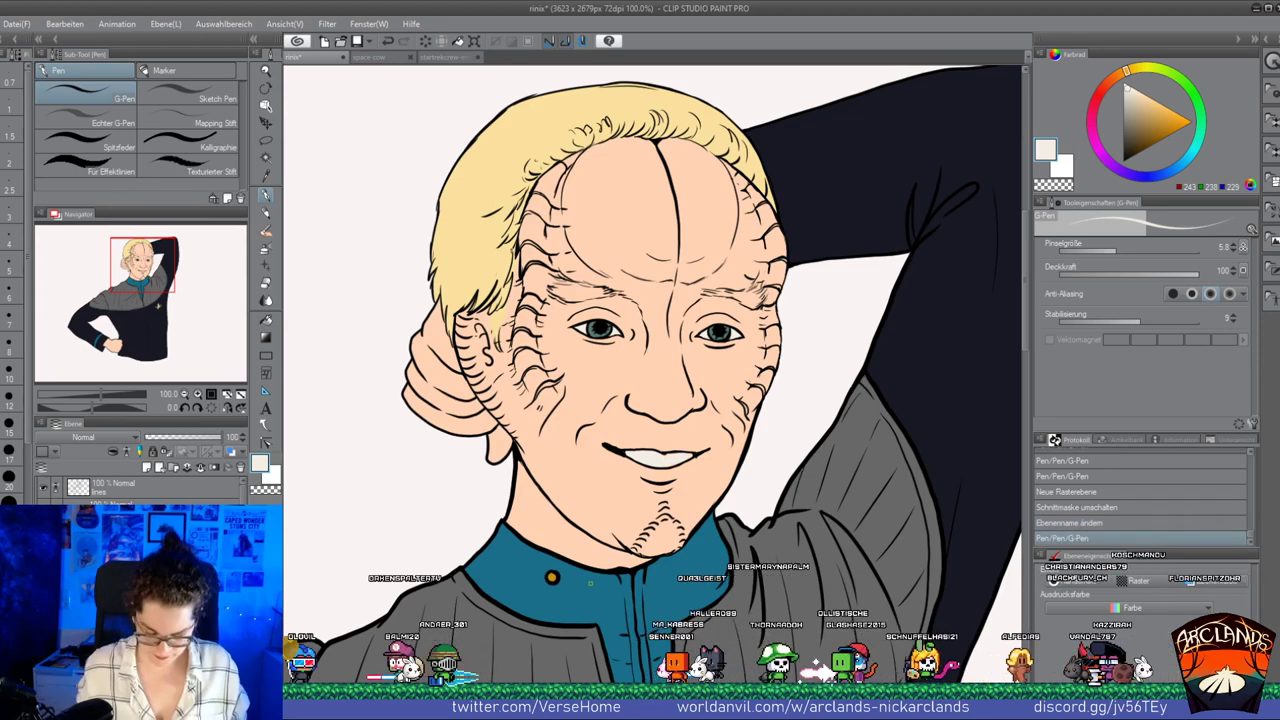
left_click(490, 200, "alt")
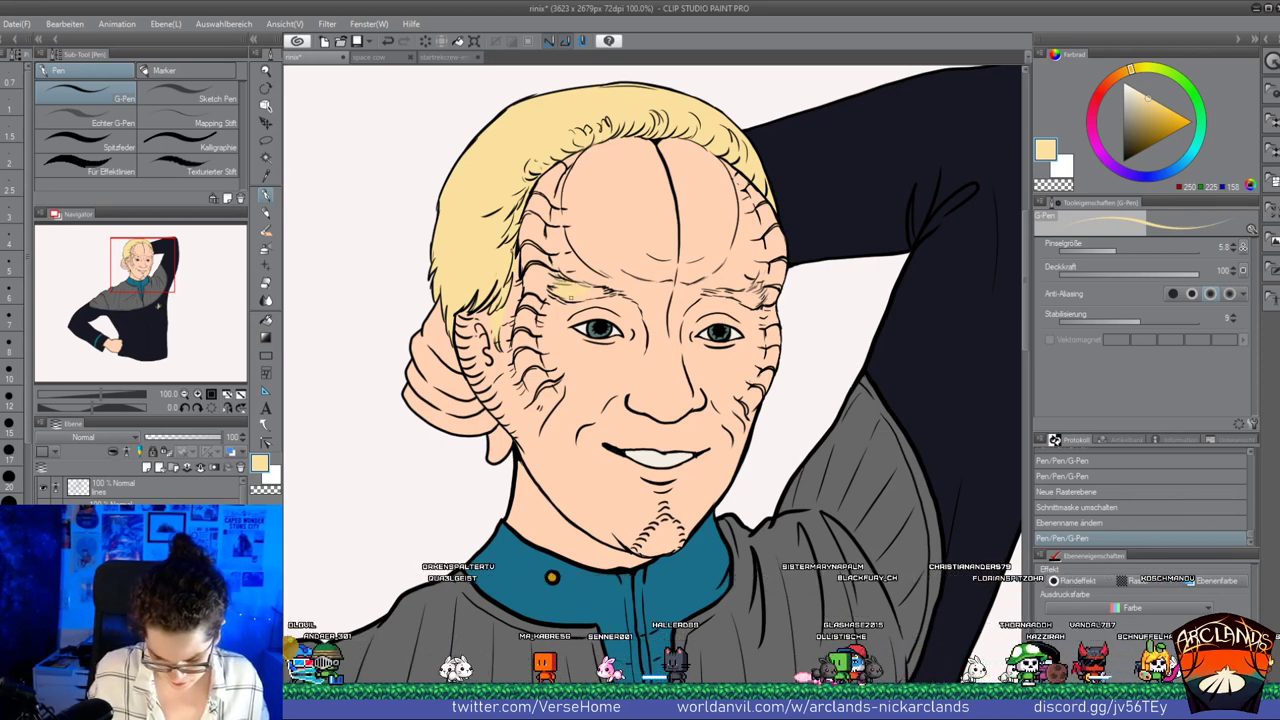
left_click_drag(588, 291, 614, 291)
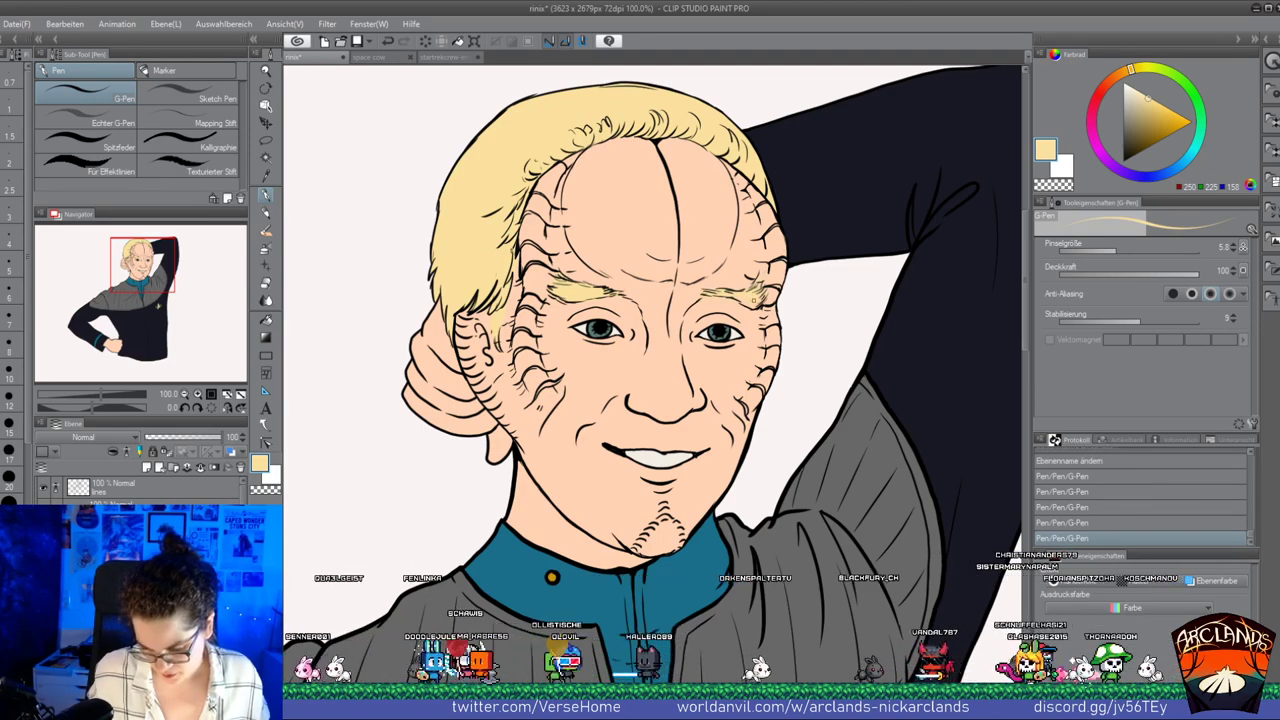
left_click_drag(756, 299, 765, 289)
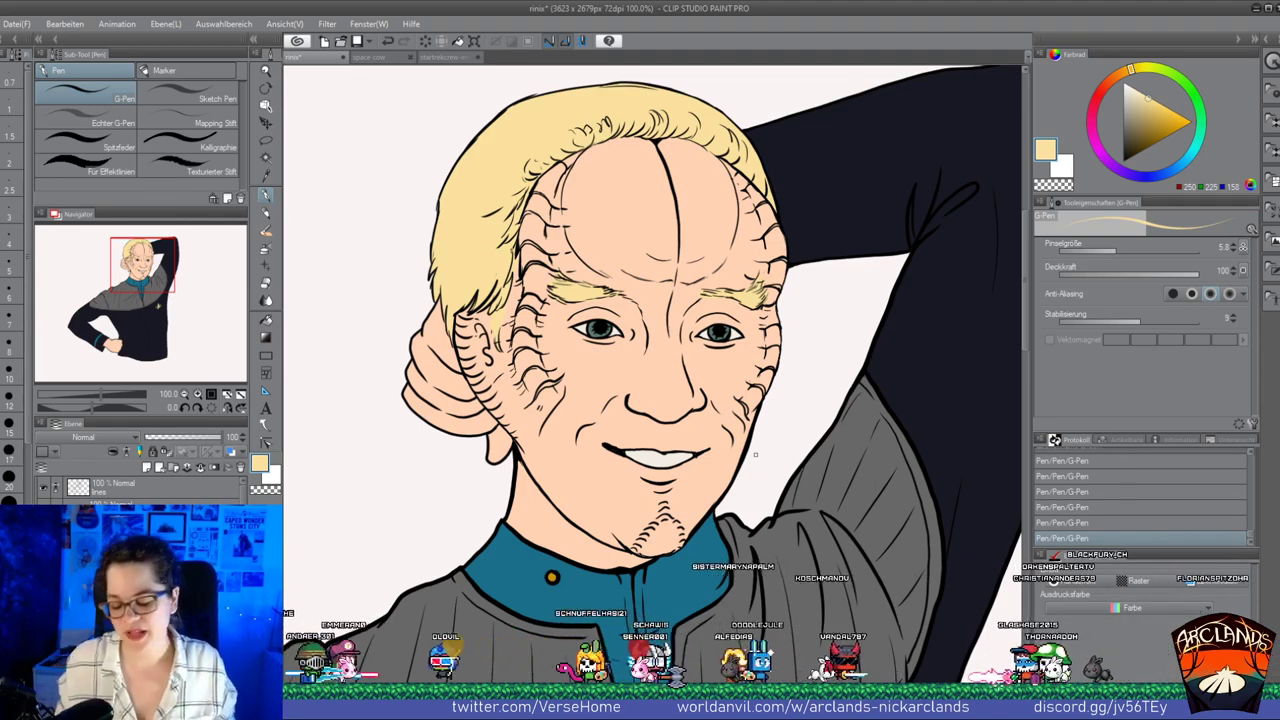
left_click(1203, 160)
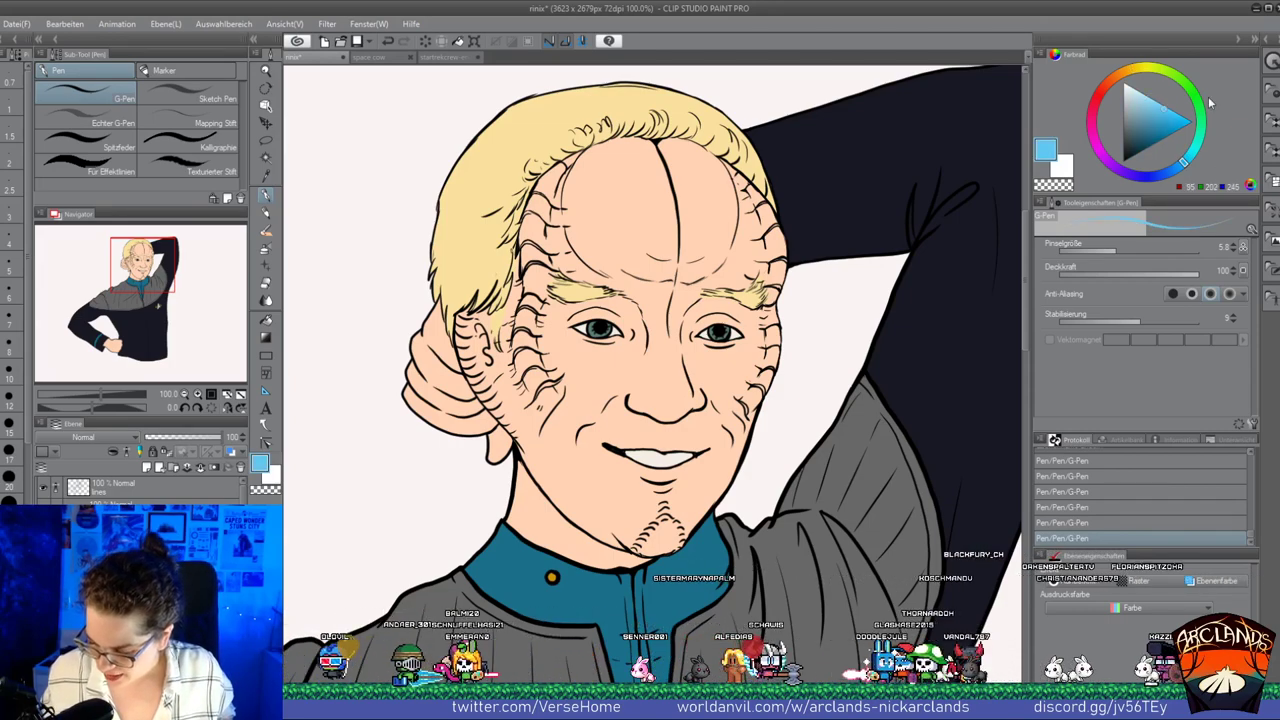
left_click(1252, 189)
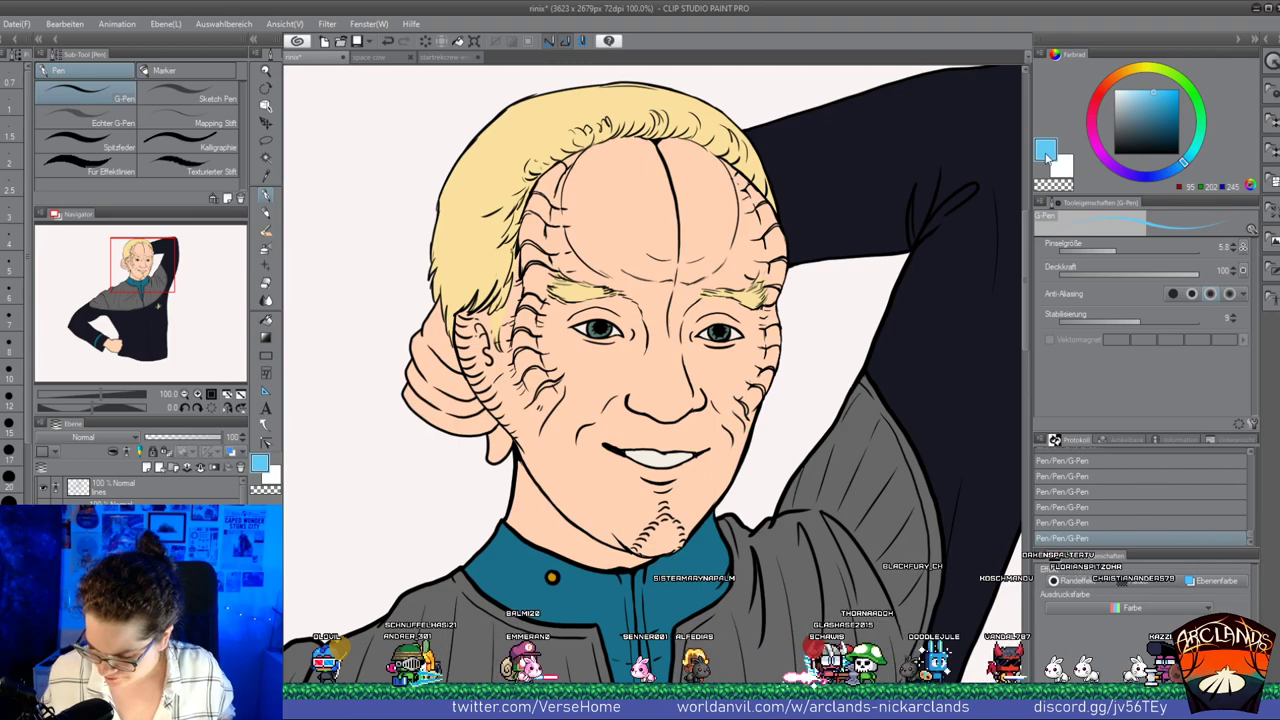
left_click(1252, 189)
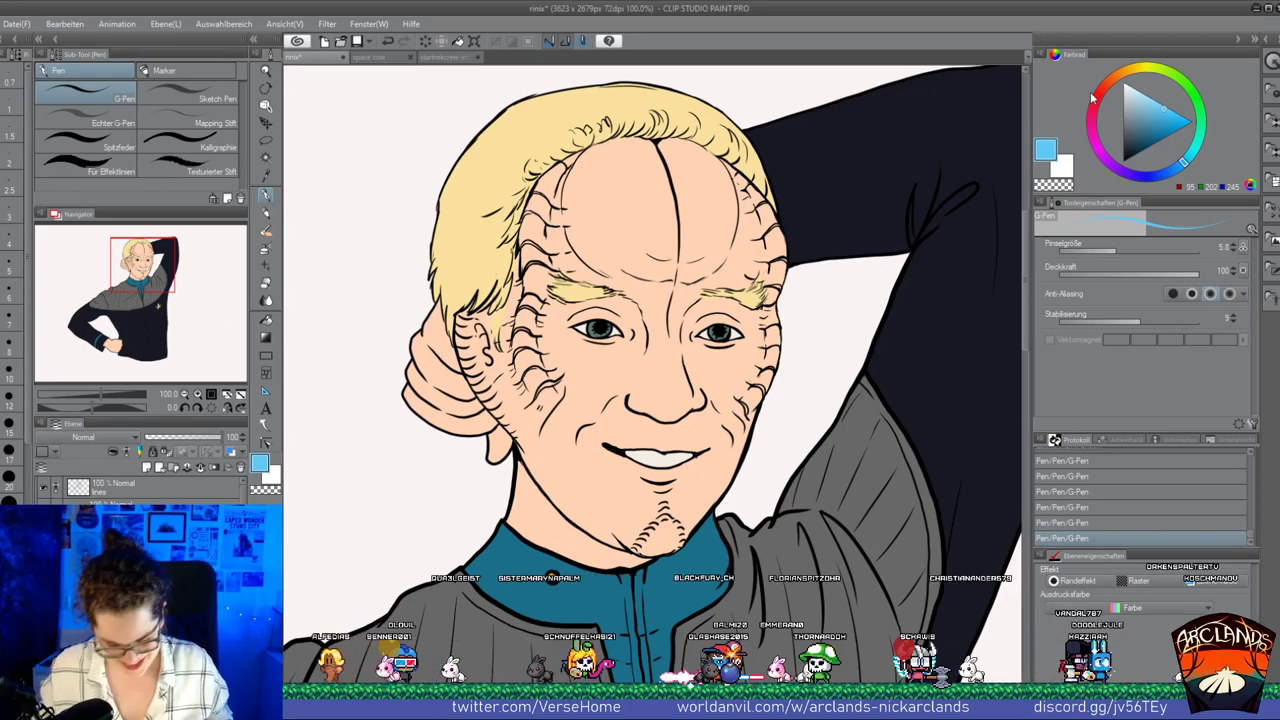
Sample the skin tone from the forehead as the drawing colour and rename a colour layer
left_click(629, 215, "alt")
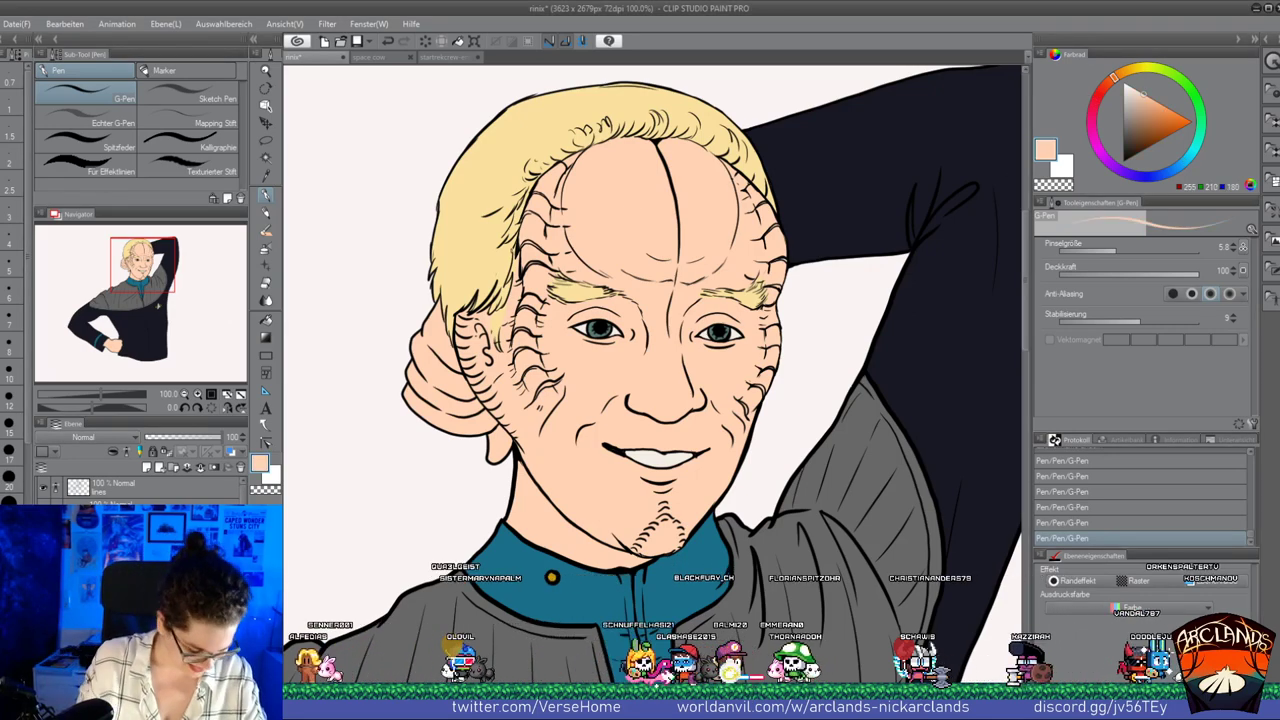
left_click_drag(150, 283, 151, 279)
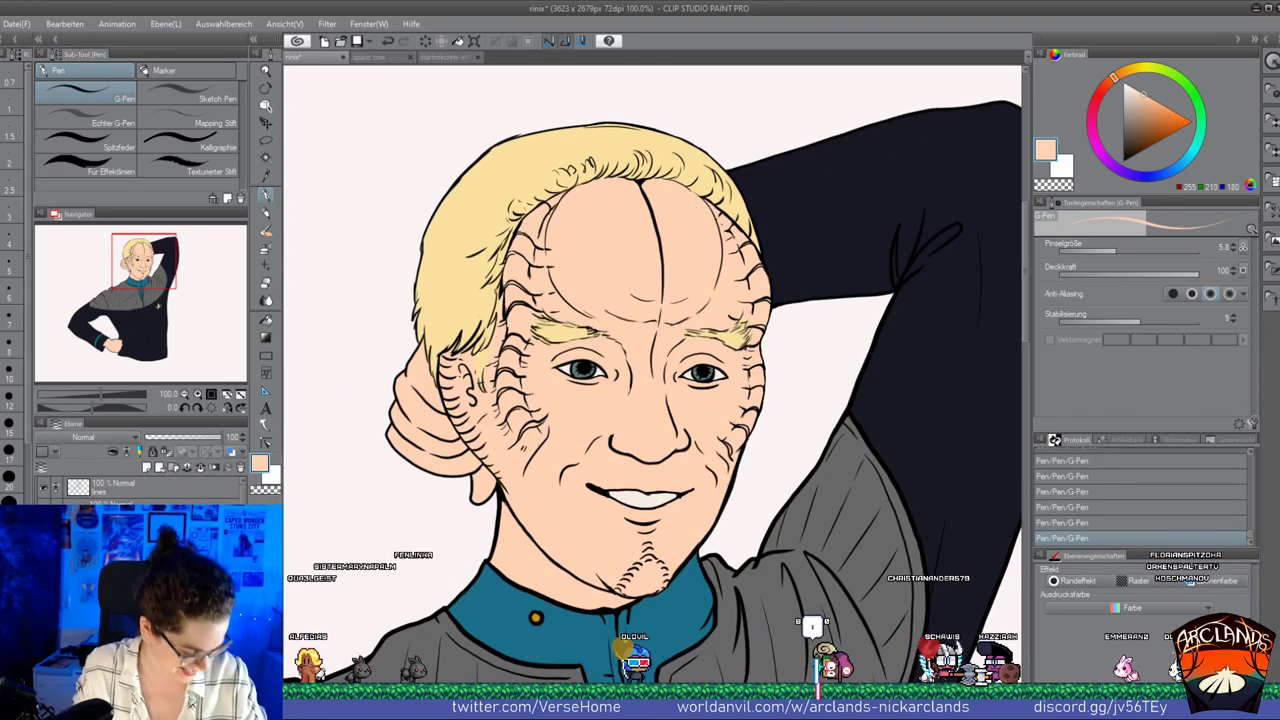
left_click(43, 530)
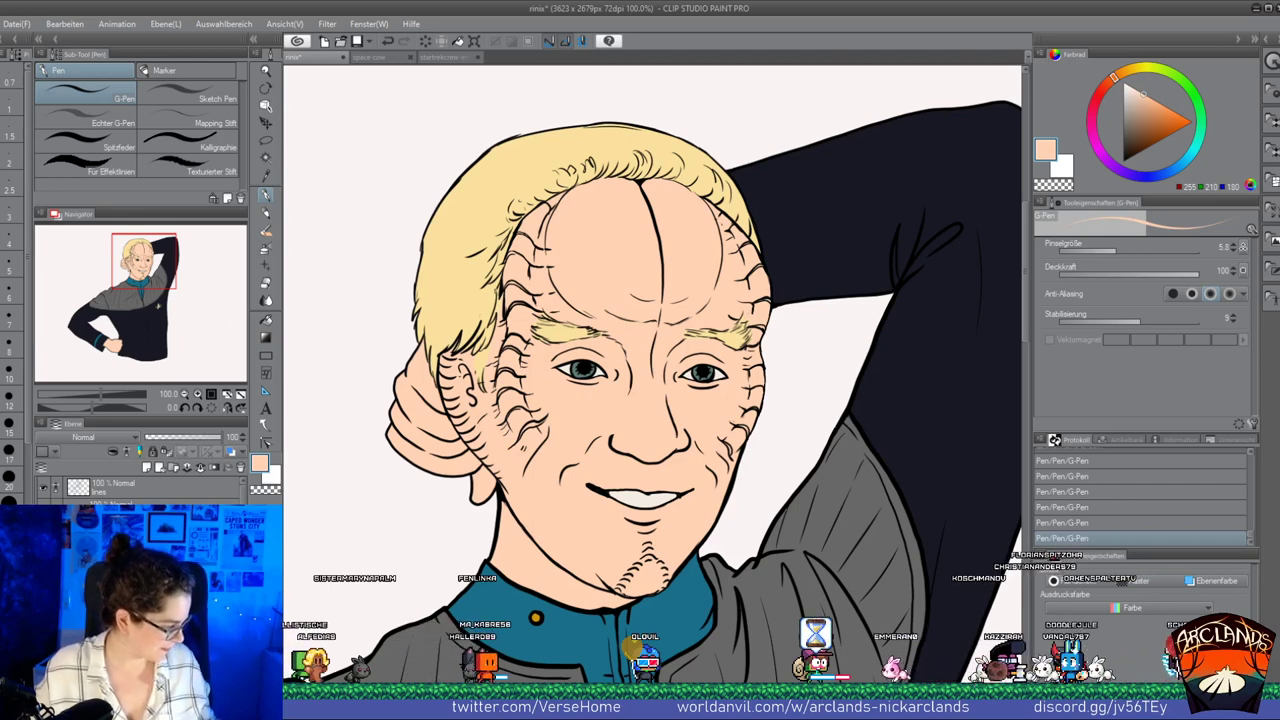
key("Return")
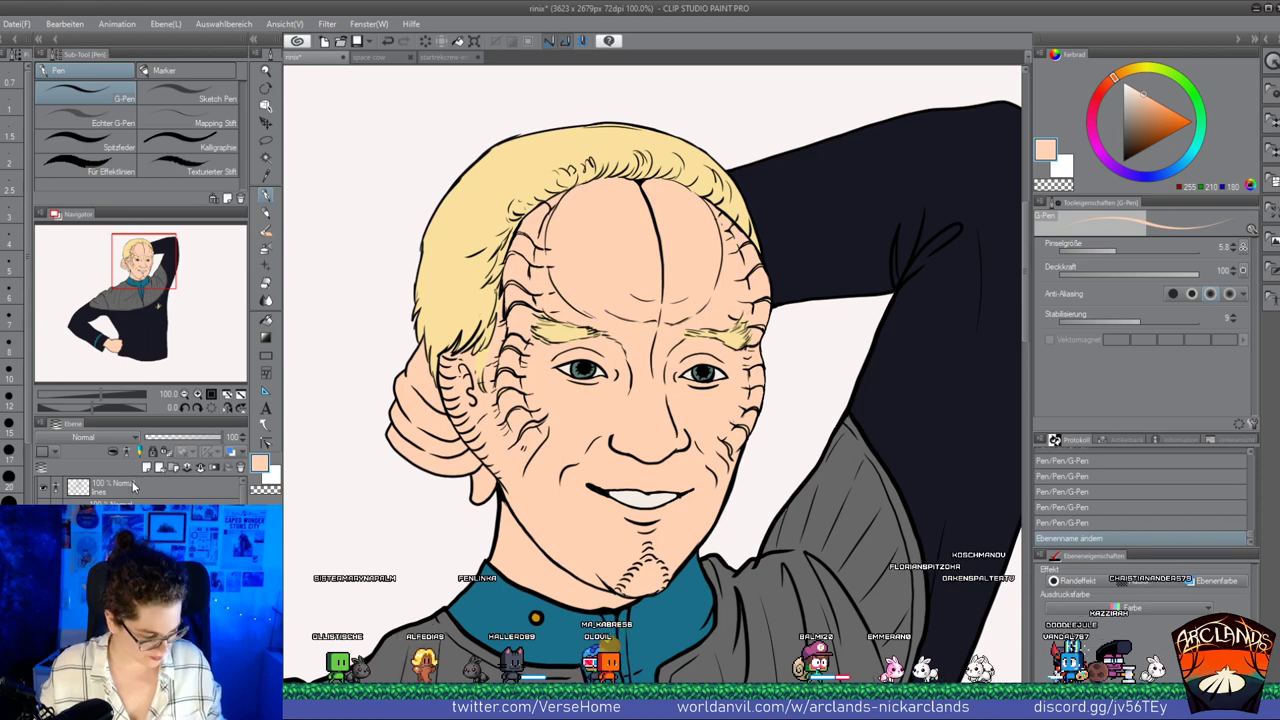
Erase a small bit of line work beside the nostril on the lines layer with the hard eraser
left_click_drag(148, 263, 152, 263)
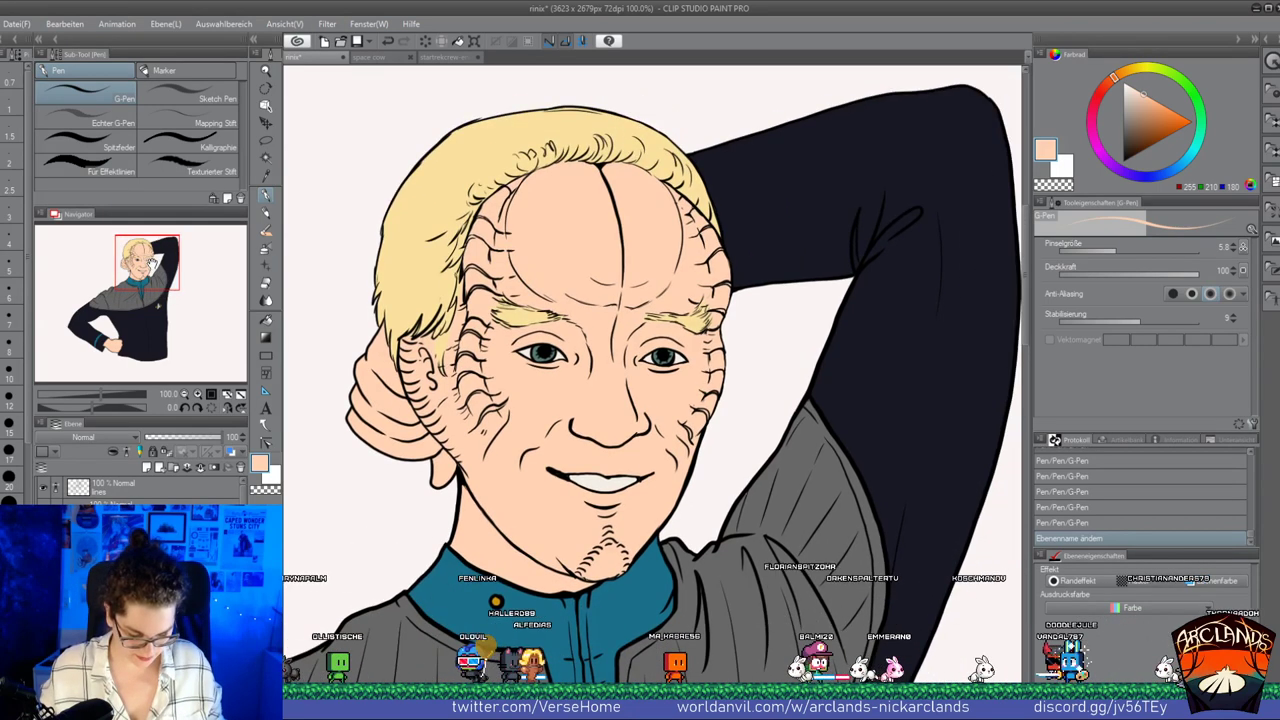
left_click(142, 483)
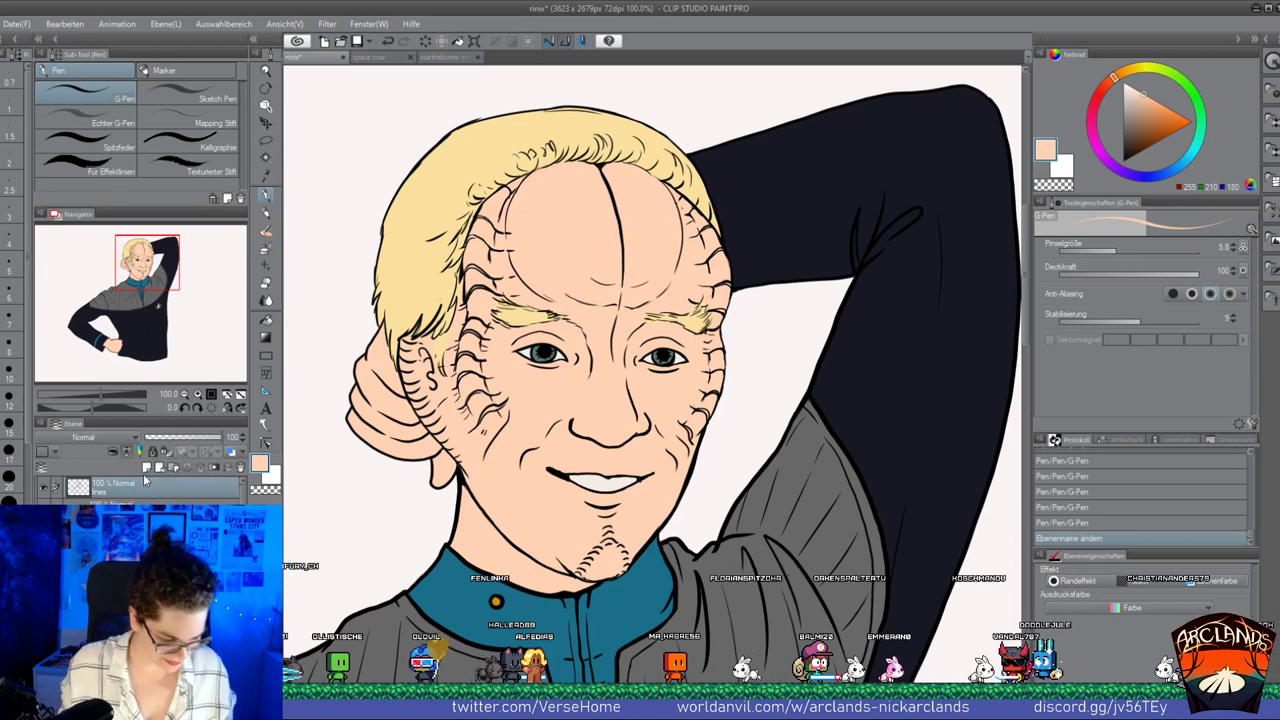
key("e")
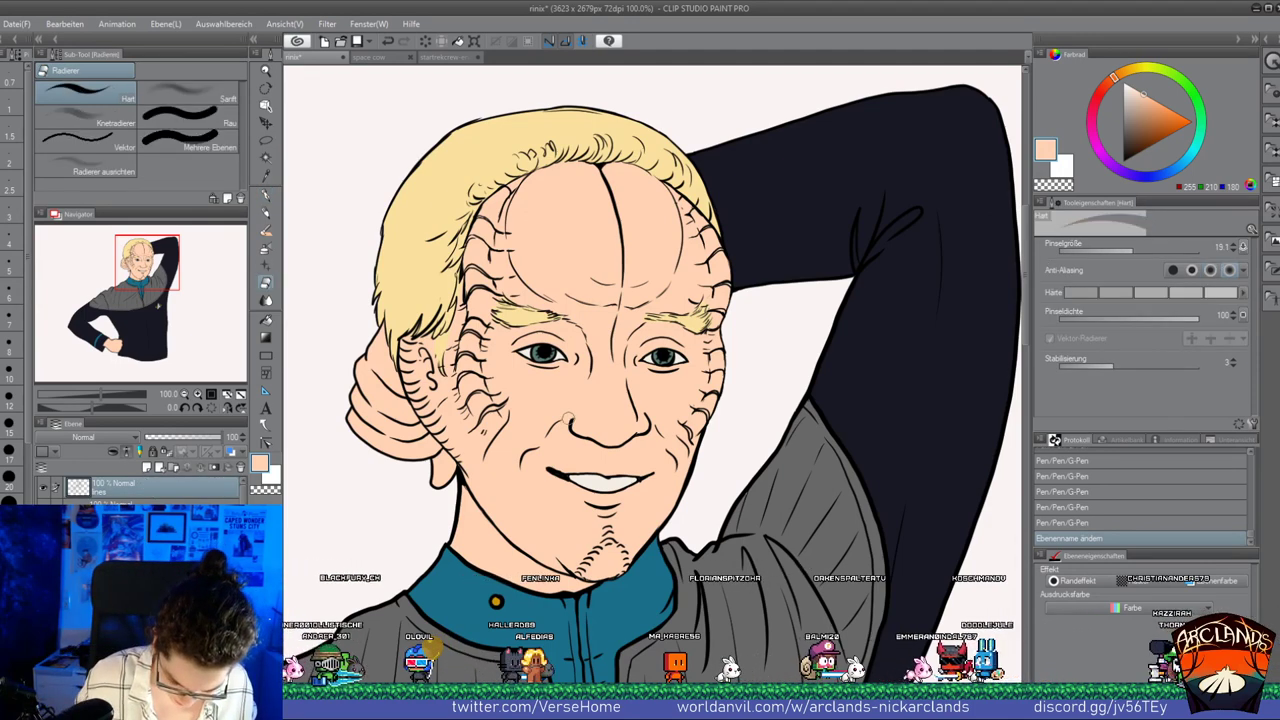
left_click_drag(568, 418, 564, 410)
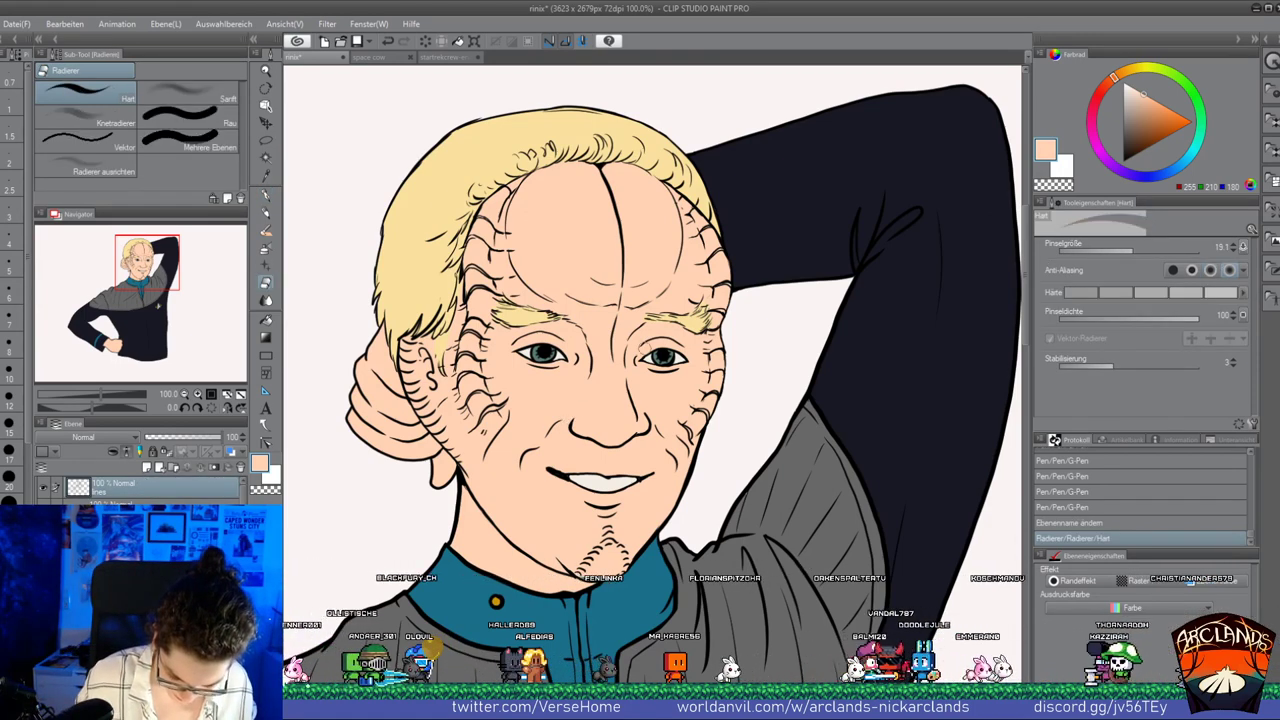
Erase stray bits of line work beside the nose and between the eyes with the hard eraser
left_click_drag(644, 411, 648, 416)
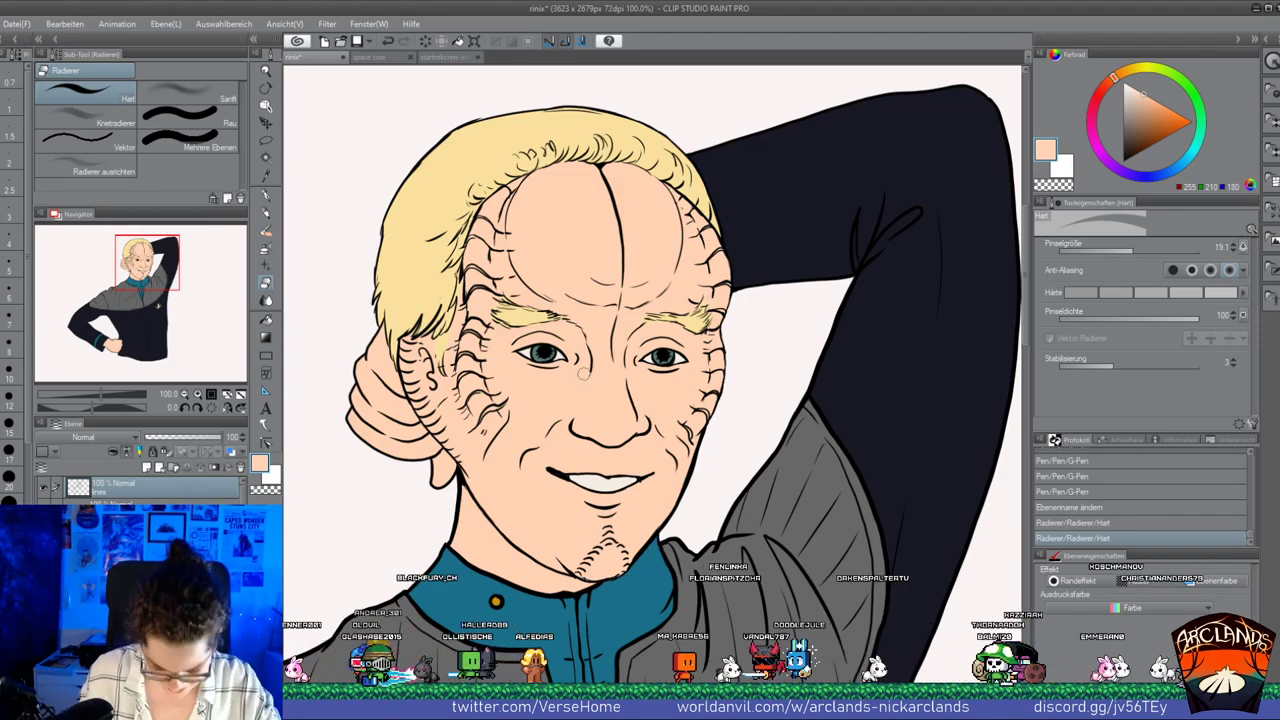
left_click_drag(587, 371, 577, 330)
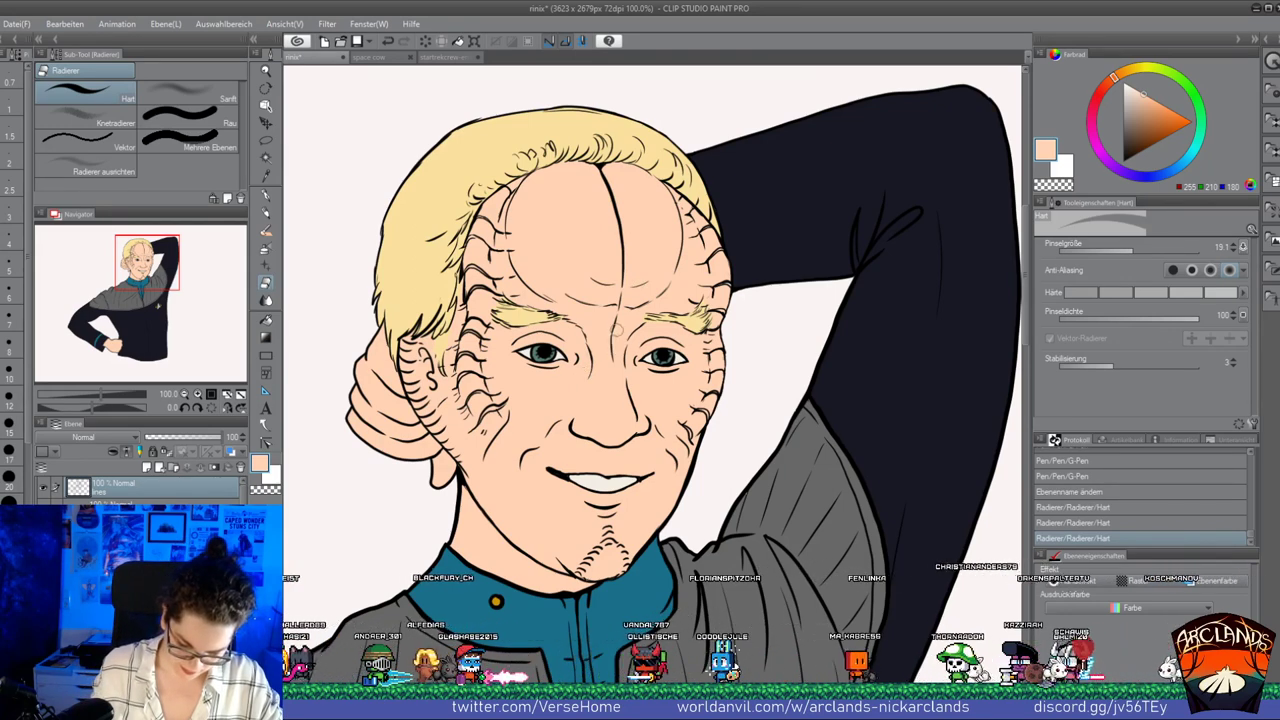
left_click_drag(617, 332, 618, 316)
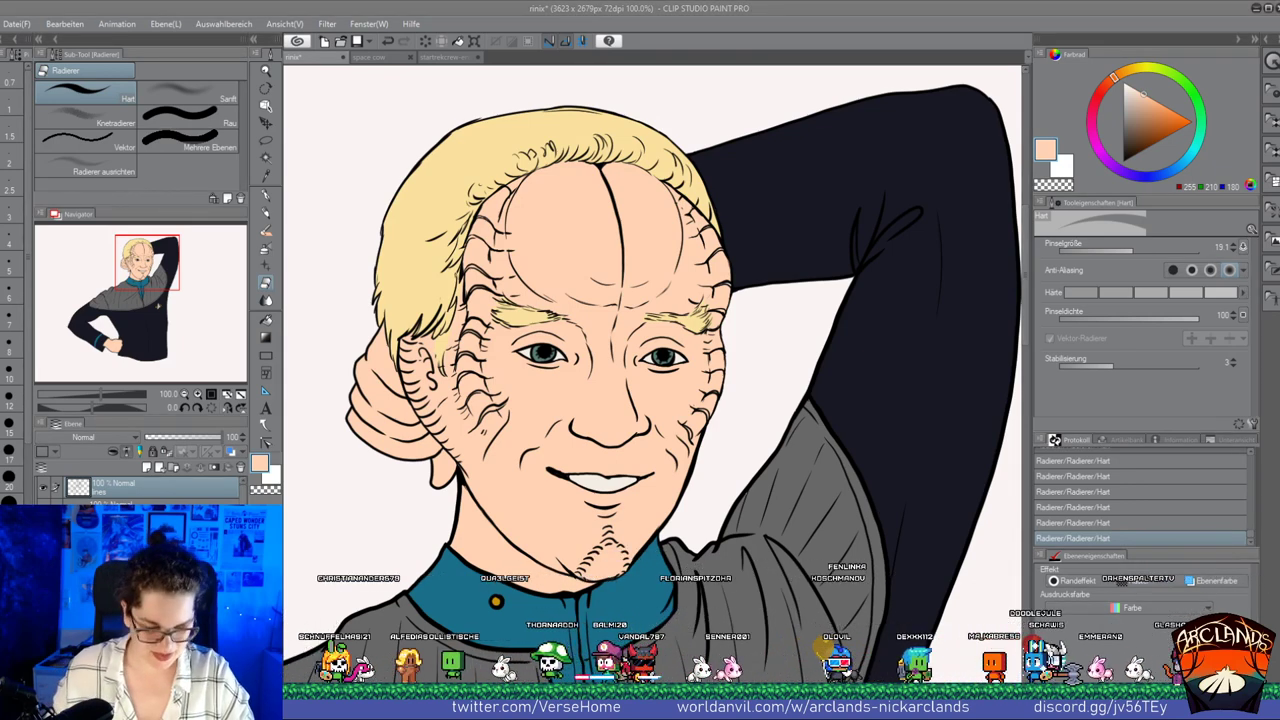
left_click(657, 7)
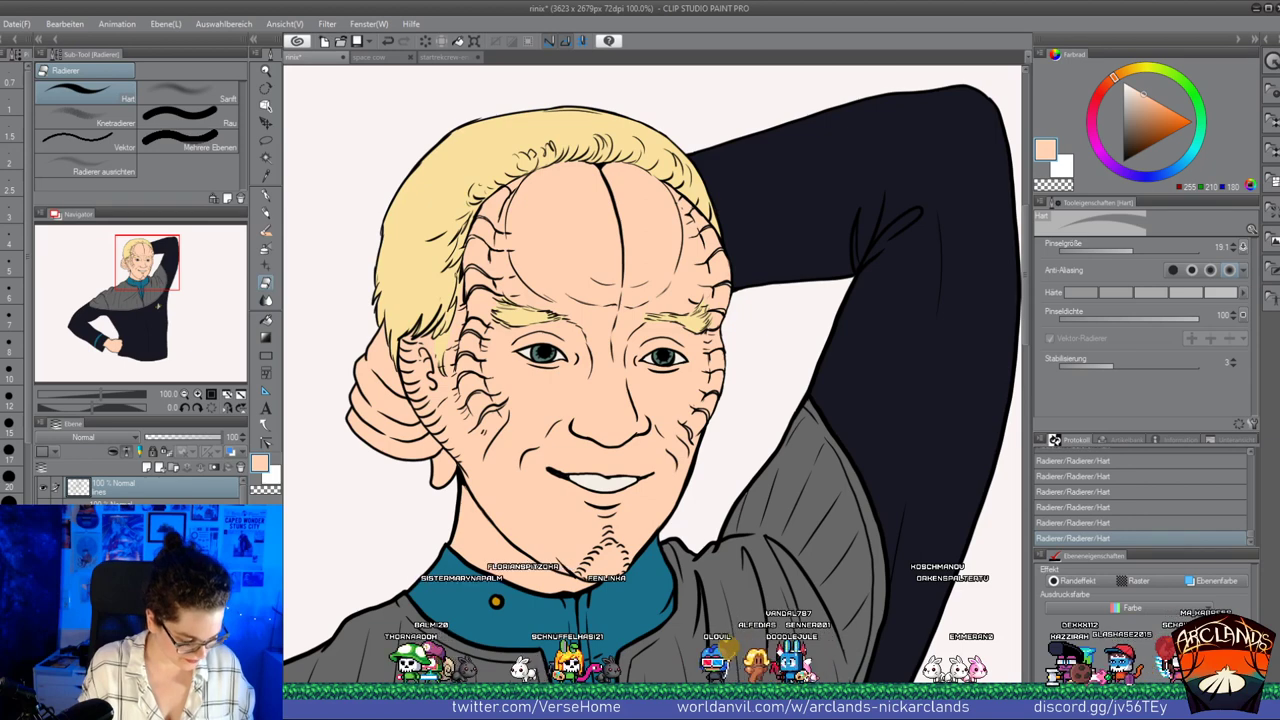
Shade the ear with a small soft airbrush in a dark orange-brown (RGB 187, 101, 57)
left_click(197, 395)
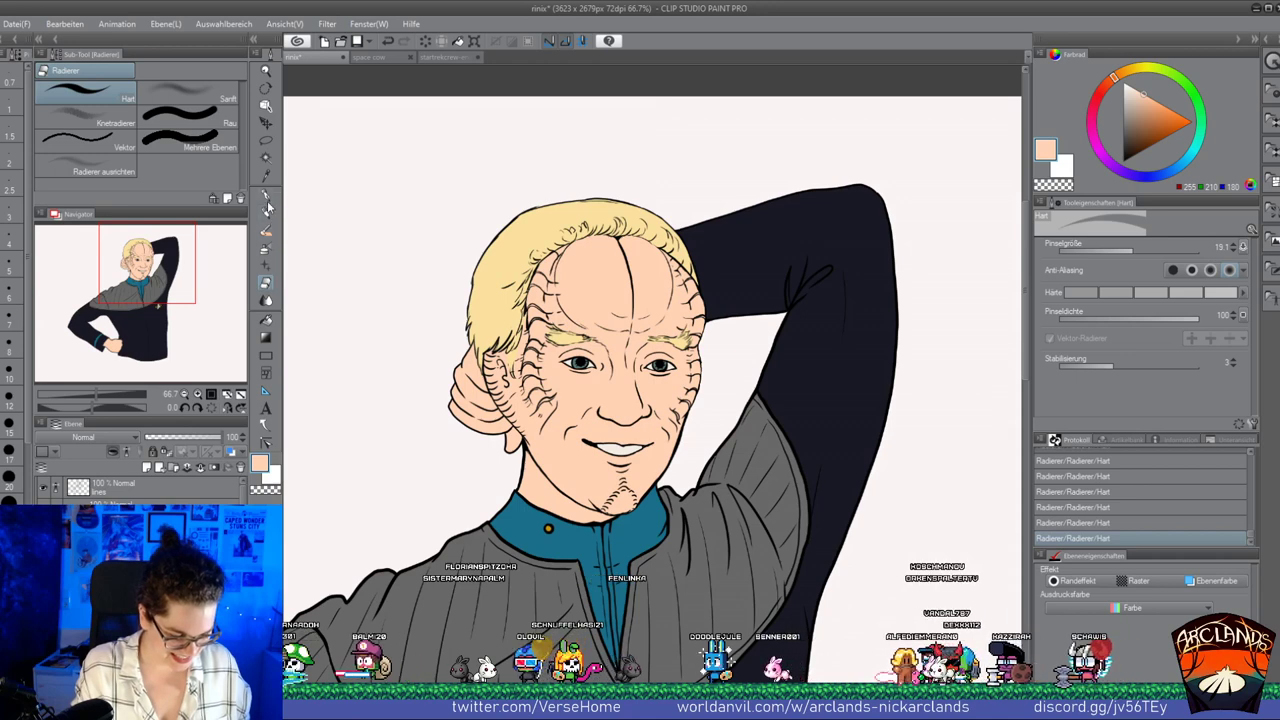
left_click(265, 246)
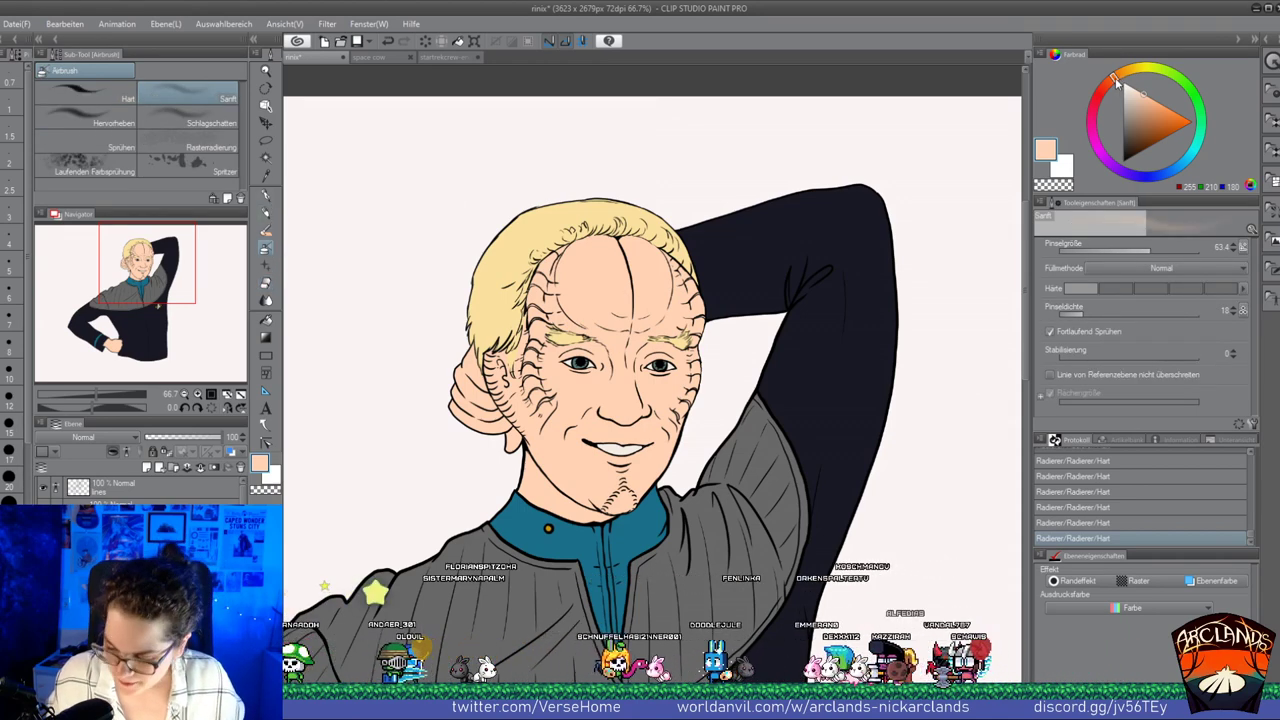
left_click(1156, 108)
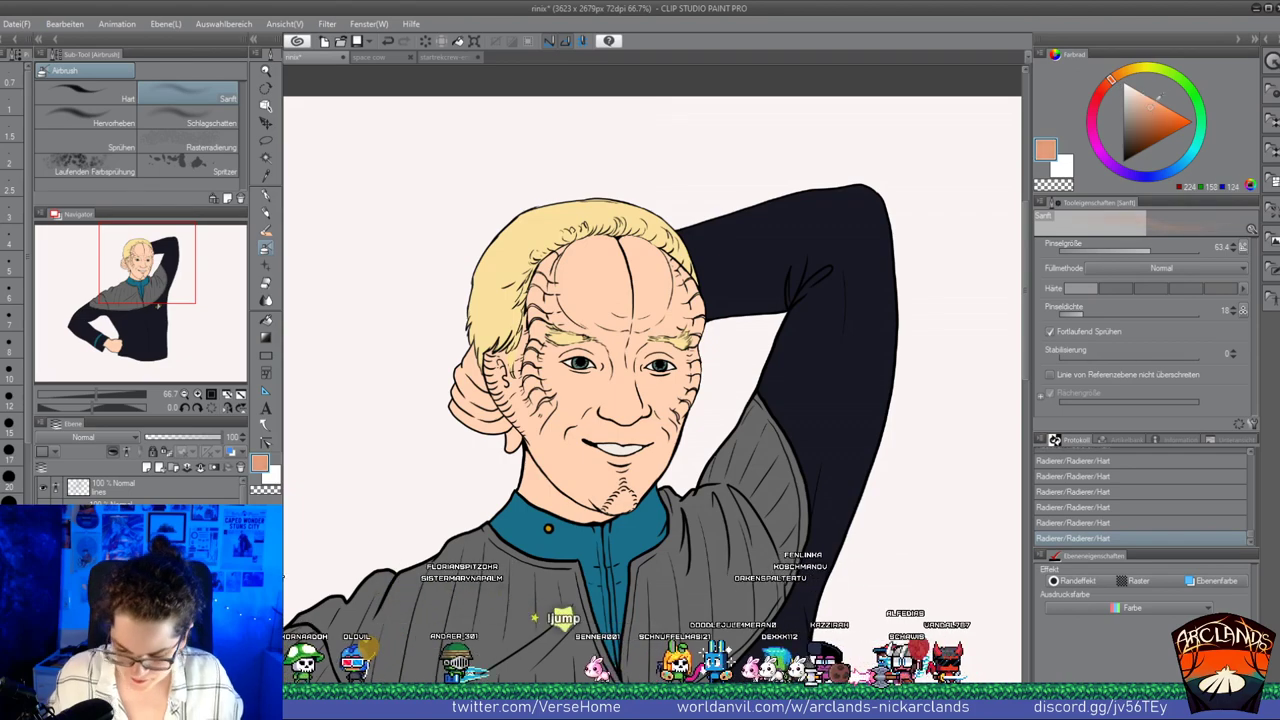
key("bracketleft")
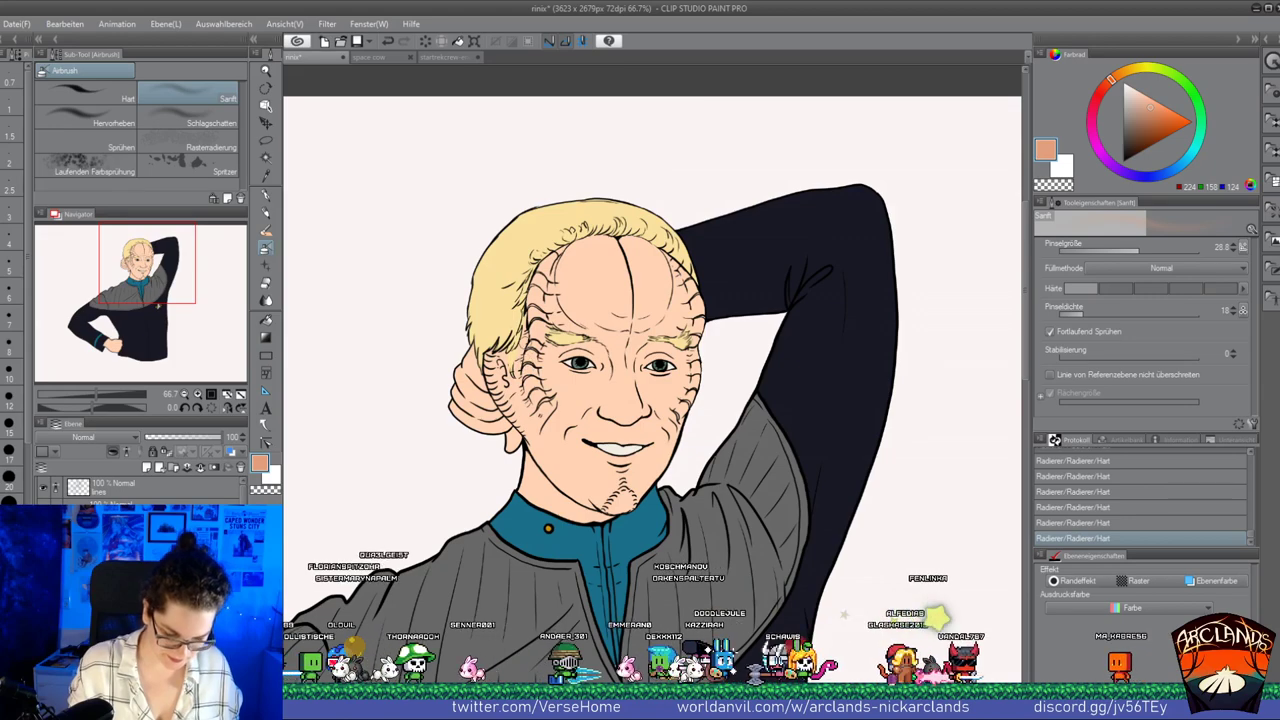
left_click_drag(498, 364, 512, 396)
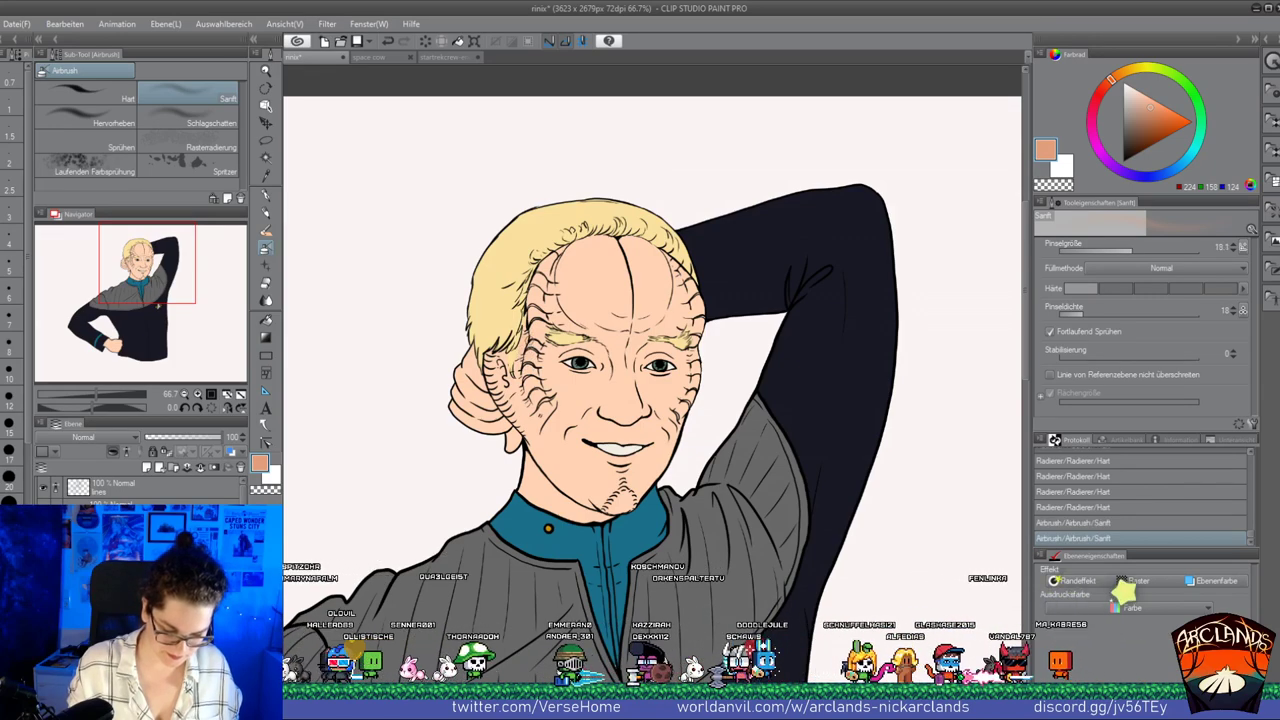
left_click(1158, 124)
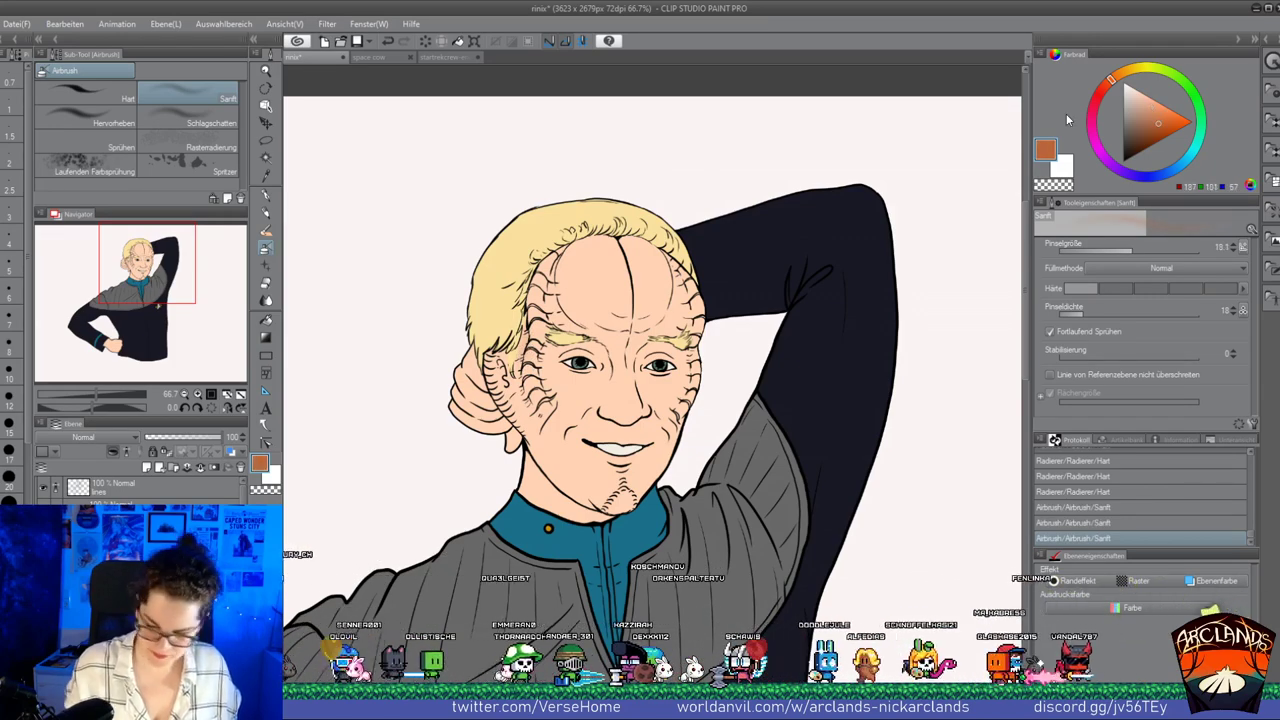
left_click(1128, 251)
left_click_drag(500, 368, 510, 392)
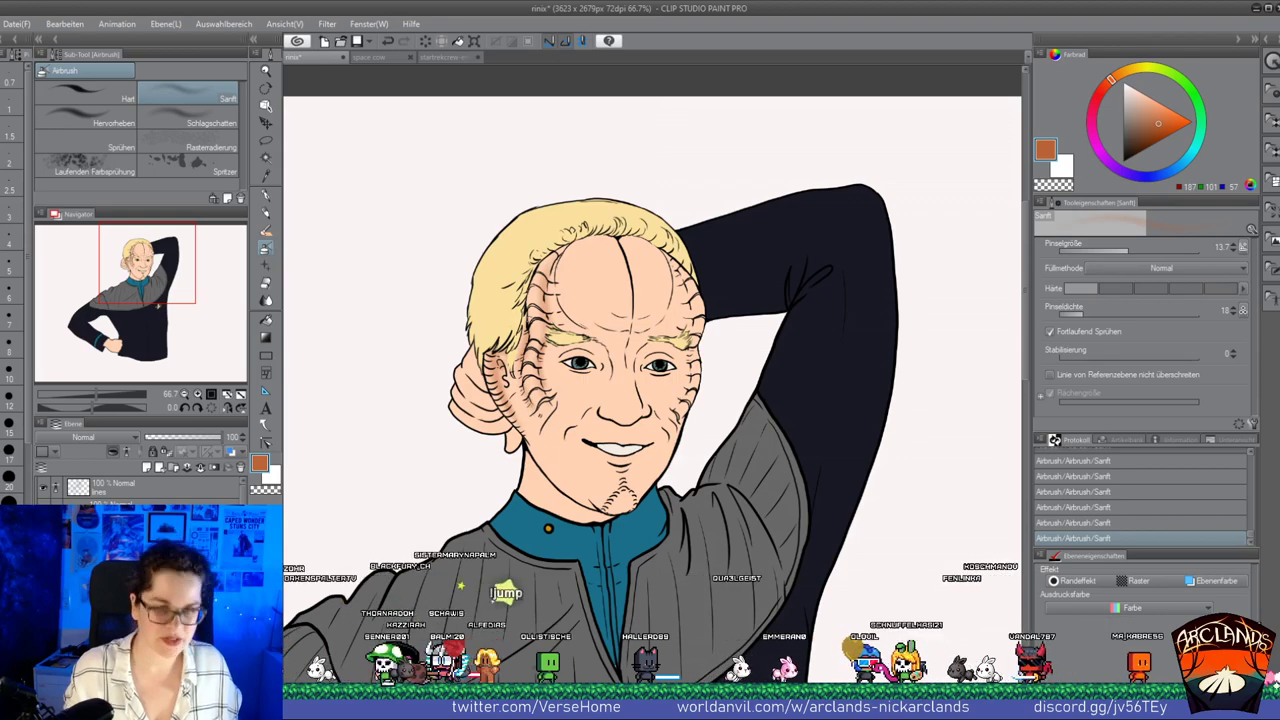
Enlarge the soft airbrush to about 21 and shade the forehead edges, centre crease and facial ridges in the same orange-brown
key("bracketright")
key("bracketright")
key("bracketright")
key("bracketright")
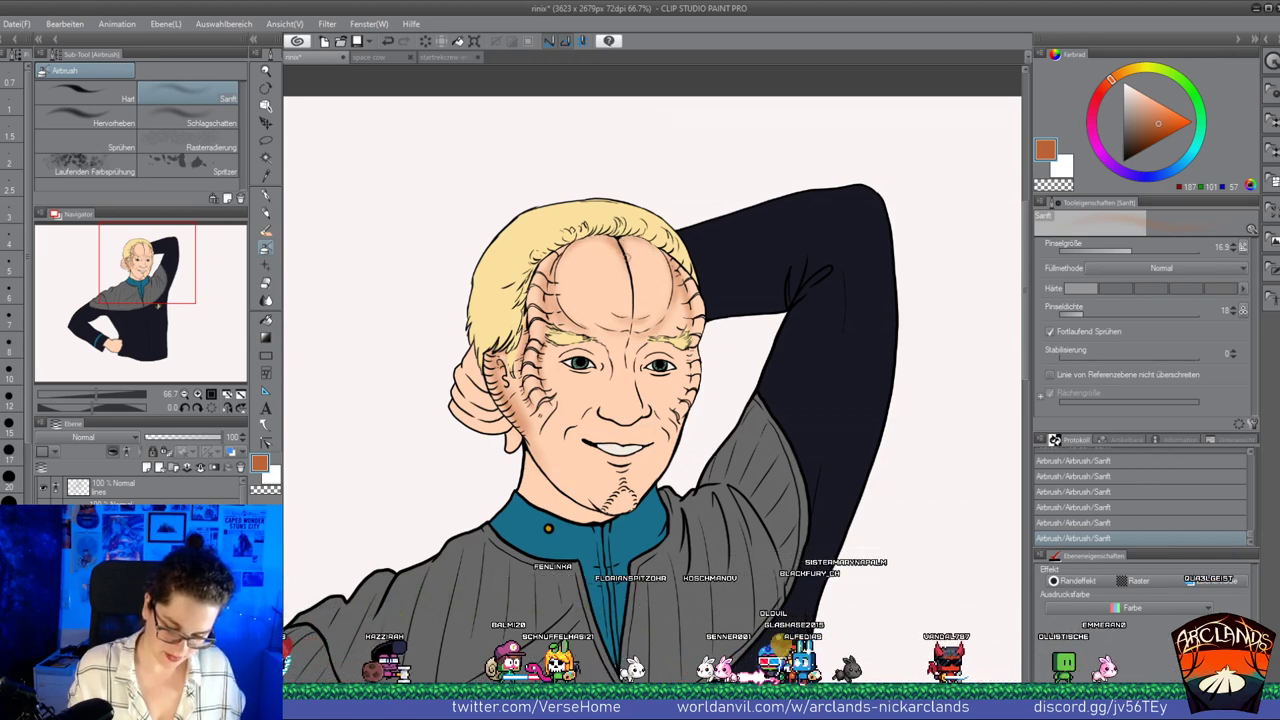
key("]")
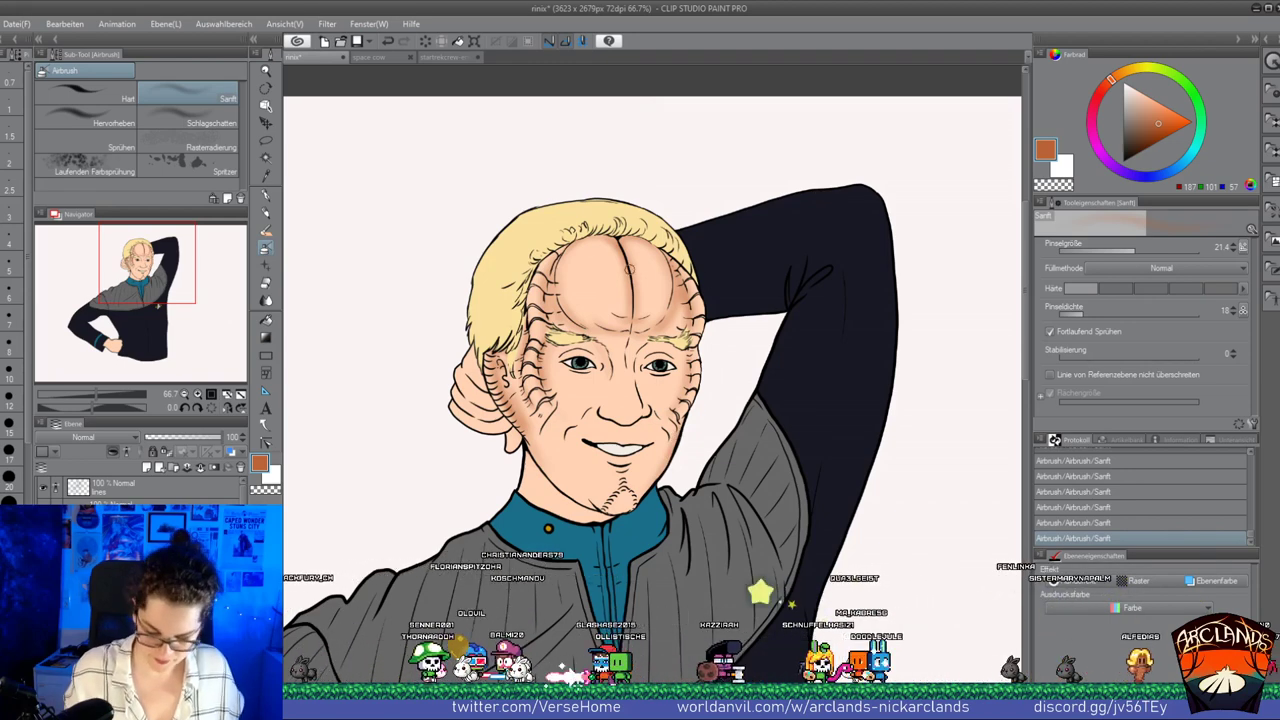
Smooth the shading along the forehead's centre crease with the Blend tool at size 24.7
left_click(684, 300, "alt")
key("j")
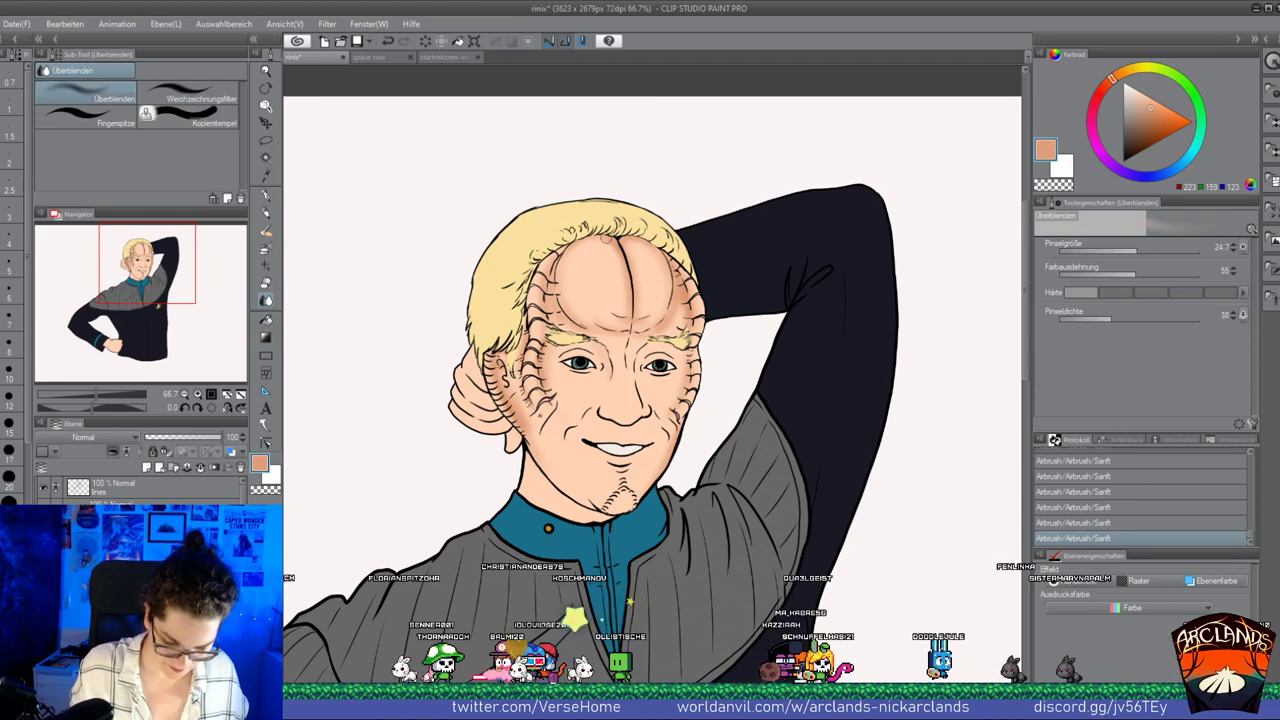
left_click_drag(607, 245, 624, 275)
mouse_move(618, 262)
left_mouse_down()
mouse_move(576, 256)
mouse_move(580, 313)
mouse_move(630, 318)
left_mouse_up()
left_click_drag(626, 285, 632, 312)
left_click_drag(640, 250, 654, 262)
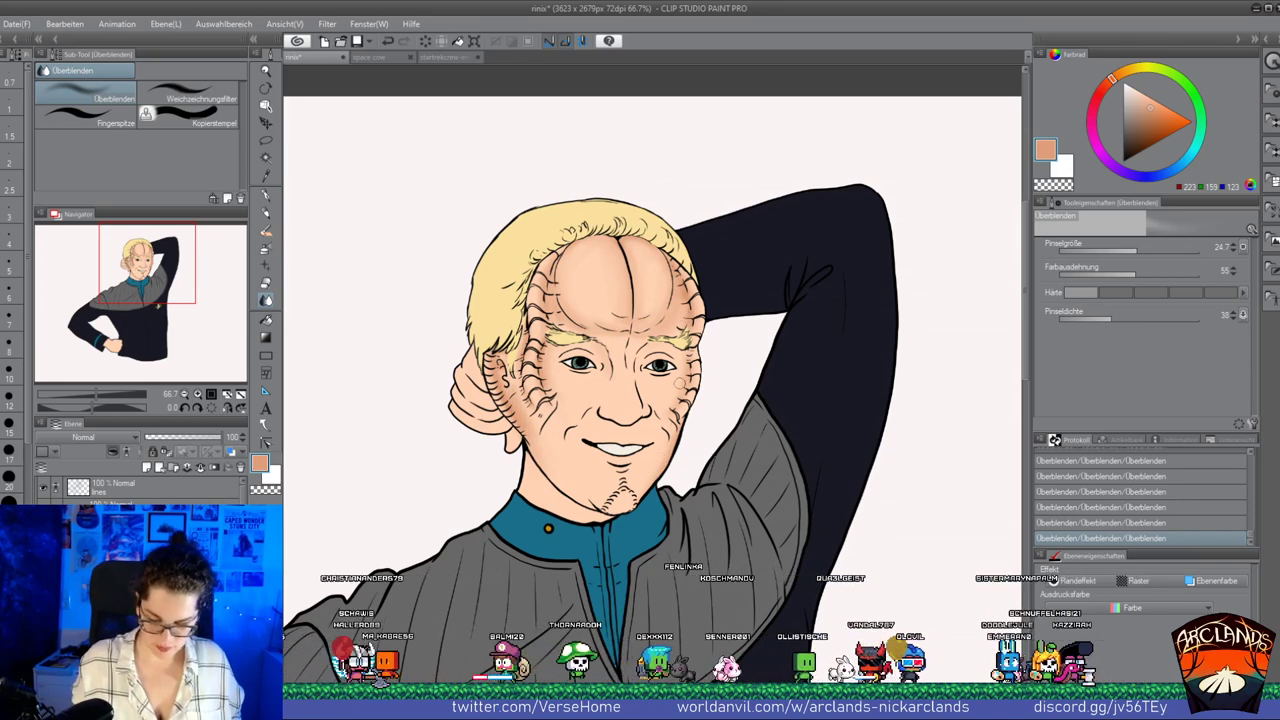
Soften the shading at the forehead's upper edge with the soft airbrush in the light base skin tone
left_click(268, 249)
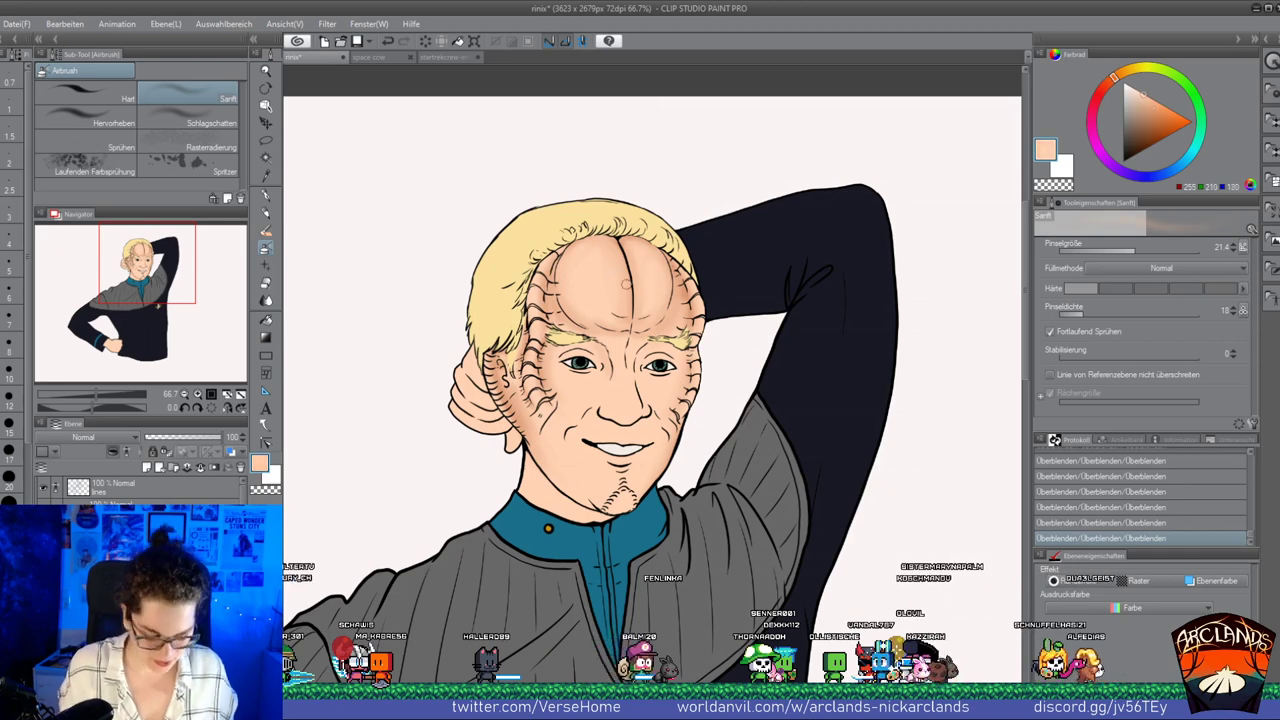
left_click_drag(583, 238, 572, 243)
left_click_drag(582, 239, 566, 248)
left_click_drag(578, 241, 564, 250)
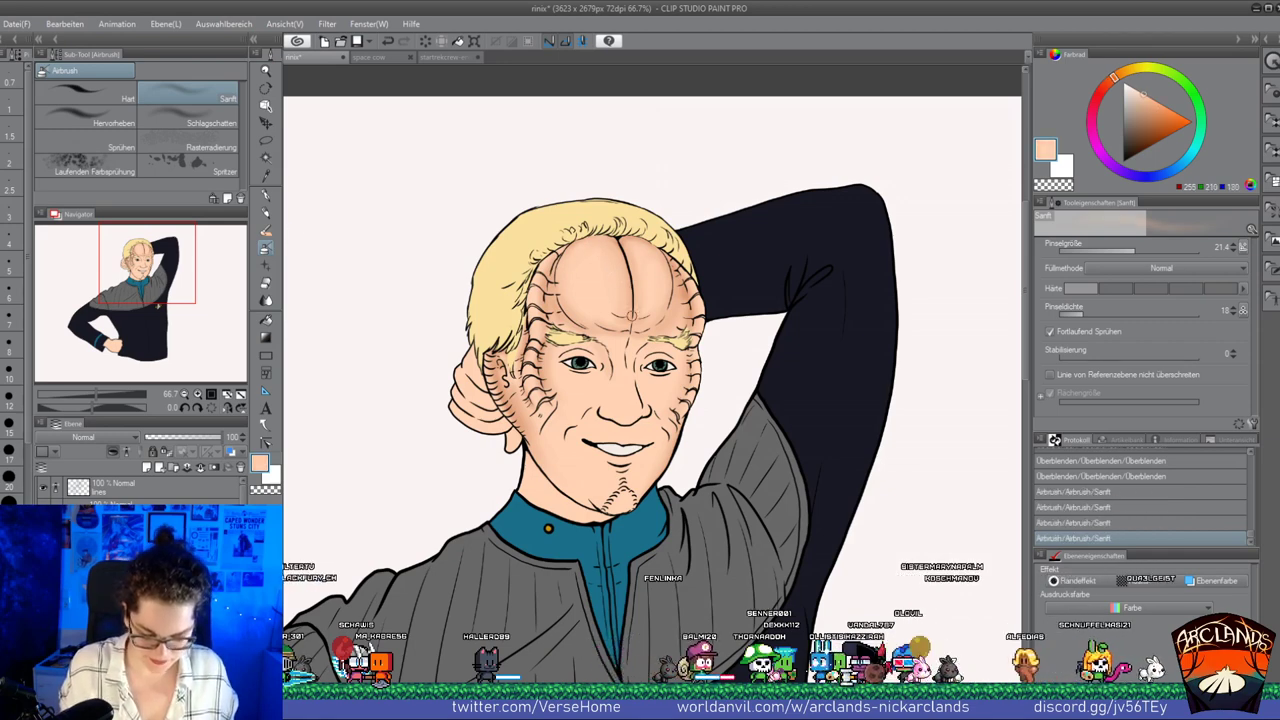
Airbrush soft highlights on the forehead and face in a lighter, yellower skin tone (RGB 255, 234, 207)
left_click_drag(1116, 80, 1122, 72)
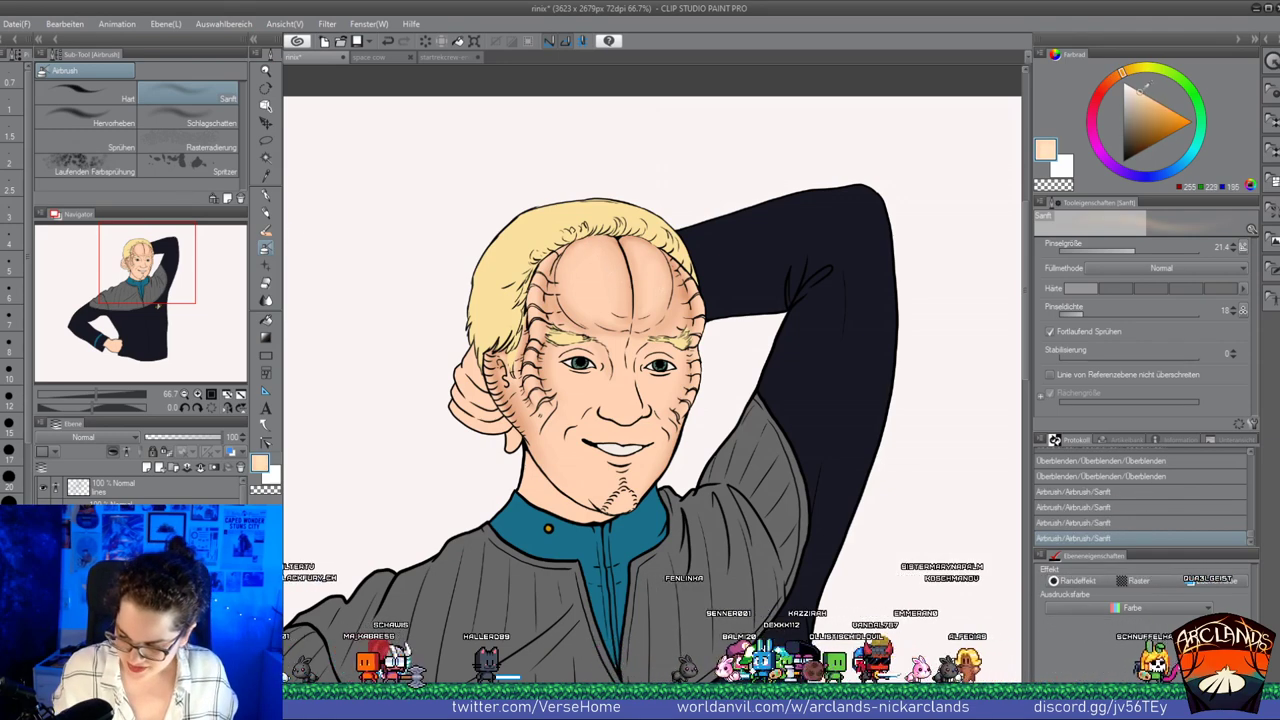
left_click(1135, 91)
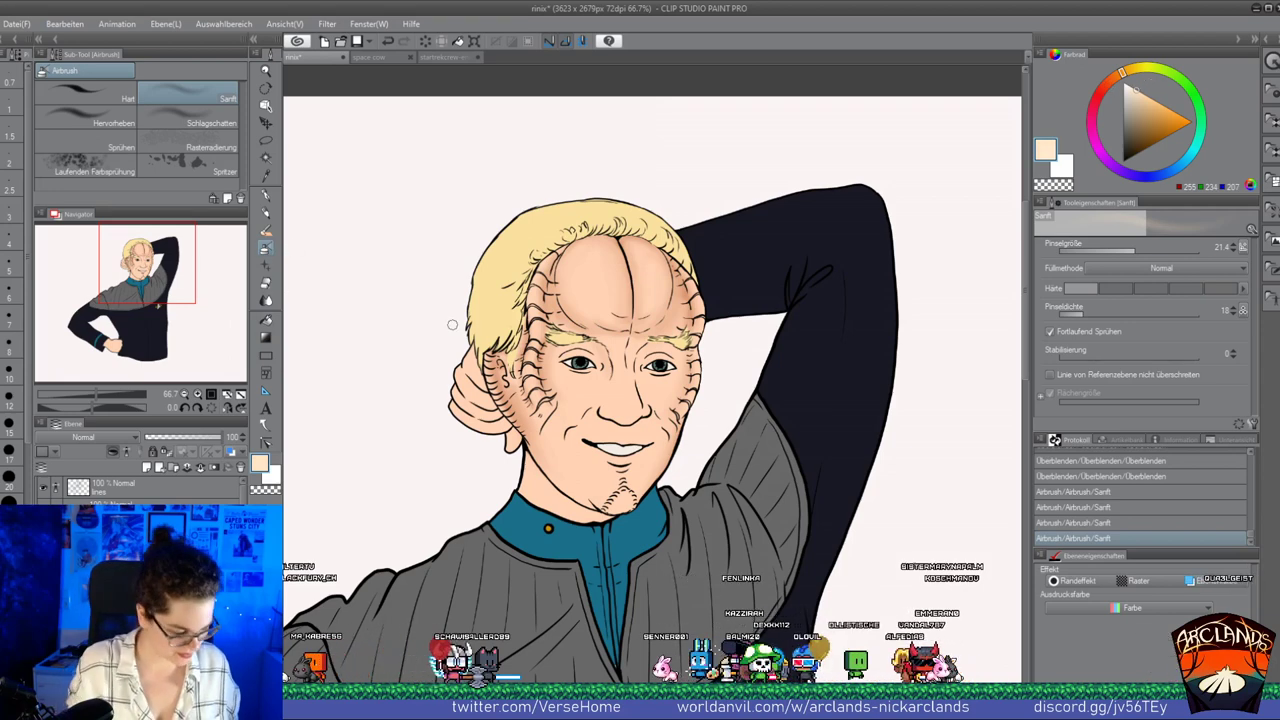
mouse_move(588, 276)
left_mouse_down()
mouse_move(611, 292)
mouse_move(586, 257)
left_mouse_up()
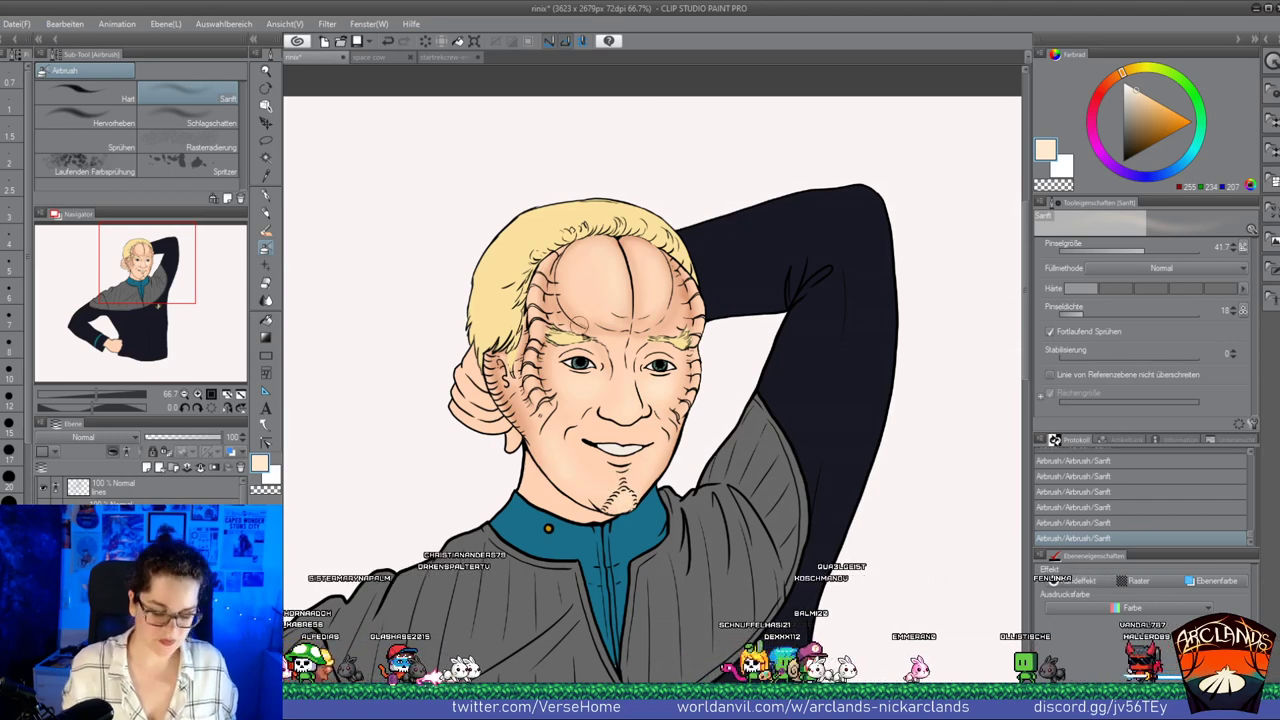
Choose a pale cream (RGB 255, 237, 215), enlarge the soft airbrush to 53.7 and brighten the face highlights
left_click(1149, 97)
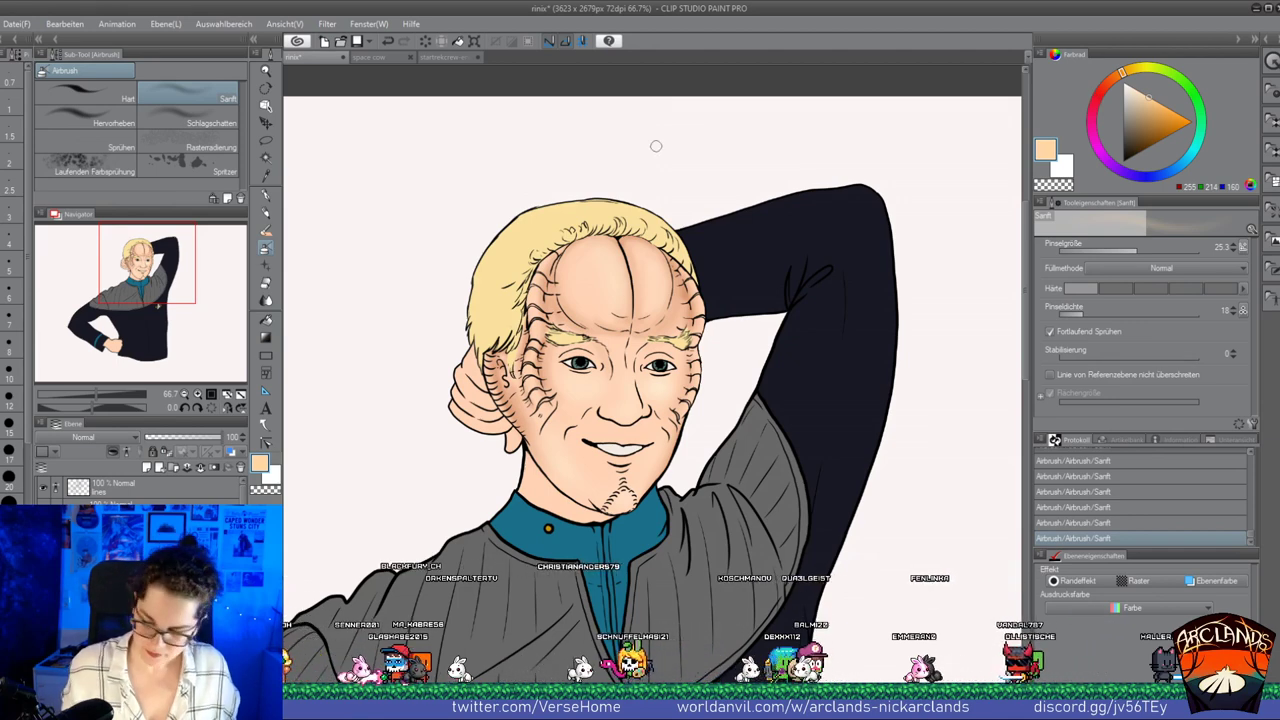
left_click(1137, 101)
left_click(1130, 99)
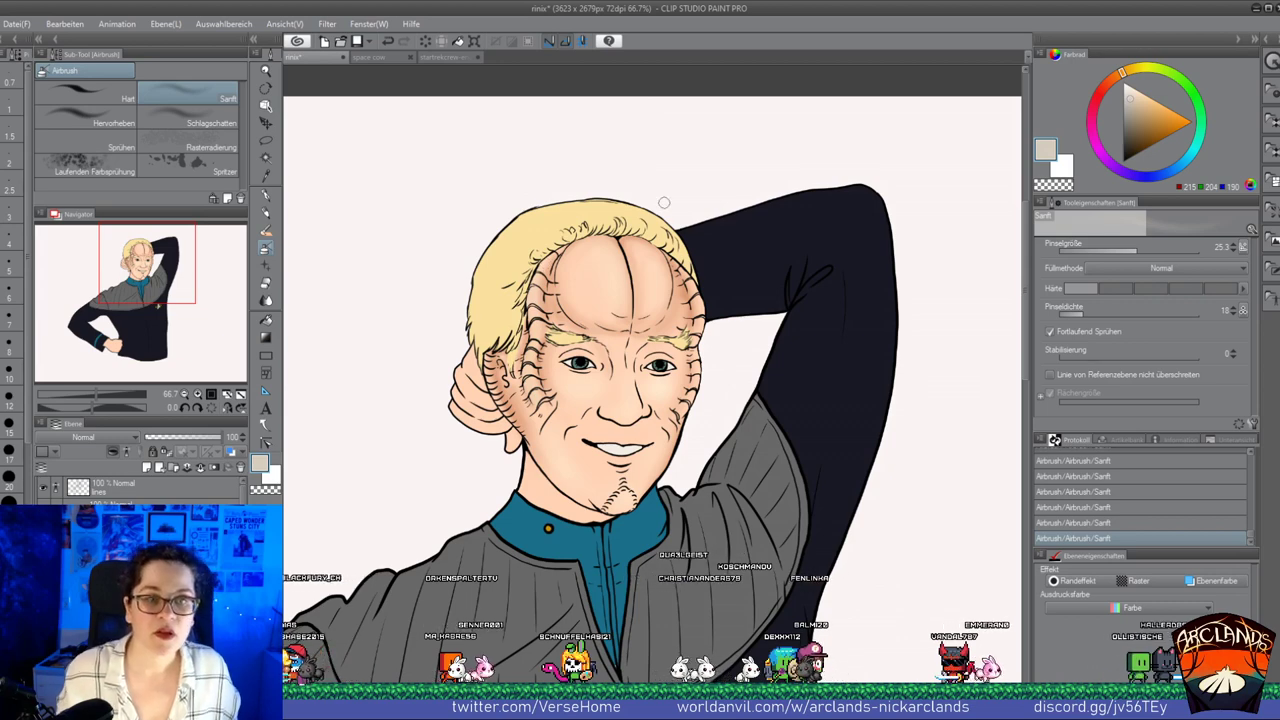
left_click(1132, 88)
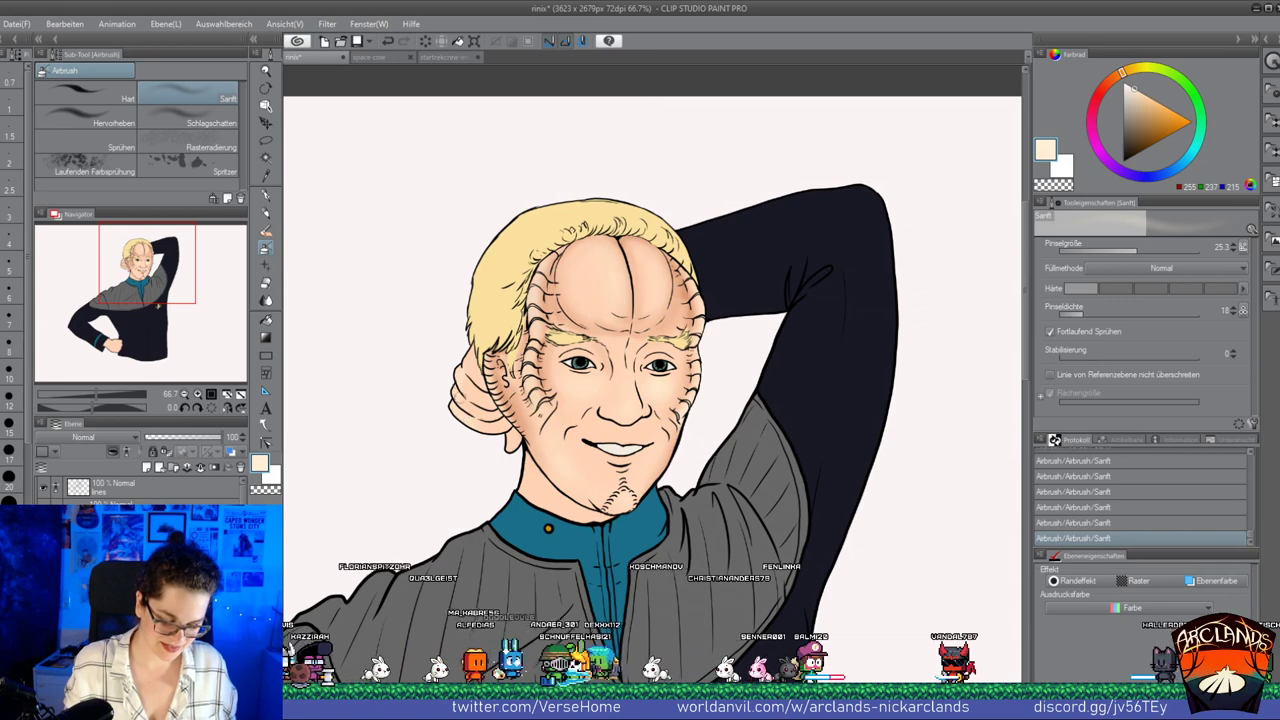
key("]")
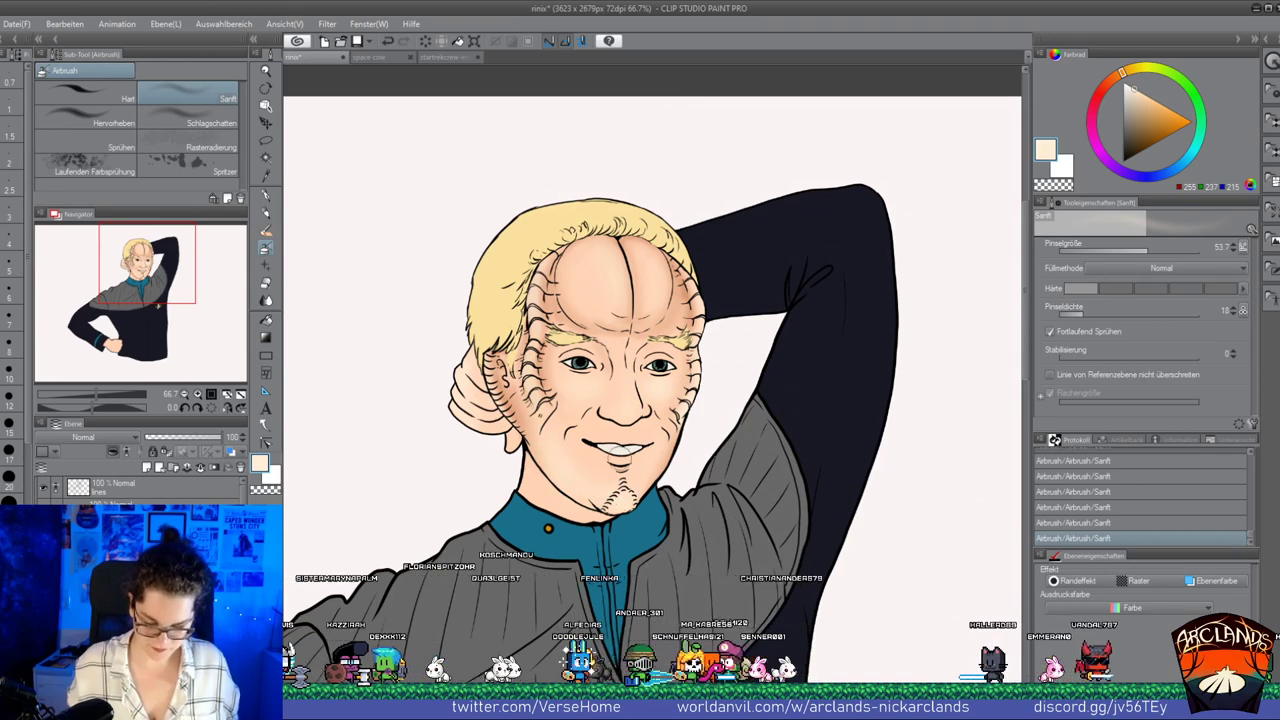
Tint the lower face with a pale blue soft airbrush (RGB 215, 239, 255) and apply a hue/saturation/luminosity correction
left_click(1179, 166)
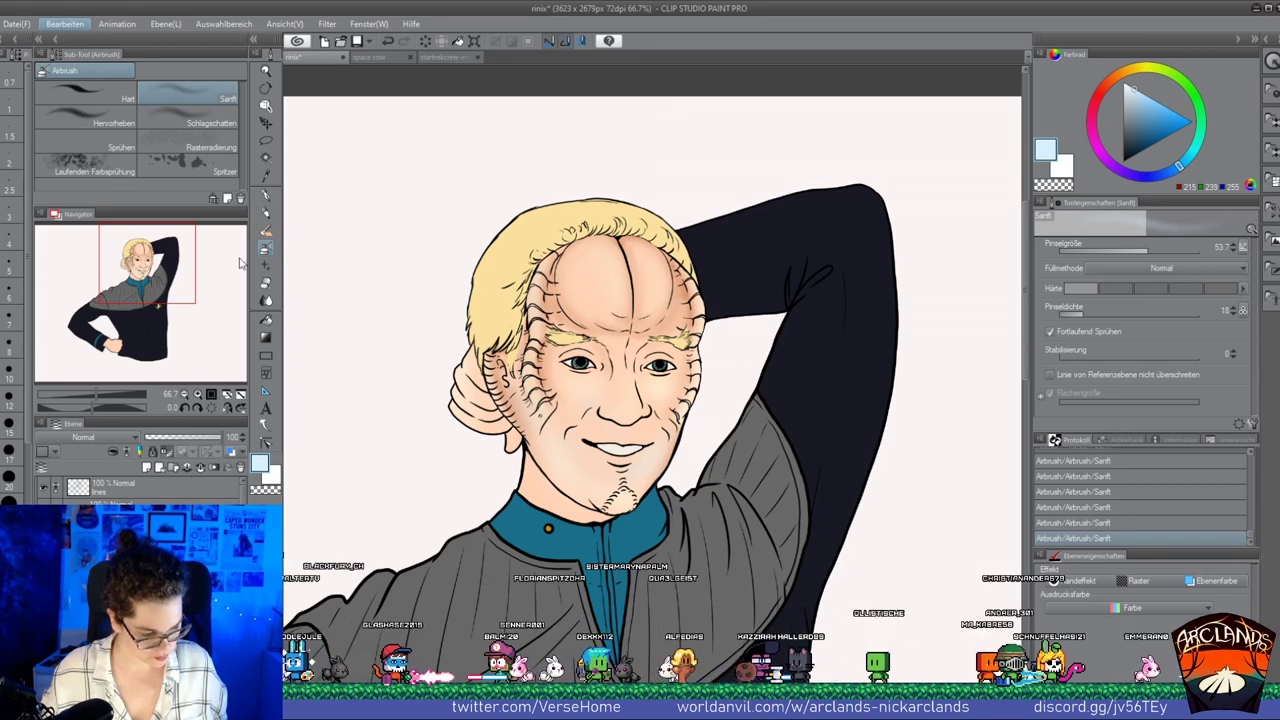
left_click(351, 304)
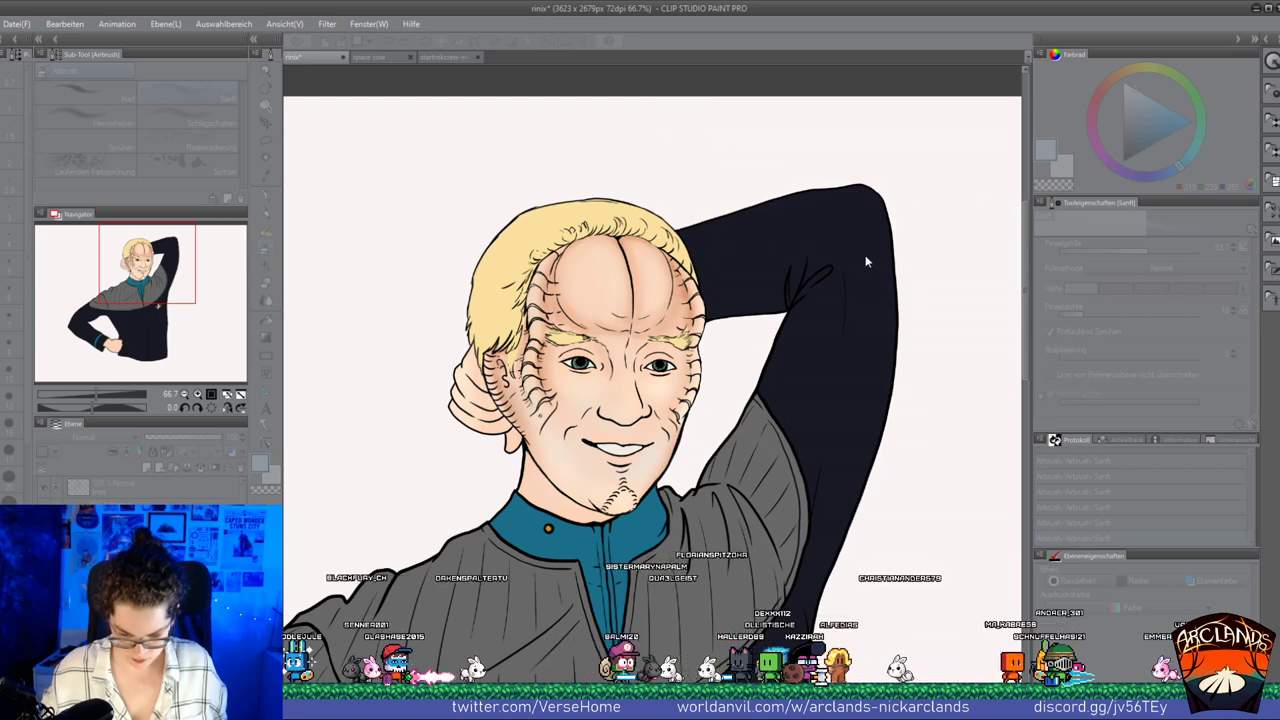
left_click(1030, 196)
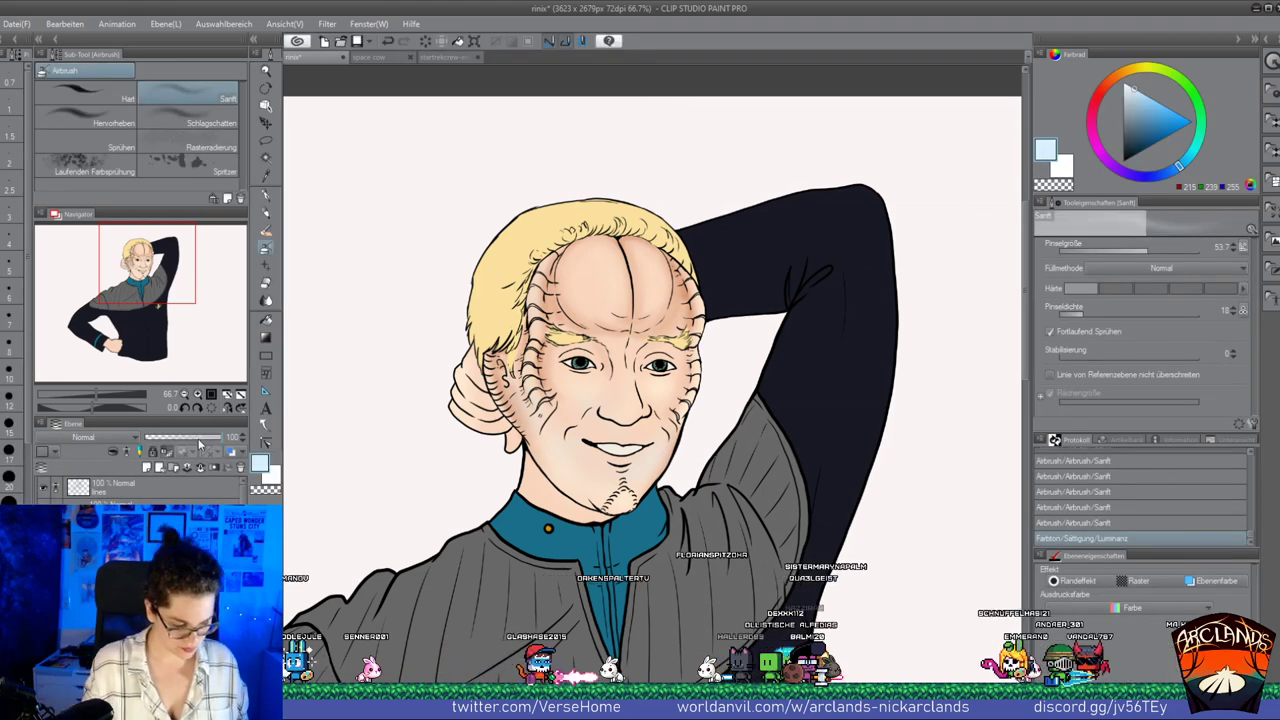
Sample the skin tone from the hand on the hip and shade the hand and neck with the soft airbrush in darker skin tones
left_click(183, 396)
left_click_drag(160, 290, 154, 315)
left_click(182, 398)
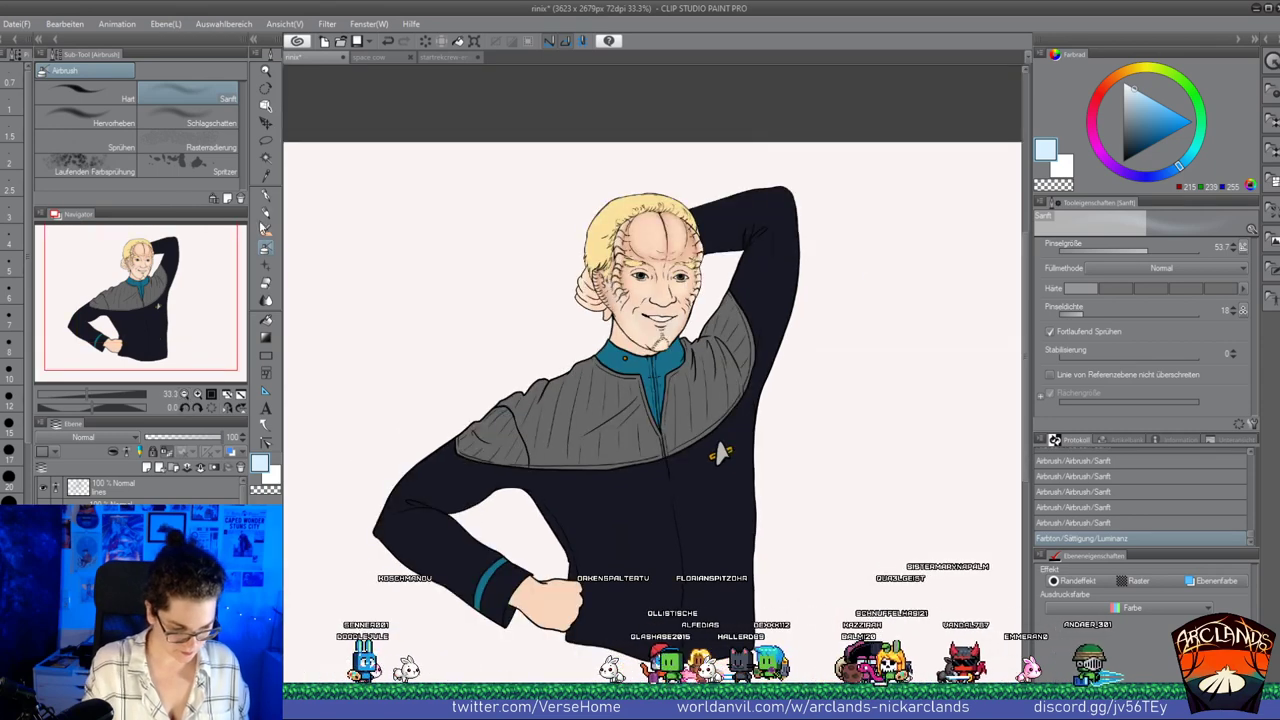
left_click(557, 598, "alt")
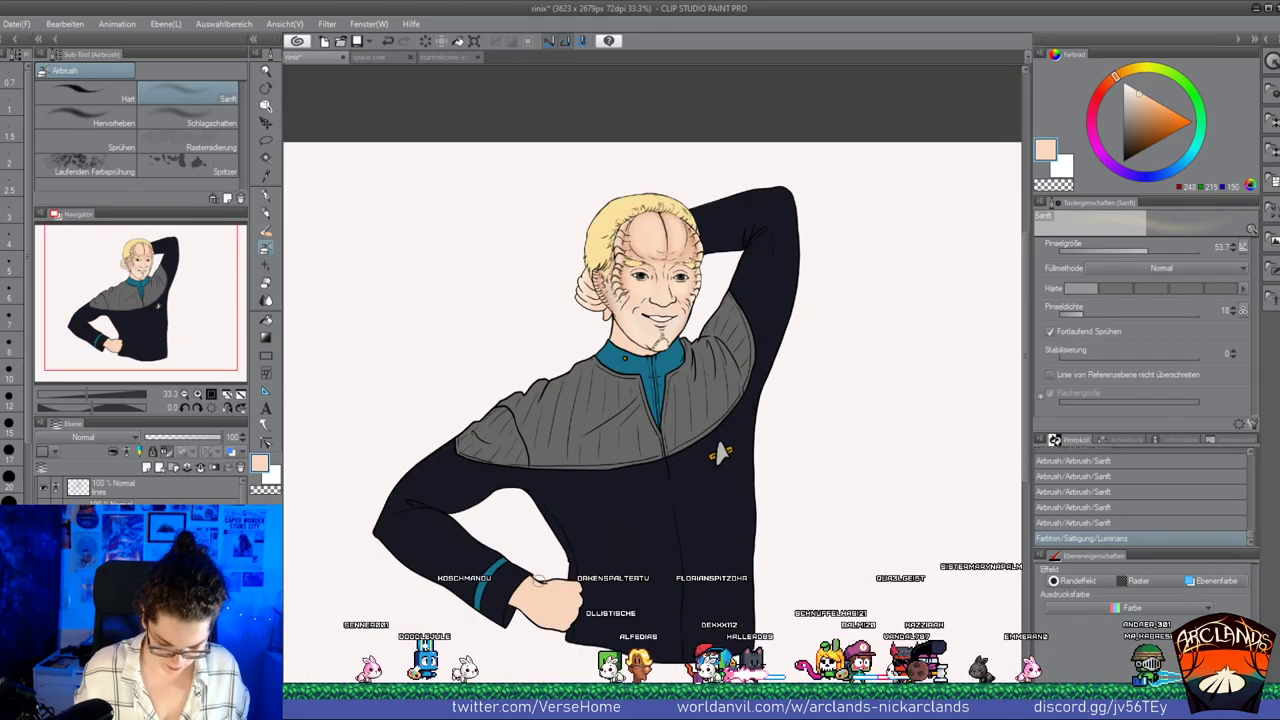
left_click_drag(576, 585, 575, 591)
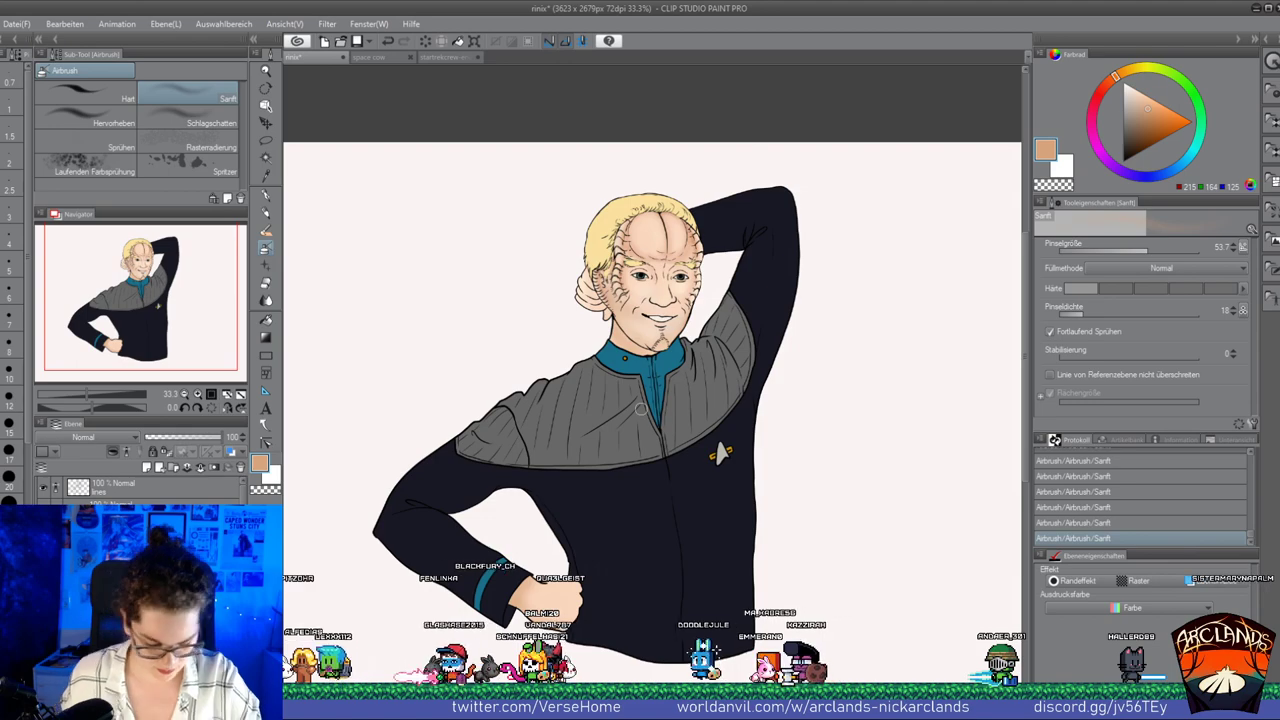
Redraw and thicken the line at the mouth corner on the lines layer with the G-Pen in black
left_click(165, 495)
left_click(198, 394)
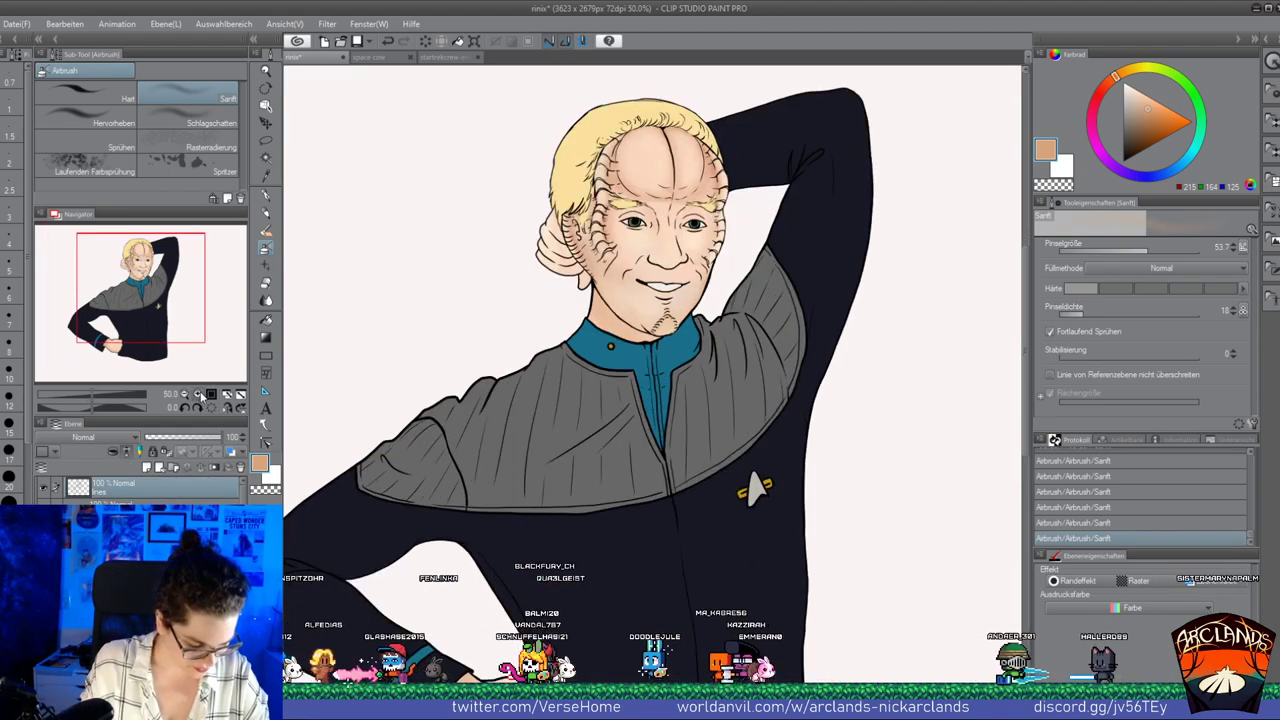
left_click(198, 394)
left_click(198, 394)
left_click(138, 276)
left_click(198, 394)
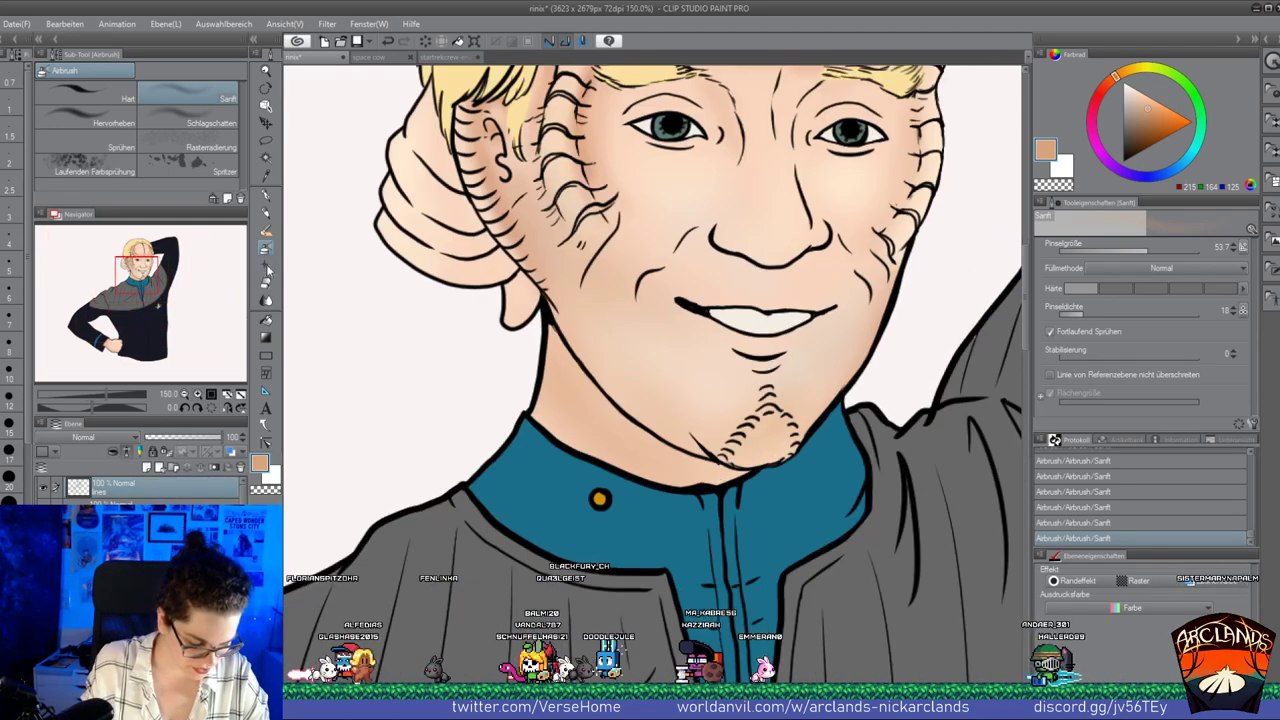
left_click(266, 195)
left_click(1124, 160)
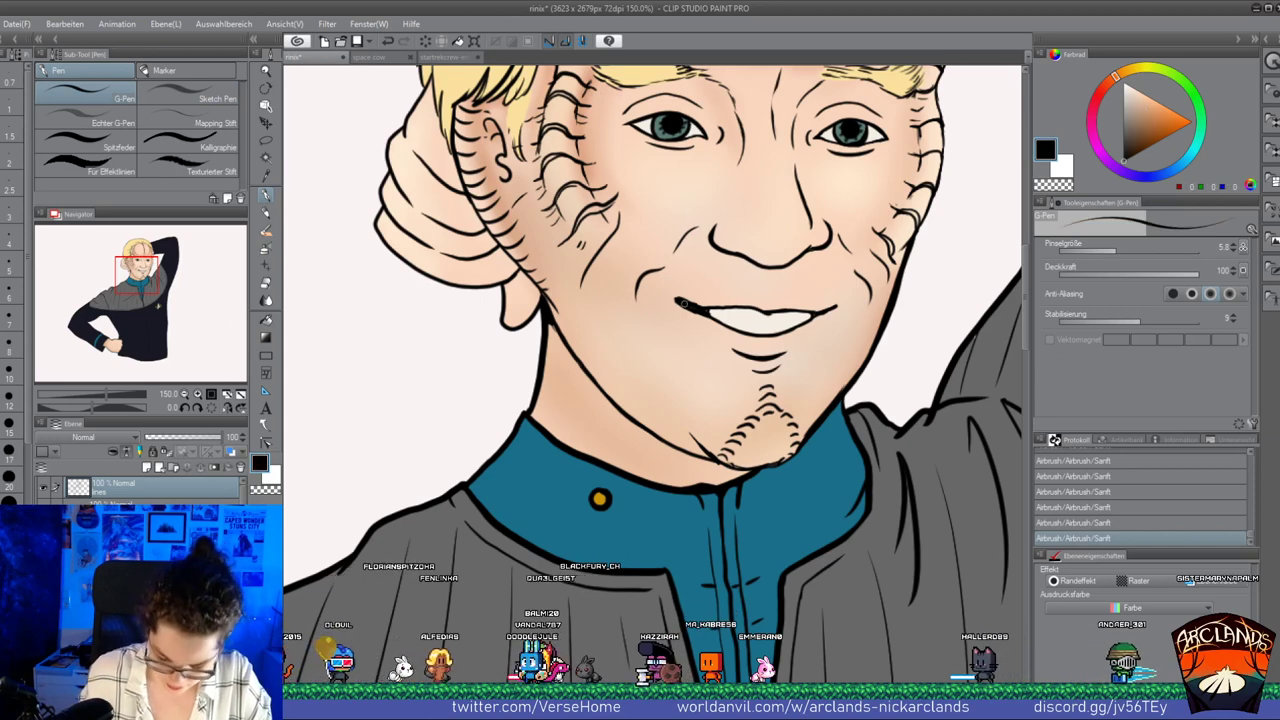
left_click_drag(704, 311, 685, 302)
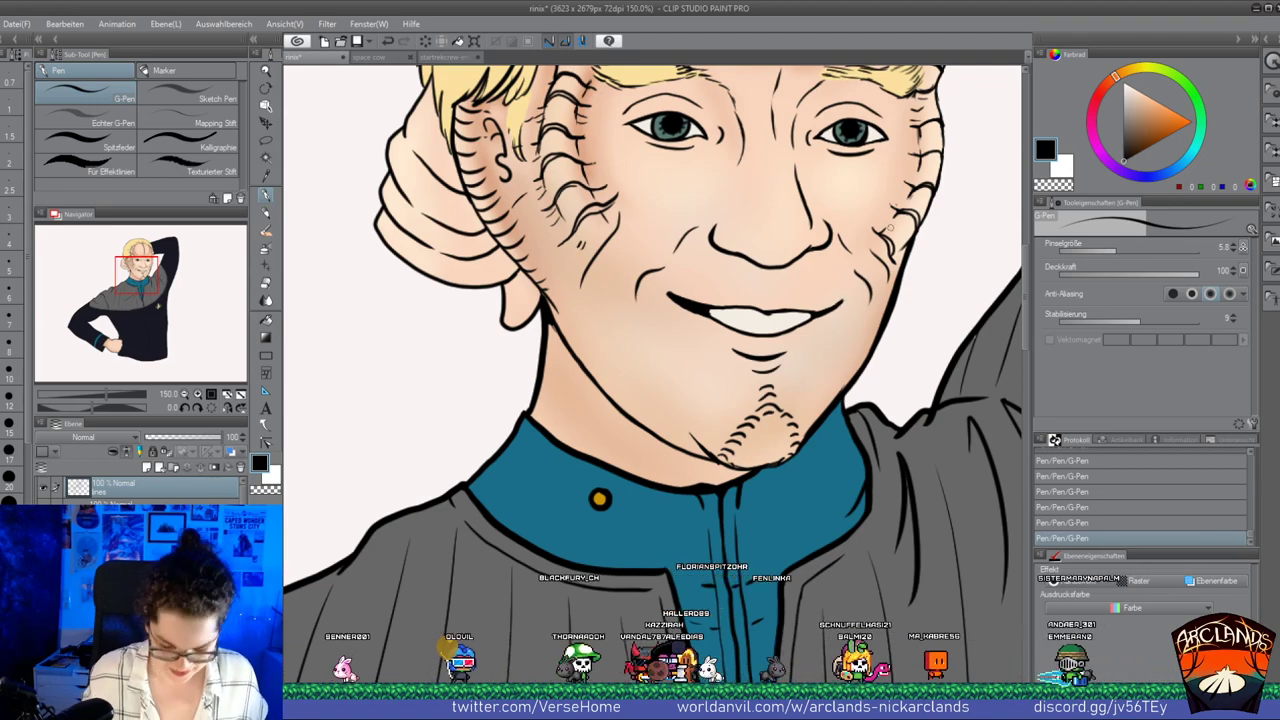
left_click(185, 394)
left_click(185, 394)
left_click(185, 394)
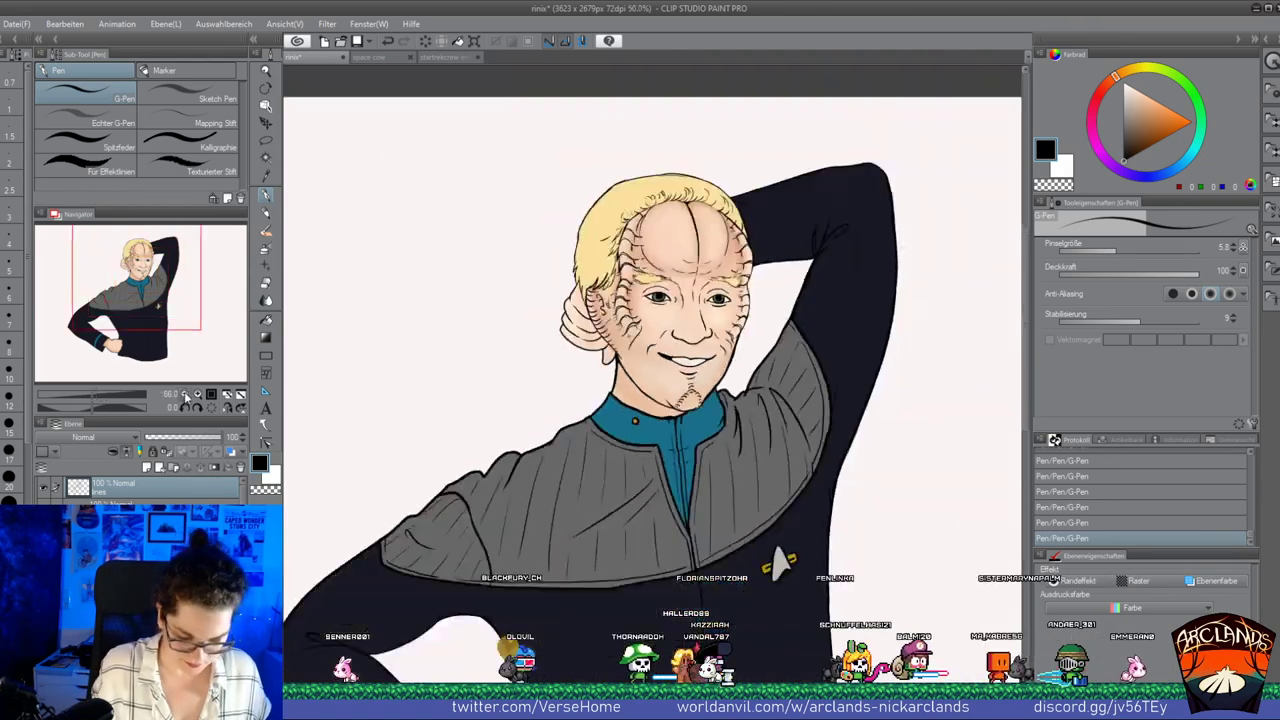
Sample the skin tone, add a raster layer clipped to the one below and shade the lower lip with the G-Pen
left_click(185, 394)
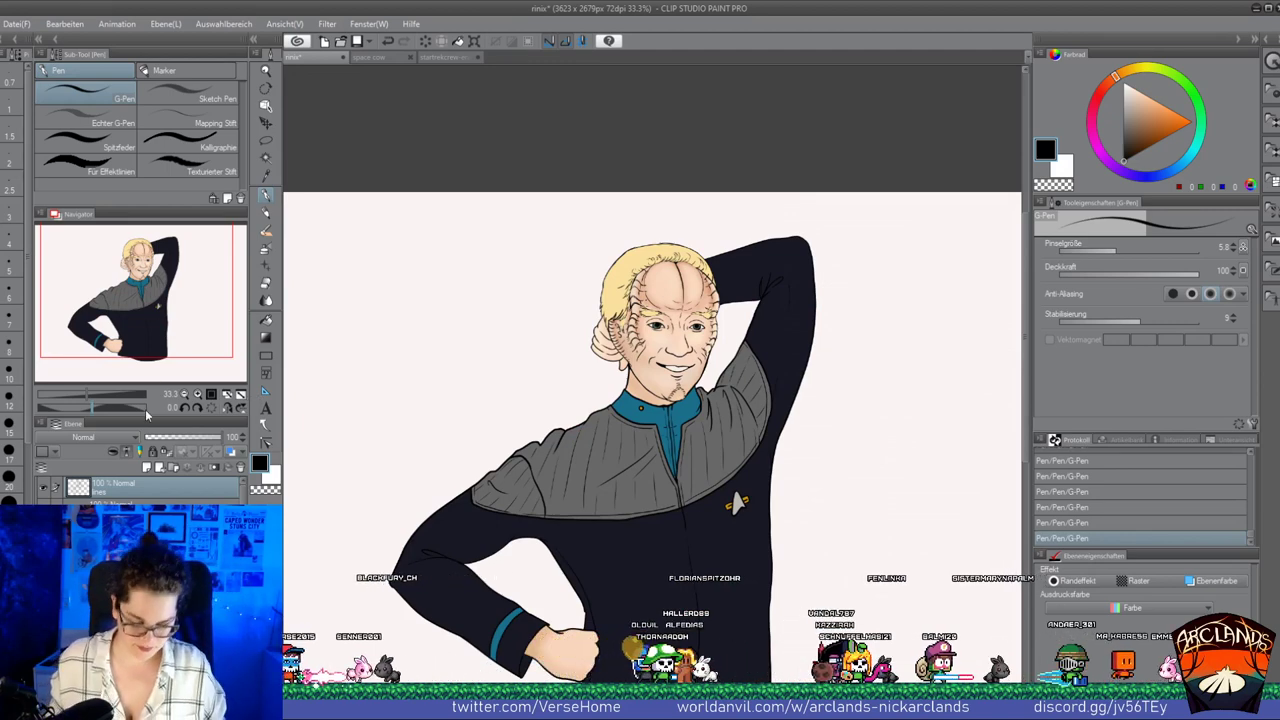
left_click(197, 395)
left_click(197, 395)
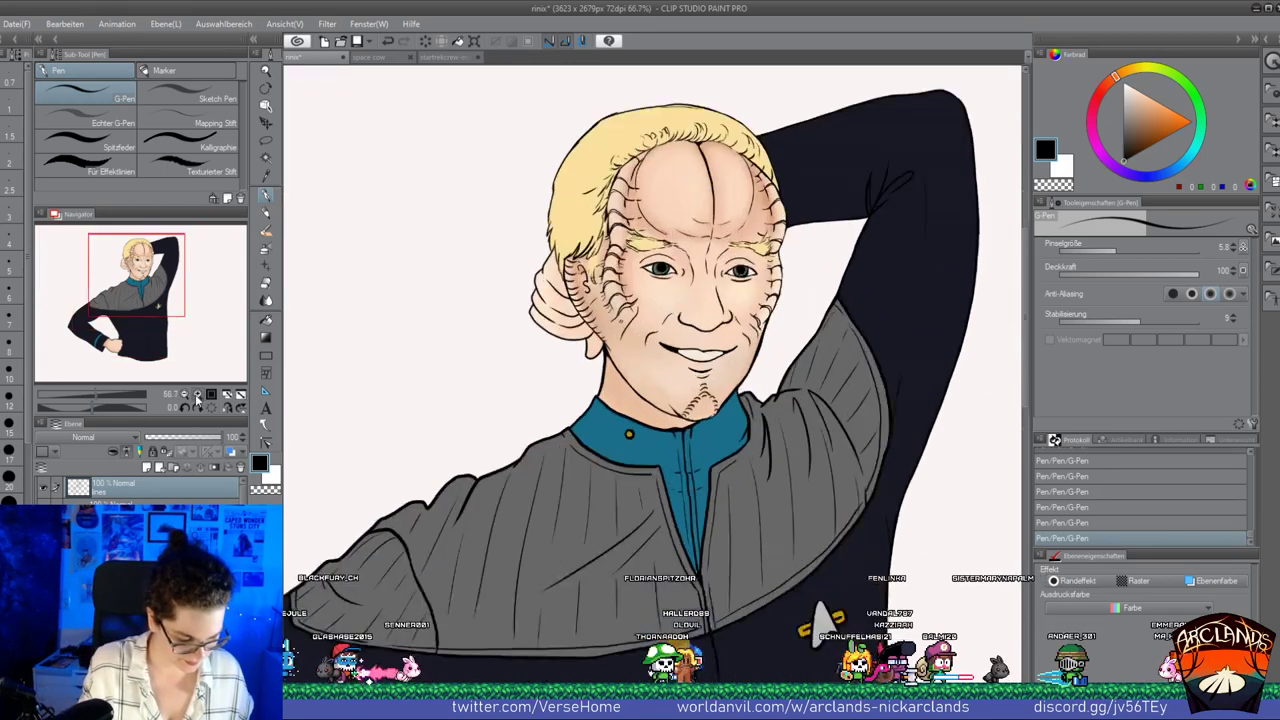
left_click(197, 395)
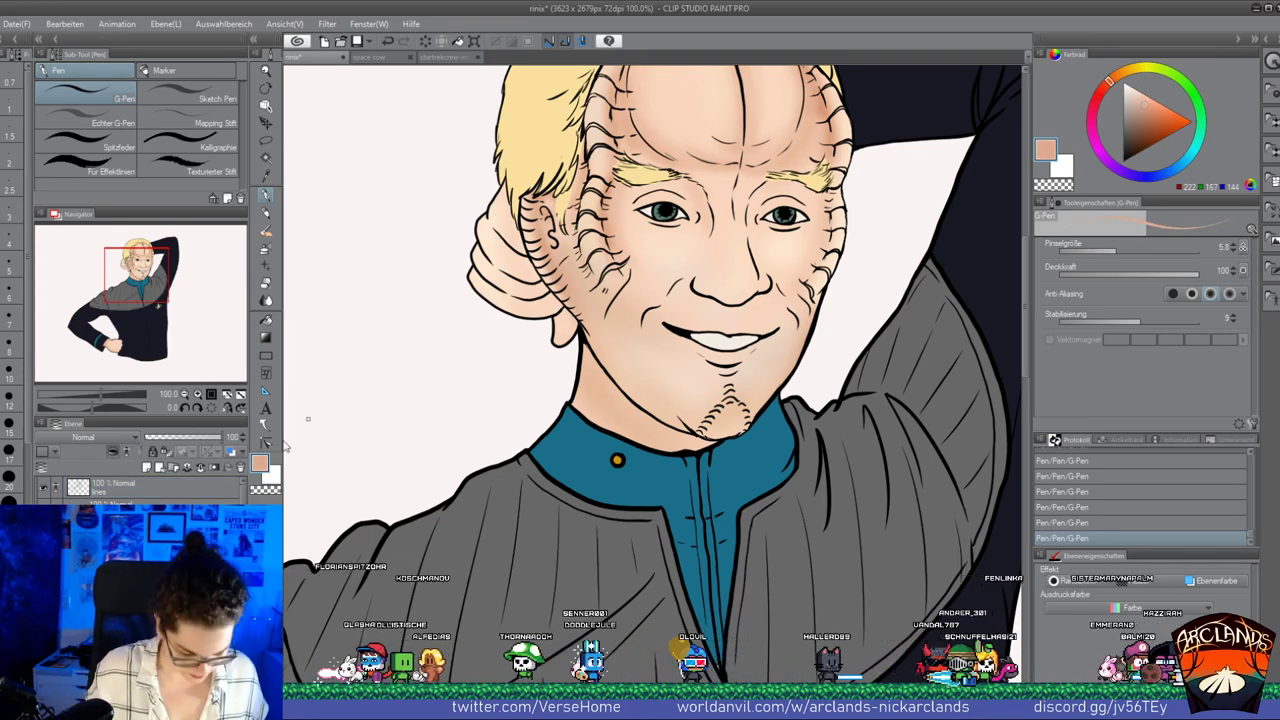
left_click(147, 468)
left_click(113, 452)
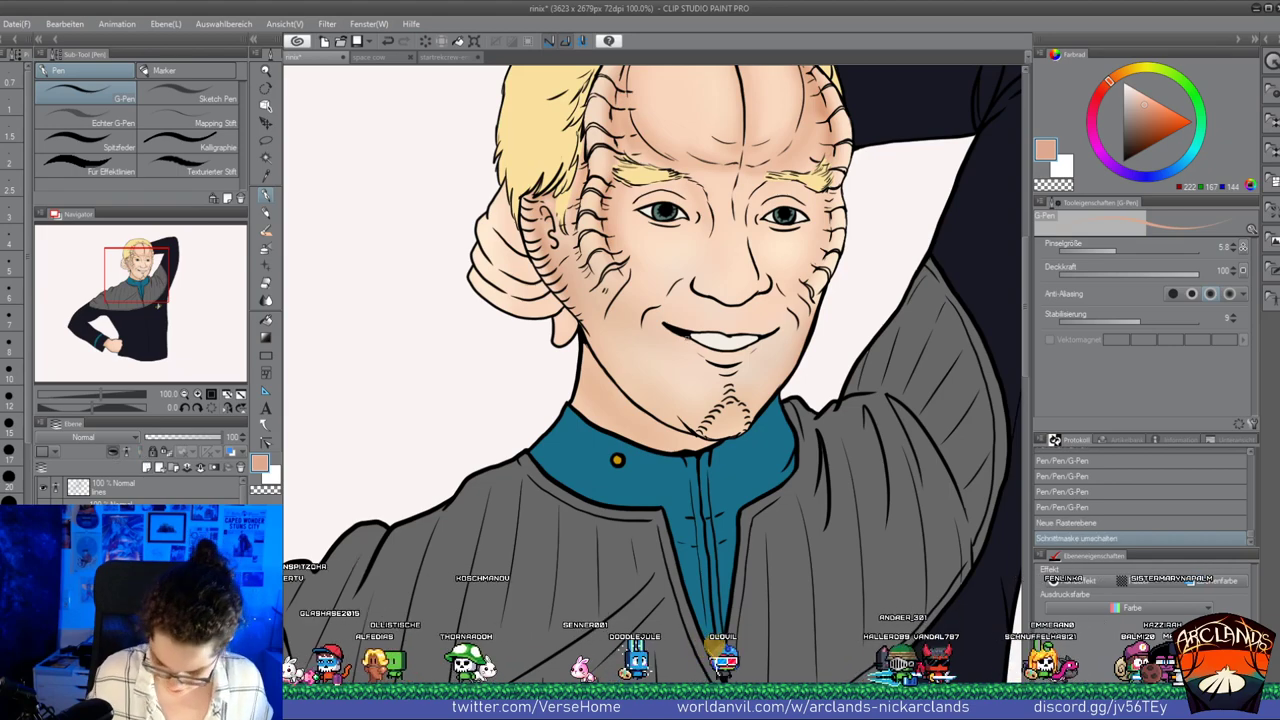
left_click_drag(690, 337, 720, 354)
left_click_drag(700, 347, 708, 350)
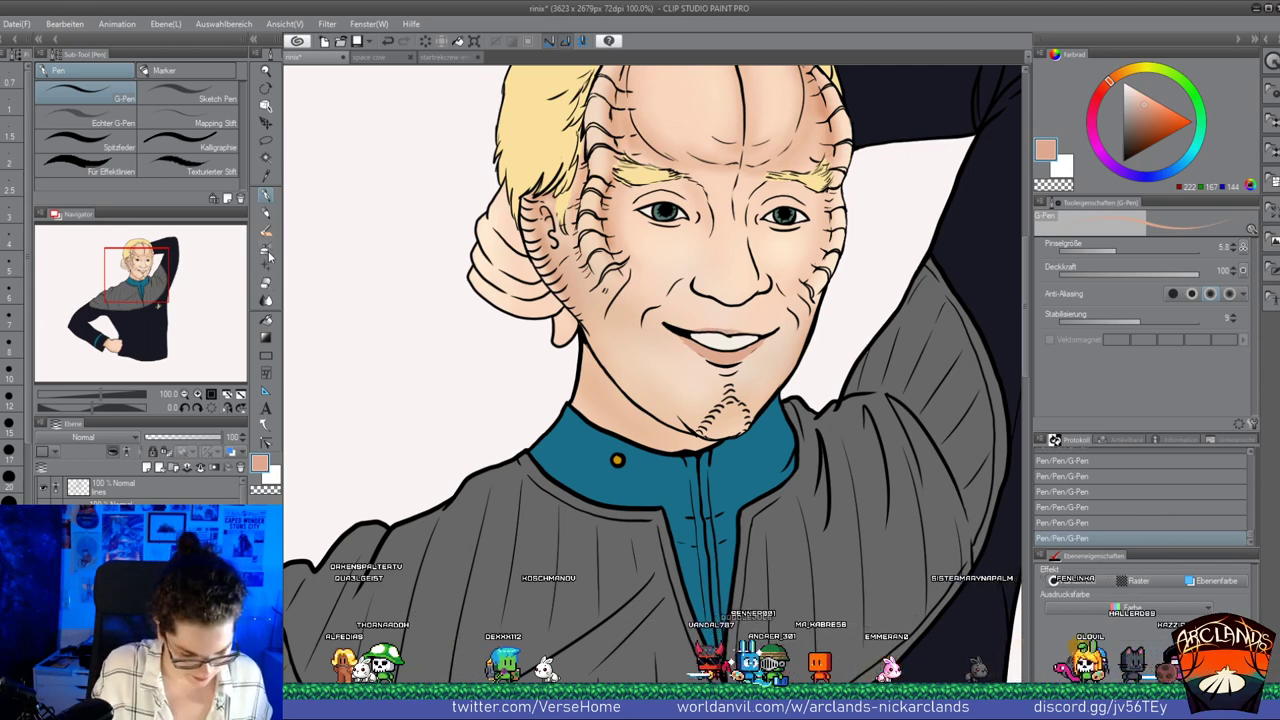
Soften the lower lip shading and its edges near the mouth corner with the soft eraser
key("e")
left_click(213, 94)
left_click_drag(693, 358, 660, 350)
mouse_move(662, 351)
left_mouse_down()
mouse_move(651, 394)
mouse_move(671, 343)
left_mouse_up()
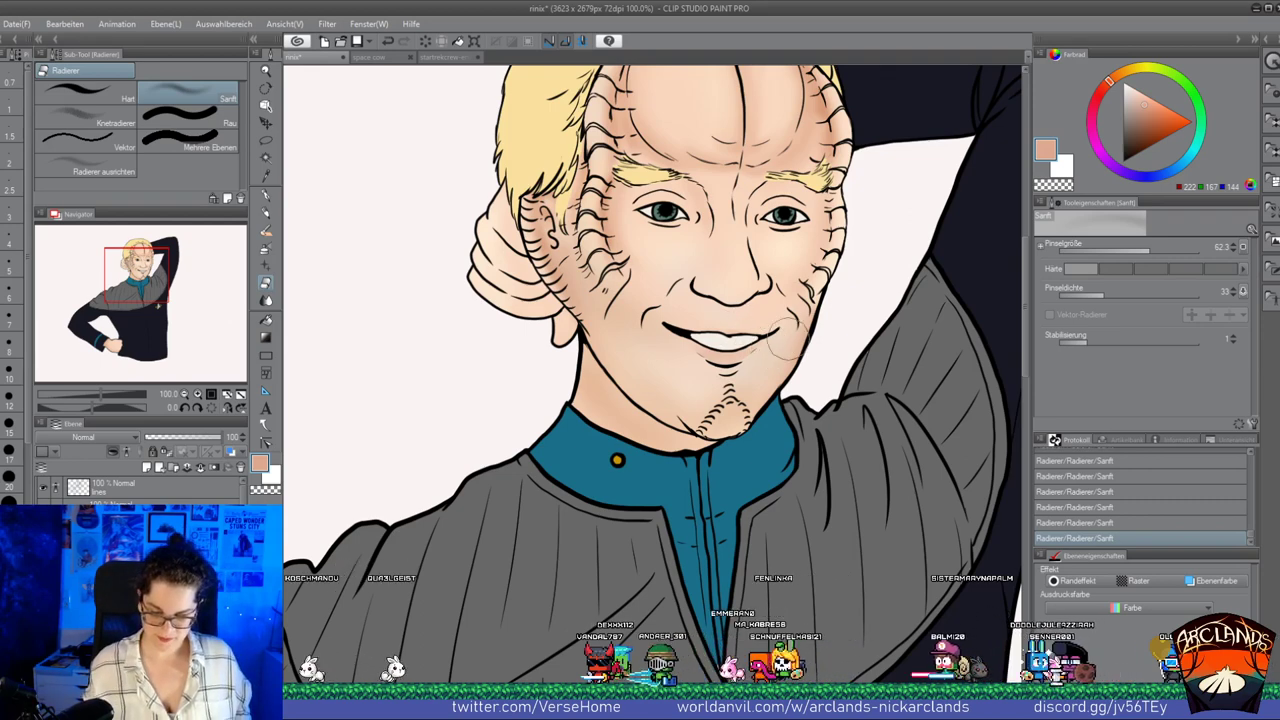
Choose a reddish brown (RGB 156, 96, 61) and draw G-Pen shadows along the ridges at the left temple and cheek
left_click(197, 396)
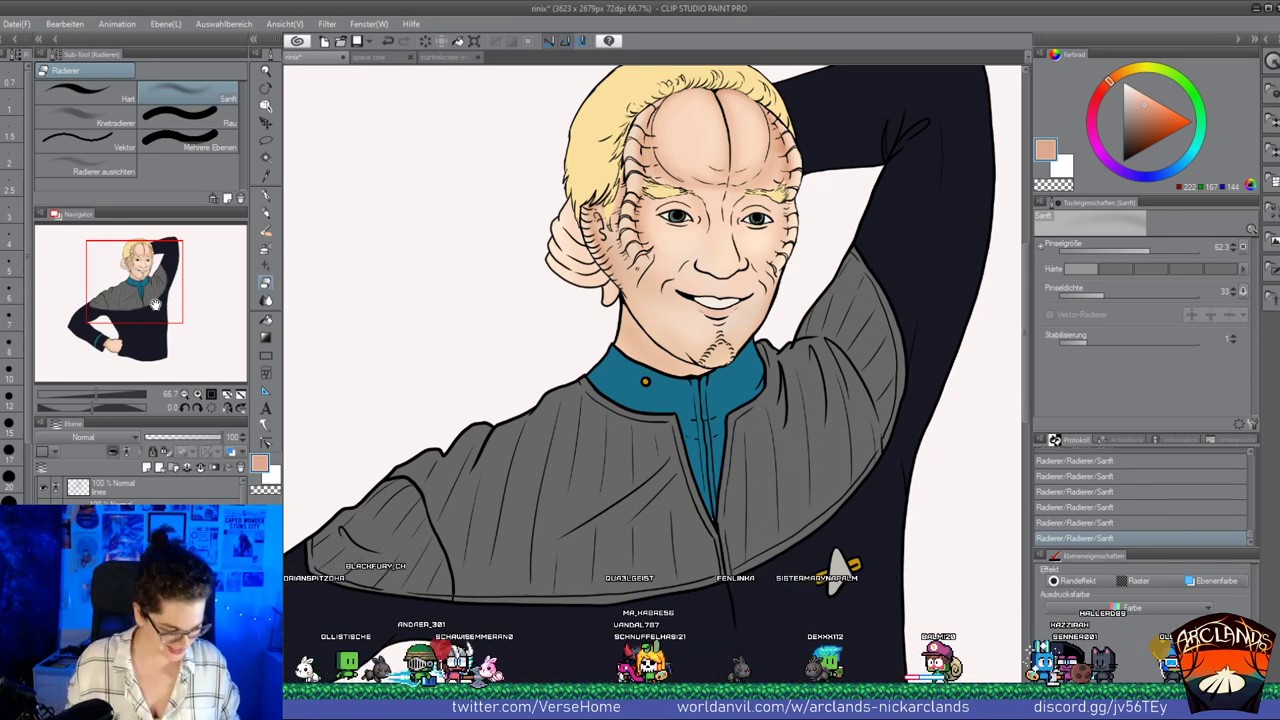
left_click(197, 394)
left_click(197, 394)
left_click_drag(135, 270, 134, 263)
left_click(197, 394)
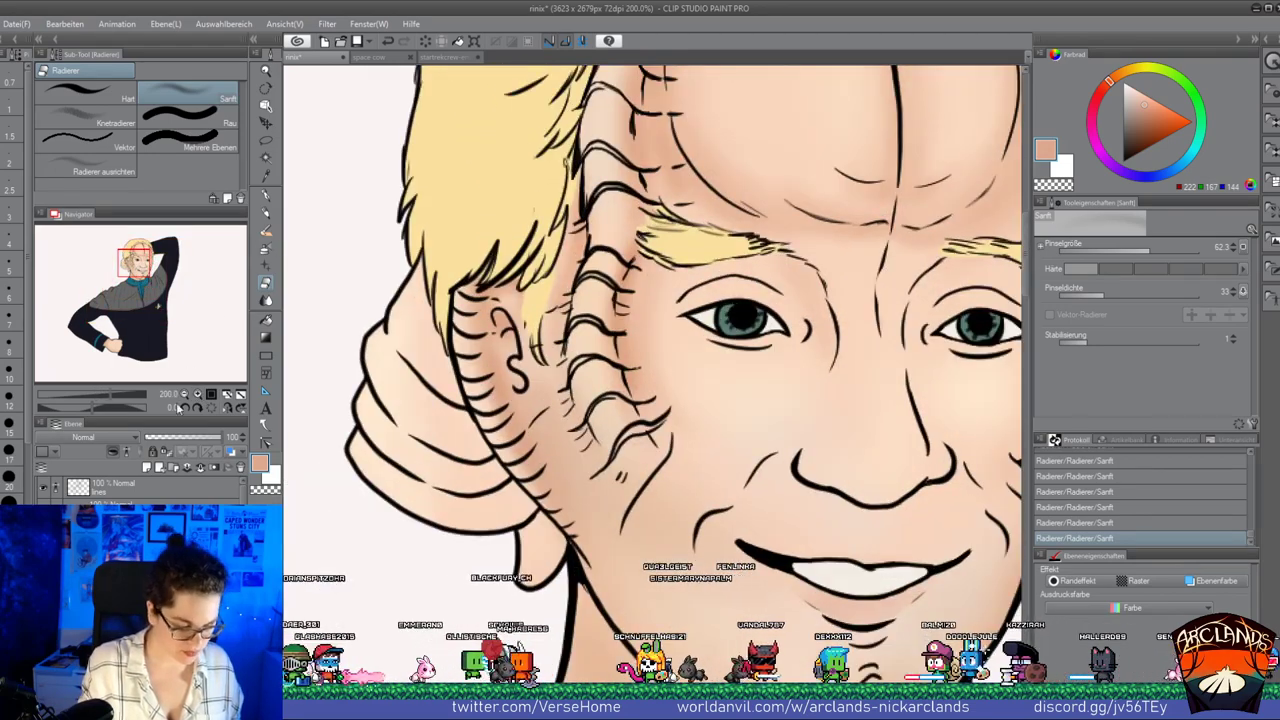
left_click(184, 394)
left_click(140, 257)
left_click(266, 197)
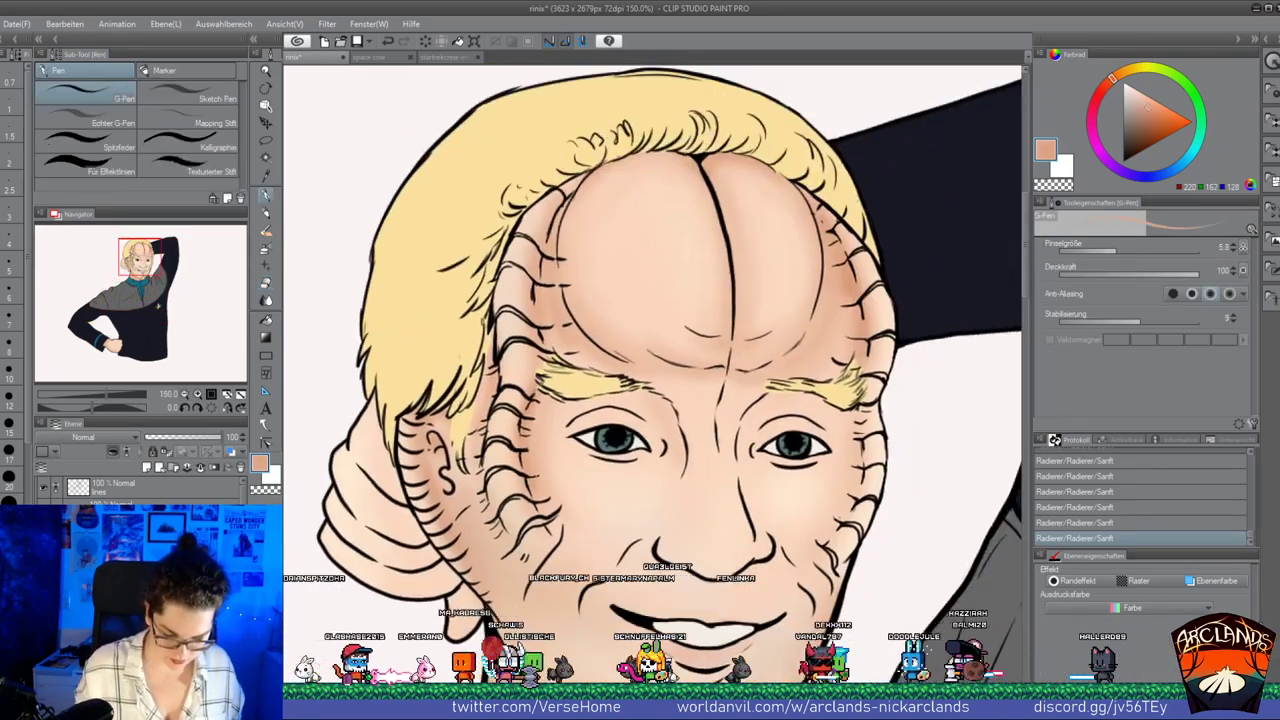
left_click(1112, 78)
left_click(1148, 107)
left_click(1149, 128)
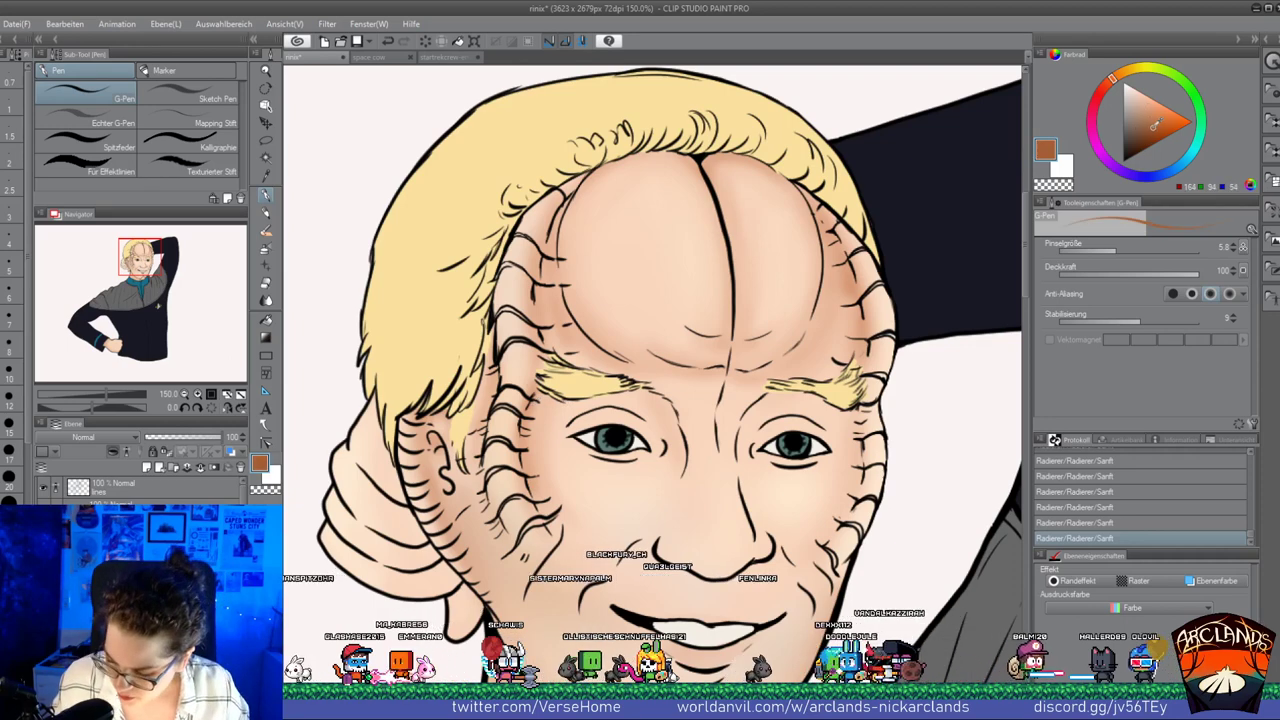
left_click_drag(524, 529, 516, 542)
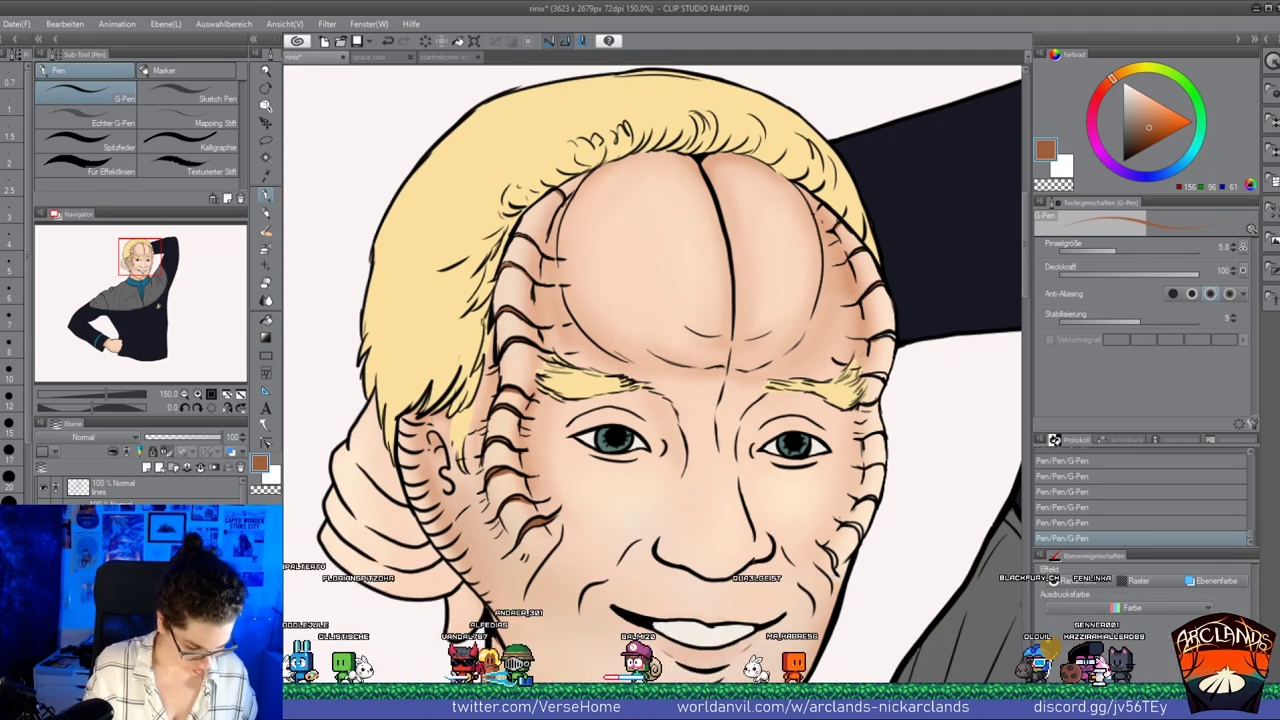
Sample a pale skin tone, toggle the transparent pixel lock and retouch the ridge at the right temple with the G-Pen
left_click(902, 362, "alt")
left_click(884, 314, "alt")
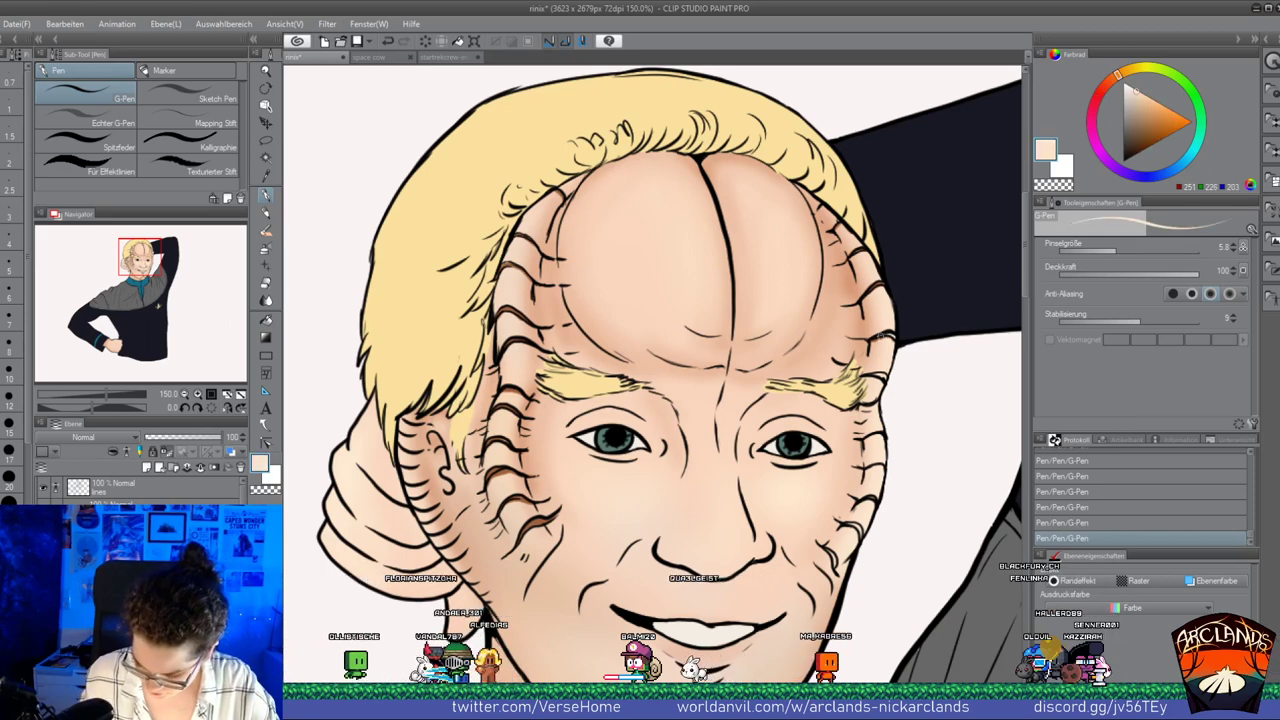
left_click(180, 467)
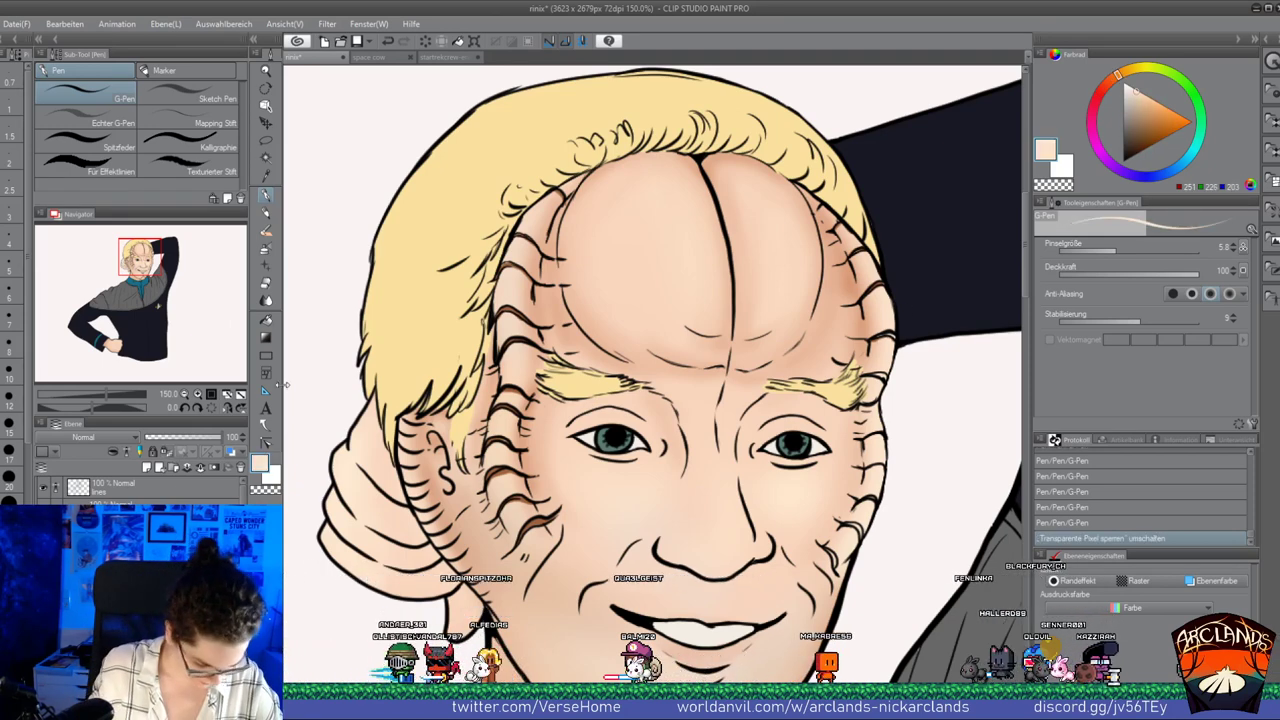
left_click_drag(895, 338, 893, 346)
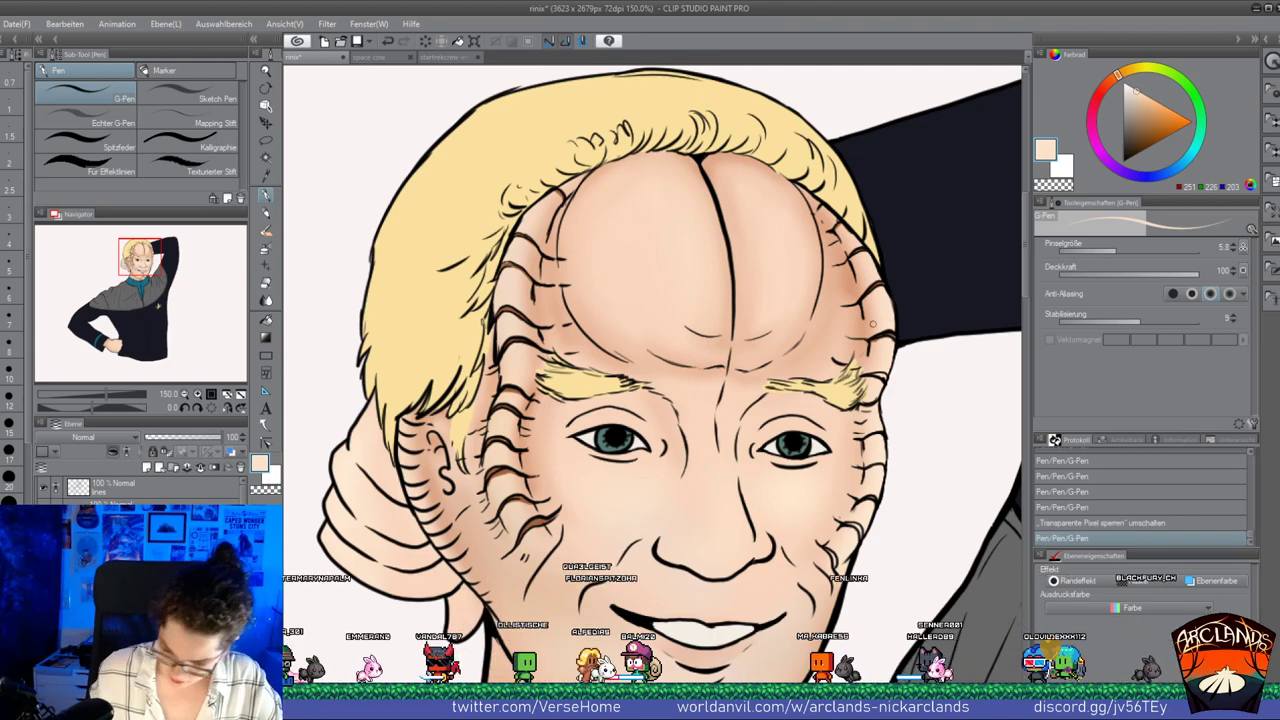
Draw brown G-Pen shadows along the ridges on the right side of the face and soften the left cheek strokes with the soft eraser
left_click(694, 341, "alt")
left_click(862, 374, "alt")
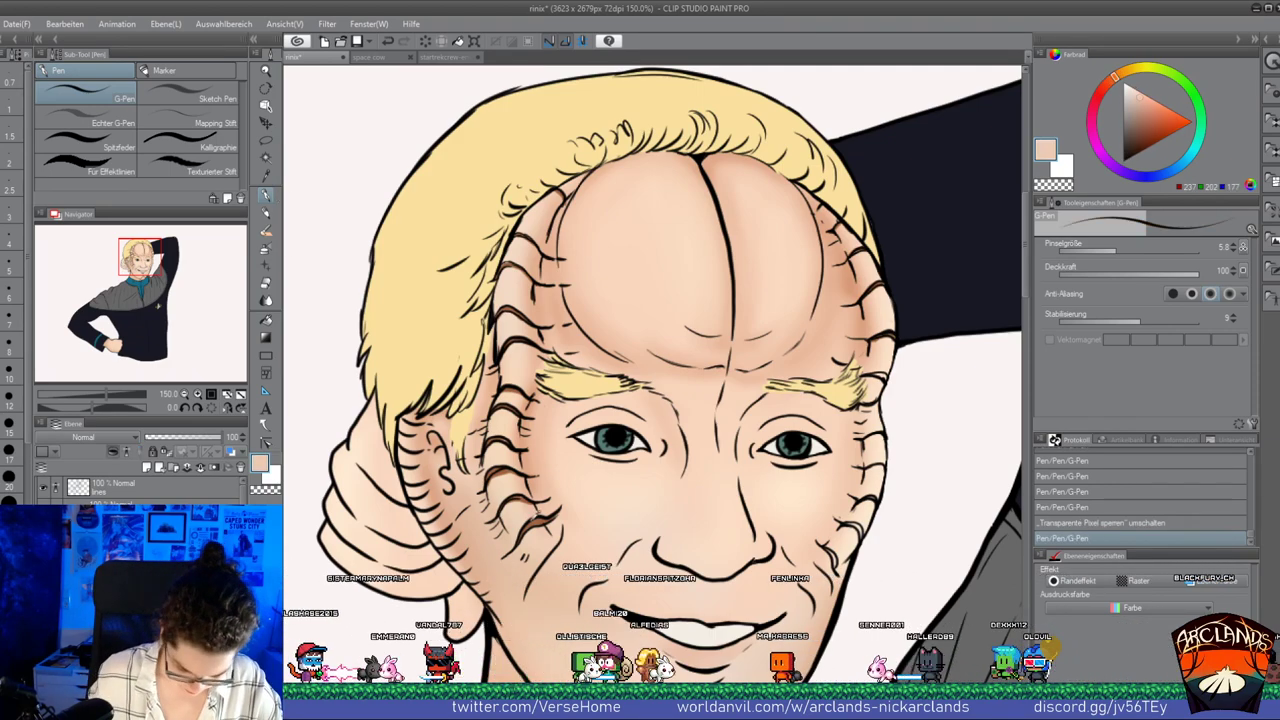
left_click(866, 376, "alt")
left_click(866, 377, "alt")
left_click_drag(866, 376, 882, 469)
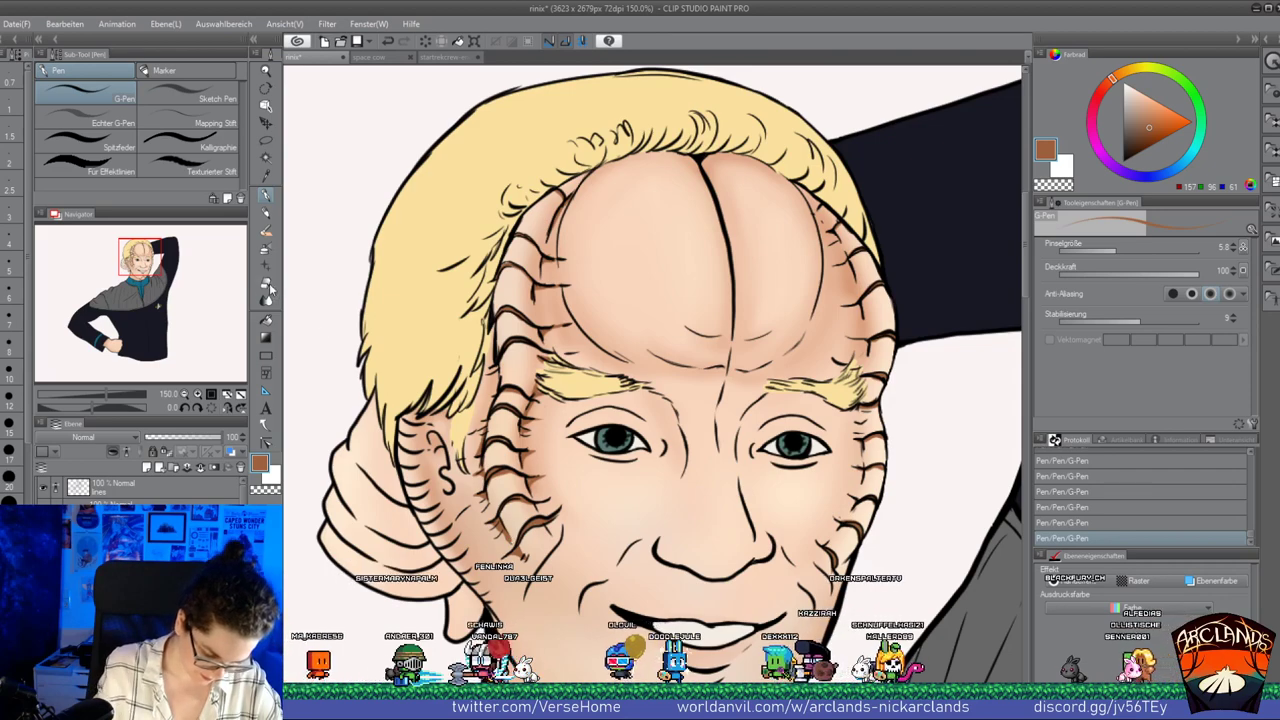
key("e")
mouse_move(494, 530)
left_mouse_down()
mouse_move(487, 544)
mouse_move(516, 536)
left_mouse_up()
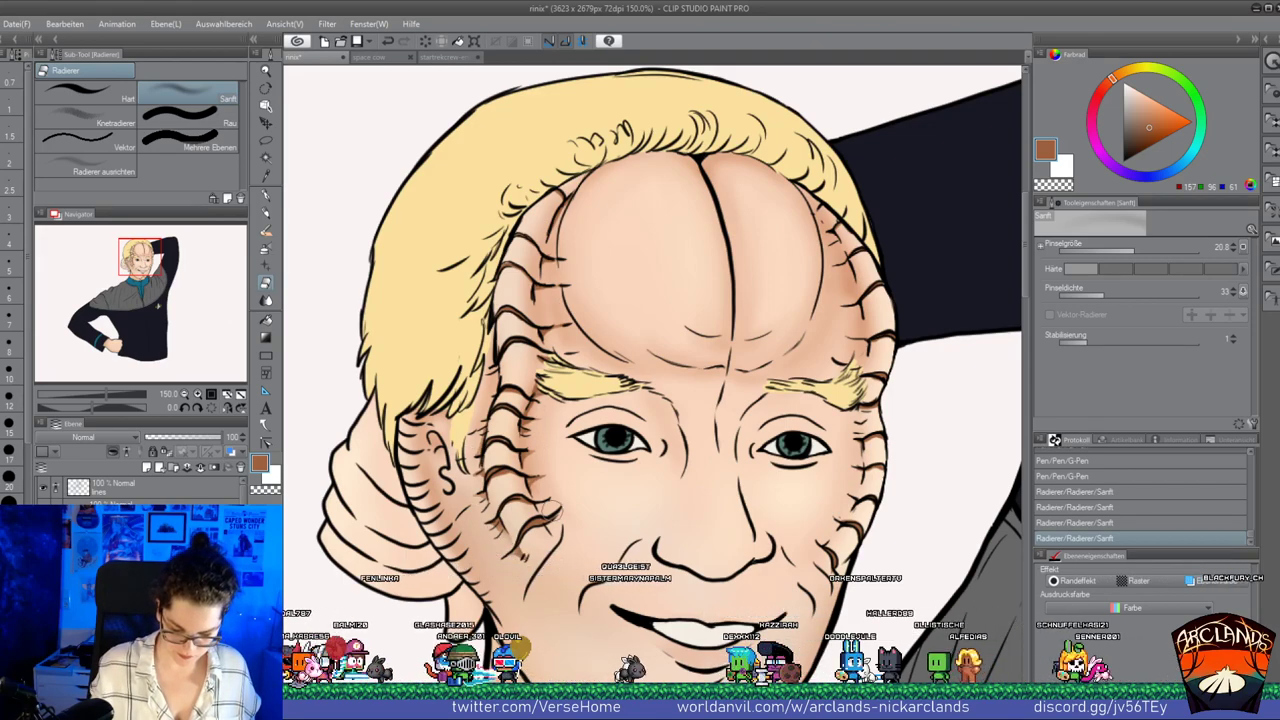
Shade the forehead creases, nose, mouth lines and chin ridges in brown with the G-Pen and soften the chin strokes with the soft eraser
left_click(266, 198)
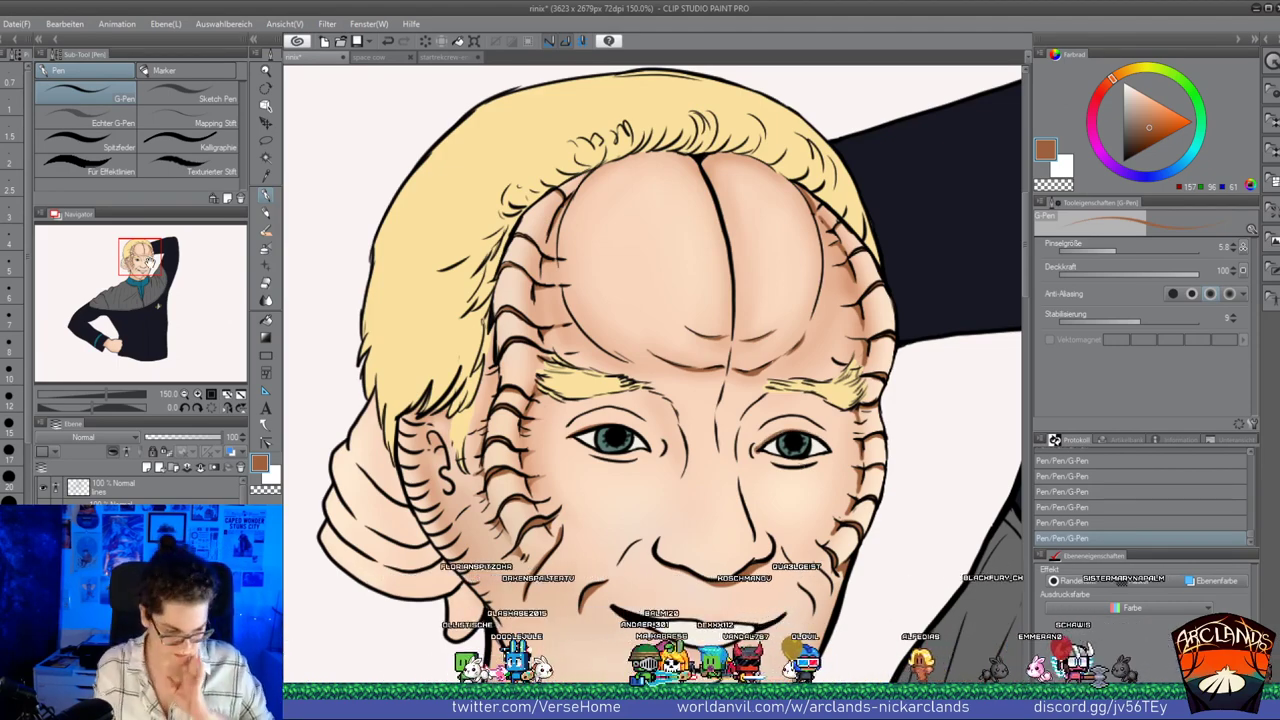
scroll(784, 485, "down", 5)
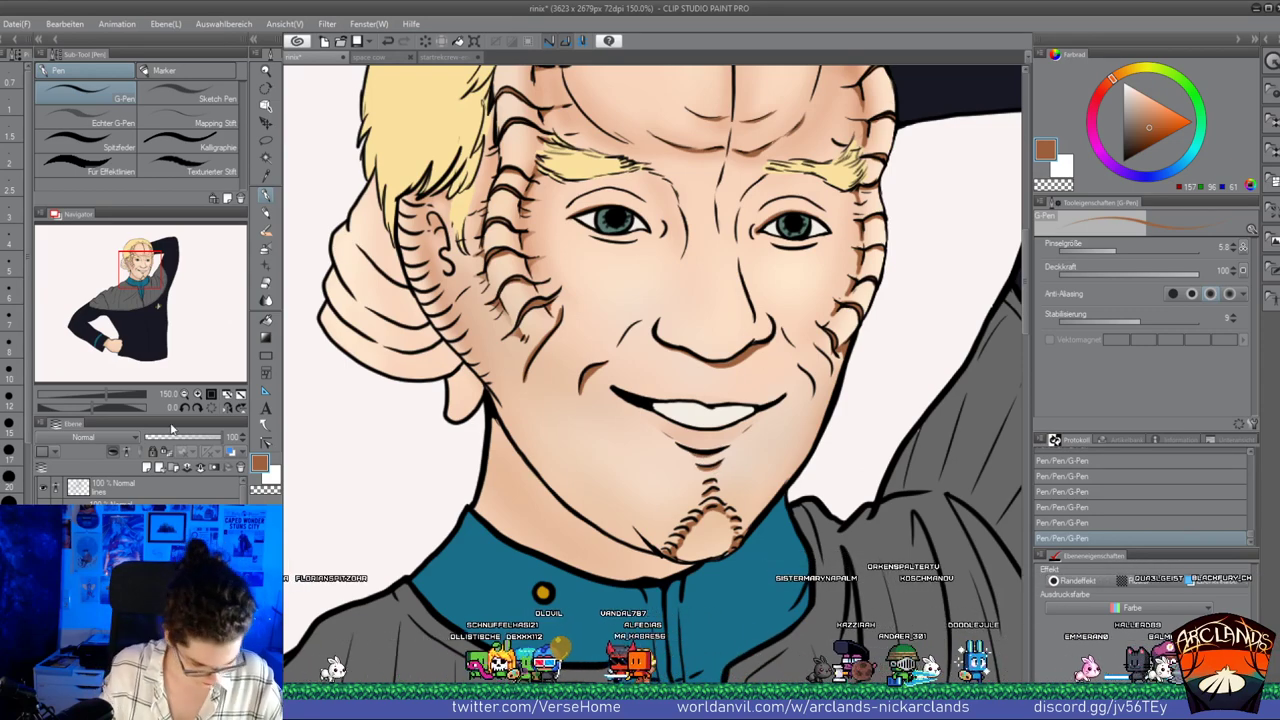
left_click(266, 283)
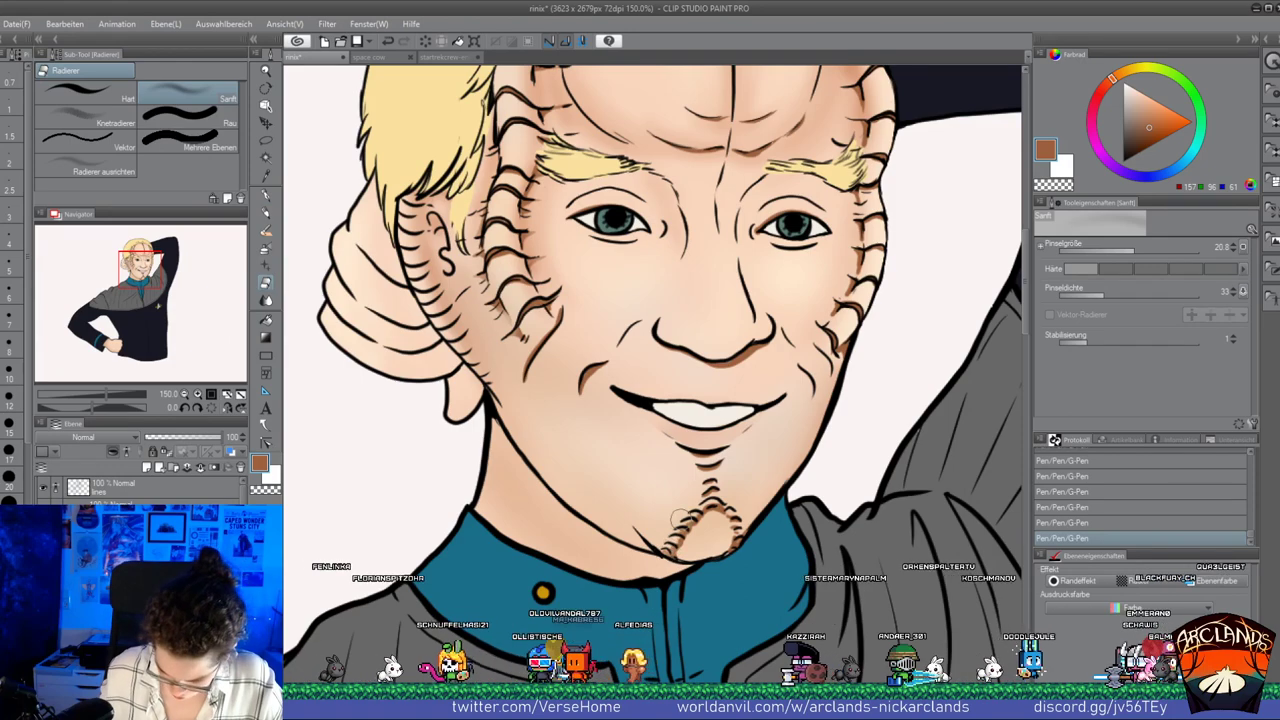
mouse_move(699, 527)
left_mouse_down()
mouse_move(690, 542)
mouse_move(724, 530)
left_mouse_up()
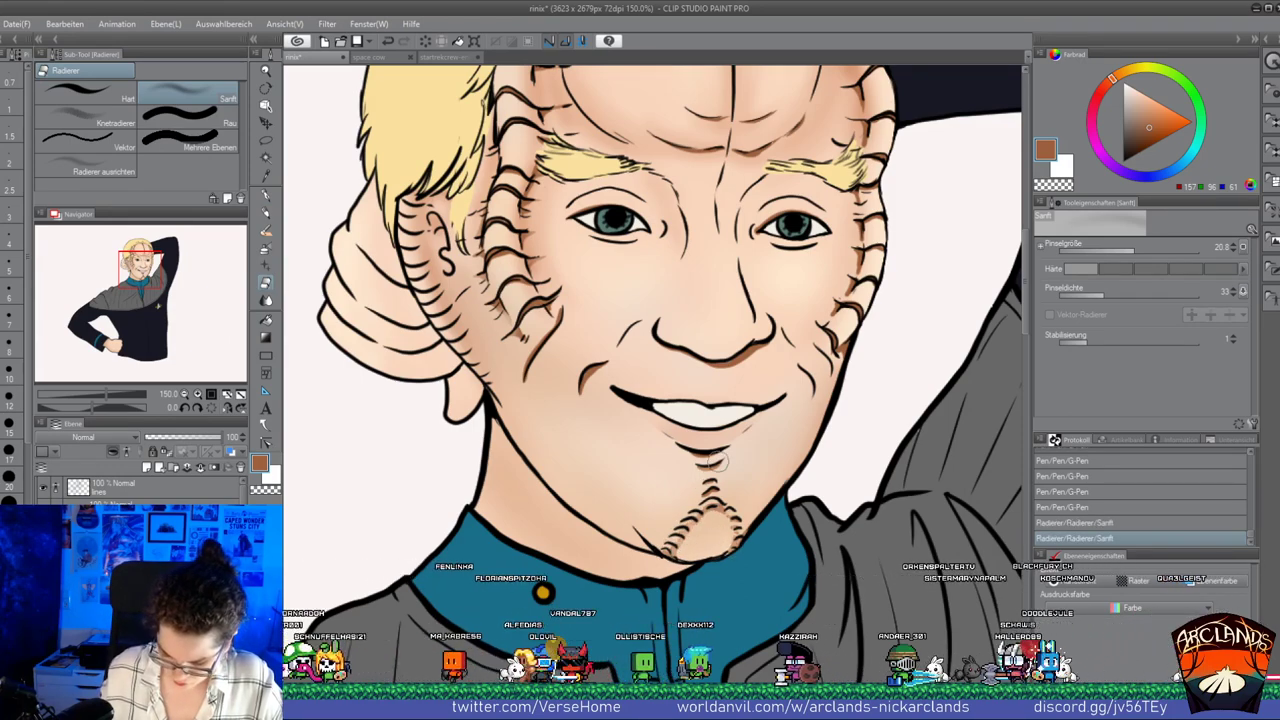
left_click_drag(699, 455, 718, 456)
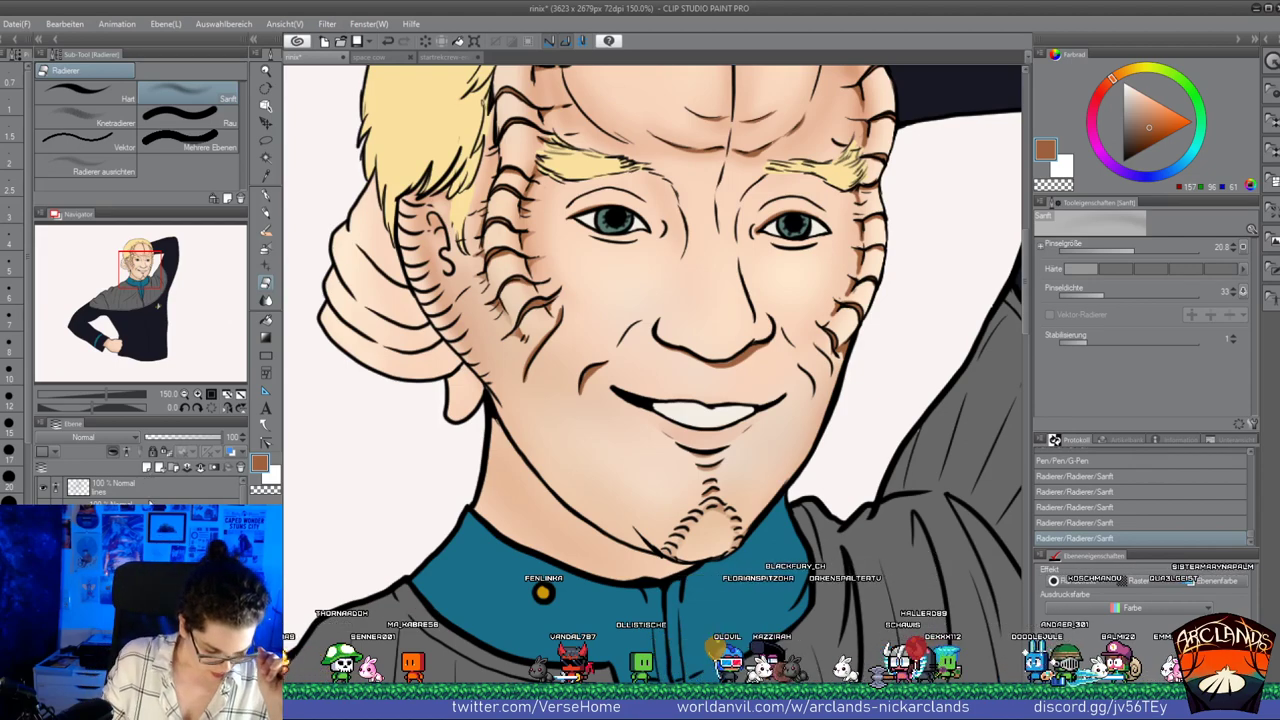
Add a raster layer, change its position in the layer order and clip it to the layer below
left_click(117, 466)
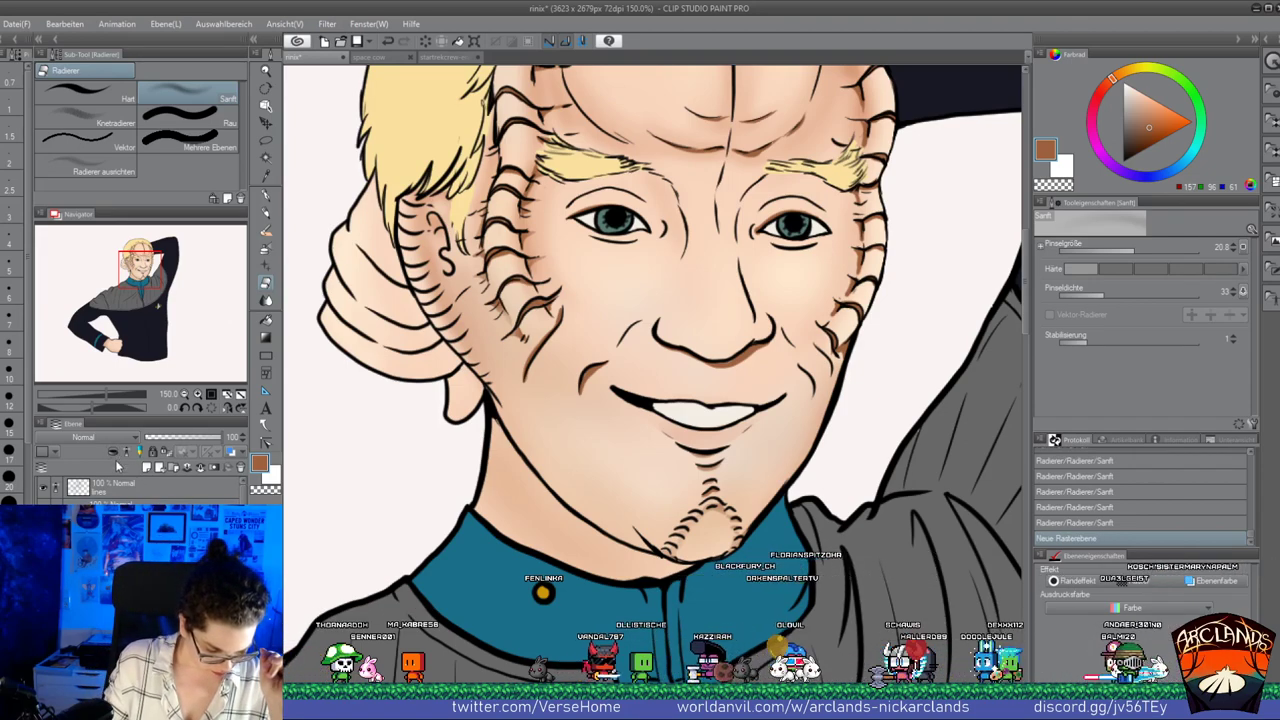
left_click_drag(112, 528, 112, 498)
left_click(113, 452)
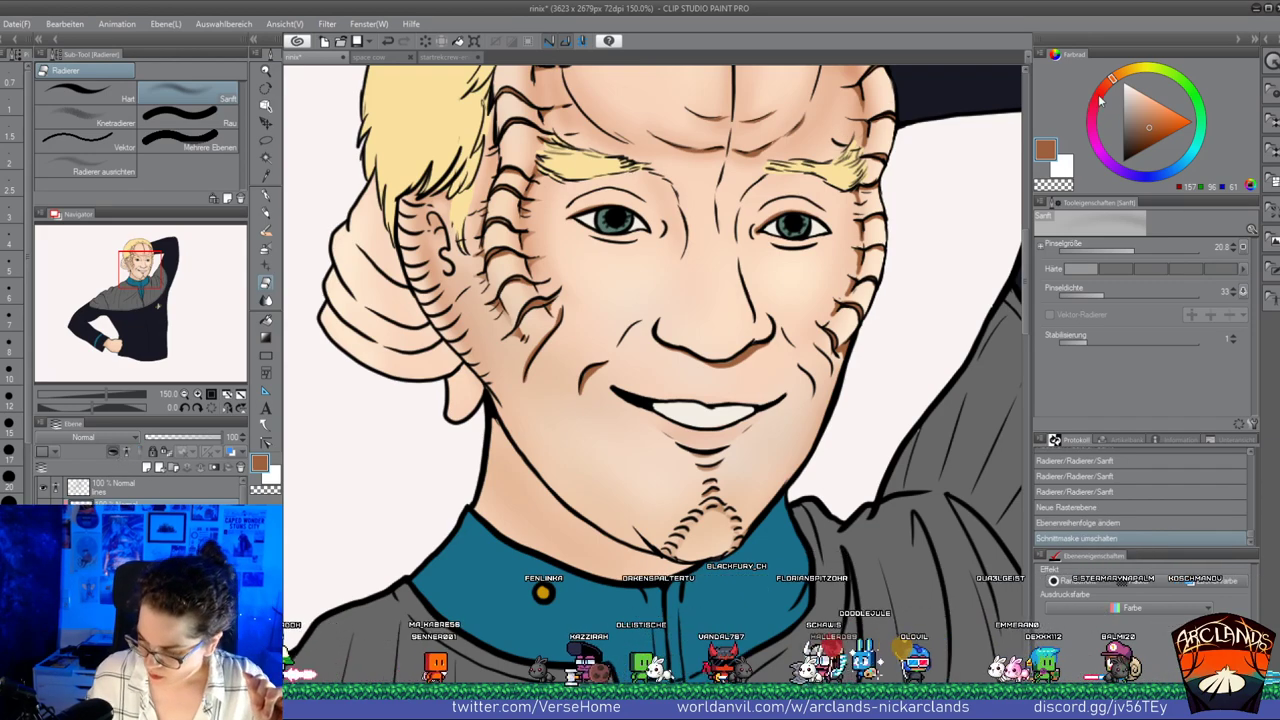
Choose a dark red (RGB 76, 15, 11) and draw a G-Pen shadow on the teeth beneath the upper lip
left_click_drag(1100, 100, 1100, 92)
left_click(1140, 148)
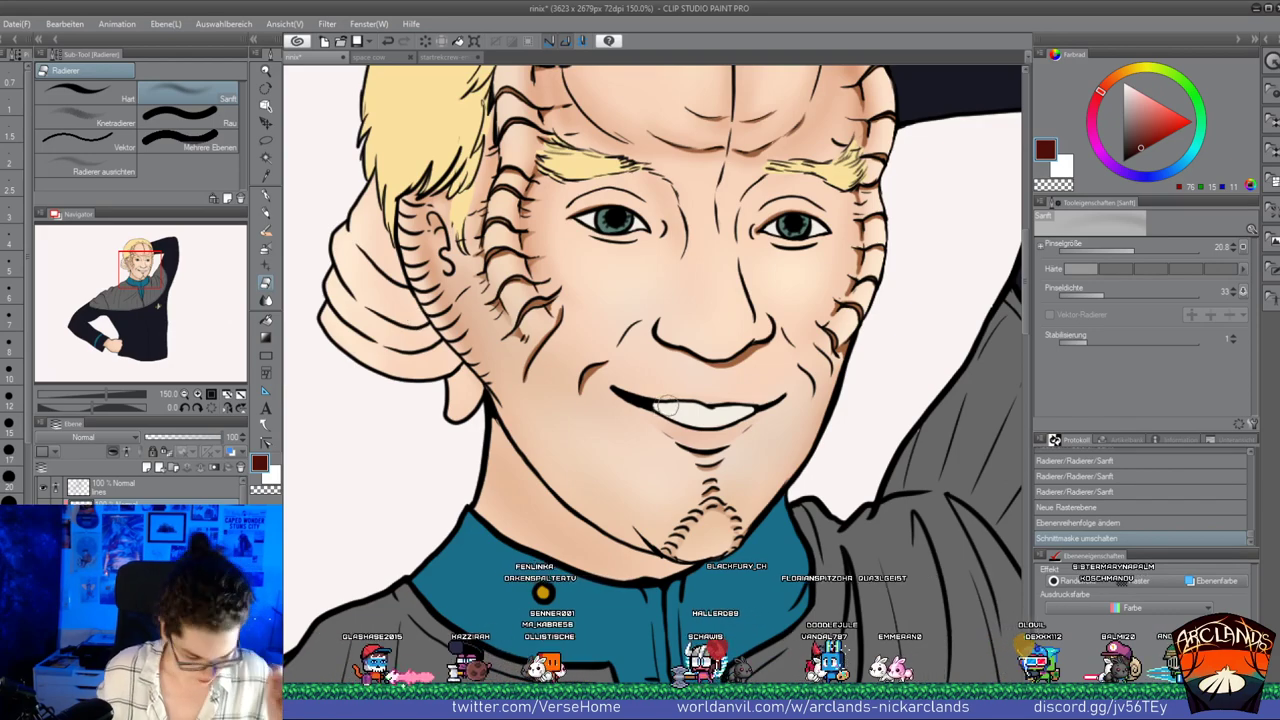
key("bracketleft")
key("bracketleft")
key("bracketleft")
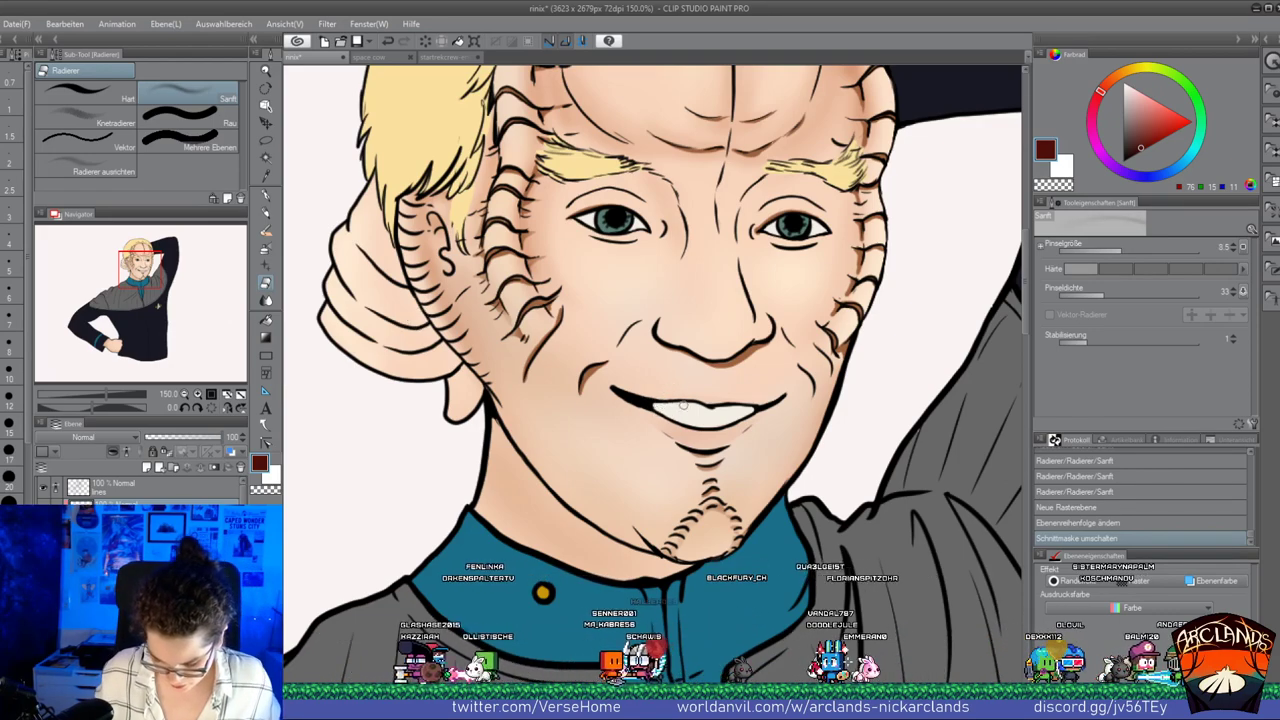
left_click_drag(683, 405, 690, 420)
key("p")
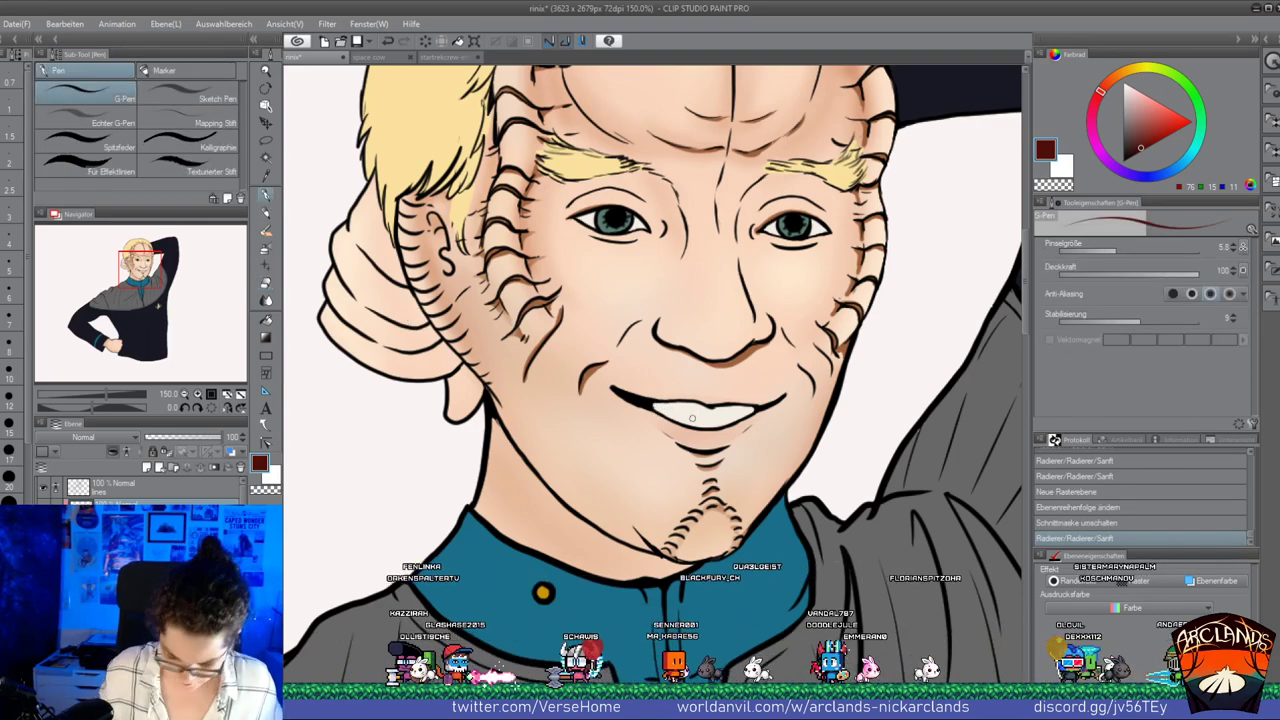
left_click_drag(656, 405, 750, 408)
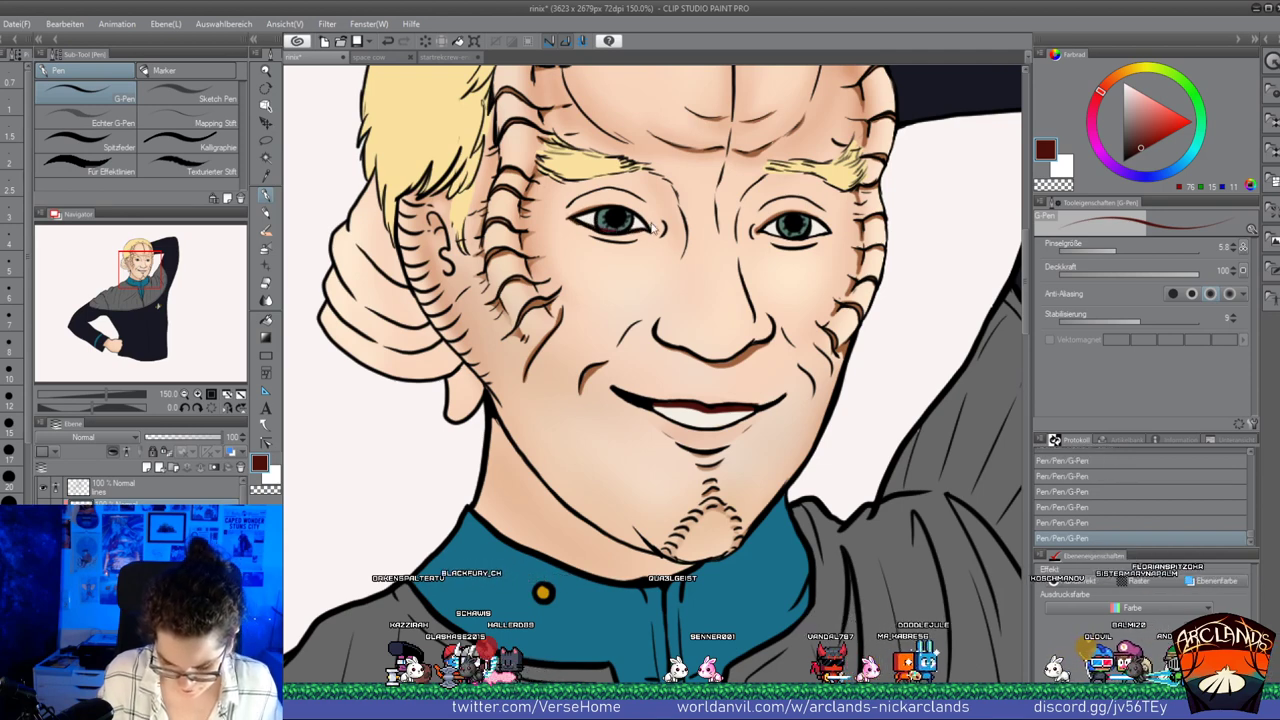
Undo the last two eye strokes and draw dark red shadows under the upper eyelids and beside the nose bridge
key("ctrl+z")
key("ctrl+z")
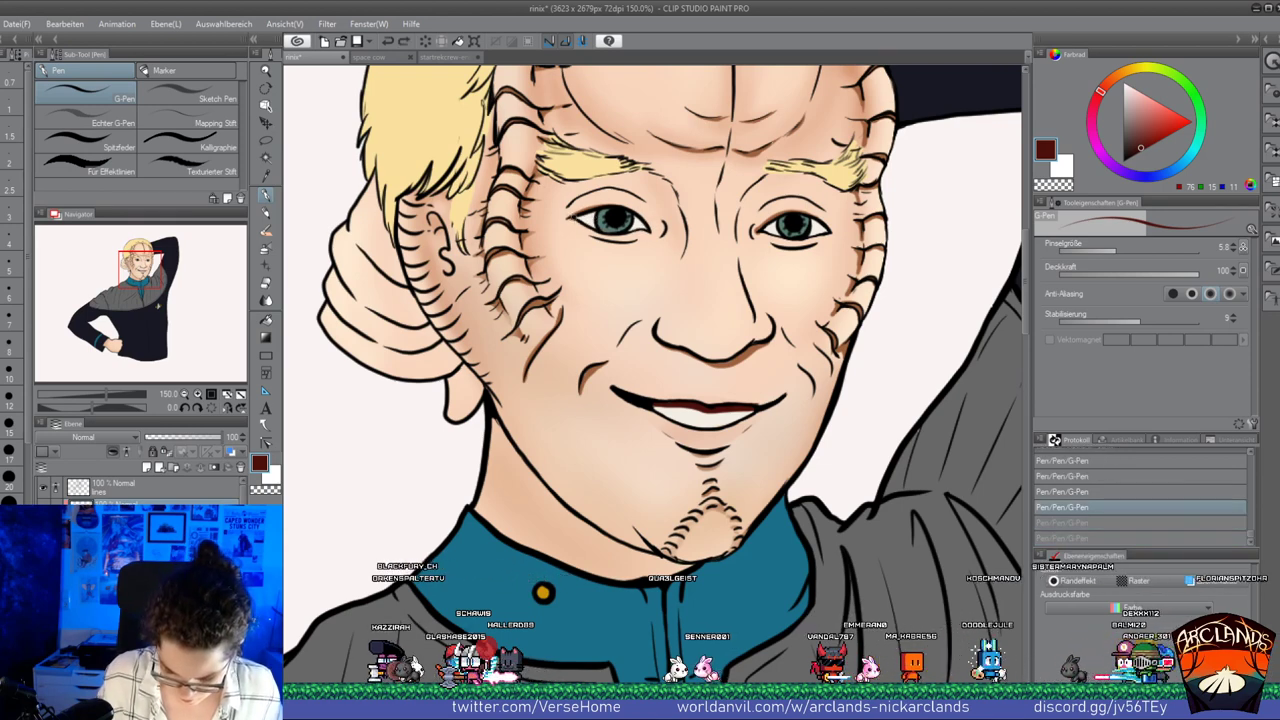
left_click_drag(577, 216, 604, 209)
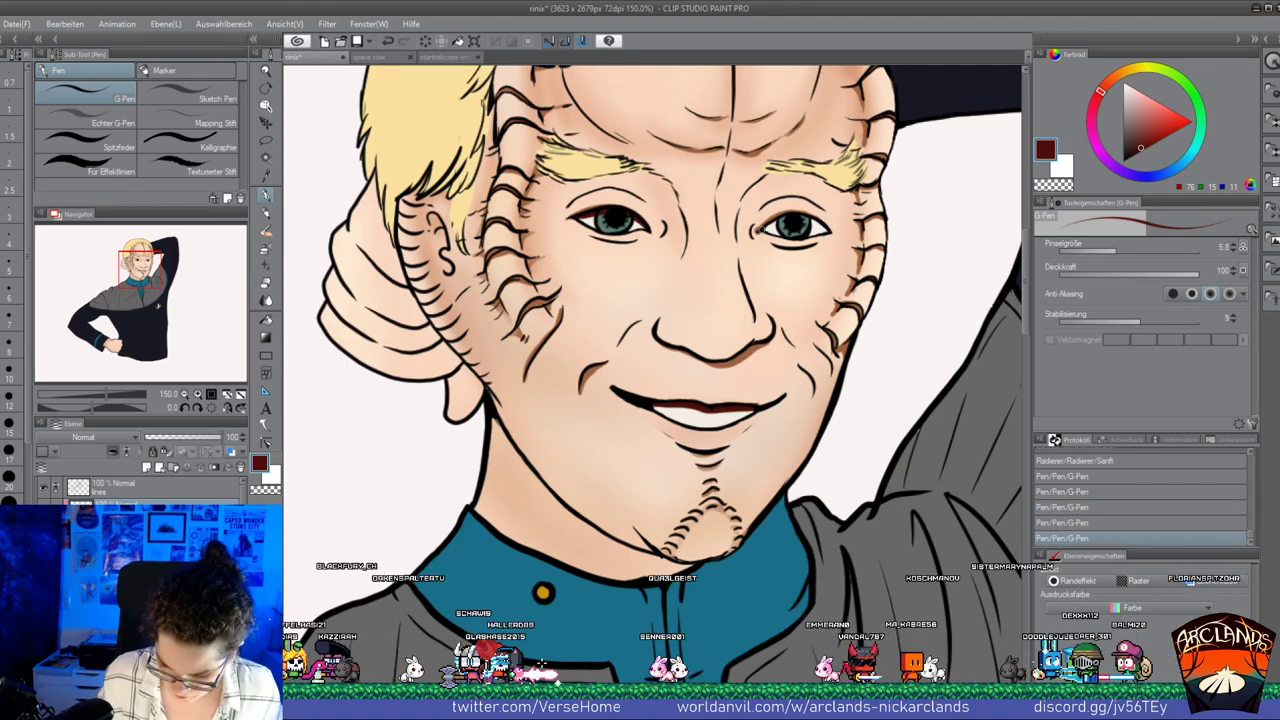
left_click_drag(828, 232, 814, 220)
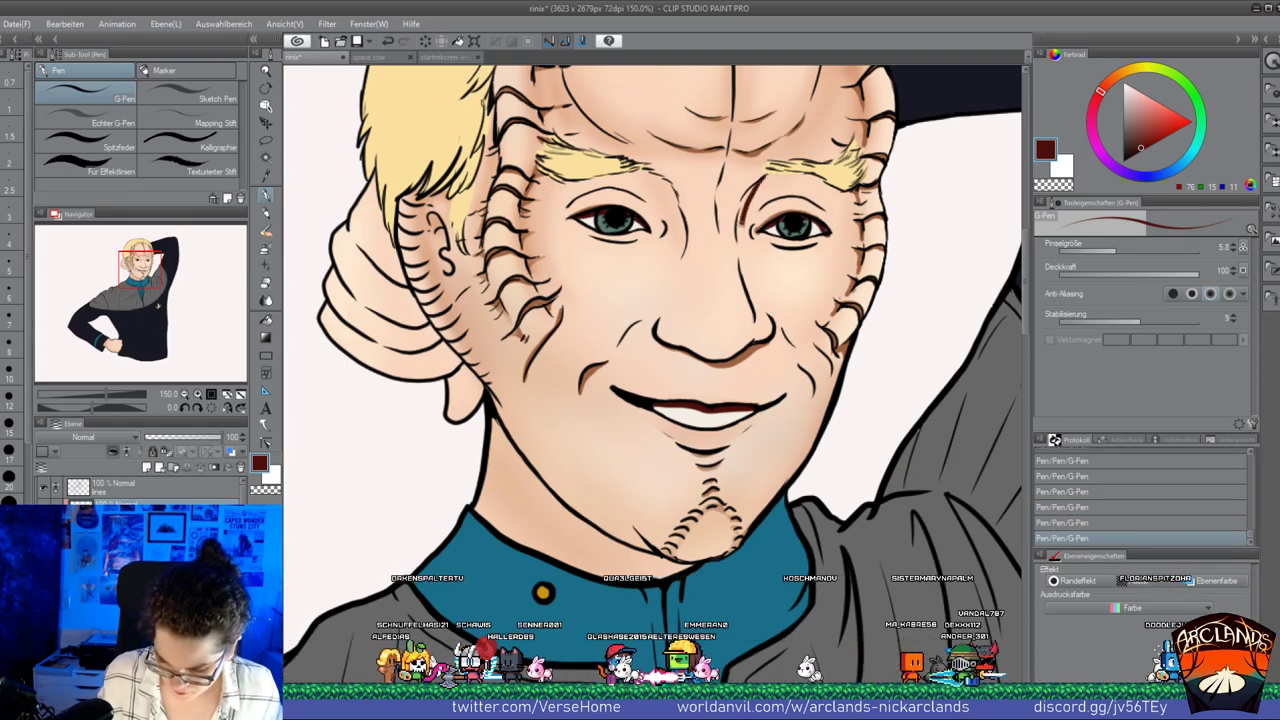
left_click_drag(757, 185, 740, 239)
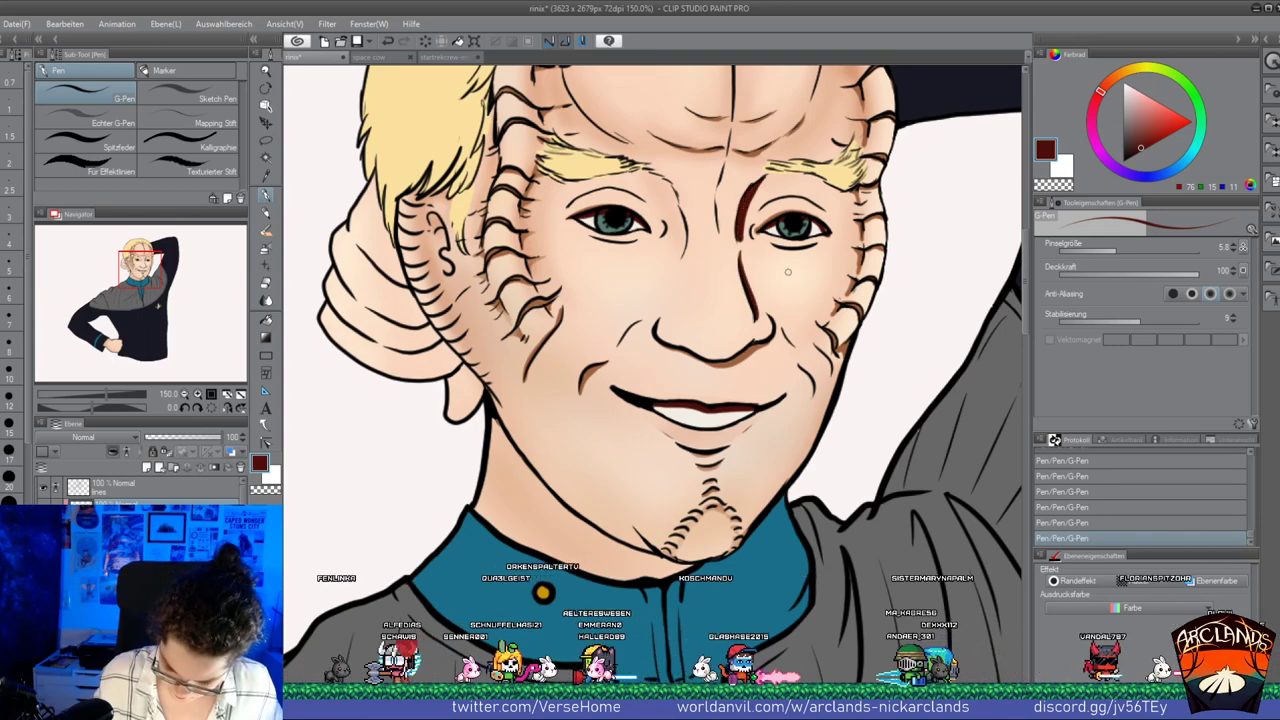
Set the shadow layer's blending mode to Multiply and lower its opacity to about 24%
left_click_drag(187, 437, 181, 437)
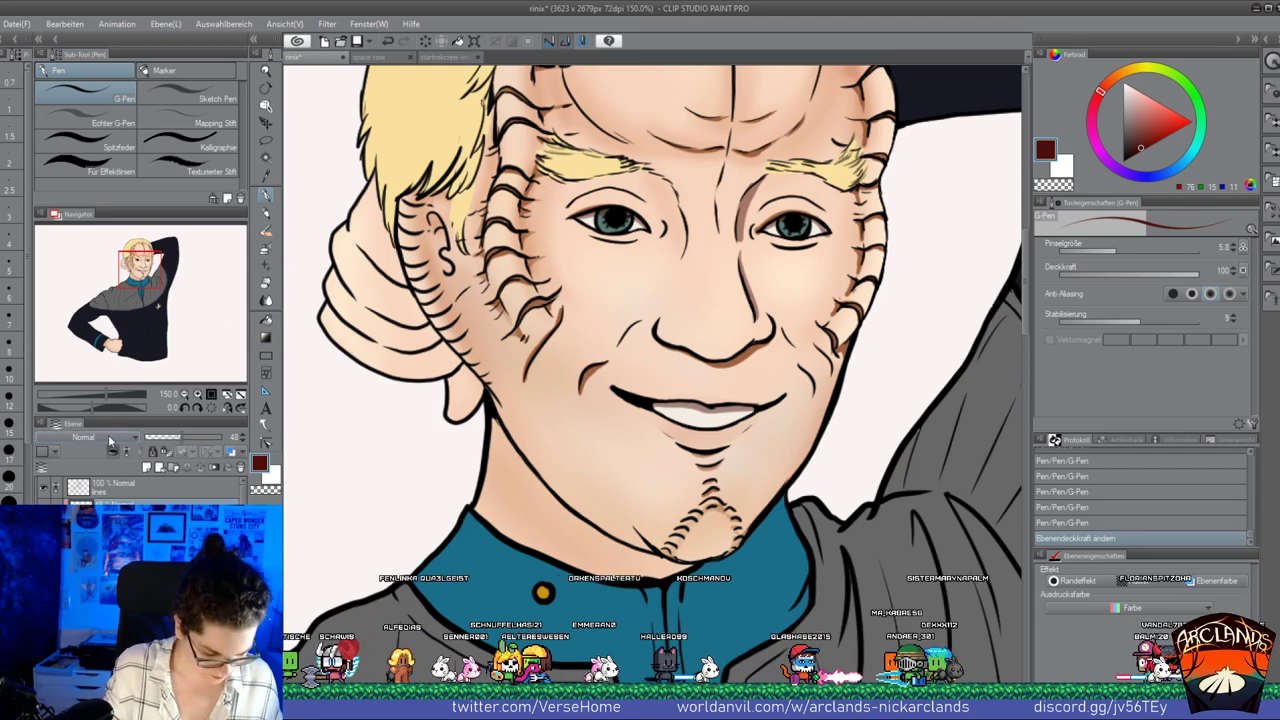
left_click(109, 119)
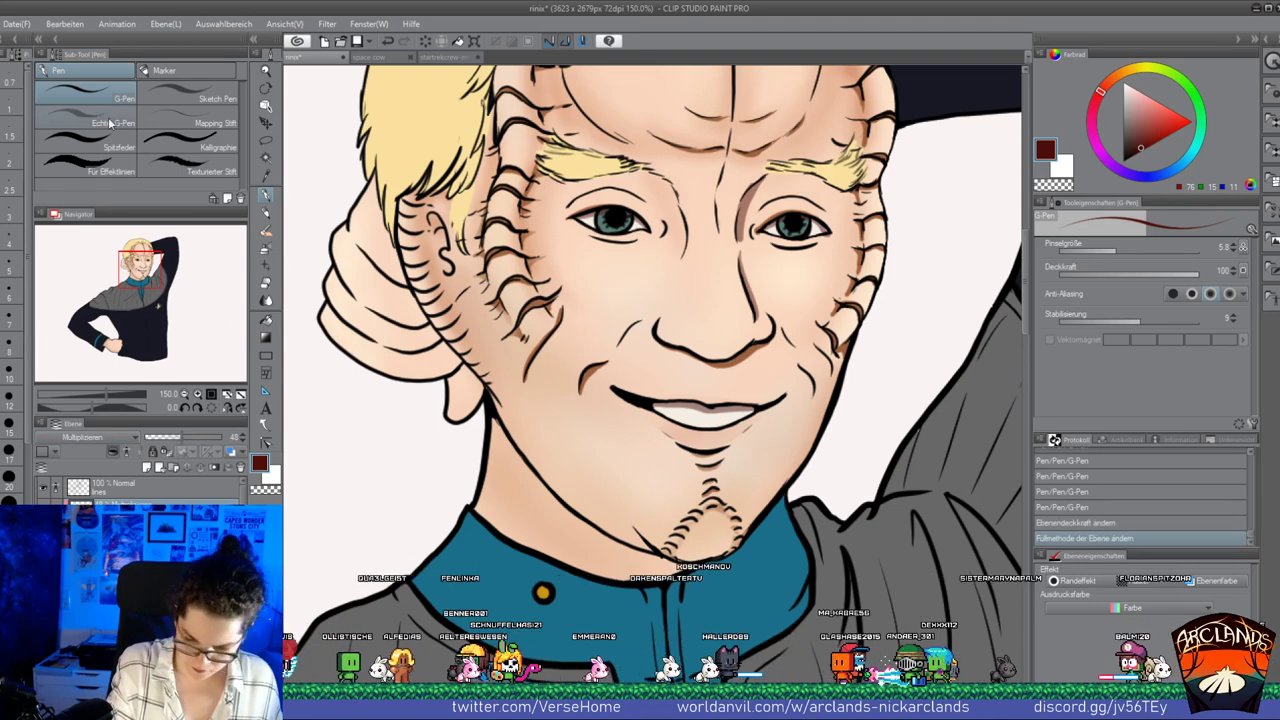
left_click(168, 439)
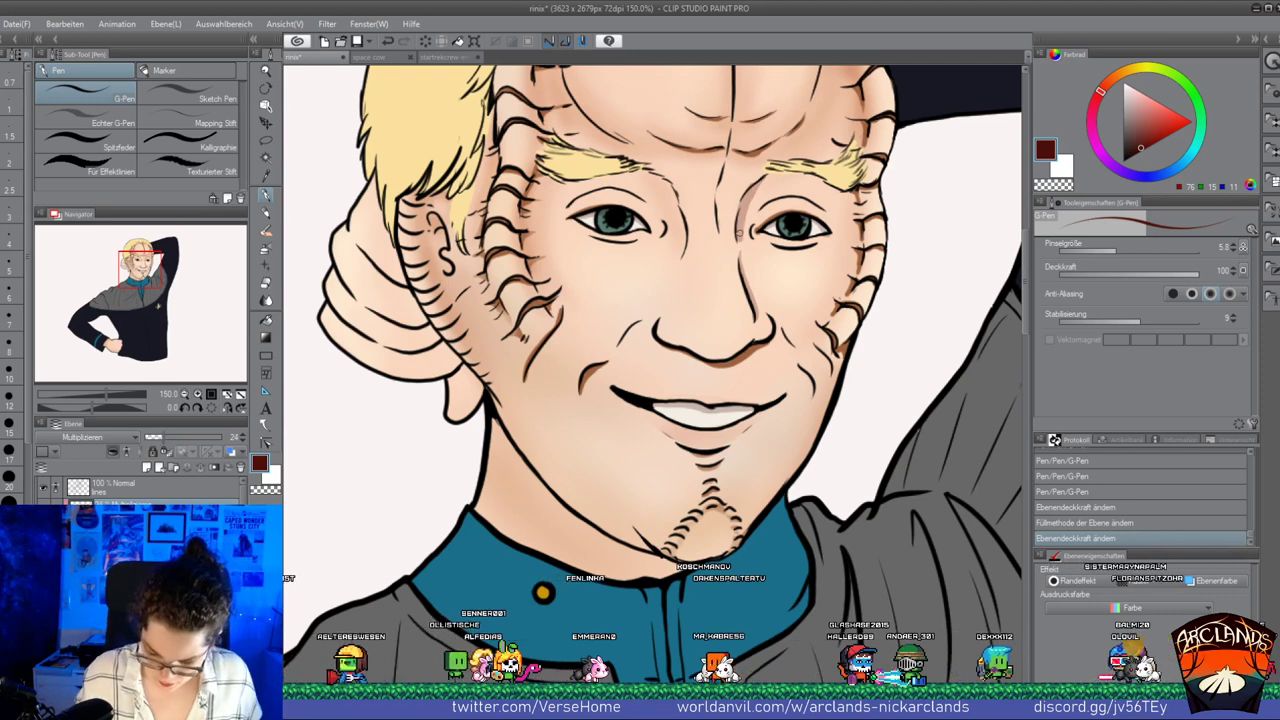
Draw dark red G-Pen shadows around the nose bridge, brow, ear and side ridges, softening the cheek crease with the soft eraser
mouse_move(739, 233)
left_mouse_down()
mouse_move(741, 264)
mouse_move(744, 204)
mouse_move(776, 177)
left_mouse_up()
left_click_drag(762, 187, 785, 175)
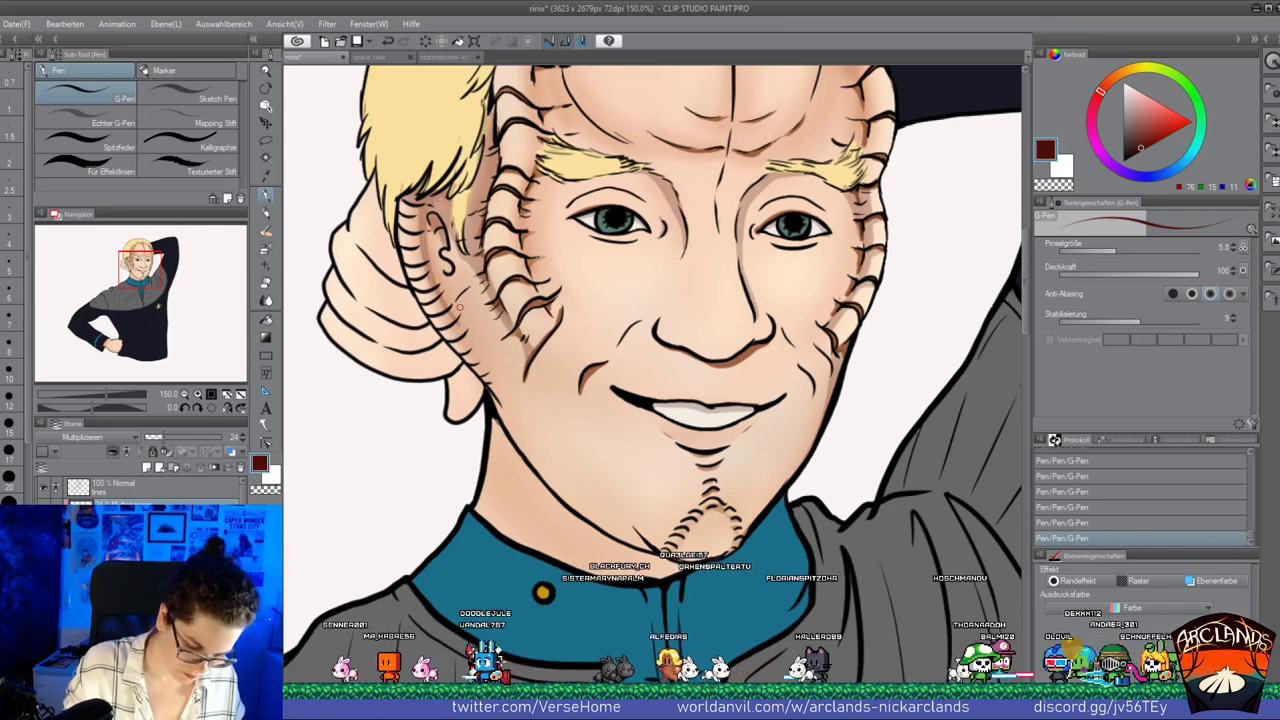
key("e")
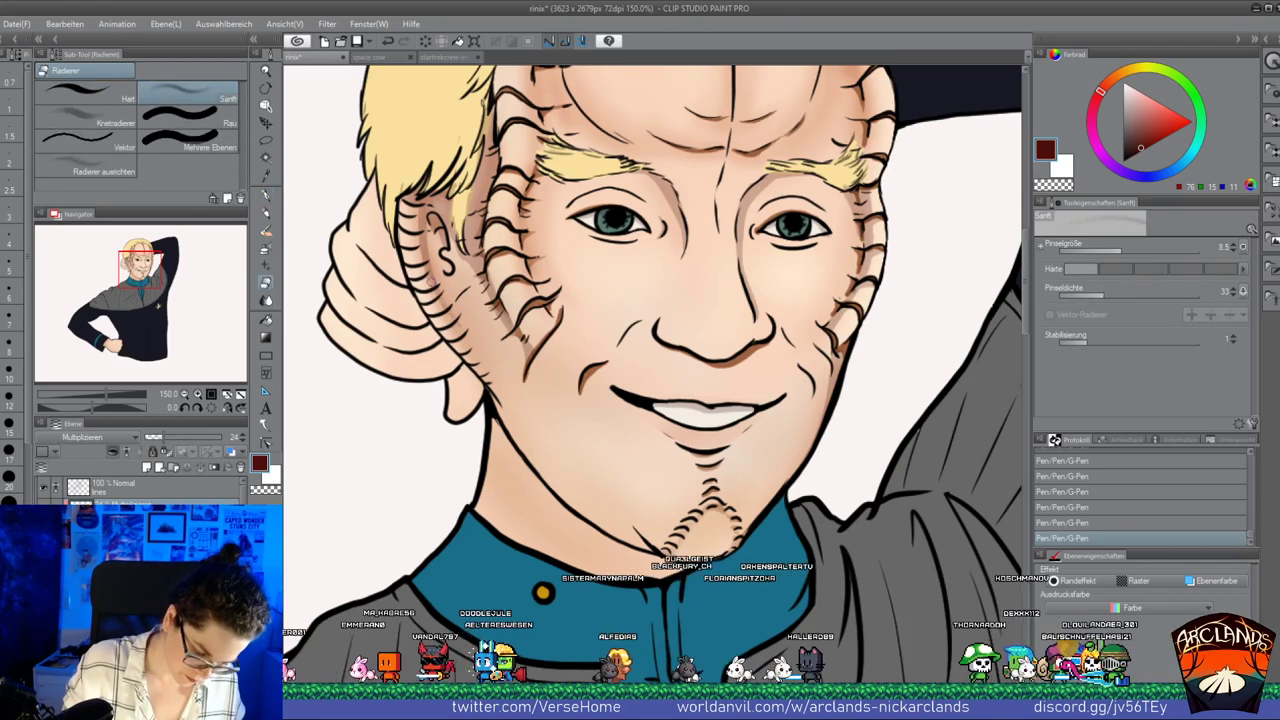
left_click_drag(588, 388, 604, 369)
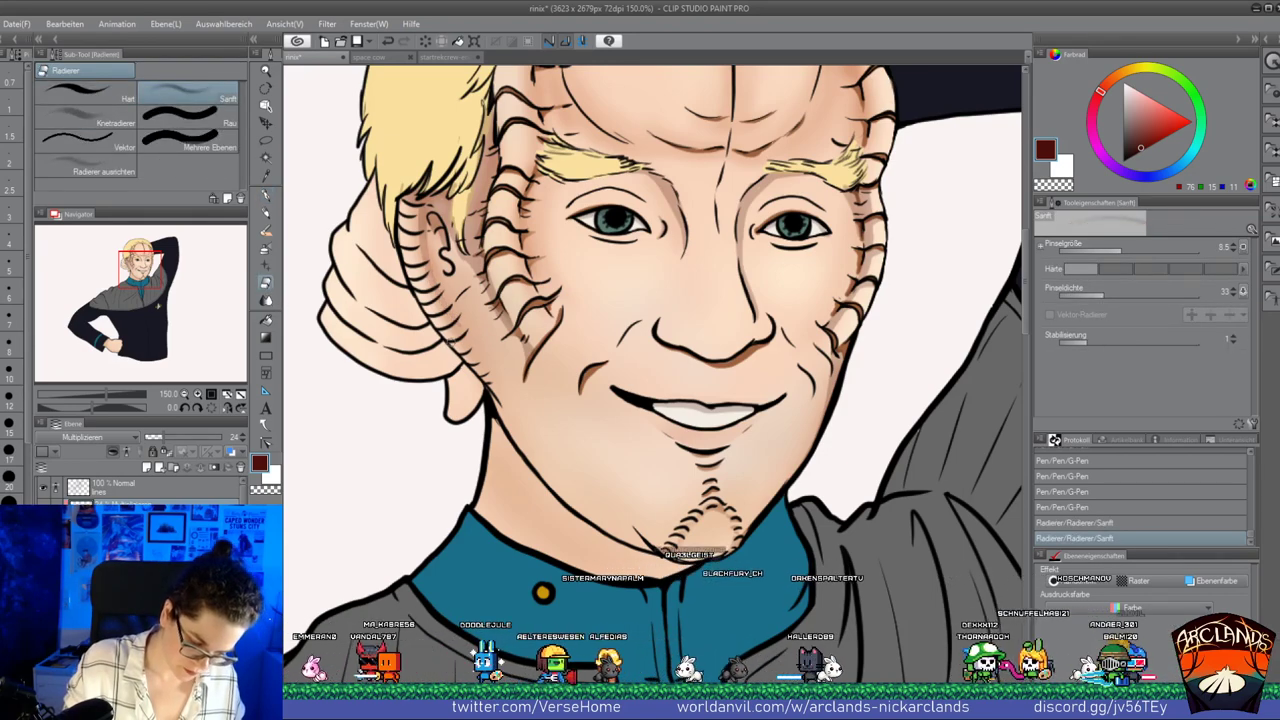
Enlarge the G-Pen to about size 10.8 and draw the shadow cast on the neck beneath the jawline
scroll(517, 419, "down", 2)
key("p")
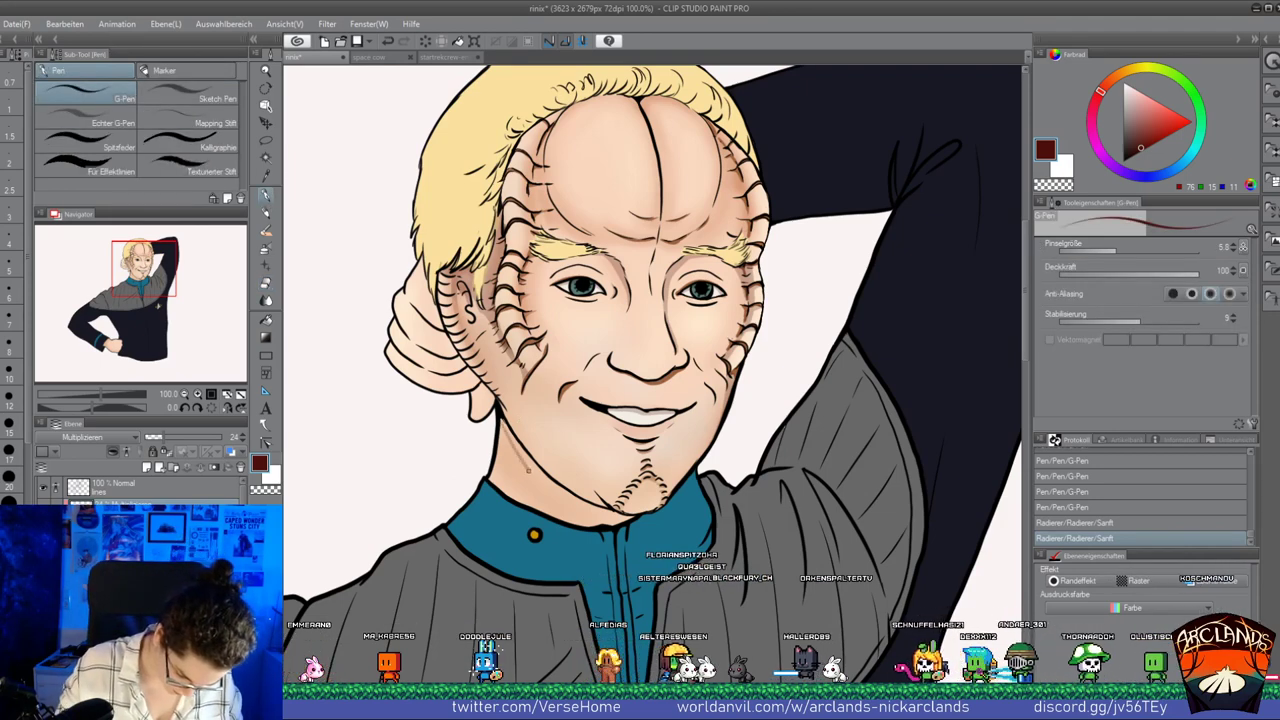
left_click_drag(567, 511, 602, 527)
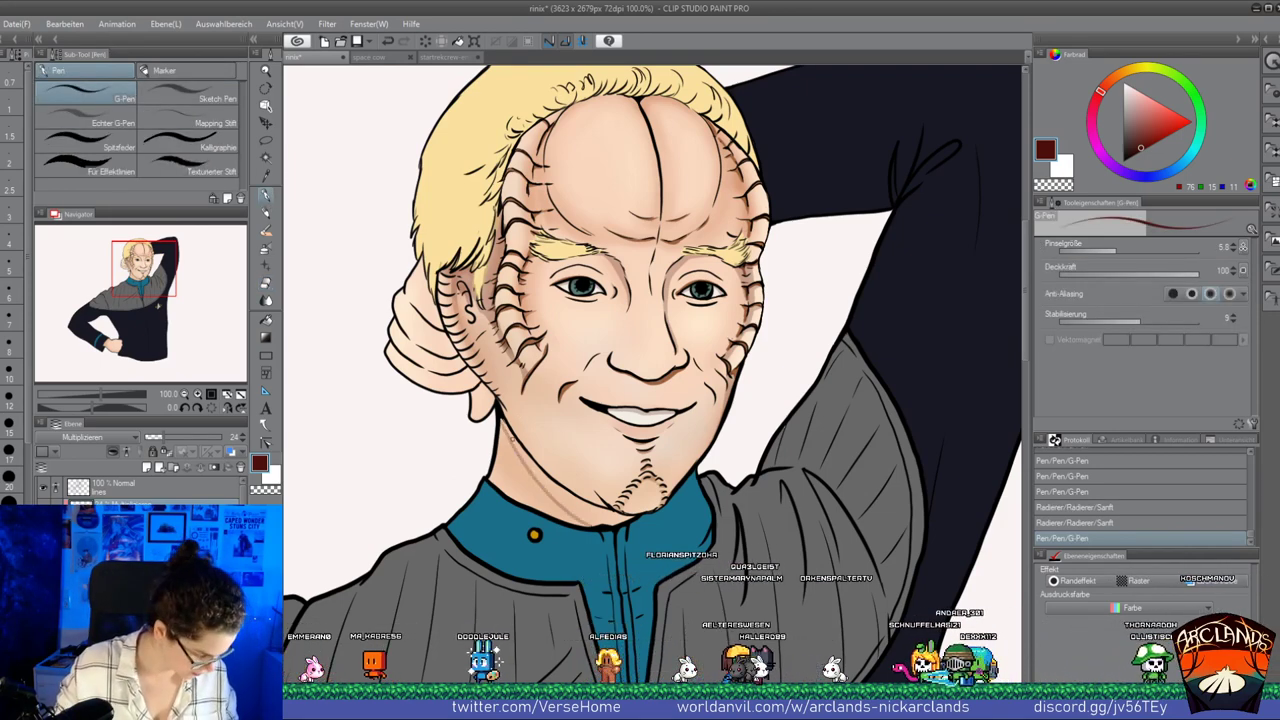
key("bracketright")
key("bracketright")
key("bracketright")
key("bracketright")
mouse_move(506, 430)
left_mouse_down()
mouse_move(575, 512)
mouse_move(557, 490)
mouse_move(612, 522)
left_mouse_up()
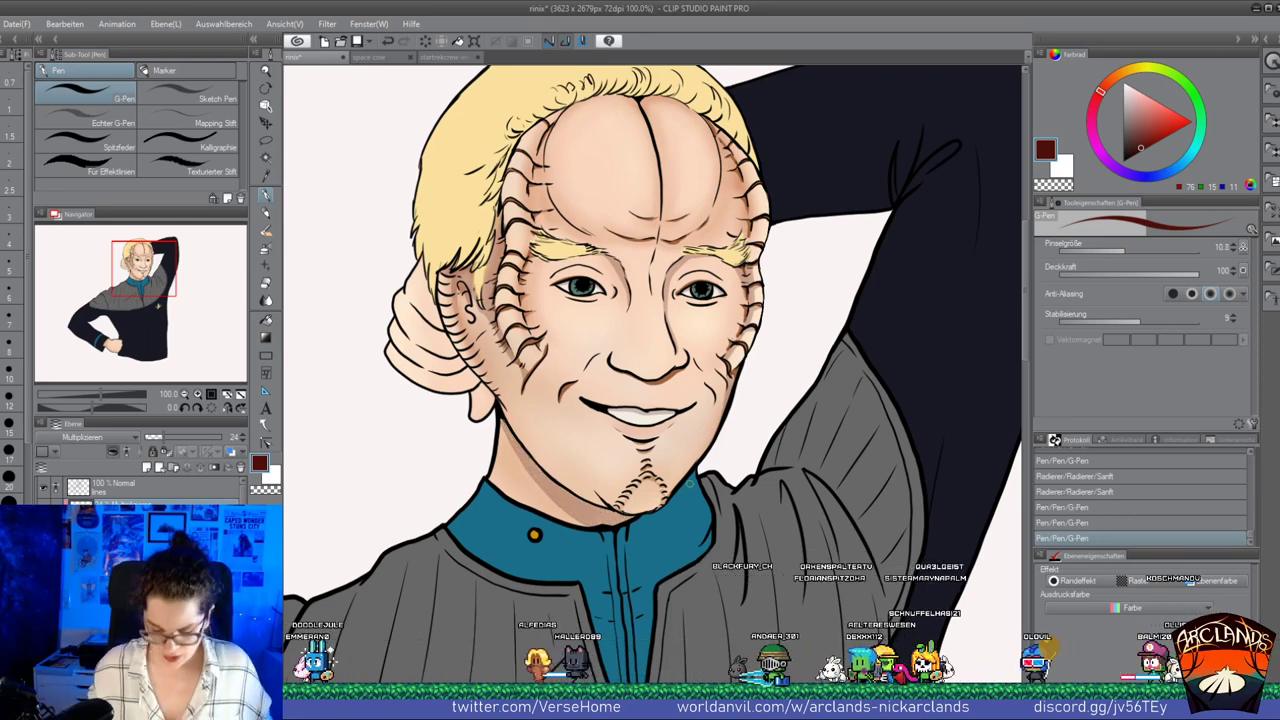
Draw G-Pen shadow strokes on the hair above the ear and soften them with the soft eraser at size 36.3
mouse_move(474, 392)
left_mouse_down()
mouse_move(479, 416)
mouse_move(456, 358)
left_mouse_up()
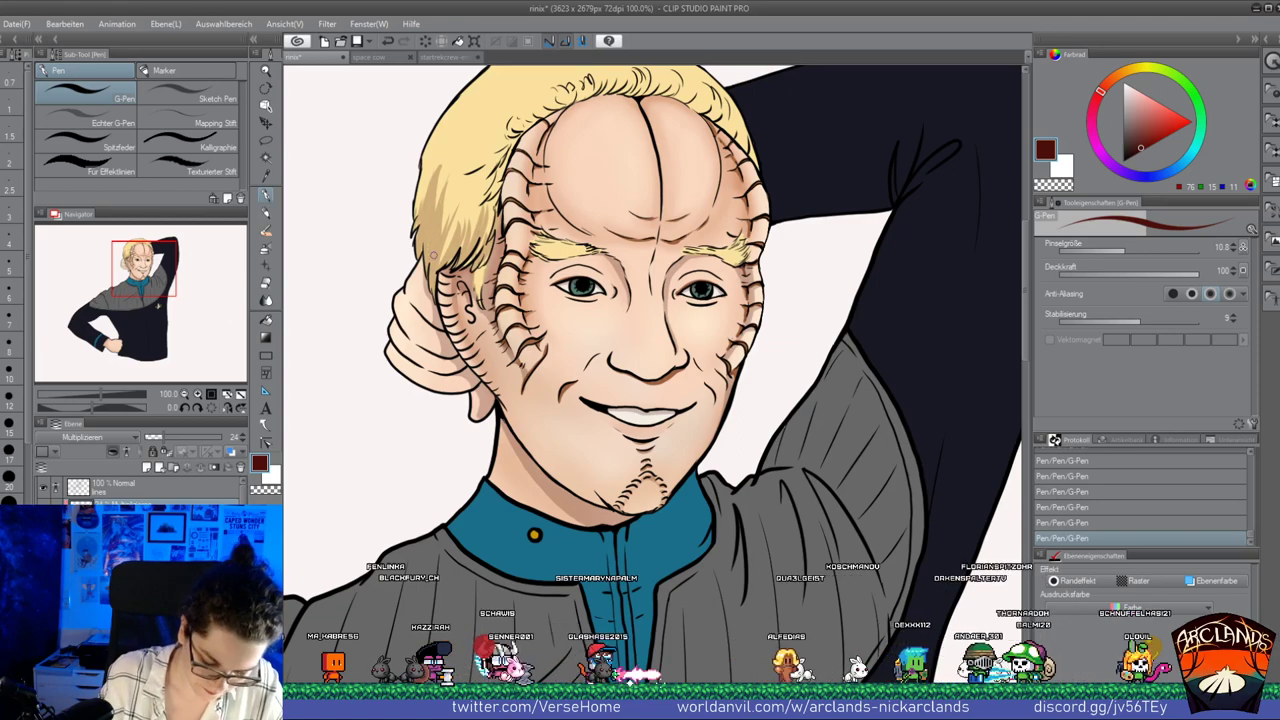
left_click(266, 247)
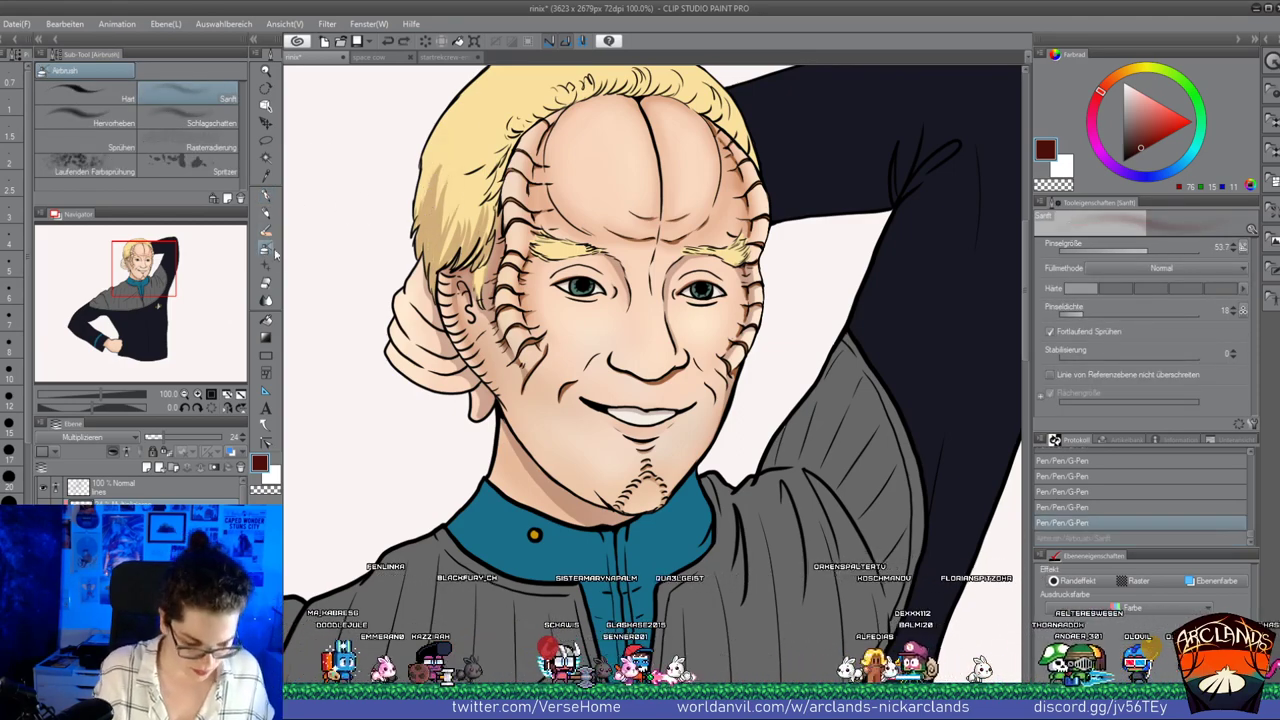
key("e")
key("]")
key("]")
key("]")
key("]")
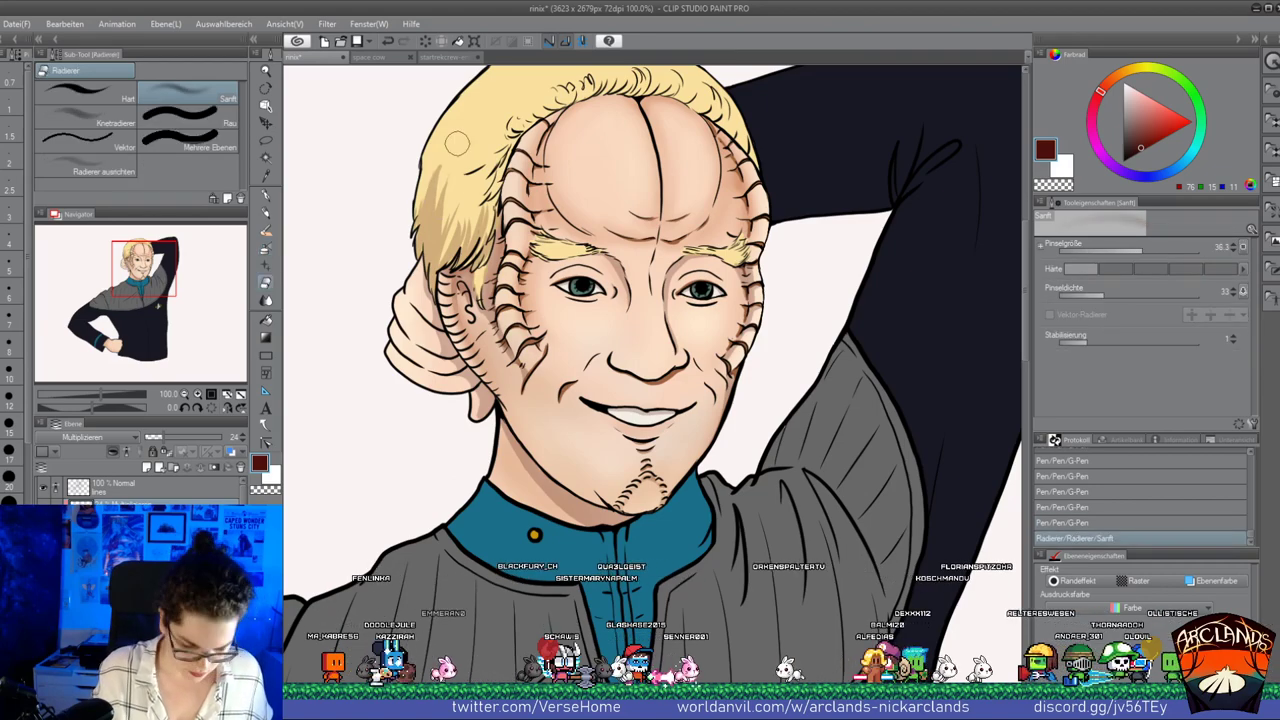
mouse_move(457, 140)
left_mouse_down()
mouse_move(433, 203)
mouse_move(473, 170)
mouse_move(474, 229)
mouse_move(454, 160)
mouse_move(446, 240)
left_mouse_up()
Add further G-Pen shadow strokes to the hair and forehead and blend them along the forehead and side ridges with the soft eraser
left_click(266, 196)
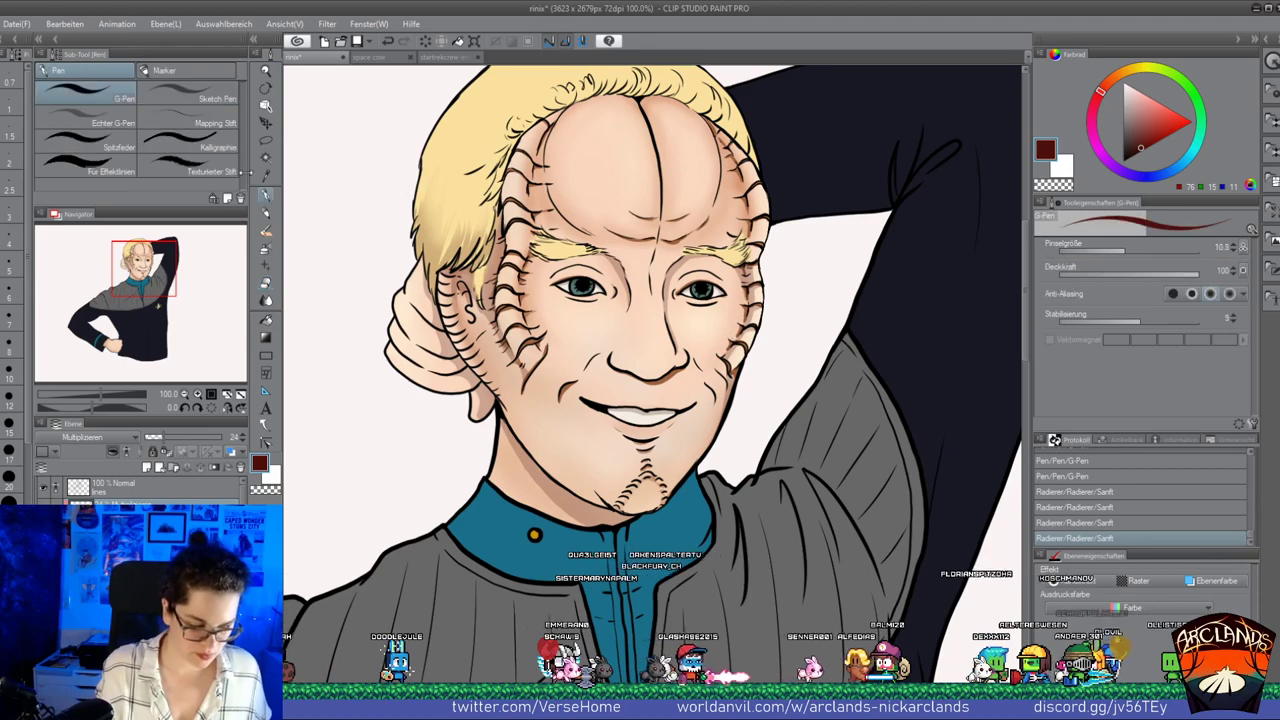
left_click_drag(142, 264, 145, 253)
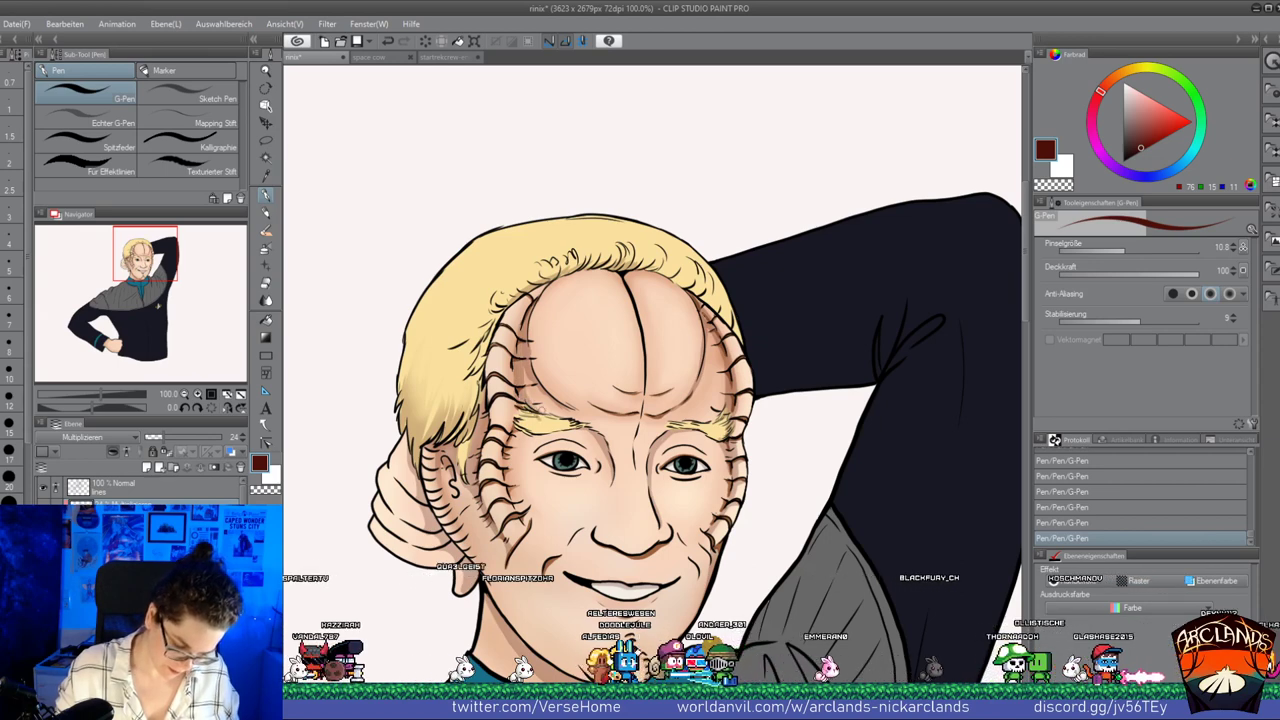
key("e")
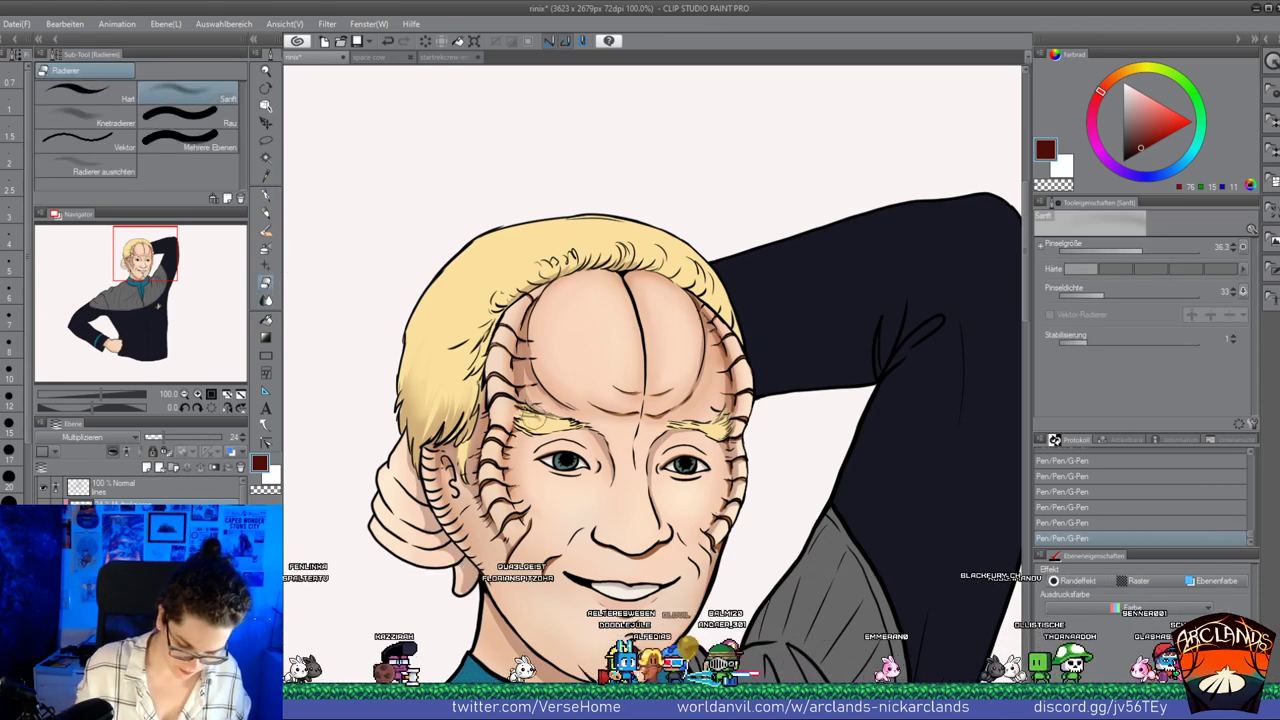
left_click_drag(532, 377, 550, 398)
left_click(671, 352)
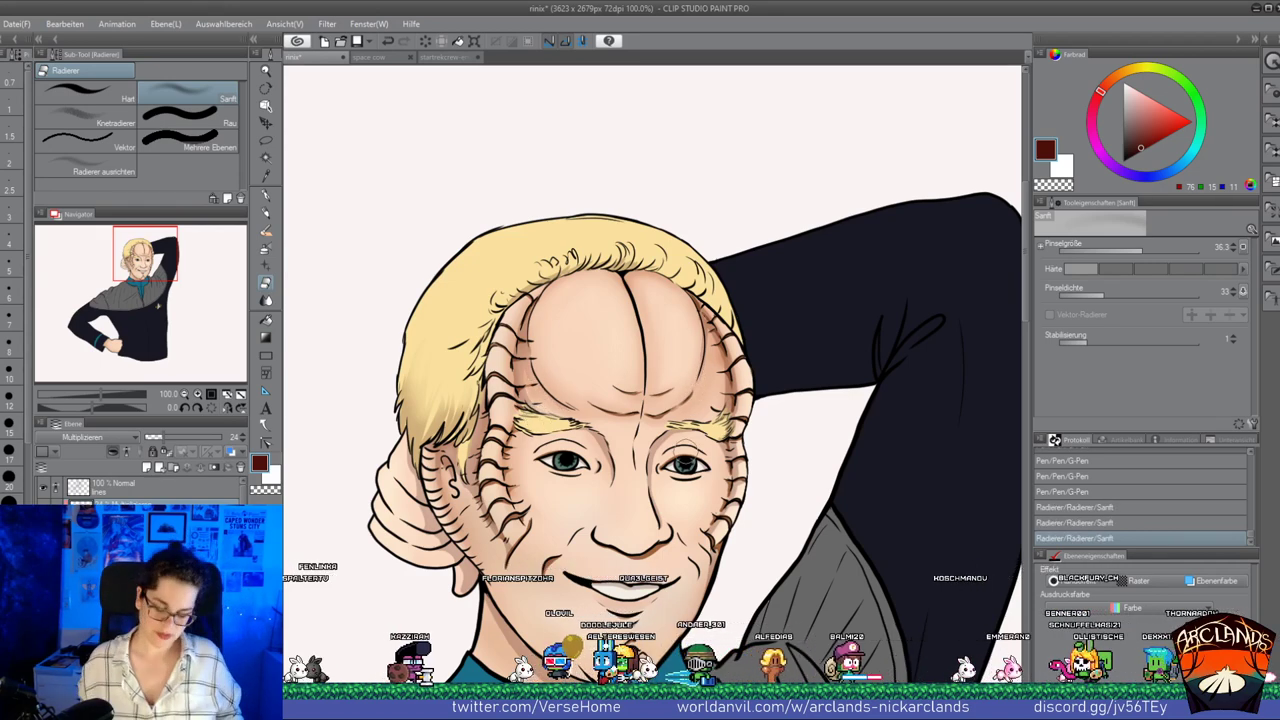
left_click_drag(702, 362, 732, 482)
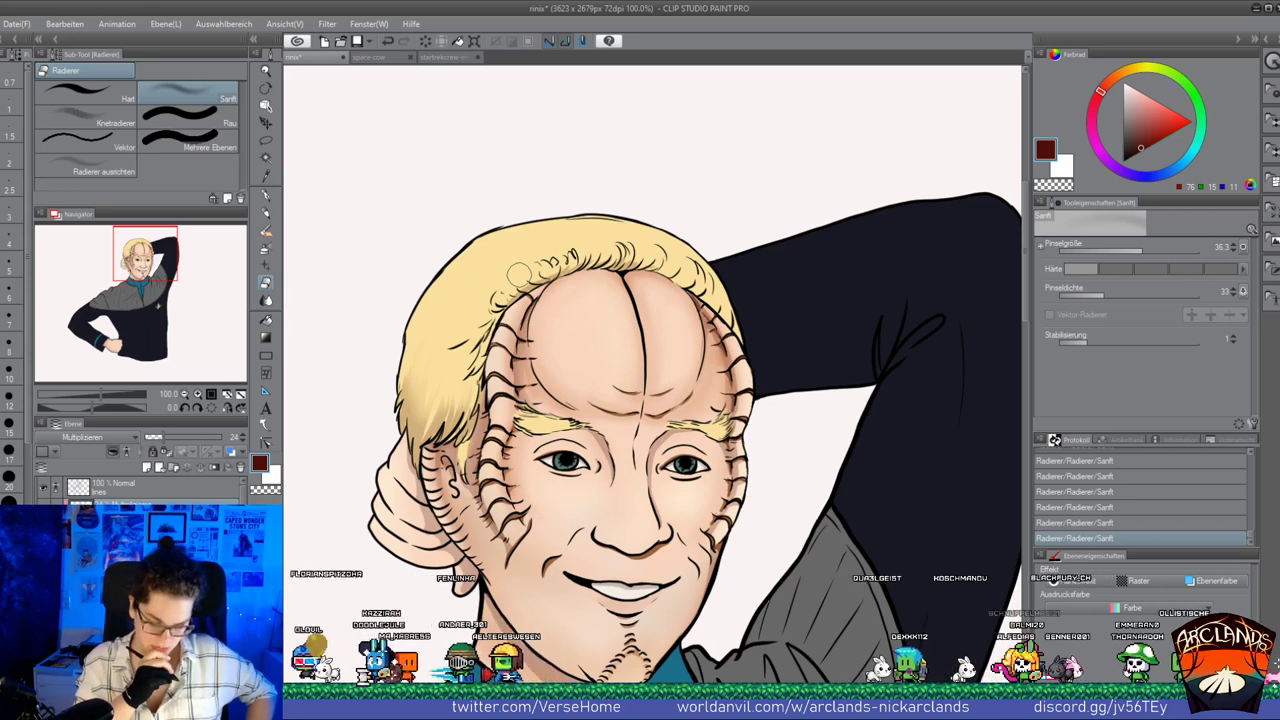
Check the whole figure, hide and re-show the colours to compare them with the line art, and save the drawing
left_click(184, 394)
left_click(184, 394)
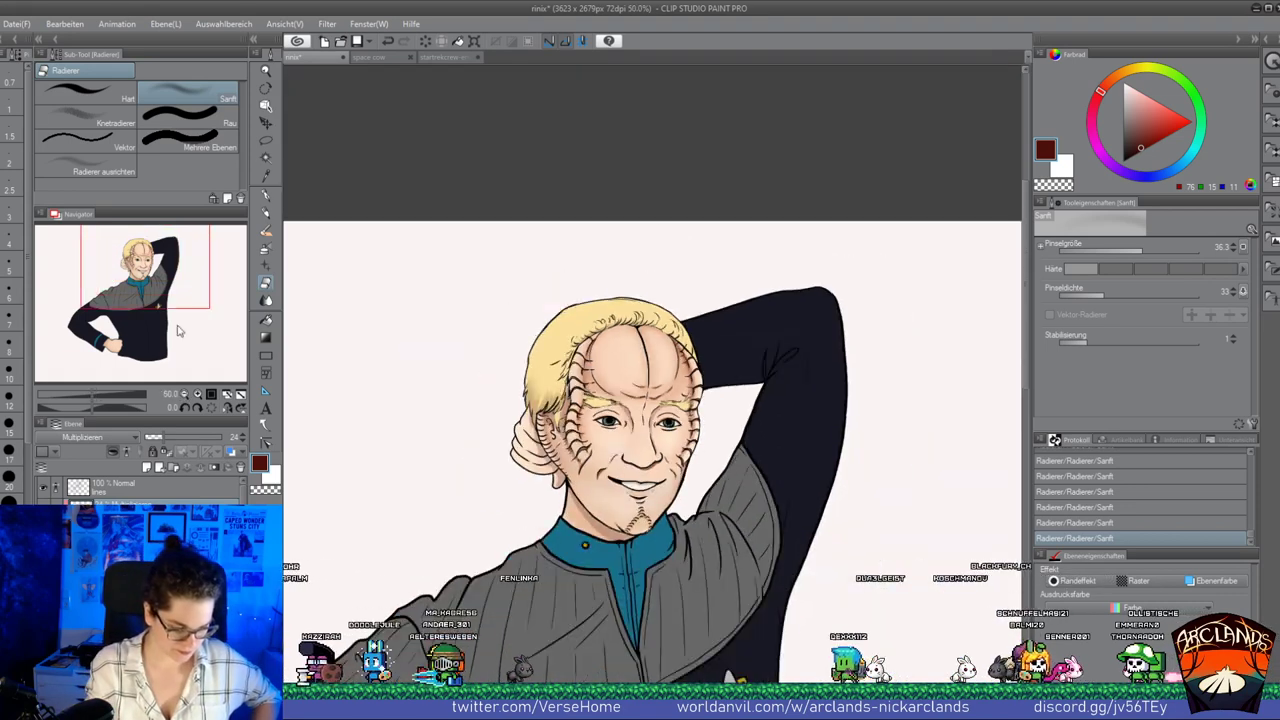
left_click_drag(171, 294, 170, 319)
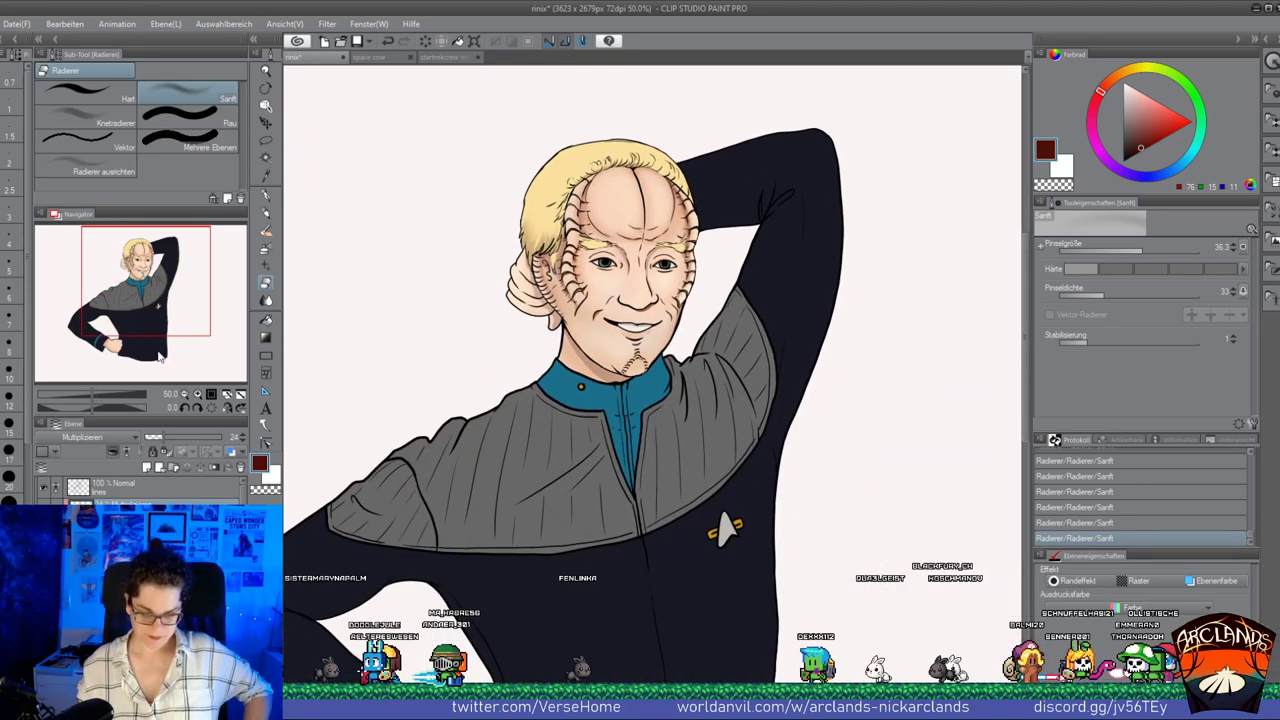
left_click(186, 486)
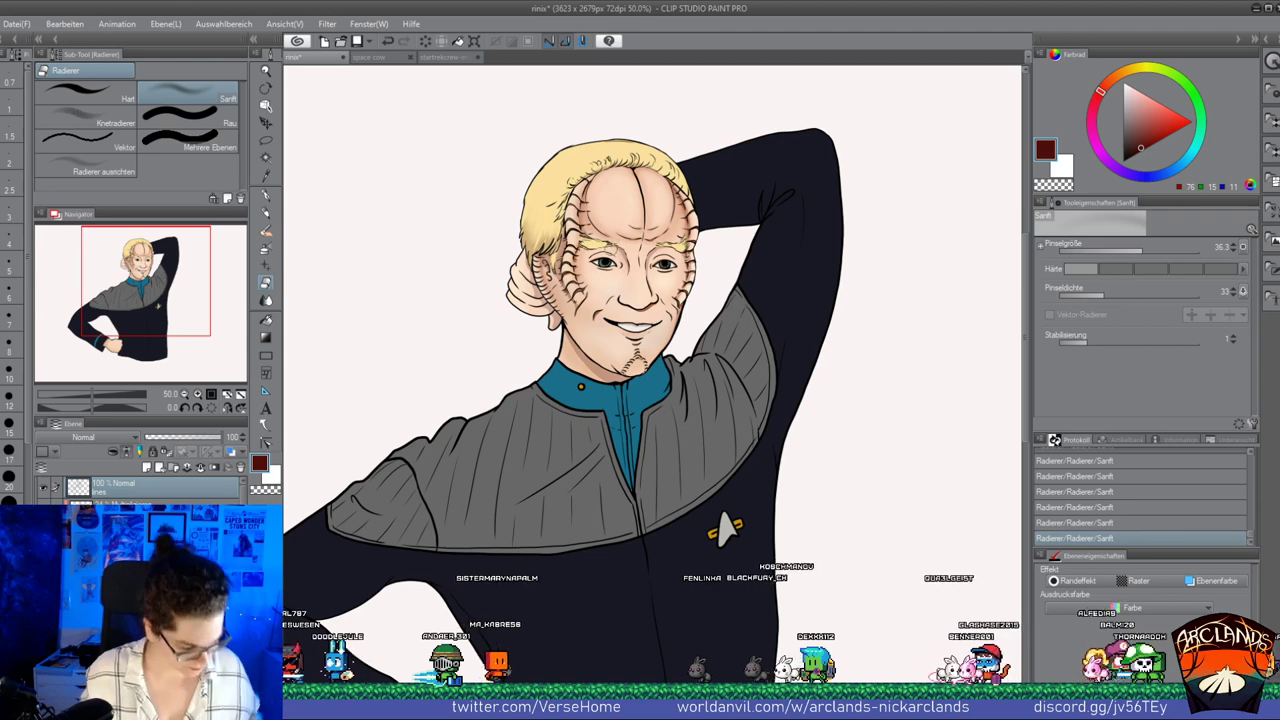
scroll(545, 323, "up", 5)
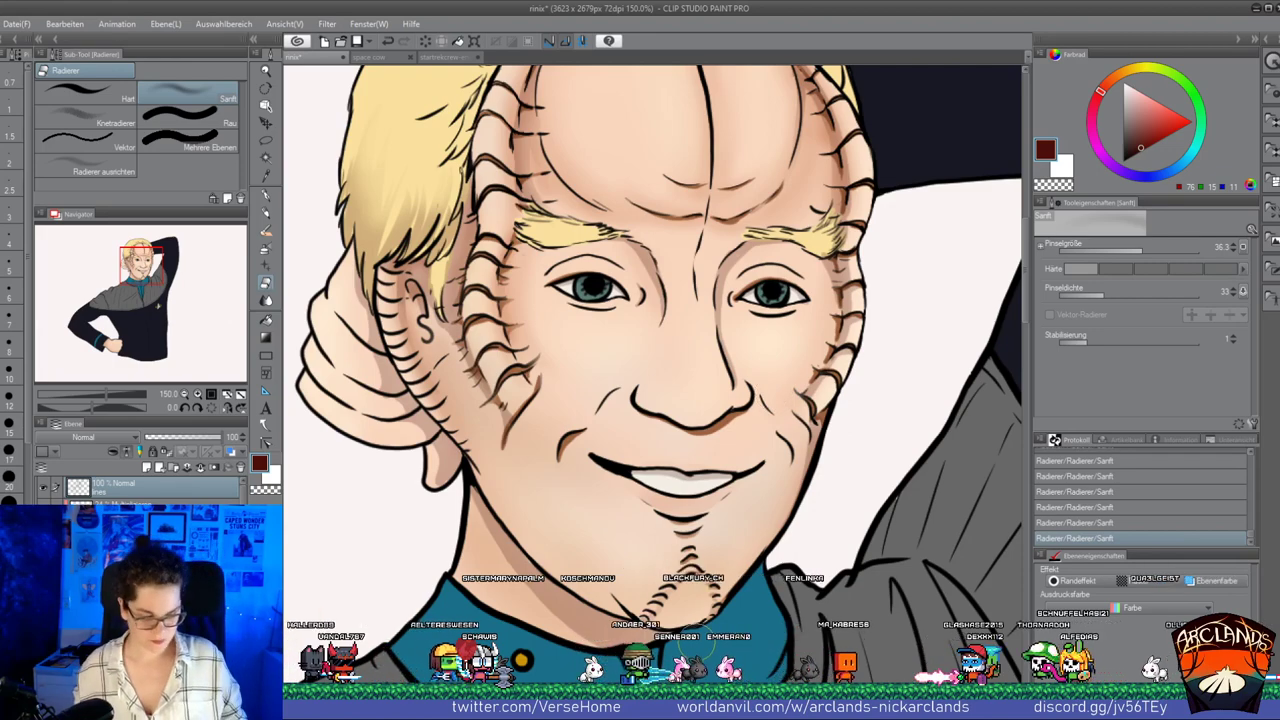
scroll(690, 640, "down", 3)
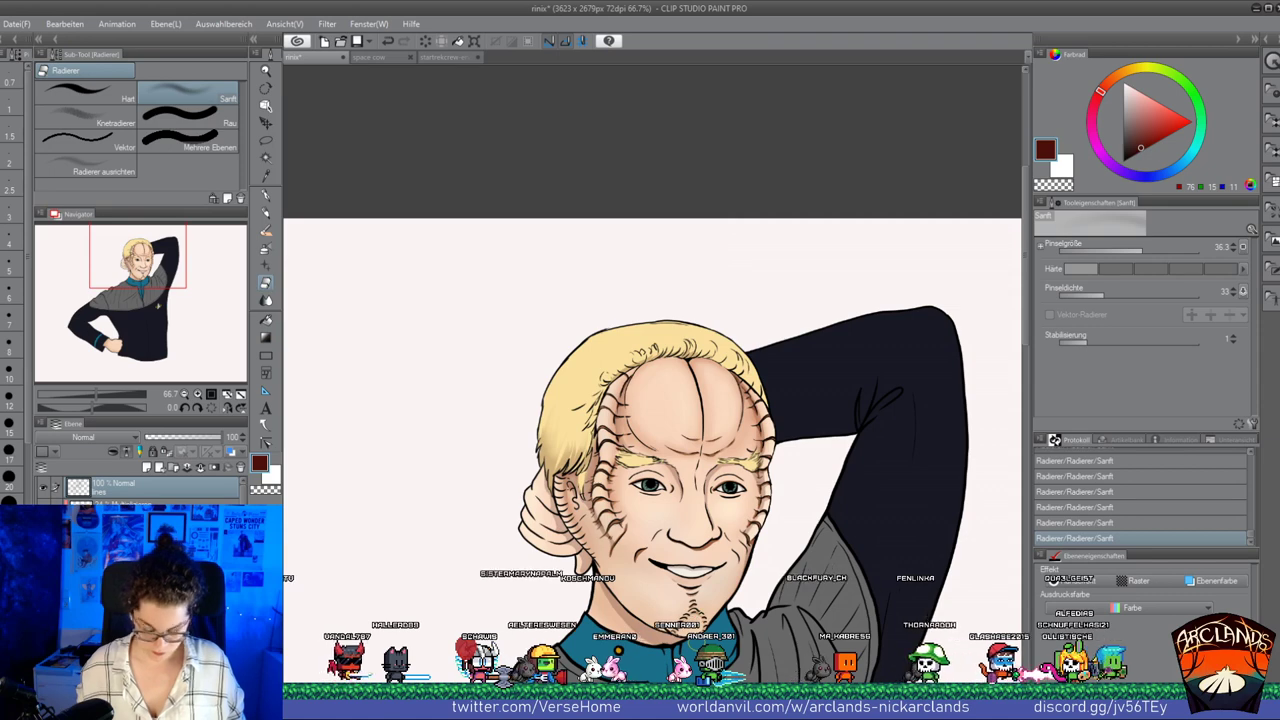
left_click(183, 396)
left_click_drag(168, 298, 174, 330)
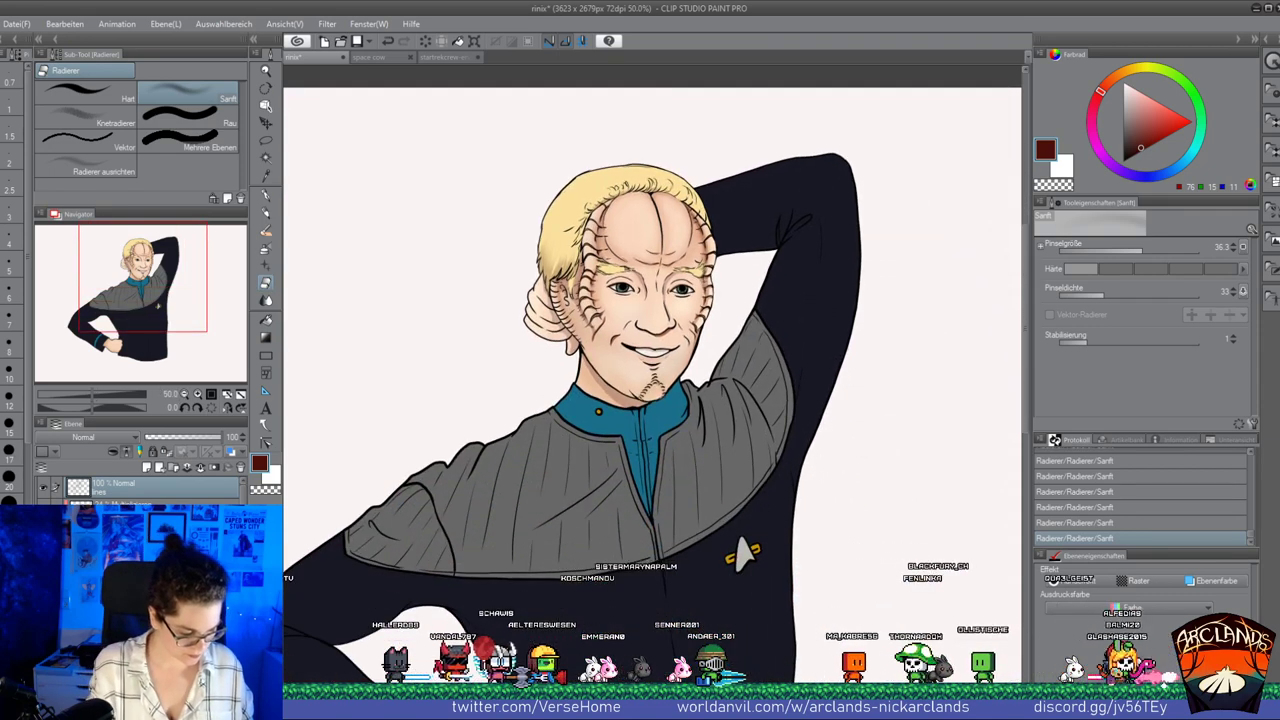
left_click(43, 525)
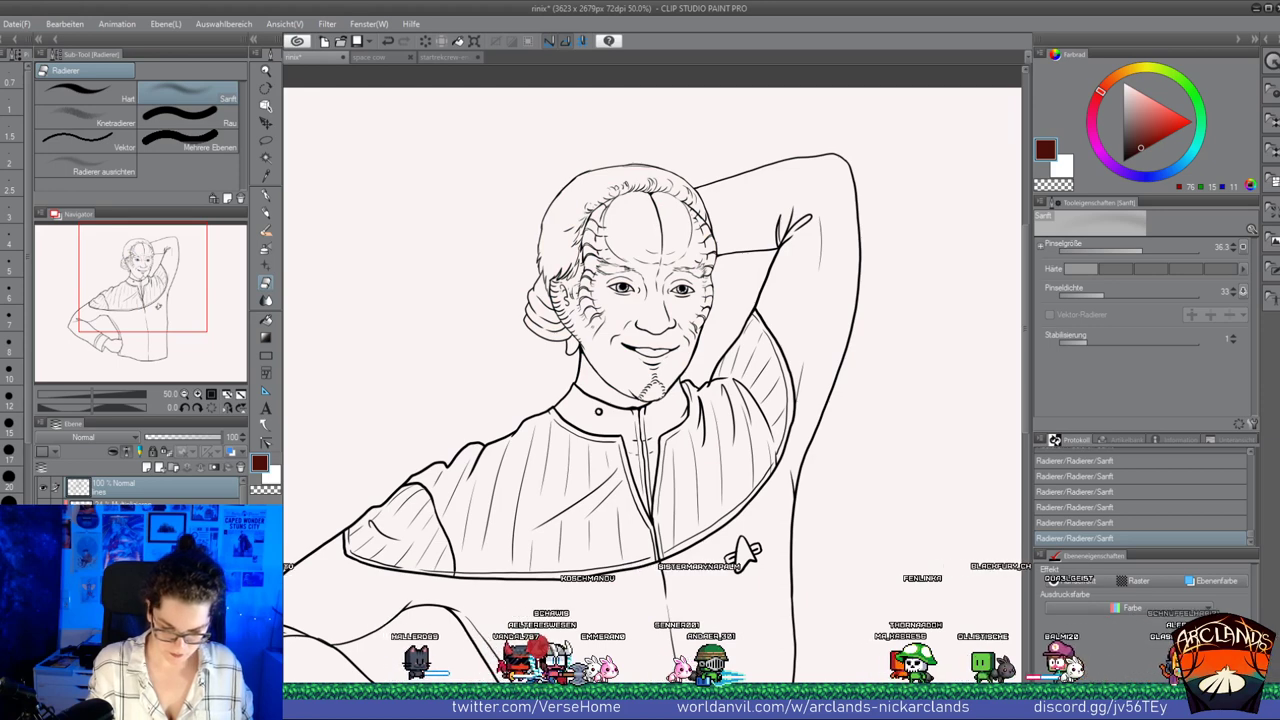
left_click(43, 525)
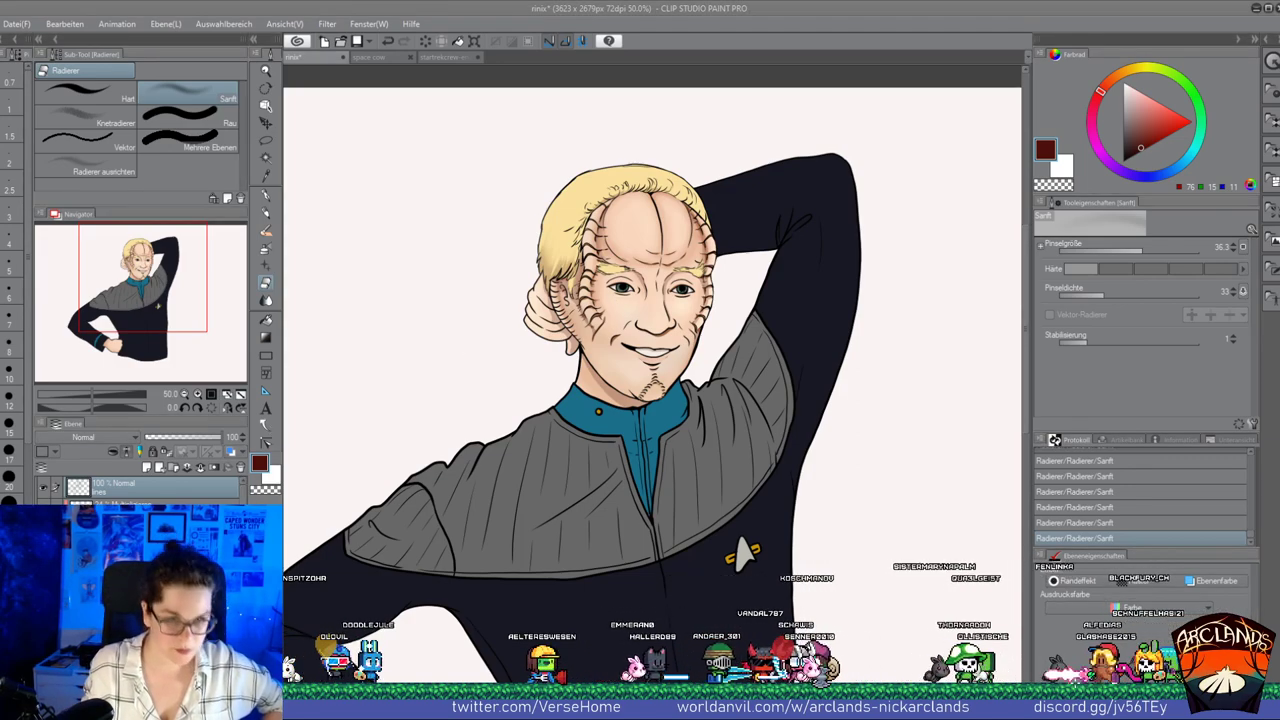
key("ctrl+s")
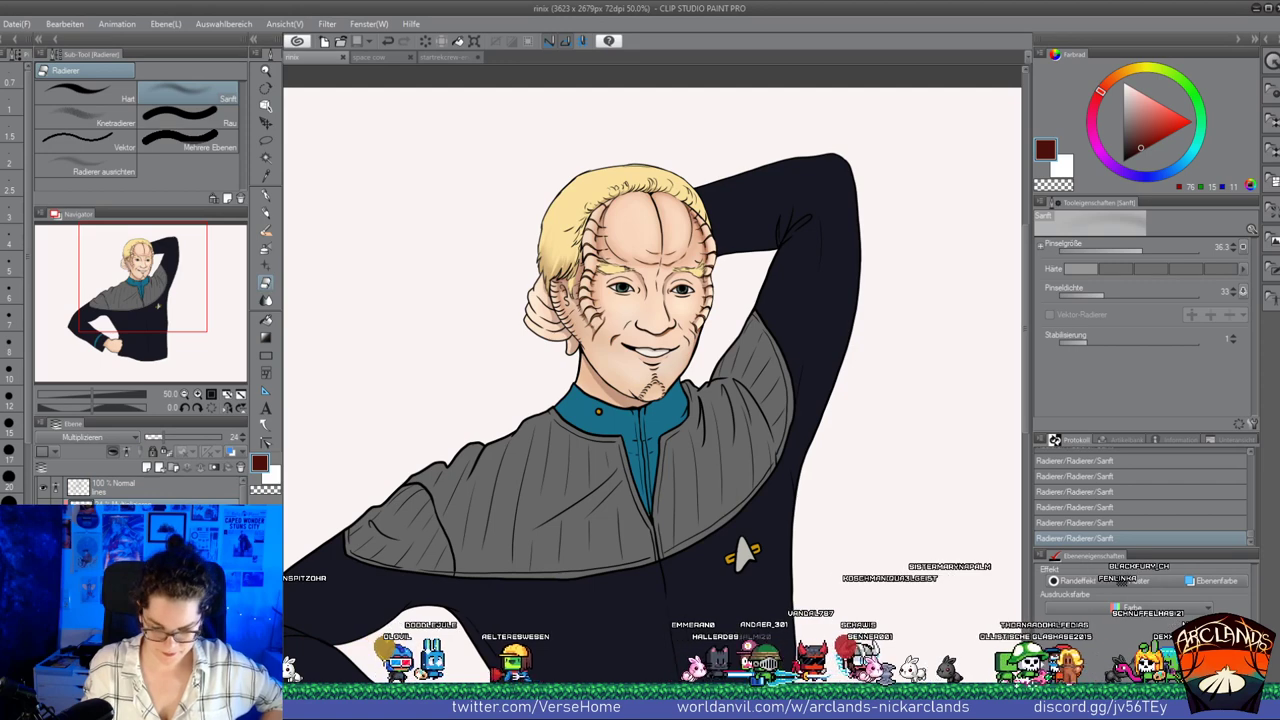
Add a new raster layer clipped to the layer below and choose a pale yellow as the drawing colour
left_click(146, 467)
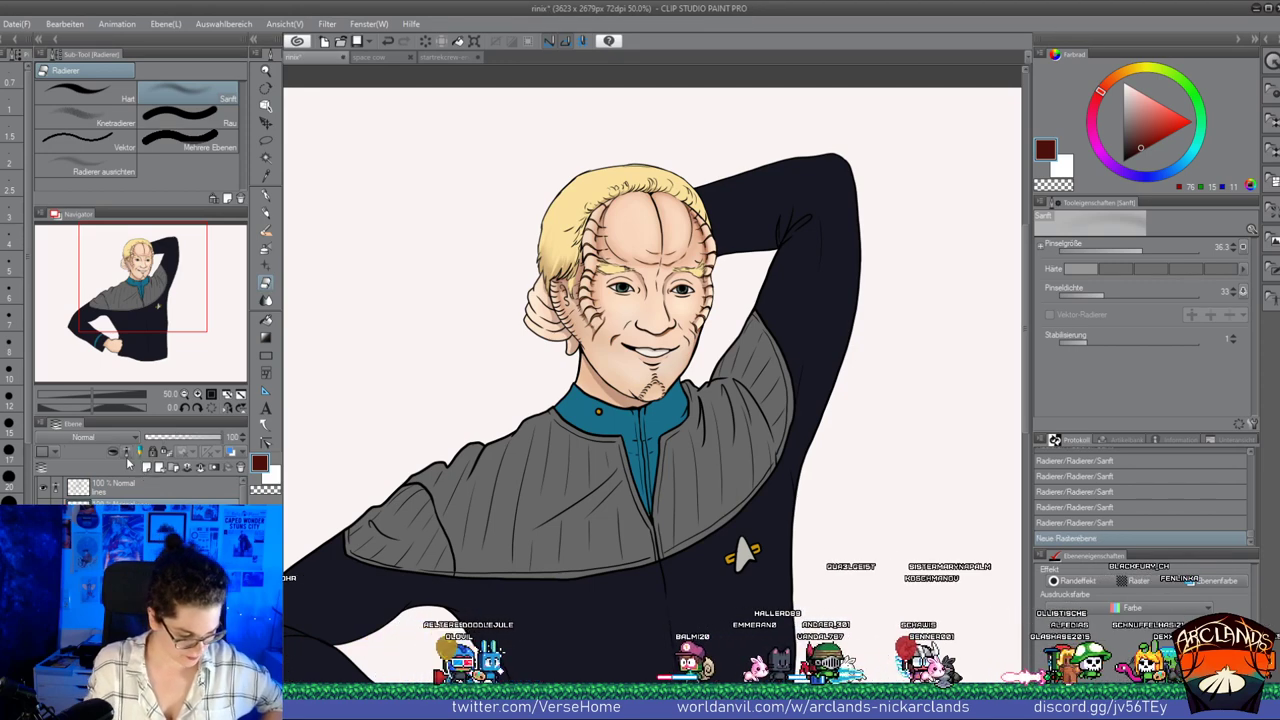
left_click(112, 451)
left_click(1151, 69)
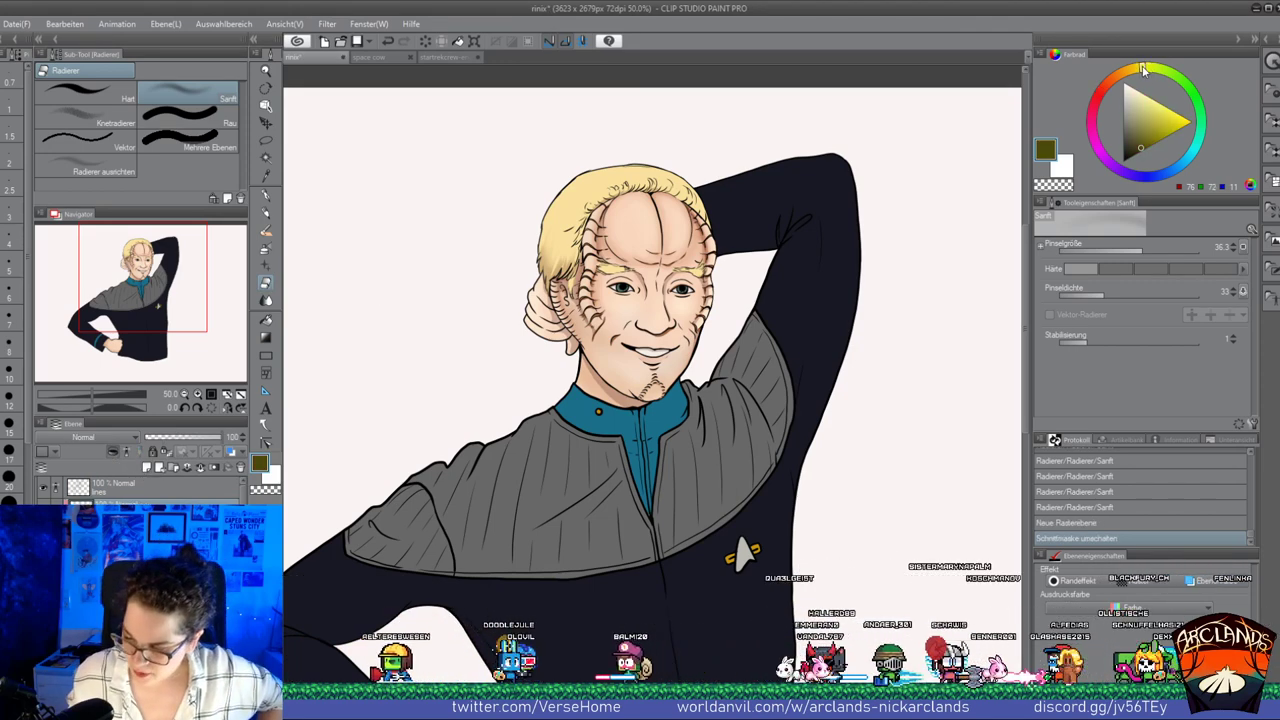
left_click(1148, 97)
left_click(1143, 70)
left_click_drag(1143, 73, 1155, 71)
left_click(1147, 95)
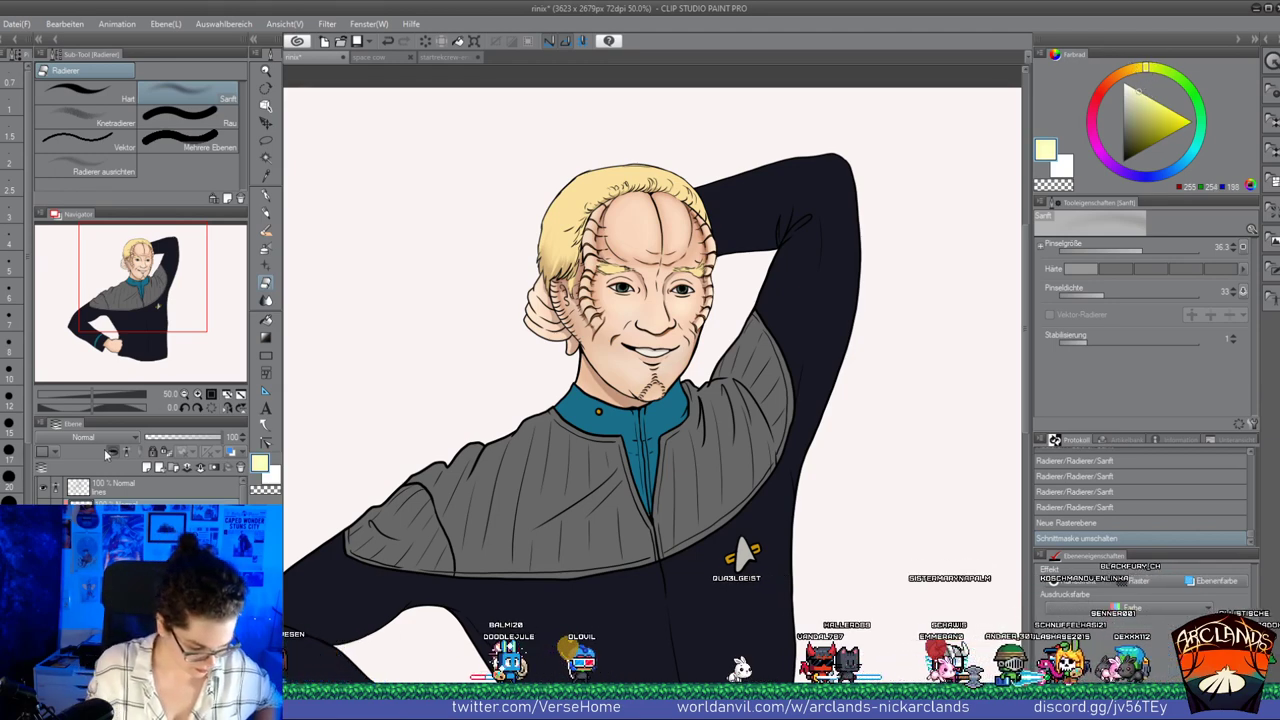
Set the new layer's blending mode to Screen (Negativ multiplizieren) and lower its opacity to about 80%
left_click(106, 438)
left_click(106, 174)
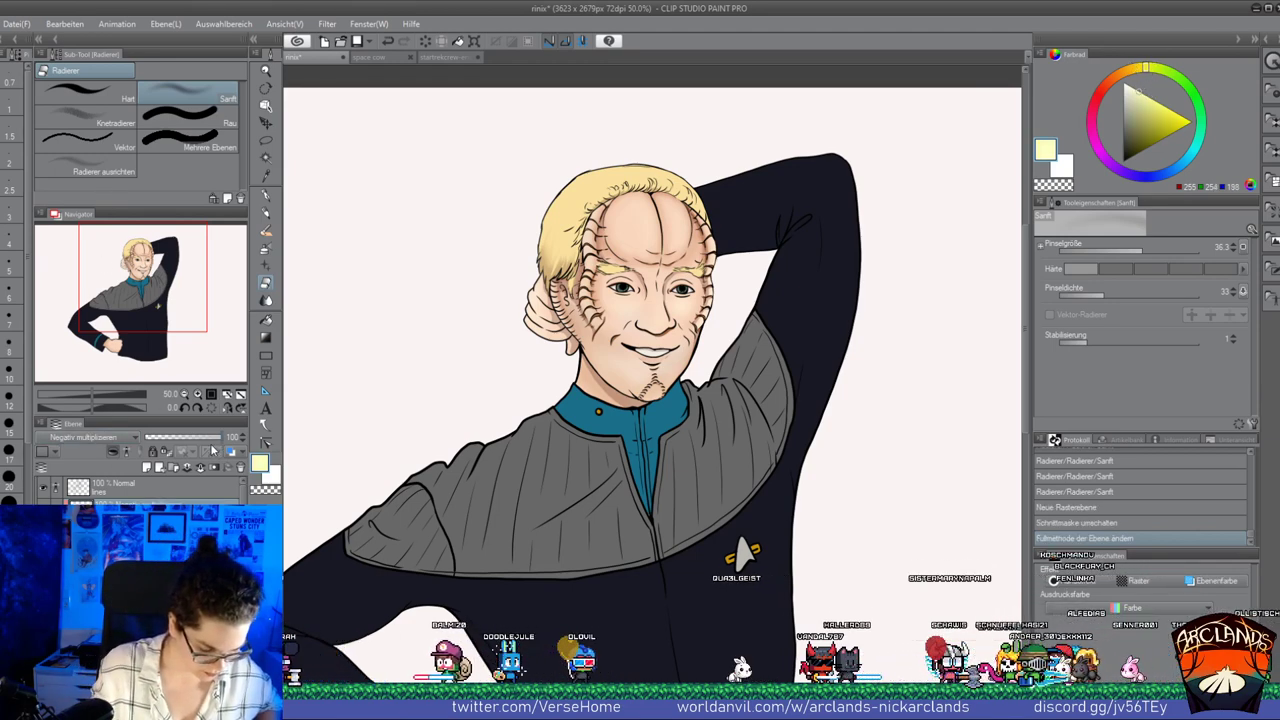
left_click(206, 437)
Draw pale yellow G-Pen highlights on the facial ridges along the side of the face nearest the raised arm
key("p")
scroll(717, 285, "up", 1)
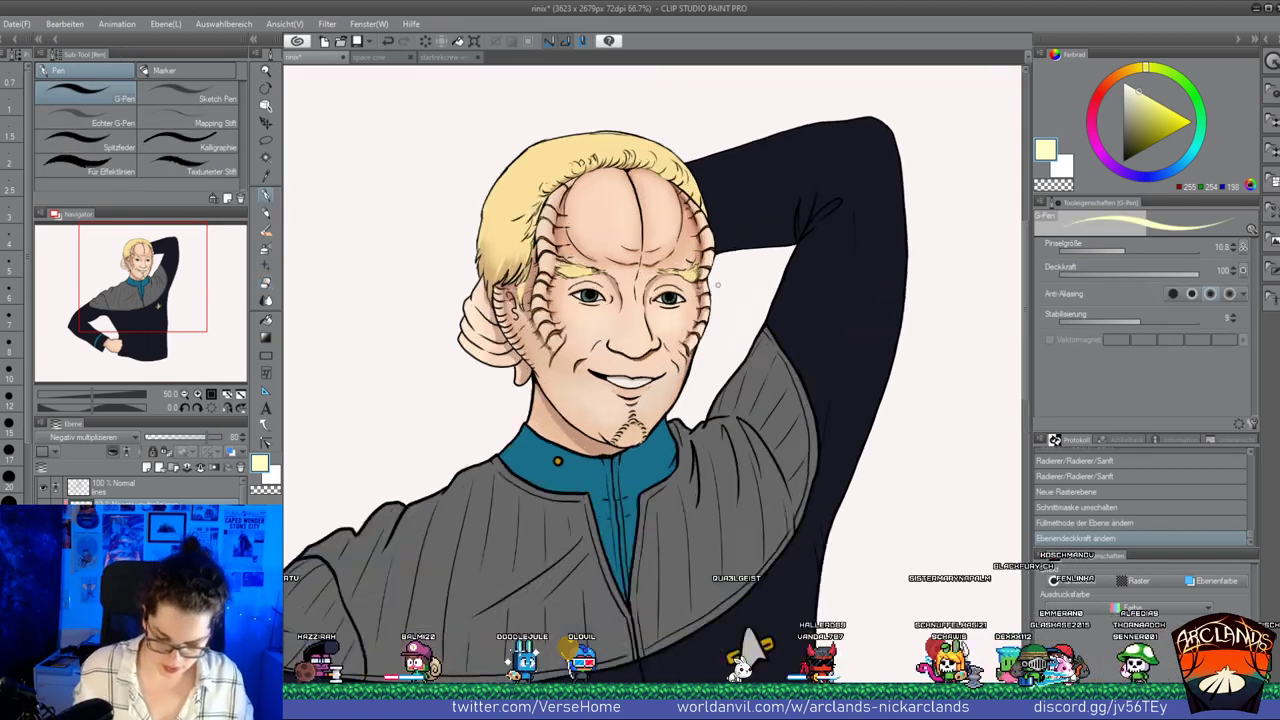
scroll(717, 285, "up", 3)
left_click_drag(688, 308, 686, 298)
left_click_drag(690, 324, 692, 342)
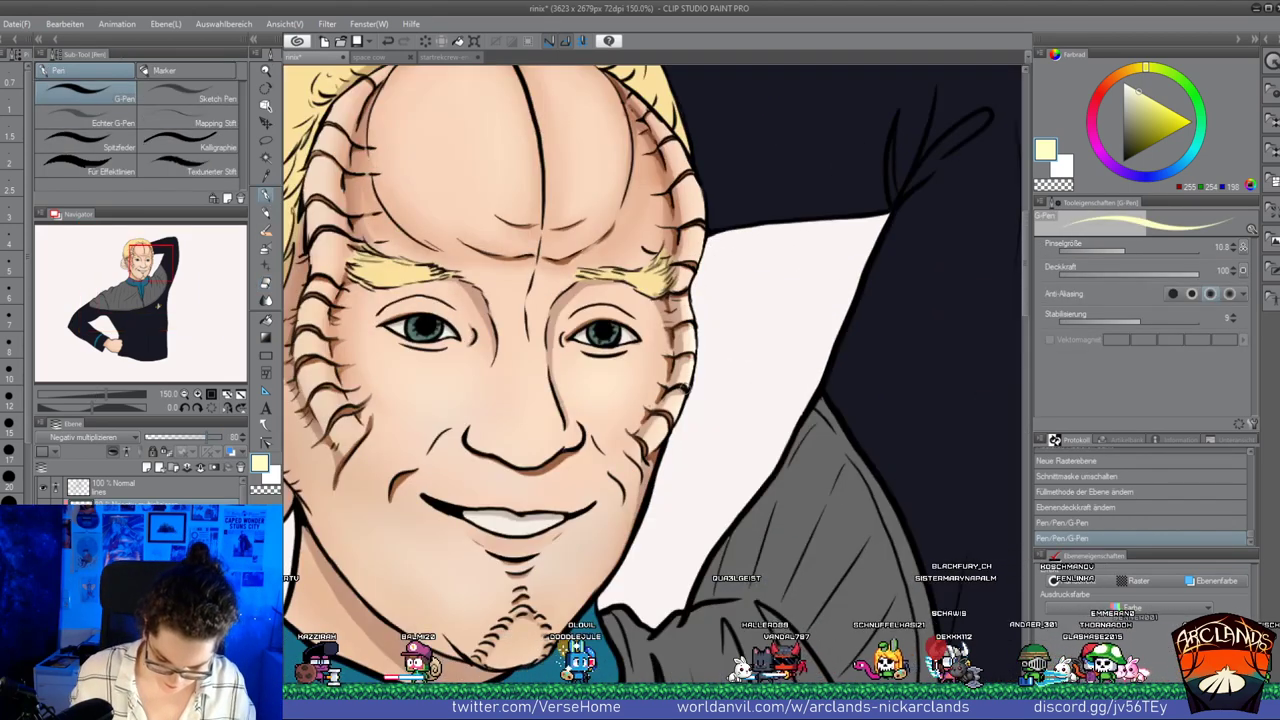
left_click_drag(660, 433, 649, 449)
left_click_drag(672, 406, 666, 418)
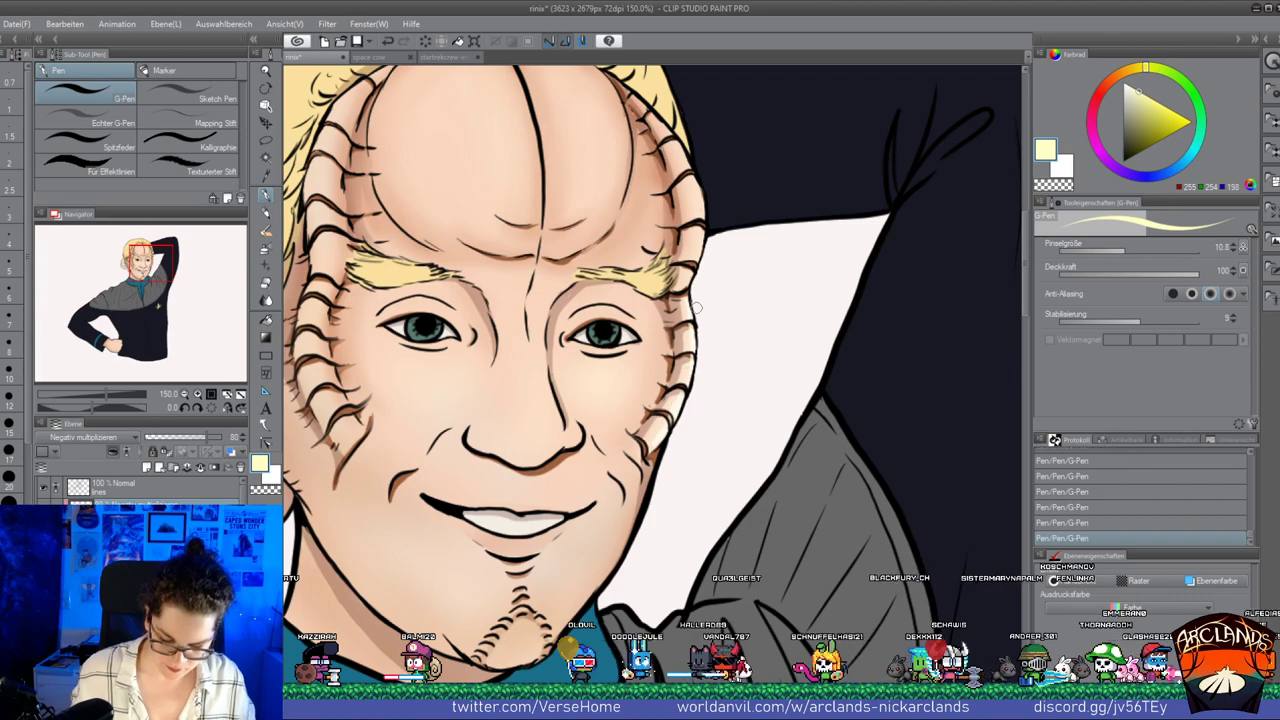
Add a pale yellow highlight to the forehead, soften it and the hair highlights with the soft eraser, and return to the G-Pen
scroll(697, 307, "down", 3)
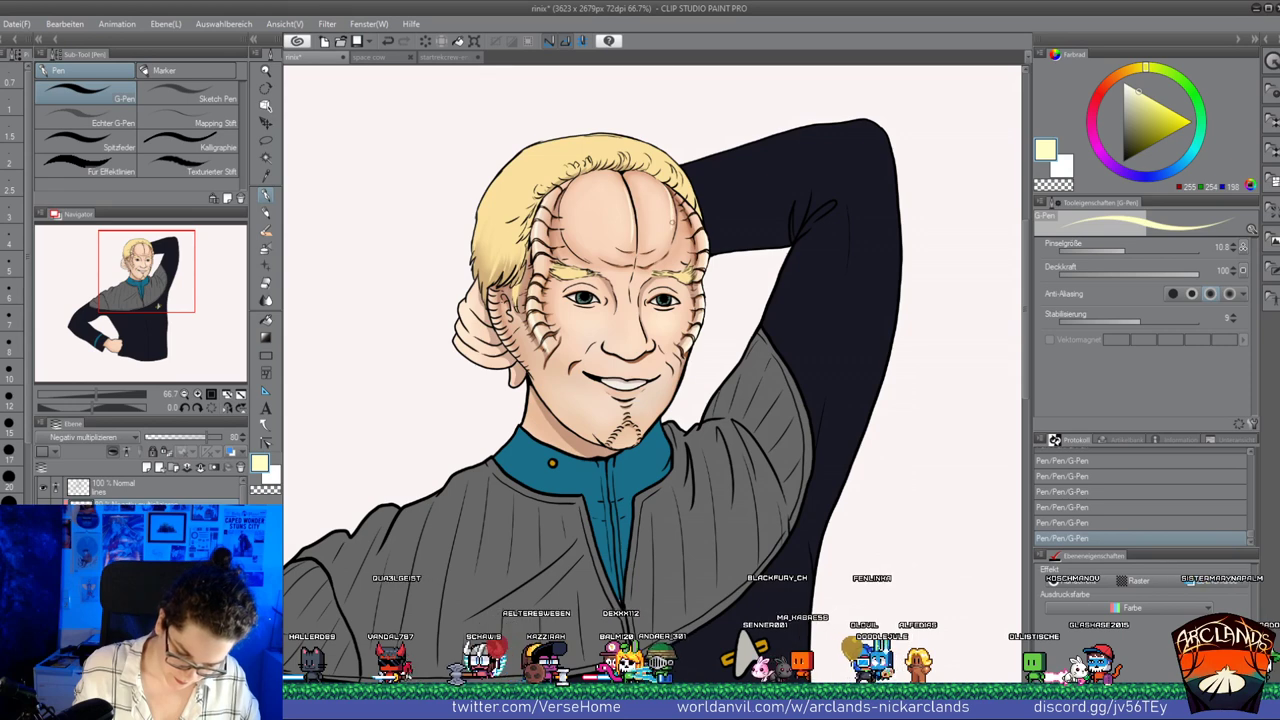
key("e")
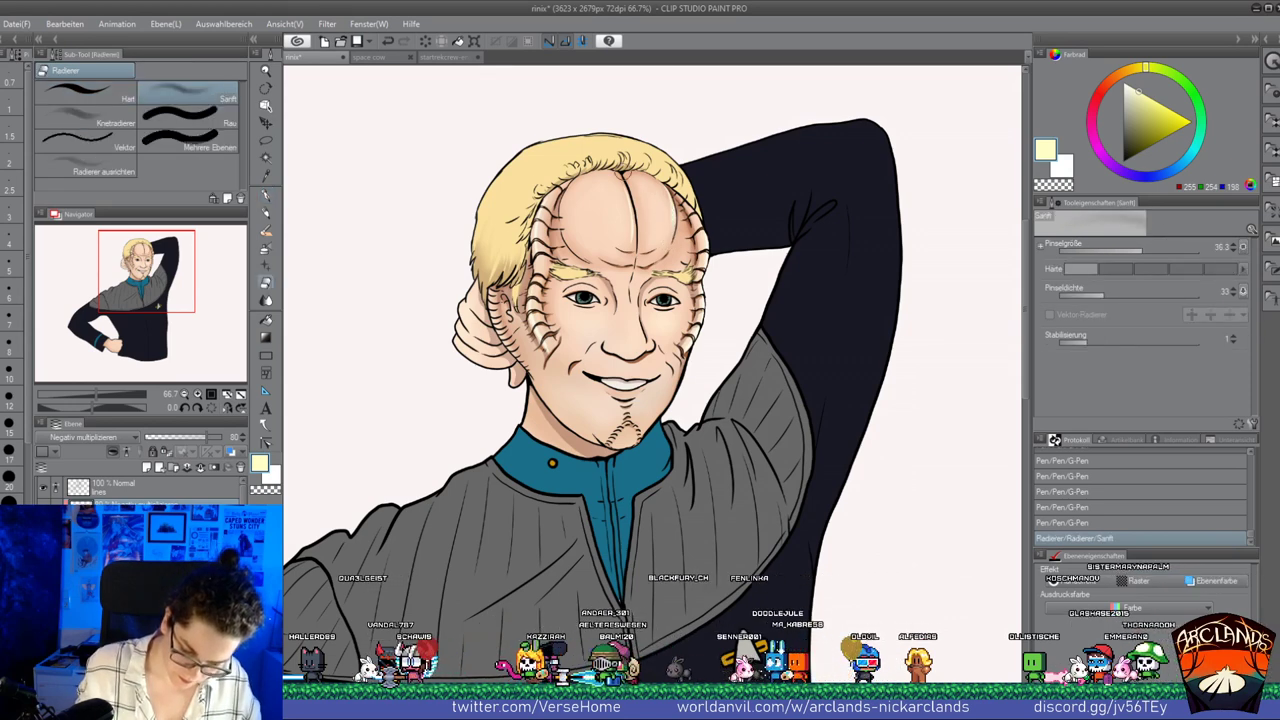
left_click_drag(590, 150, 675, 175)
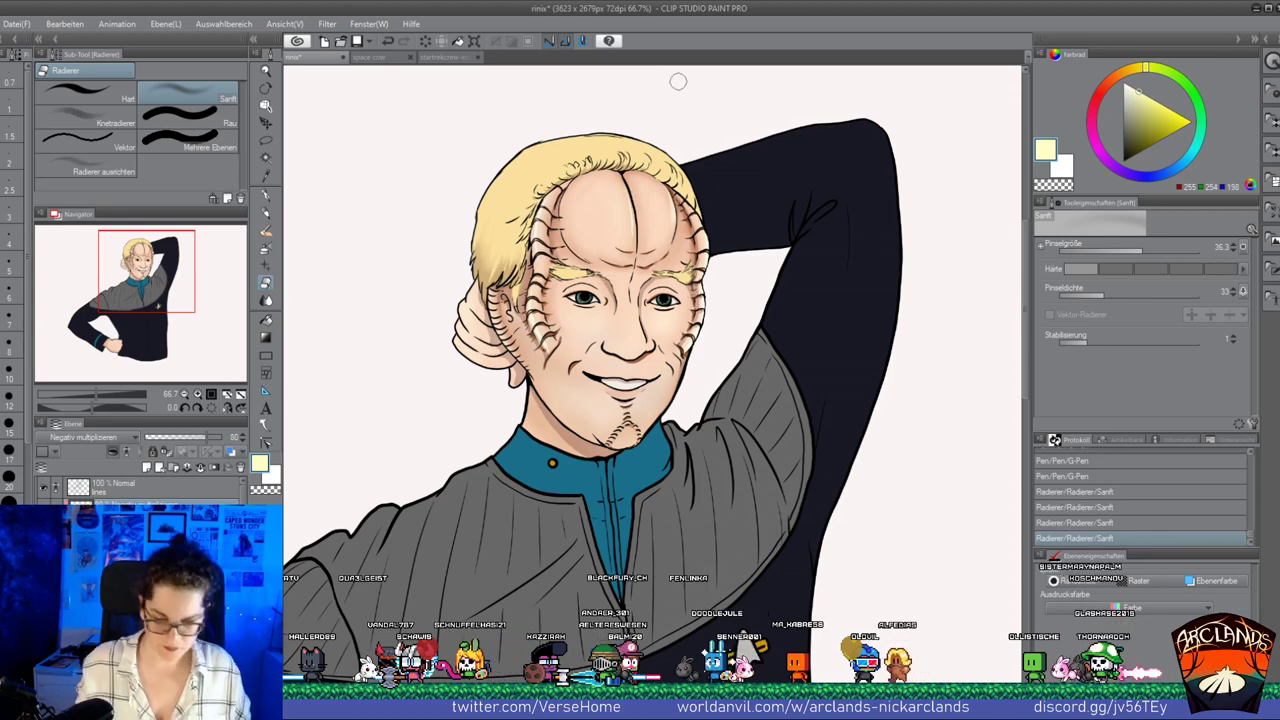
left_click_drag(150, 268, 149, 282)
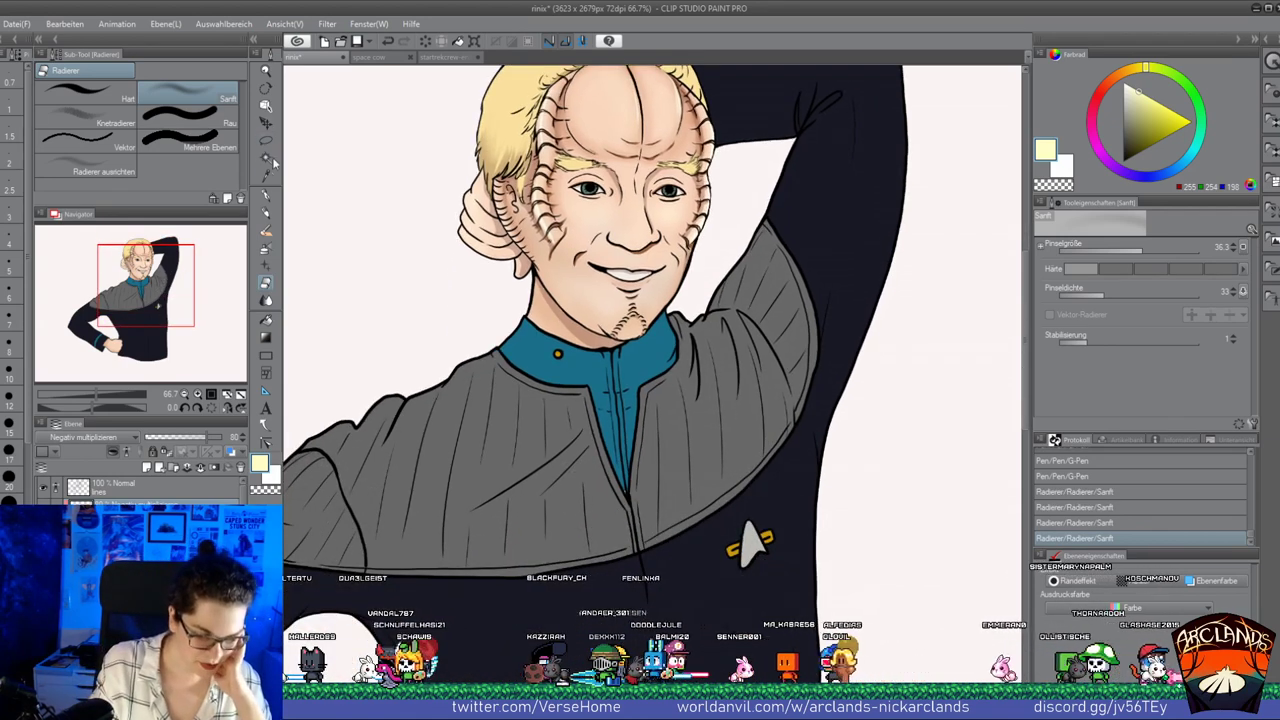
key("p")
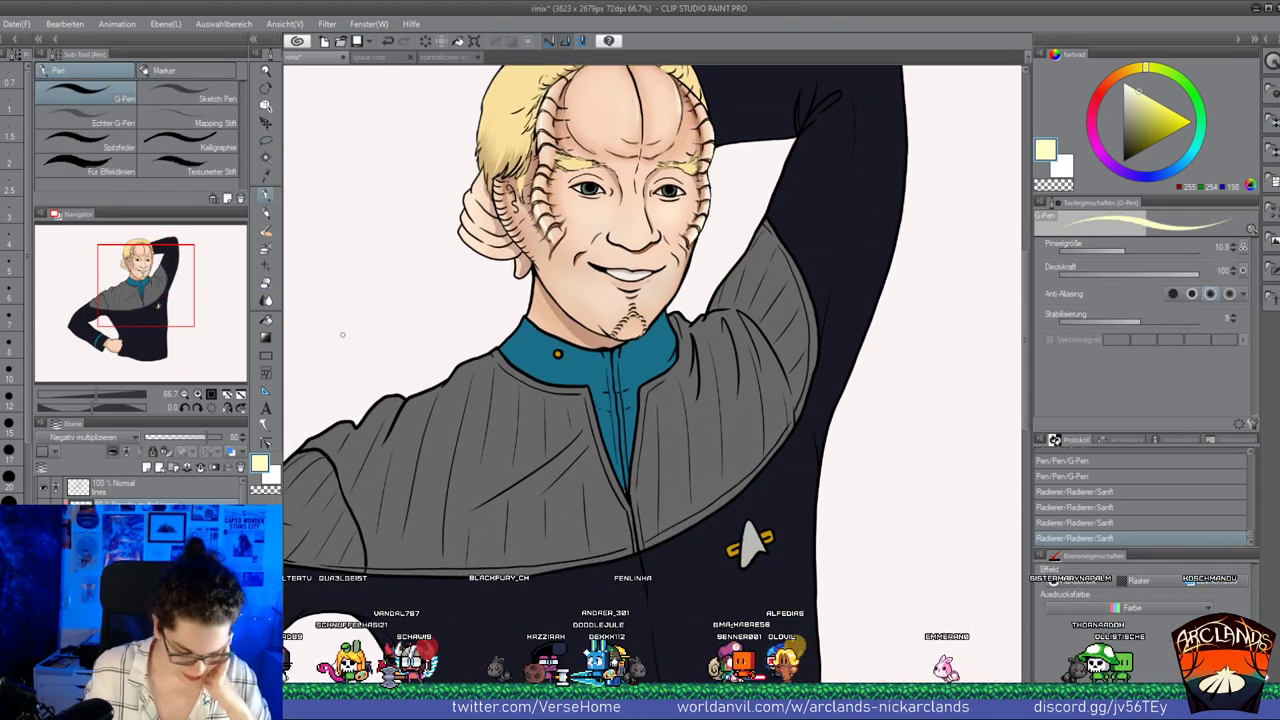
Add a pale yellow highlight to the teal collar's edge nearest the raised arm and lower the highlight layer's opacity to about 51%
left_click(197, 394)
left_click_drag(158, 289, 150, 283)
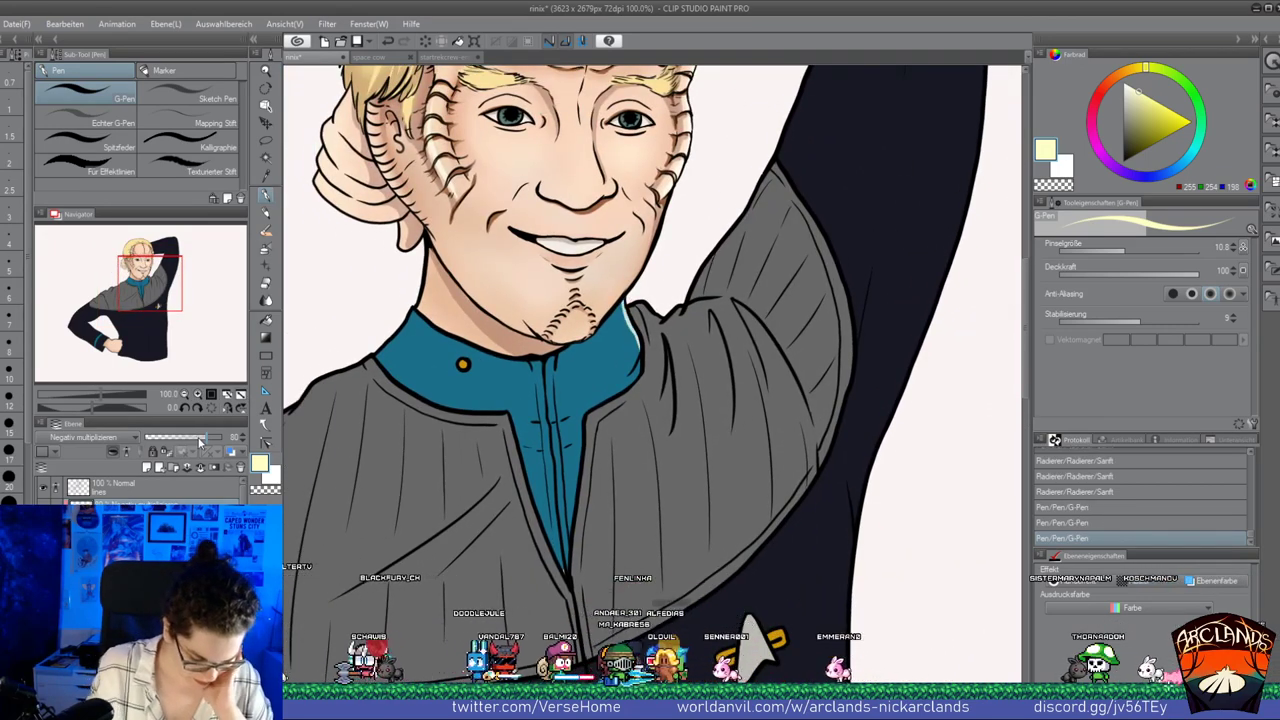
left_click_drag(200, 441, 187, 441)
Draw pale yellow highlights along the grey shoulder's upper edge and the inner edge of the raised sleeve, redoing the sleeve stroke
mouse_move(630, 307)
left_mouse_down()
mouse_move(669, 316)
mouse_move(698, 258)
mouse_move(680, 312)
mouse_move(748, 213)
left_mouse_up()
left_click_drag(753, 205, 774, 170)
left_click_drag(163, 283, 163, 266)
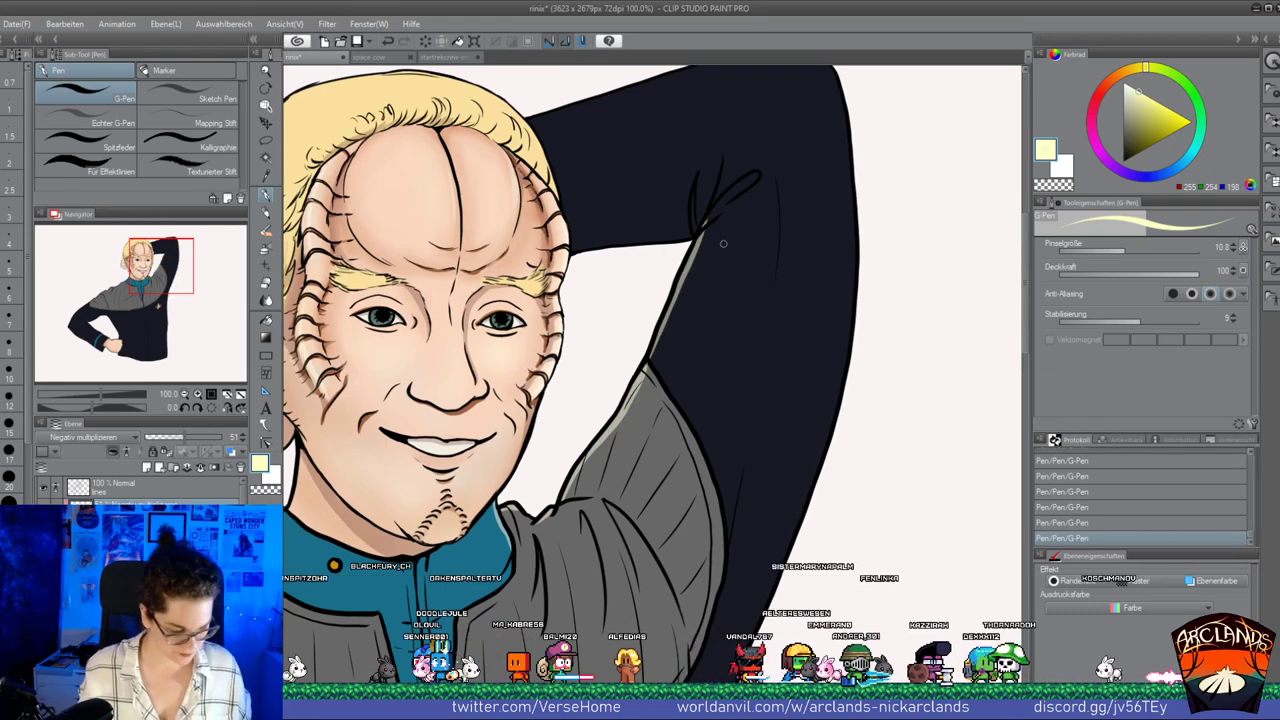
key("ctrl+z")
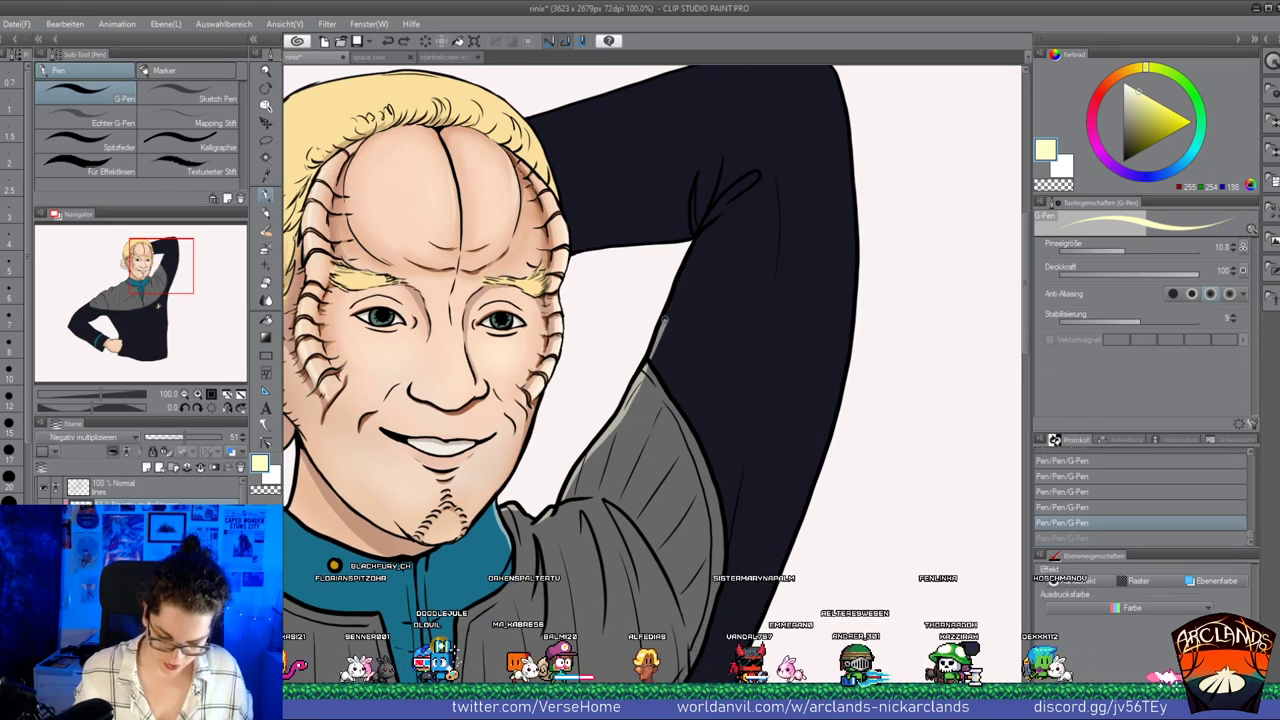
left_click_drag(664, 319, 720, 213)
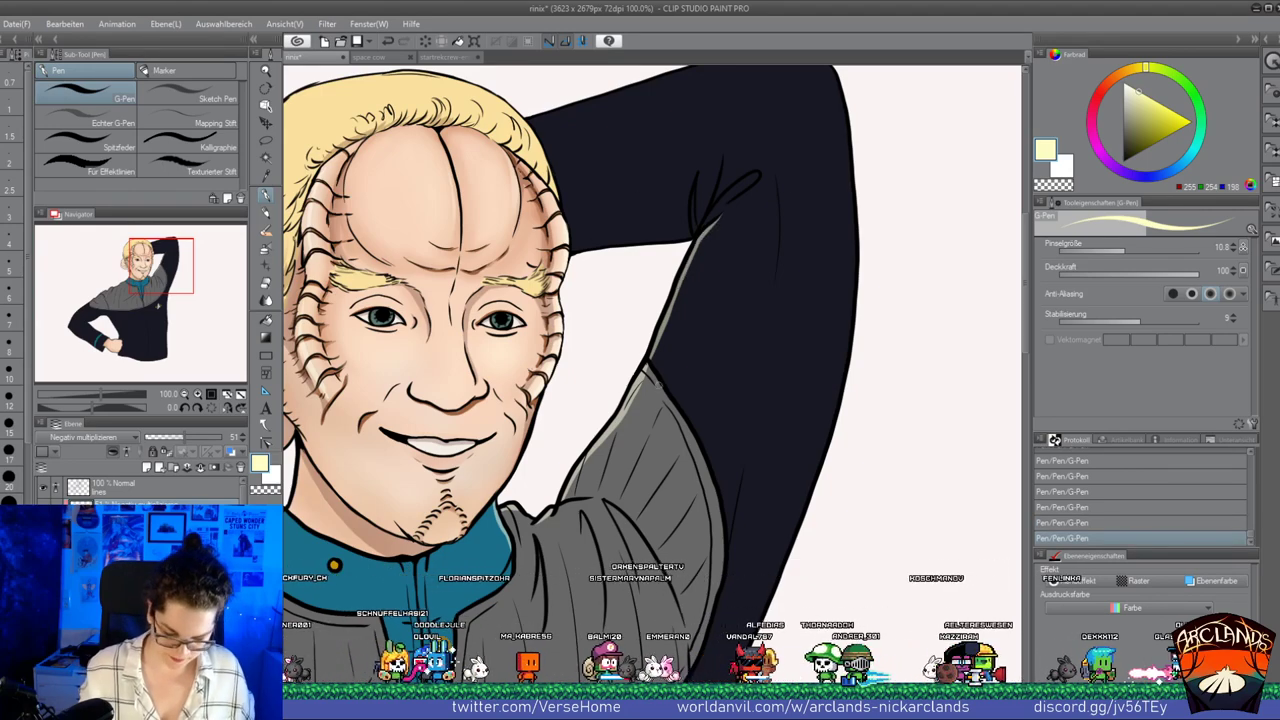
Enlarge the G-Pen to about 19.7 and draw highlights along the raised arm's upper edge and elbow and the hair's outer edge
key("ctrl+minus")
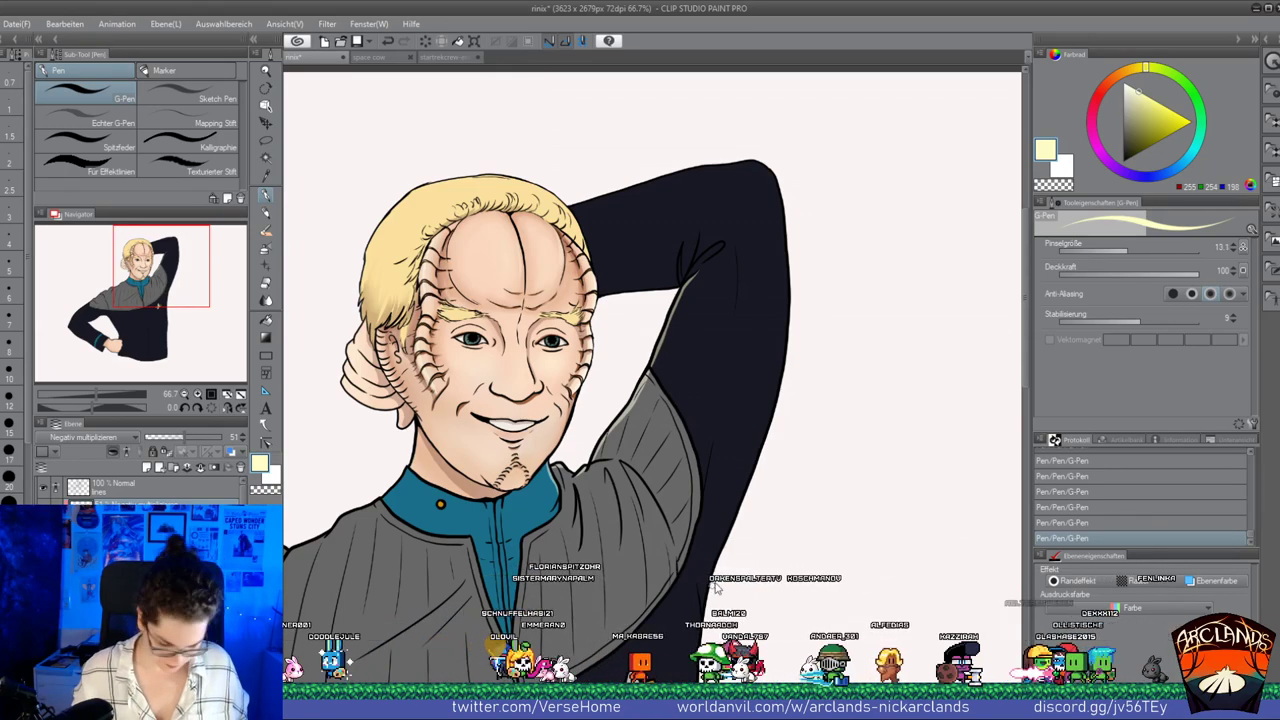
key("]")
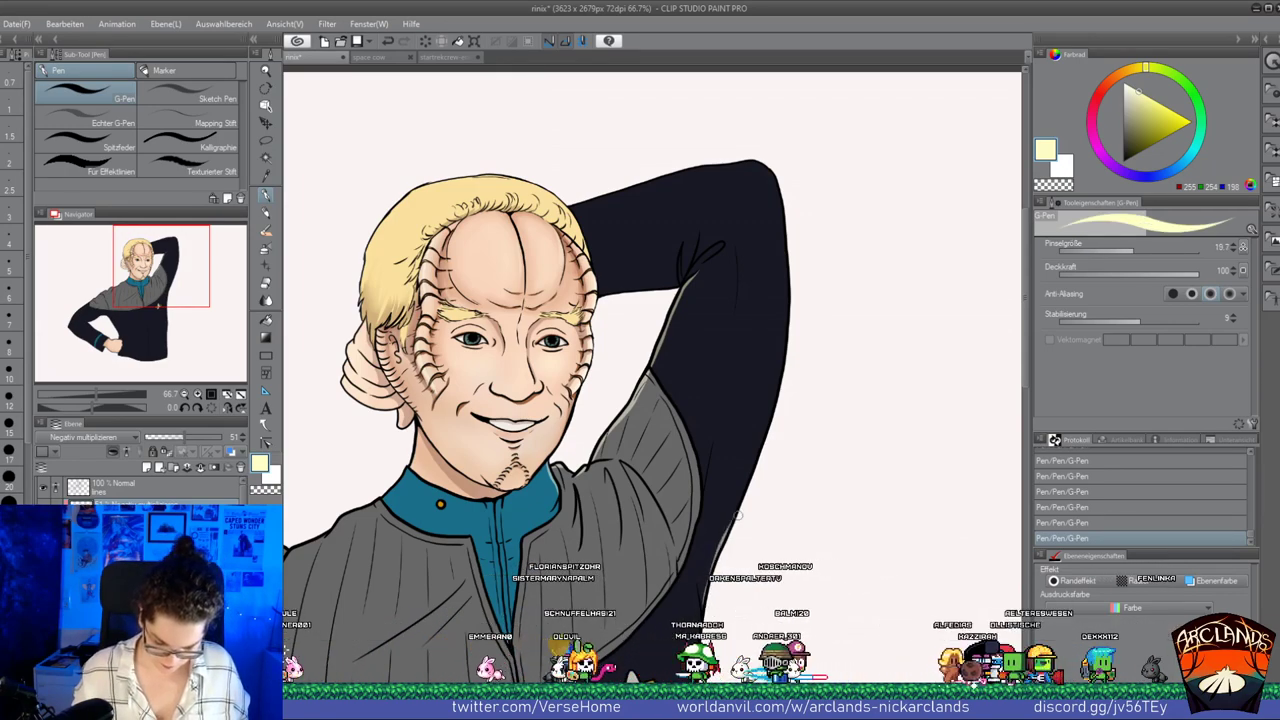
key("ctrl+z")
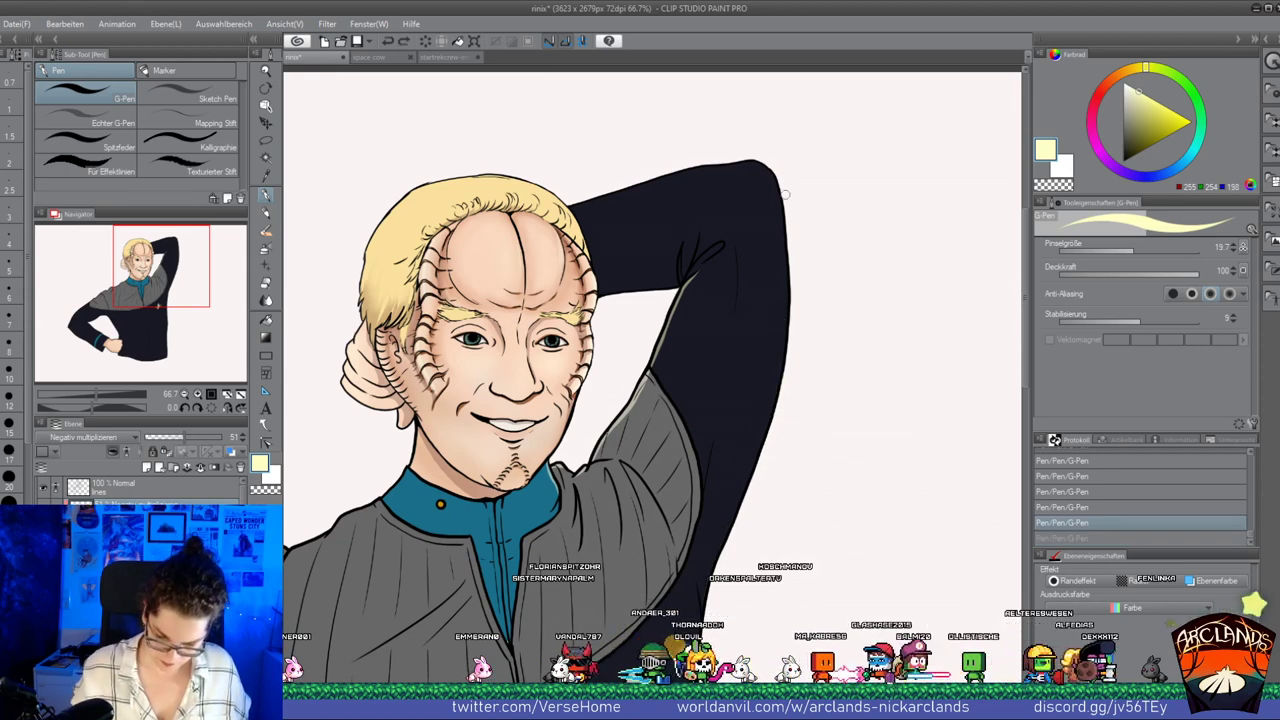
left_click_drag(770, 168, 789, 258)
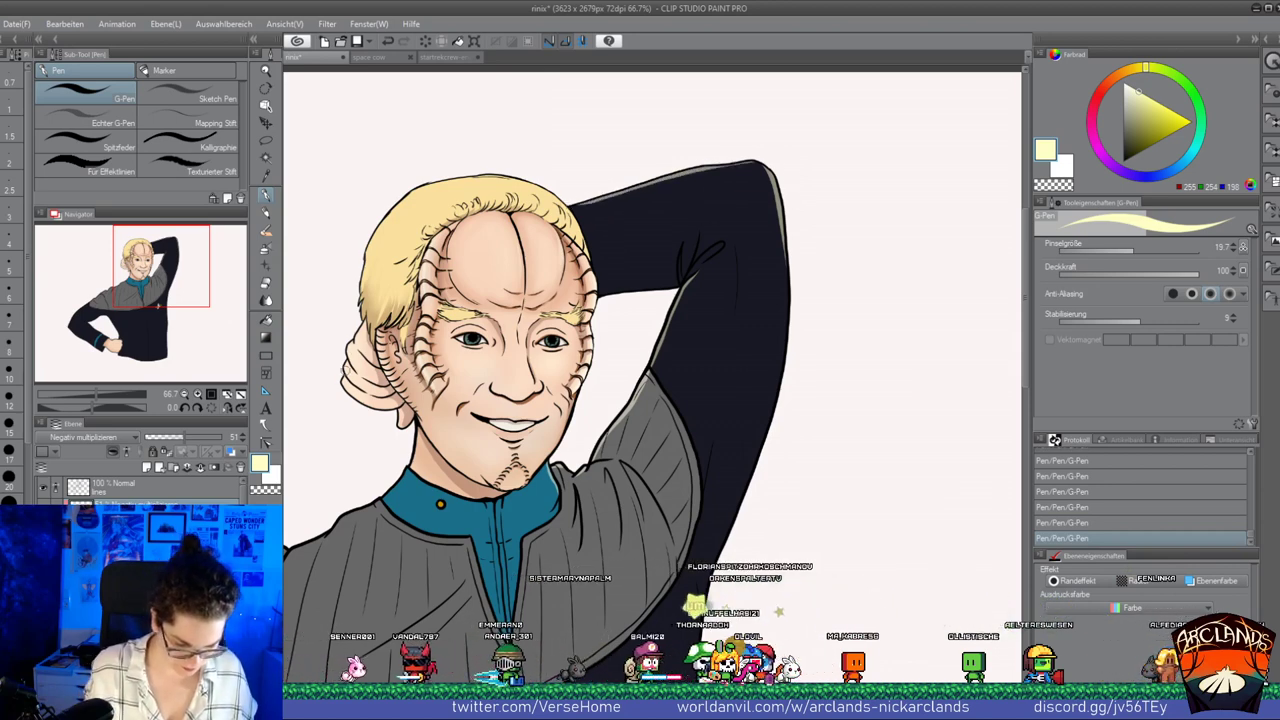
key("ctrl+z")
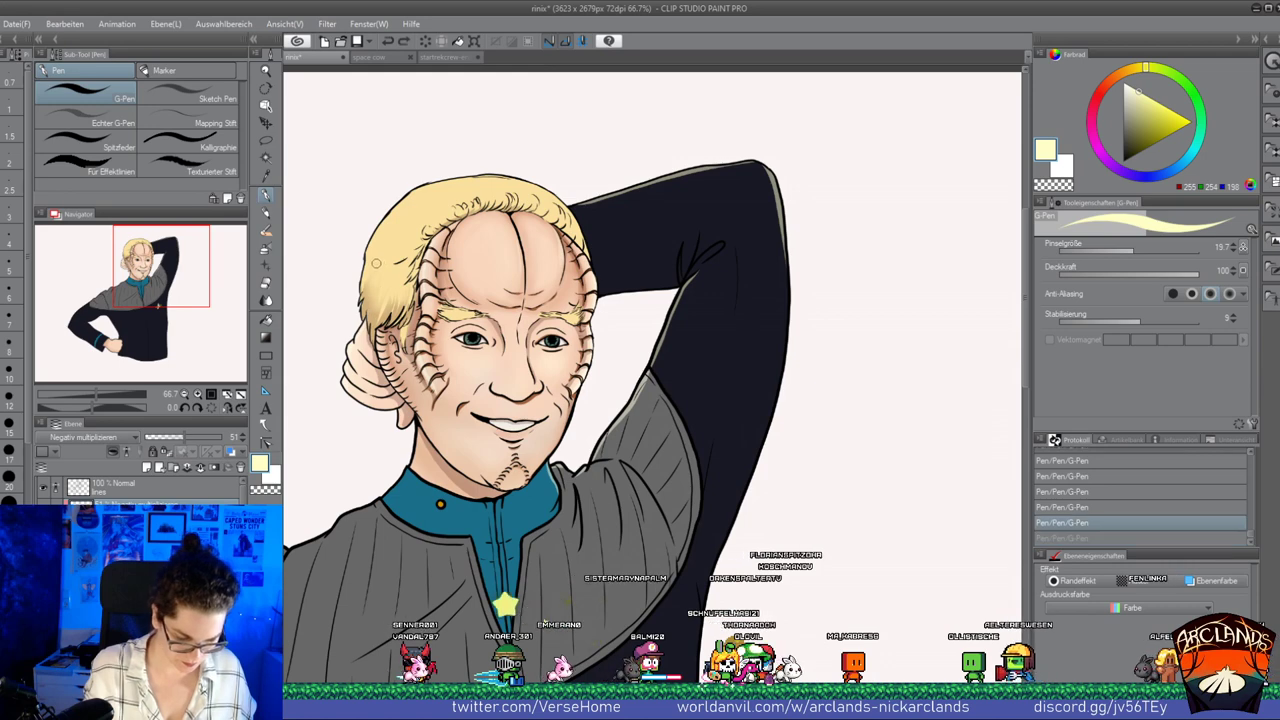
left_click_drag(378, 216, 364, 250)
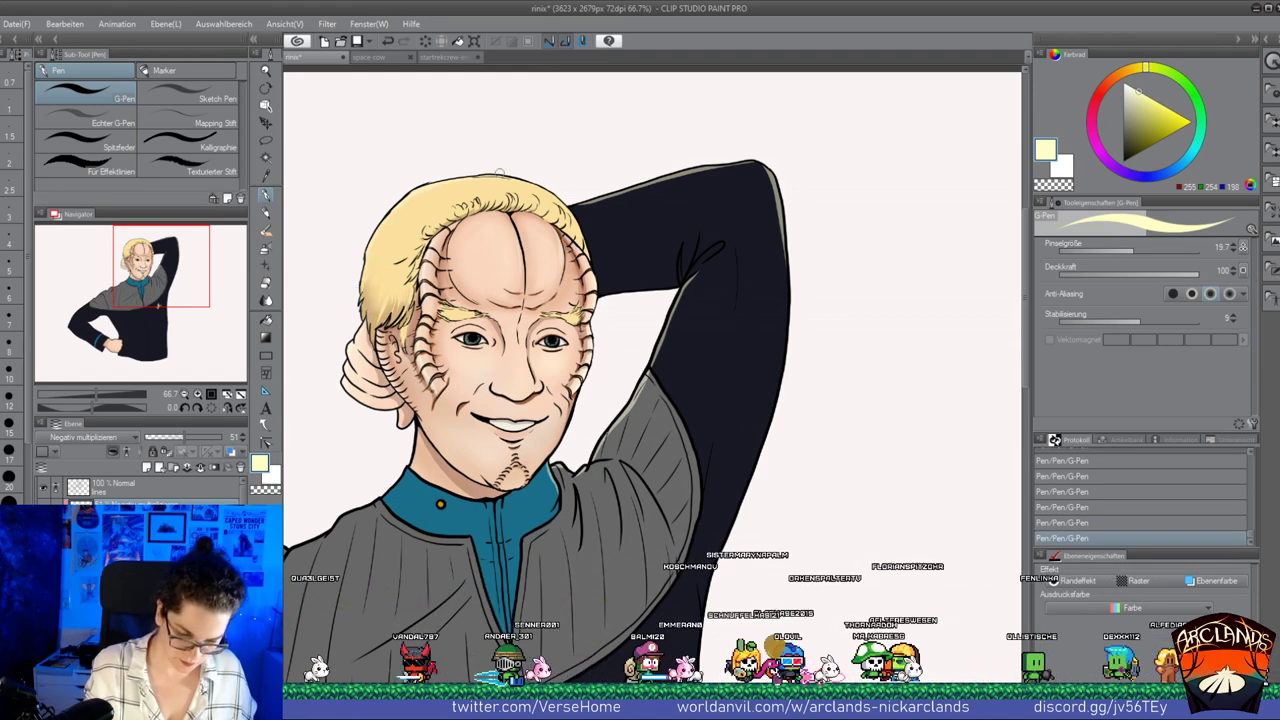
Reduce the G-Pen size to about 9 and draw fine pale yellow highlights on the chest badge
left_click_drag(173, 268, 157, 285)
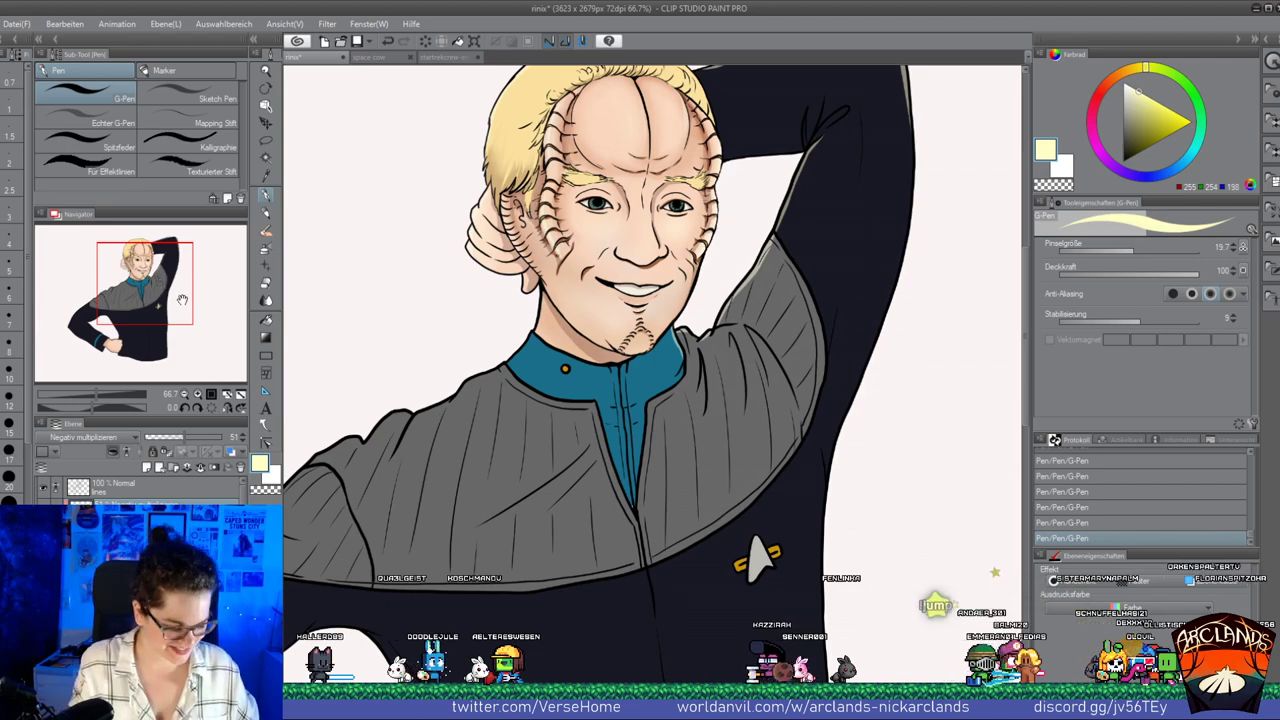
left_click_drag(182, 299, 226, 343)
key("ctrl+plus")
key("ctrl+plus")
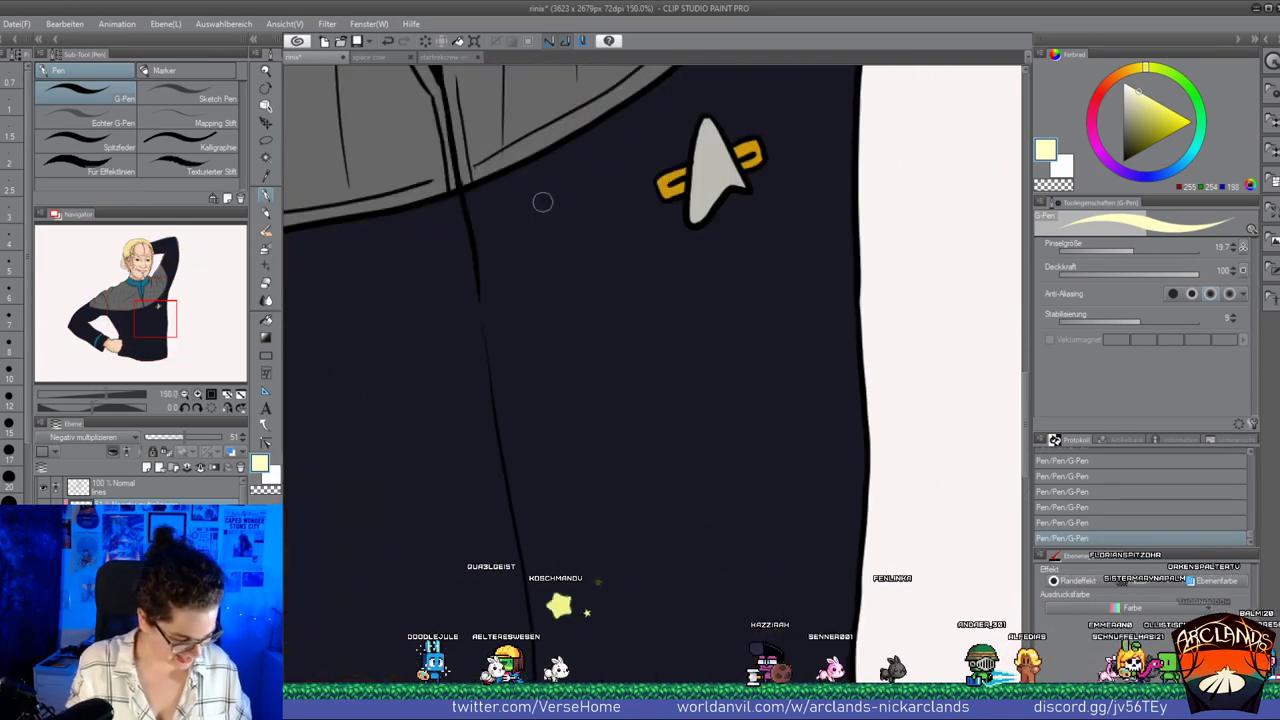
key("bracketleft")
key("bracketleft")
key("bracketleft")
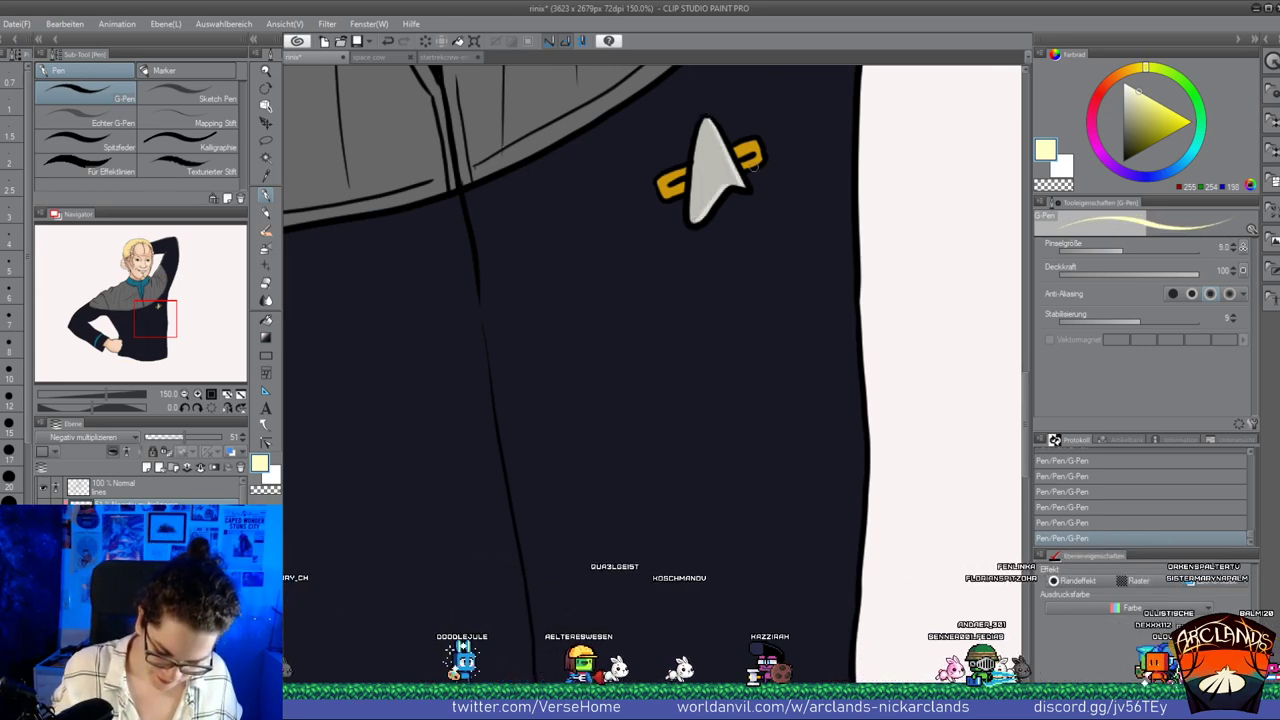
key("bracketright")
key("bracketright")
key("bracketright")
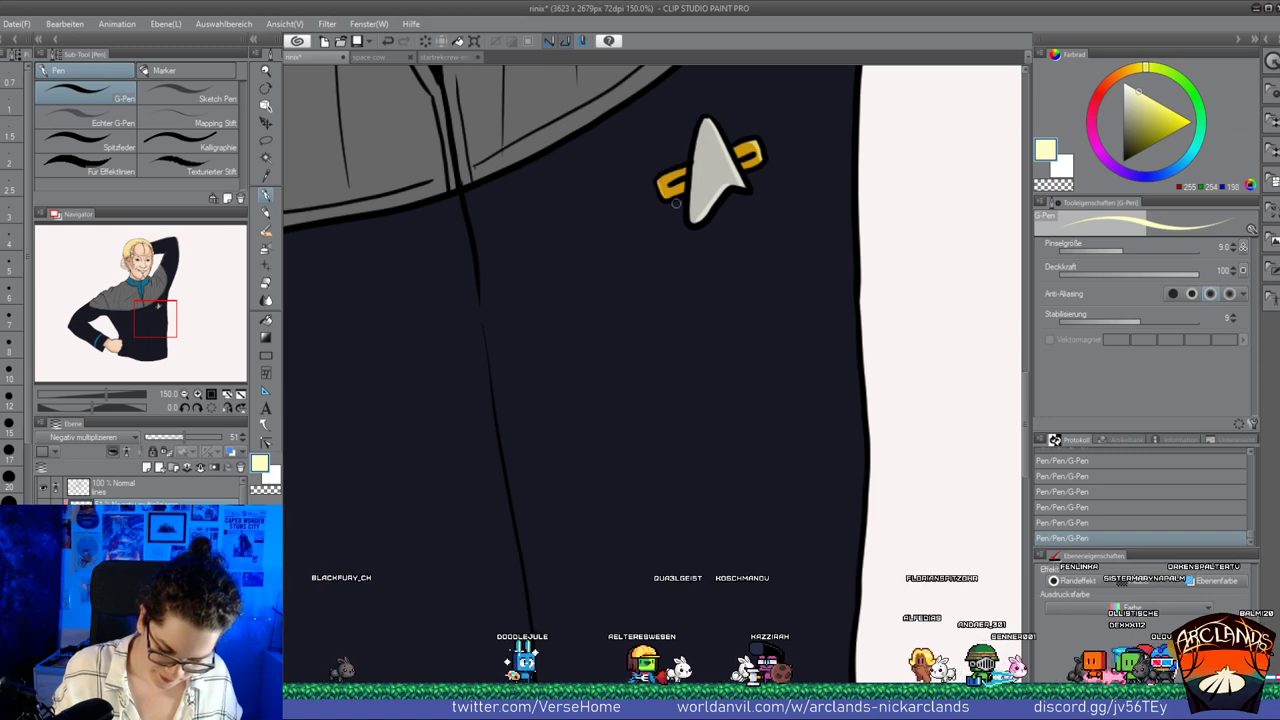
Enlarge the G-Pen to about 19.6 and draw pale yellow highlights along the bent arm's sleeve, forearm and grey shoulder
left_click(184, 394)
left_click(184, 394)
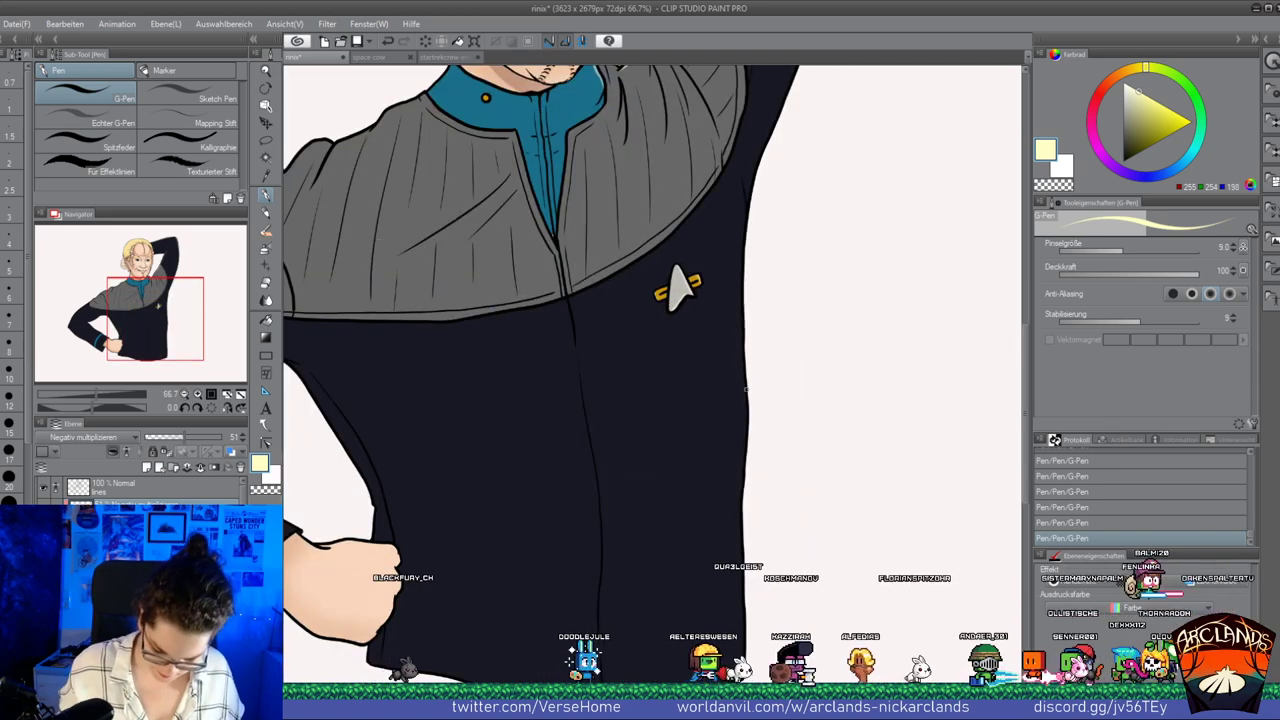
key("bracketright")
key("bracketright")
key("bracketright")
key("bracketright")
key("bracketright")
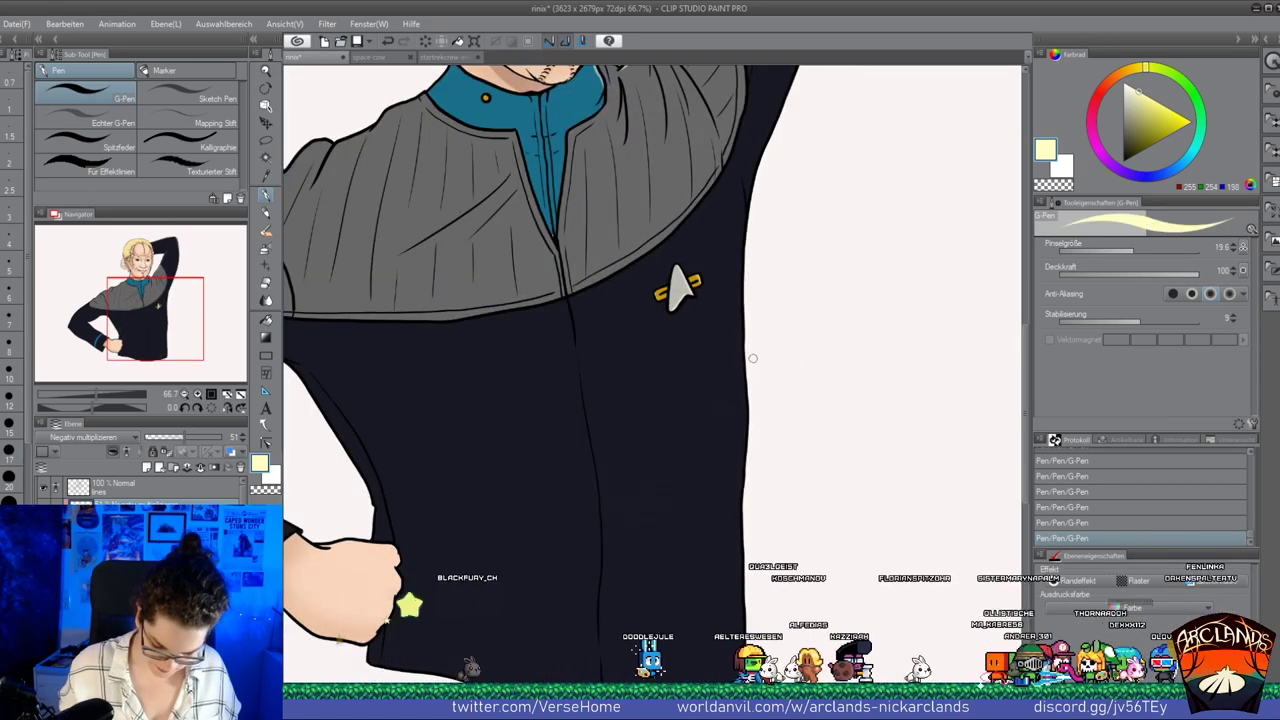
left_click_drag(196, 322, 174, 334)
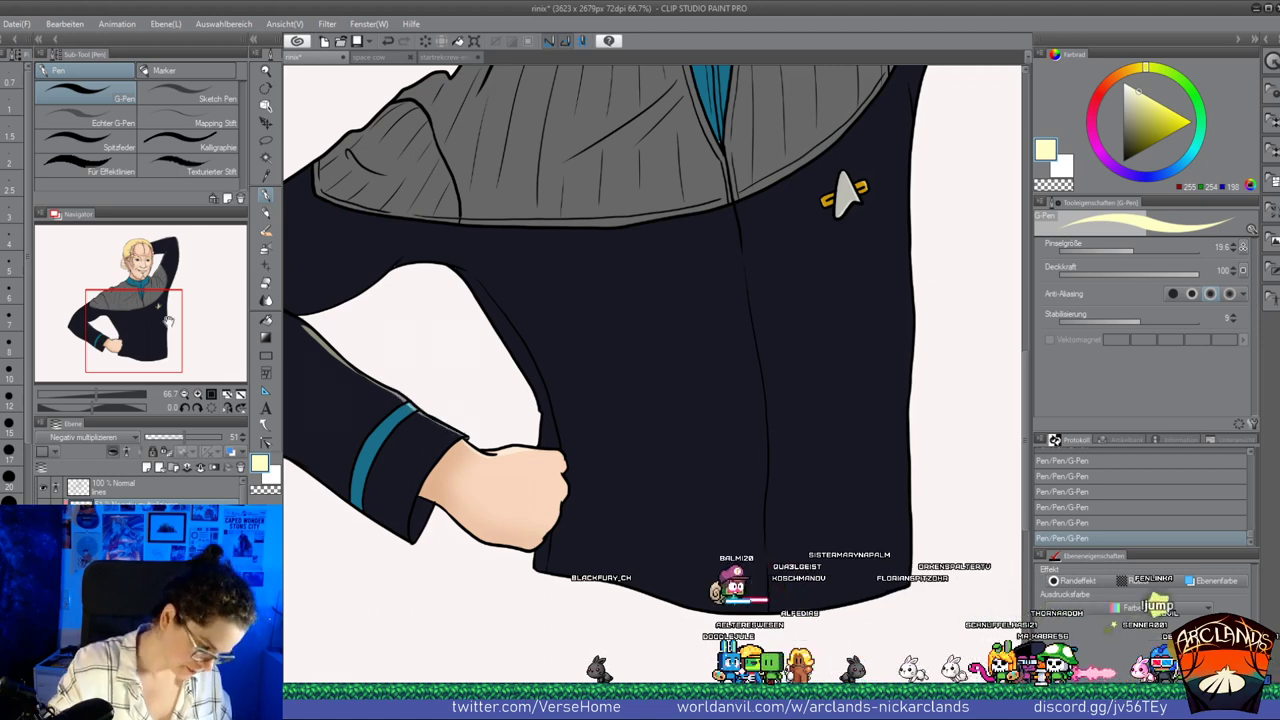
left_click_drag(168, 320, 137, 300)
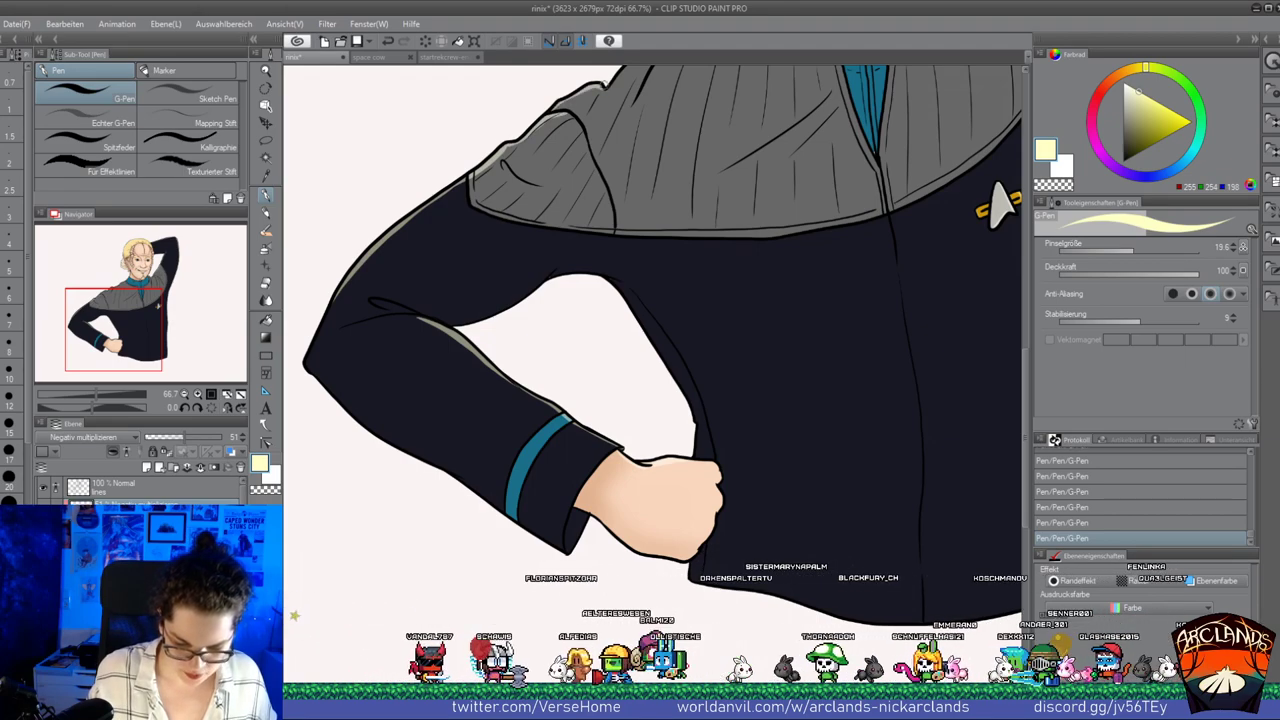
left_click_drag(134, 318, 140, 288)
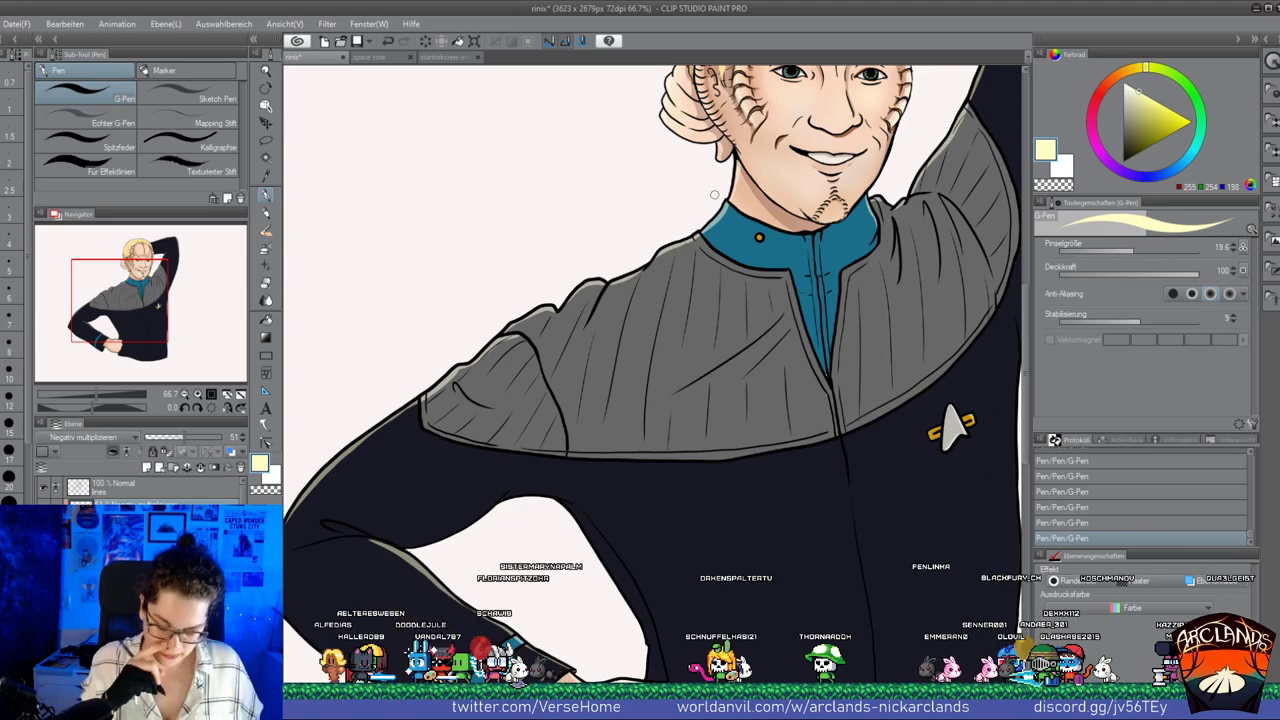
mouse_move(154, 309)
left_mouse_down()
mouse_move(150, 337)
mouse_move(164, 309)
left_mouse_up()
Switch to the Multiply (Multiplizieren) shadow layer, choose dark red as the drawing colour and raise the layer's opacity to about 38%
scroll(170, 373, "down", 1)
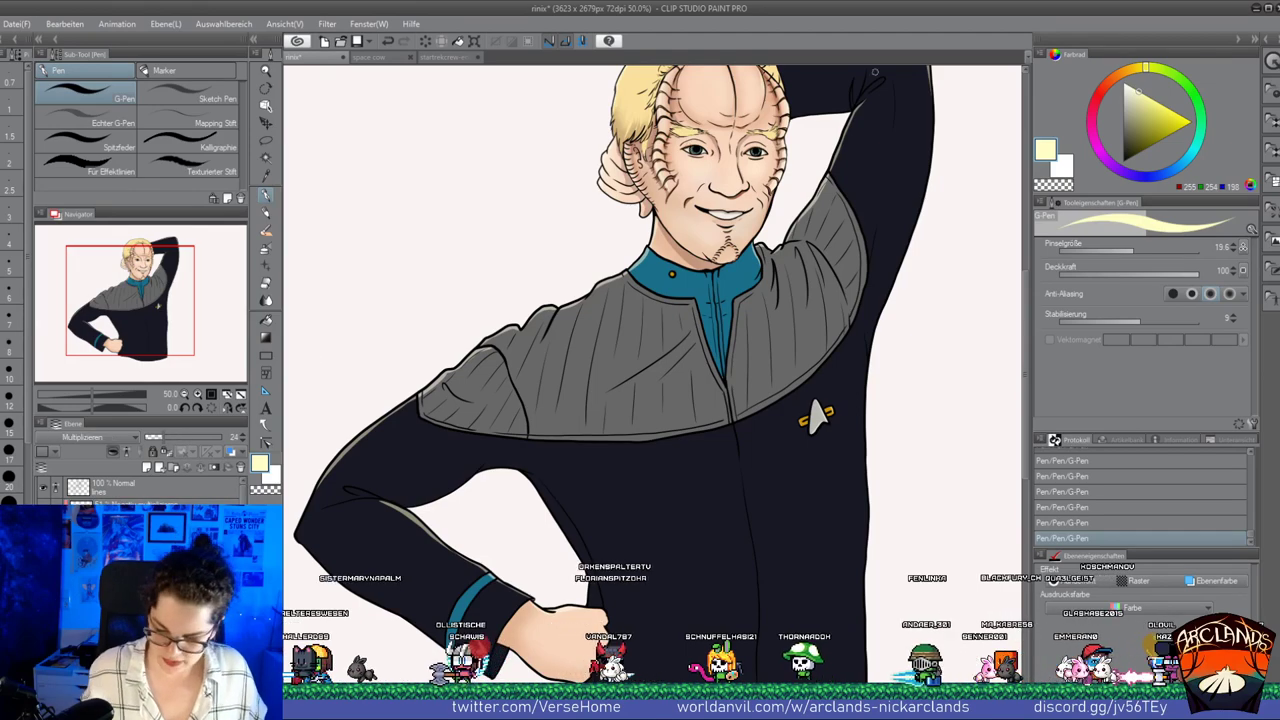
left_click(1099, 94)
left_click(1153, 140)
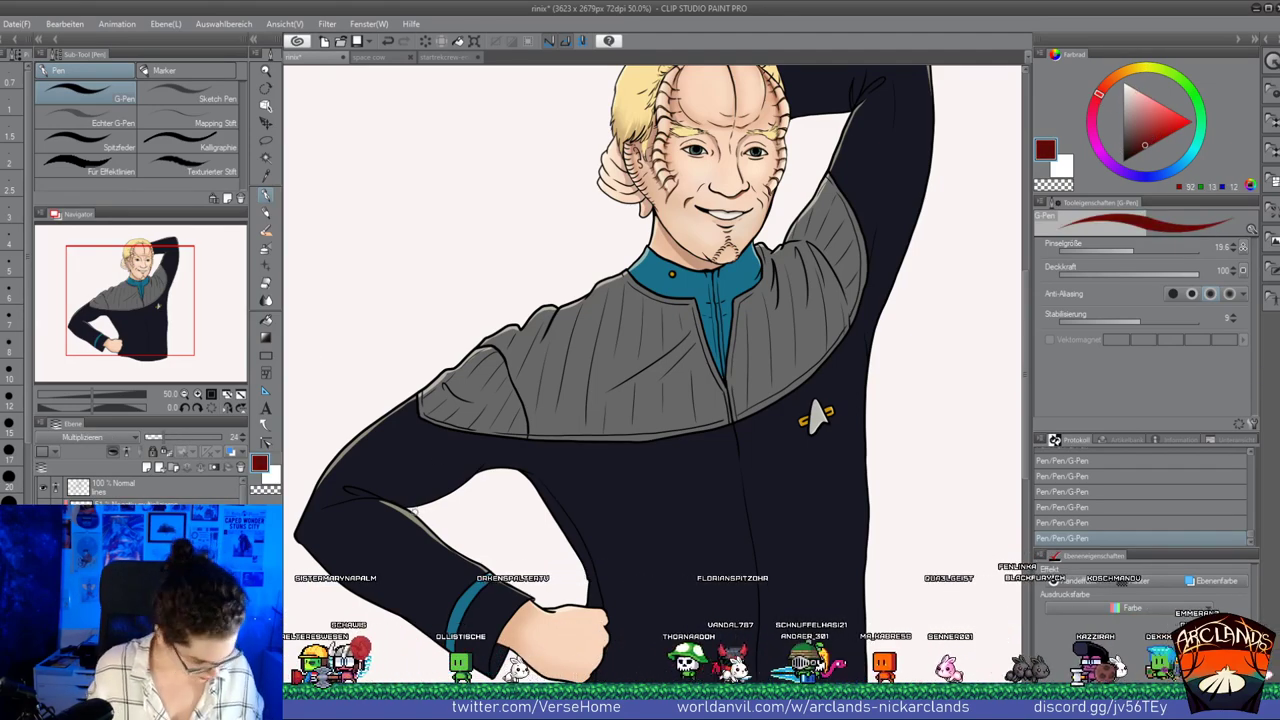
scroll(411, 510, "up", 2)
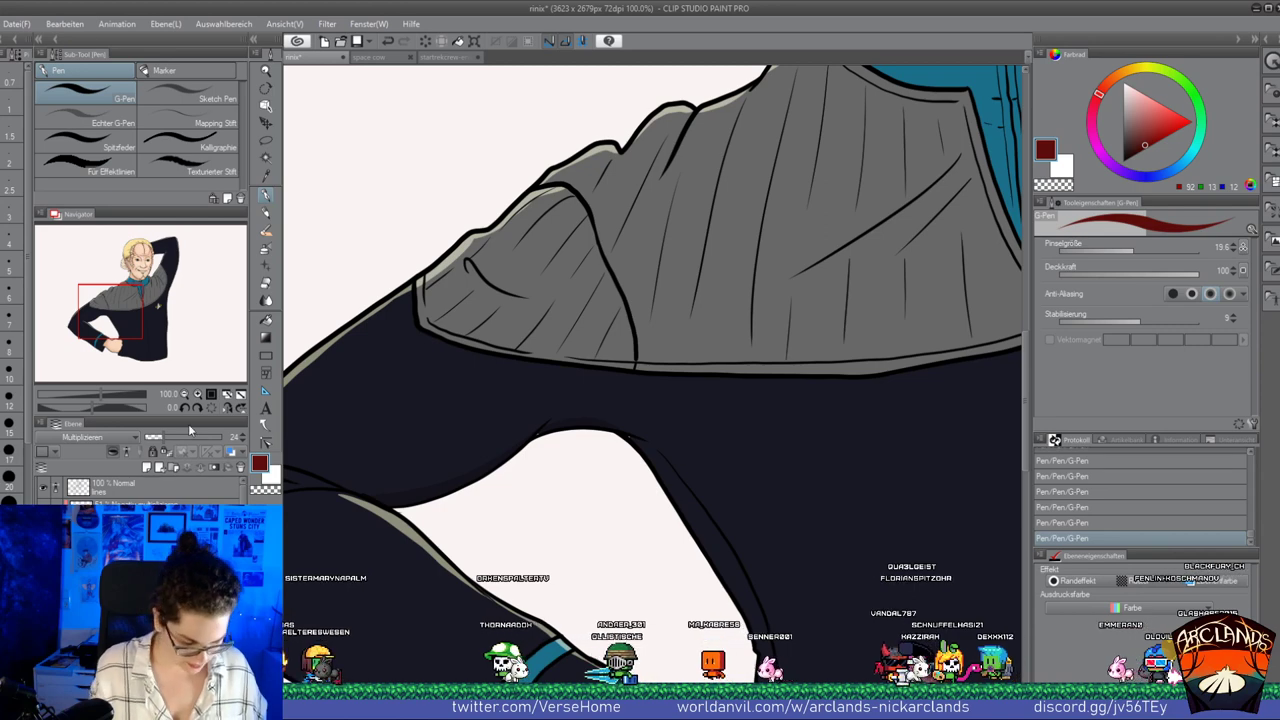
scroll(651, 432, "down", 1)
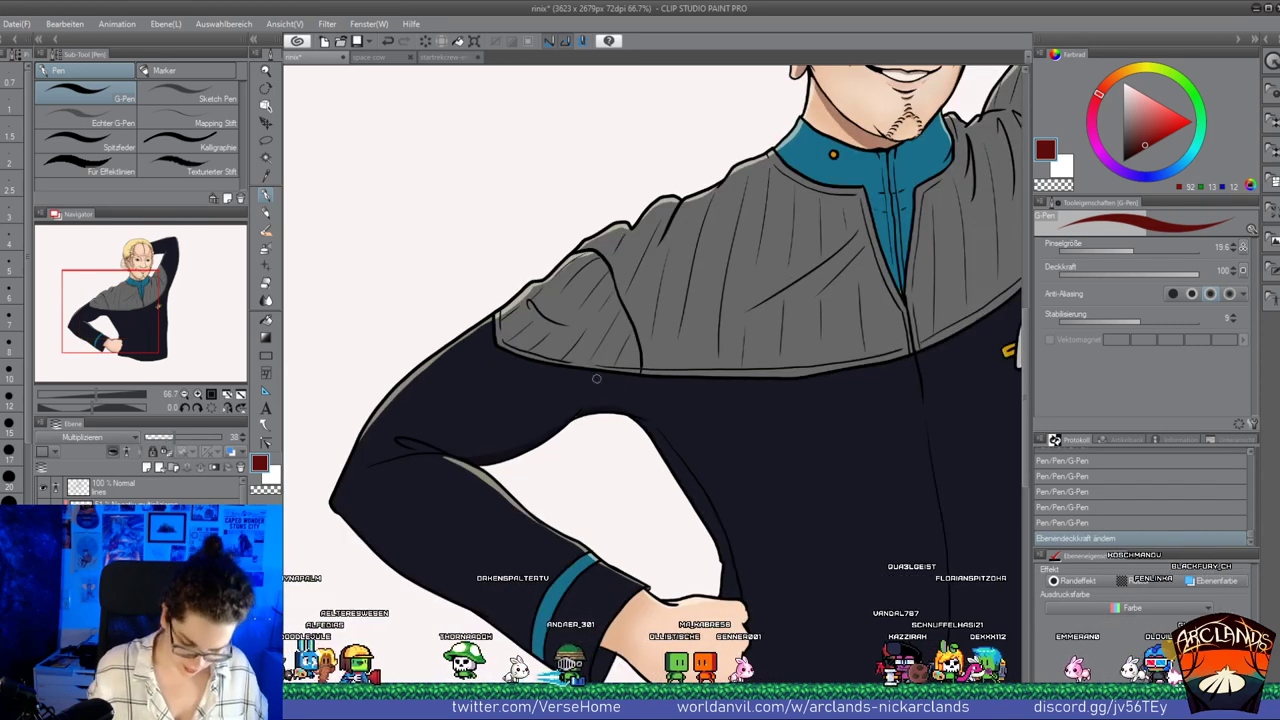
Draw dark red G-Pen shadows along the jacket's side beside the bent arm, on the fist, inside the cuff and under the forearm
mouse_move(679, 480)
left_mouse_down()
mouse_move(662, 445)
mouse_move(694, 492)
left_mouse_up()
left_click_drag(680, 468, 706, 518)
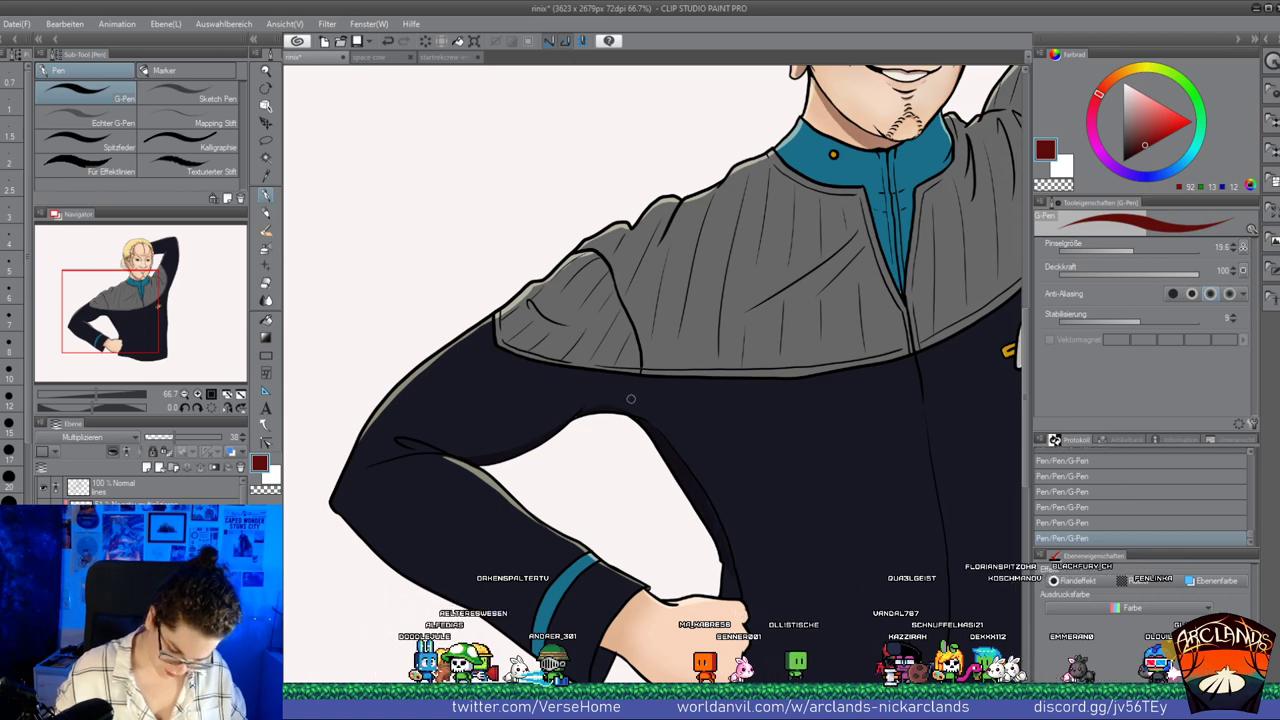
left_click_drag(116, 322, 118, 335)
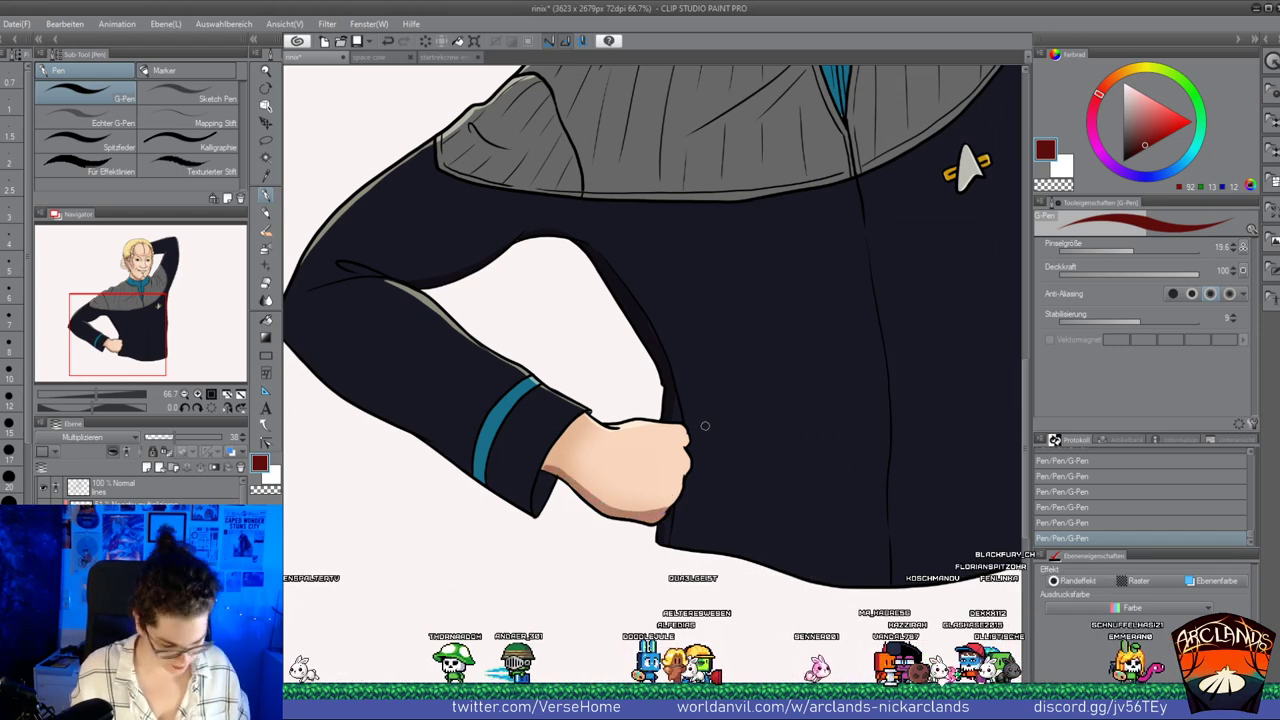
key("ctrl+z")
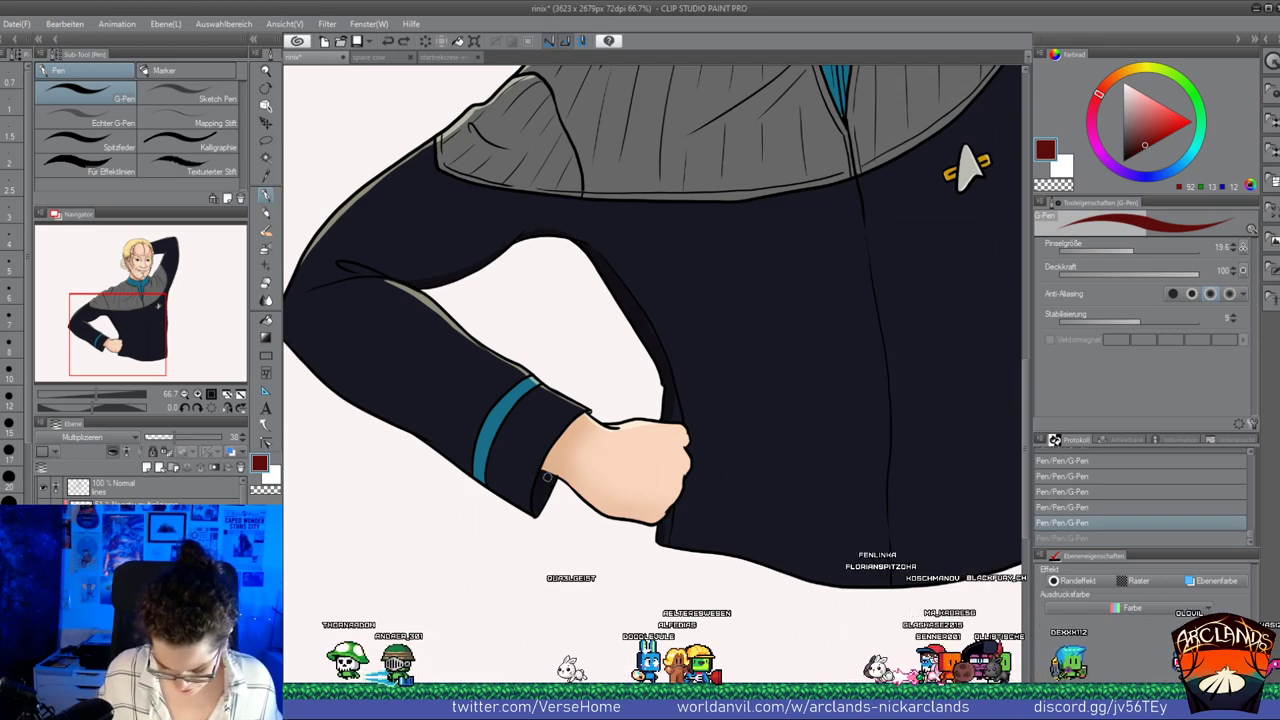
key("ctrl+y")
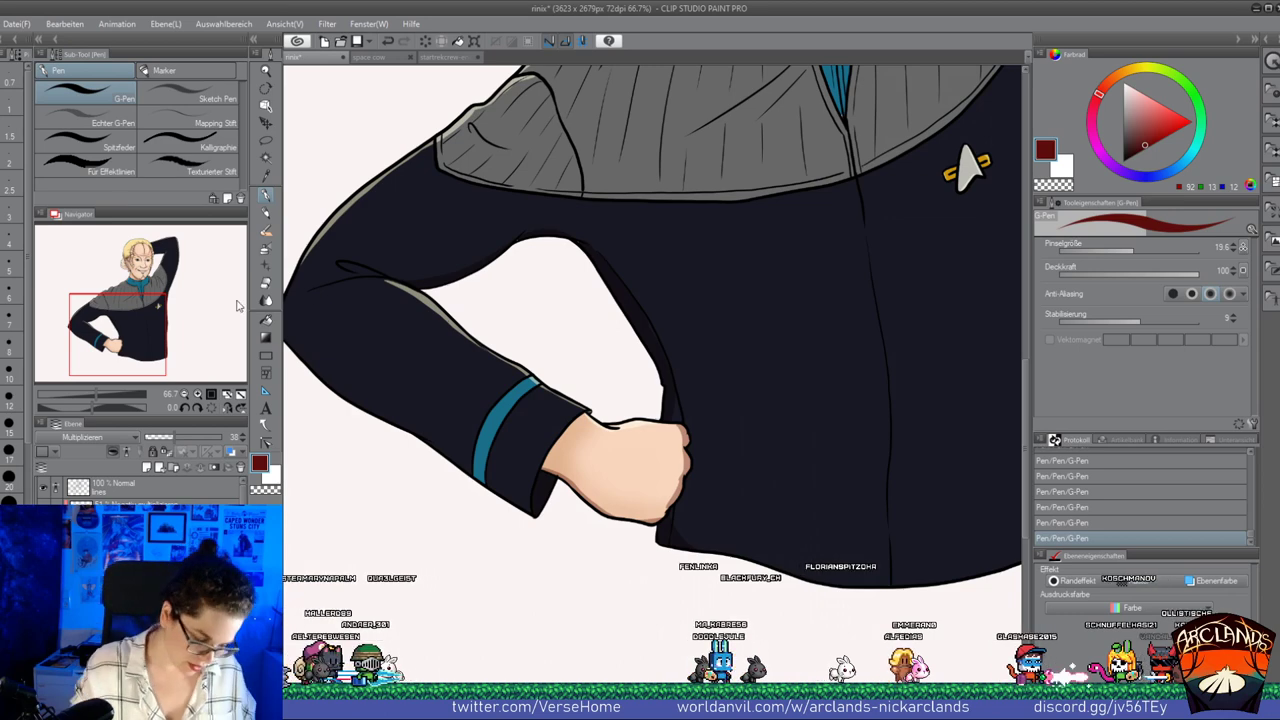
left_click_drag(300, 322, 349, 306)
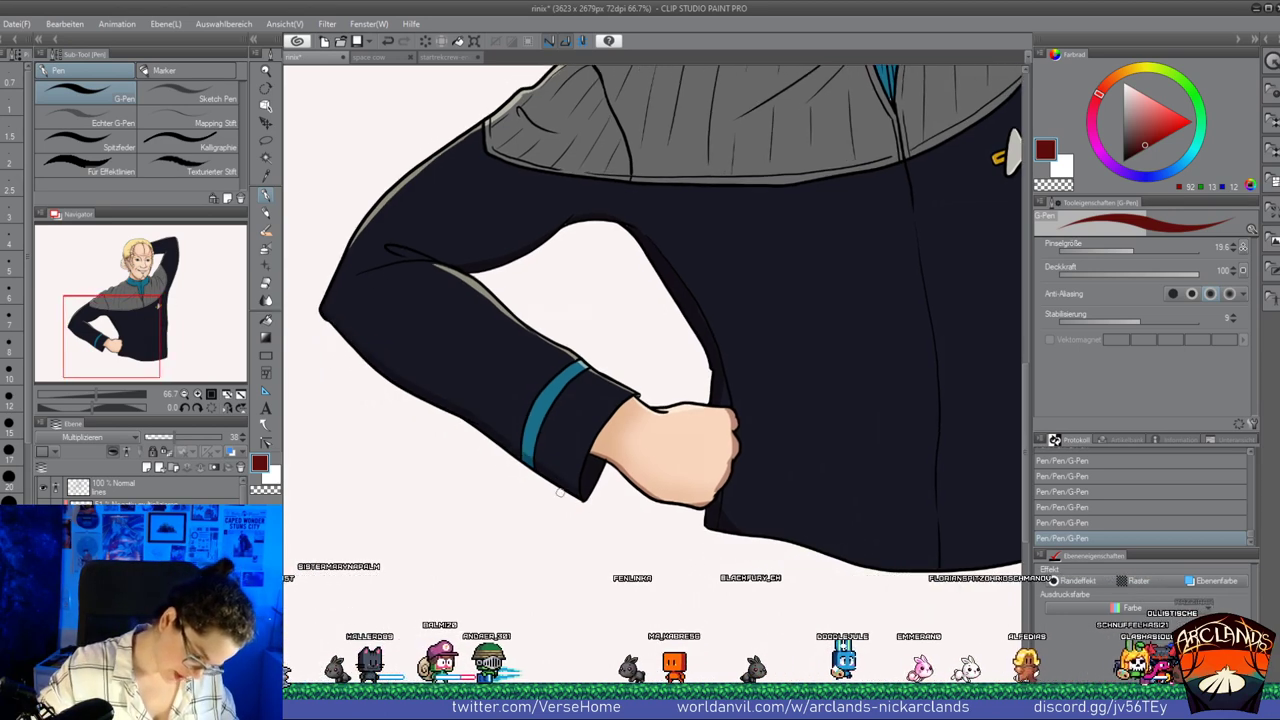
Shade the jacket's outer side, the area beneath the grey yoke's lower edge and the chest badge, redoing the yoke shadow stroke
left_click_drag(128, 330, 147, 331)
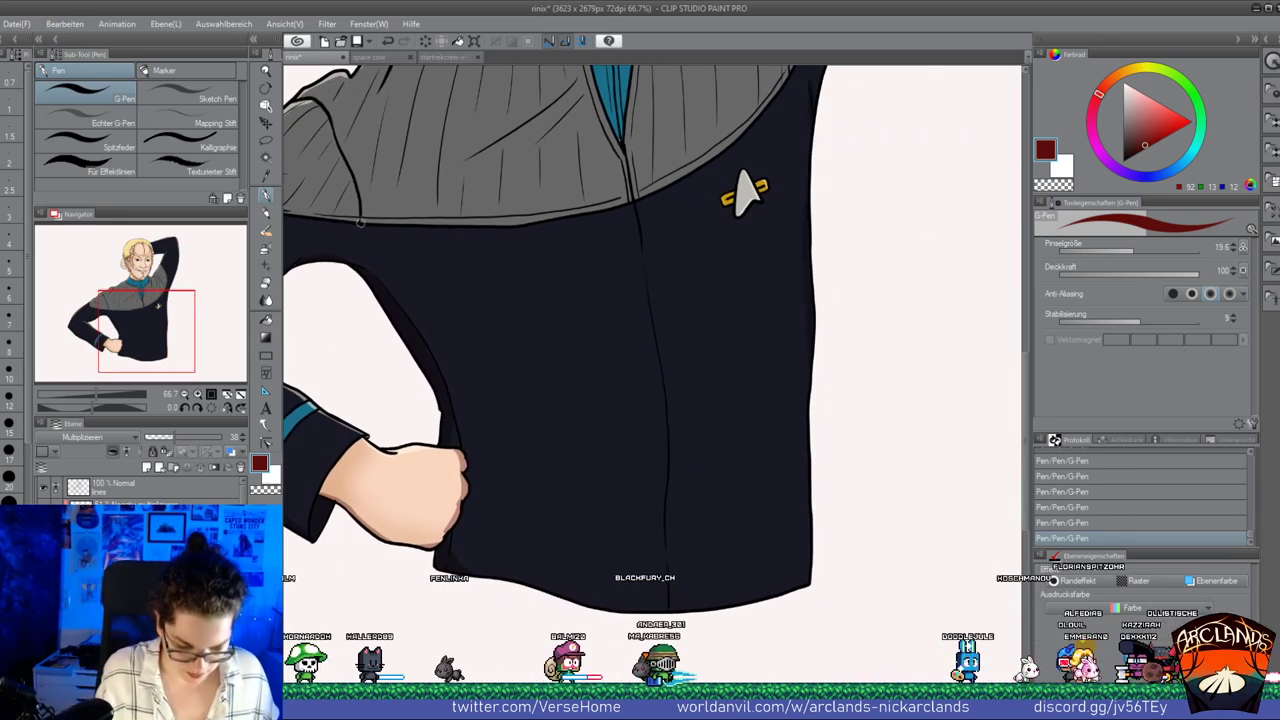
key("ctrl+z")
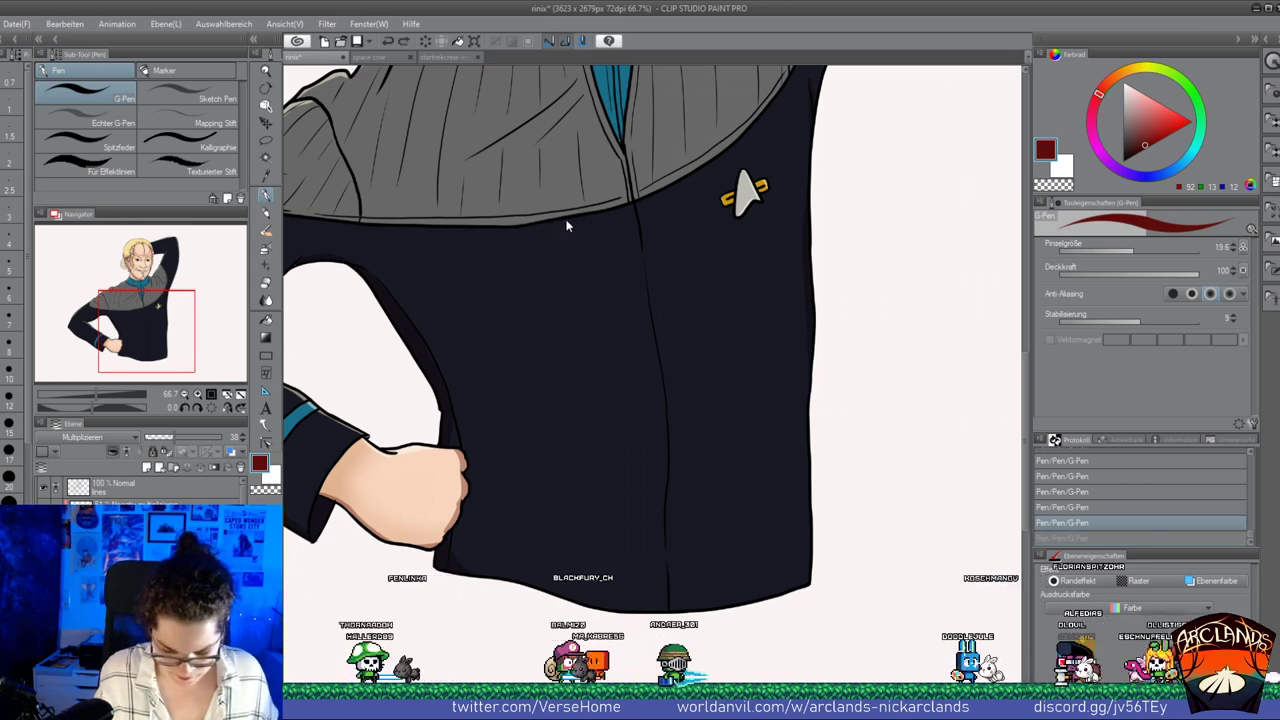
left_click_drag(658, 193, 645, 198)
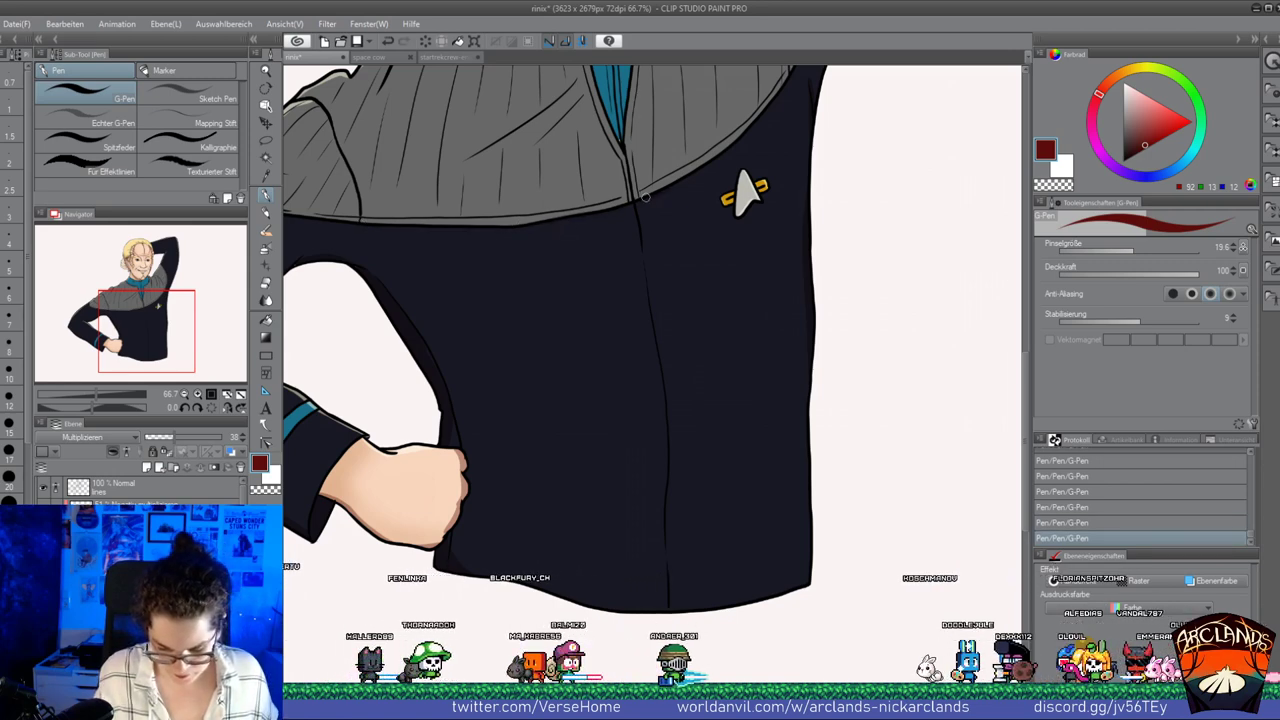
left_click_drag(771, 198, 693, 287)
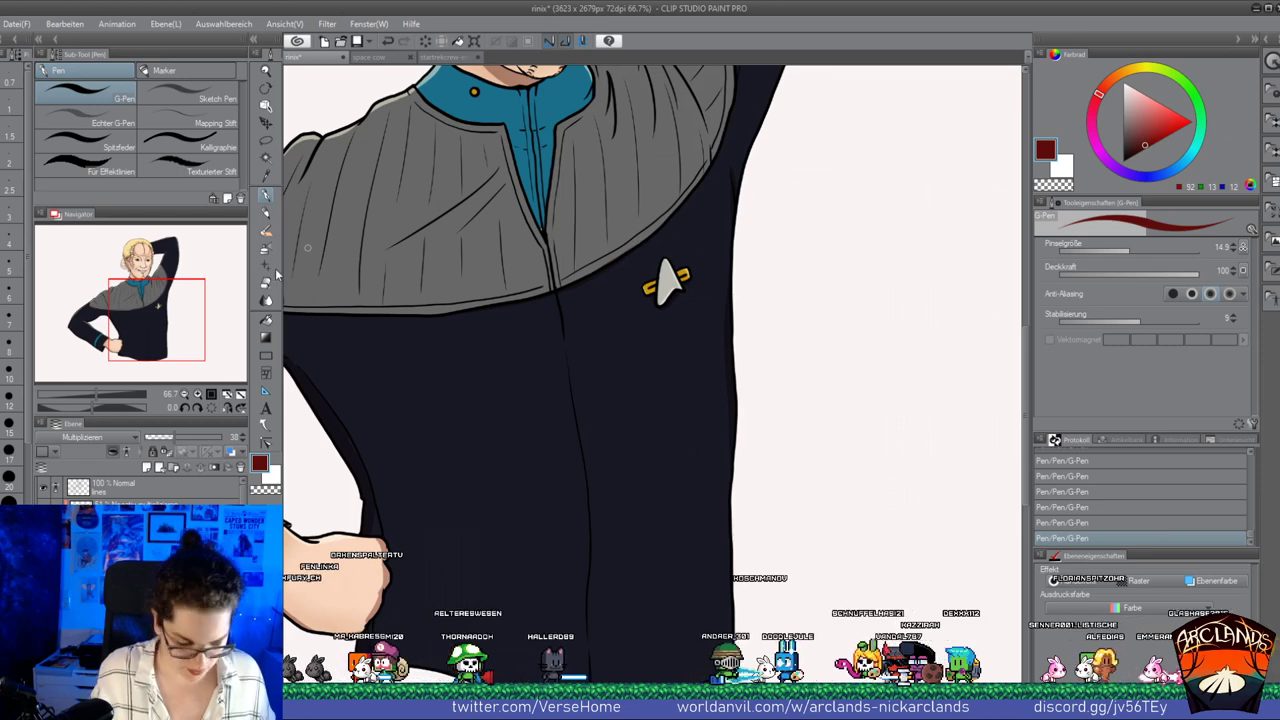
Draw dark red shadows along the fabric folds of the grey yoke below the raised arm with a G-Pen size of about 14.5
left_click_drag(672, 210, 586, 357)
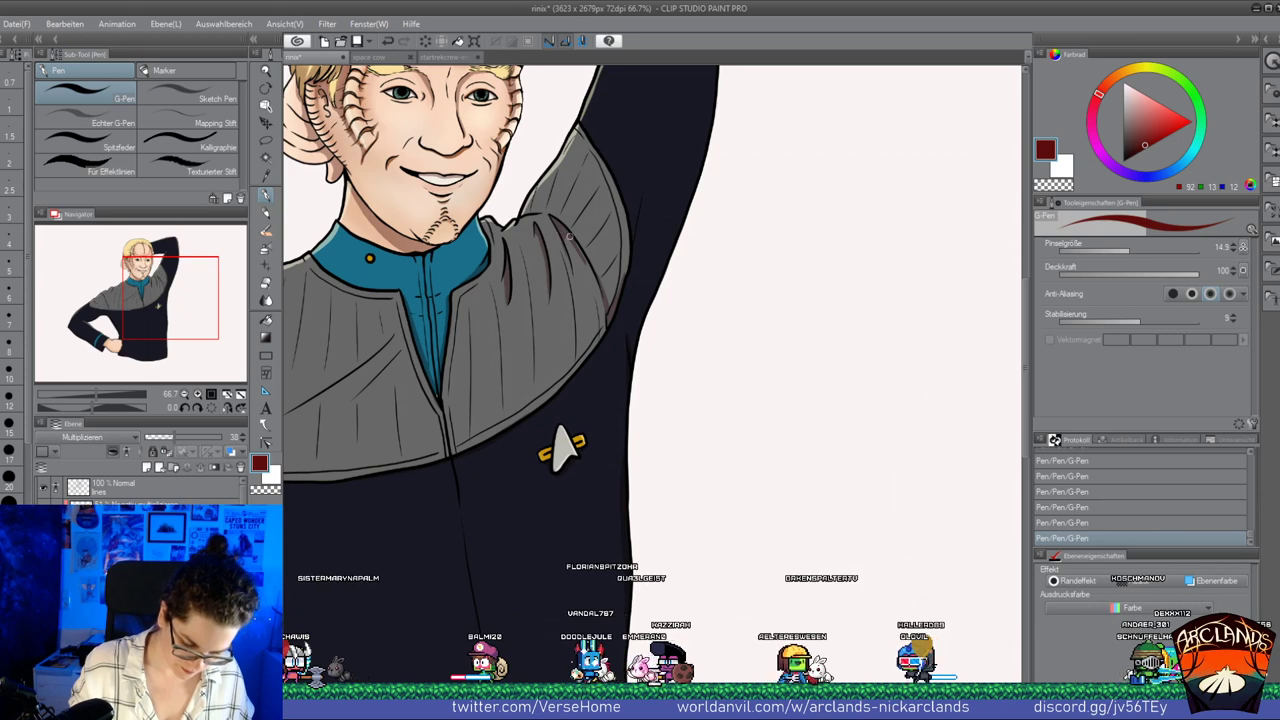
left_click_drag(460, 290, 585, 274)
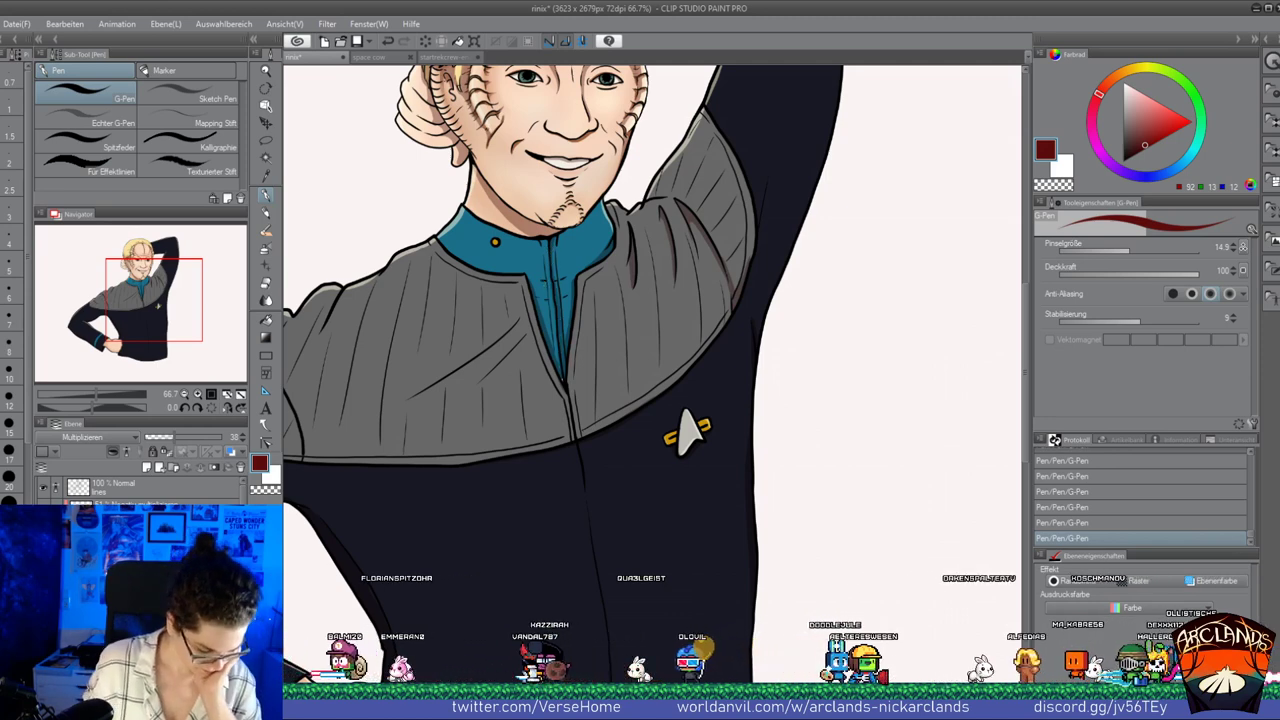
left_click_drag(250, 540, 248, 540)
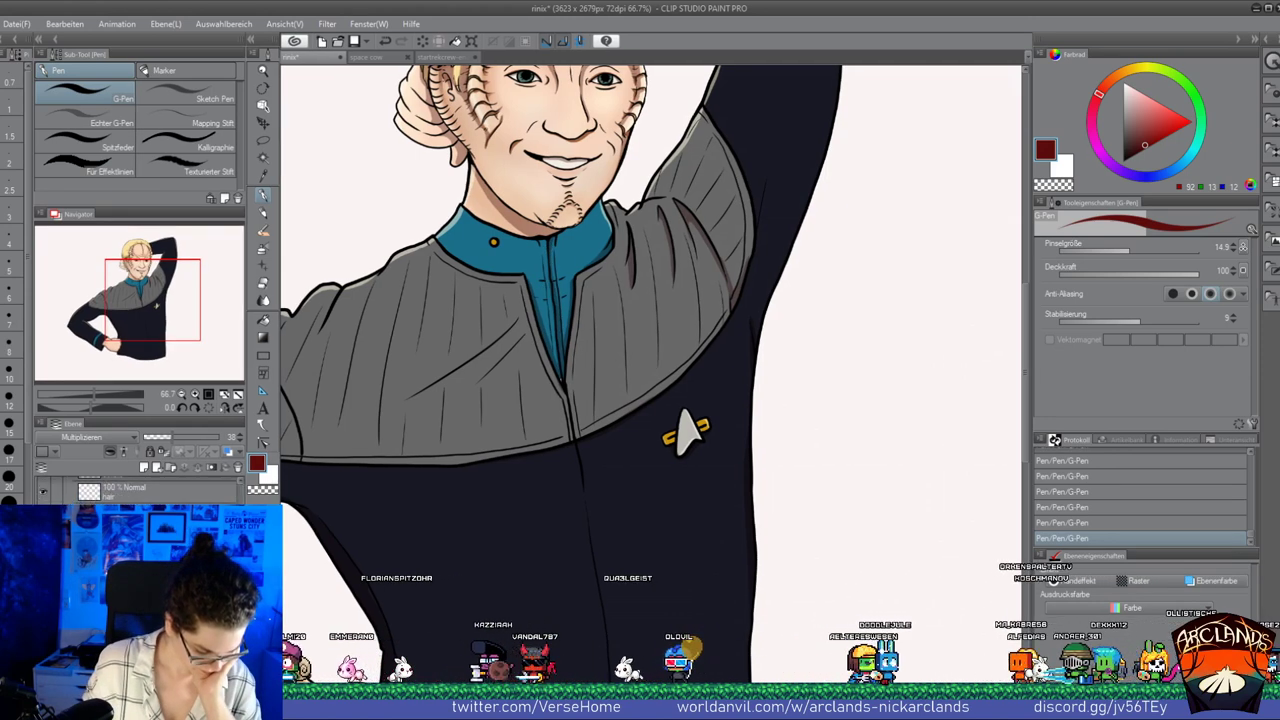
On a new clipped raster layer, shade the dark jacket and sleeves with the Soft airbrush in darker and lighter navy, size about 252.5
left_click(560, 245, "alt")
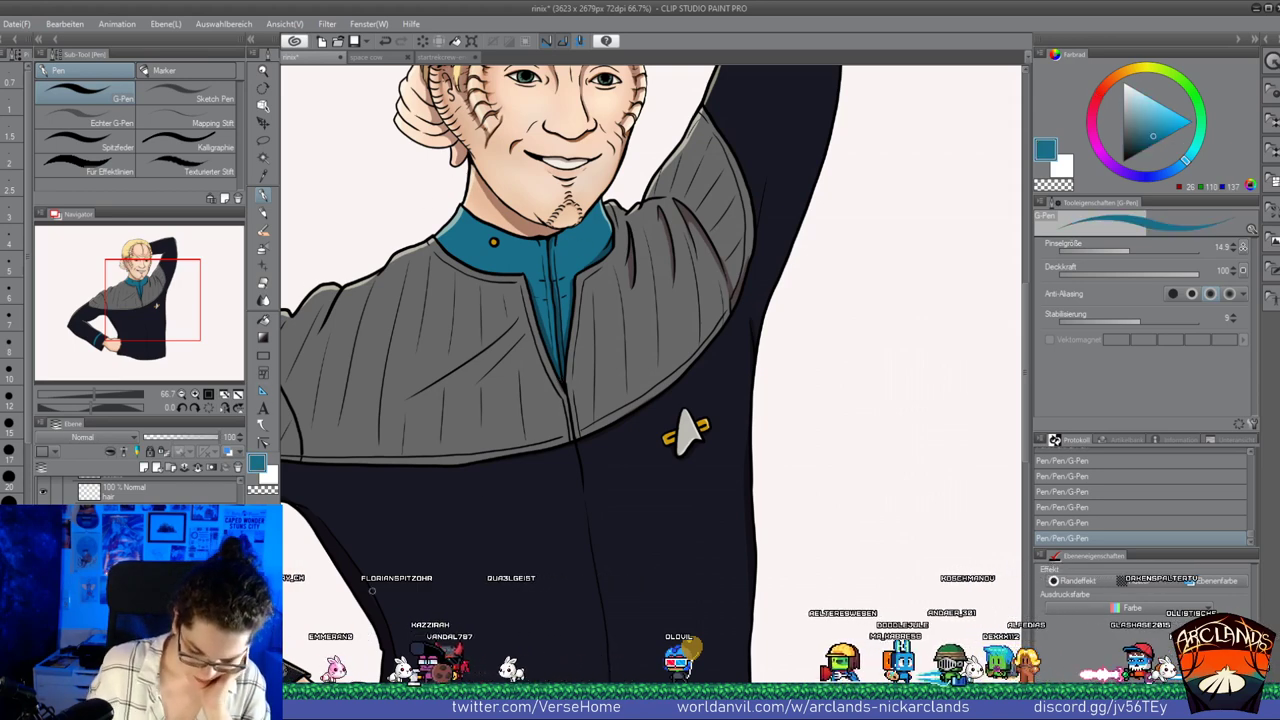
left_click_drag(185, 313, 177, 315)
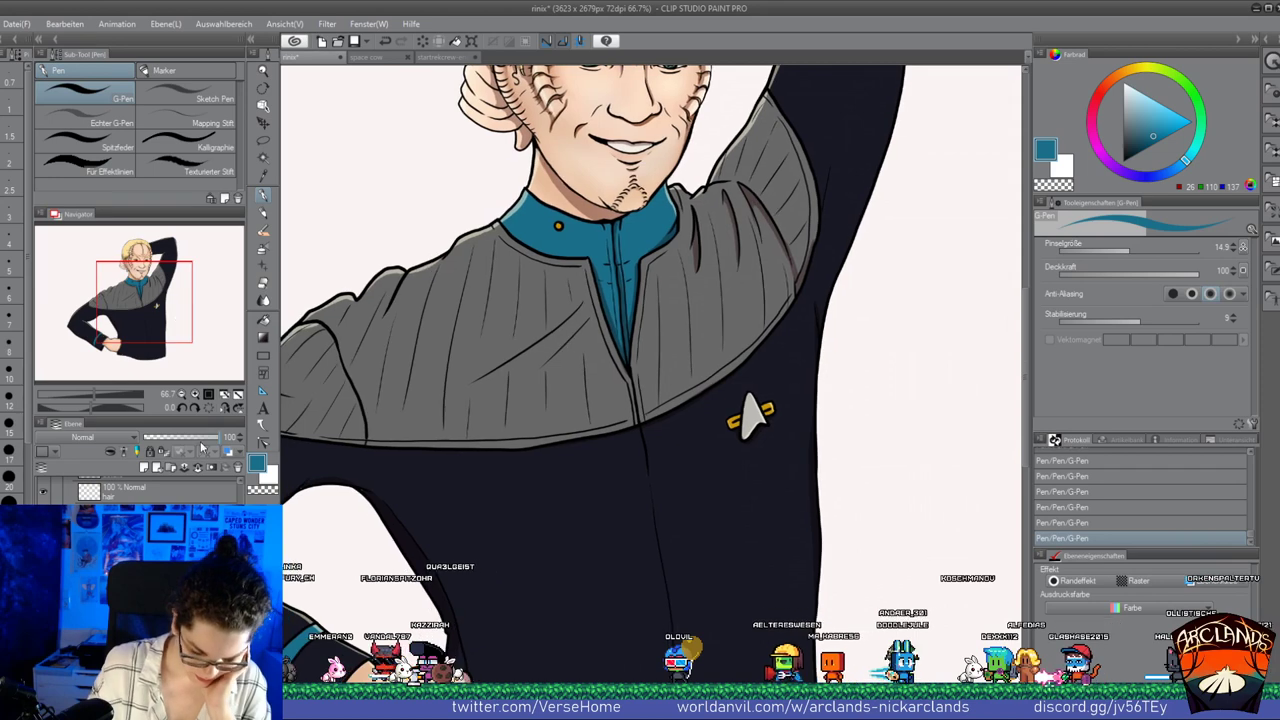
key("ctrl+minus")
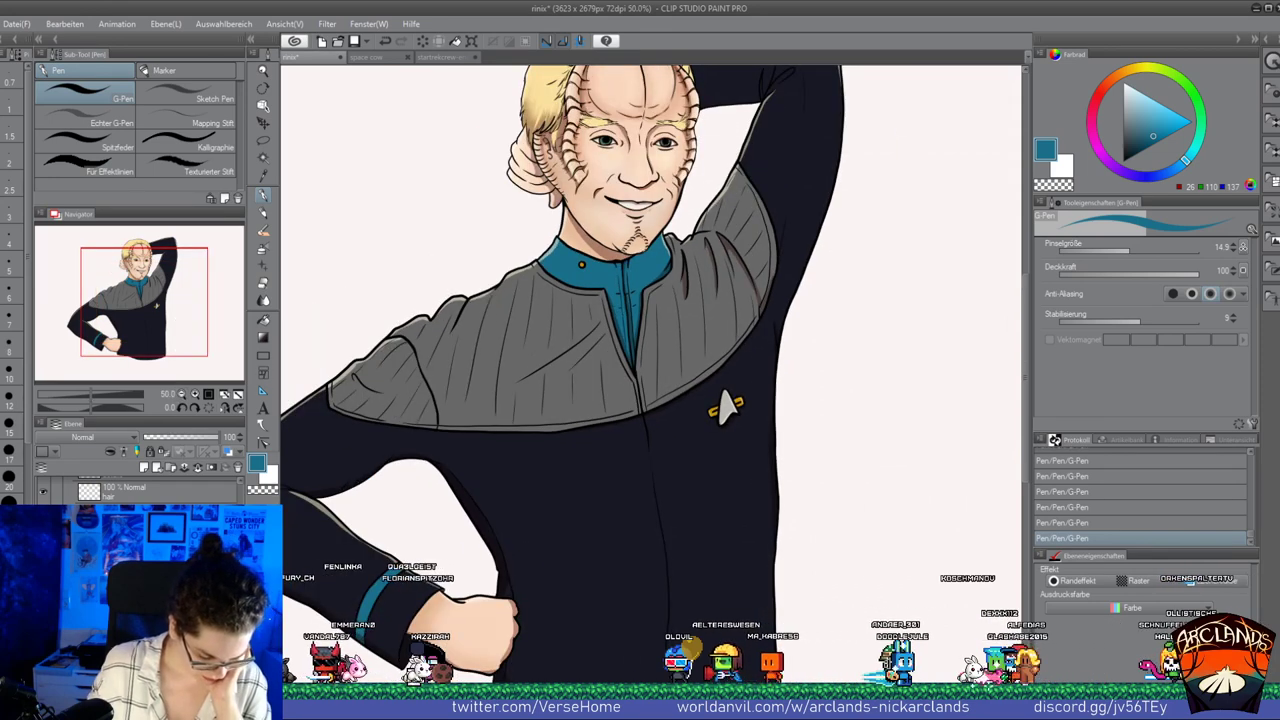
left_click(198, 393)
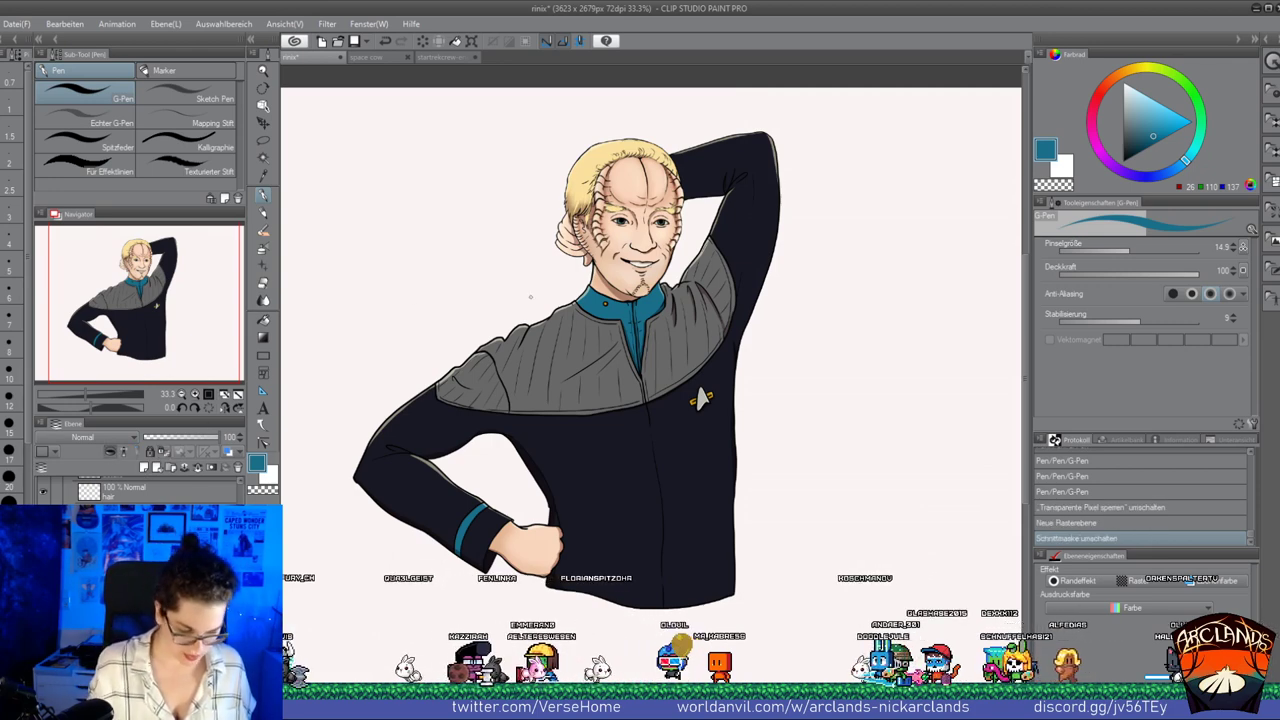
left_click(648, 452, "alt")
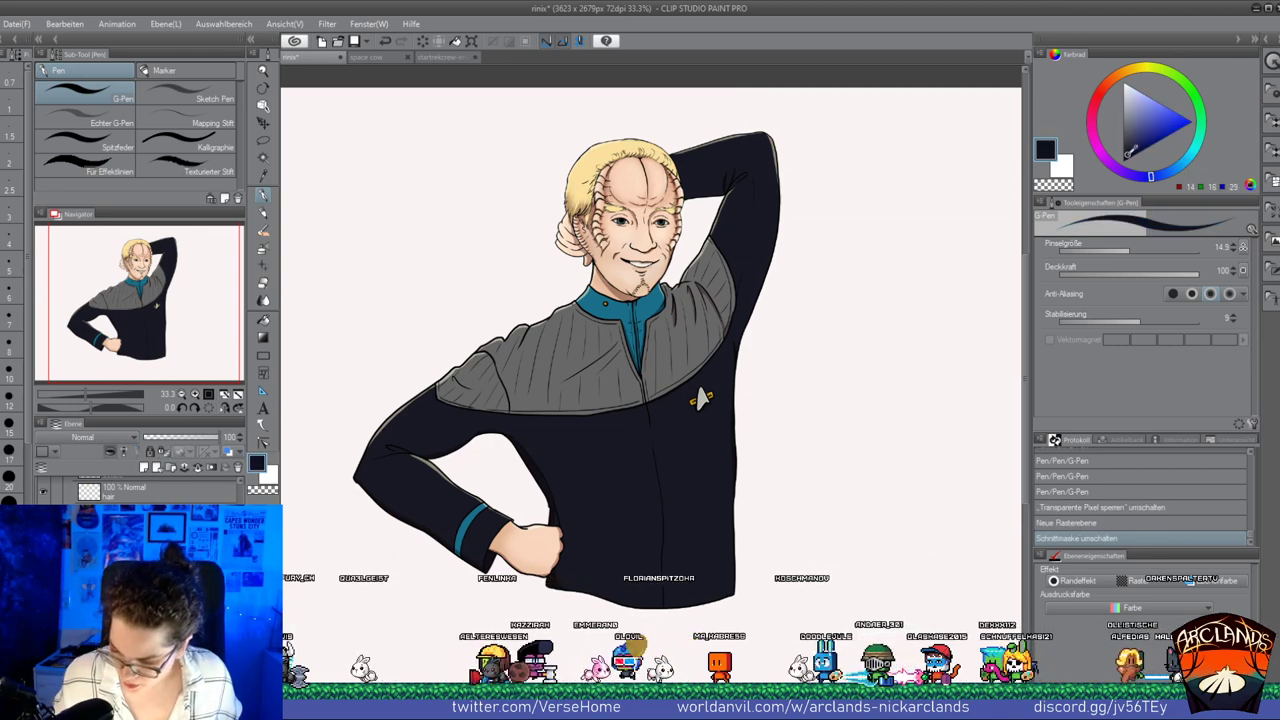
left_click(264, 251)
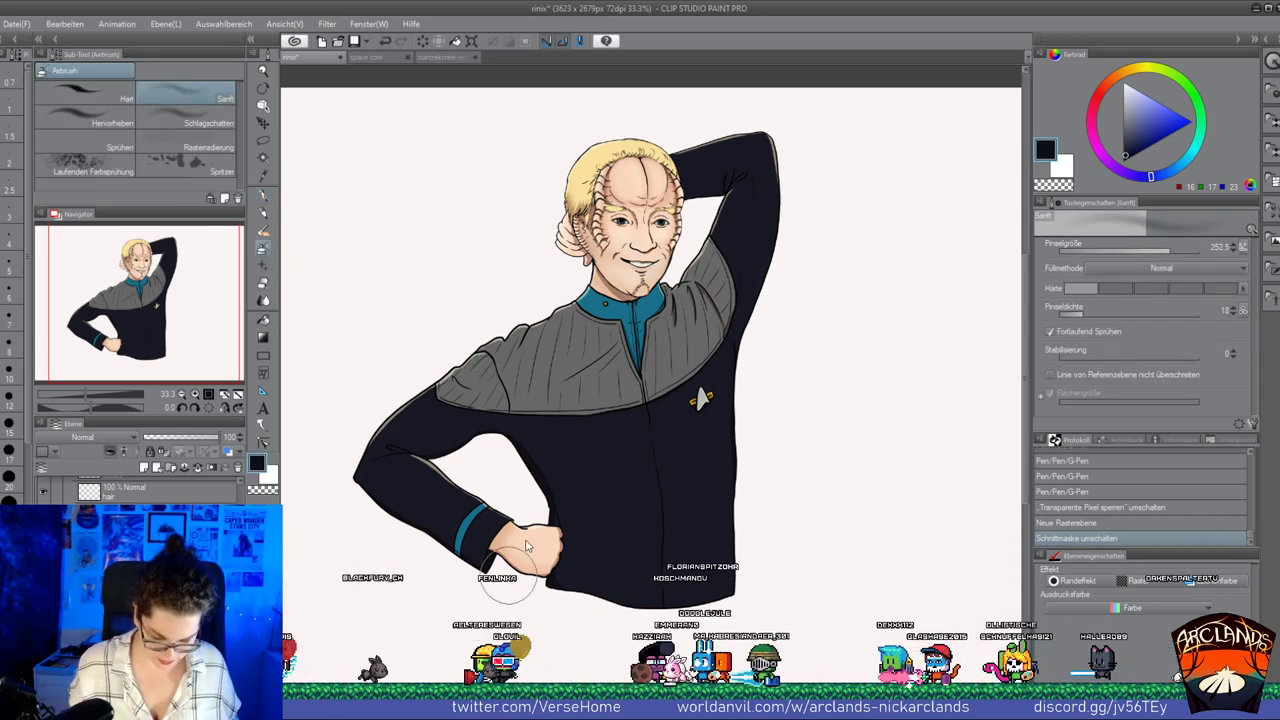
mouse_move(383, 481)
left_mouse_down()
mouse_move(475, 567)
mouse_move(362, 482)
mouse_move(395, 521)
mouse_move(375, 496)
left_mouse_up()
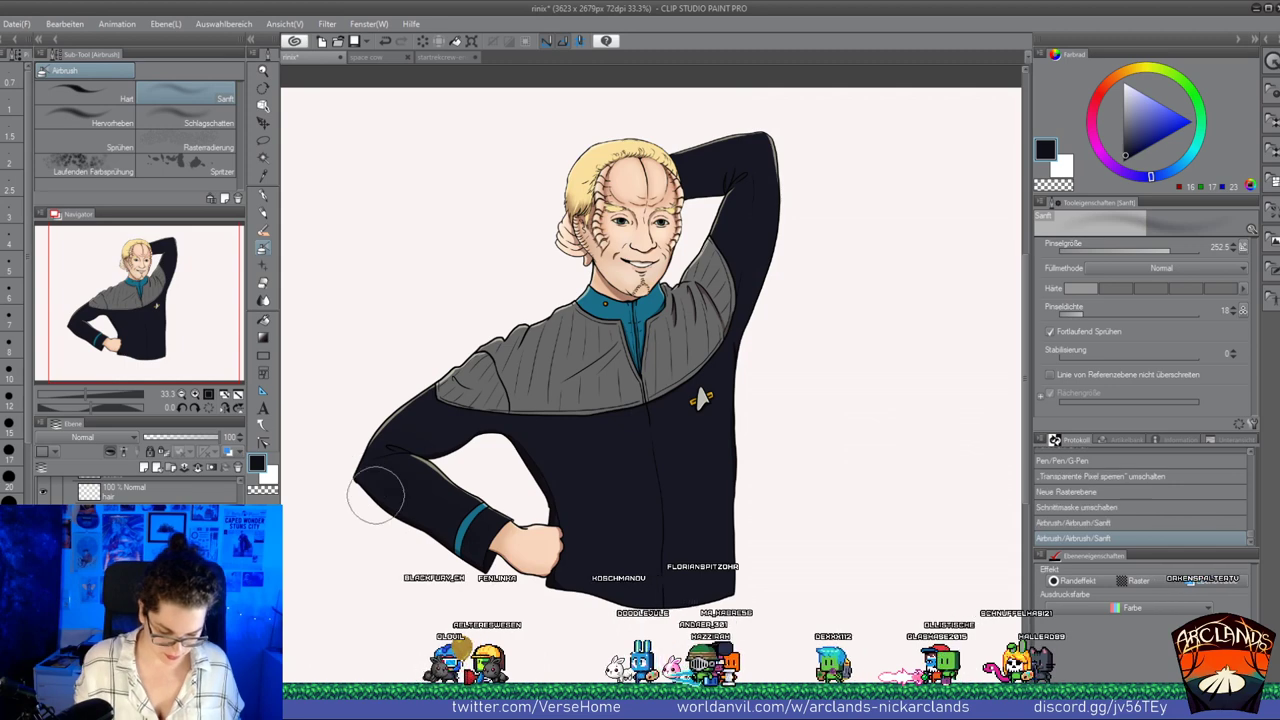
left_click_drag(515, 442, 538, 440)
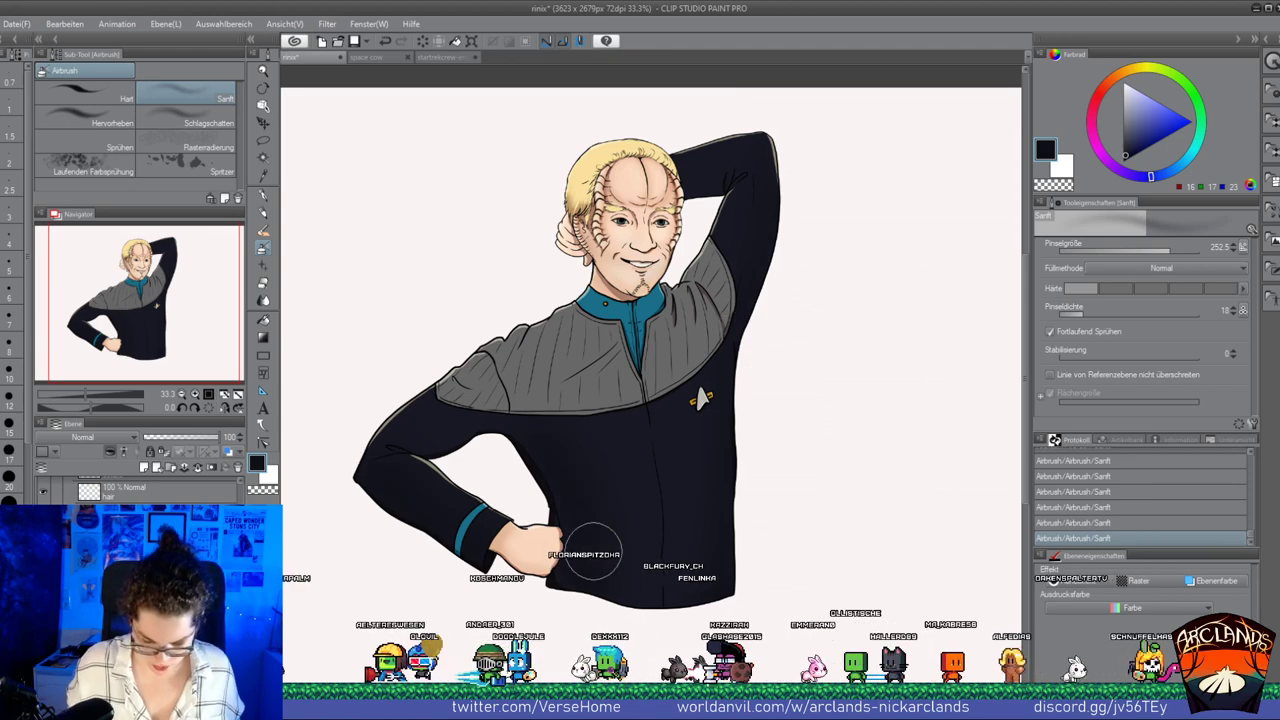
left_click(1127, 148)
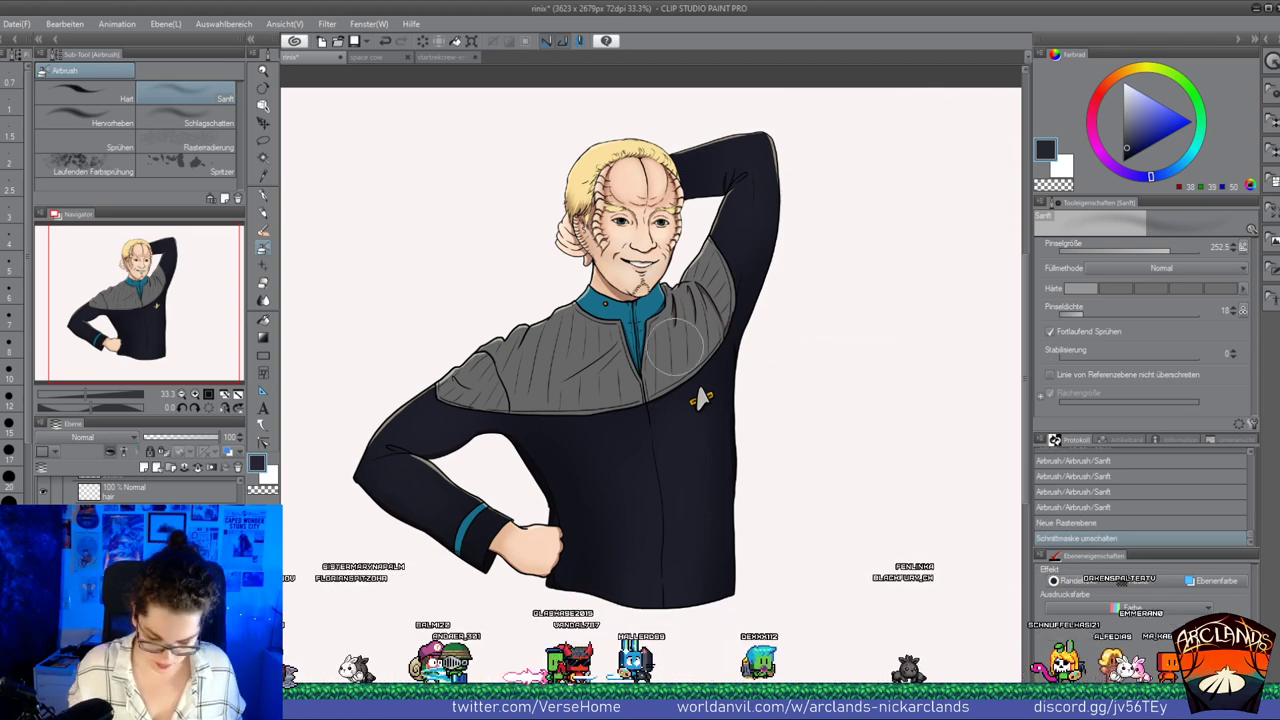
On a new clipped layer, airbrush soft light-grey highlights (RGB 132) across the grey yoke, reducing the brush size to about 208.8
left_click(535, 368, "alt")
left_click(1124, 120)
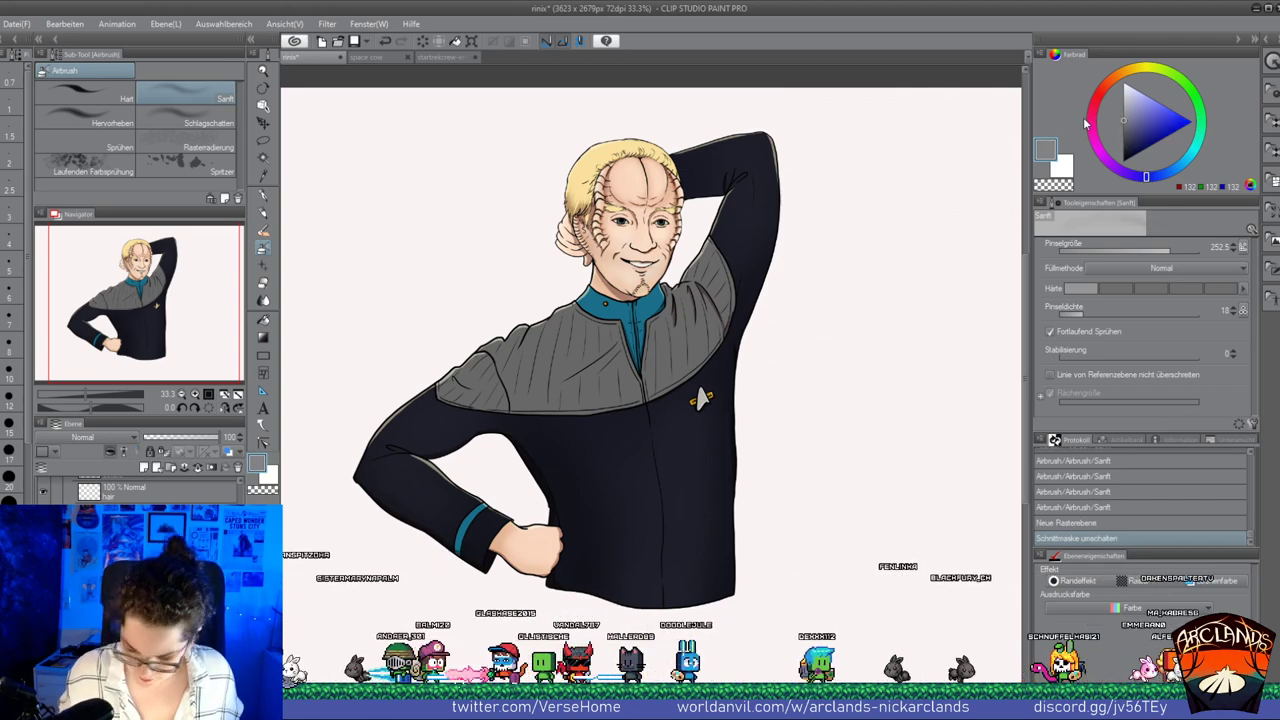
key("]")
key("]")
key("]")
key("]")
left_click_drag(700, 222, 693, 312)
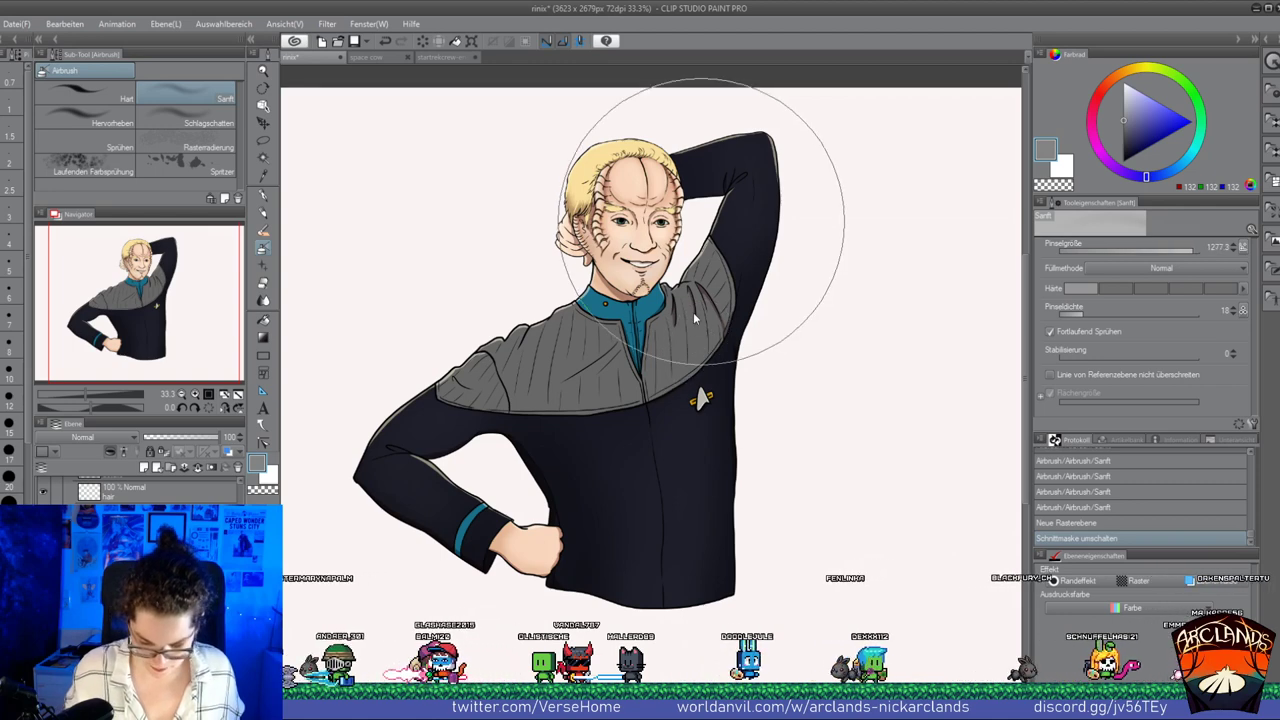
mouse_move(736, 161)
left_mouse_down()
mouse_move(768, 209)
mouse_move(773, 177)
left_mouse_up()
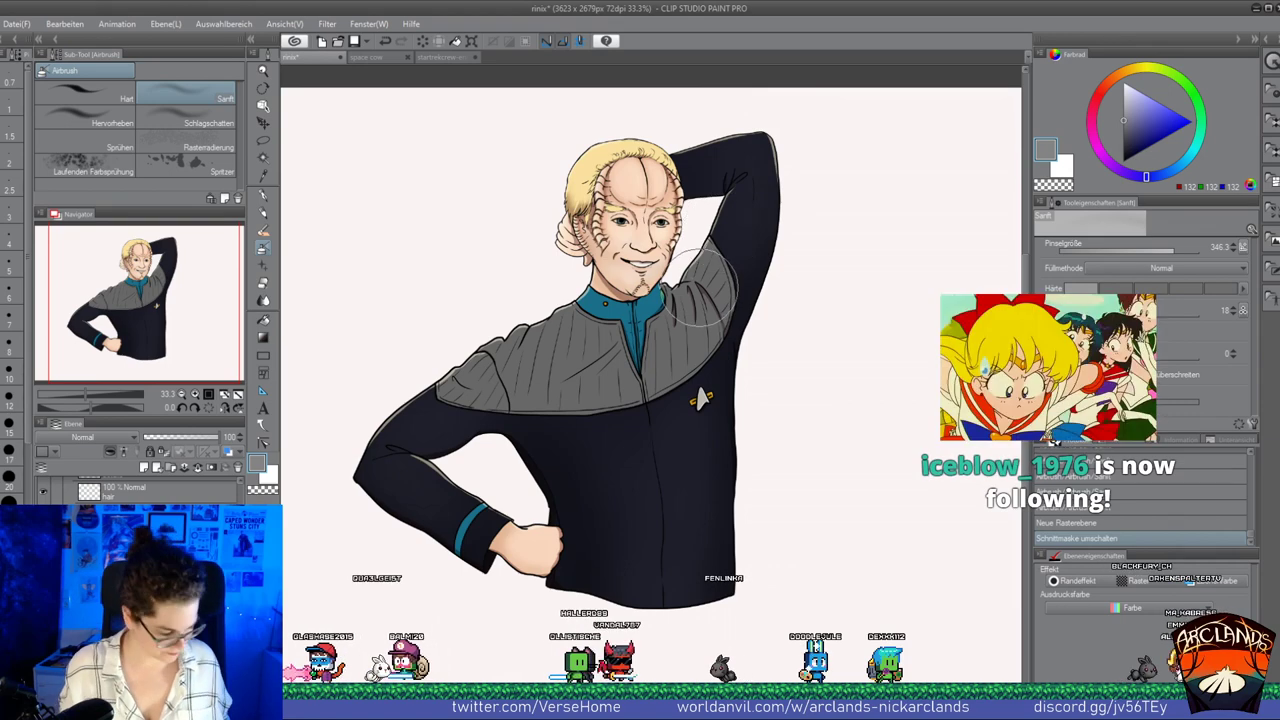
mouse_move(699, 288)
left_mouse_down()
mouse_move(695, 332)
mouse_move(648, 362)
mouse_move(608, 357)
mouse_move(600, 378)
left_mouse_up()
mouse_move(557, 323)
left_mouse_down()
mouse_move(616, 359)
mouse_move(519, 371)
mouse_move(588, 359)
mouse_move(616, 379)
mouse_move(478, 384)
mouse_move(560, 396)
left_mouse_up()
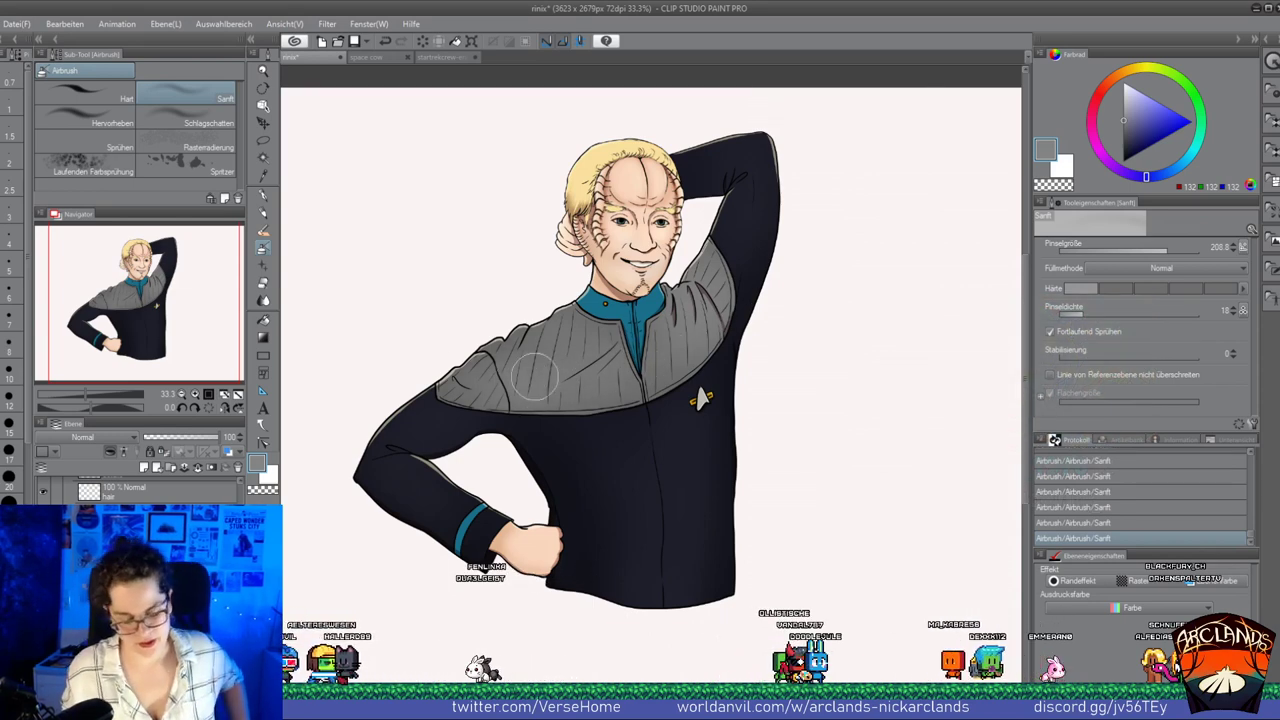
Deepen the yoke's soft shading with darker grey and brighten its highlights with lighter greys, up to RGB 176
scroll(150, 492, "down", 3)
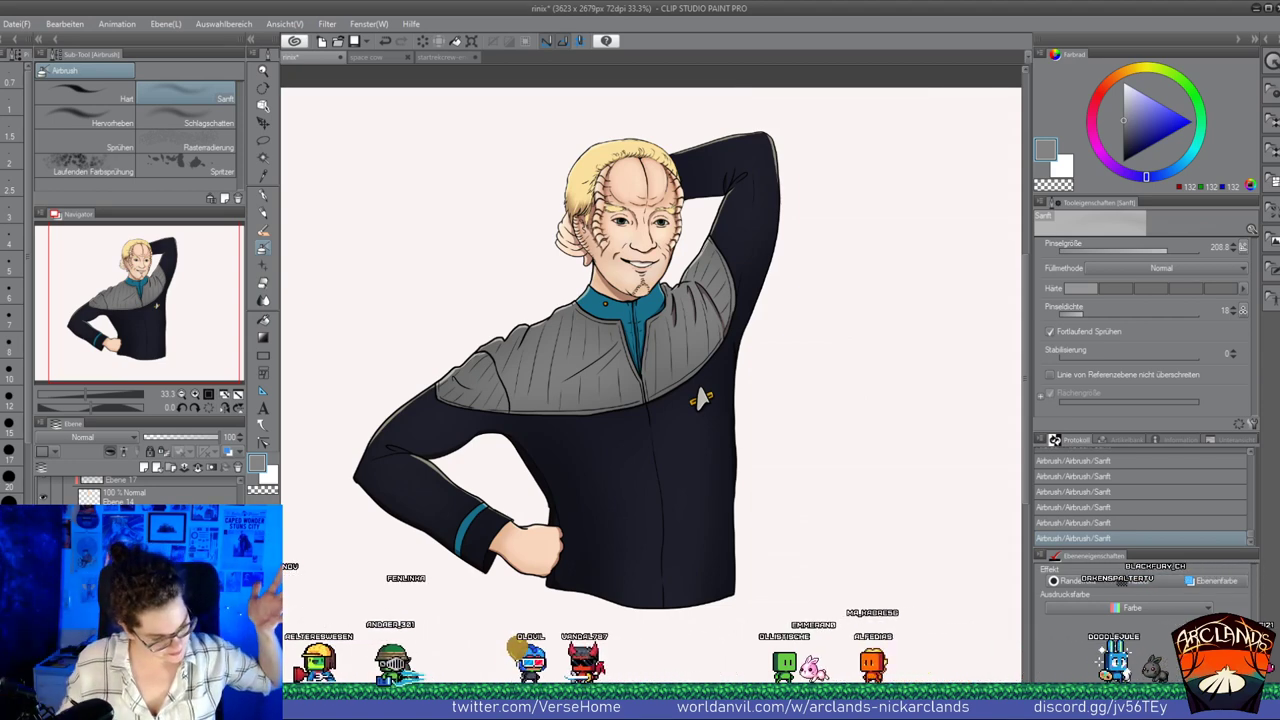
left_click(1122, 136)
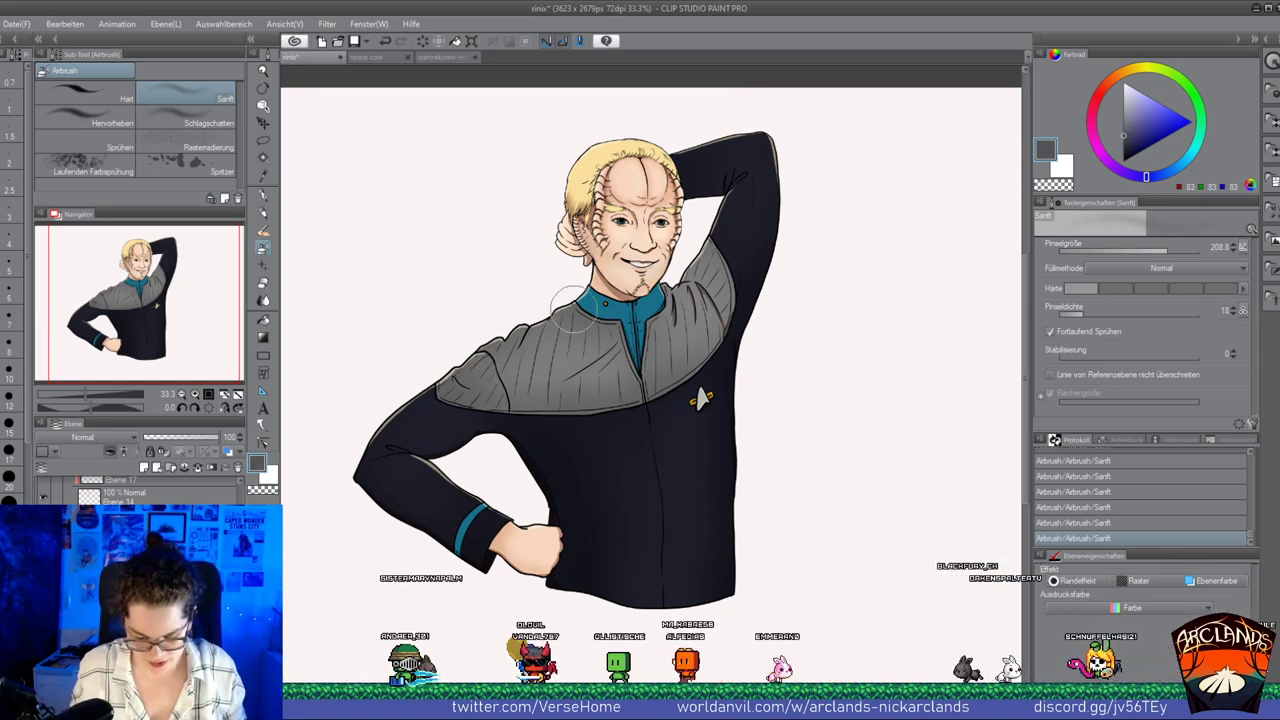
left_click(1125, 127)
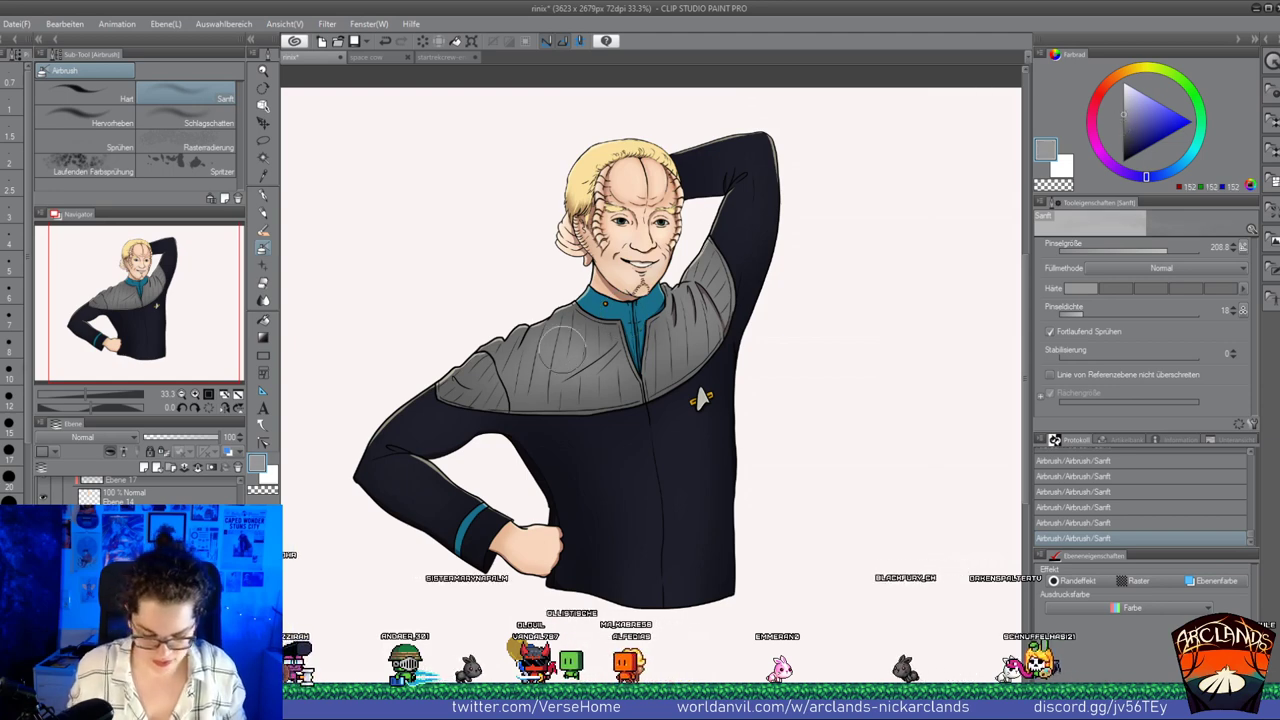
left_click(665, 340, "alt")
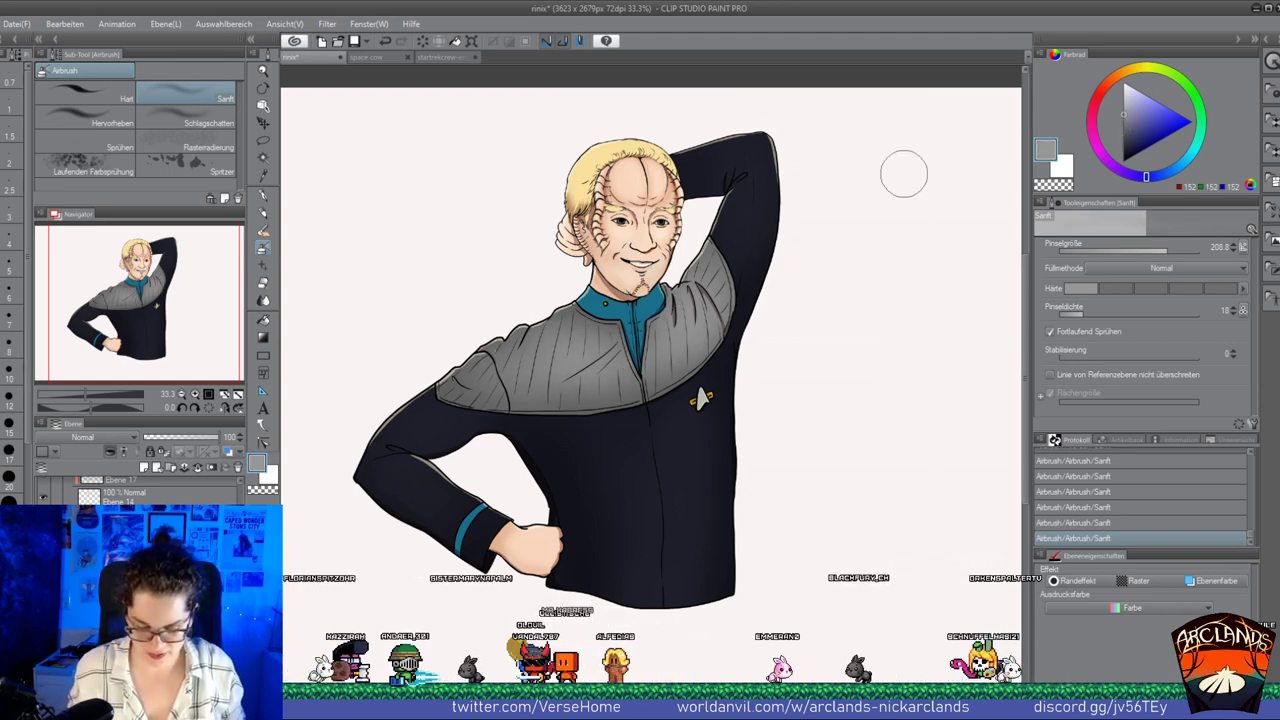
left_click_drag(1134, 145, 1124, 141)
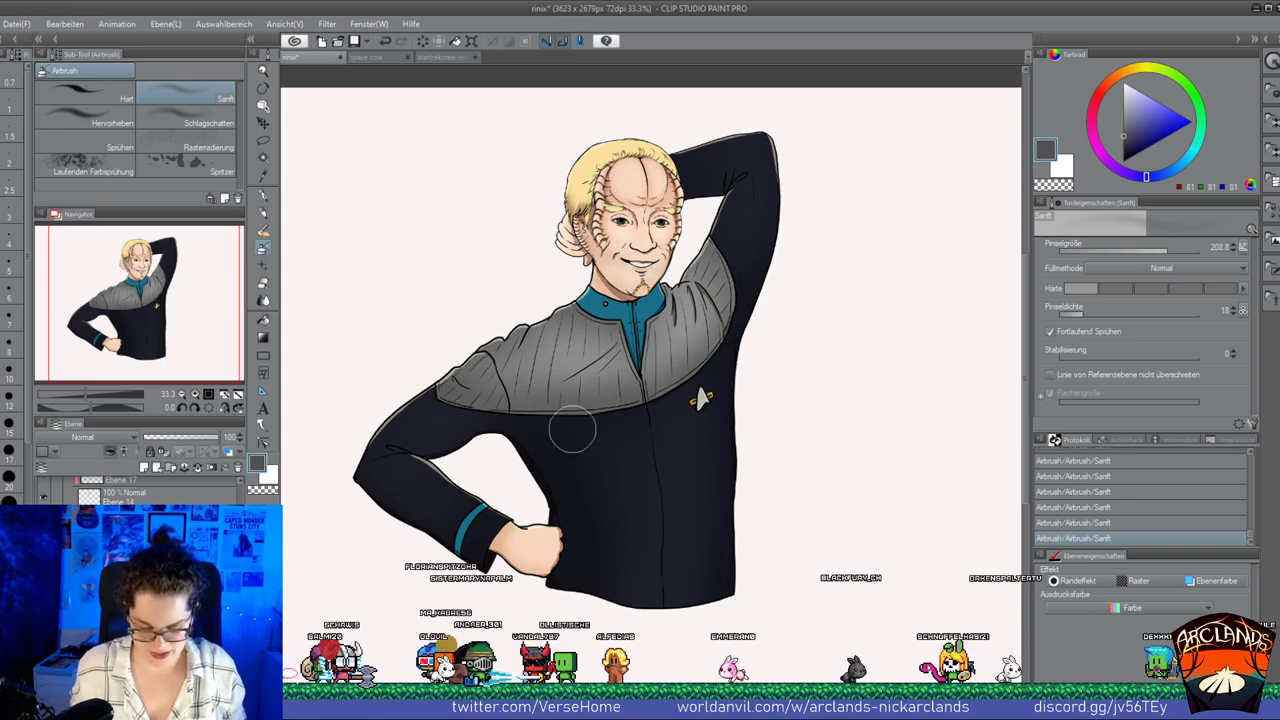
left_click(1126, 117)
left_click_drag(1126, 117, 1123, 106)
mouse_move(558, 337)
left_mouse_down()
mouse_move(523, 352)
mouse_move(628, 330)
mouse_move(680, 348)
mouse_move(713, 255)
mouse_move(553, 385)
mouse_move(608, 385)
mouse_move(449, 383)
left_mouse_up()
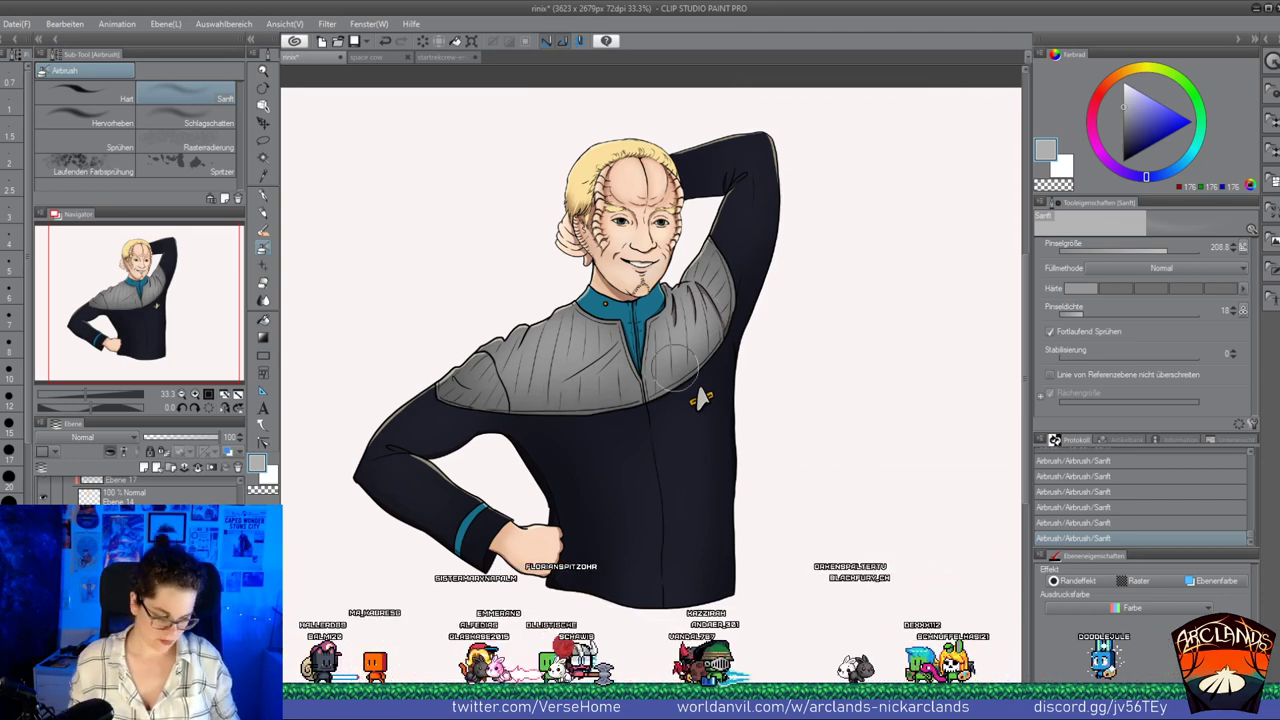
Add a new clipped raster layer and airbrush lighter teal highlights (RGB 70, 152, 178) onto both sides of the teal collar
left_click(144, 468)
left_click(111, 452)
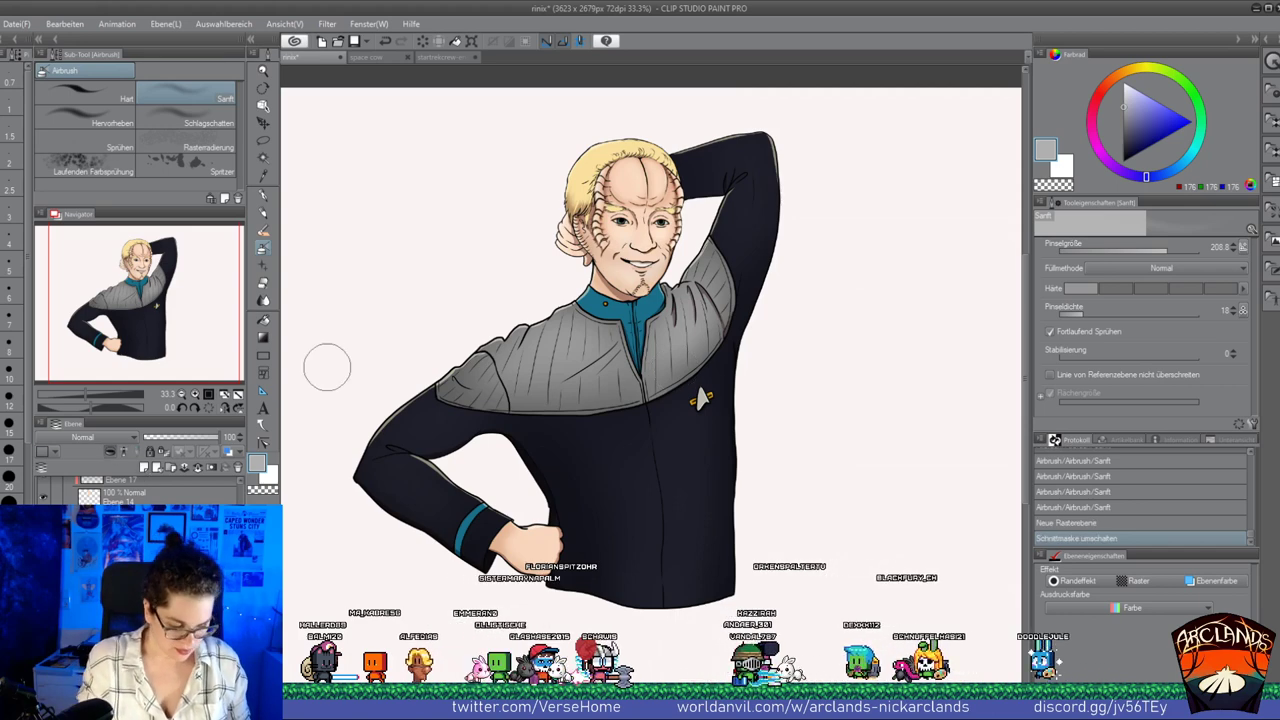
left_click(622, 309, "alt")
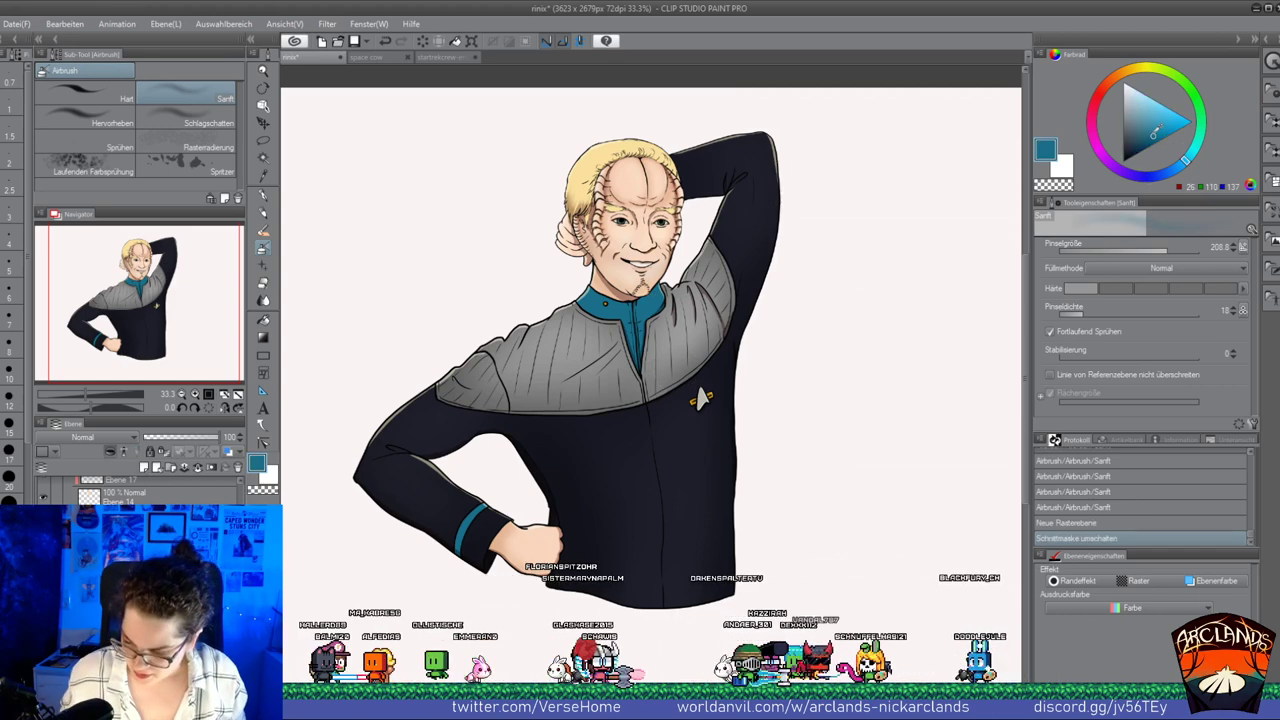
left_click(1152, 123)
left_click_drag(596, 298, 614, 308)
left_click_drag(645, 303, 660, 272)
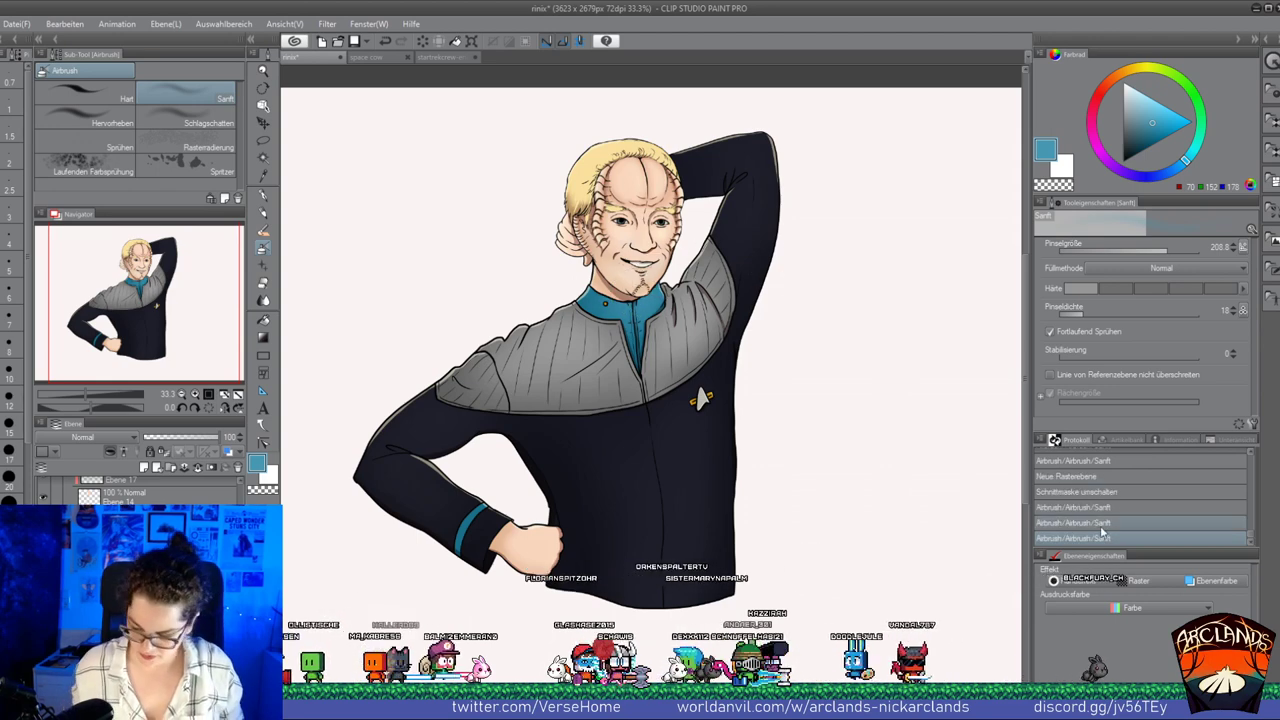
Undo the last collar stroke, repaint the light teal highlight and airbrush the collar's shadows in darker teal (RGB 11, 83, 106)
left_click(1070, 517)
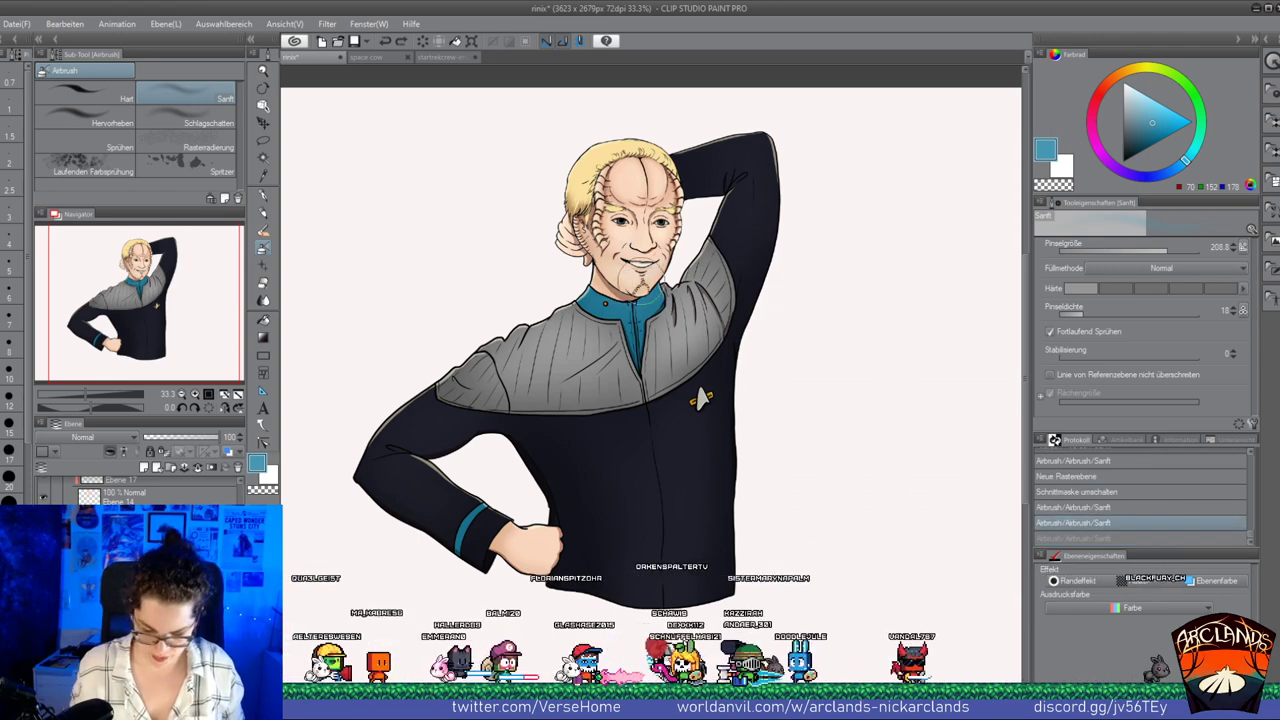
left_click_drag(650, 300, 660, 282)
left_click(1148, 142)
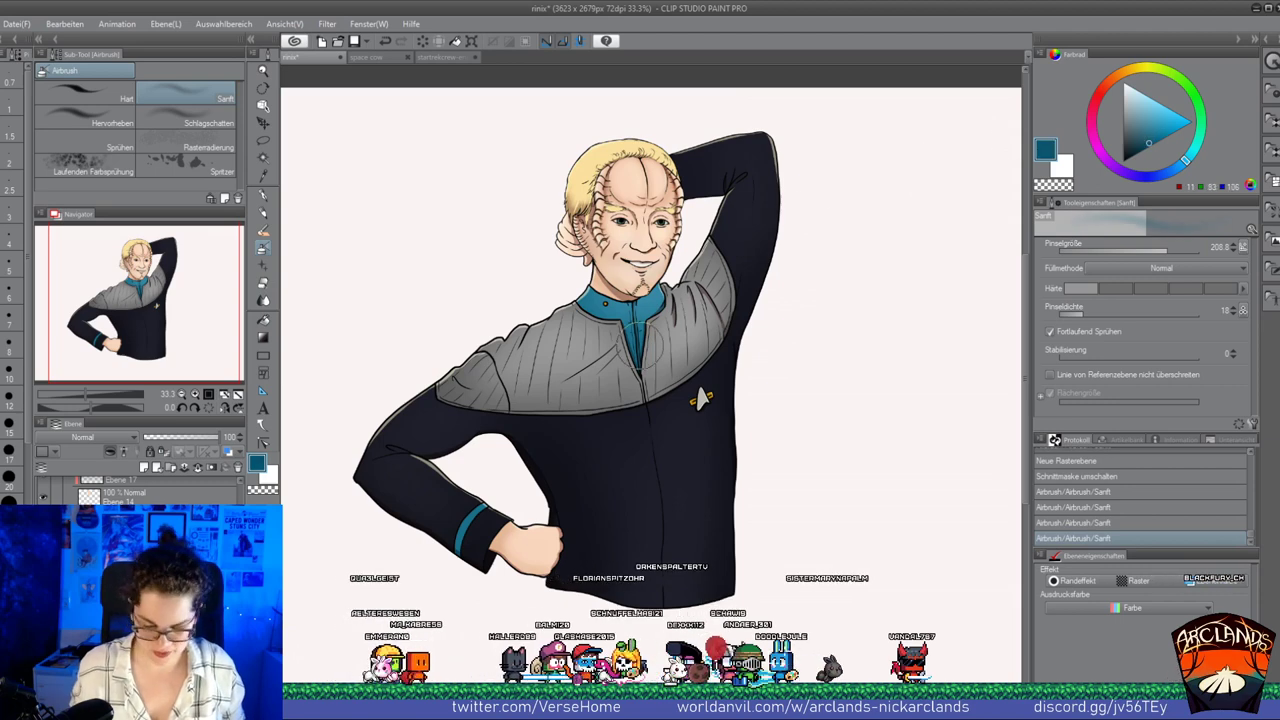
left_click_drag(584, 290, 577, 308)
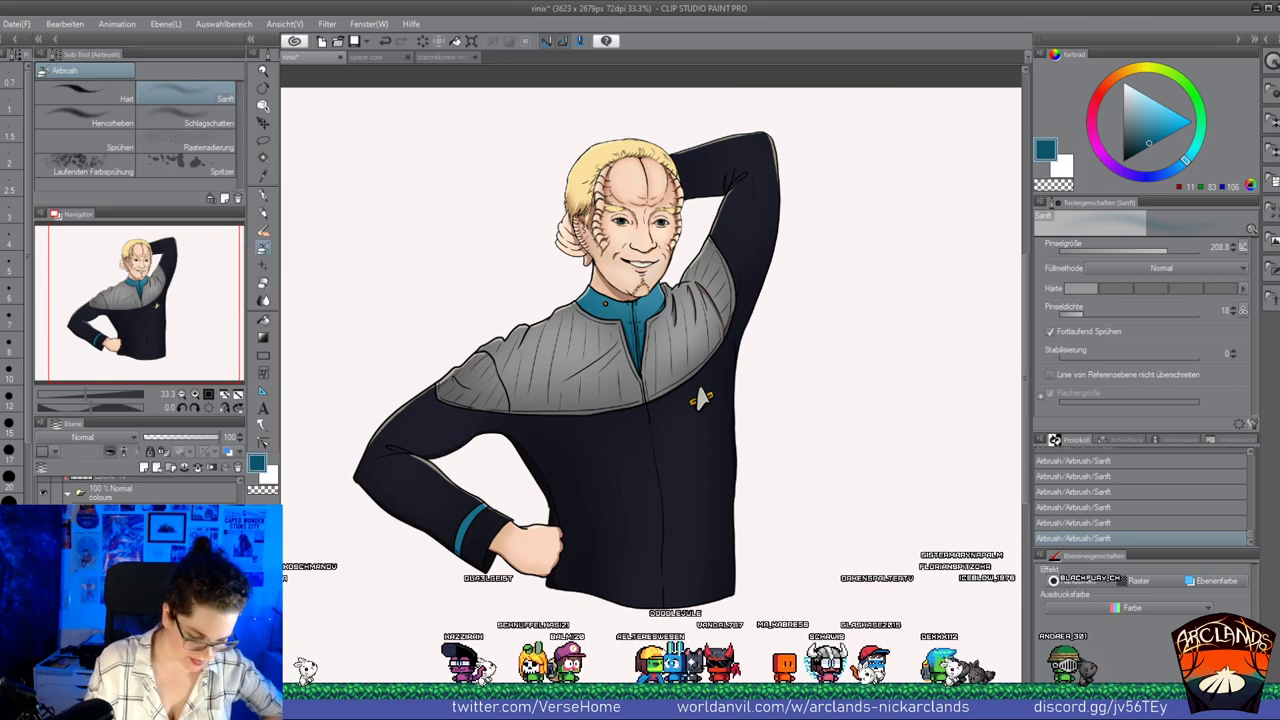
Soften the facial shading around the smile line beside the mouth with the Soft eraser, size about 36.3
left_click(196, 395)
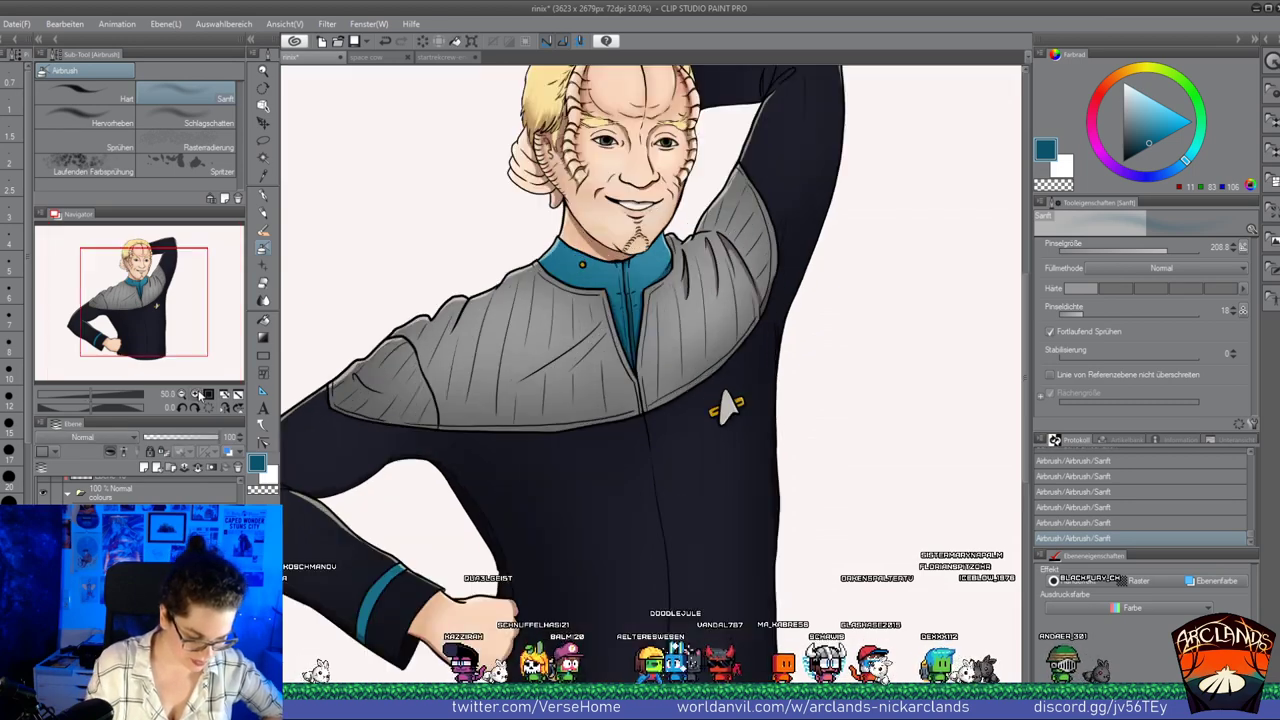
left_click(196, 395)
left_click(196, 395)
left_click_drag(152, 294, 140, 270)
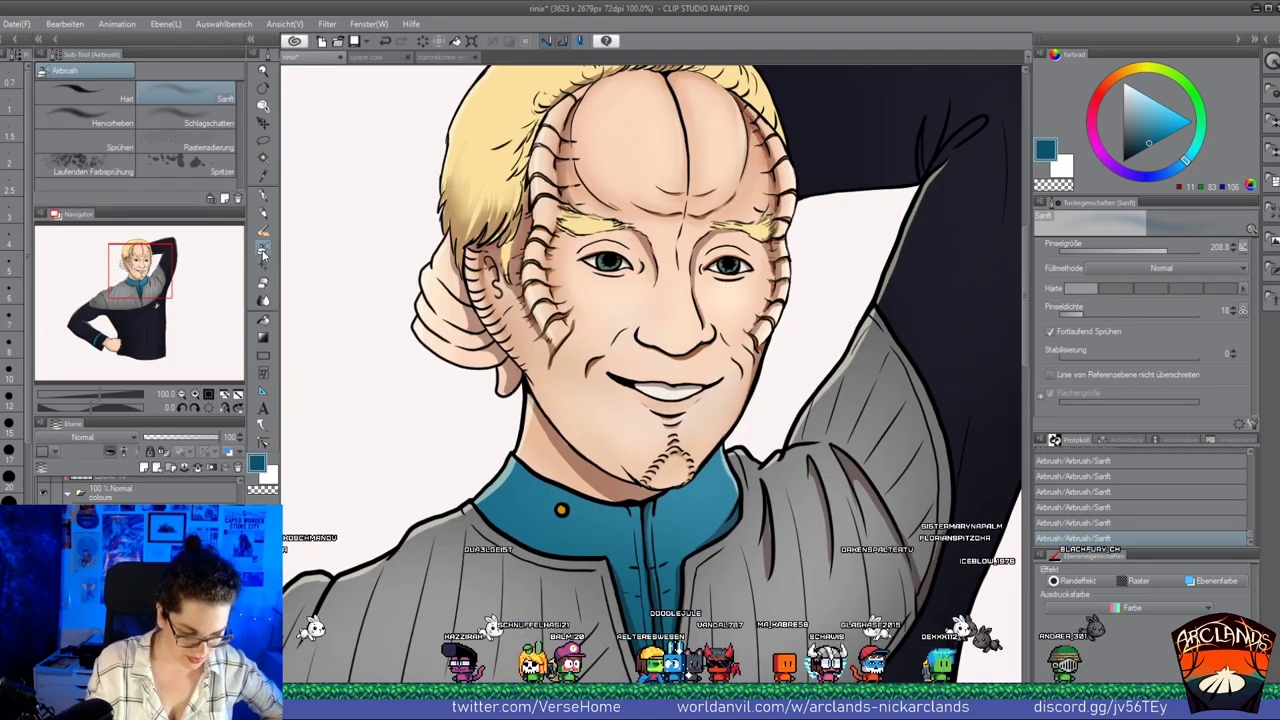
key("e")
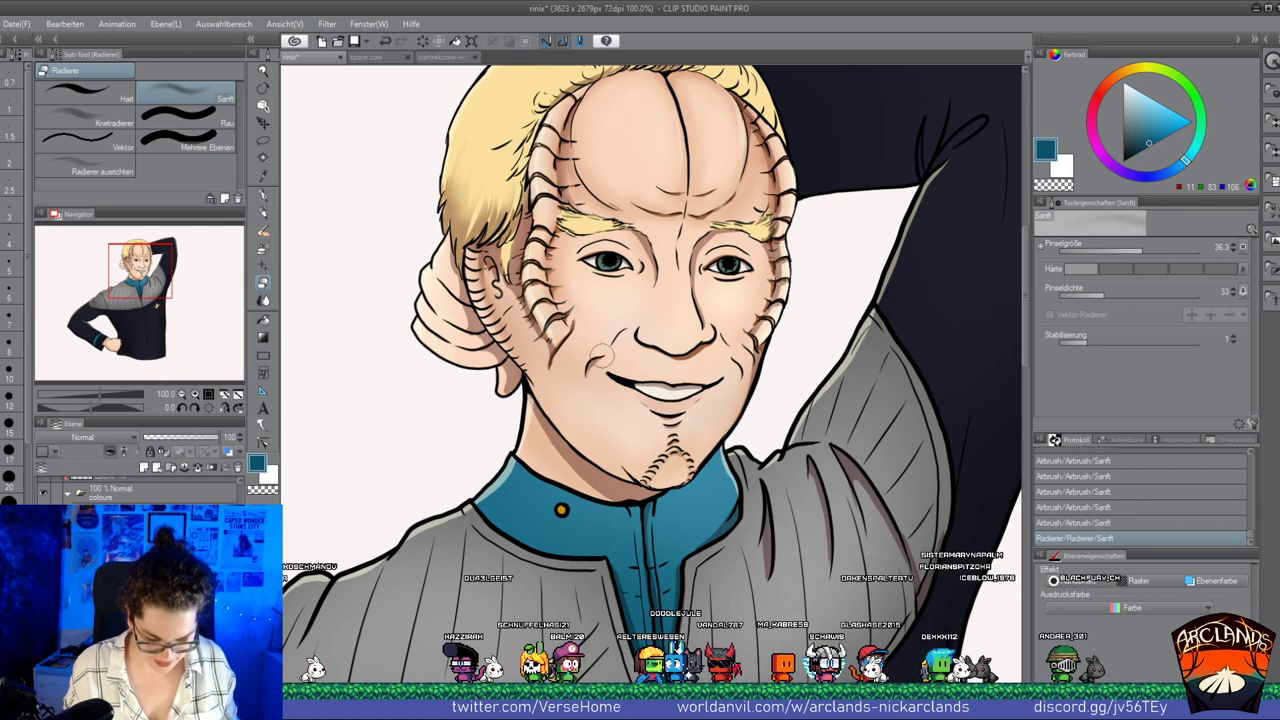
Draw brown G-Pen shadows (RGB 158, 98, 63) along the cheek creases and soften their edges with the Soft eraser
key("p")
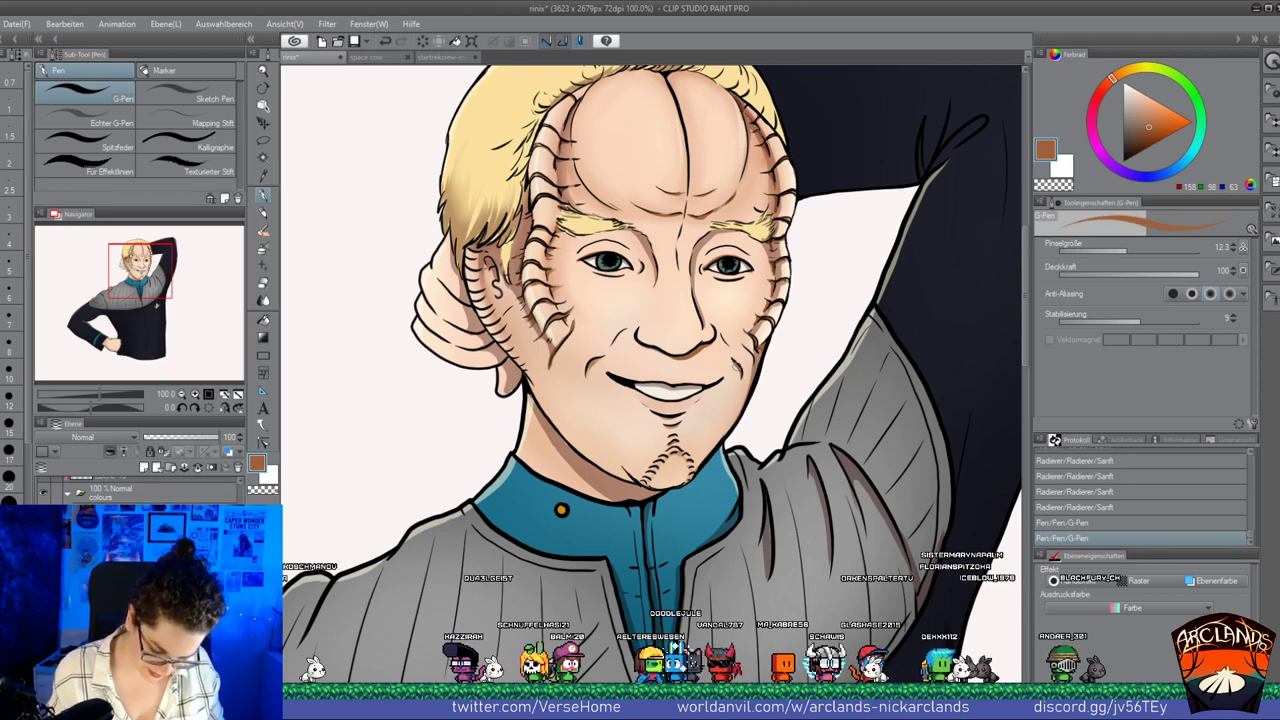
key("e")
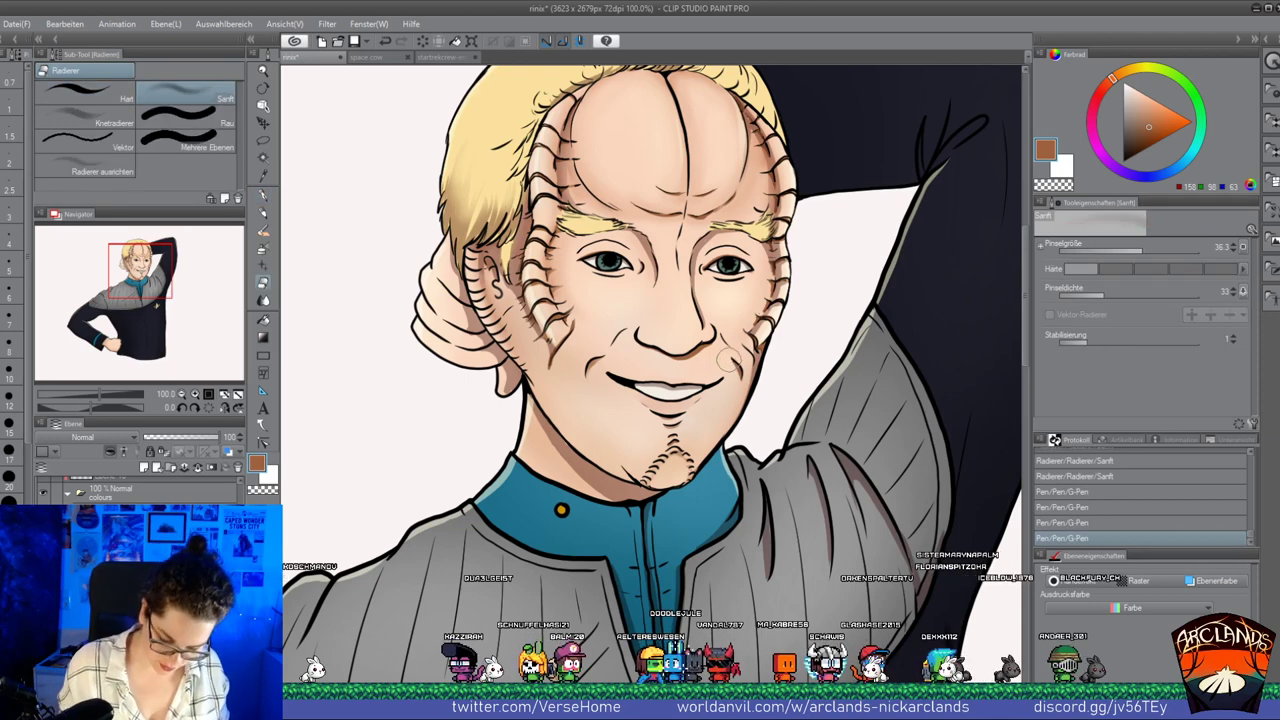
mouse_move(730, 360)
left_mouse_down()
mouse_move(786, 340)
mouse_move(746, 376)
left_mouse_up()
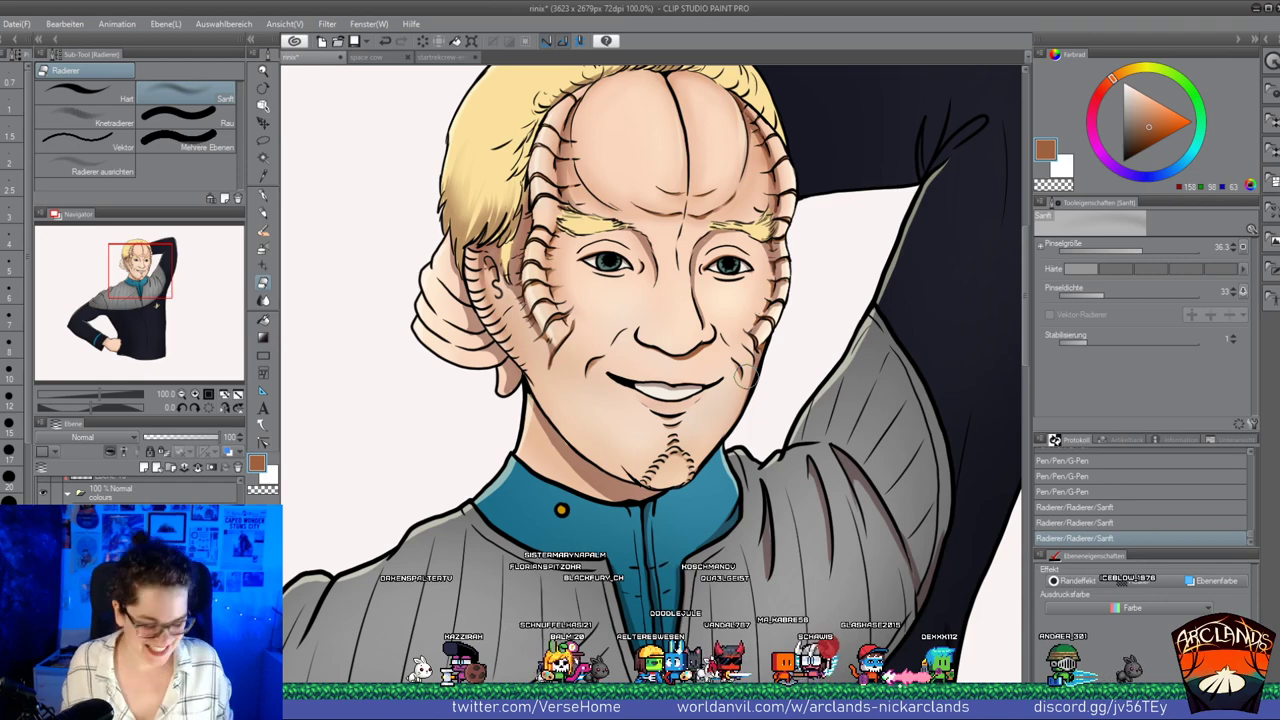
left_click_drag(580, 323, 566, 352)
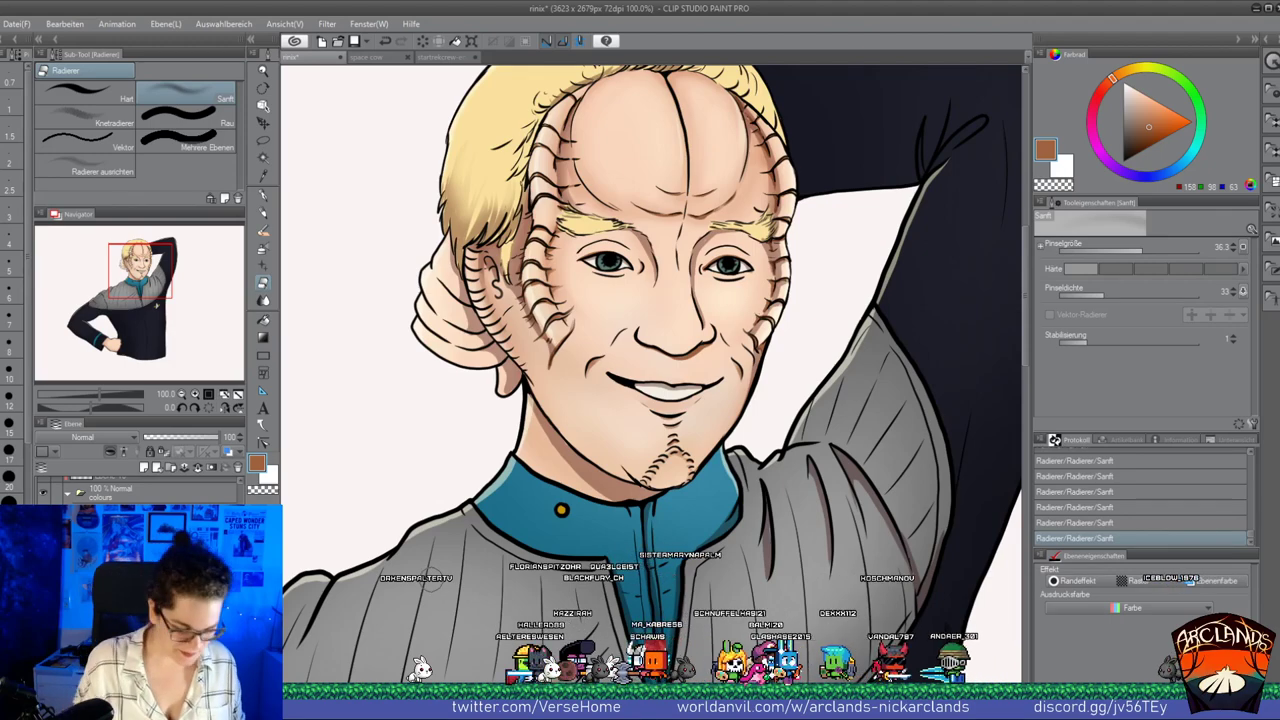
Draw a brown G-Pen shadow, size about 10.2, around the nostril and soften its edge with the Soft eraser
key("p")
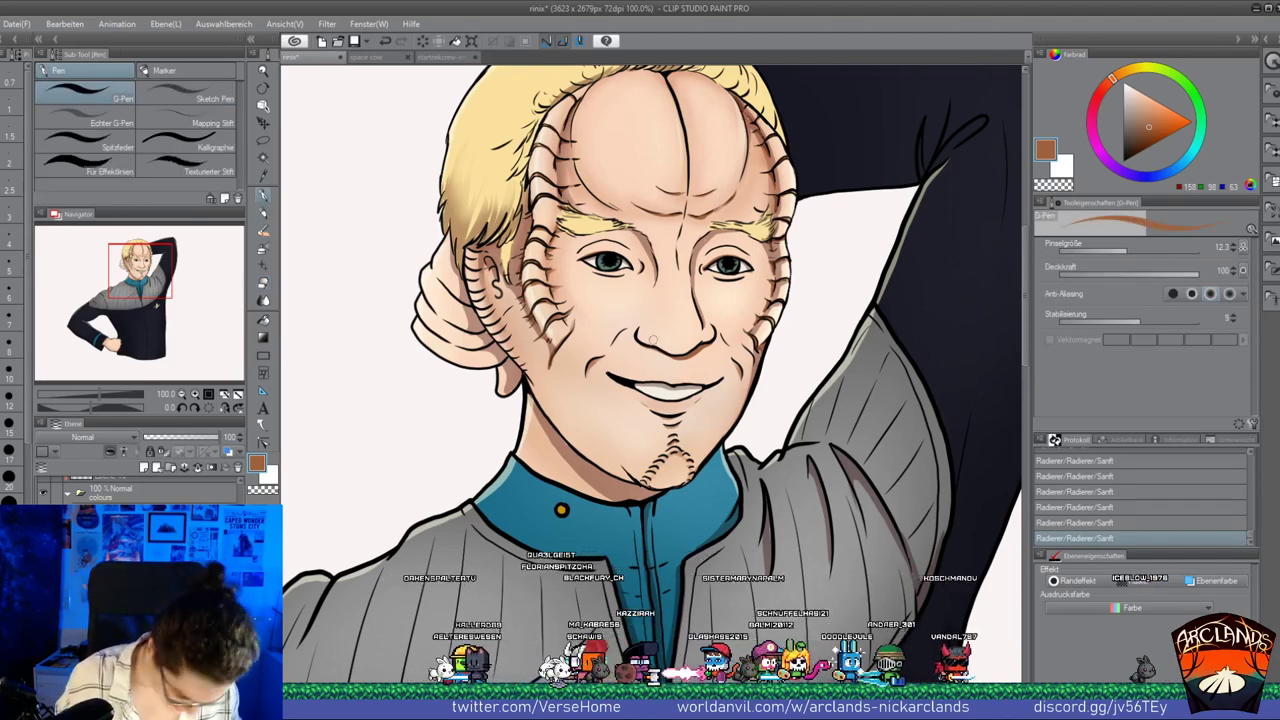
key("[")
left_click_drag(657, 346, 644, 319)
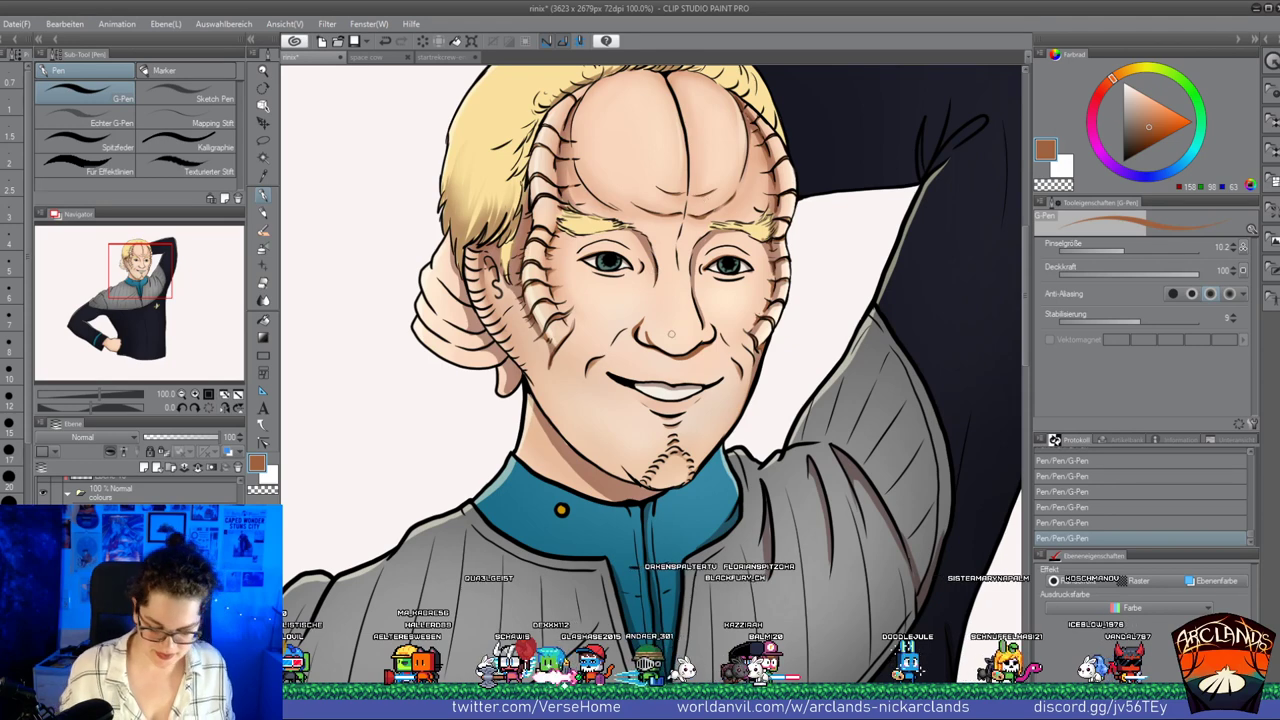
left_click(264, 288)
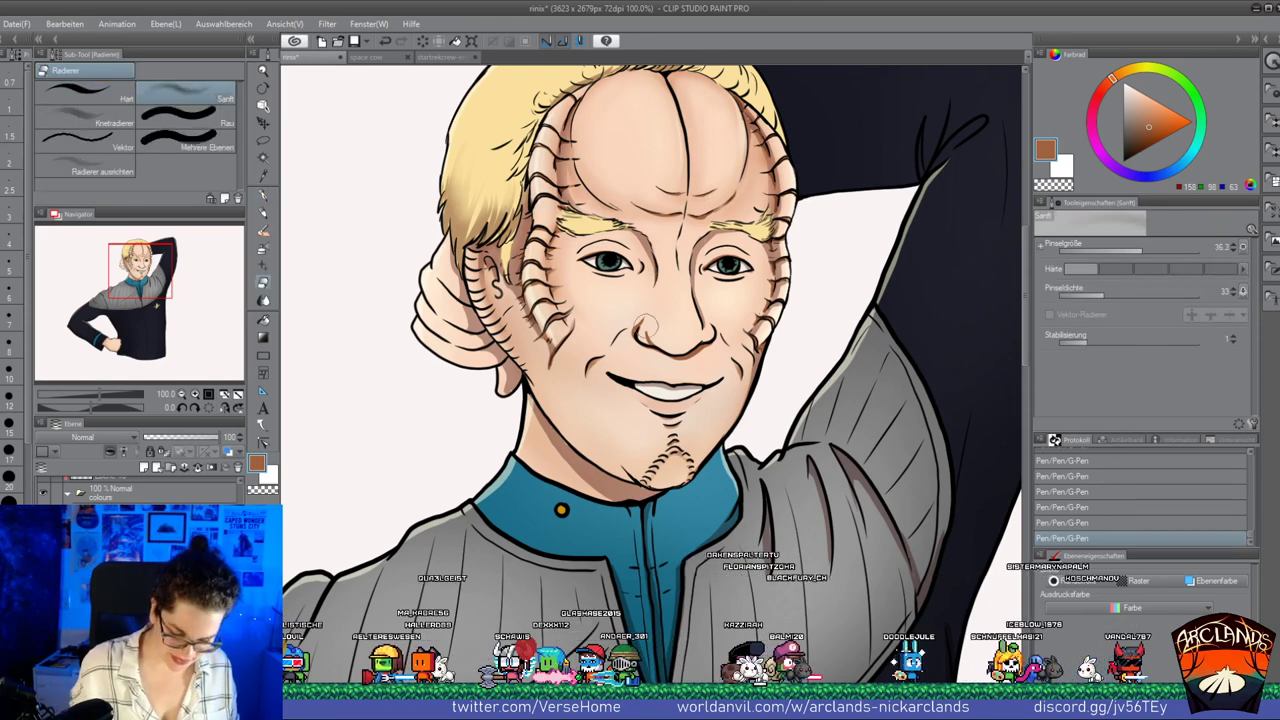
left_click_drag(658, 332, 651, 322)
mouse_move(657, 331)
left_mouse_down()
mouse_move(709, 309)
mouse_move(702, 300)
mouse_move(652, 317)
left_mouse_up()
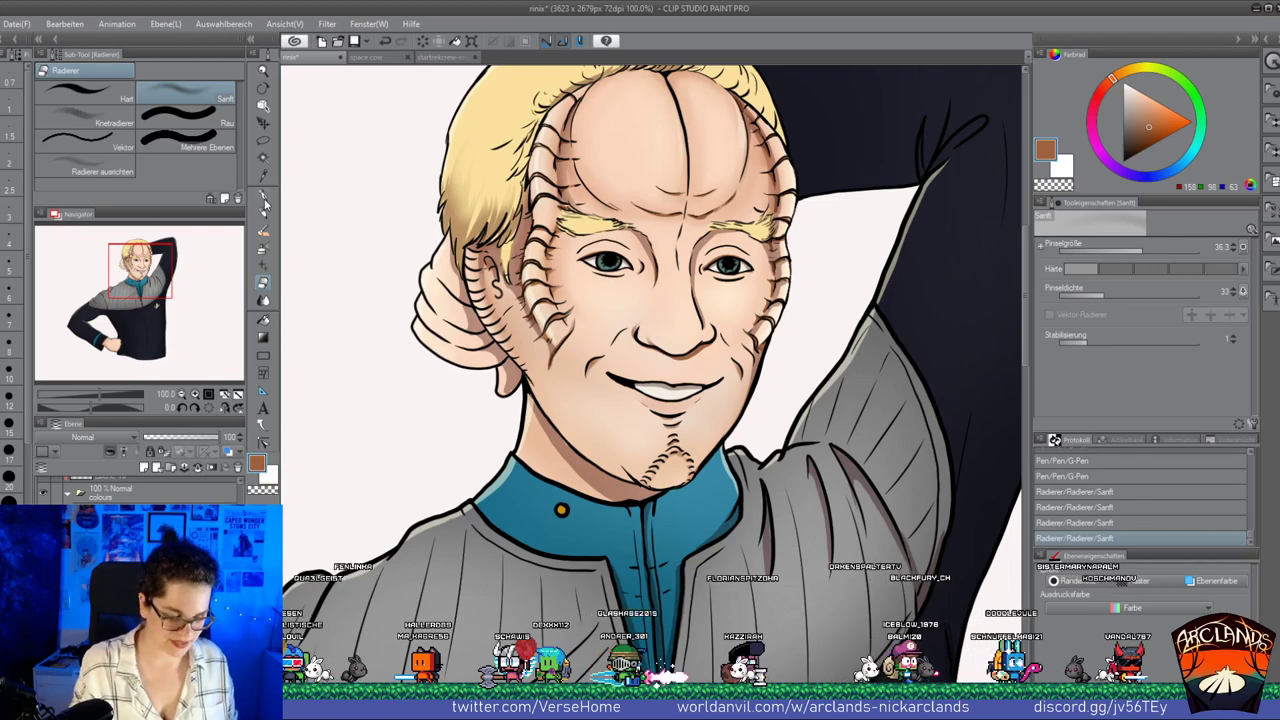
On the Multiply shading layer, draw dark red G-Pen shadows (RGB 76, 29, 31) under the nose and along the upper eyelid
key("p")
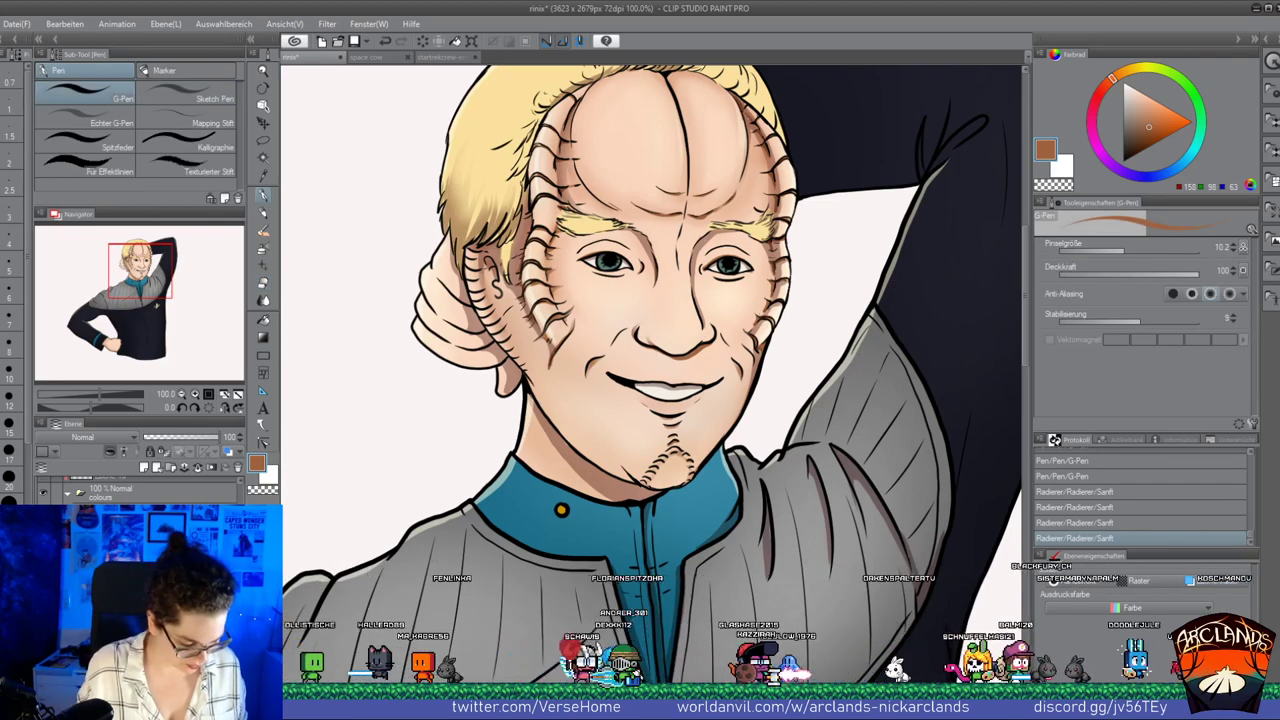
left_click(140, 502)
left_click(140, 526)
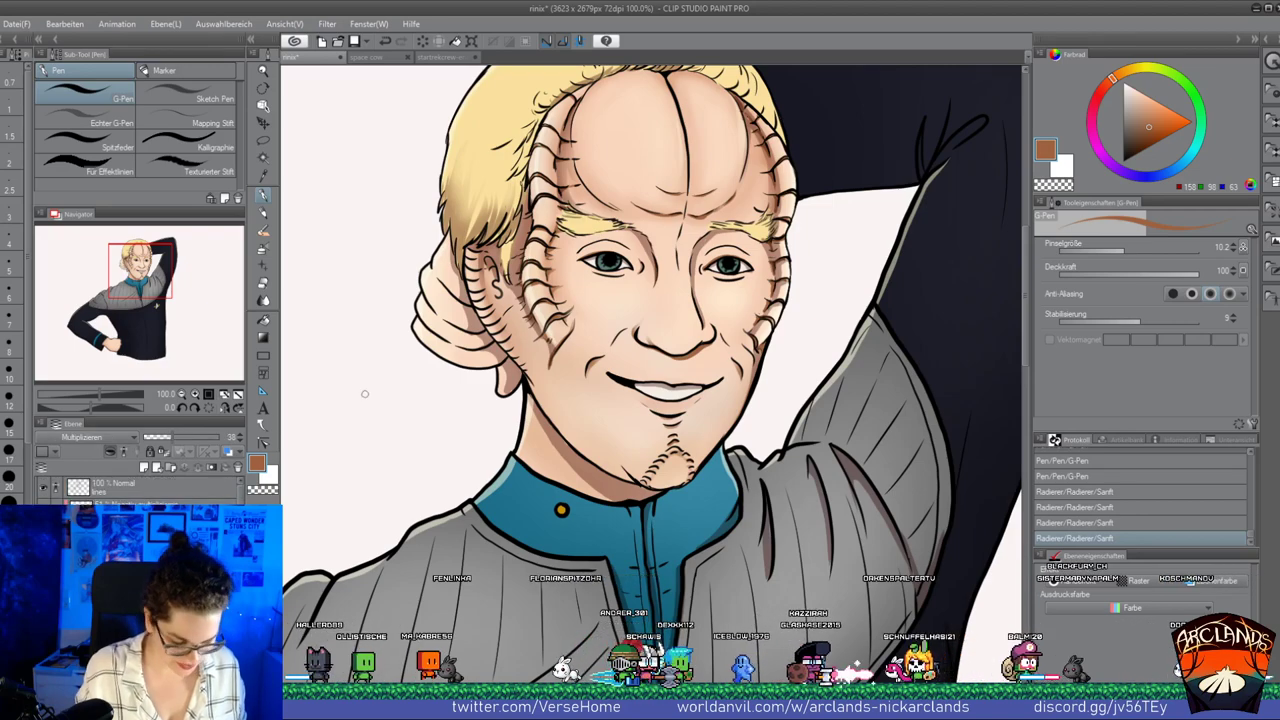
left_click(1098, 97)
left_click_drag(1148, 127, 1136, 146)
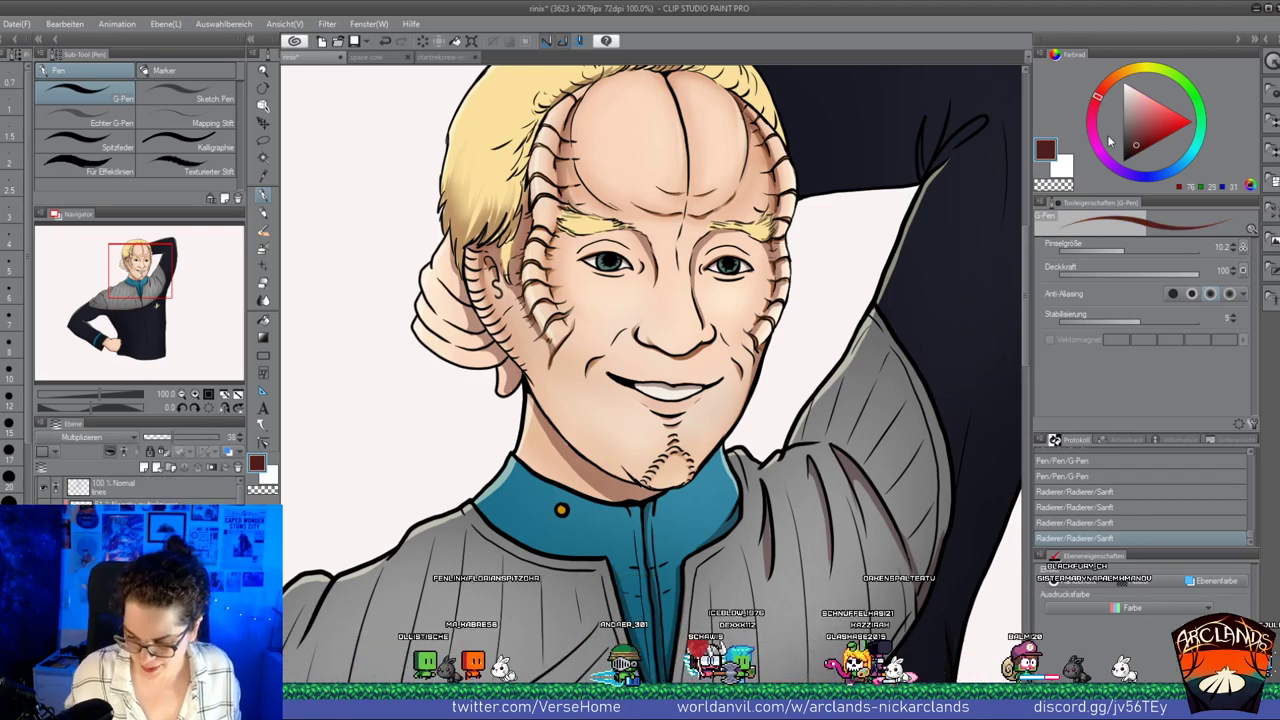
left_click_drag(640, 337, 668, 349)
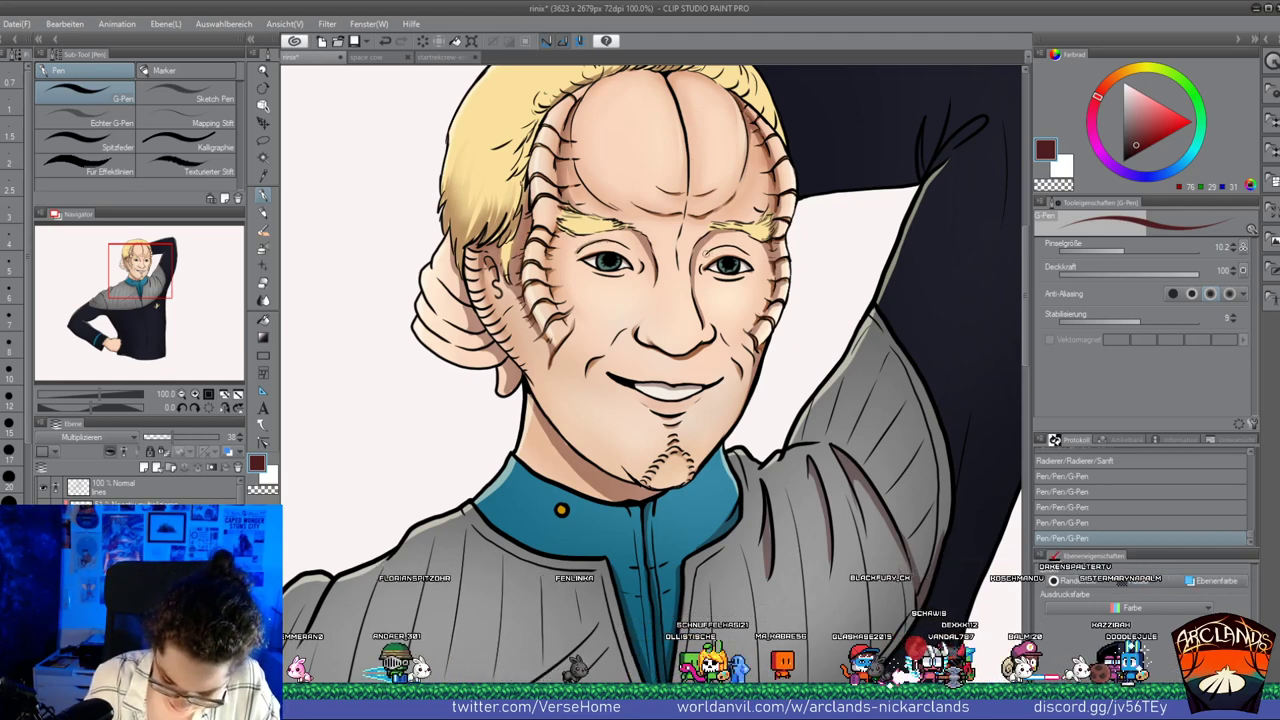
left_click_drag(722, 249, 742, 250)
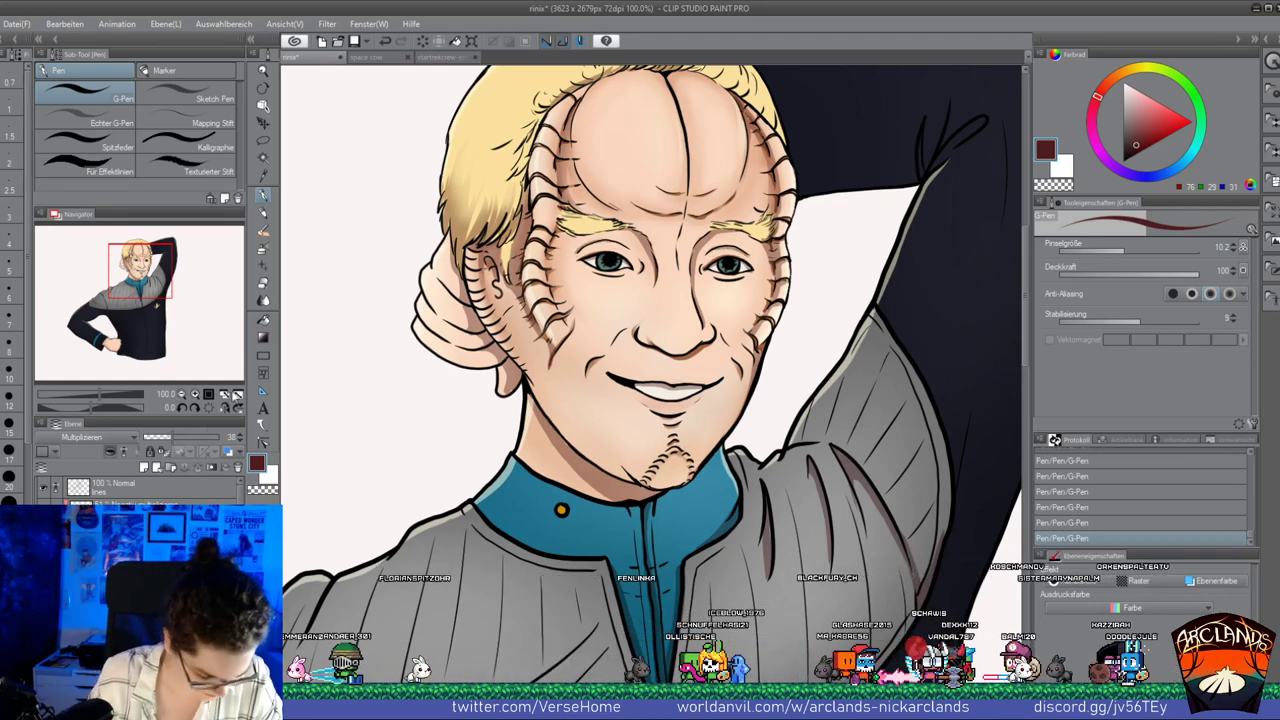
Switch to the Screen (Negativ multiplizieren) highlight layer and set the G-Pen colour to pale cream (RGB 255, 251, 218)
left_click(140, 507)
left_click(1143, 72)
left_click(1148, 95)
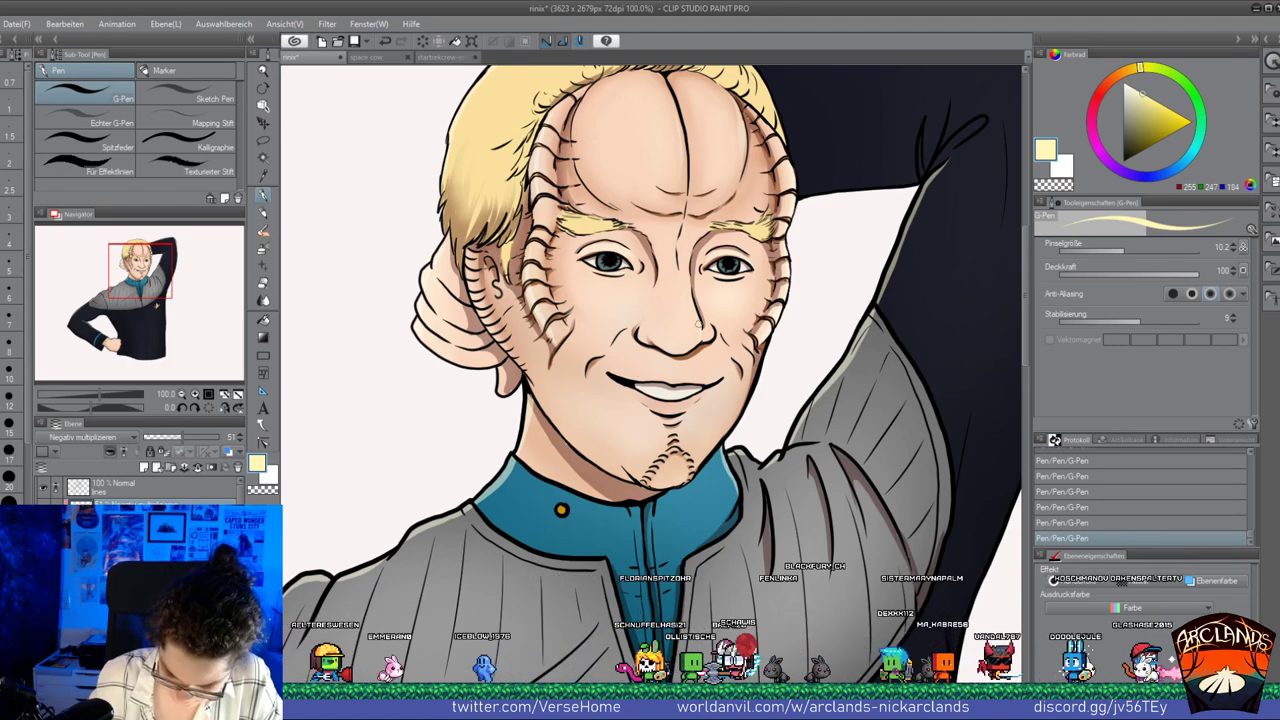
left_click(1133, 88)
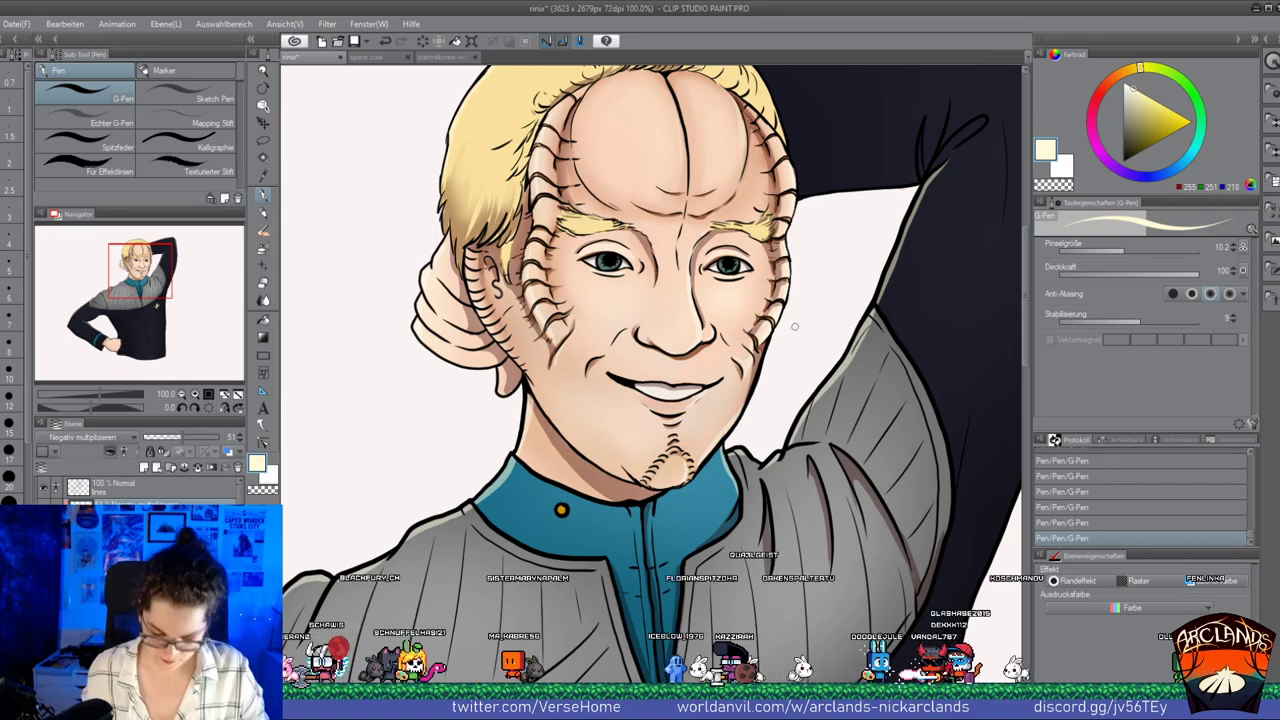
Bring the whole figure into view and save the drawing
scroll(769, 345, "down", 2)
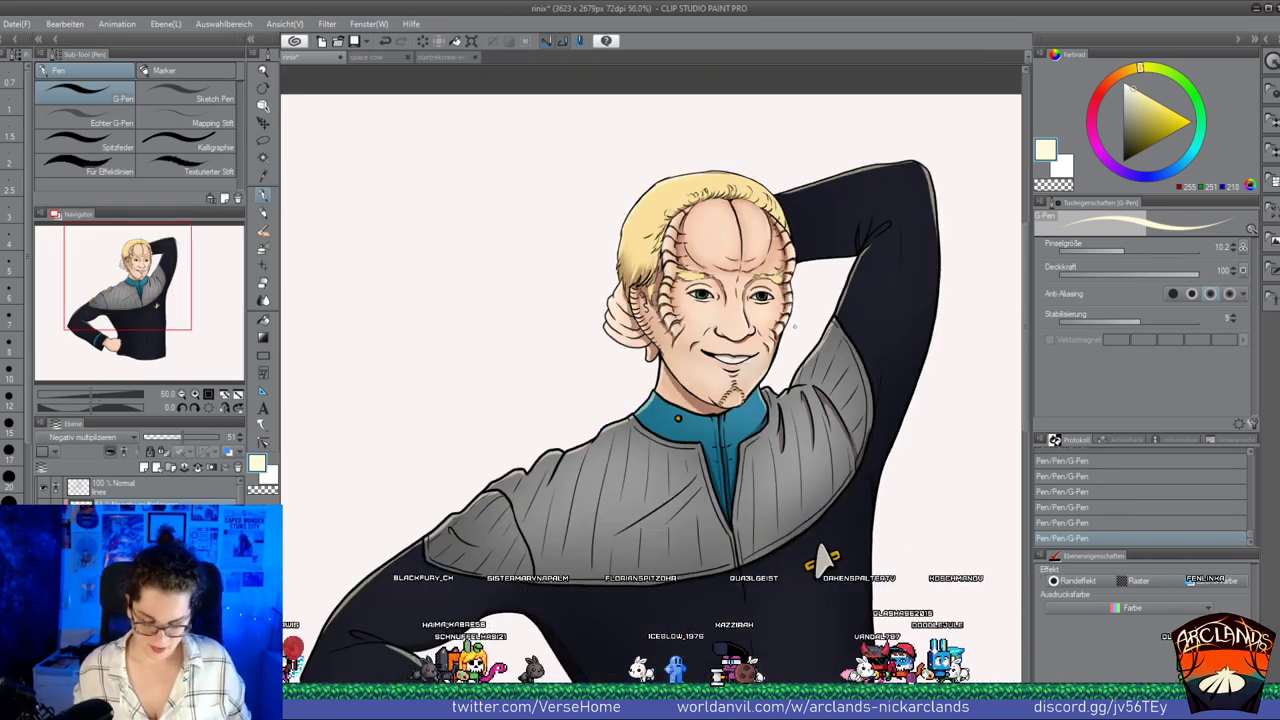
left_click_drag(795, 326, 738, 237)
scroll(171, 361, "down", 1)
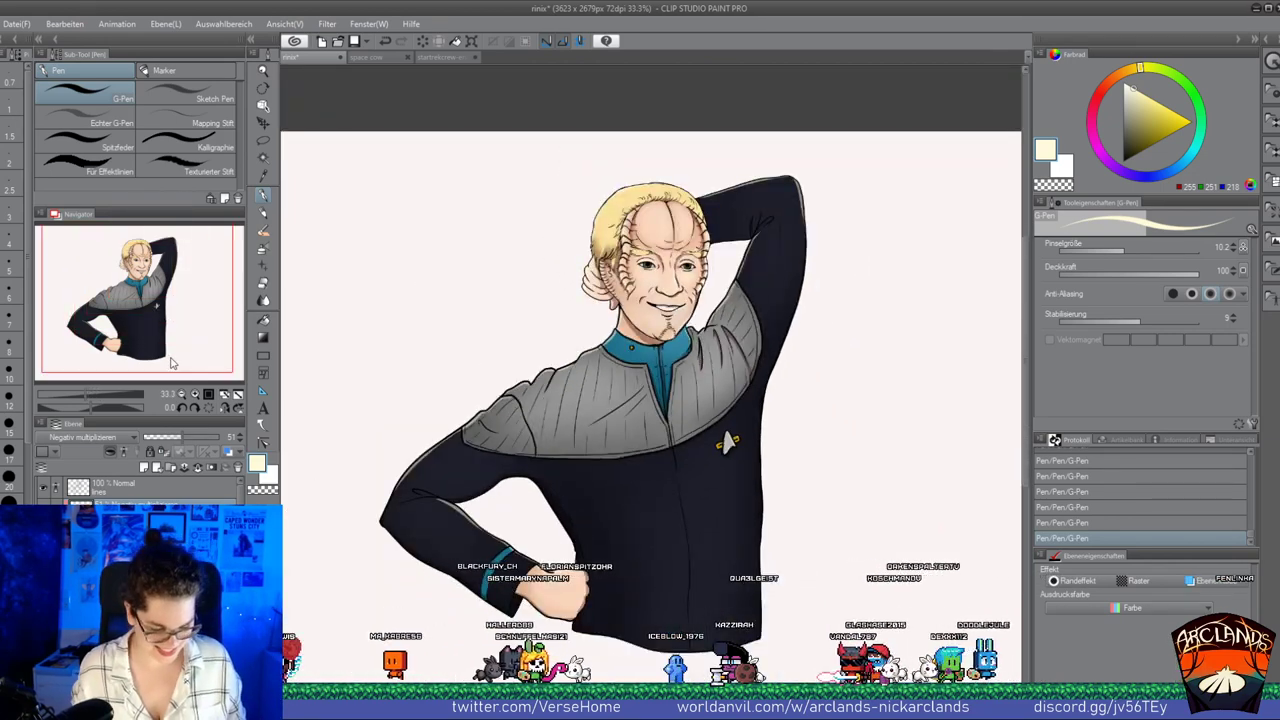
key("ctrl+s")
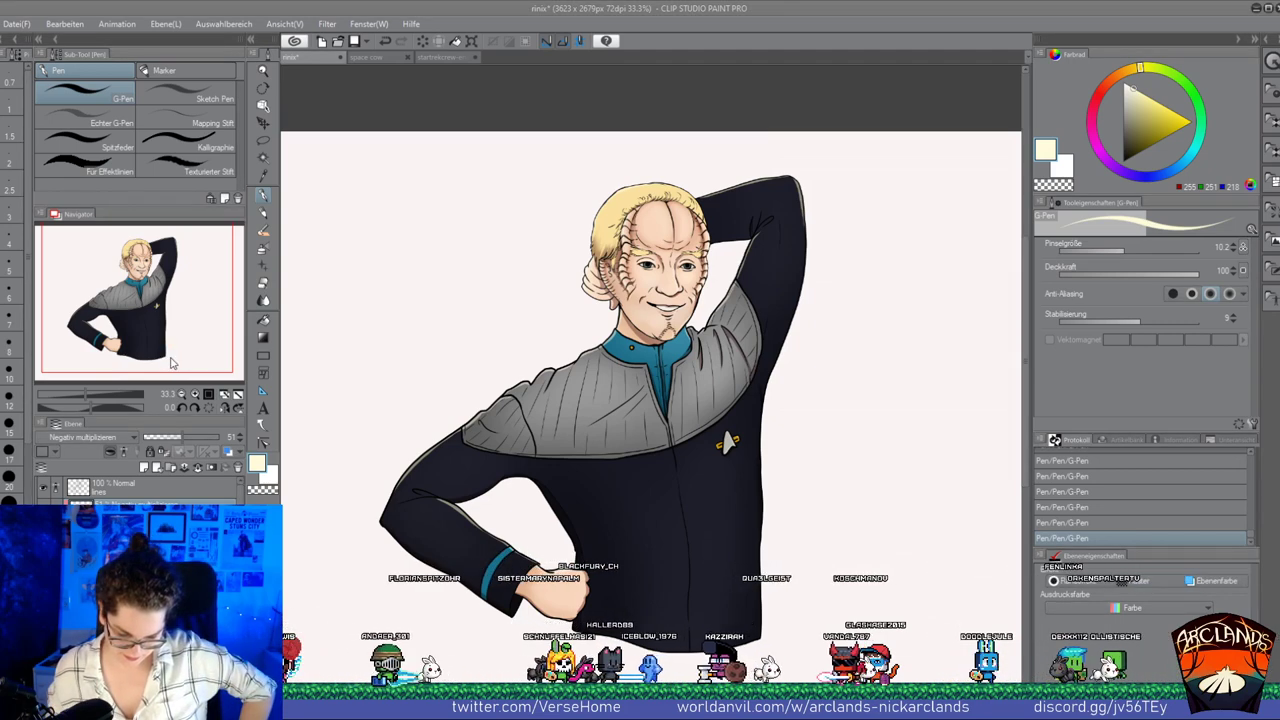
key("ctrl+s")
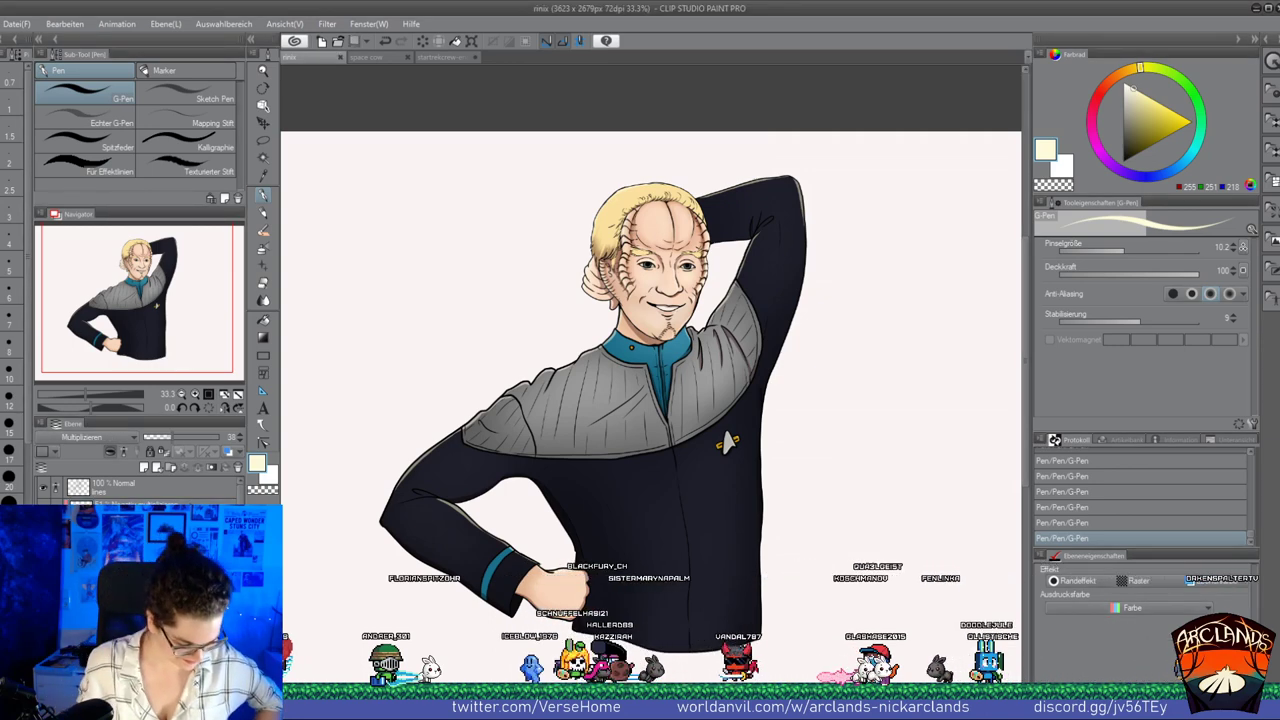
Soften the uniform's shading on the Multiply layer with the Soft eraser, size about 36.3, across the grey yoke and dark torso
key("e")
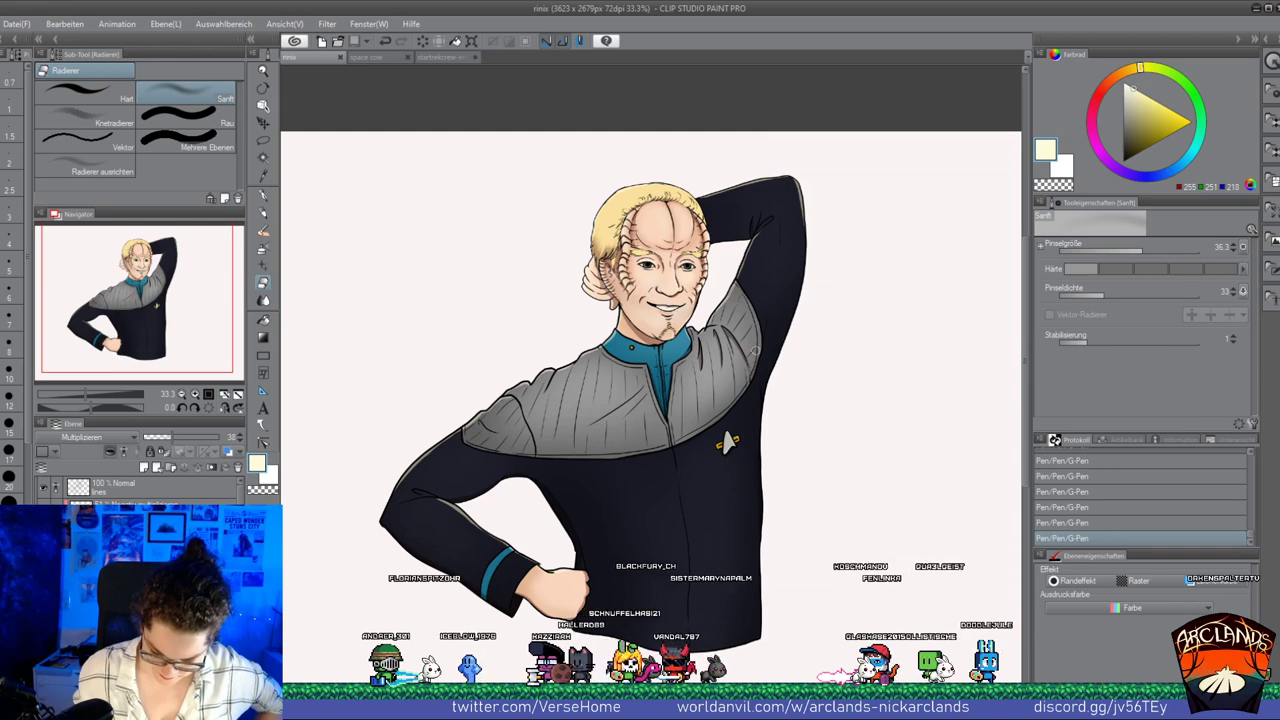
mouse_move(746, 370)
left_mouse_down()
mouse_move(741, 386)
mouse_move(691, 398)
left_mouse_up()
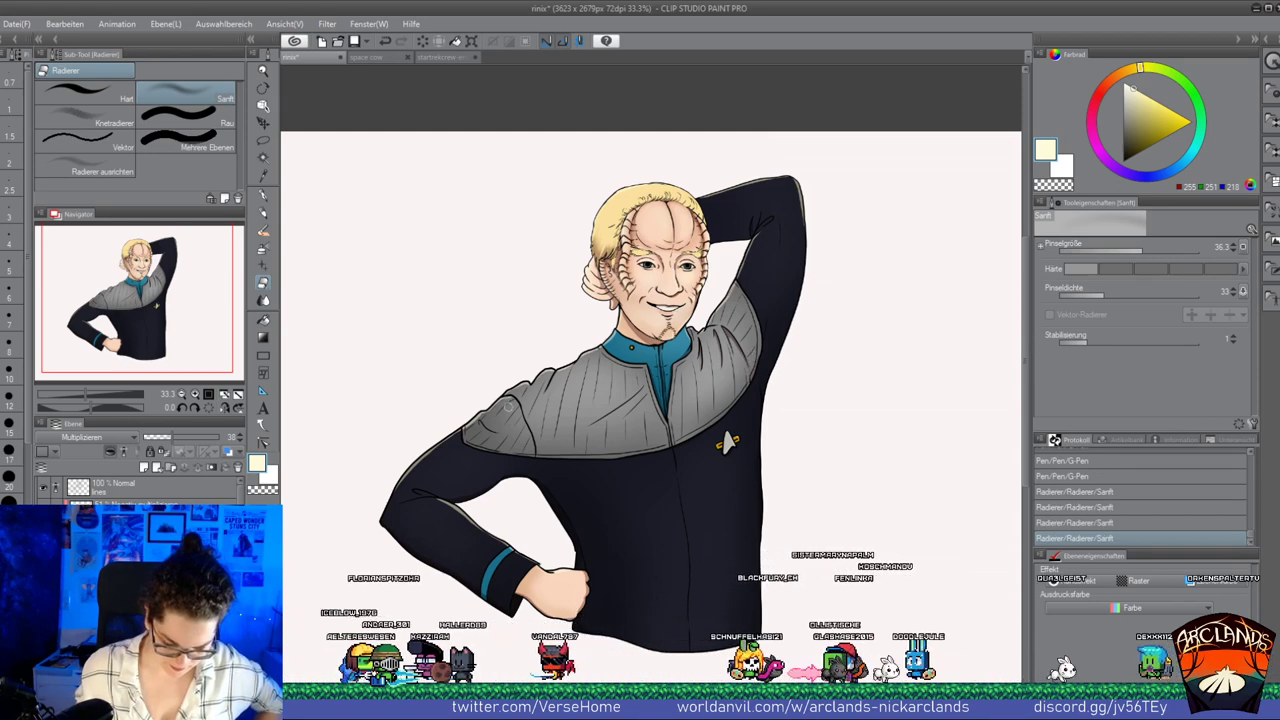
left_click_drag(527, 483, 538, 493)
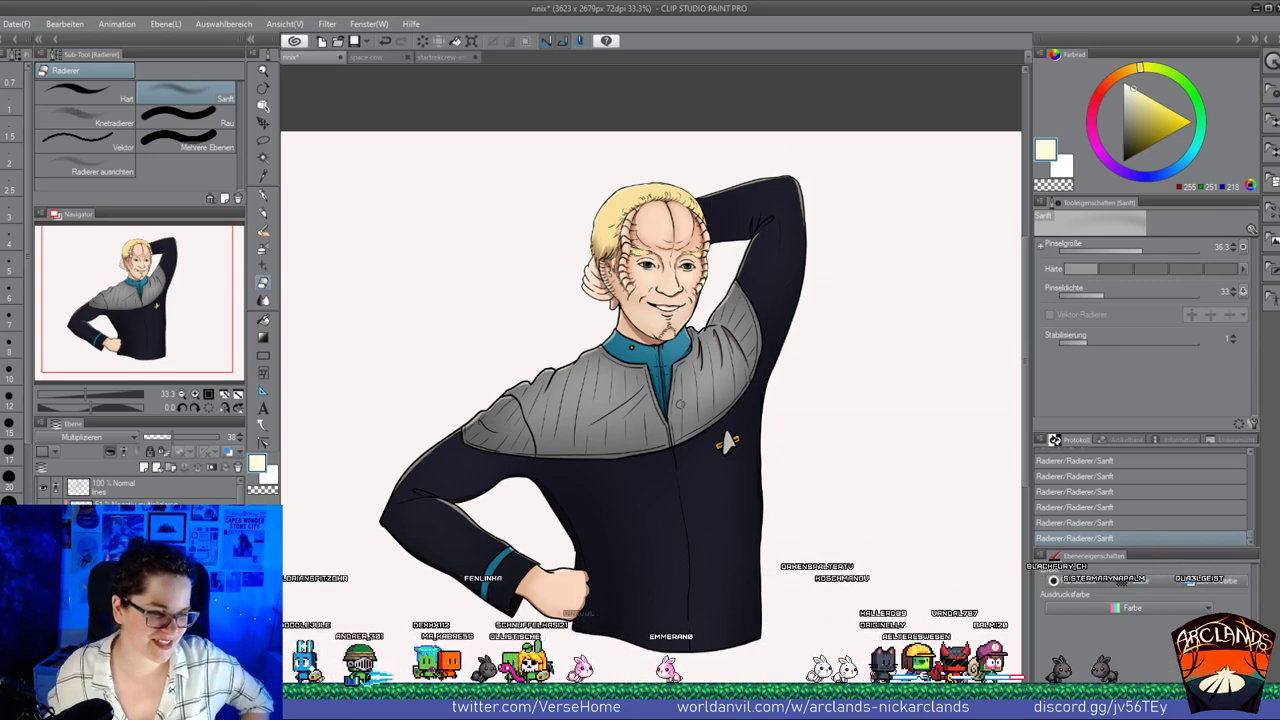
On a new raster layer above the lines, hand-letter "ENSIGN RINIX" in black beside the head with the G-Pen, size about 14.3
key("ctrl+shift+n")
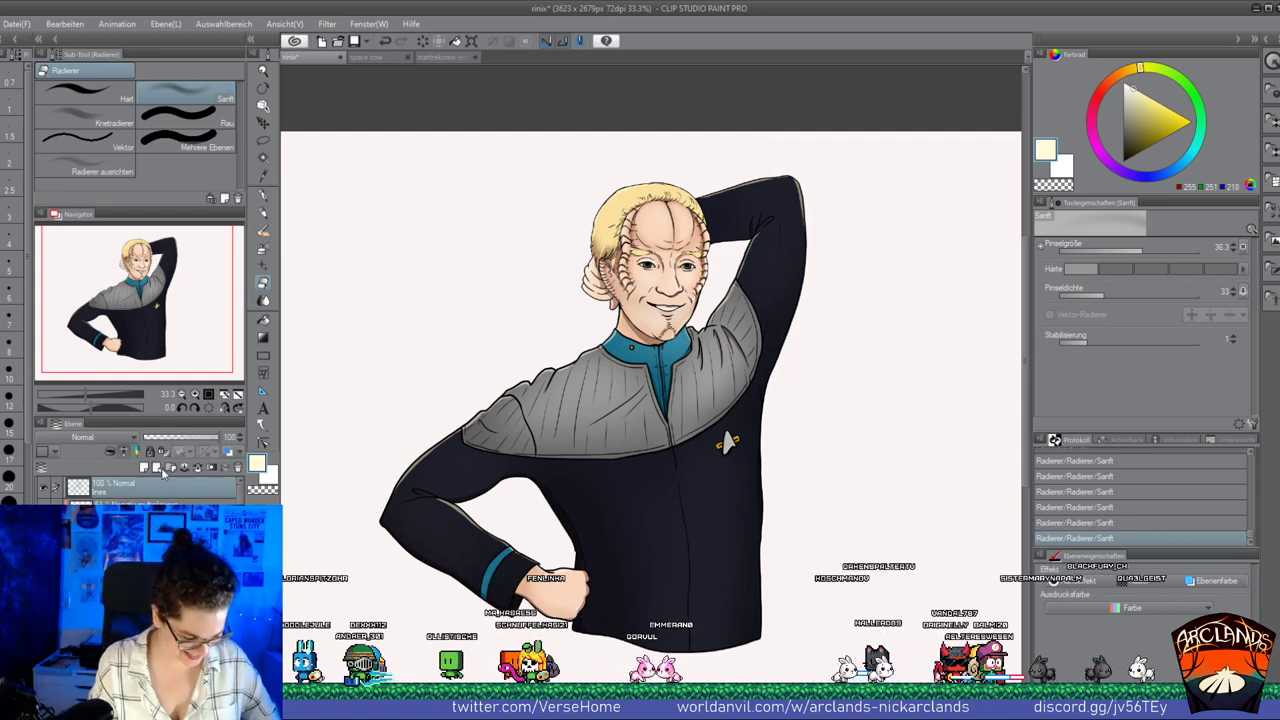
left_click(1117, 181)
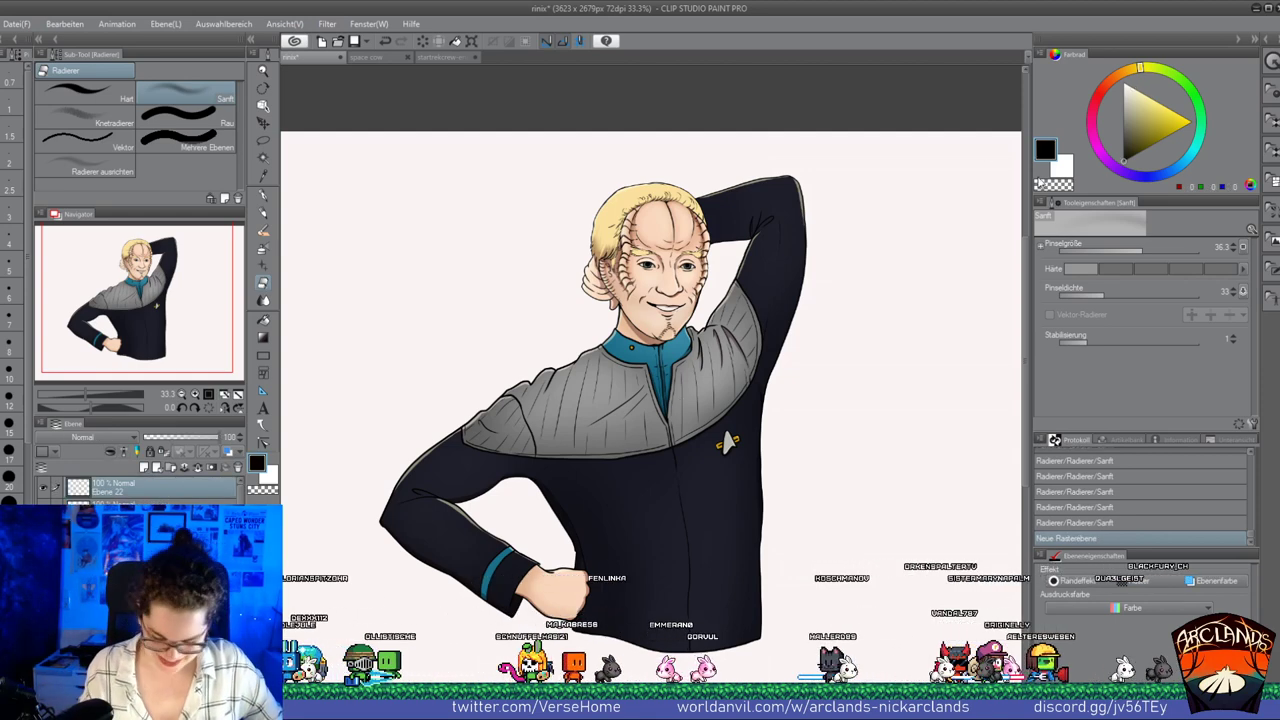
key("p")
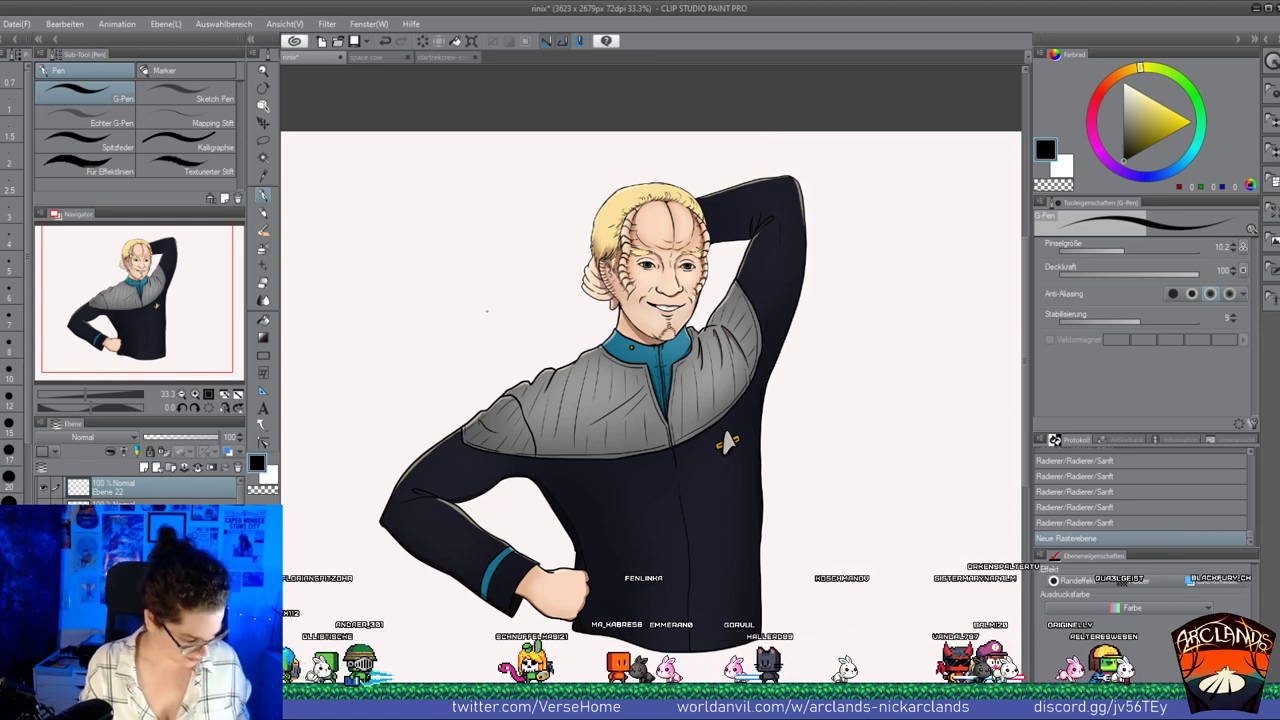
key("bracketright")
key("bracketright")
key("bracketleft")
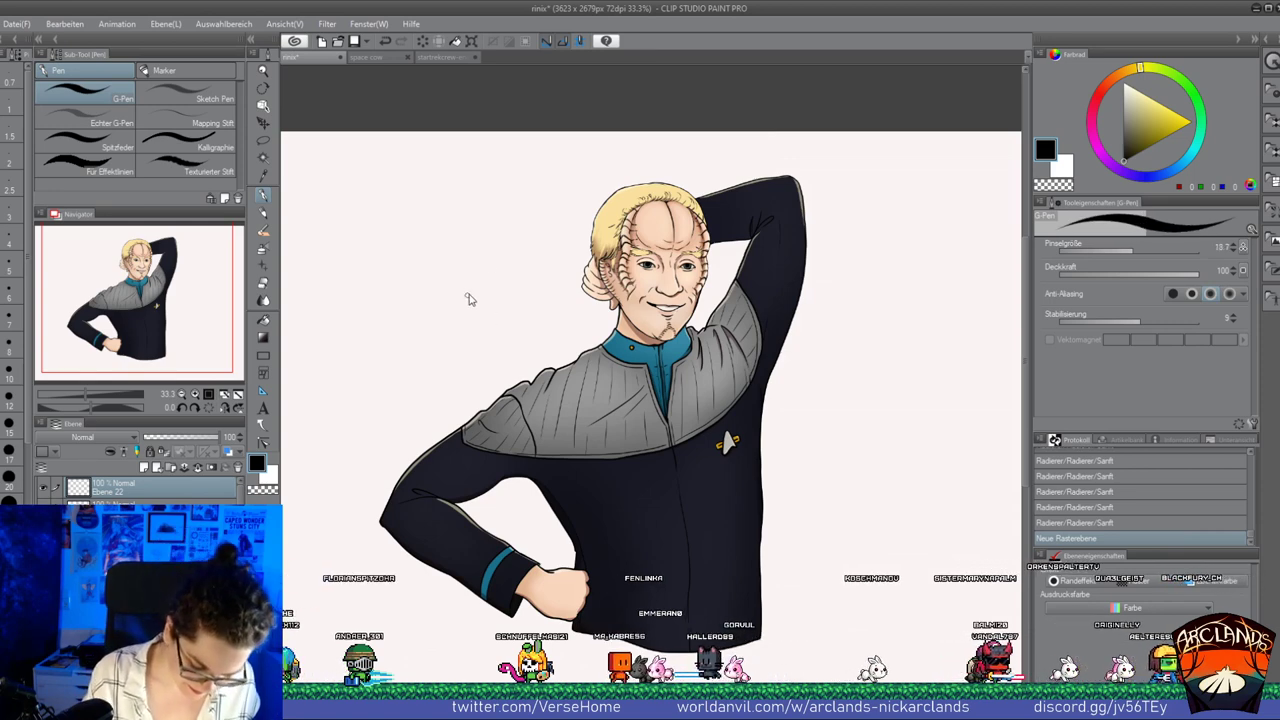
key("bracketleft")
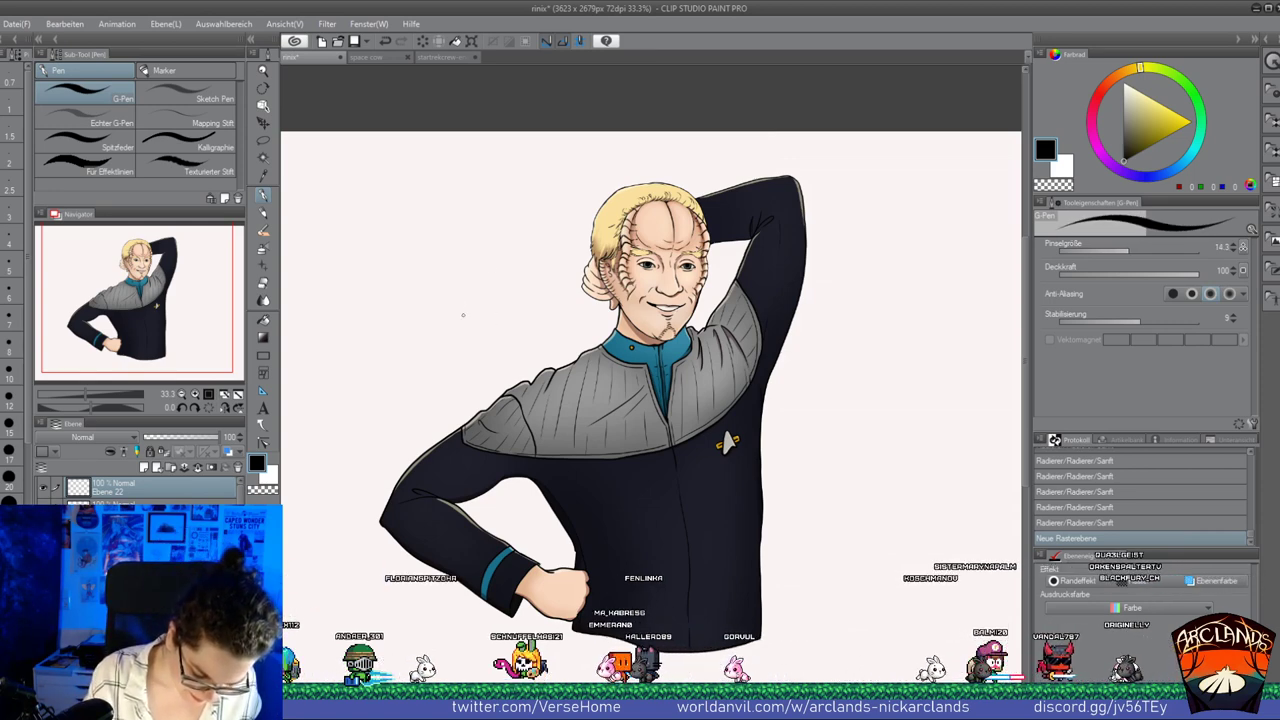
left_click_drag(473, 314, 476, 314)
mouse_move(469, 309)
left_mouse_down()
mouse_move(478, 300)
mouse_move(479, 312)
left_mouse_up()
mouse_move(481, 299)
left_mouse_down()
mouse_move(520, 309)
mouse_move(534, 285)
left_mouse_up()
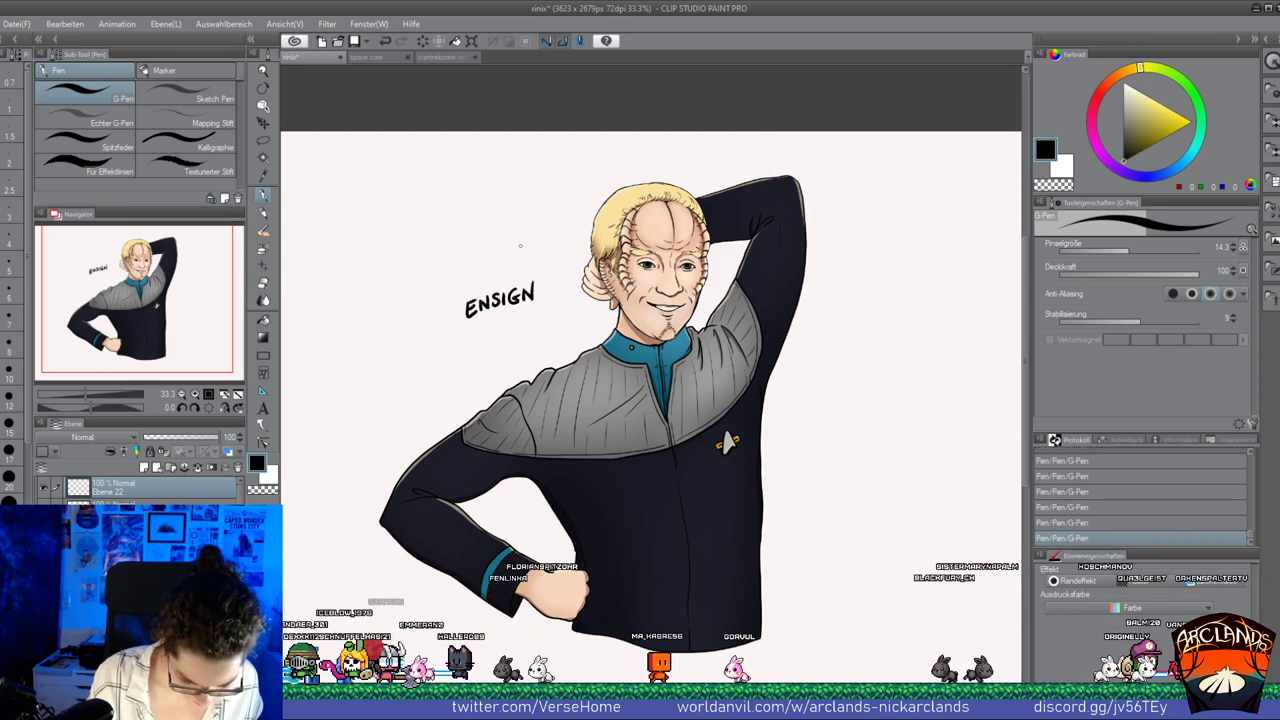
mouse_move(470, 324)
left_mouse_down()
mouse_move(468, 343)
mouse_move(509, 341)
left_mouse_up()
mouse_move(510, 340)
left_mouse_down()
mouse_move(510, 321)
mouse_move(515, 340)
mouse_move(533, 325)
mouse_move(521, 330)
left_mouse_up()
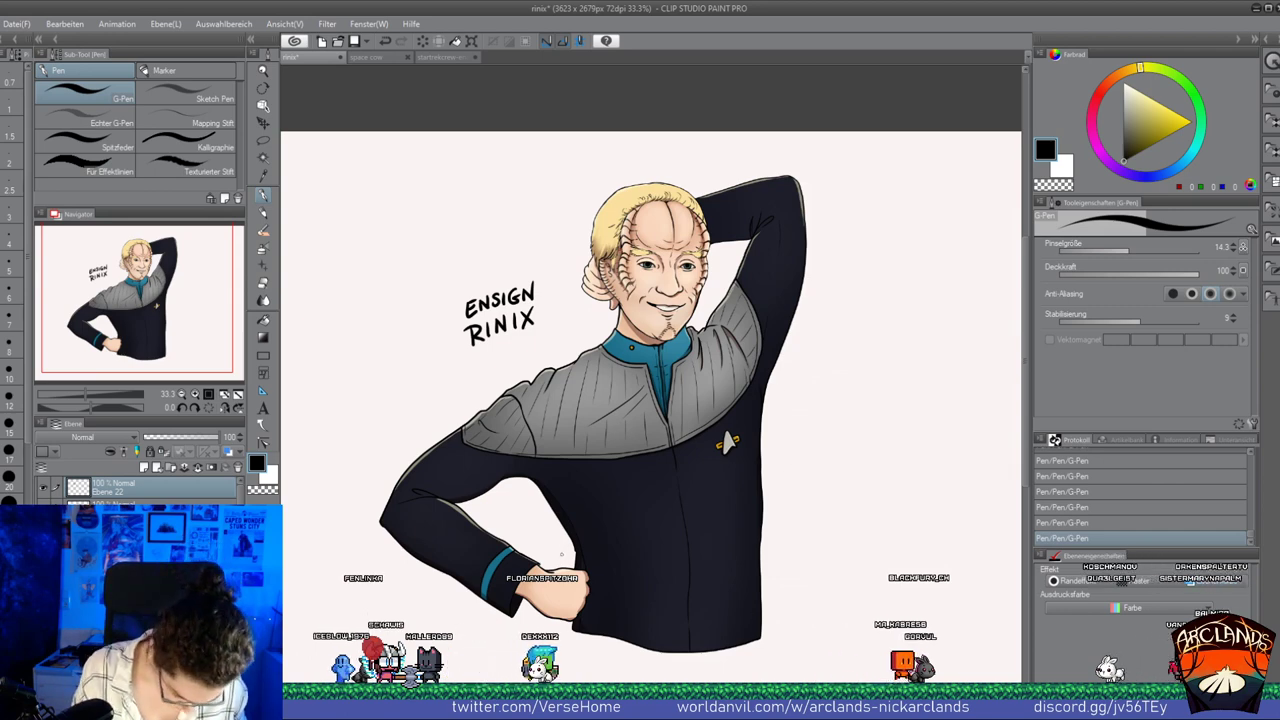
Sign the drawing with a small black monogram just above the fist, redrawing rejected strokes with the G-Pen at size about 10.3
left_click(195, 394)
left_click_drag(132, 310, 130, 316)
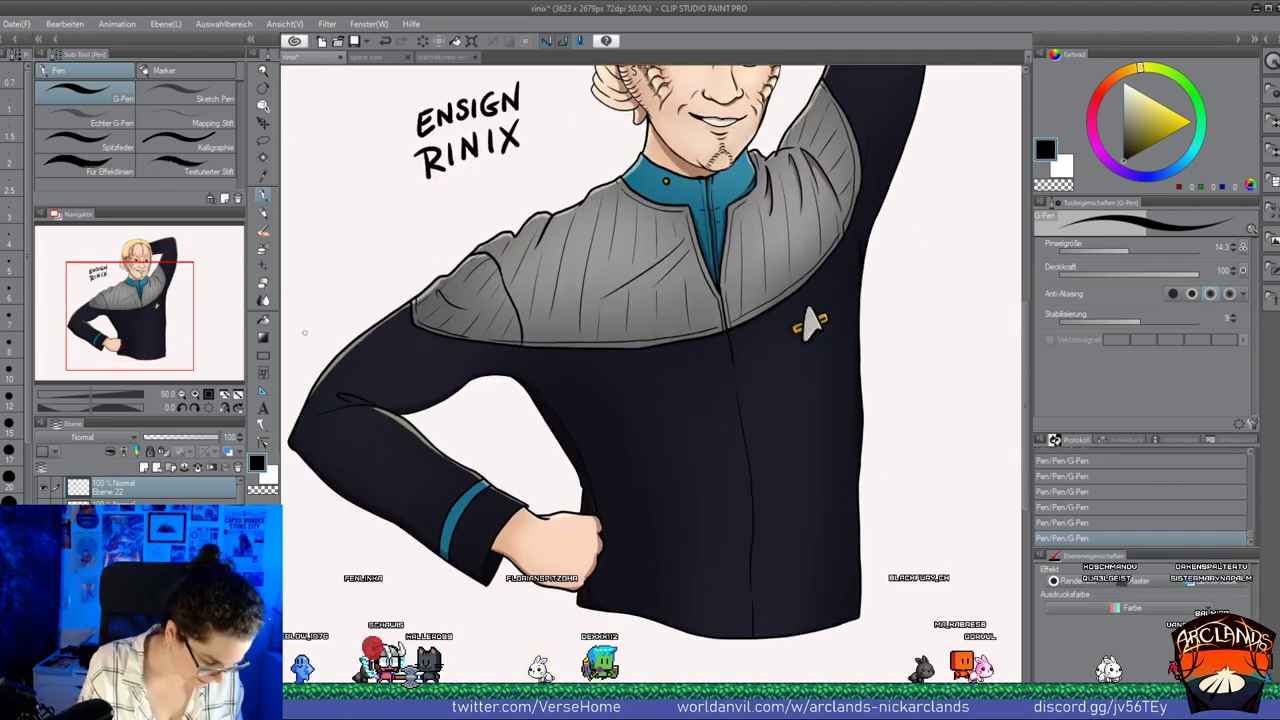
key("[")
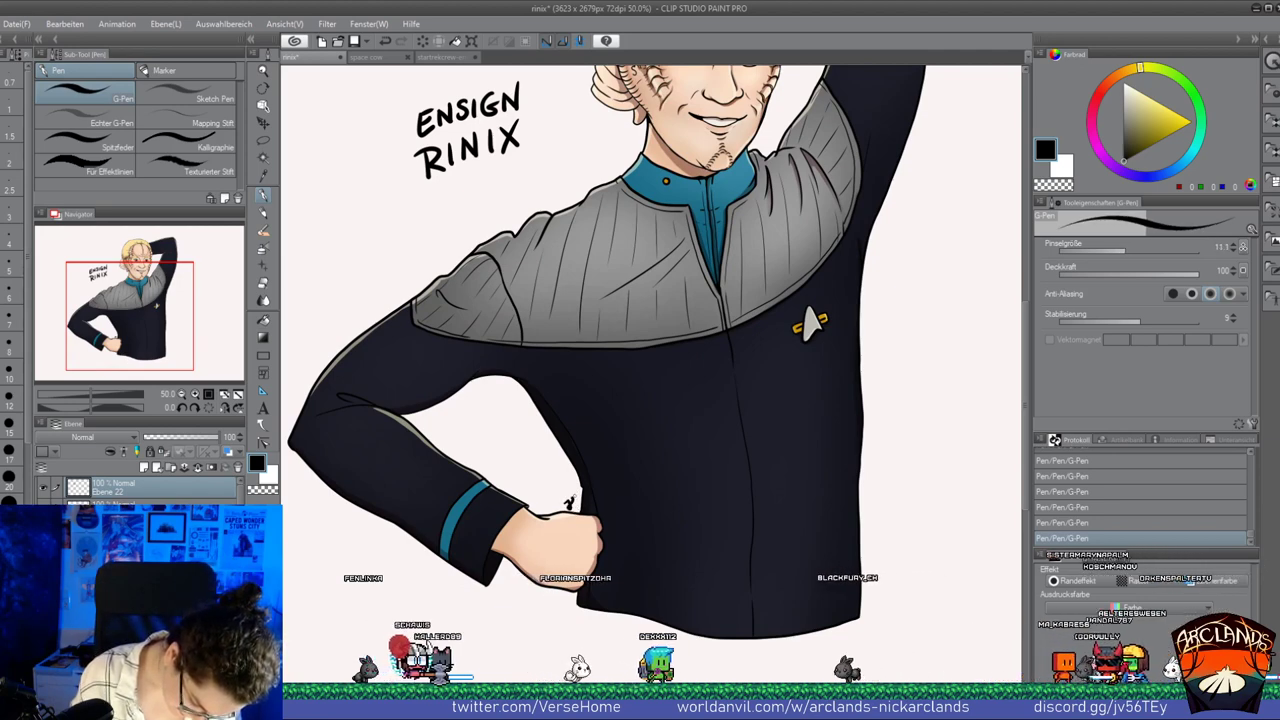
key("ctrl+z")
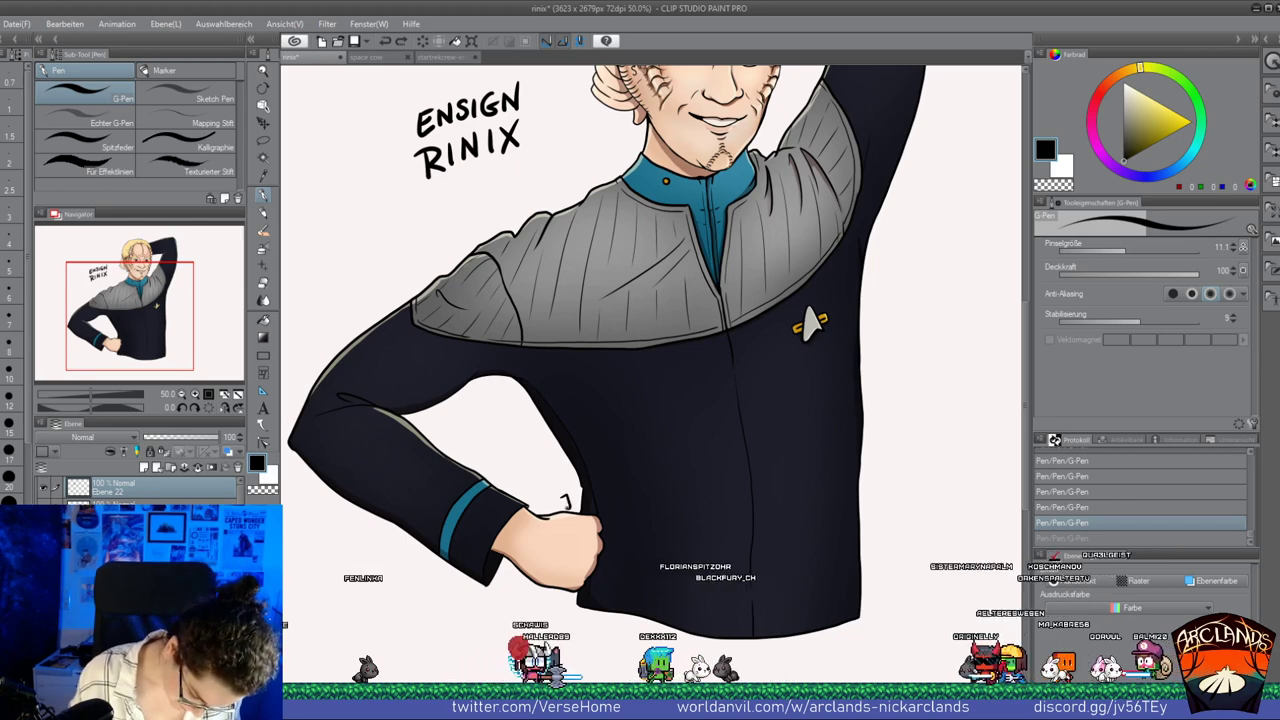
left_click_drag(568, 504, 572, 505)
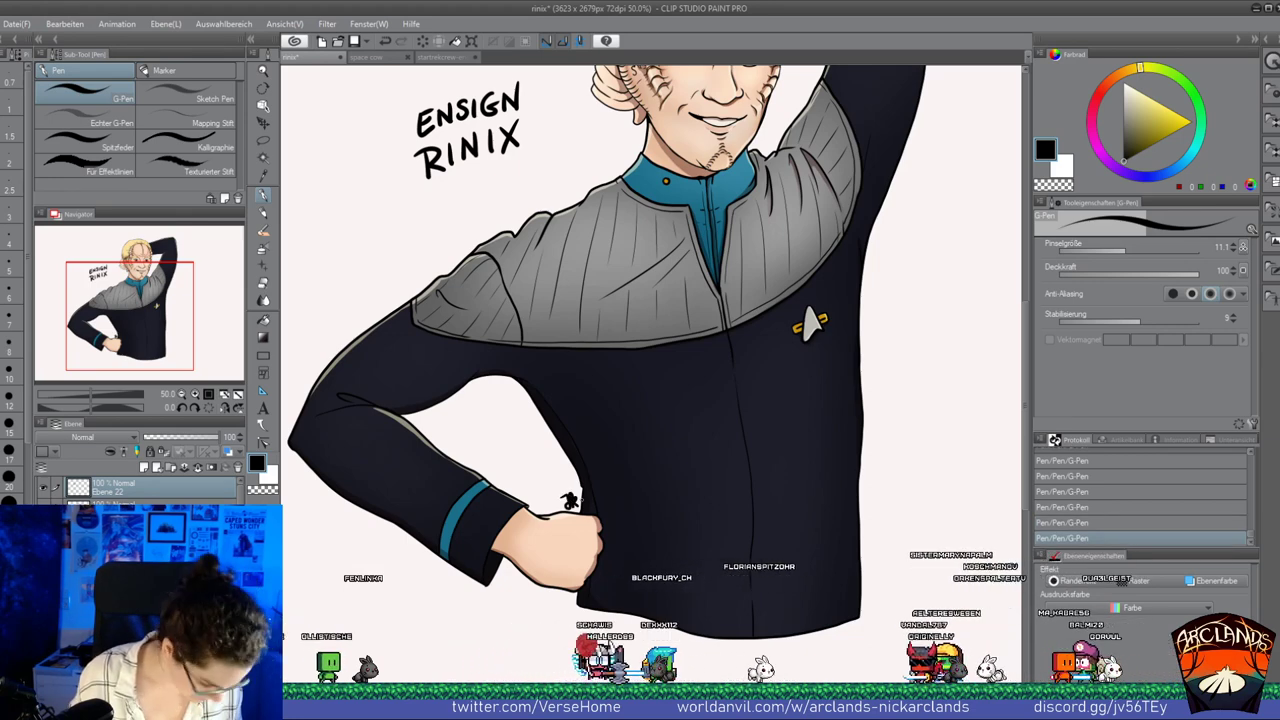
key("ctrl+z")
key("bracketleft")
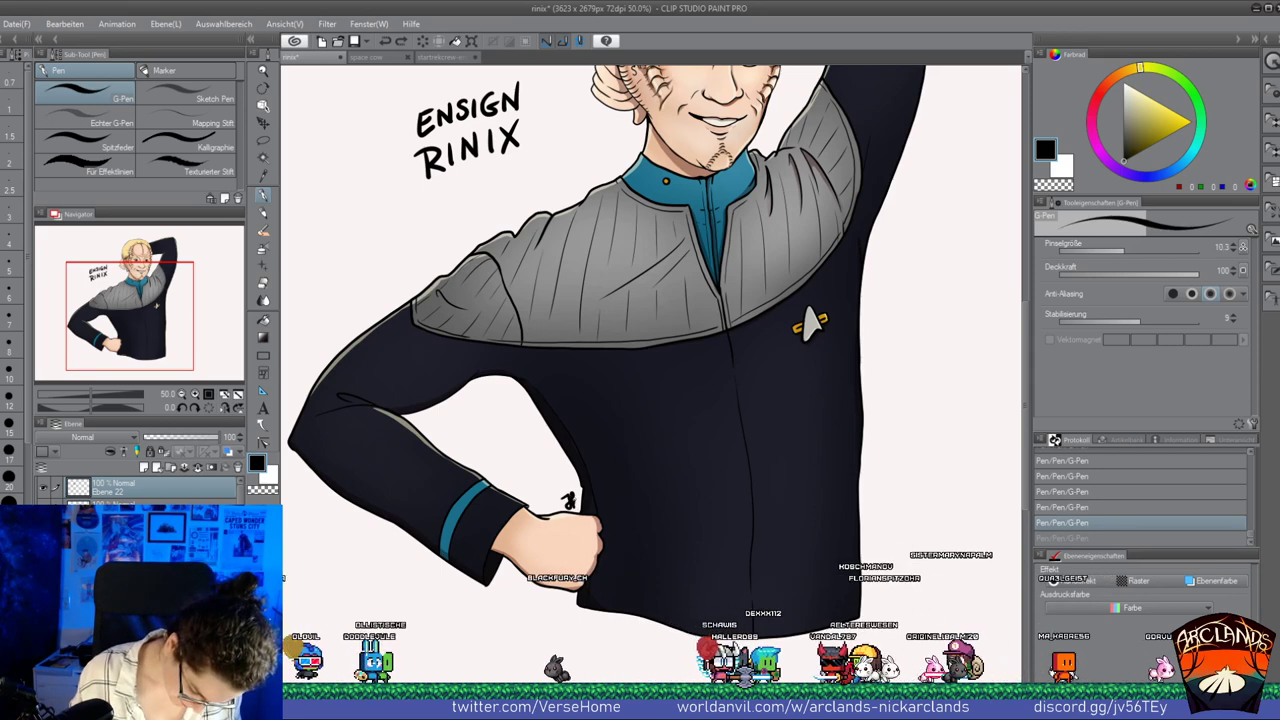
key("ctrl+y")
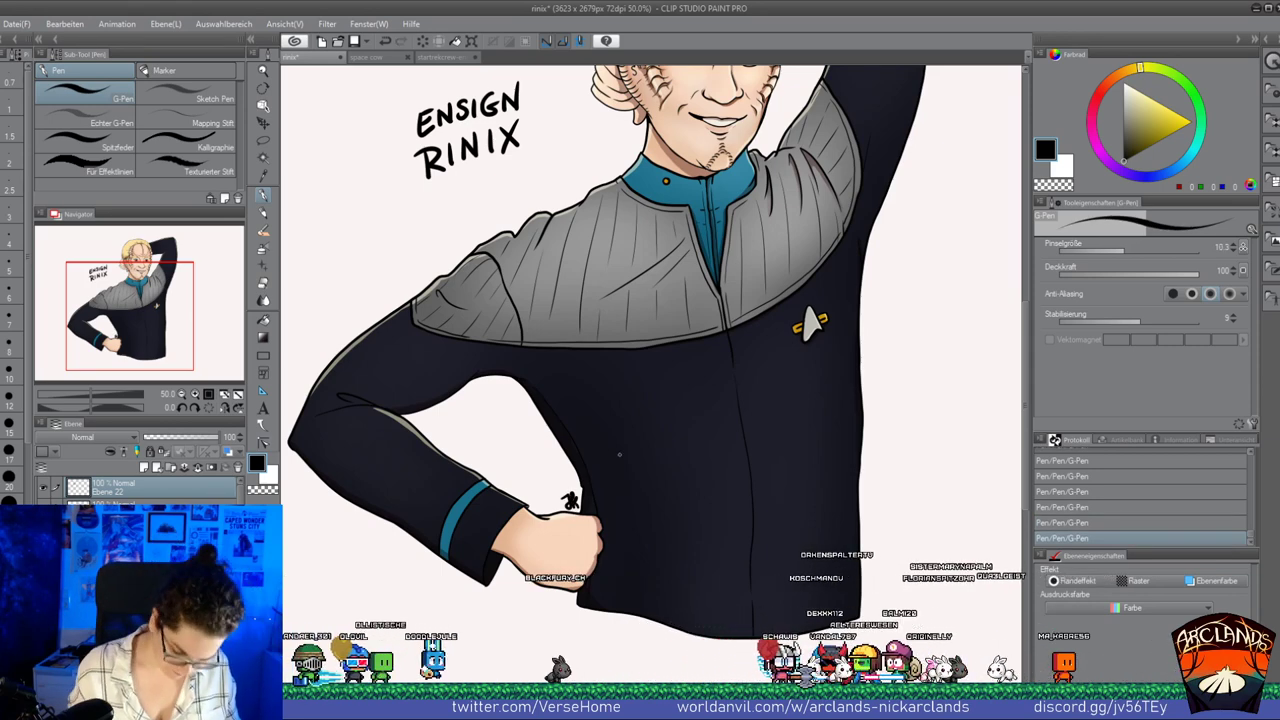
key("ctrl+z")
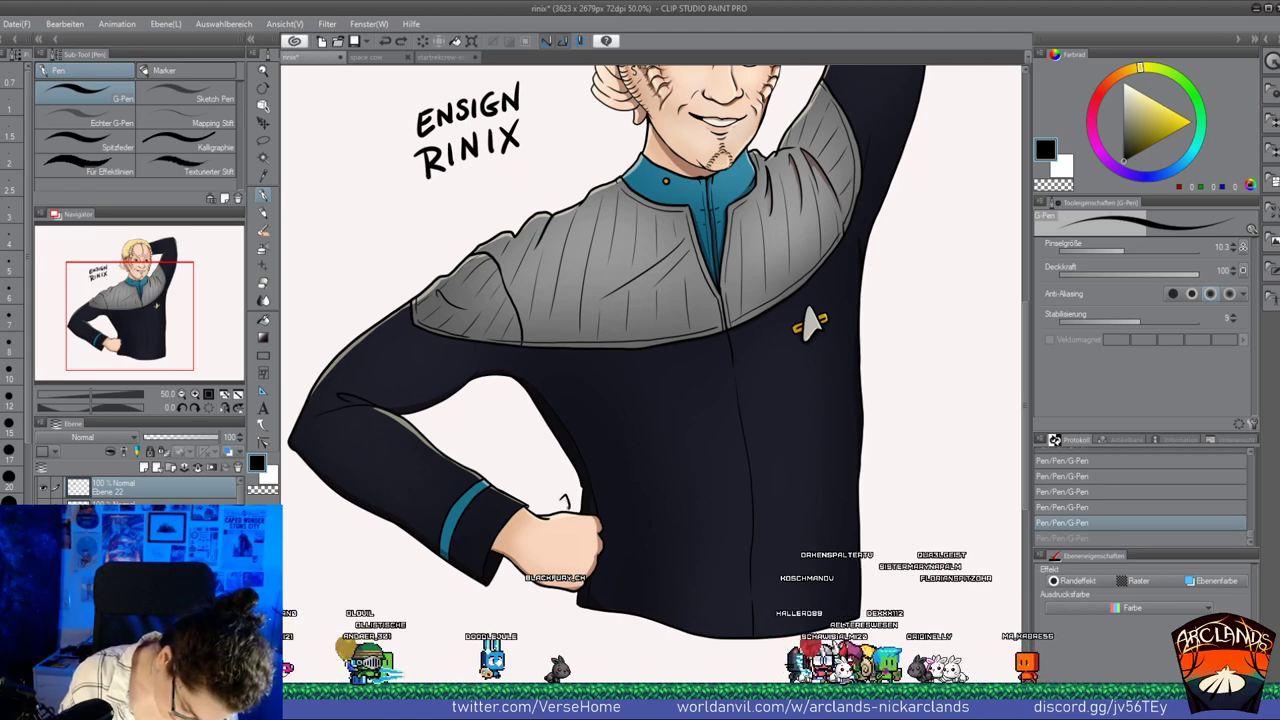
key("ctrl+y")
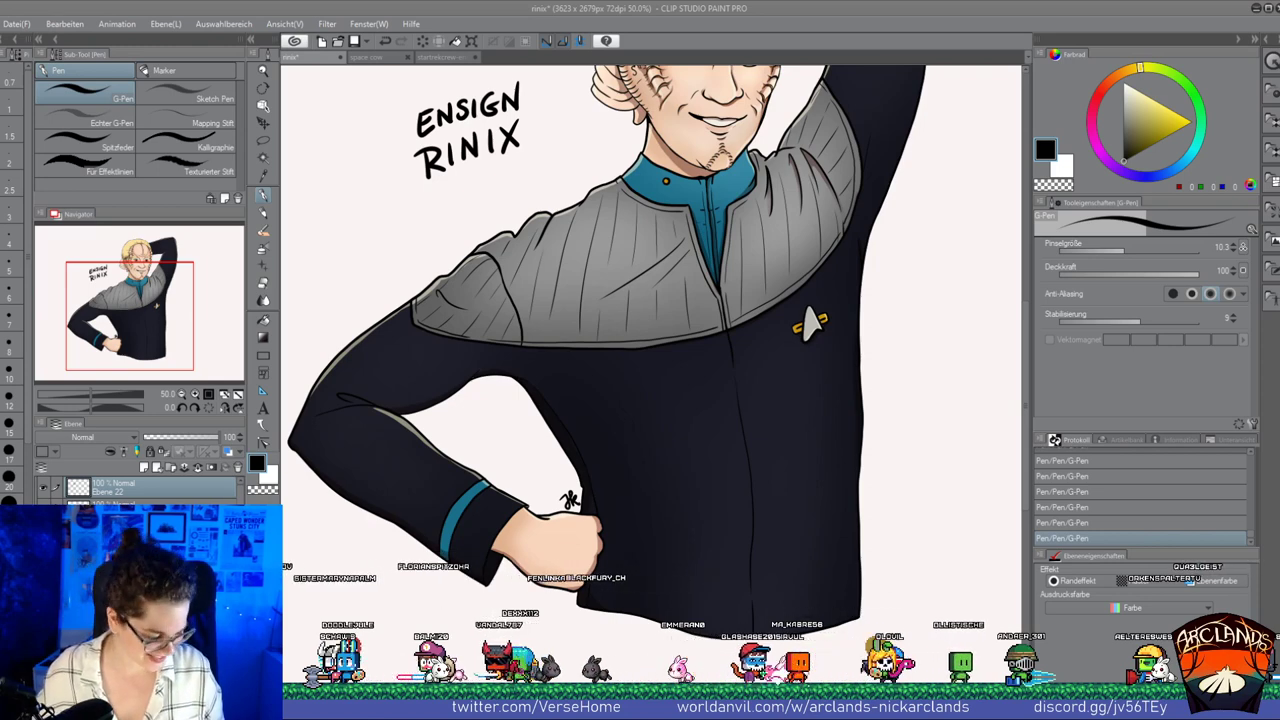
Toggle the visibility of the purple rough sketch and reference photos to compare them with the finished figure
left_click(182, 394)
left_click_drag(160, 354, 160, 336)
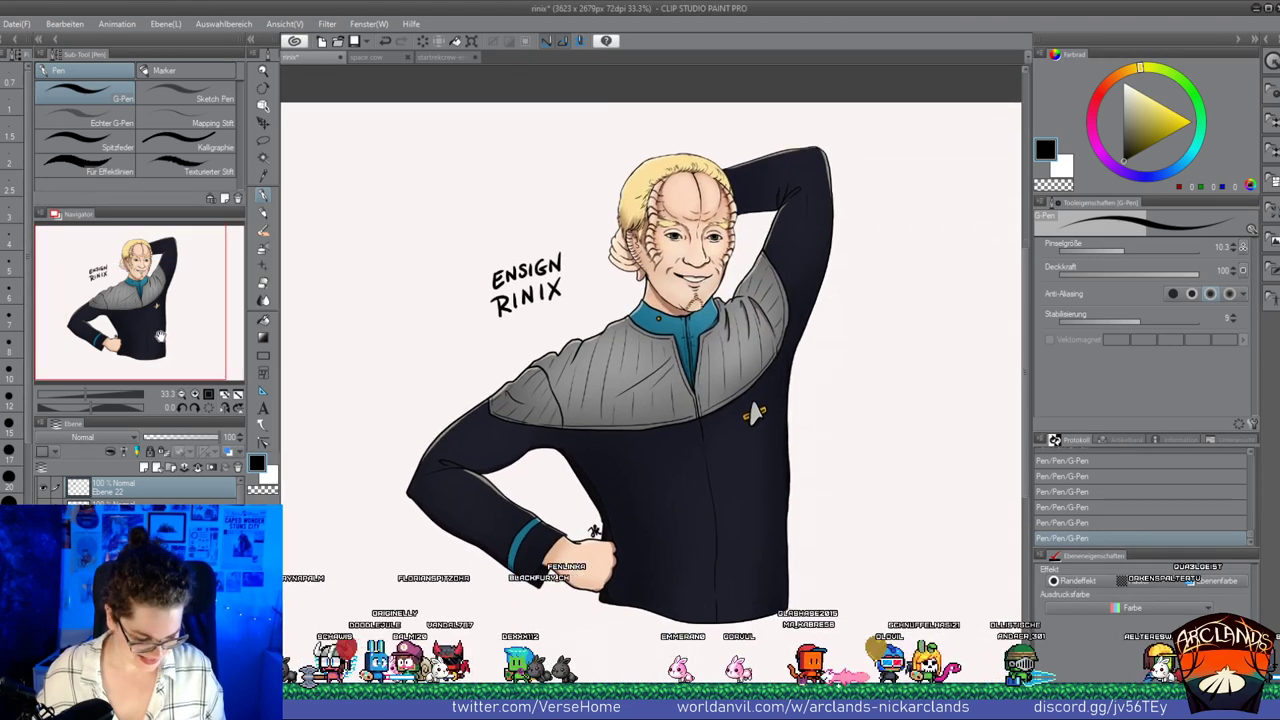
scroll(140, 490, "down", 3)
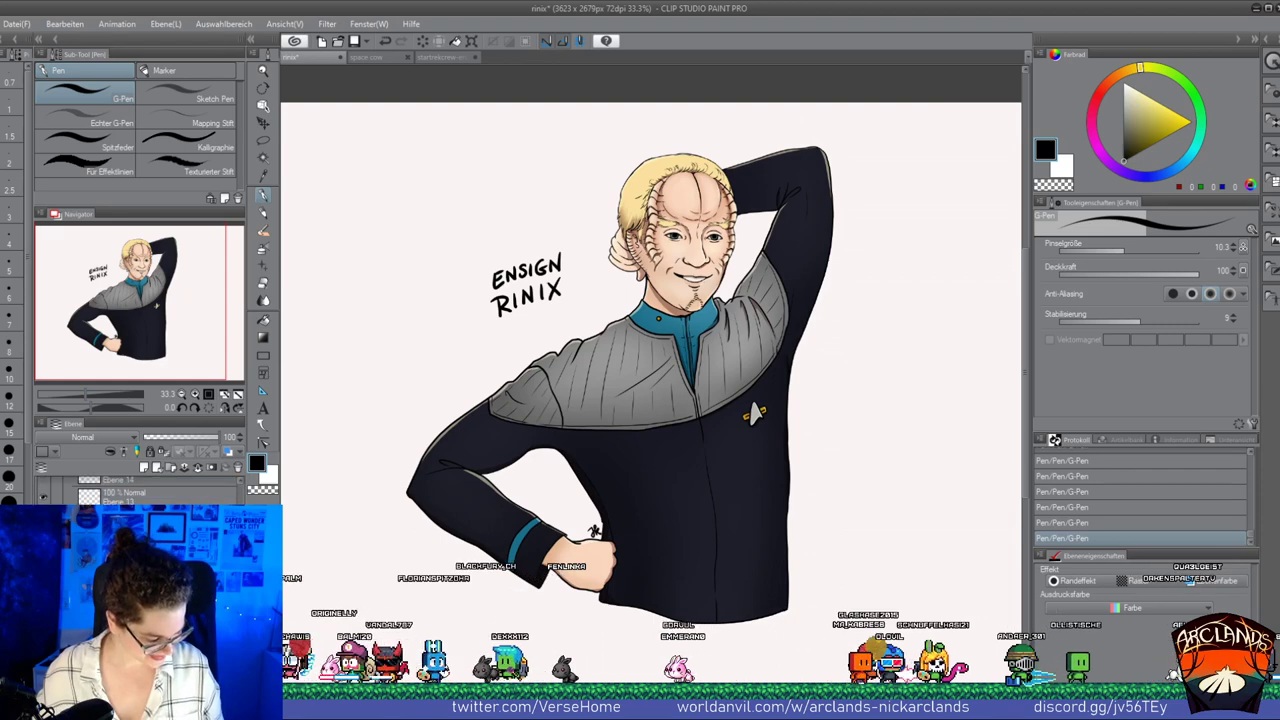
left_click(43, 600)
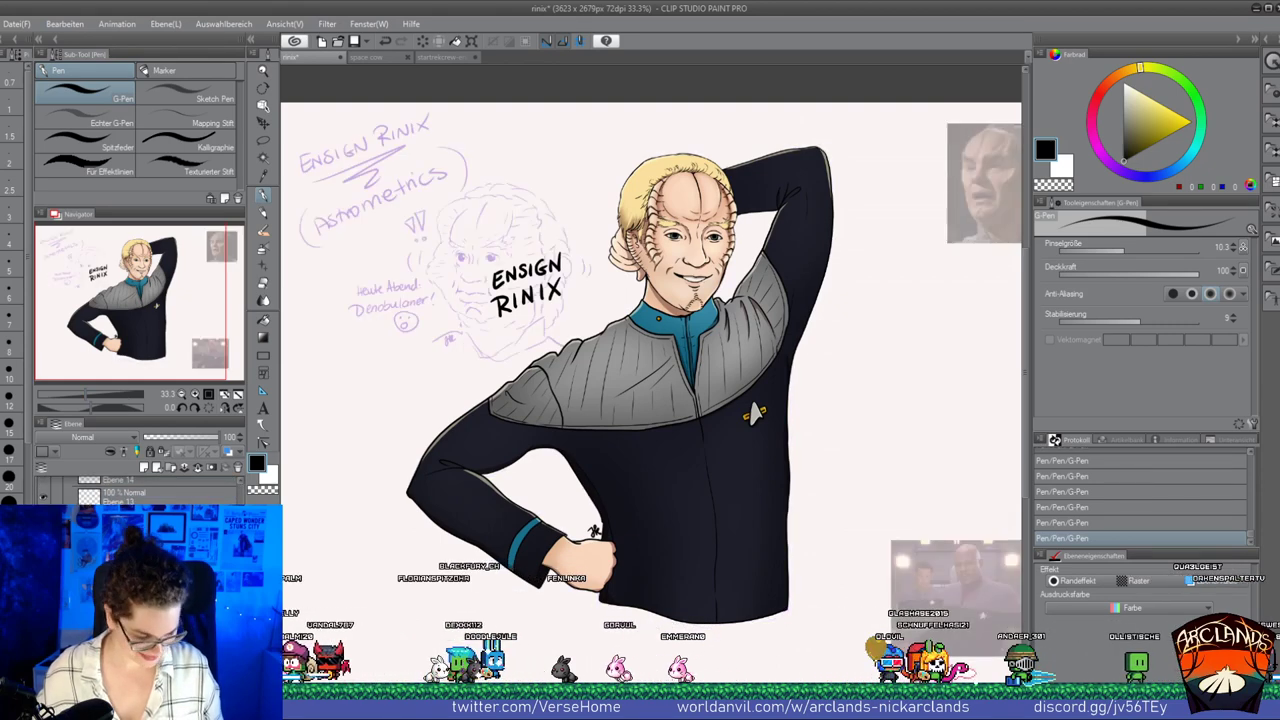
left_click(43, 600)
left_click(43, 600)
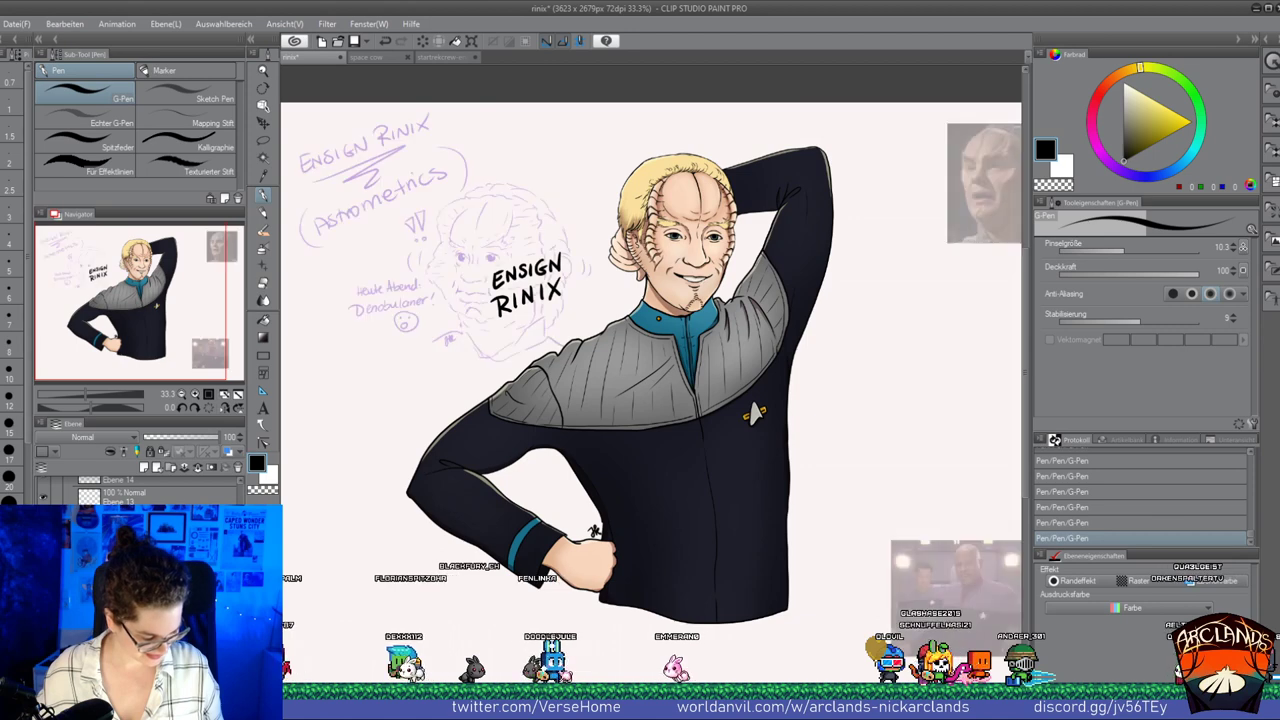